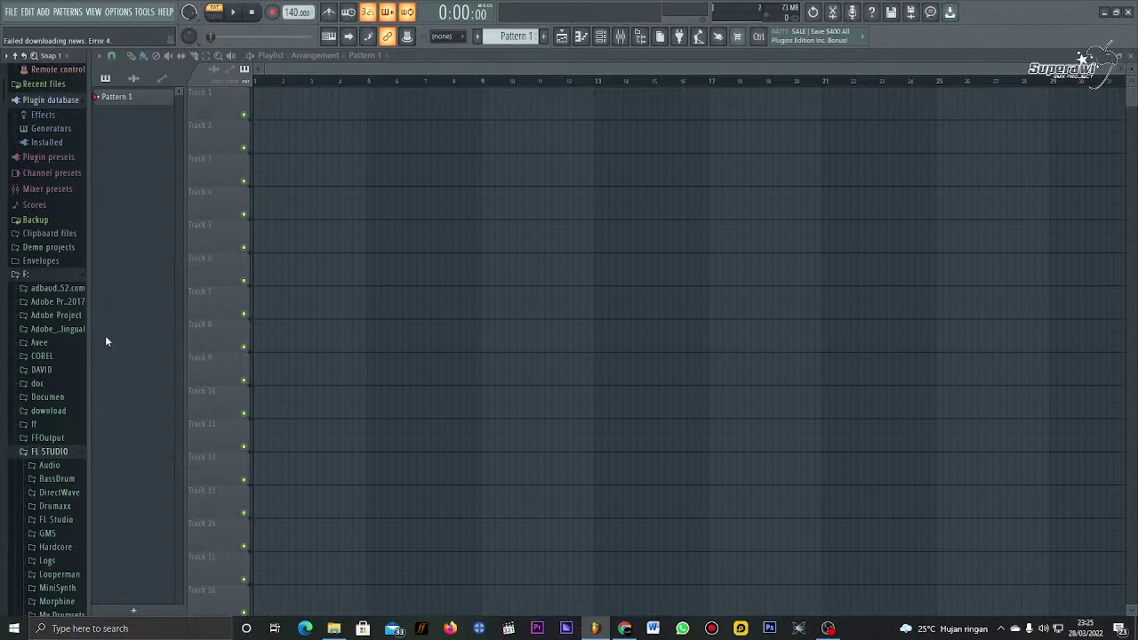
Step: Minimize FL Studio, refresh the Windows desktop, and restore the FL Studio window
click(1104, 12)
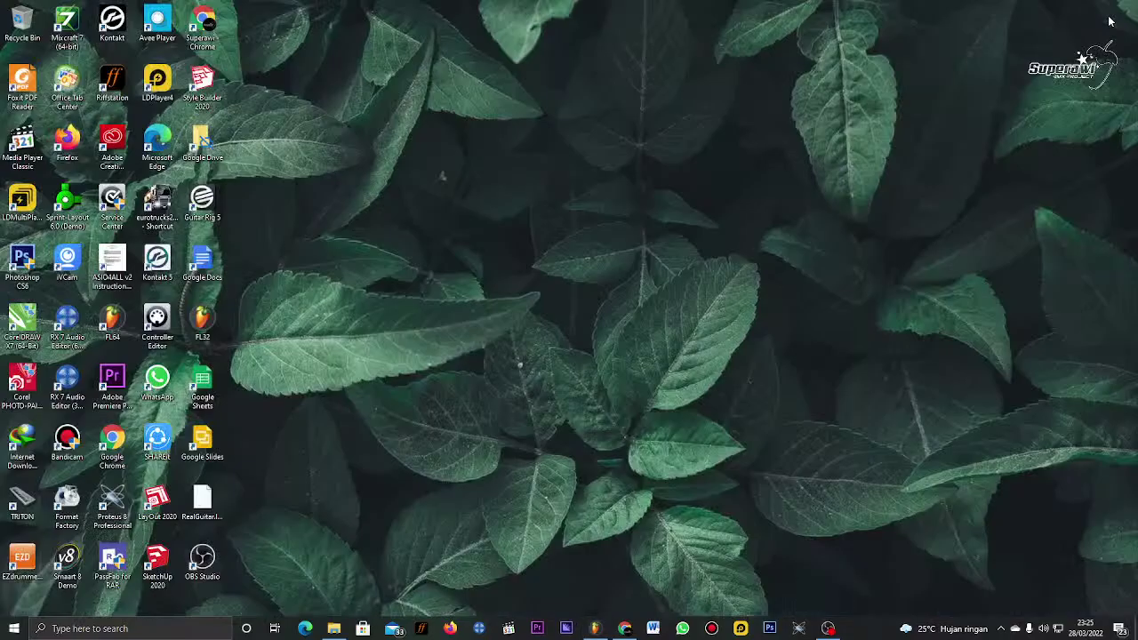
right_click(846, 48)
click(916, 85)
click(594, 628)
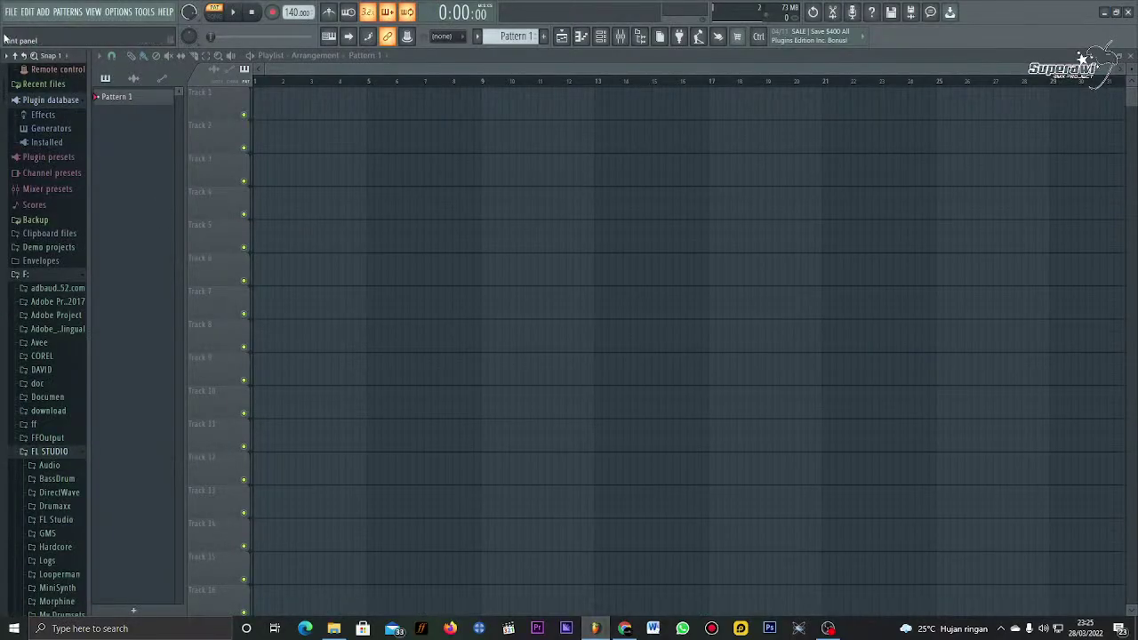
Step: Check the File menu, then minimize, refresh the desktop and restore FL Studio again
click(11, 11)
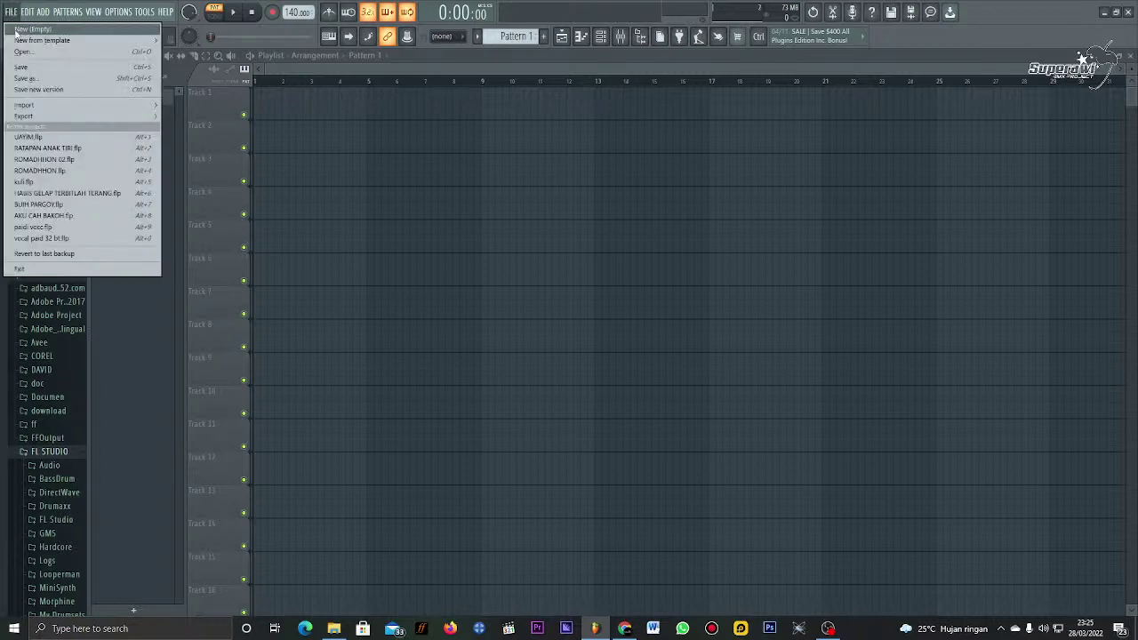
click(1104, 11)
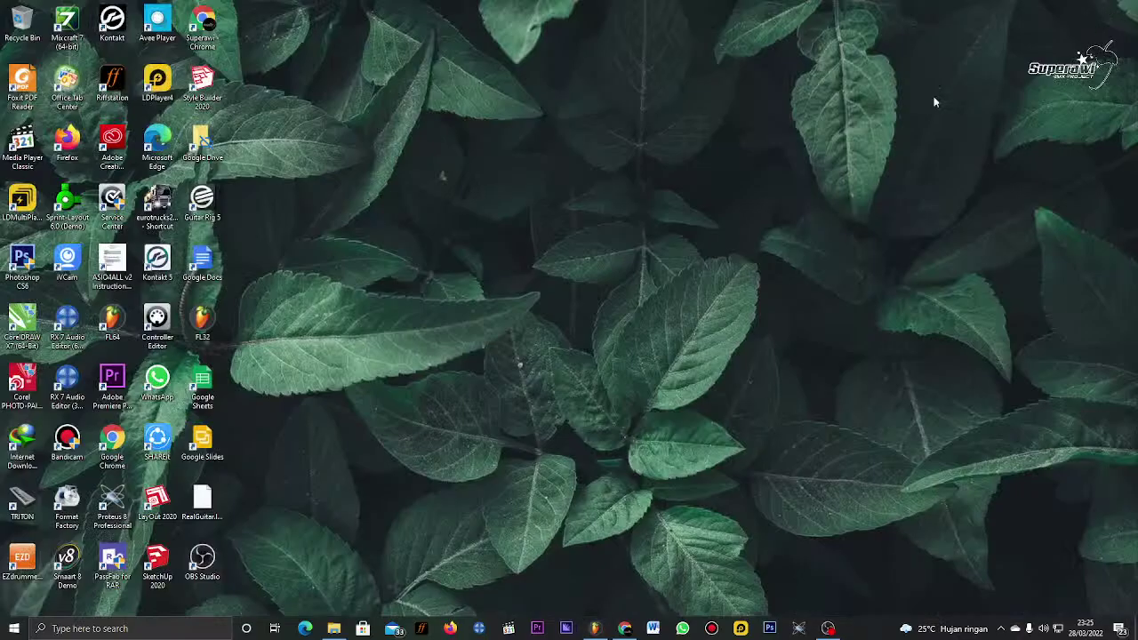
right_click(677, 84)
click(708, 116)
click(595, 629)
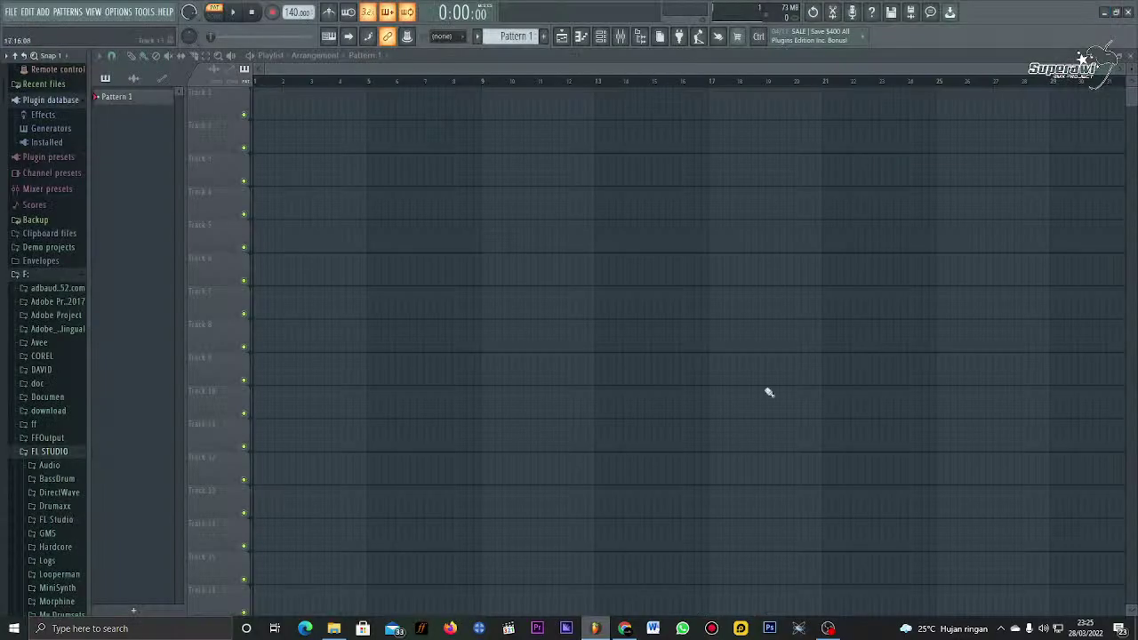
Step: View the About FL Studio page confirming Producer Edition v20.7.2, then close it
click(145, 11)
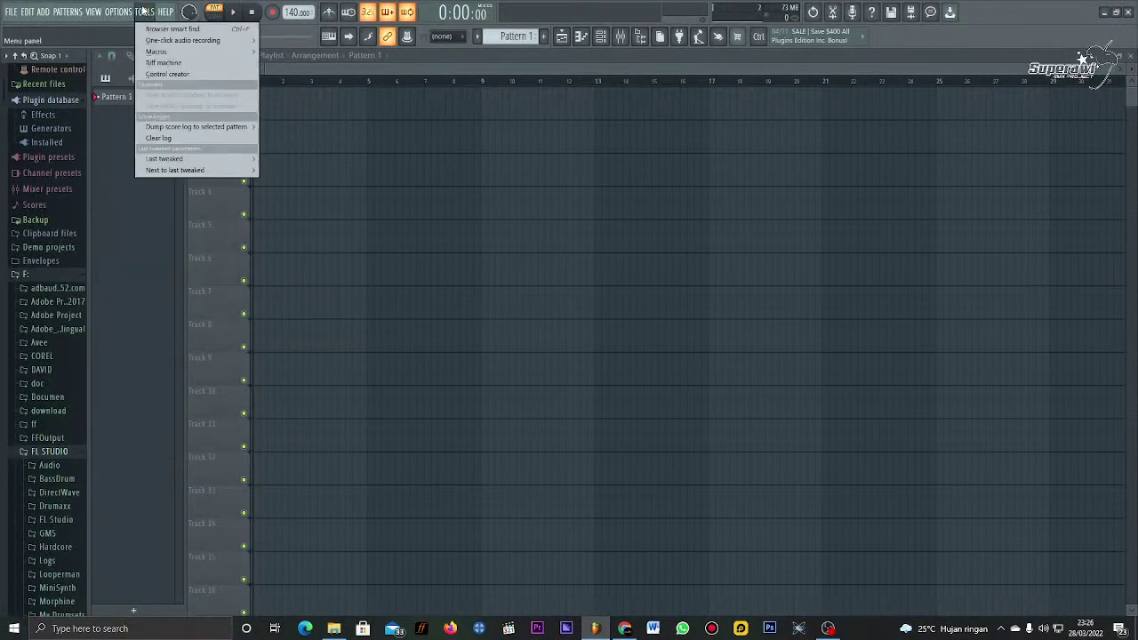
mouse_move(164, 12)
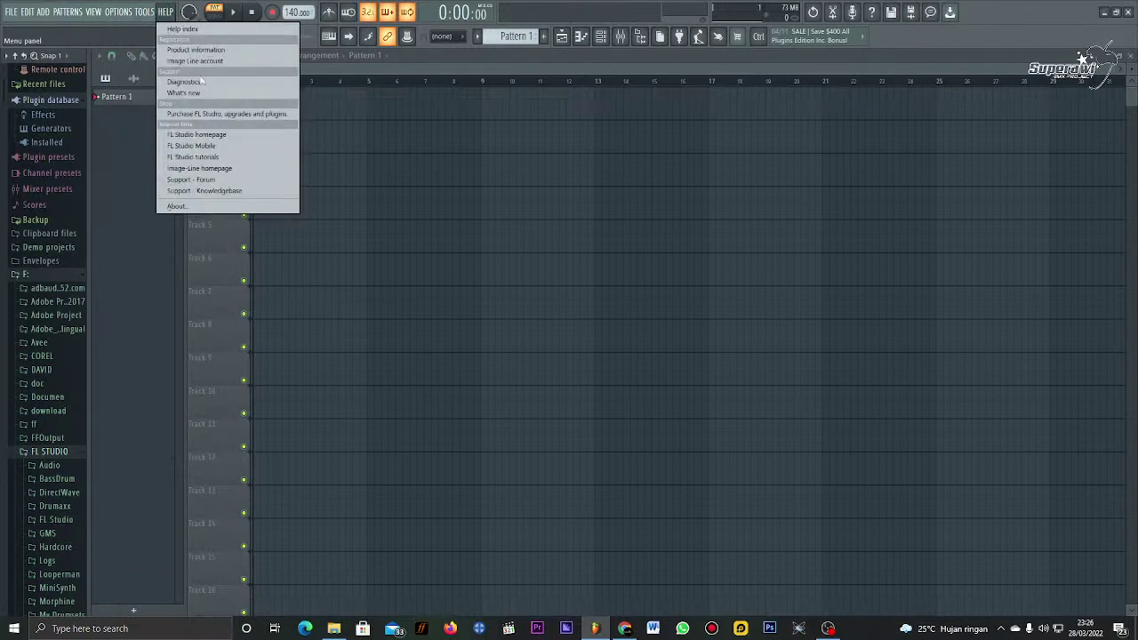
click(234, 207)
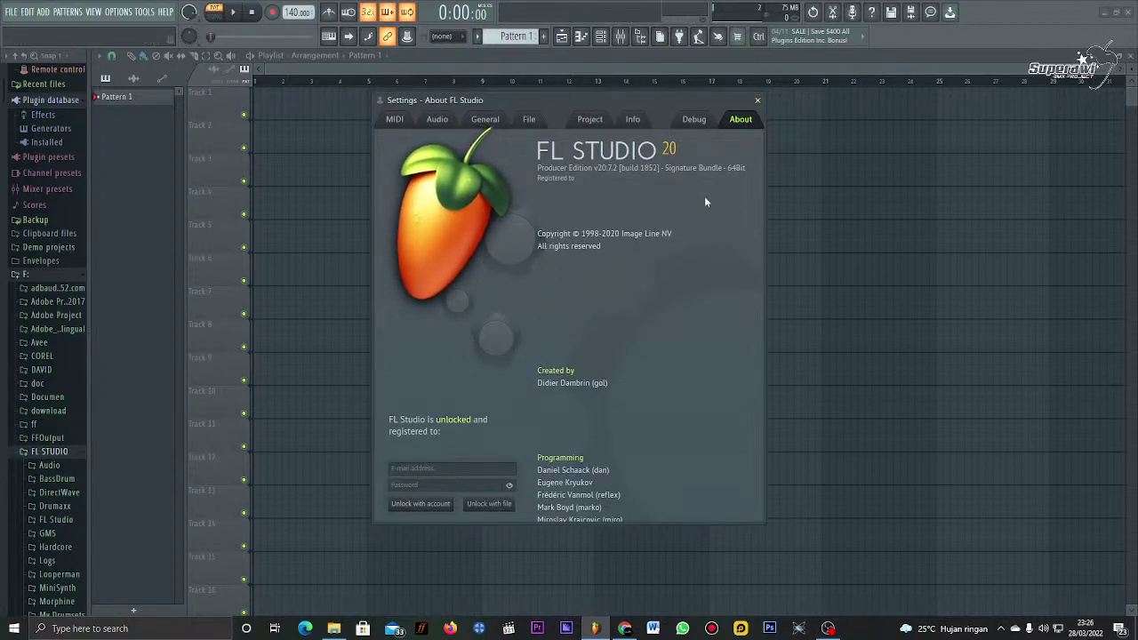
click(758, 100)
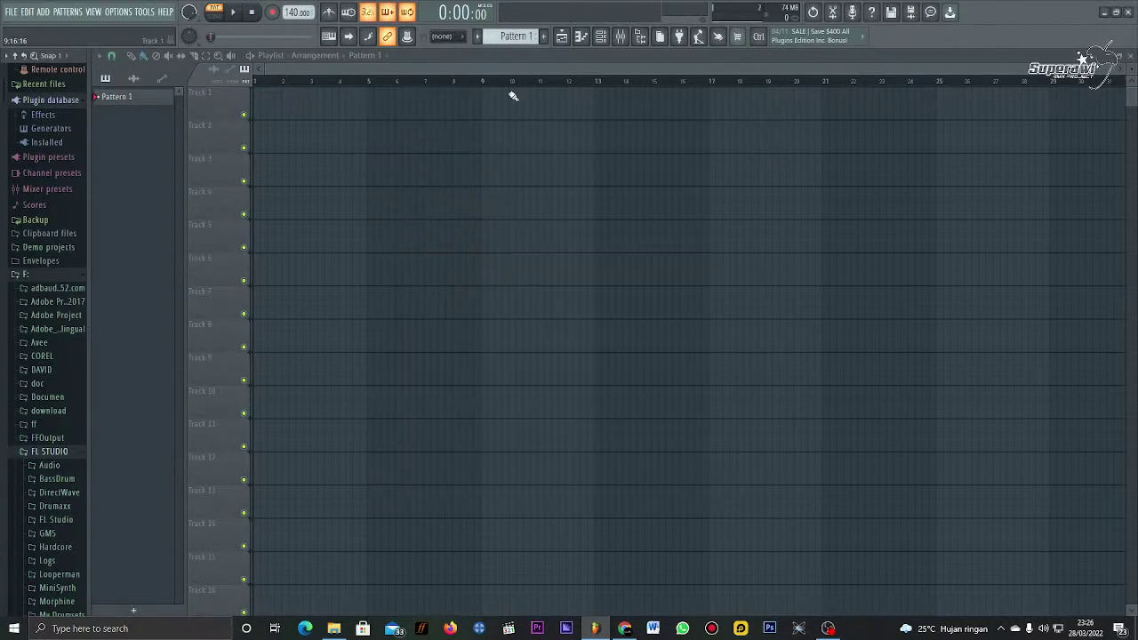
Step: Reopen About FL Studio from Help, close it, and minimize FL Studio to the desktop
click(166, 11)
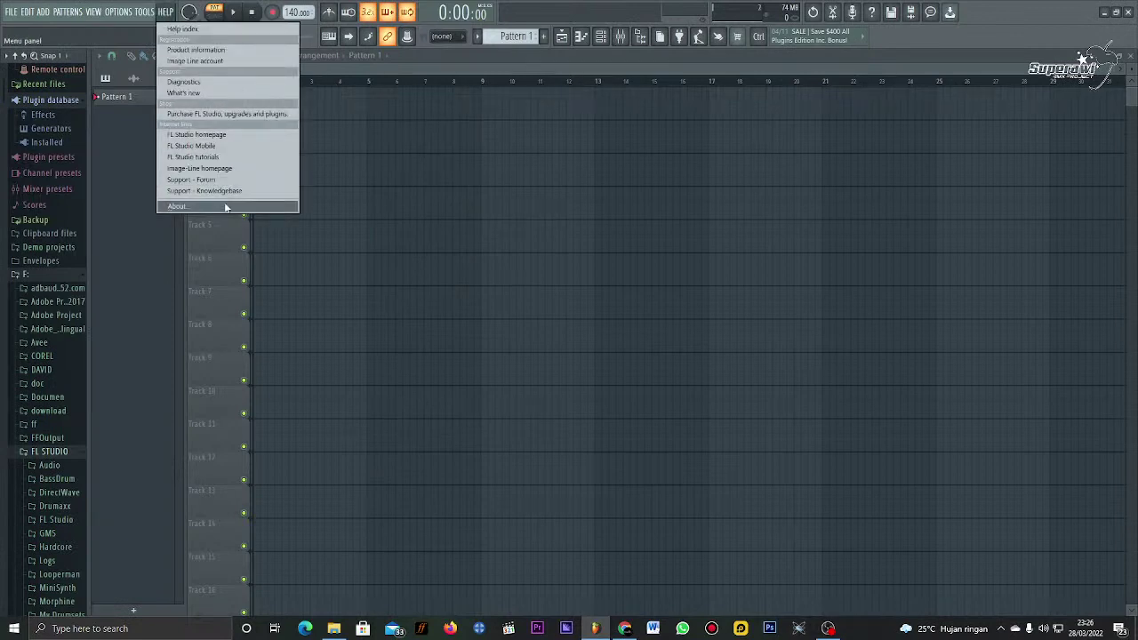
click(176, 205)
click(759, 102)
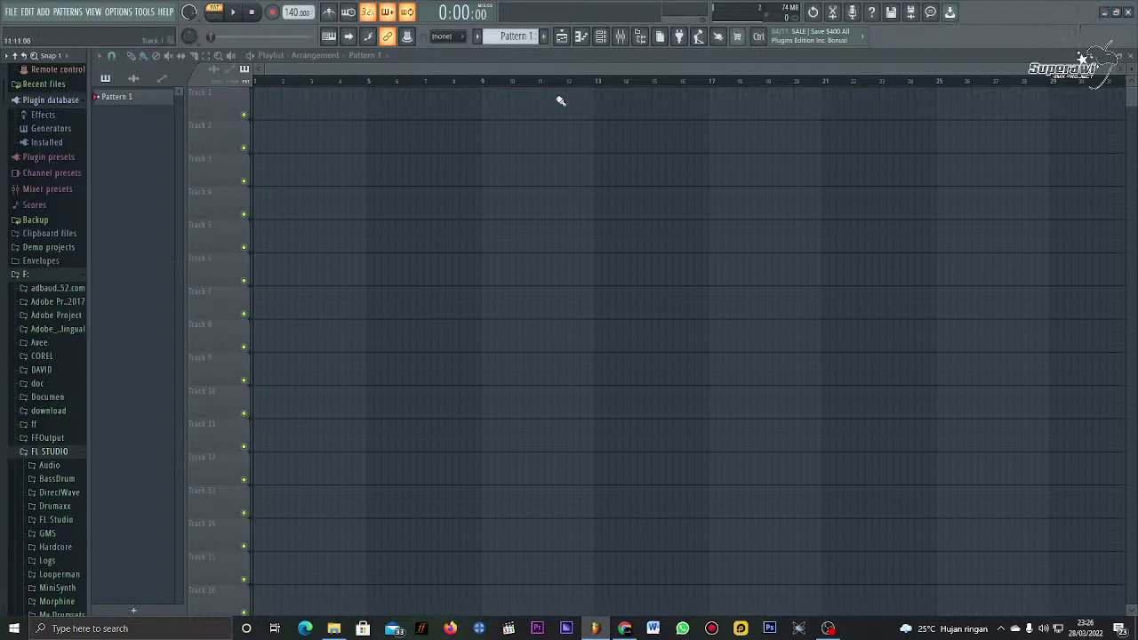
click(1103, 12)
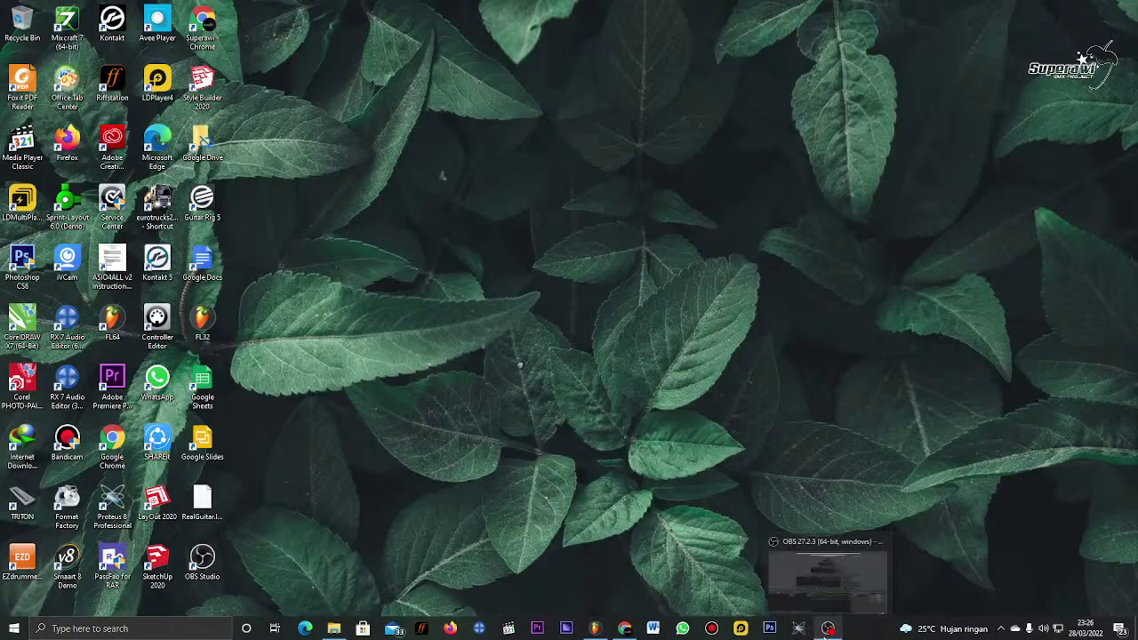
click(826, 630)
click(825, 629)
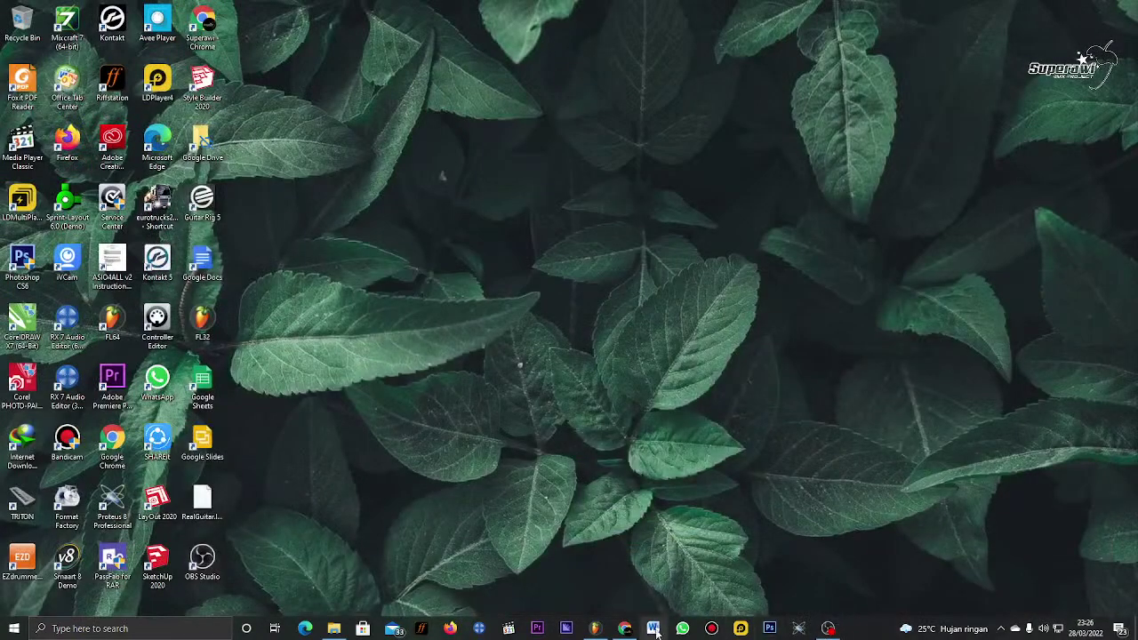
click(625, 629)
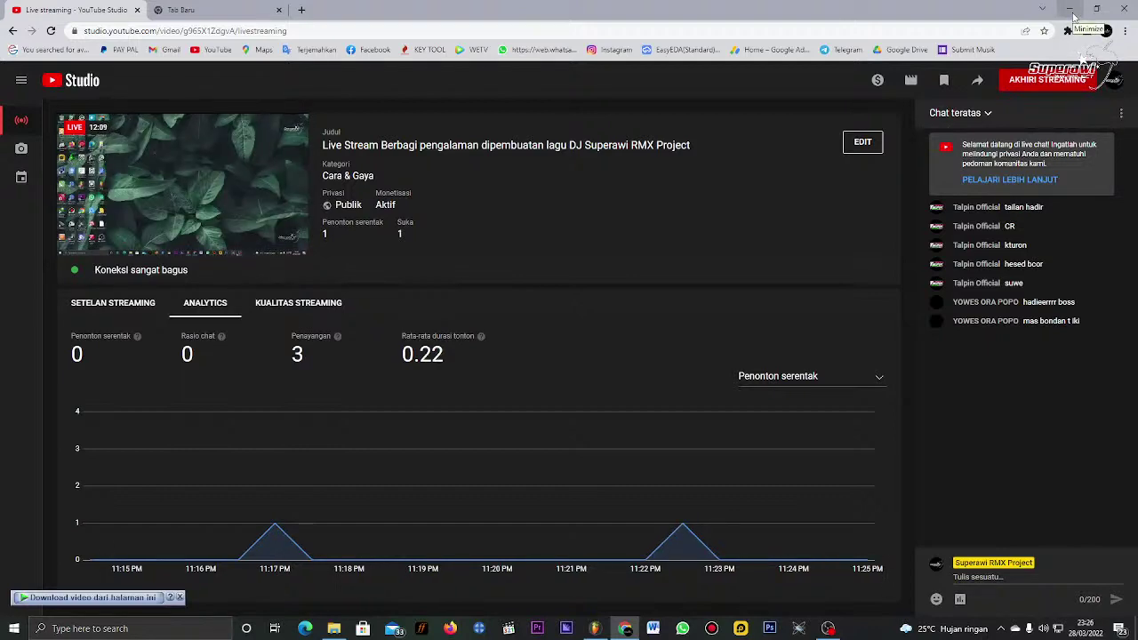
click(1074, 16)
right_click(849, 94)
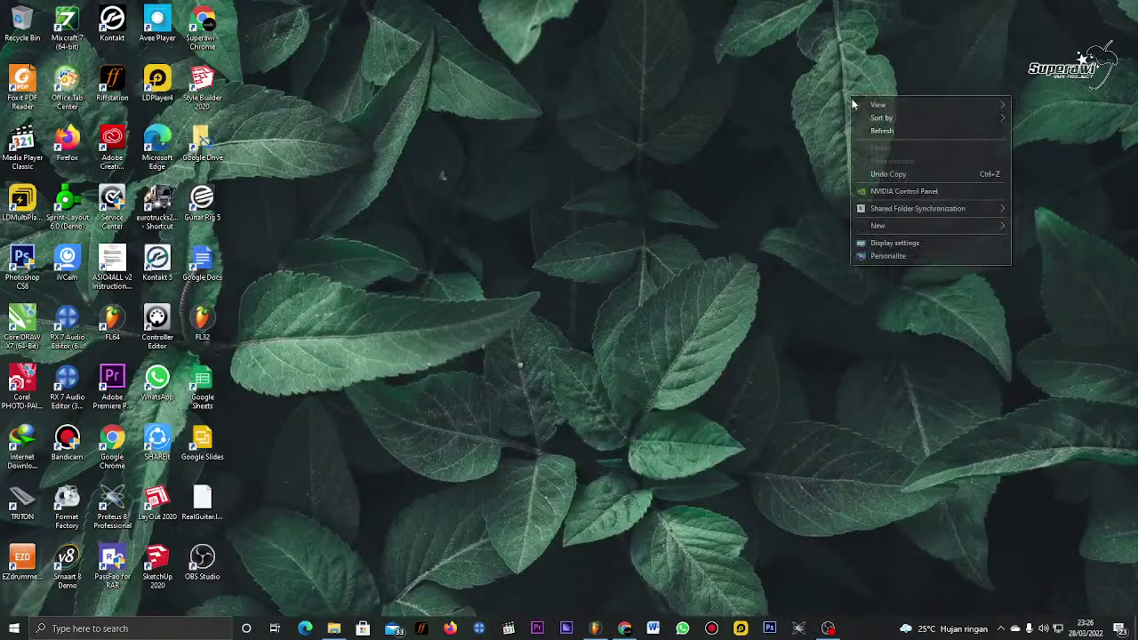
click(869, 132)
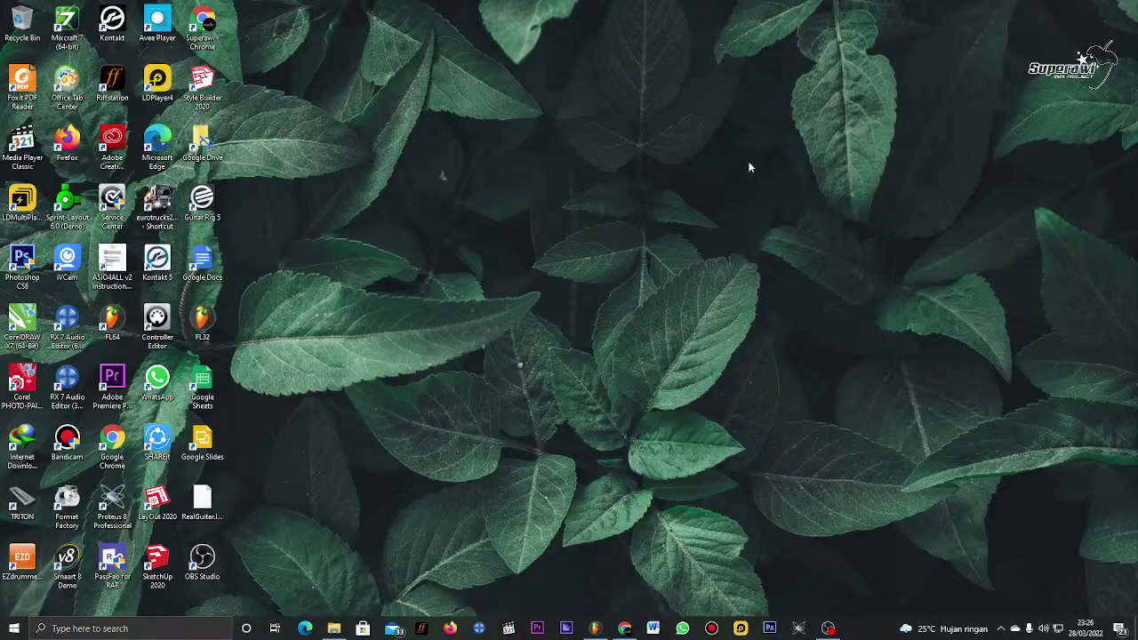
click(596, 626)
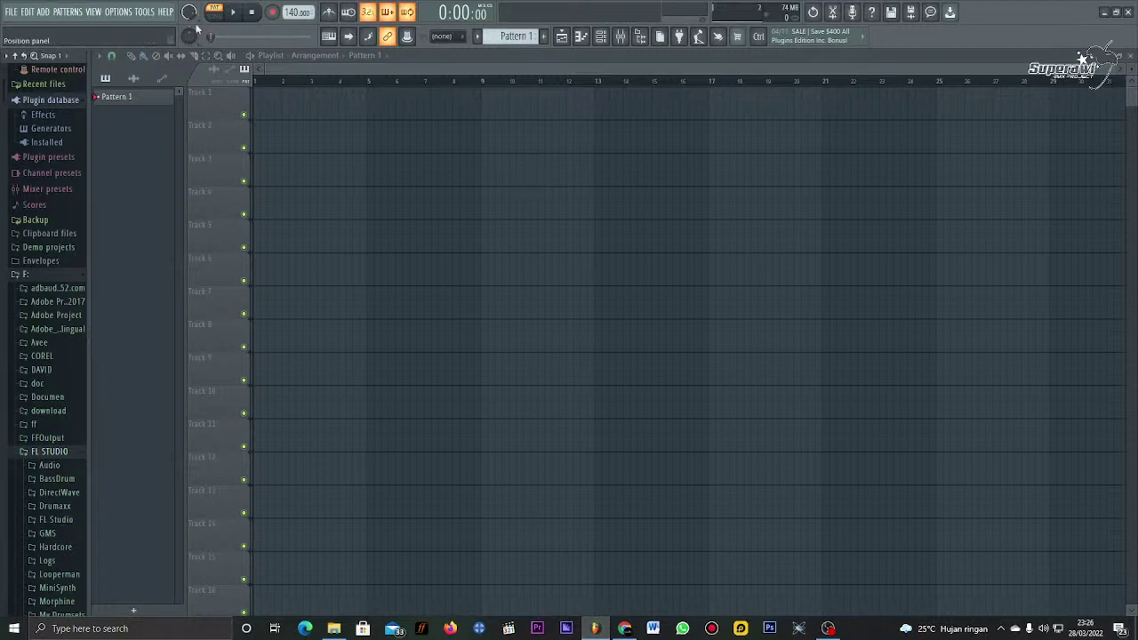
click(12, 12)
click(1104, 11)
right_click(711, 104)
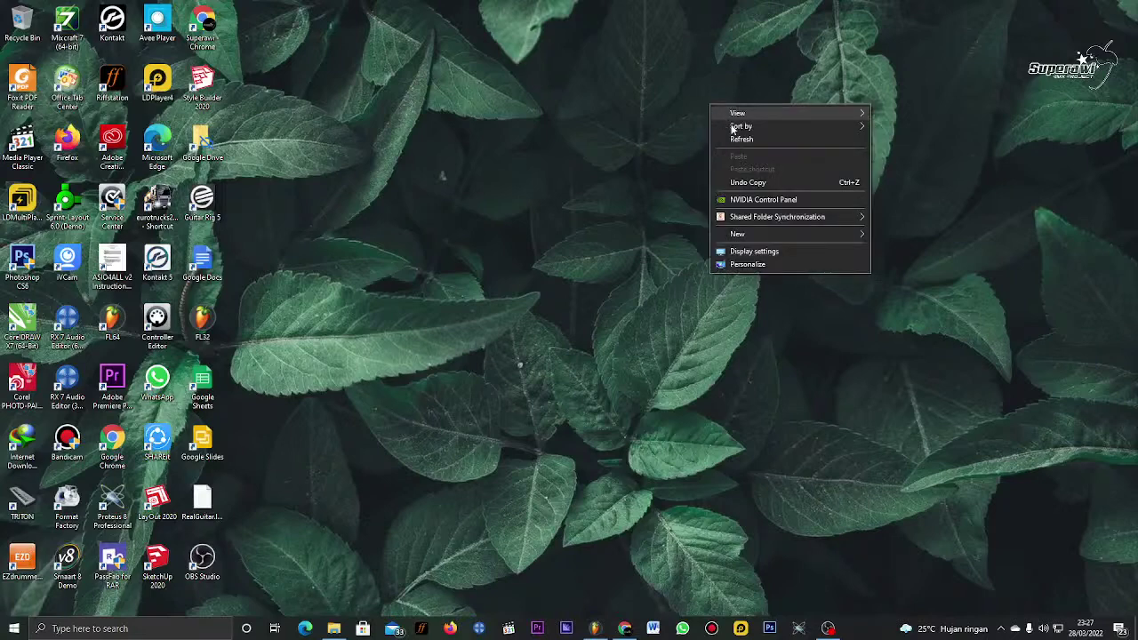
click(734, 135)
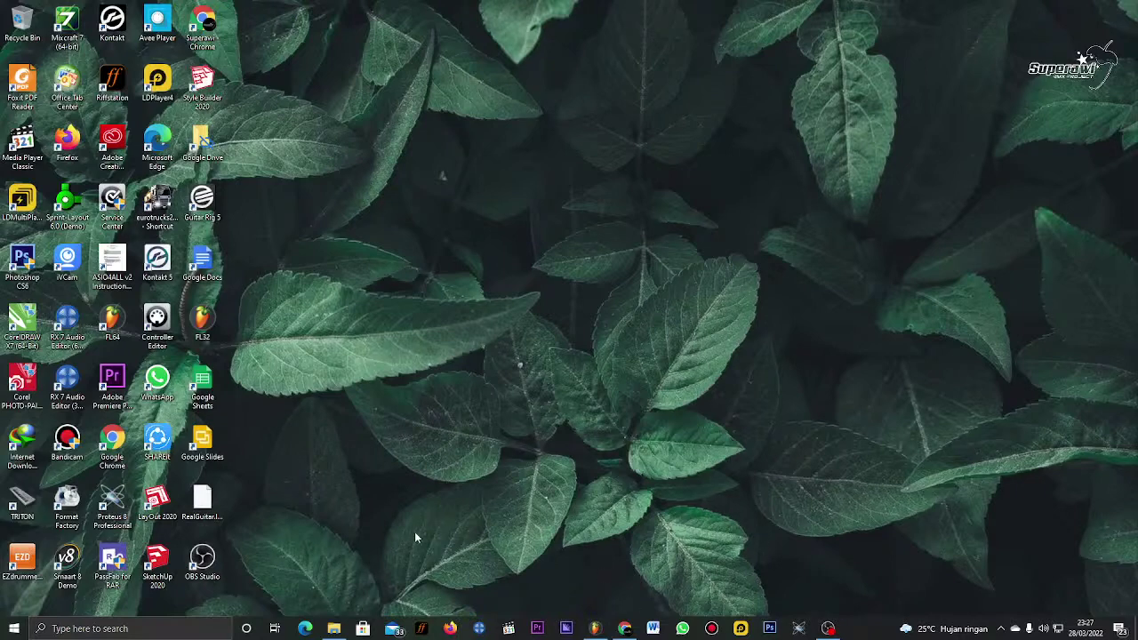
click(333, 629)
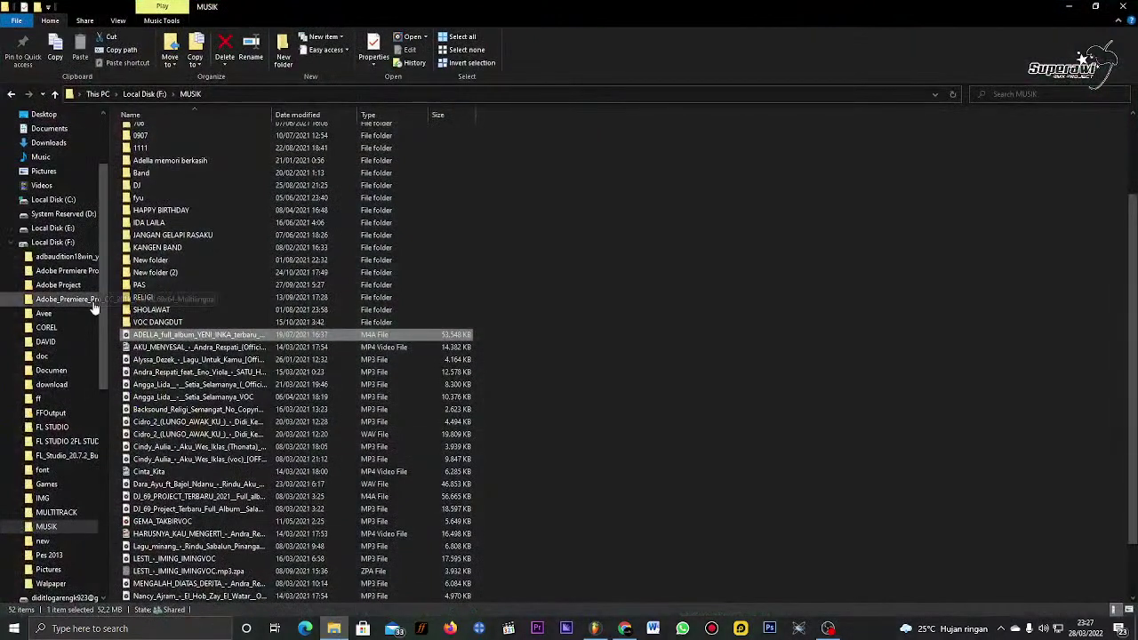
click(1070, 6)
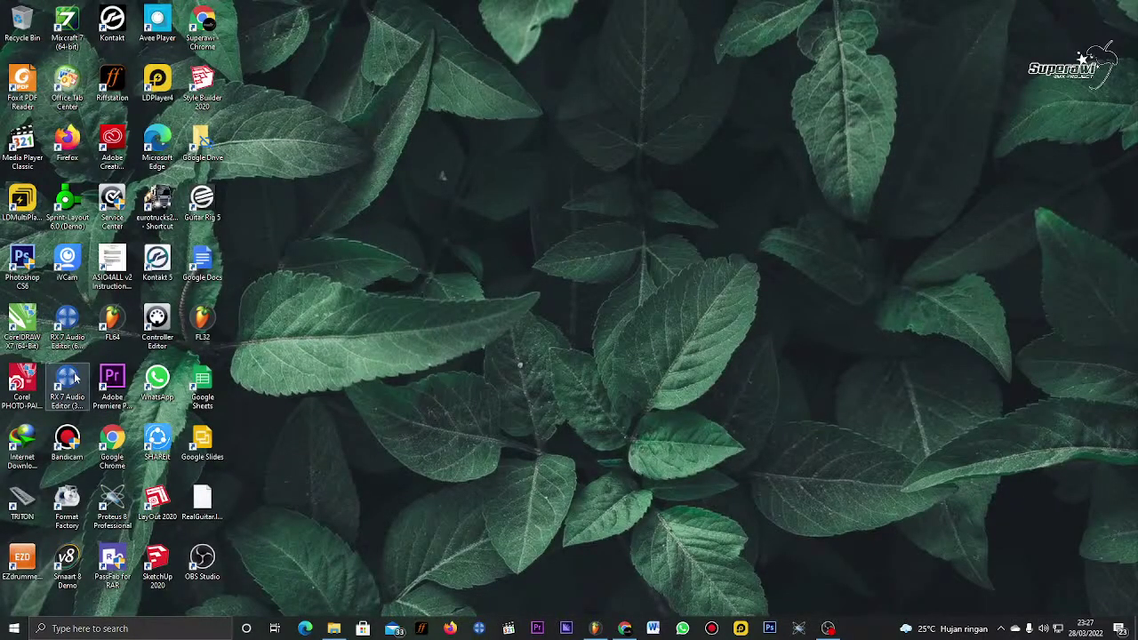
mouse_move(74, 378)
mouse_down()
mouse_move(355, 303)
mouse_move(409, 166)
mouse_move(471, 227)
mouse_move(451, 197)
mouse_move(400, 257)
mouse_move(119, 348)
mouse_move(76, 377)
mouse_up()
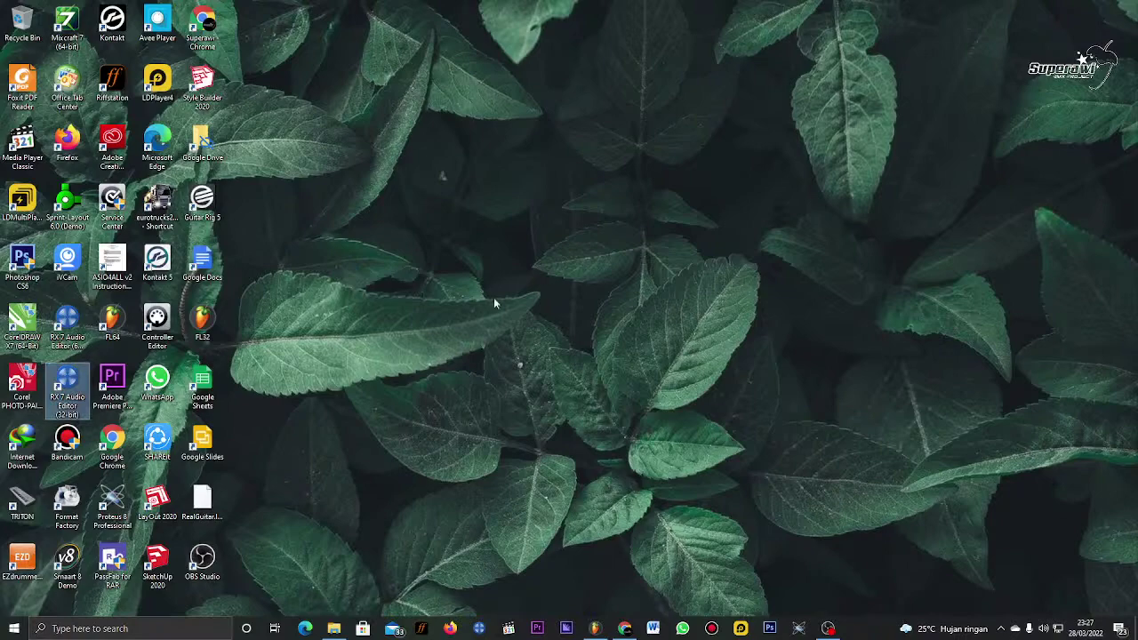
Step: Launch iZotope RX 7 and show the LAGI LAGI KU GAK BISA TIDUR cover mp3 tab
double_click(71, 397)
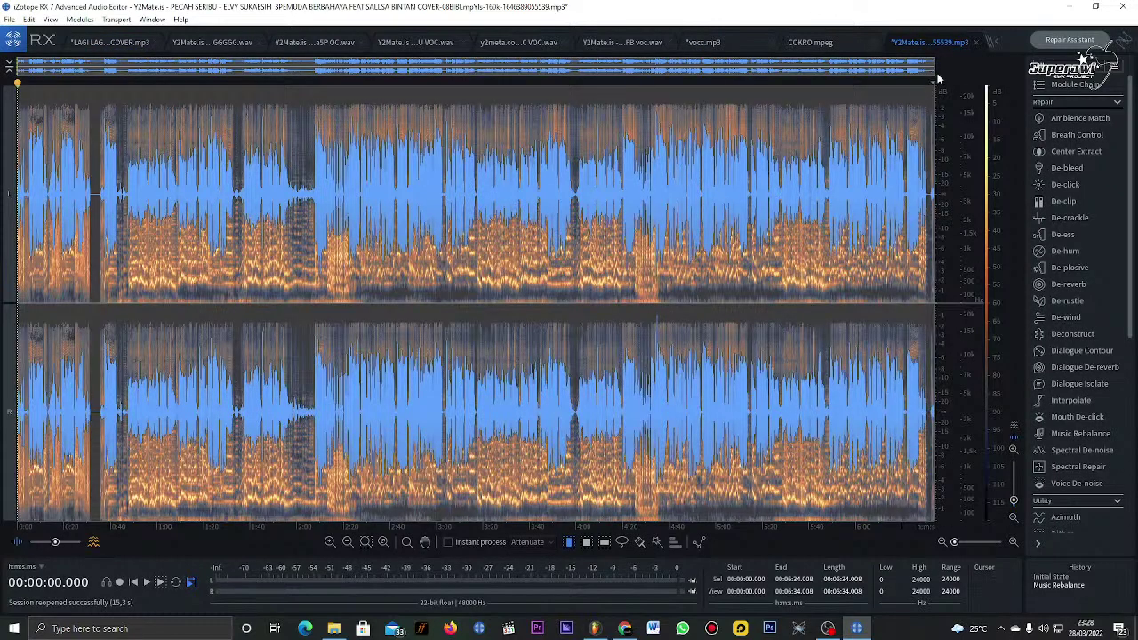
click(107, 42)
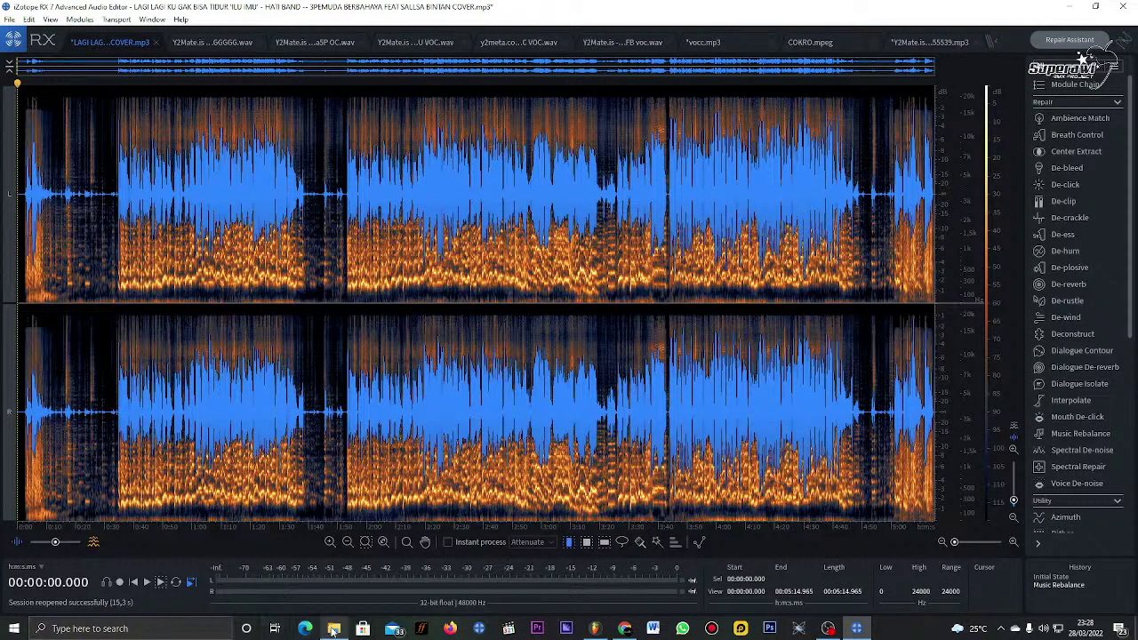
Step: Bring File Explorer forward and browse Local Disk (F:) and its MUSIK folder
click(333, 630)
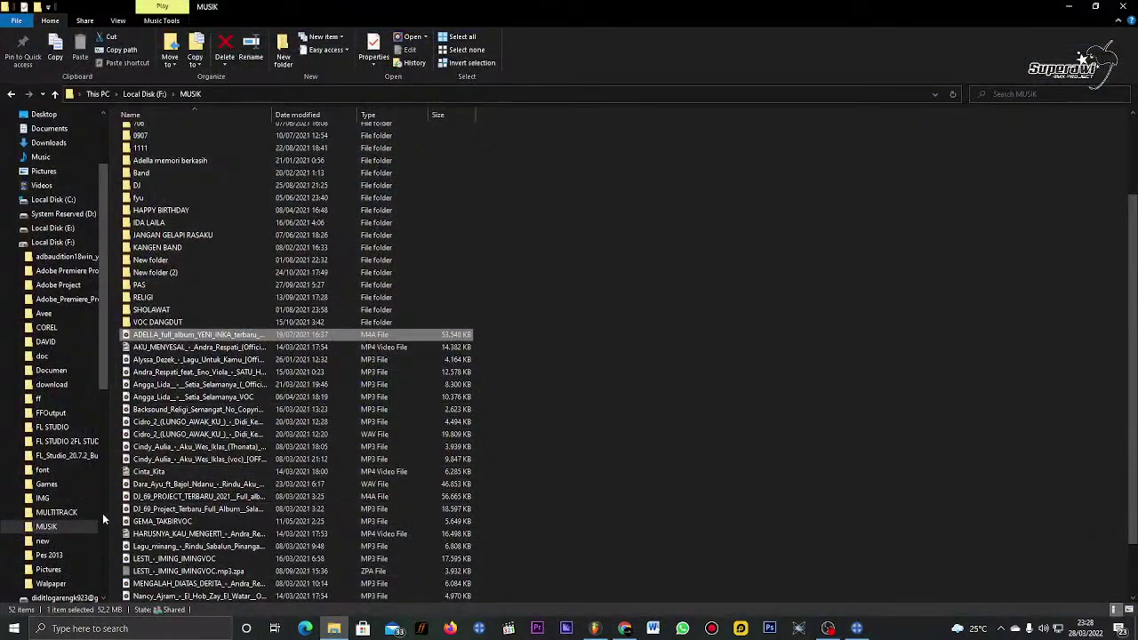
click(53, 242)
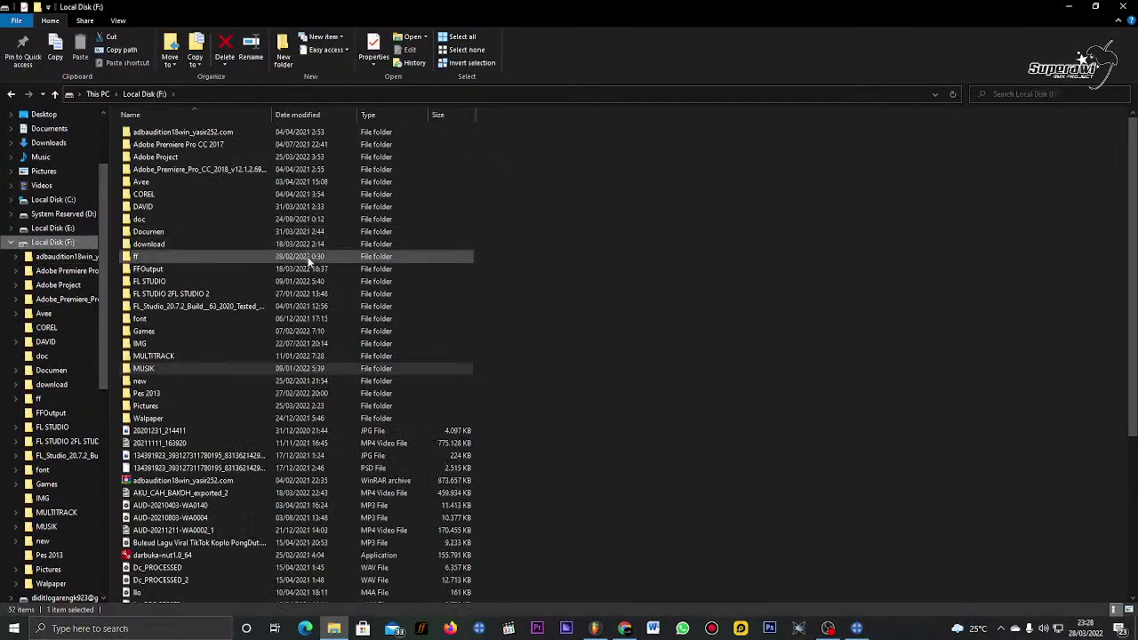
double_click(214, 370)
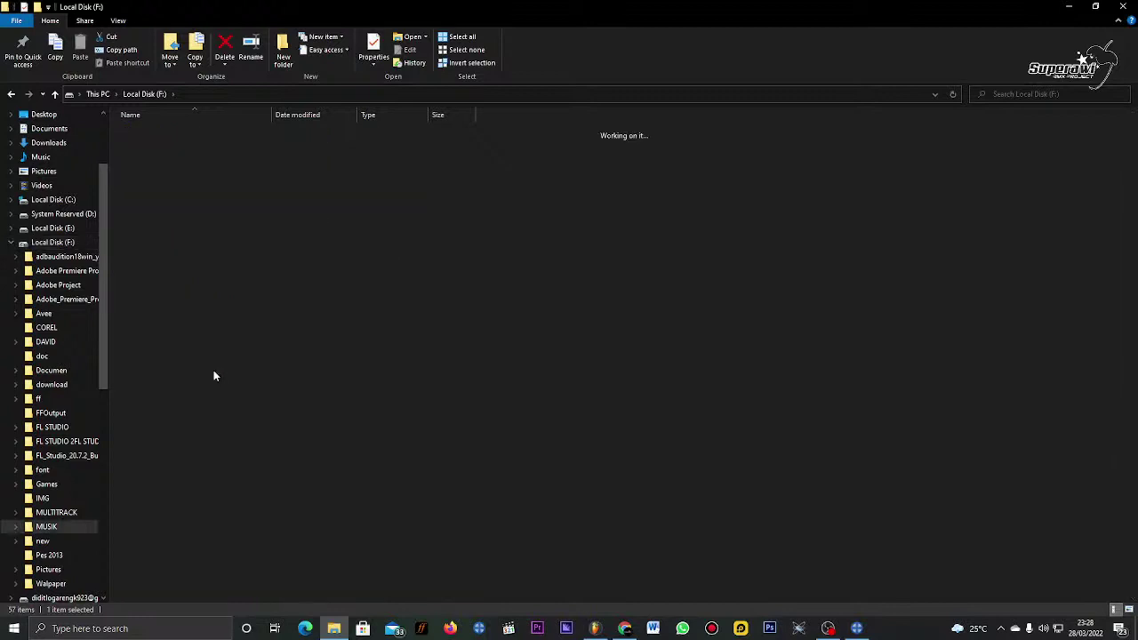
scroll(400, 427, down, 2)
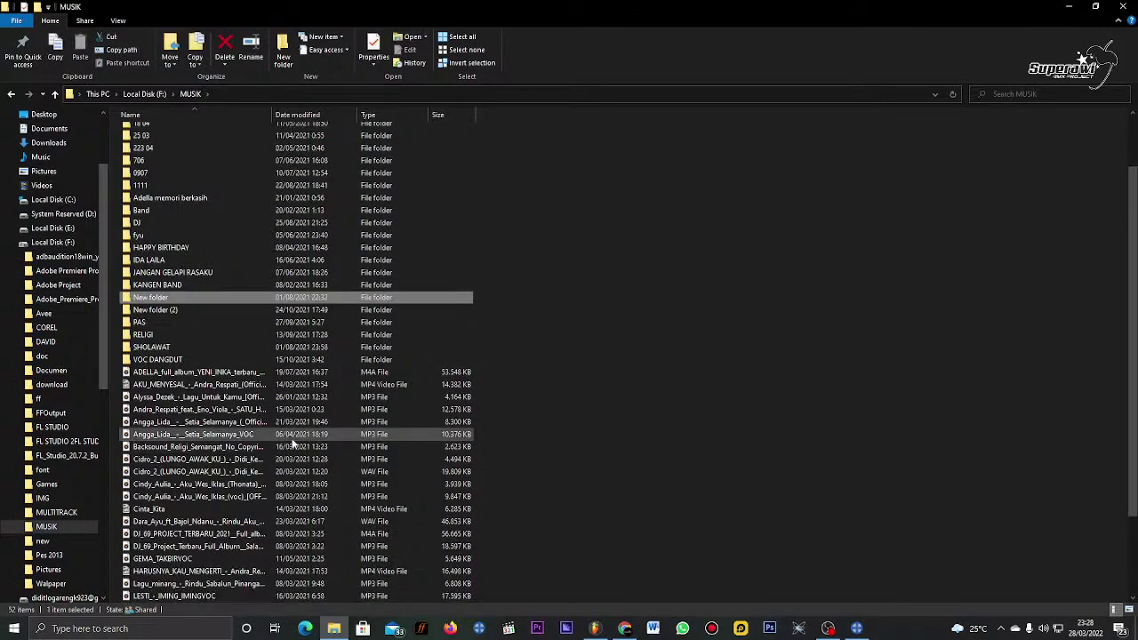
scroll(296, 363, down, 3)
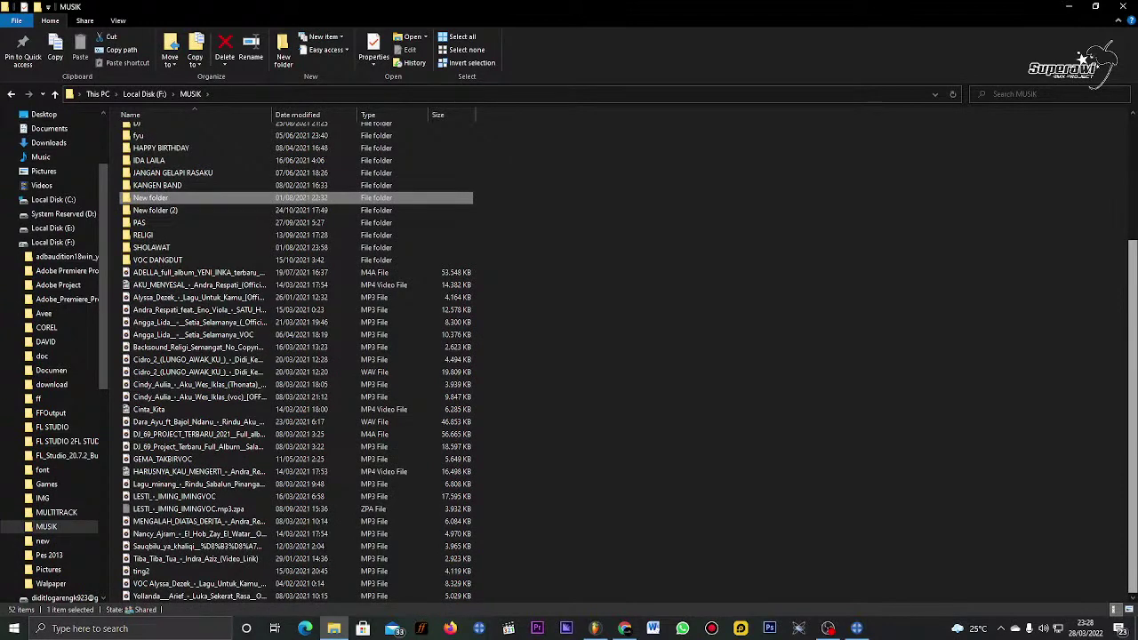
scroll(296, 363, up, 5)
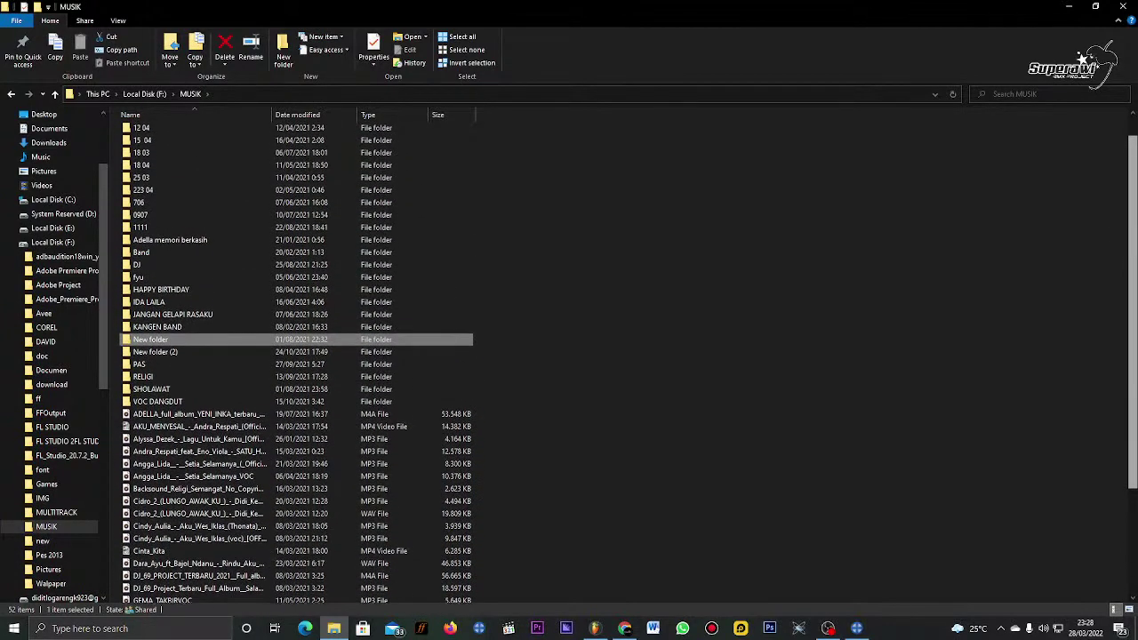
Step: Navigate to the download folder on drive F and open its folder 4
click(72, 145)
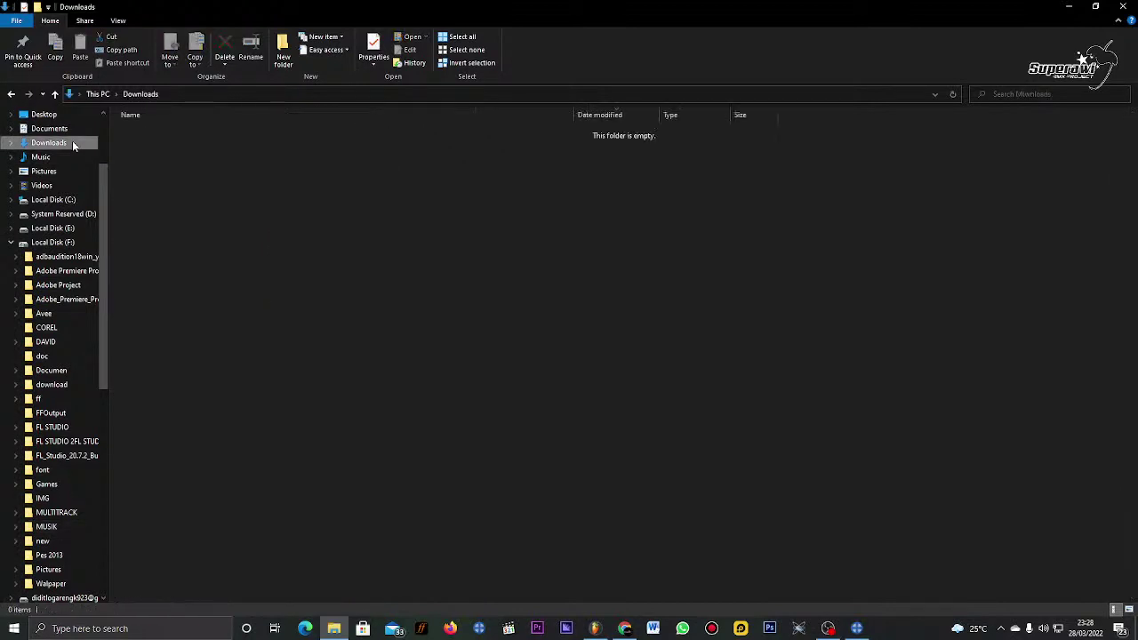
scroll(80, 498, down, 1)
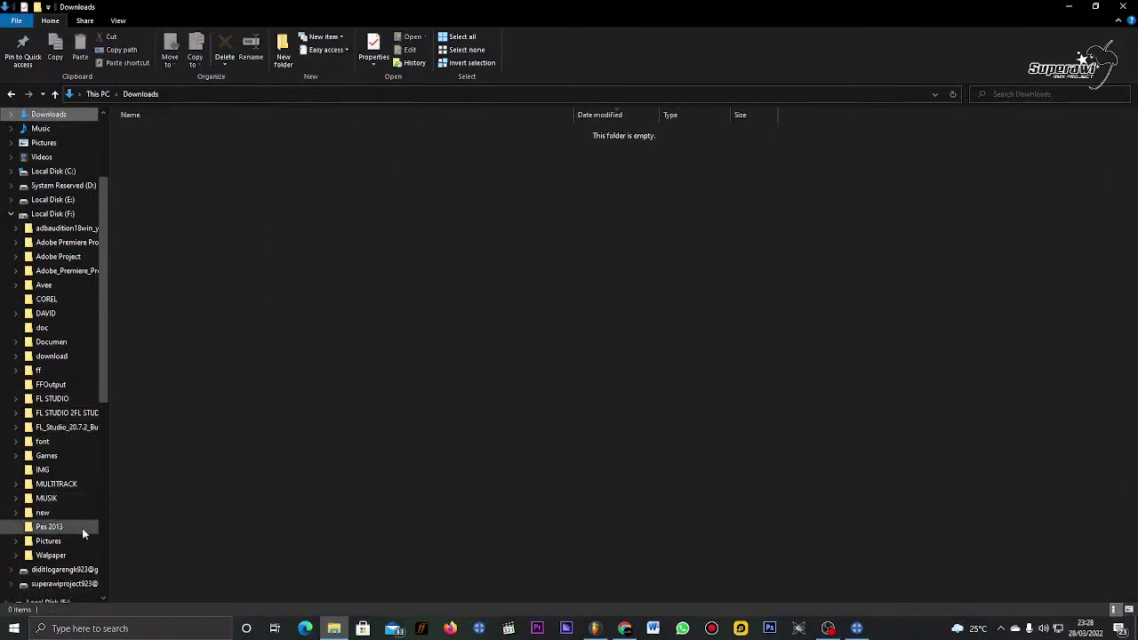
click(72, 356)
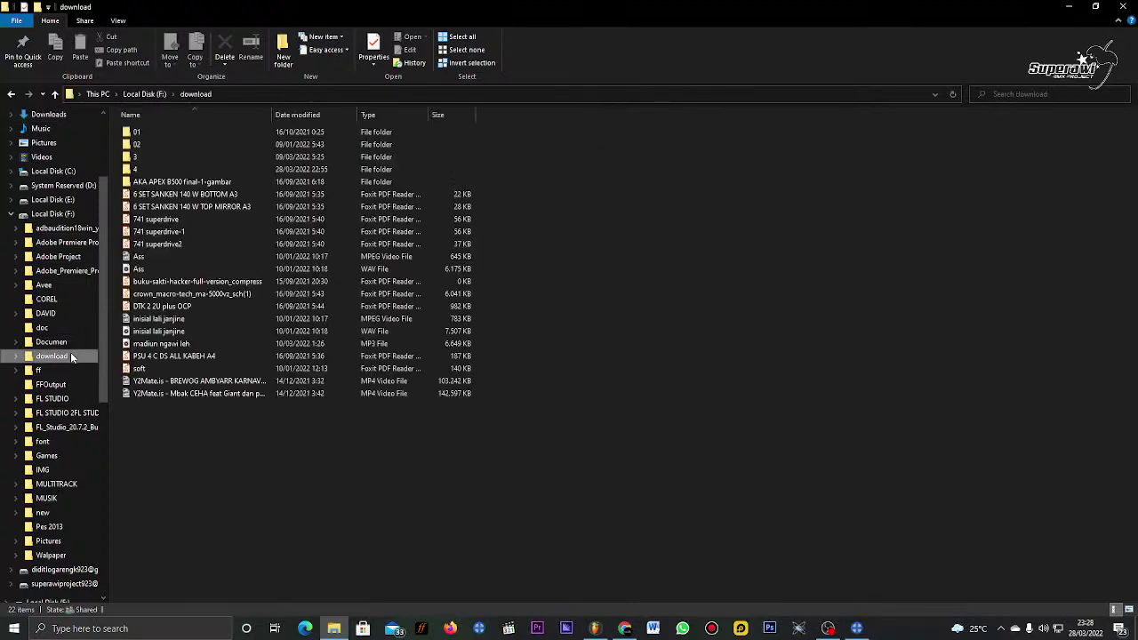
double_click(171, 174)
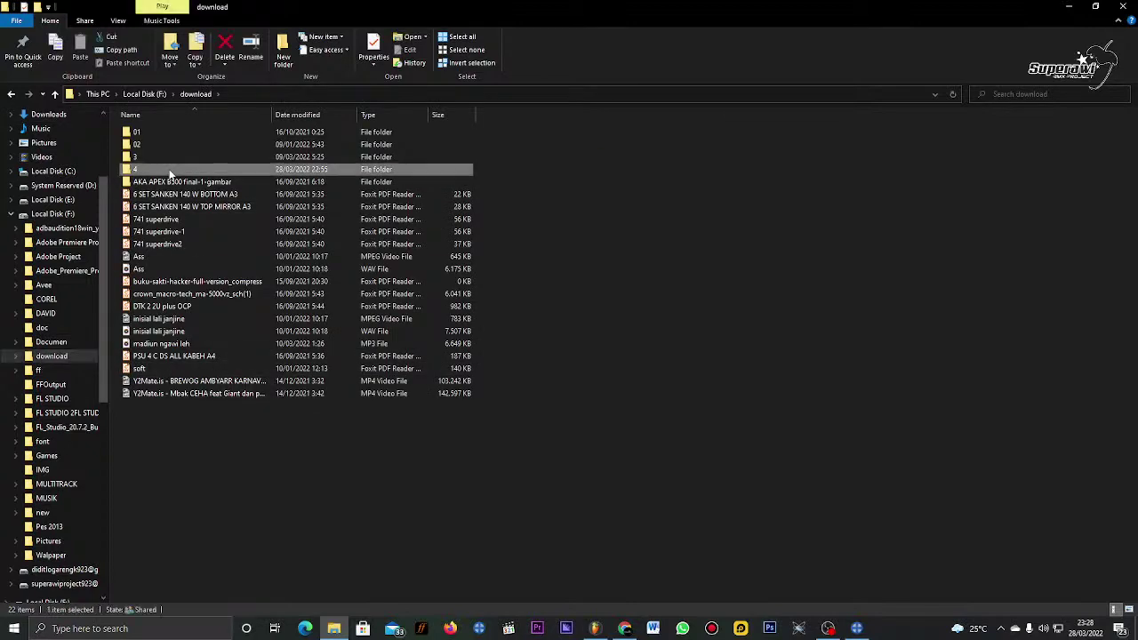
Step: Refresh folder 4's 34-item listing, then go back up to the download folder
right_click(509, 573)
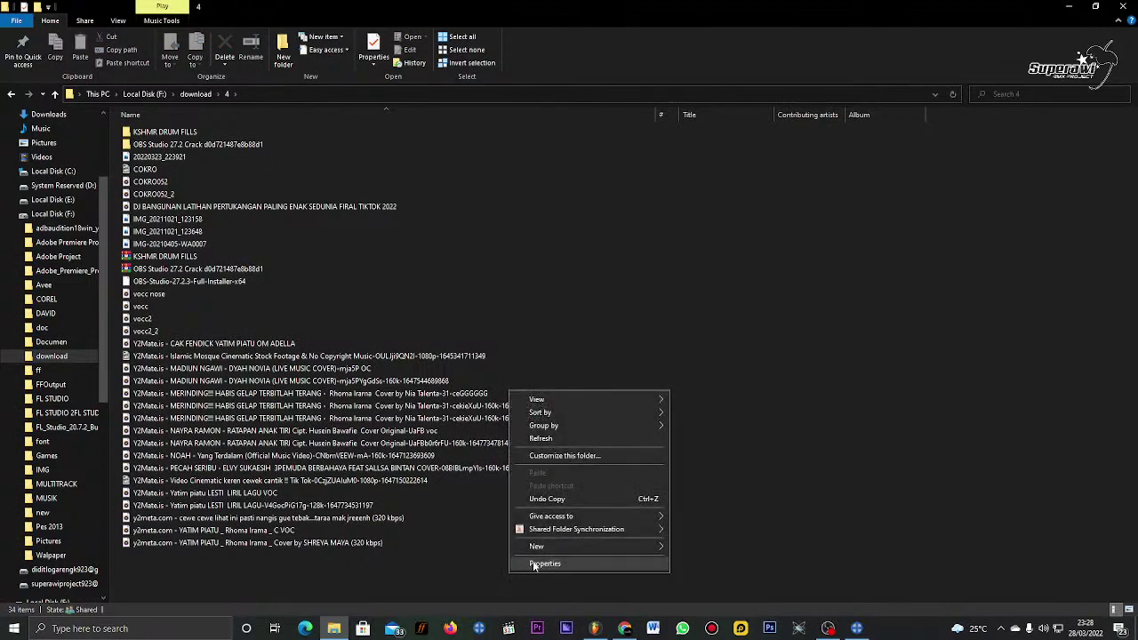
click(573, 441)
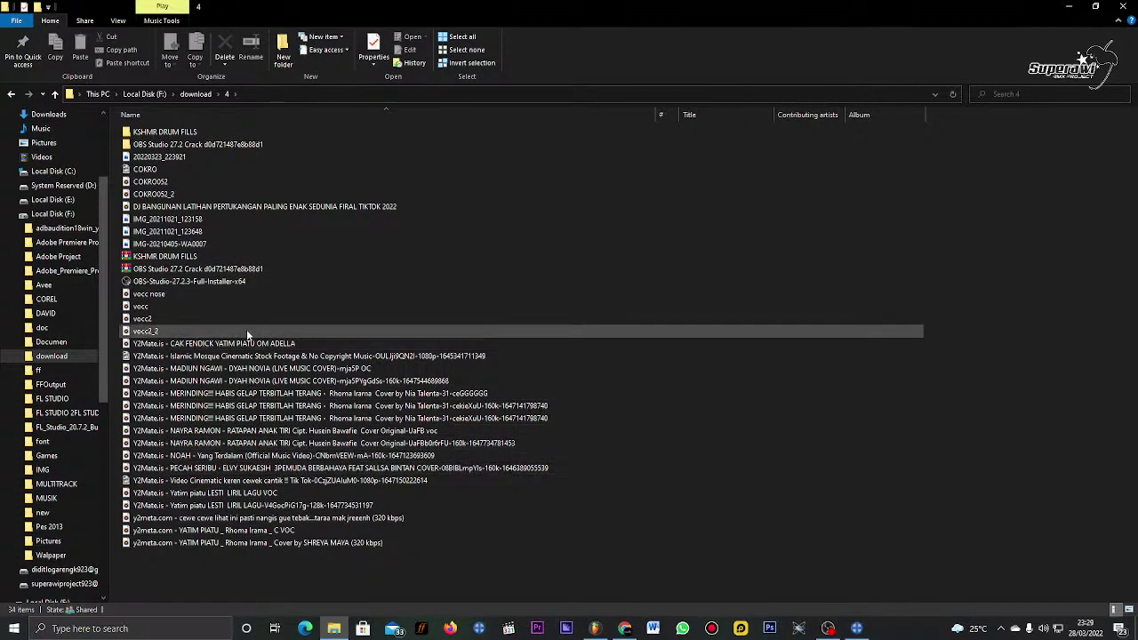
click(188, 96)
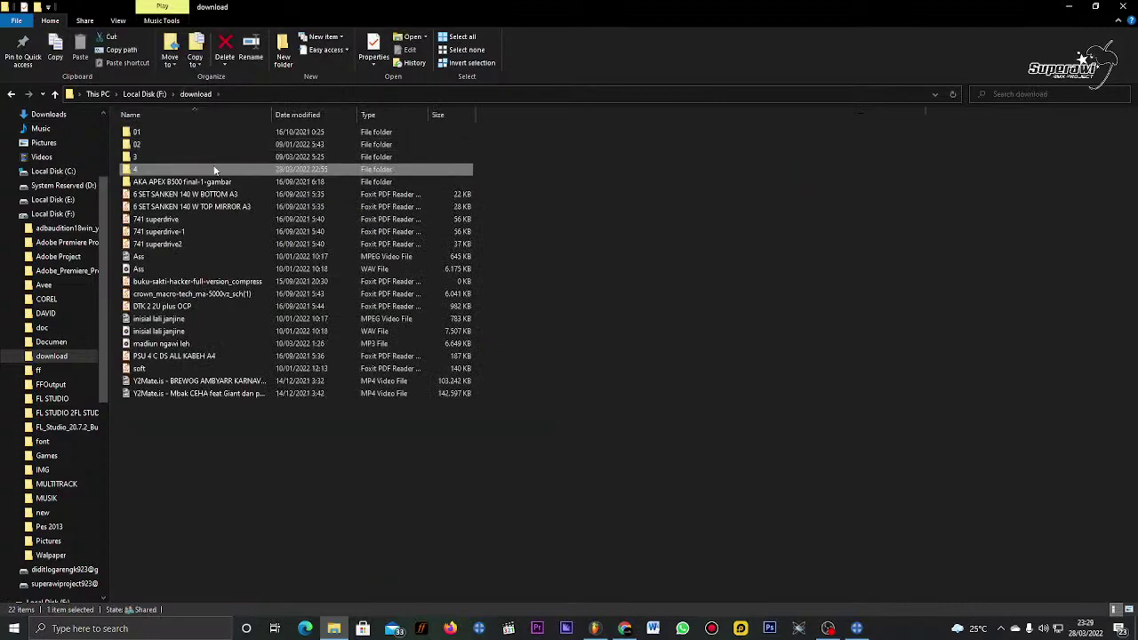
Step: Open folder 3 and scroll through its 58 WAV, MP3, PNG and MP4 files
double_click(208, 160)
scroll(287, 401, down, 5)
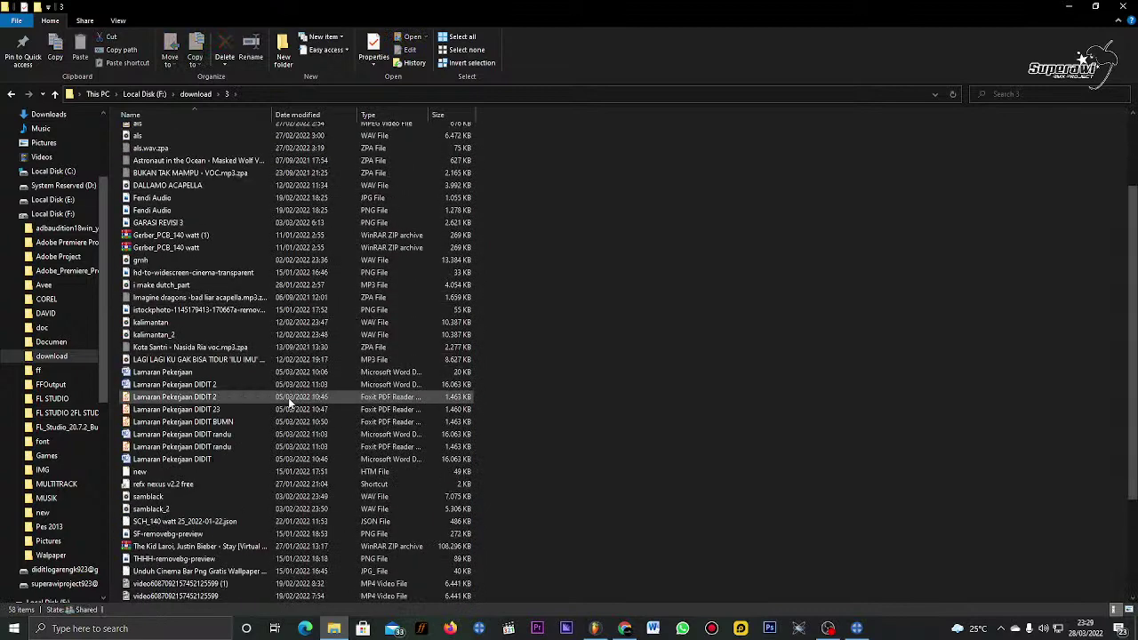
scroll(289, 407, down, 2)
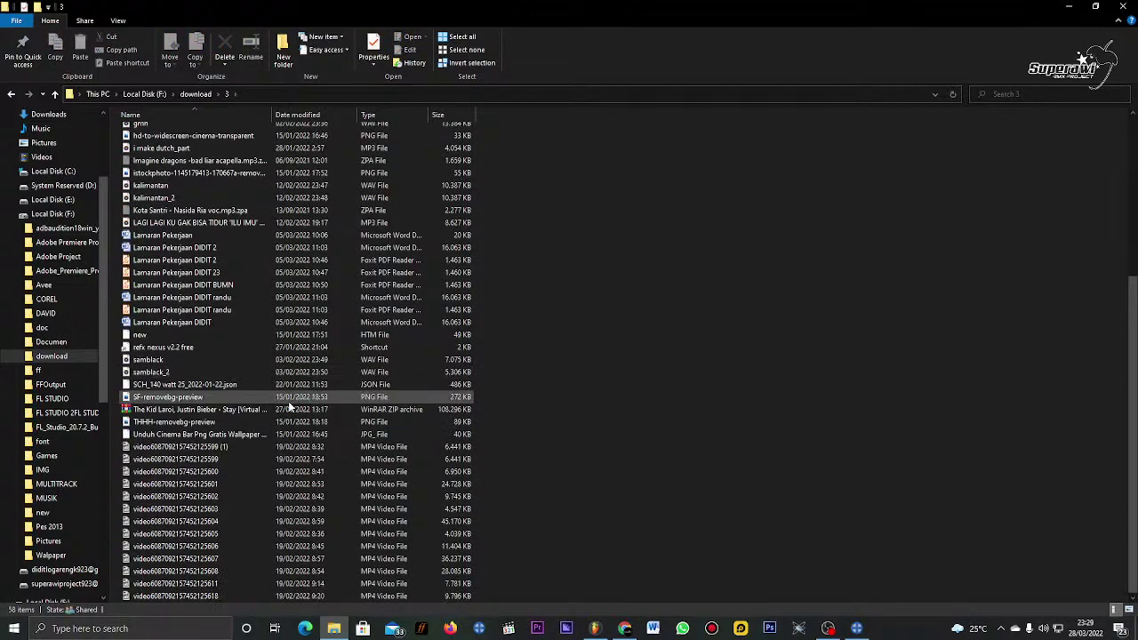
scroll(289, 406, up, 5)
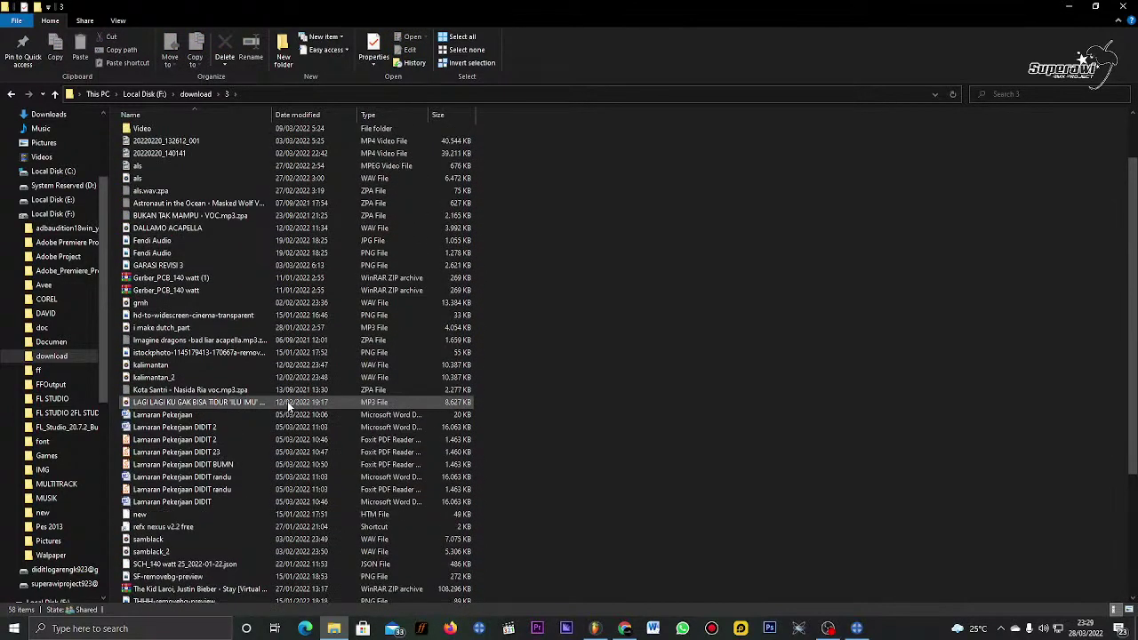
scroll(287, 401, up, 2)
scroll(287, 401, down, 3)
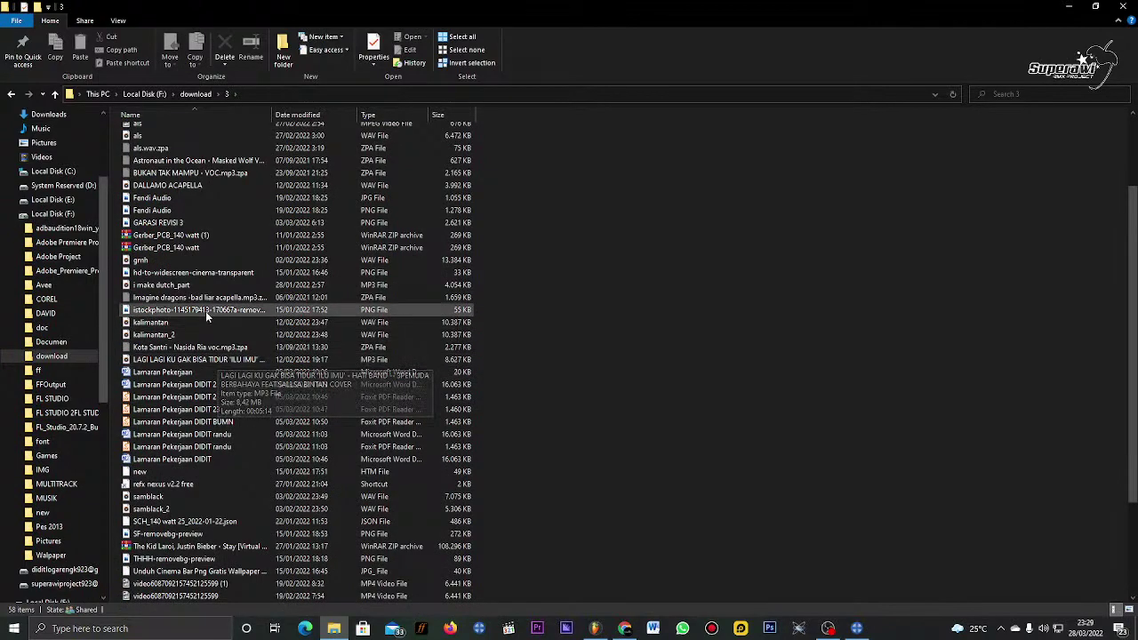
scroll(205, 311, down, 3)
scroll(228, 420, down, 1)
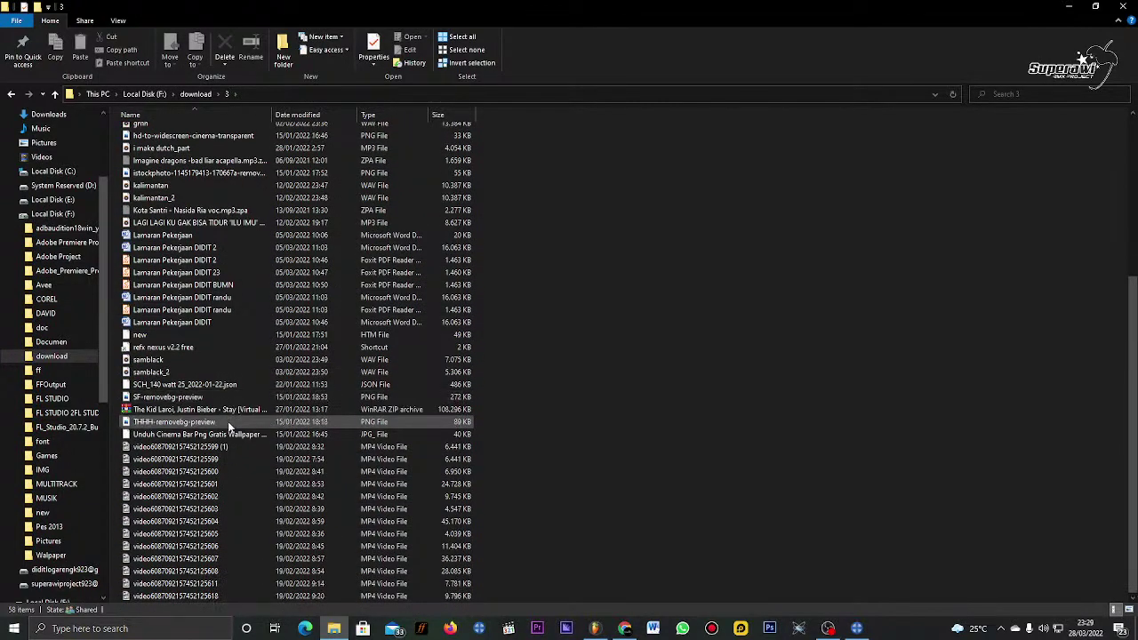
Step: Open the Music folder in download\3, then briefly open a new Chrome tab and minimize Chrome
scroll(167, 291, up, 7)
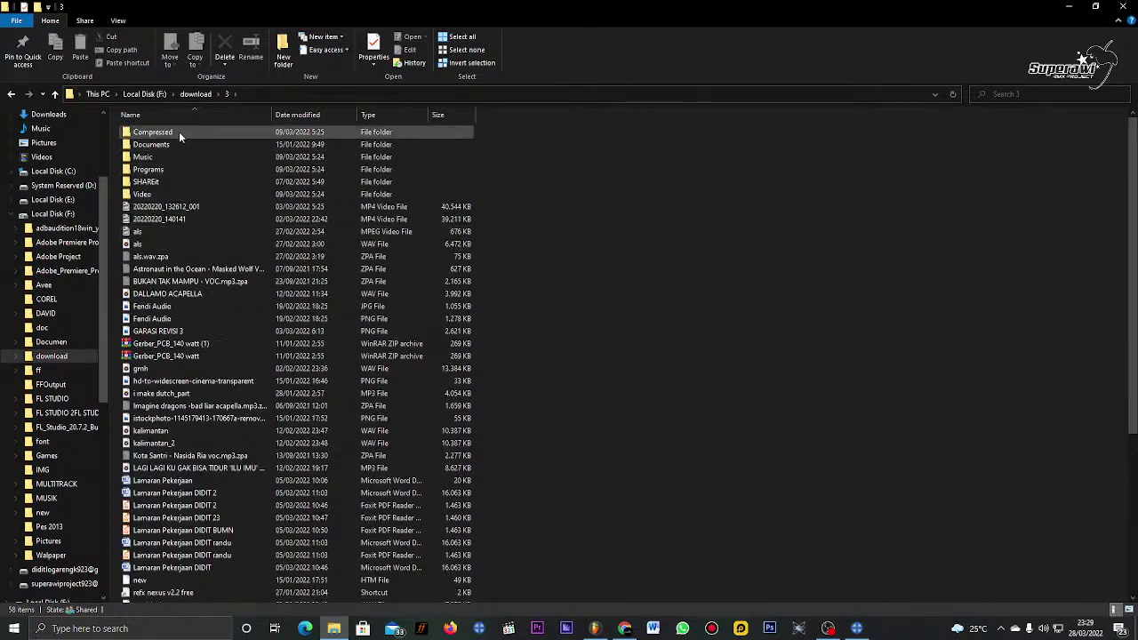
double_click(186, 157)
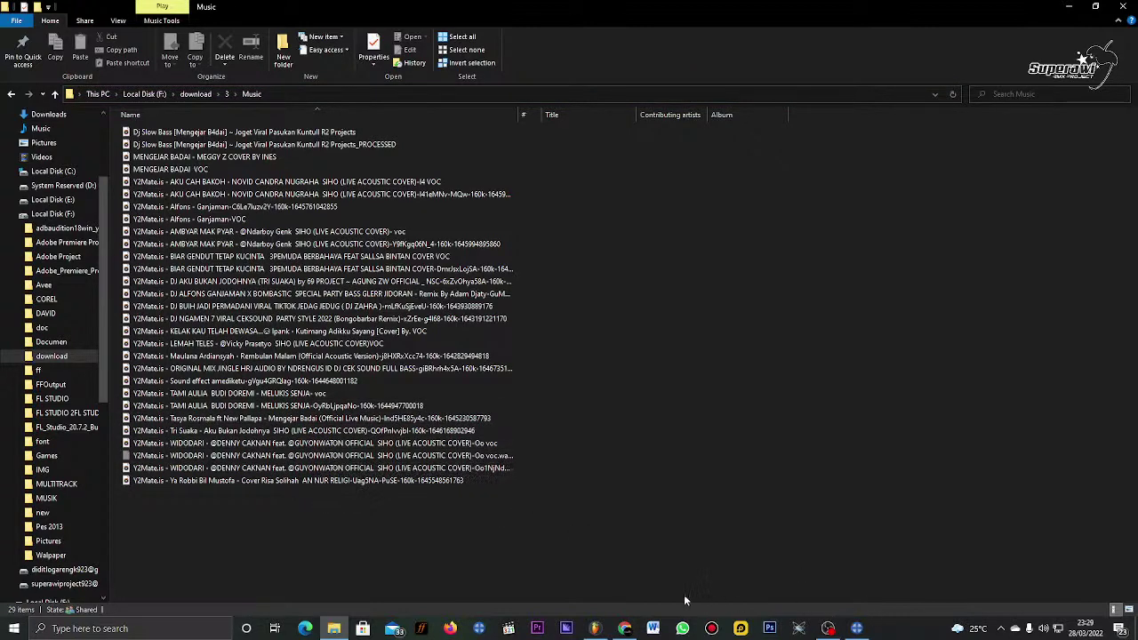
click(629, 630)
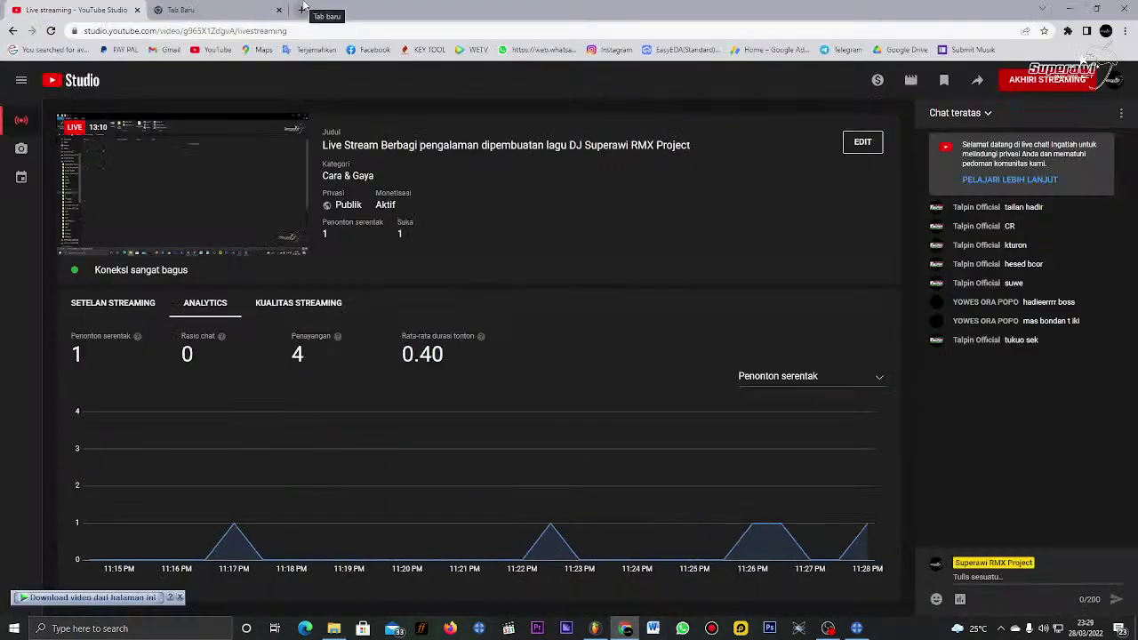
key(ctrl+t)
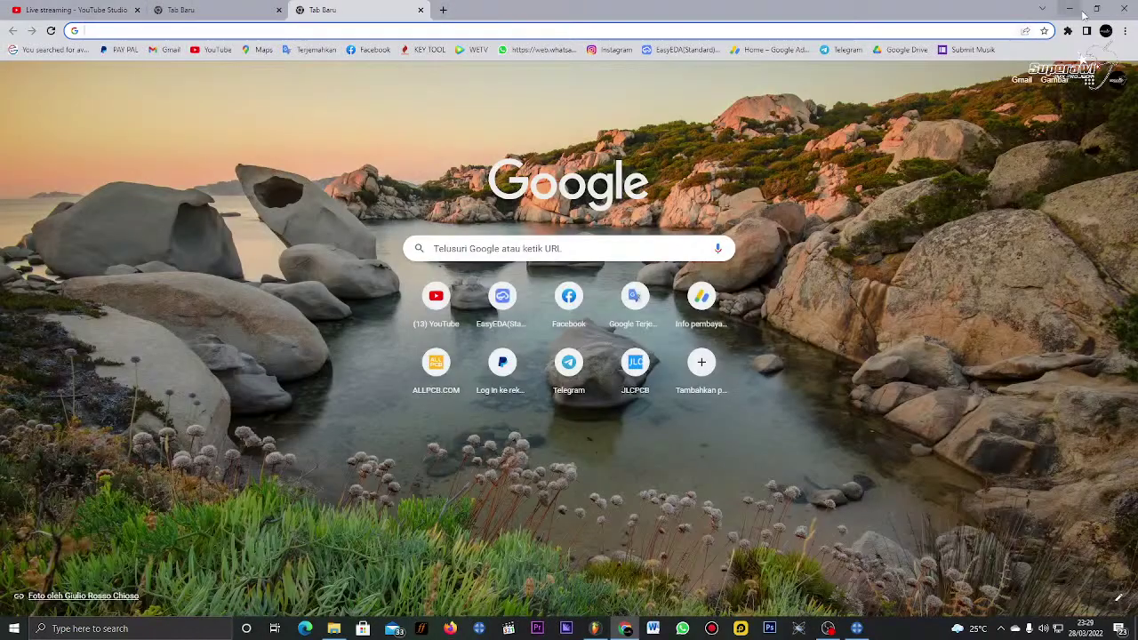
click(1069, 9)
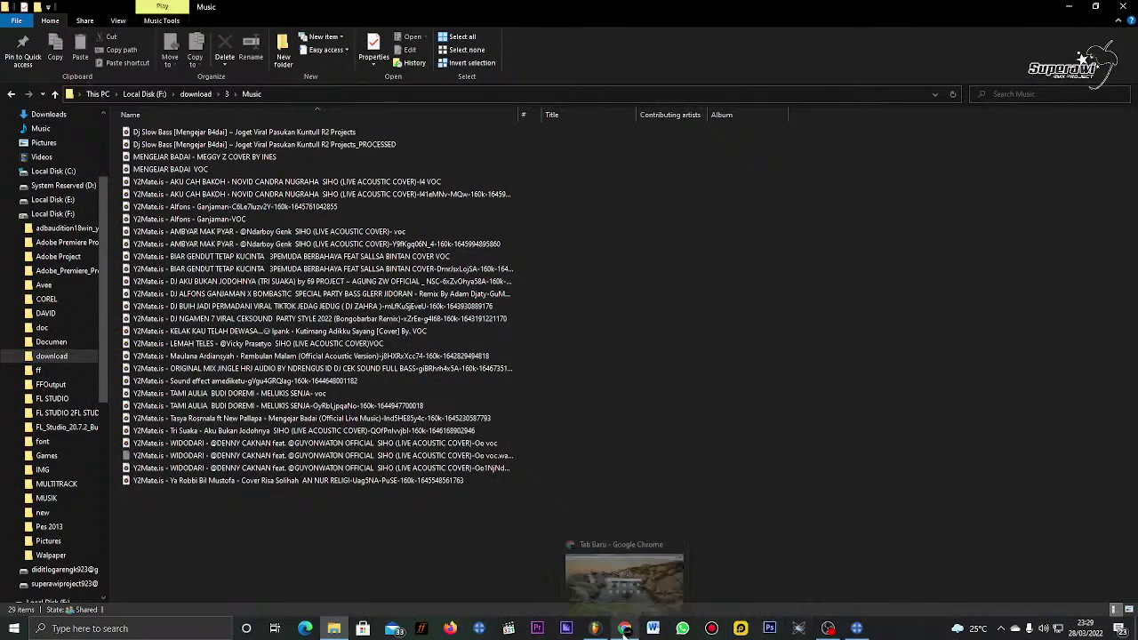
Step: Preview the 5.79 MB WIDODARI MP3 in Groove Music, pause at 1:14, and return to RX
click(280, 457)
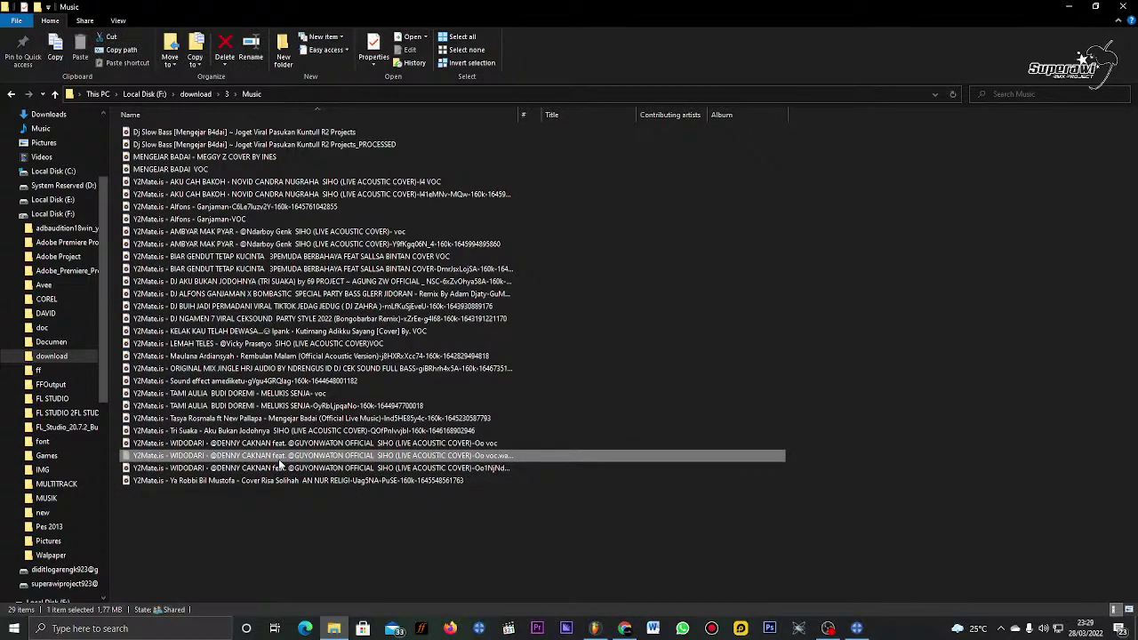
click(281, 469)
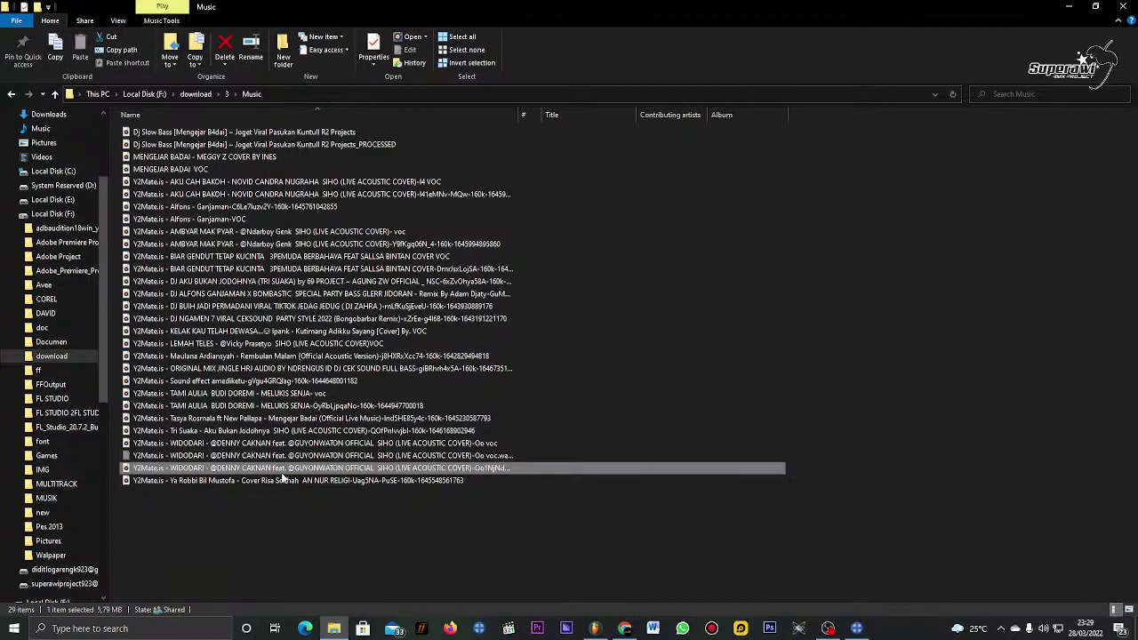
key(Return)
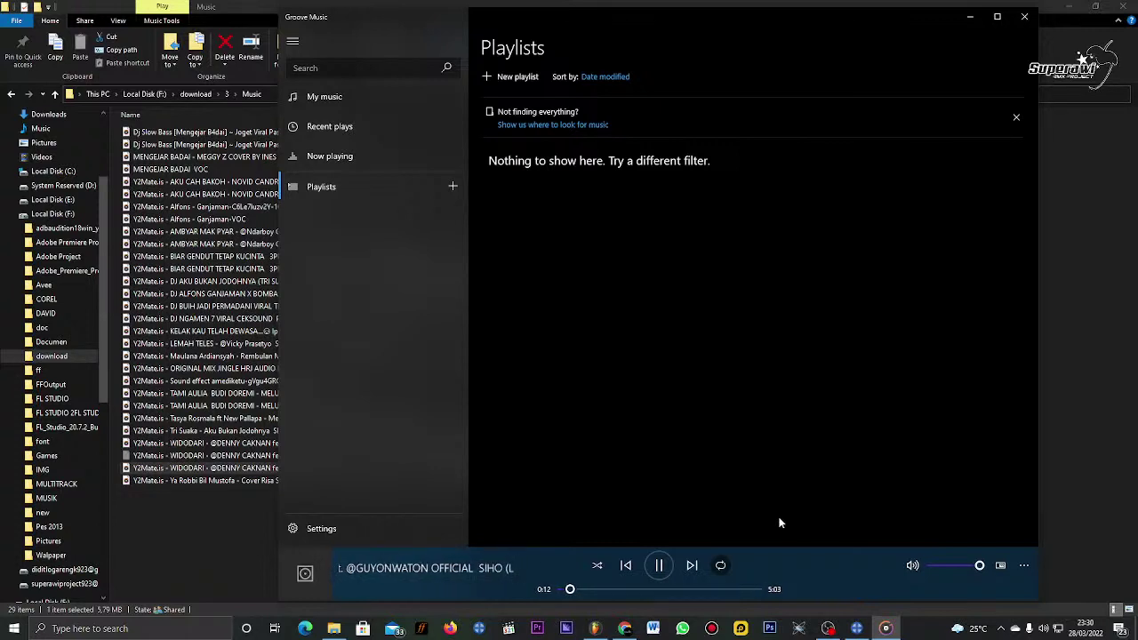
click(610, 588)
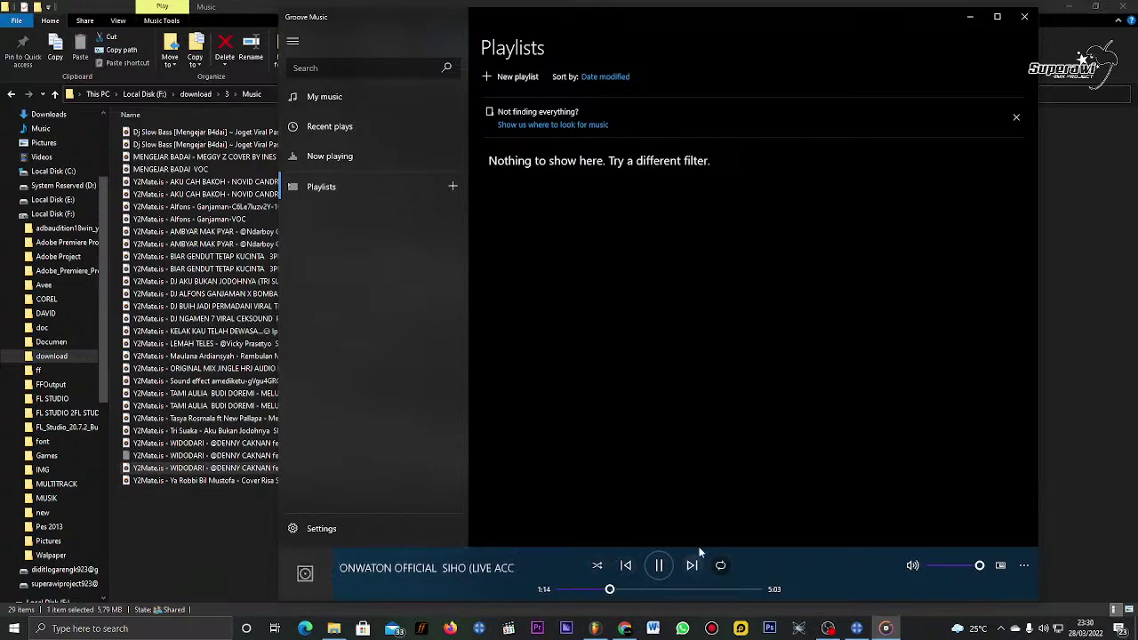
click(662, 577)
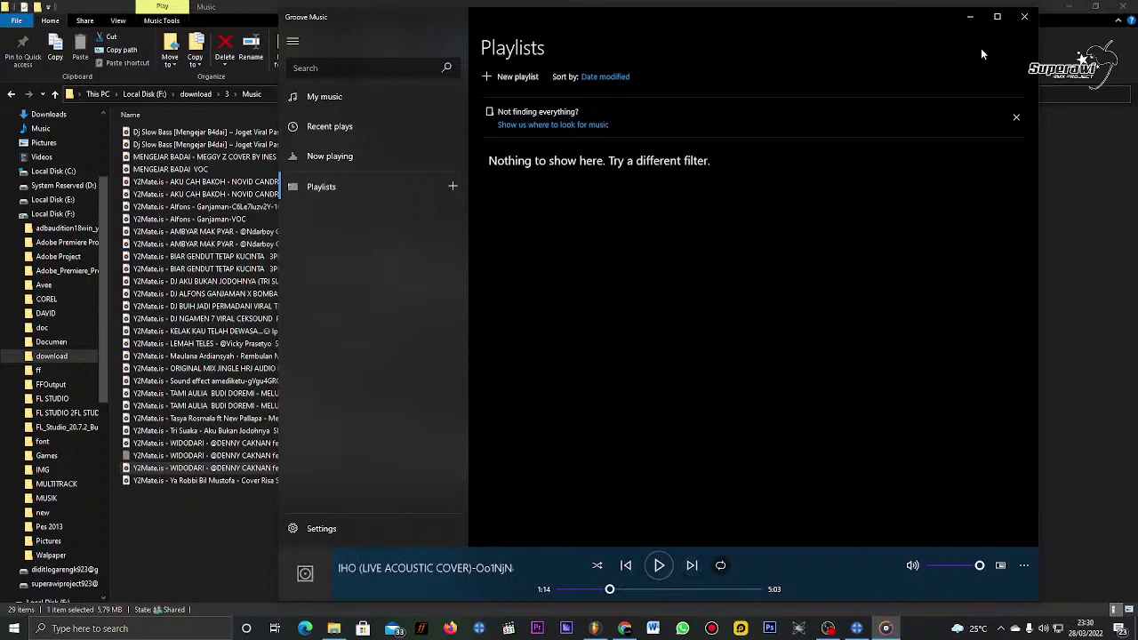
click(970, 19)
click(856, 628)
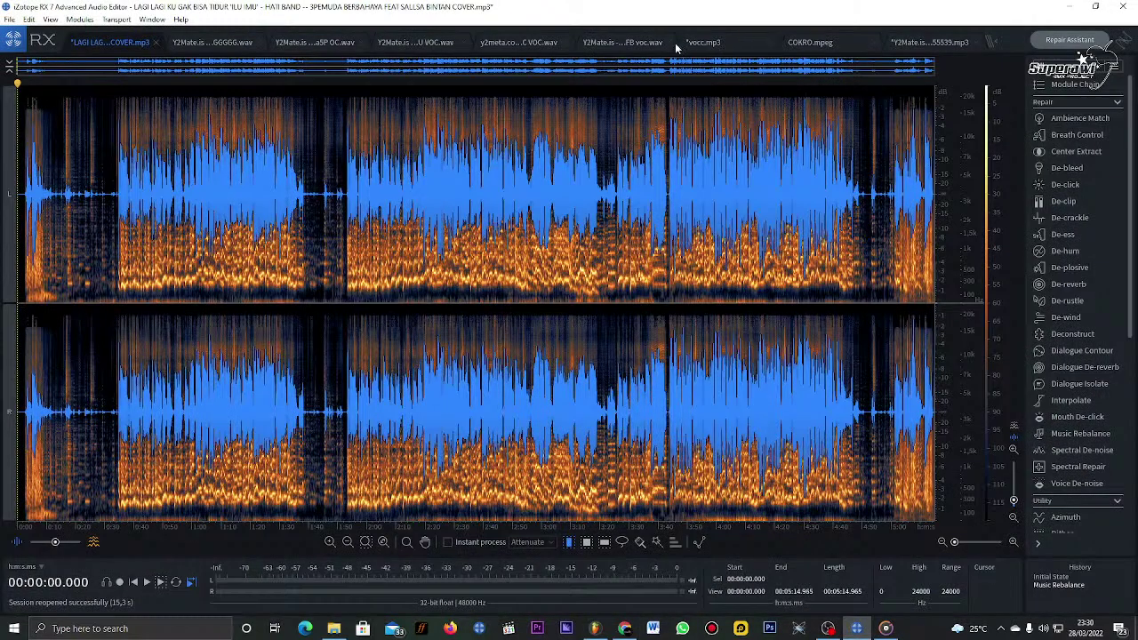
Step: Switch to the voc.wav tab and briefly play it back
click(634, 44)
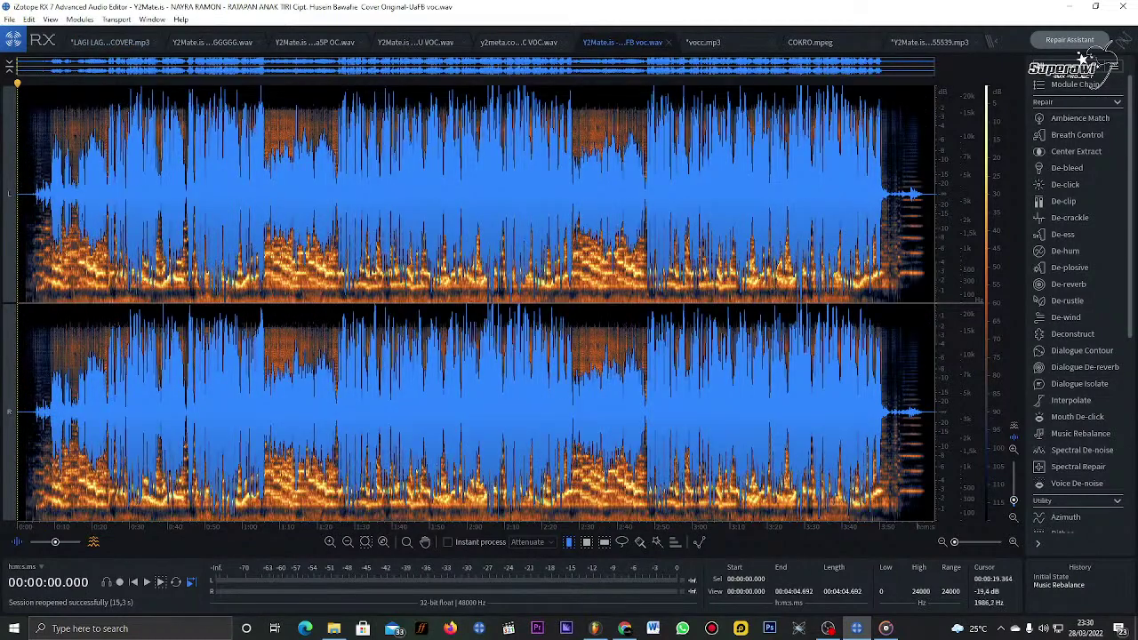
key(space)
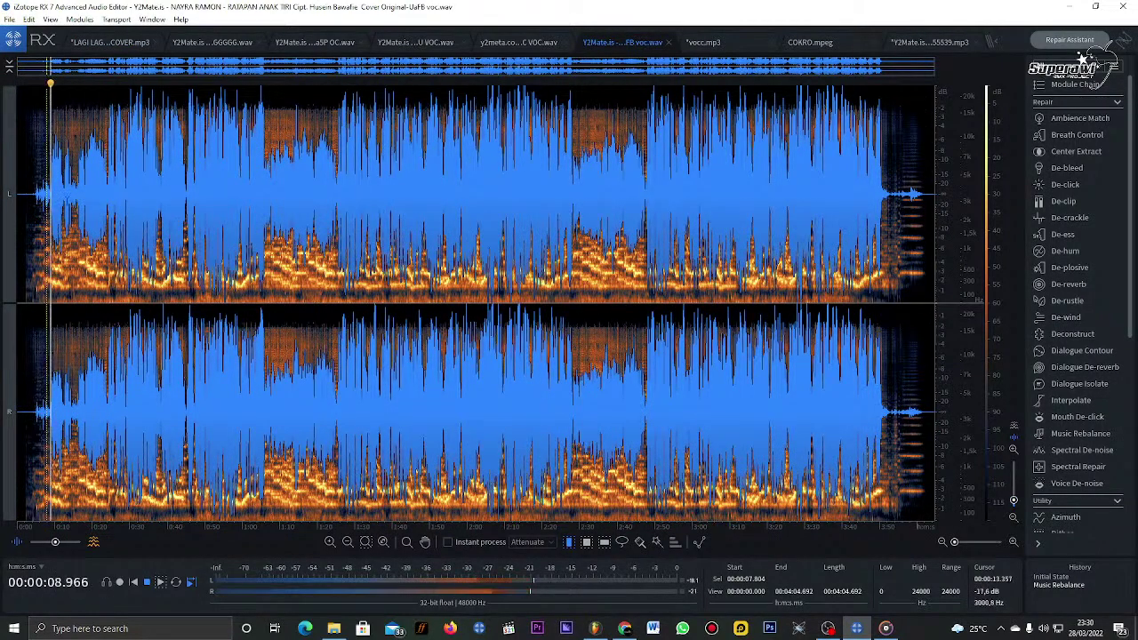
key(space)
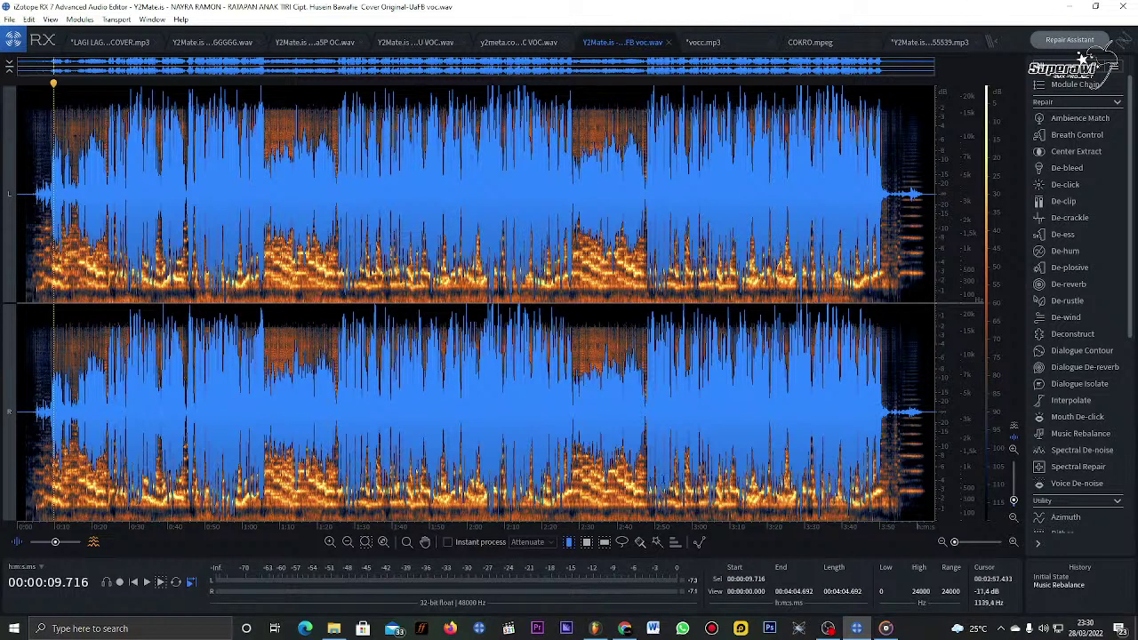
Step: Drag the WIDODARI MP3 from File Explorer into RX 7 to open it
click(334, 629)
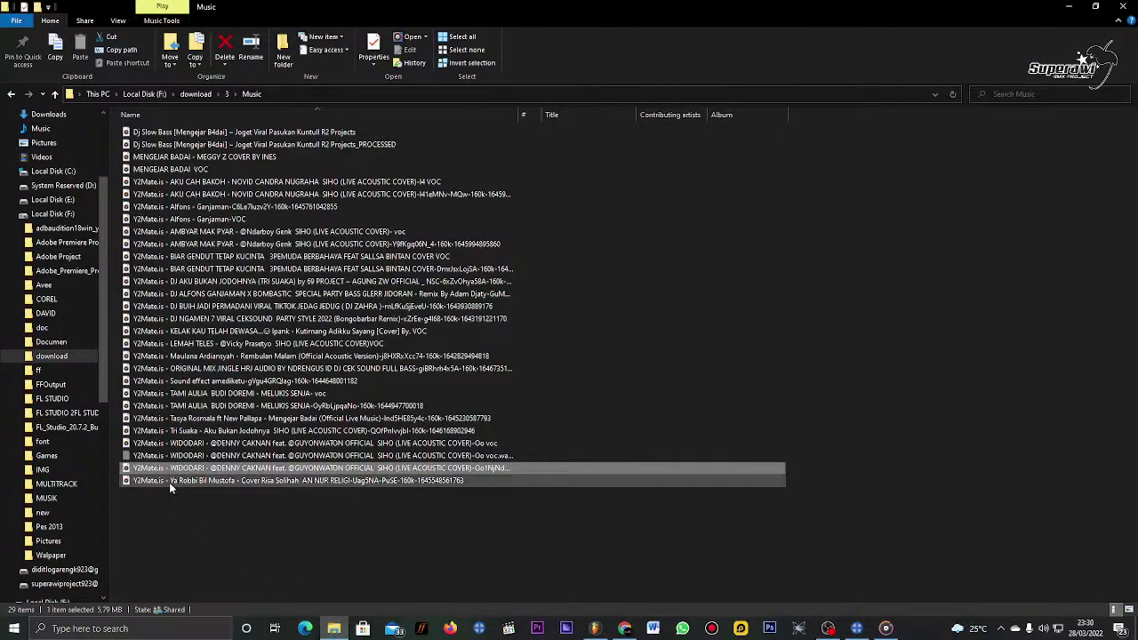
drag(169, 474, 522, 364)
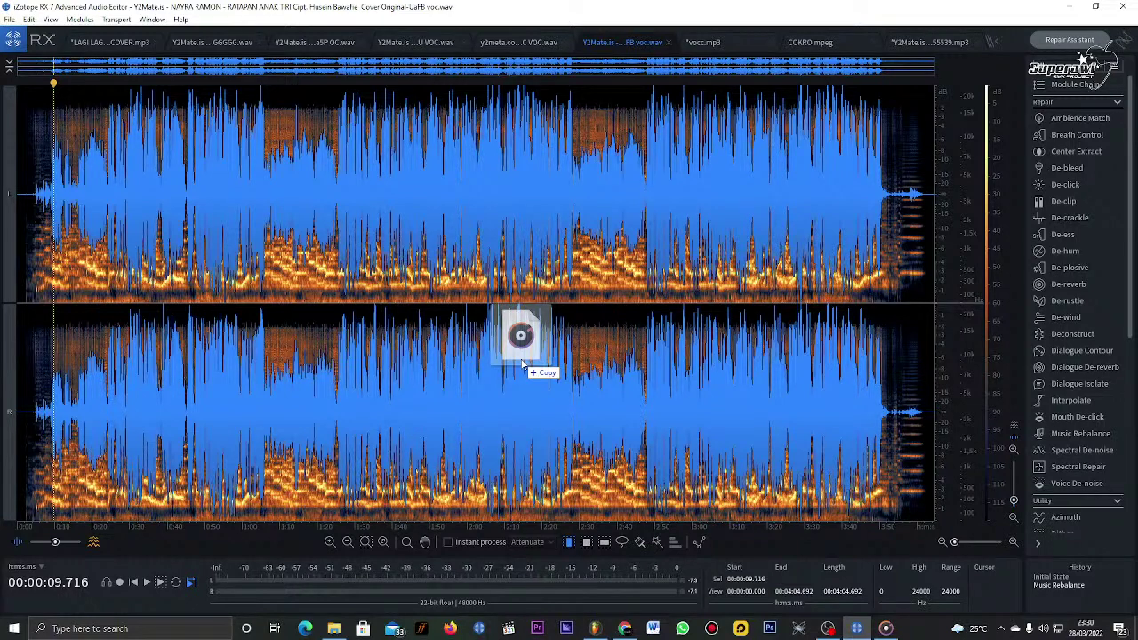
drag(522, 365, 521, 327)
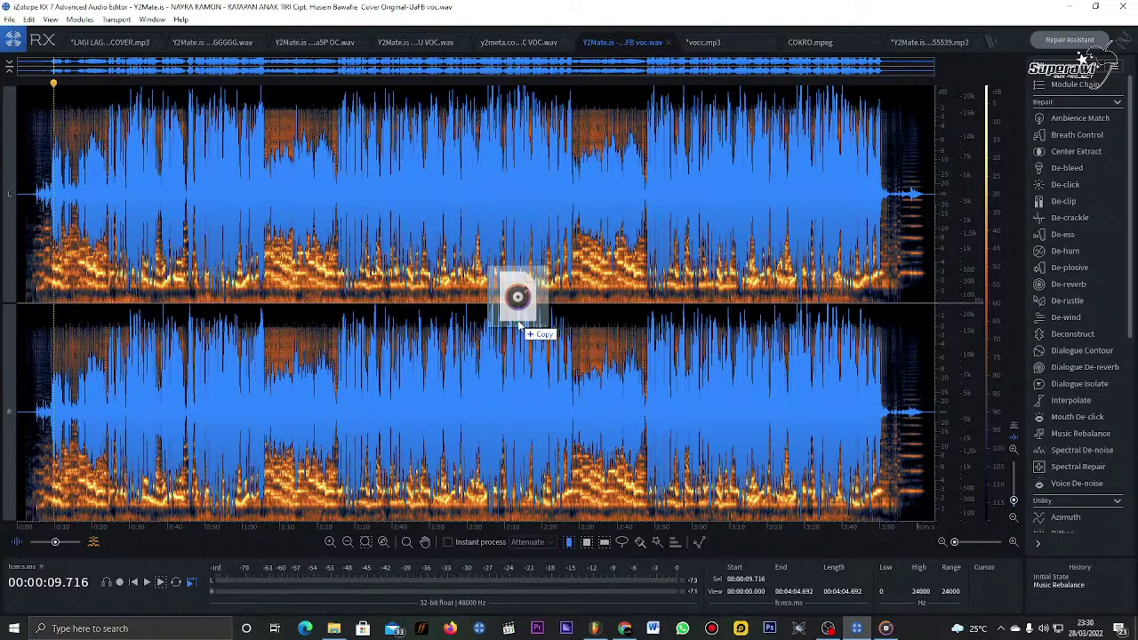
drag(520, 326, 520, 326)
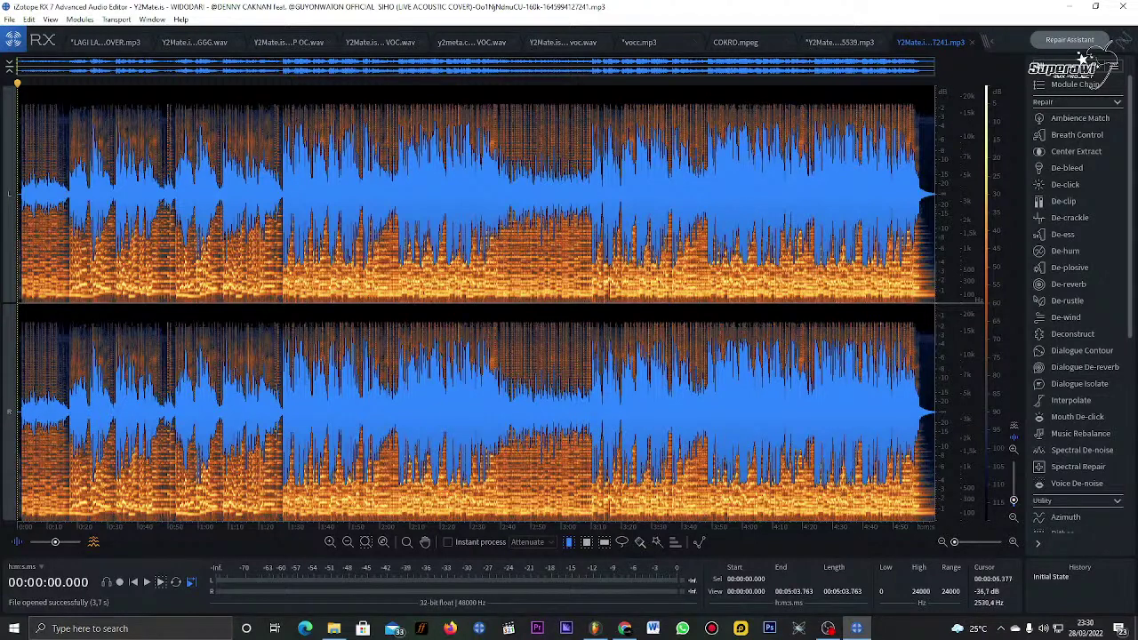
click(64, 187)
key(space)
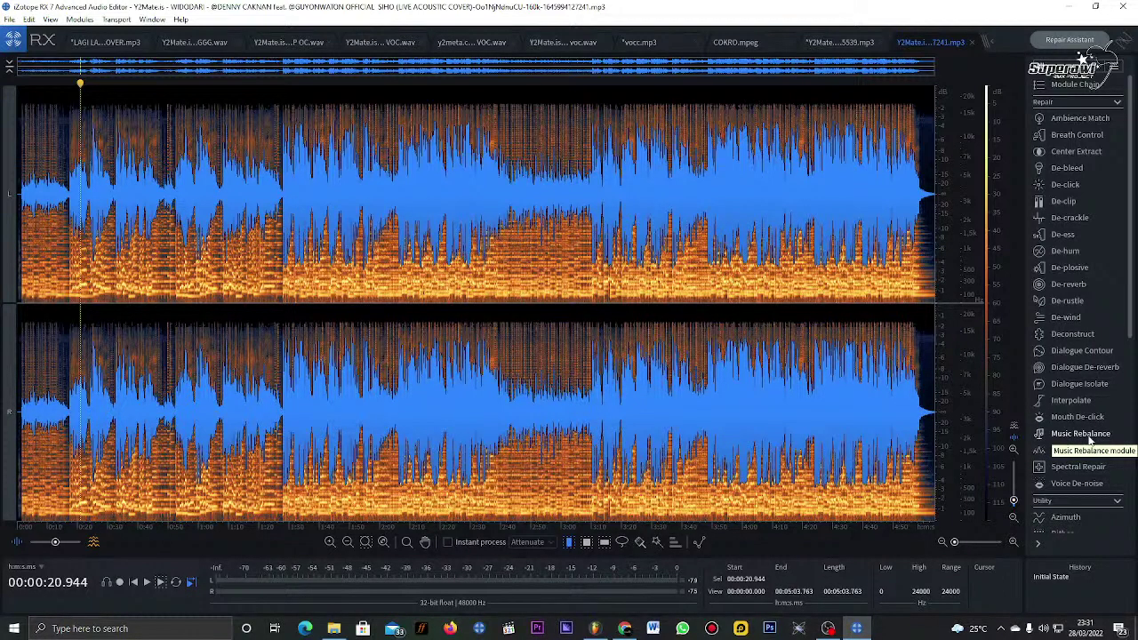
Step: In Music Rebalance, keep Voice at 0 dB and set Bass, Percussion and Other to -Inf
click(1088, 434)
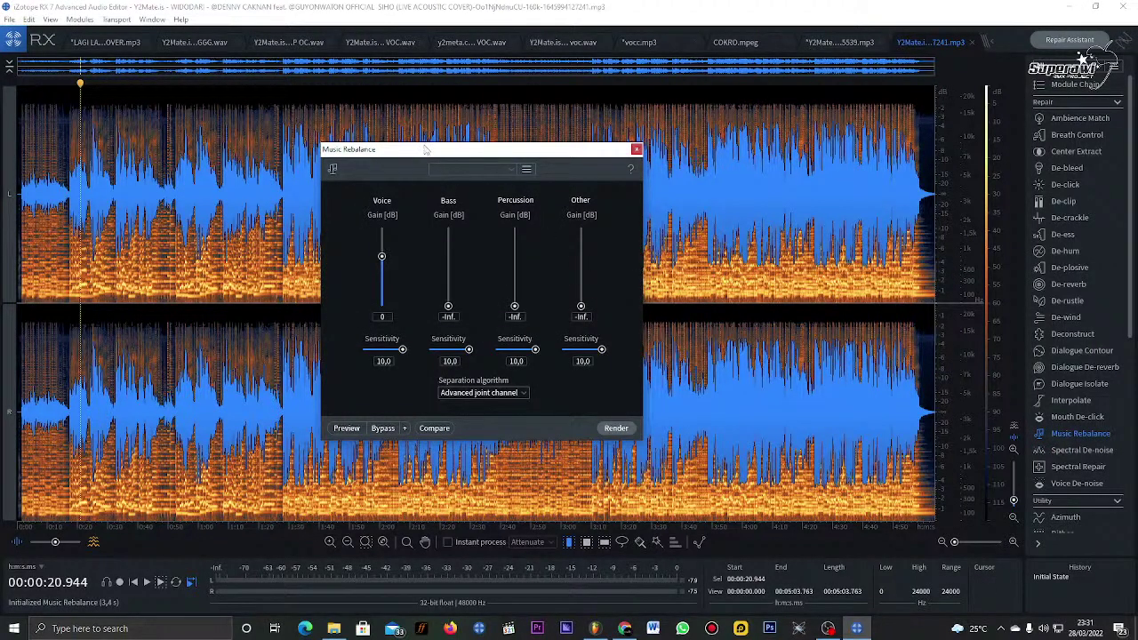
drag(436, 157, 493, 148)
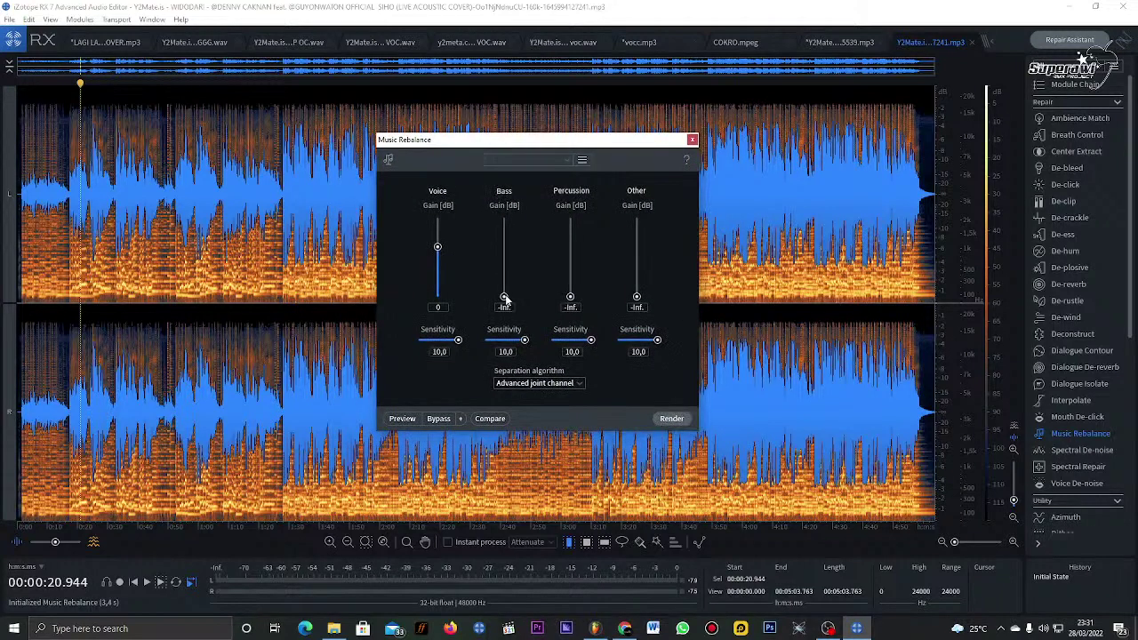
drag(513, 299, 517, 250)
drag(574, 304, 582, 250)
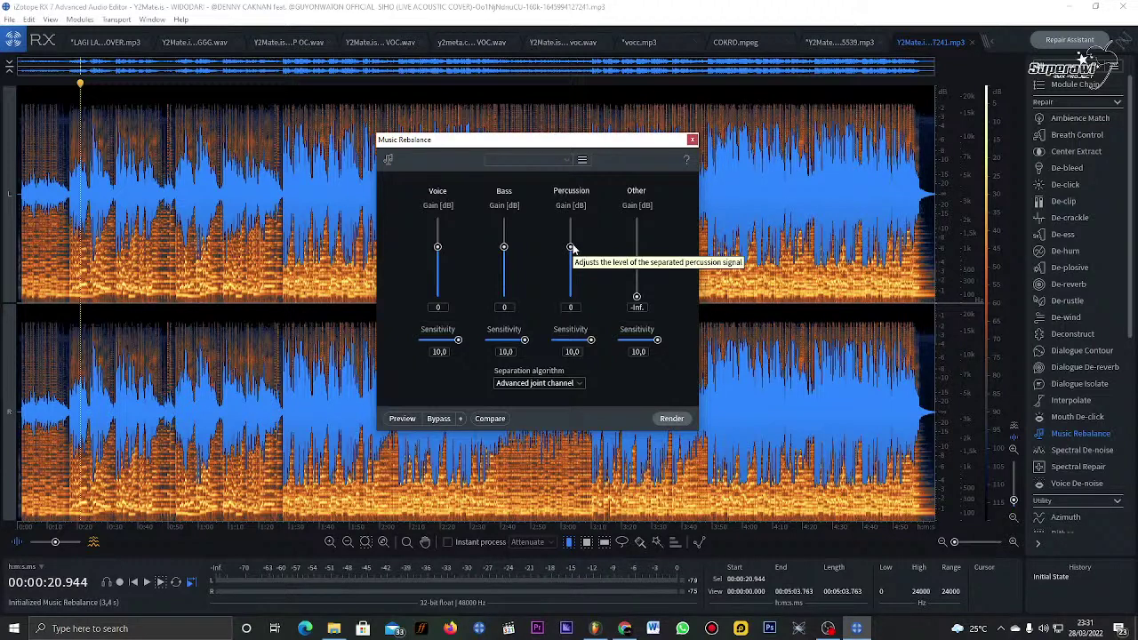
drag(572, 247, 574, 268)
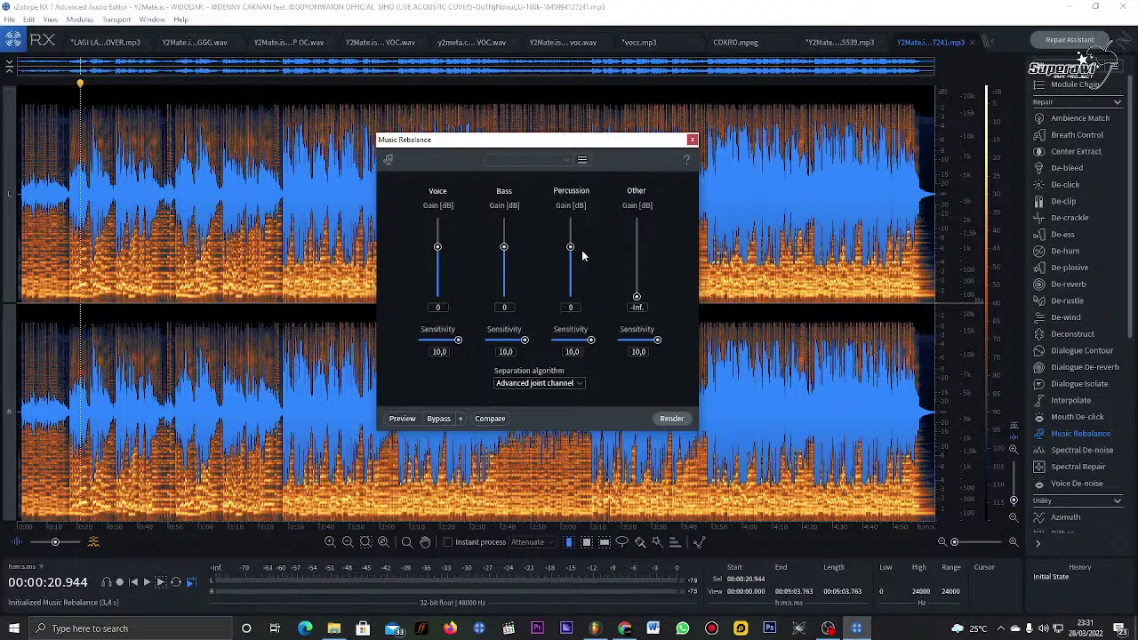
drag(569, 247, 656, 249)
mouse_move(652, 304)
mouse_down()
mouse_move(652, 261)
mouse_move(653, 299)
mouse_up()
drag(504, 247, 506, 329)
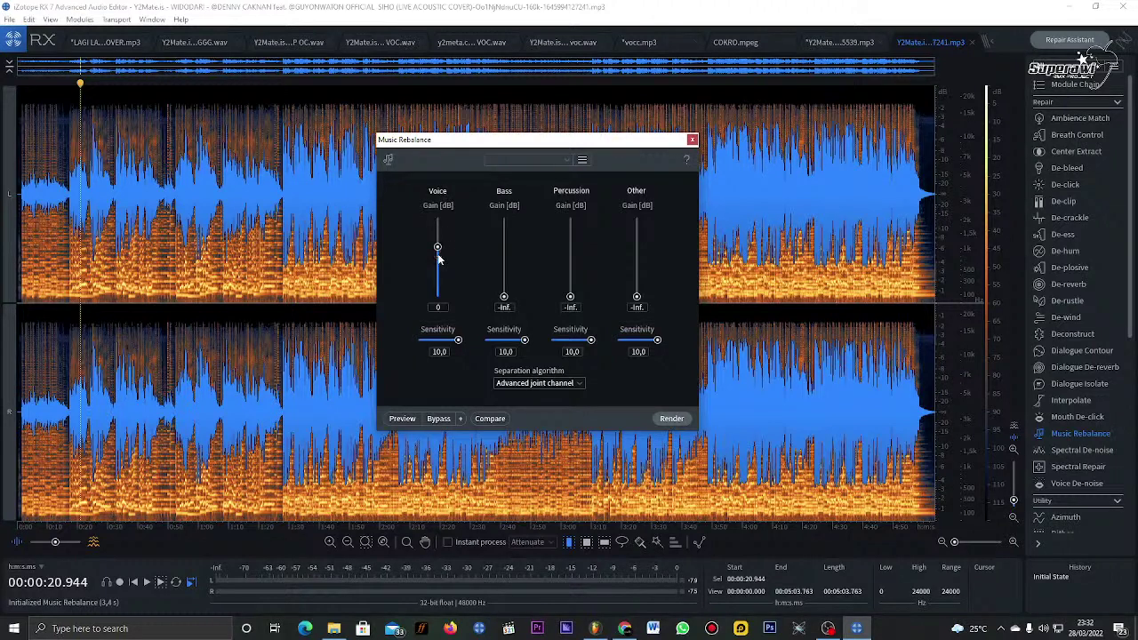
drag(441, 308, 453, 249)
Step: Keep the Advanced joint channel algorithm and render the voice-only rebalance
click(559, 385)
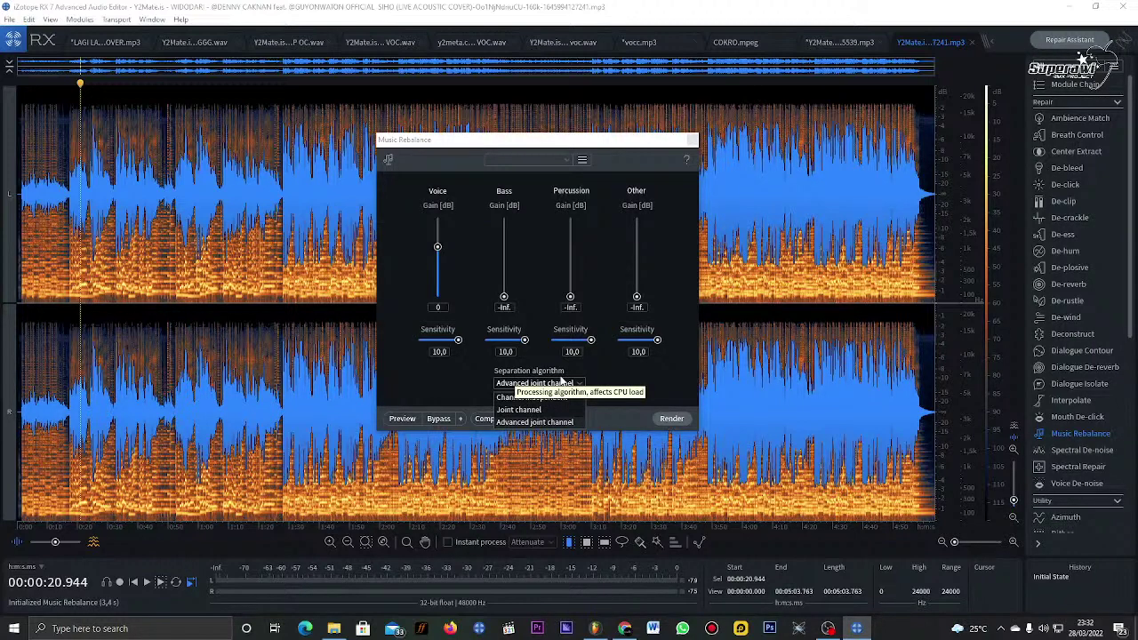
click(560, 424)
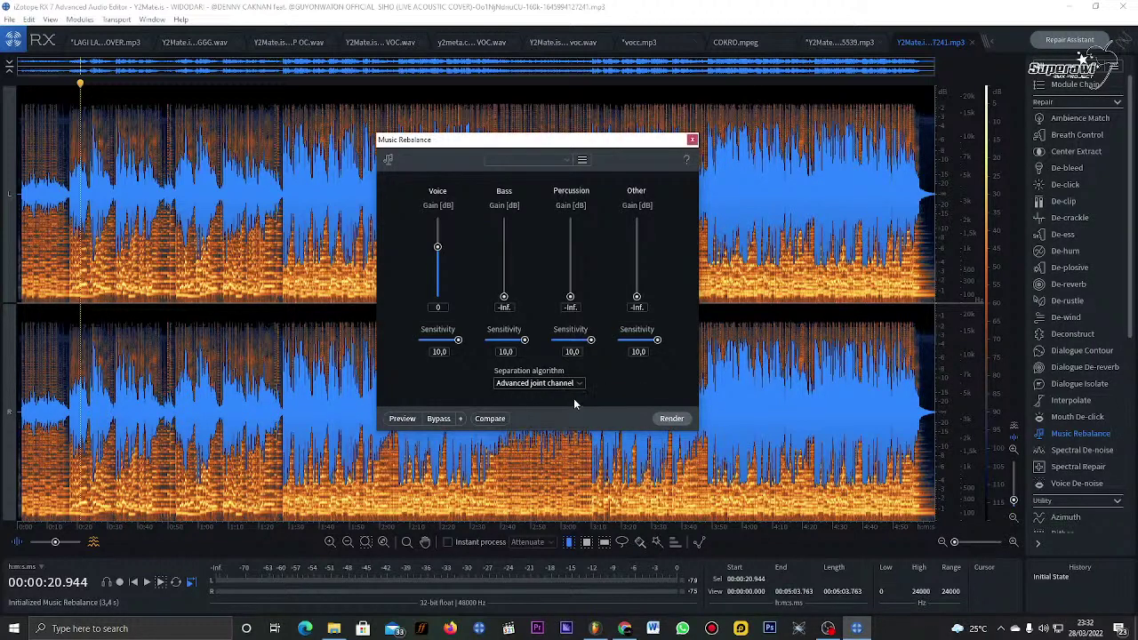
click(673, 418)
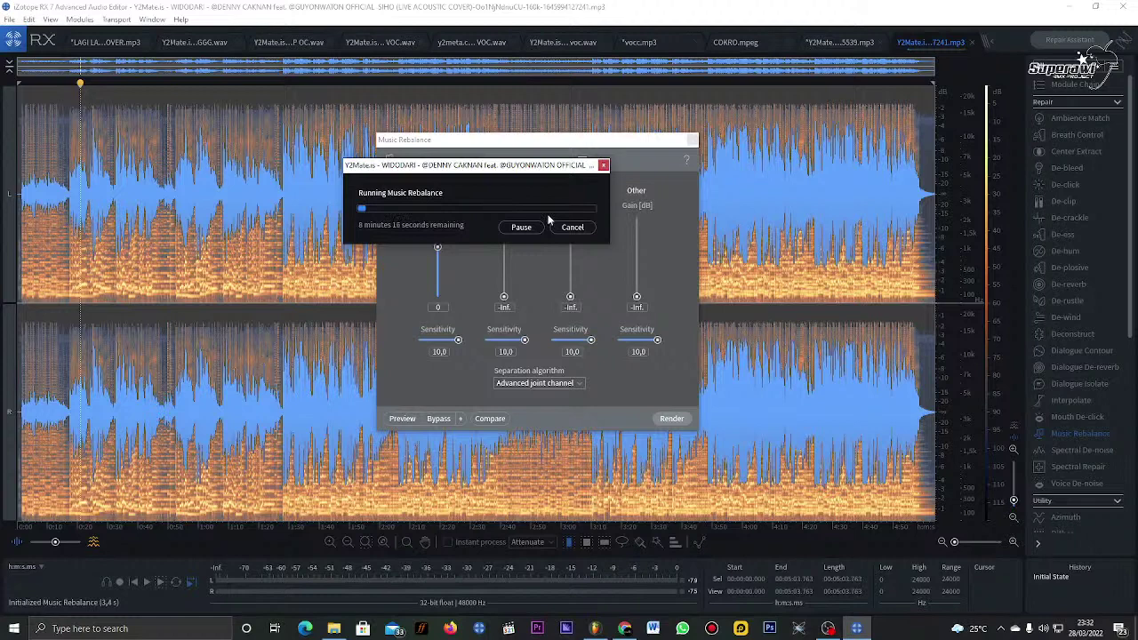
Step: Cancel the rebalance render, close Music Rebalance, answer the prompt, and quit iZotope RX
click(568, 232)
click(693, 141)
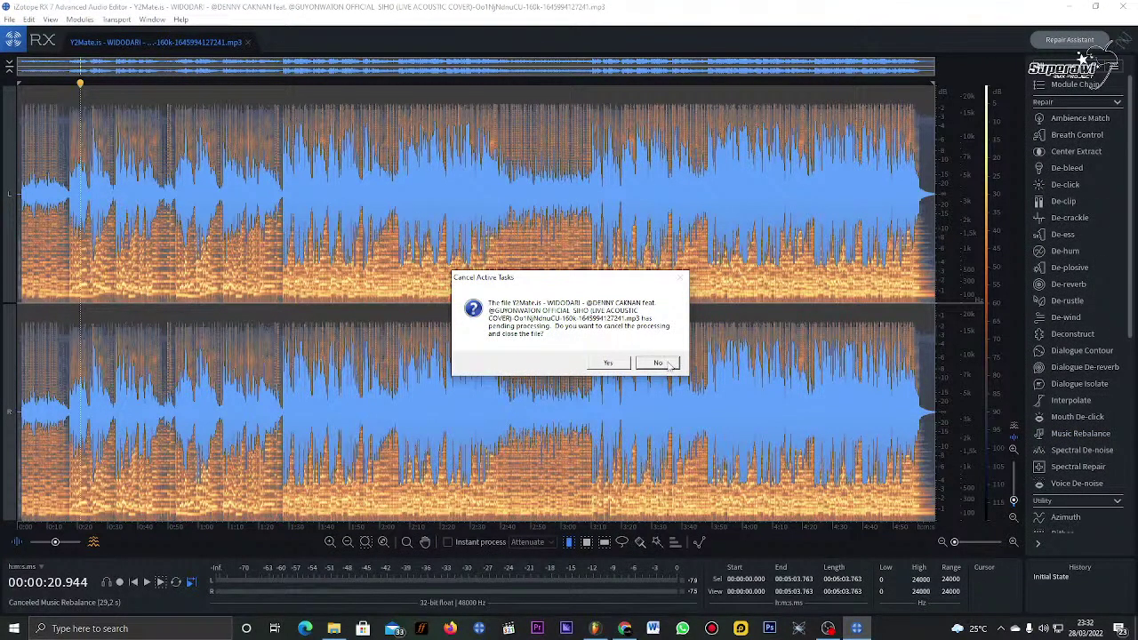
click(672, 364)
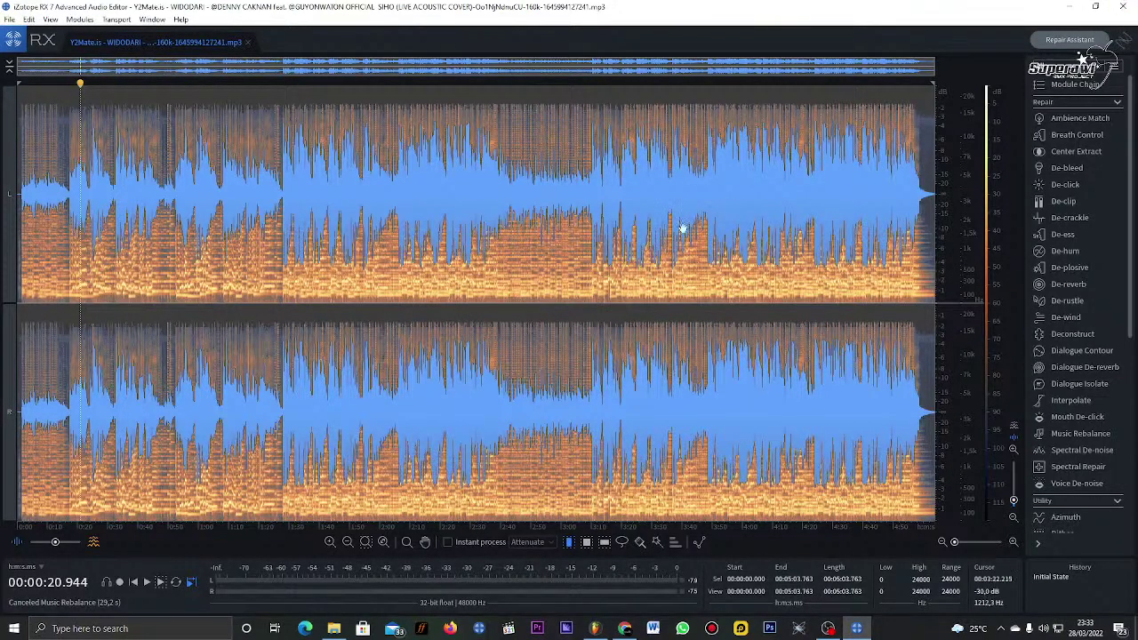
click(1126, 7)
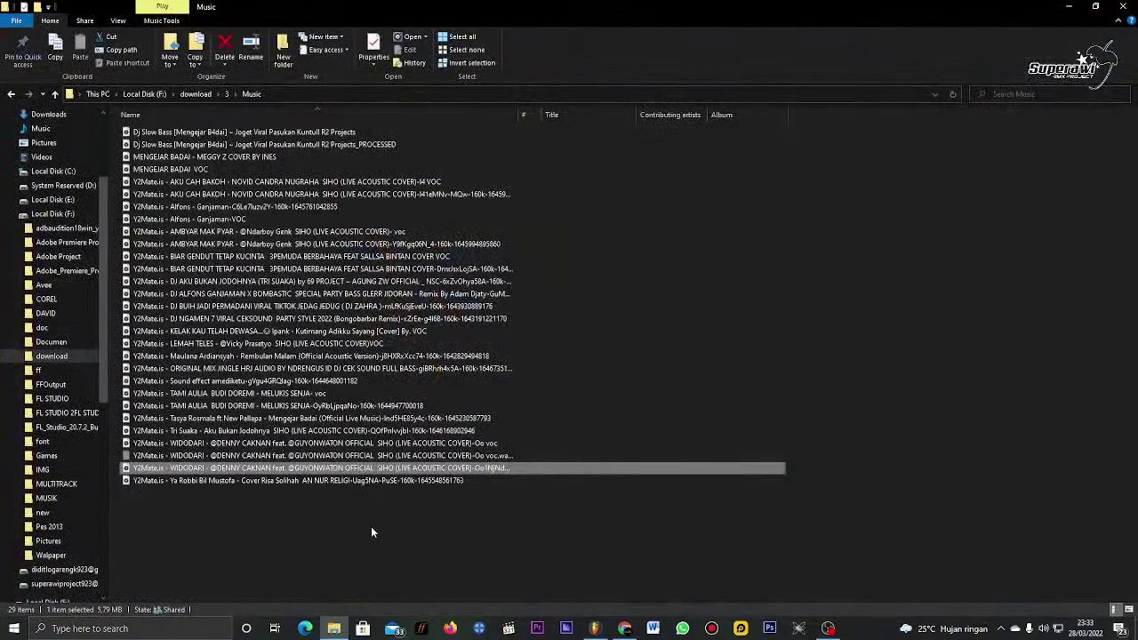
Step: Preview the WIDODARI track in Groove Music past 1:00, pause it, and close the player
double_click(249, 442)
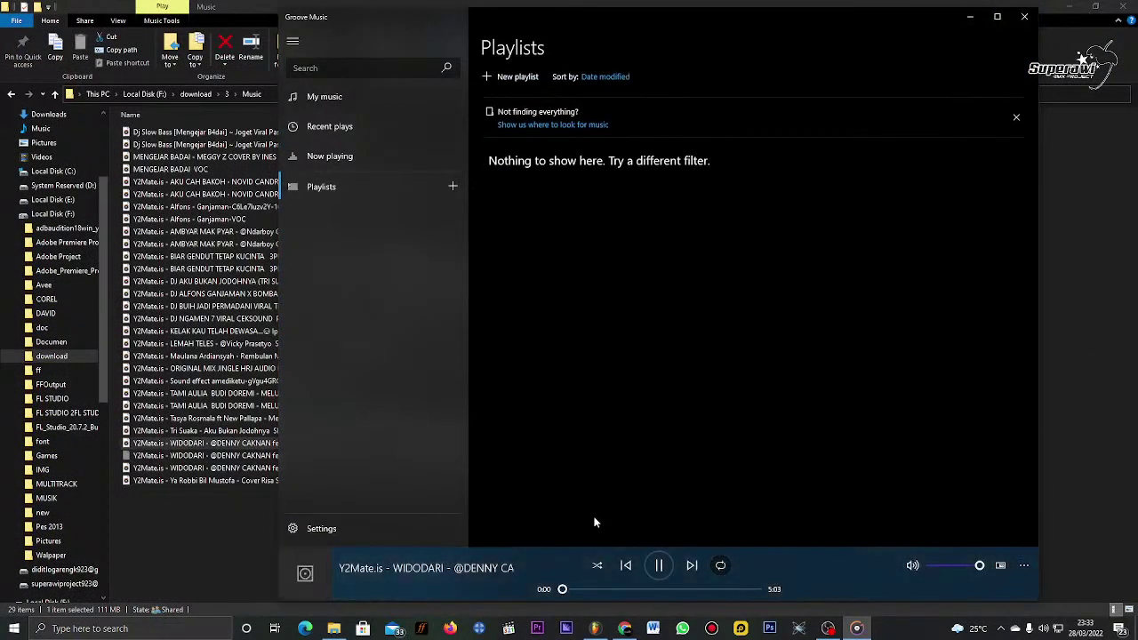
click(593, 588)
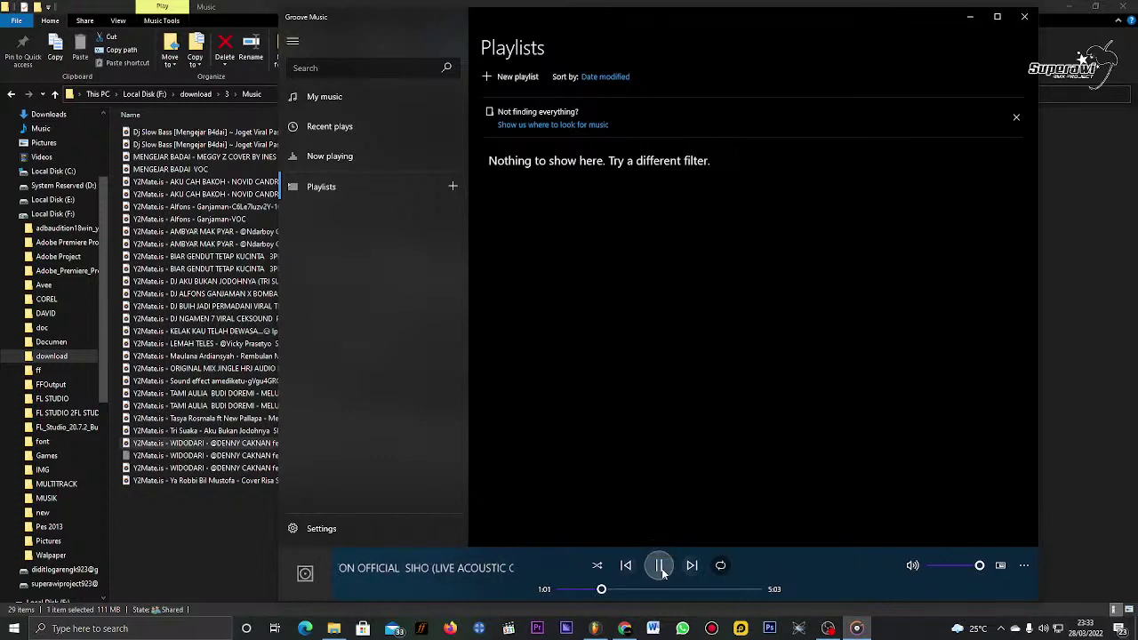
click(660, 567)
click(1025, 16)
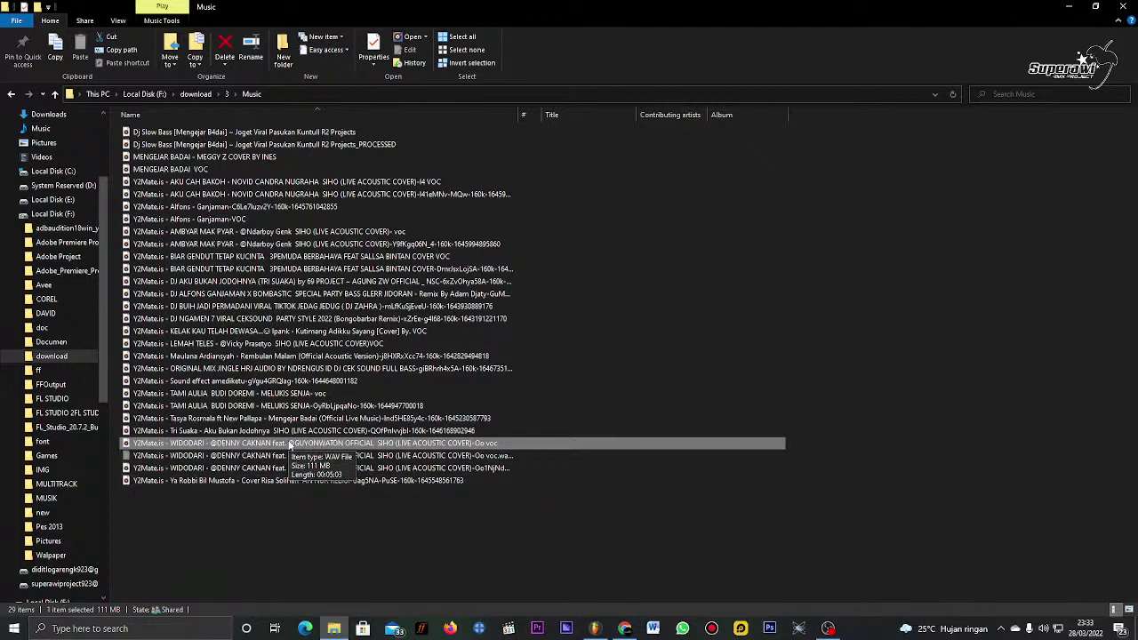
Step: Switch to FL Studio and start a new empty project
click(595, 629)
click(12, 12)
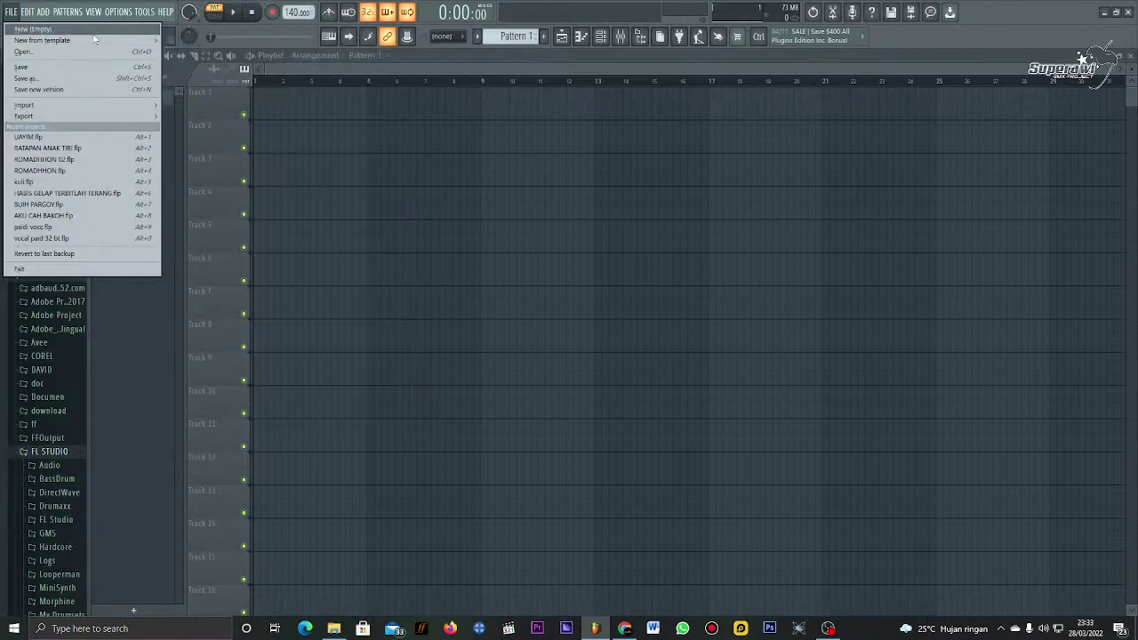
click(35, 29)
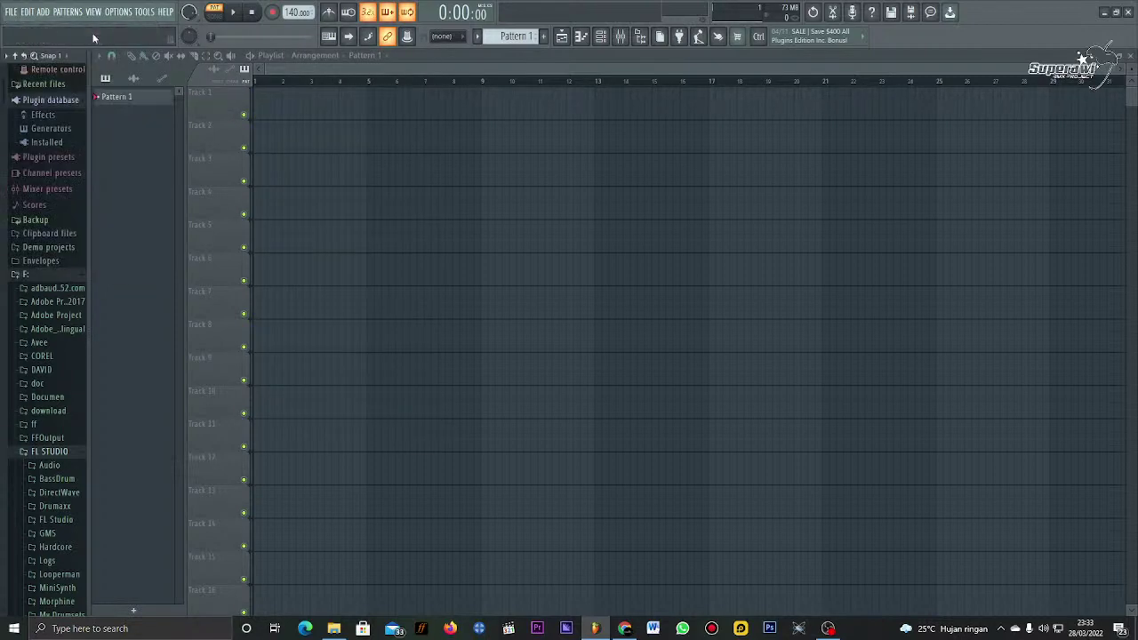
Step: Open the WIDODARI project from the PAS MUSIK folder
click(11, 12)
click(23, 51)
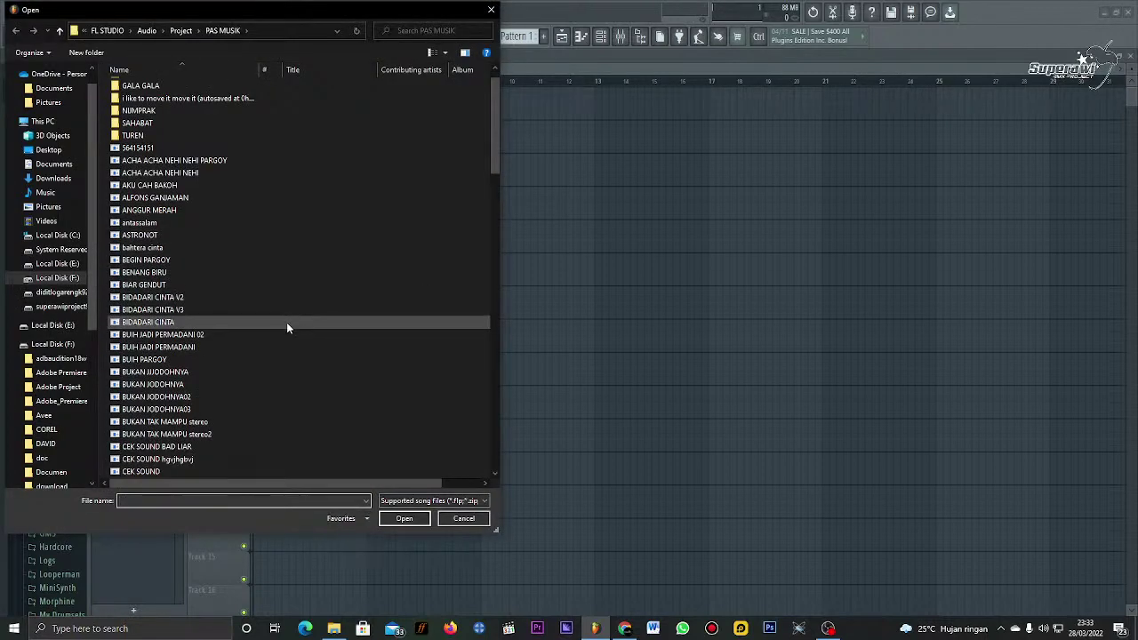
scroll(287, 328, down, 1)
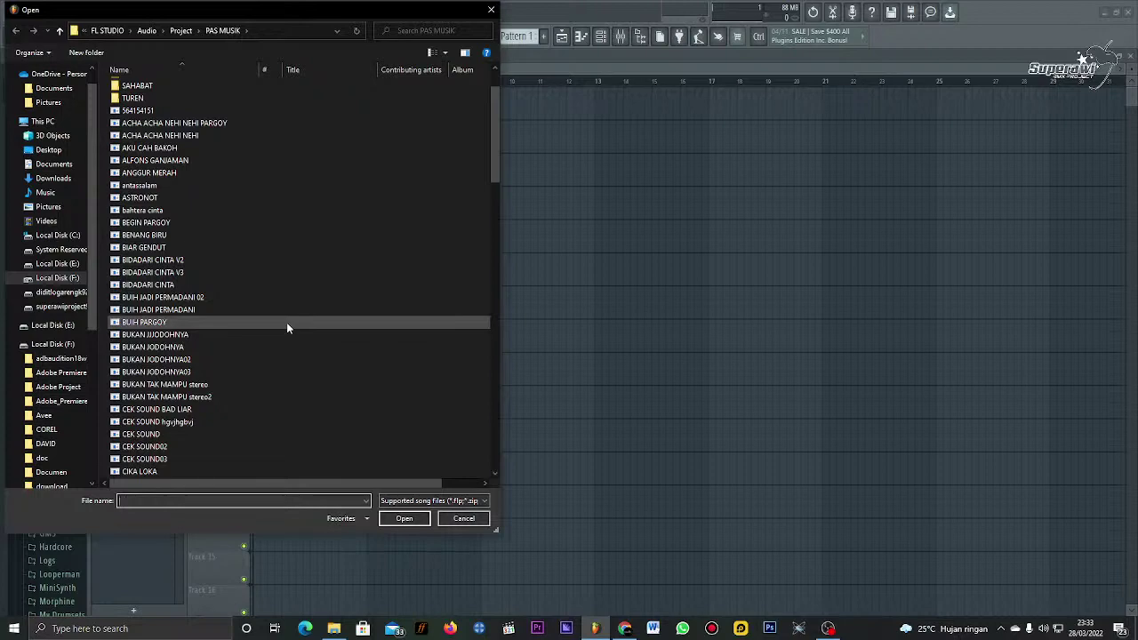
scroll(286, 328, down, 2)
scroll(286, 328, down, 7)
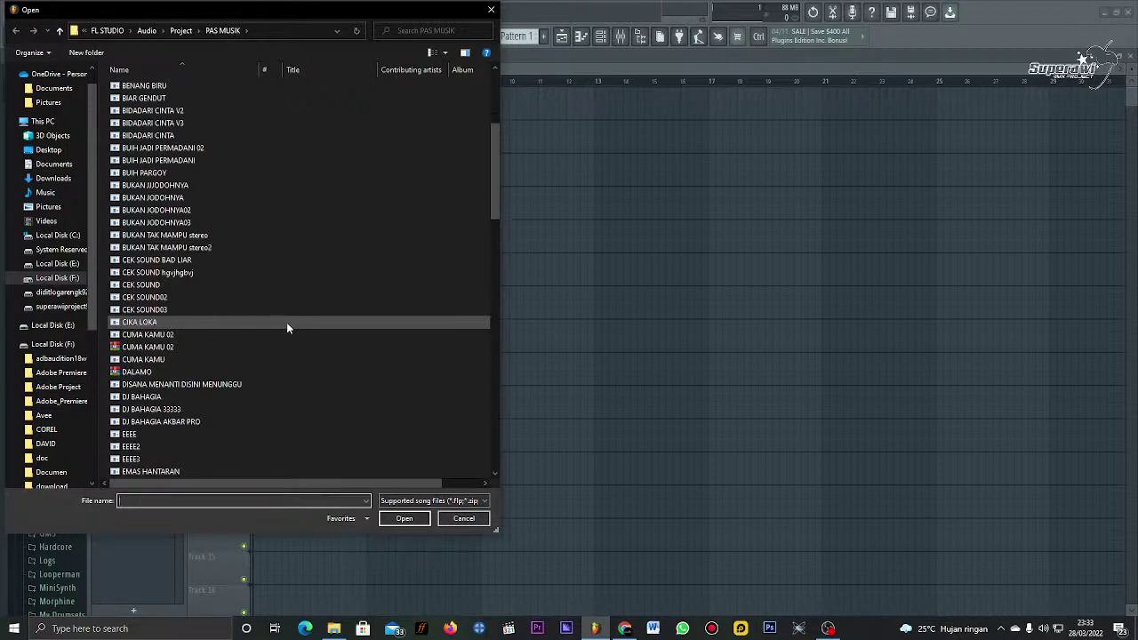
scroll(287, 327, down, 15)
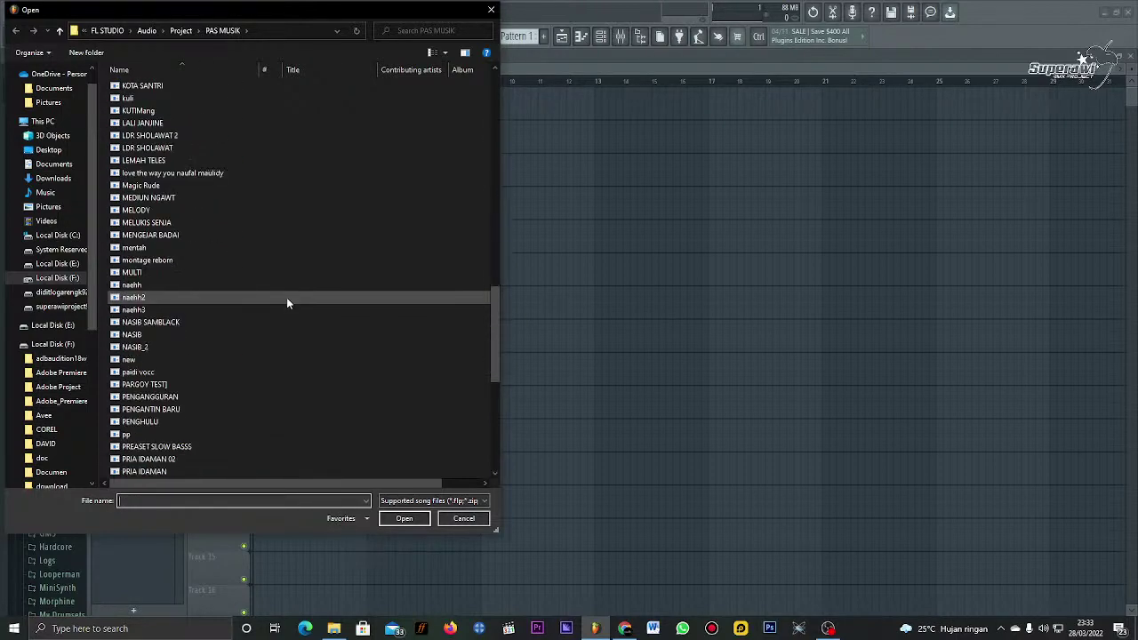
scroll(288, 331, up, 20)
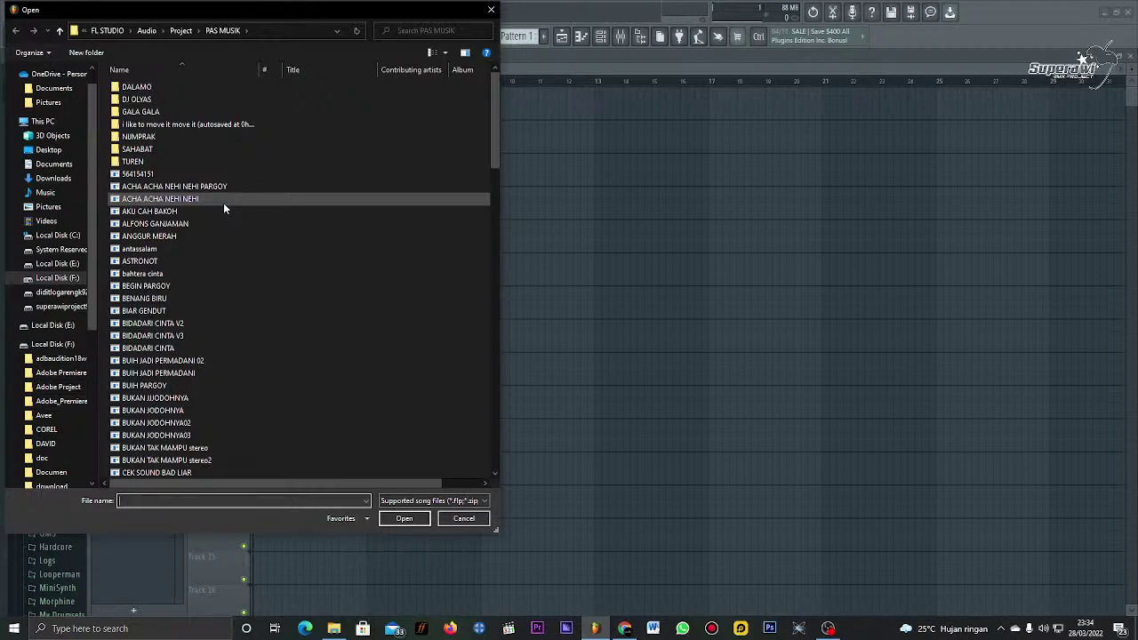
scroll(234, 230, down, 15)
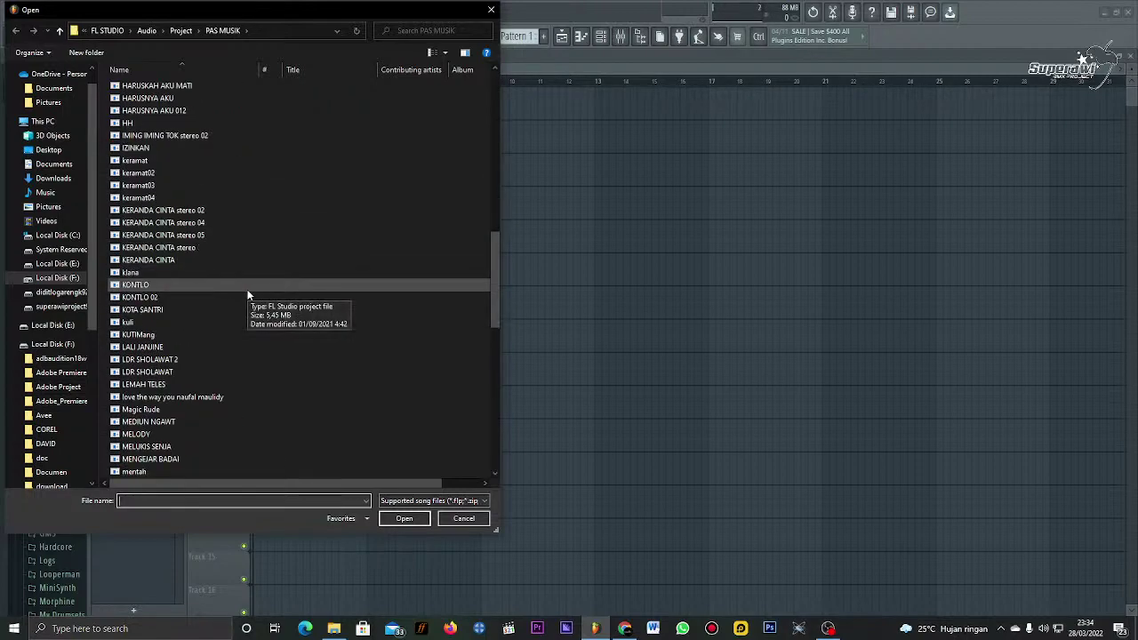
scroll(248, 295, down, 18)
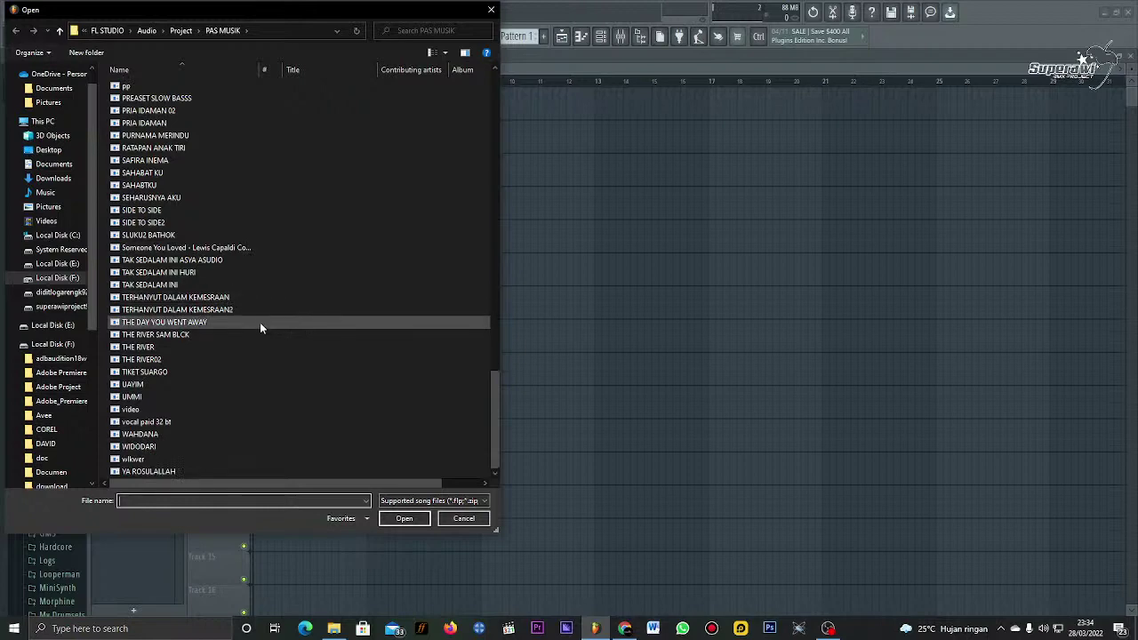
double_click(201, 445)
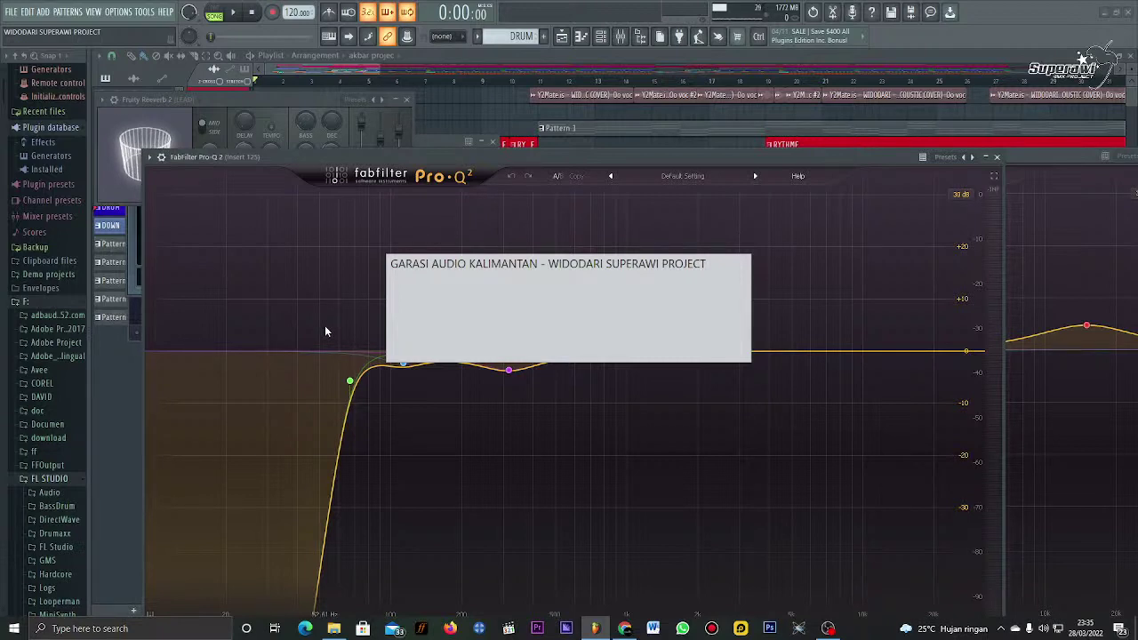
Step: Once loaded, bring the WIDODARI Playlist in front of the Pro-Q 2 and Fruity Reverb windows
mouse_move(326, 331)
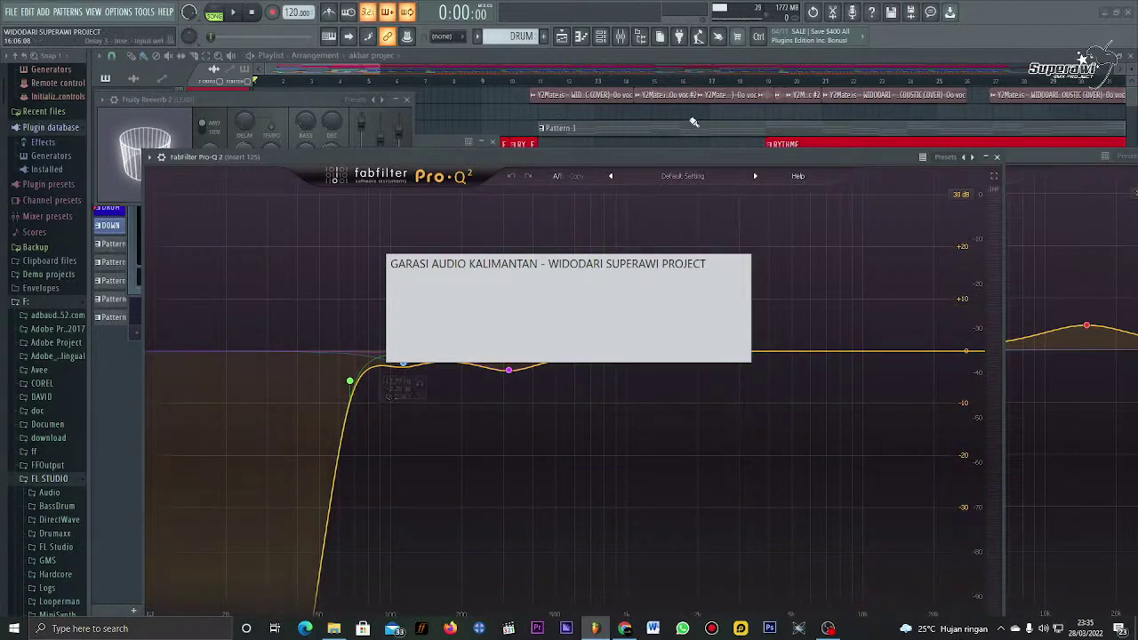
click(687, 113)
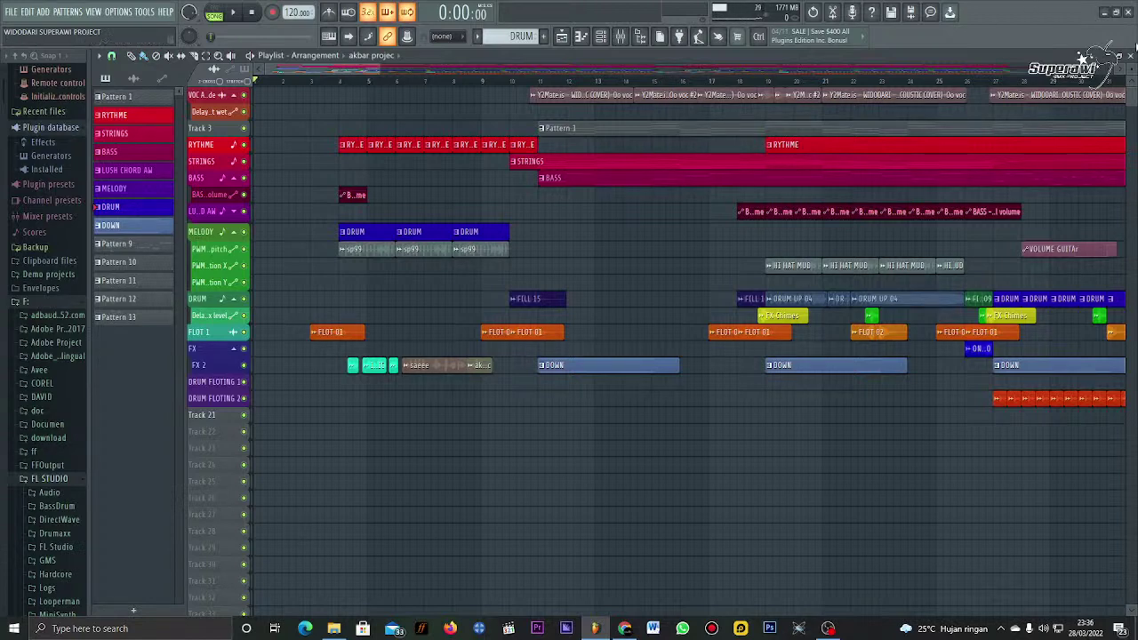
Step: Select and delete all the old VOC clips on the Playlist's top vocal track
scroll(1130, 69, up, 2)
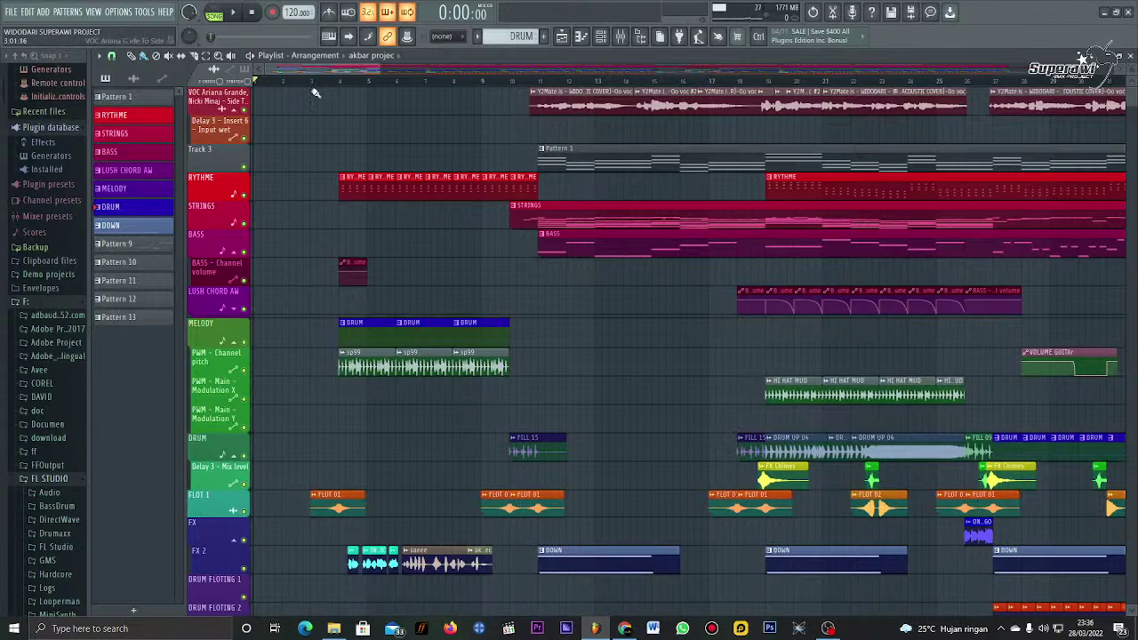
click(307, 86)
scroll(312, 89, down, 2)
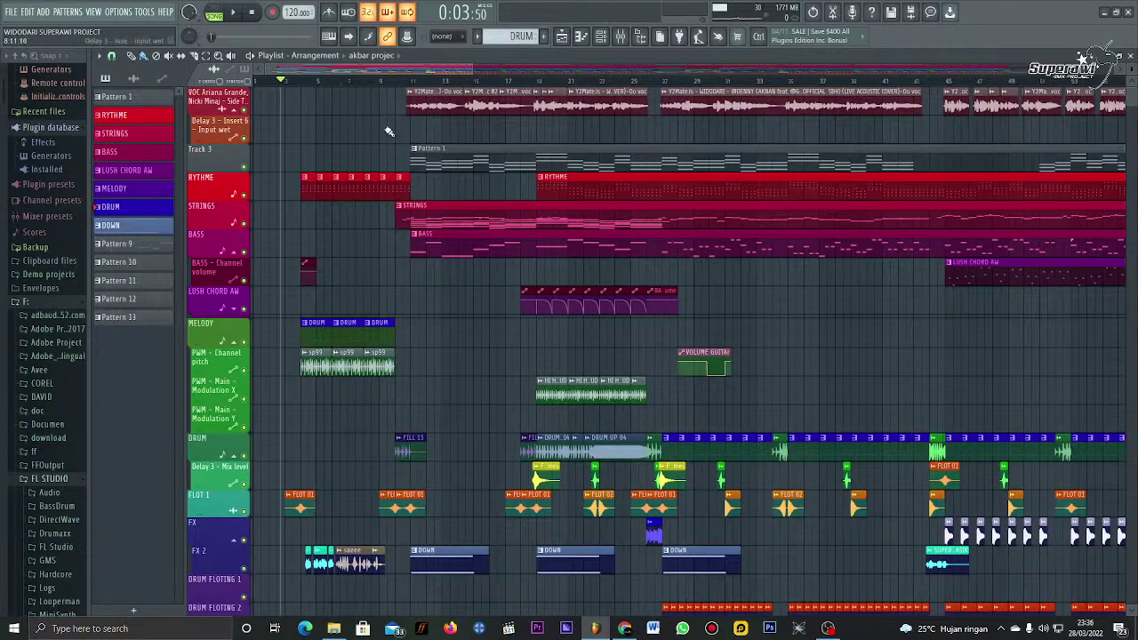
scroll(391, 86, down, 3)
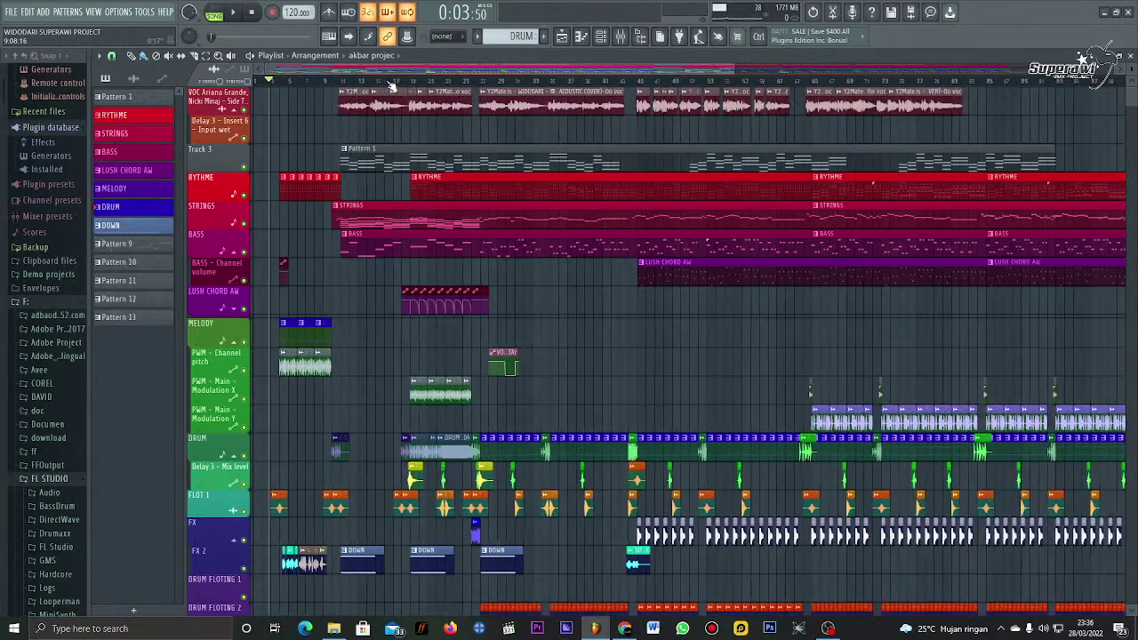
scroll(307, 82, down, 3)
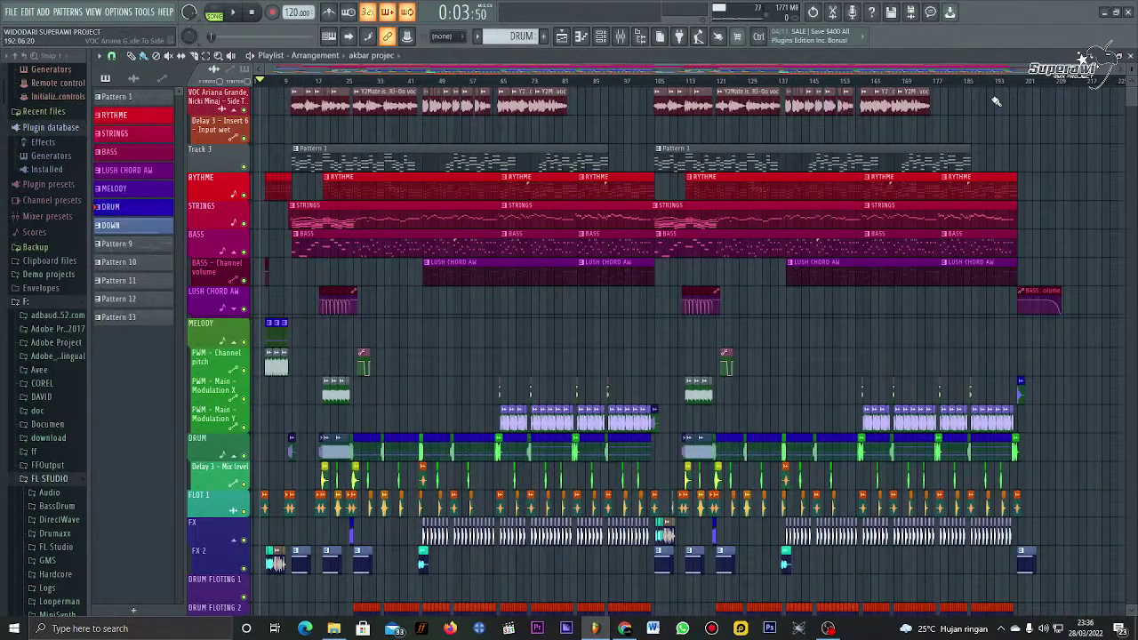
drag(990, 88, 305, 129)
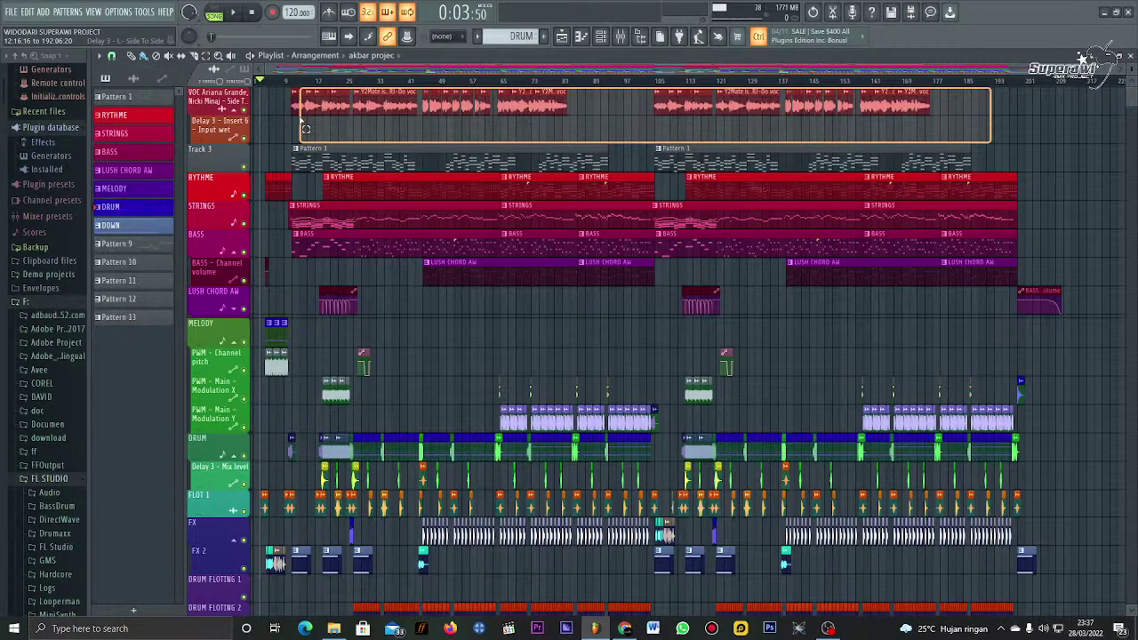
drag(305, 129, 293, 129)
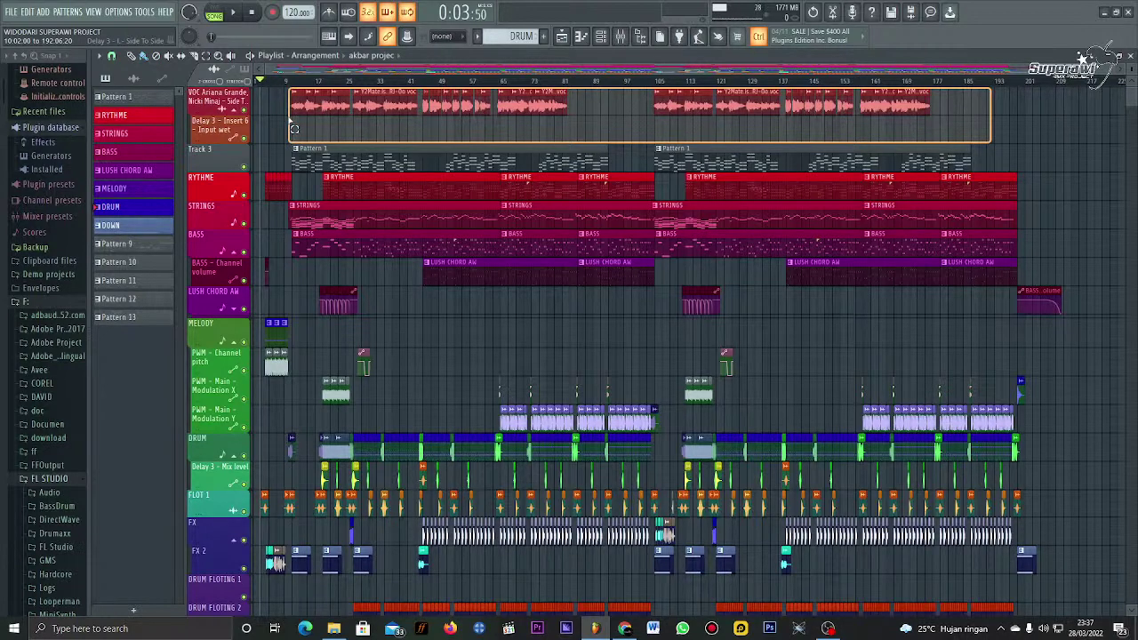
drag(294, 129, 293, 129)
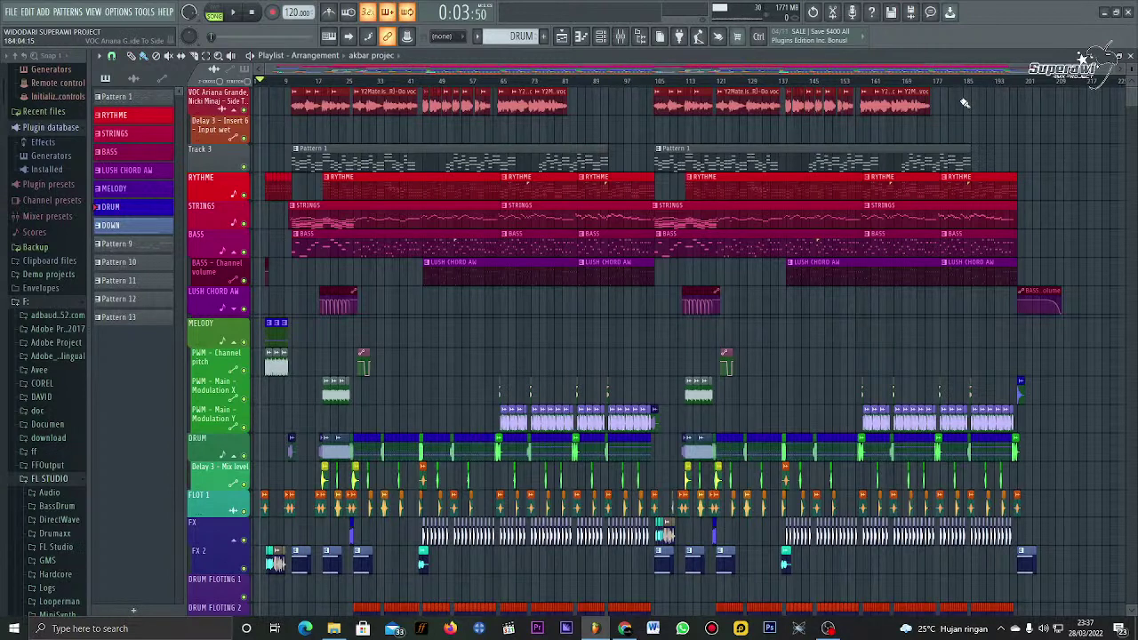
key(Delete)
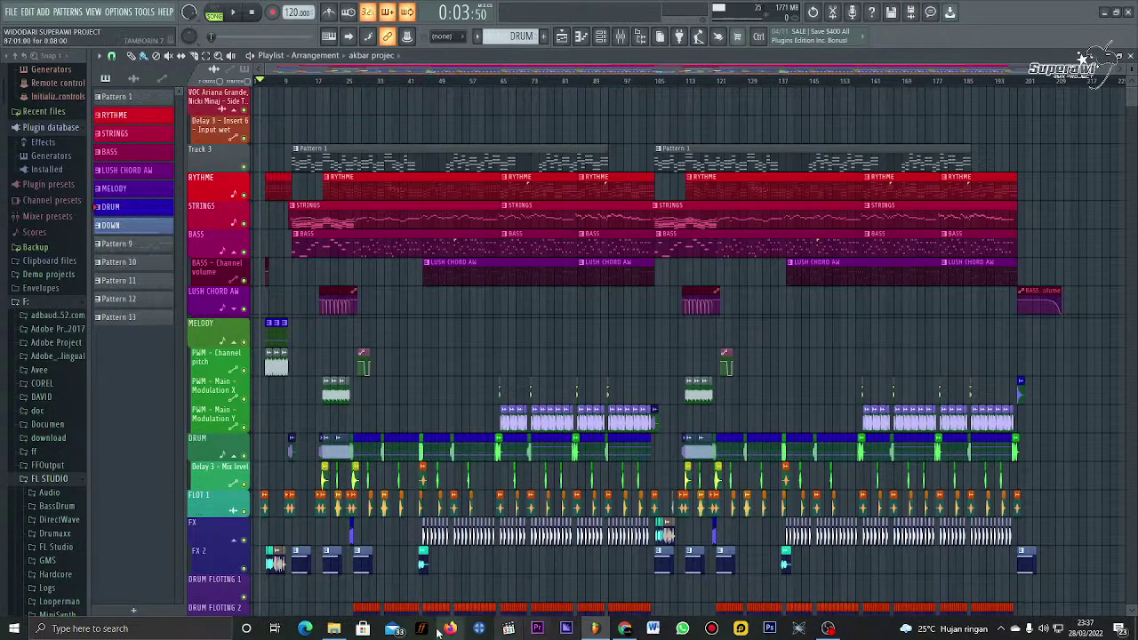
Step: Drag the WIDODARI vocal file from the Music folder into the FL Studio Playlist
click(336, 628)
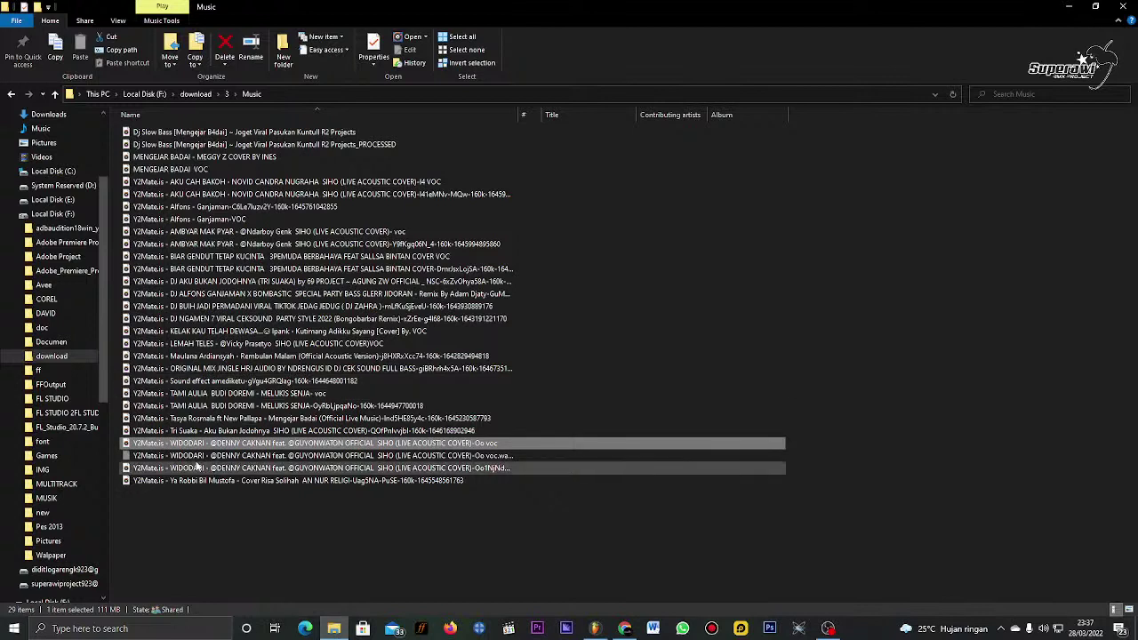
click(178, 443)
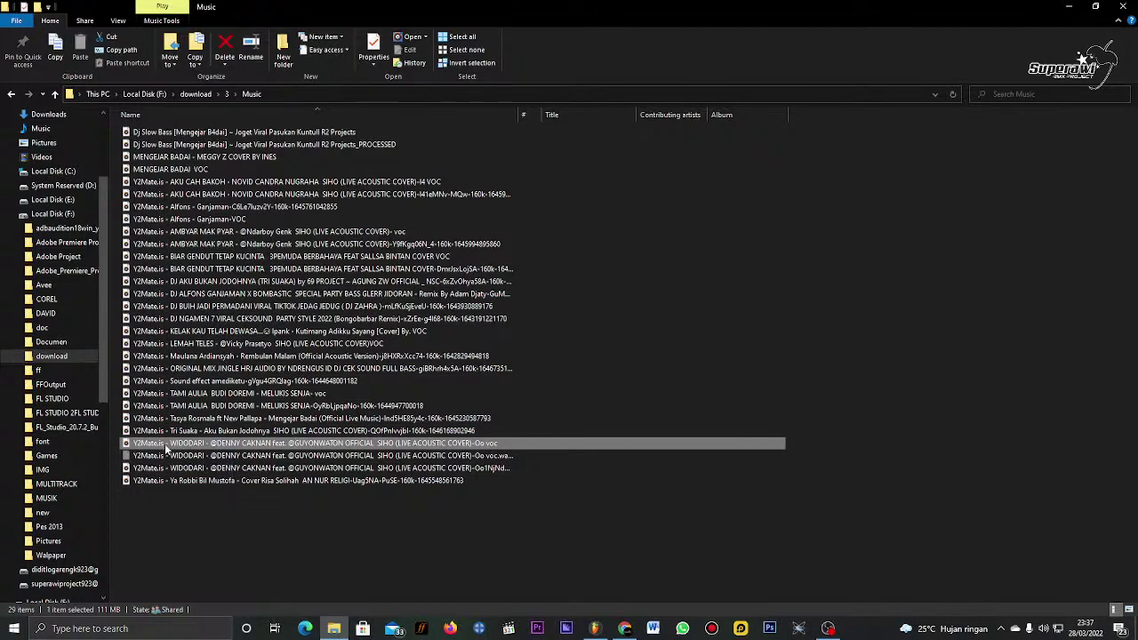
drag(166, 449, 403, 106)
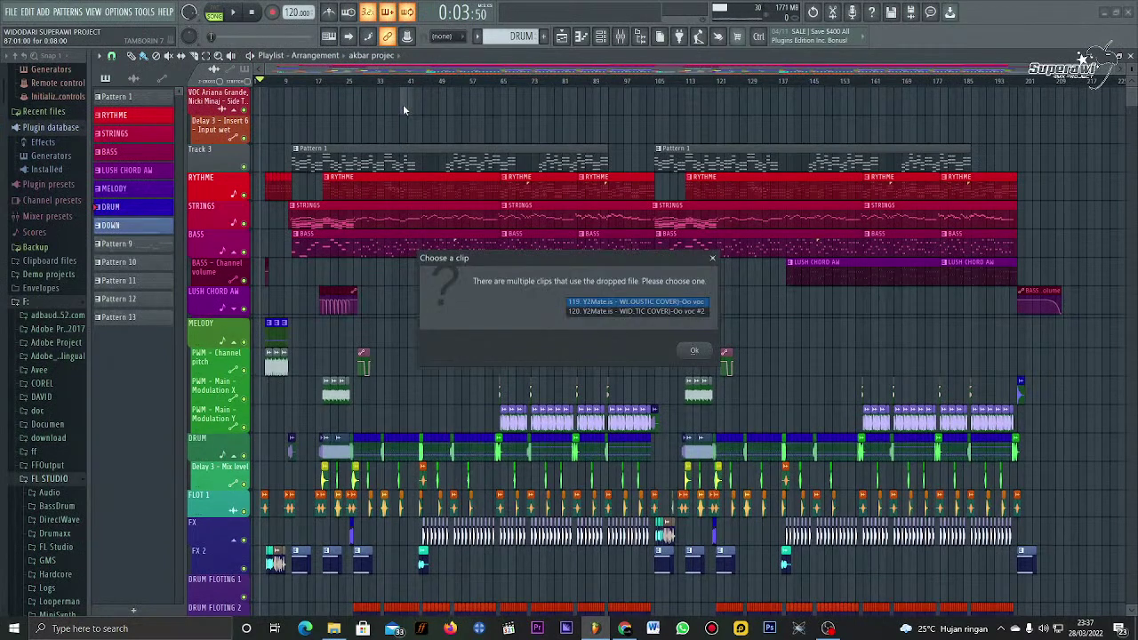
Step: Place the first WIDODARI clip, shift it to about bar 9, and open its channel settings
click(695, 352)
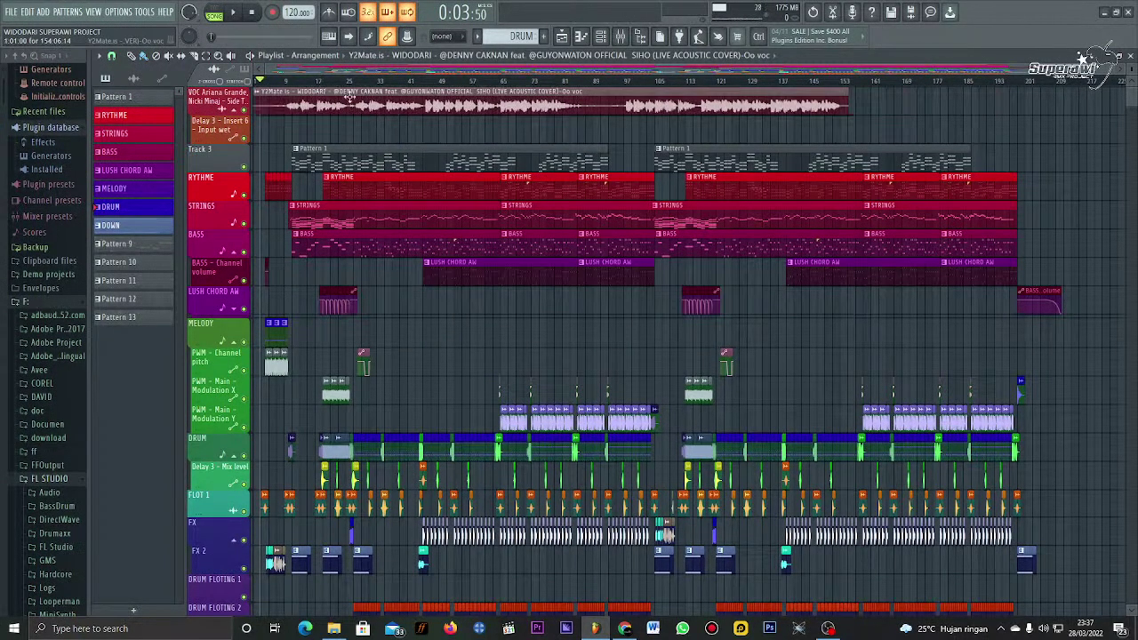
scroll(339, 80, up, 5)
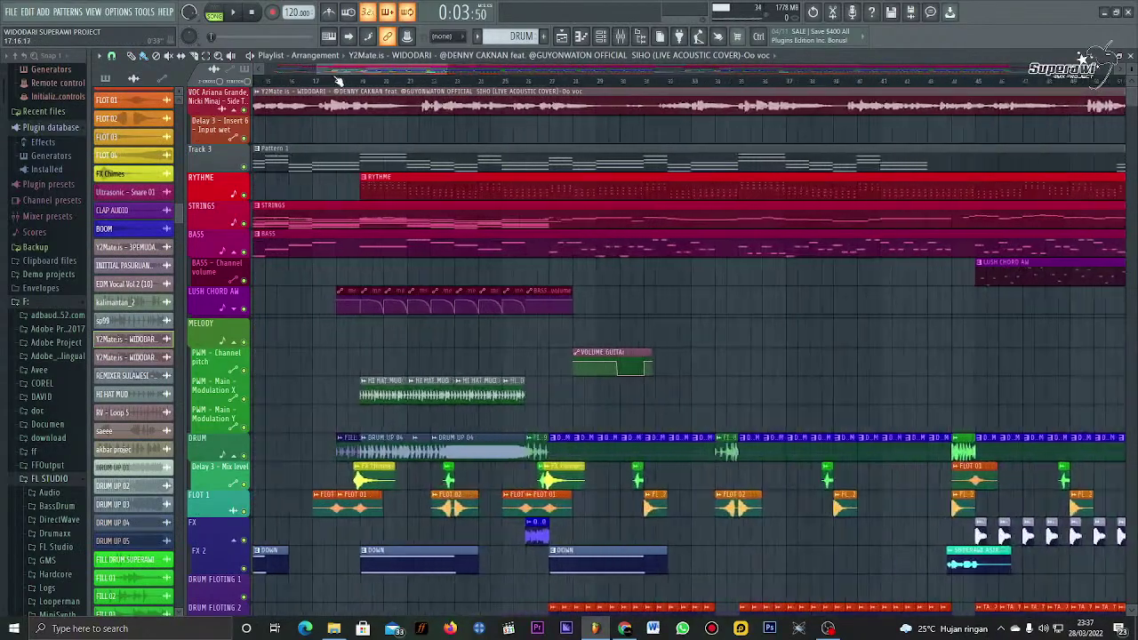
scroll(339, 80, down, 5)
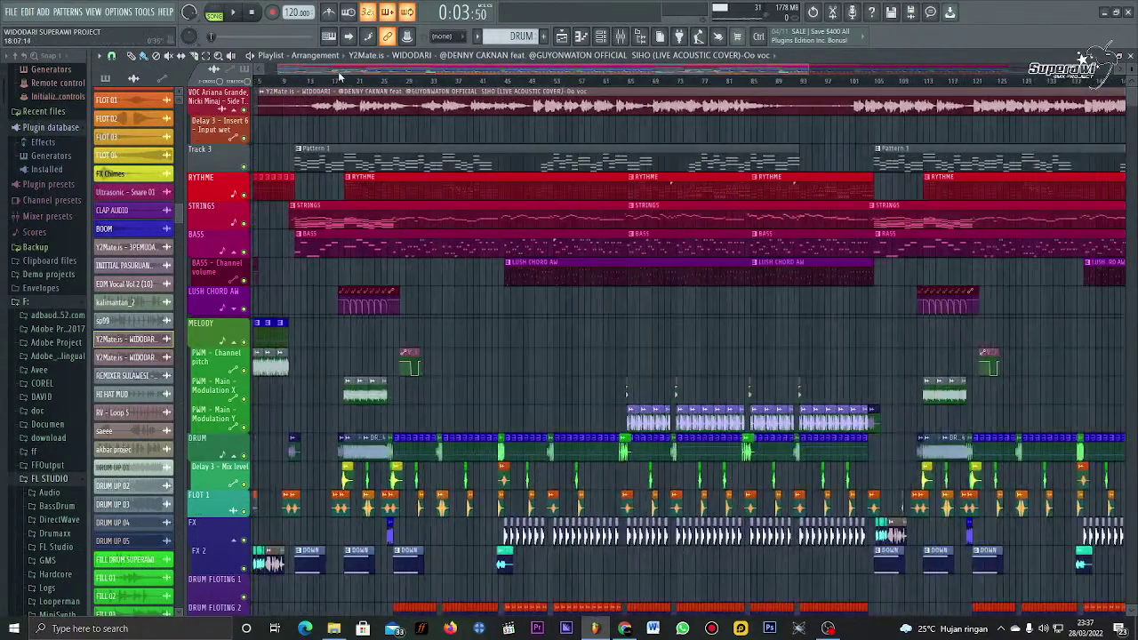
scroll(338, 80, up, 4)
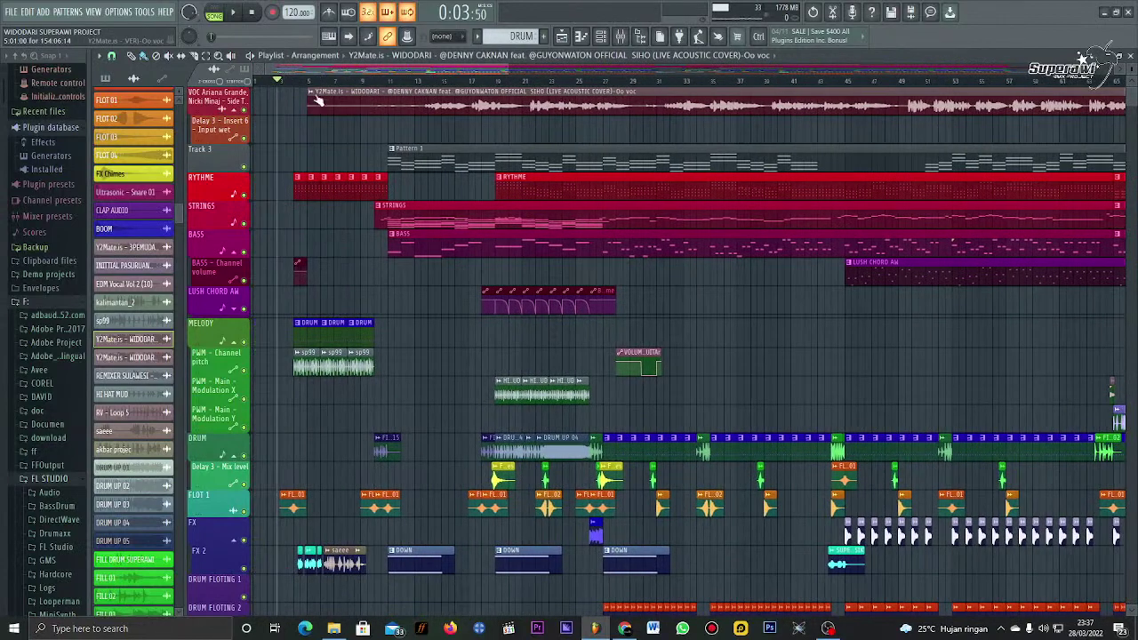
drag(315, 101, 355, 101)
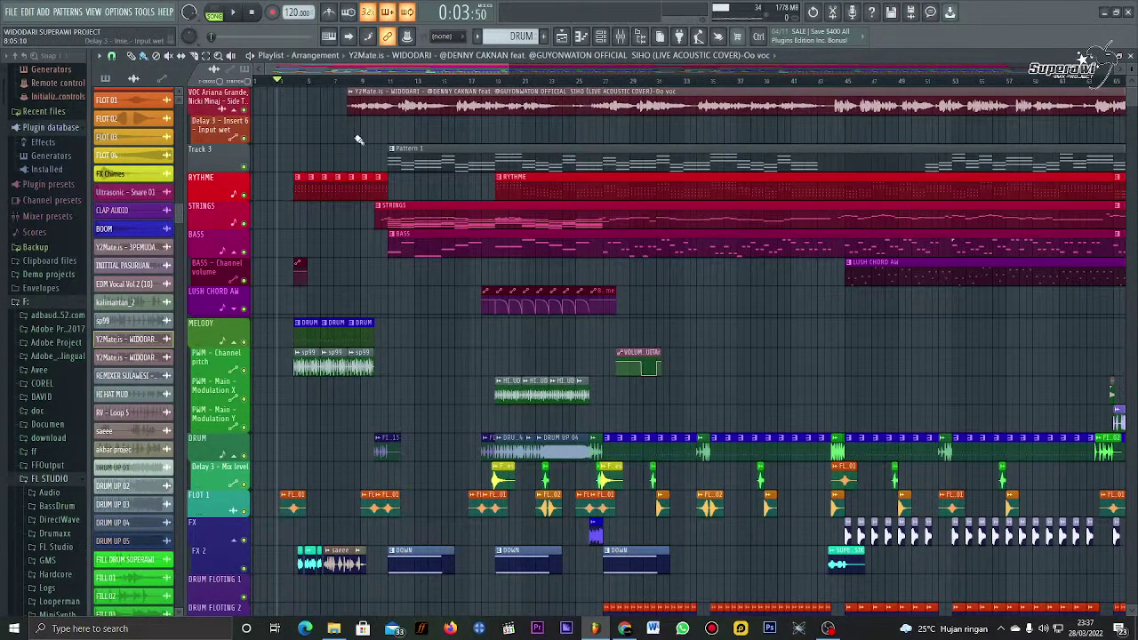
double_click(403, 107)
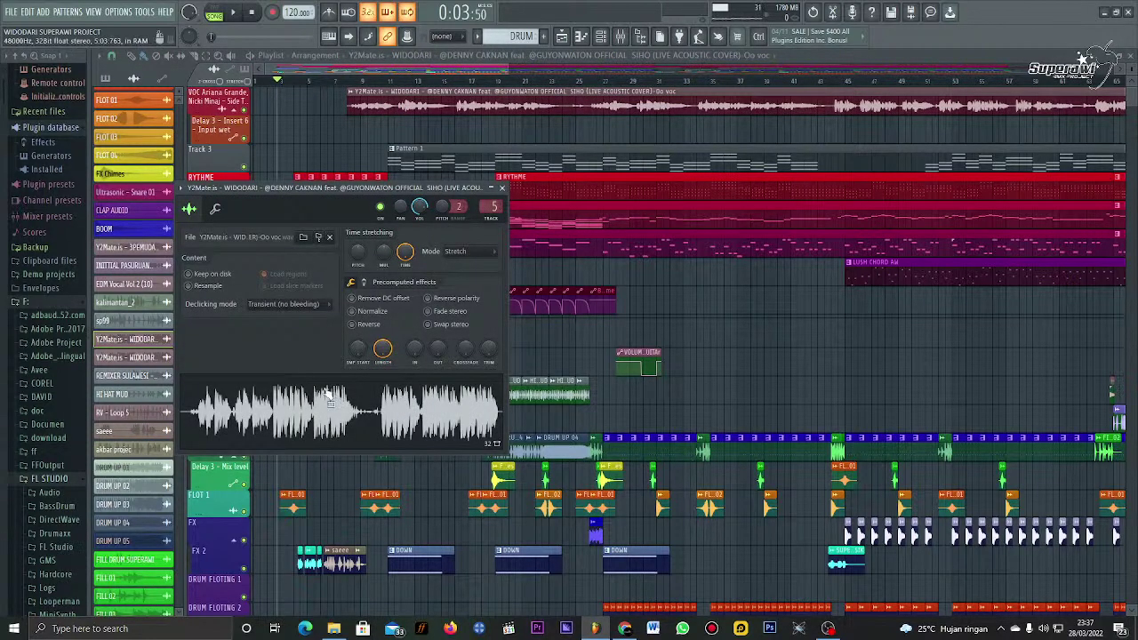
Step: Run tempo detection on the vocal sample and accept the detected 122 BPM
right_click(326, 391)
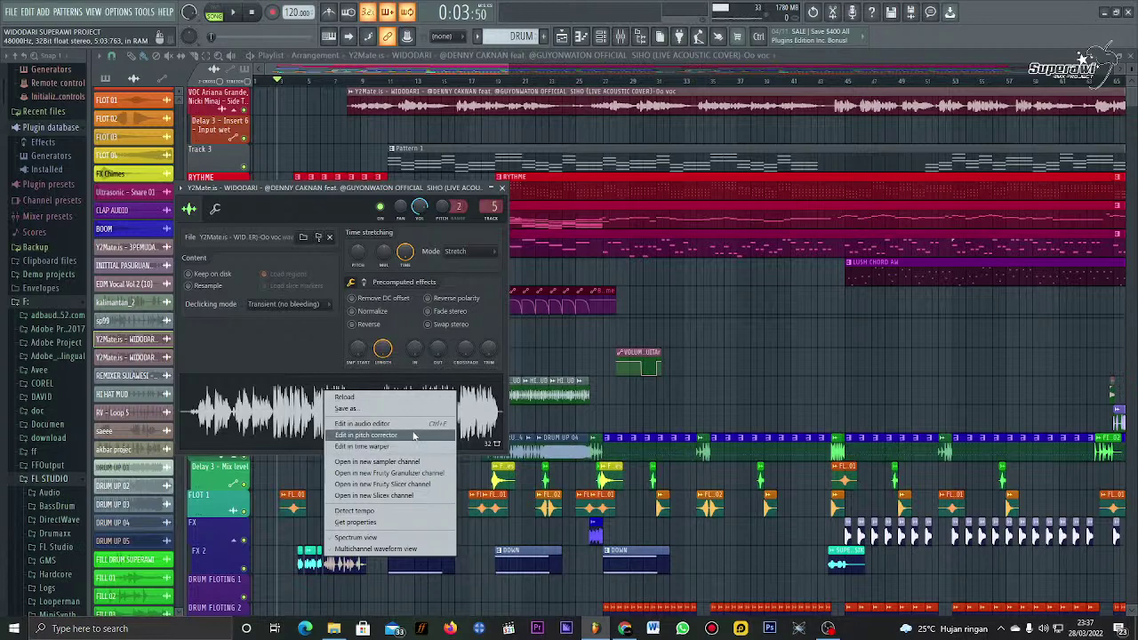
click(392, 512)
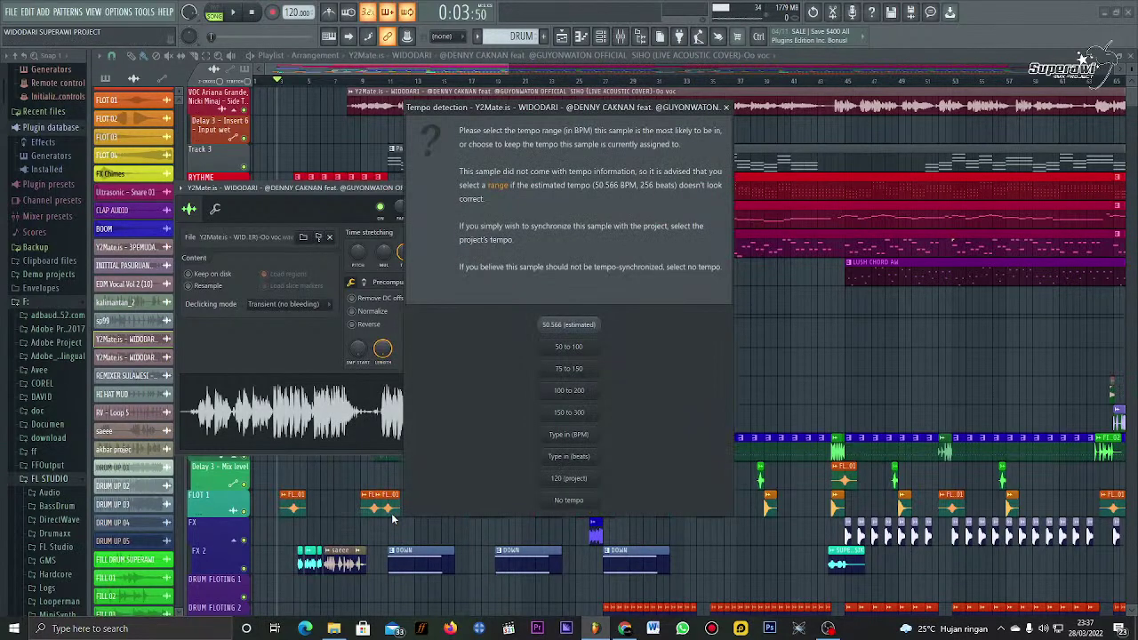
click(562, 374)
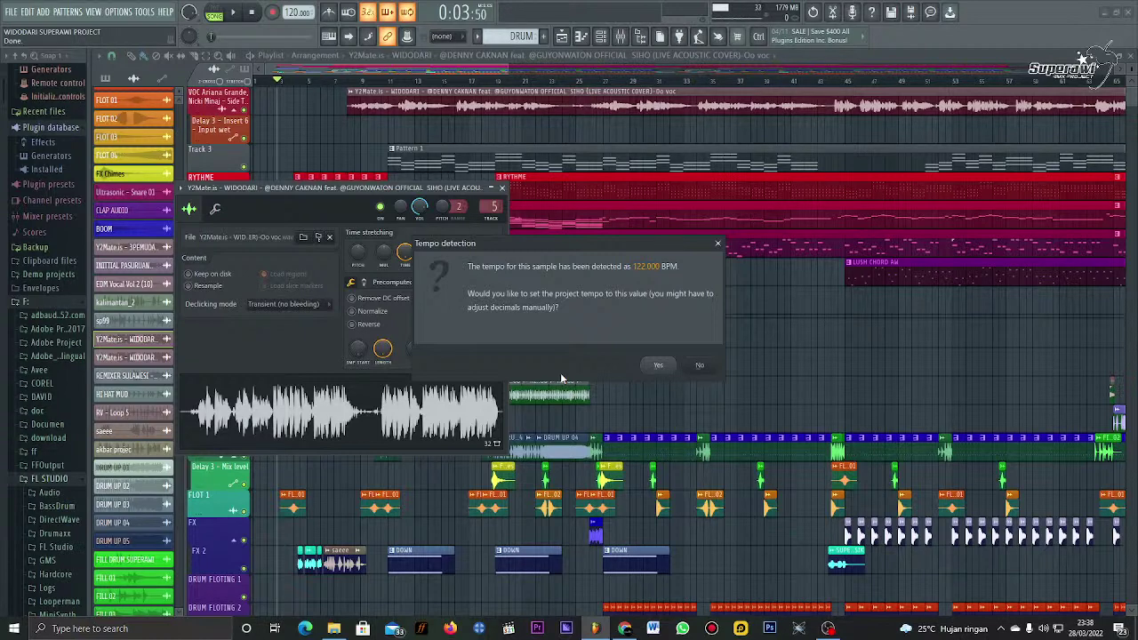
click(654, 367)
Step: Confirm 122 BPM as the project tempo and drag the vocal clip further right
click(501, 188)
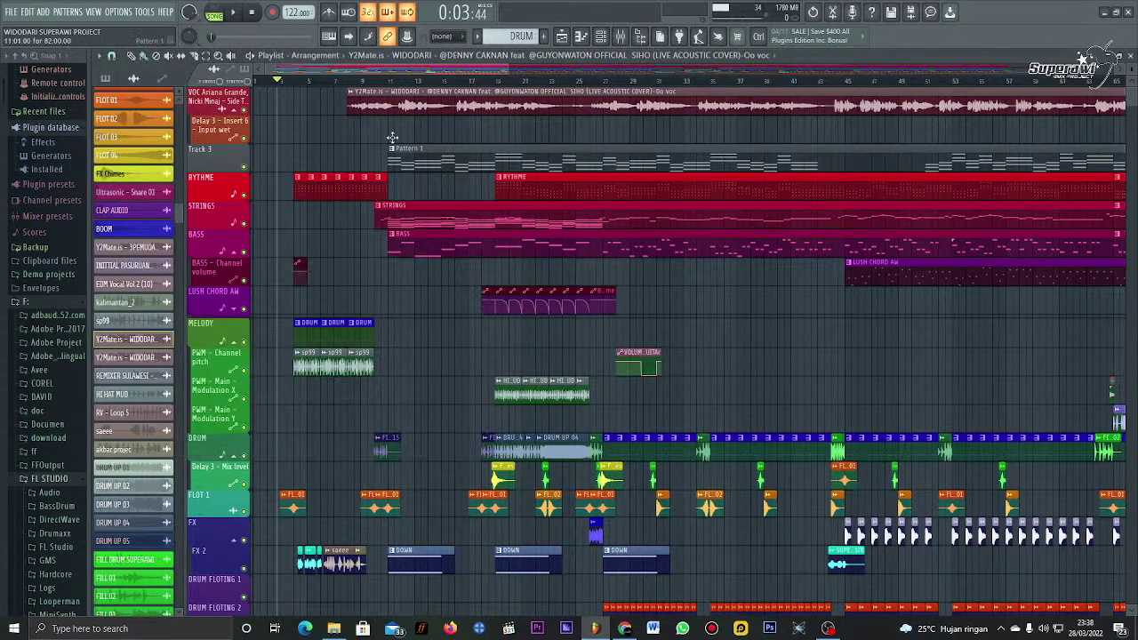
scroll(353, 92, down, 5)
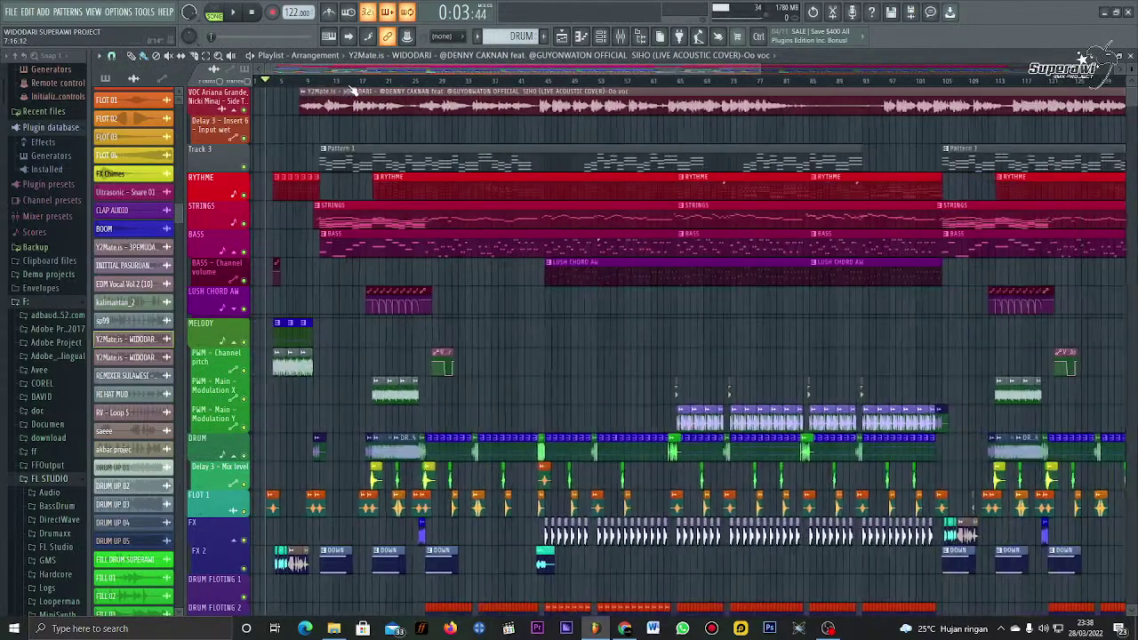
scroll(353, 92, down, 2)
scroll(342, 92, down, 2)
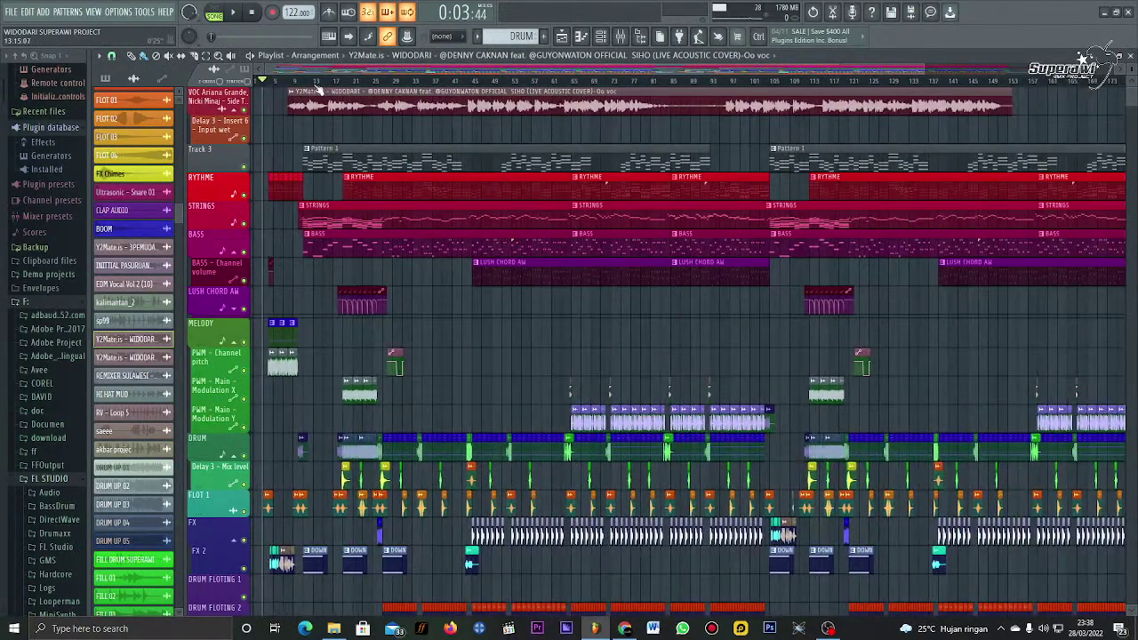
scroll(396, 229, down, 3)
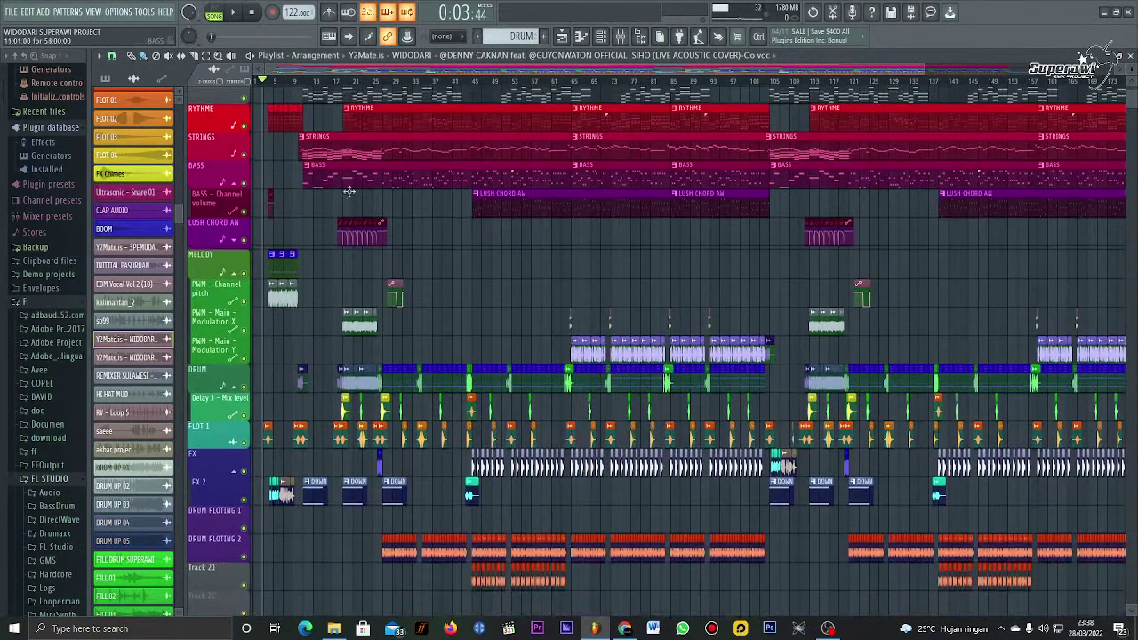
scroll(395, 226, up, 3)
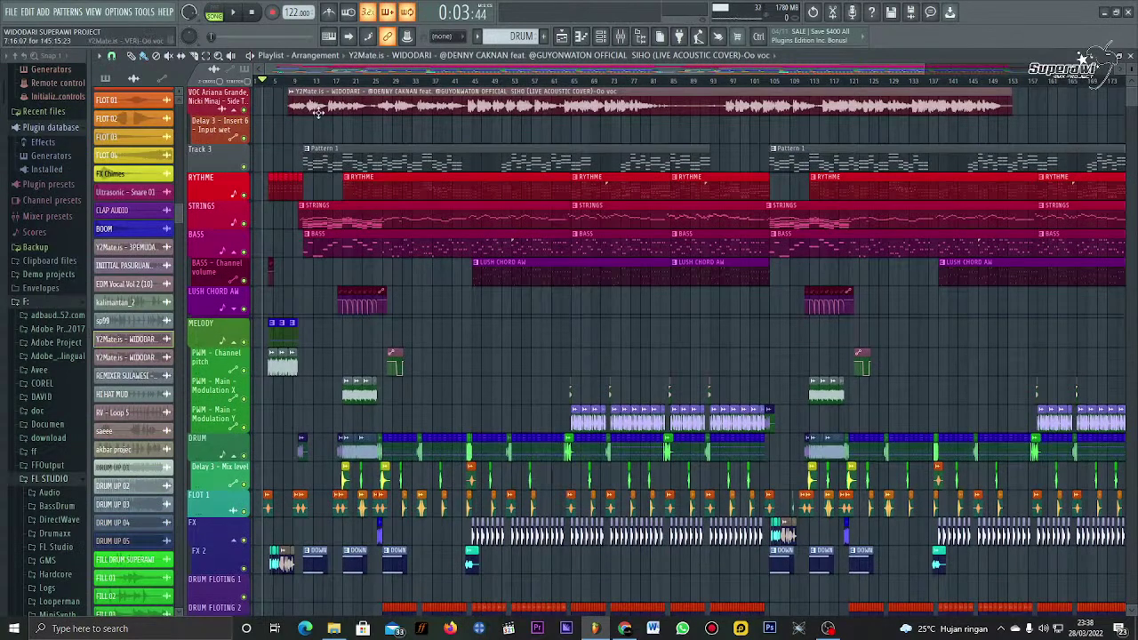
drag(312, 109, 392, 112)
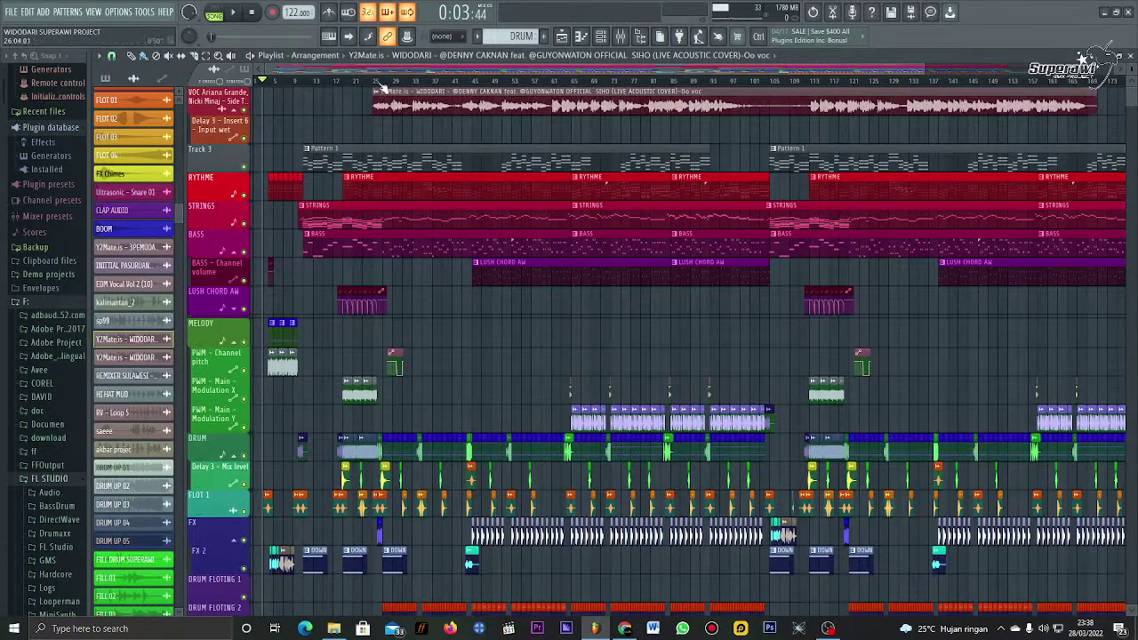
scroll(384, 89, up, 4)
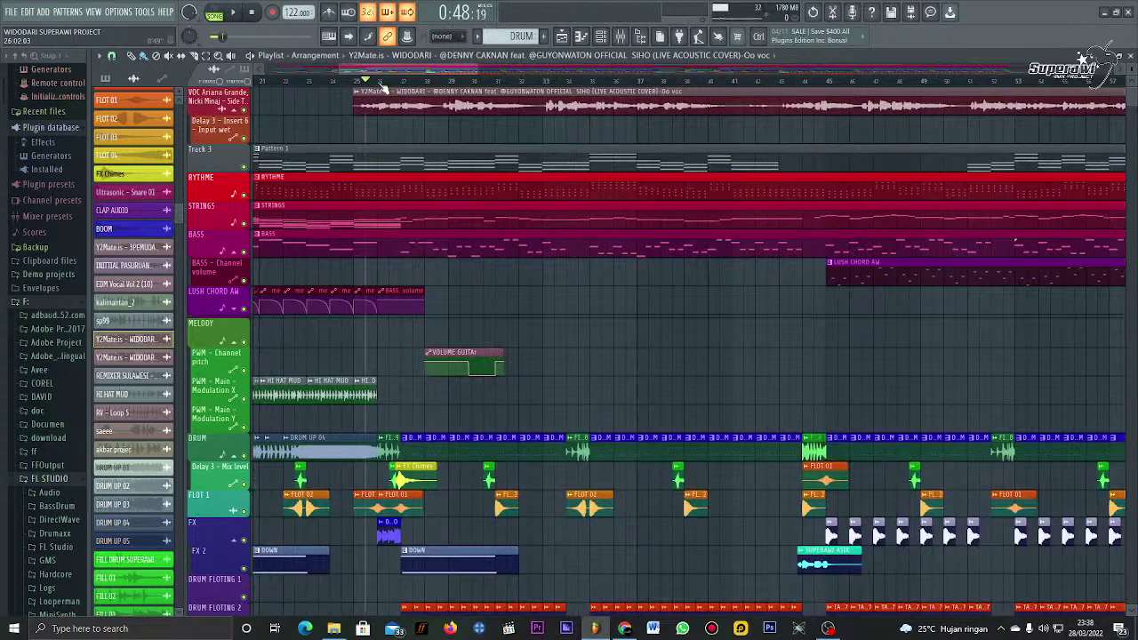
Step: Mute the other tracks so only the vocal plays, and turn on the metronome
right_click(245, 456)
click(222, 97)
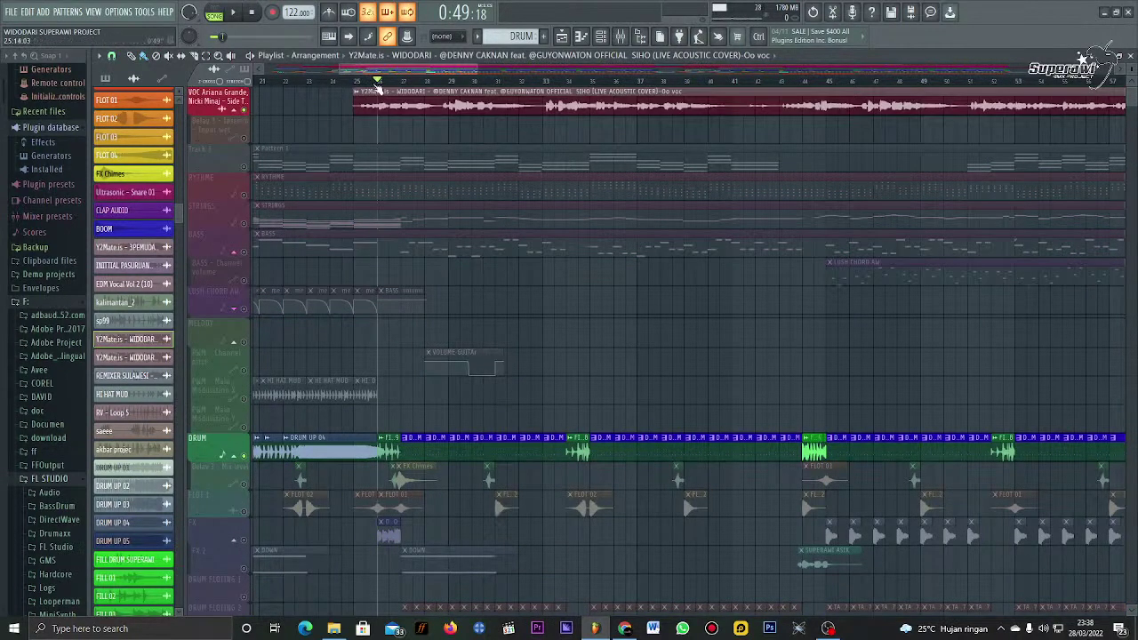
scroll(378, 82, up, 3)
scroll(378, 82, down, 4)
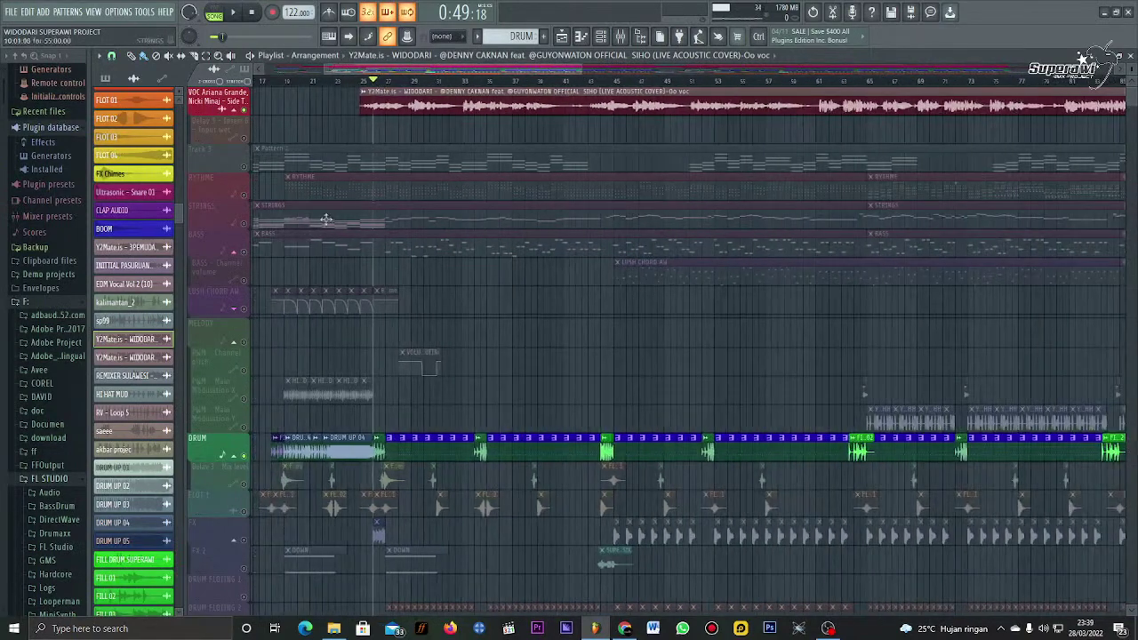
click(245, 457)
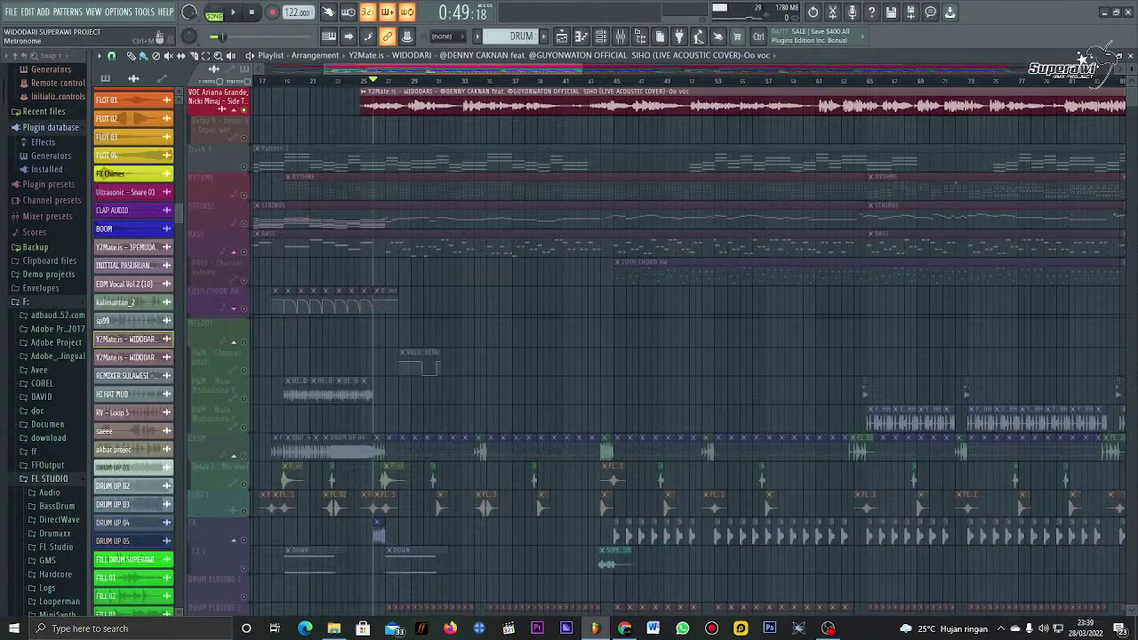
click(329, 11)
Step: Play from just before the vocal and nudge the clip slightly earlier
scroll(379, 91, up, 4)
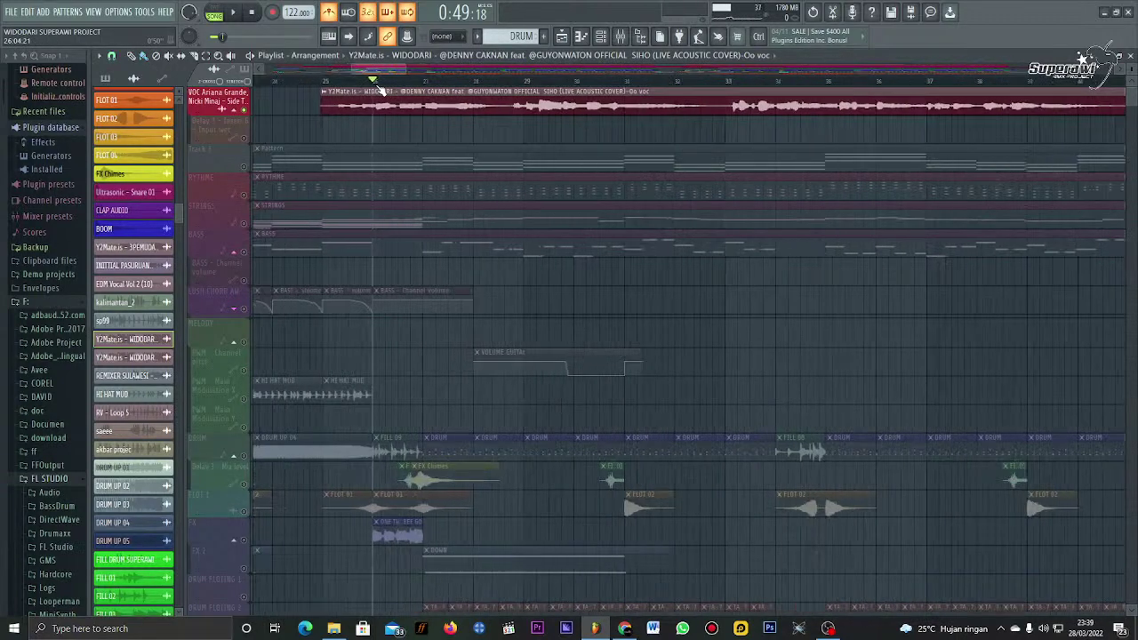
click(322, 82)
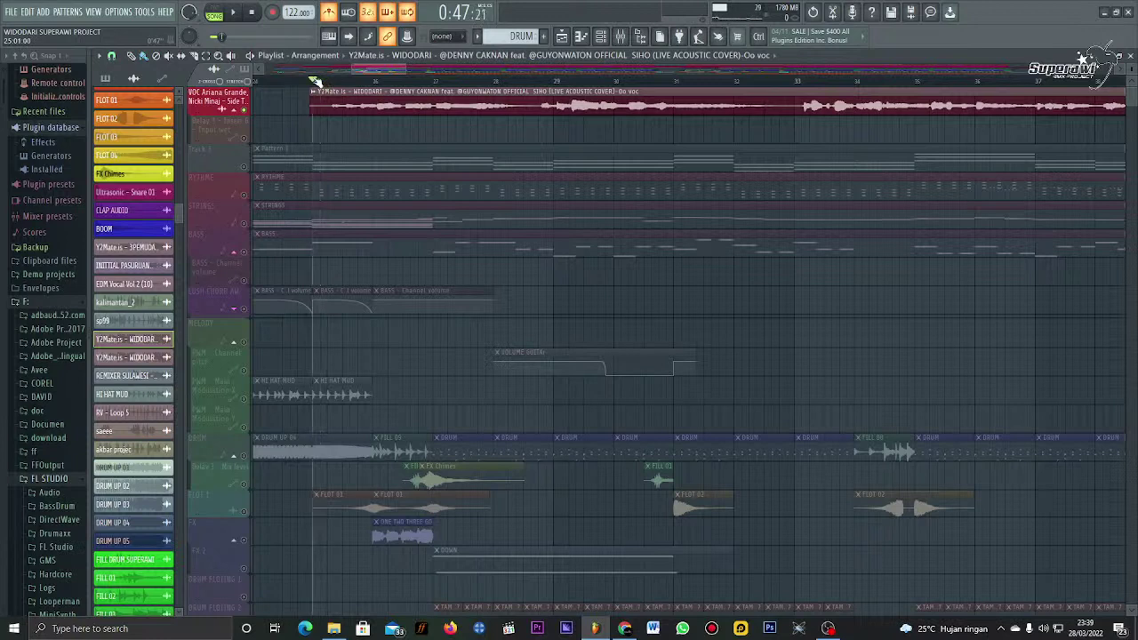
key(space)
key(space)
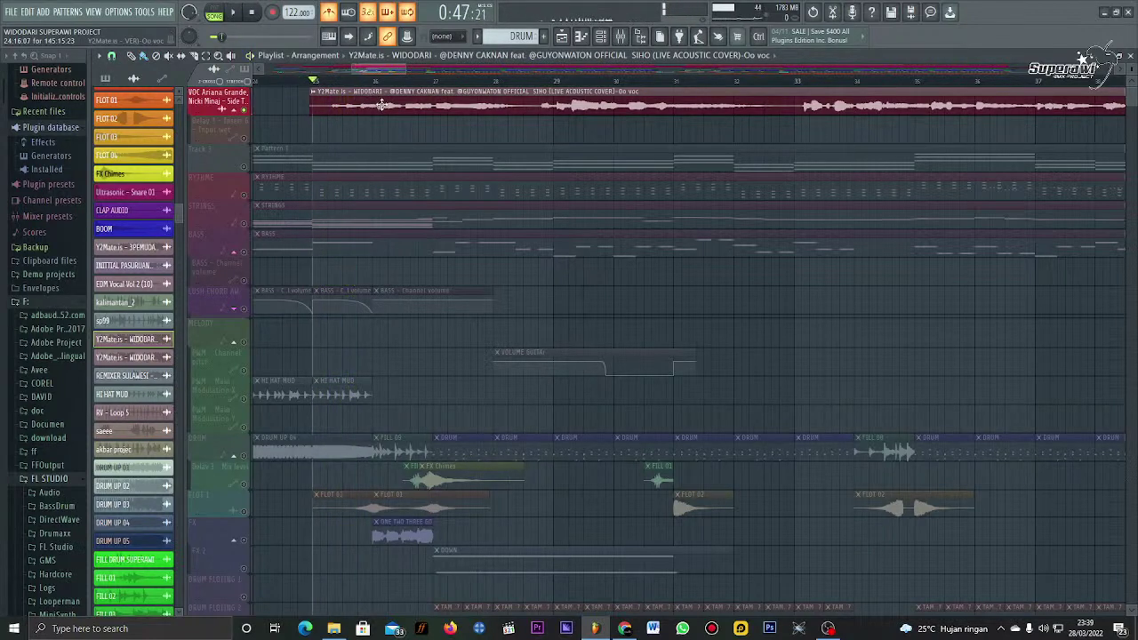
drag(367, 98, 362, 106)
key(space)
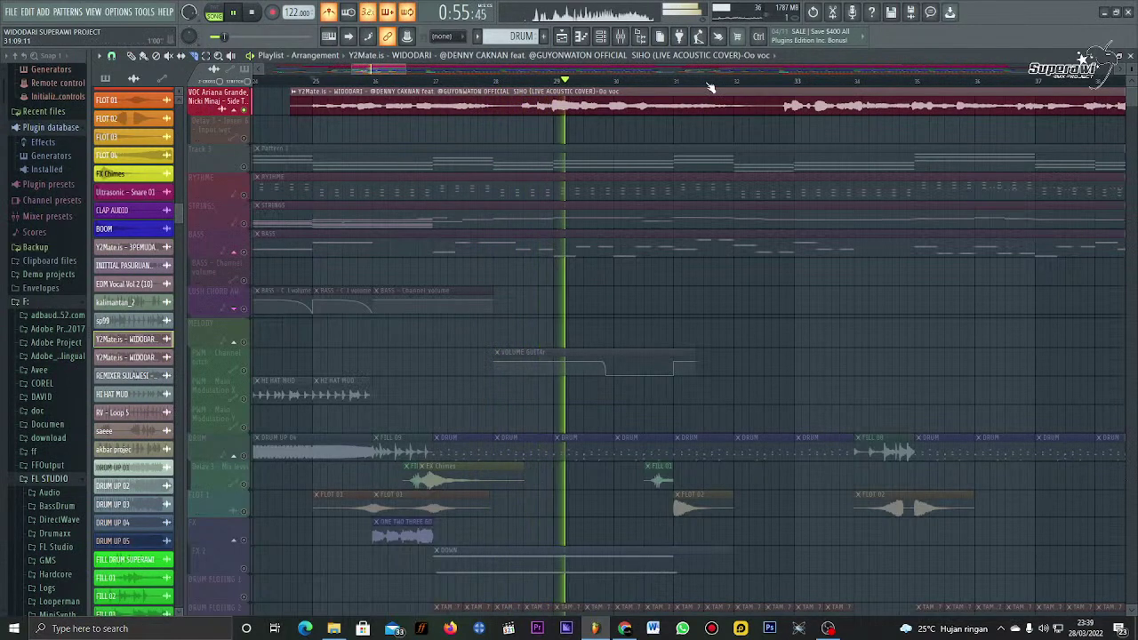
scroll(711, 89, down, 3)
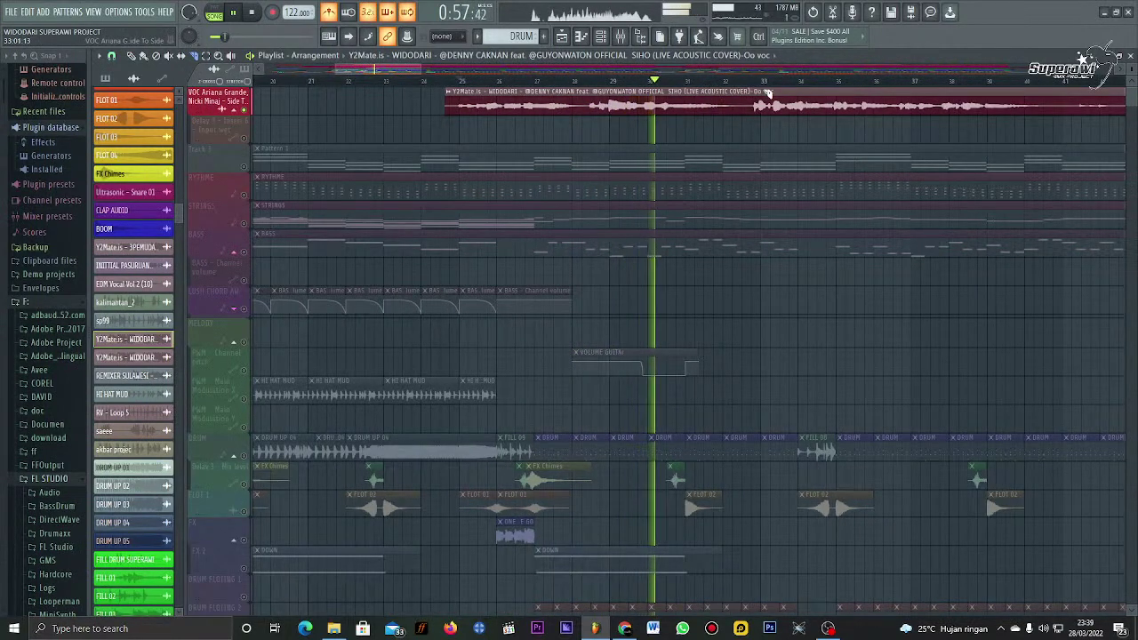
key(space)
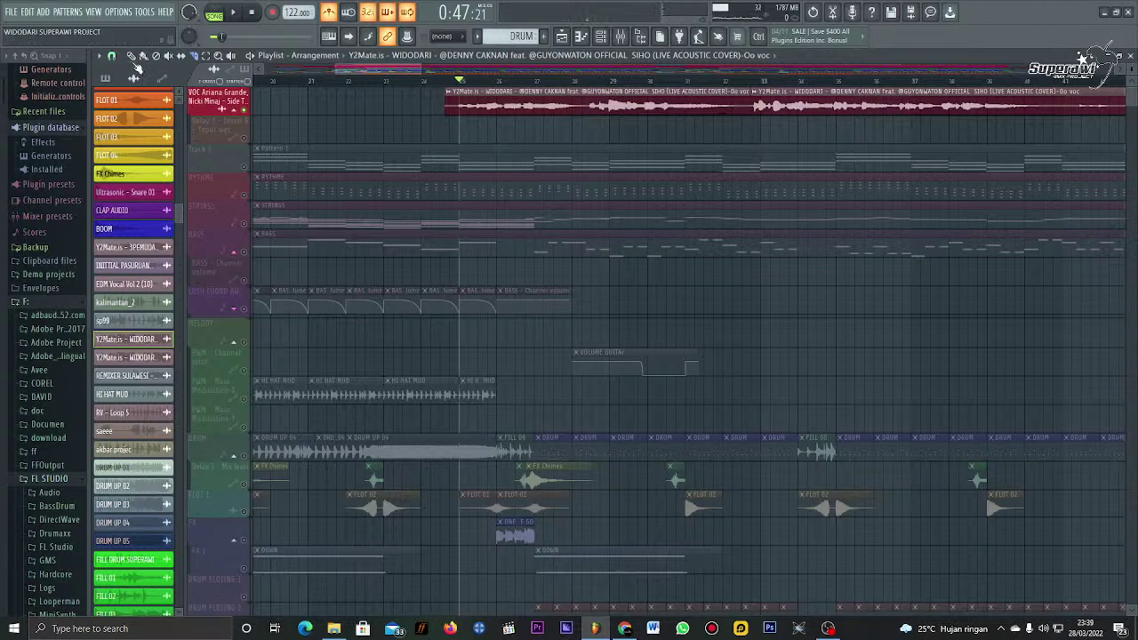
scroll(261, 145, up, 3)
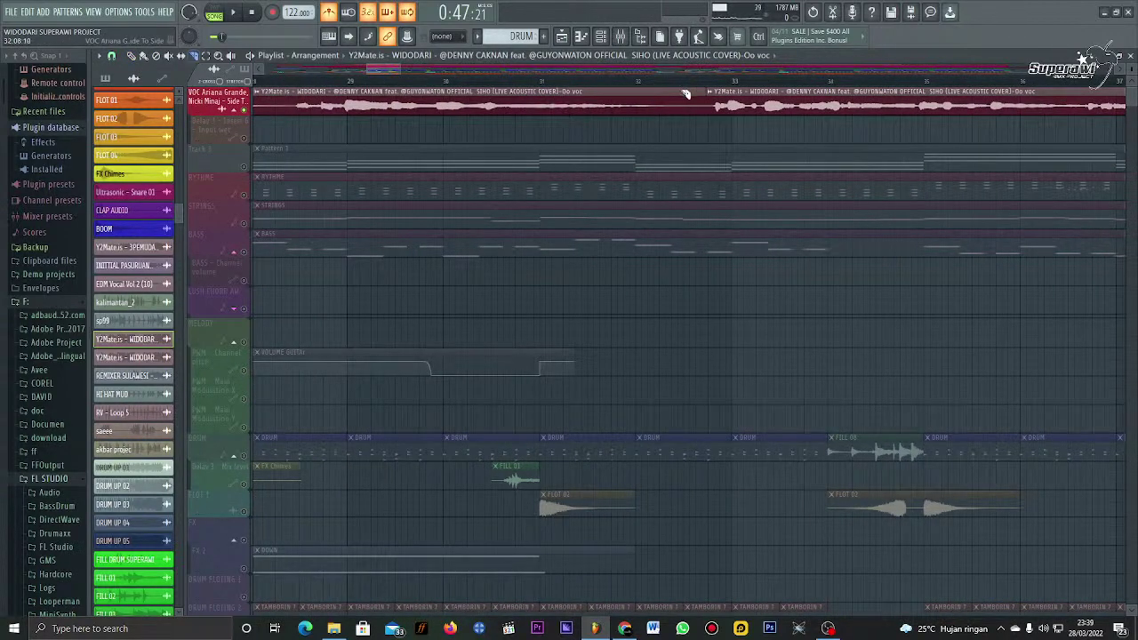
Step: Slice the vocal clip at the later point and delete the short leftover piece
drag(686, 93, 681, 151)
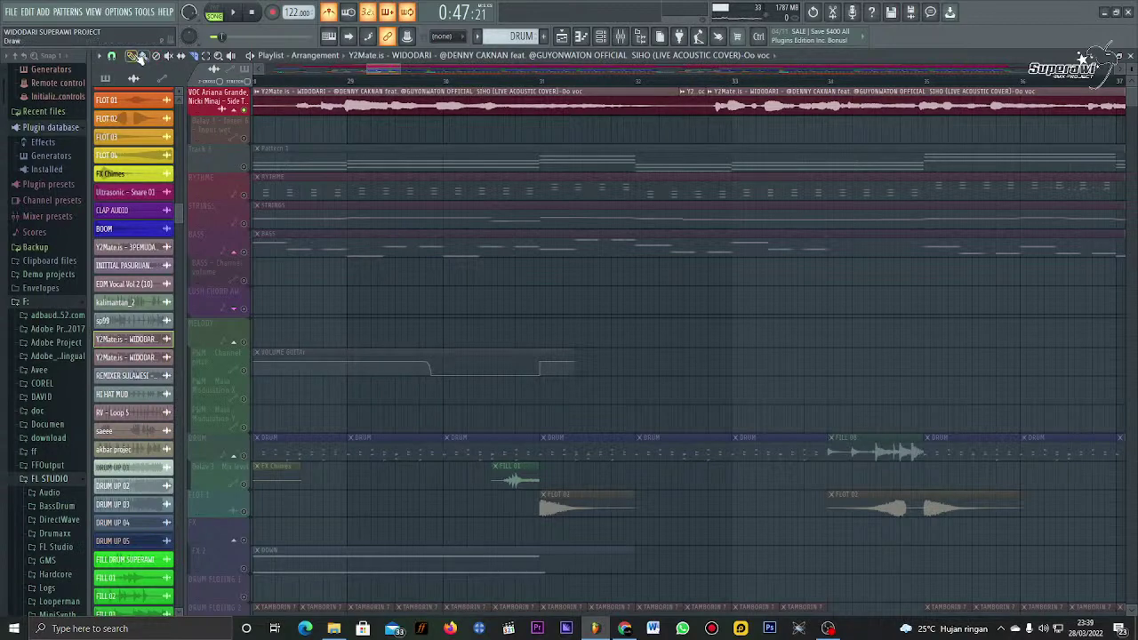
click(138, 56)
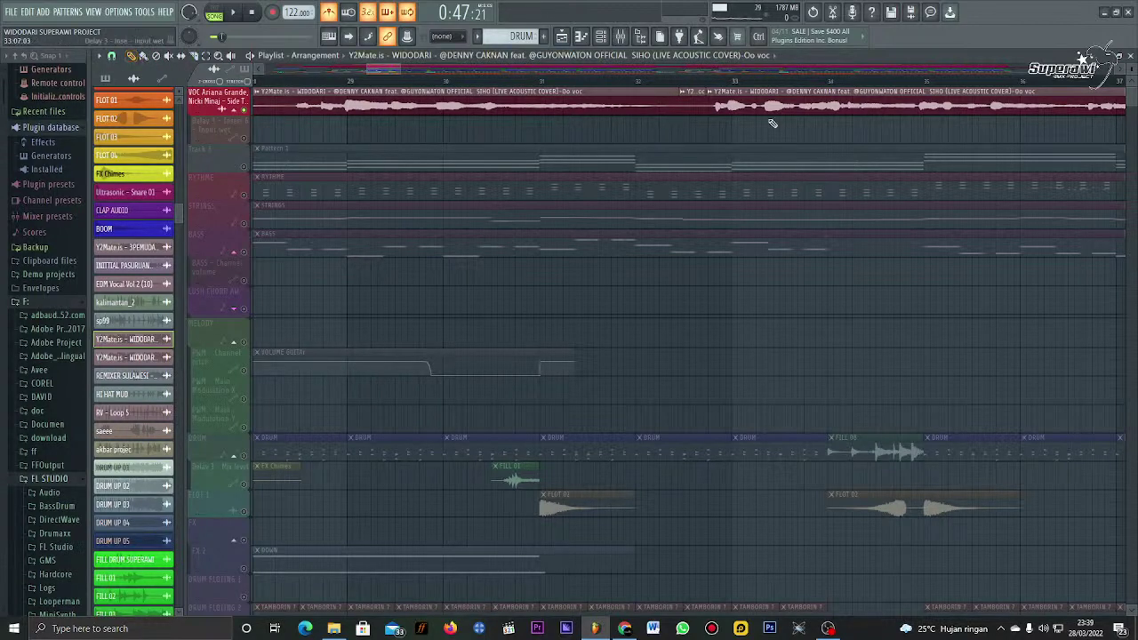
right_click(704, 105)
scroll(671, 88, down, 1)
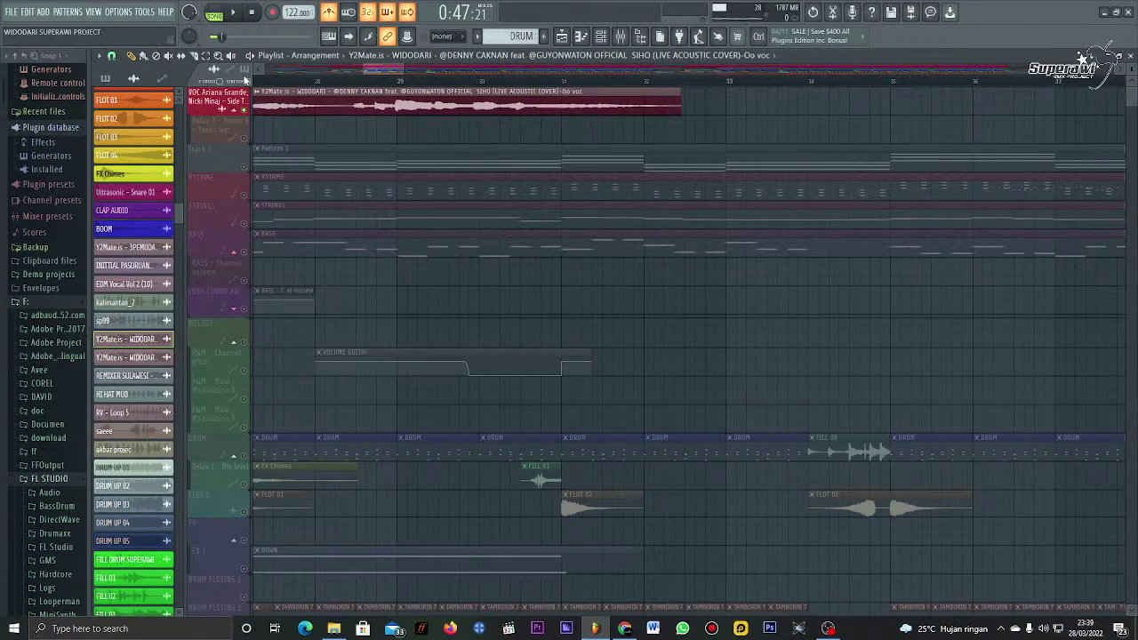
scroll(452, 69, left, 2)
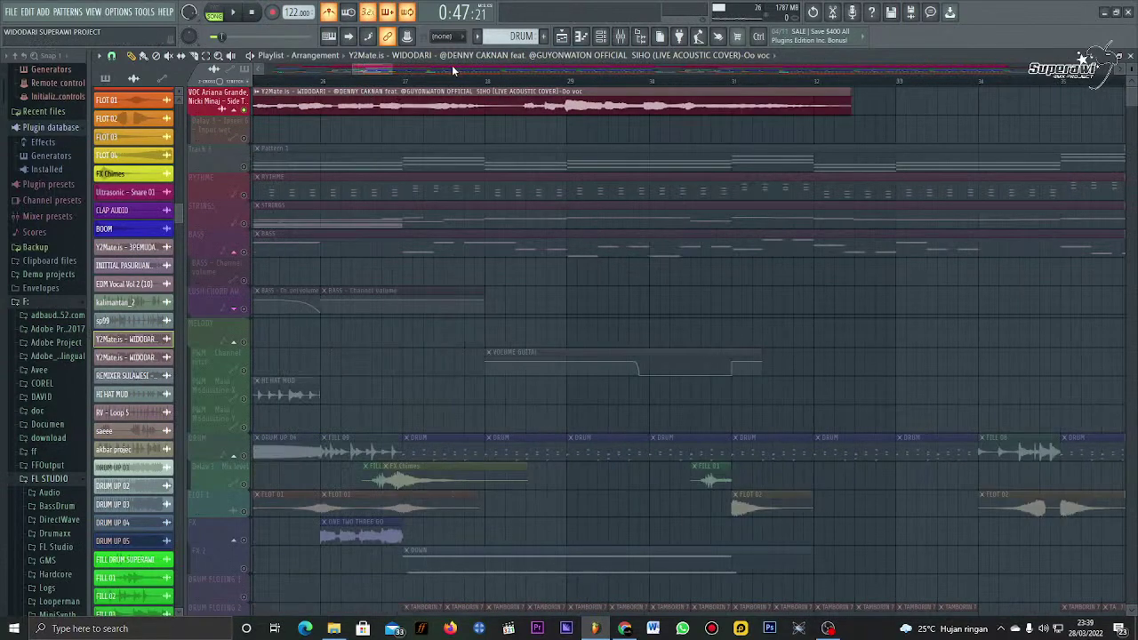
scroll(451, 64, left, 2)
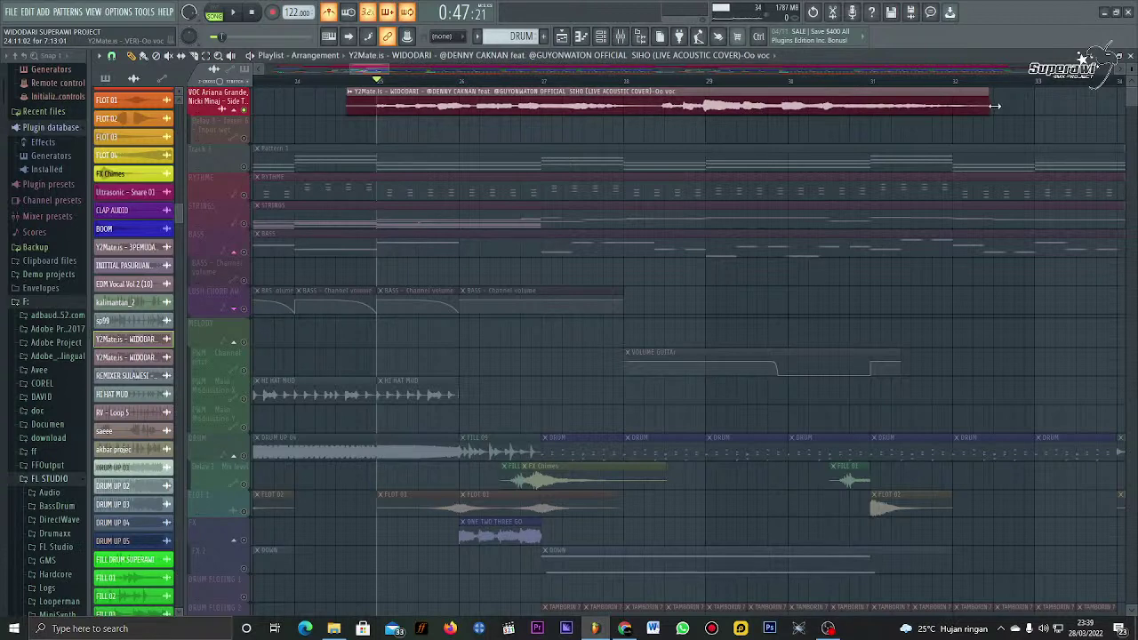
Step: Try a new, shorter end point for the vocal clip, auditioning the result
drag(994, 106, 956, 126)
key(space)
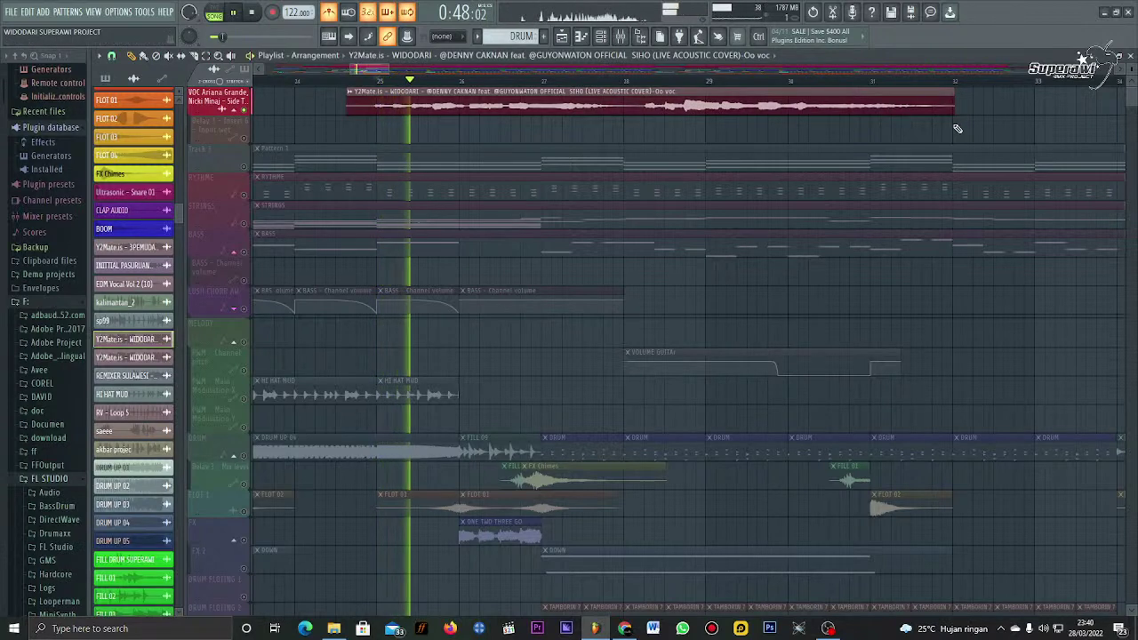
key(space)
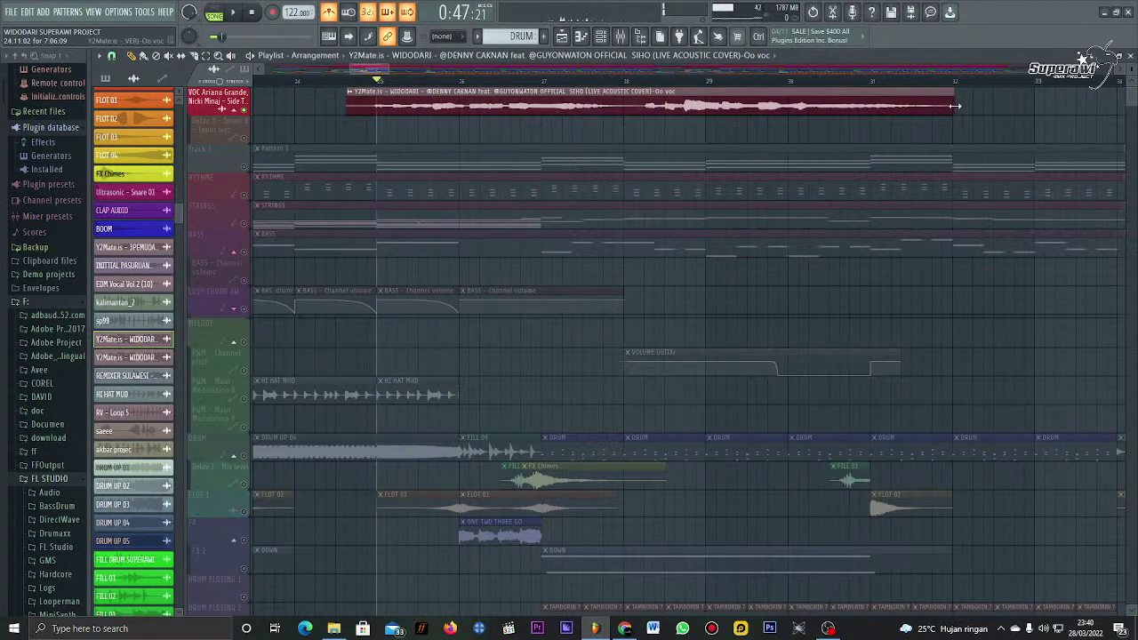
drag(957, 106, 967, 109)
key(space)
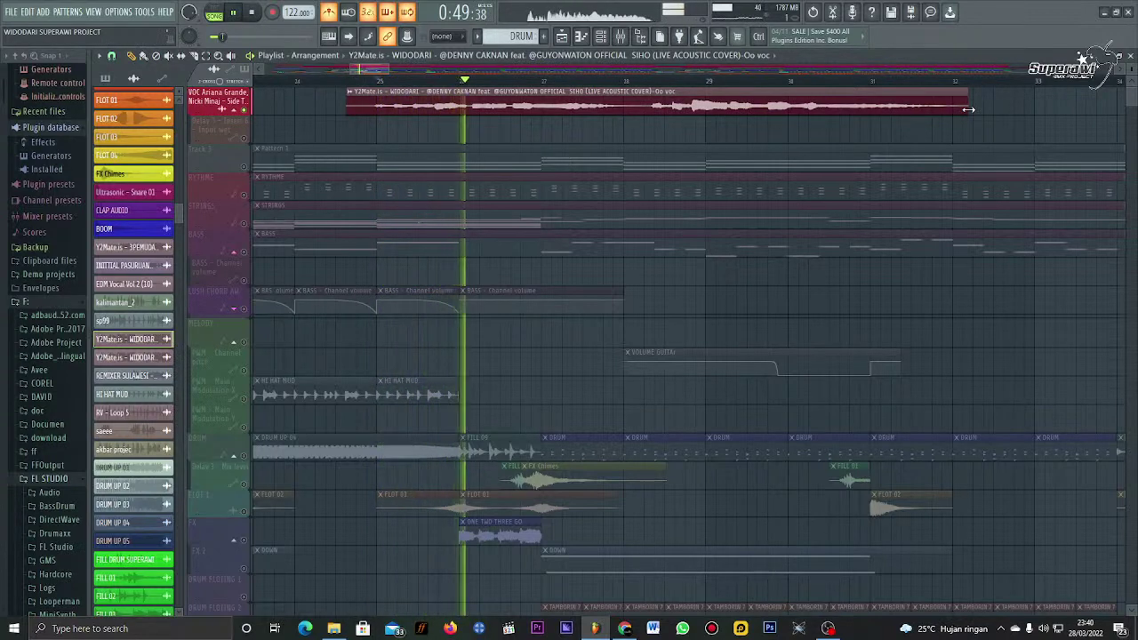
key(space)
Step: Fine-tune the vocal clip's end to roughly halfway through bar 32, auditioning each change
drag(969, 110, 1000, 112)
key(space)
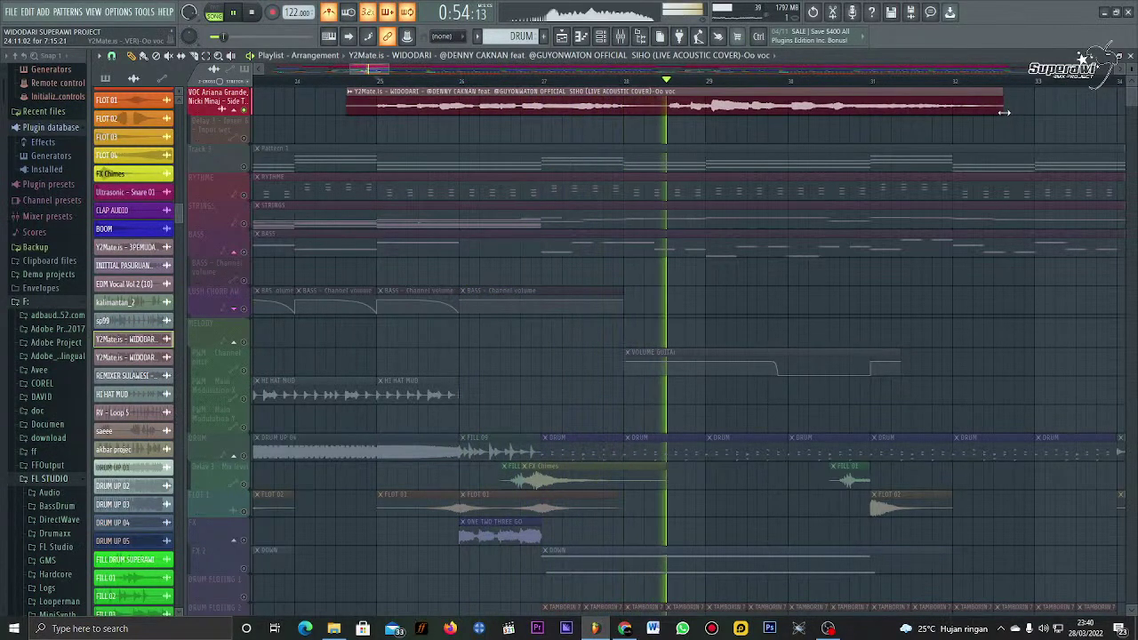
key(space)
drag(1001, 112, 995, 113)
key(space)
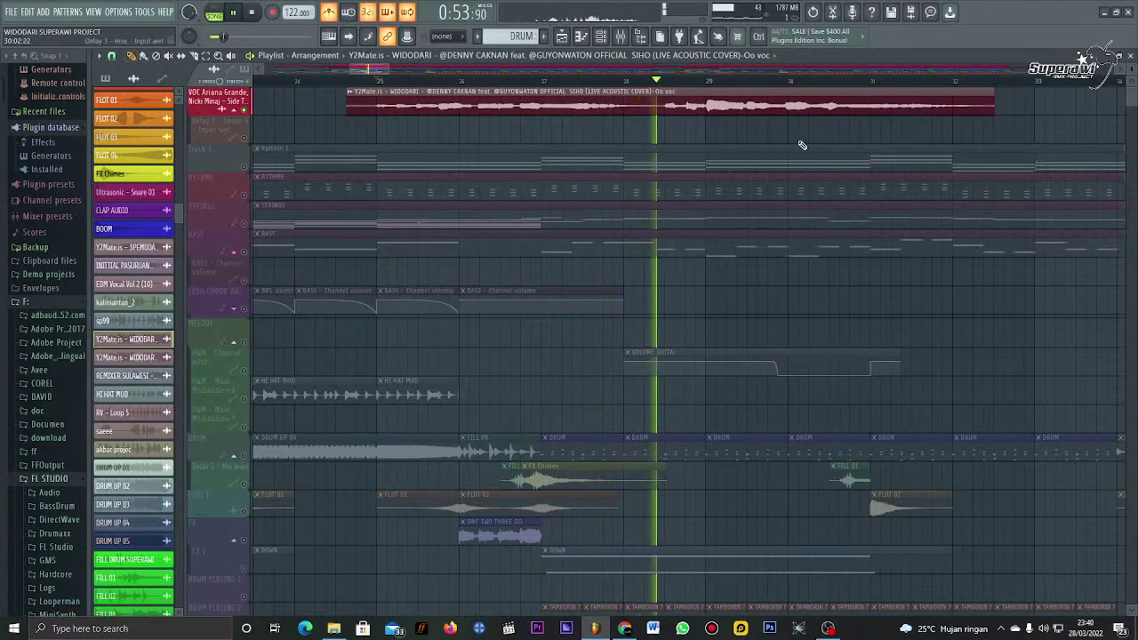
key(space)
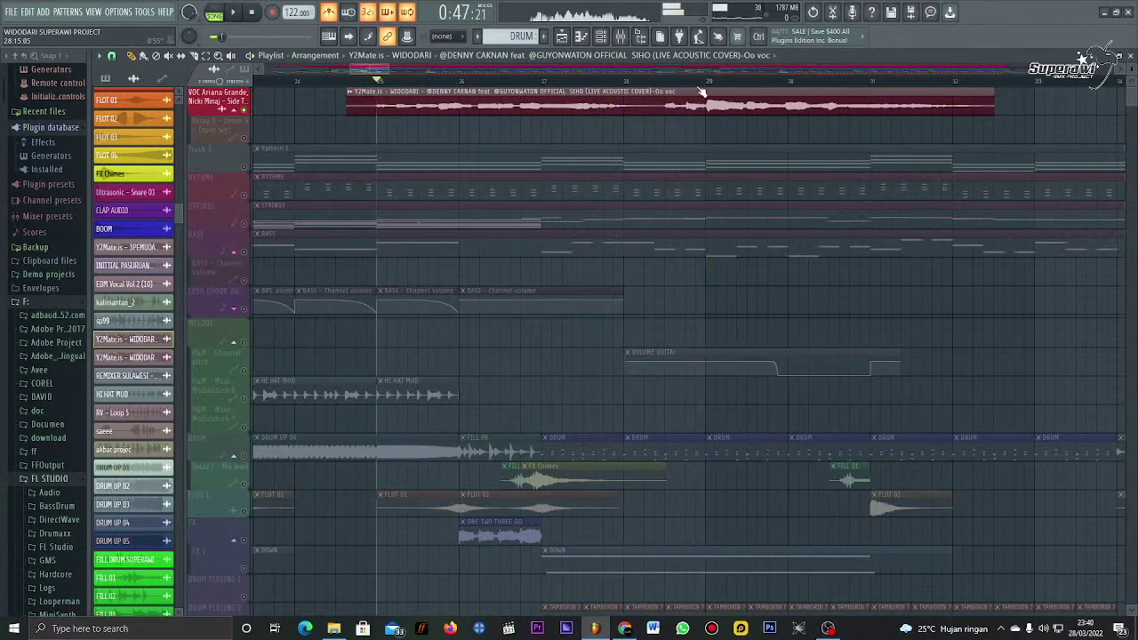
scroll(699, 91, down, 5)
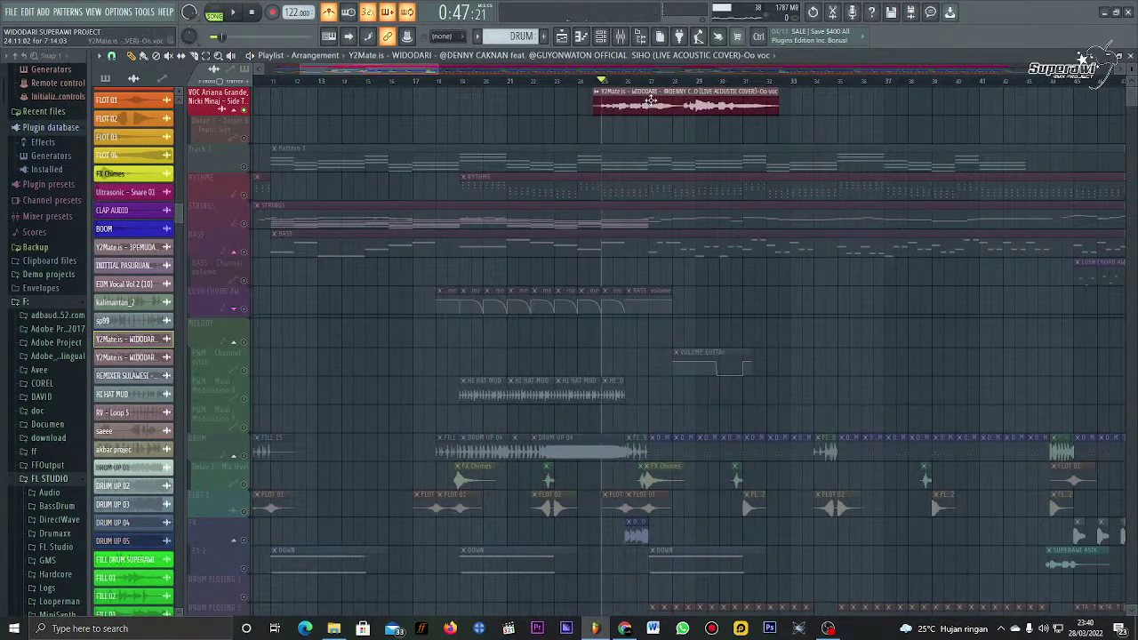
Step: Bring up the Widodari vocal channel's settings and the mixer as a floating window
double_click(652, 100)
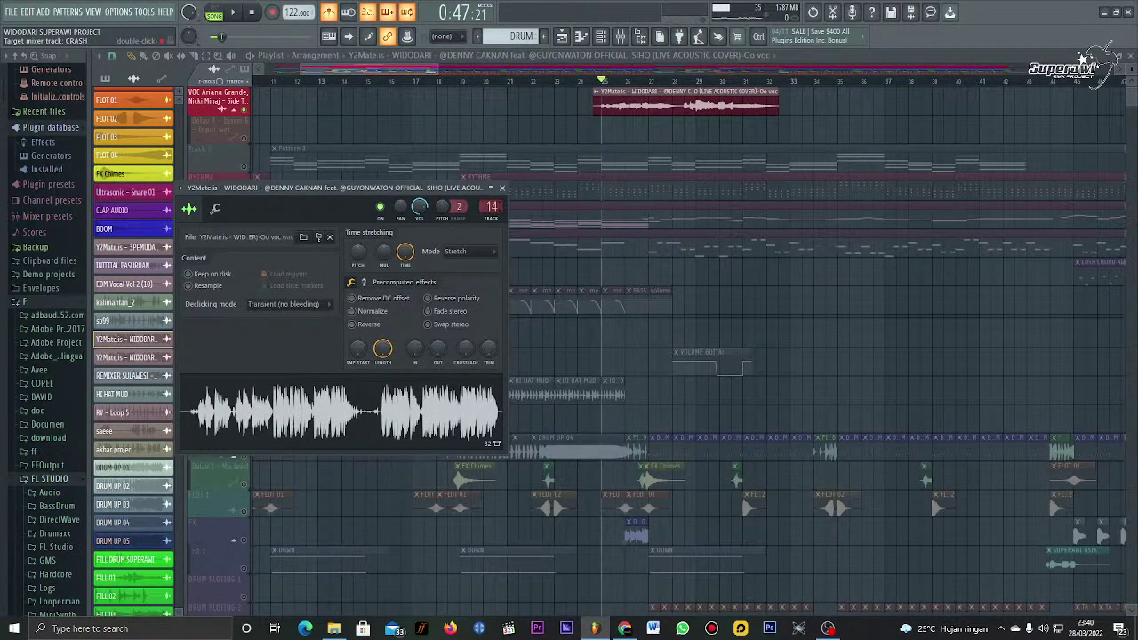
scroll(492, 206, up, 12)
click(502, 188)
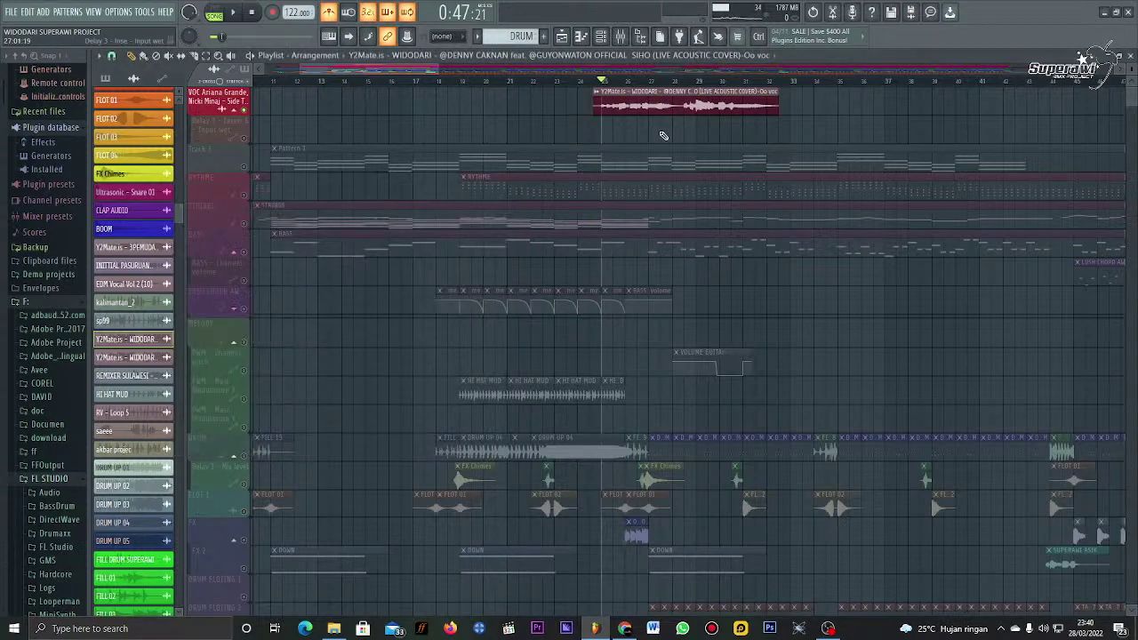
double_click(656, 113)
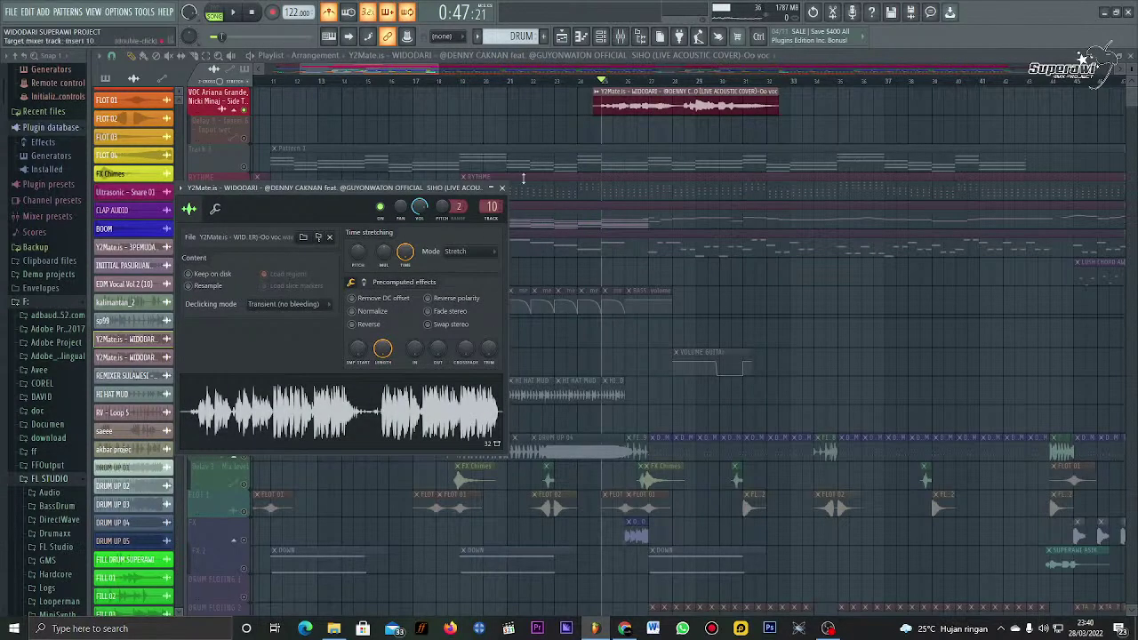
click(620, 35)
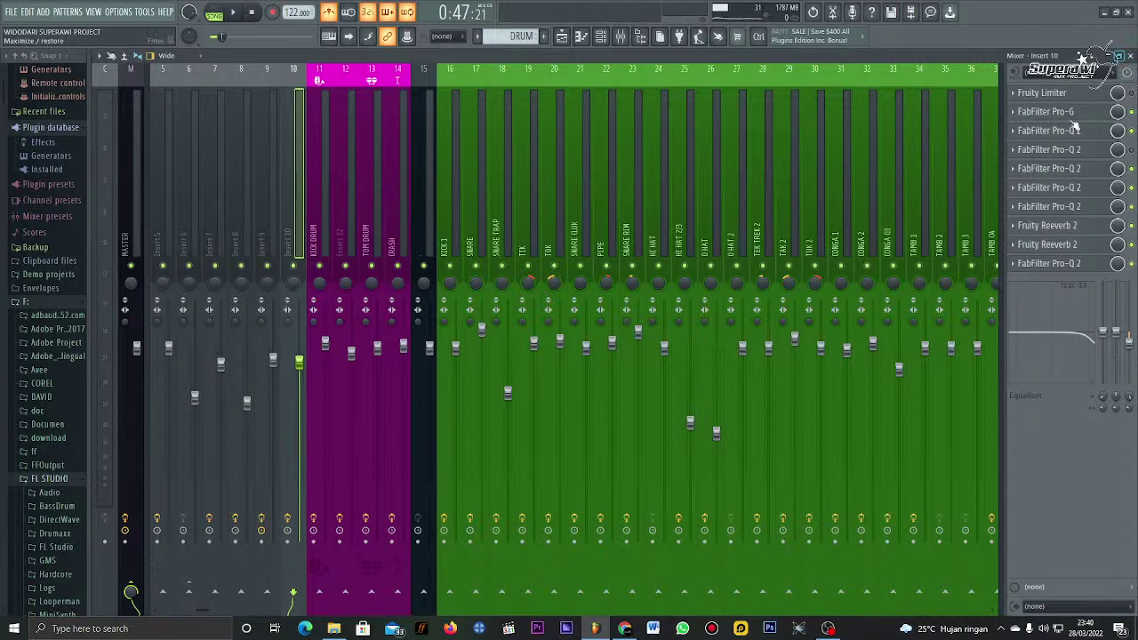
click(1119, 55)
Step: Set the Widodari channel's target mixer track to Insert 5, then maximize the mixer
double_click(627, 99)
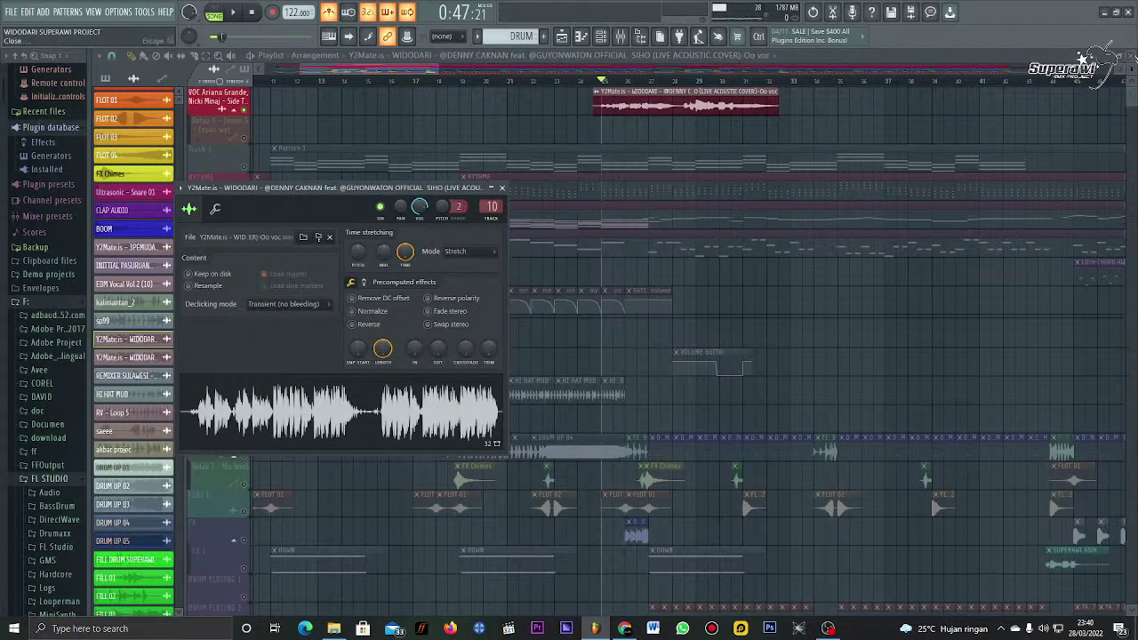
key(F9)
drag(343, 187, 651, 136)
scroll(802, 157, down, 6)
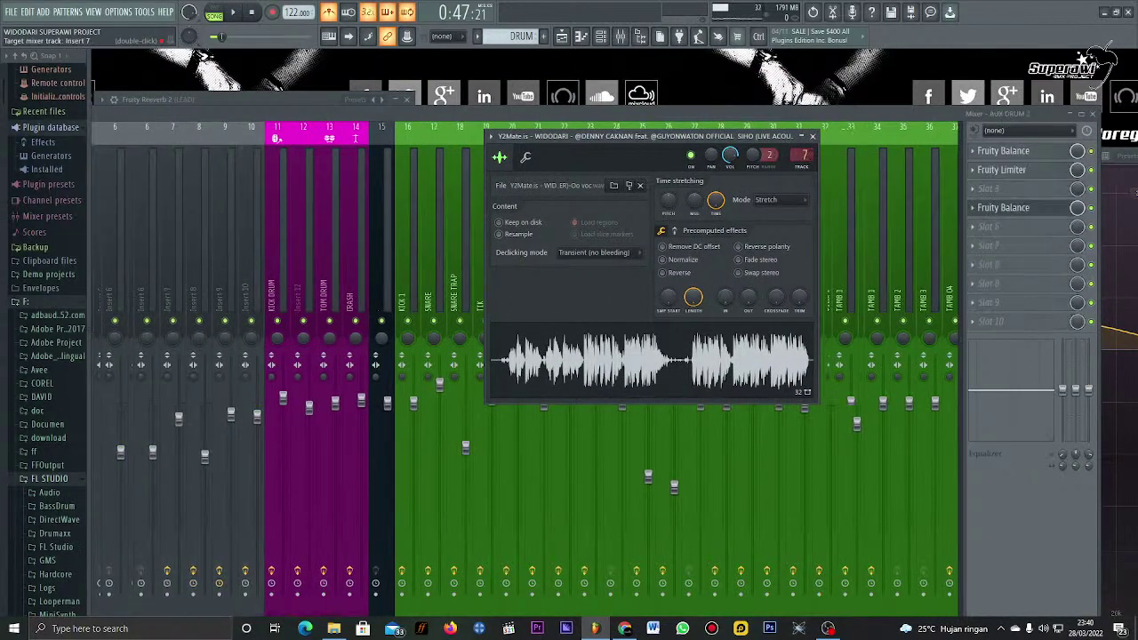
scroll(803, 157, up, 7)
scroll(803, 156, up, 2)
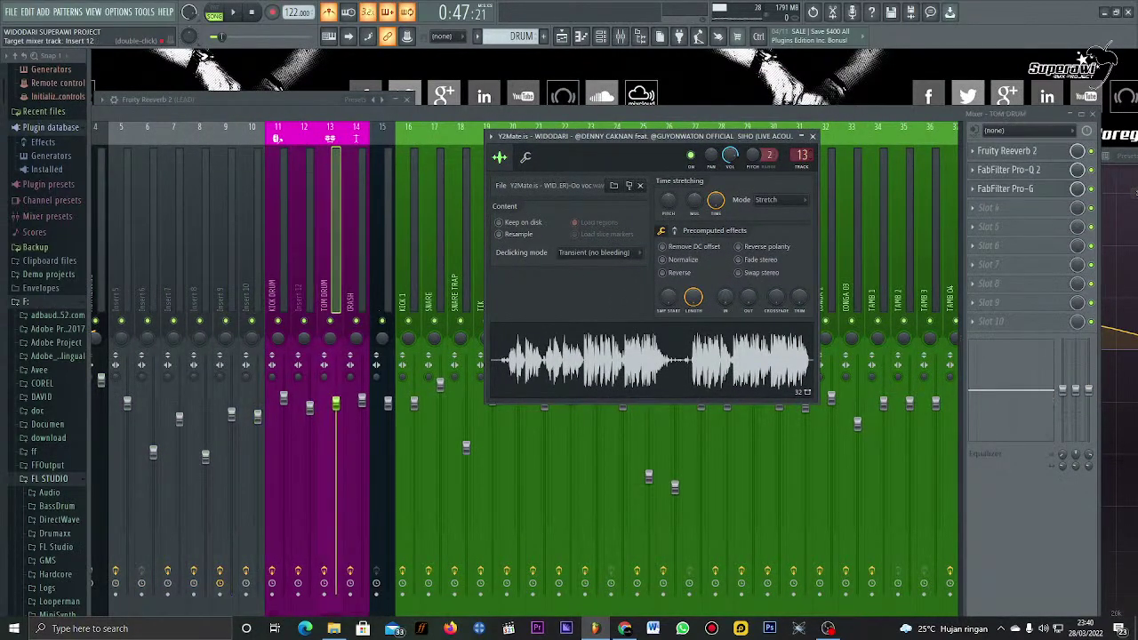
scroll(803, 156, down, 8)
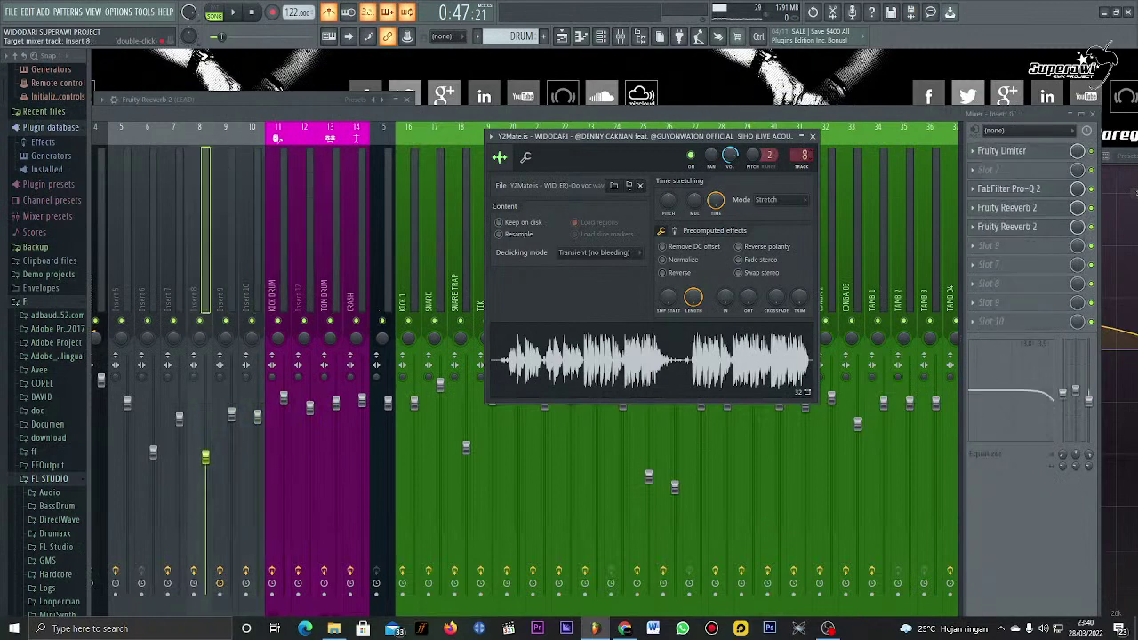
click(814, 136)
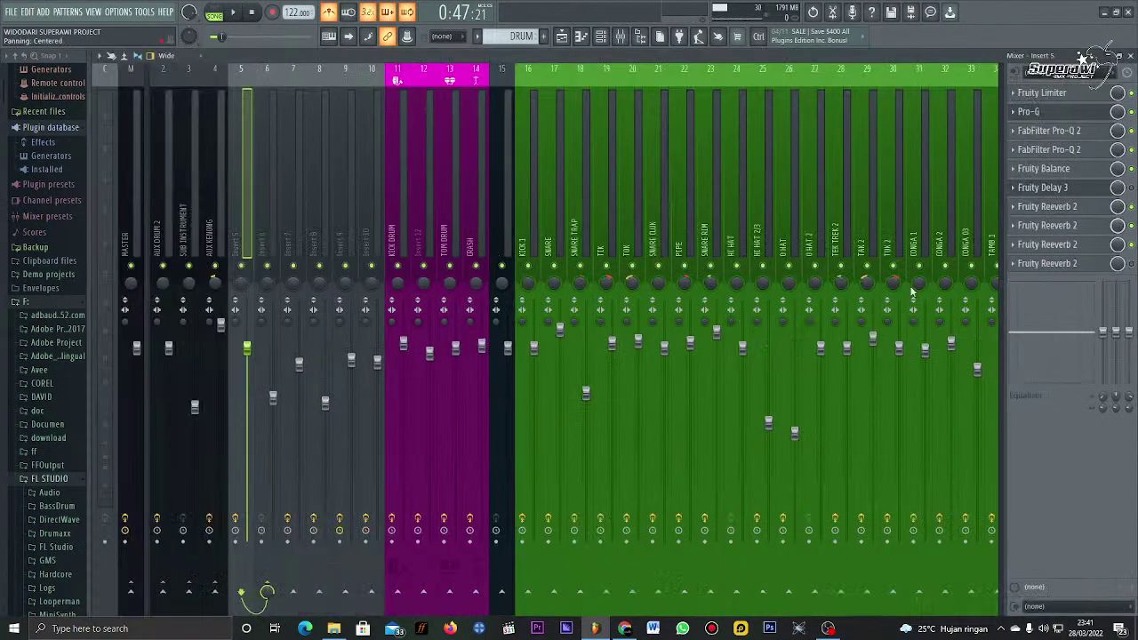
click(1080, 114)
Step: Reset mixer inserts 5 and 6 to default, removing all their effects
right_click(247, 163)
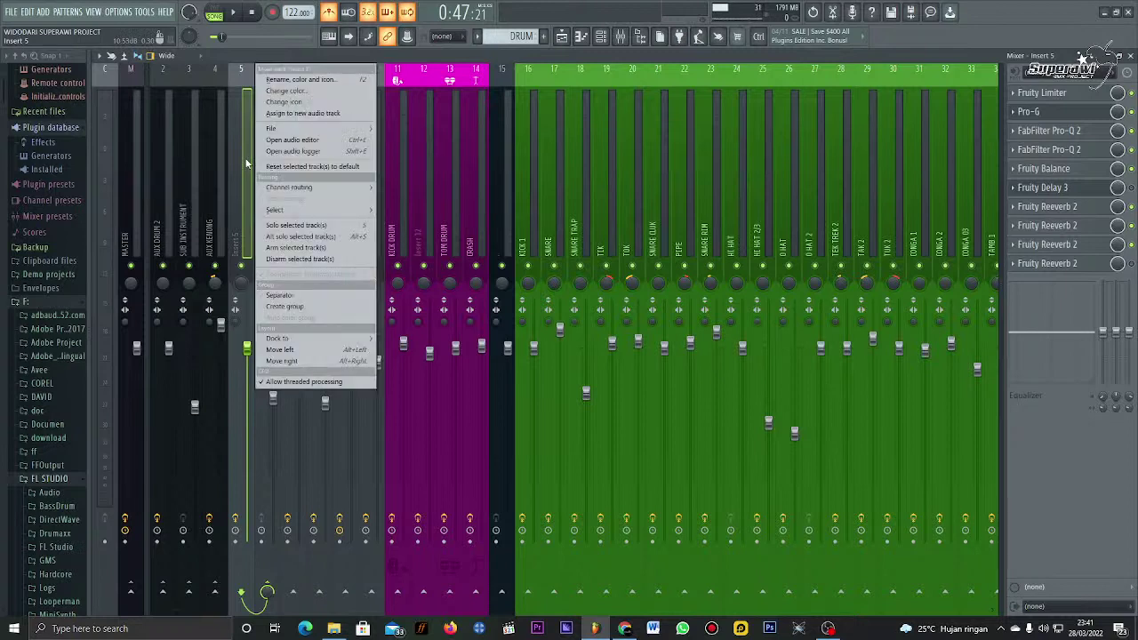
click(309, 167)
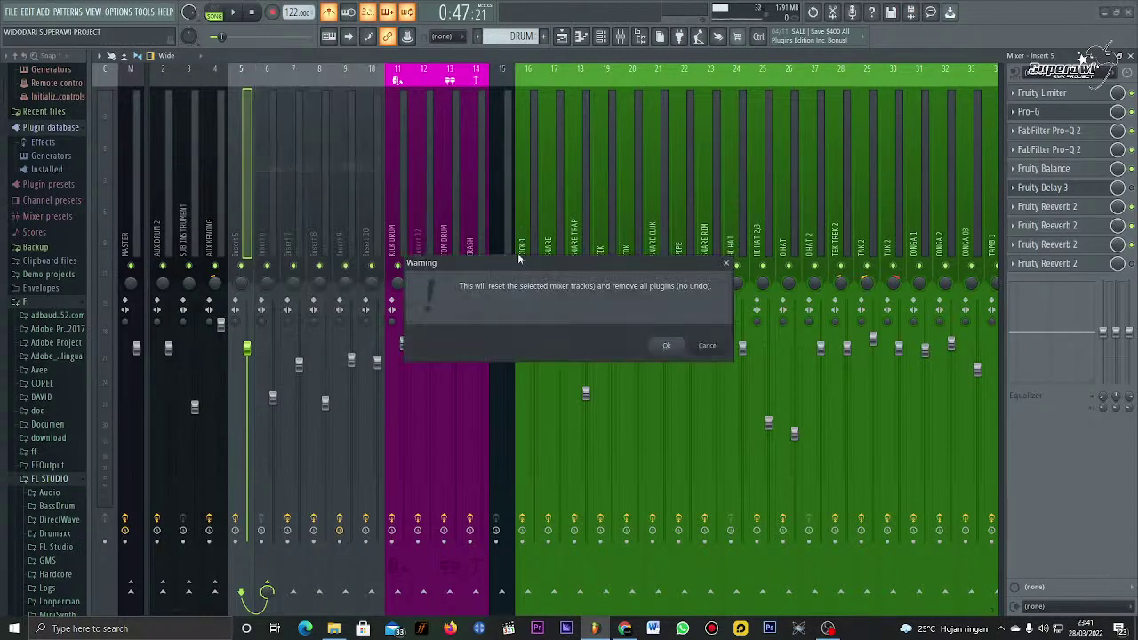
click(666, 345)
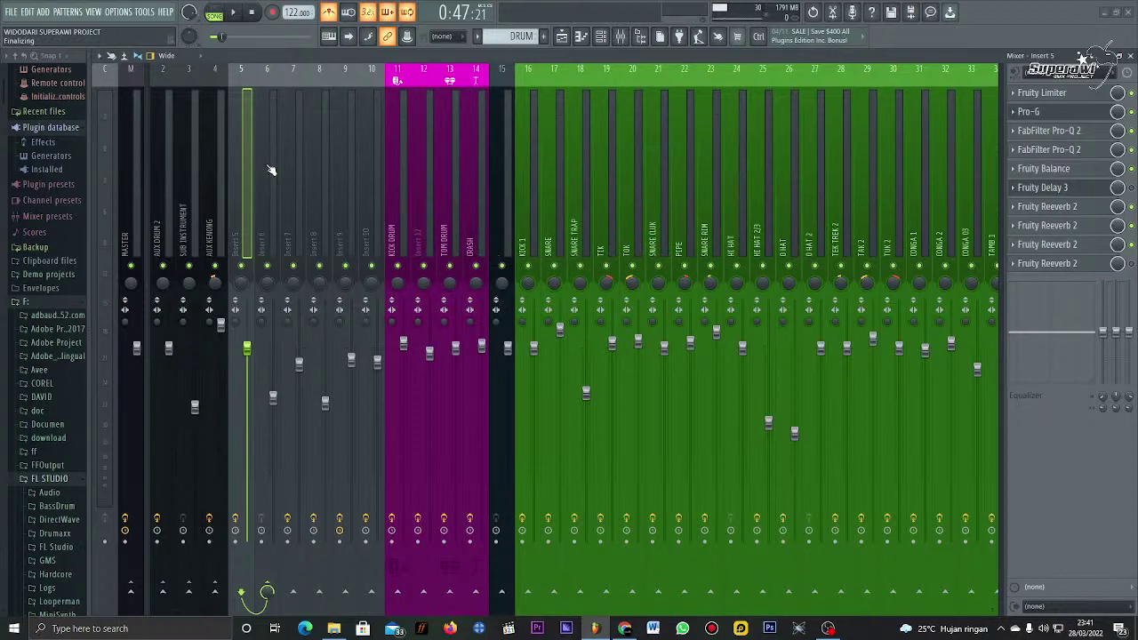
click(266, 168)
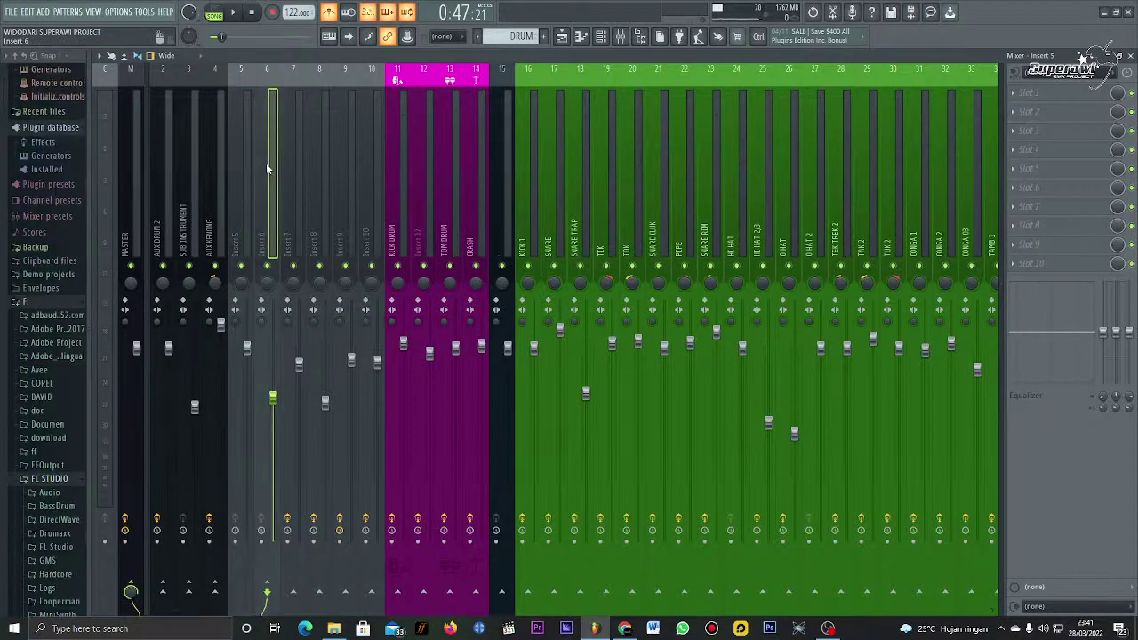
right_click(266, 163)
click(337, 167)
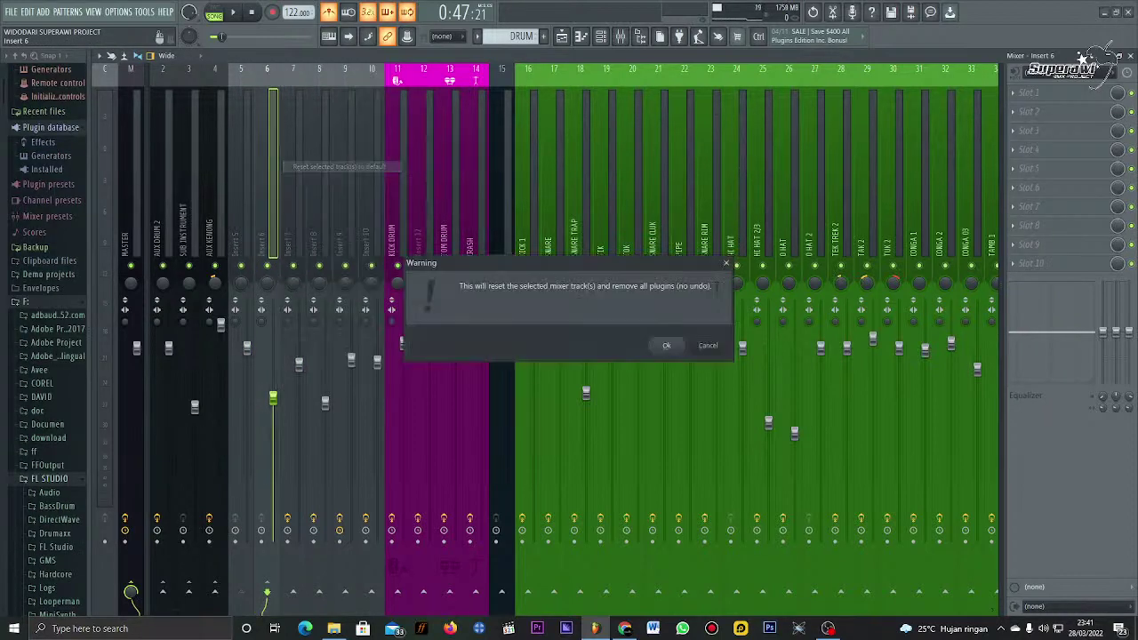
click(668, 345)
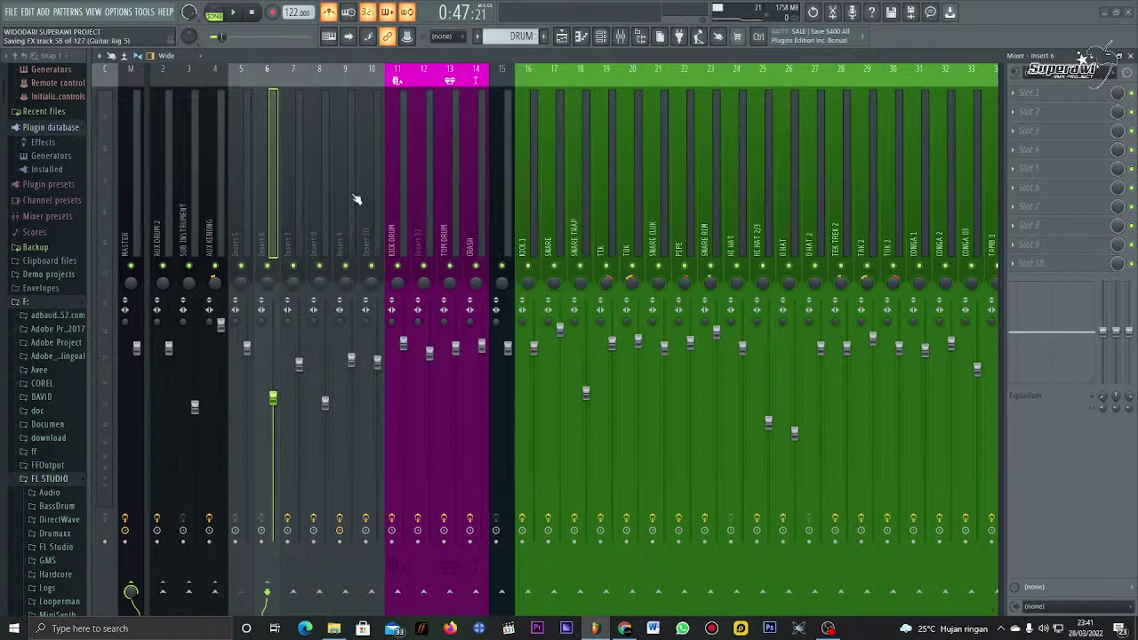
Step: Select inserts 5 and 6, then return to the Playlist arrangement
click(246, 144)
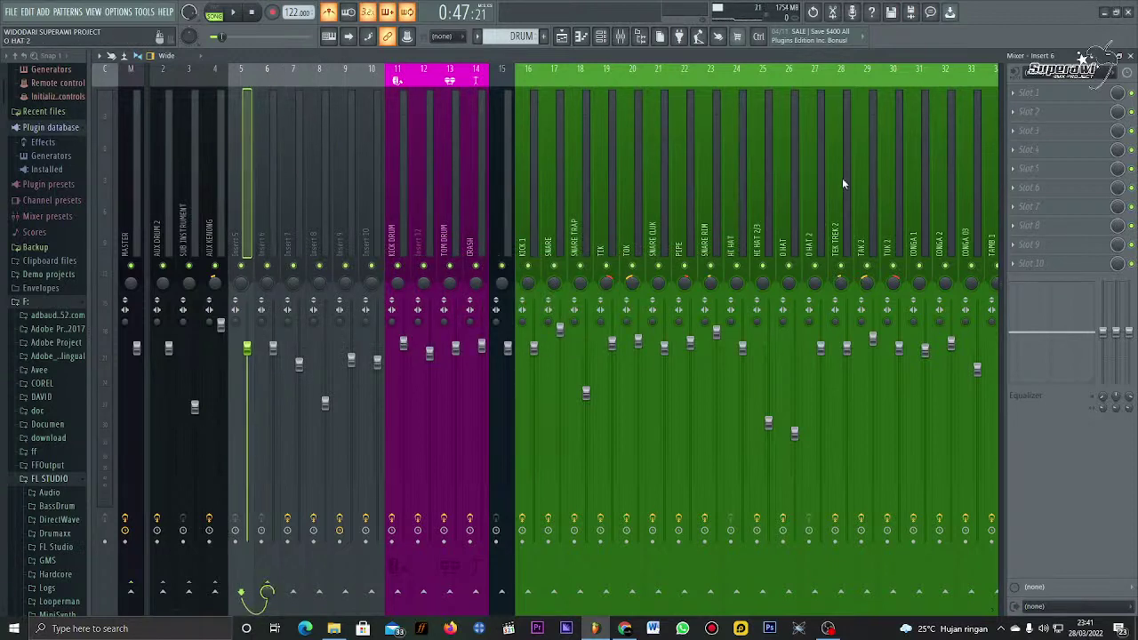
click(260, 182)
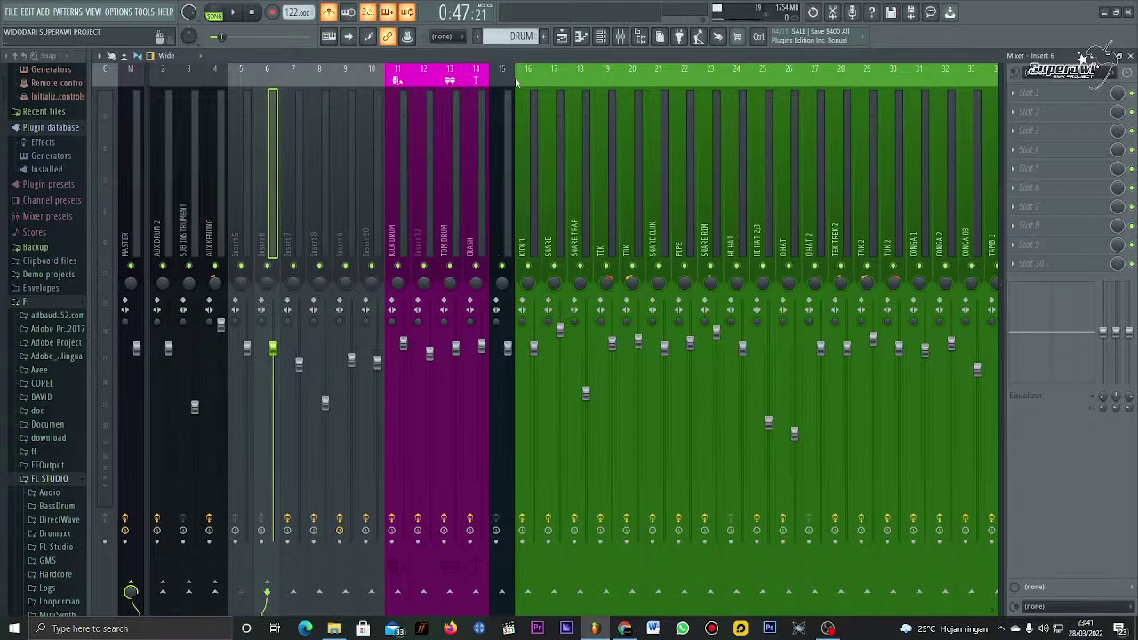
click(562, 36)
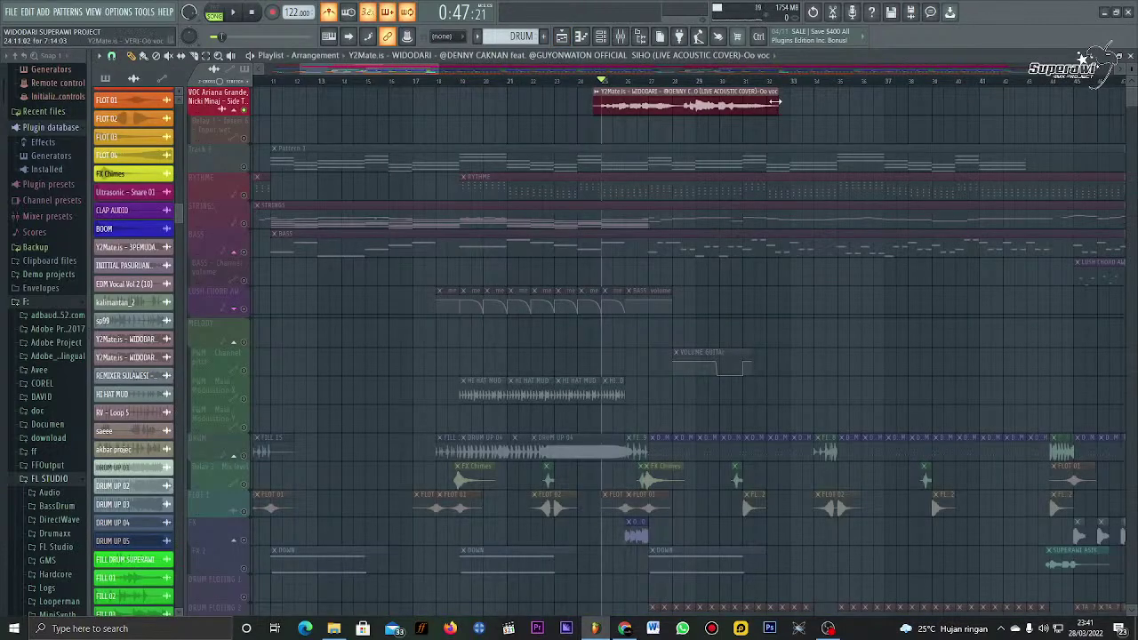
Step: Lengthen the Widodari vocal clip, undo it with Ctrl+Z, and bring the mixer back with F9
drag(775, 102, 860, 101)
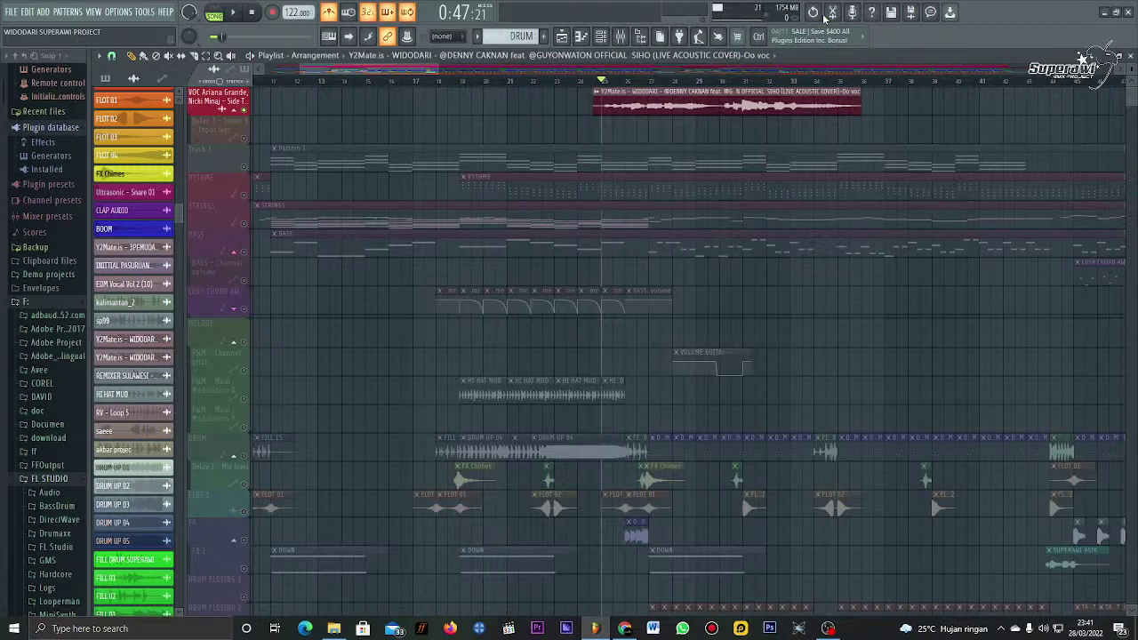
key(ctrl)
key(ctrl+z)
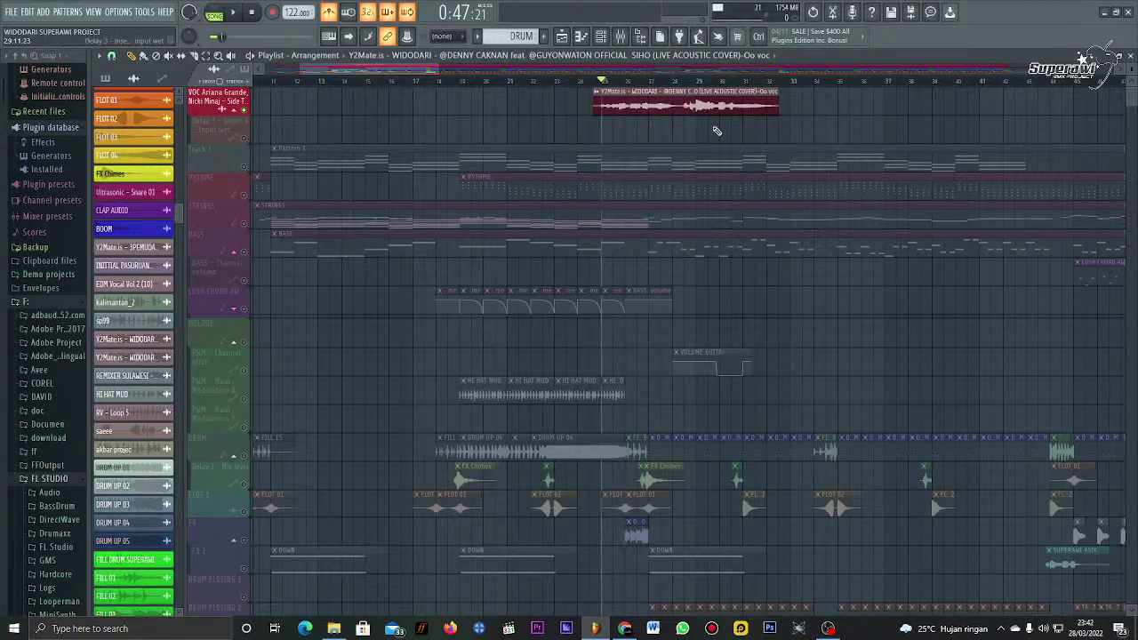
key(F9)
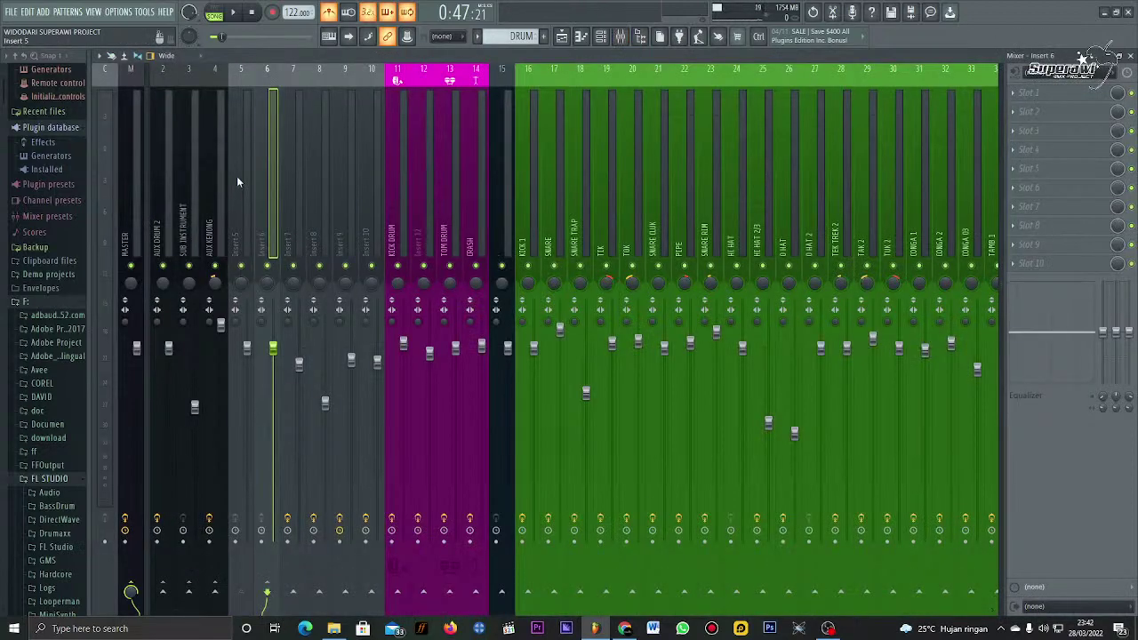
Step: Select Insert 5, play then stop the song, and open Slot 1's plugin list
click(239, 171)
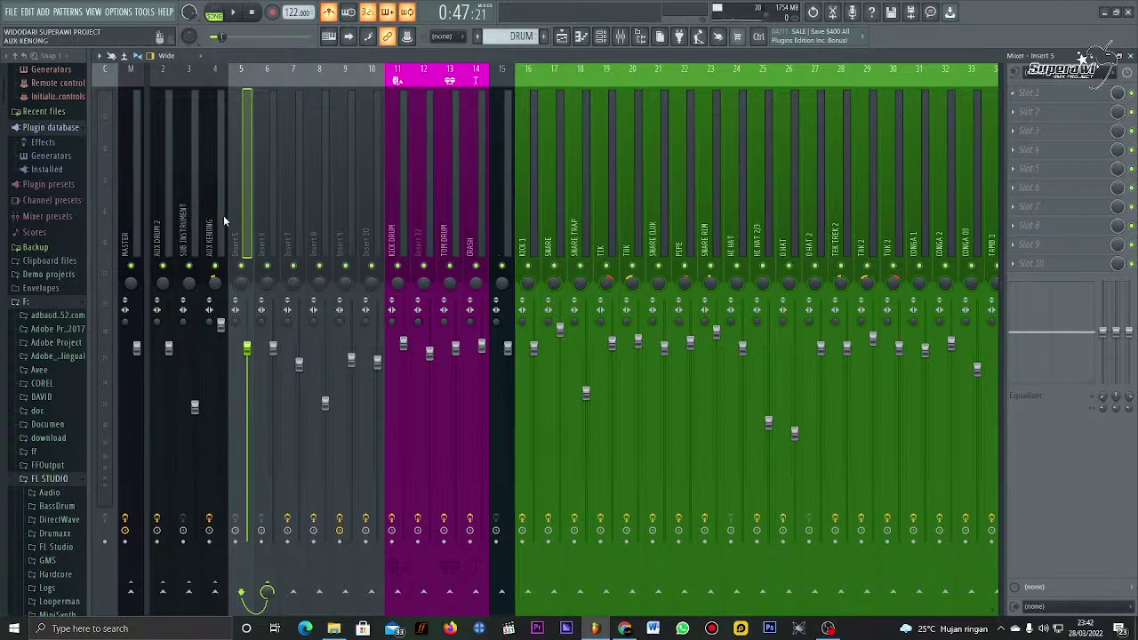
click(262, 185)
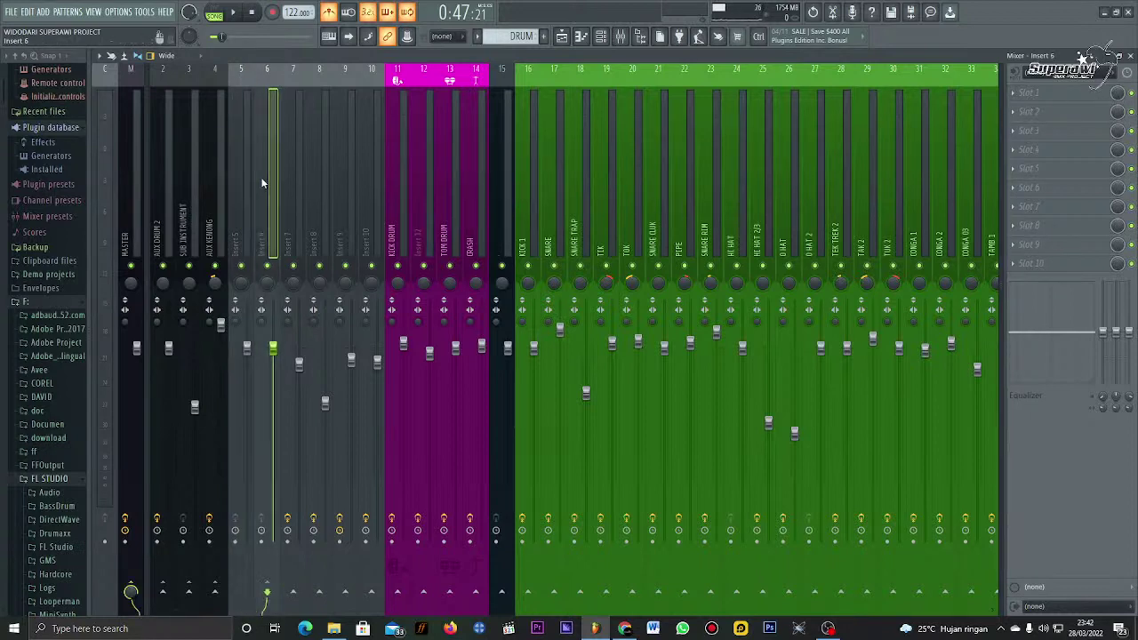
click(248, 177)
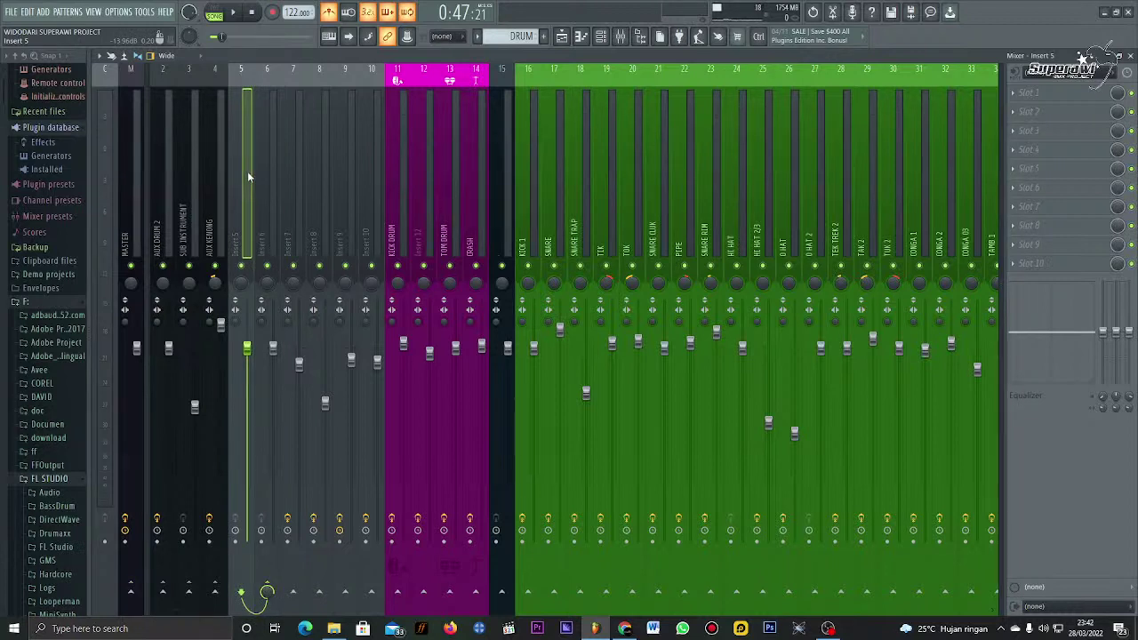
key(space)
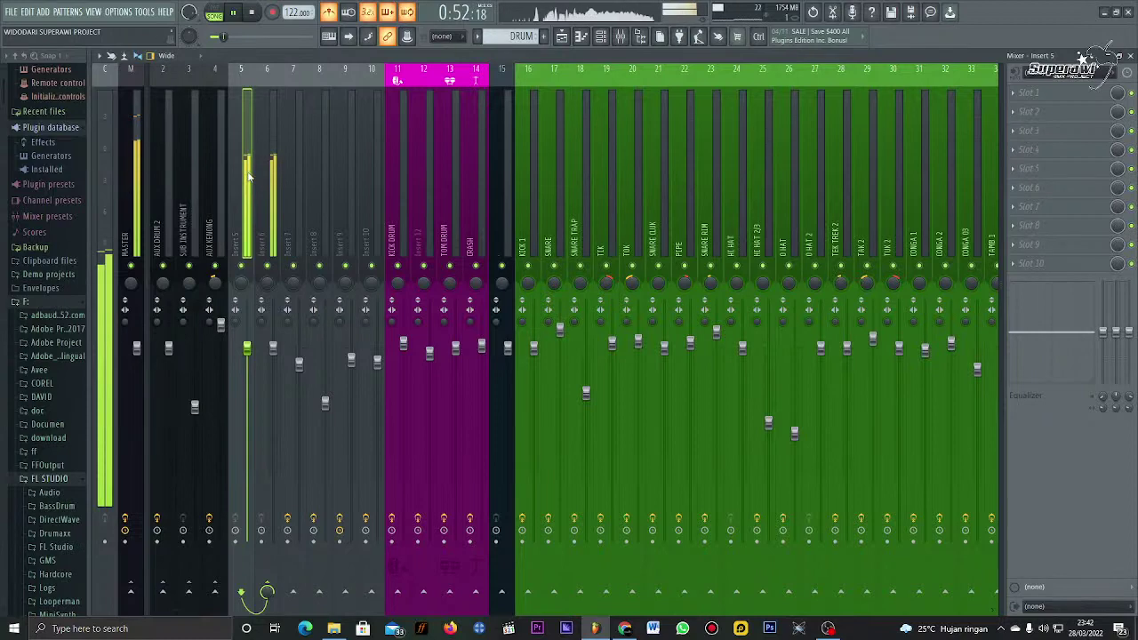
key(space)
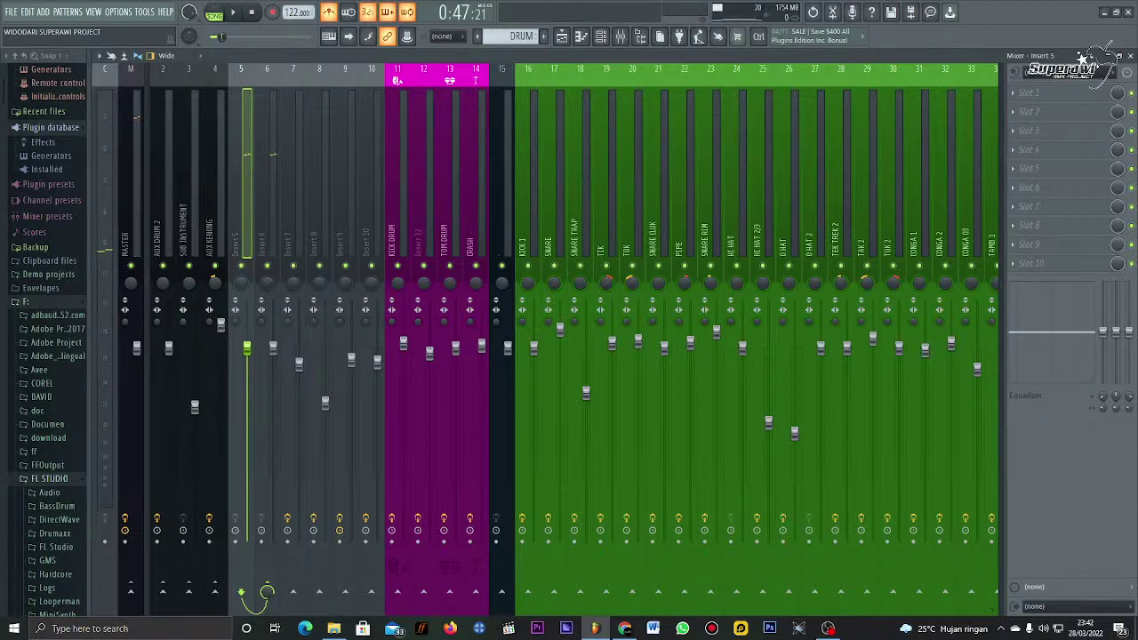
click(1054, 98)
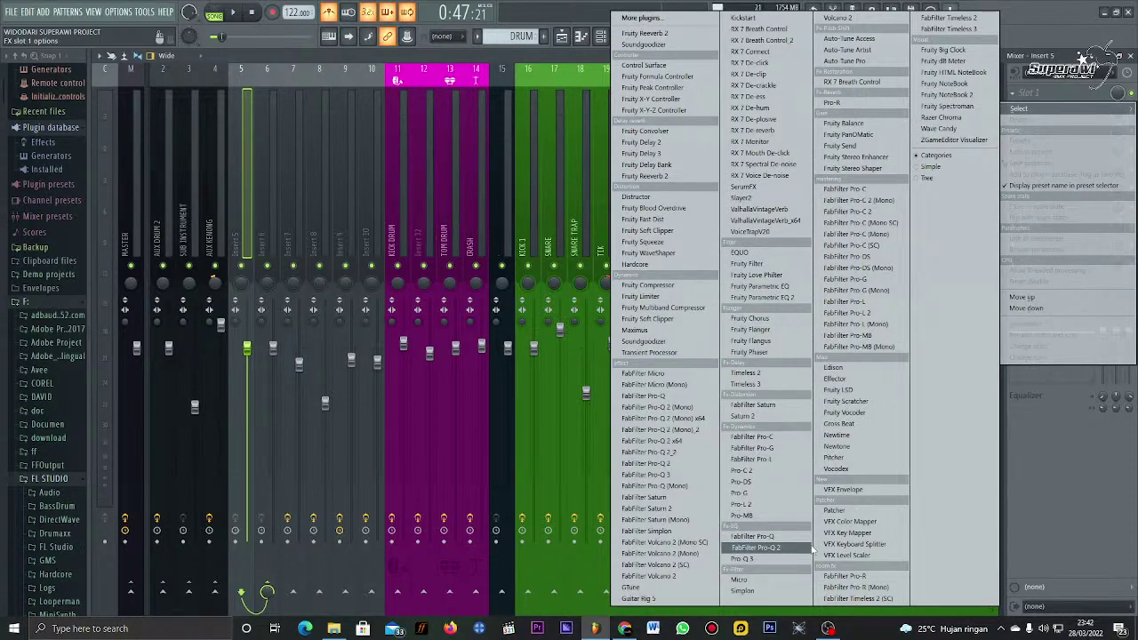
Step: Load FabFilter Pro-Q 2 on Insert 5 and make band 1 a 96 dB/oct low cut
click(812, 547)
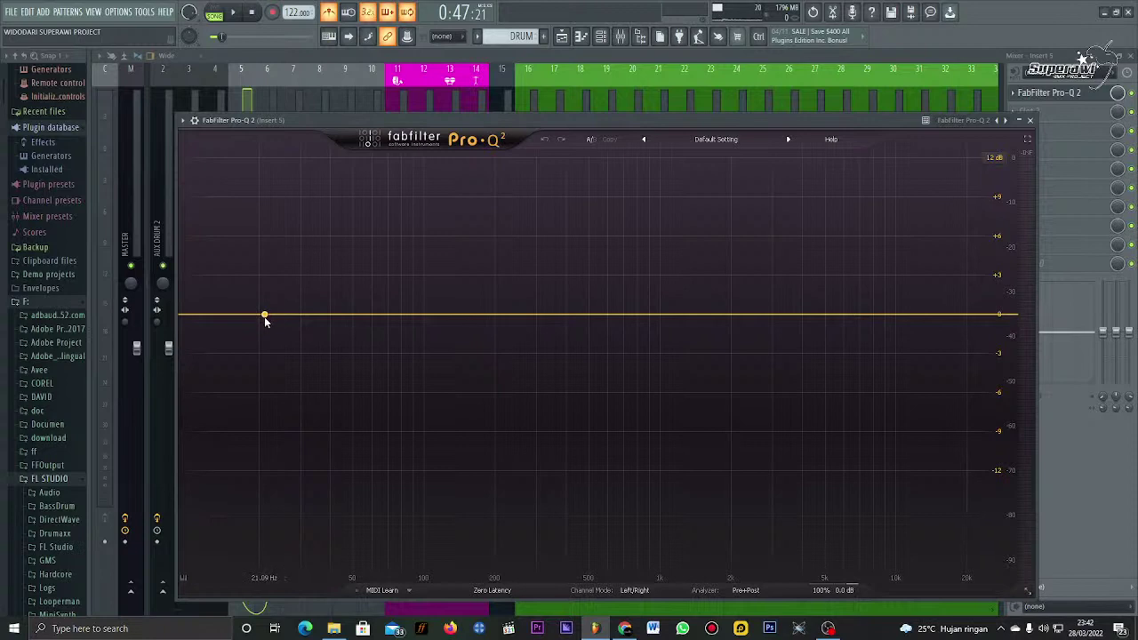
drag(264, 315, 287, 218)
click(222, 524)
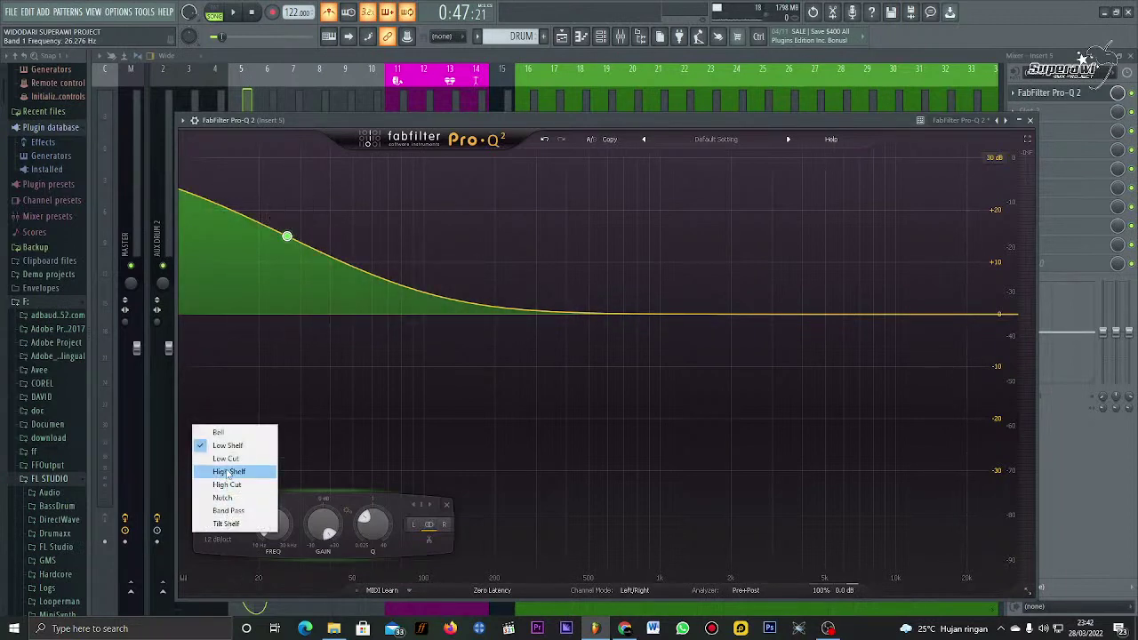
click(226, 459)
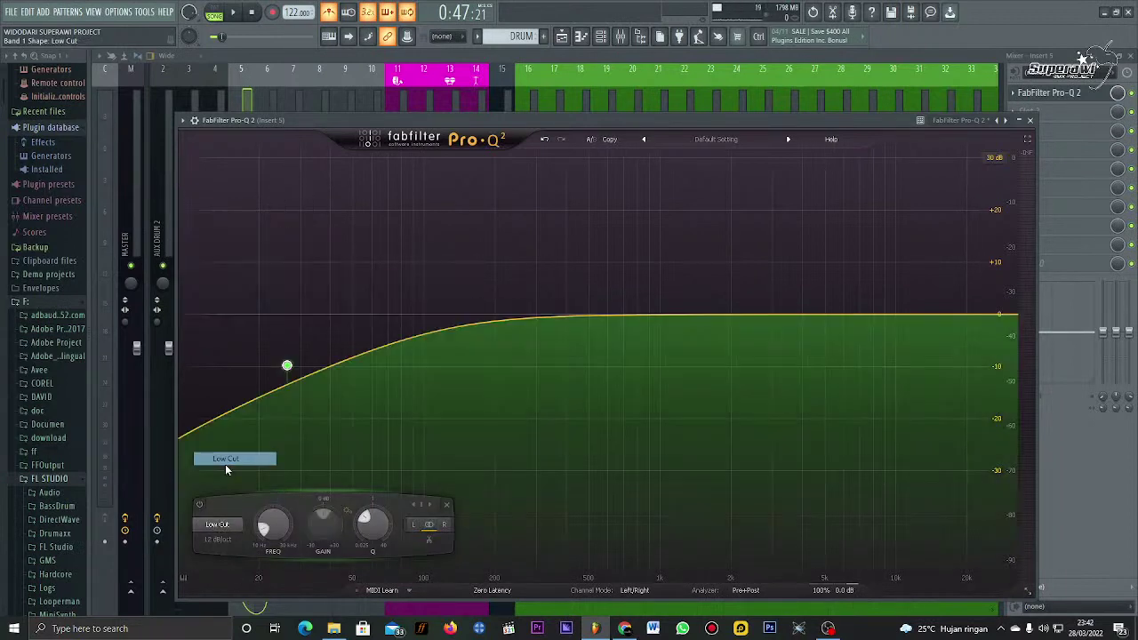
click(218, 541)
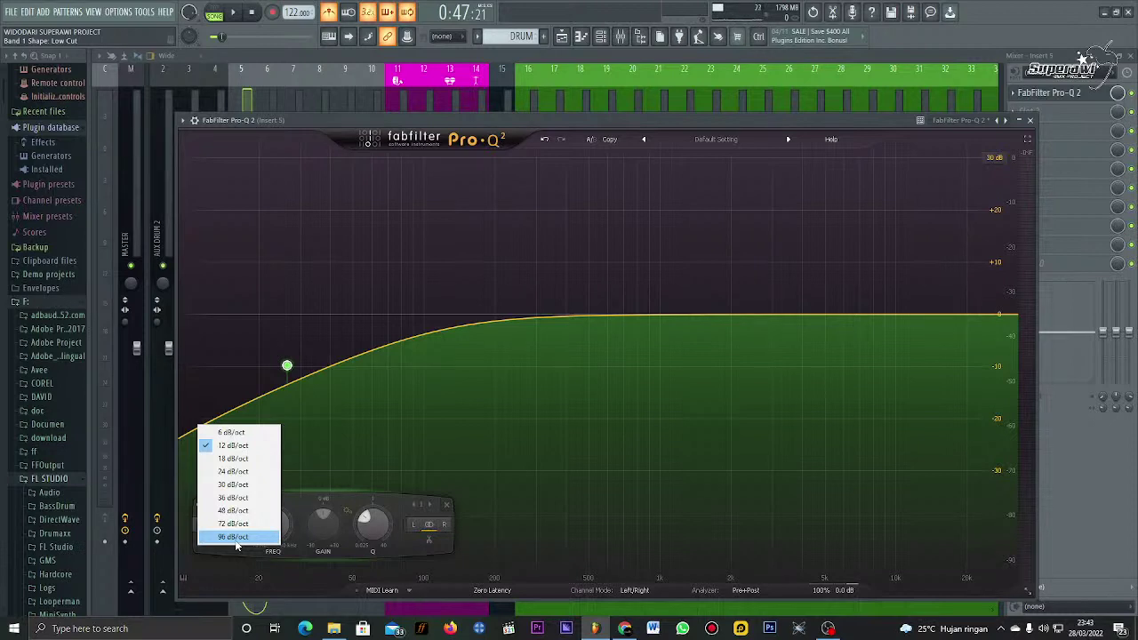
click(233, 537)
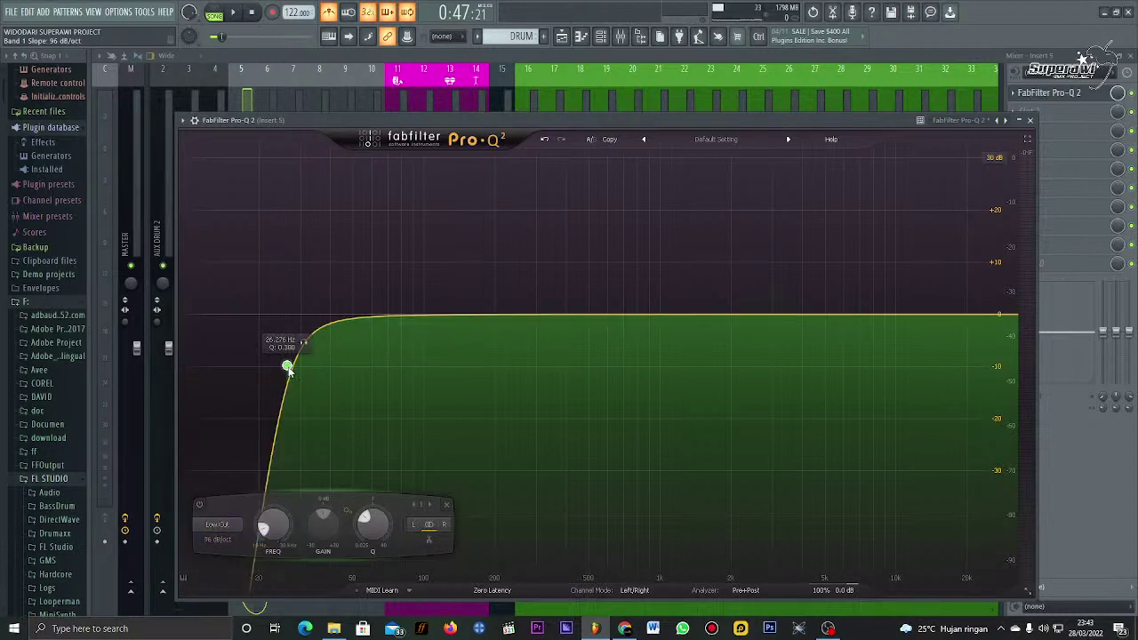
drag(288, 367, 305, 365)
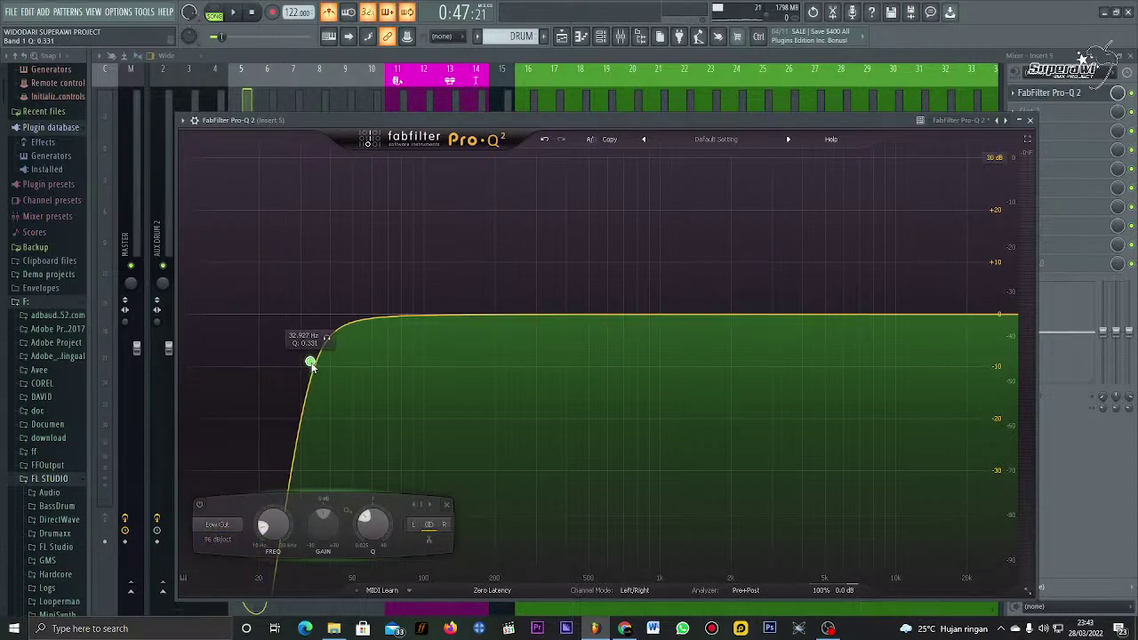
Step: Sweep the Pro-Q 2 low cut up to around 140 Hz while the vocal plays
key(space)
drag(311, 363, 460, 391)
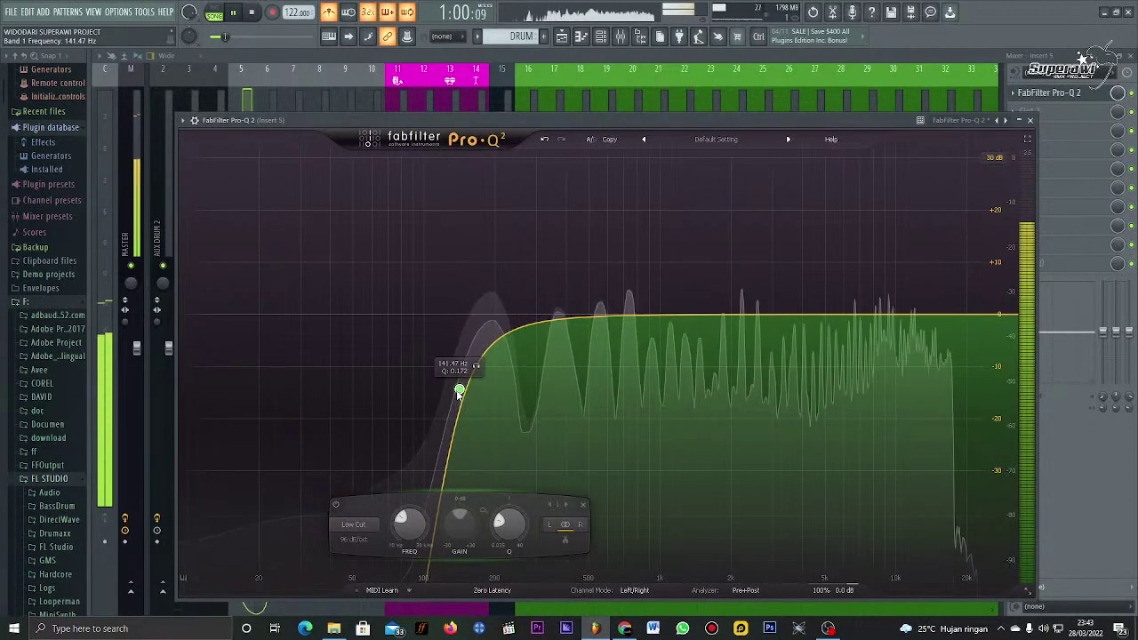
key(space)
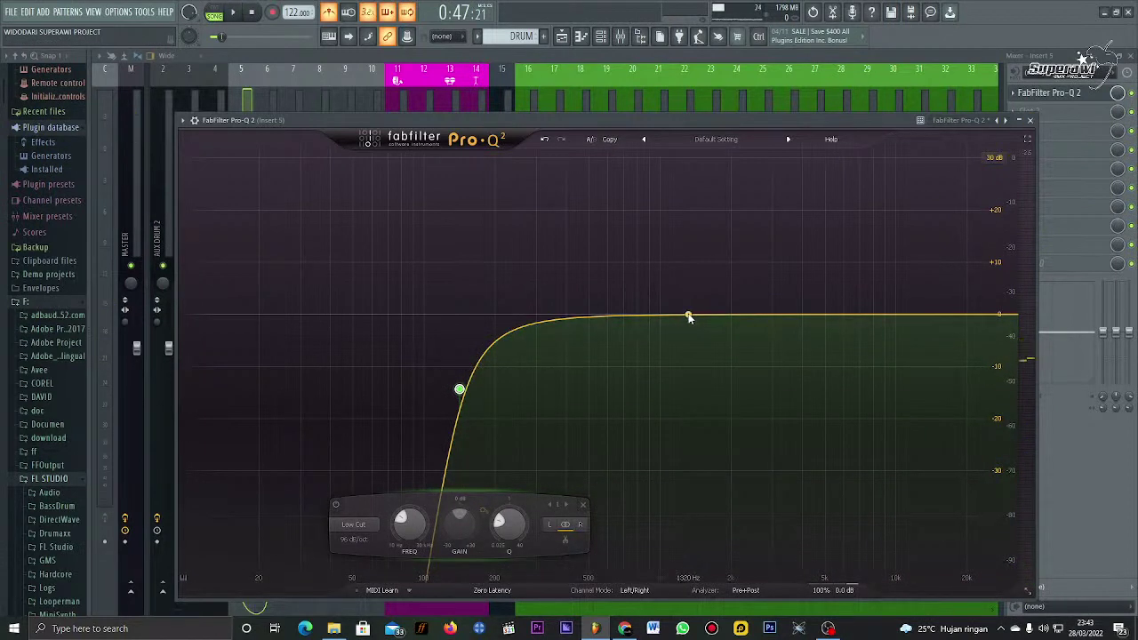
Step: Hunt a resonance with a narrow boosted band 2, then turn it into a notch
drag(688, 316, 858, 133)
scroll(687, 265, up, 10)
key(space)
key(space)
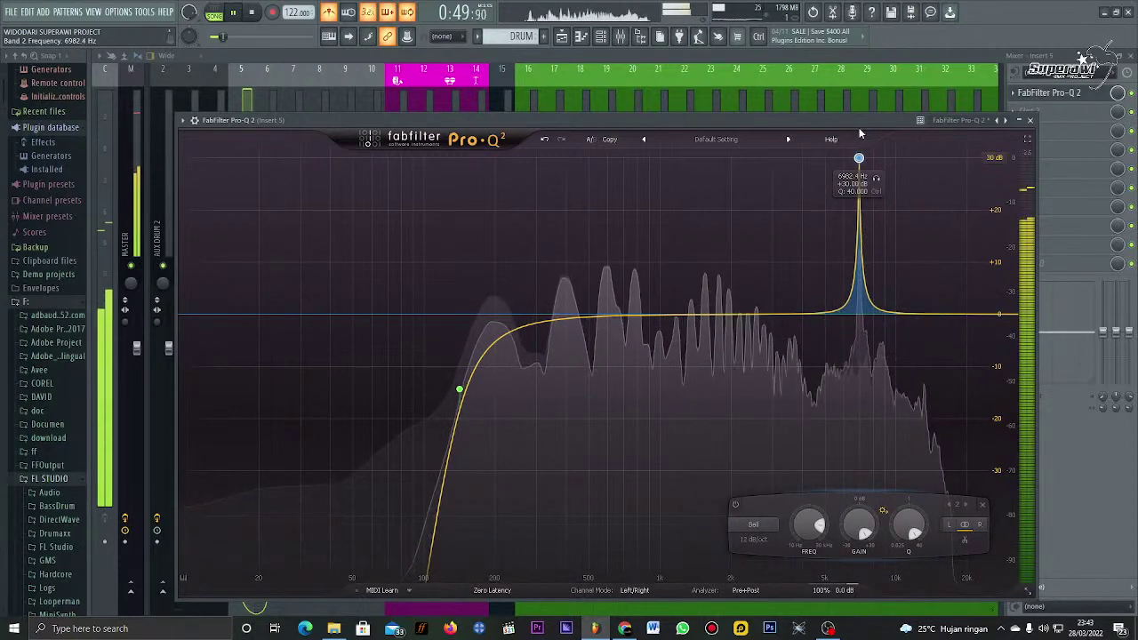
key(space)
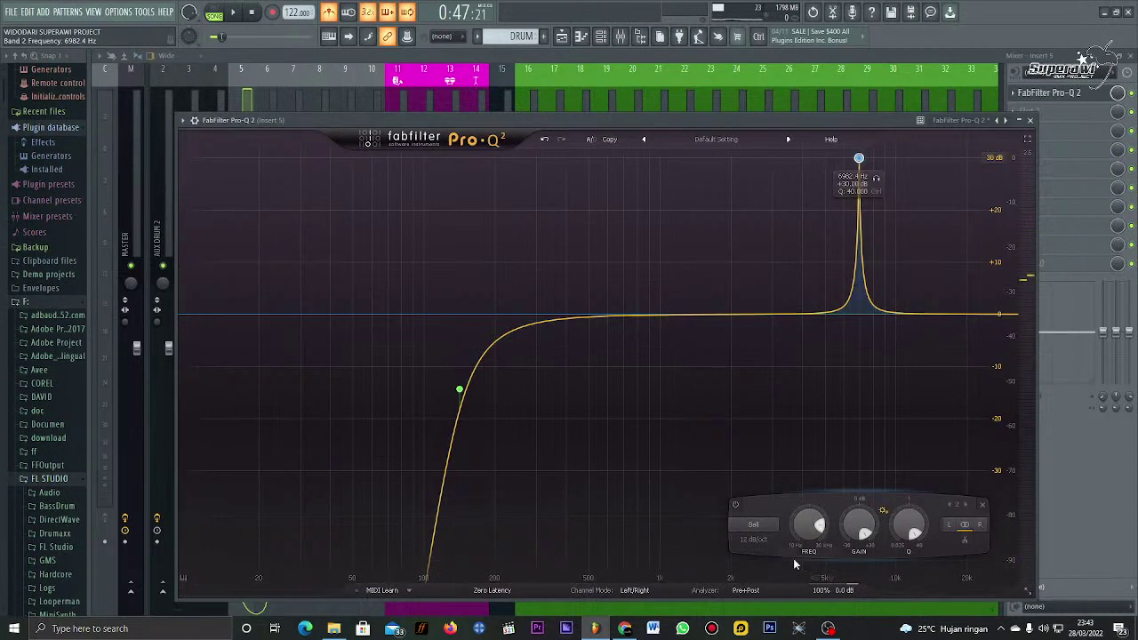
click(753, 531)
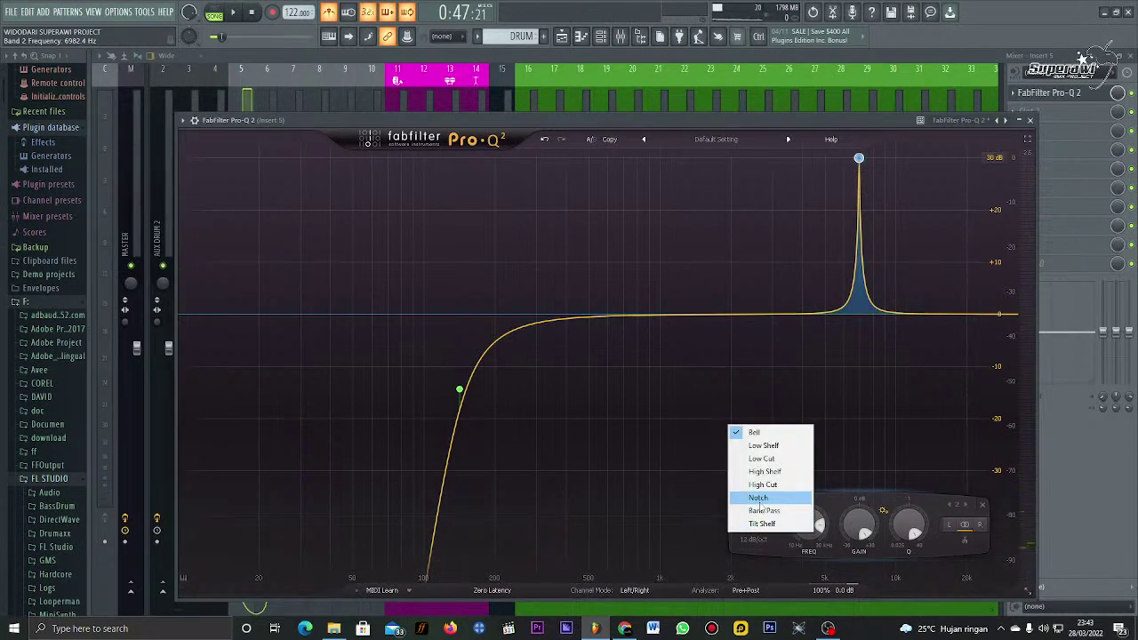
click(760, 500)
key(space)
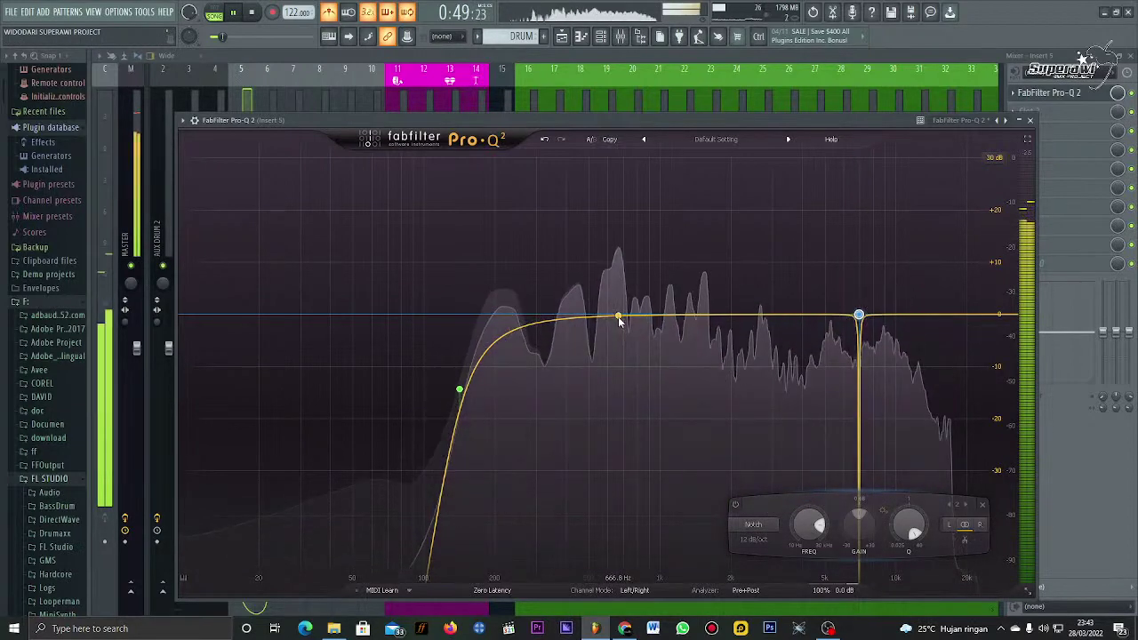
Step: Add bands 3 and 4 as narrow notch cuts, the fourth near 700 Hz
drag(614, 316, 589, 157)
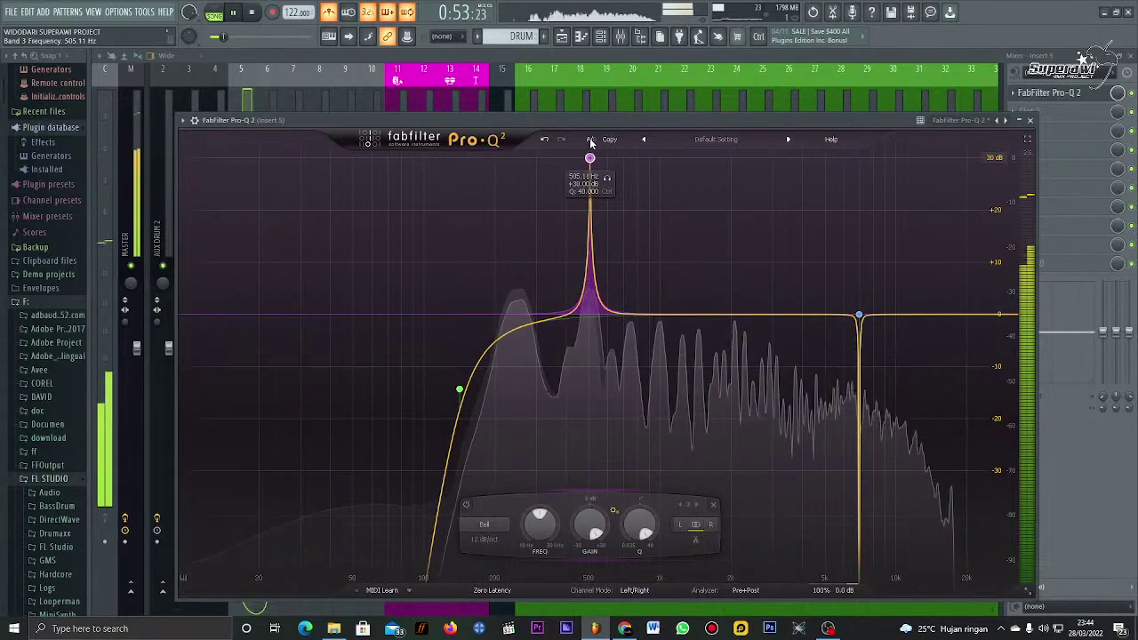
click(487, 524)
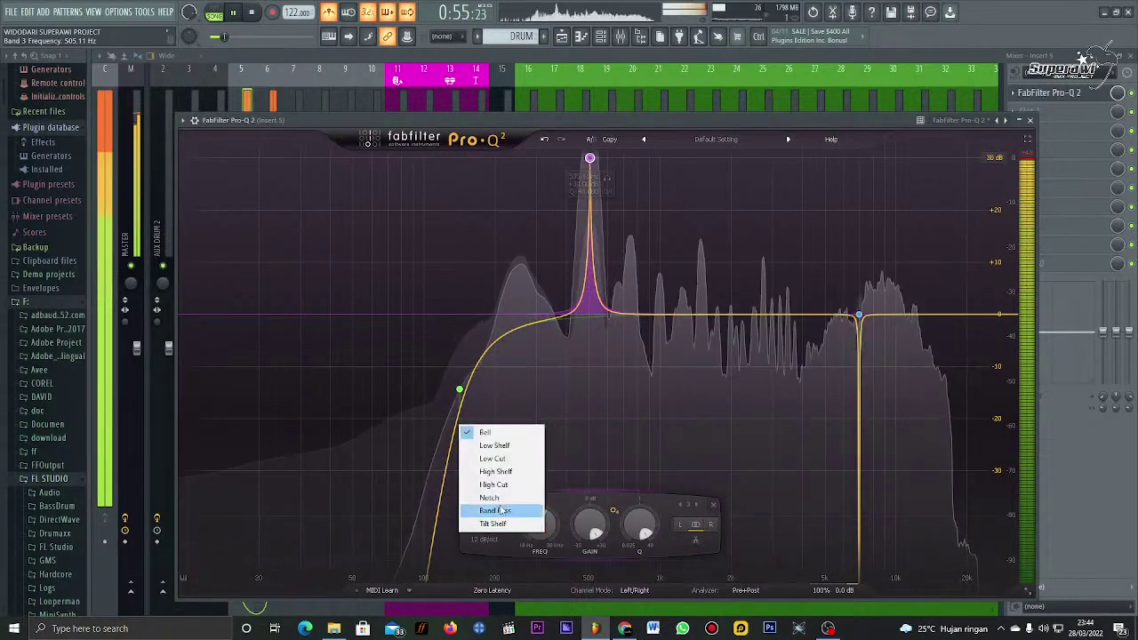
click(484, 500)
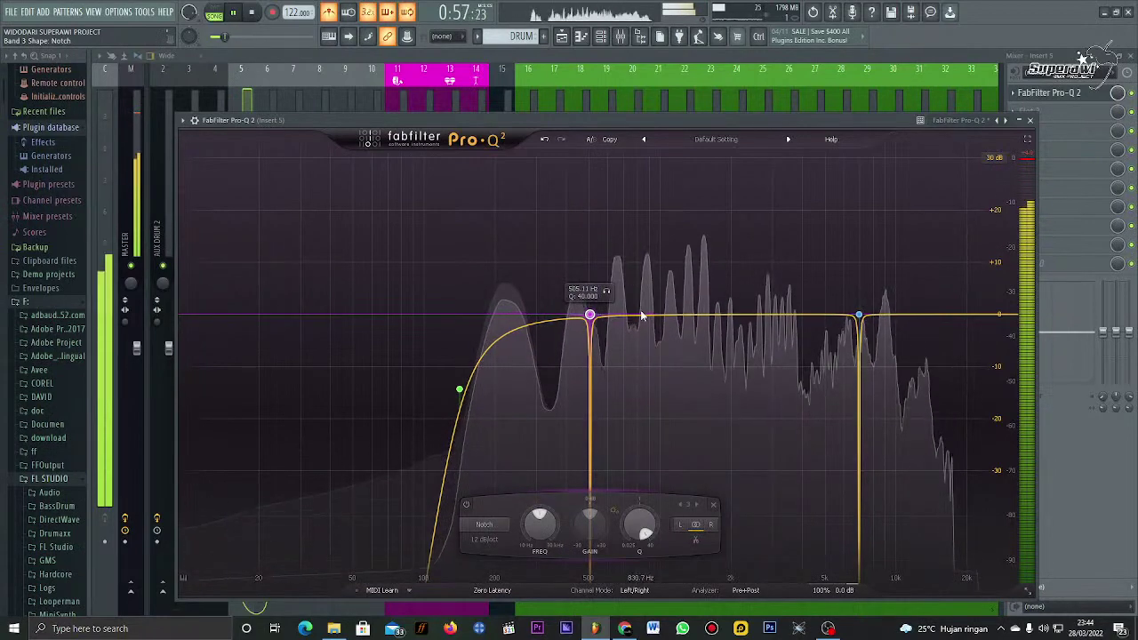
drag(640, 315, 626, 158)
click(522, 525)
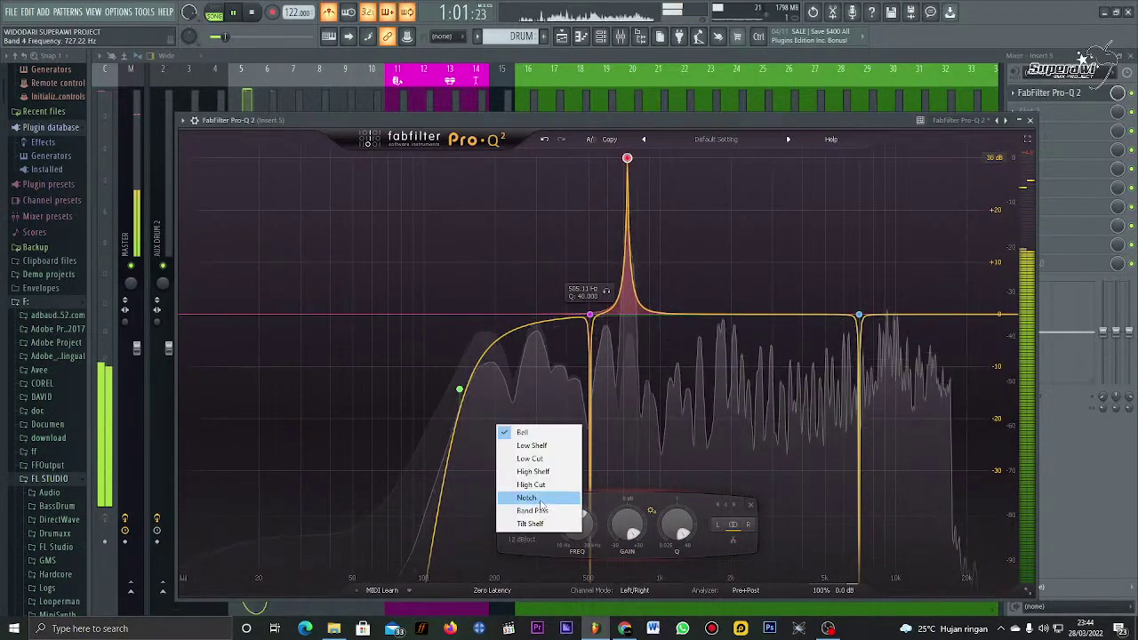
click(524, 500)
Step: Add band 5 as a narrow notch cut near 1.7 kHz
drag(725, 320, 715, 111)
scroll(726, 229, up, 5)
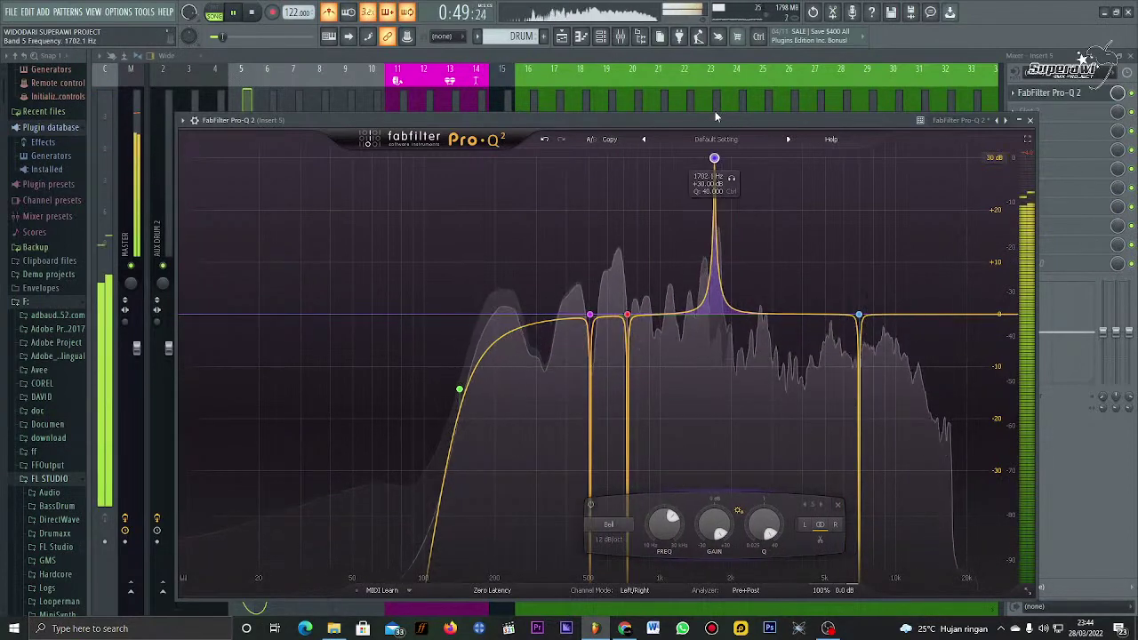
click(608, 524)
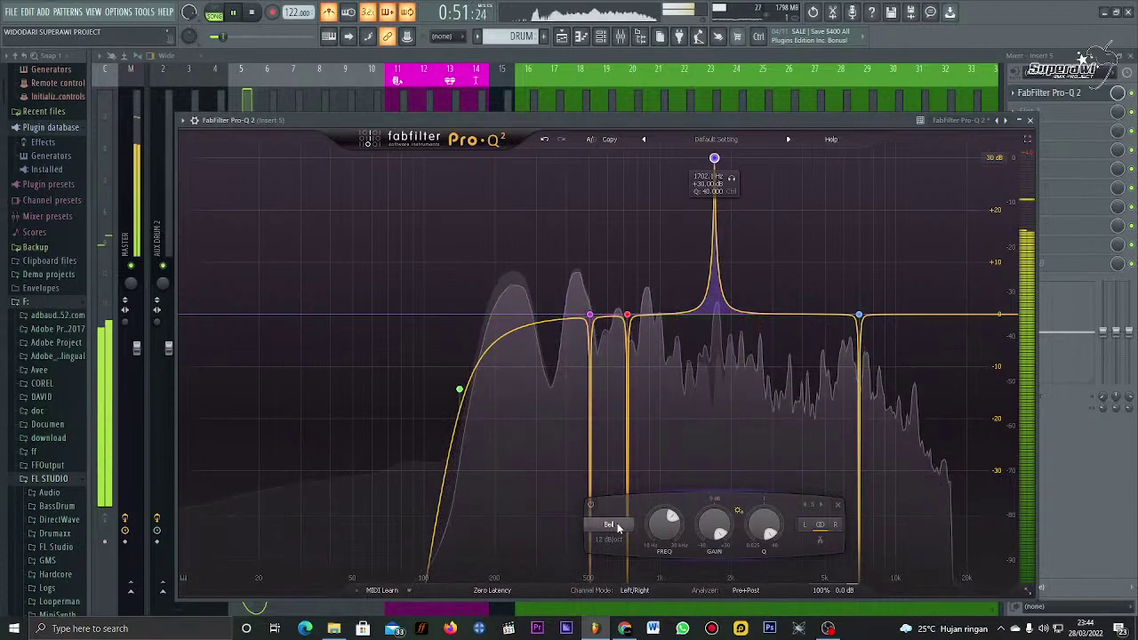
click(610, 524)
click(608, 527)
click(610, 498)
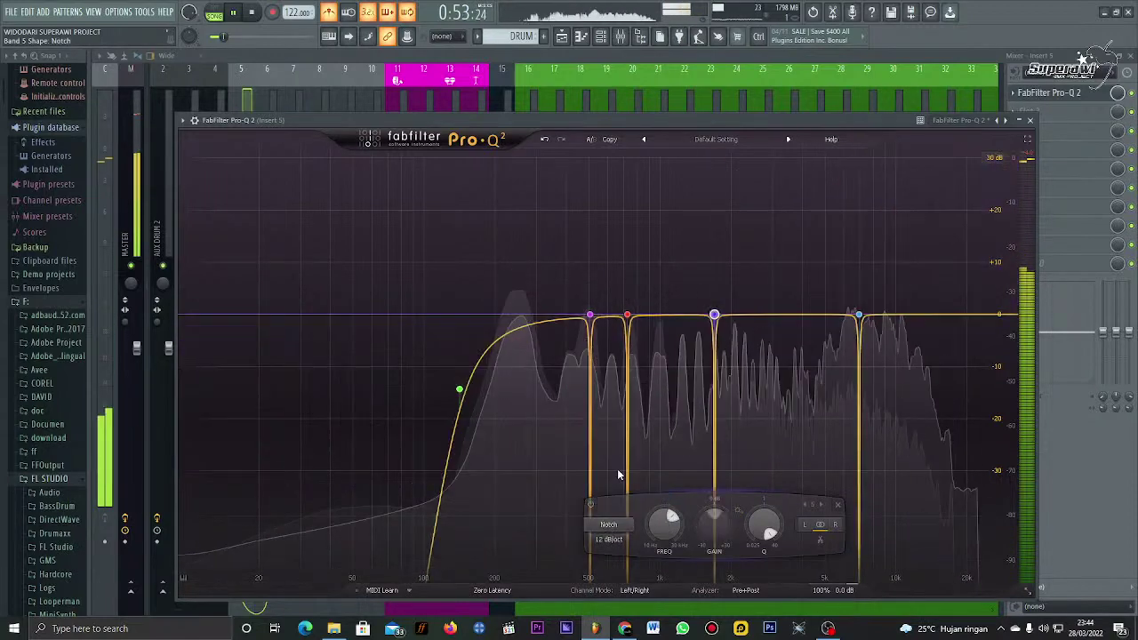
Step: Notch an upper-mid resonance with band 6 and add a flat seventh band near 15 kHz
drag(749, 314, 782, 113)
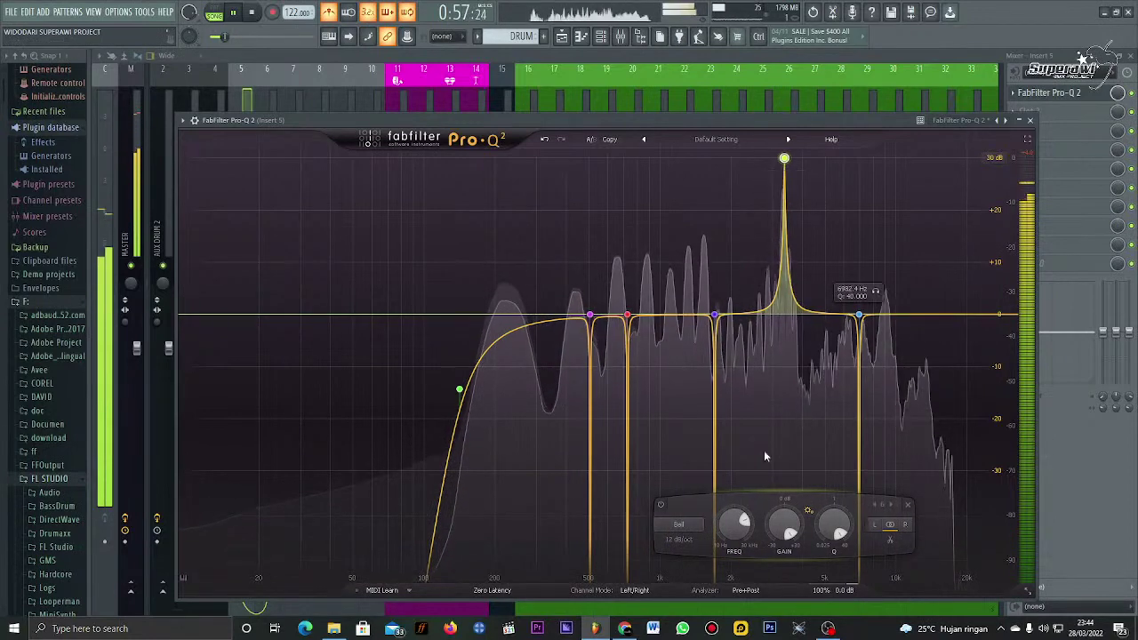
click(683, 525)
click(695, 514)
click(685, 524)
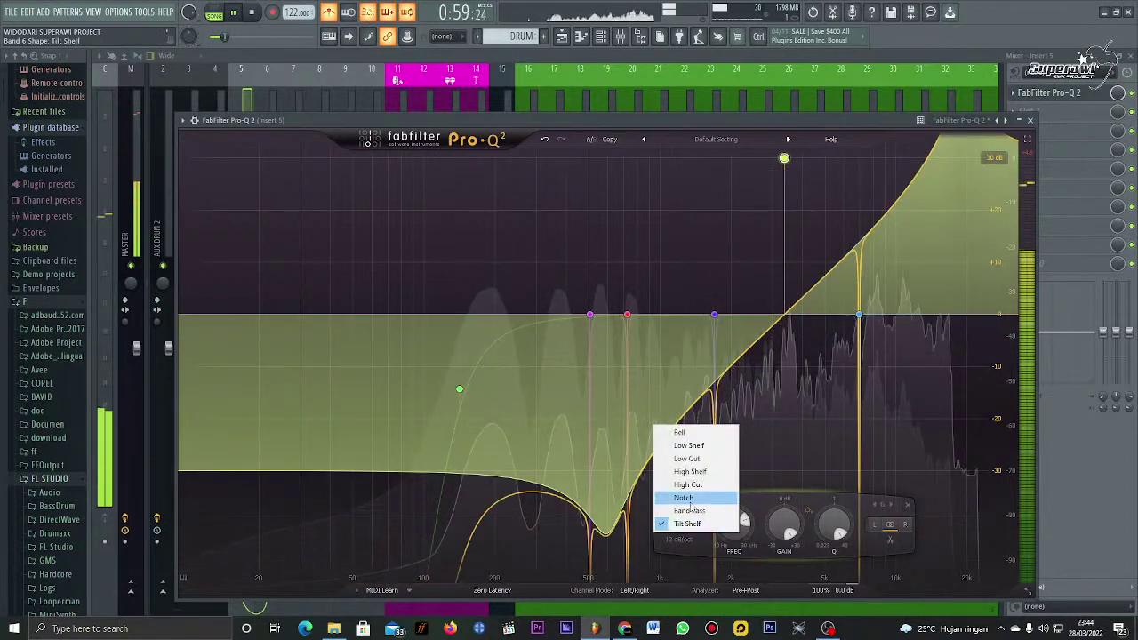
click(684, 501)
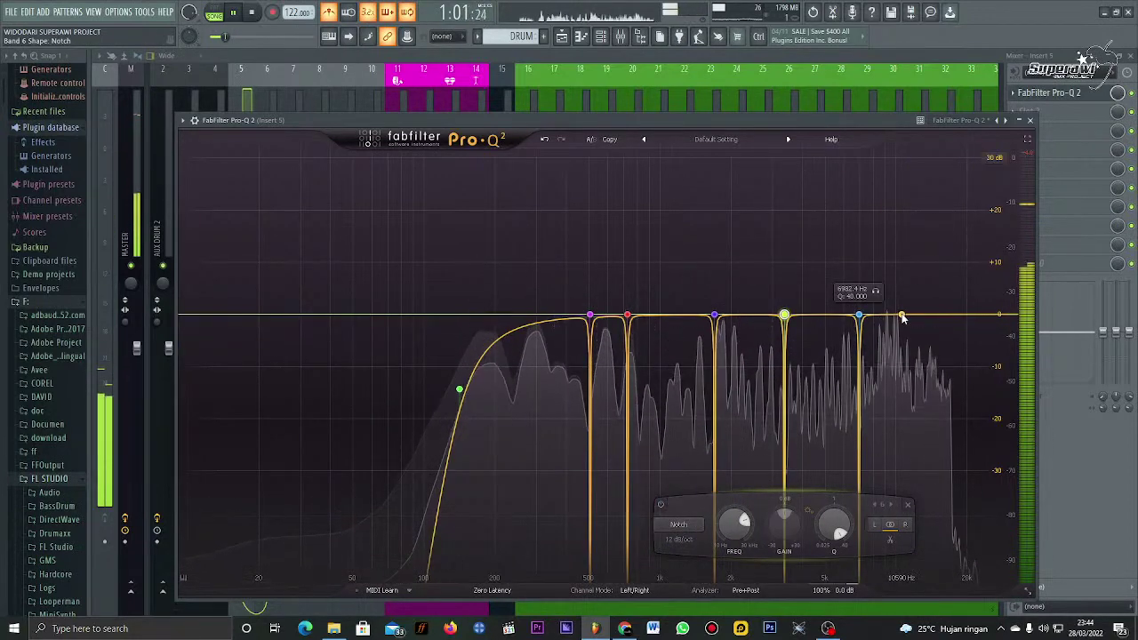
drag(900, 316, 940, 316)
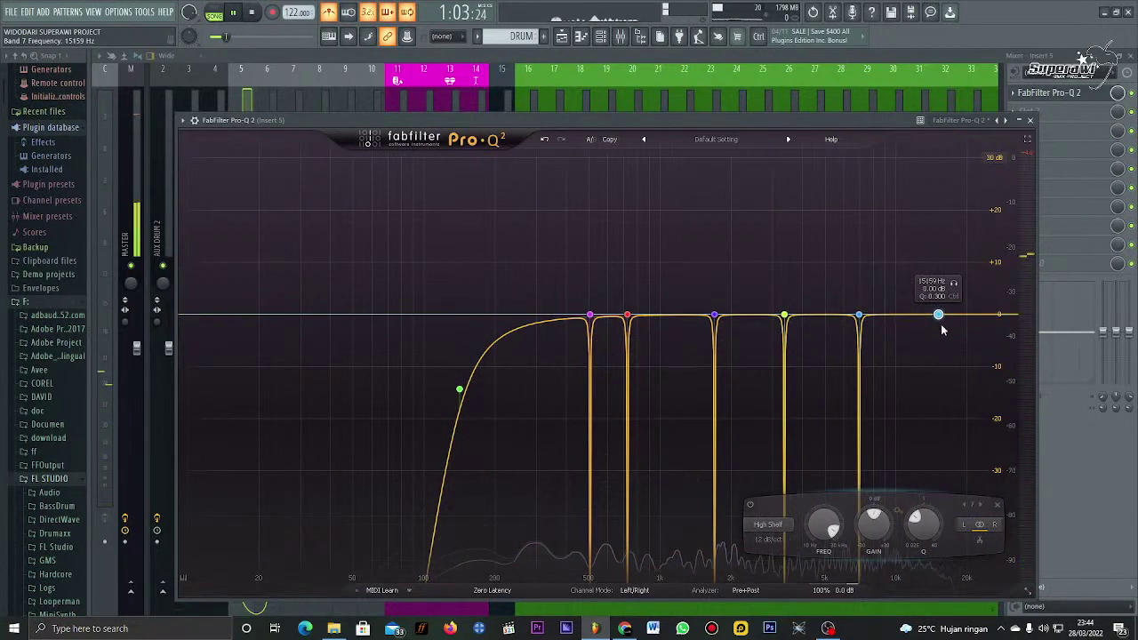
Step: Make band 7 a 96 dB/oct high cut and move it to about 18 kHz
key(space)
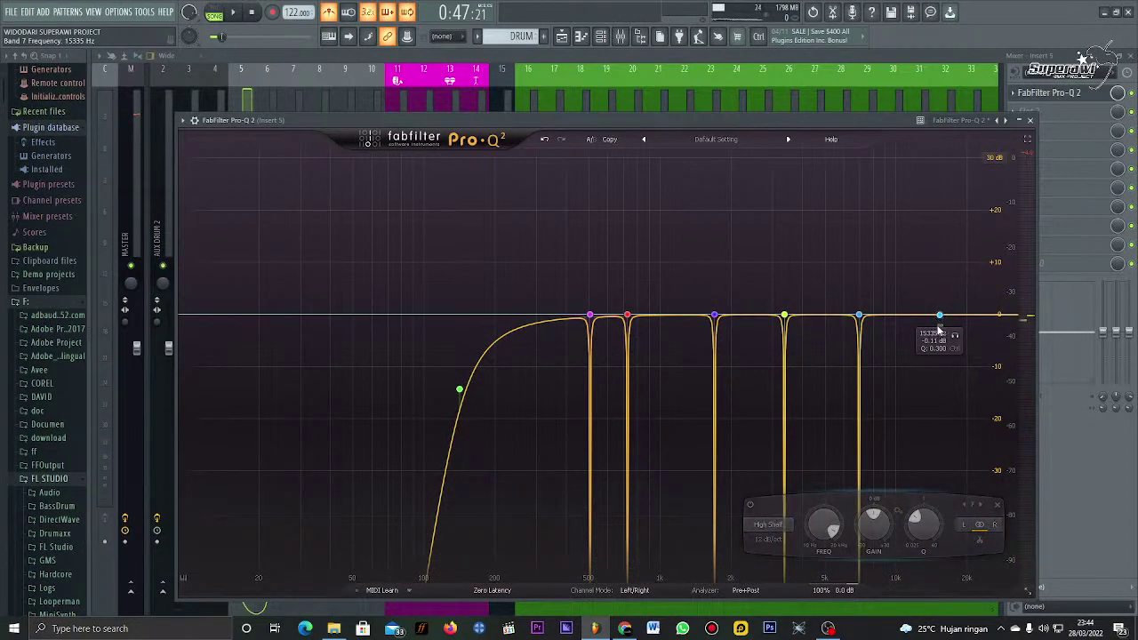
drag(941, 317, 979, 329)
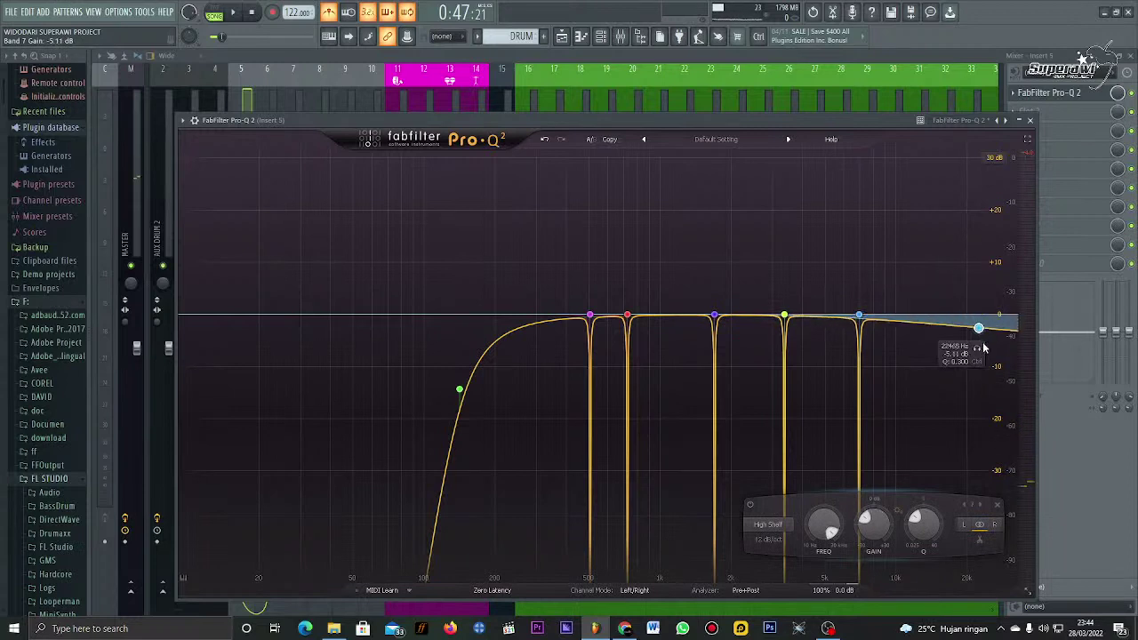
click(770, 540)
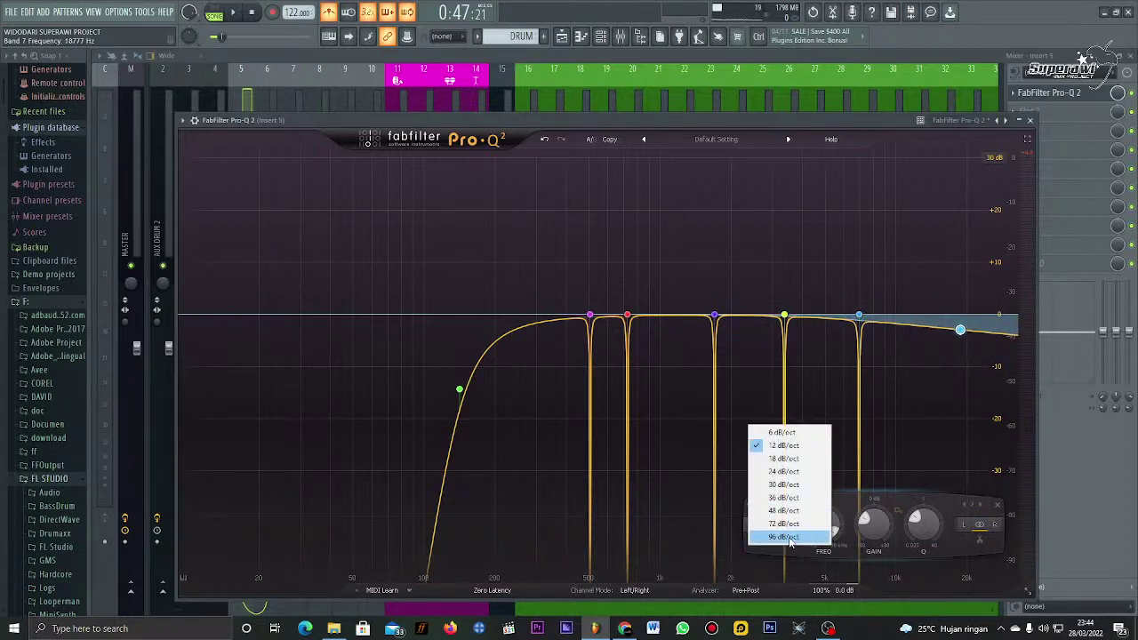
click(786, 537)
click(770, 526)
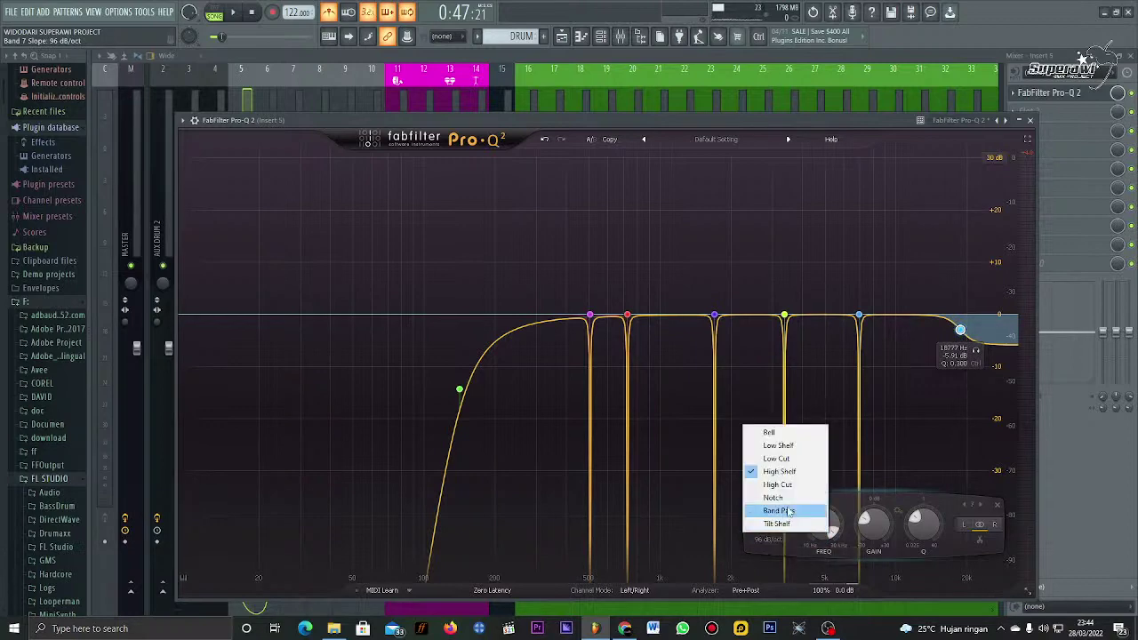
click(796, 487)
key(space)
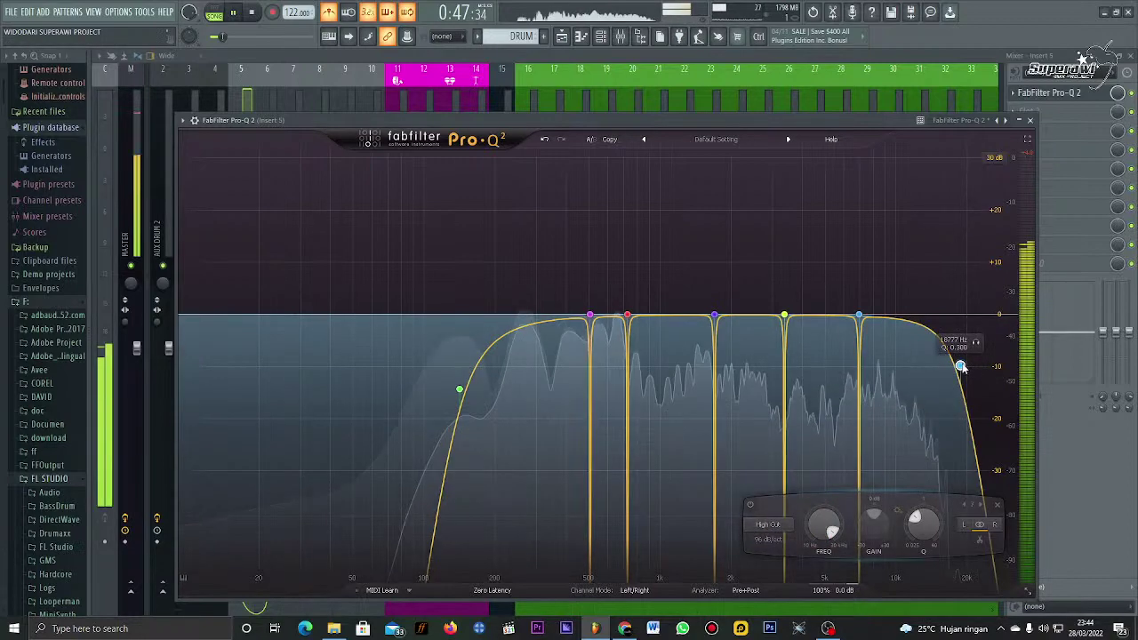
drag(961, 366, 958, 322)
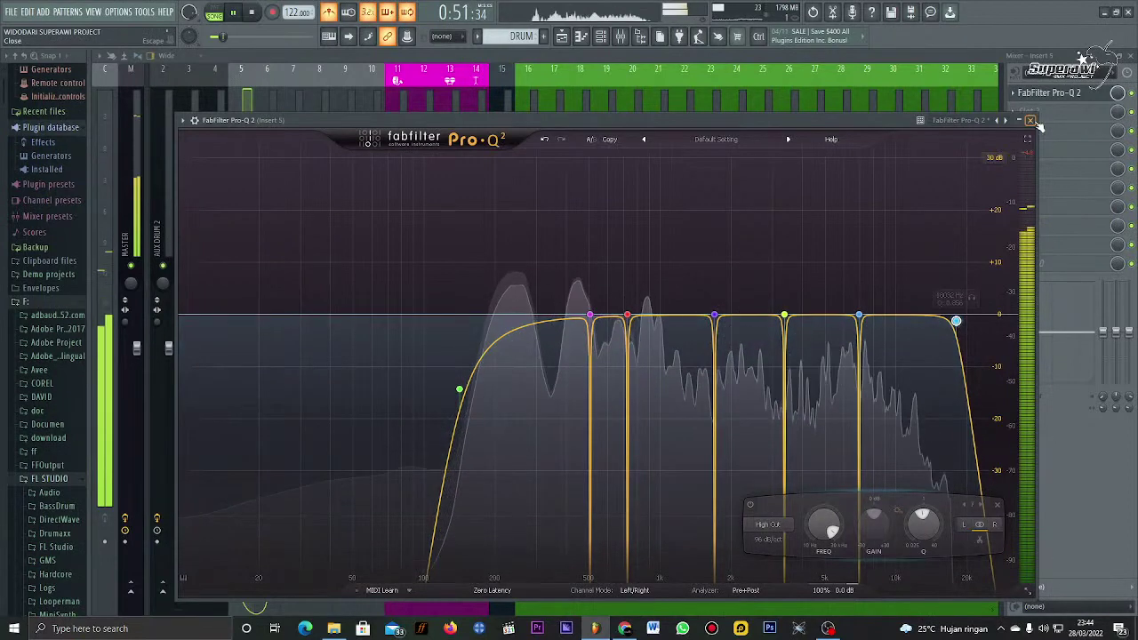
key(space)
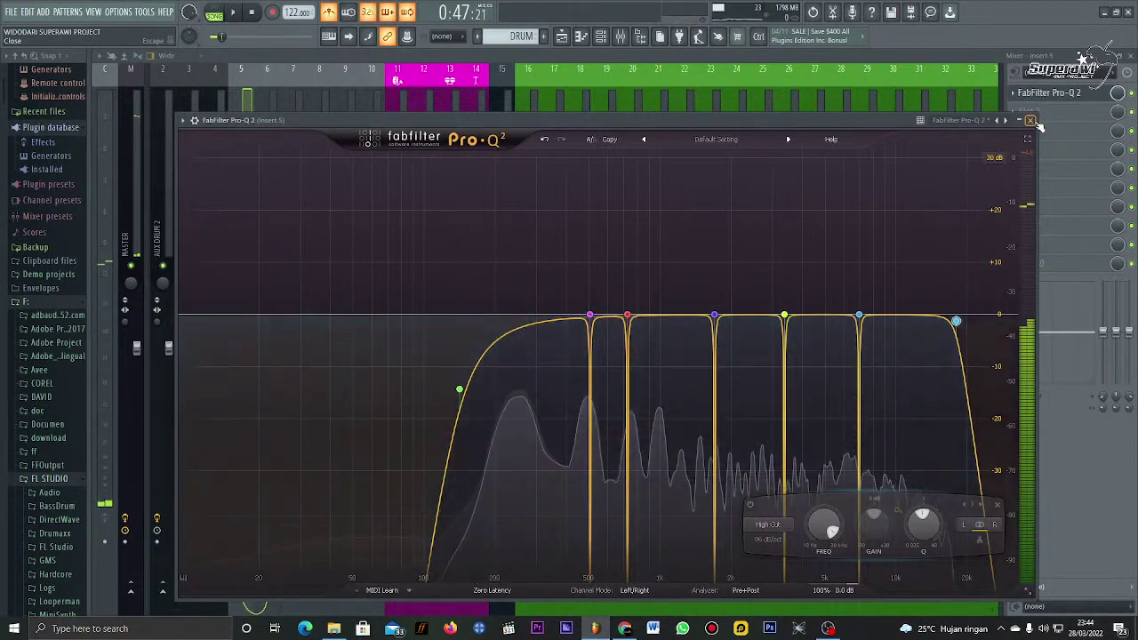
Step: Close Pro-Q 2 and load FabFilter Pro-G into Insert 5's second effect slot
click(1030, 120)
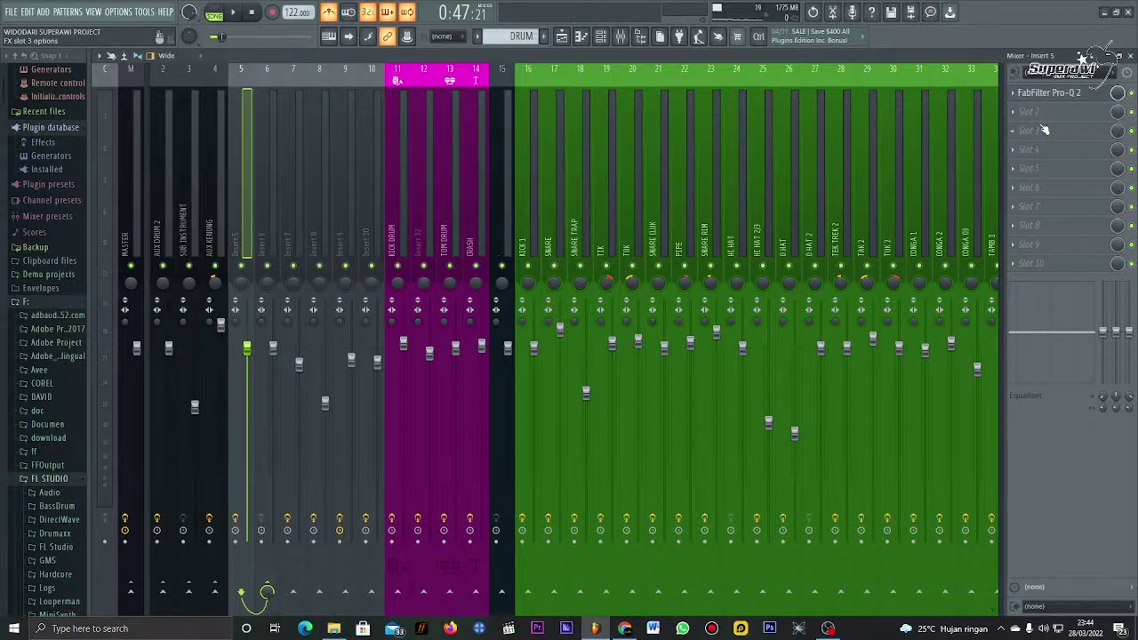
click(1039, 130)
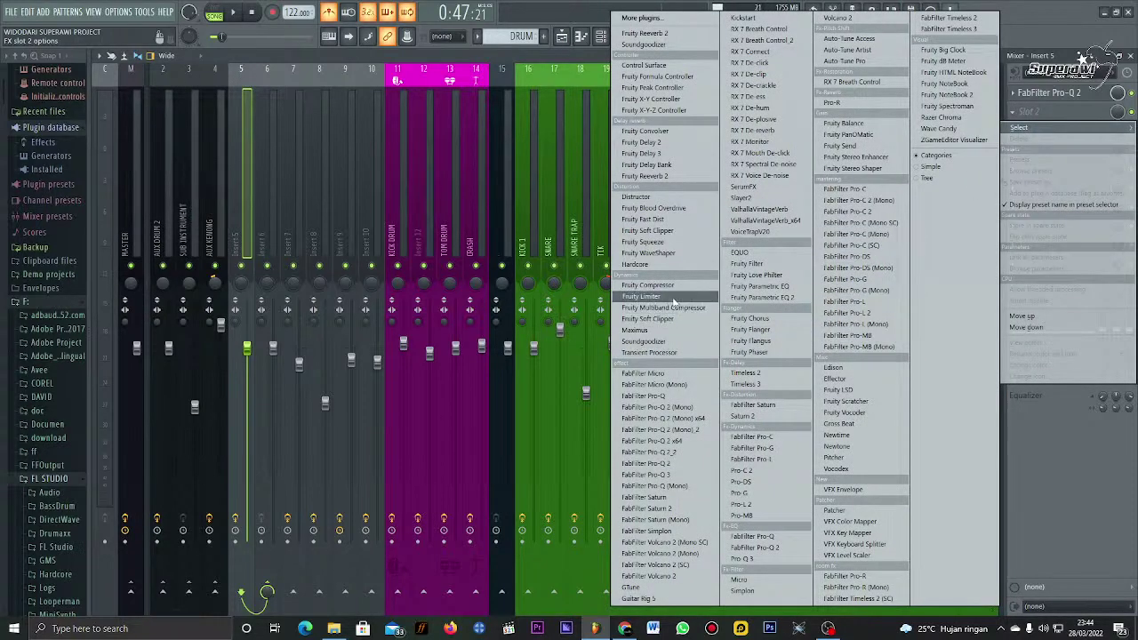
click(765, 495)
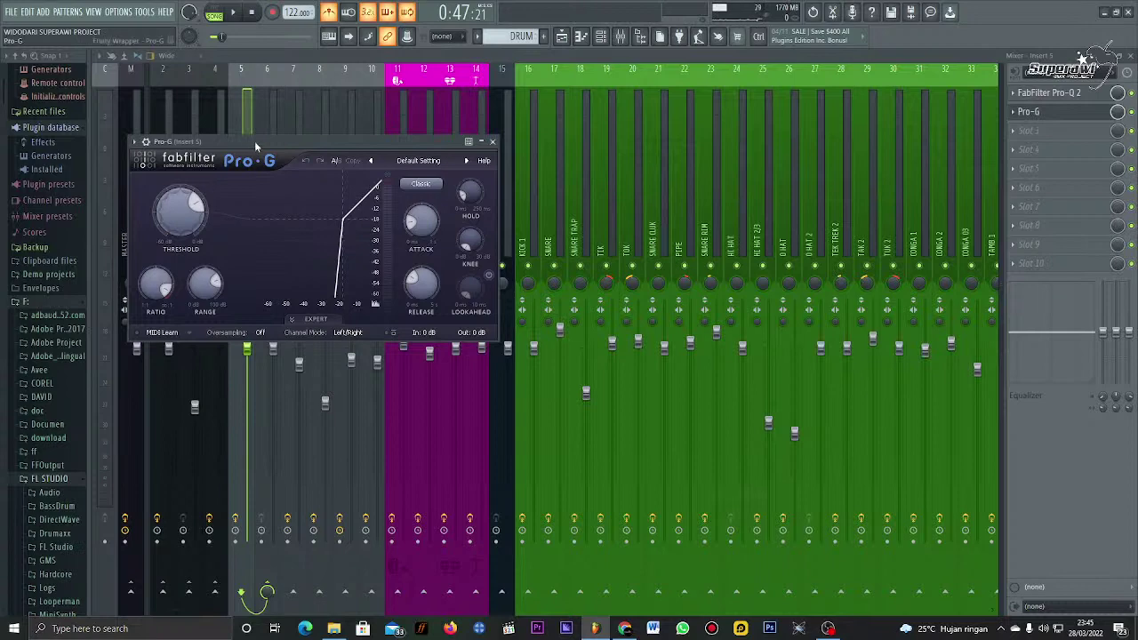
Step: Lower the Pro-G gate threshold to about -37.79 dB while auditioning playback
drag(254, 140, 543, 150)
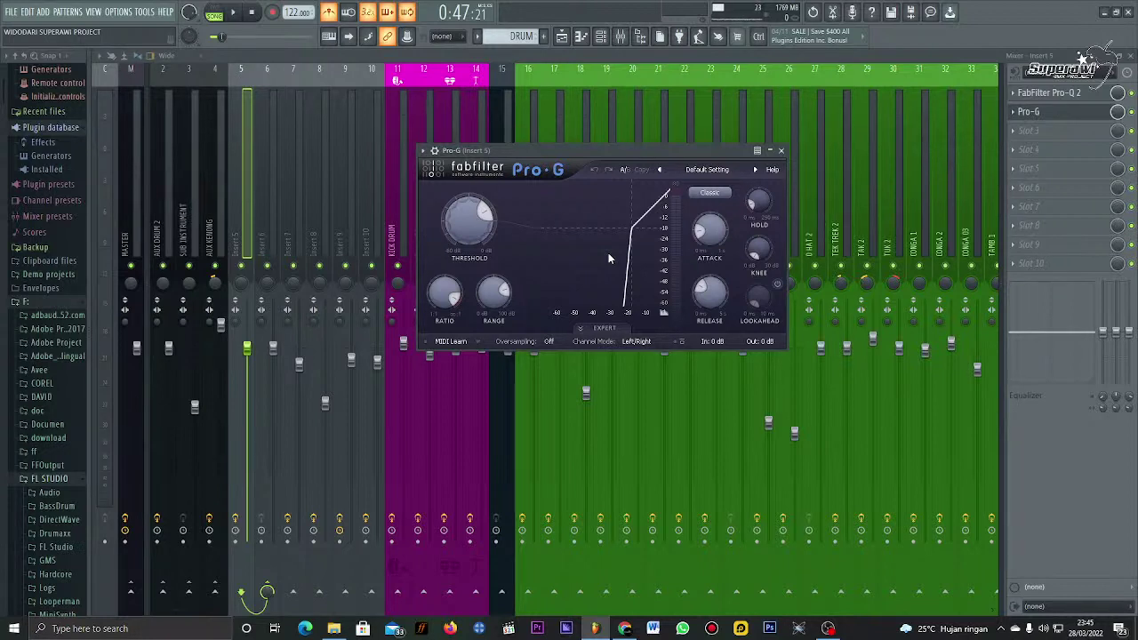
key(space)
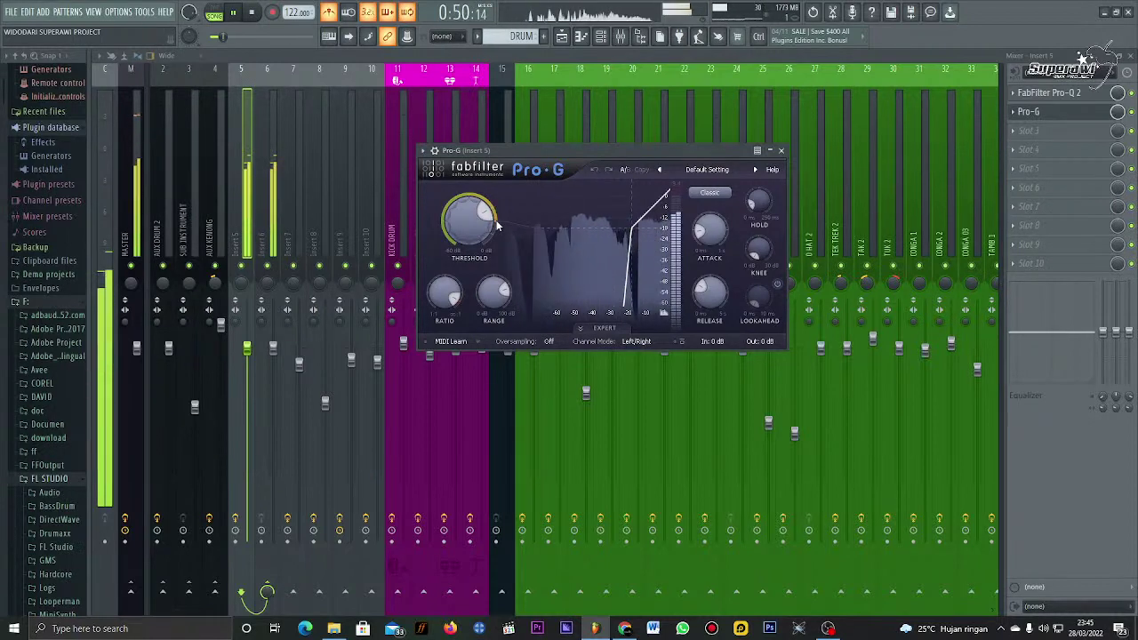
key(space)
drag(498, 226, 472, 242)
key(space)
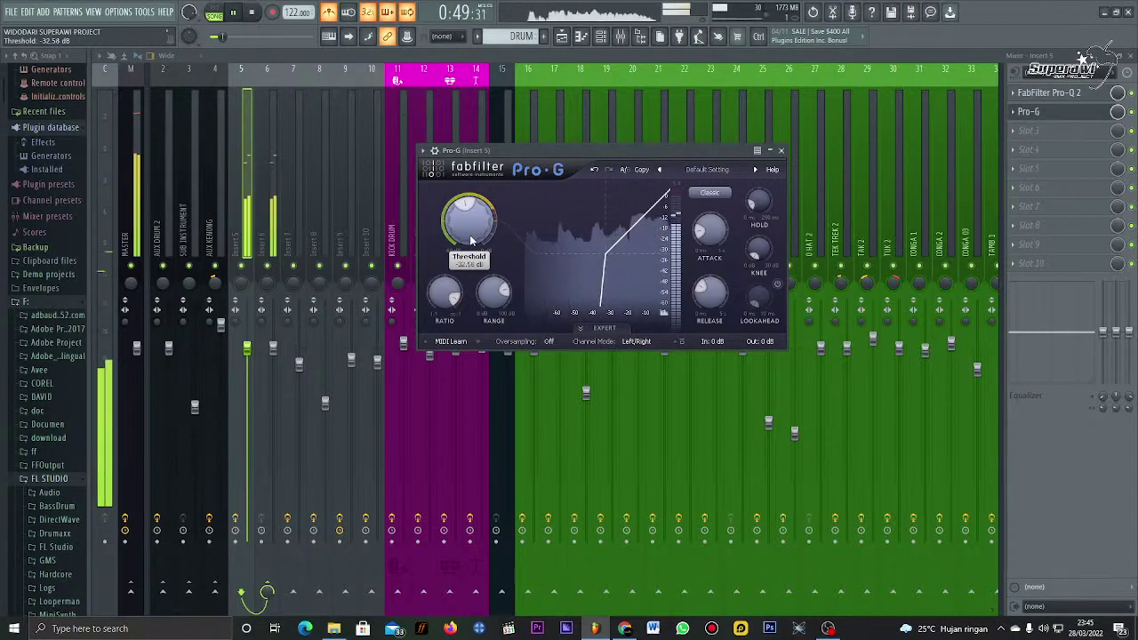
key(space)
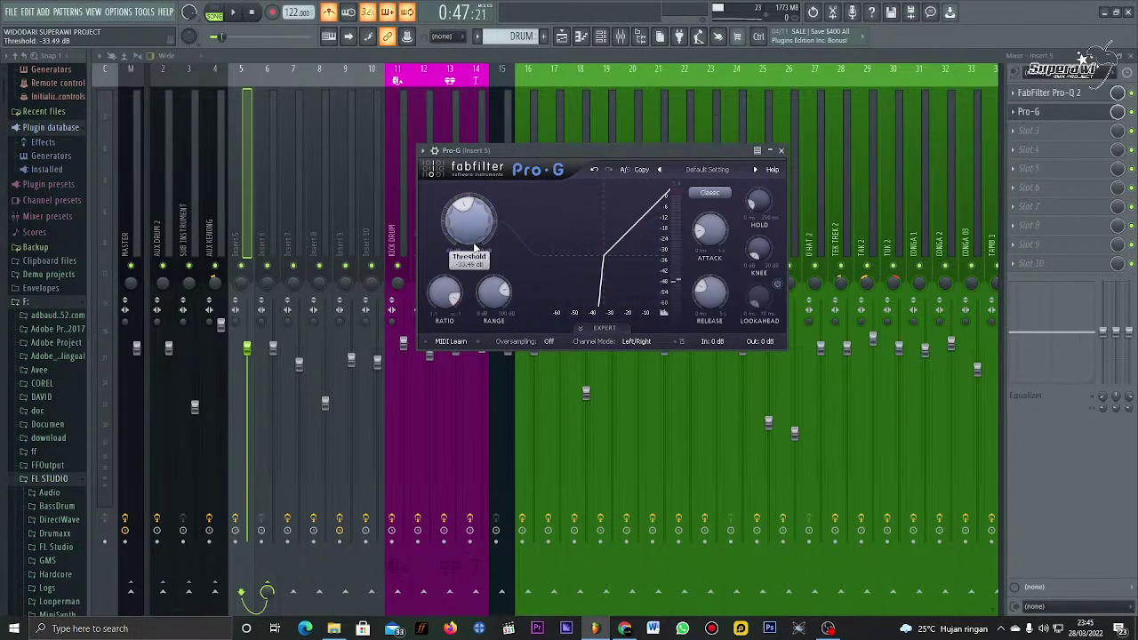
key(space)
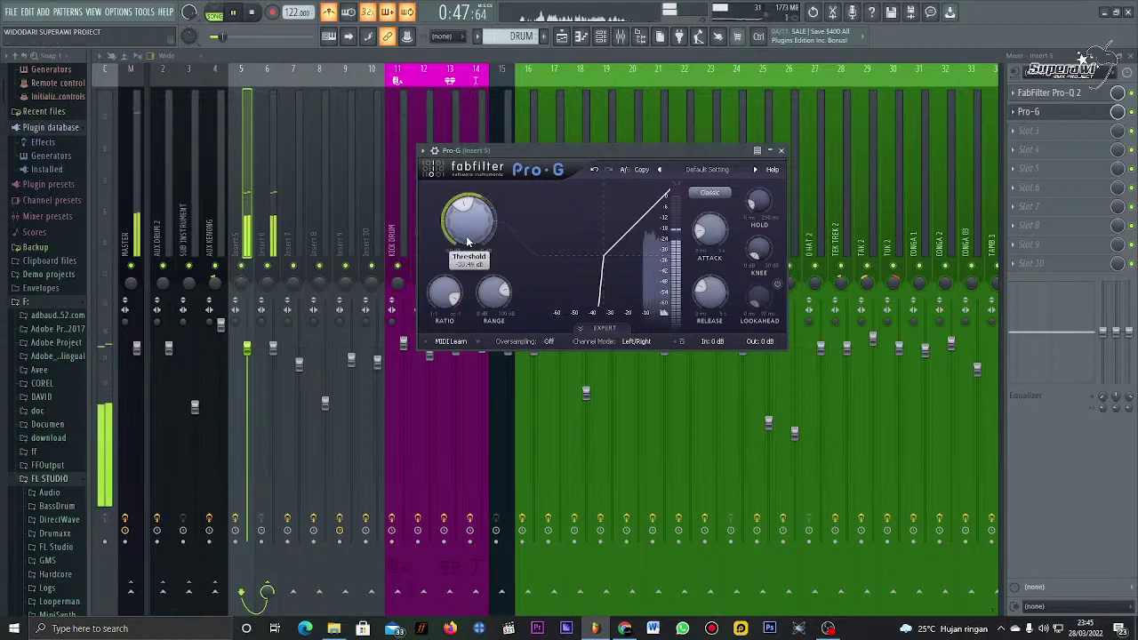
drag(469, 252, 469, 257)
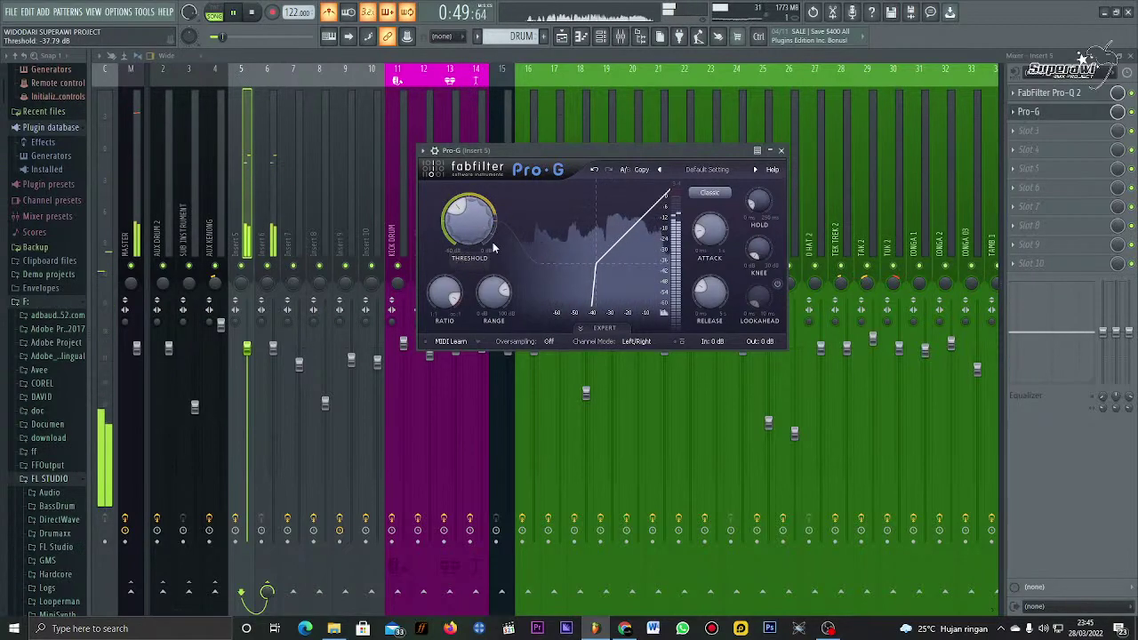
key(space)
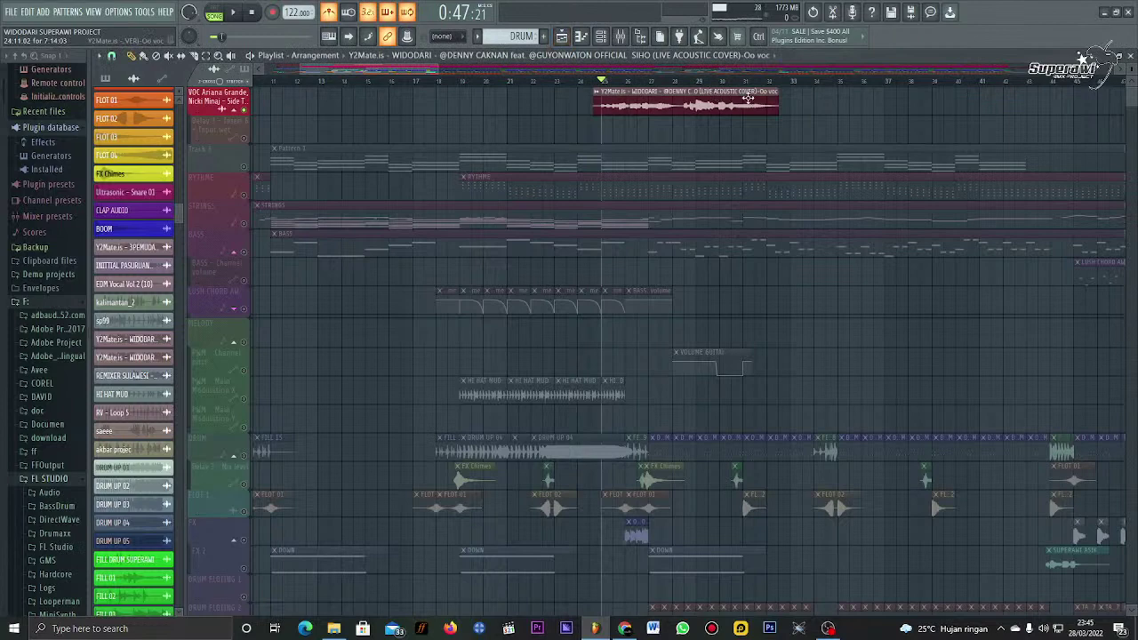
Step: Extend the WIDODARI vocal clip further right and start playback
click(749, 96)
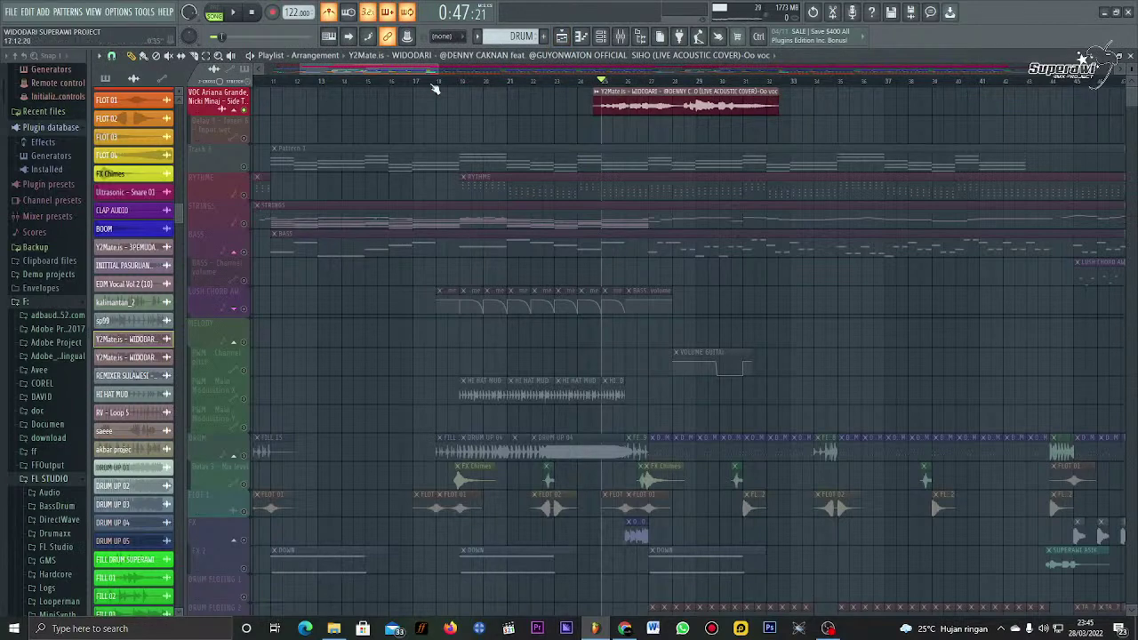
drag(779, 105, 922, 74)
scroll(800, 71, right, 2)
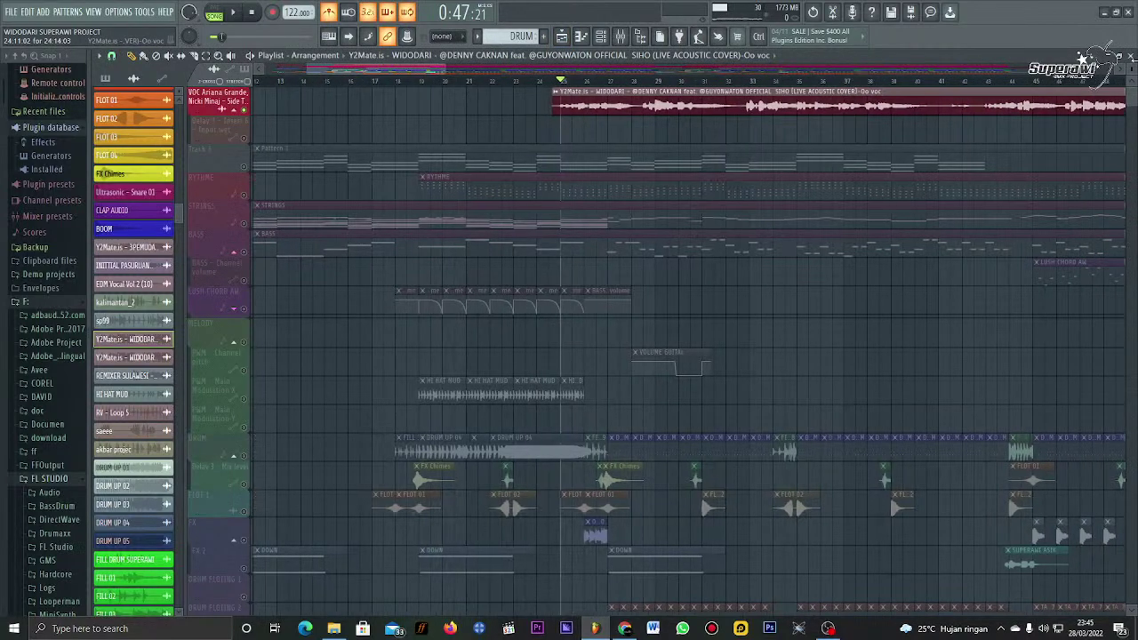
key(space)
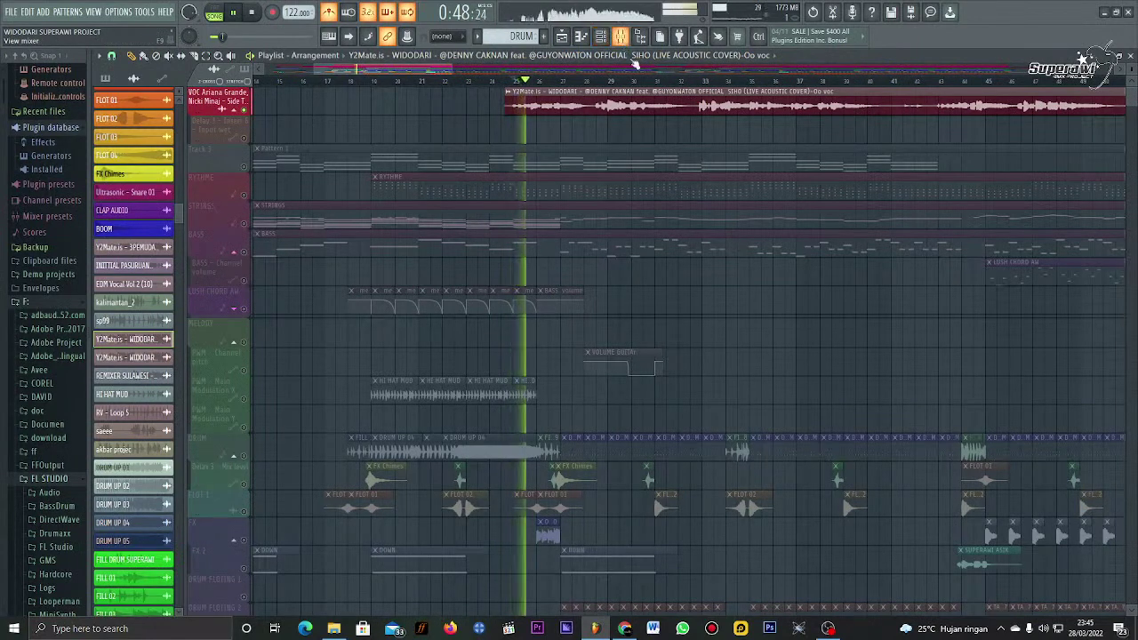
Step: Raise the Pro-G threshold to -35.42 dB, then return to the Playlist with F5
click(616, 40)
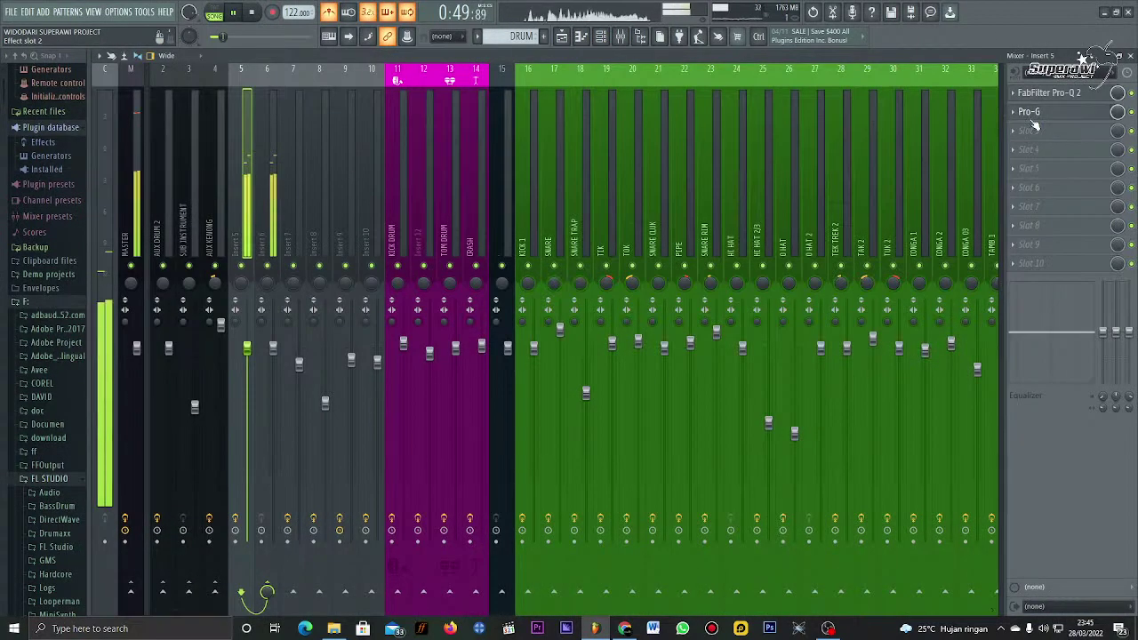
click(1032, 124)
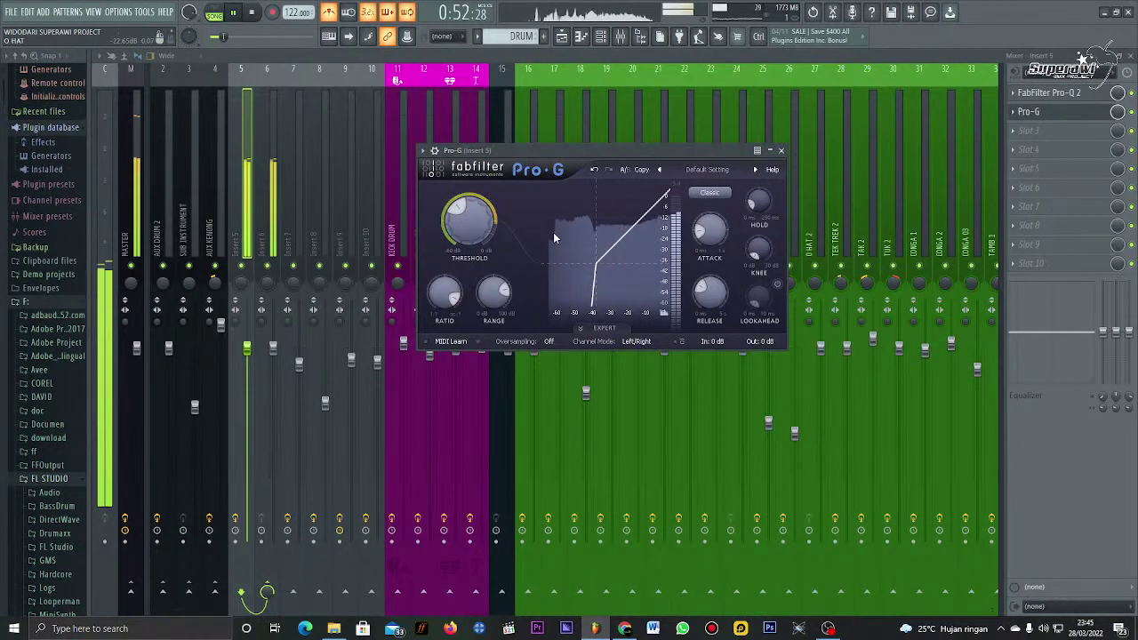
mouse_move(488, 238)
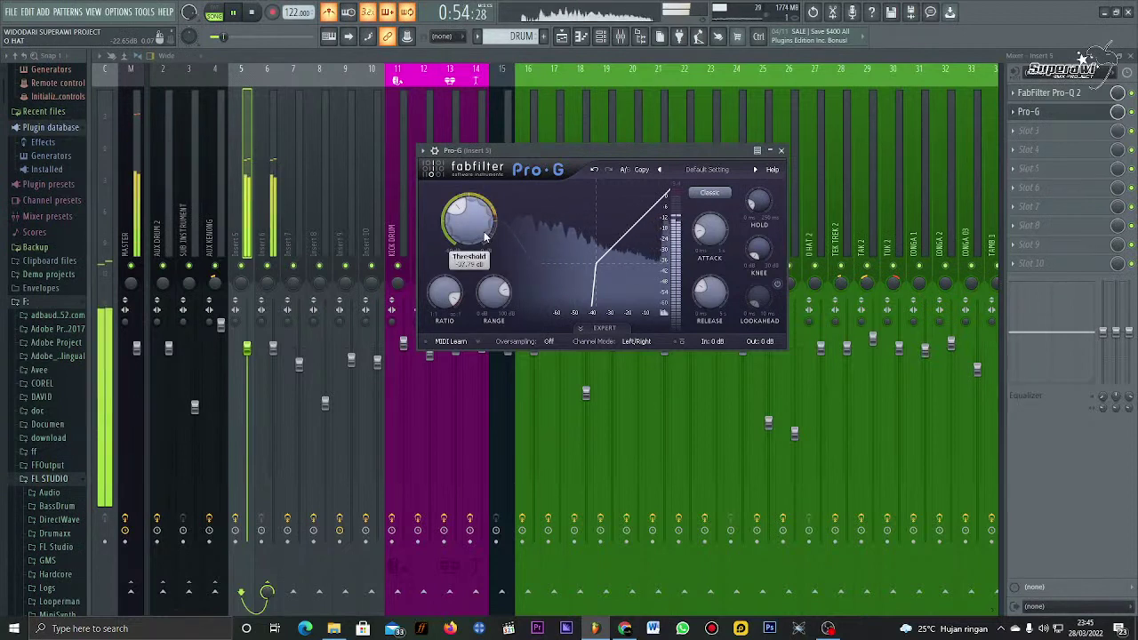
drag(488, 238, 487, 226)
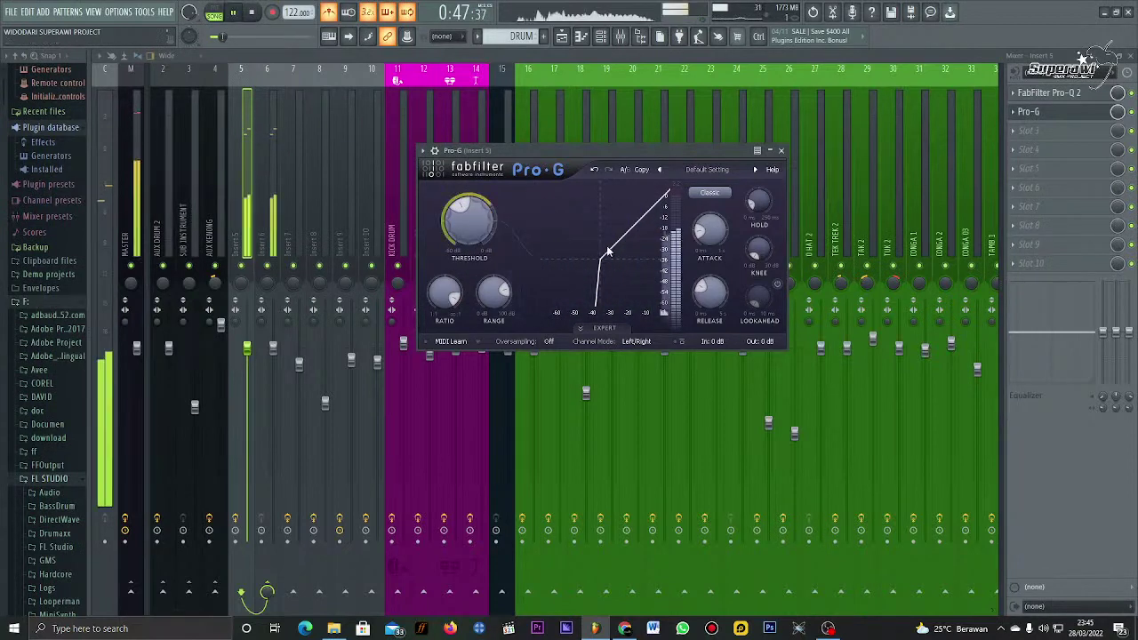
key(F5)
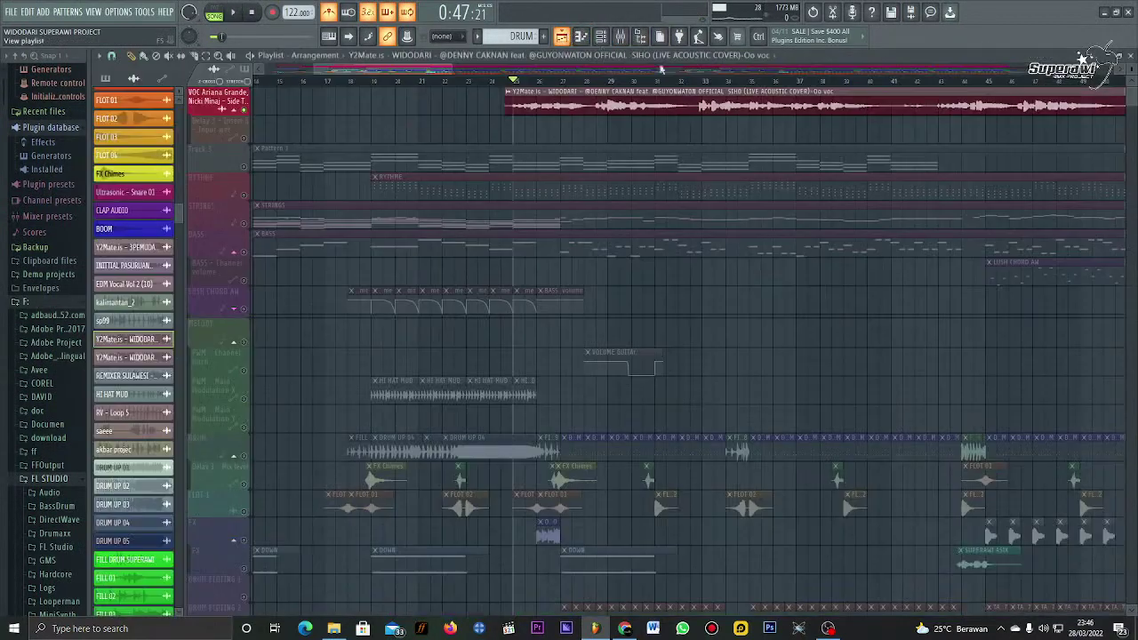
Step: Move the song position to about 0:59, reopen Insert 5's Pro-G gate and audition it
click(658, 82)
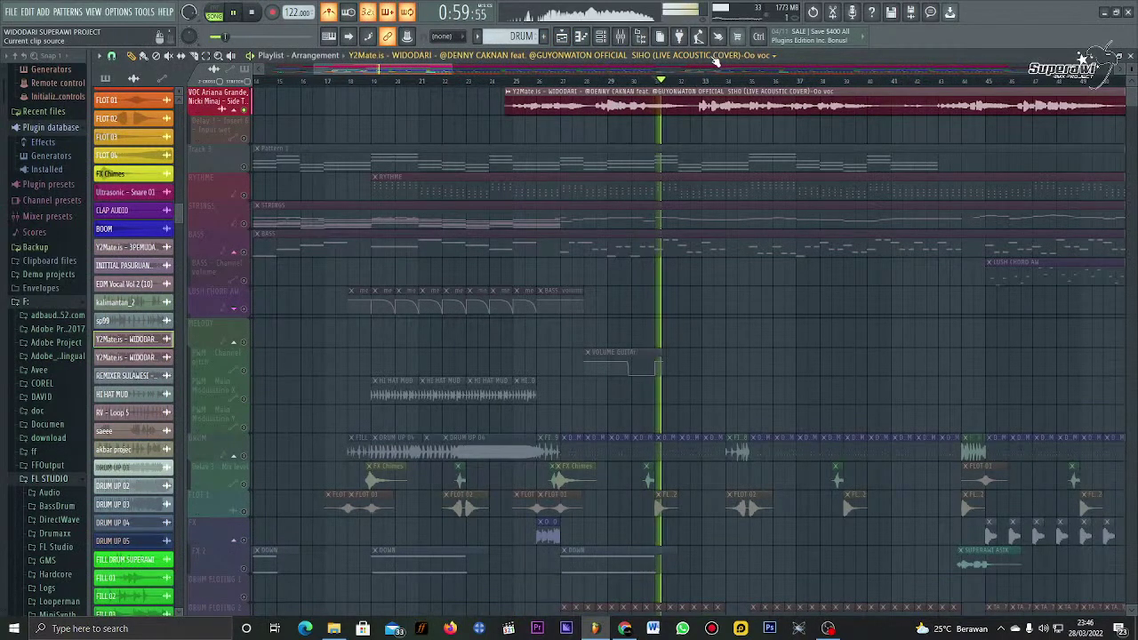
key(space)
click(635, 36)
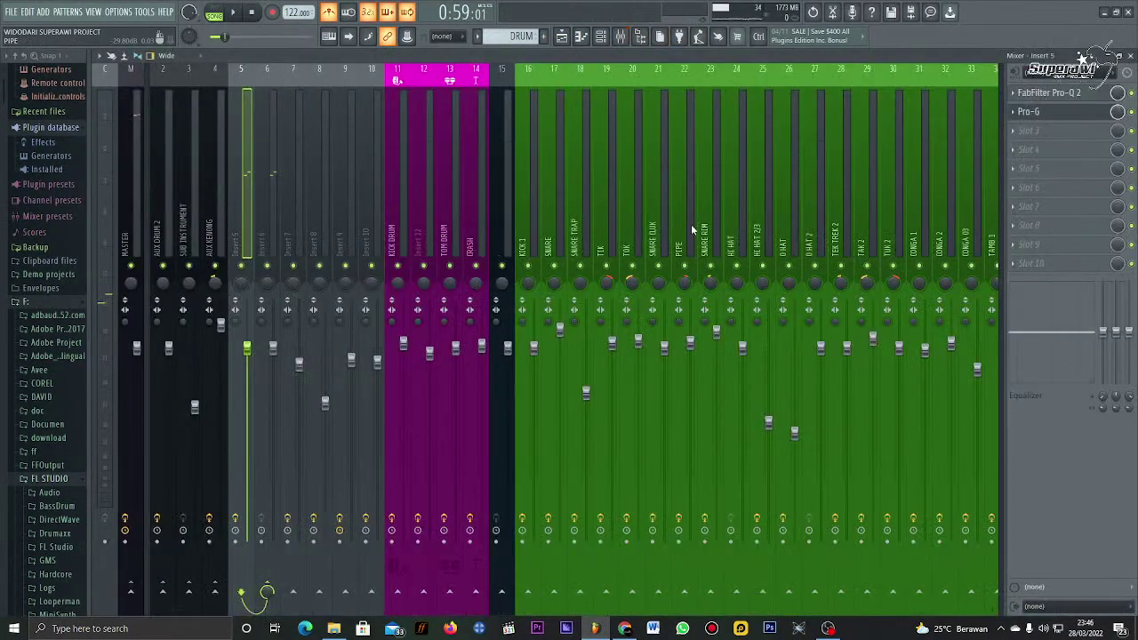
click(1031, 112)
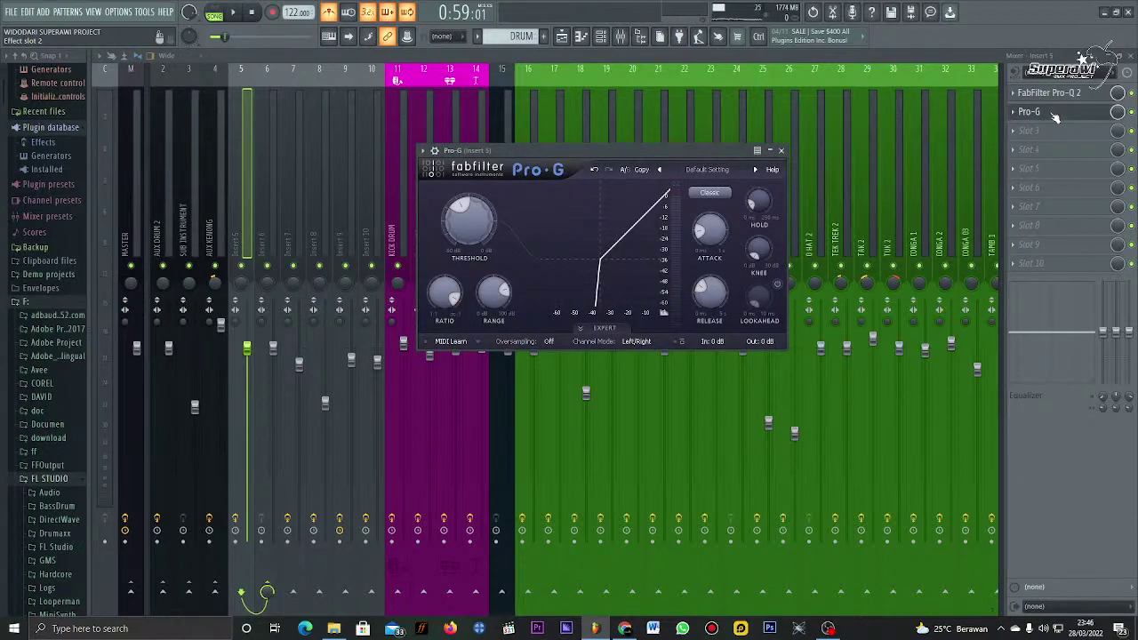
key(space)
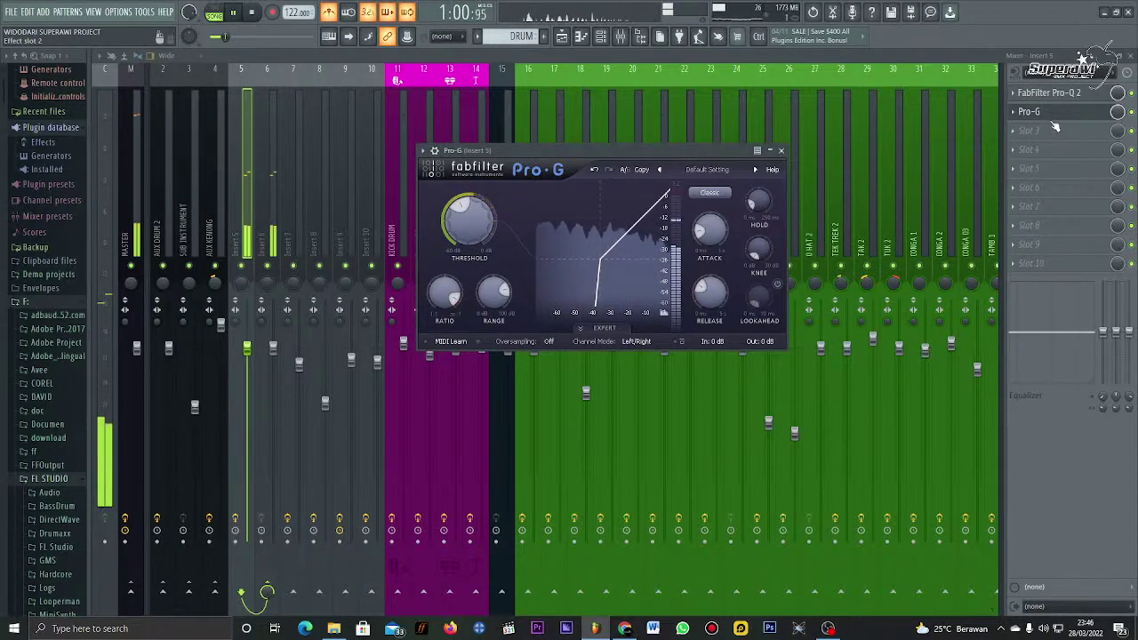
key(space)
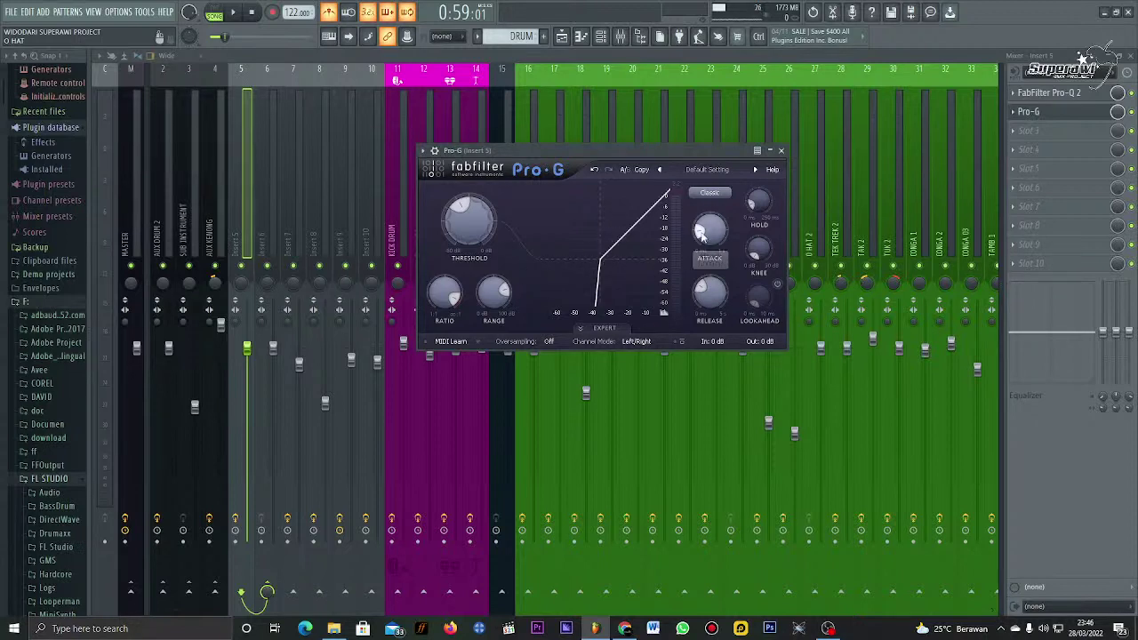
Step: Bring the Pro-G Release and Attack knobs down to 0.000 ms, keeping threshold at -35.42 dB
scroll(712, 302, down, 1)
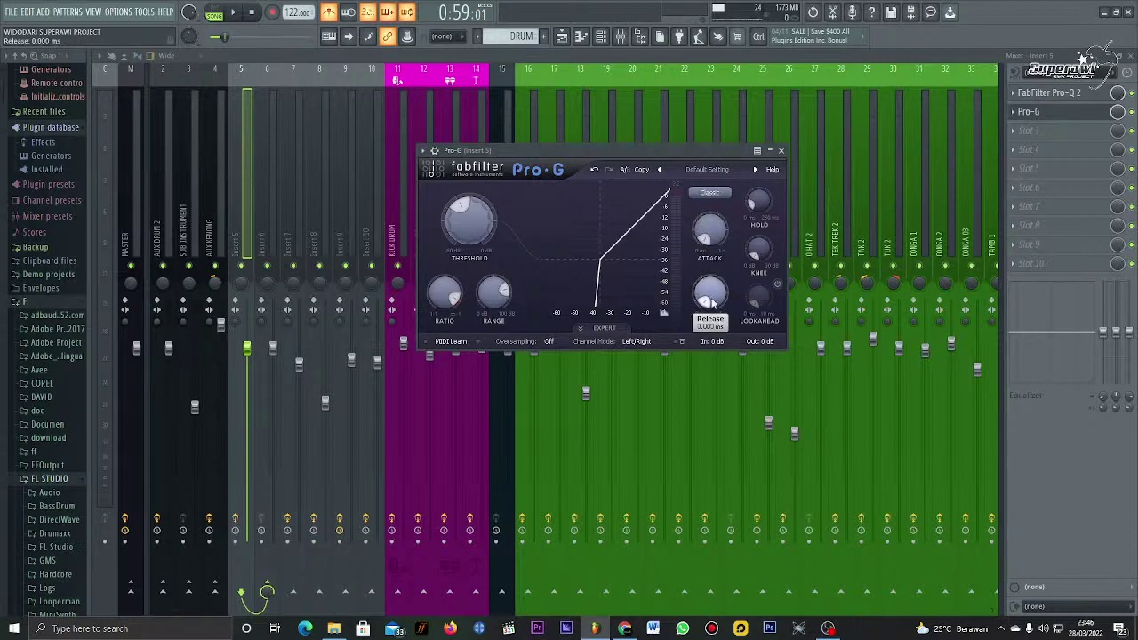
scroll(704, 300, up, 2)
scroll(705, 300, down, 2)
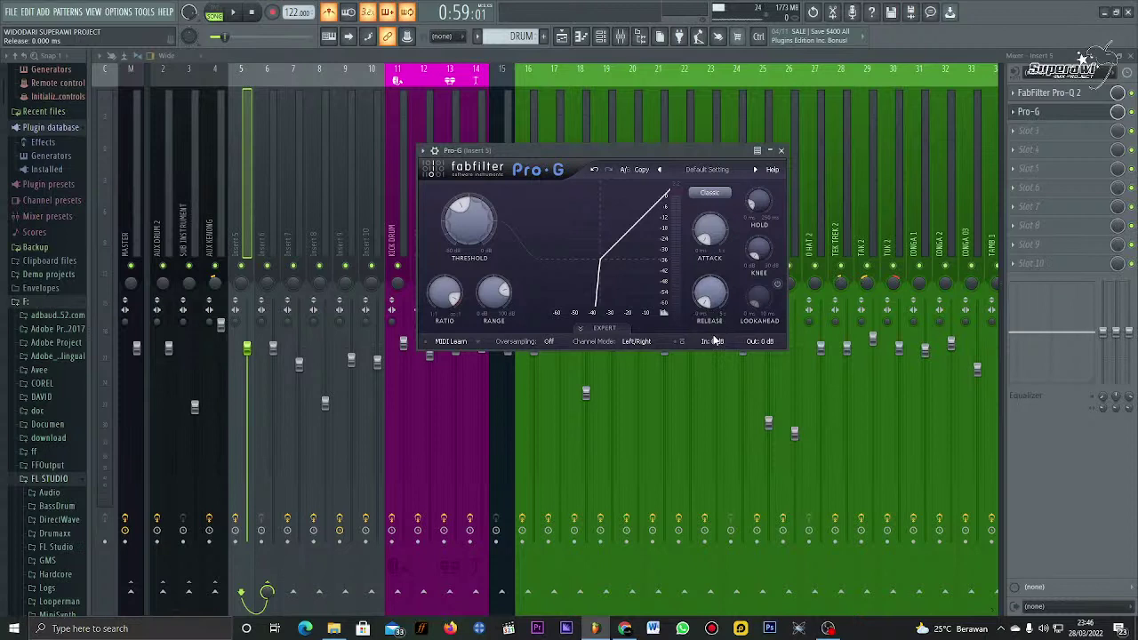
scroll(704, 222, up, 1)
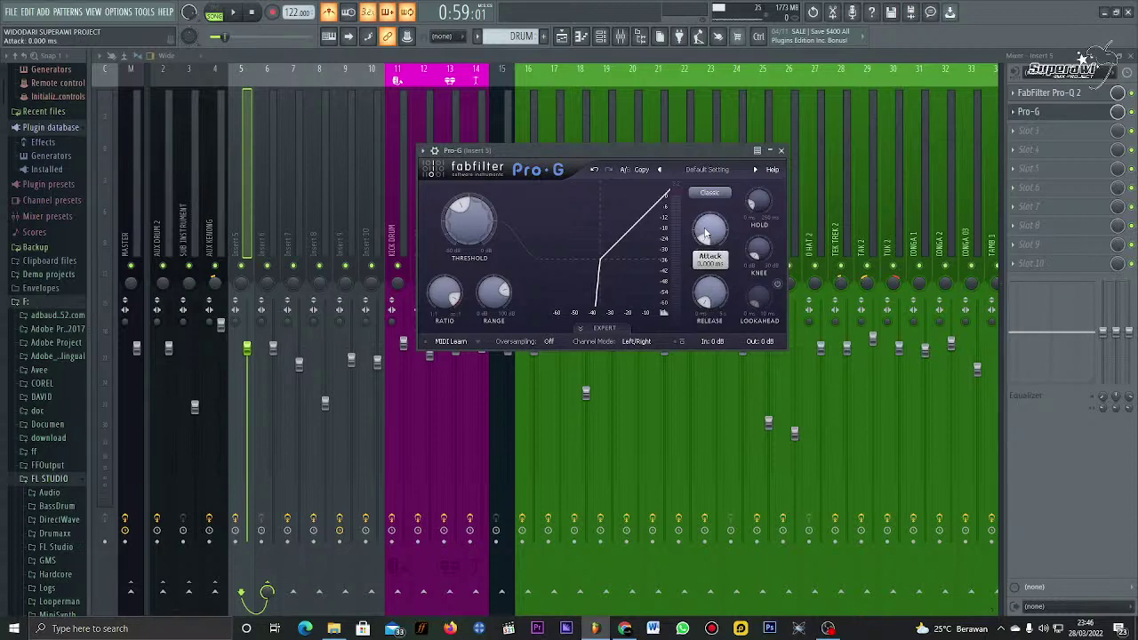
scroll(705, 233, down, 1)
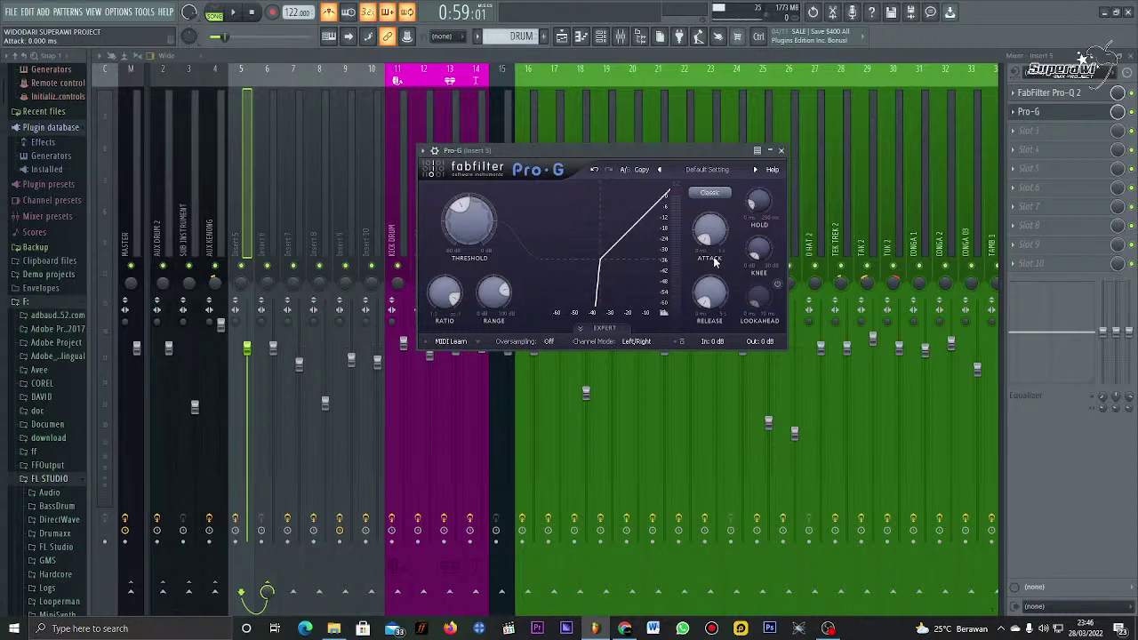
mouse_move(485, 220)
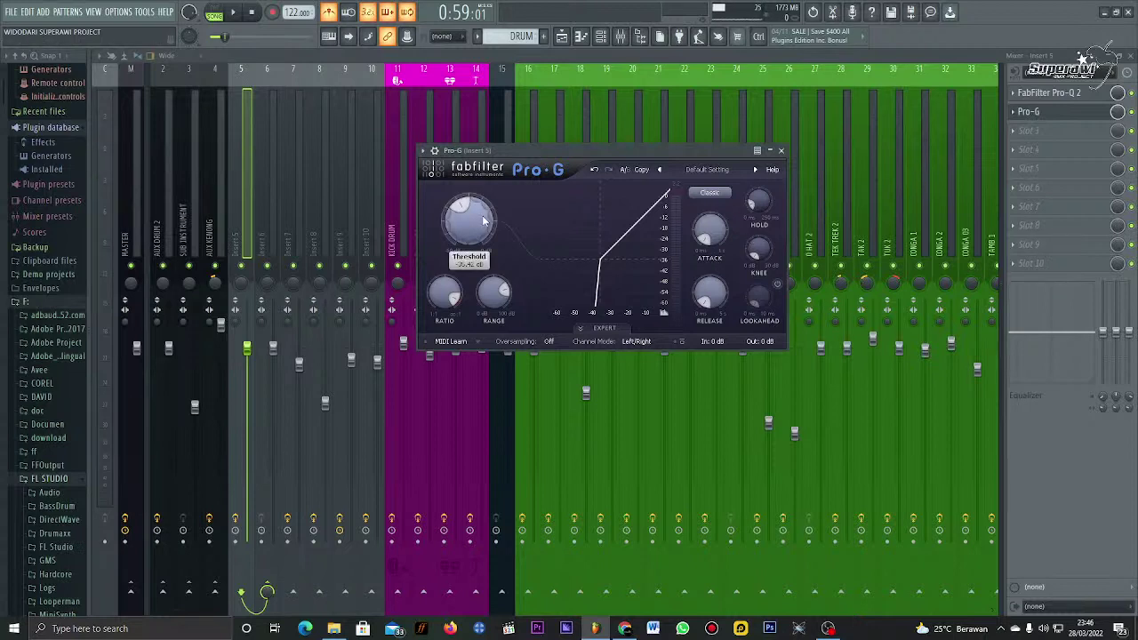
mouse_move(717, 241)
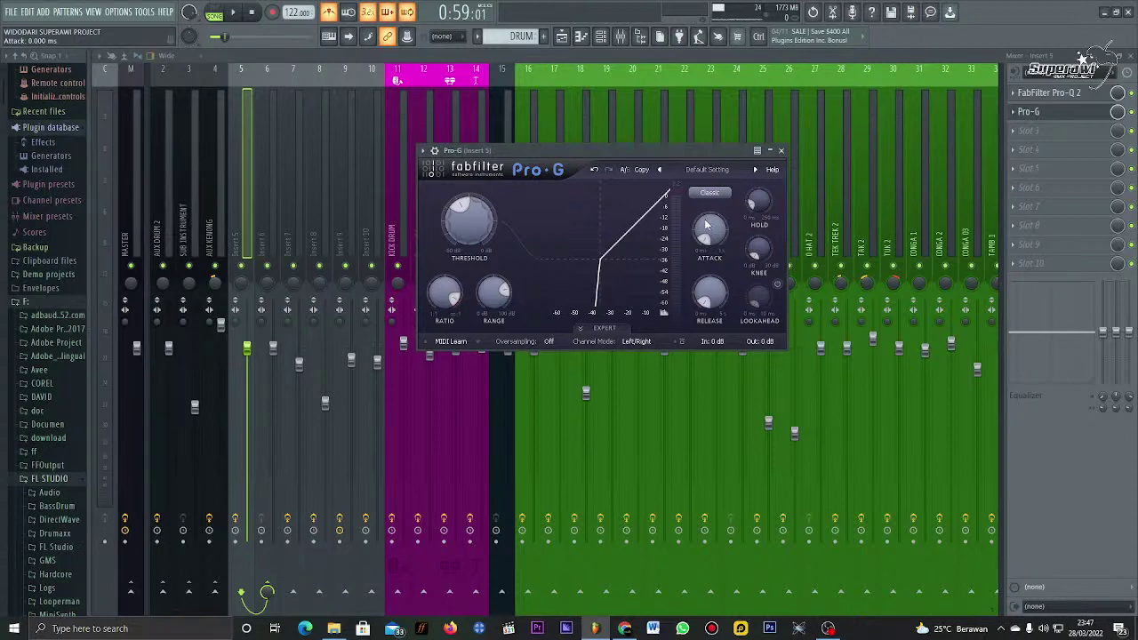
Step: Try higher Pro-G attack times during playback, then settle the attack around 2.4 ms
drag(707, 225, 710, 191)
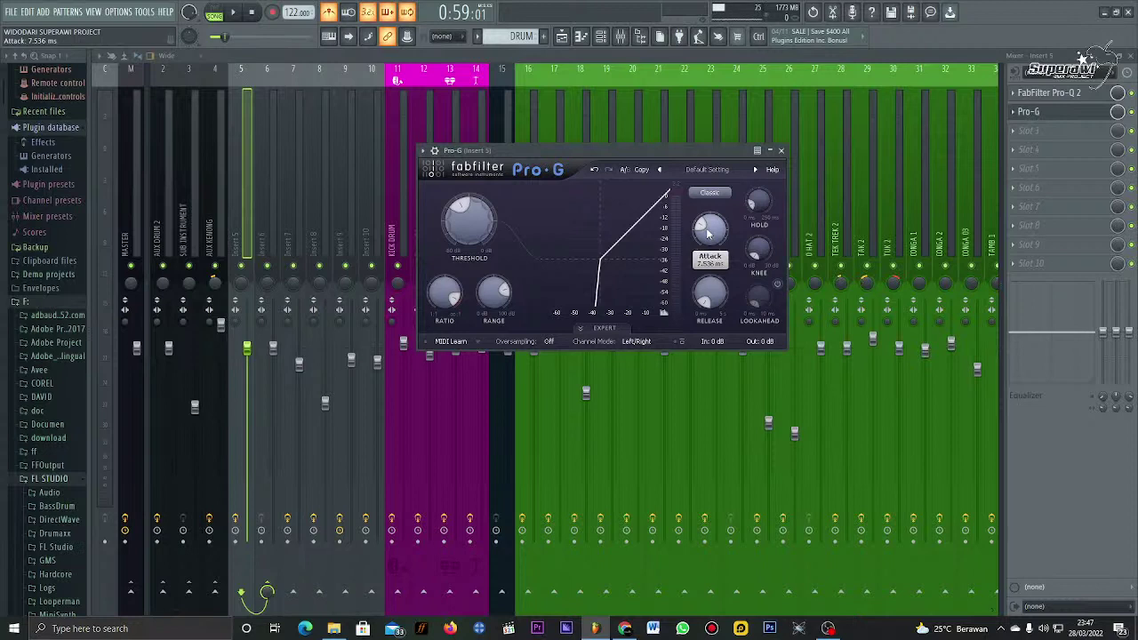
drag(709, 233, 710, 146)
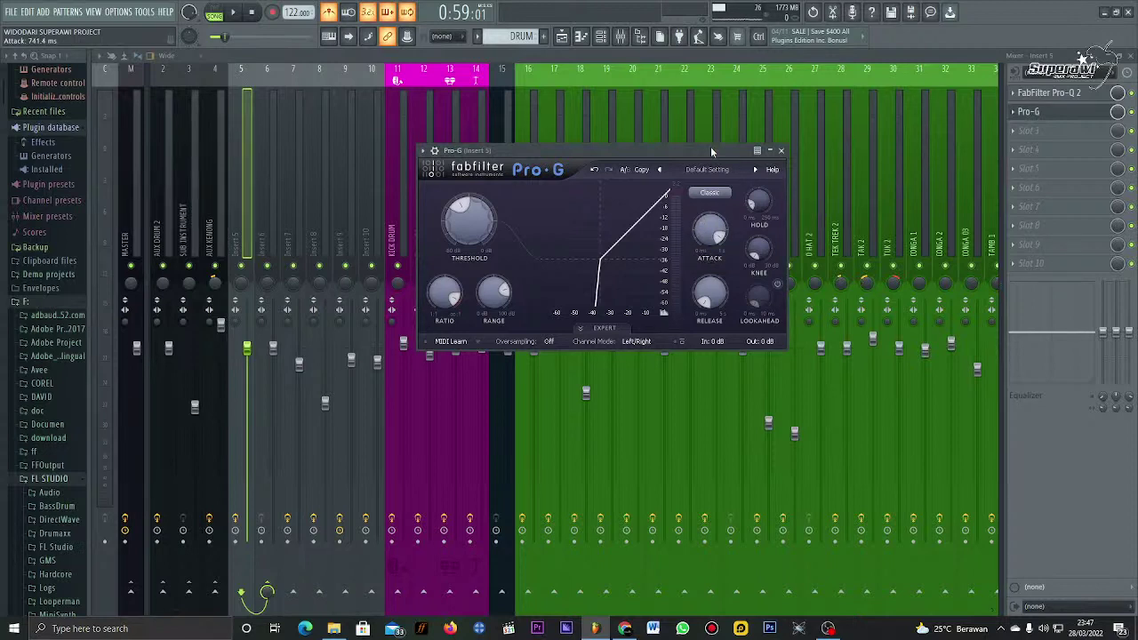
key(space)
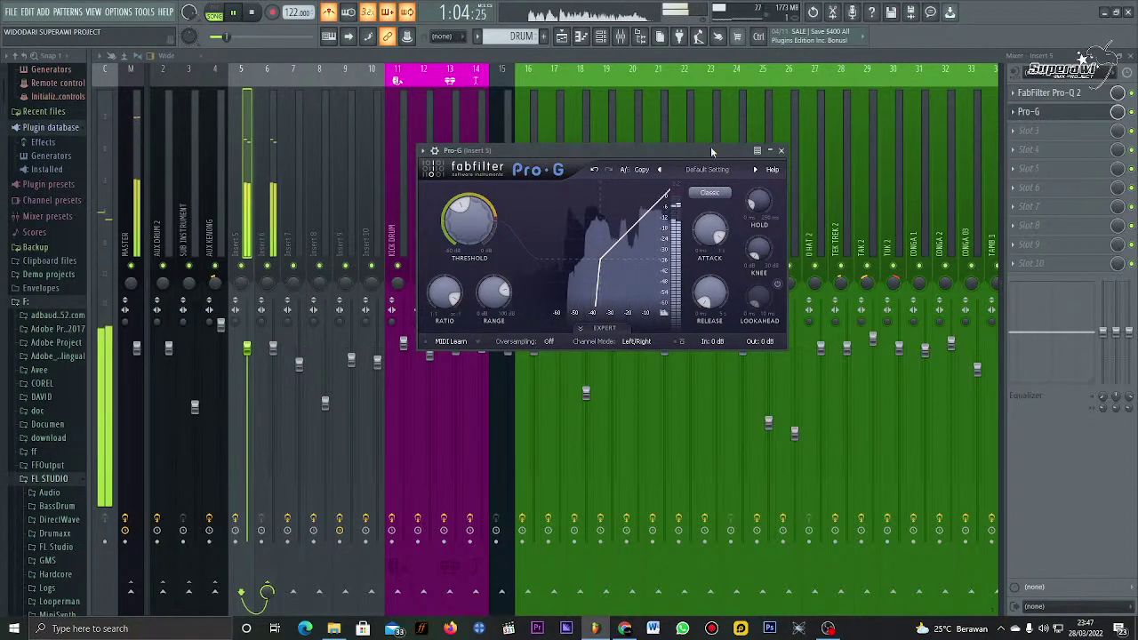
key(space)
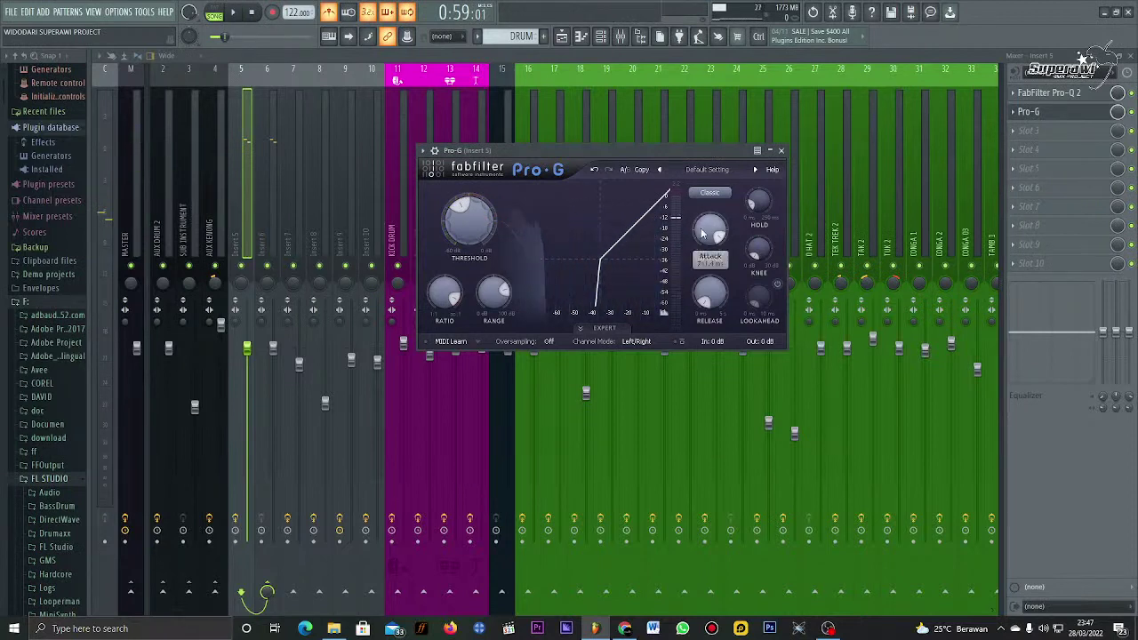
drag(710, 233, 706, 345)
Step: Enter an exact Pro-G attack value of 0.1 ms
right_click(706, 238)
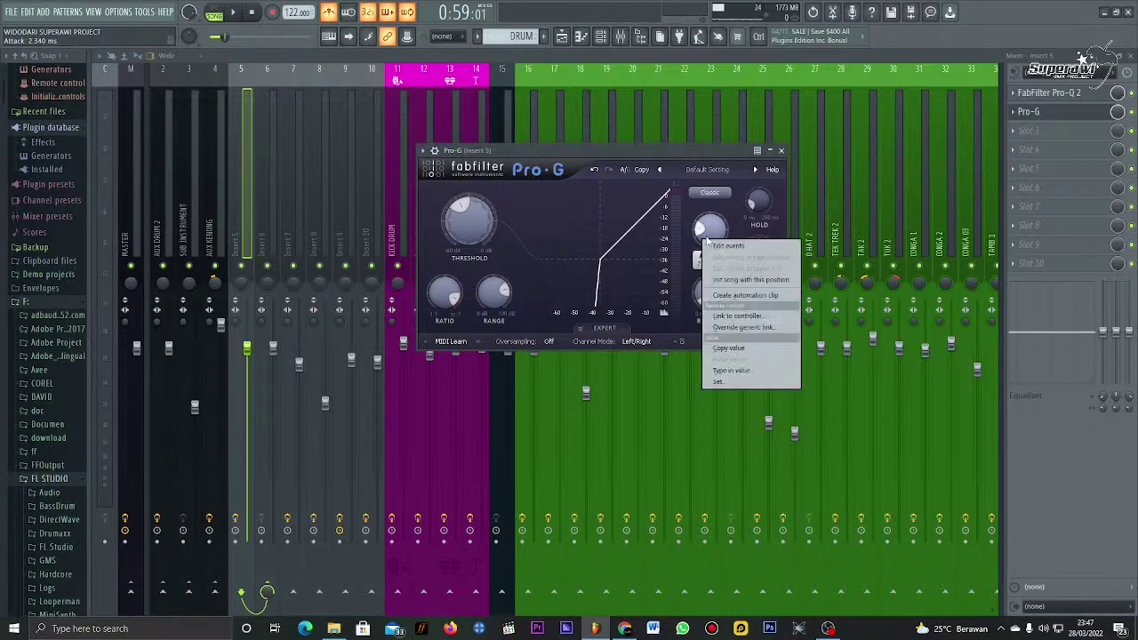
click(709, 233)
right_click(709, 233)
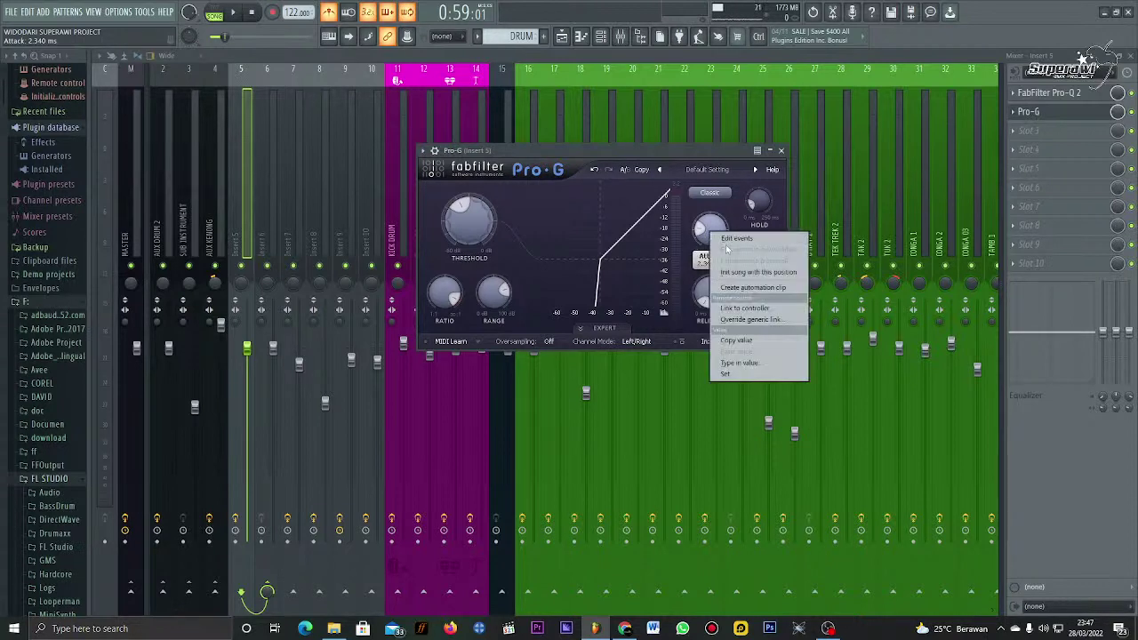
right_click(715, 223)
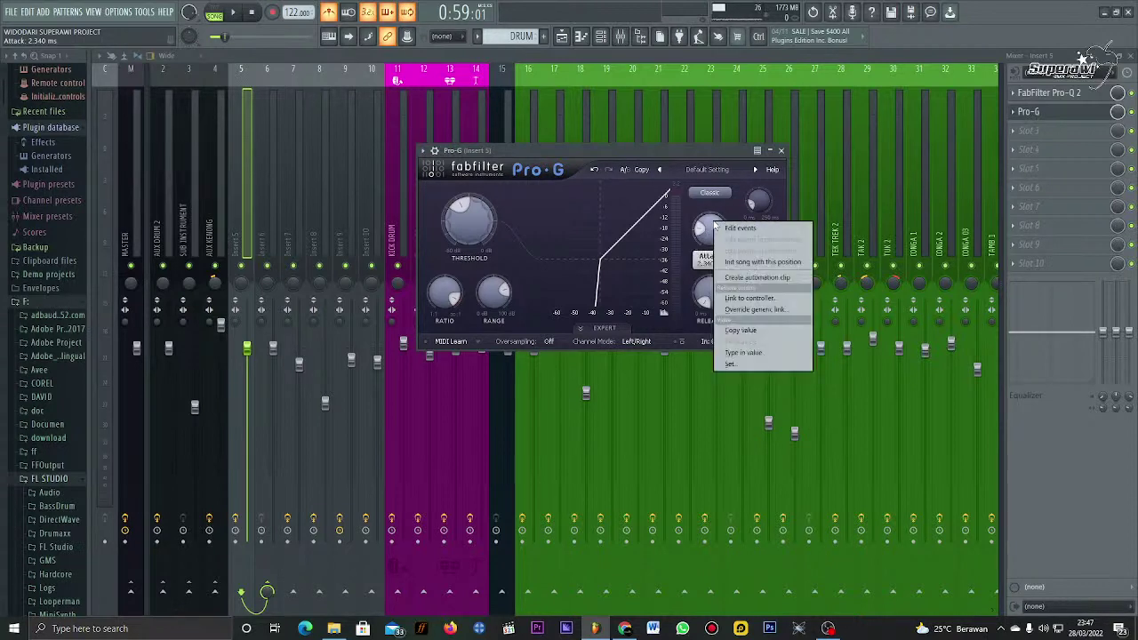
click(749, 354)
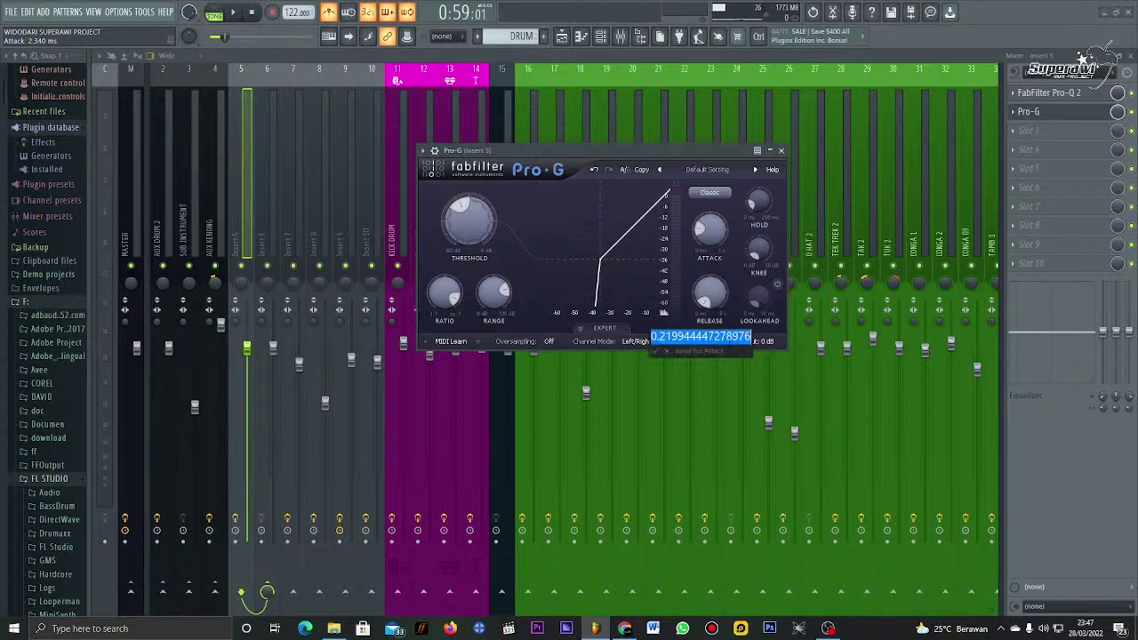
text(1)
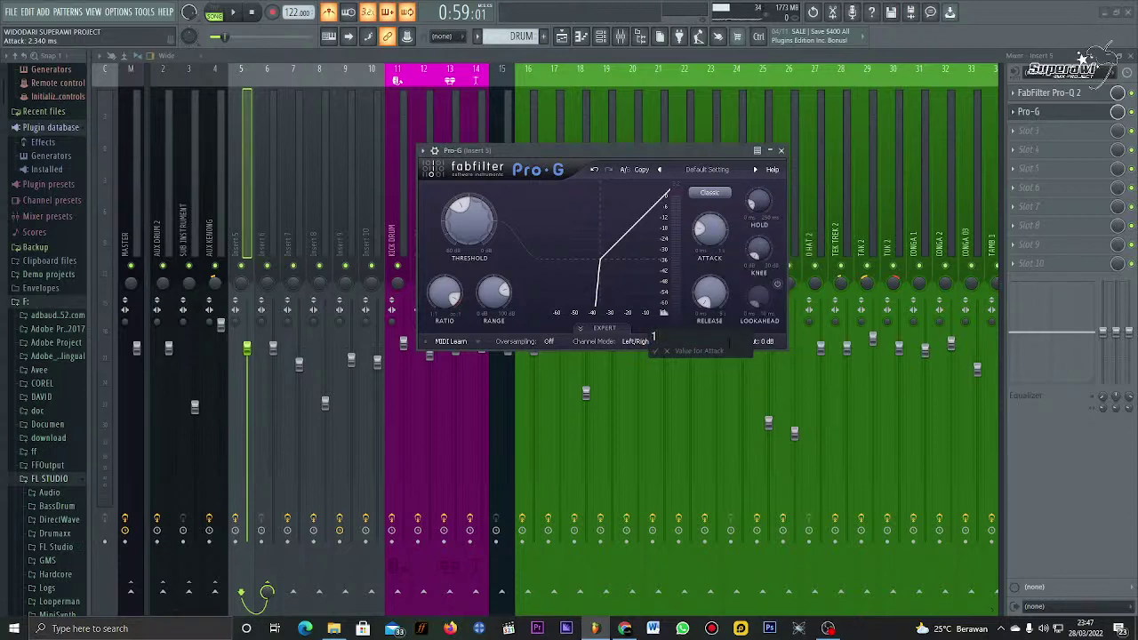
key(Return)
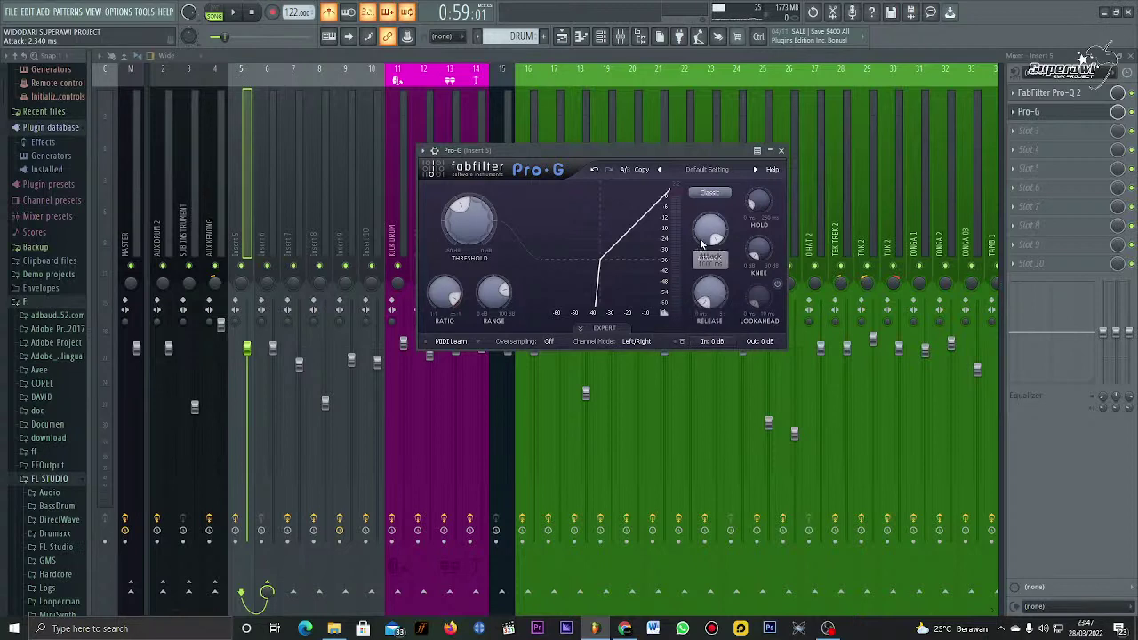
right_click(701, 244)
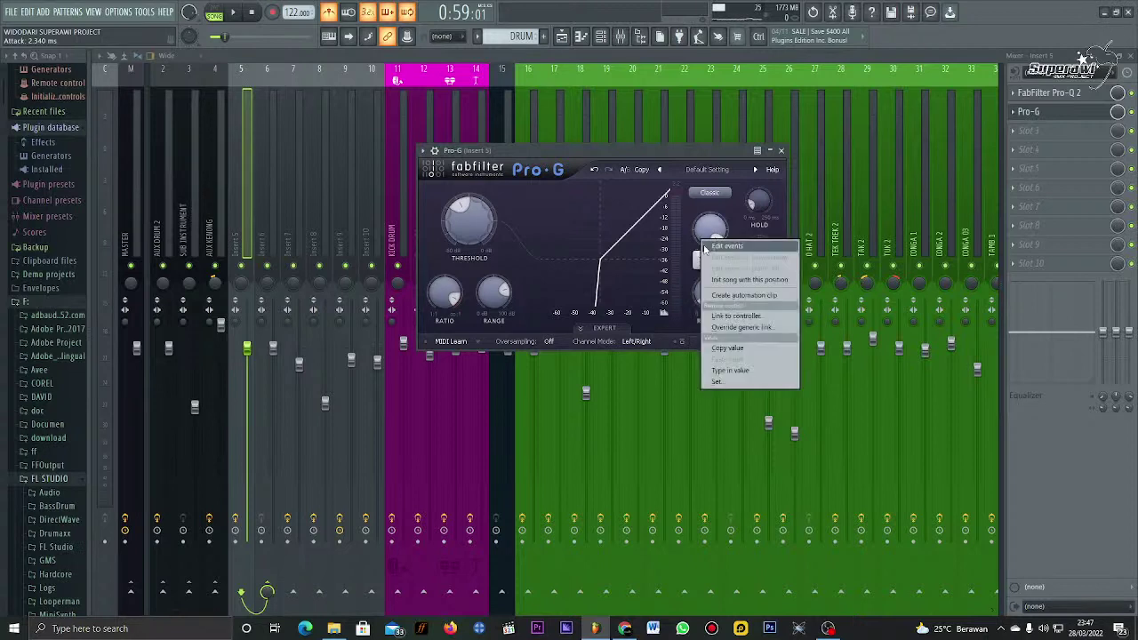
click(734, 372)
text(0.1)
key(Return)
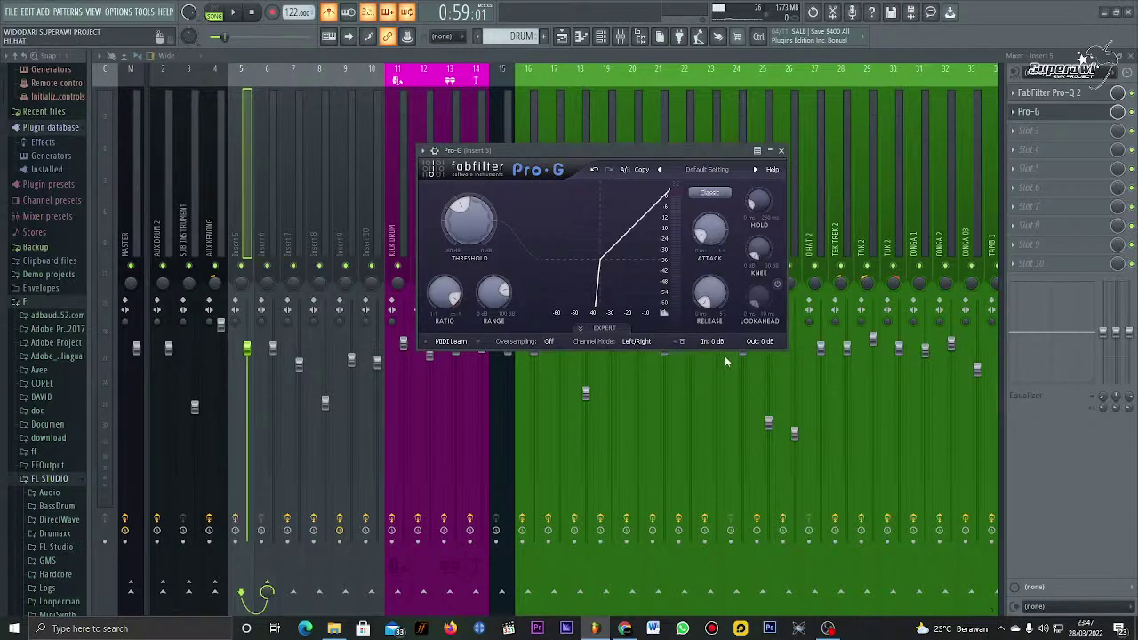
Step: Set the Pro-G release to about 3.85 ms while auditioning playback
mouse_move(709, 228)
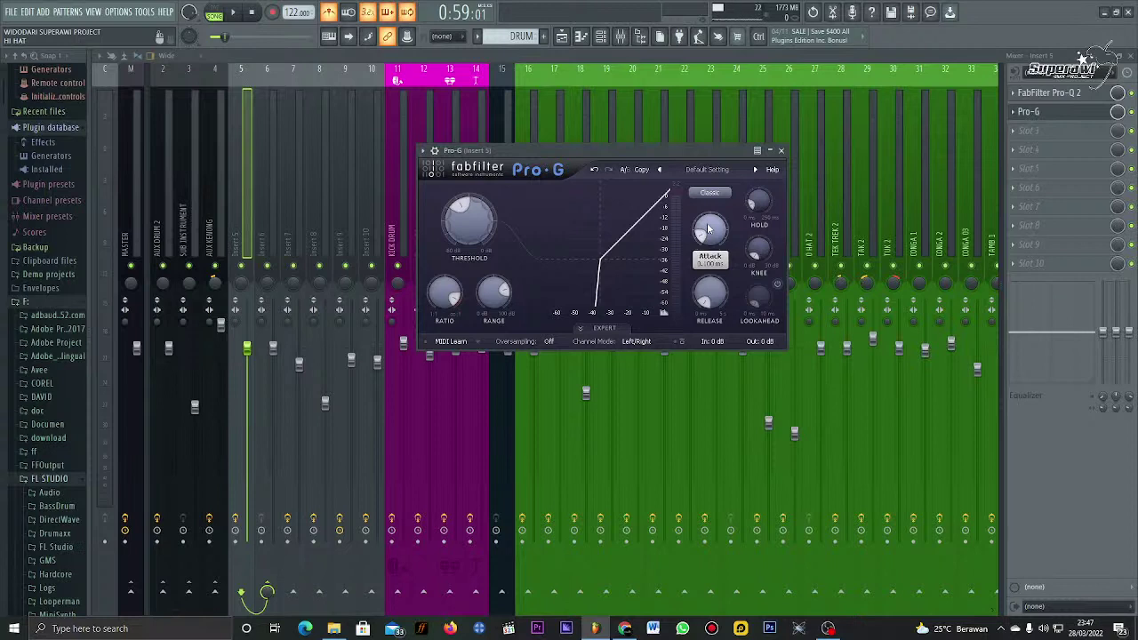
mouse_move(703, 299)
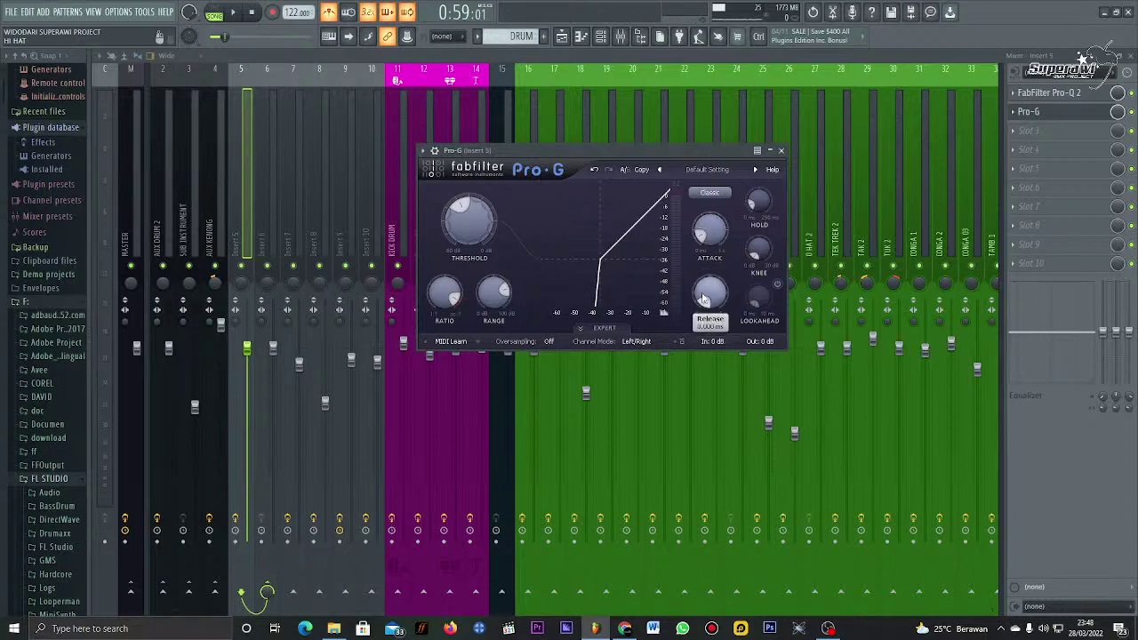
right_click(703, 297)
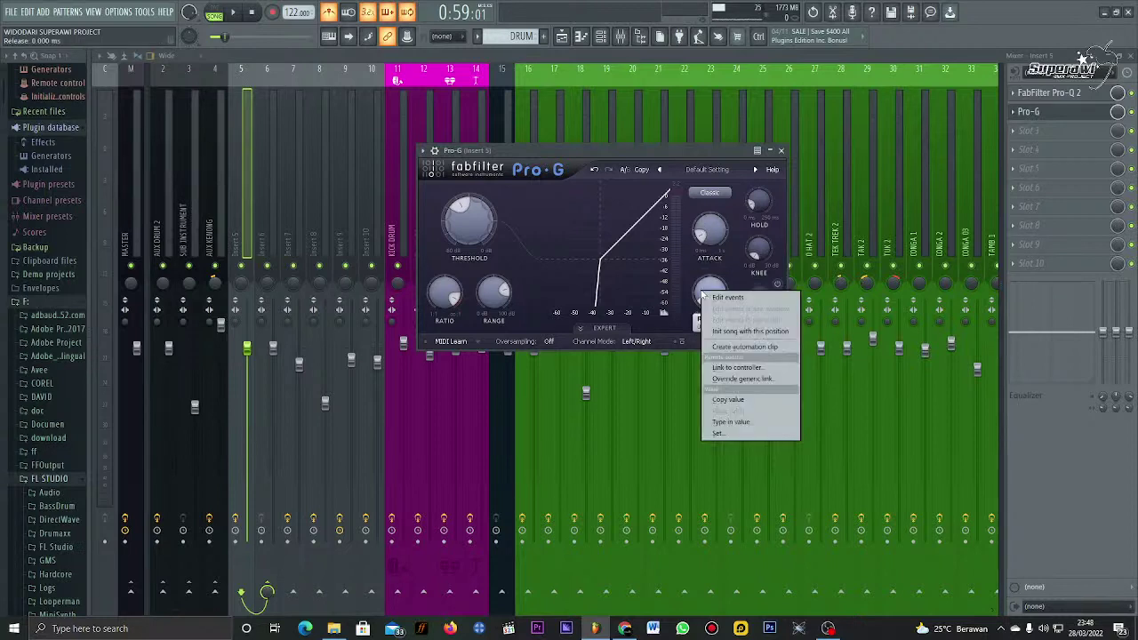
key(Escape)
drag(704, 297, 701, 292)
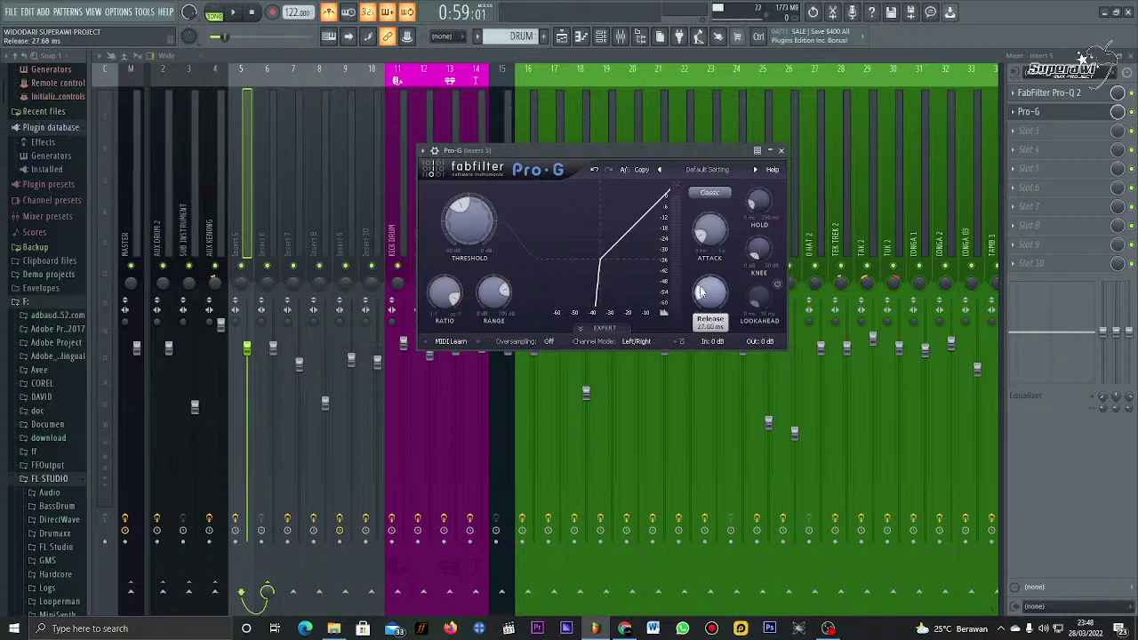
key(space)
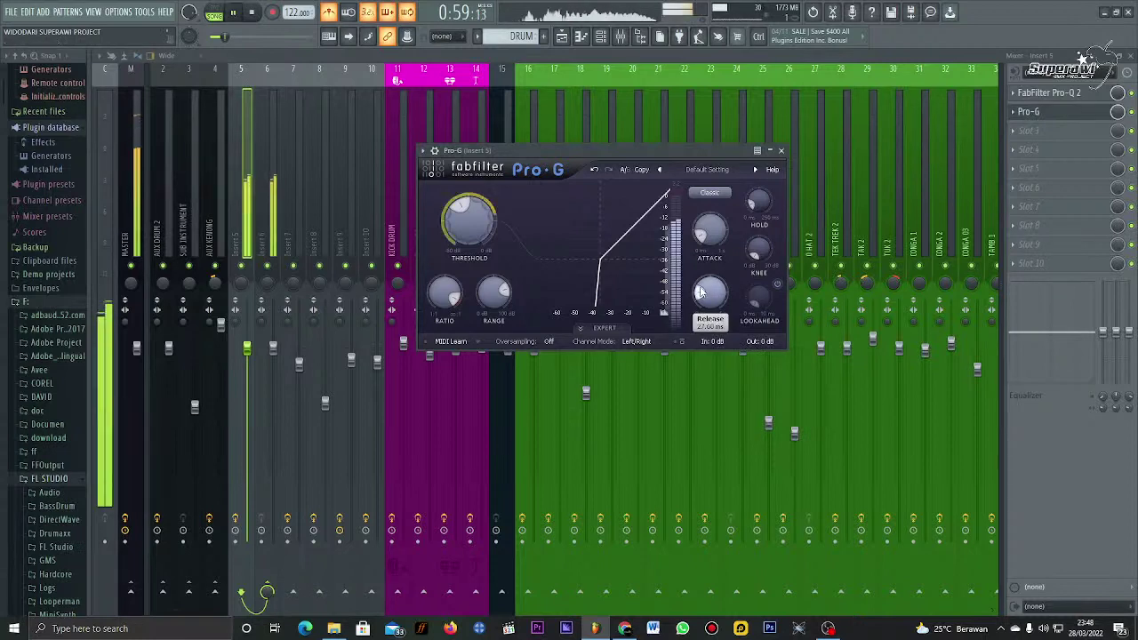
drag(700, 292, 701, 298)
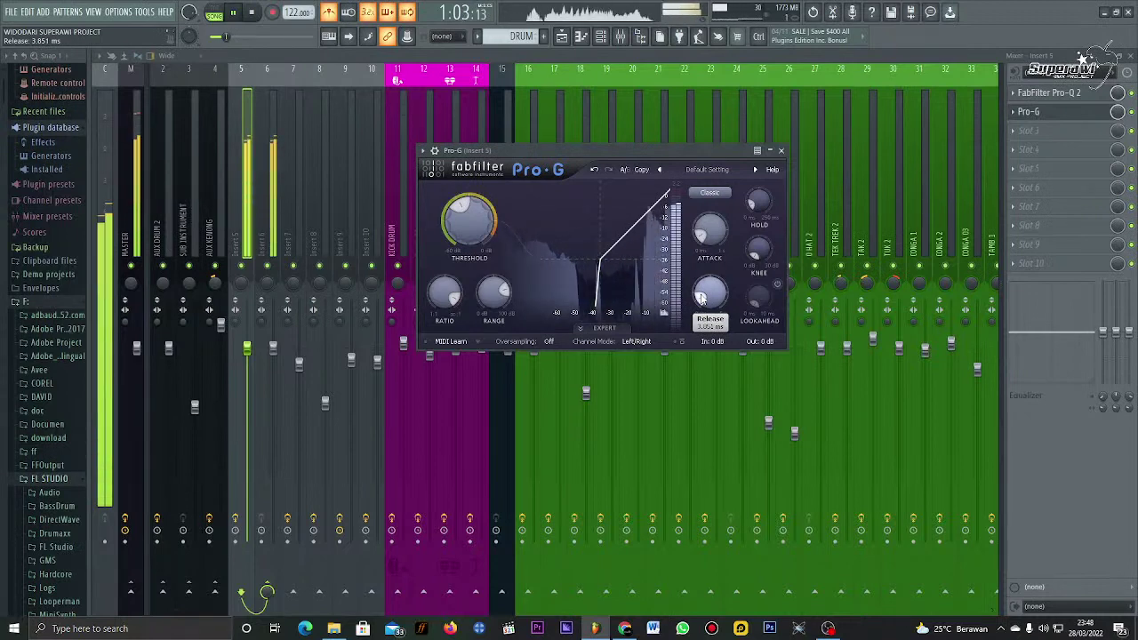
key(space)
Step: Raise the gate threshold to about -34.15 dB and audition the result
mouse_move(455, 236)
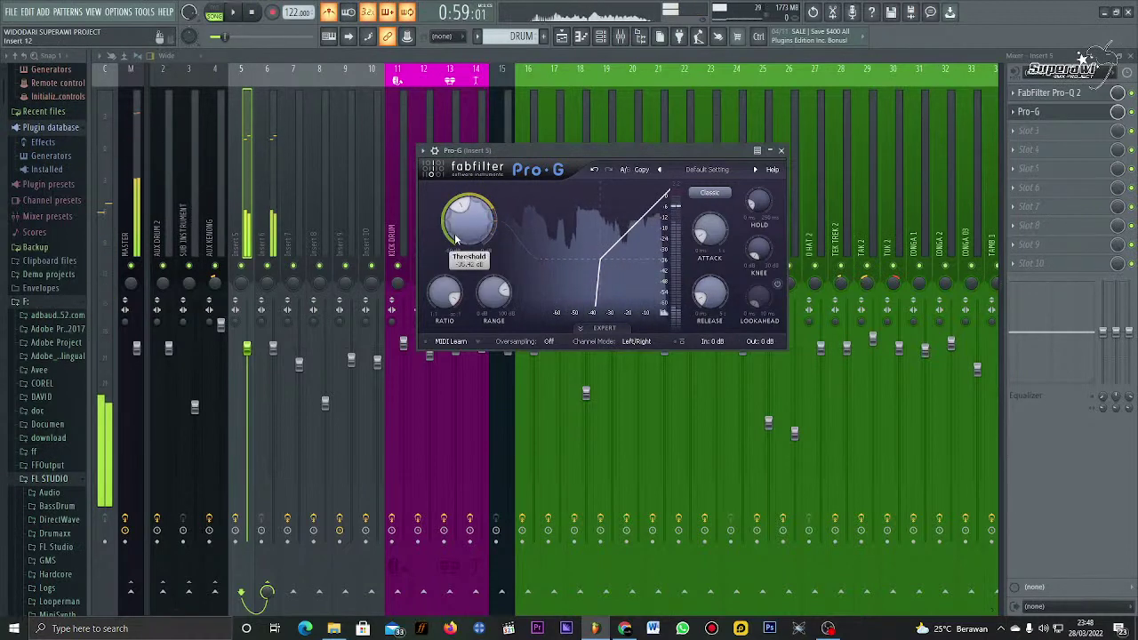
drag(455, 236, 455, 230)
key(space)
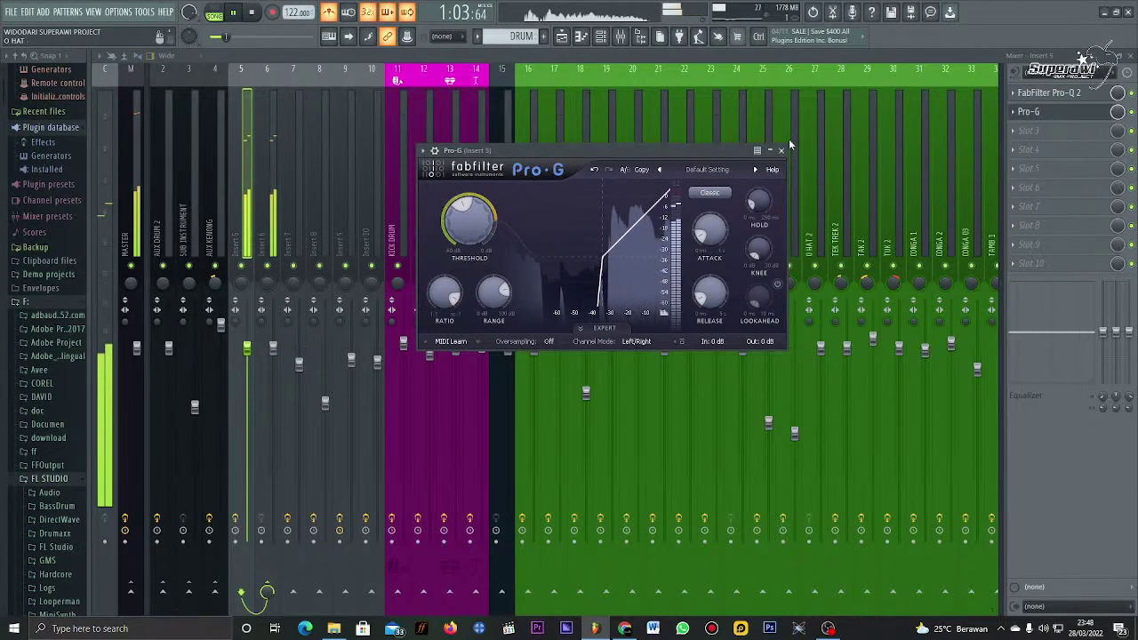
key(space)
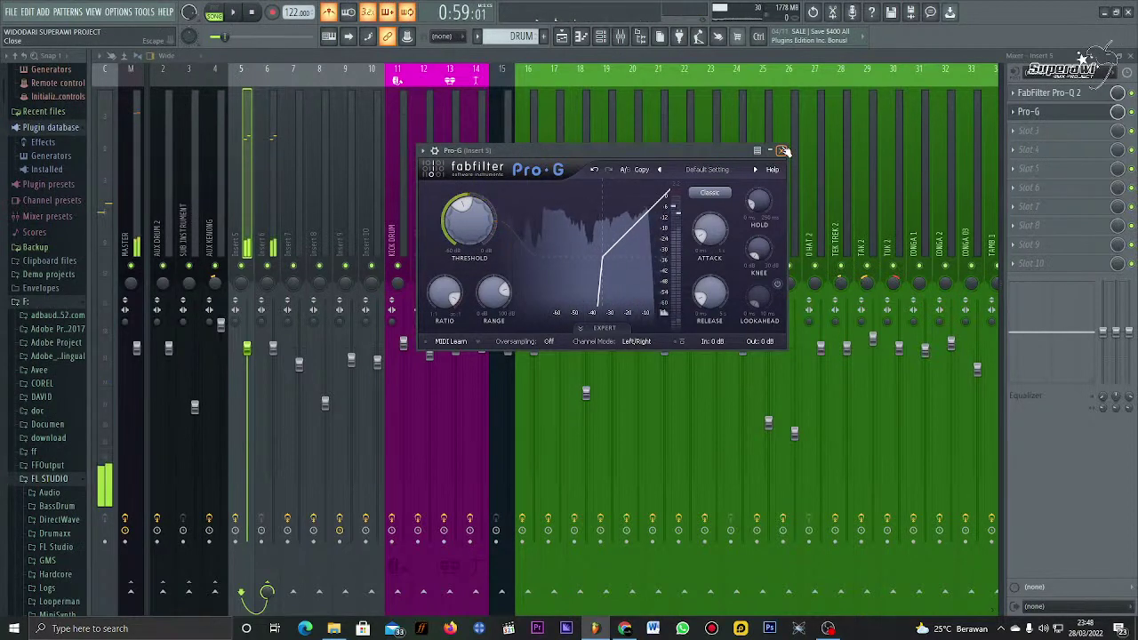
Step: Close Pro-G and load Fruity Limiter into Insert 5's third effect slot
click(783, 151)
click(1051, 135)
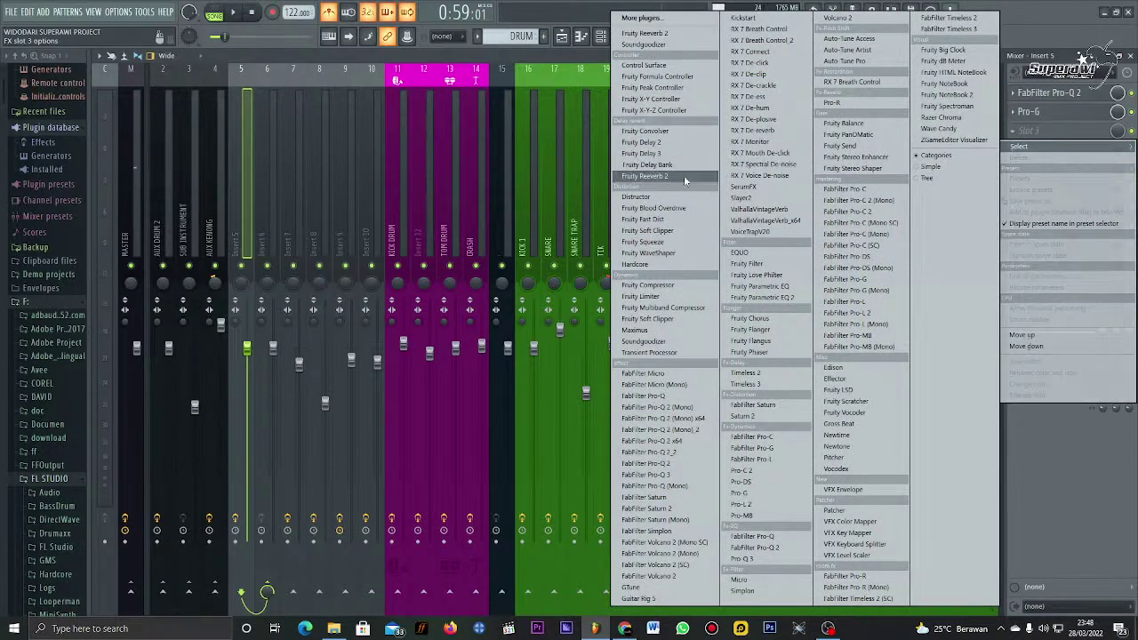
click(692, 297)
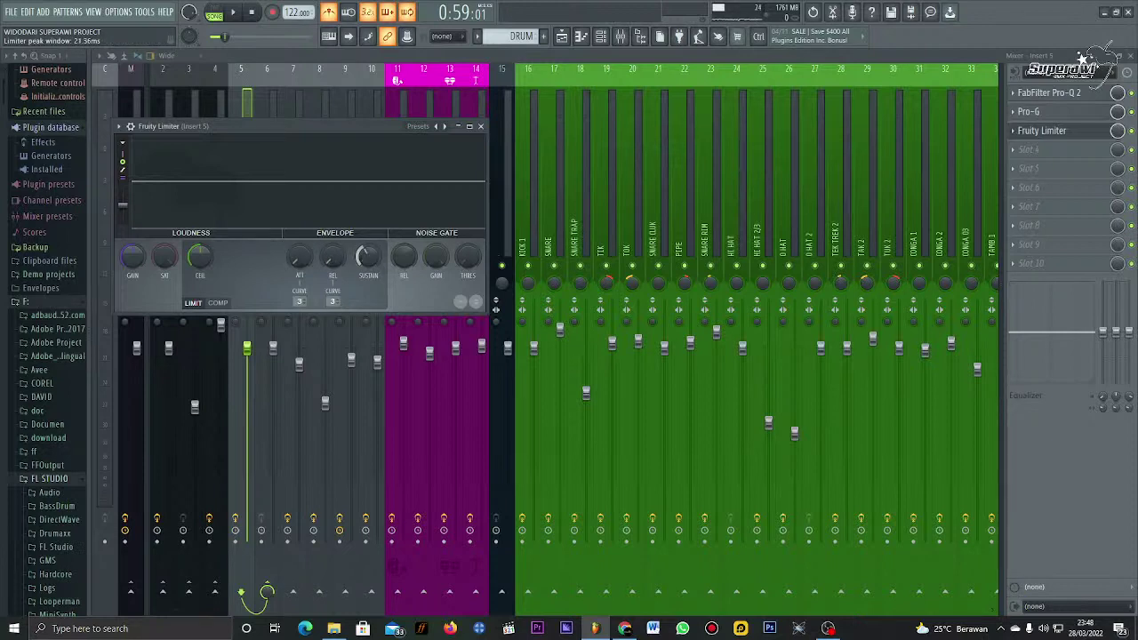
Step: Hide the browser panel and move the Fruity Limiter window rightward over the mixer
drag(321, 122, 433, 147)
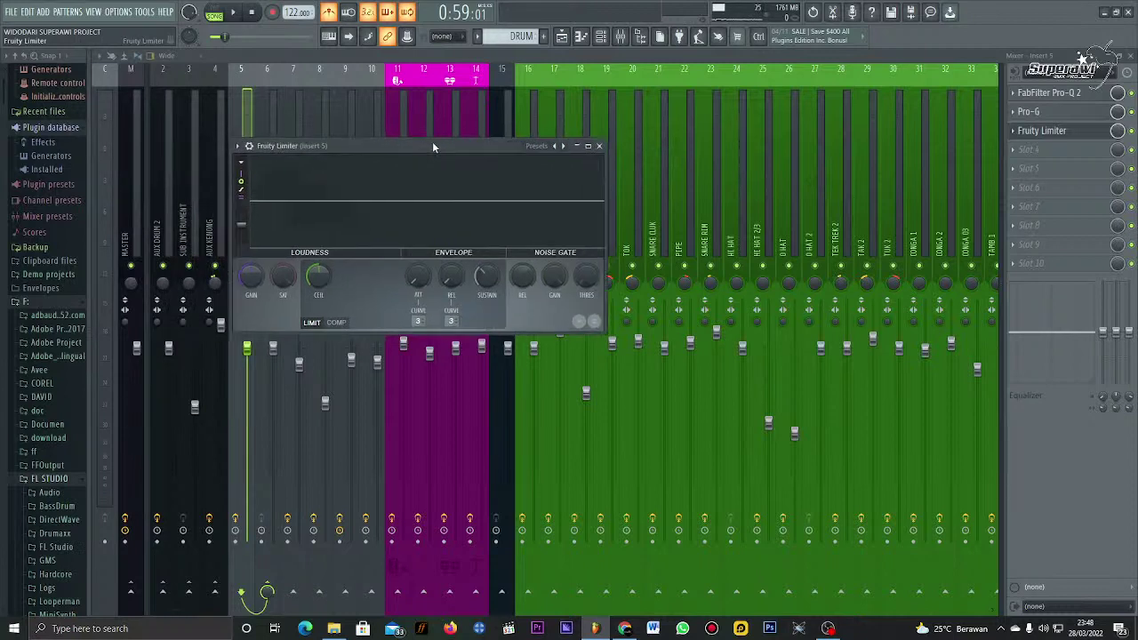
key(alt+F8)
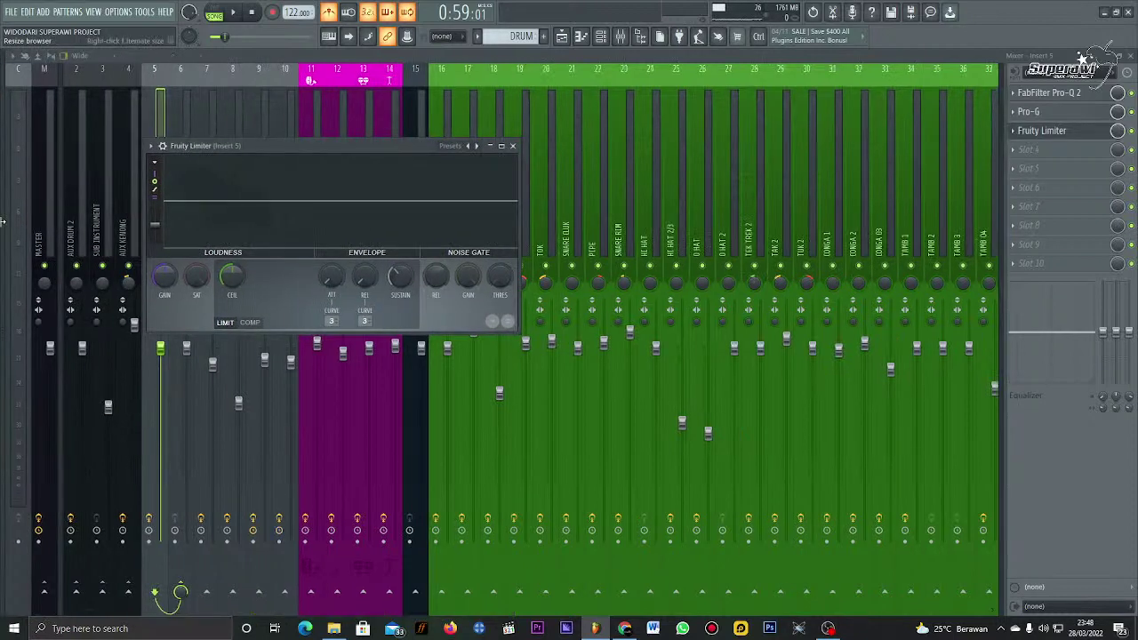
drag(293, 148, 360, 148)
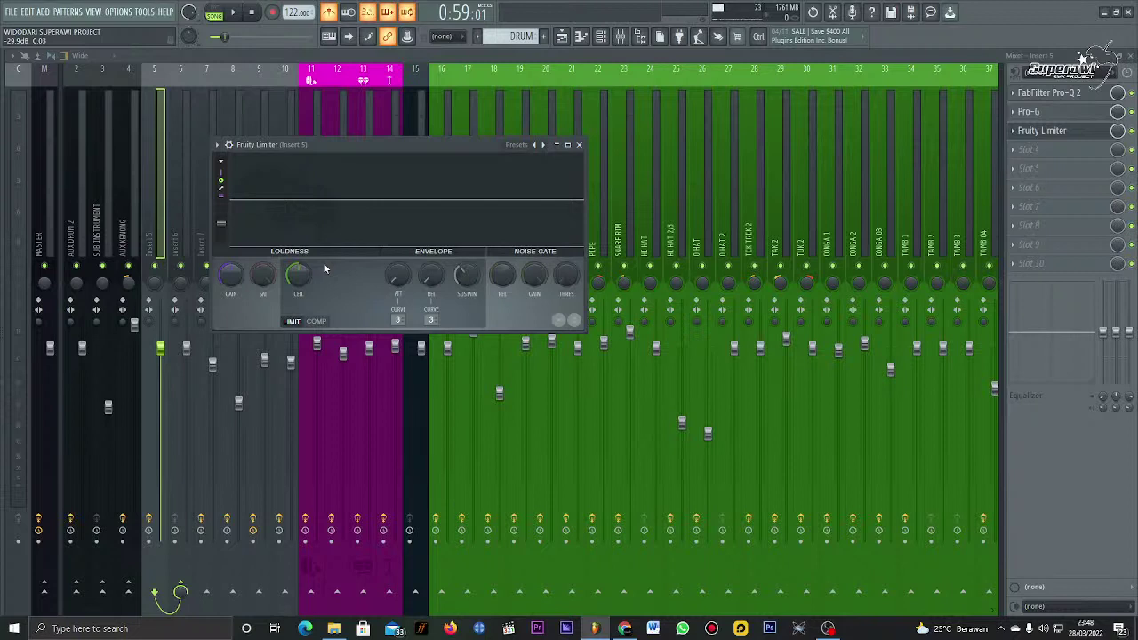
drag(315, 142, 383, 134)
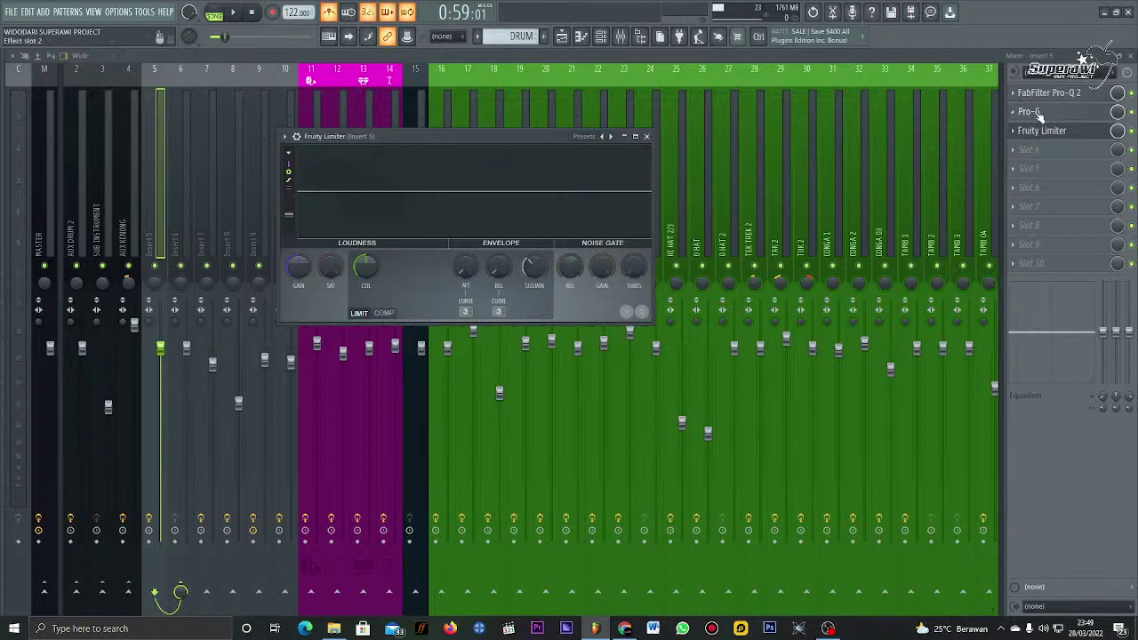
Step: Toggle Pro-G's Expert view on and off, then lower the Fruity Limiter ceiling to about -8.1 dB
click(1041, 111)
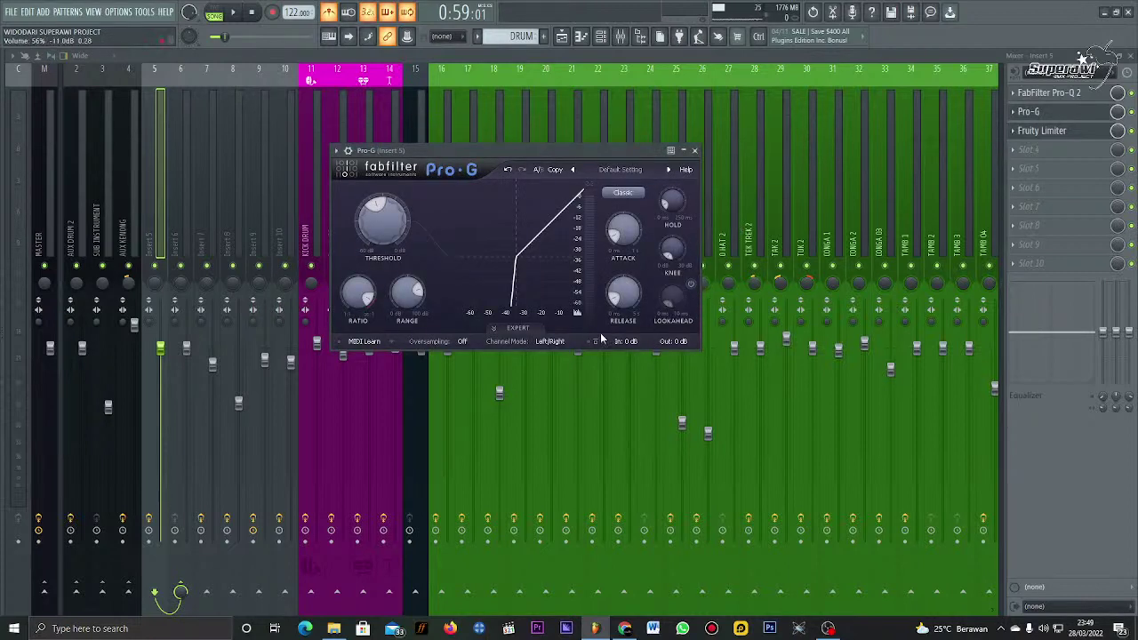
click(517, 328)
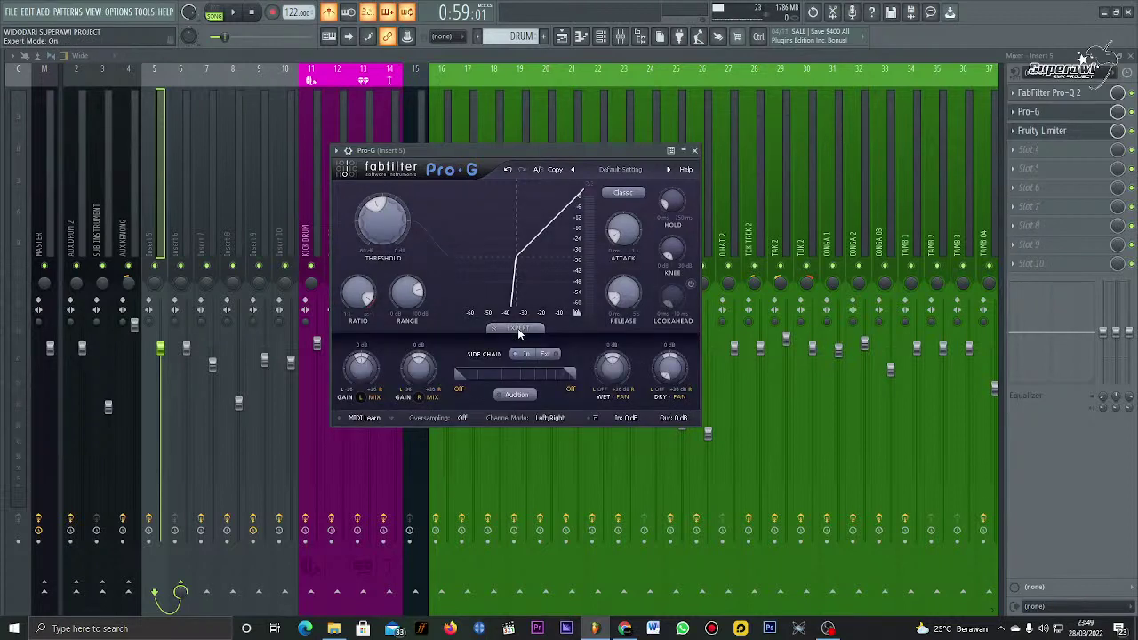
click(517, 329)
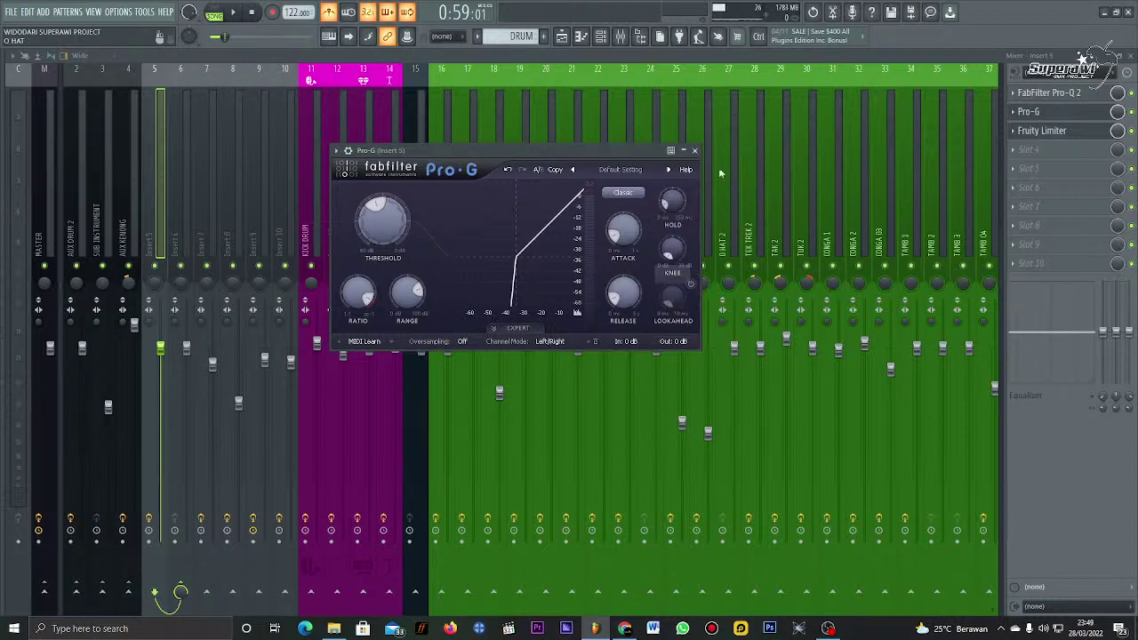
click(1079, 131)
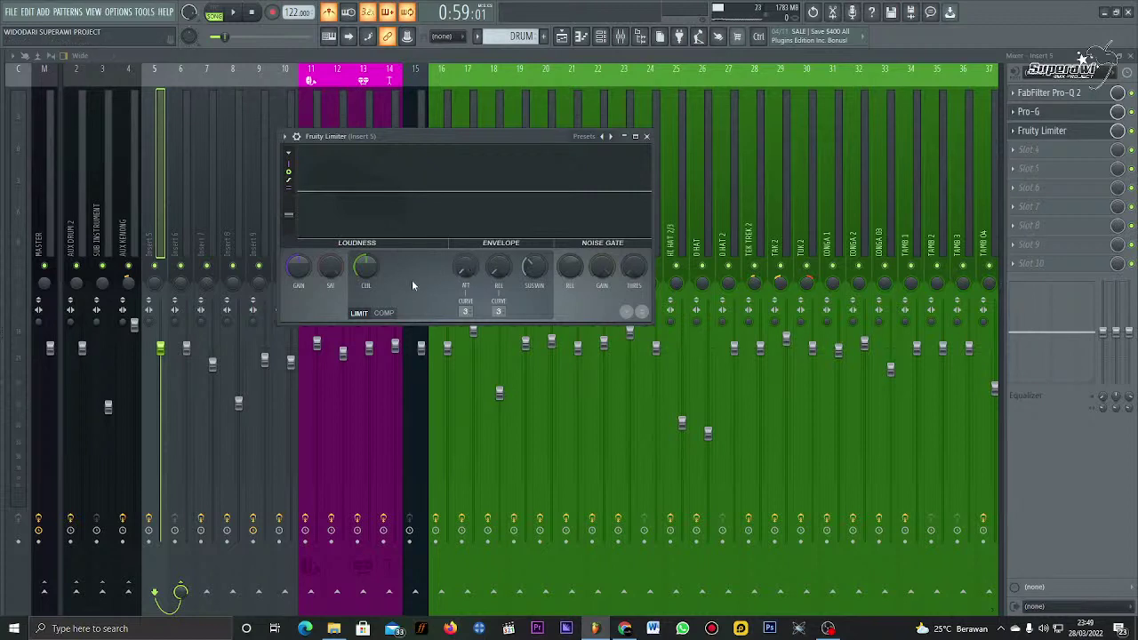
mouse_move(369, 271)
mouse_down()
mouse_move(369, 302)
mouse_move(369, 284)
mouse_up()
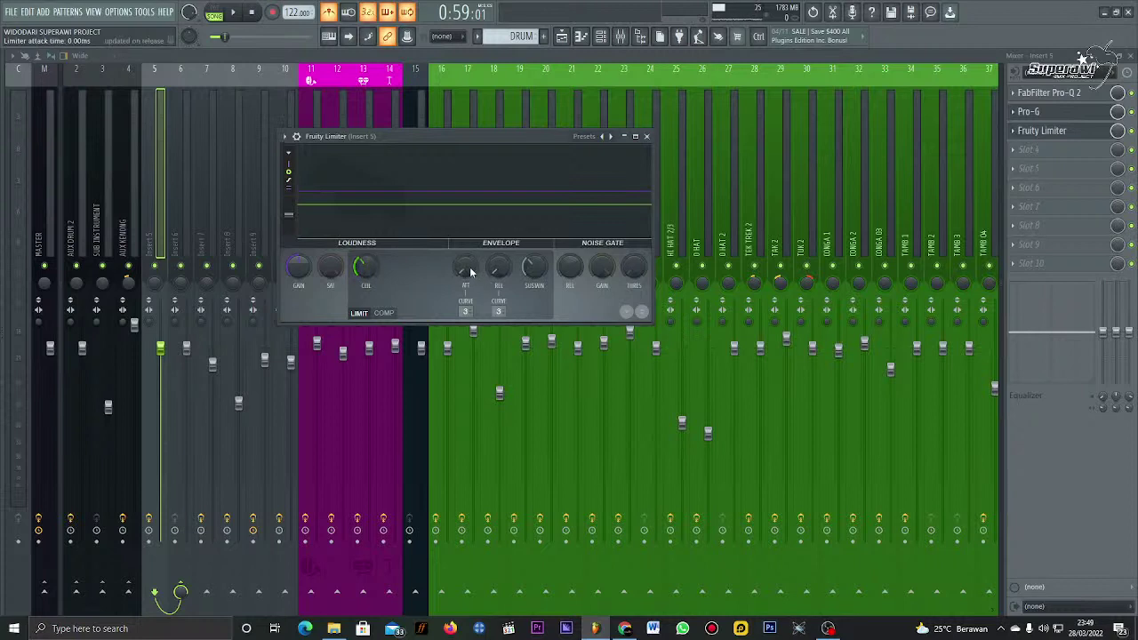
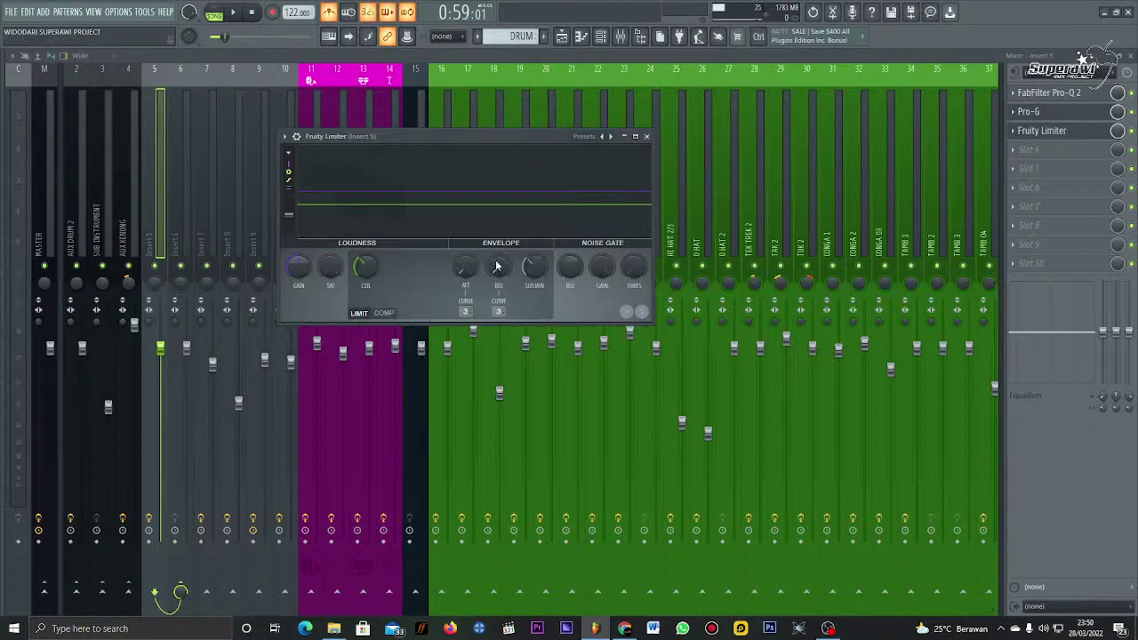
Step: Shorten the Fruity Limiter release and lower its ceiling to about -6.7 dB, auditioning, then close it
drag(497, 267, 497, 259)
key(space)
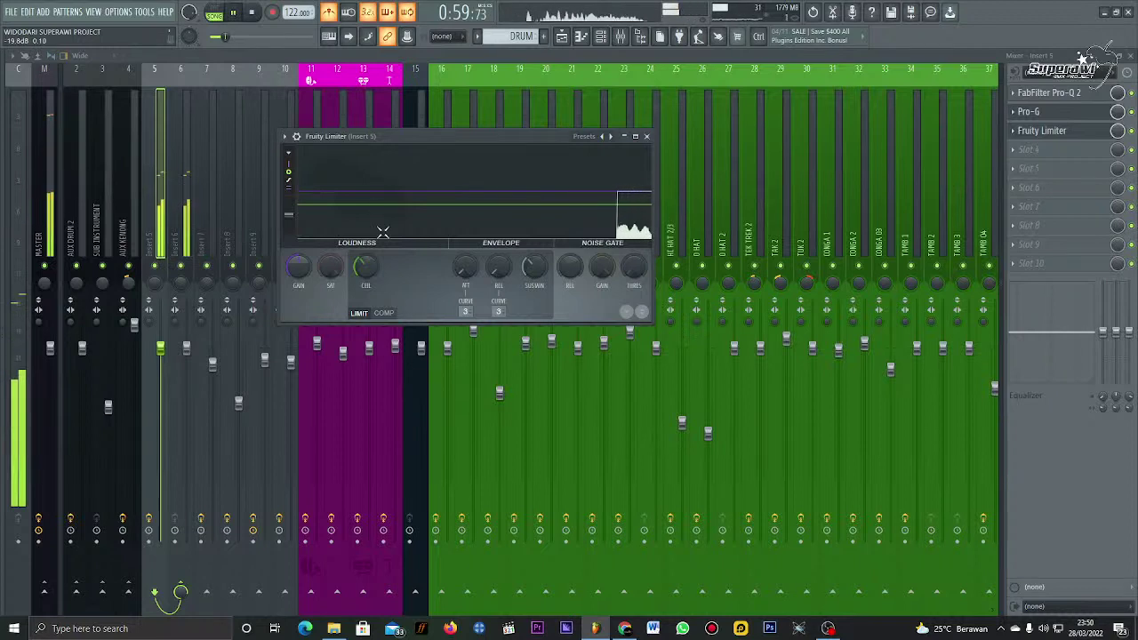
drag(361, 266, 365, 266)
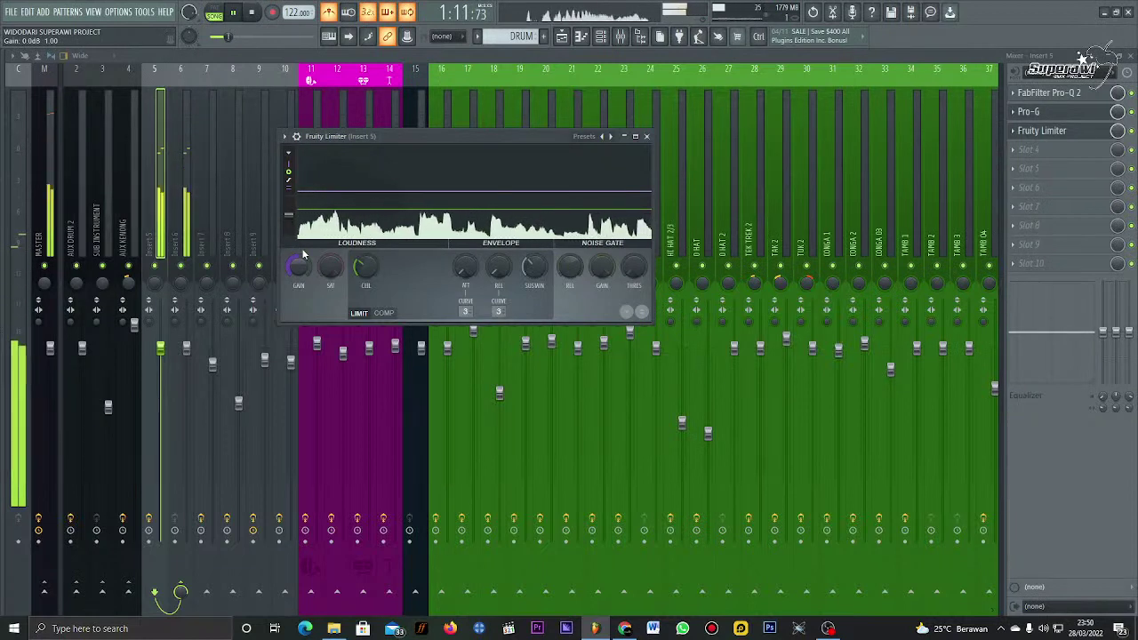
drag(363, 267, 359, 264)
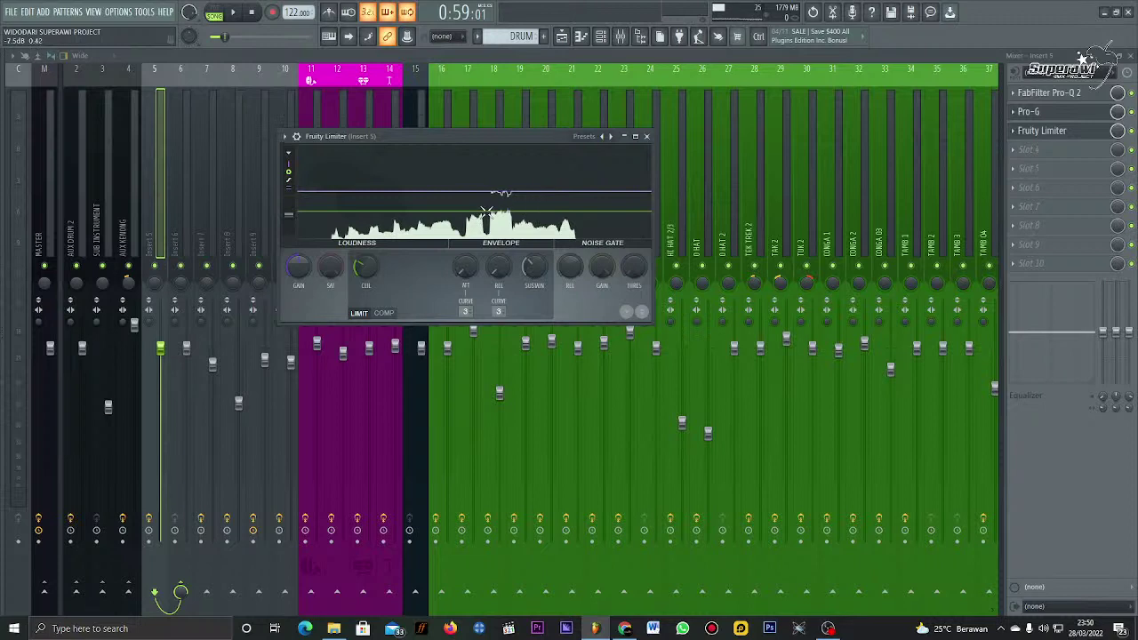
click(647, 136)
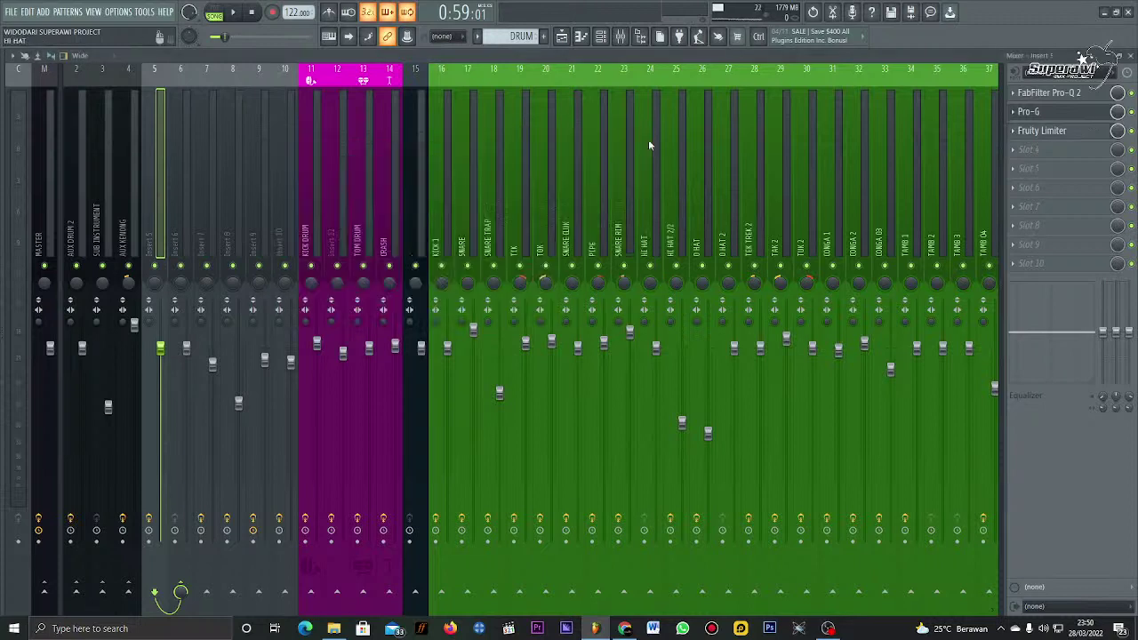
Step: Reopen Insert 5's Fruity Limiter and pull its ceiling down to about -13.7 dB while listening
click(1075, 139)
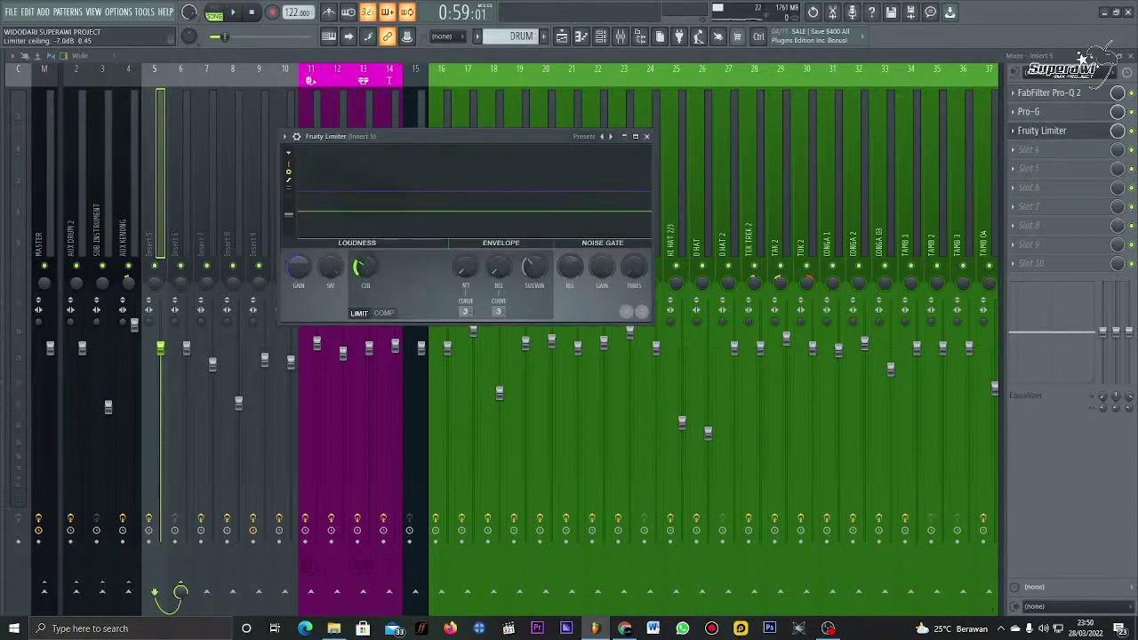
drag(360, 267, 359, 276)
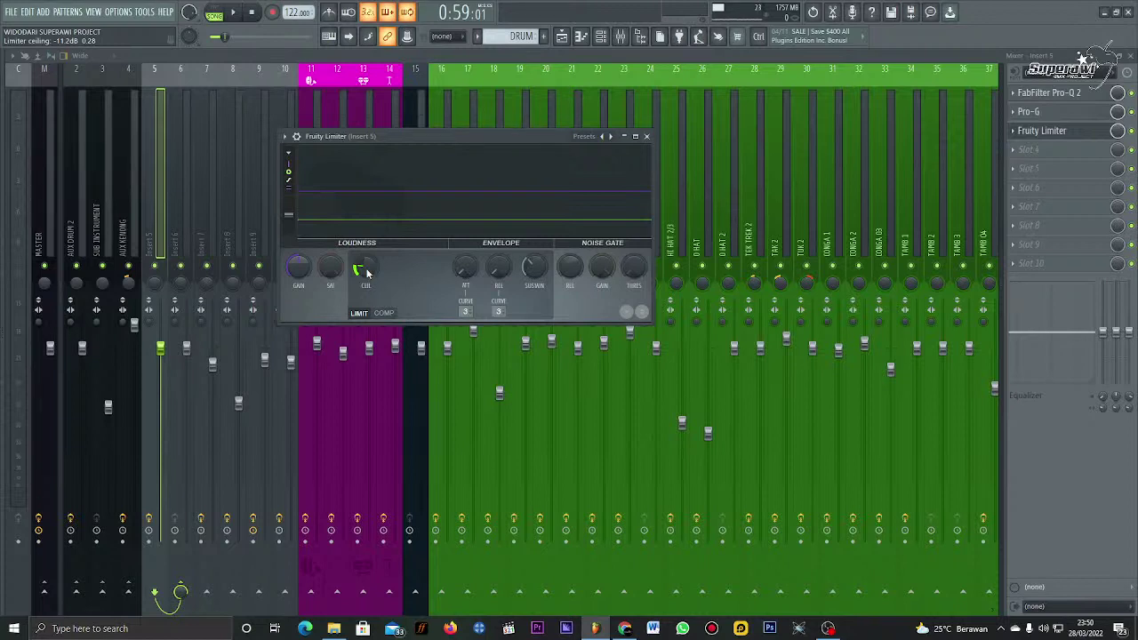
key(space)
drag(367, 273, 367, 277)
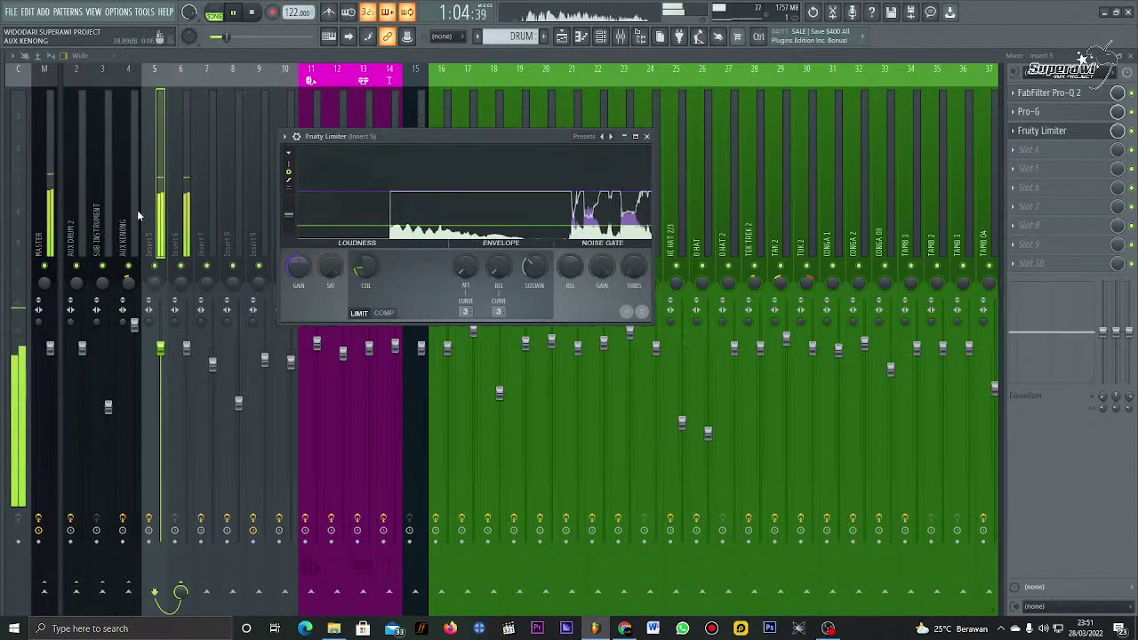
key(space)
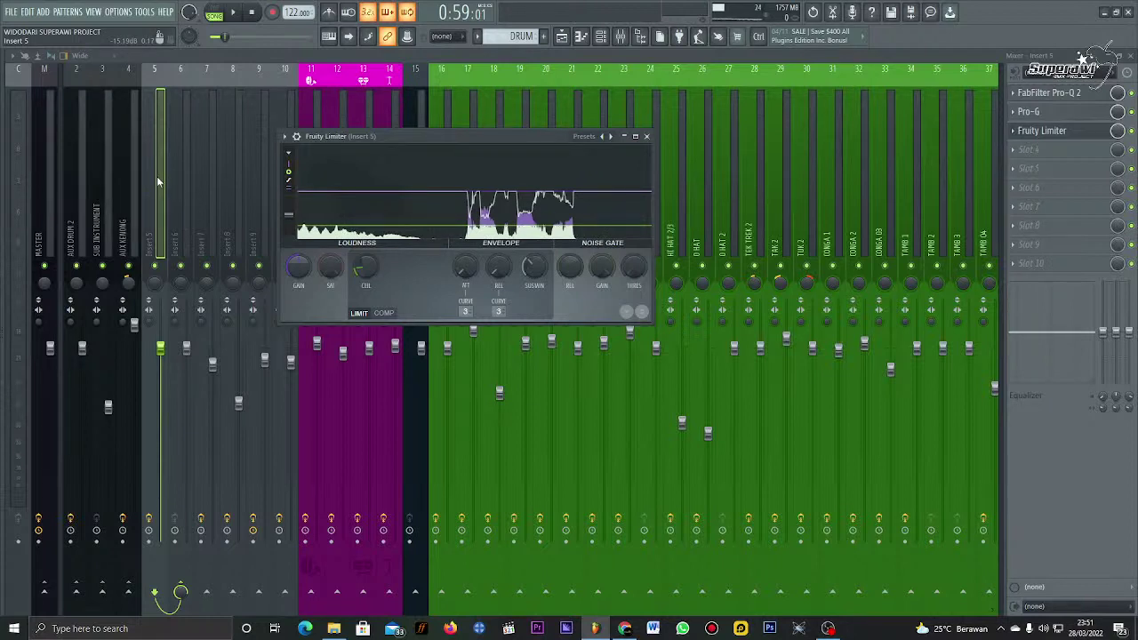
Step: Replay the track, then raise the limiter ceiling back to around -5.4 dB during playback
key(space)
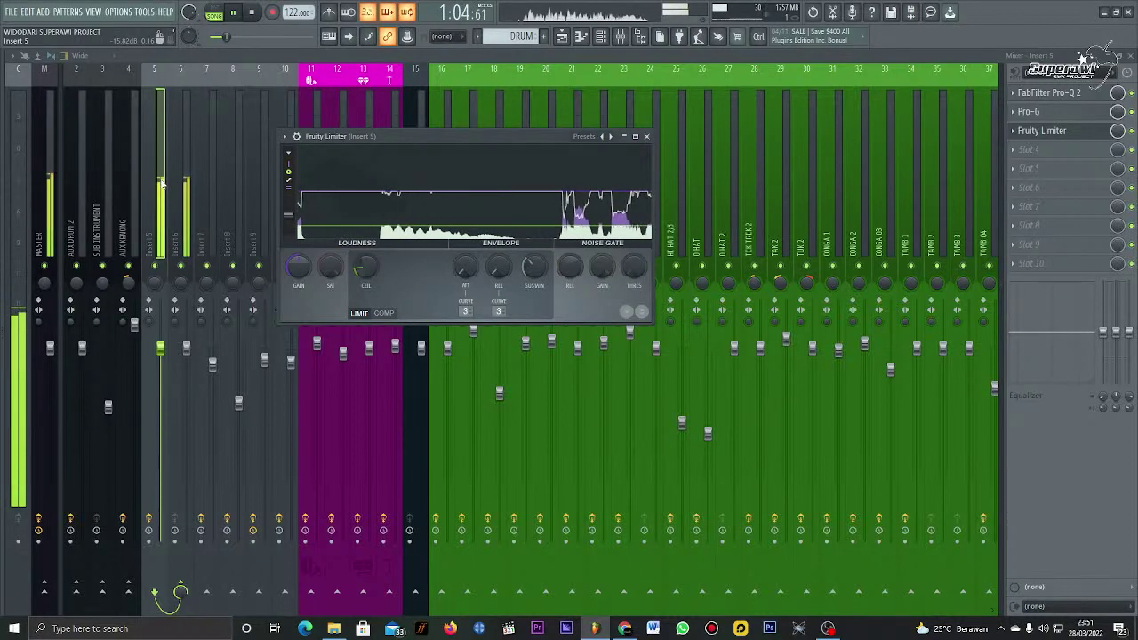
key(space)
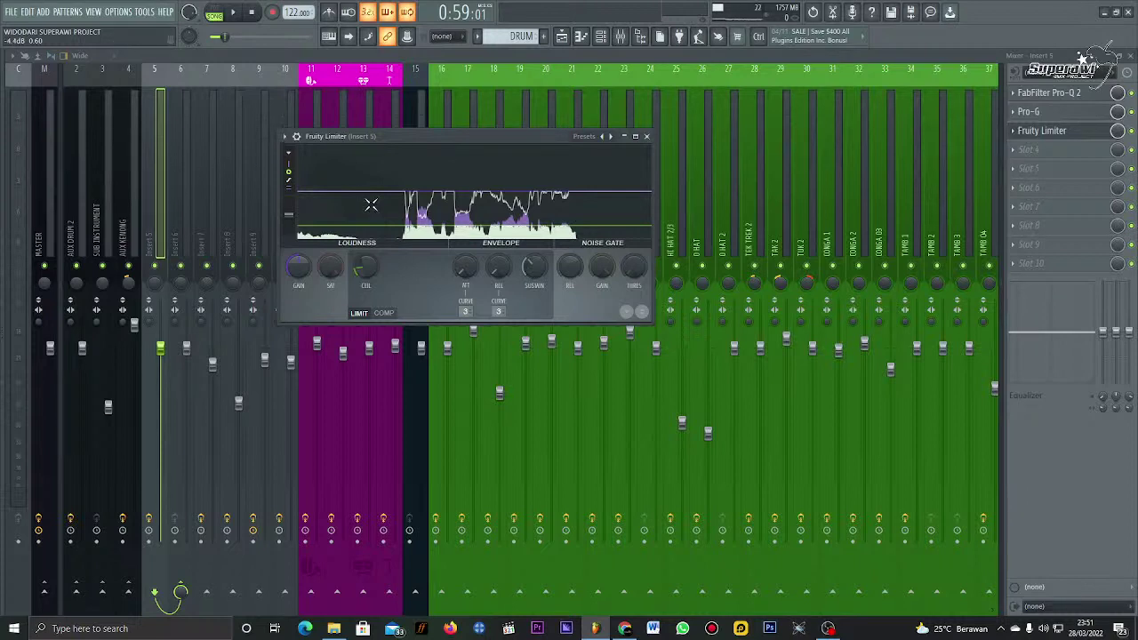
drag(422, 213, 422, 203)
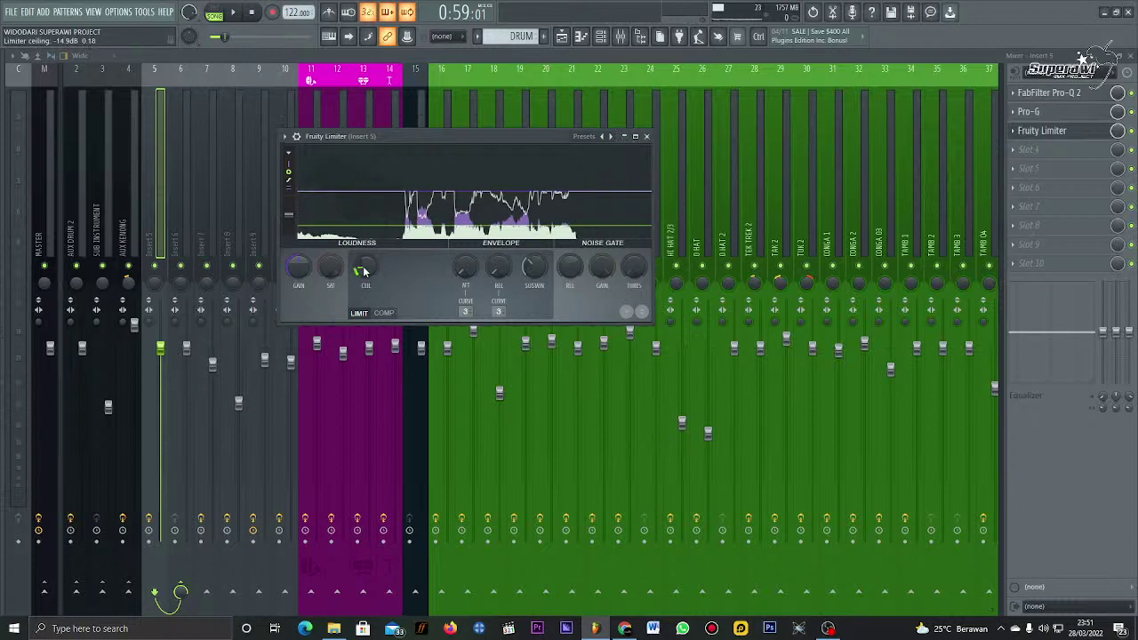
key(space)
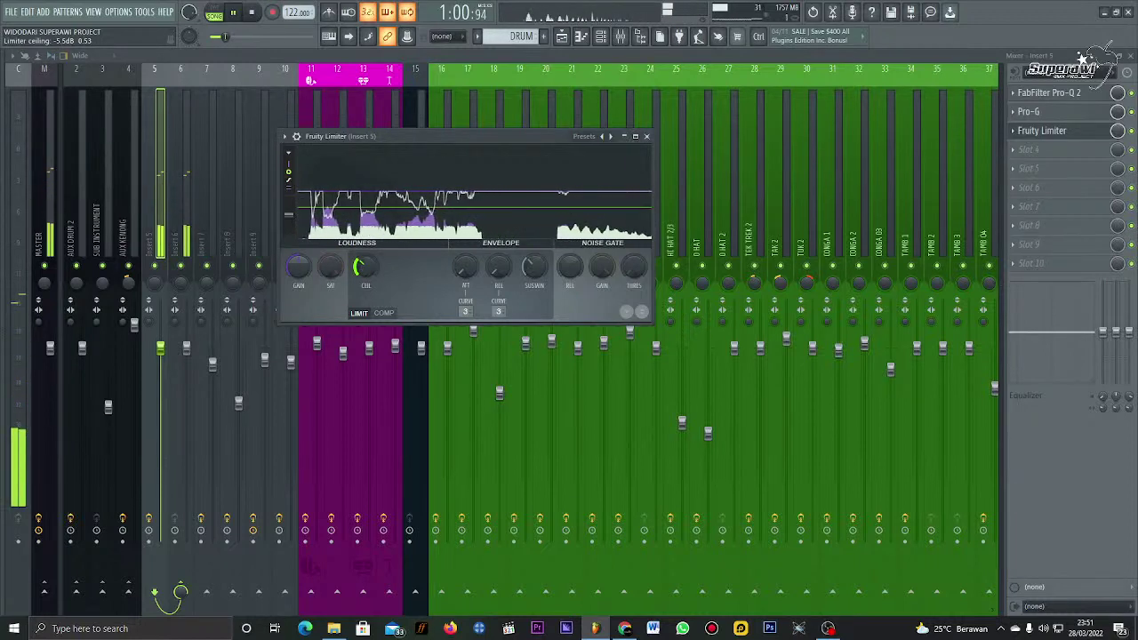
scroll(360, 267, up, 2)
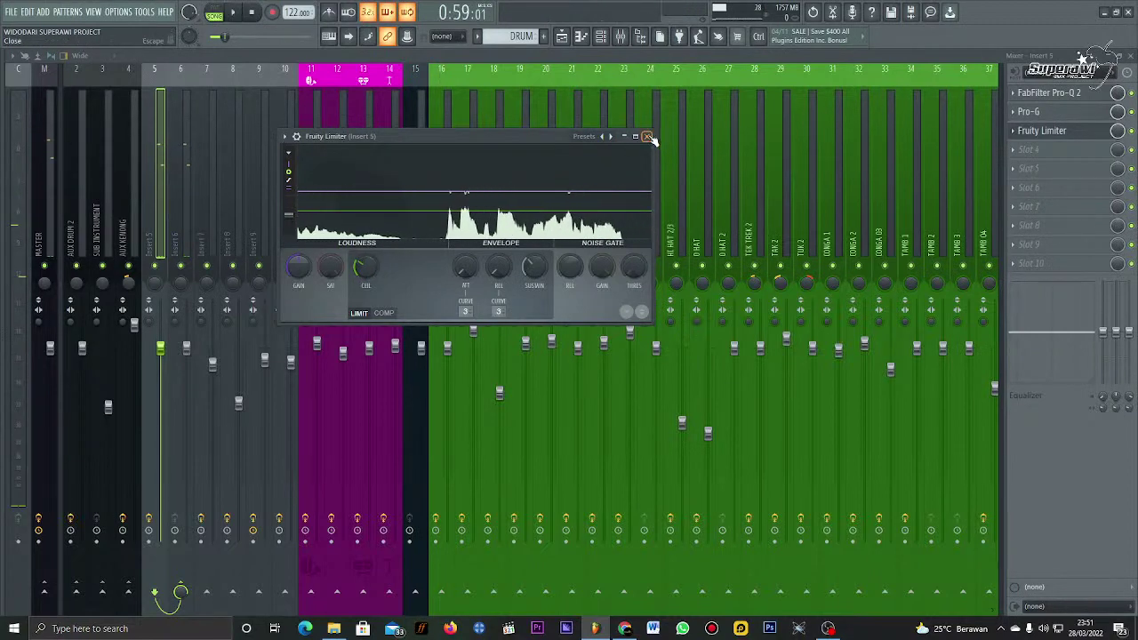
Step: Close the limiter and load FabFilter Pro-Q 2 into Insert 5's empty fourth slot with playback running
click(648, 136)
click(1022, 149)
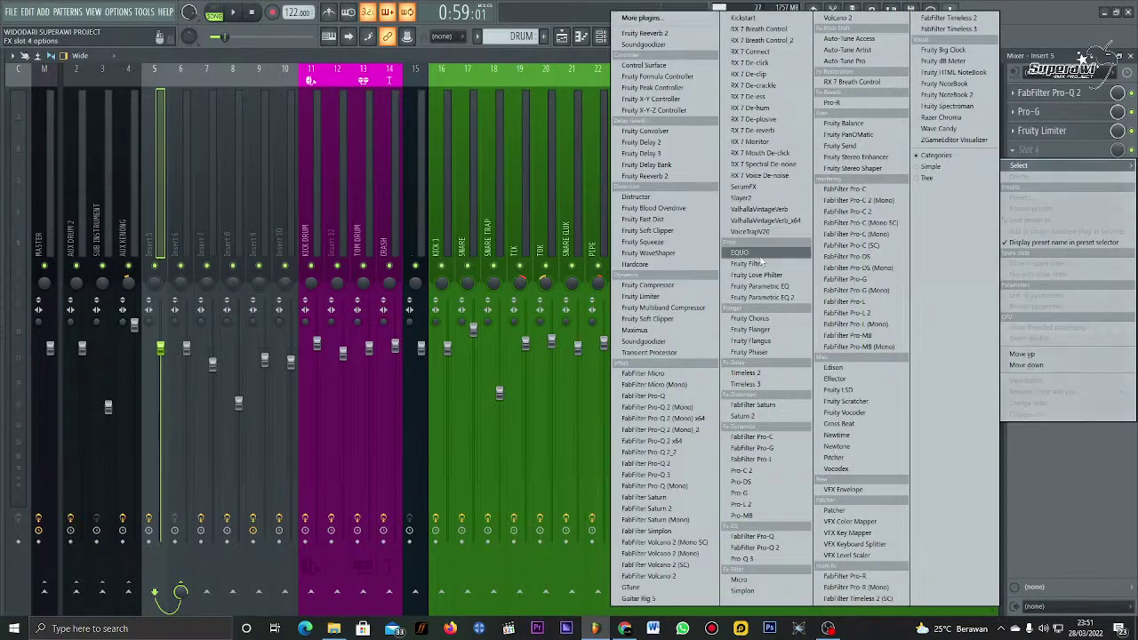
click(764, 547)
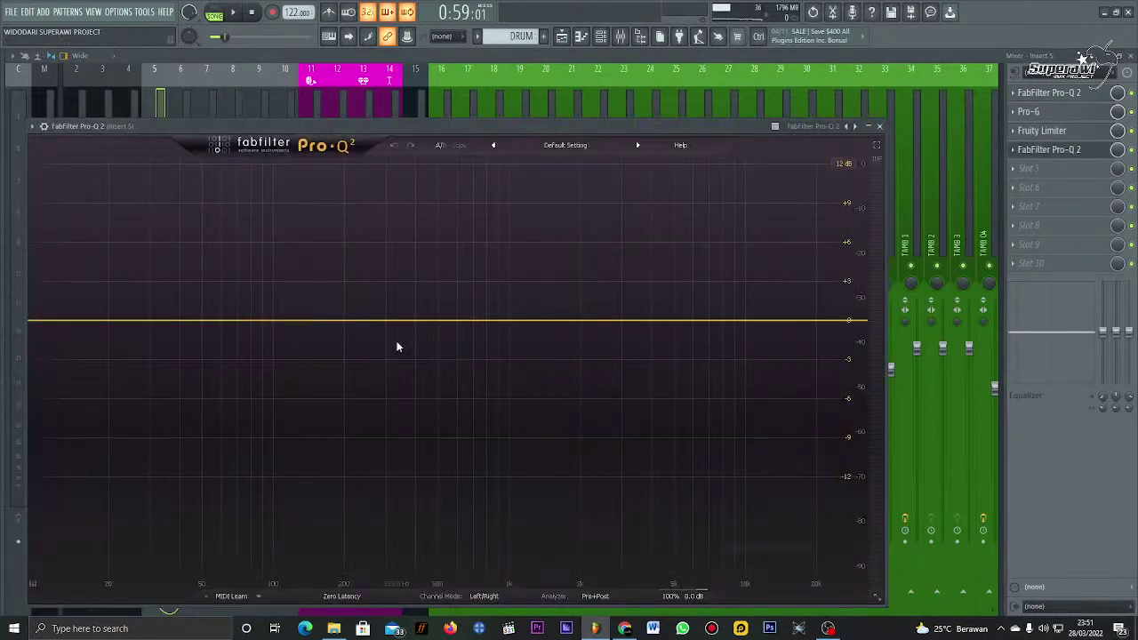
key(space)
drag(417, 123, 454, 82)
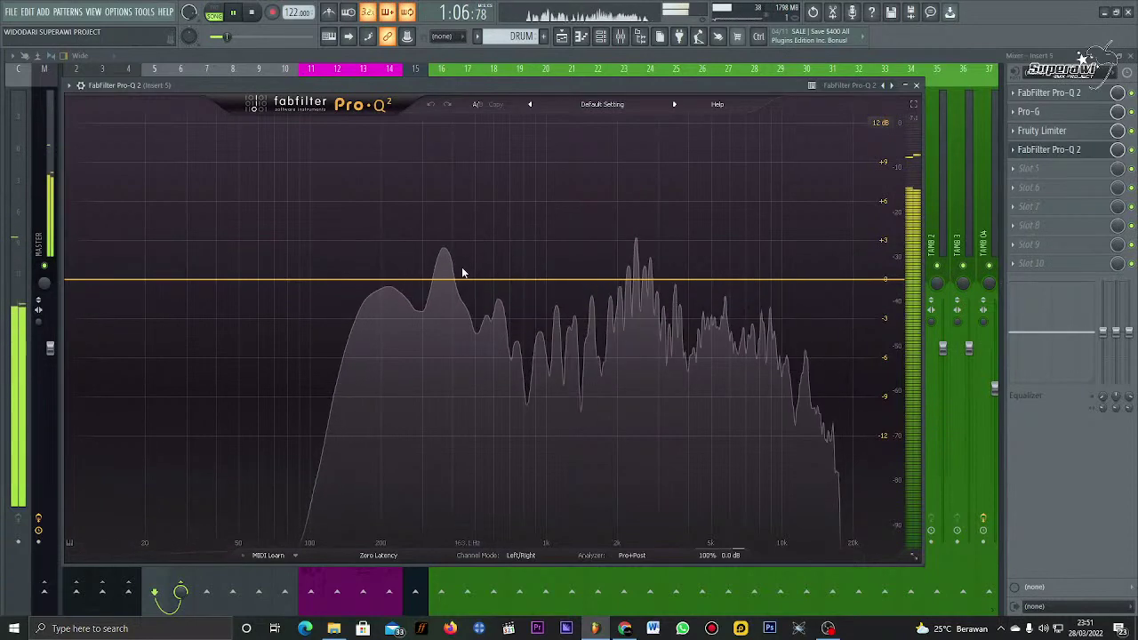
Step: Add gentle EQ cuts near 335 Hz and 2436 Hz (-1.97 dB), then close Pro-Q 2 and stop playback
click(434, 289)
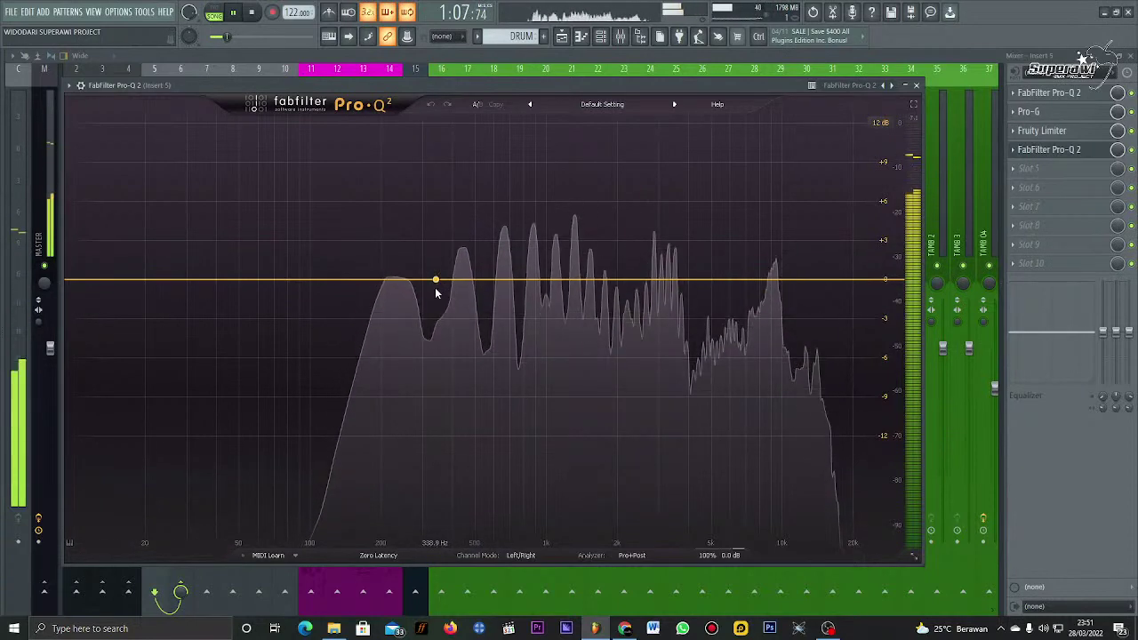
click(623, 291)
drag(626, 295, 644, 303)
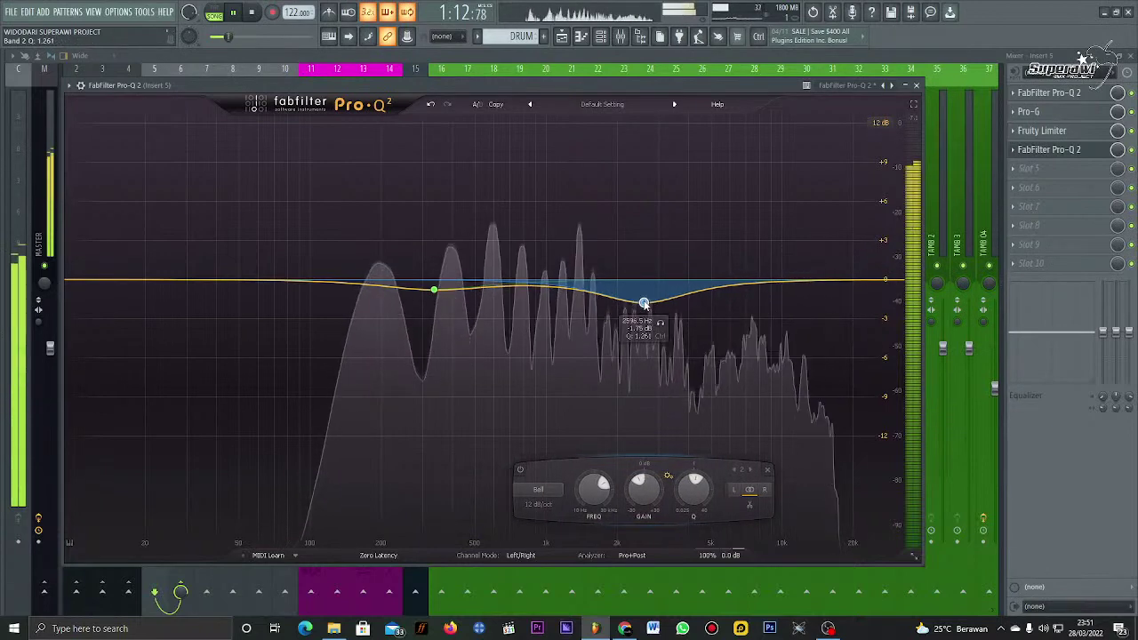
click(916, 84)
key(space)
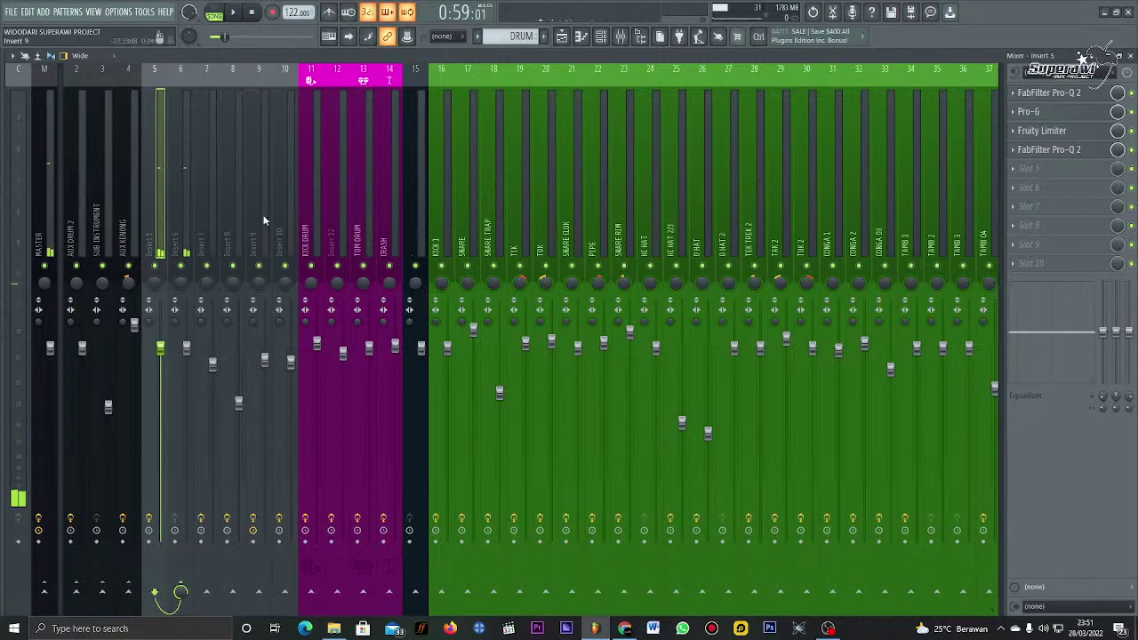
key(Right)
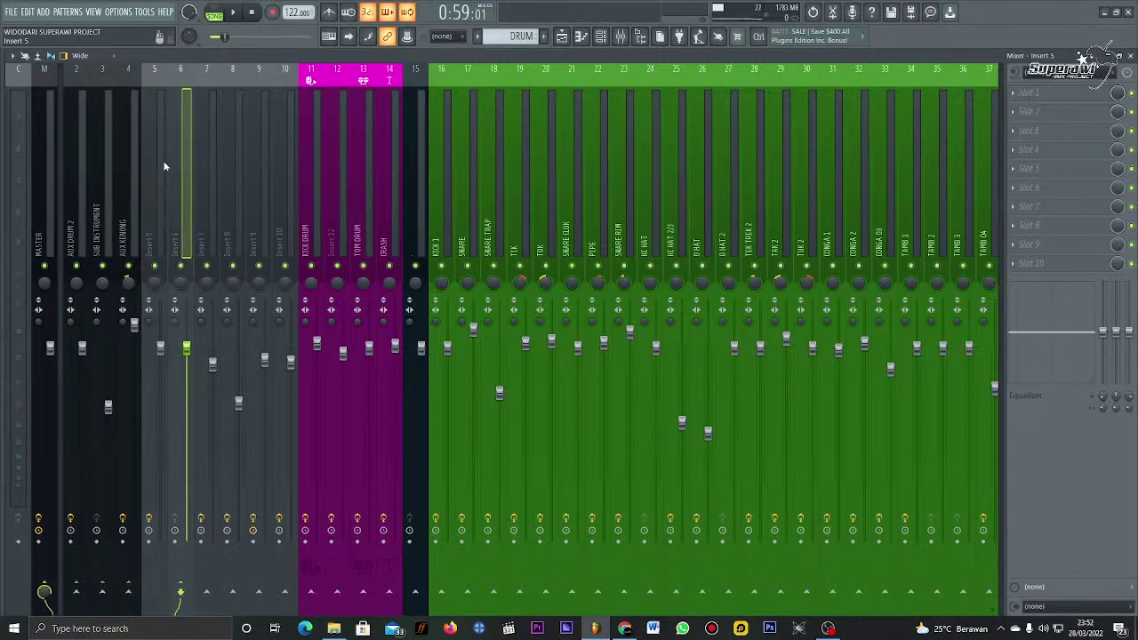
key(Left)
key(Right)
key(Left)
key(Right)
key(Left)
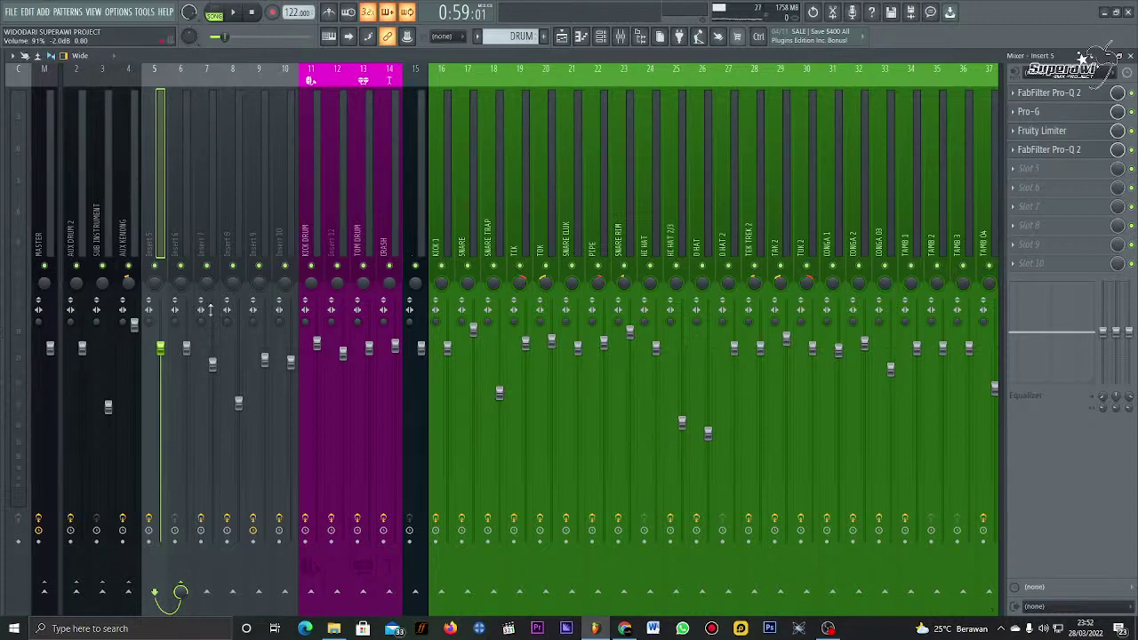
click(183, 185)
click(155, 187)
click(179, 166)
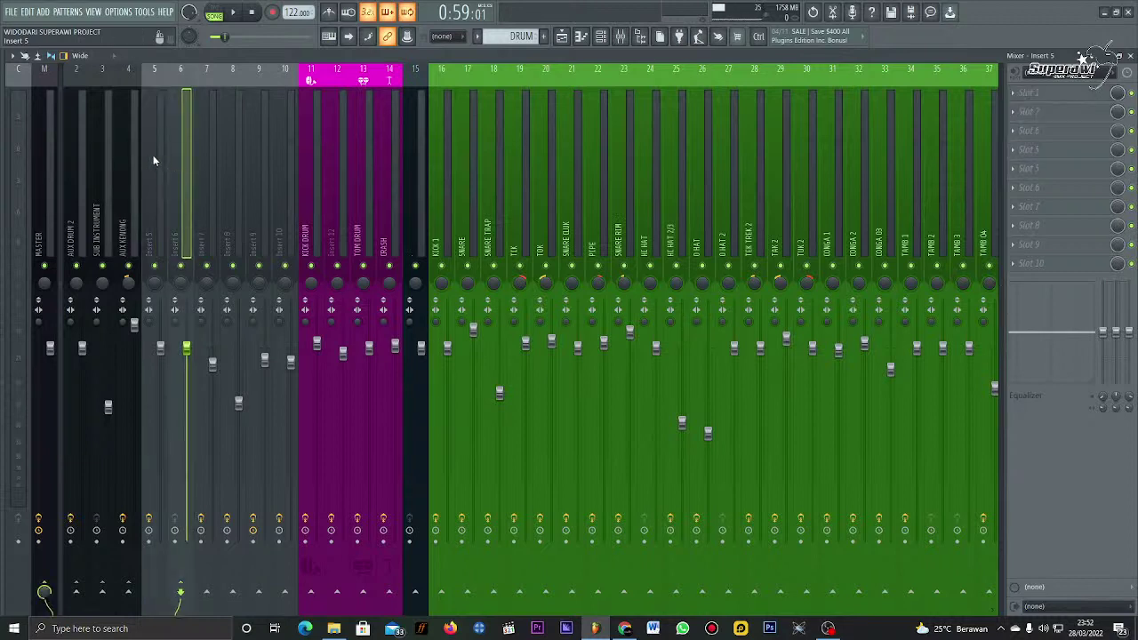
click(153, 155)
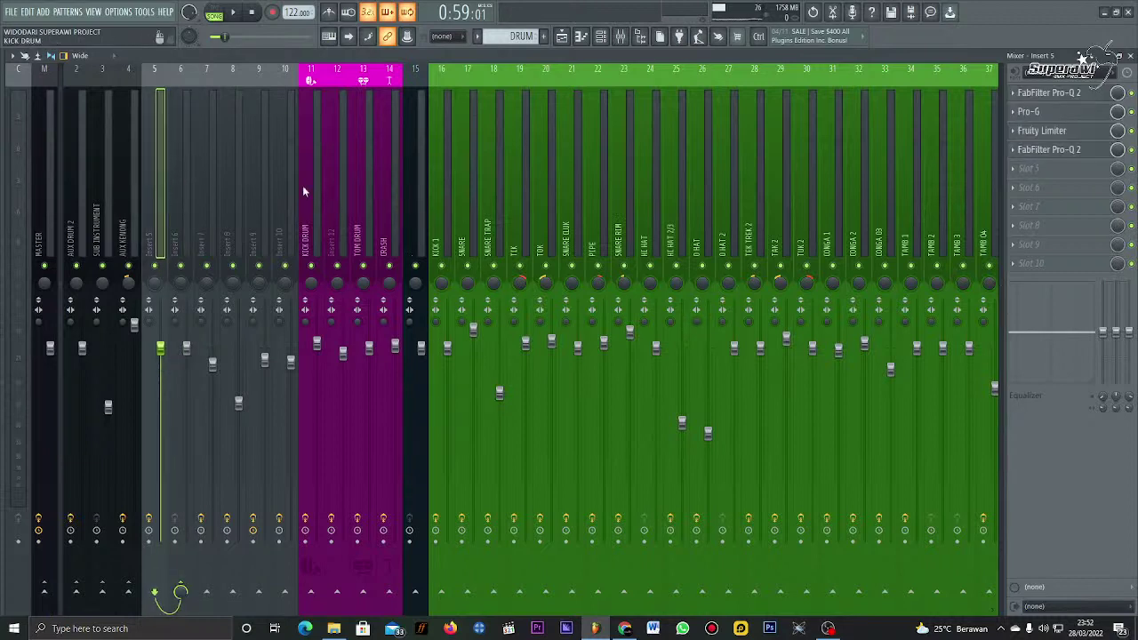
click(180, 151)
click(160, 138)
click(187, 169)
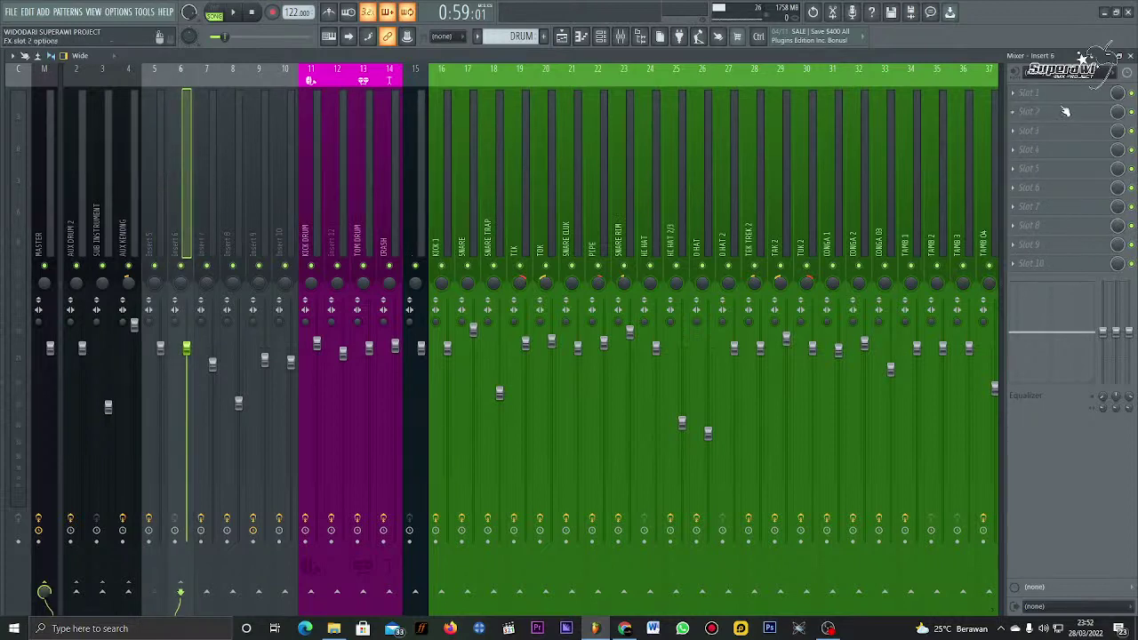
click(153, 167)
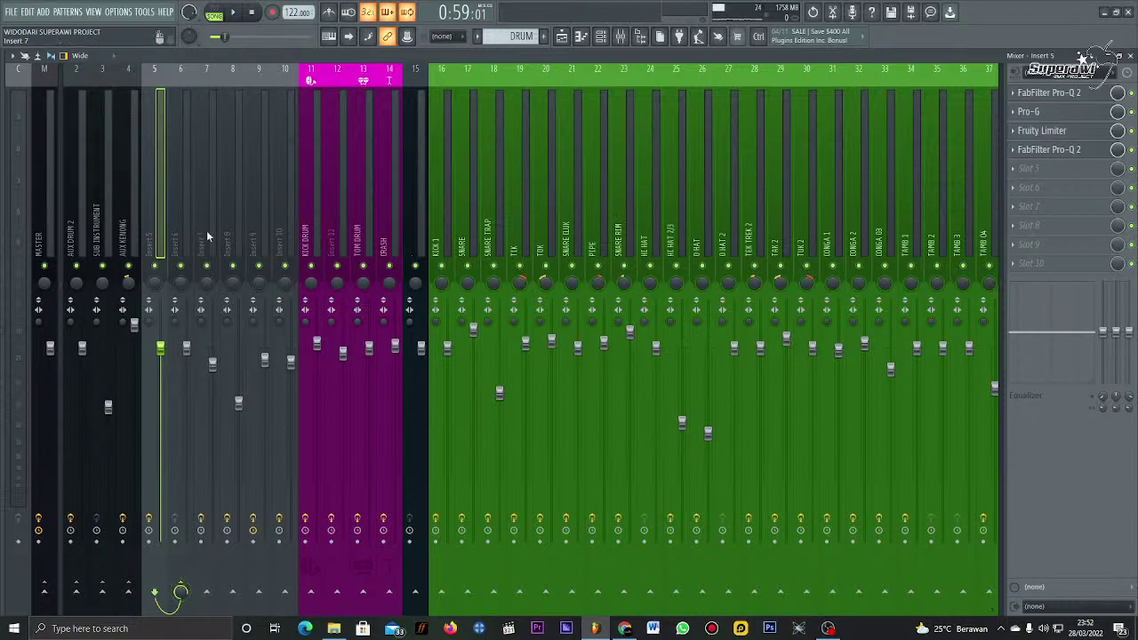
key(space)
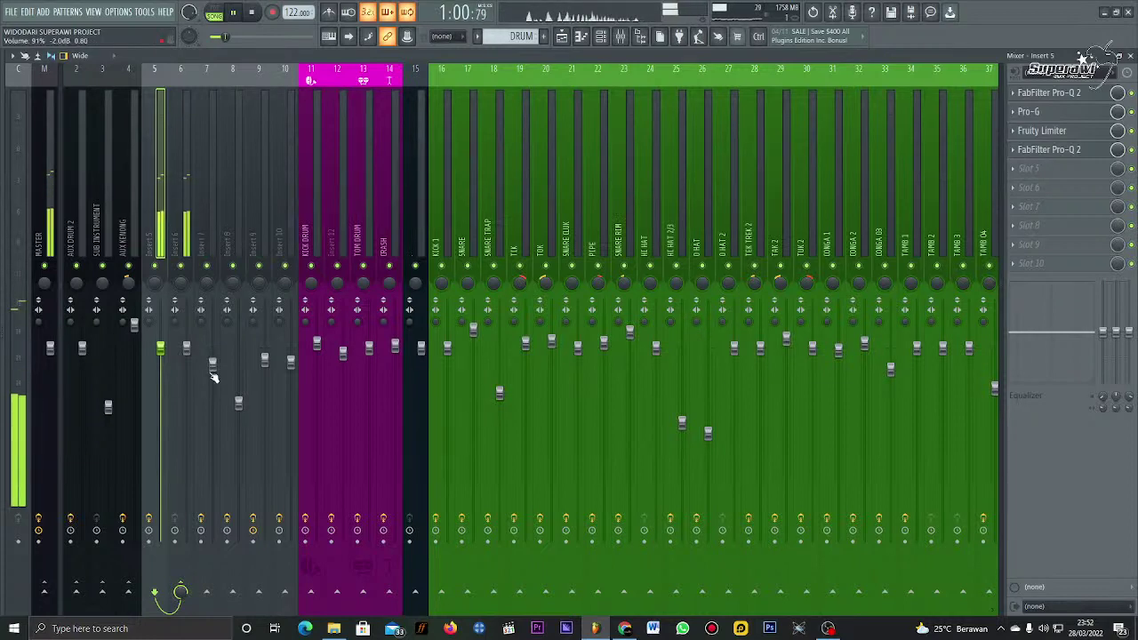
Step: Reroute Insert 5's output from the Master to insert 6
key(space)
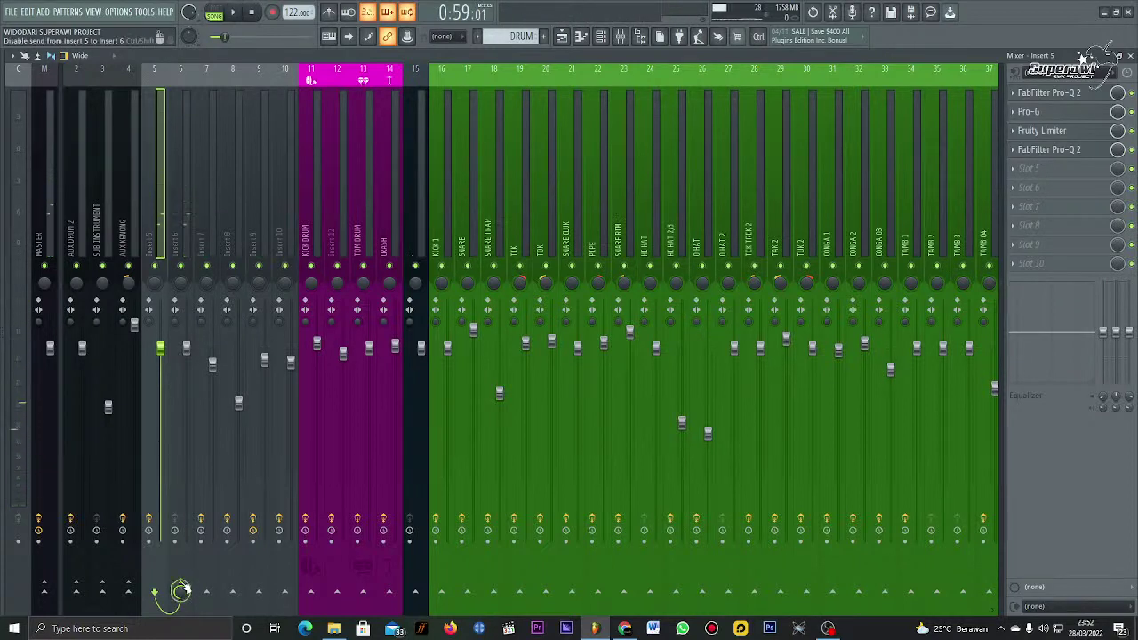
click(181, 592)
click(44, 593)
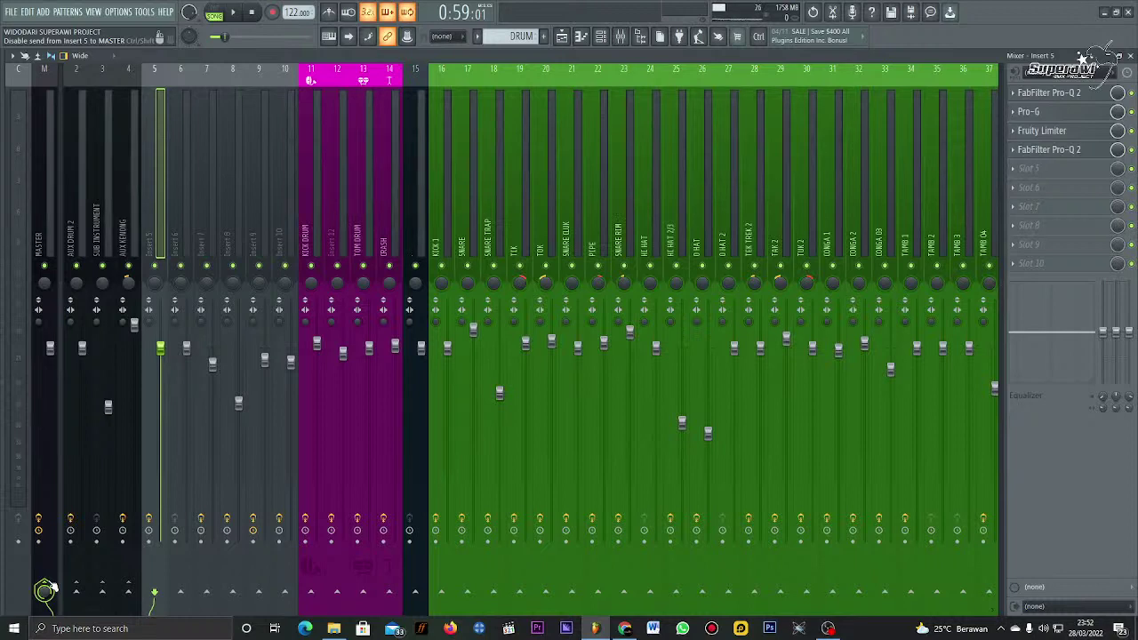
click(51, 587)
click(181, 592)
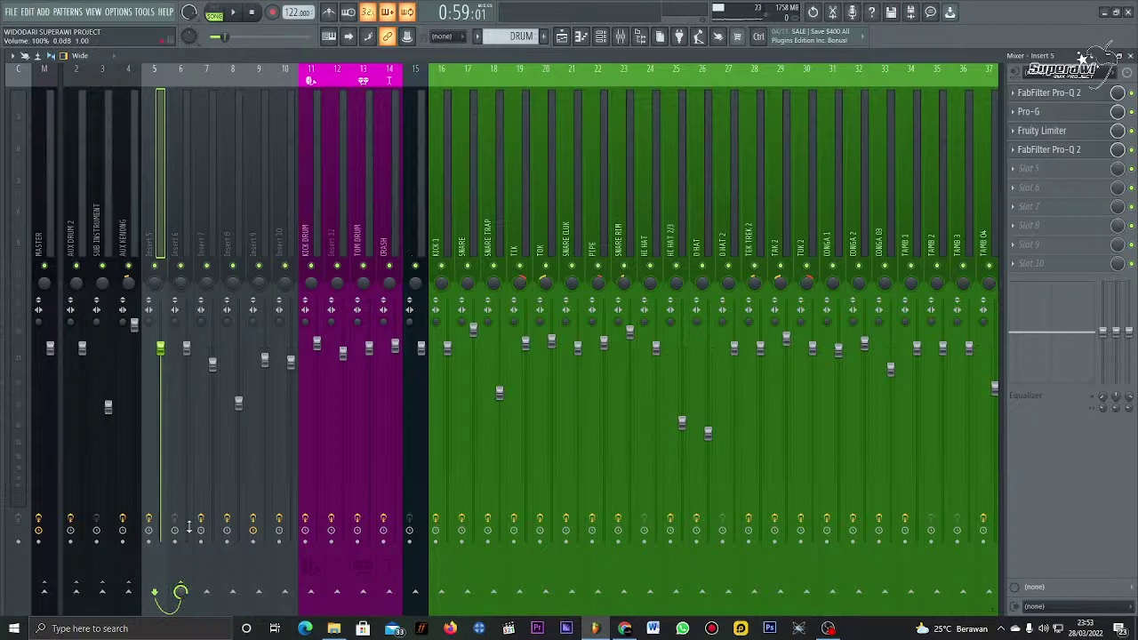
Step: Audition the new routing with insert 6 selected, then open insert 5's FabFilter Pro-Q 2
click(179, 162)
key(space)
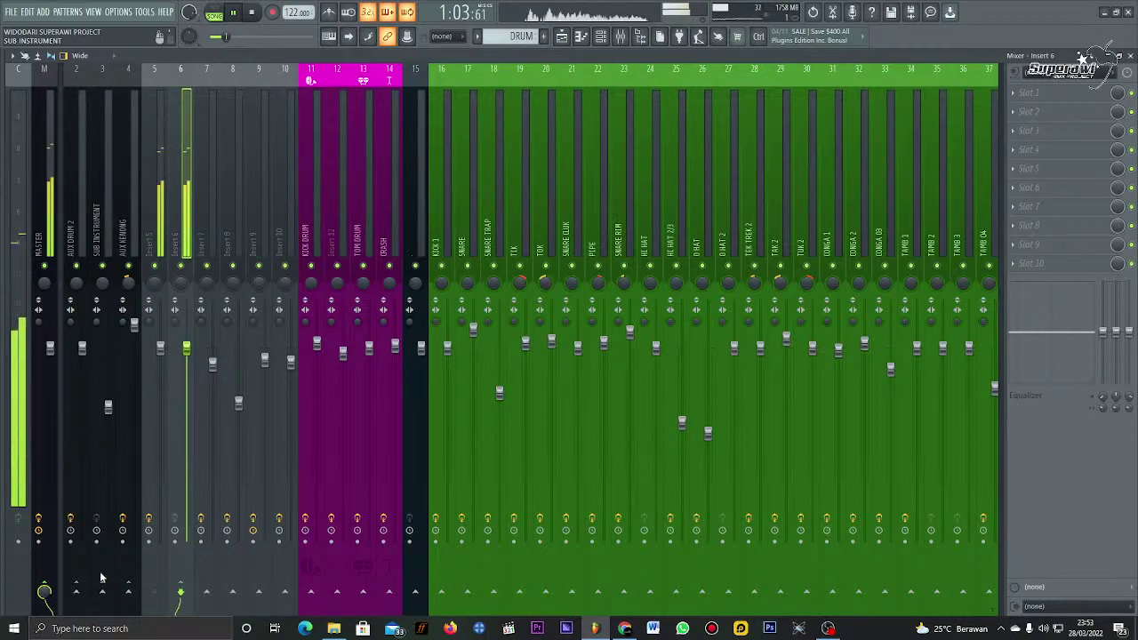
key(space)
click(159, 157)
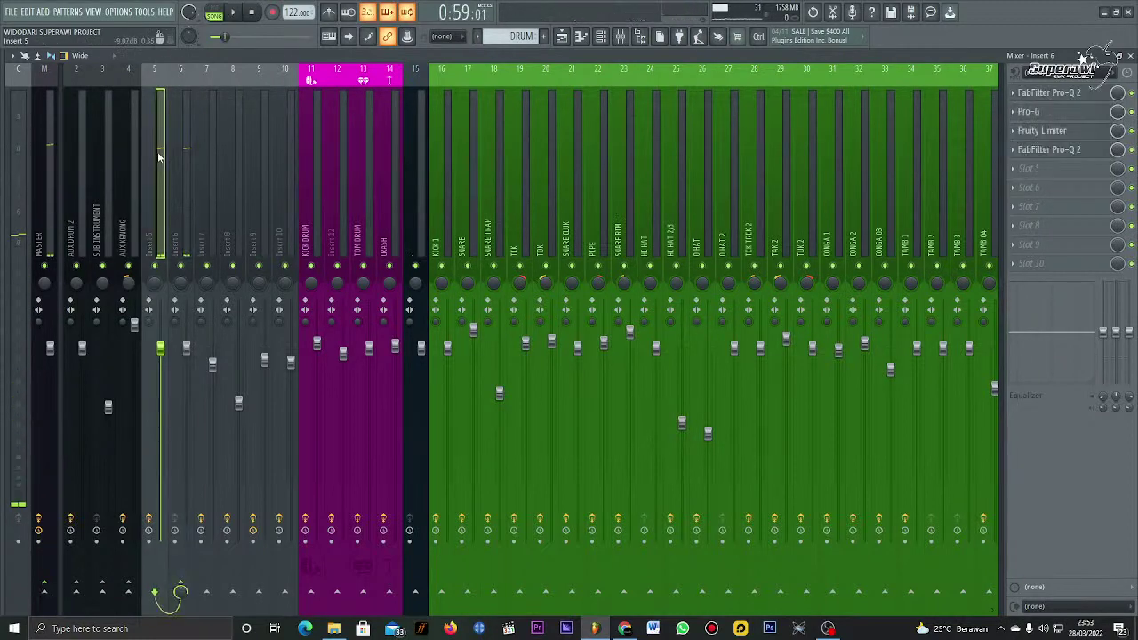
click(1070, 153)
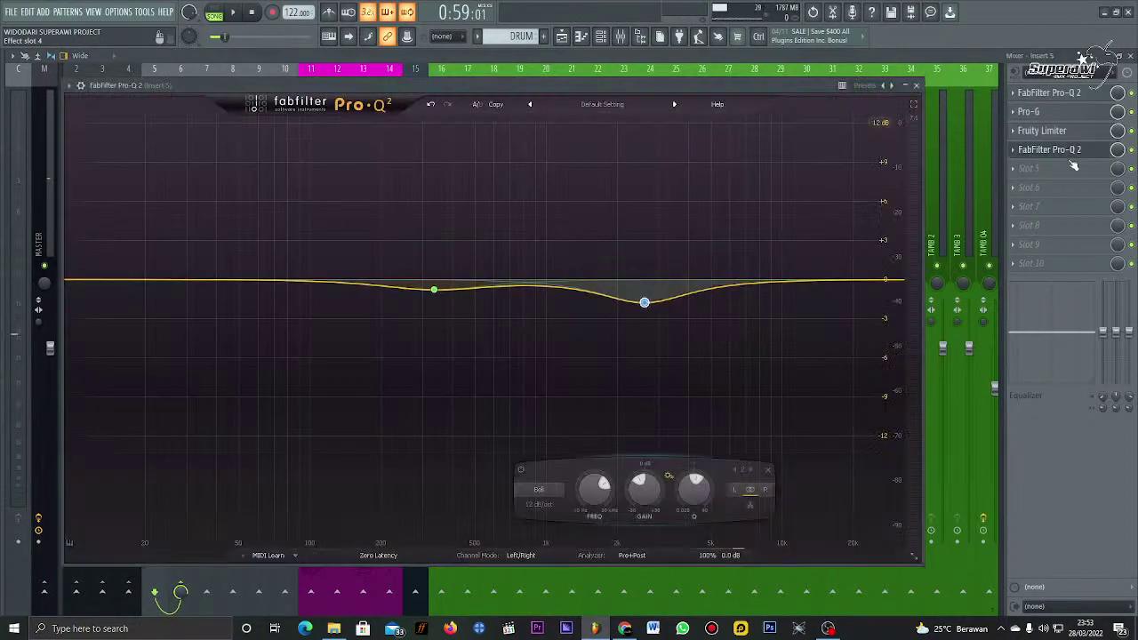
Step: Load ValhallaVintageVerb into Insert 5's fifth slot, move its window aside, and switch to the Playlist
click(1063, 166)
click(1063, 166)
click(1065, 167)
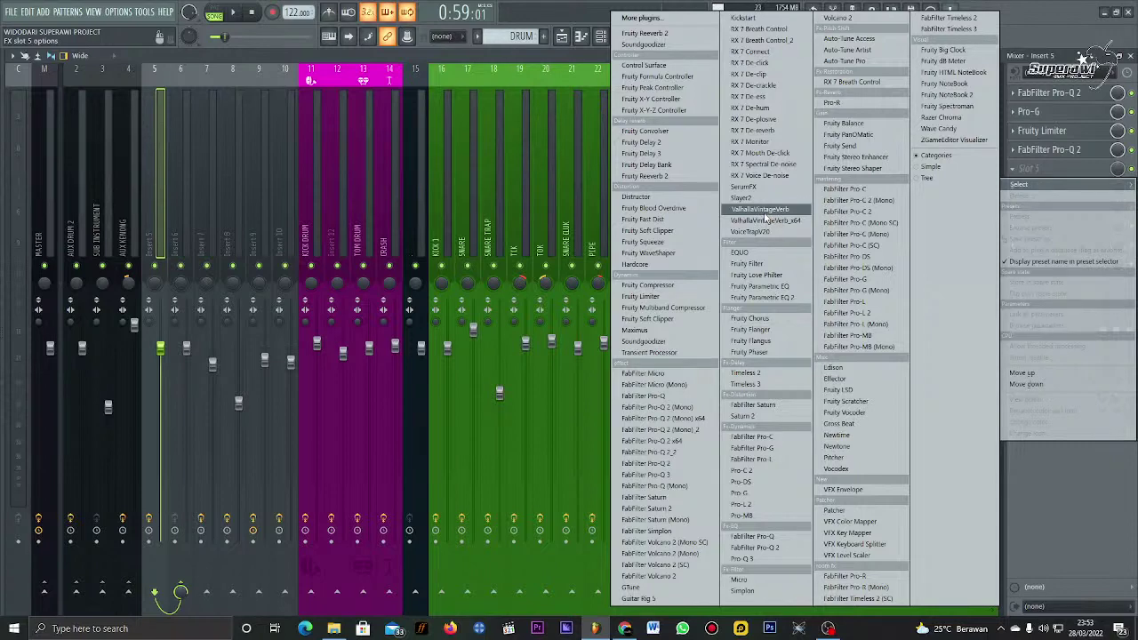
click(764, 212)
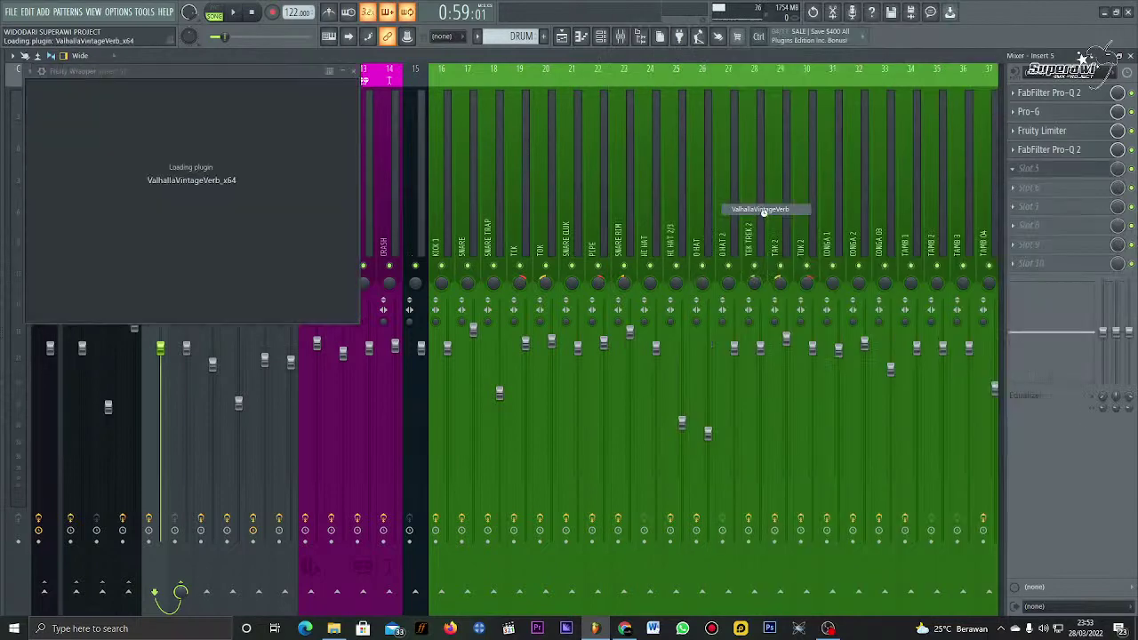
drag(274, 77, 583, 63)
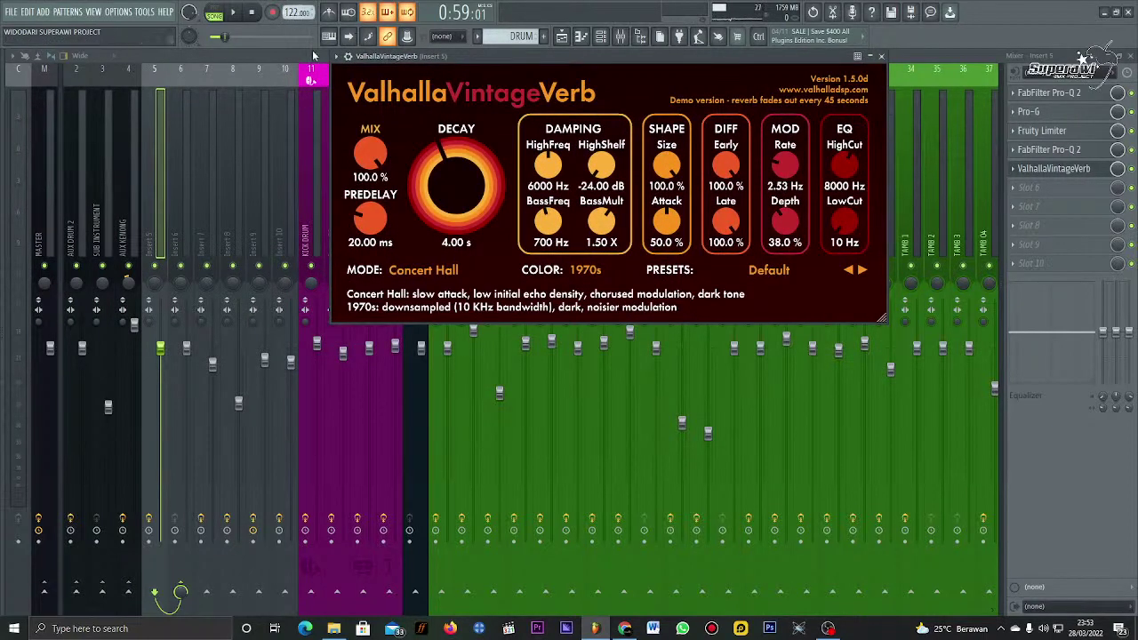
key(F5)
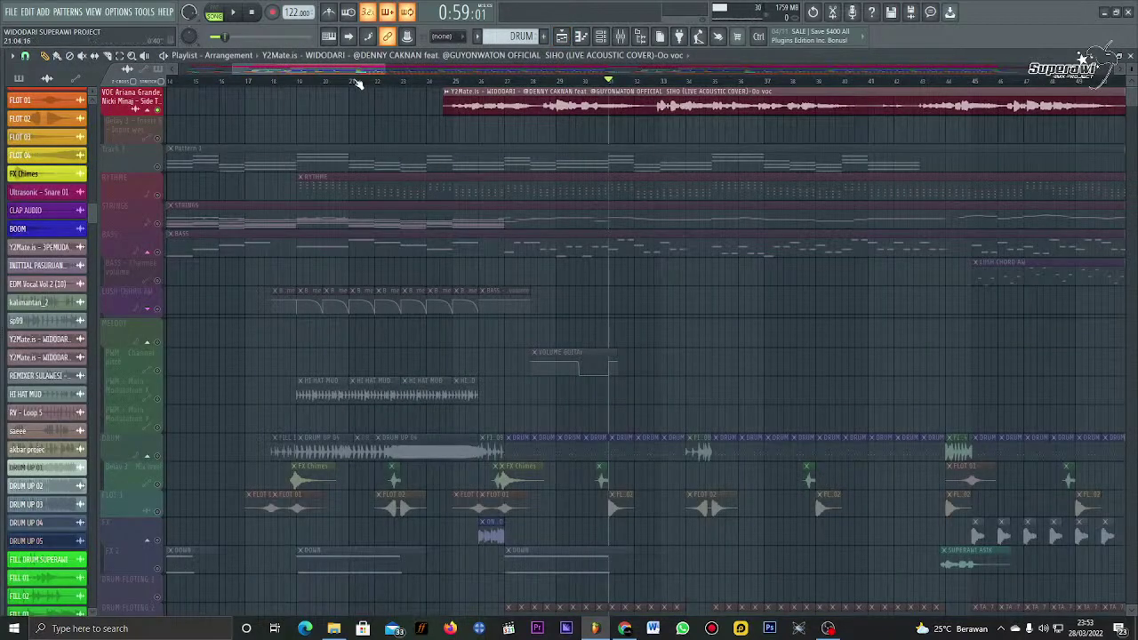
Step: Switch all audio clips to realtime stretching, drop the tempo from 122 to 120 BPM, and rewind to 0:47:00
scroll(355, 83, down, 4)
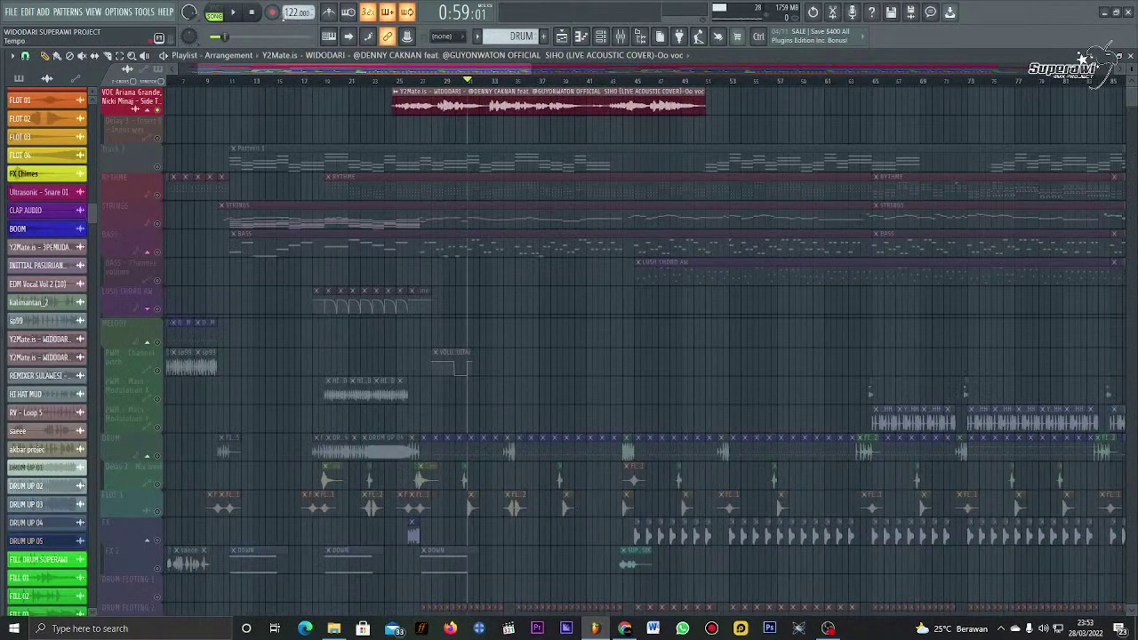
click(147, 12)
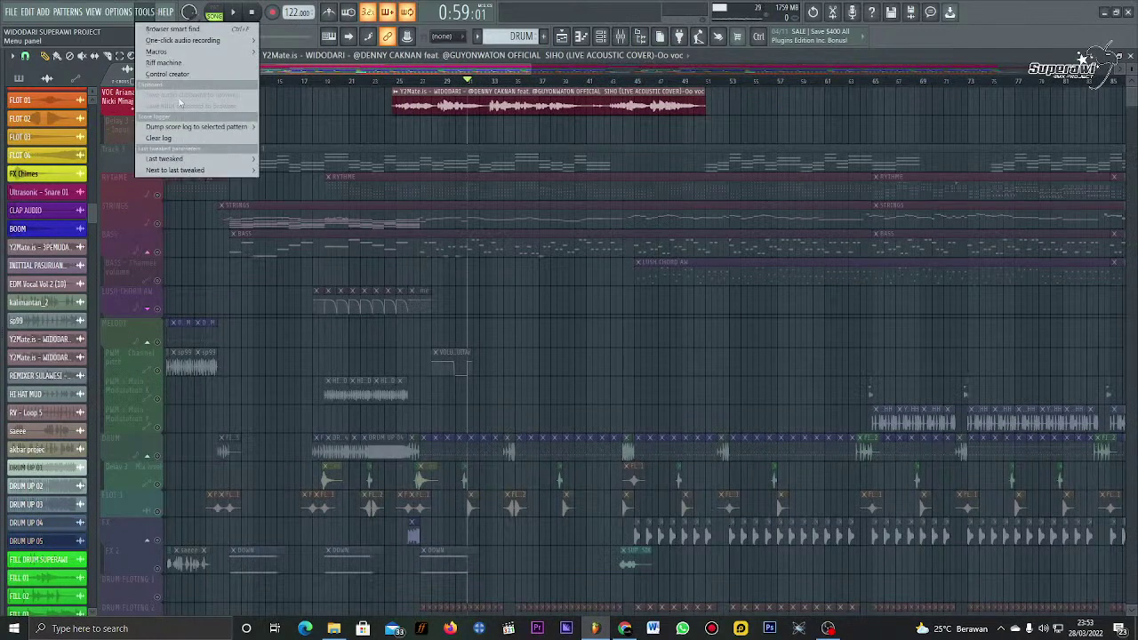
mouse_move(157, 52)
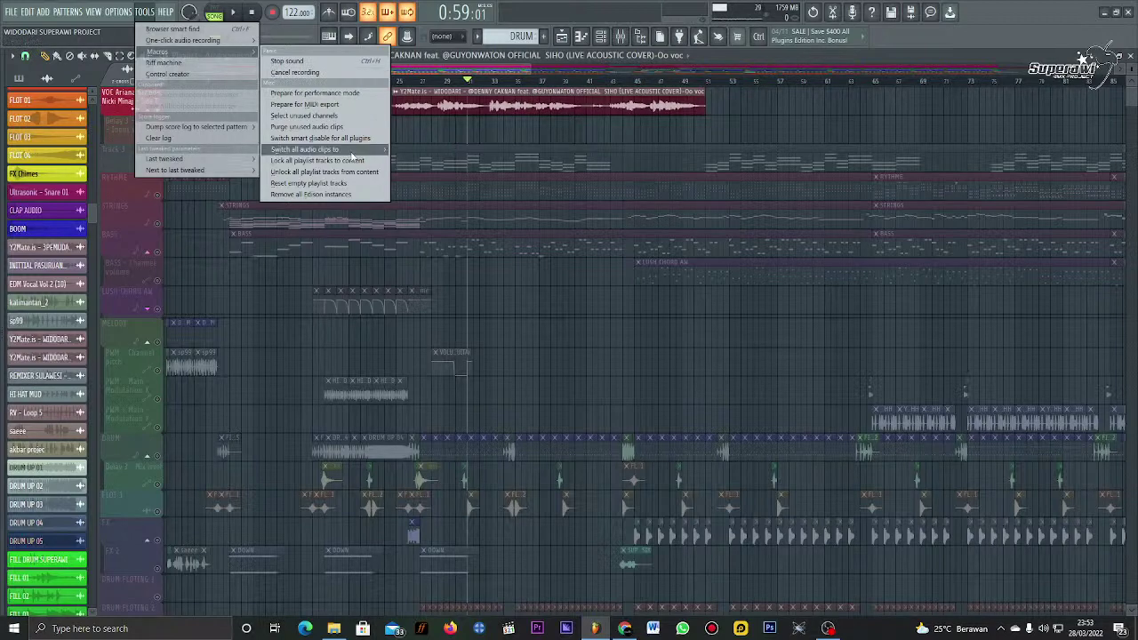
click(147, 11)
click(146, 12)
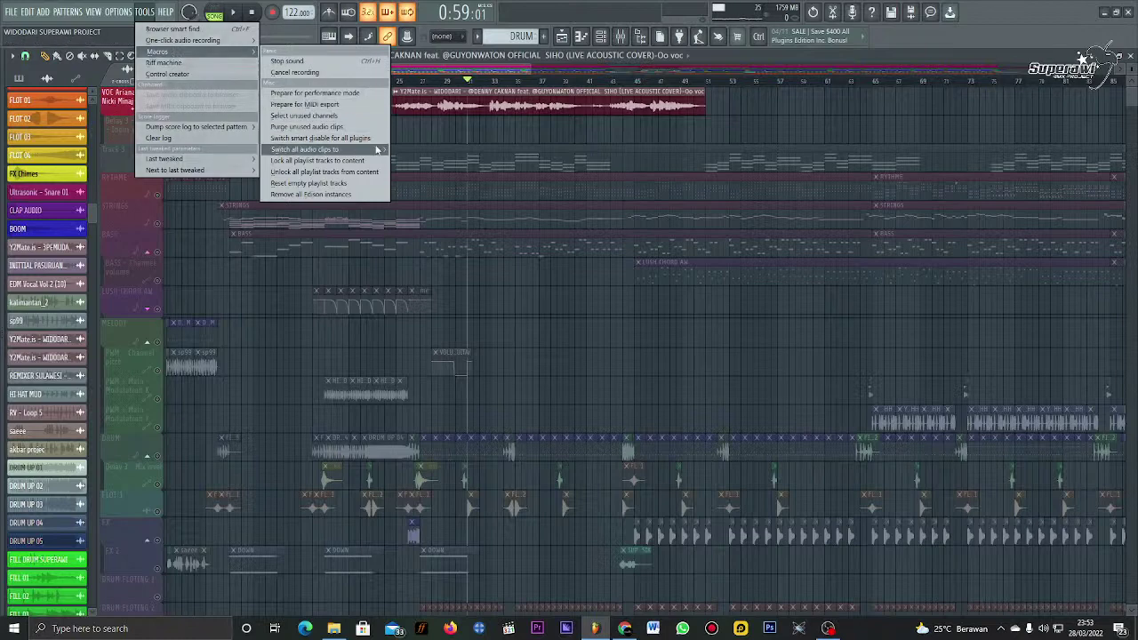
mouse_move(378, 150)
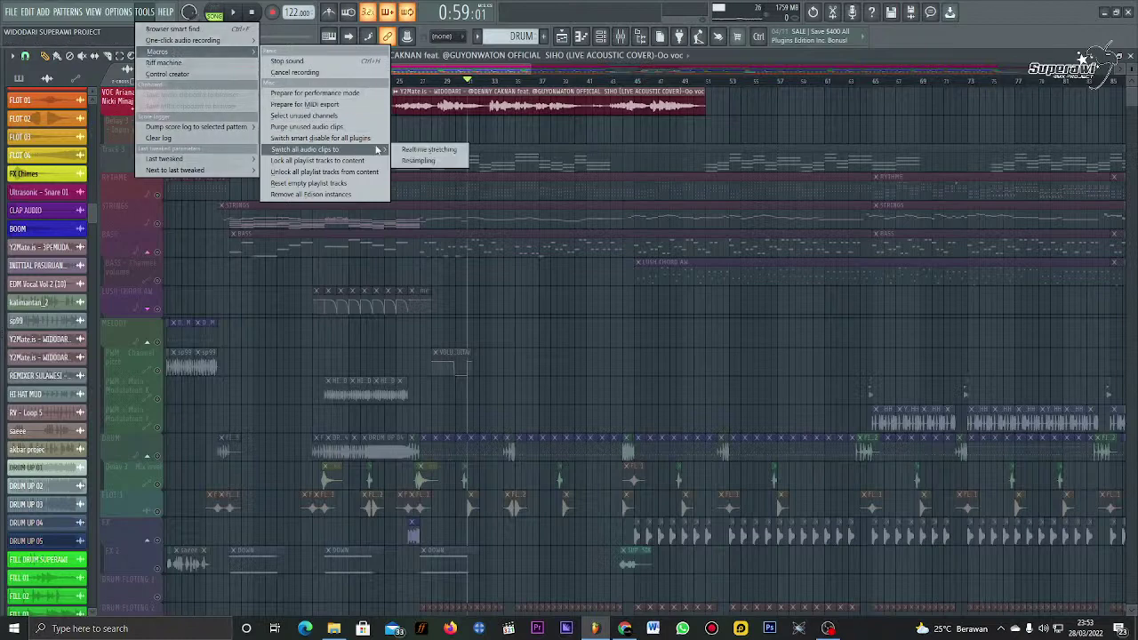
click(452, 150)
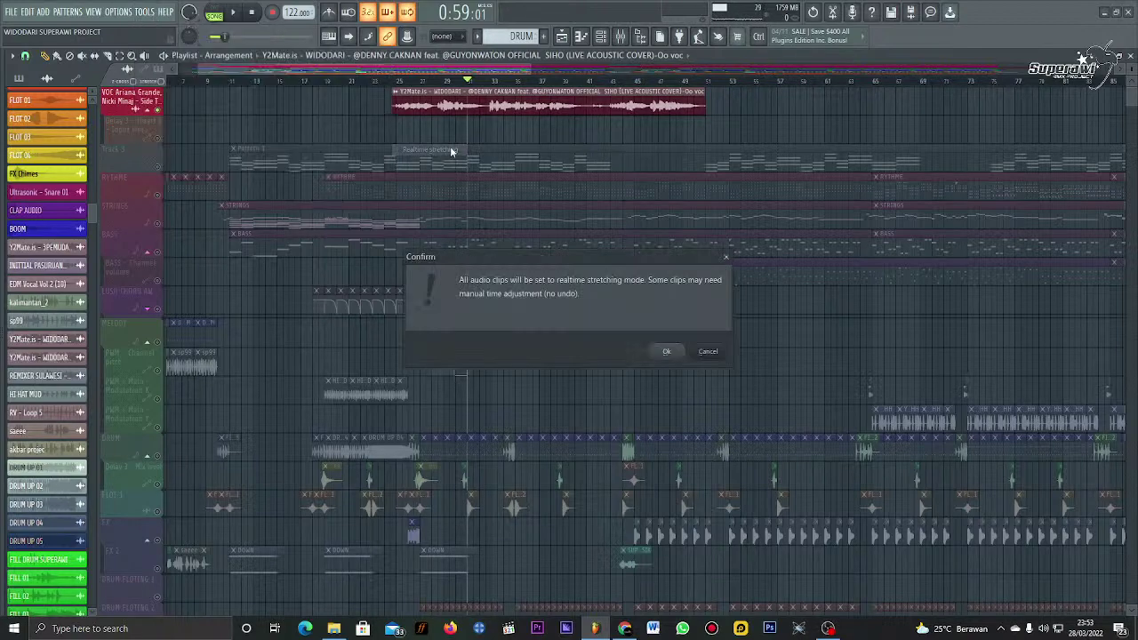
click(667, 354)
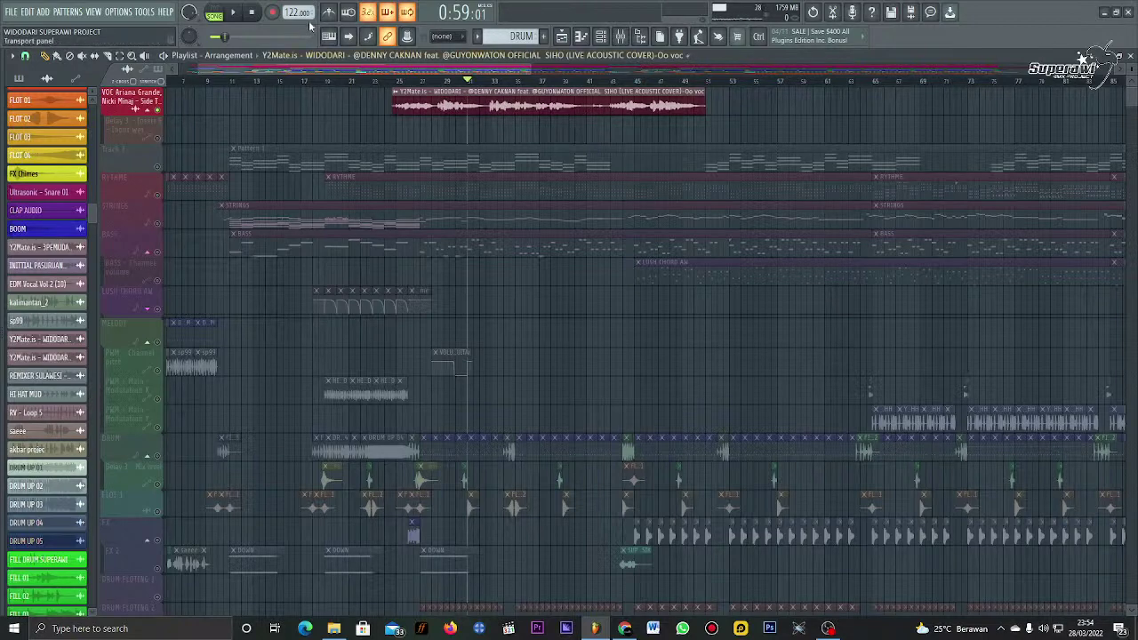
drag(298, 12, 298, 18)
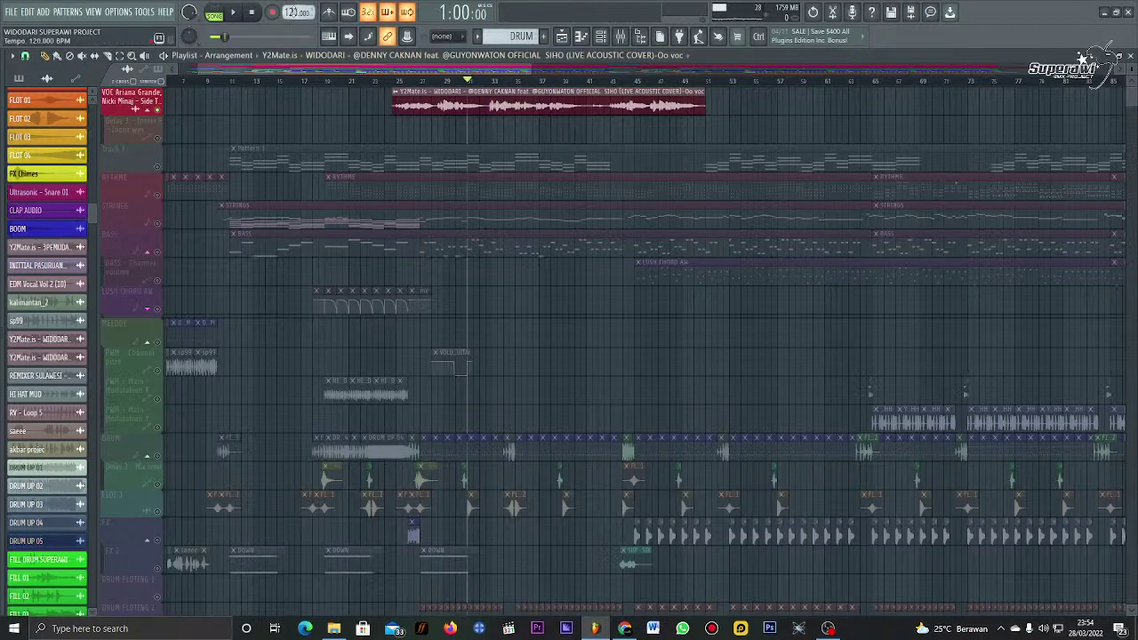
click(391, 82)
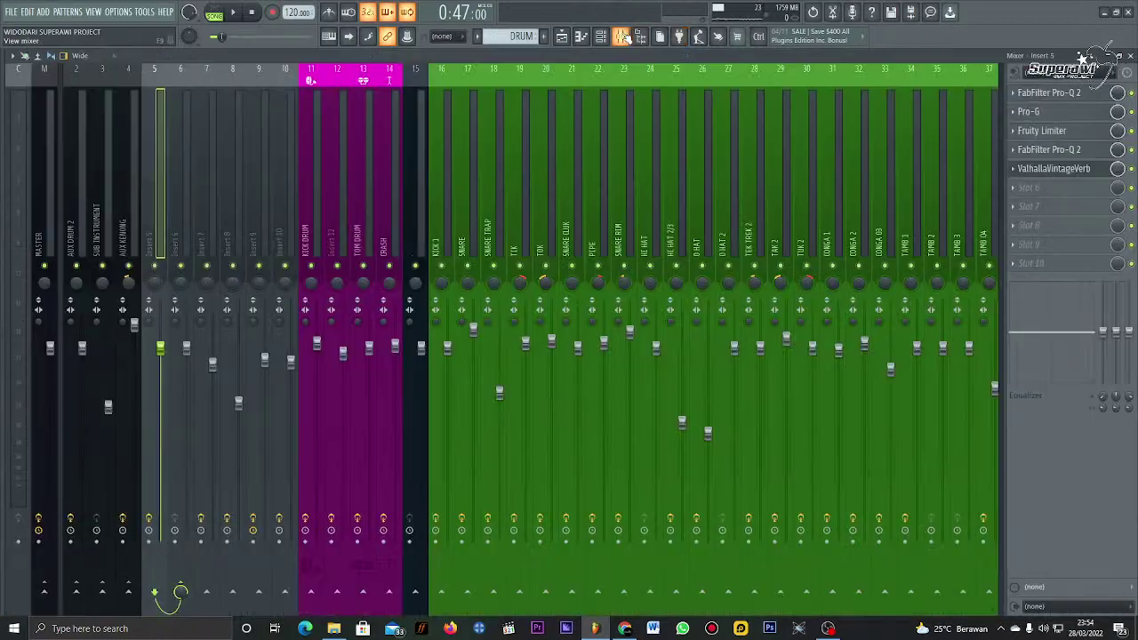
Step: Set insert 5's ValhallaVintageVerb mix to 0.0% and predelay to 6.11 ms, then launch Word
click(620, 36)
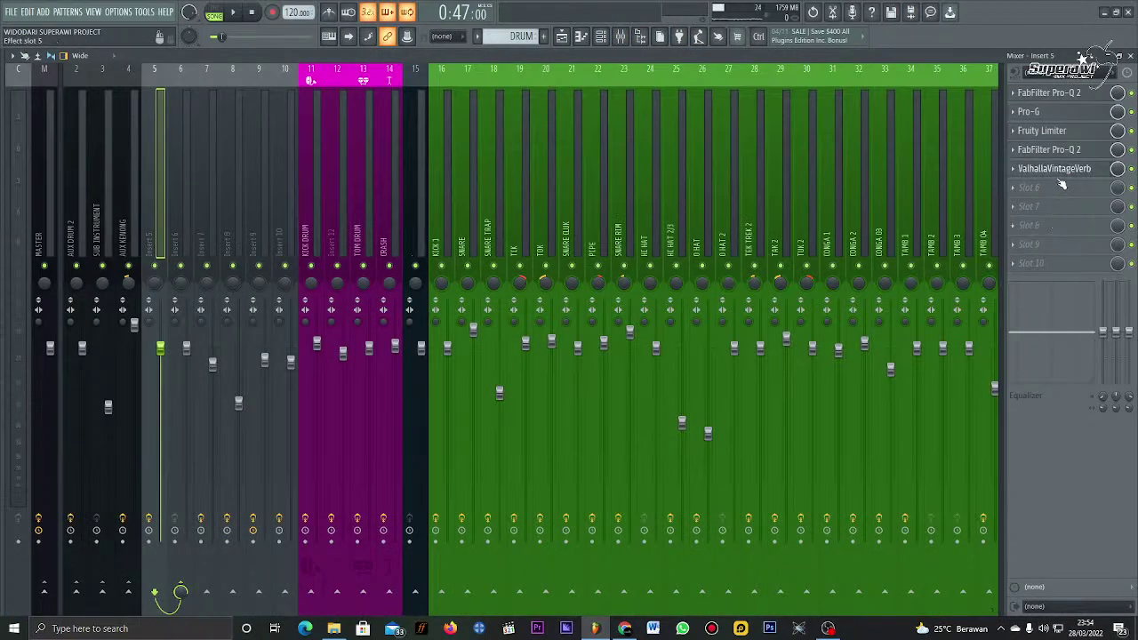
click(1054, 168)
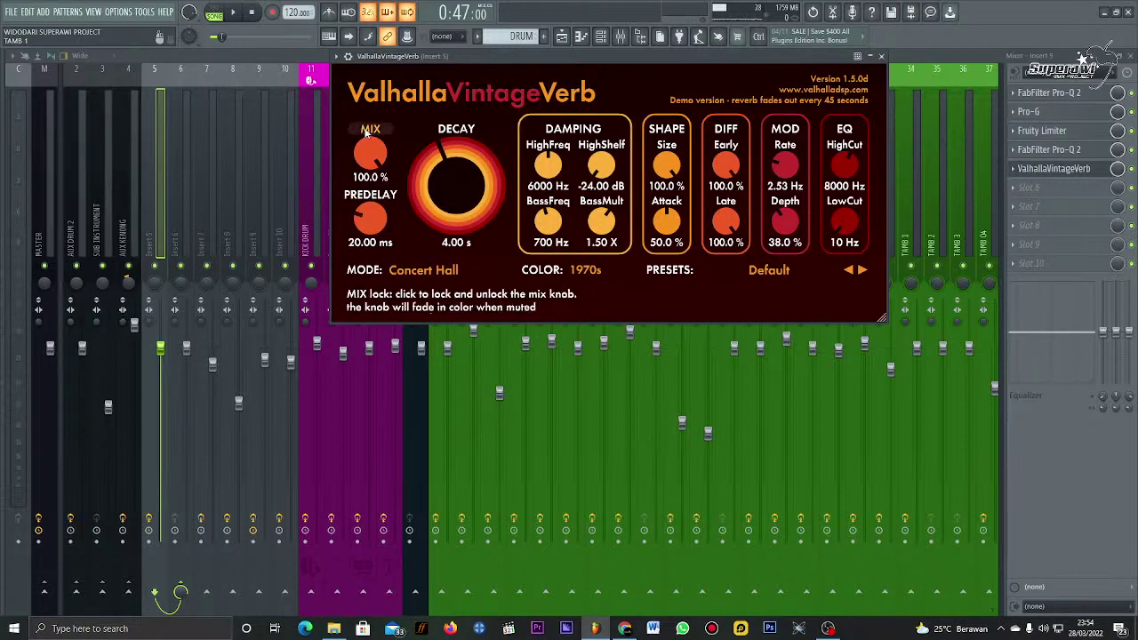
scroll(375, 160, down, 15)
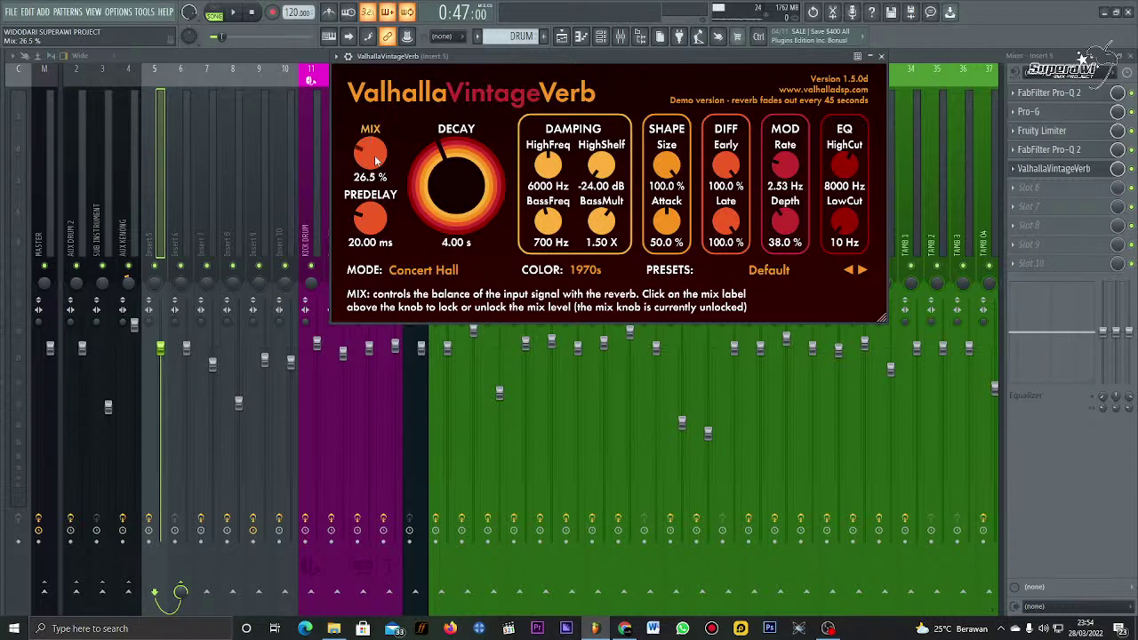
scroll(376, 160, down, 5)
scroll(375, 160, down, 2)
scroll(376, 160, down, 6)
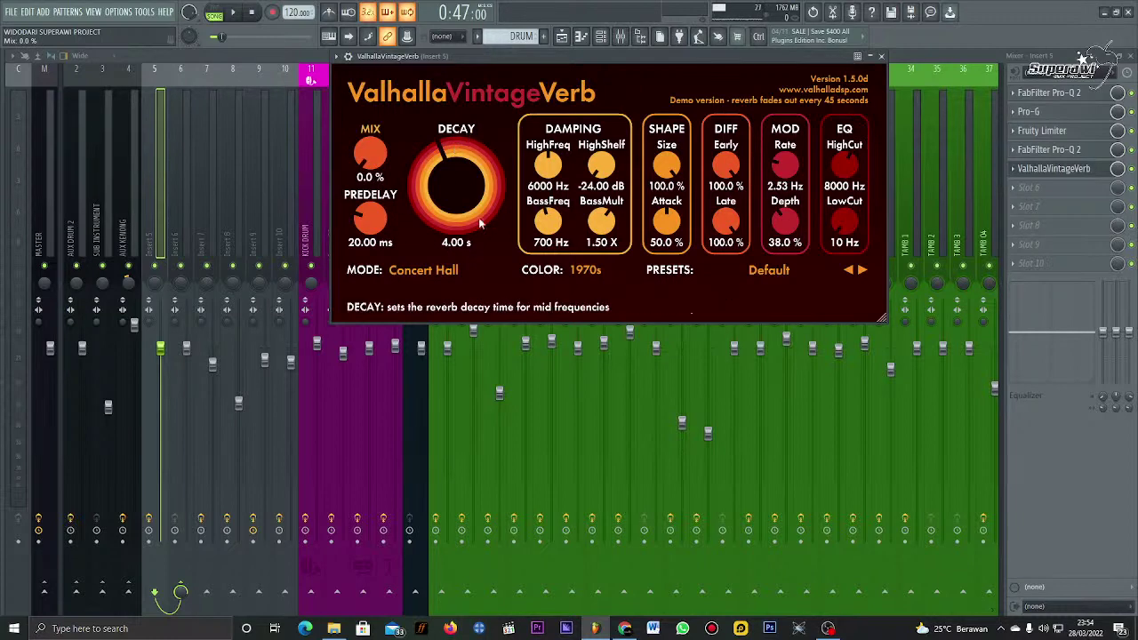
scroll(369, 240, down, 6)
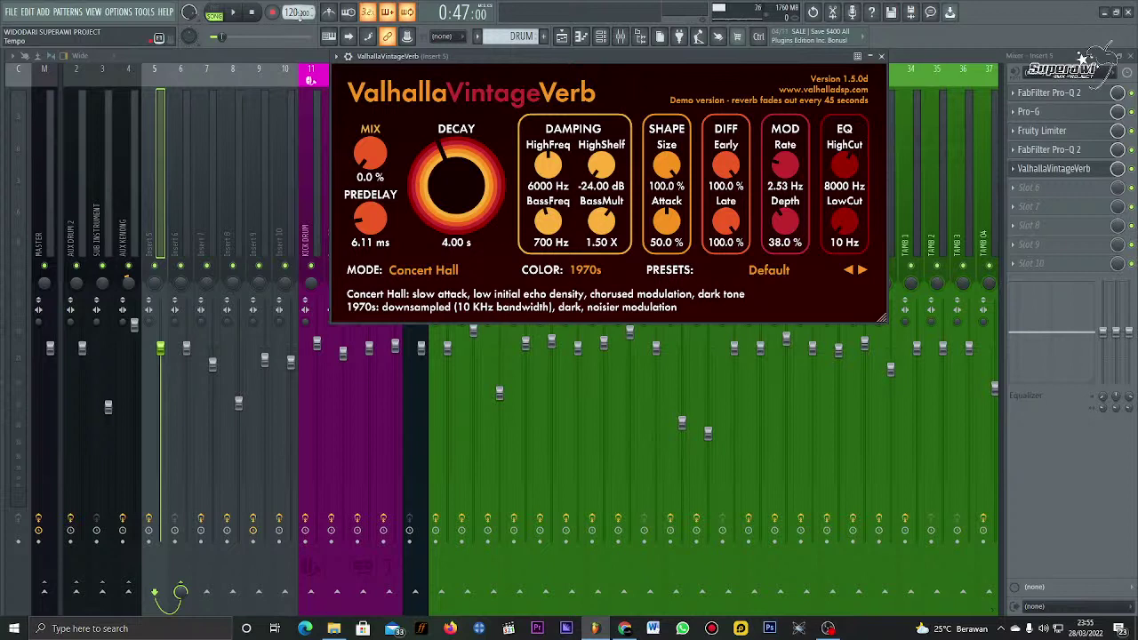
click(655, 628)
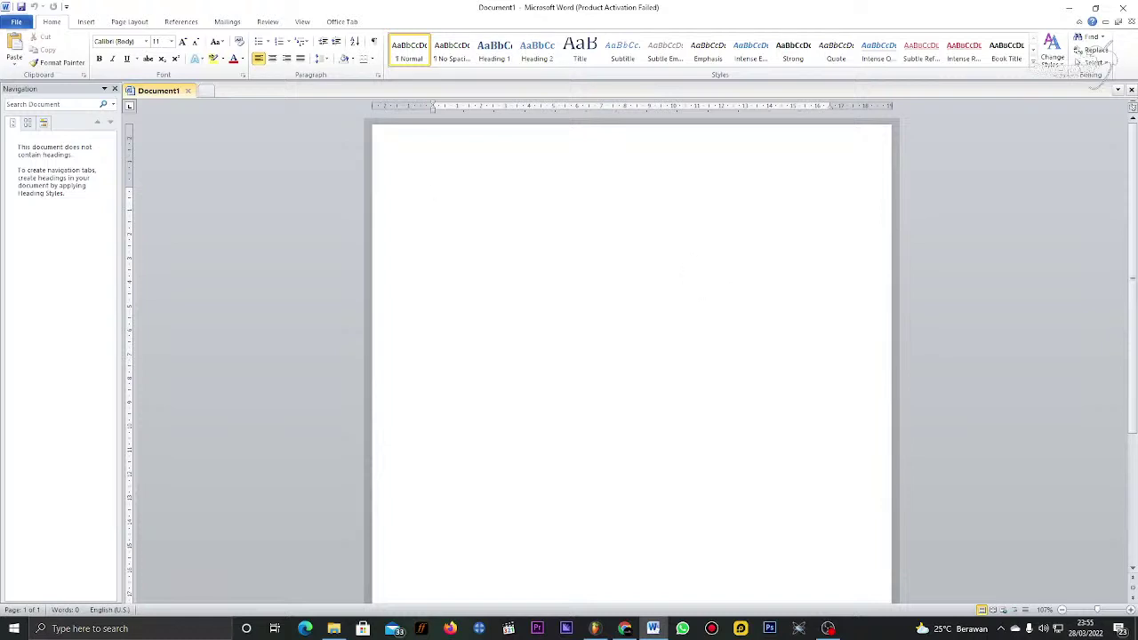
Step: Type the tempo ratio line '120.000/140.000 = 0.8571428571' in Word, dismissing the activation warning
text(120)
text(.000/)
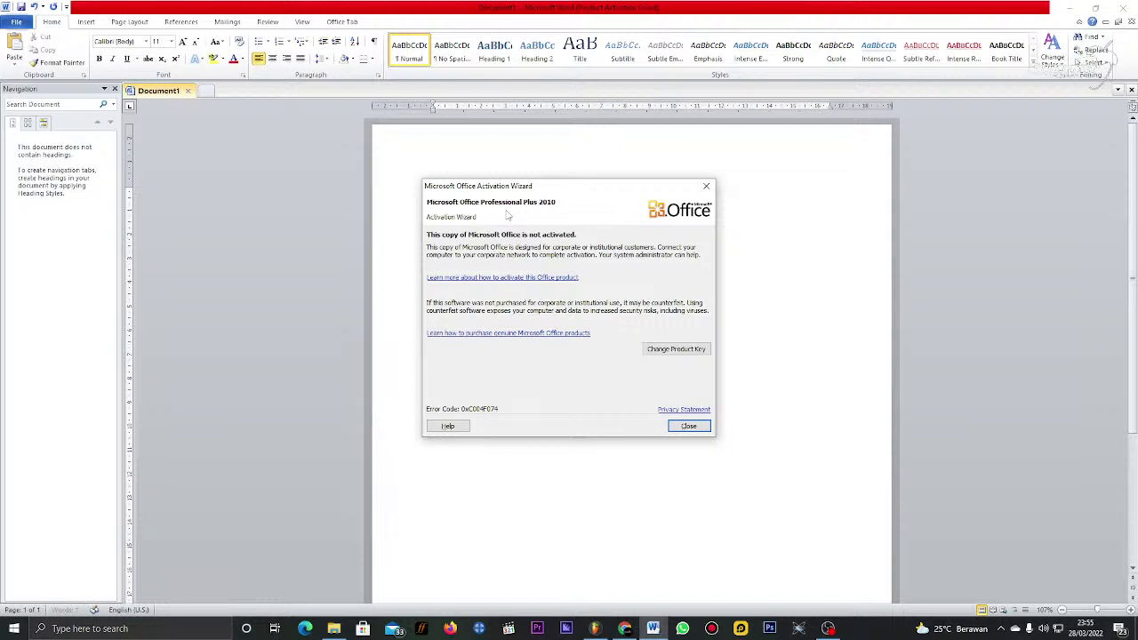
click(707, 186)
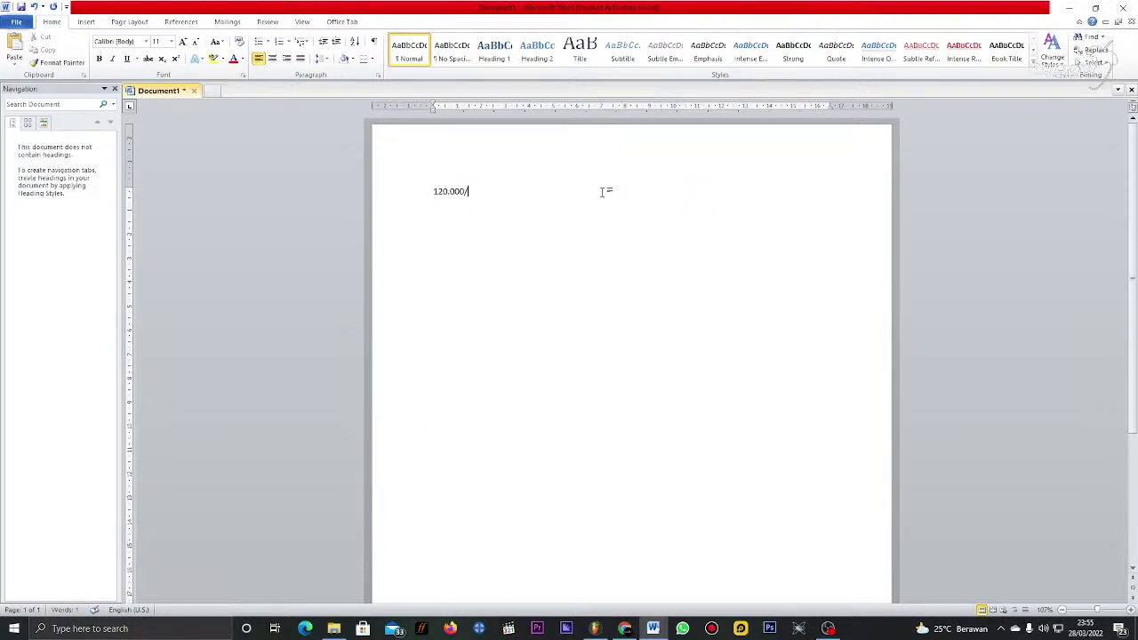
text(140000)
key(Left)
key(Left)
key(Left)
text(.)
text( +)
text(=)
text(0.85)
text(7)
text(142)
text(8571)
click(504, 191)
Step: Search 'KALKULATOR' in Chrome to bring up Google's calculator
click(625, 628)
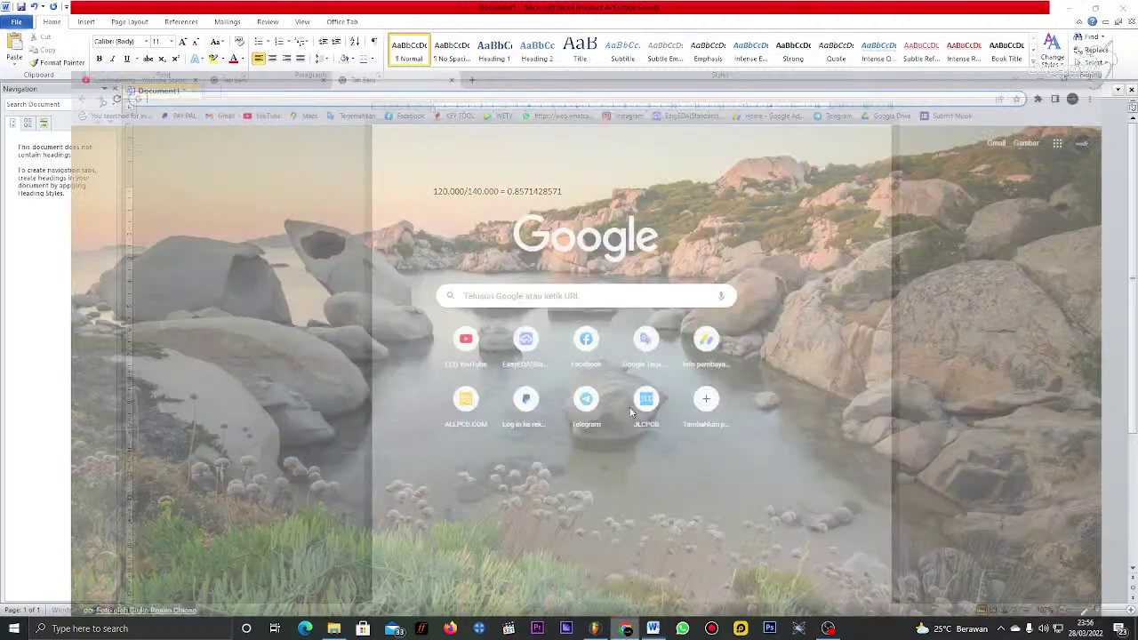
click(420, 31)
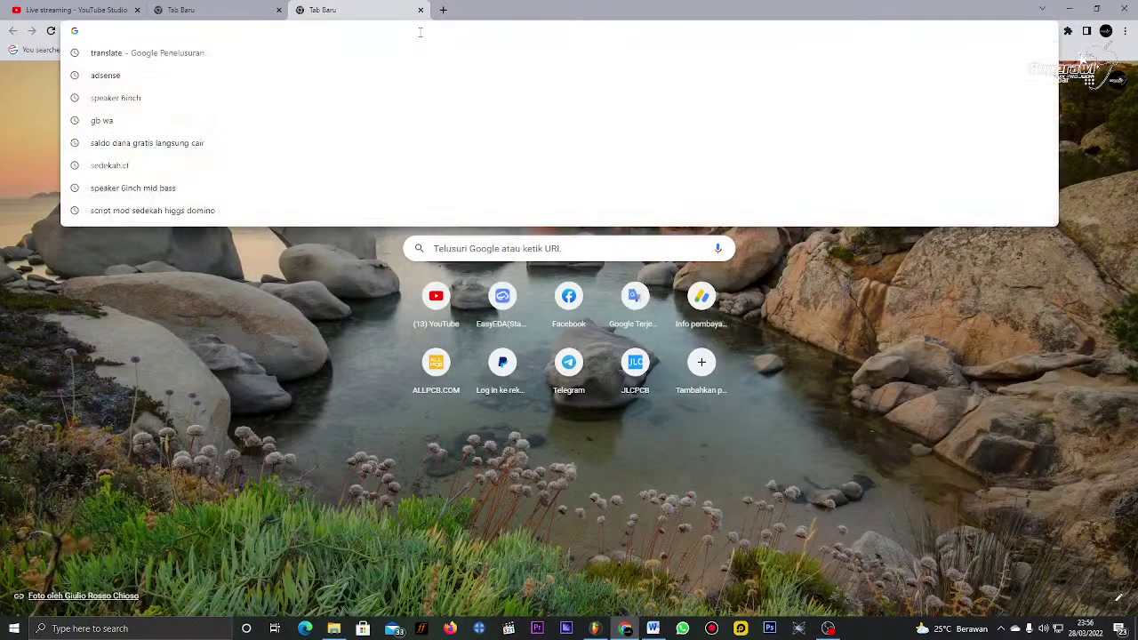
text(KALKU)
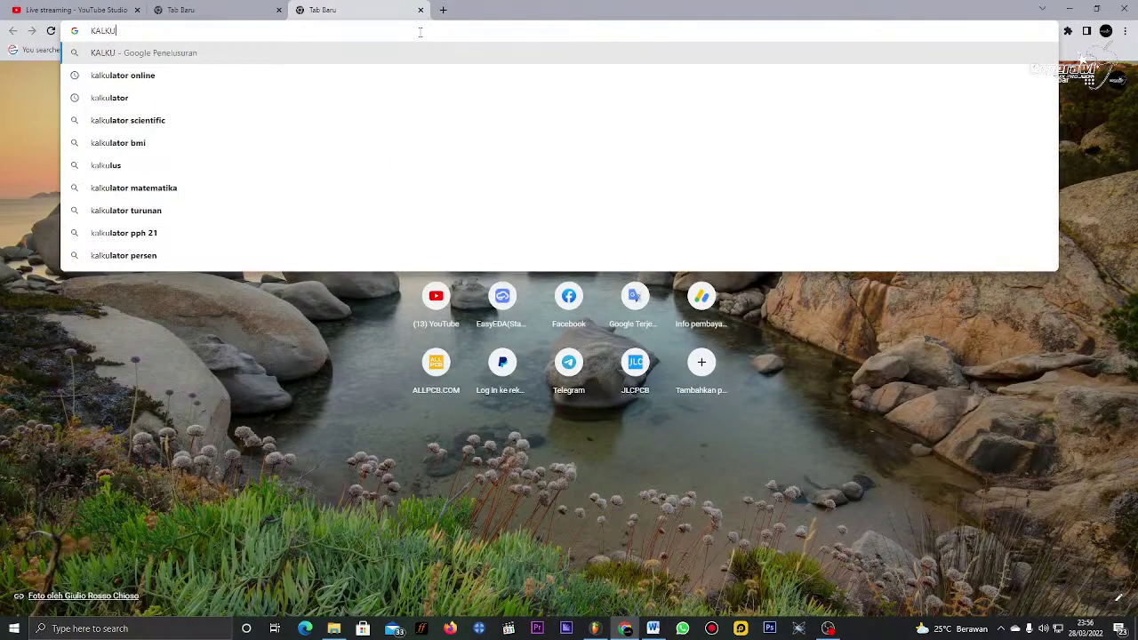
text(LATOR)
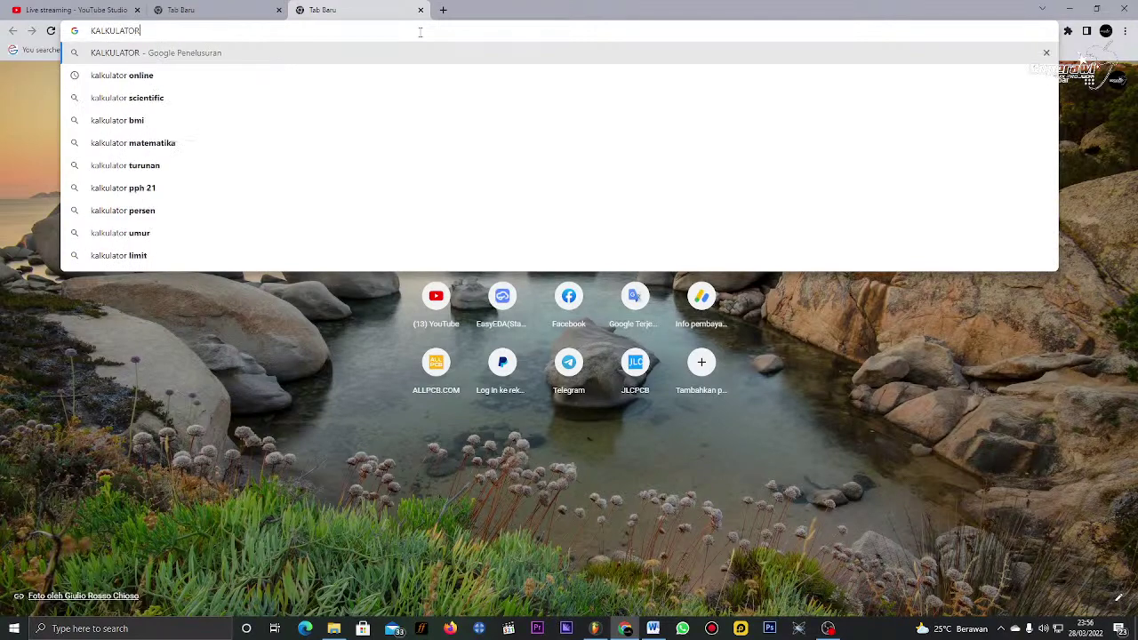
key(Return)
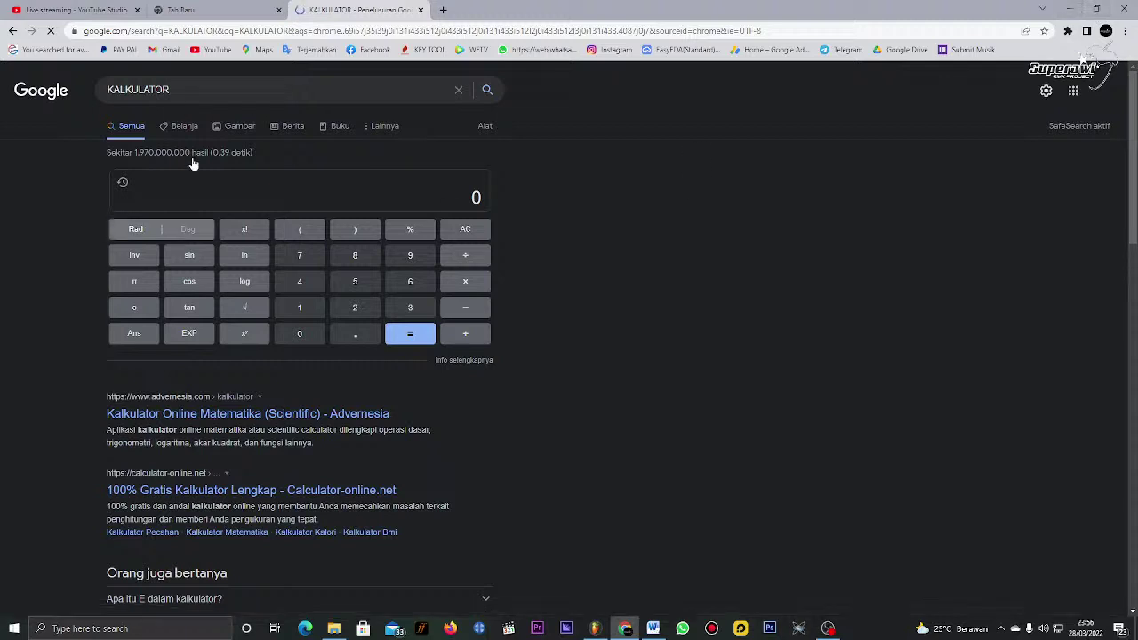
click(477, 203)
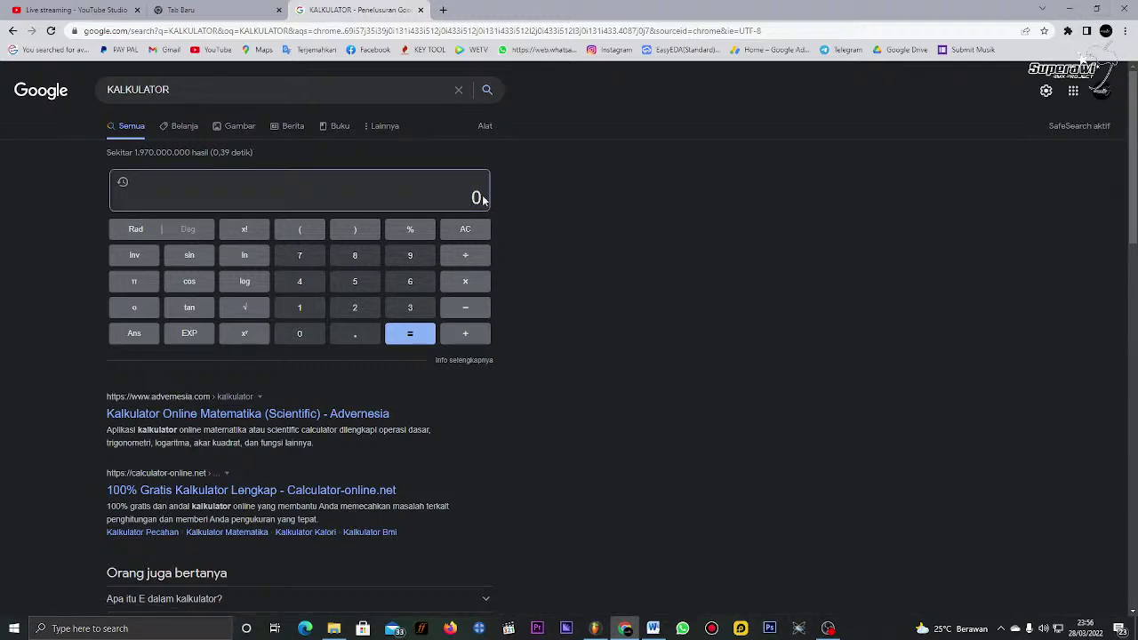
Step: Compute 120000 ÷ 140000 = 0.85714285714, select the result, and return to Word
text(120000)
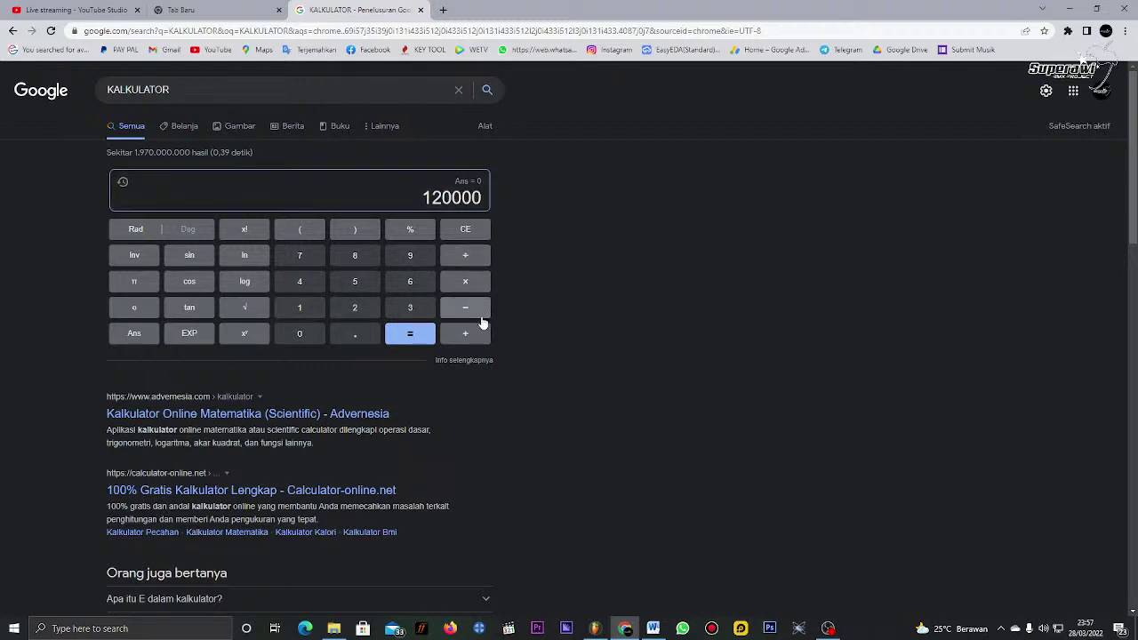
click(464, 257)
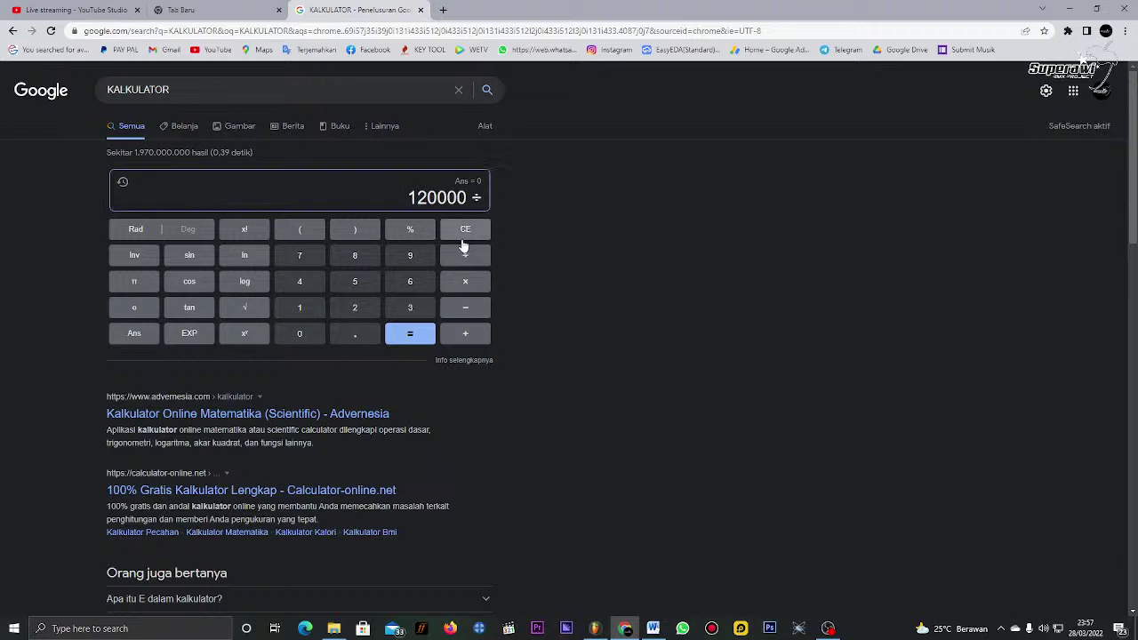
text(14)
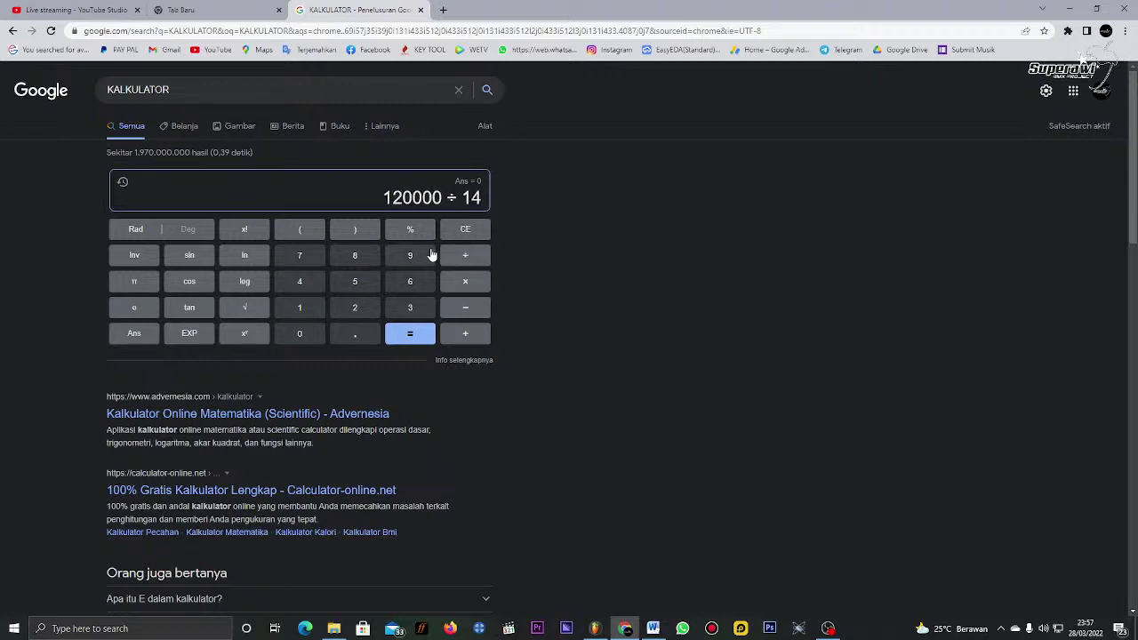
text(0000)
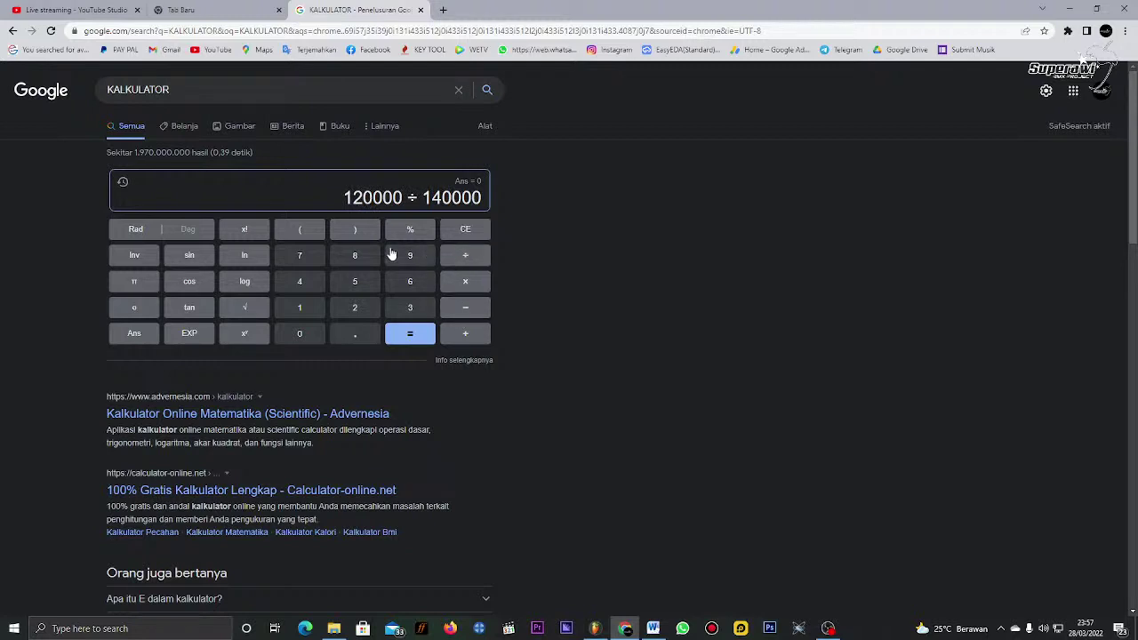
click(466, 231)
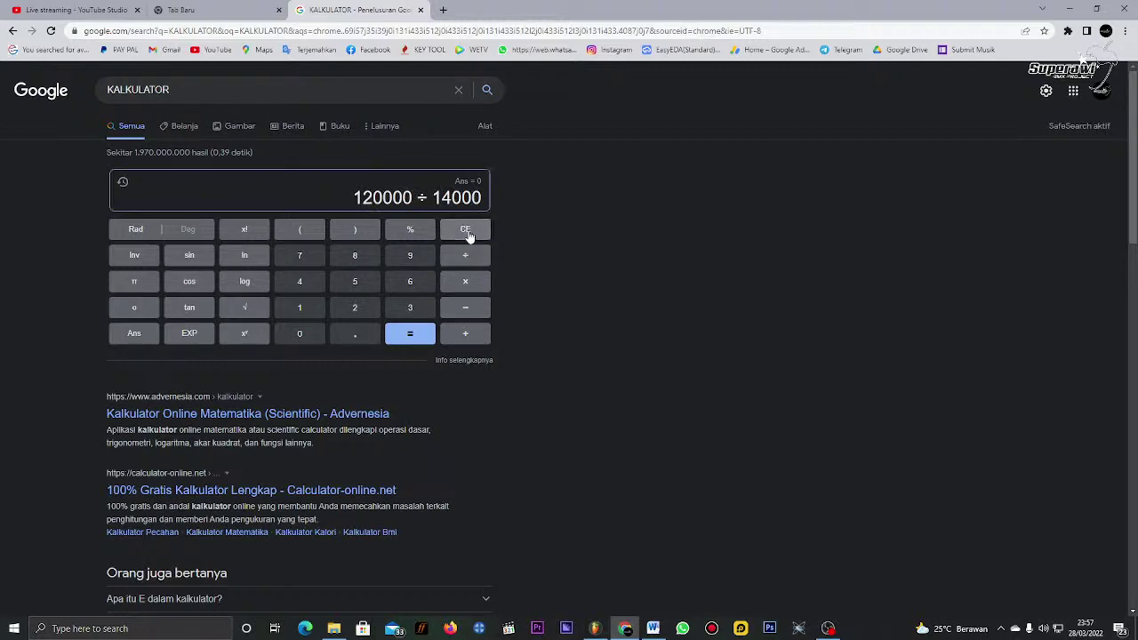
text(0)
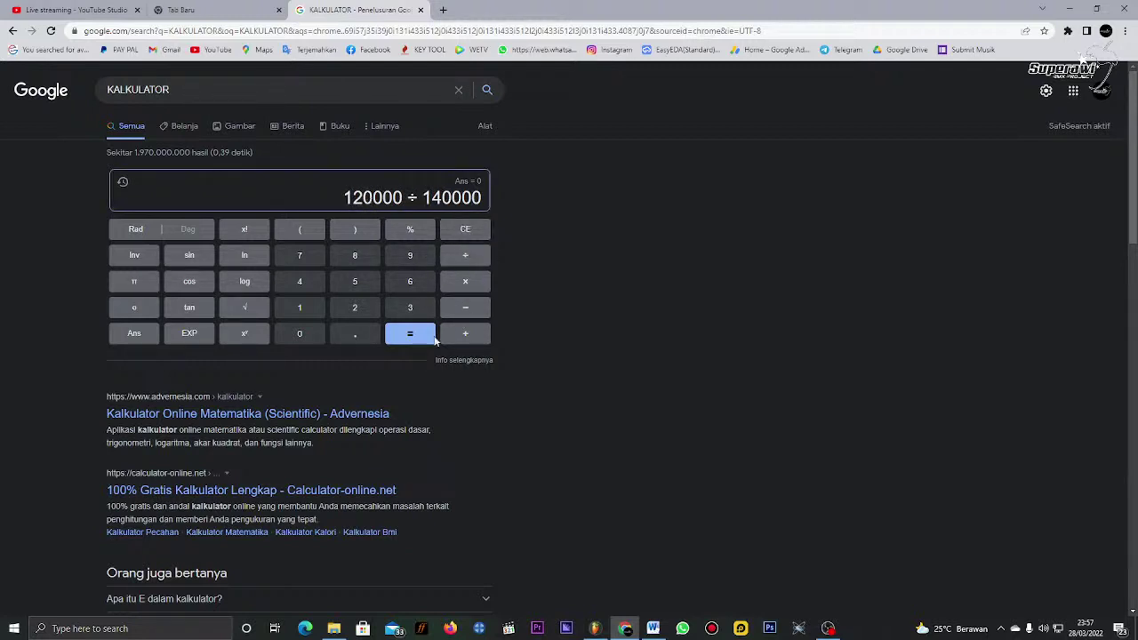
click(408, 342)
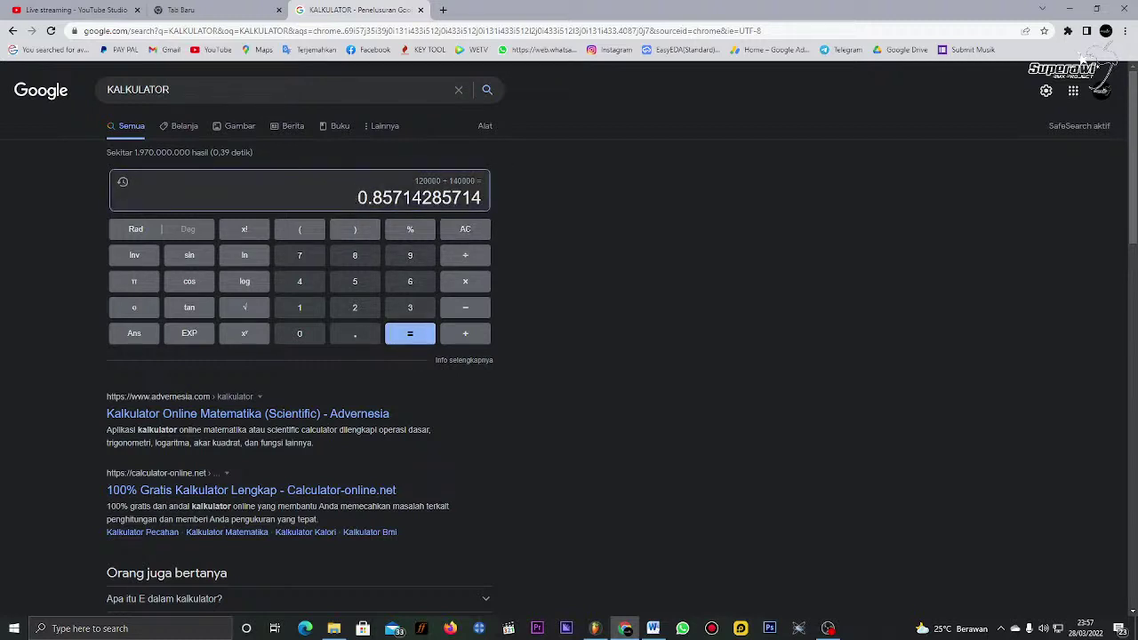
drag(356, 198, 486, 207)
key(ctrl+c)
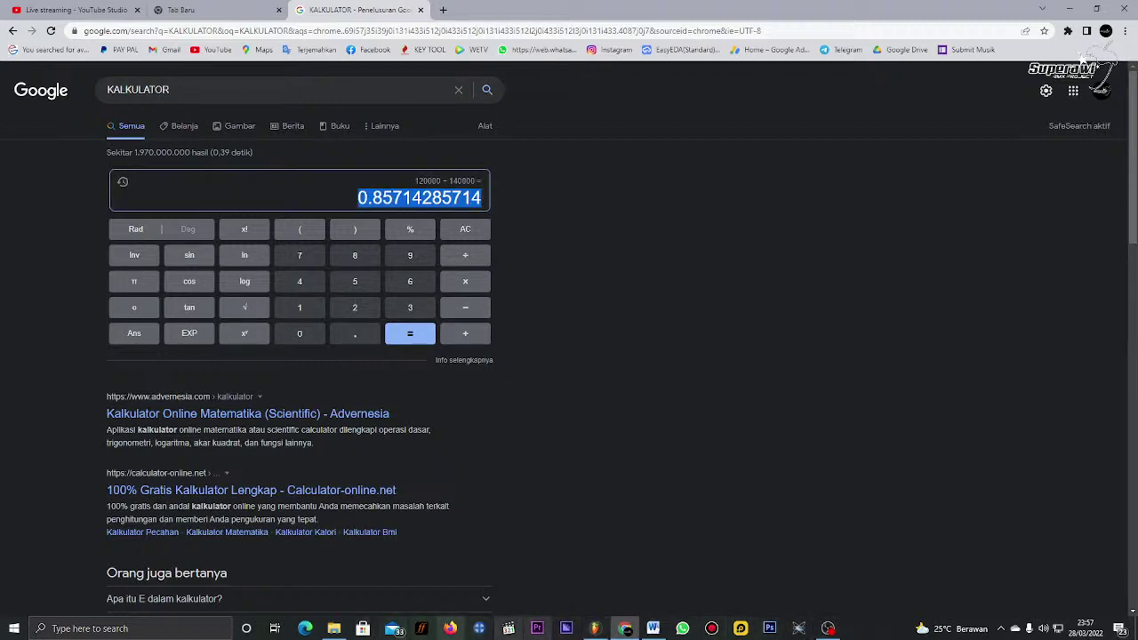
click(653, 629)
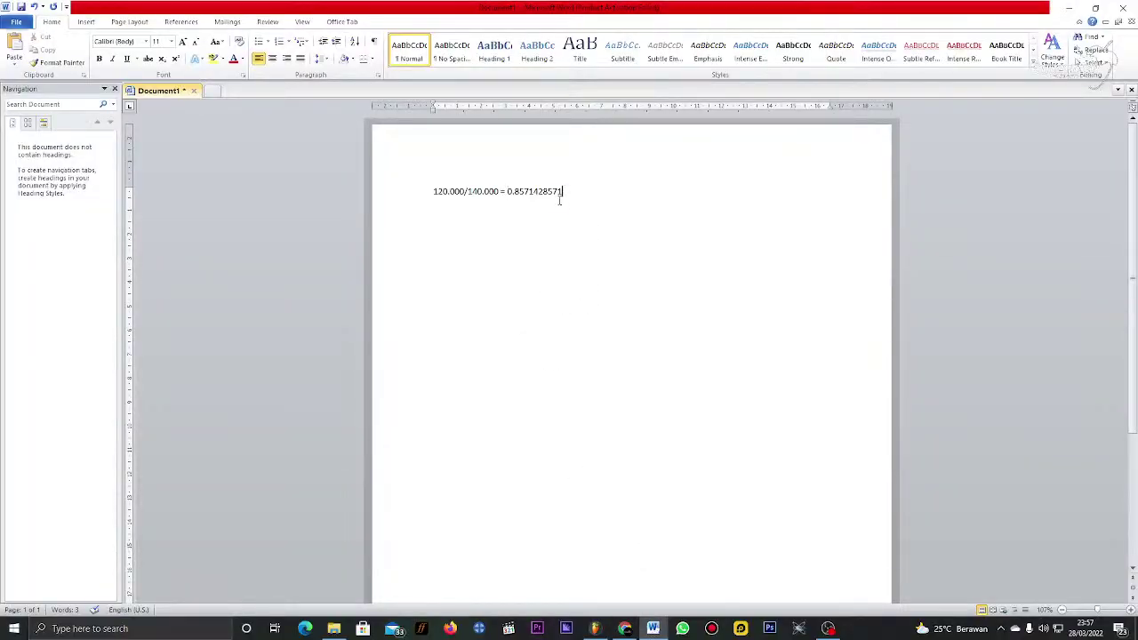
Step: Replace the truncated result with the pasted 0.85714285714 and enlarge the expression to size 18
drag(560, 200, 509, 202)
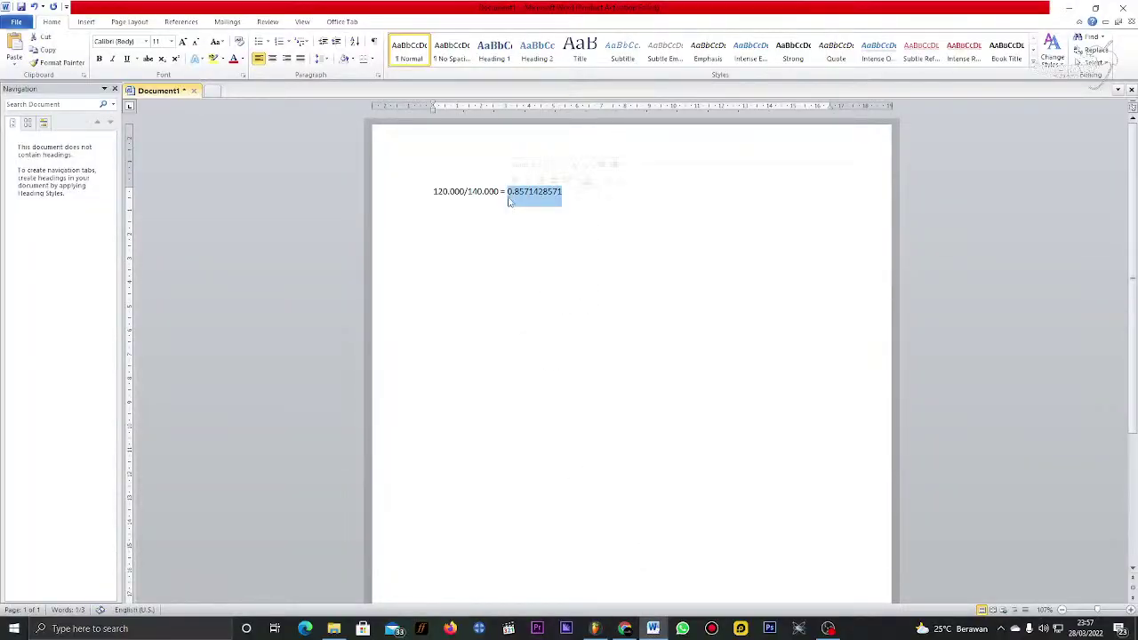
key(BackSpace)
key(ctrl+v)
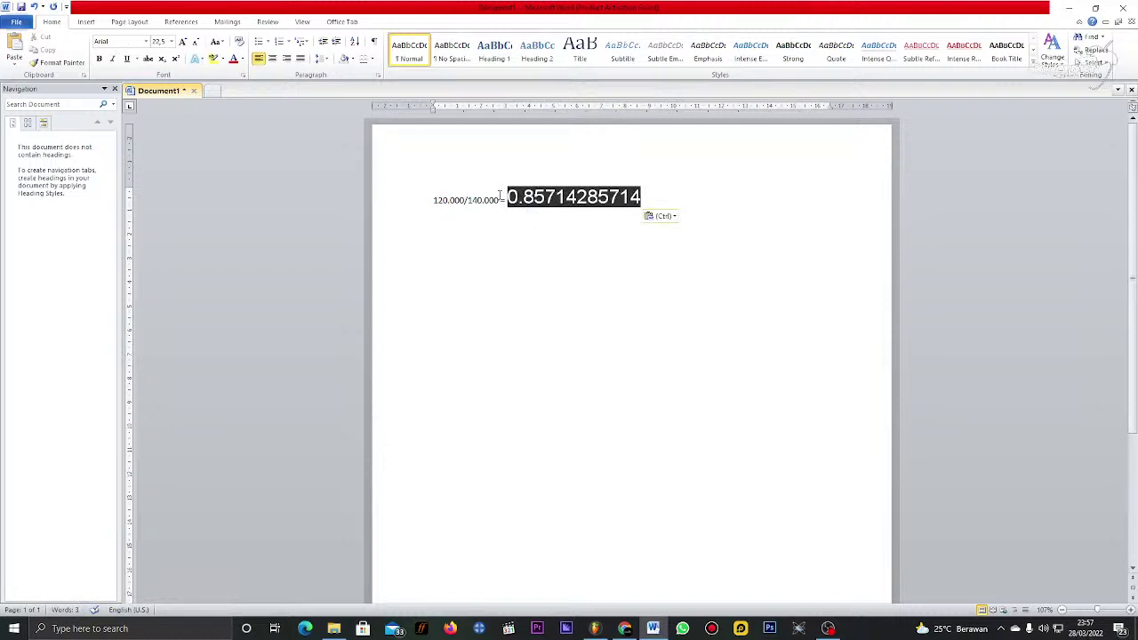
drag(502, 201, 433, 201)
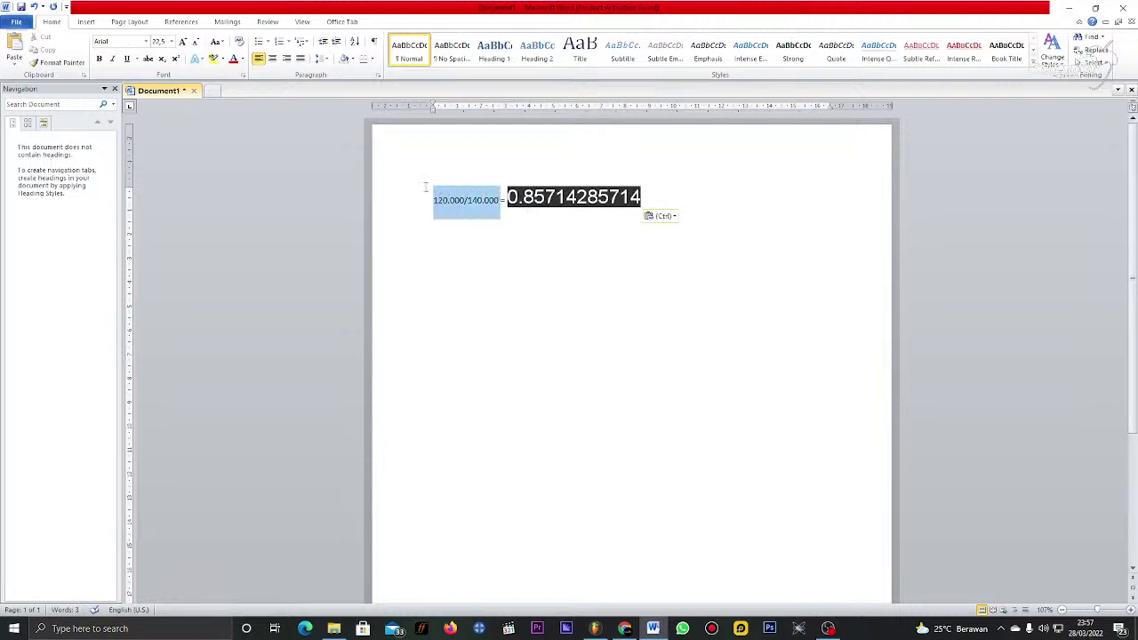
click(171, 41)
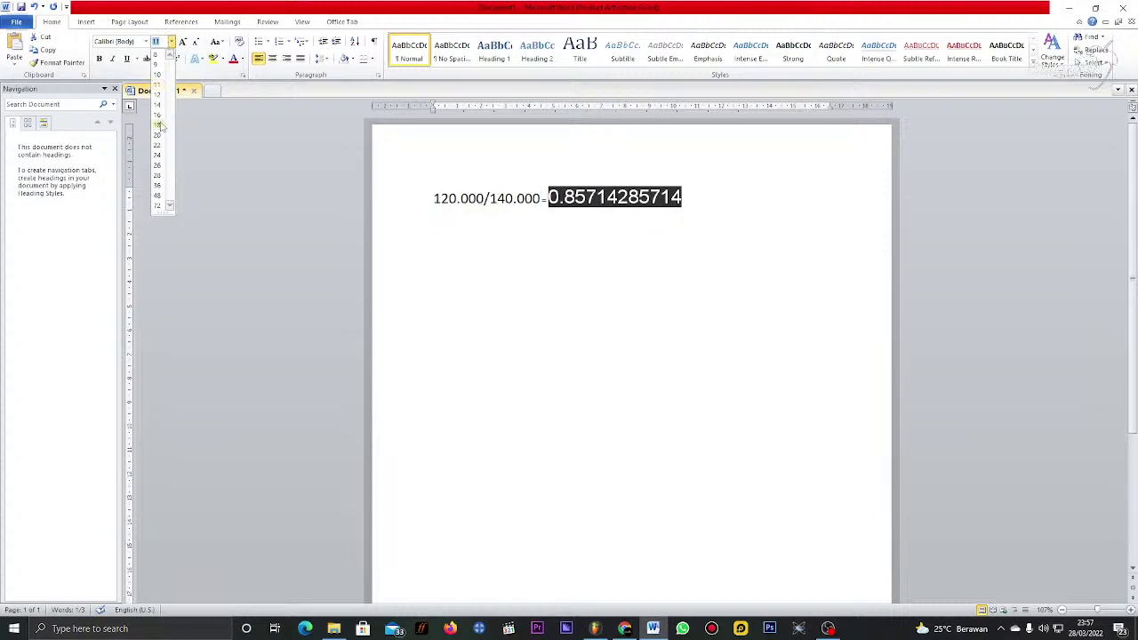
click(162, 127)
click(673, 198)
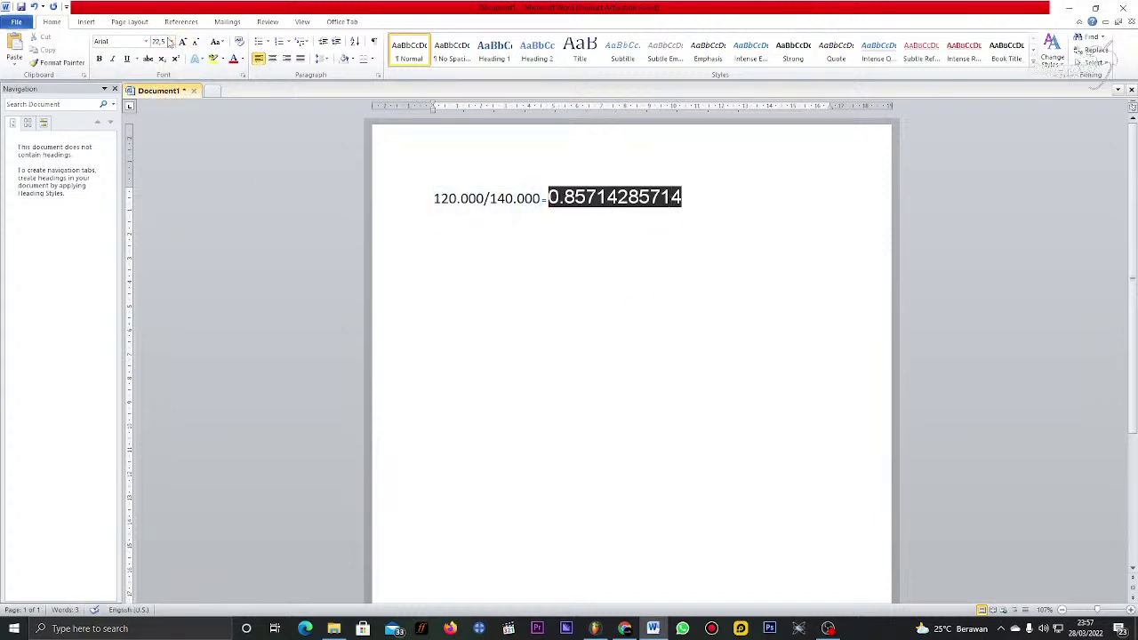
Step: Reselect just 120.000/140.000 and set it to font size 28
click(405, 206)
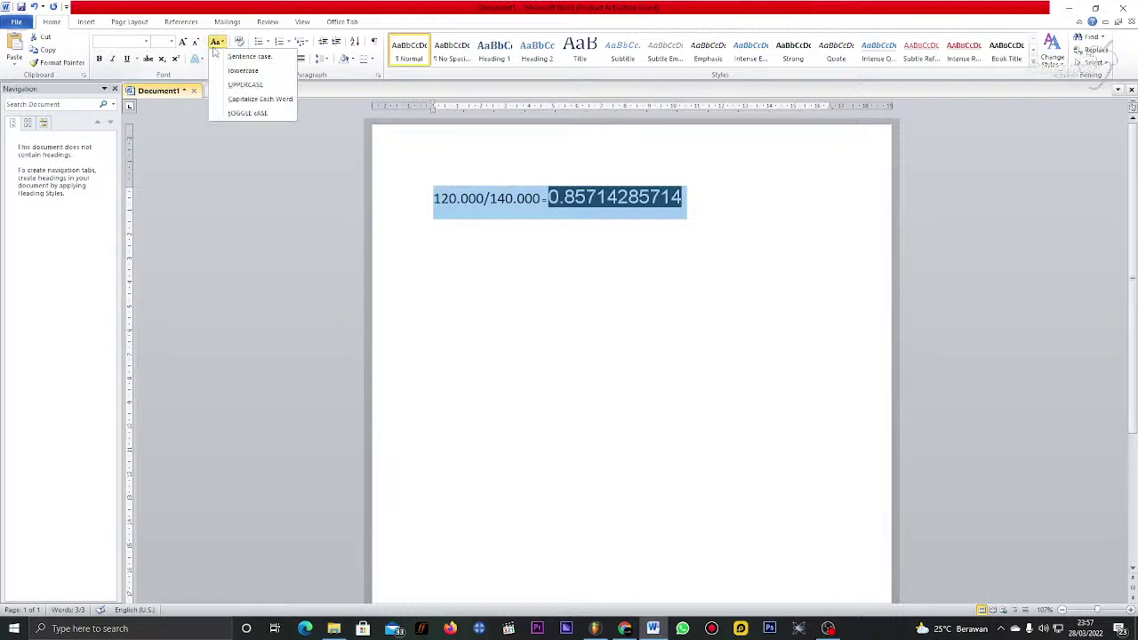
click(495, 281)
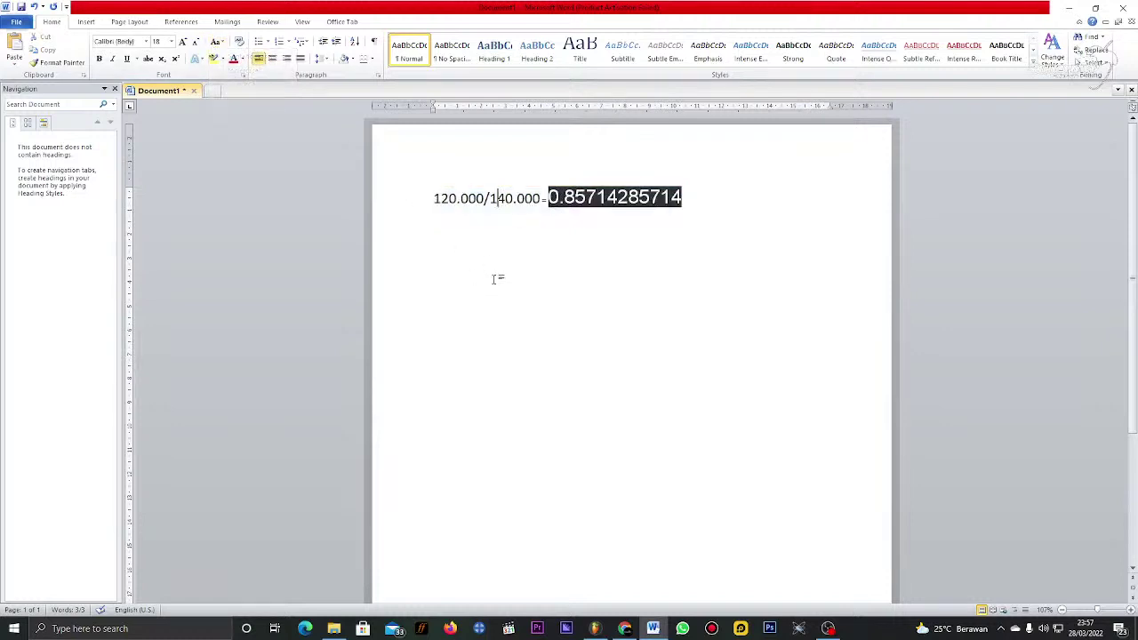
click(427, 198)
click(433, 197)
double_click(489, 195)
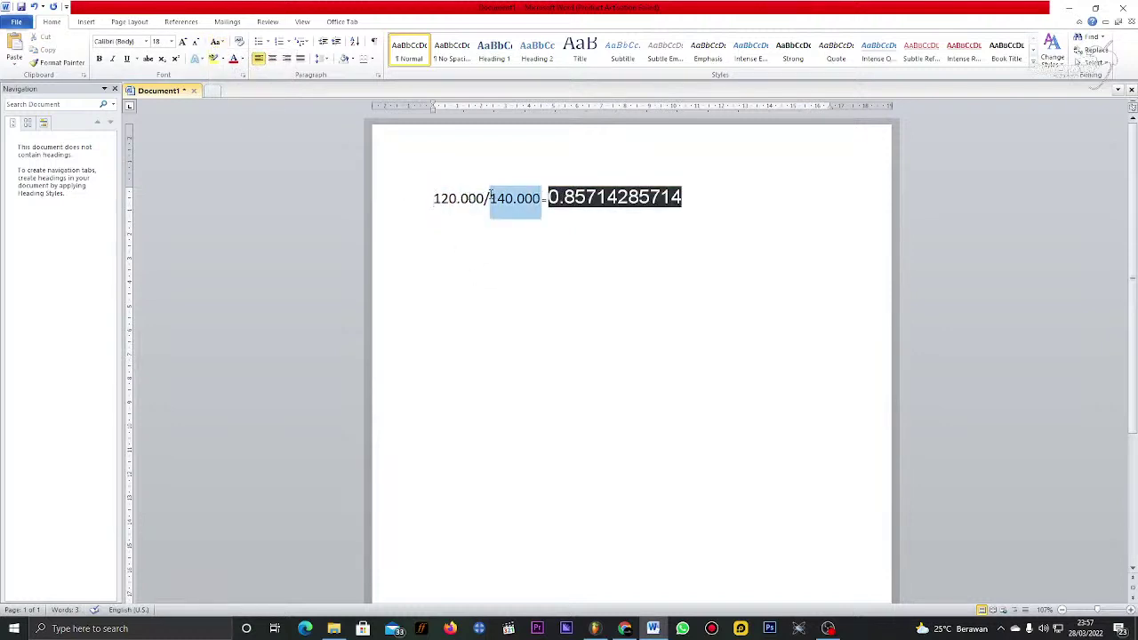
drag(490, 195, 461, 197)
drag(549, 198, 449, 198)
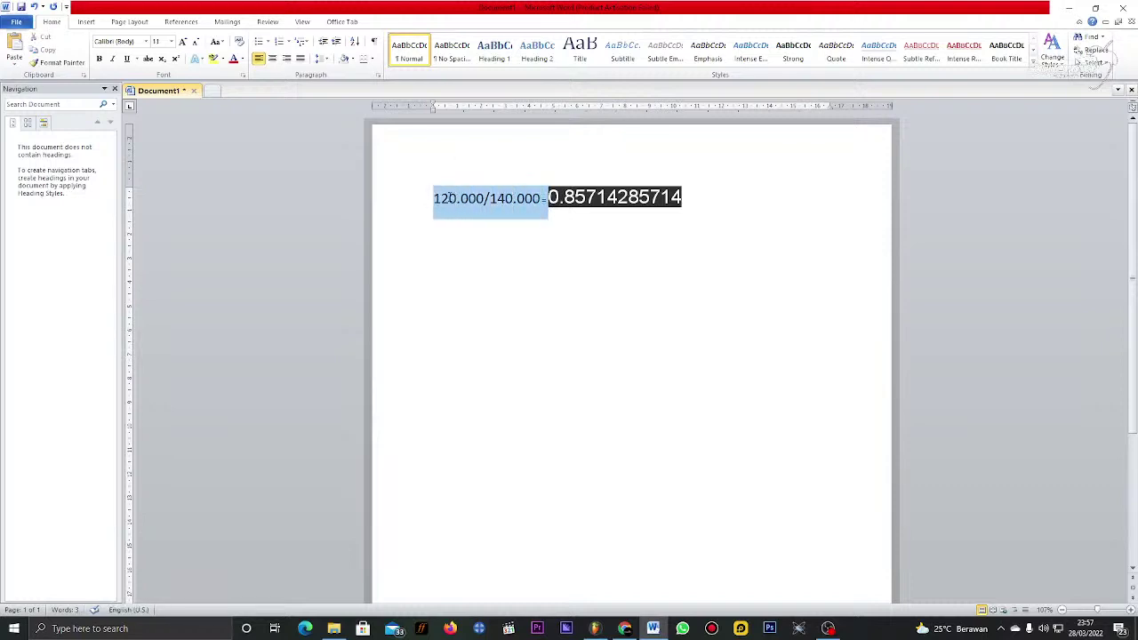
click(541, 197)
drag(541, 197, 433, 198)
click(172, 41)
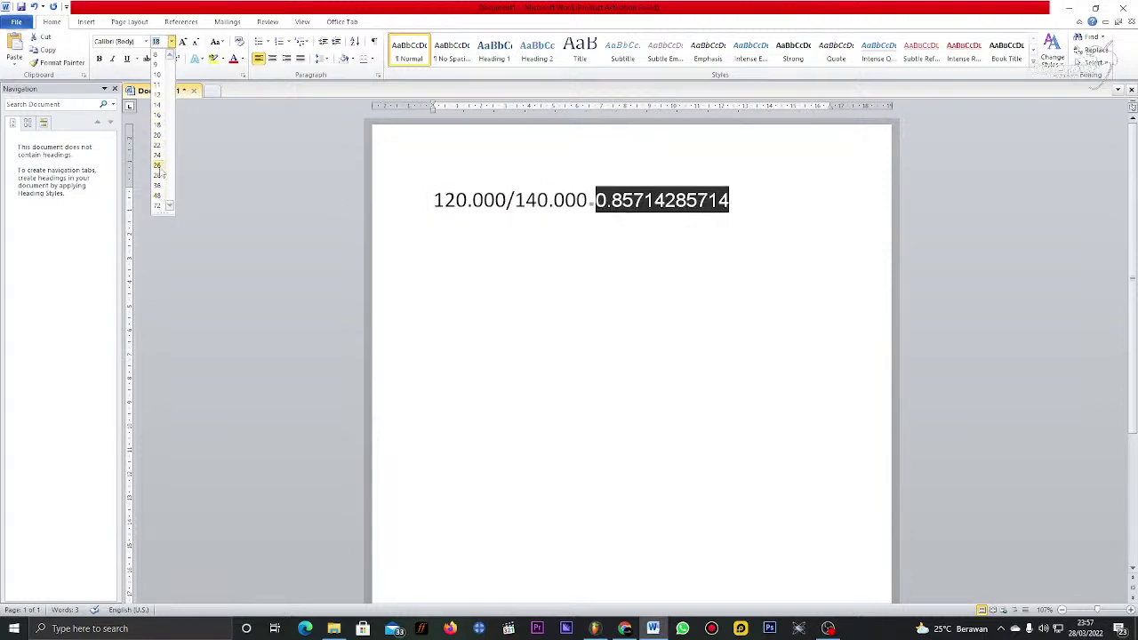
click(157, 175)
click(611, 250)
Step: Enlarge the equals sign to size 28 as well, then return to FL Studio
mouse_move(594, 203)
mouse_down()
mouse_move(553, 203)
mouse_move(595, 206)
mouse_up()
click(591, 203)
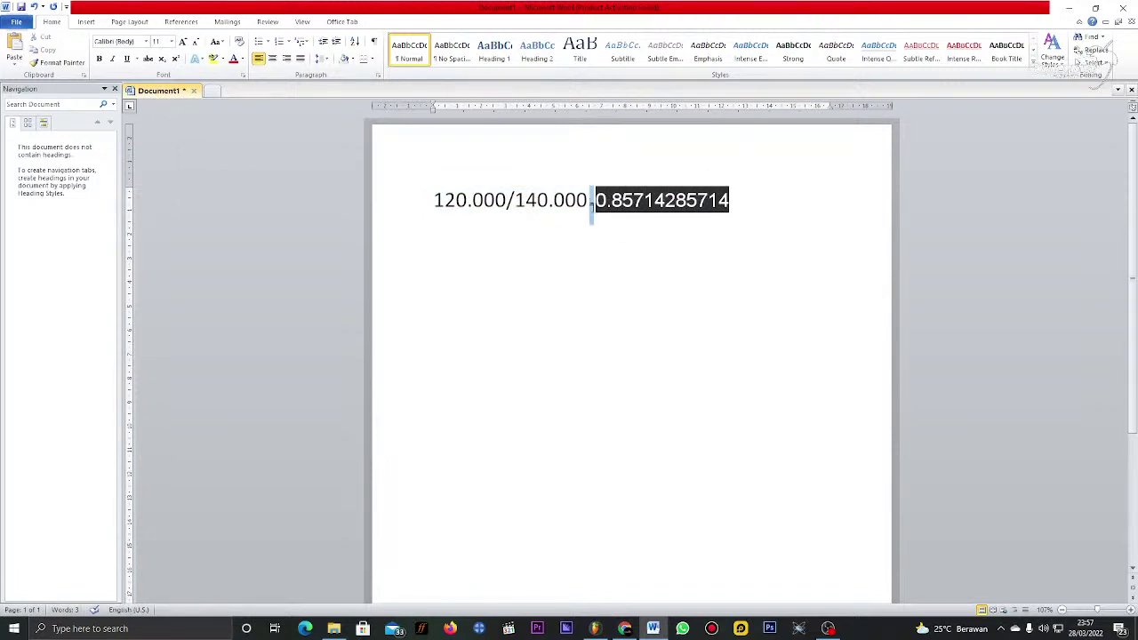
click(172, 42)
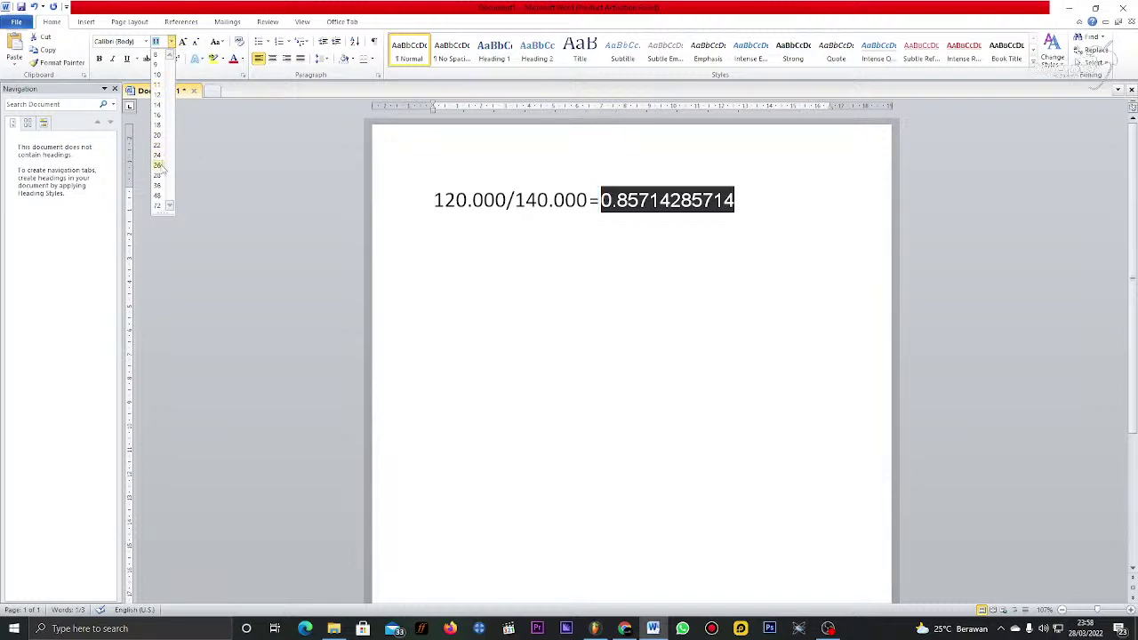
click(158, 175)
click(585, 266)
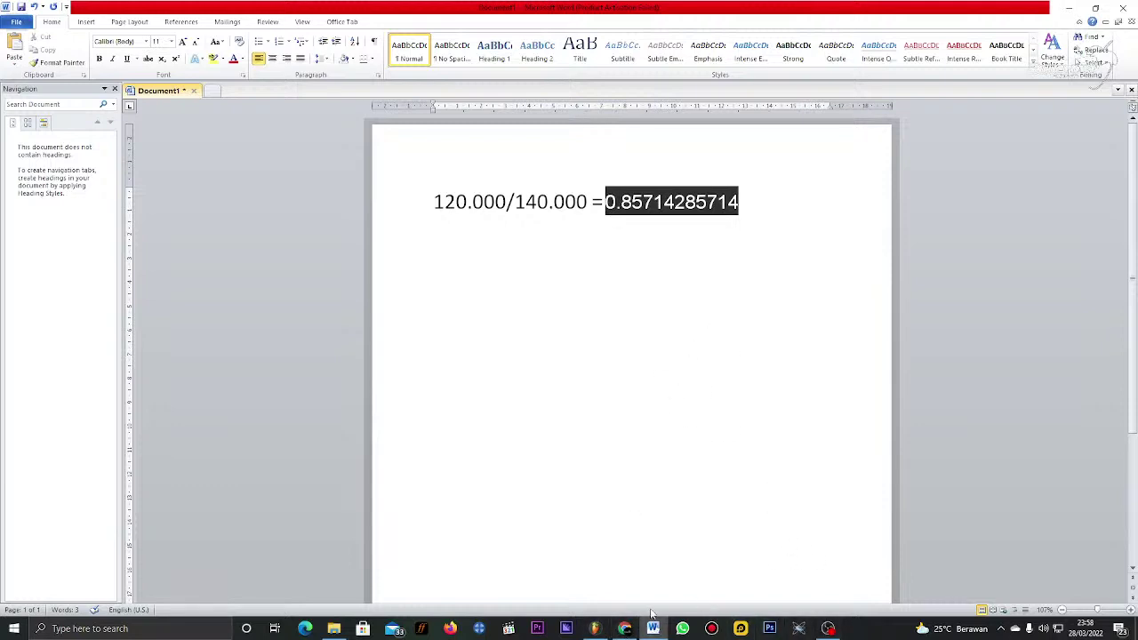
click(595, 628)
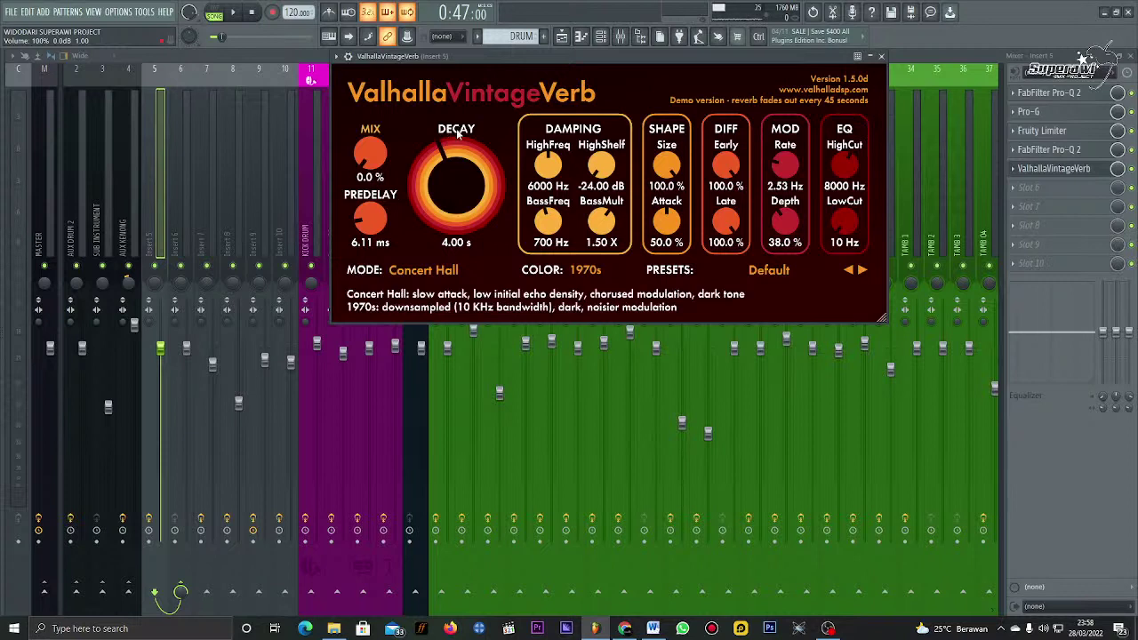
Step: Set the ValhallaVintageVerb decay to 0.85 s
click(444, 242)
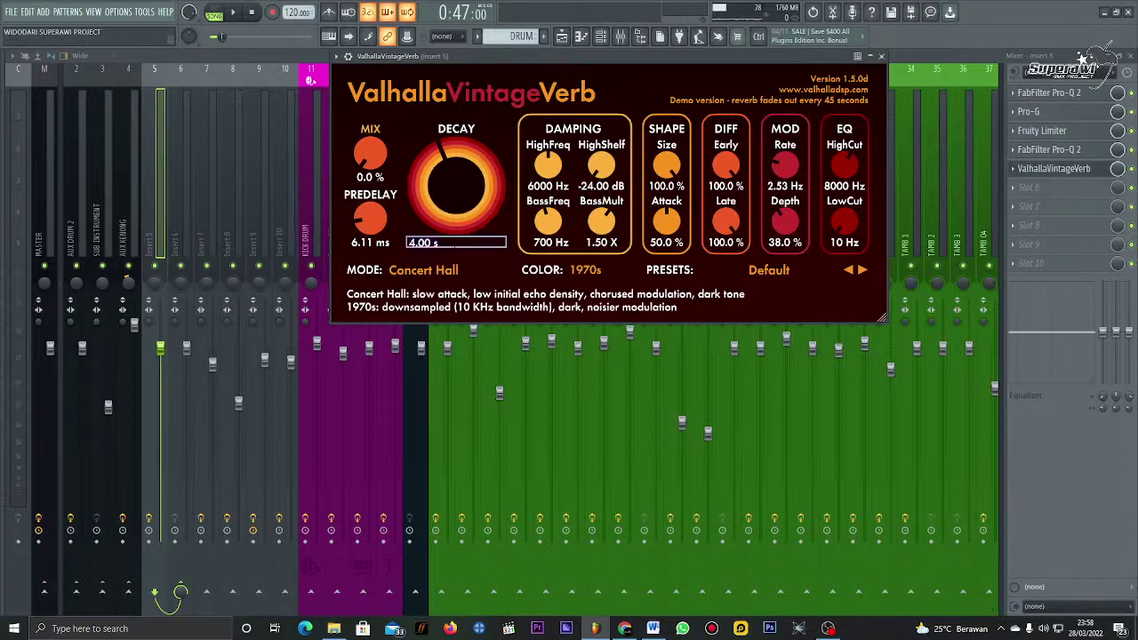
text(0.85)
key(Return)
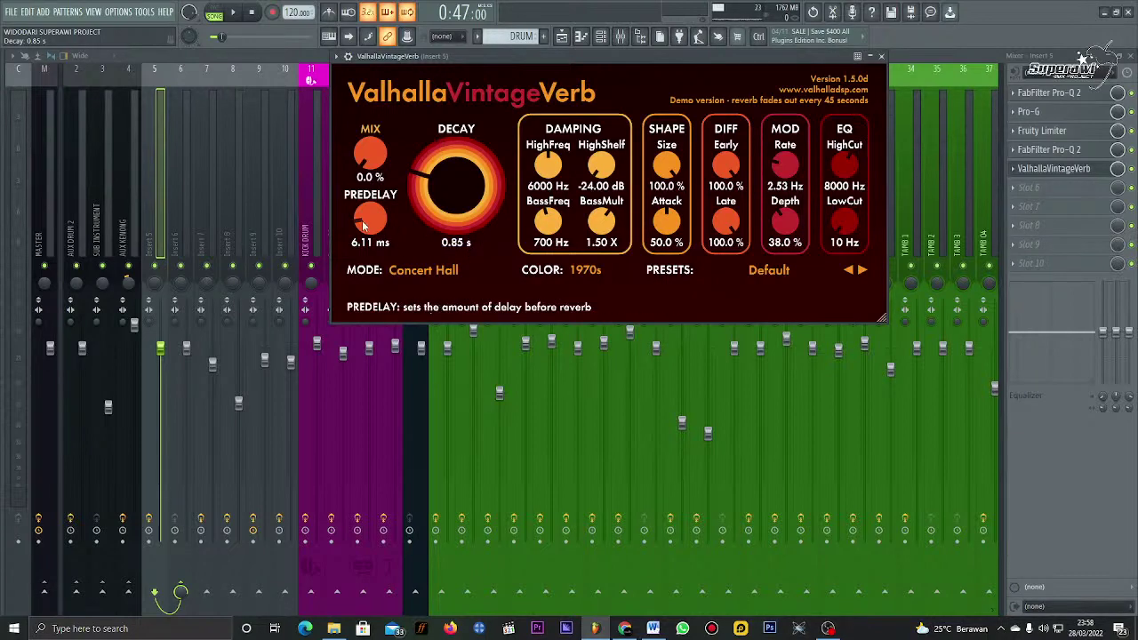
Step: Raise the reverb mix to 23.6% while auditioning playback, then bring Word back
key(space)
drag(369, 169, 370, 131)
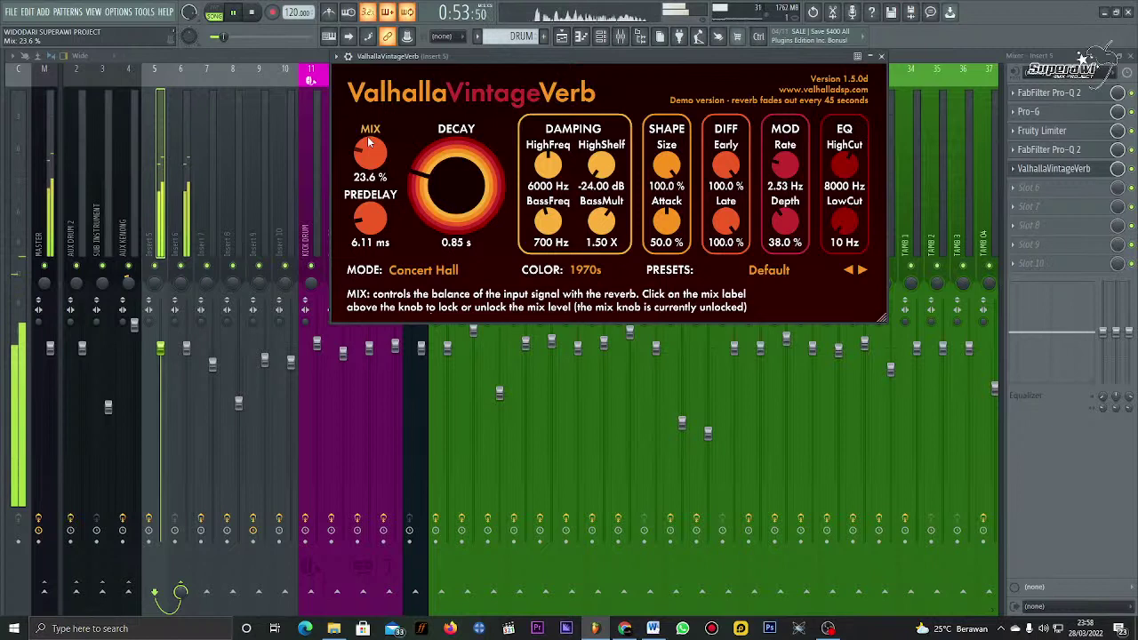
key(space)
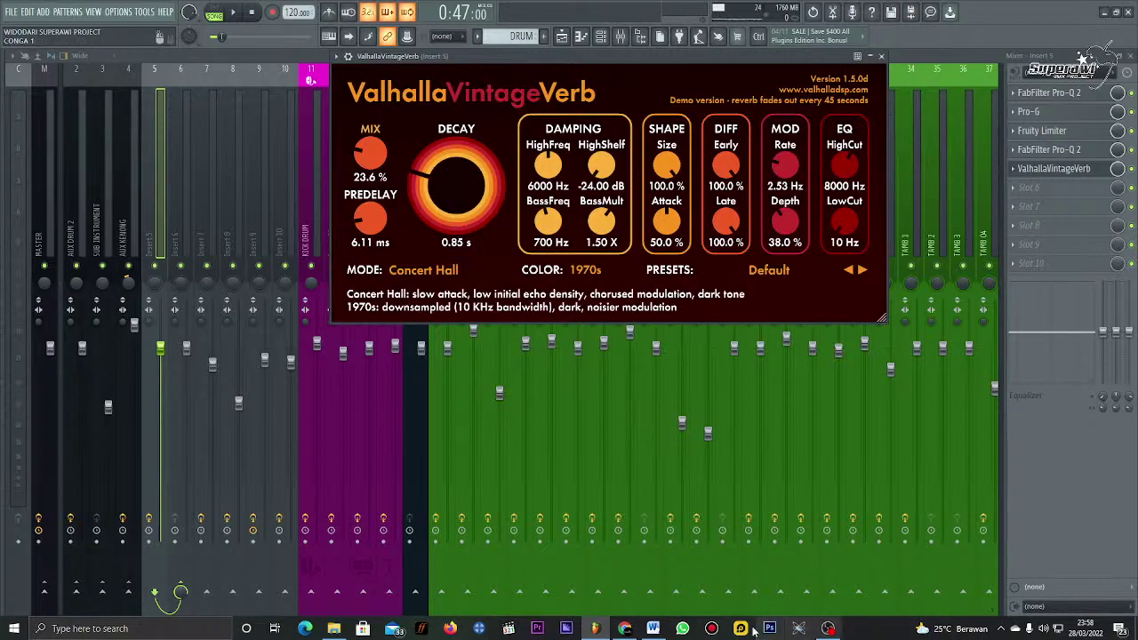
mouse_move(627, 630)
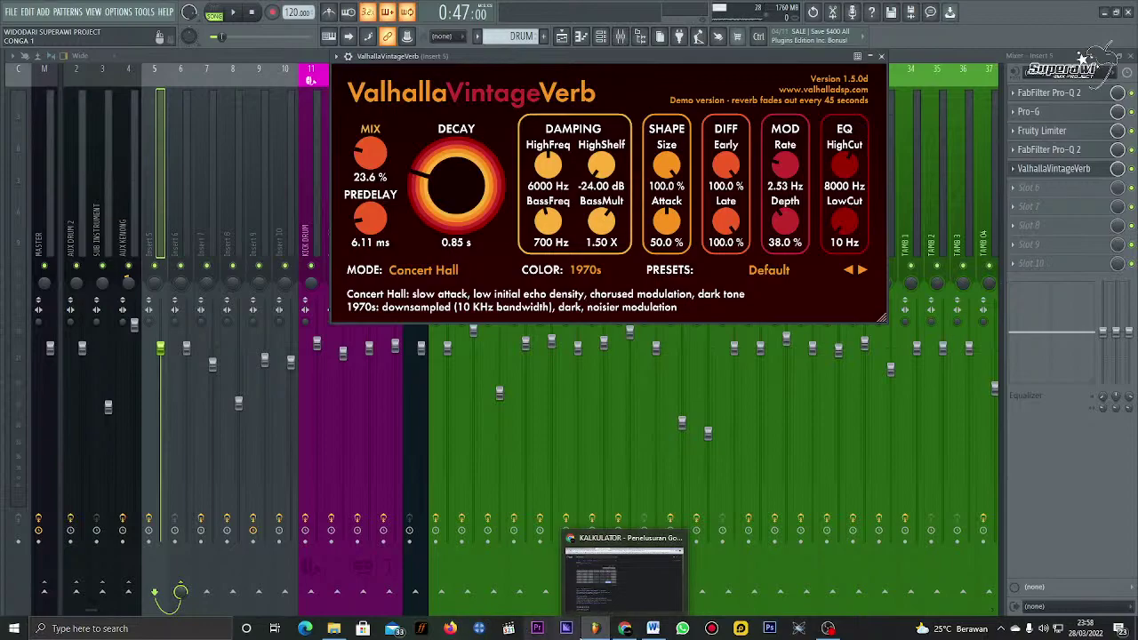
click(652, 628)
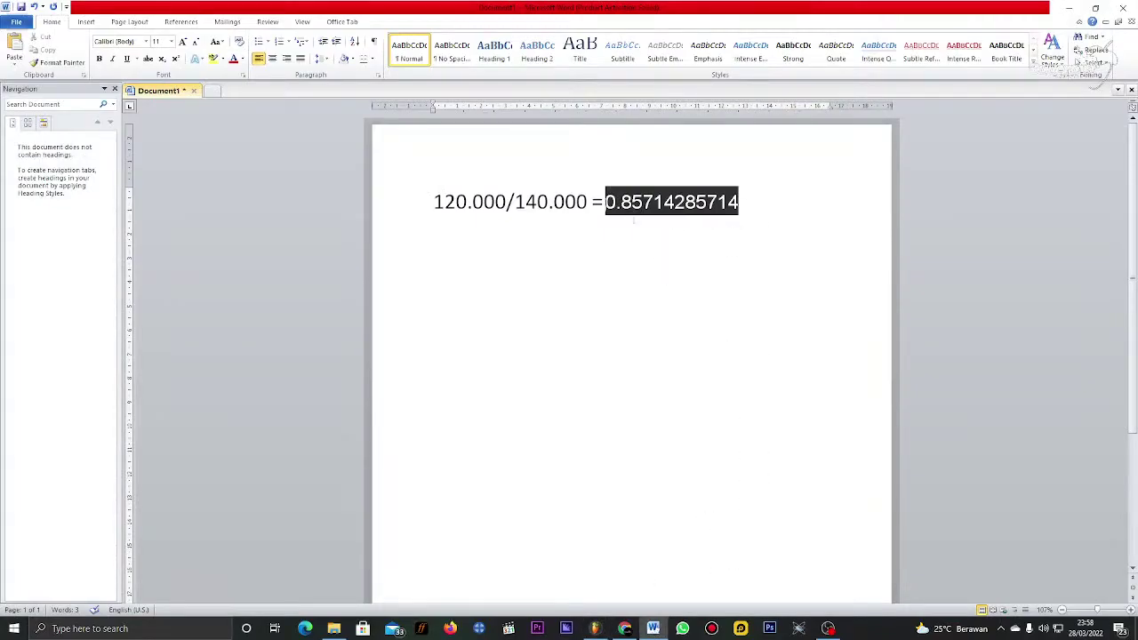
Step: Add a line reading '0.85/2=' beneath the 120.000/140.000 = 0.85714285714 equation
double_click(647, 220)
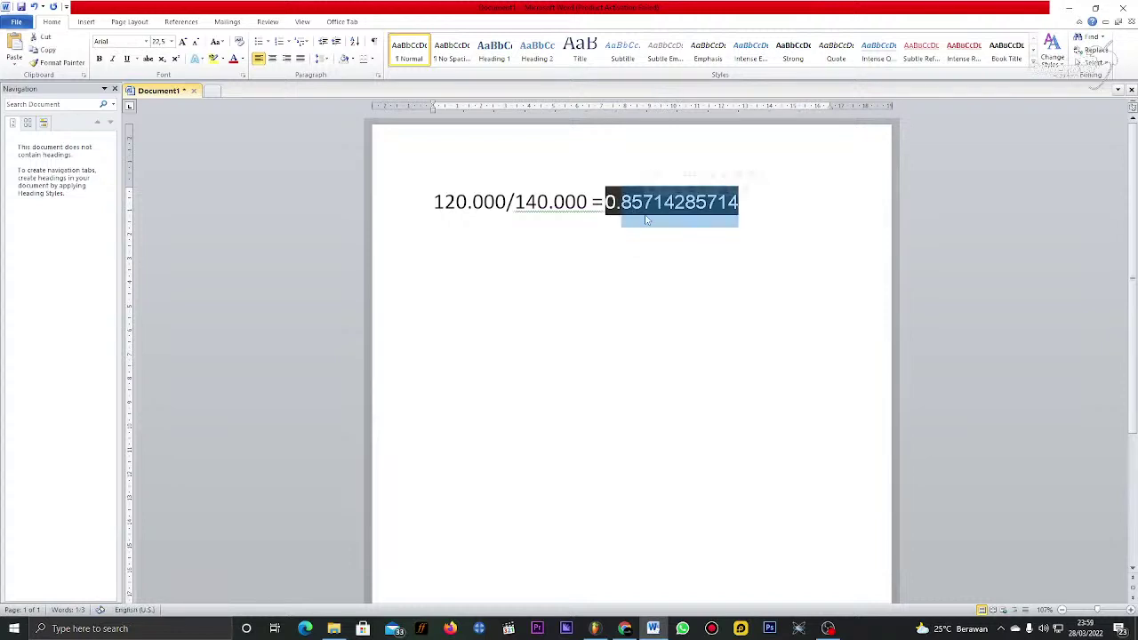
click(503, 294)
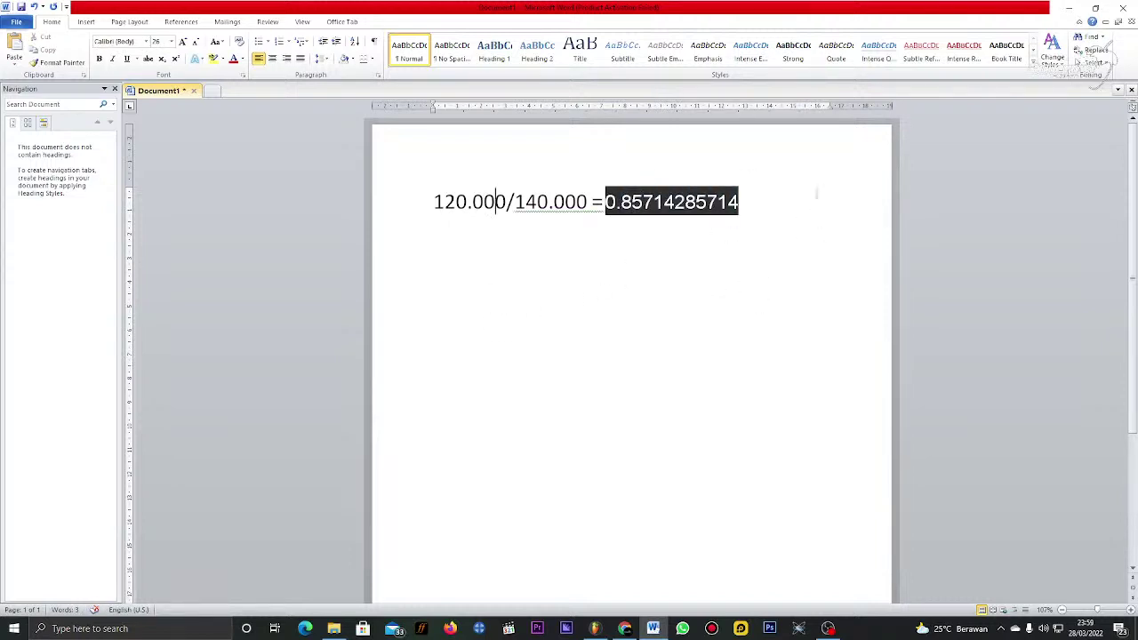
click(799, 225)
key(Return)
text(0.85)
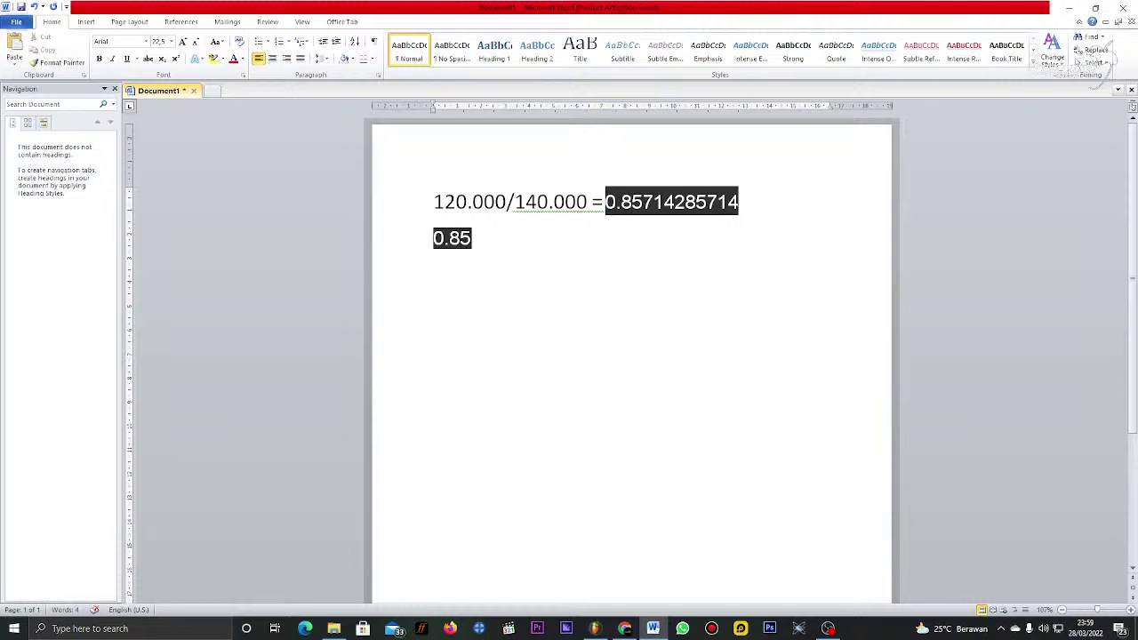
text(/2+)
key(BackSpace)
text(=)
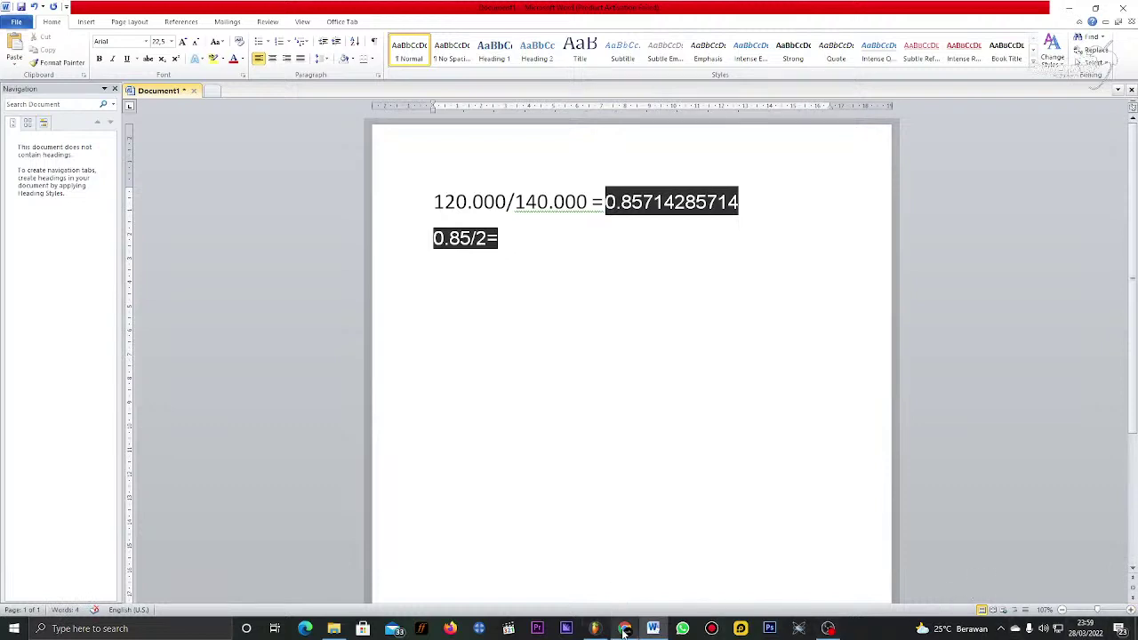
mouse_move(625, 631)
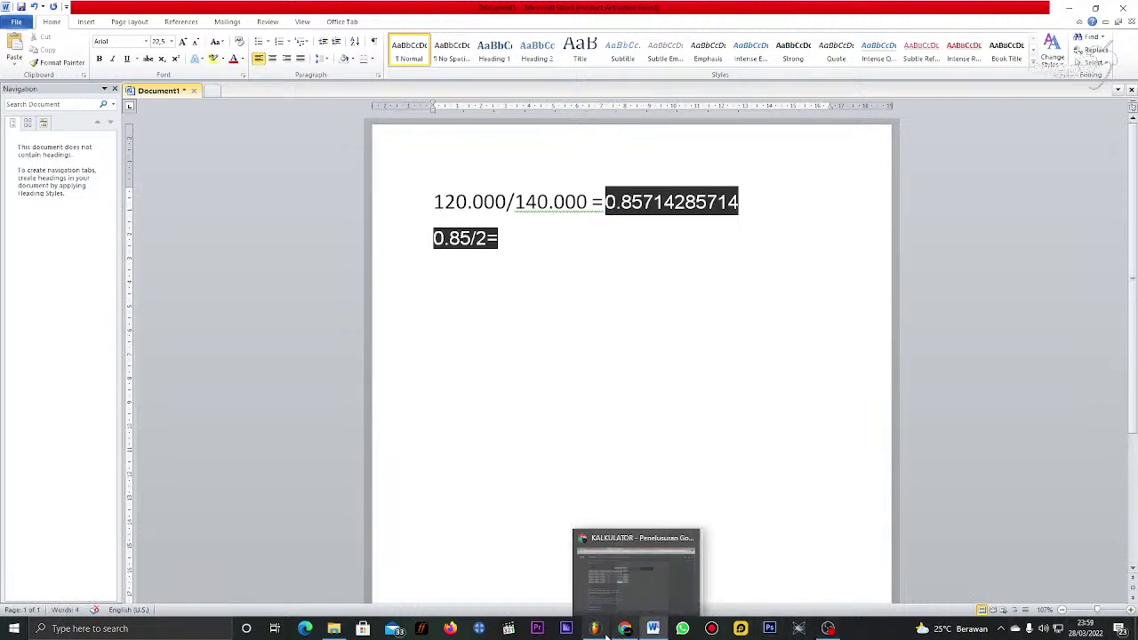
Step: Compute 0.85 ÷ 2 = 0.425 in the Google calculator, then return to FL Studio
click(625, 629)
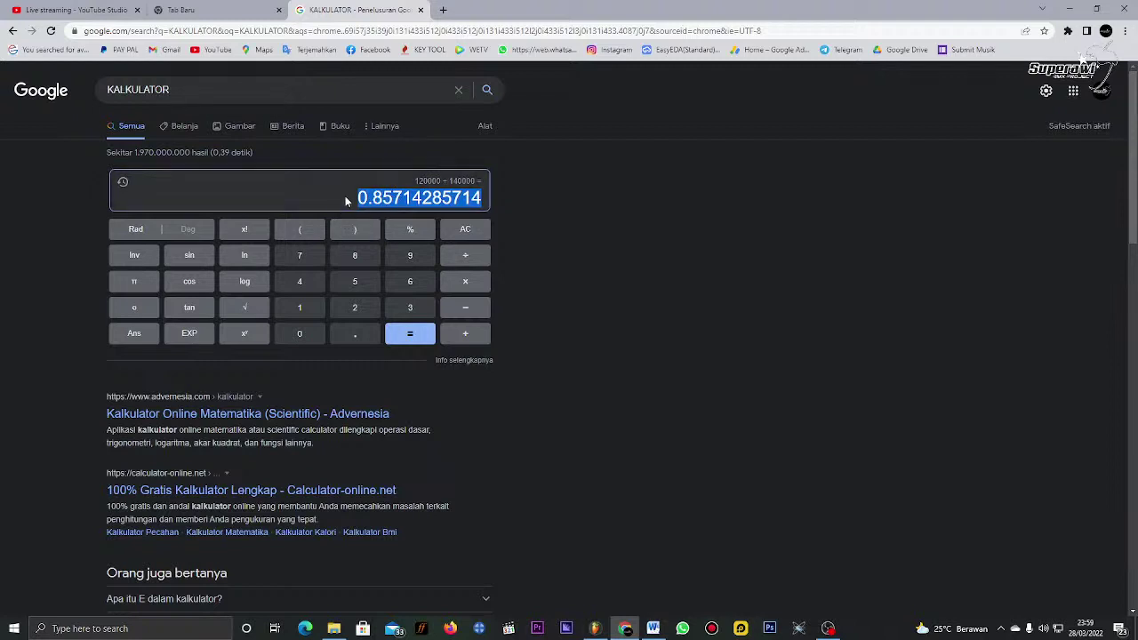
drag(402, 197, 484, 197)
key(BackSpace)
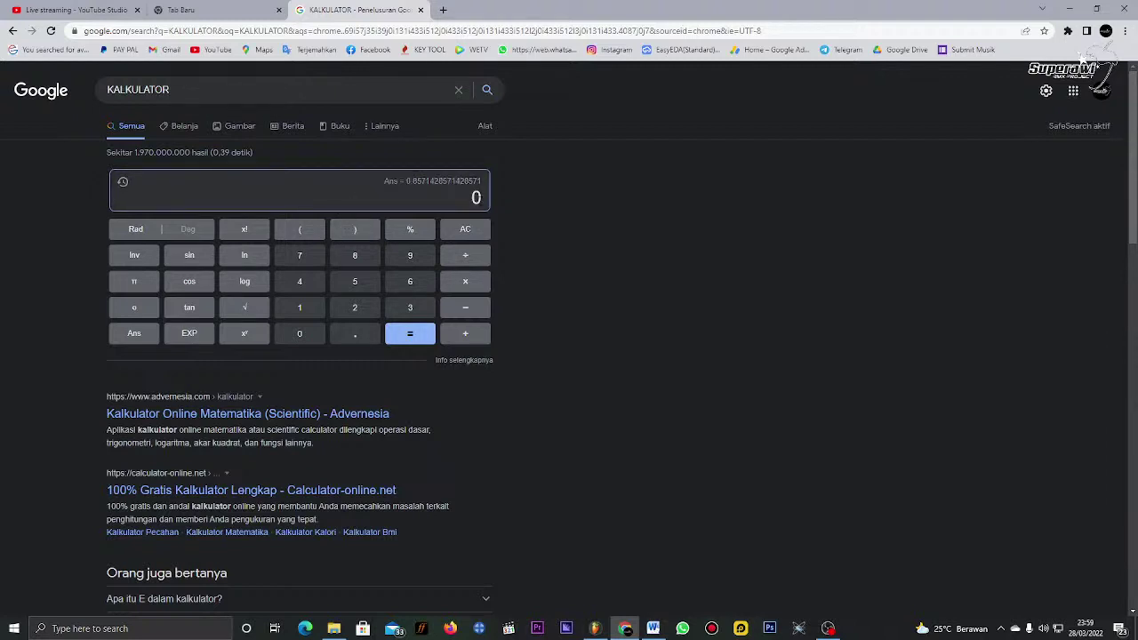
text(0.85)
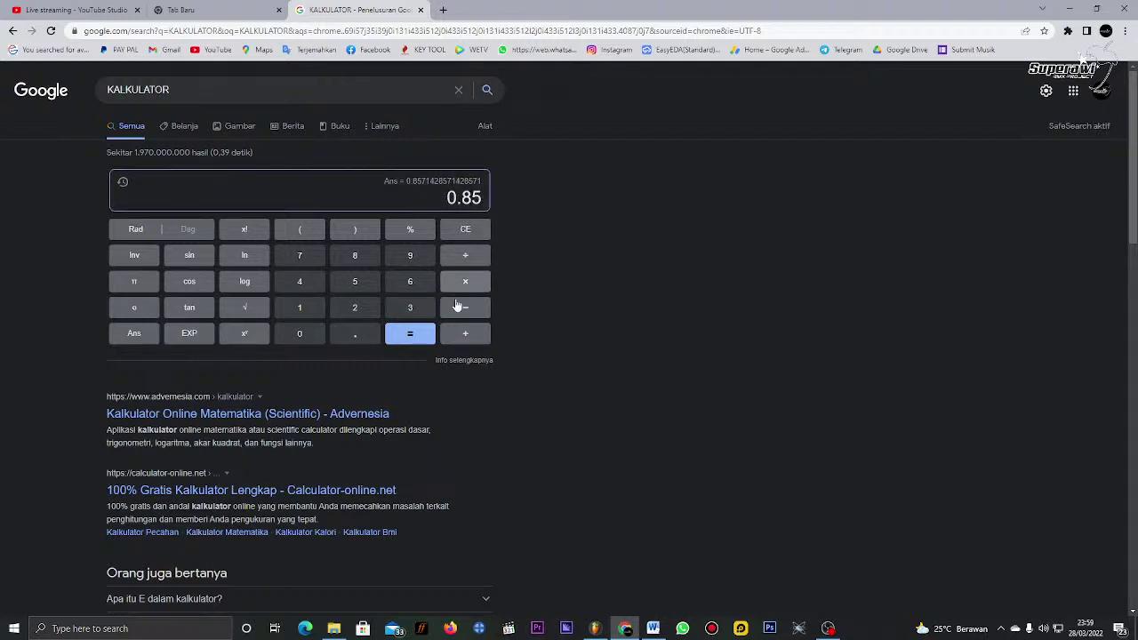
click(470, 259)
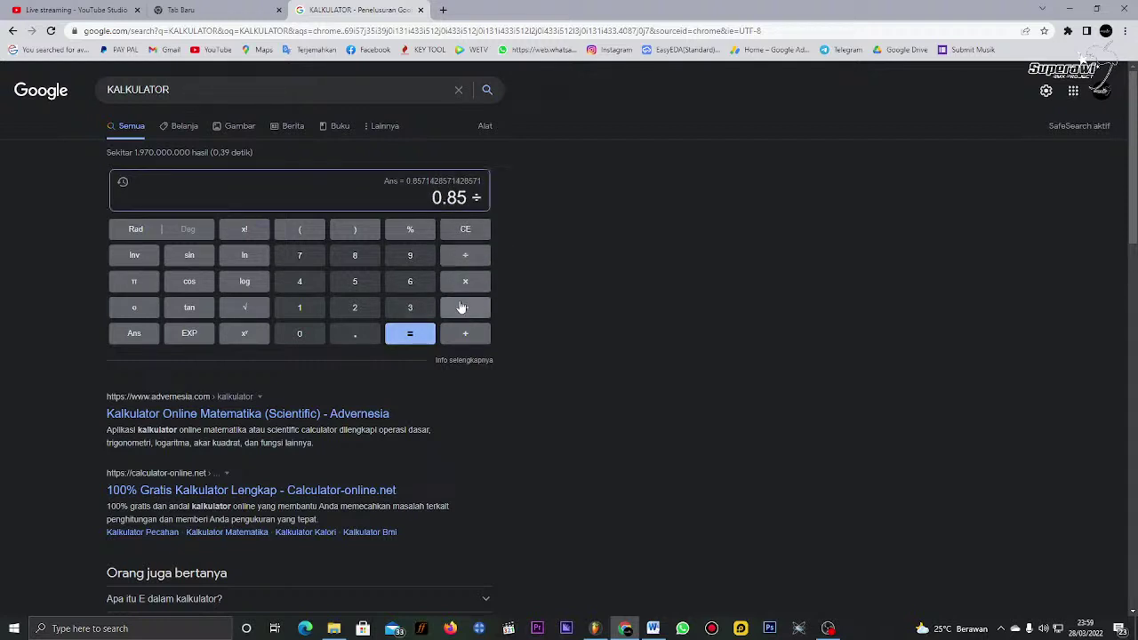
text(2)
key(Return)
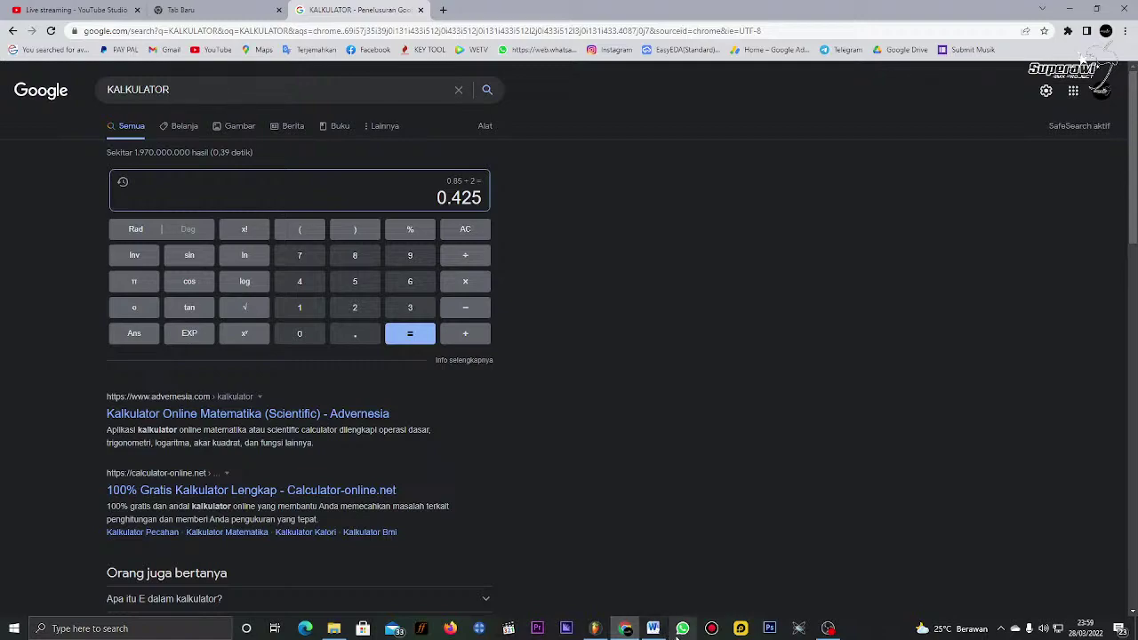
click(595, 629)
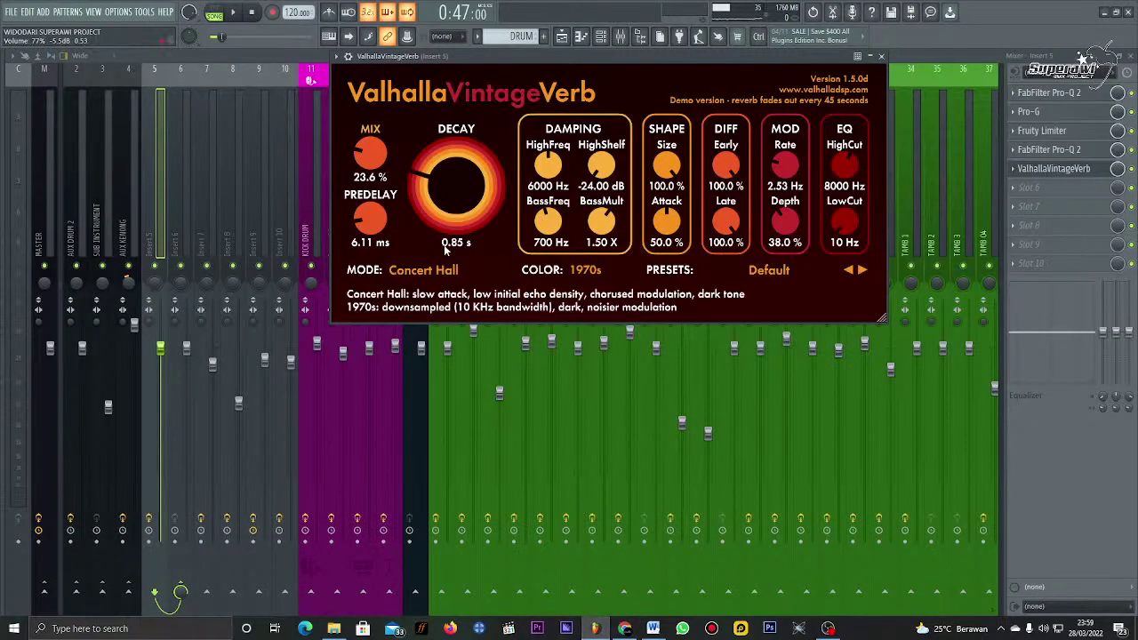
Step: Enter 0.425 as the VintageVerb decay, which displays as 0.43 s
text(0.425)
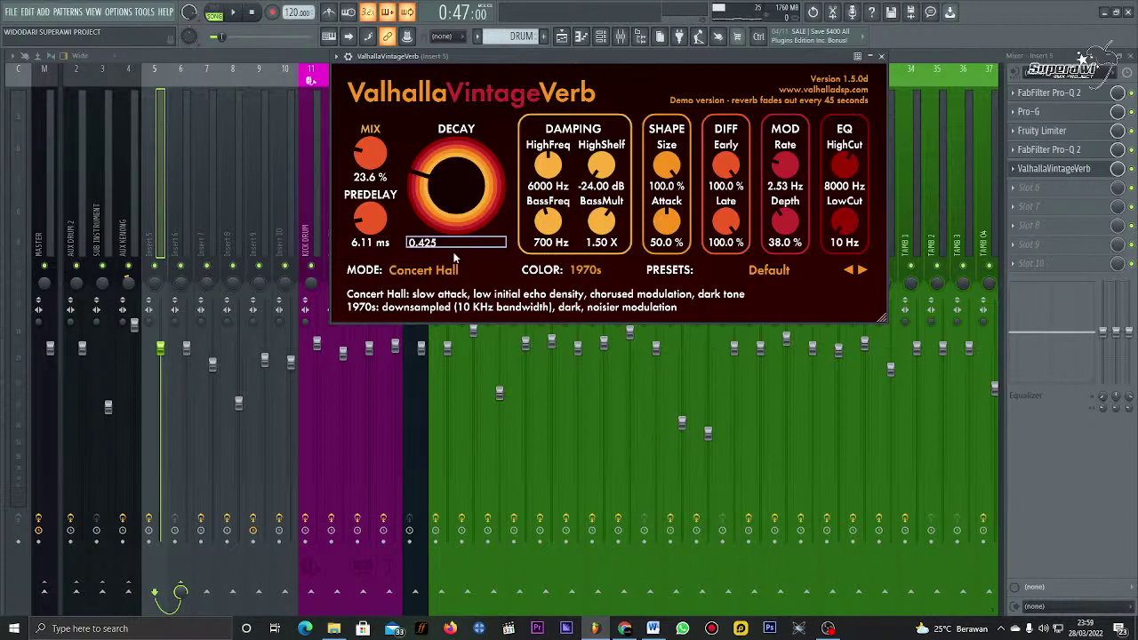
key(Return)
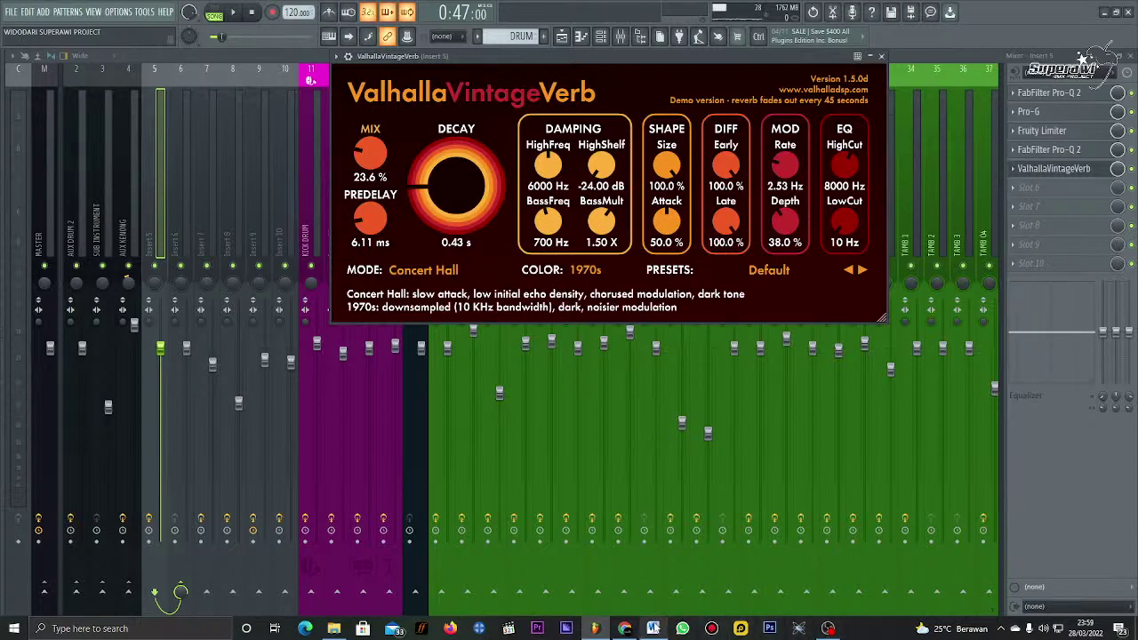
mouse_move(625, 628)
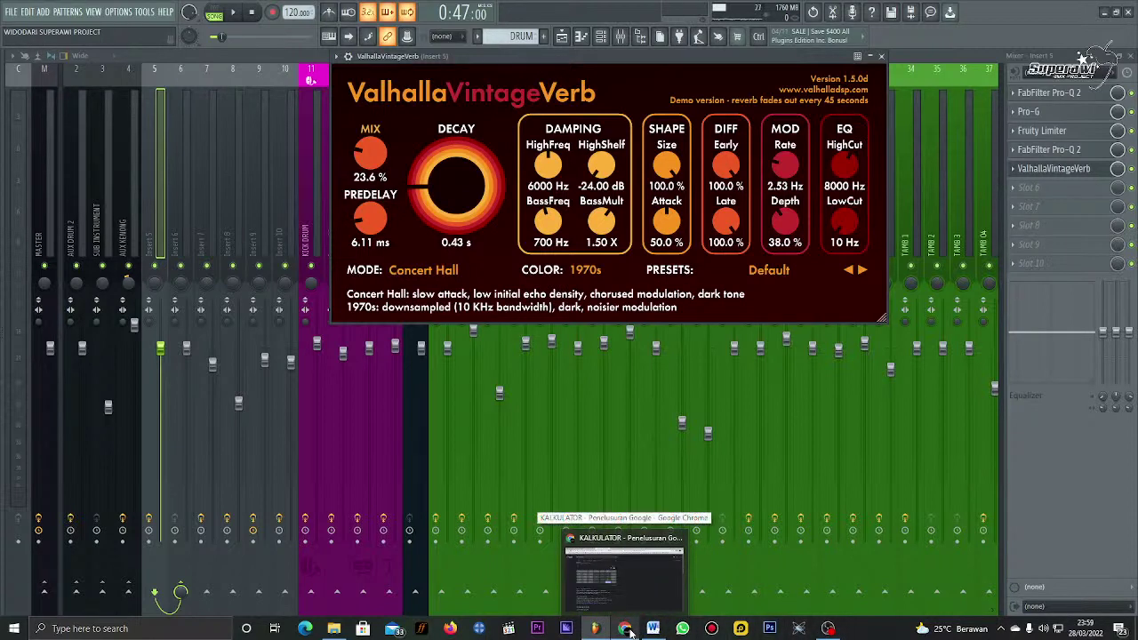
Step: Edit Word's second line from 0.85/2= to read 0.85x2=
click(653, 629)
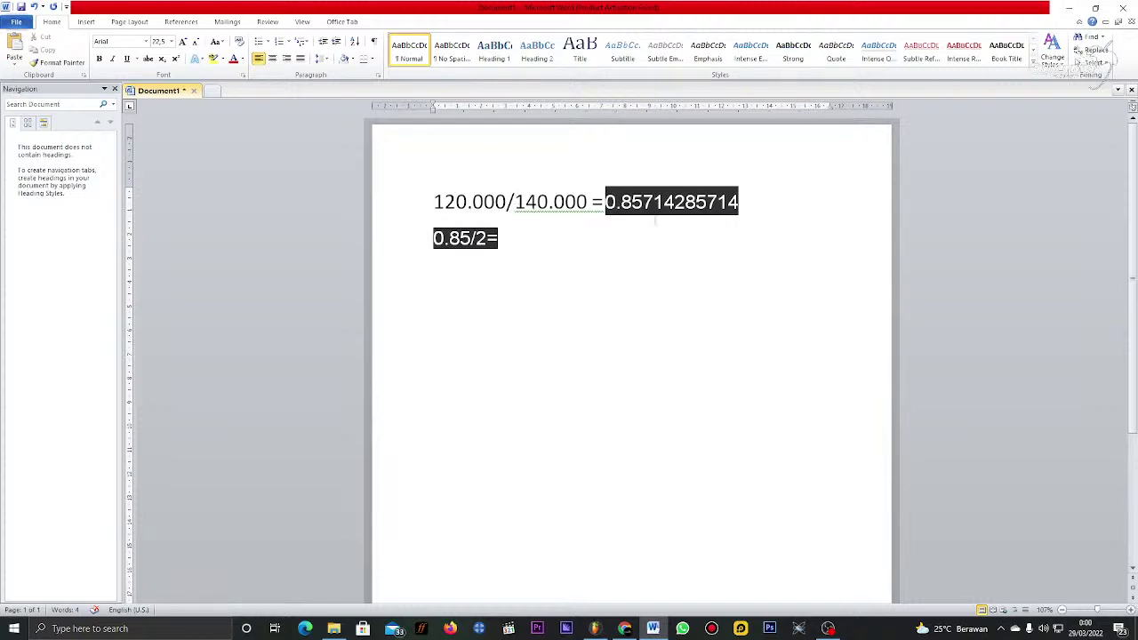
click(619, 202)
key(BackSpace)
key(BackSpace)
text(c)
key(BackSpace)
text(x2)
click(625, 628)
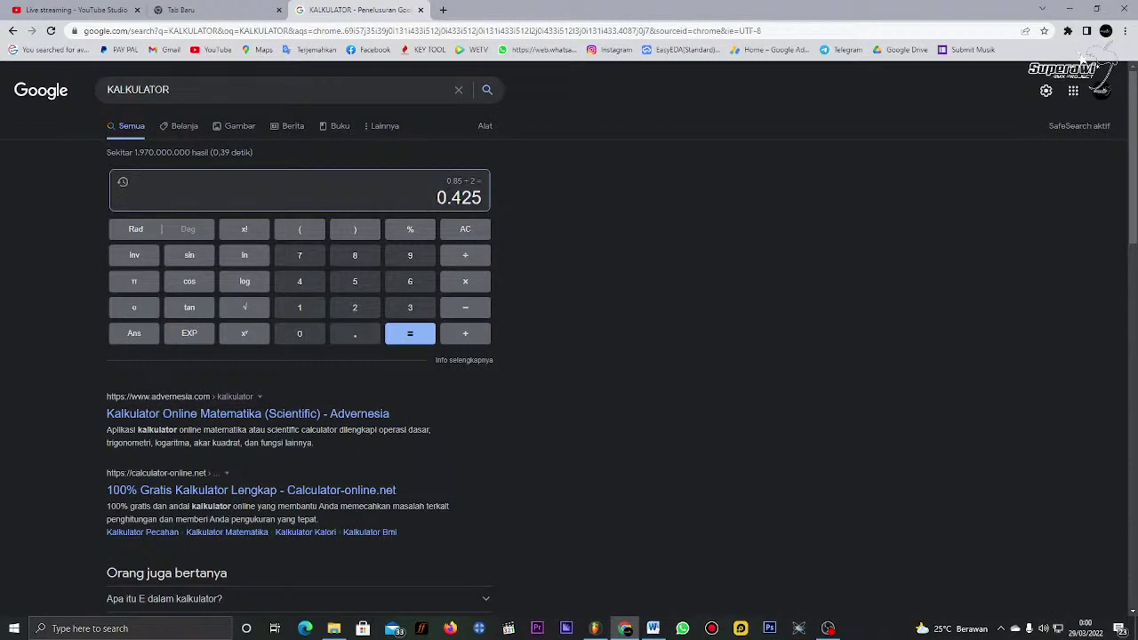
Step: Clear the calculator and recompute 0.85 ÷ 2
click(465, 229)
text(0.85)
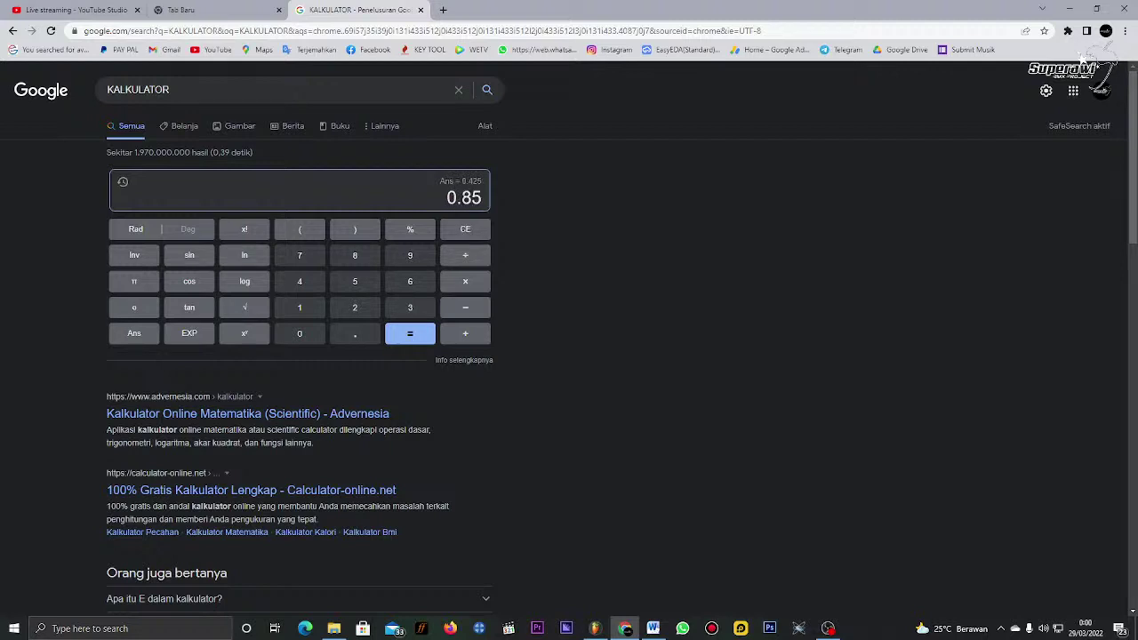
click(488, 254)
text(2)
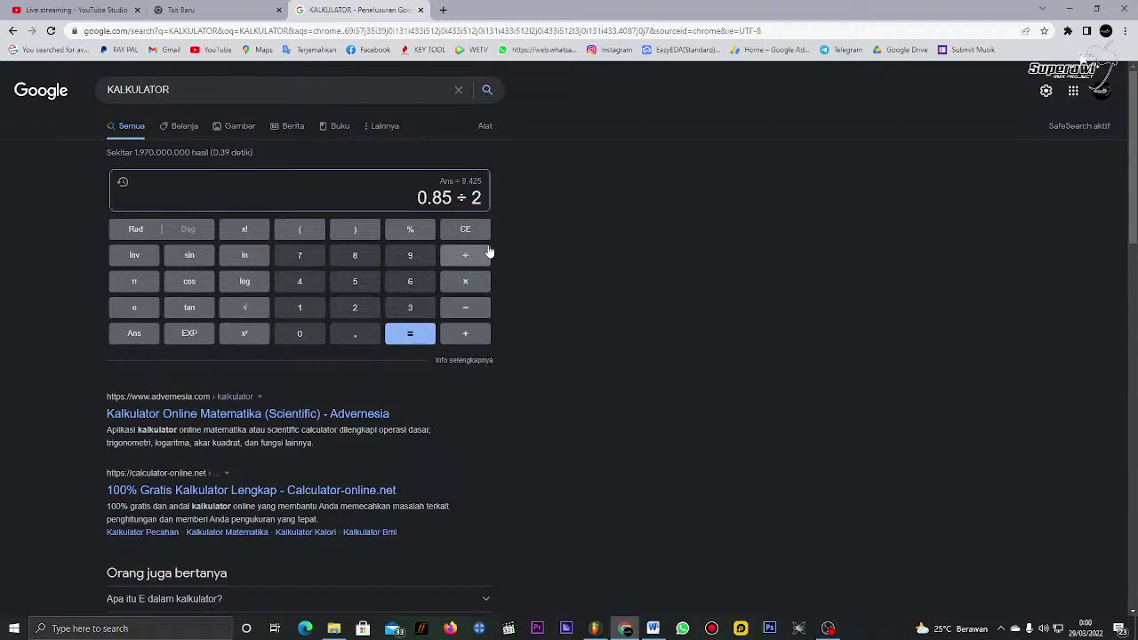
key(Return)
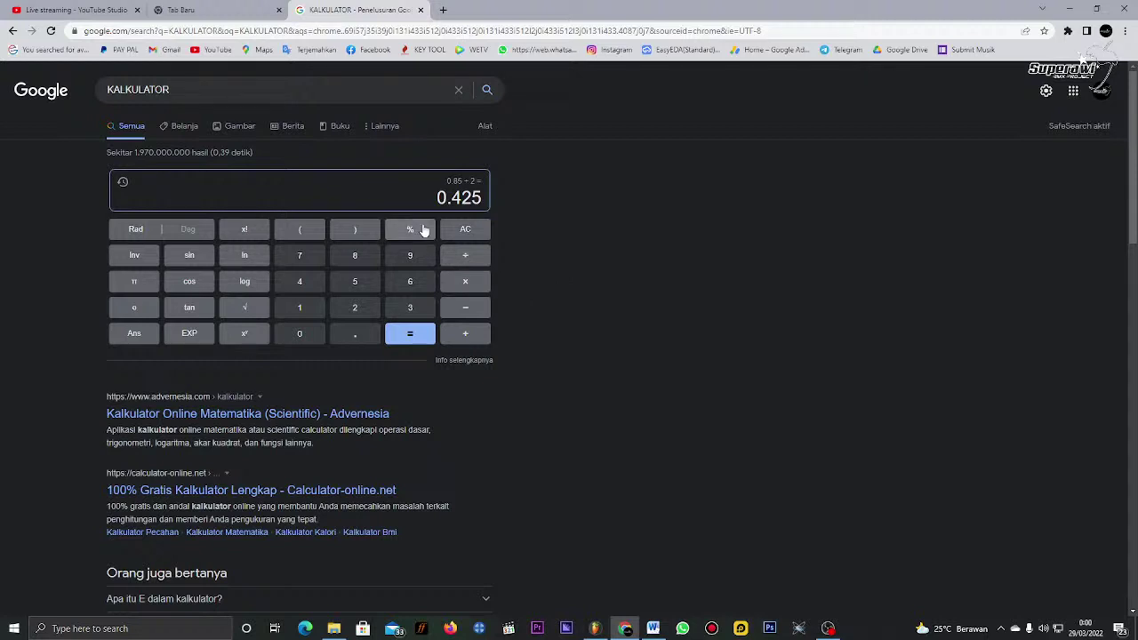
Step: Clear the display and compute 0.85 × 2 = 1.7
key(Escape)
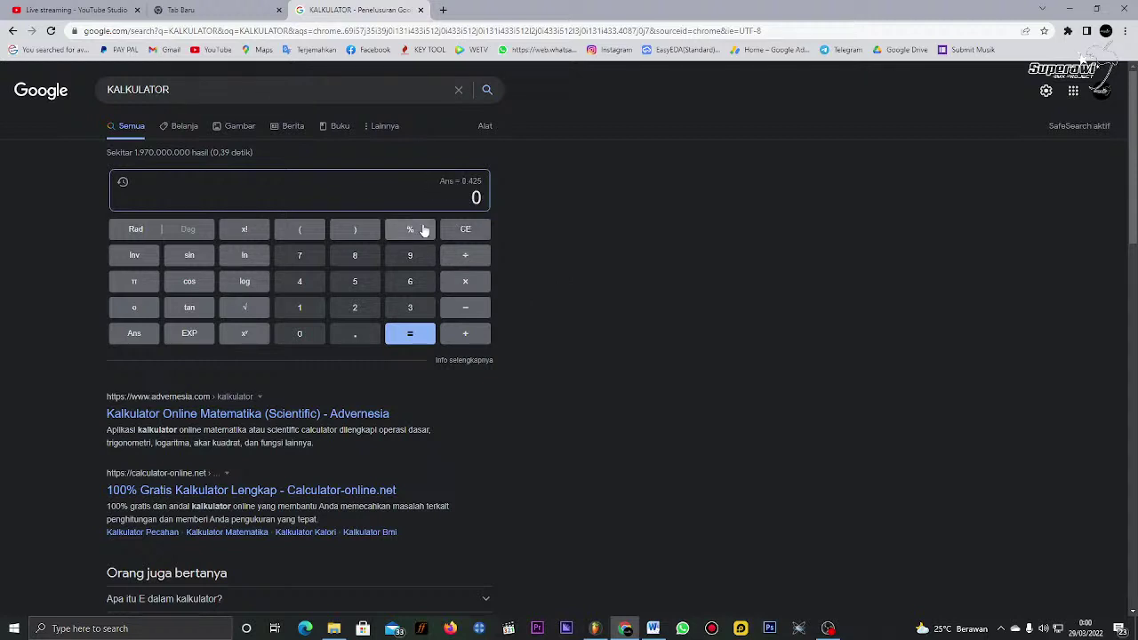
text(.85)
click(460, 283)
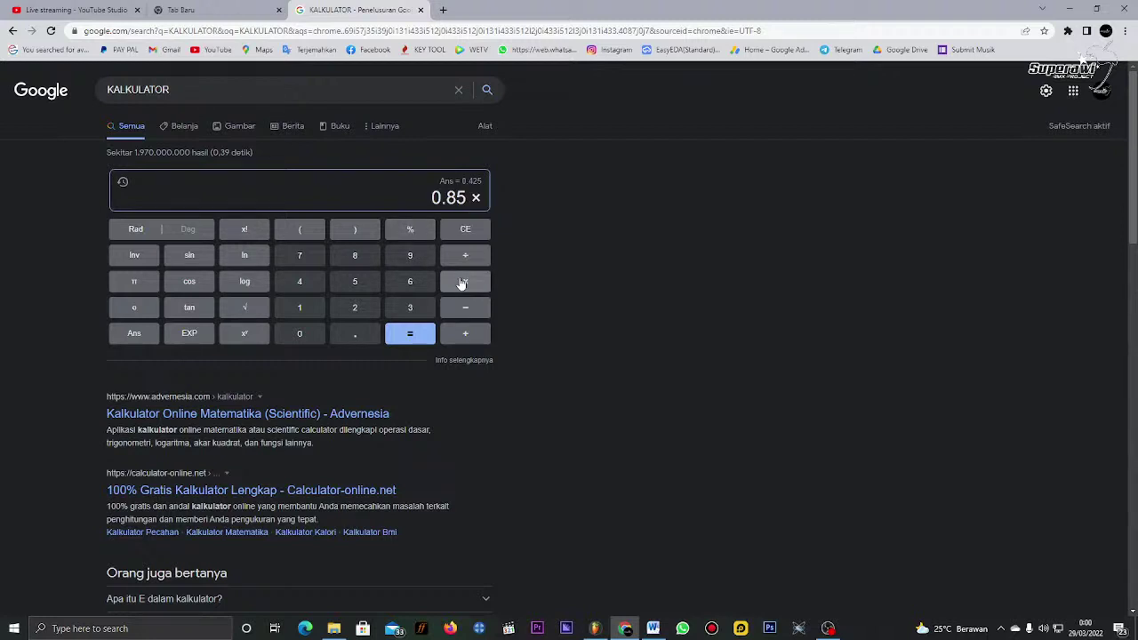
text(2)
key(Return)
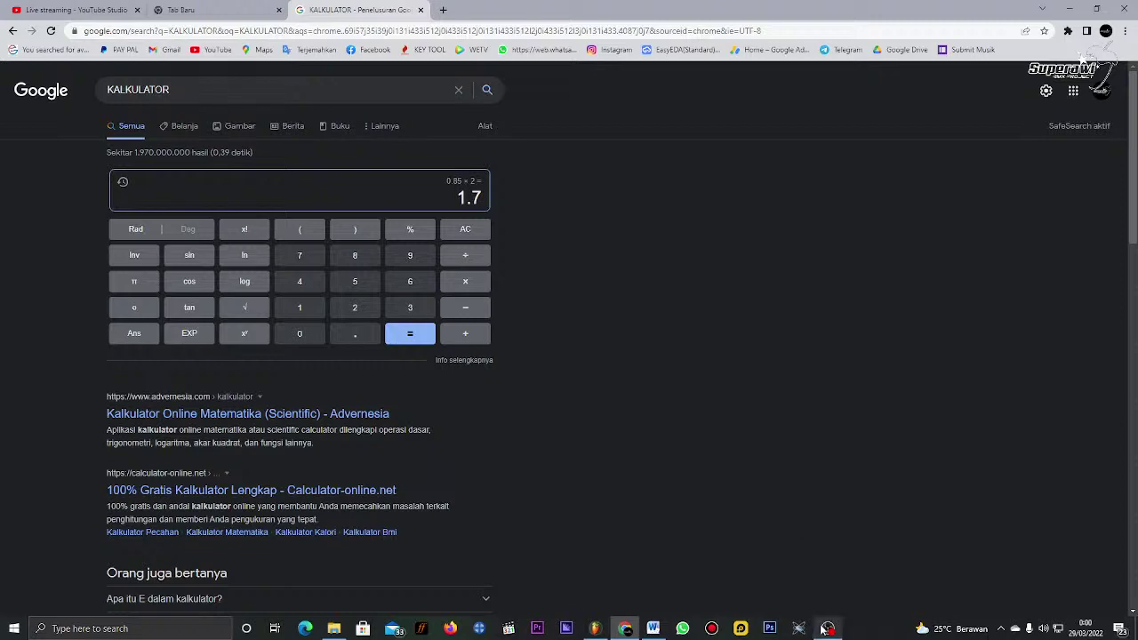
Step: Set the VintageVerb predelay to 1.70 ms in FL Studio
mouse_move(650, 631)
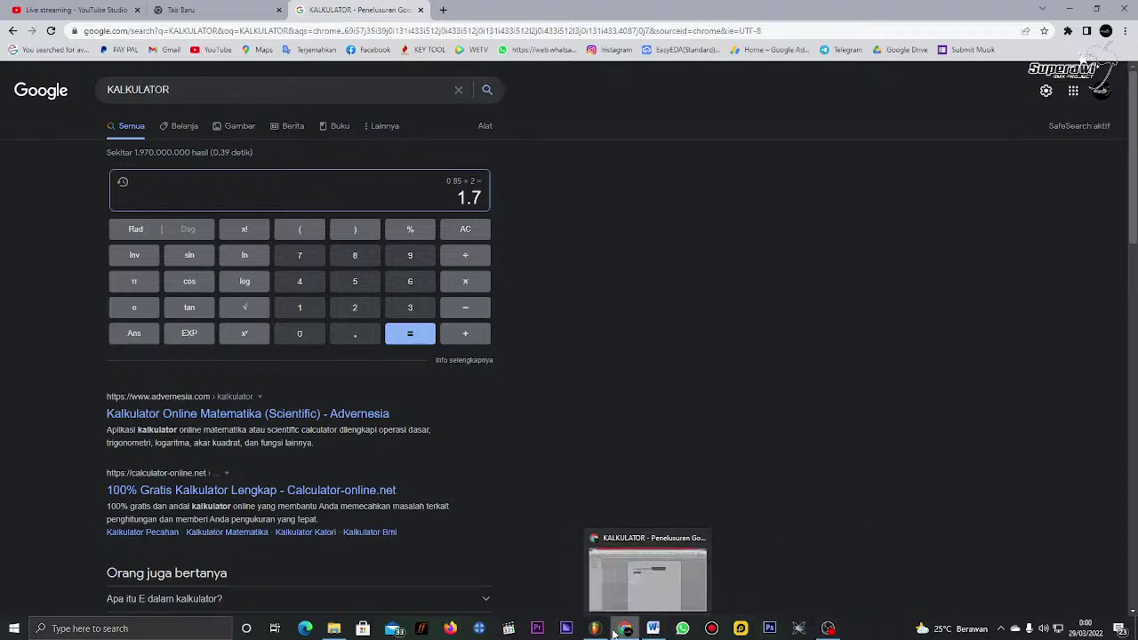
click(595, 628)
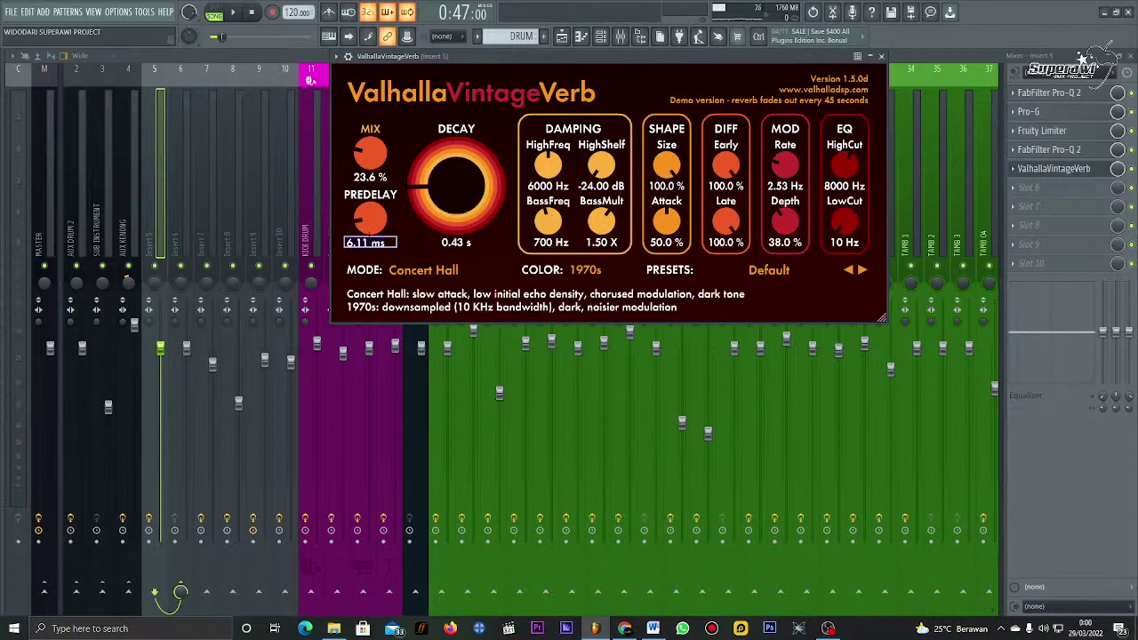
text(1.7)
key(Return)
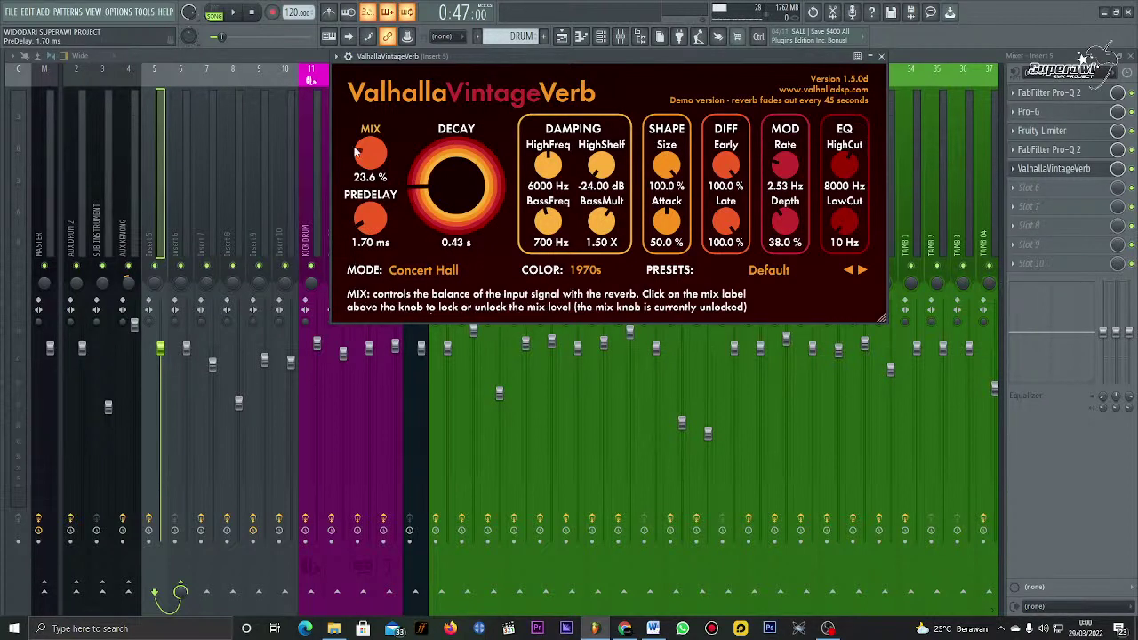
Step: Audition the song with the new predelay, then bring the Word notes forward
key(space)
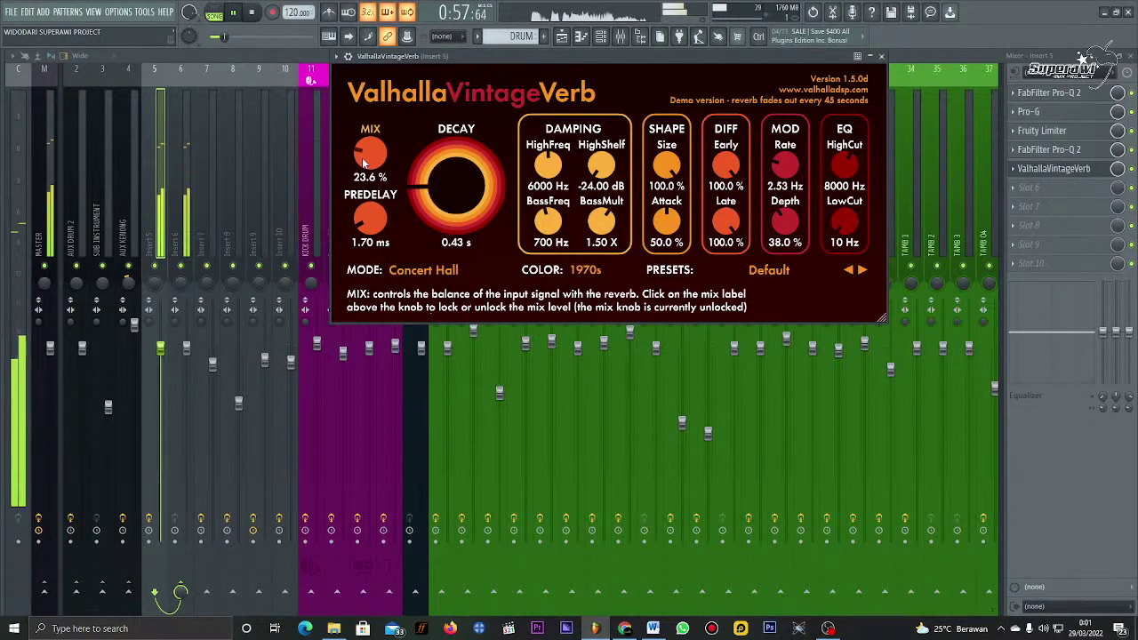
key(space)
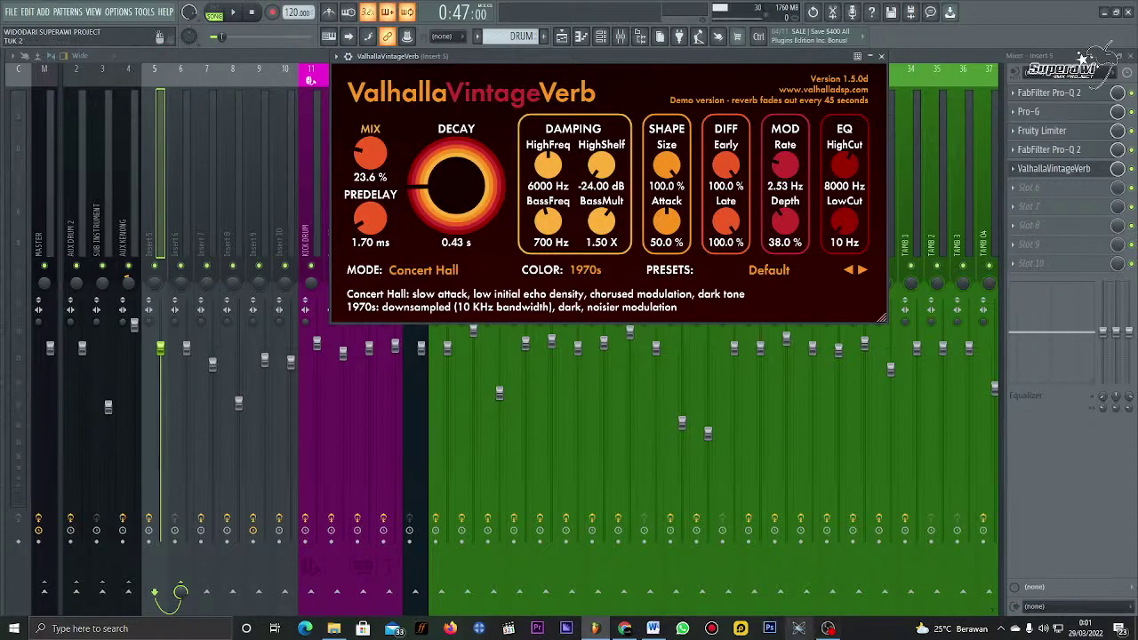
mouse_move(636, 631)
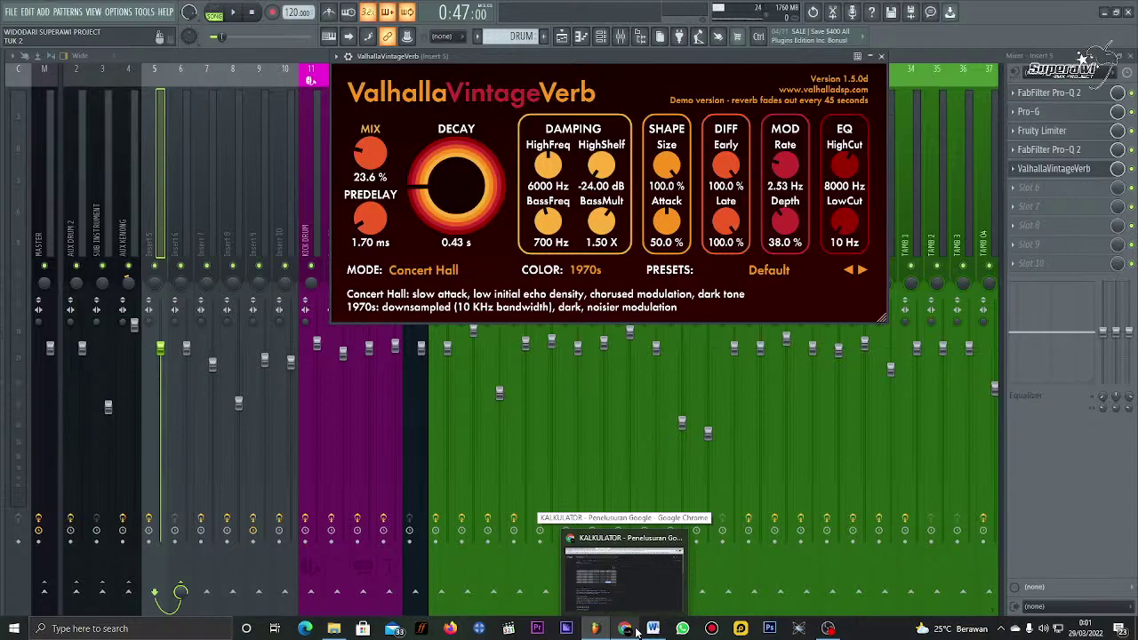
click(652, 629)
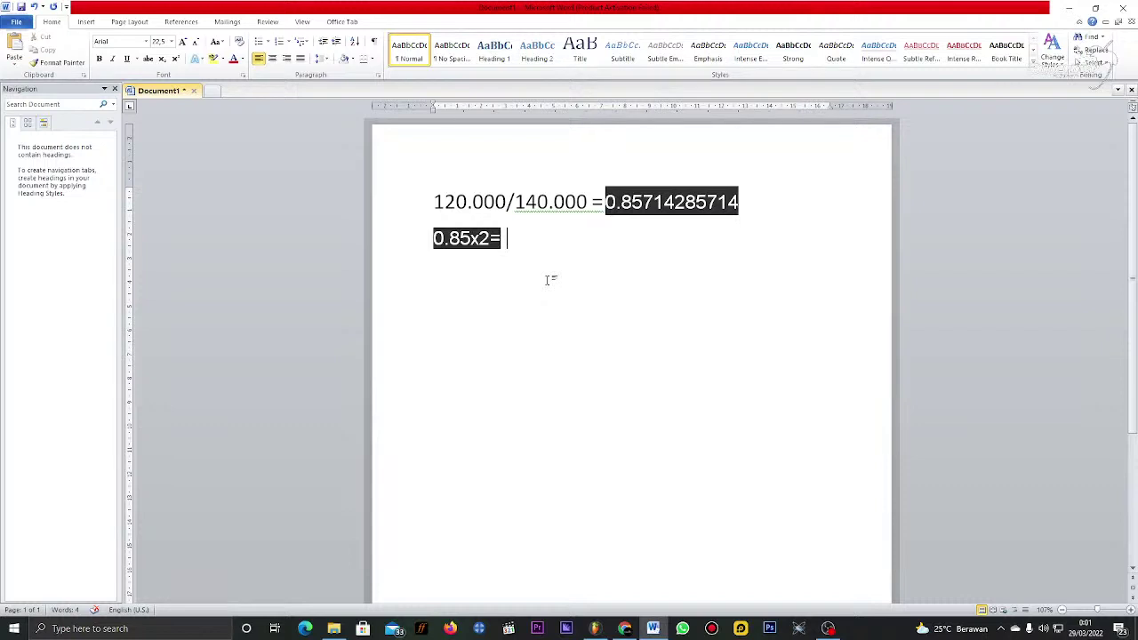
Step: Compute 1.7 × 2 = 3.4 in the Google calculator, then select the predelay value in VintageVerb
click(595, 628)
click(595, 629)
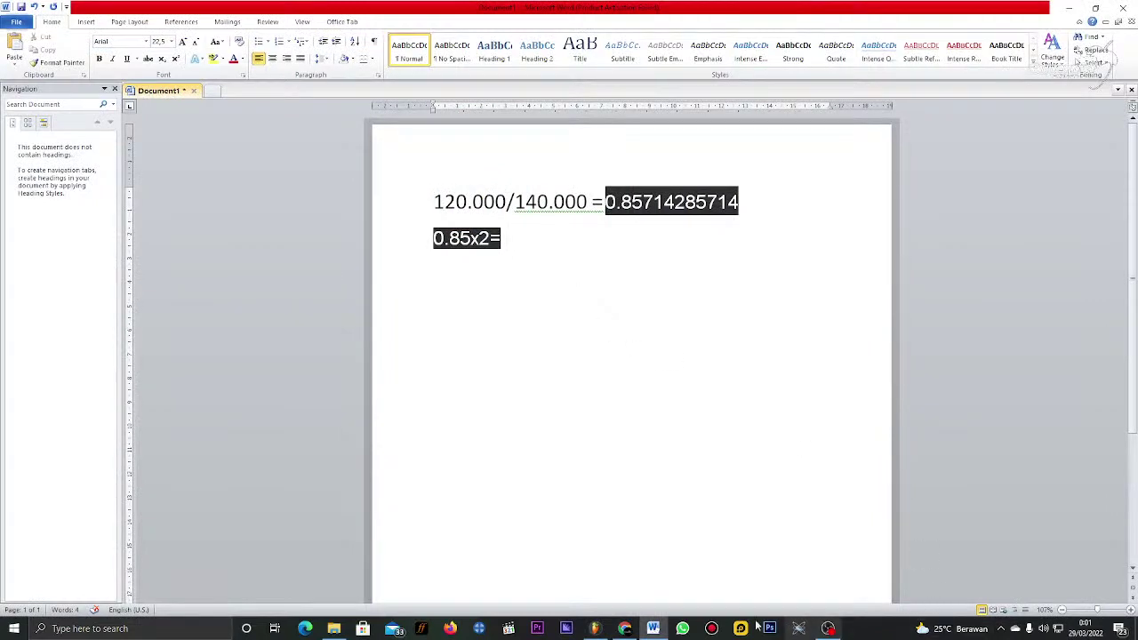
click(625, 628)
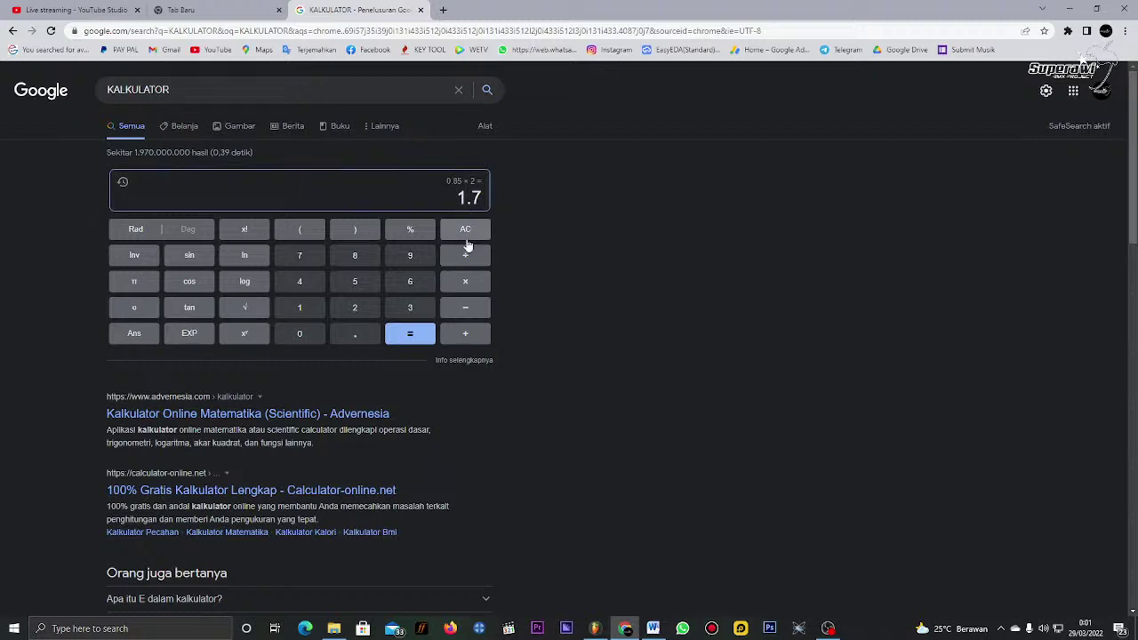
click(467, 280)
click(360, 309)
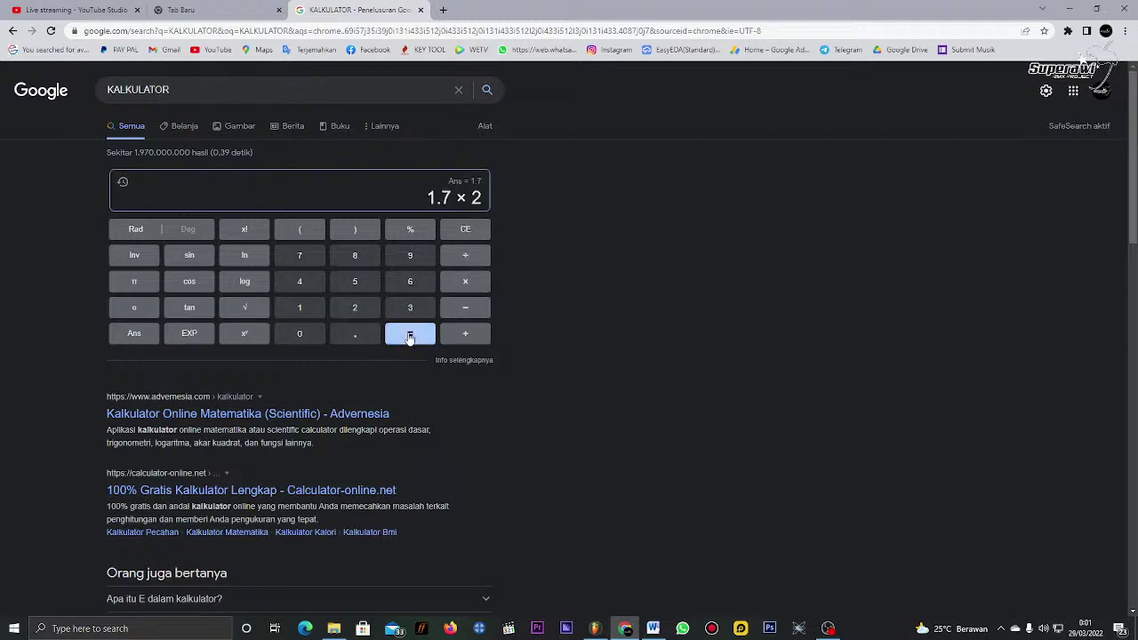
click(408, 332)
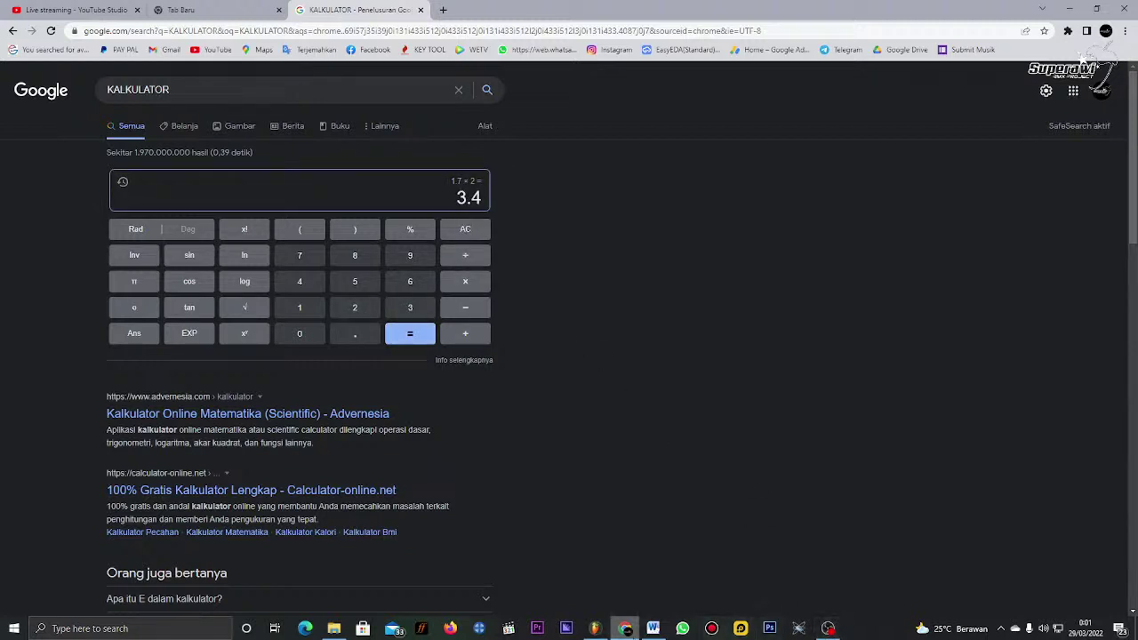
click(595, 629)
click(368, 243)
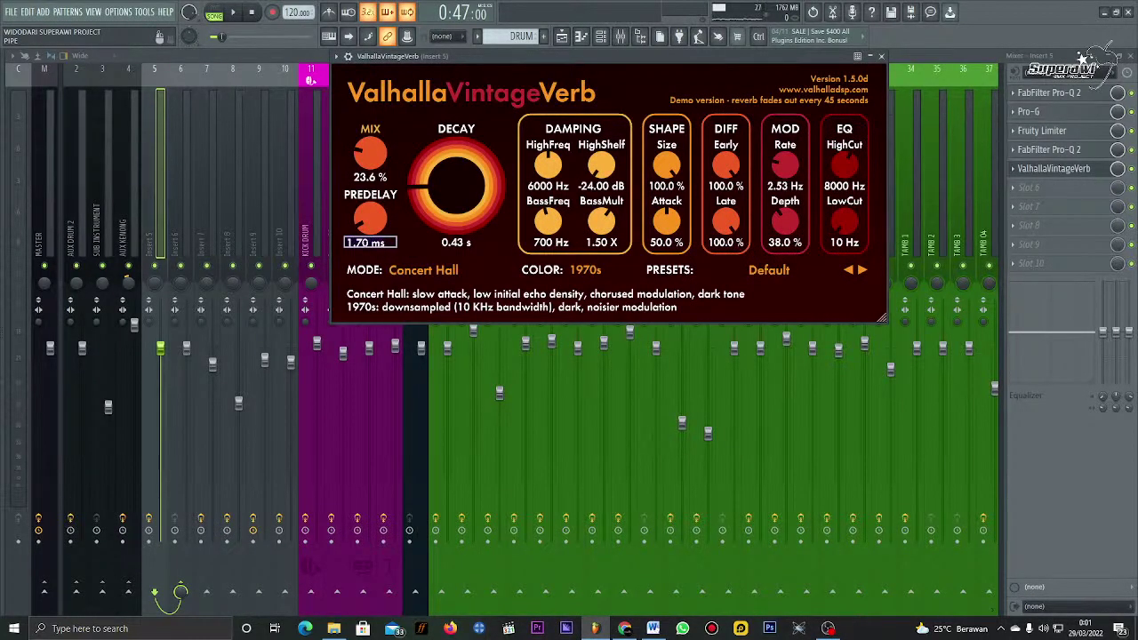
Step: Set the predelay to 3.40 ms and audition the song with it
text(3.4)
key(Return)
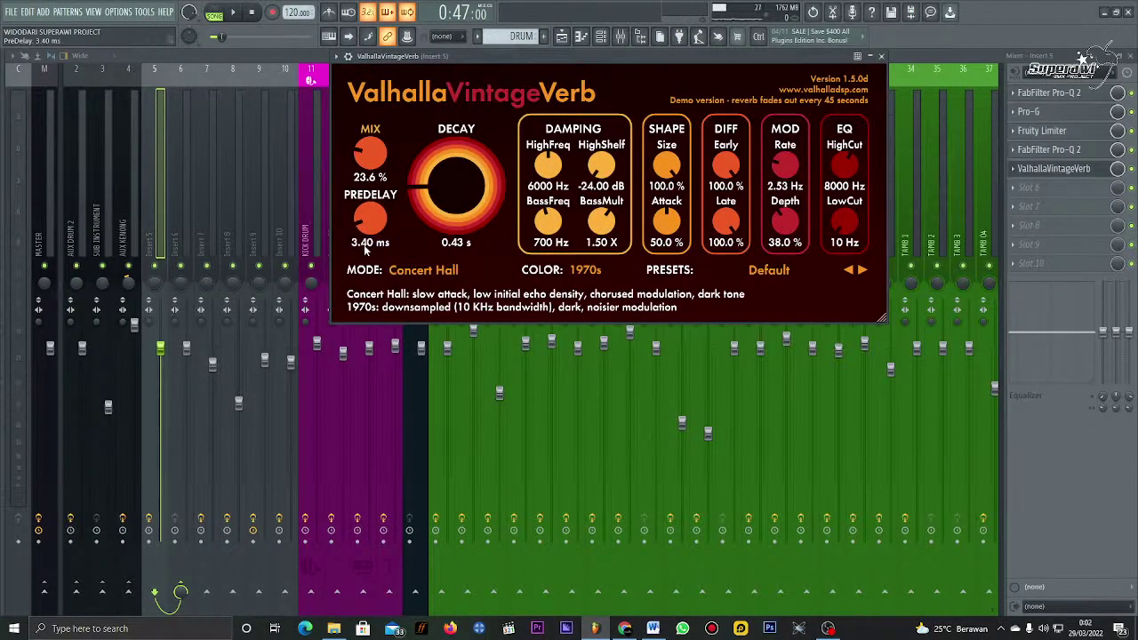
key(space)
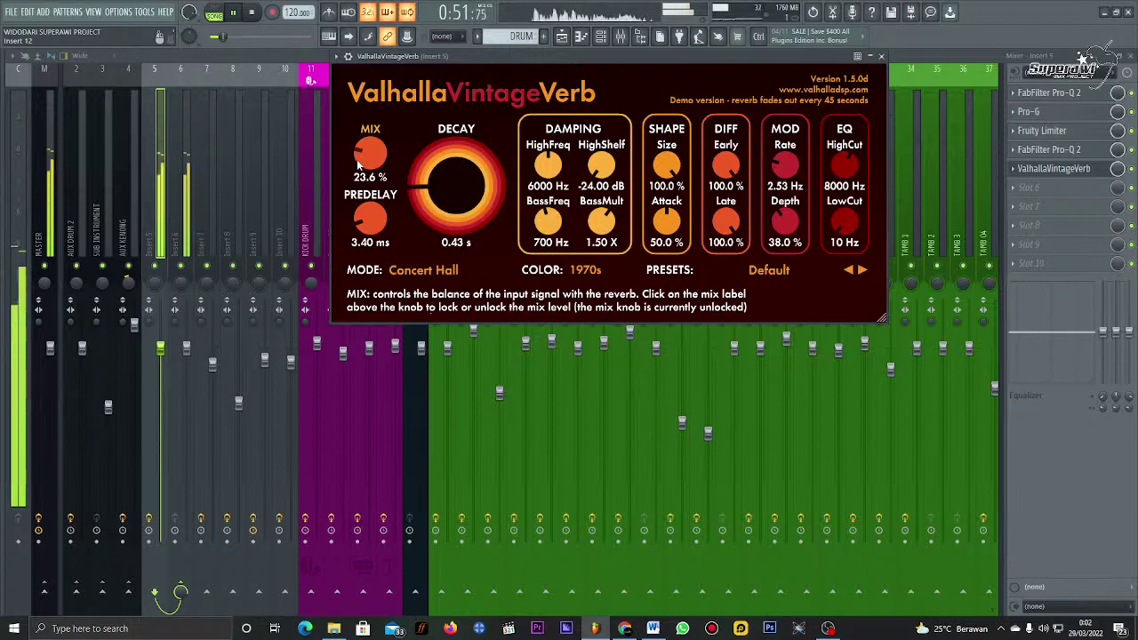
scroll(358, 165, up, 3)
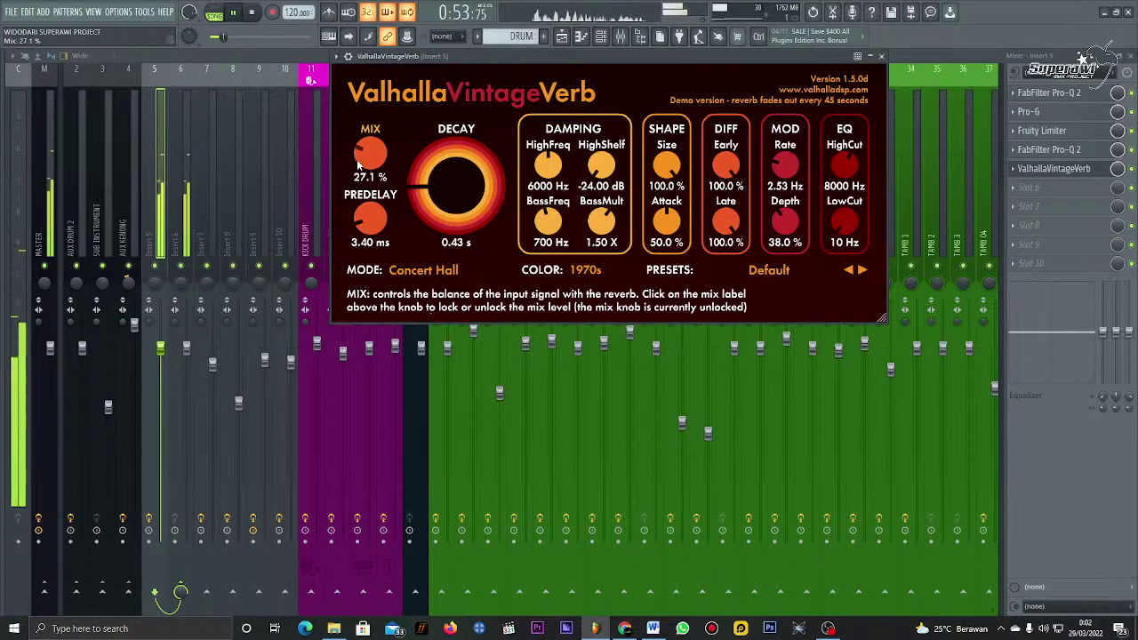
scroll(358, 165, down, 3)
key(space)
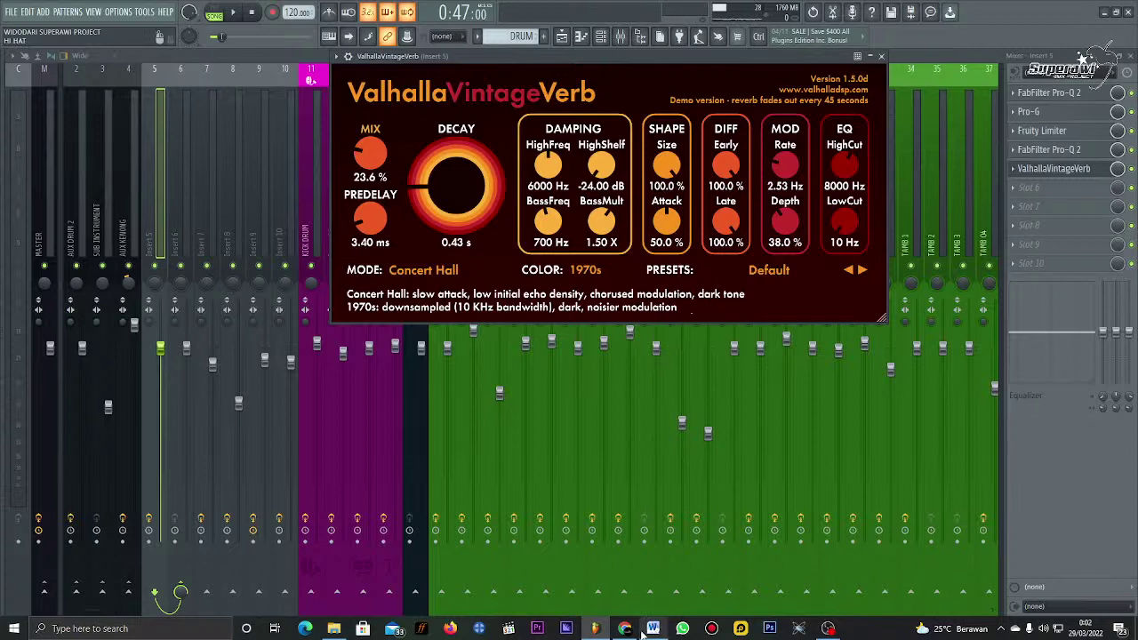
Step: Glance at the Word calculation notes, then bring the Google calculator forward
mouse_move(654, 633)
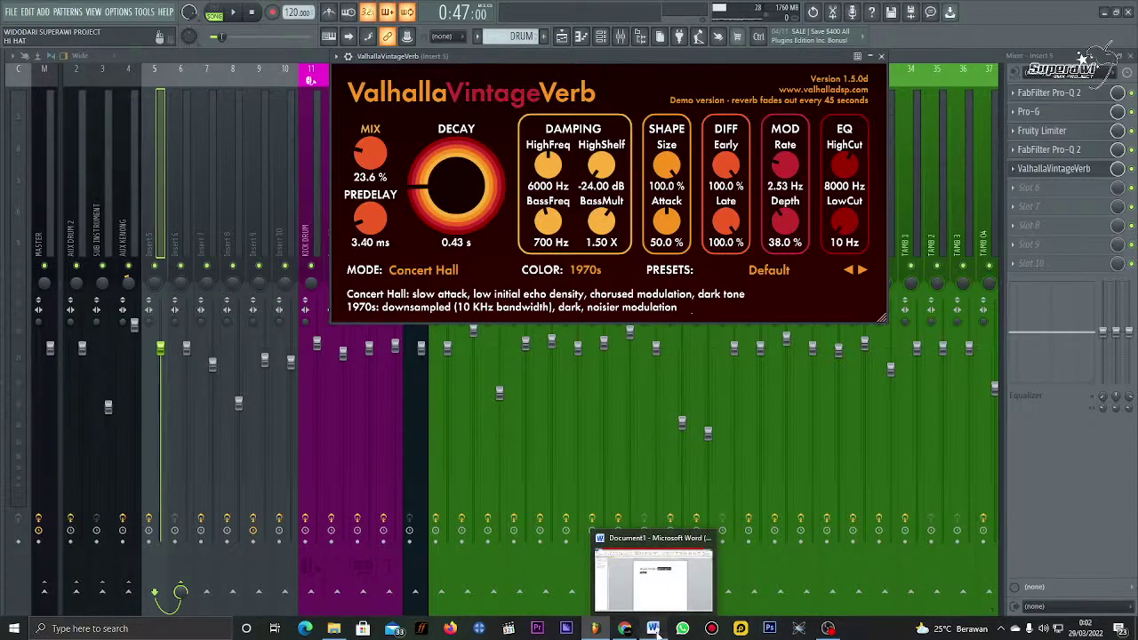
click(654, 632)
click(654, 629)
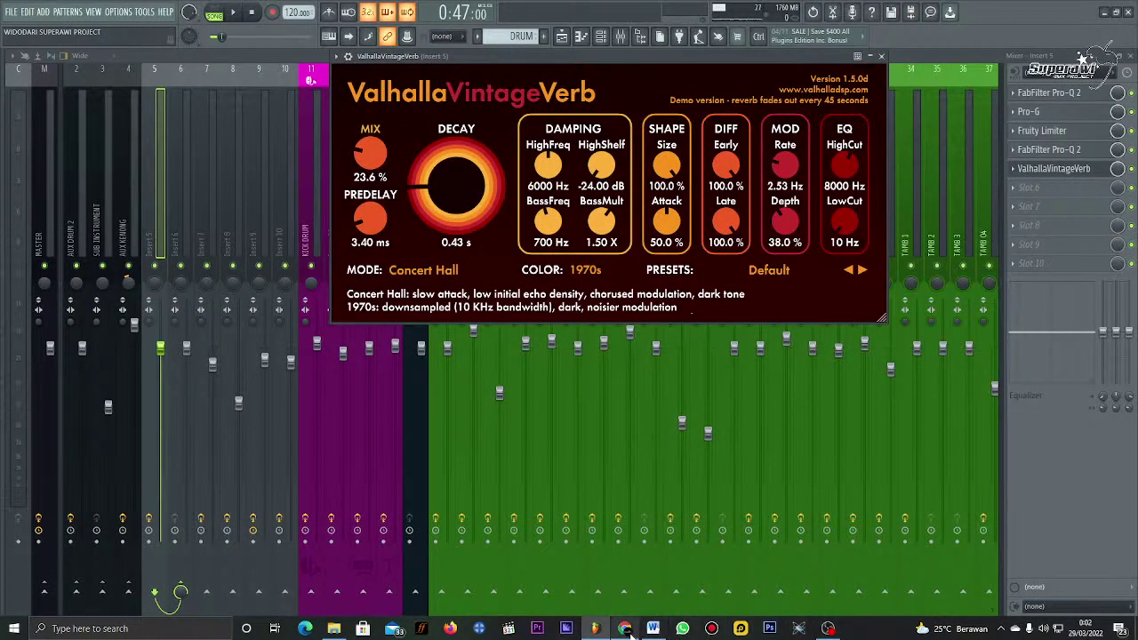
mouse_move(627, 629)
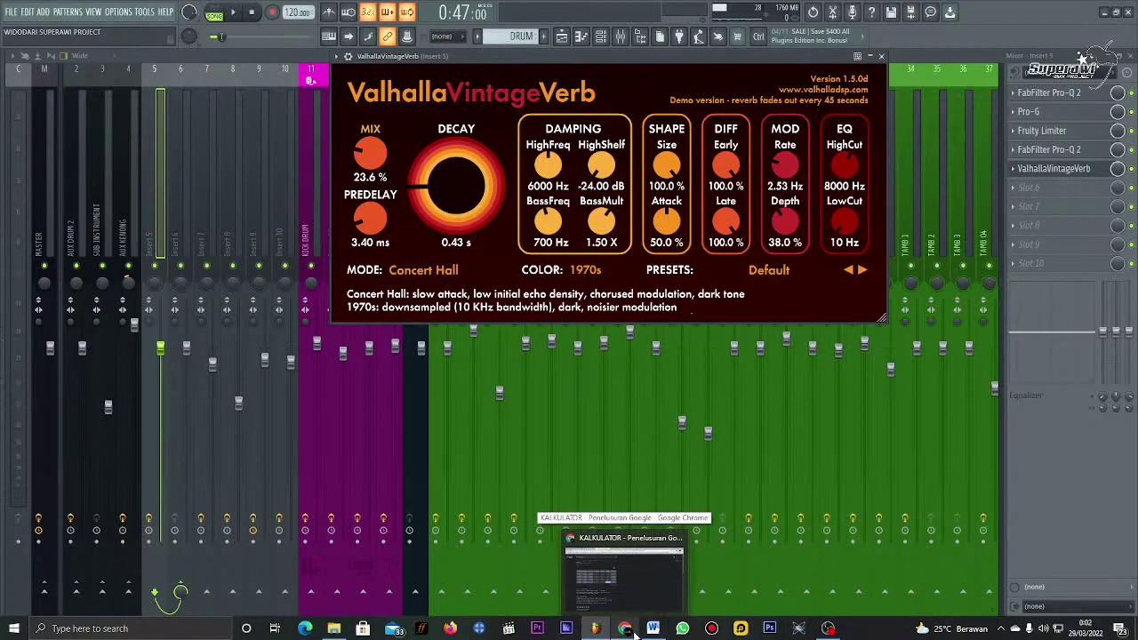
click(631, 630)
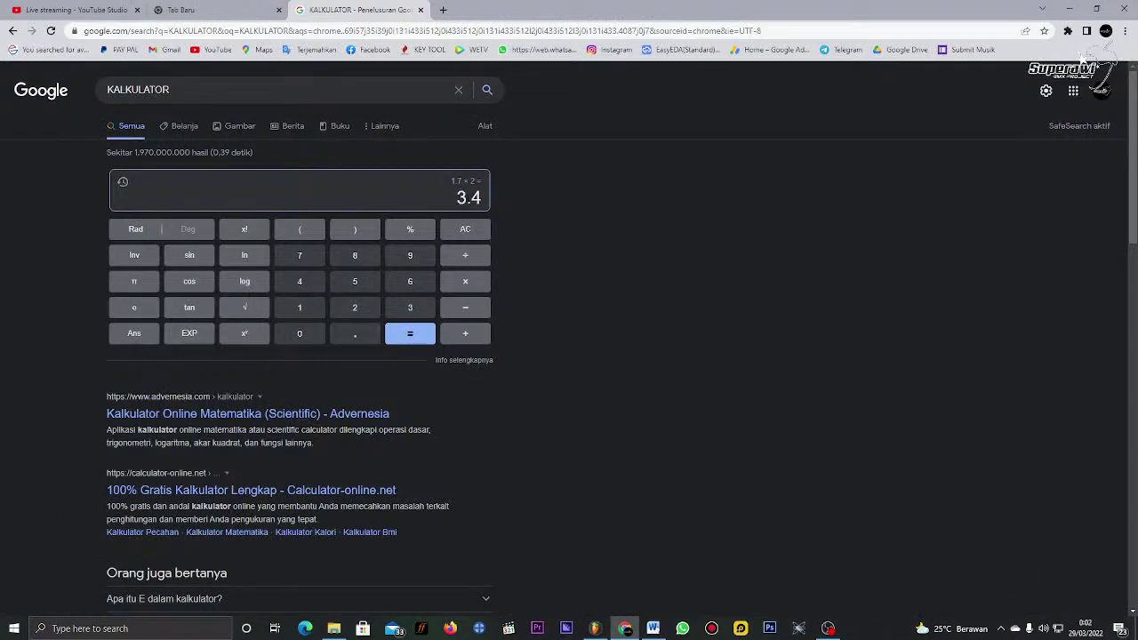
Step: Compute 0.43 × 2 = 0.86 in the calculator, then select the VintageVerb decay value for editing
key(Escape)
click(480, 281)
text(2)
key(Return)
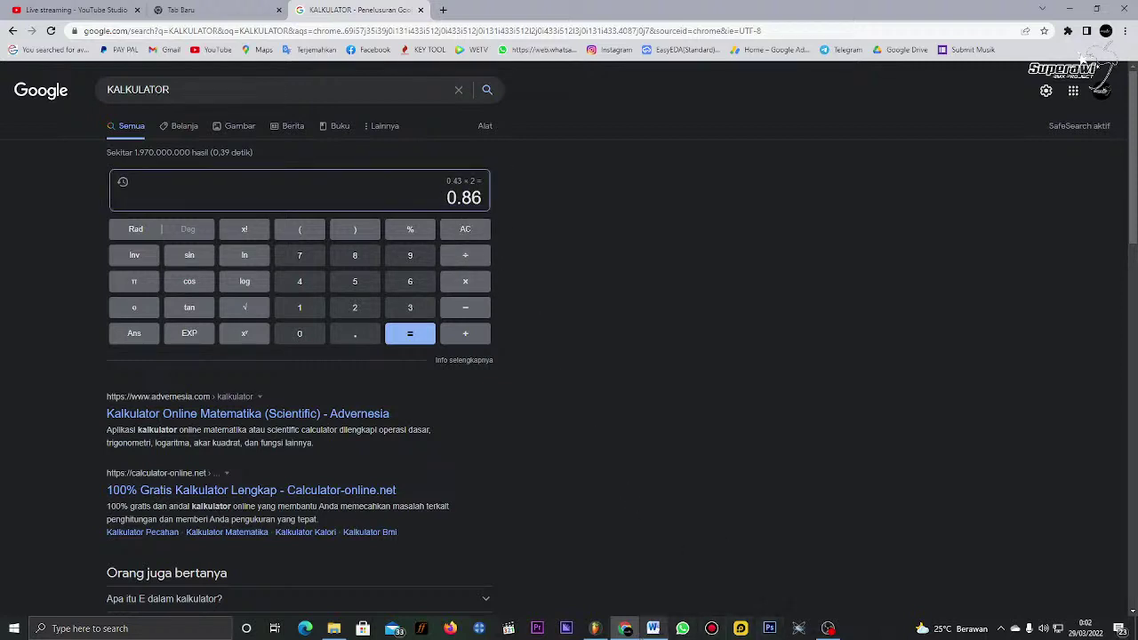
click(594, 629)
click(456, 243)
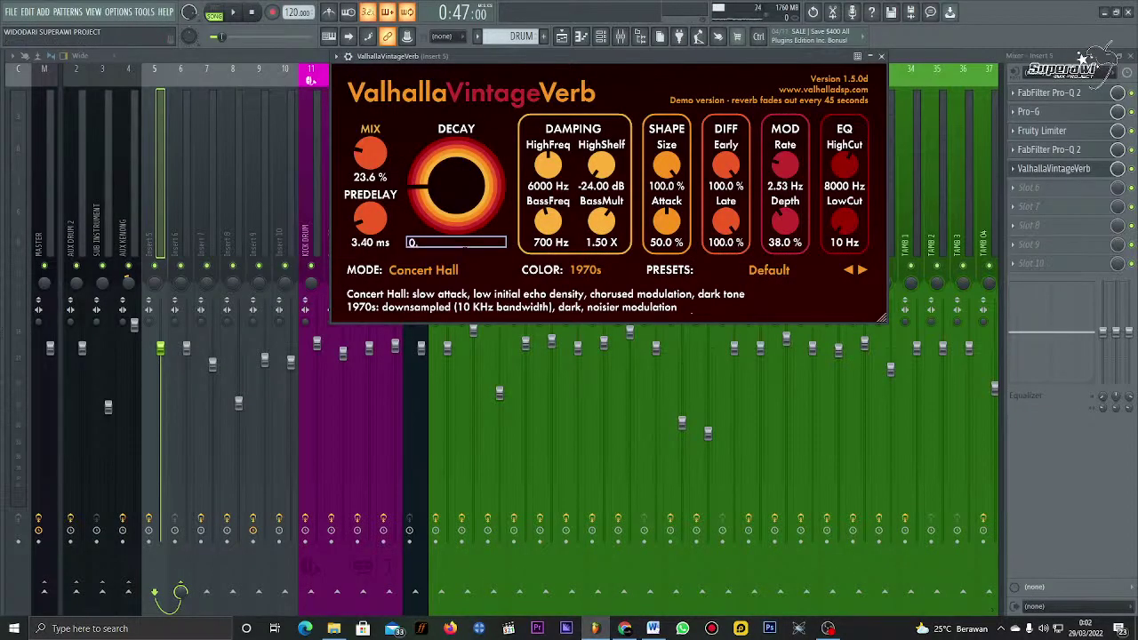
Step: Set VintageVerb's decay to 0.86 s, audition the song, and close the plugin window
text(0.86)
key(Return)
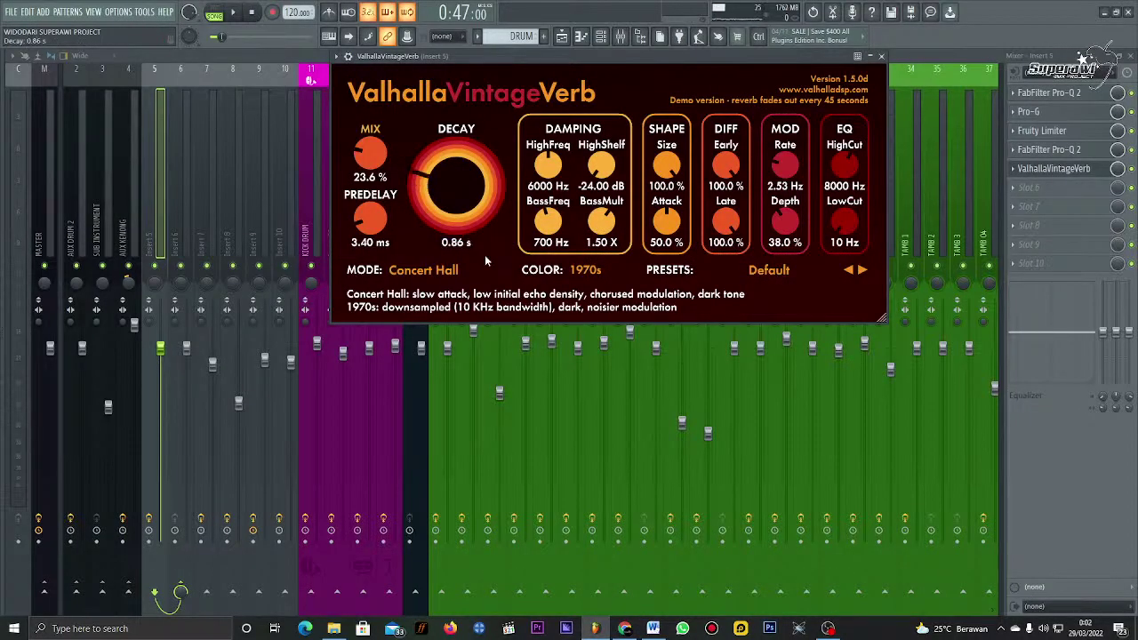
key(space)
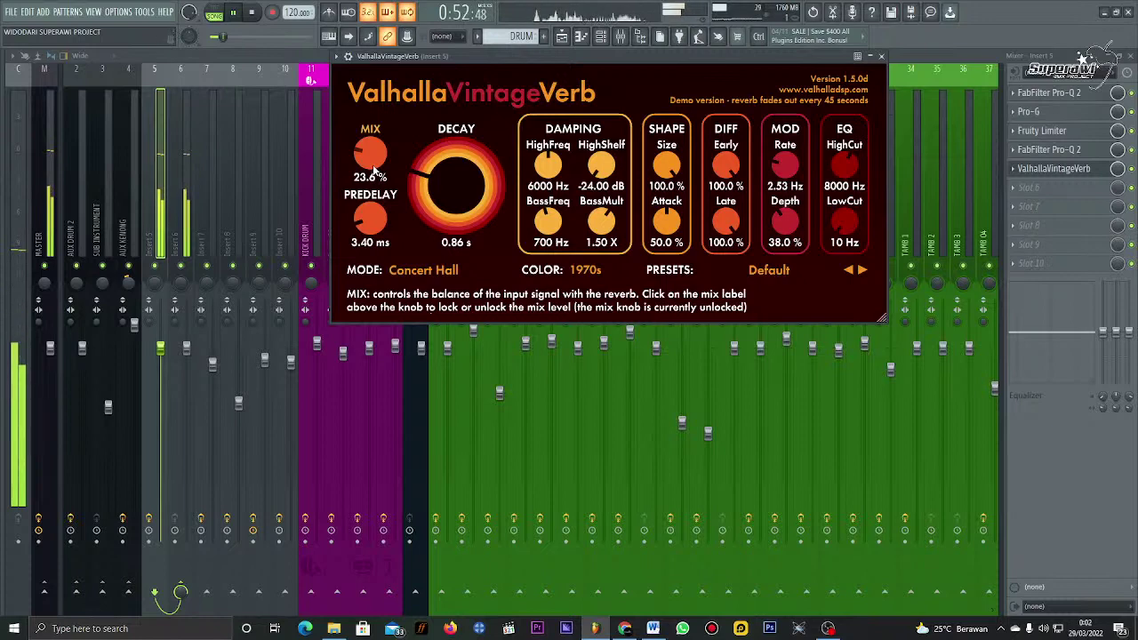
key(space)
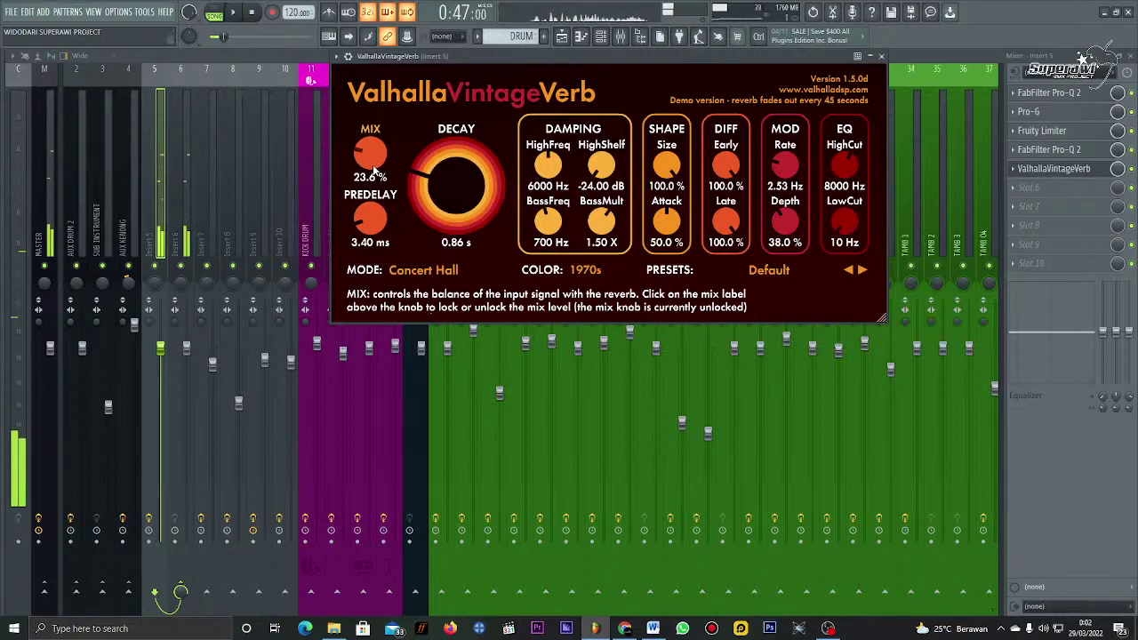
click(1040, 168)
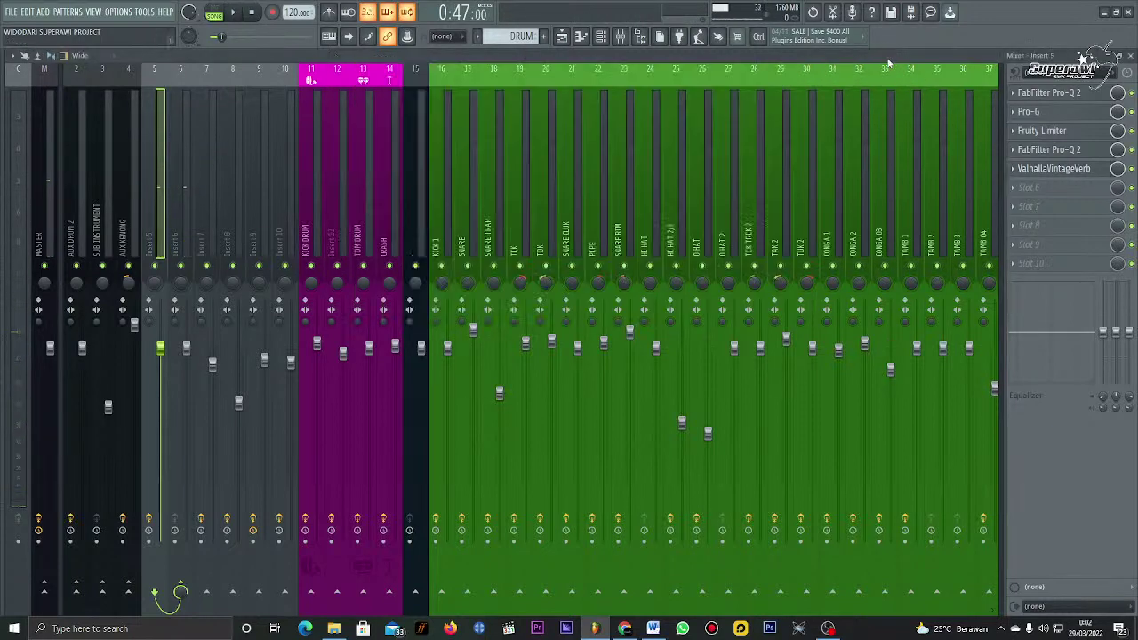
Step: Load Fruity Reeverb 2 into insert 5's slot 6, with damping off and crossover at 360 Hz
click(1038, 197)
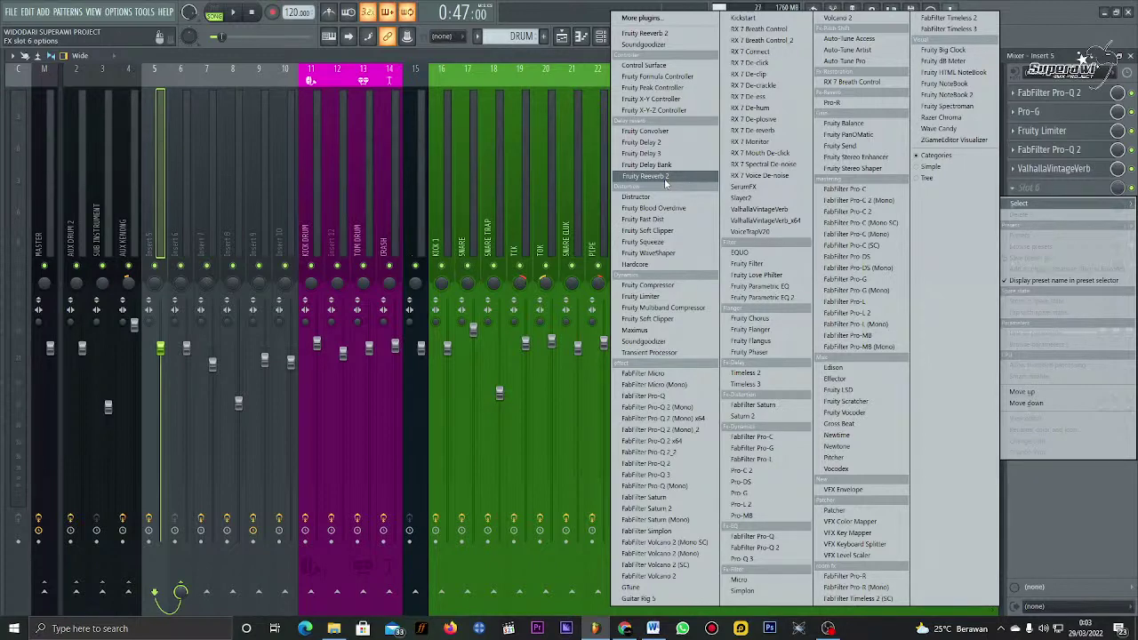
click(665, 180)
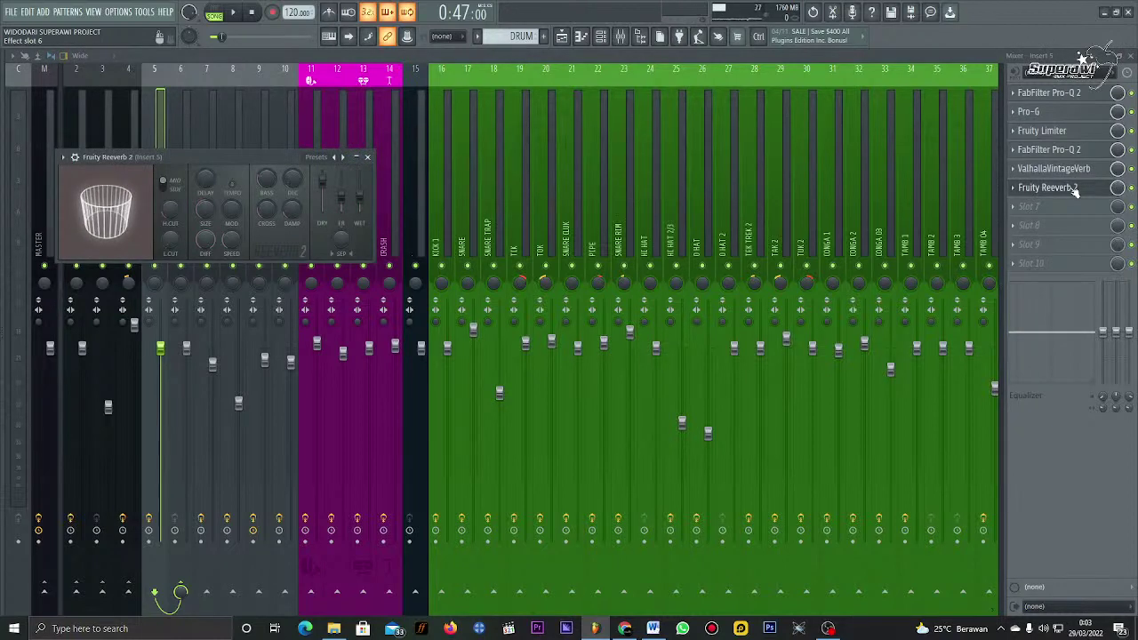
drag(247, 159, 348, 166)
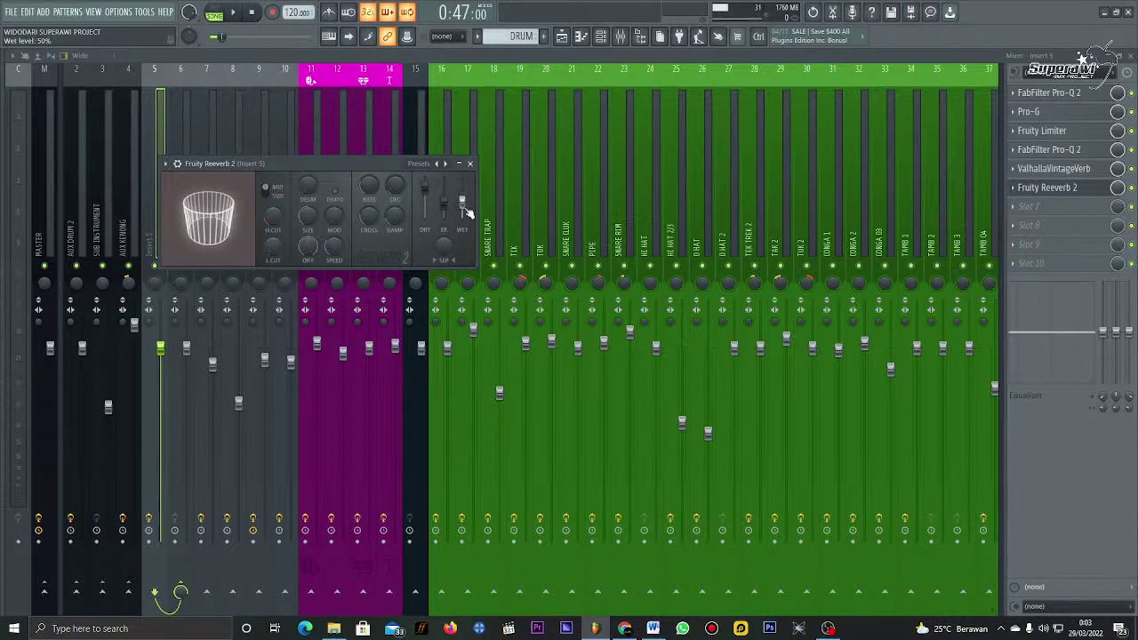
mouse_move(394, 216)
mouse_down()
mouse_move(394, 257)
mouse_move(397, 221)
mouse_up()
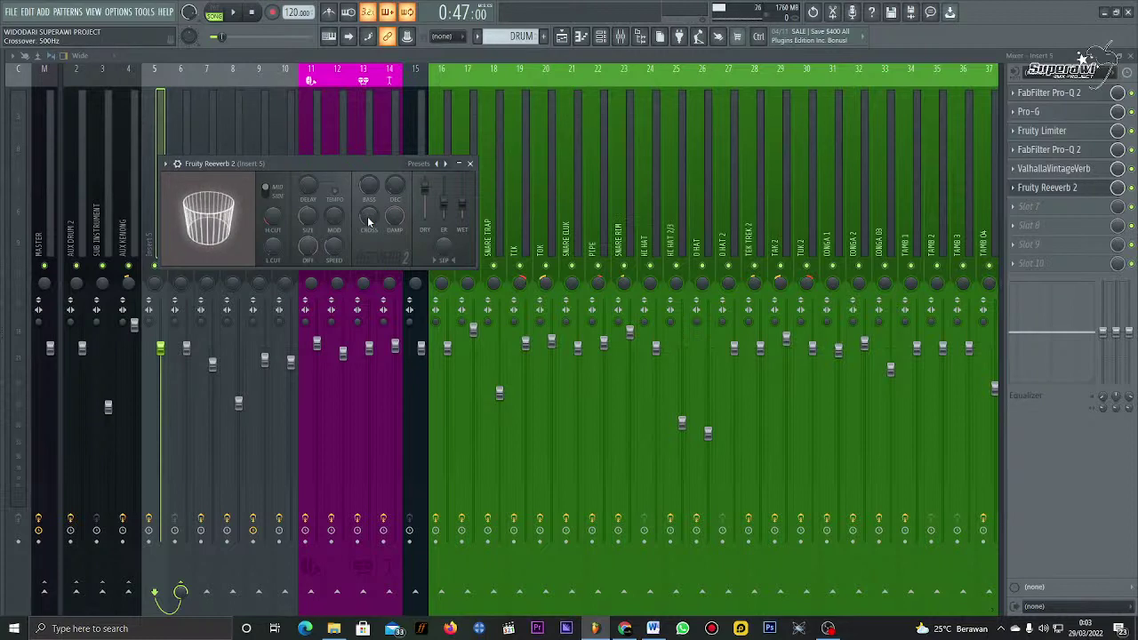
mouse_move(367, 216)
mouse_down()
mouse_move(368, 203)
mouse_move(395, 226)
mouse_move(367, 223)
mouse_up()
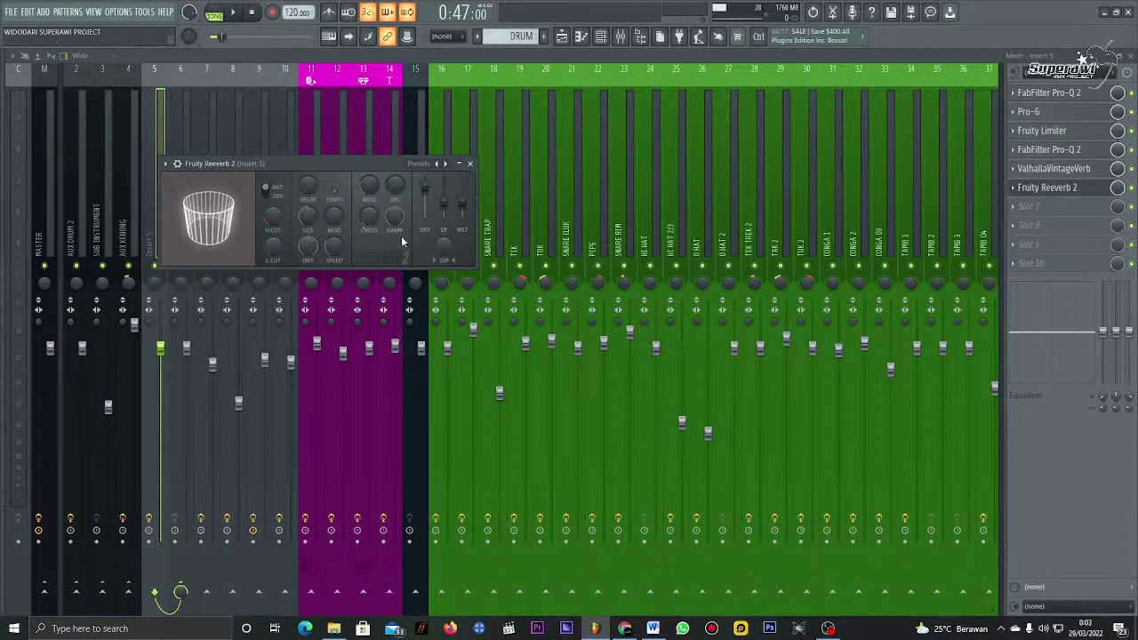
Step: Raise Reeverb 2's low cut to 1295 Hz, save, set crossover to 155 Hz, and close it
drag(272, 246, 272, 232)
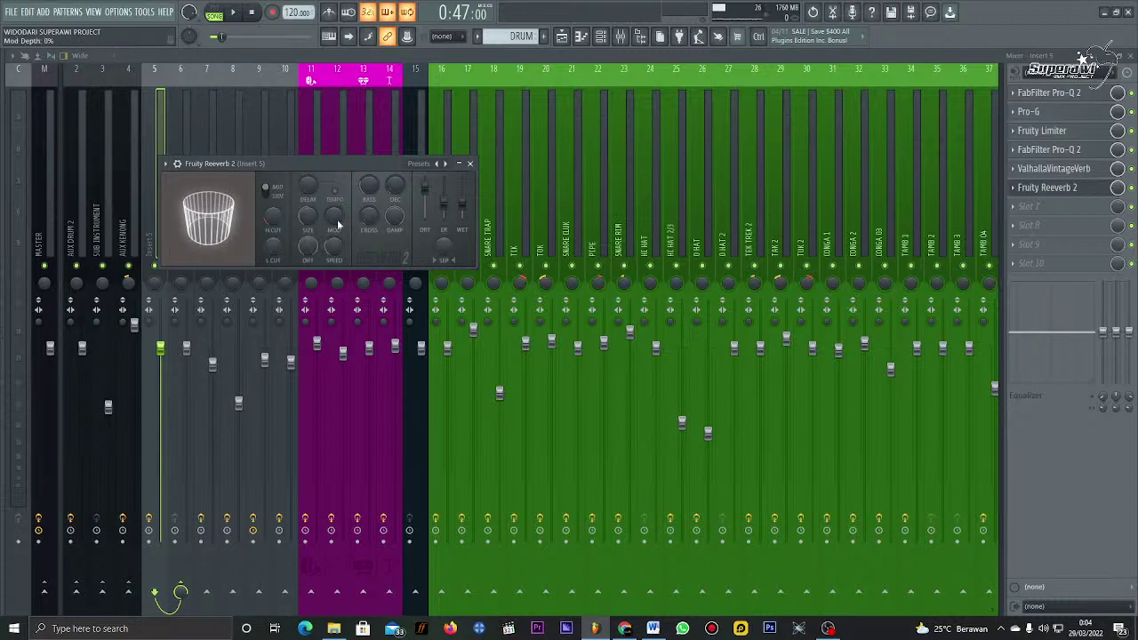
key(ctrl+s)
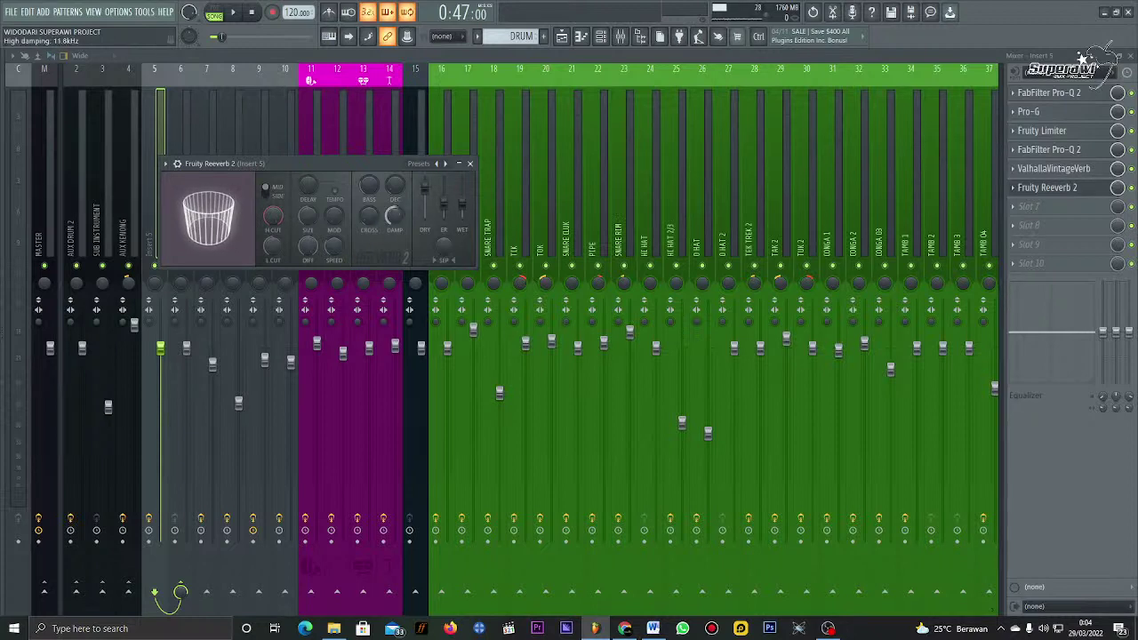
scroll(391, 223, down, 2)
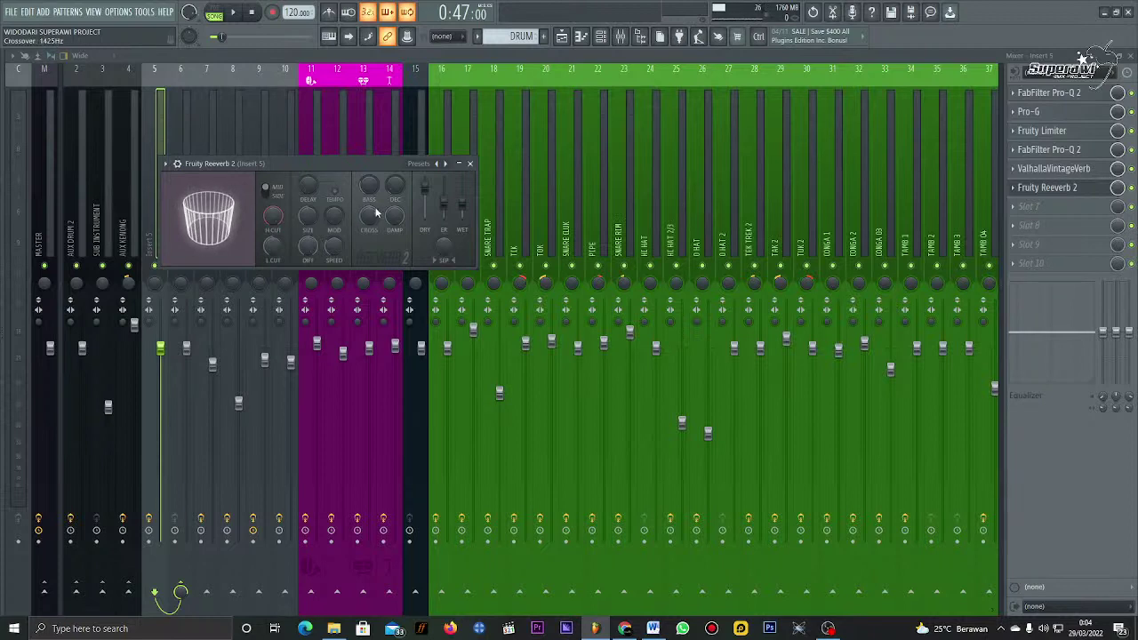
click(469, 164)
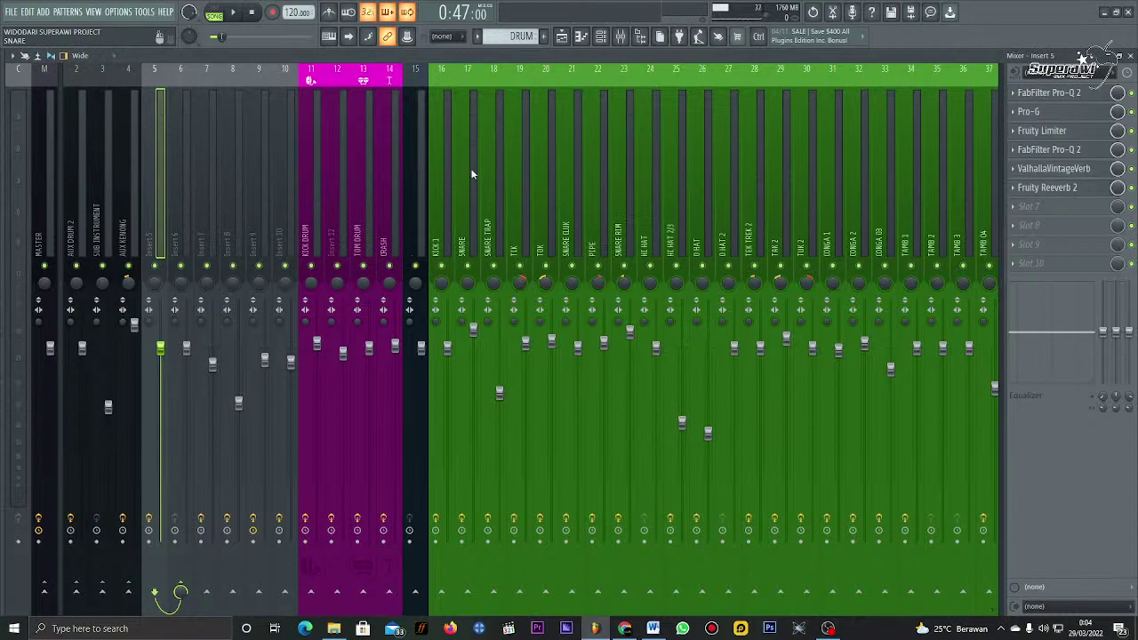
Step: Retune Fruity Reeverb 2's wet level while auditioning the song, then close its window
click(1078, 188)
key(space)
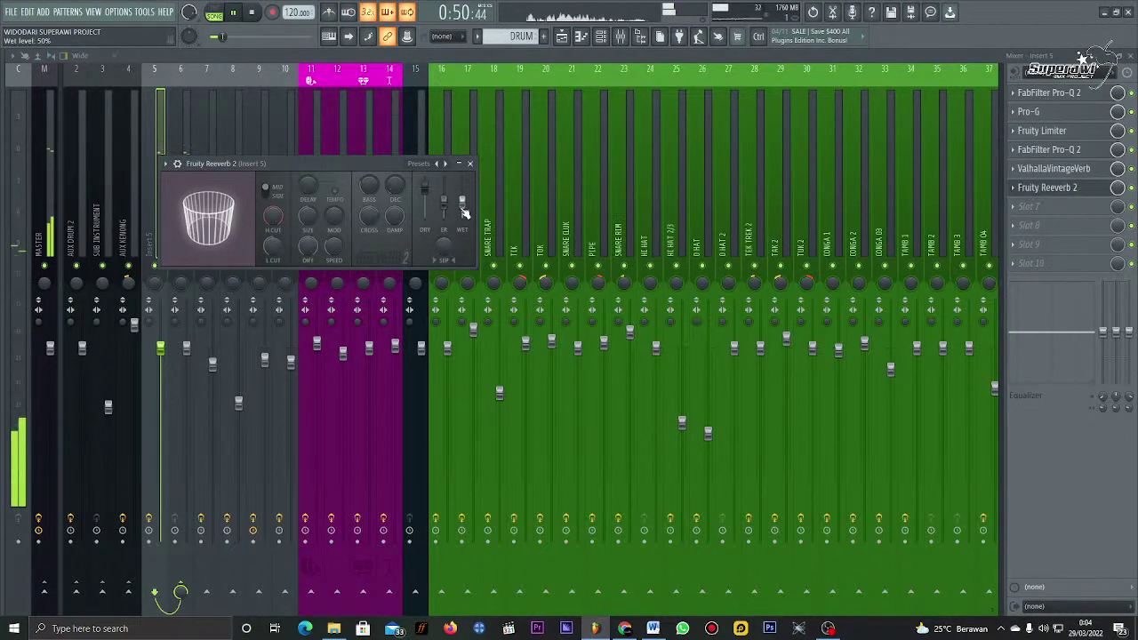
scroll(463, 212, down, 3)
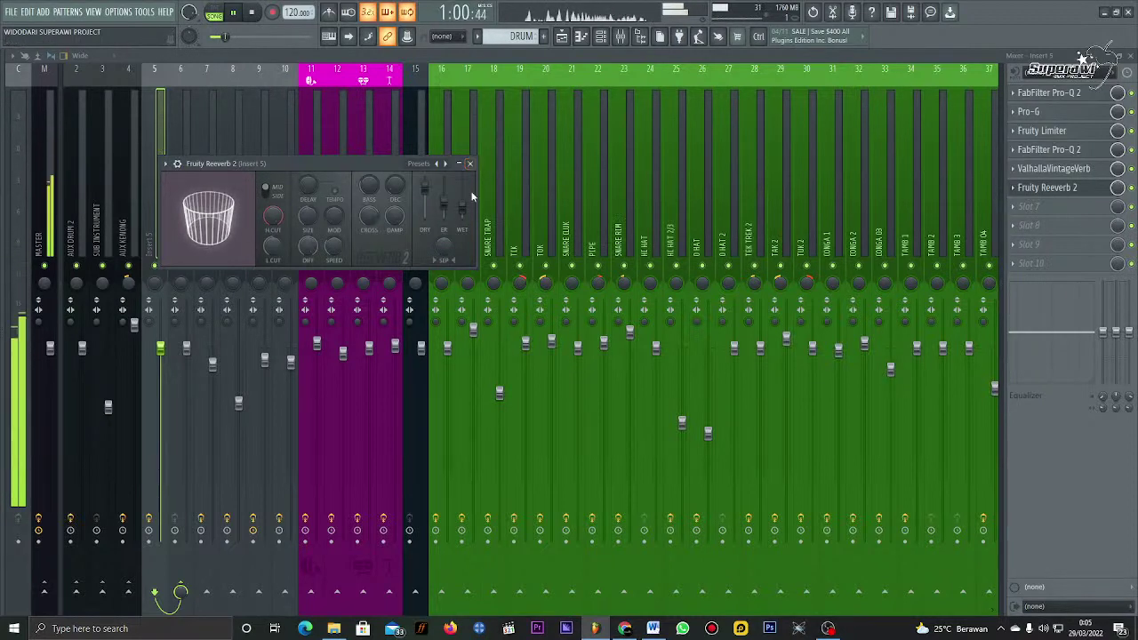
drag(465, 223, 466, 216)
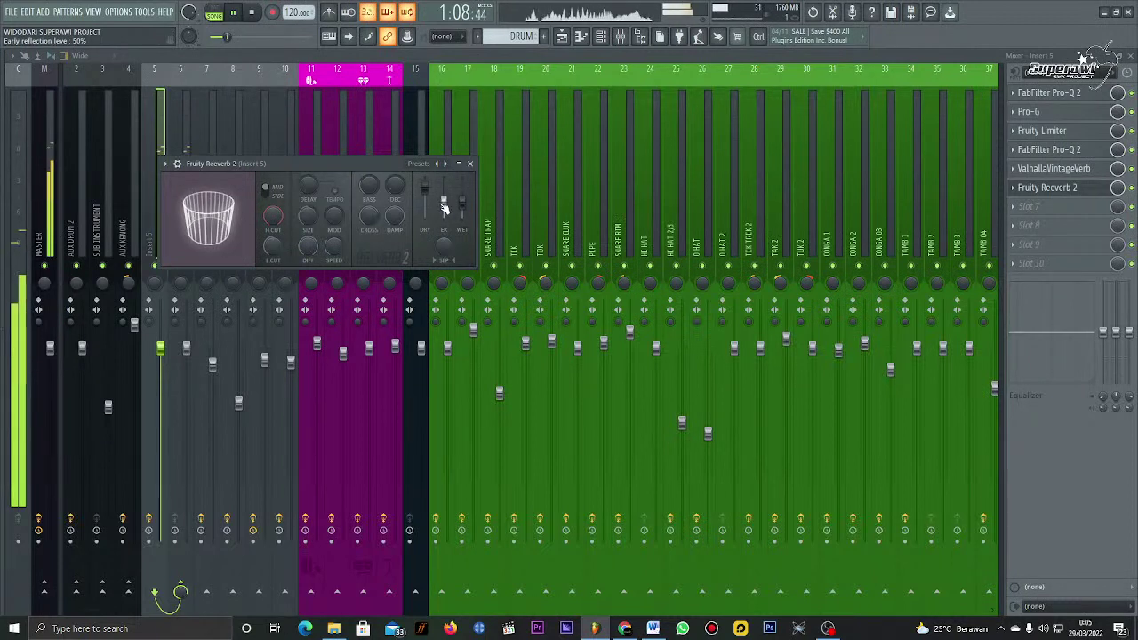
key(space)
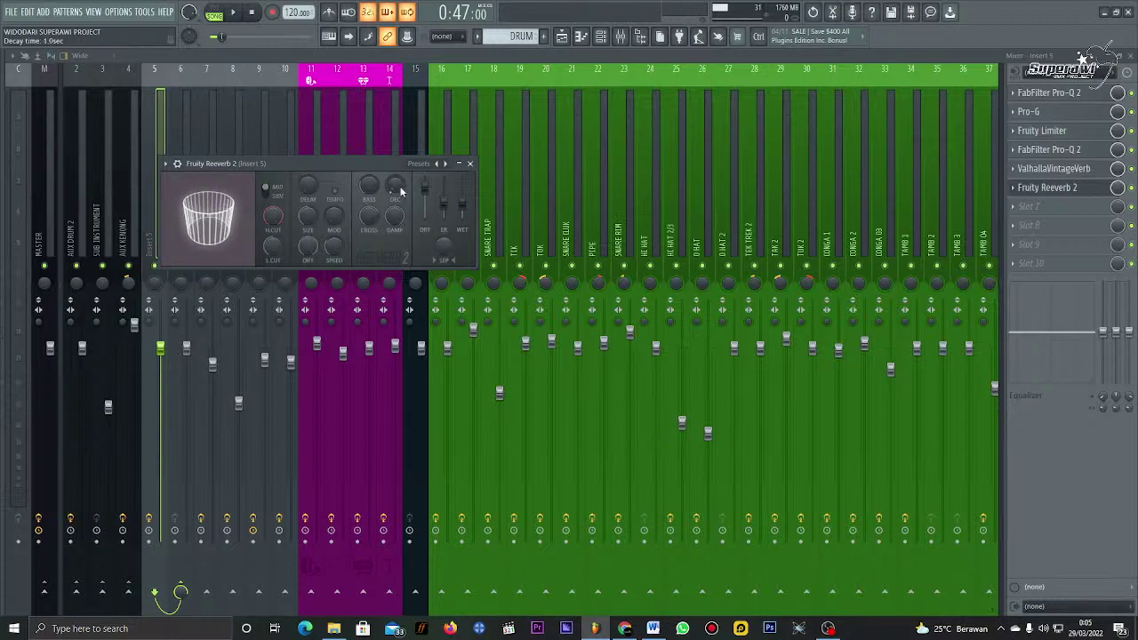
key(space)
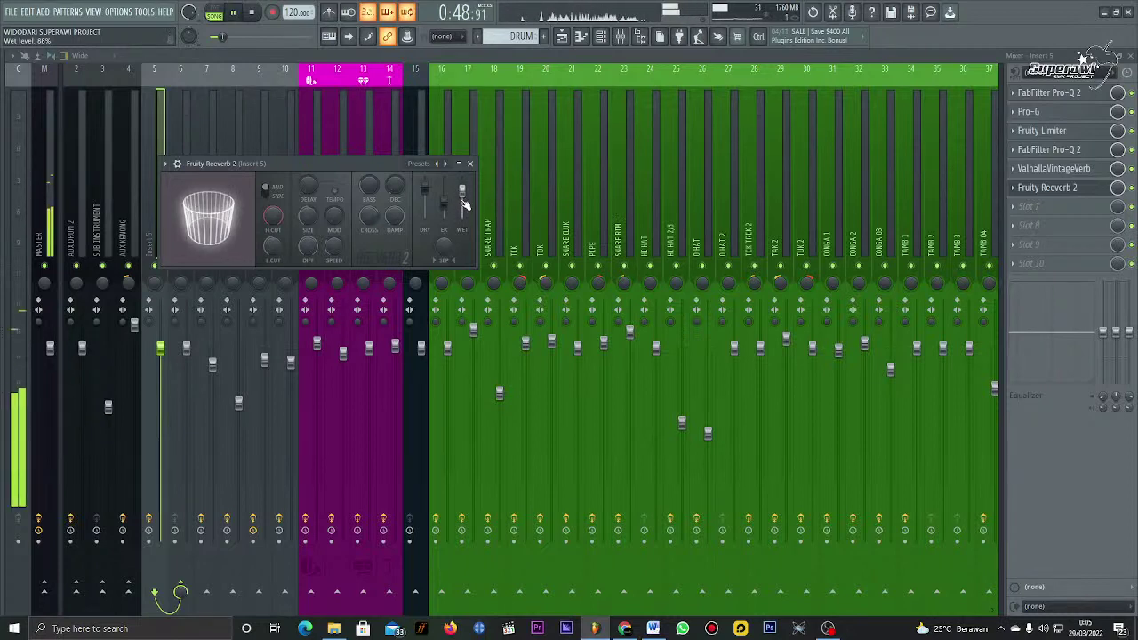
drag(463, 205, 463, 178)
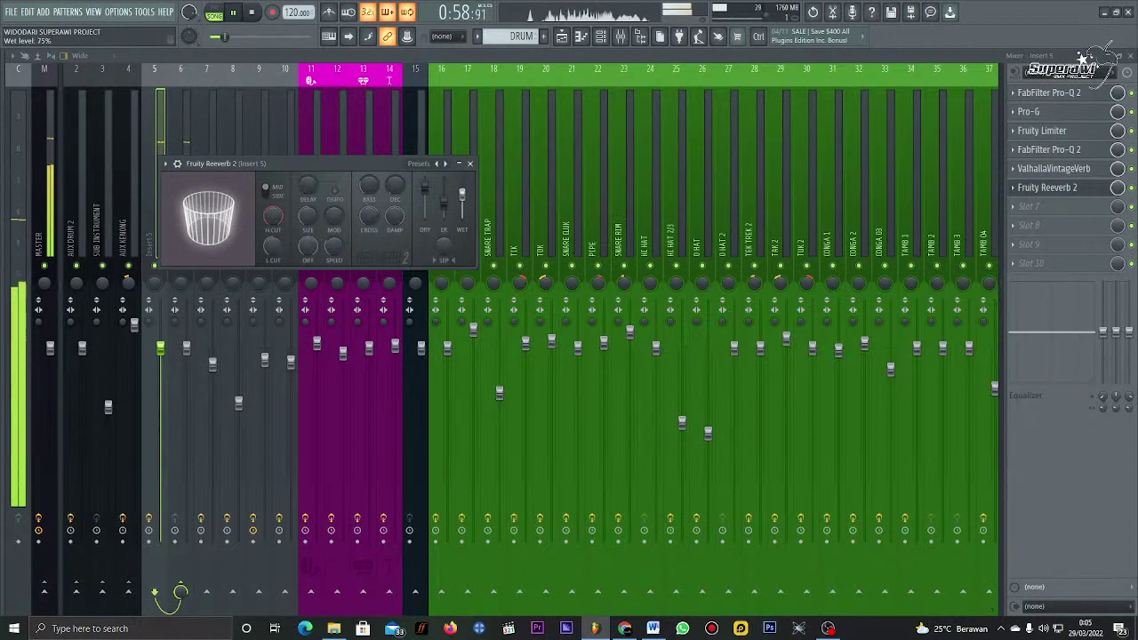
drag(462, 194, 463, 205)
key(space)
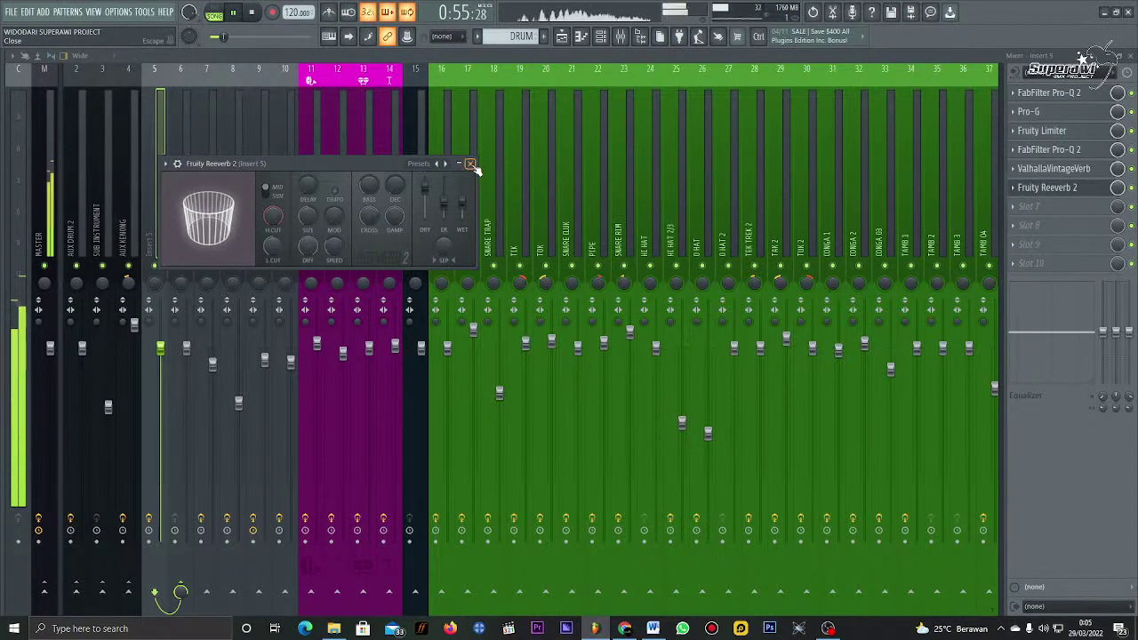
click(471, 165)
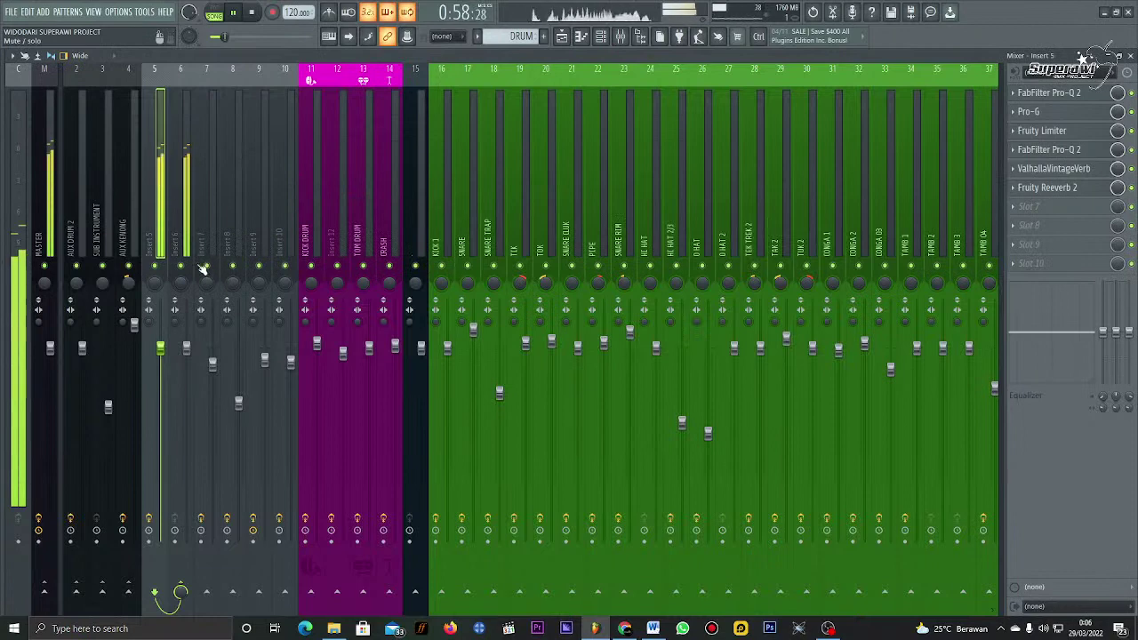
Step: Add Fruity Balance to insert 5 and move it directly below Fruity Reeverb 2
key(space)
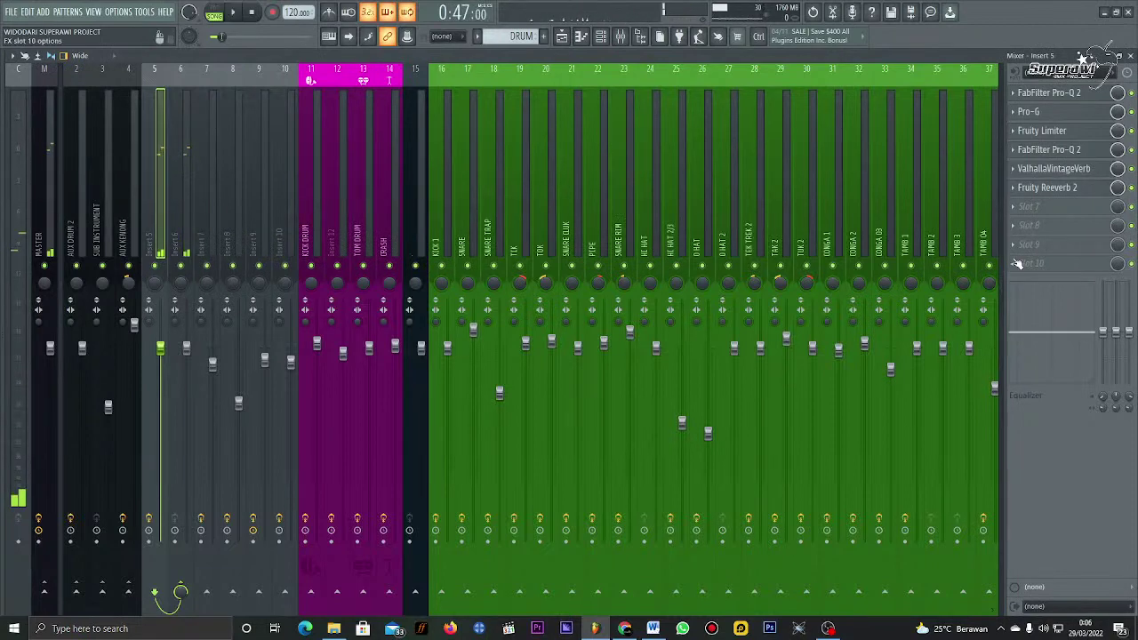
click(1049, 224)
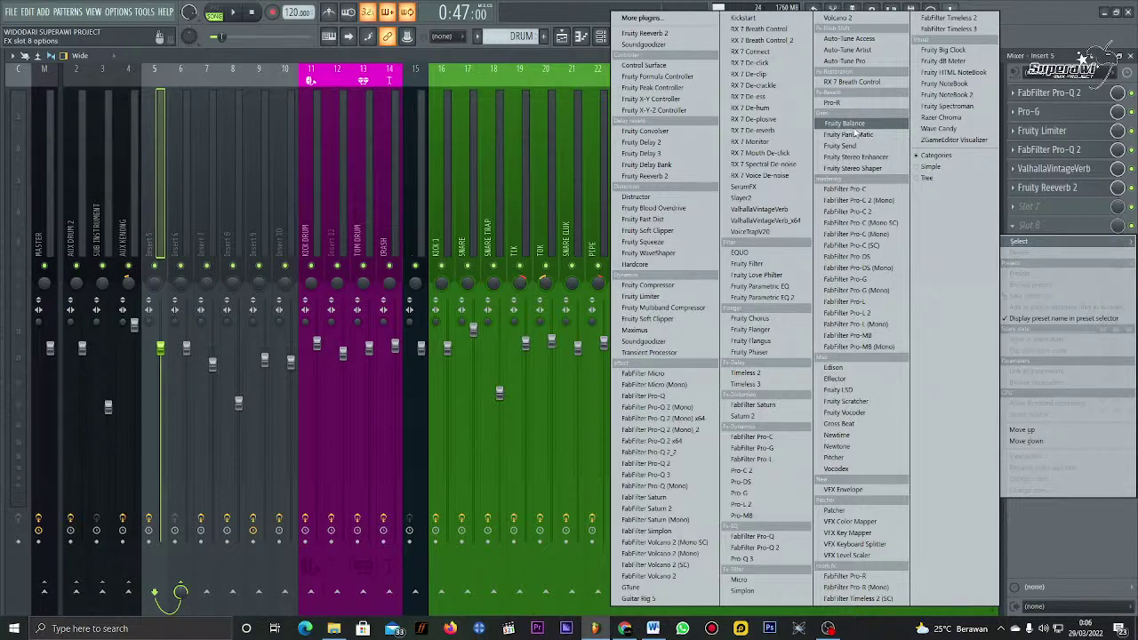
click(849, 124)
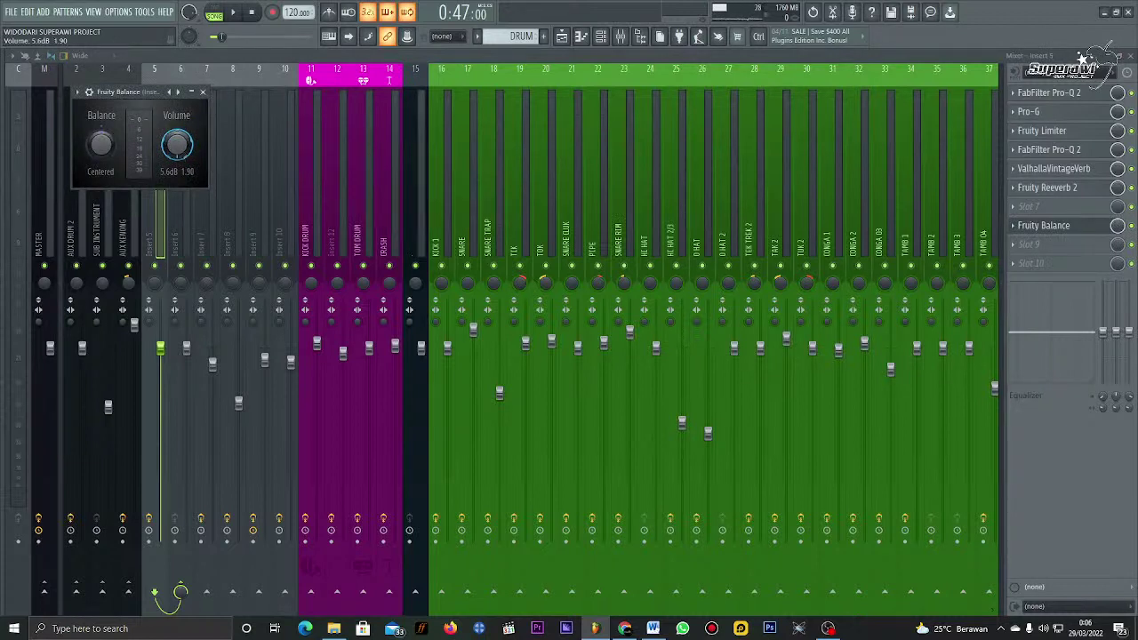
click(204, 92)
key(space)
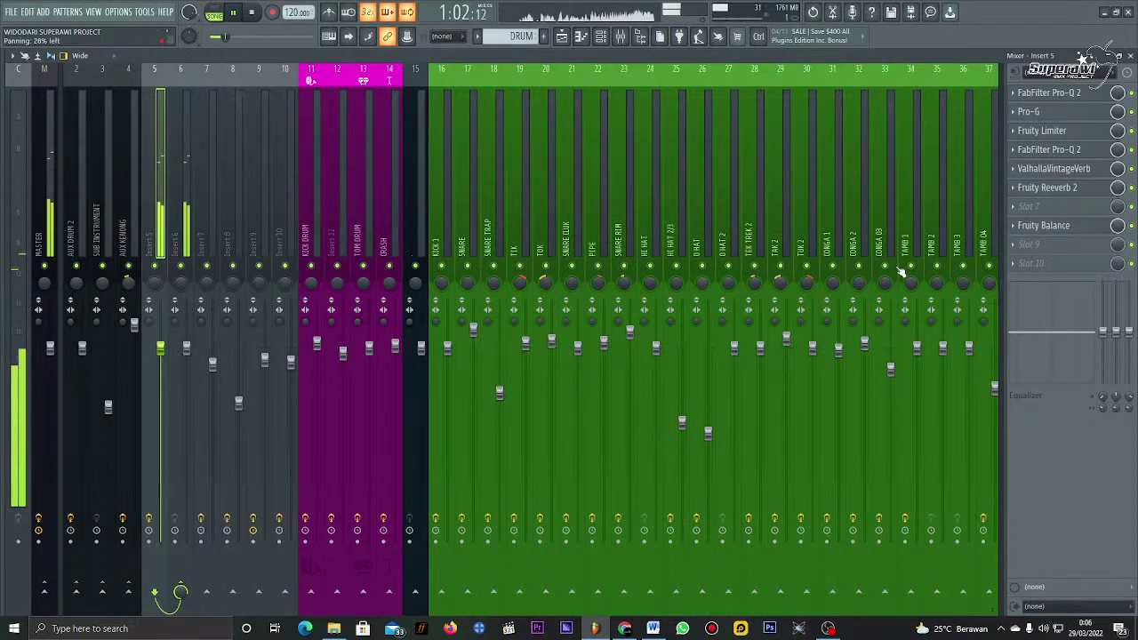
key(space)
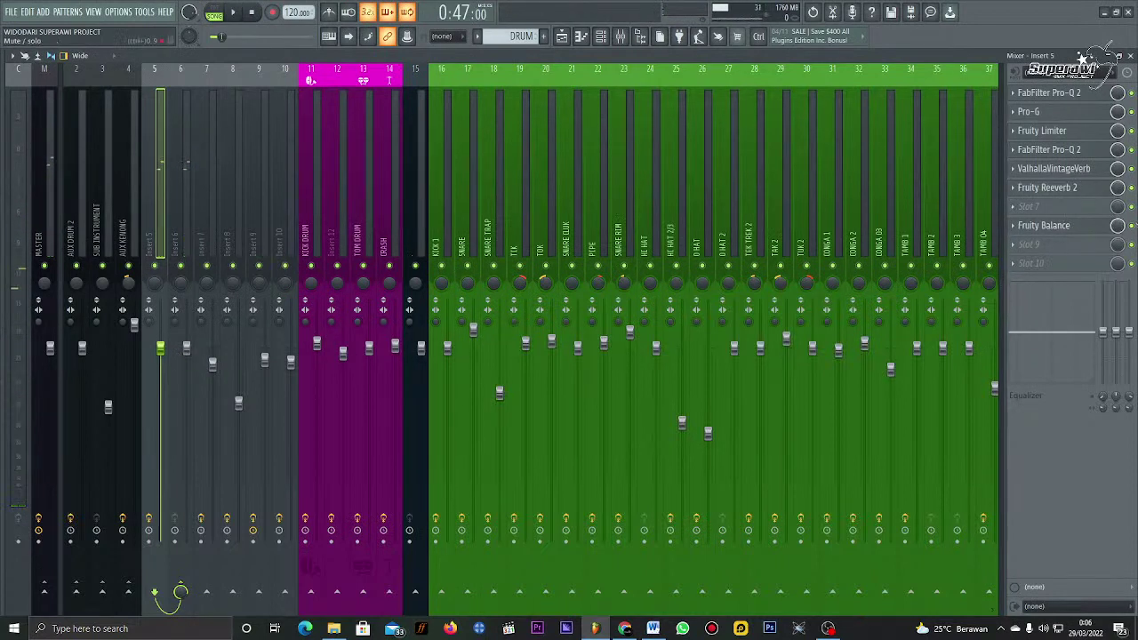
drag(1044, 225, 1043, 188)
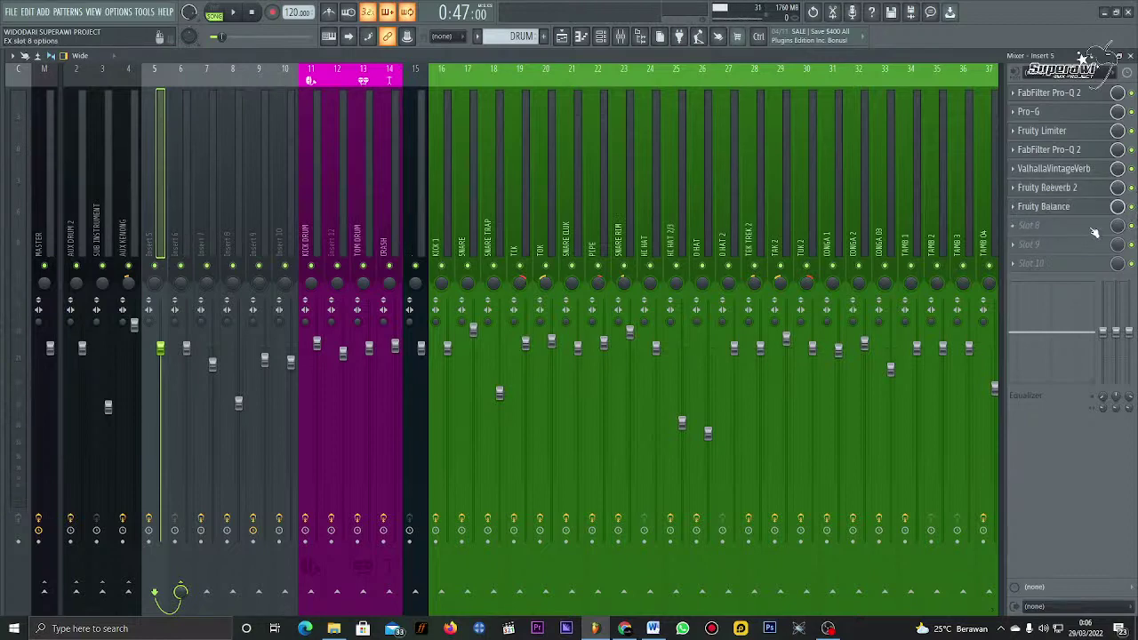
Step: Open Pro-Q 2 on insert 5 and add a narrow notch band near 5 kHz
click(1093, 229)
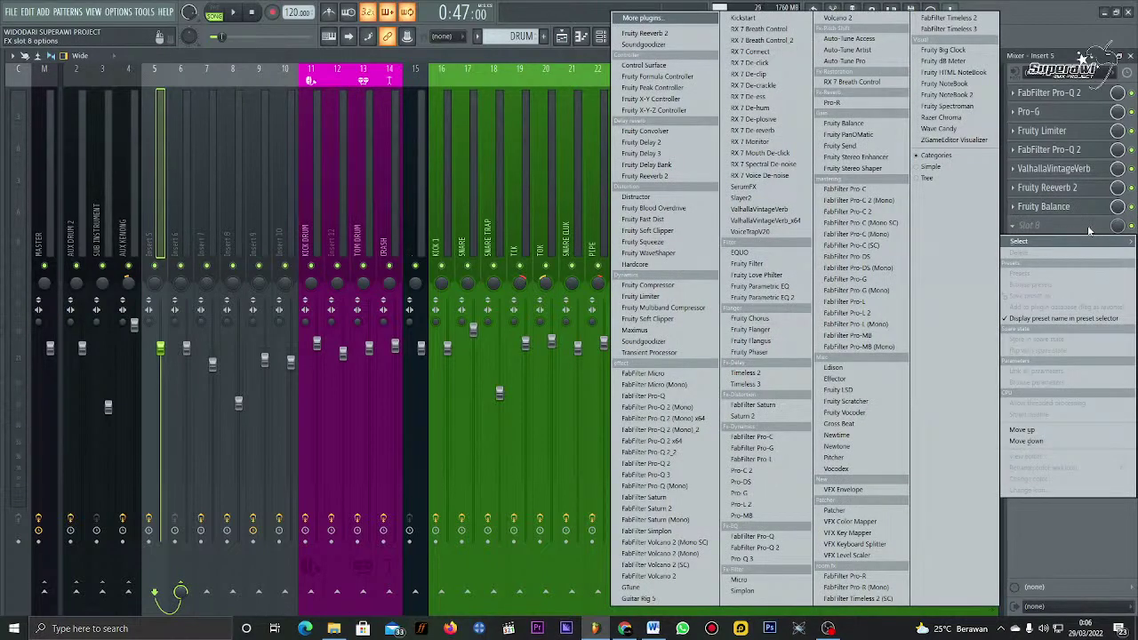
click(781, 562)
click(1082, 155)
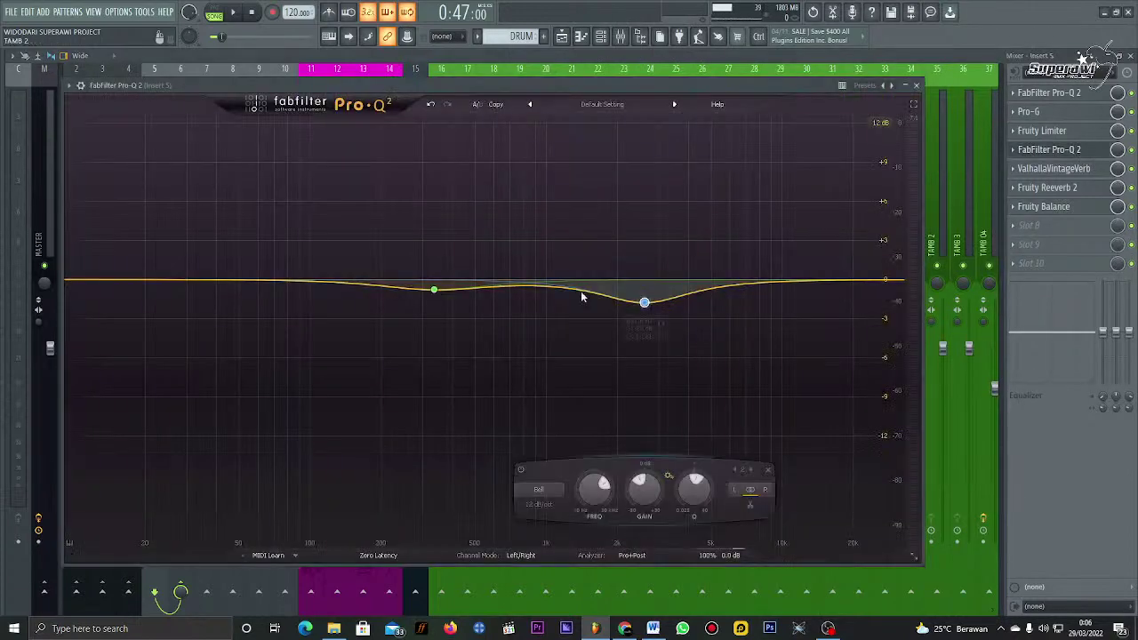
key(space)
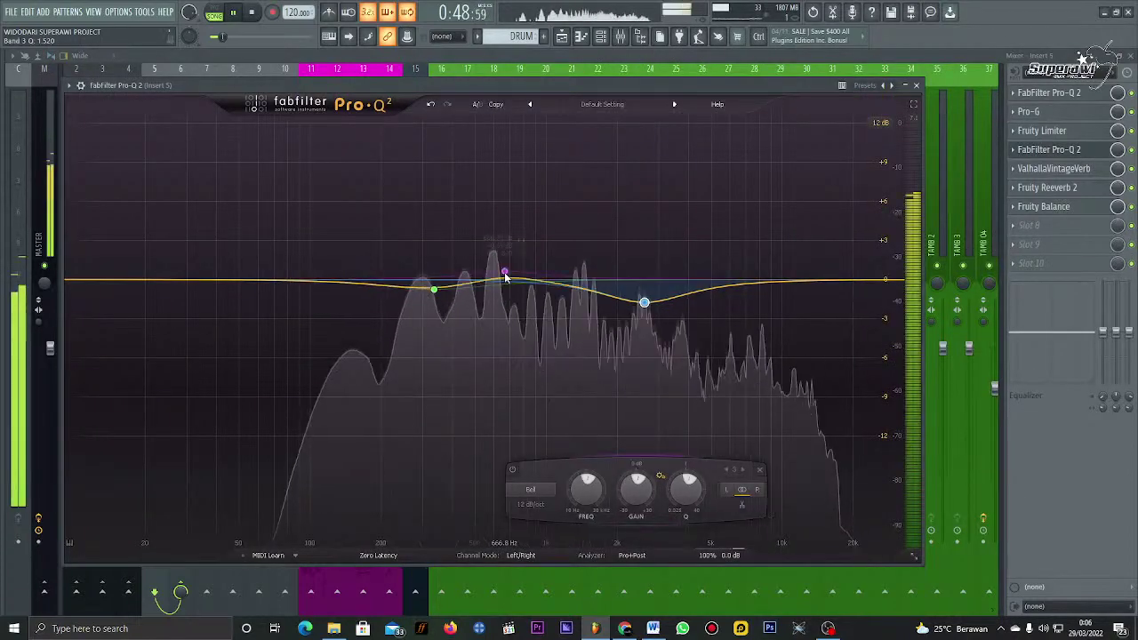
drag(504, 287, 600, 175)
drag(604, 91, 715, 110)
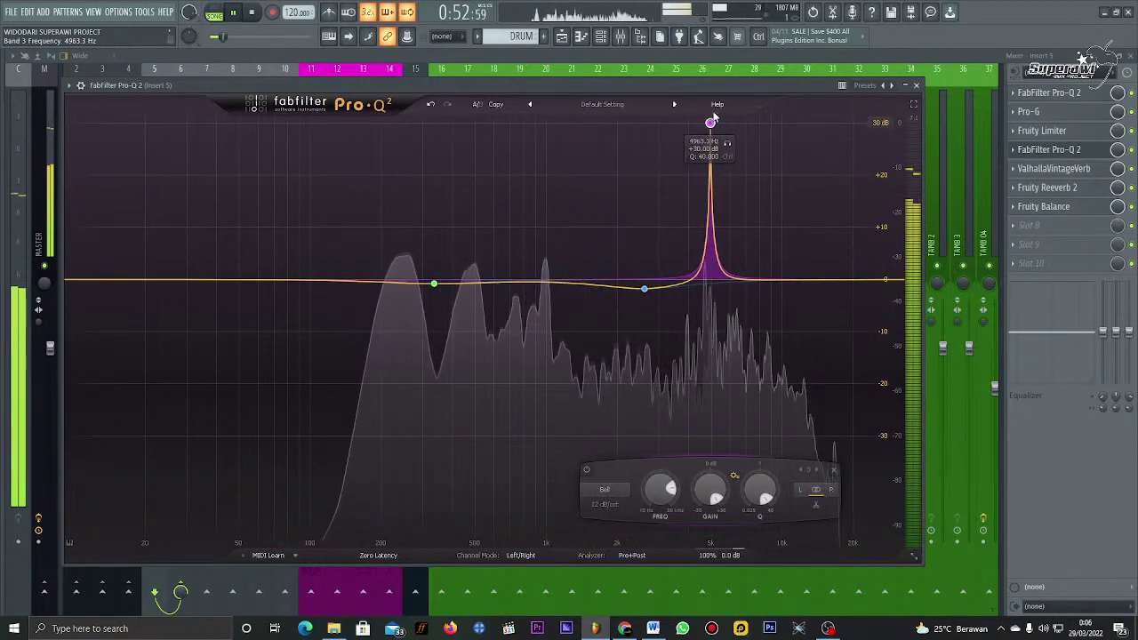
click(620, 498)
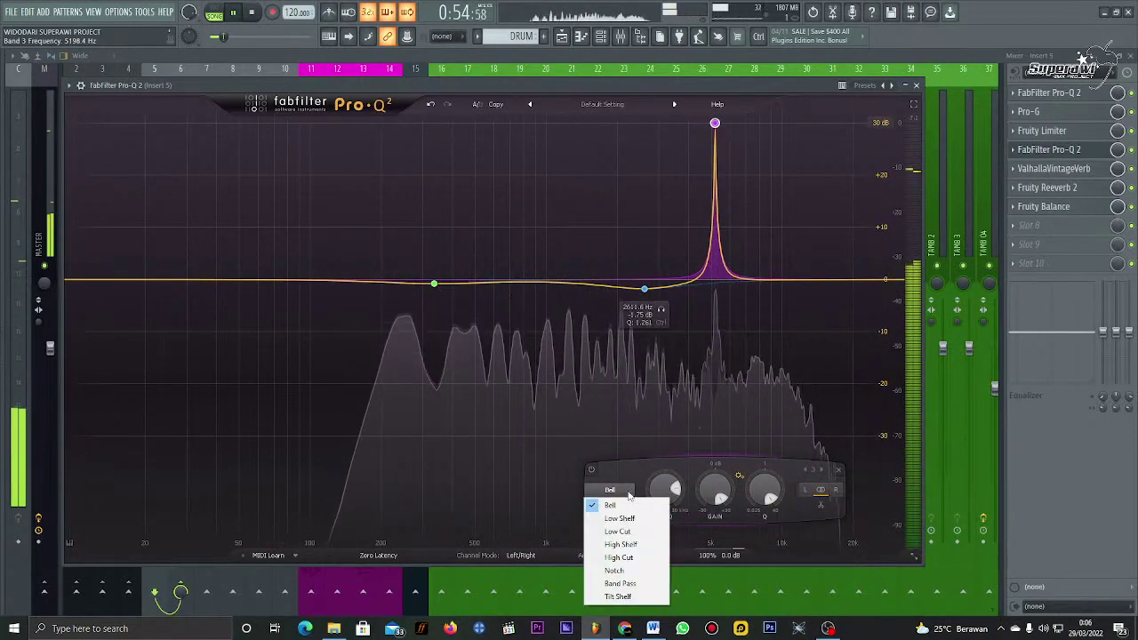
click(614, 570)
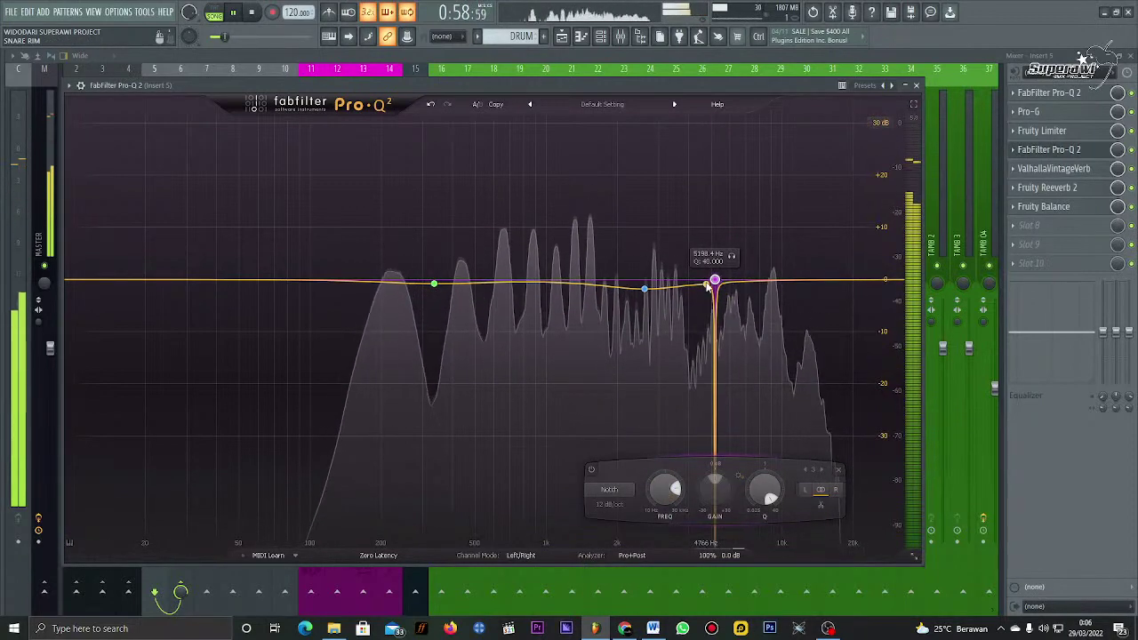
Step: Deepen the 2.6 kHz cut to -3.9 dB and close the EQ
click(645, 291)
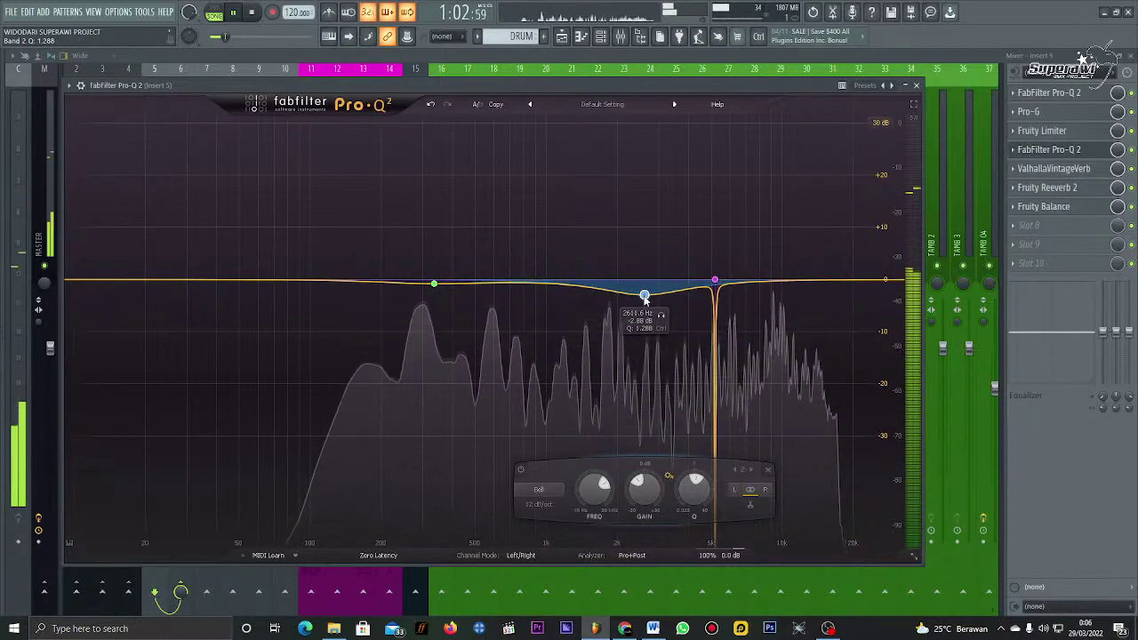
drag(645, 293, 646, 303)
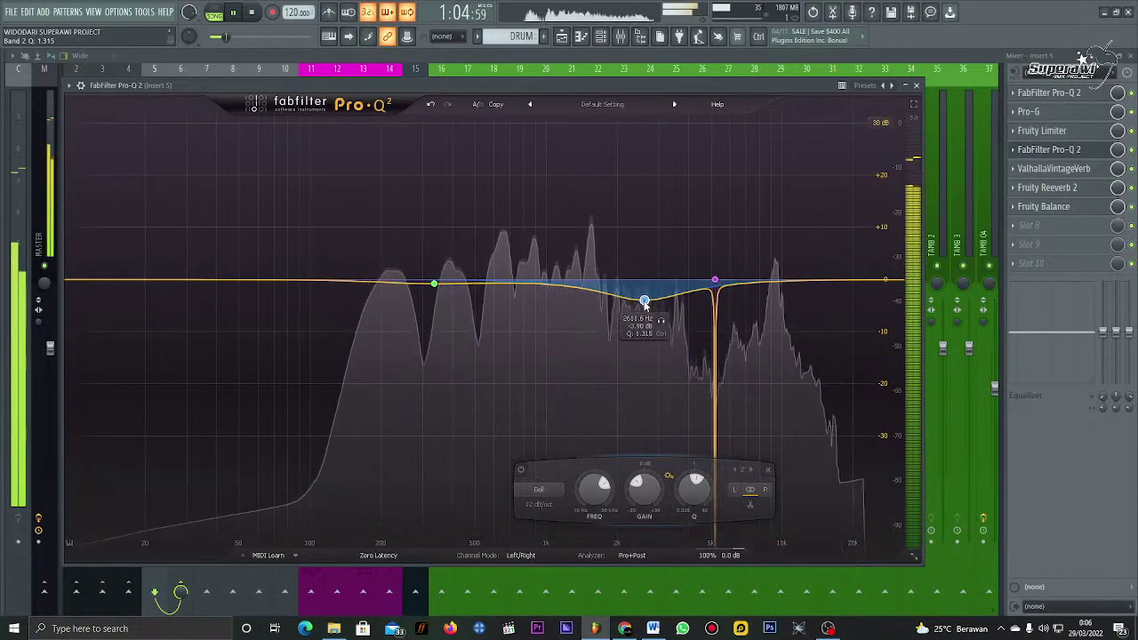
click(915, 85)
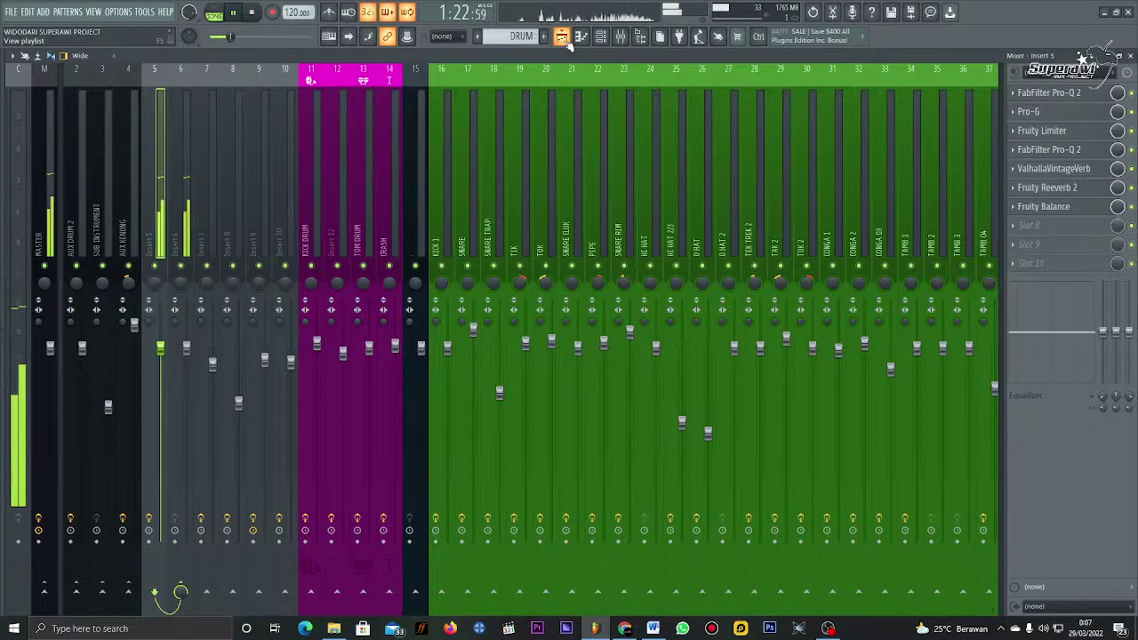
click(564, 39)
key(space)
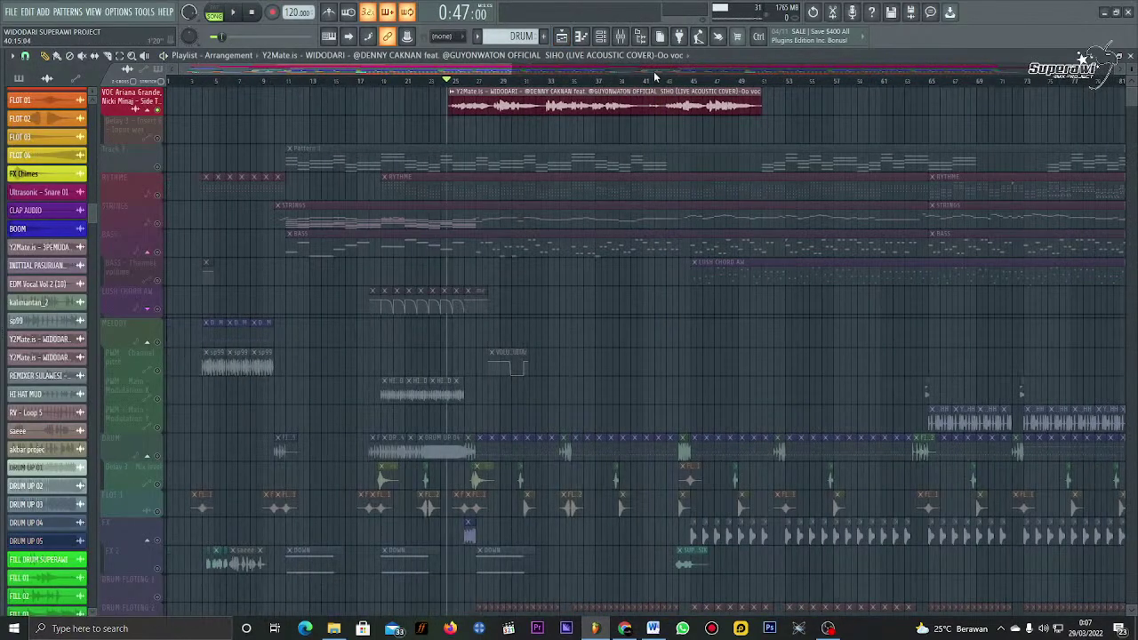
scroll(656, 78, up, 5)
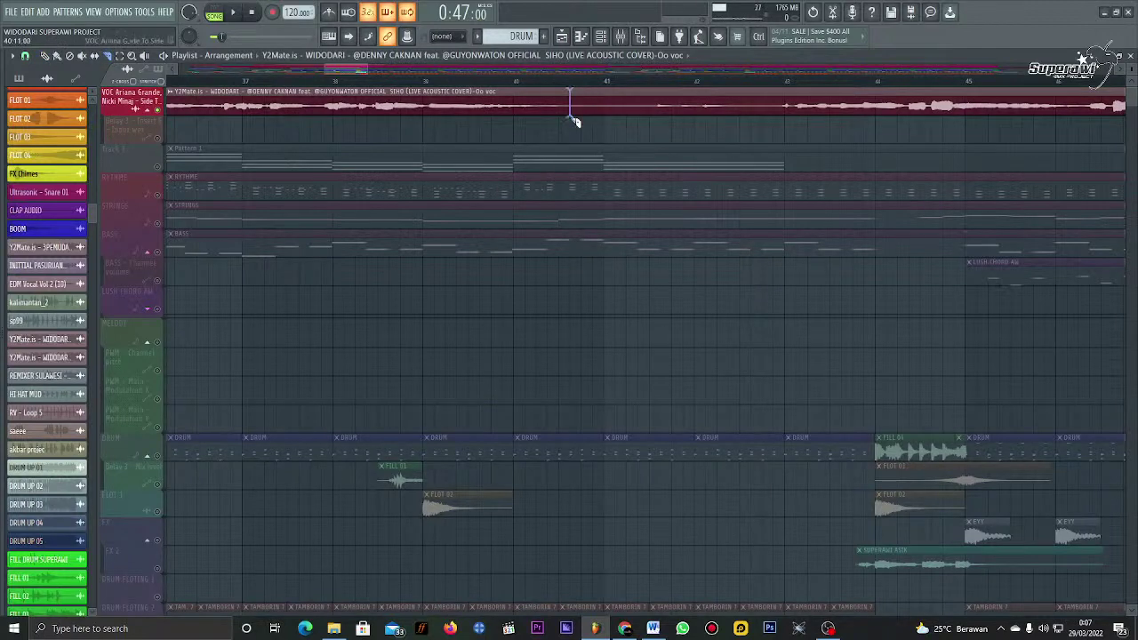
drag(574, 120, 578, 130)
click(44, 56)
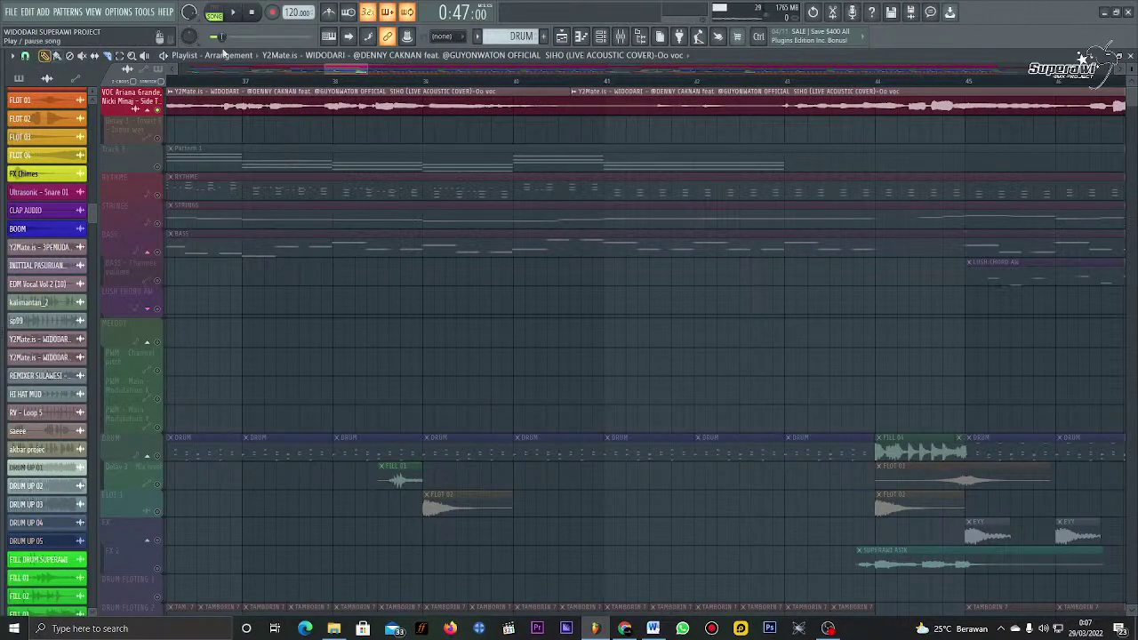
drag(571, 103, 781, 88)
click(780, 81)
key(space)
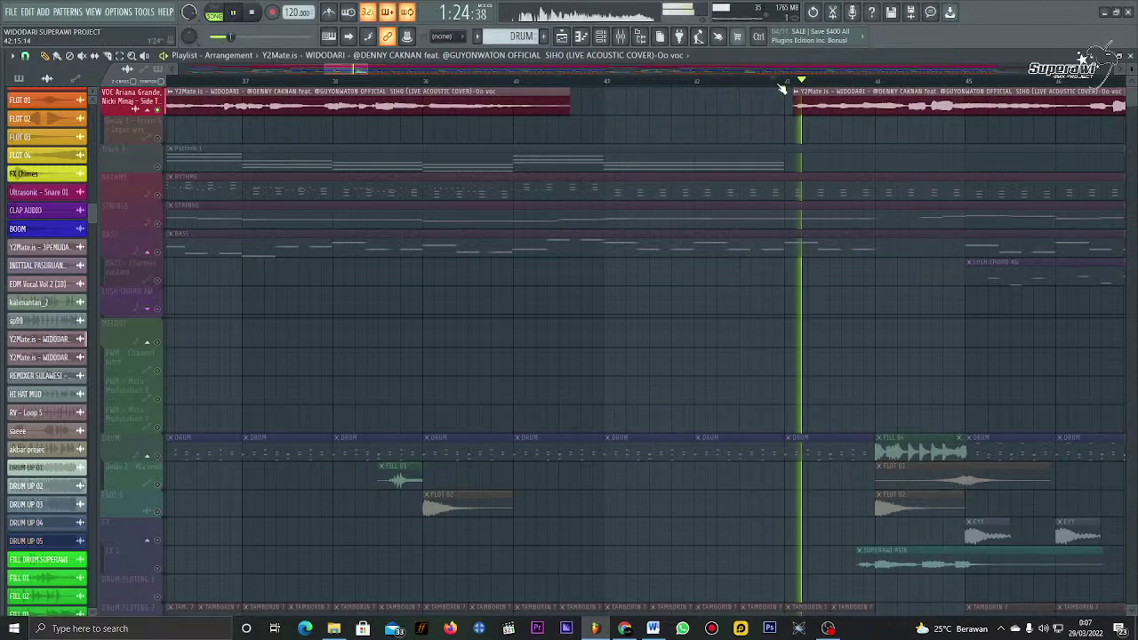
scroll(786, 120, down, 3)
key(space)
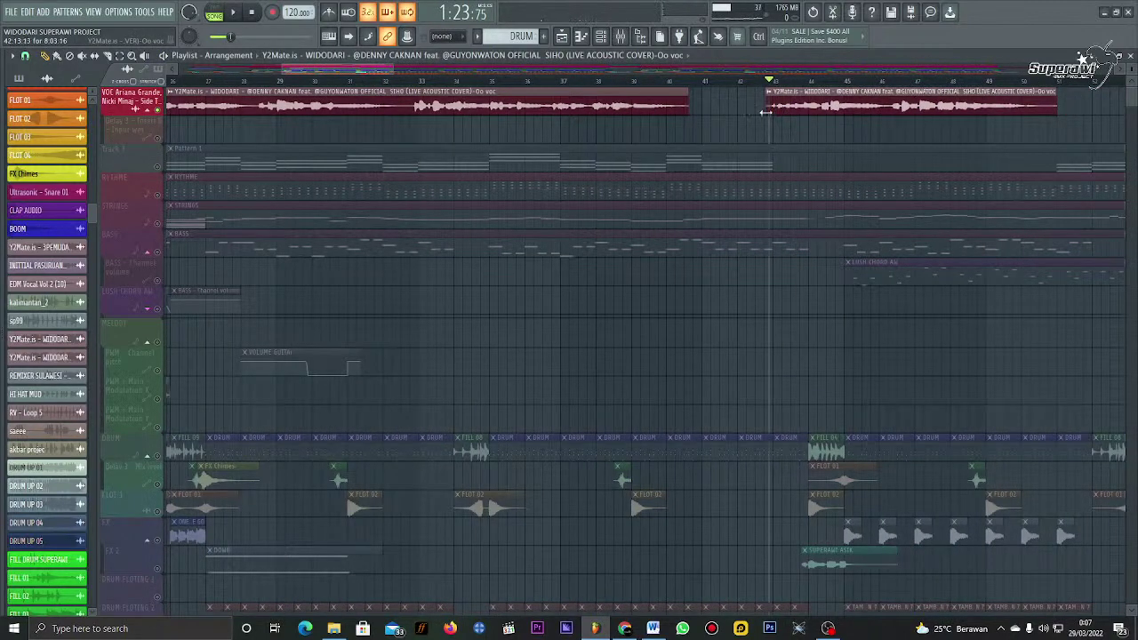
key(space)
scroll(778, 82, down, 2)
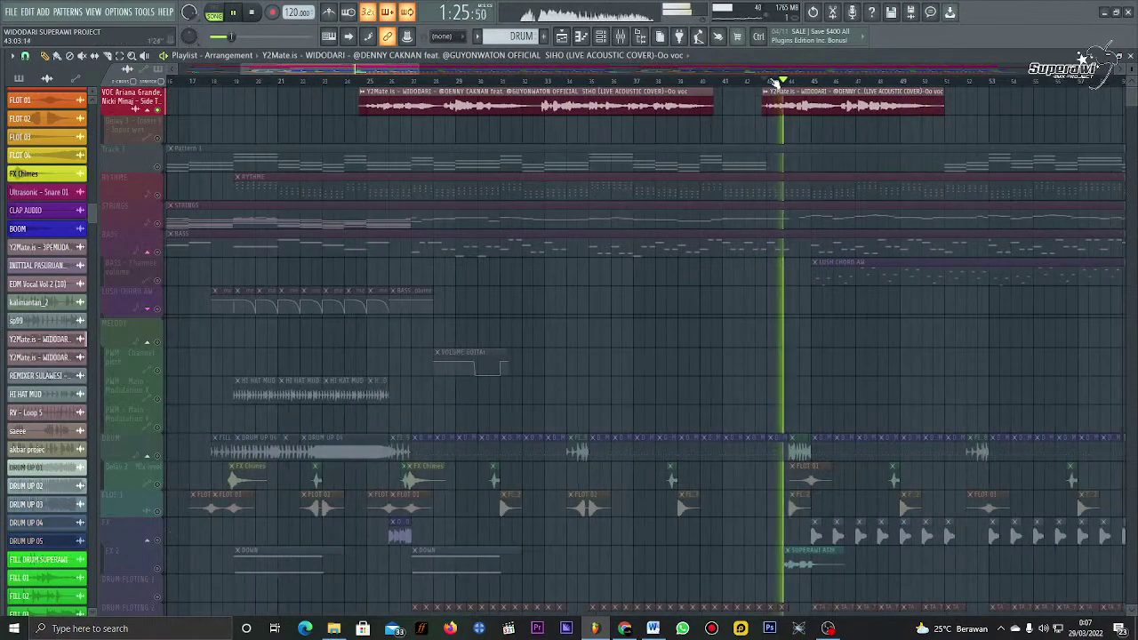
scroll(779, 82, down, 2)
scroll(773, 84, down, 2)
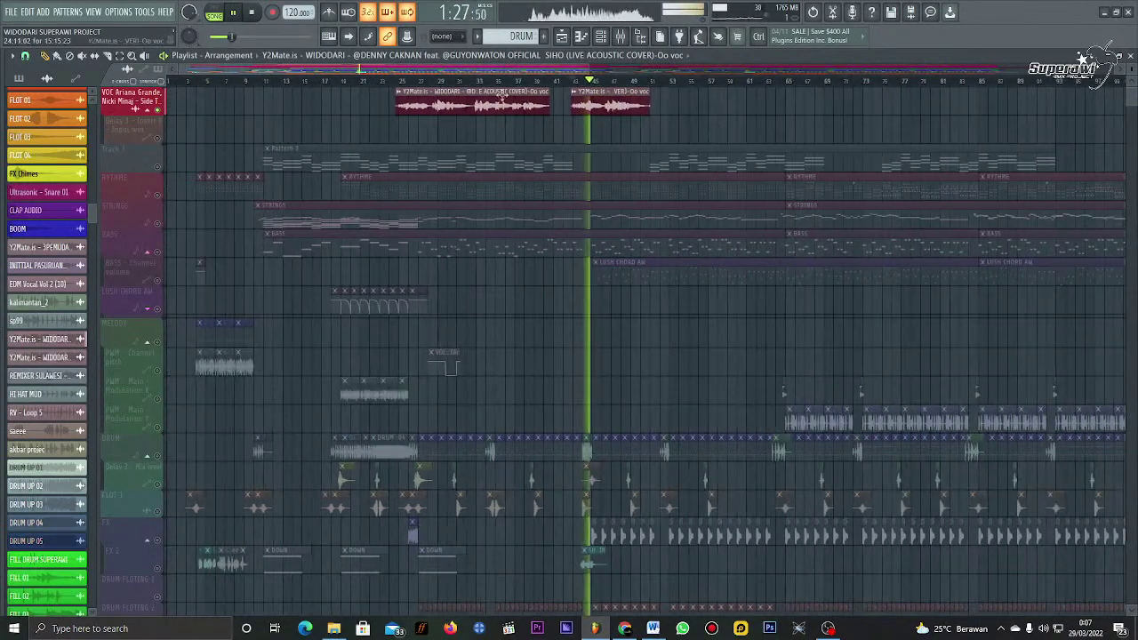
key(space)
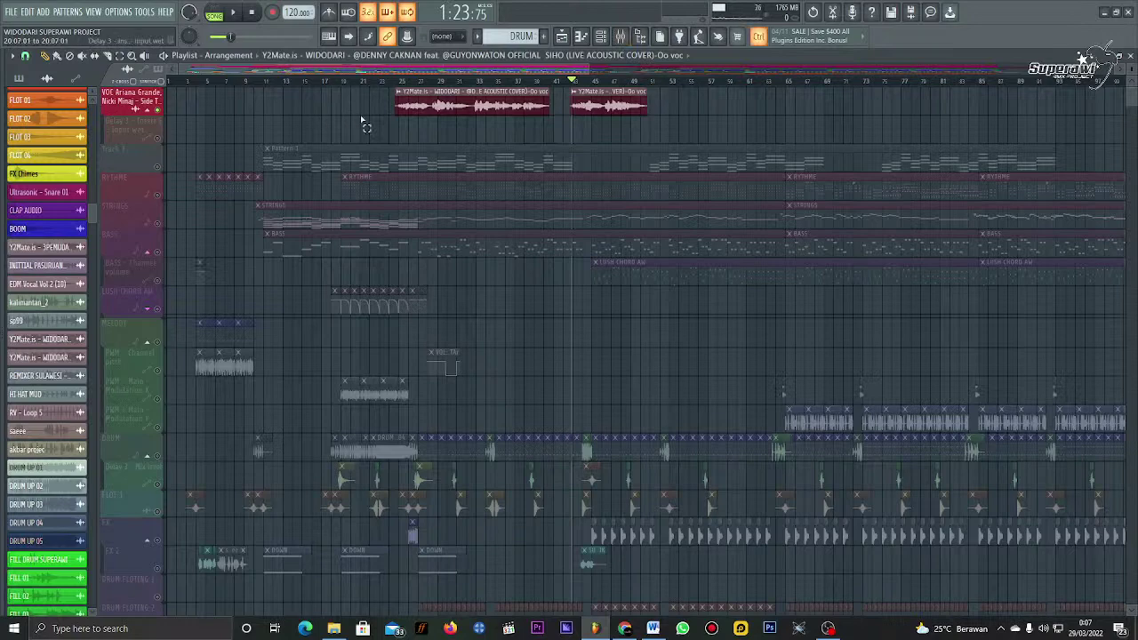
drag(358, 89, 665, 140)
drag(411, 114, 270, 113)
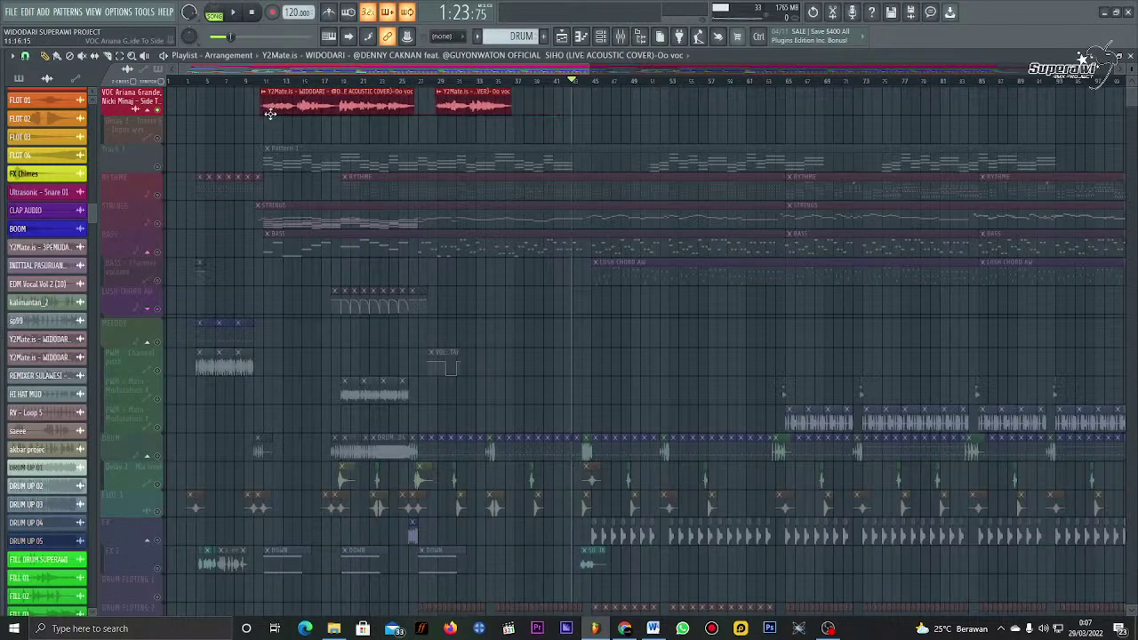
scroll(267, 85, up, 10)
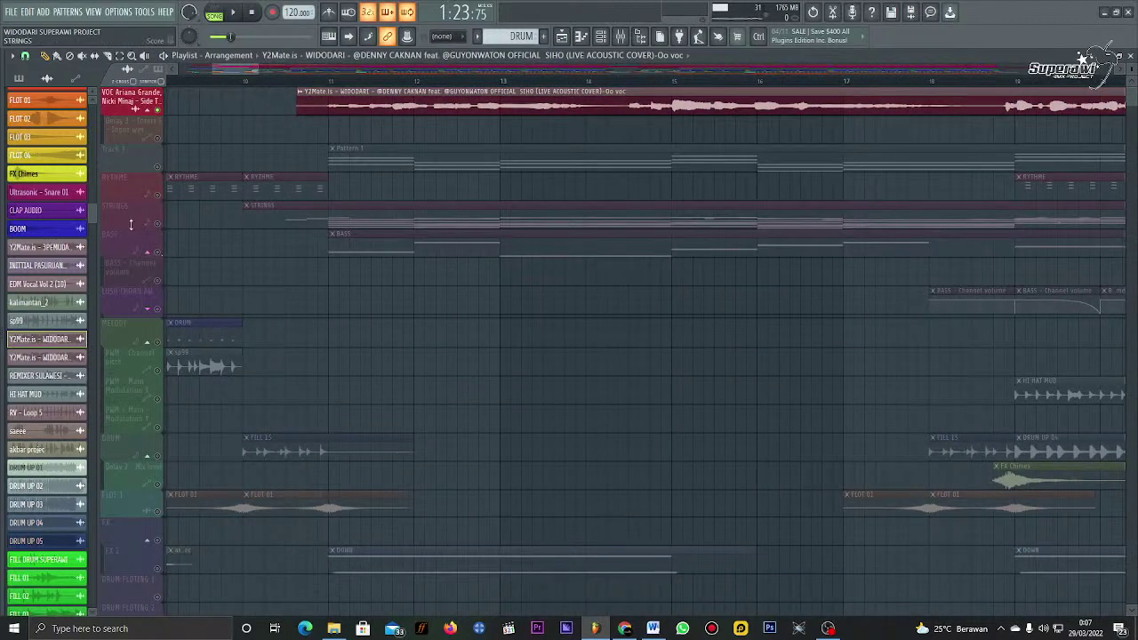
Step: Unmute the STRINGS track and audition the song, ending in the mixer with playback stopped
click(159, 223)
key(space)
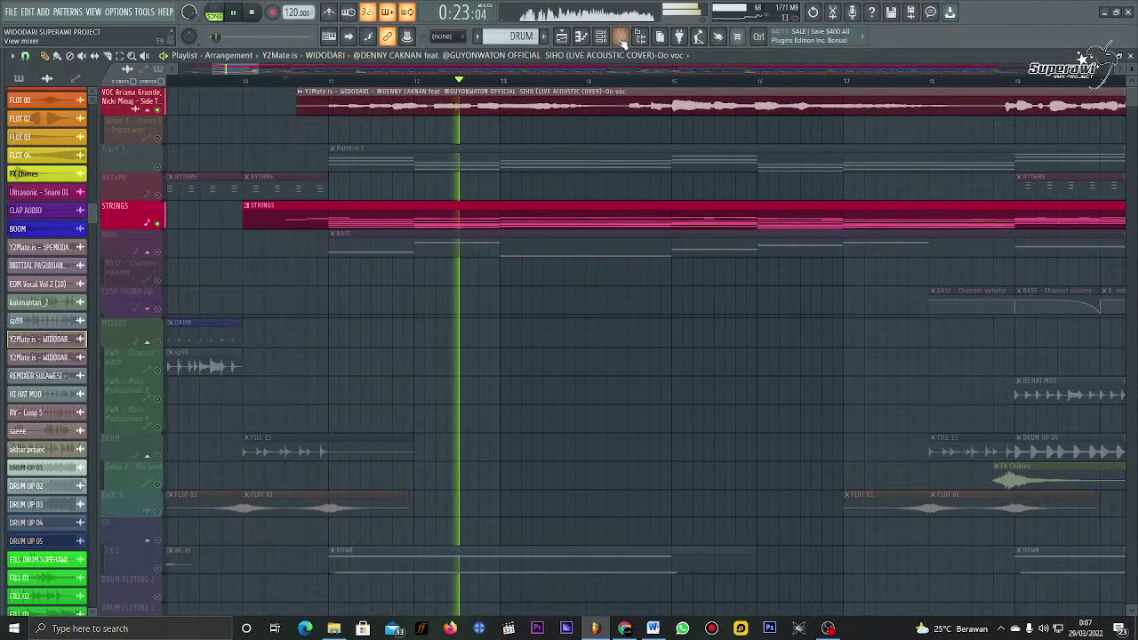
click(620, 35)
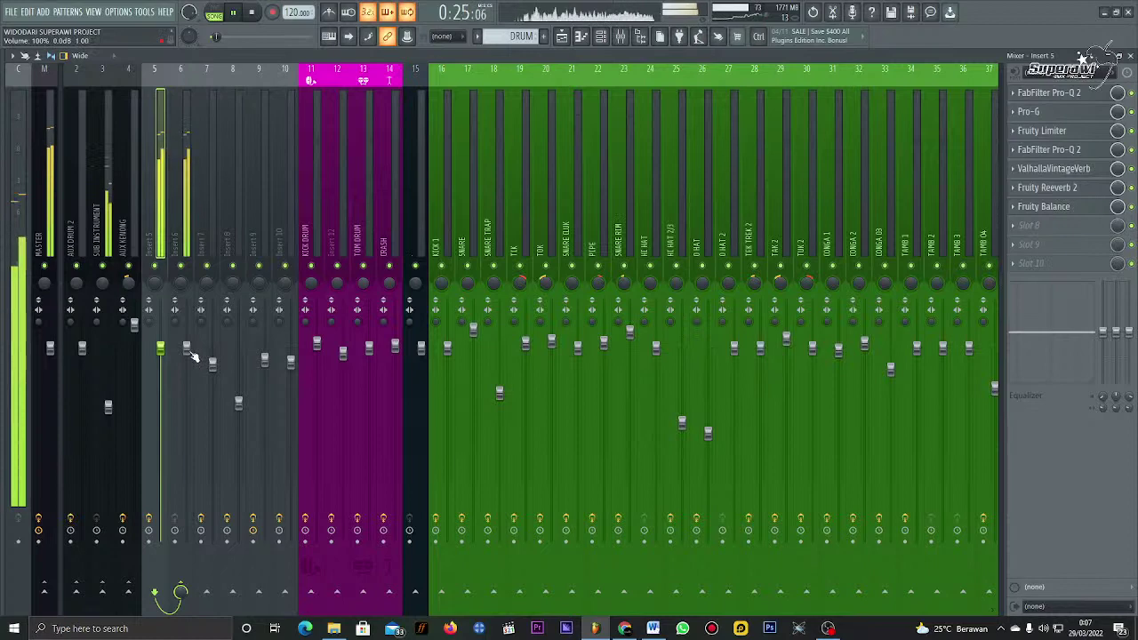
click(561, 36)
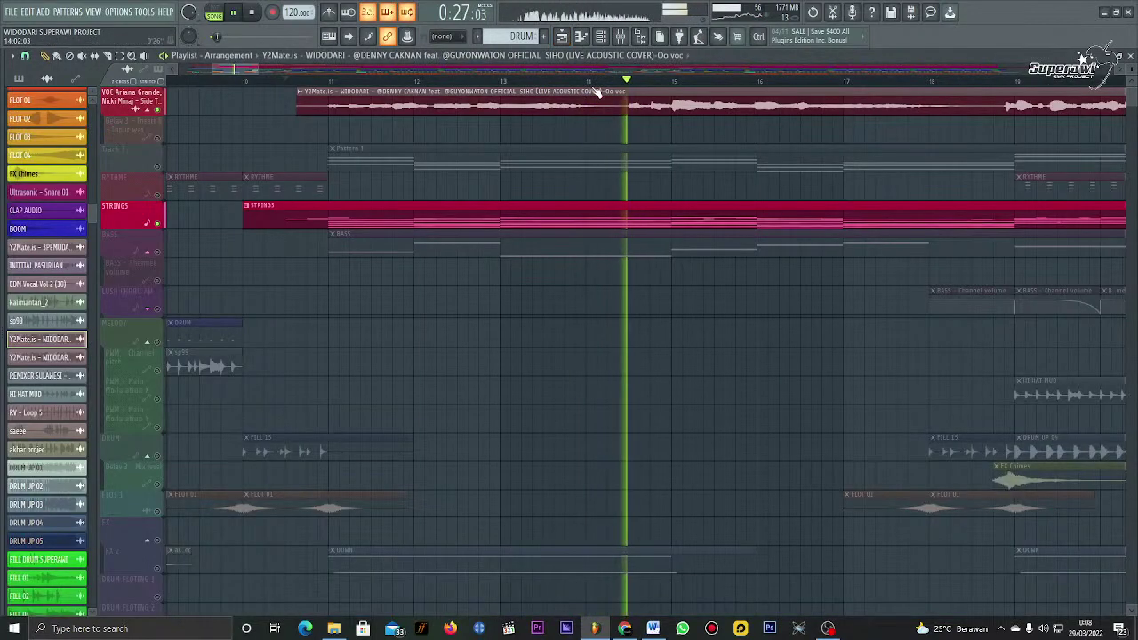
scroll(600, 131, down, 5)
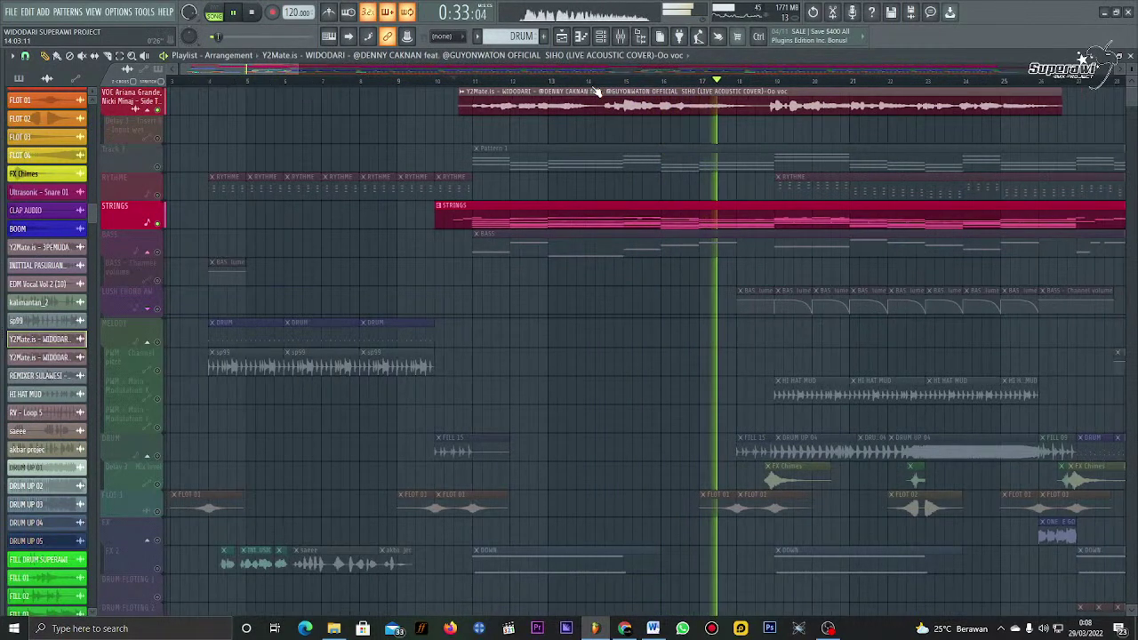
scroll(613, 84, down, 2)
scroll(620, 82, down, 1)
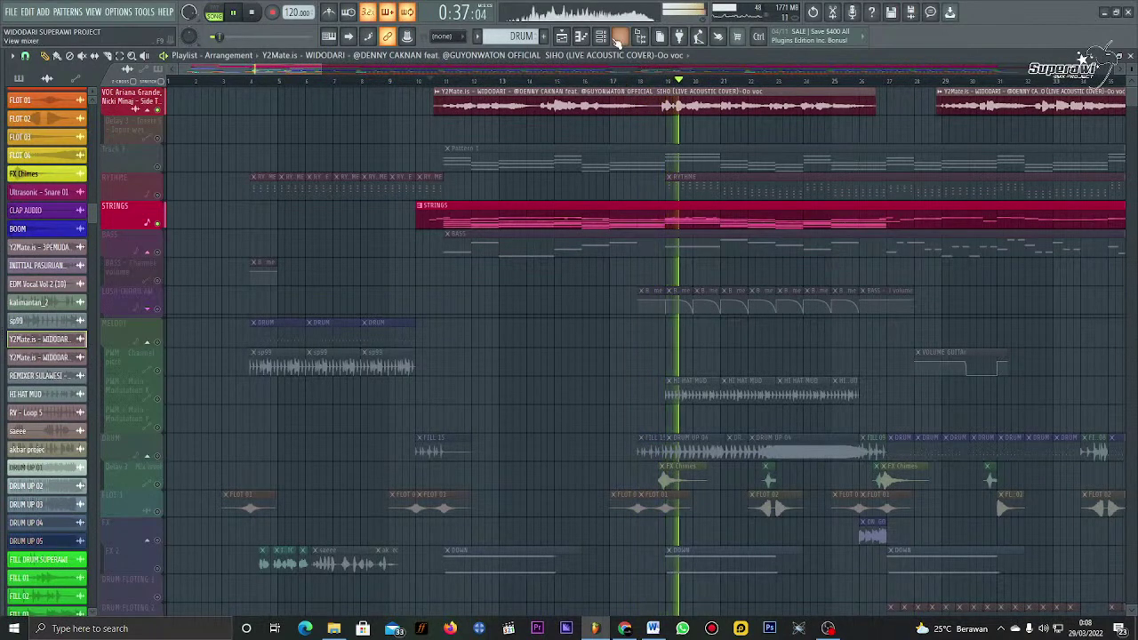
click(620, 36)
key(space)
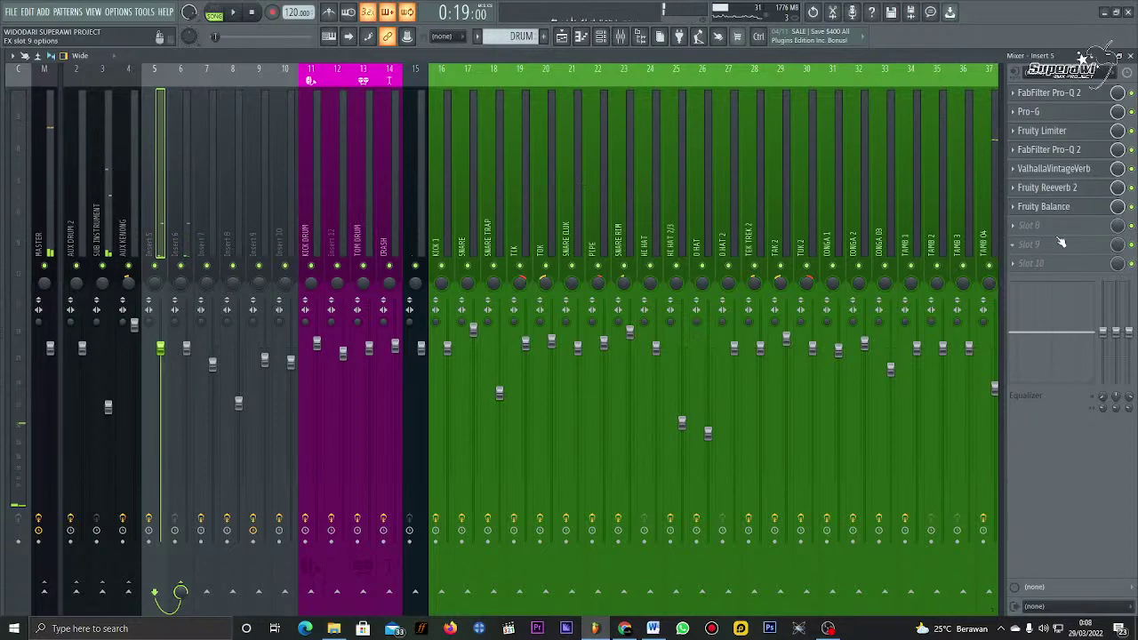
Step: Load Fruity Balance into insert 5's empty slot 9 and close its window
click(1027, 244)
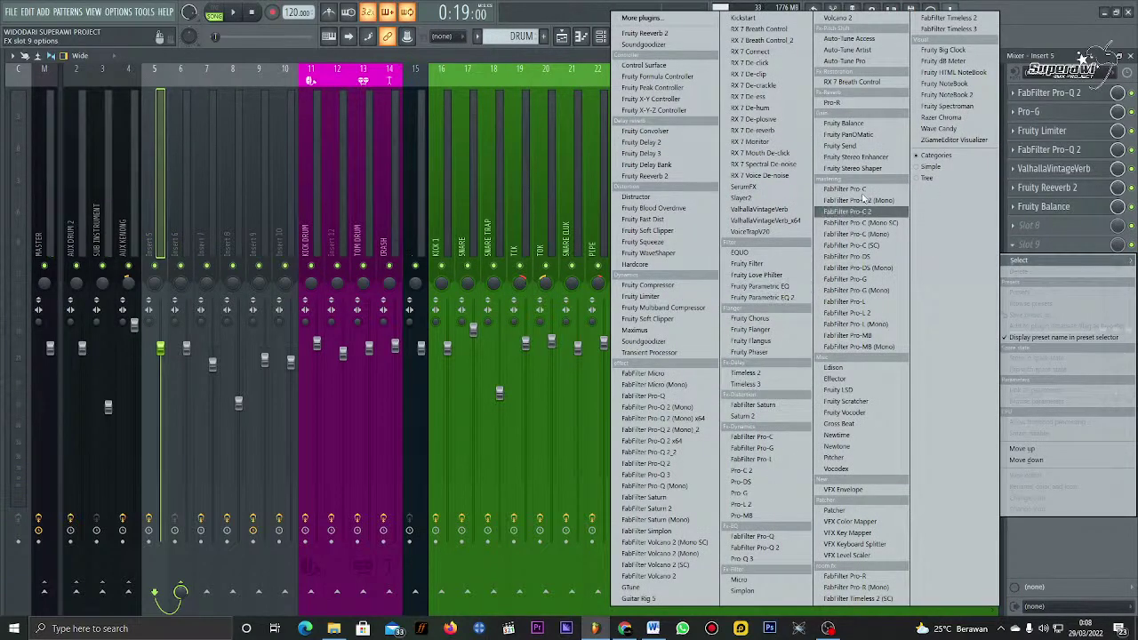
click(845, 123)
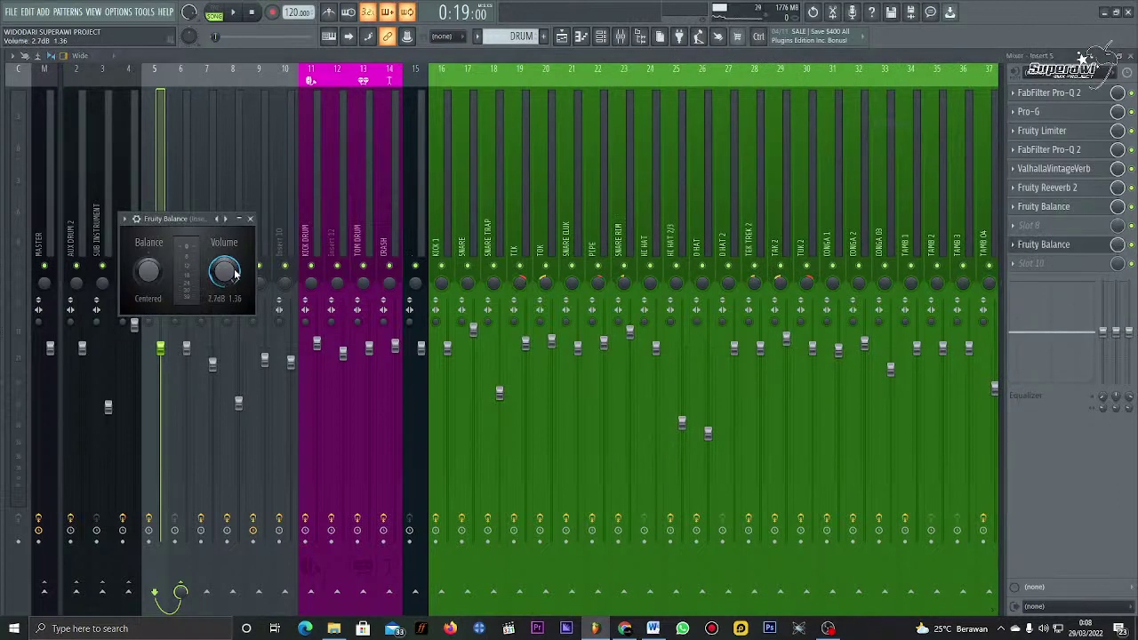
scroll(235, 273, up, 3)
key(space)
click(250, 218)
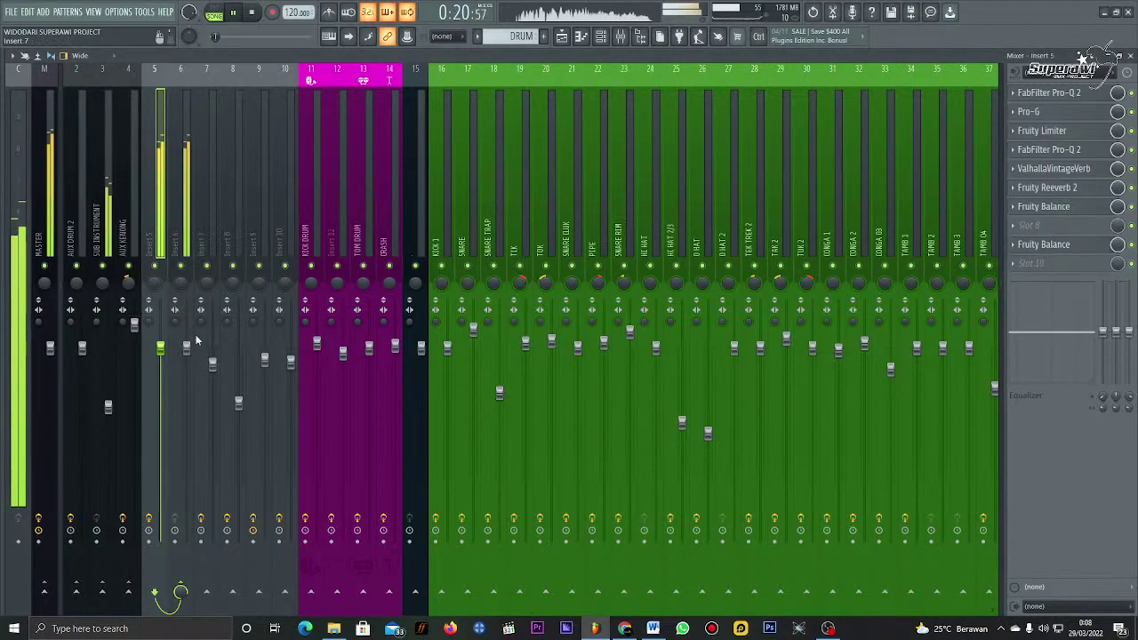
Step: Lower insert 6's volume to about -4.6 dB, then open and close Fruity Reeverb 2
drag(189, 351, 189, 371)
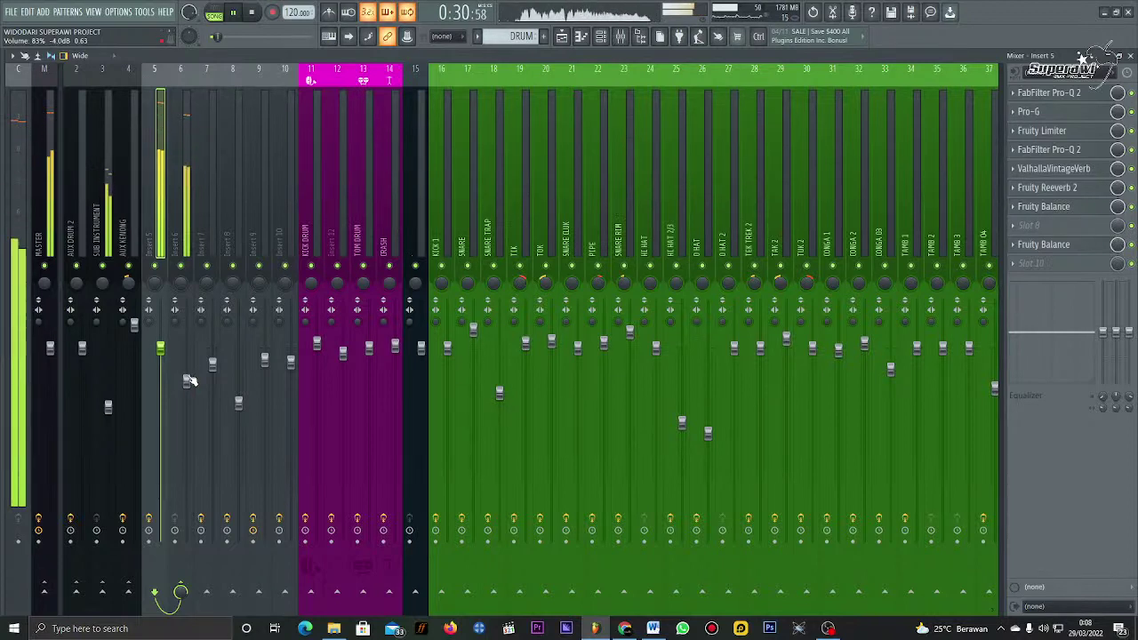
drag(190, 379, 189, 382)
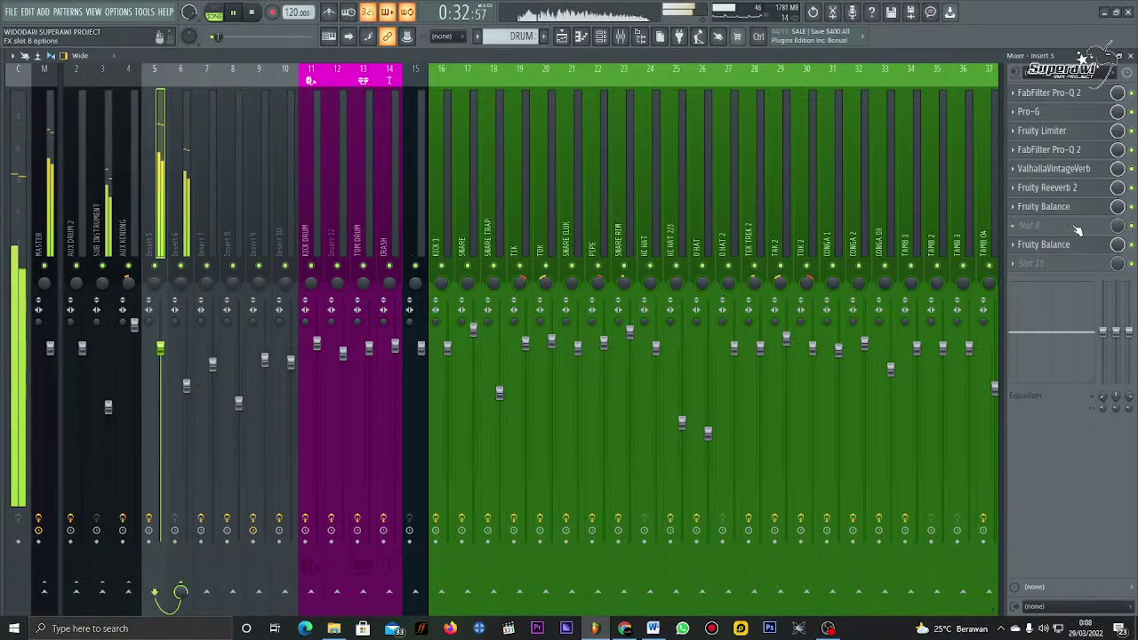
key(space)
click(1076, 188)
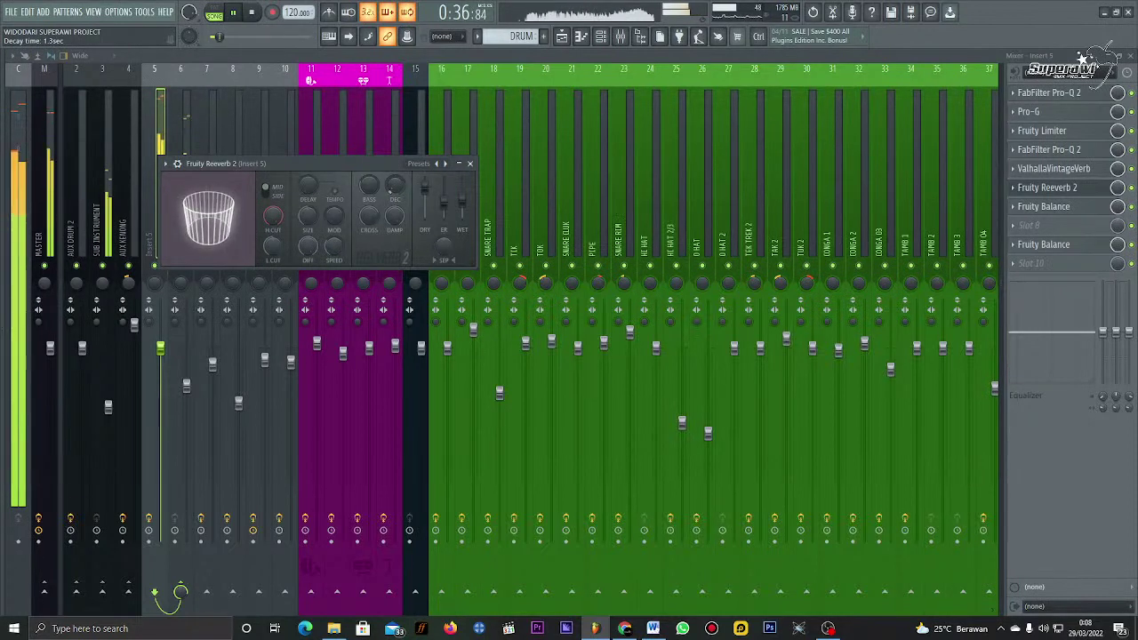
click(470, 165)
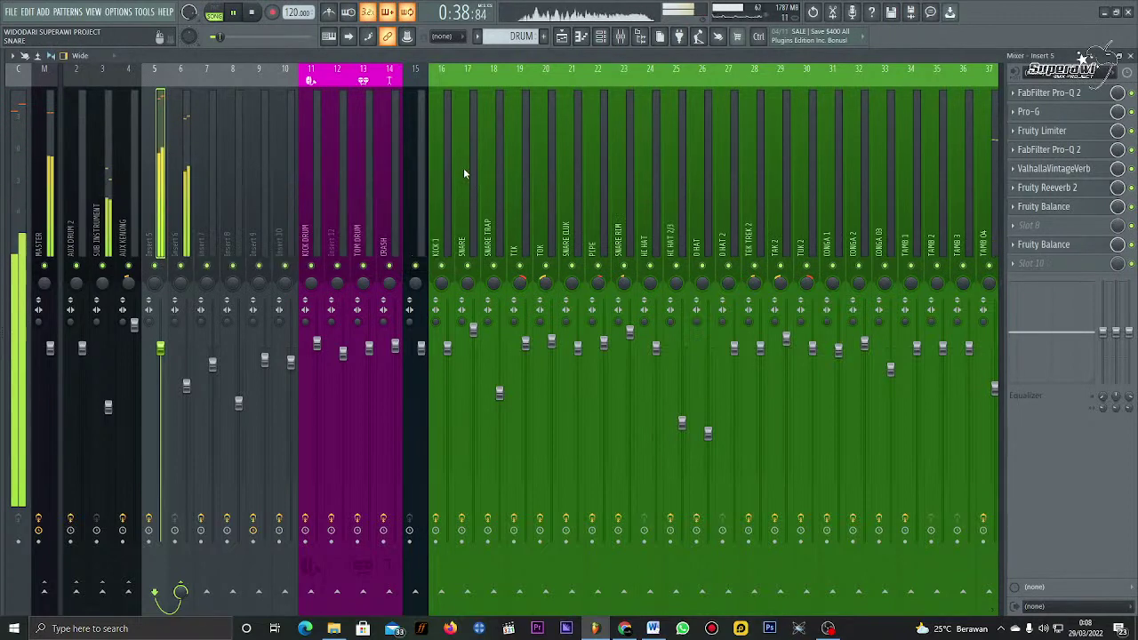
Step: Return to the playlist and zoom in on bars 20–23, briefly auditioning the section
click(577, 36)
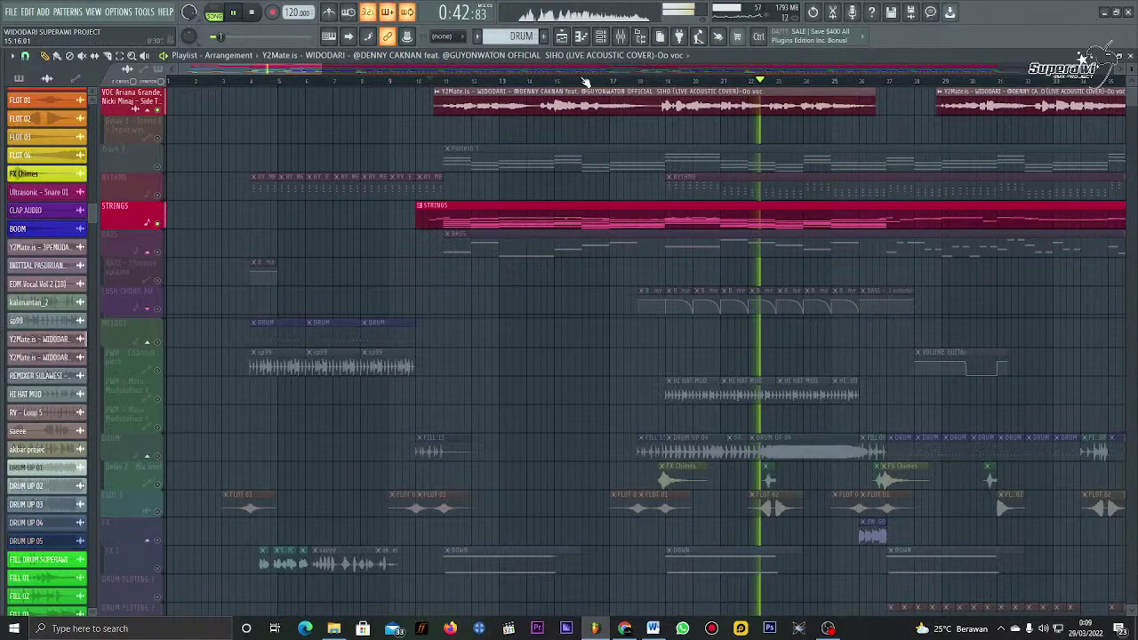
scroll(586, 82, down, 2)
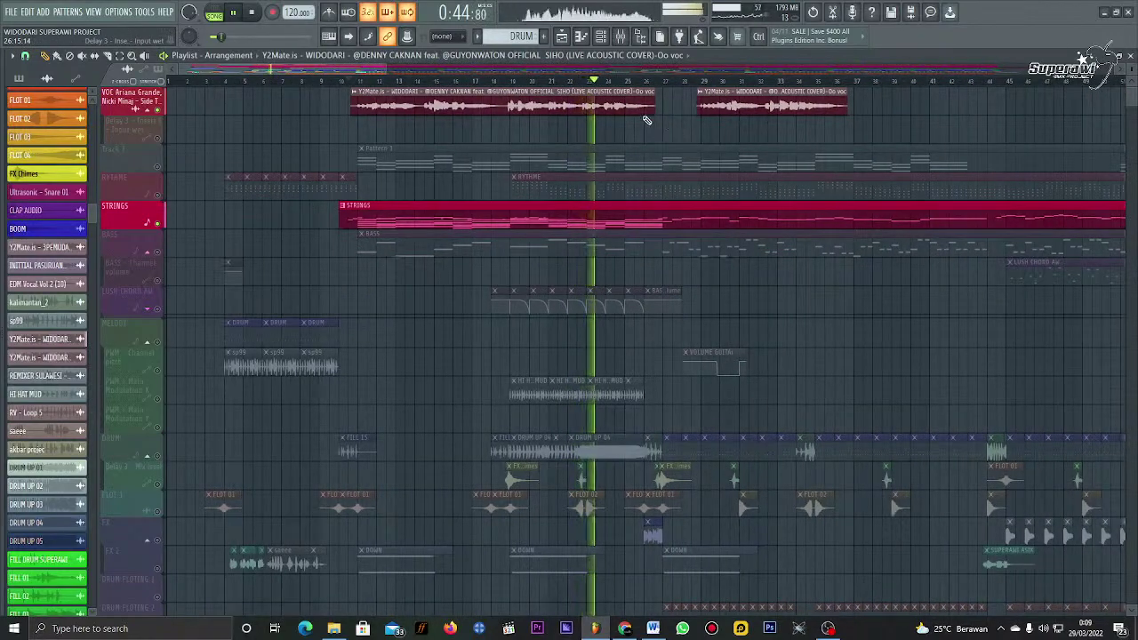
key(space)
scroll(551, 81, up, 3)
key(space)
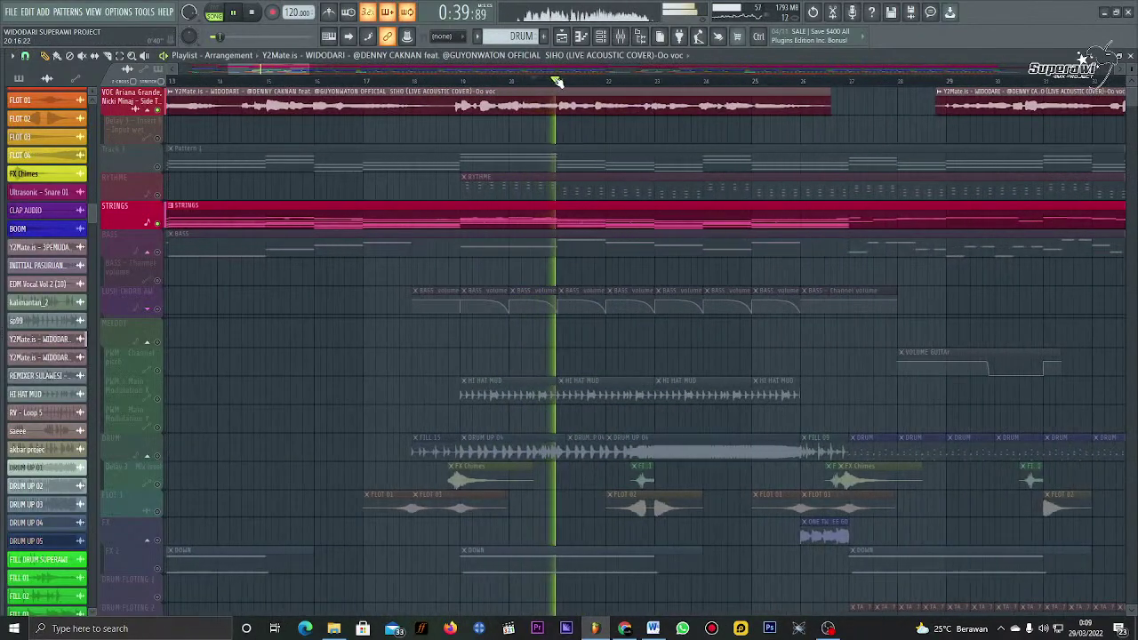
key(space)
key(space)
key(space)
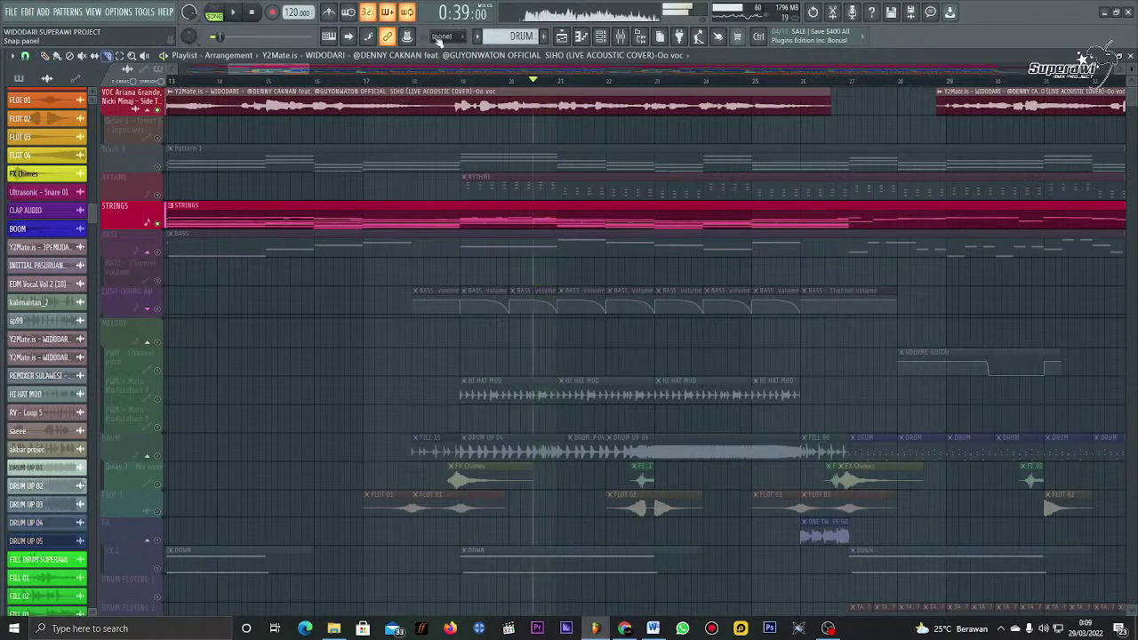
scroll(579, 89, up, 5)
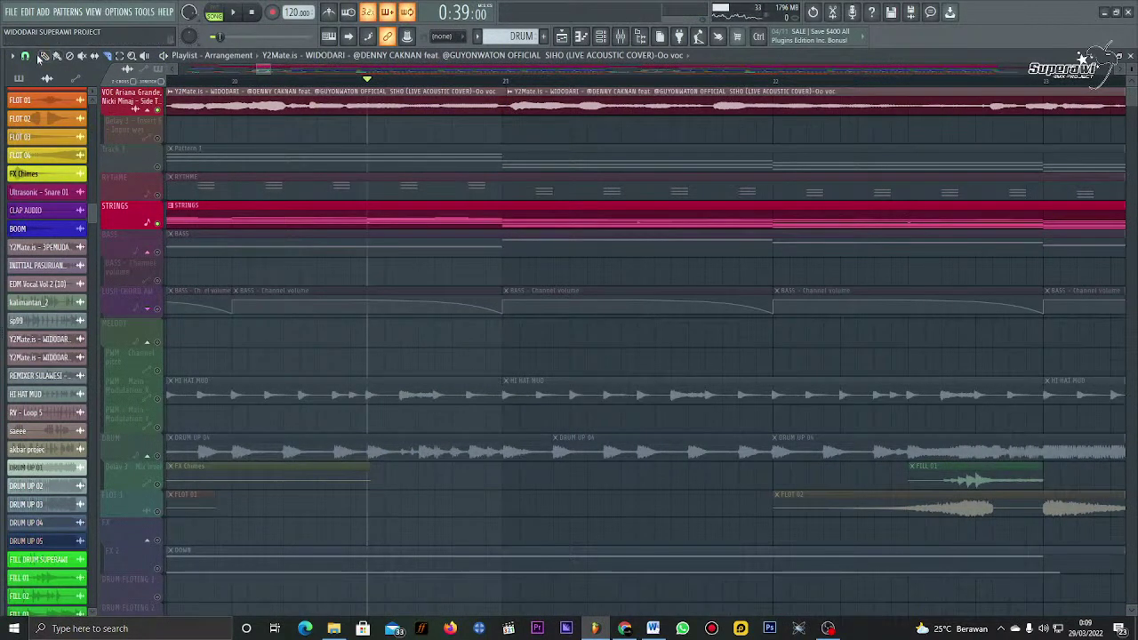
Step: Nudge the second vocal clip slightly earlier and replay the vocal join to check it
drag(545, 105, 523, 105)
key(space)
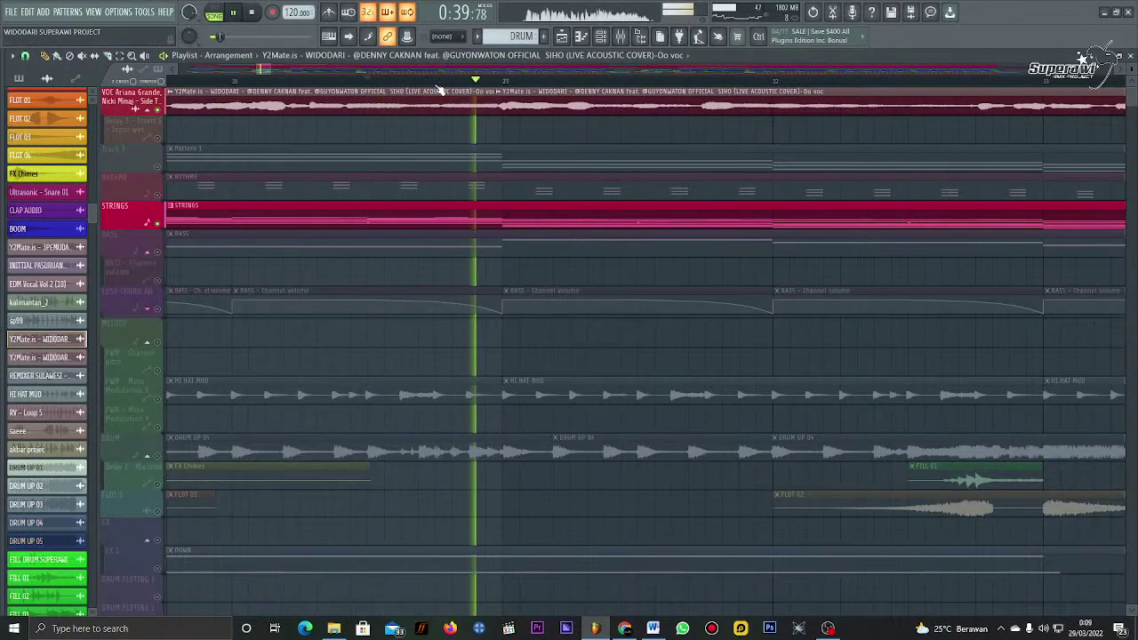
click(265, 71)
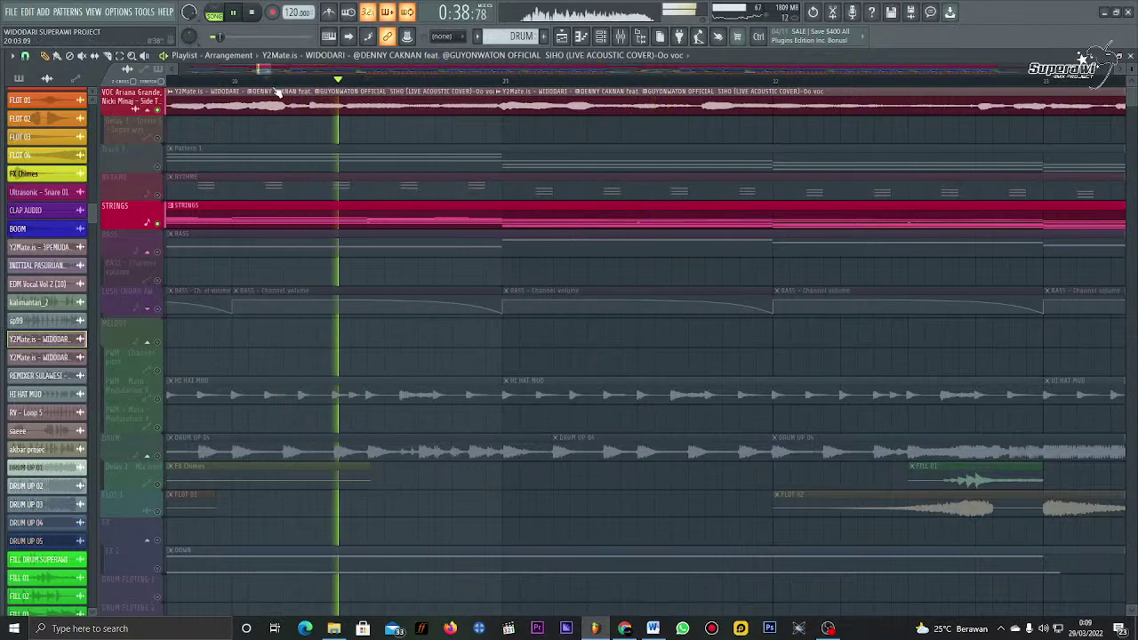
click(265, 71)
click(267, 78)
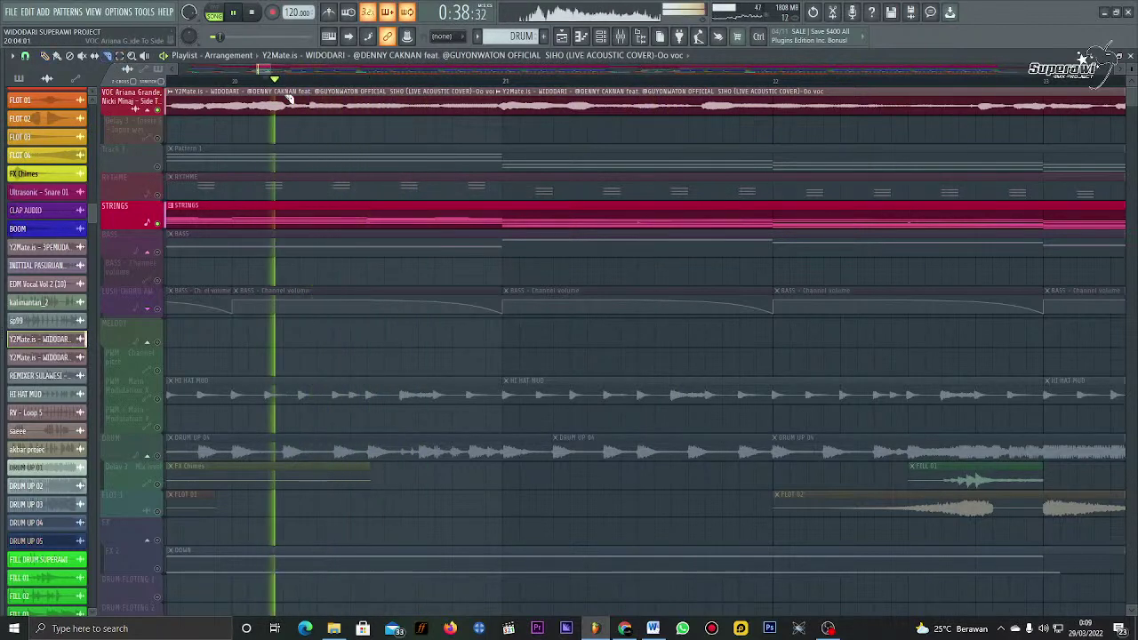
click(218, 80)
key(space)
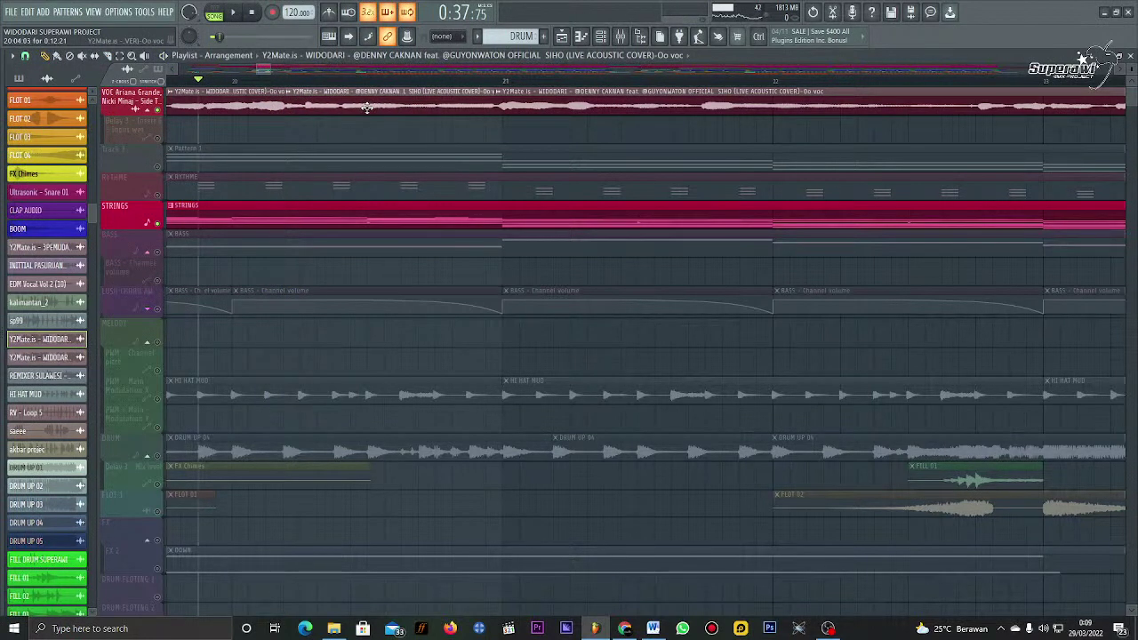
key(space)
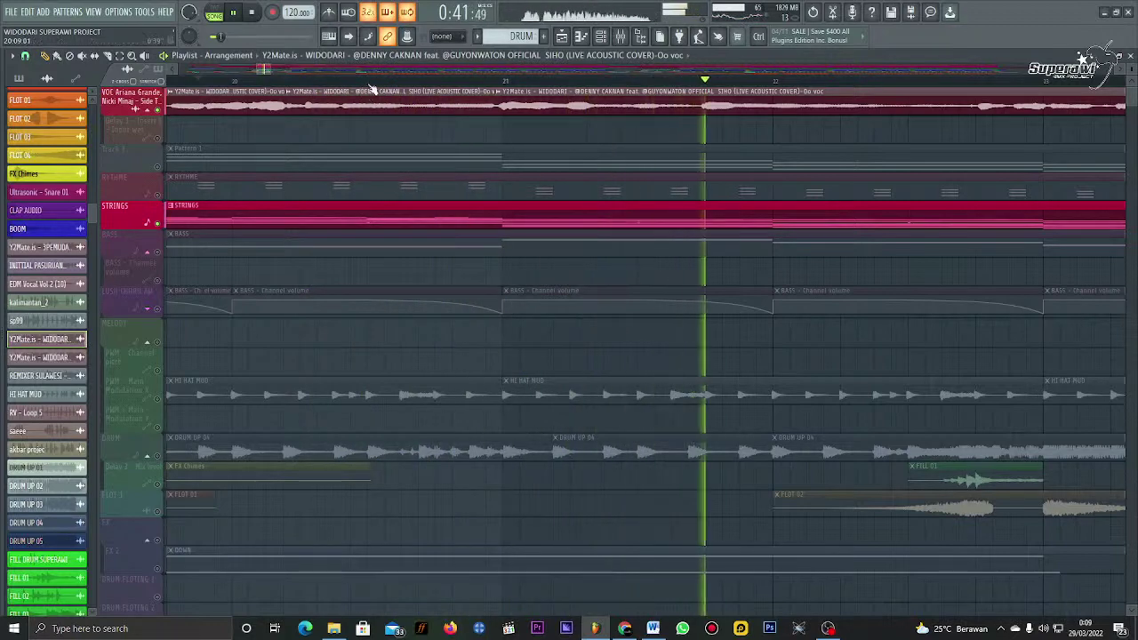
scroll(372, 89, down, 6)
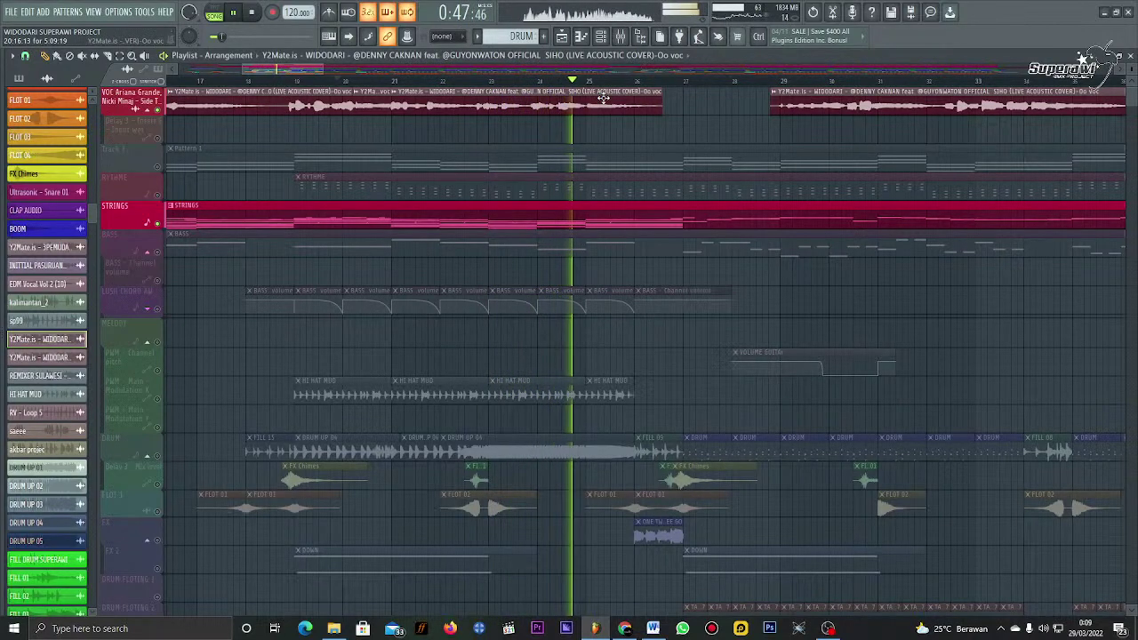
scroll(605, 93, up, 4)
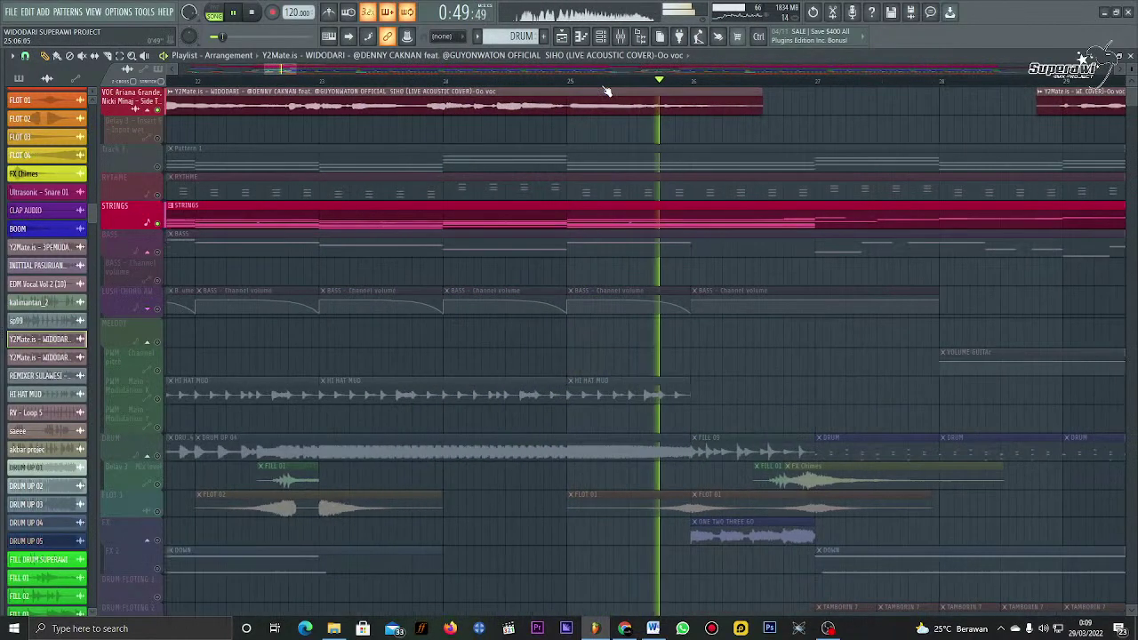
key(space)
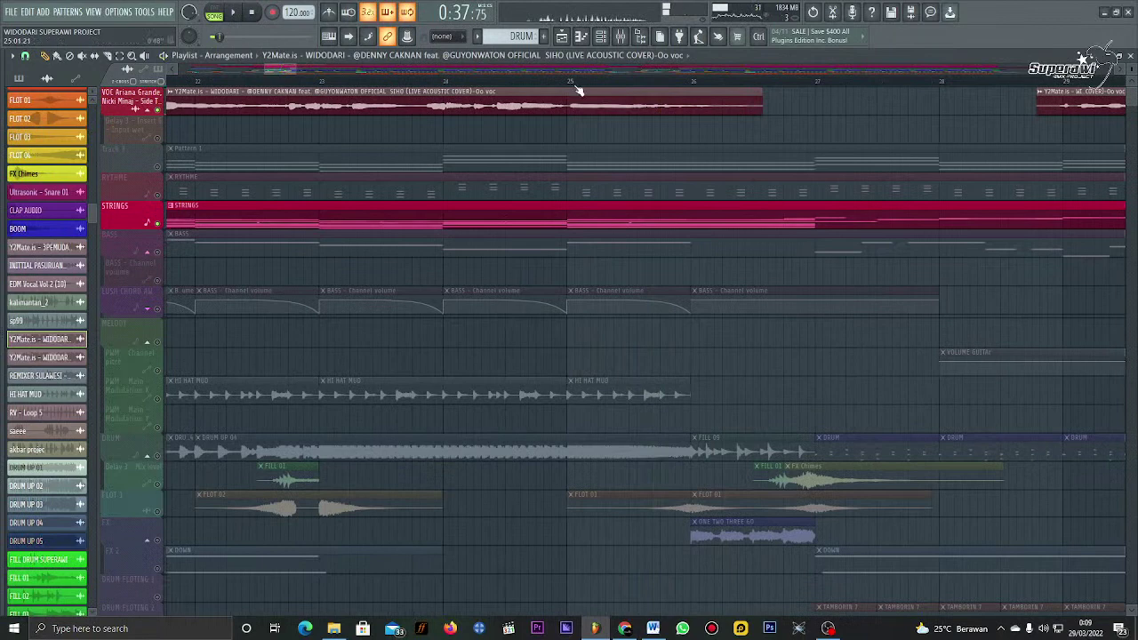
scroll(569, 90, up, 2)
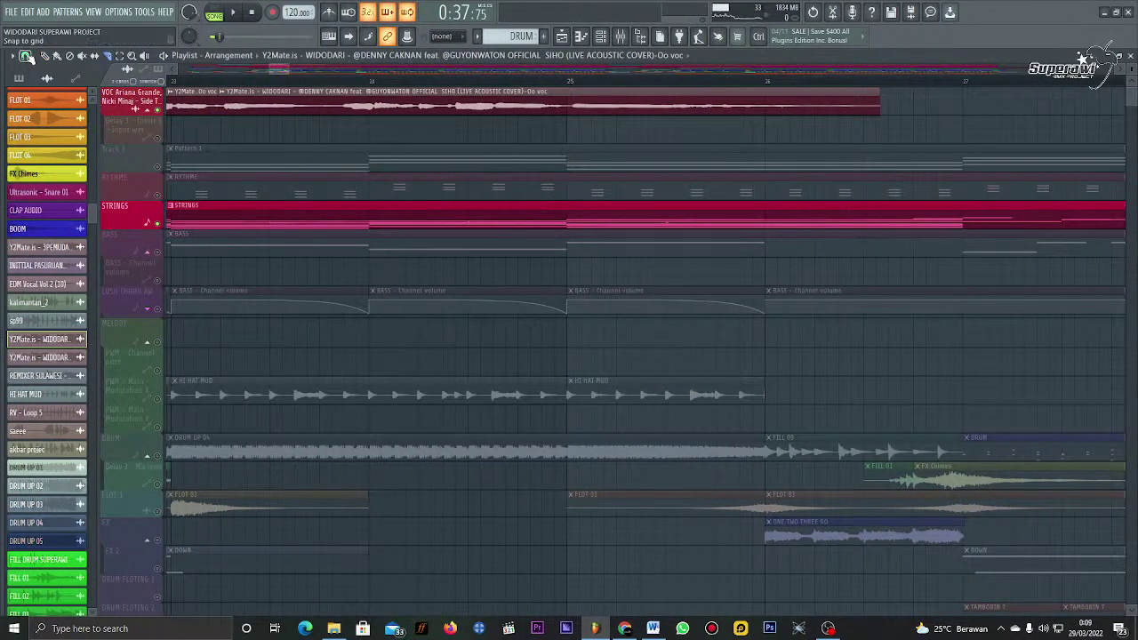
Step: Shift the second vocal clip on the top track slightly earlier, auditioning the join
drag(365, 107, 359, 107)
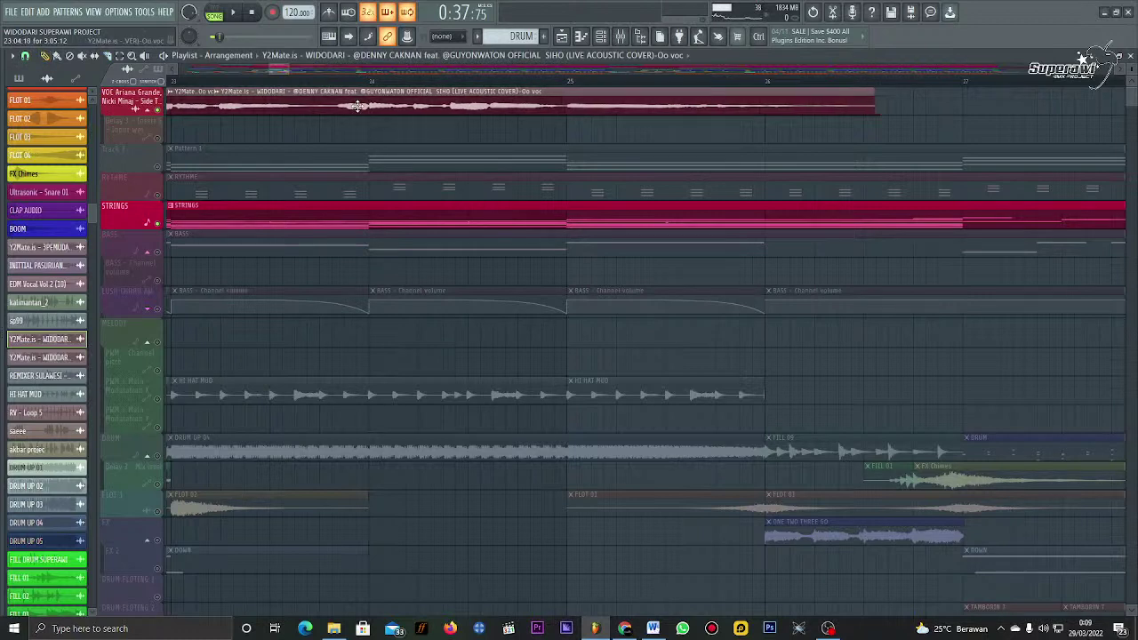
click(197, 81)
key(space)
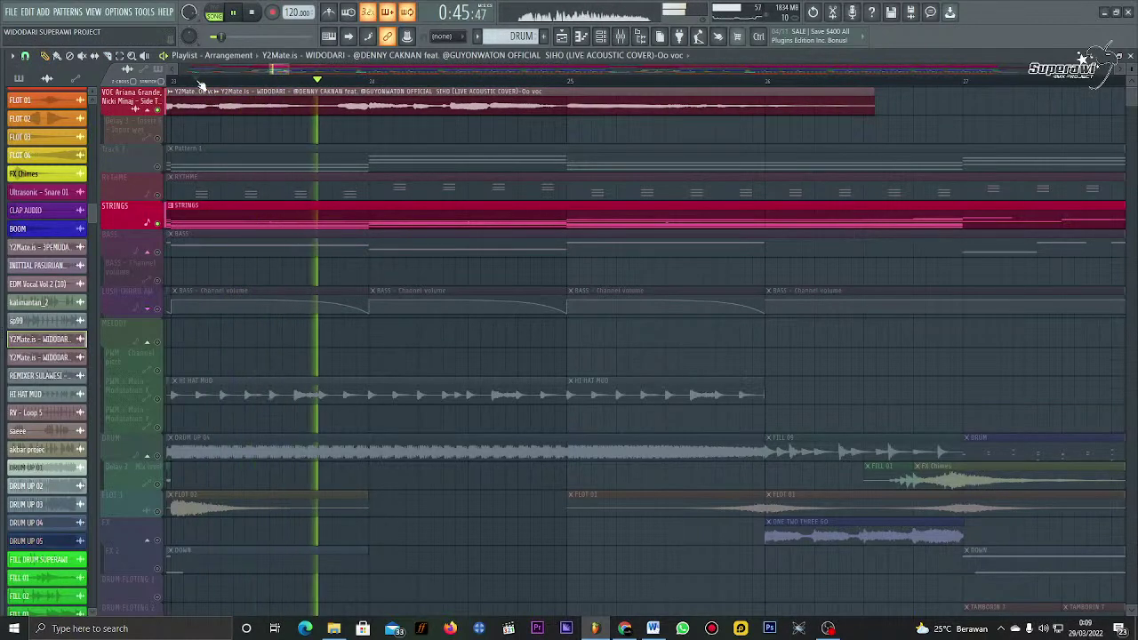
scroll(200, 82, down, 2)
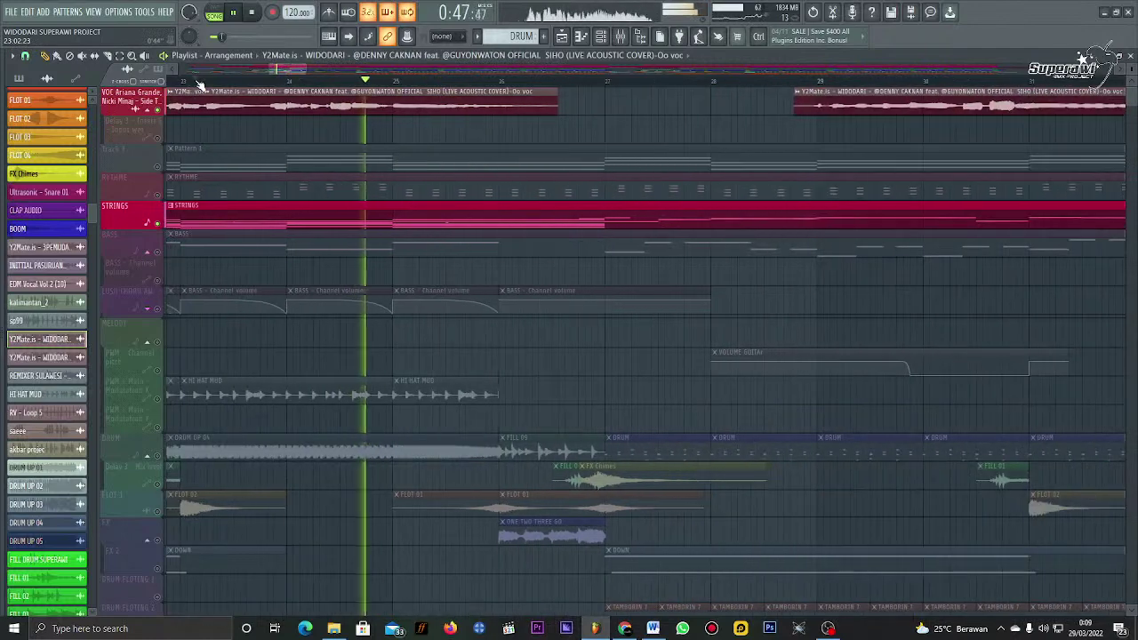
scroll(200, 82, down, 3)
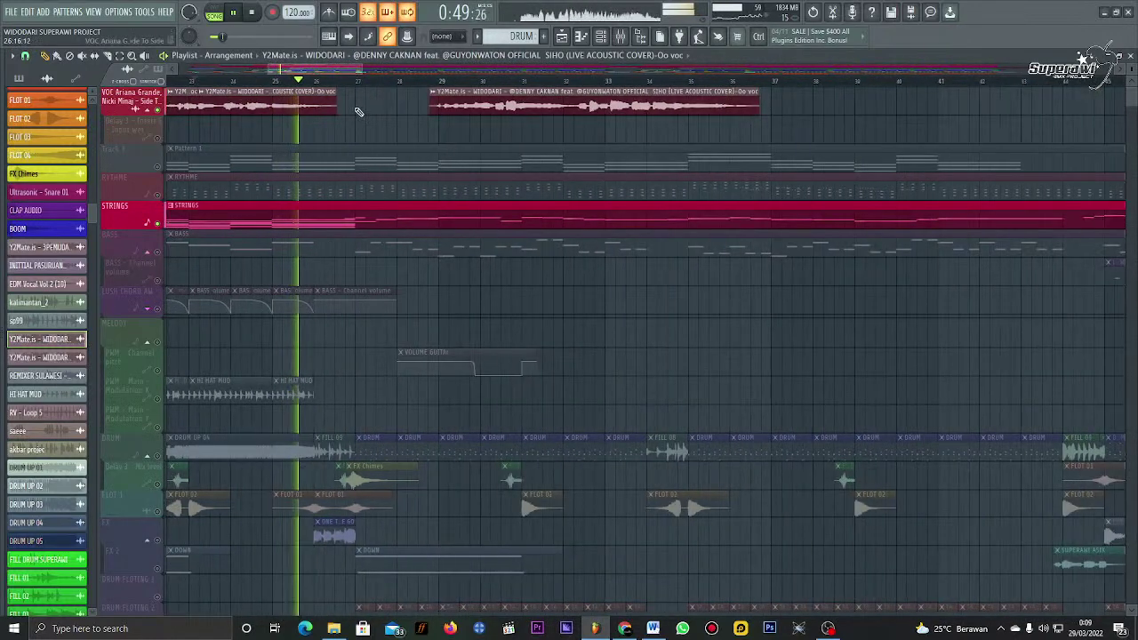
drag(433, 100, 356, 115)
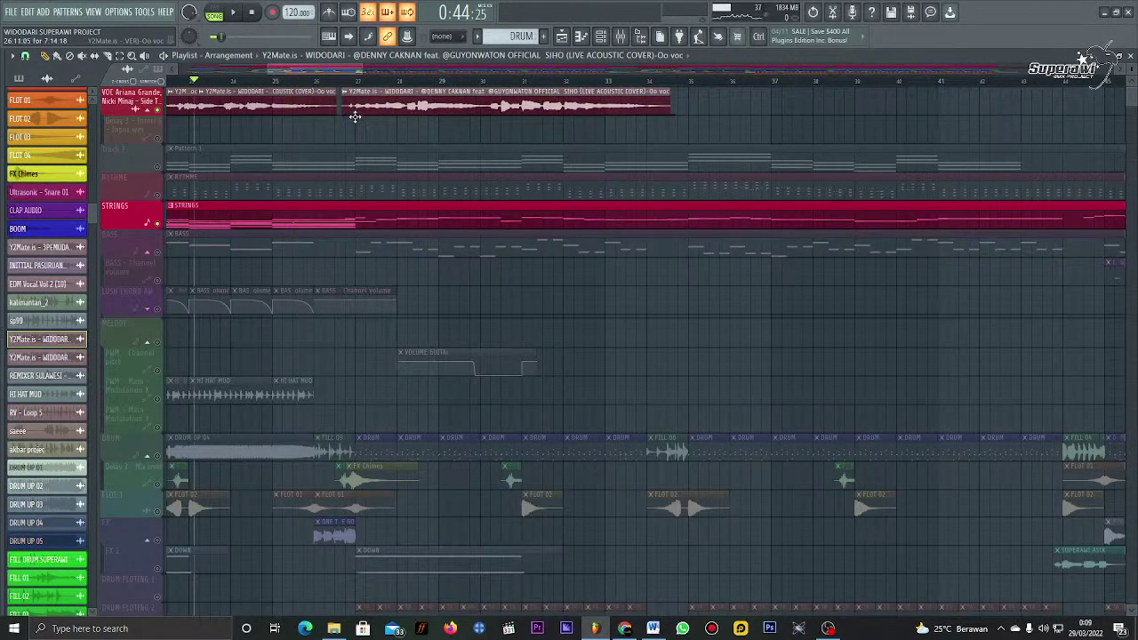
click(330, 78)
key(space)
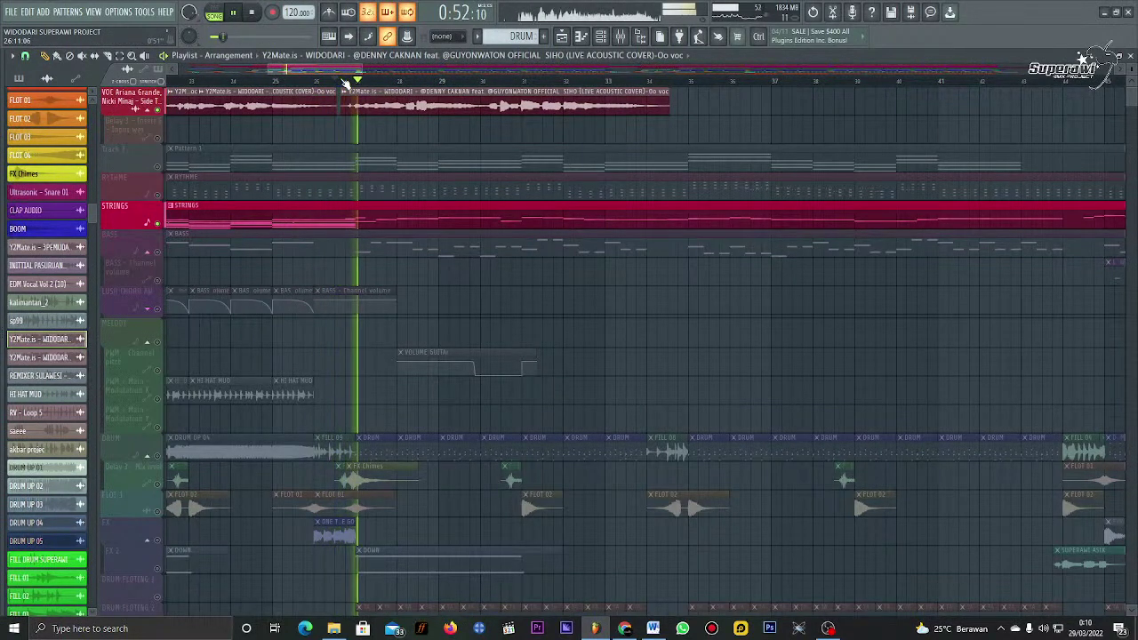
Step: Lengthen the top vocal clip by extending its right edge, then stop playback
drag(669, 107, 808, 119)
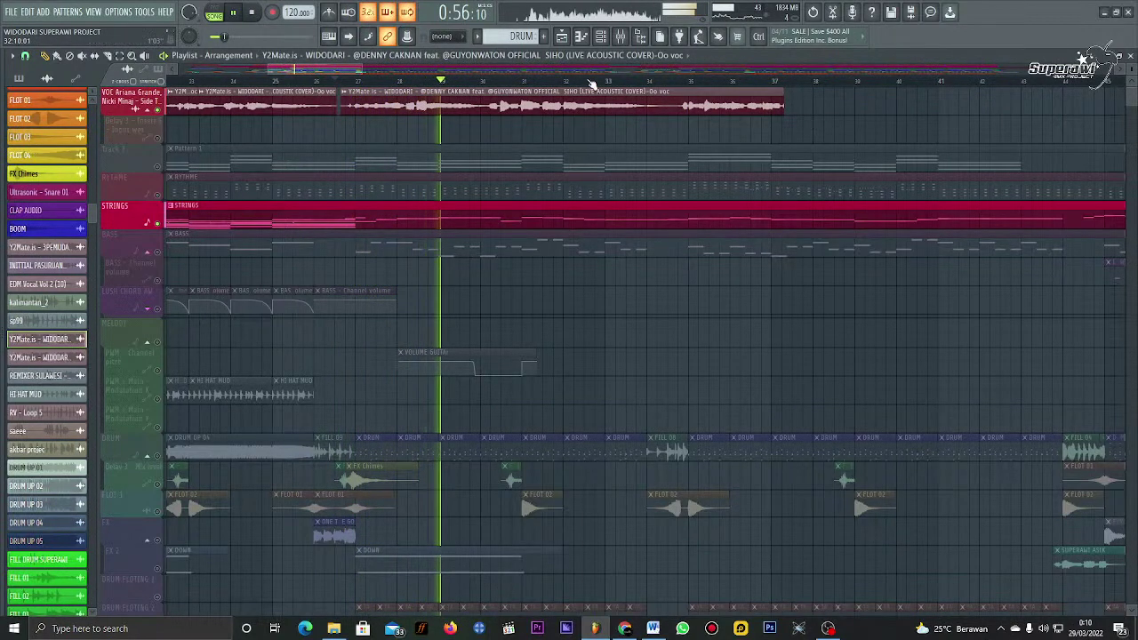
scroll(591, 84, down, 1)
scroll(591, 84, down, 1)
key(space)
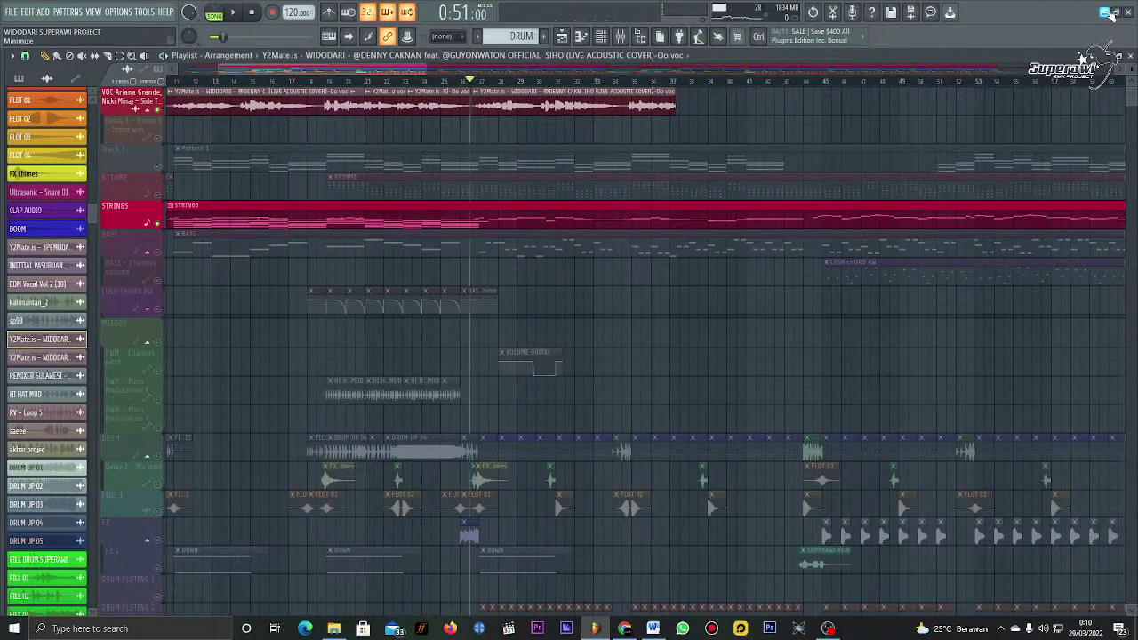
Step: Minimize FL Studio, the browser and File Explorer, then refresh the desktop
click(1109, 13)
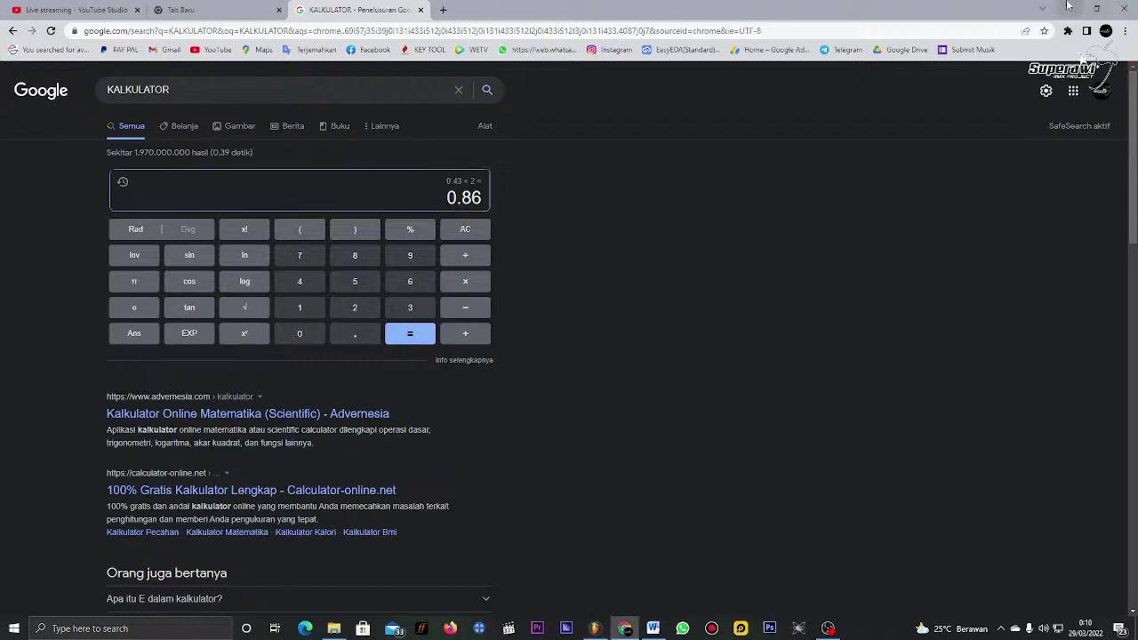
click(1062, 7)
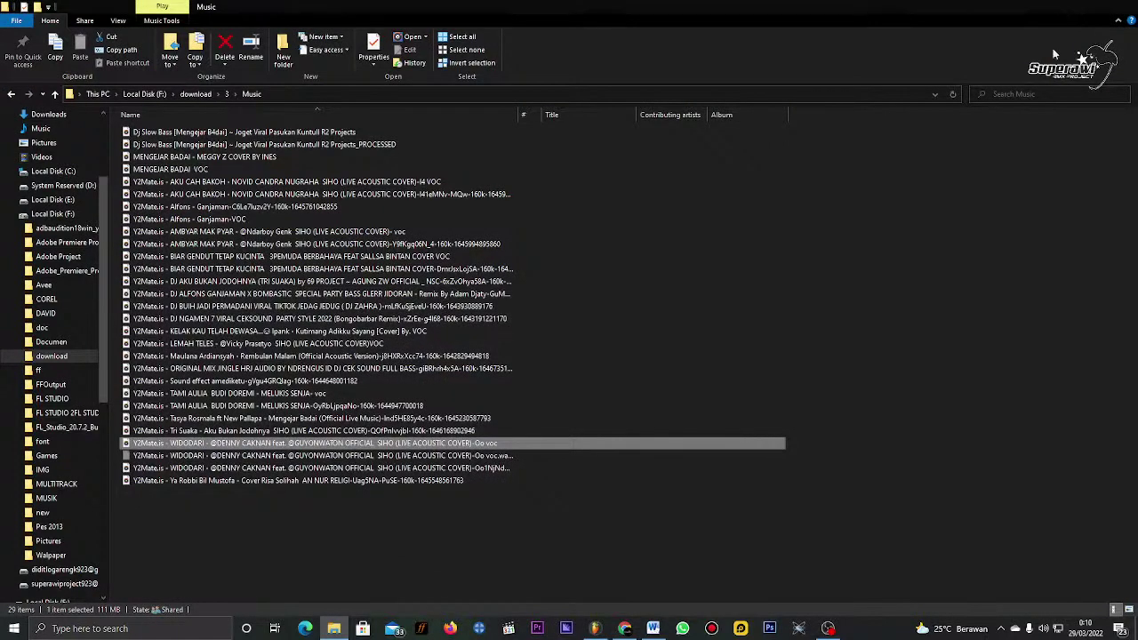
click(1067, 7)
right_click(575, 89)
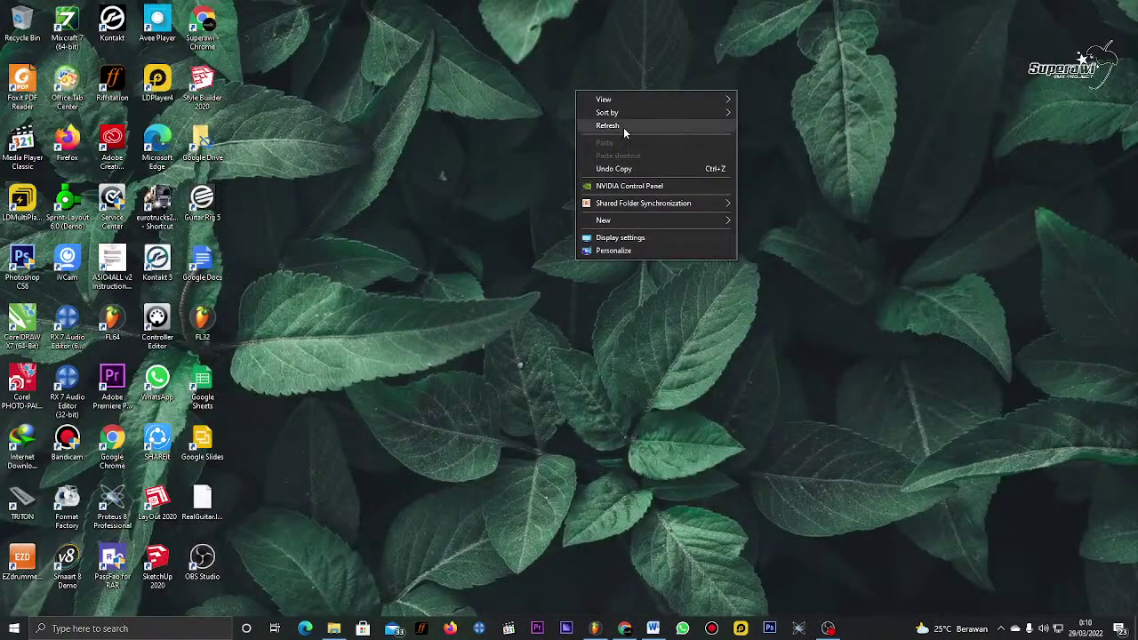
click(624, 127)
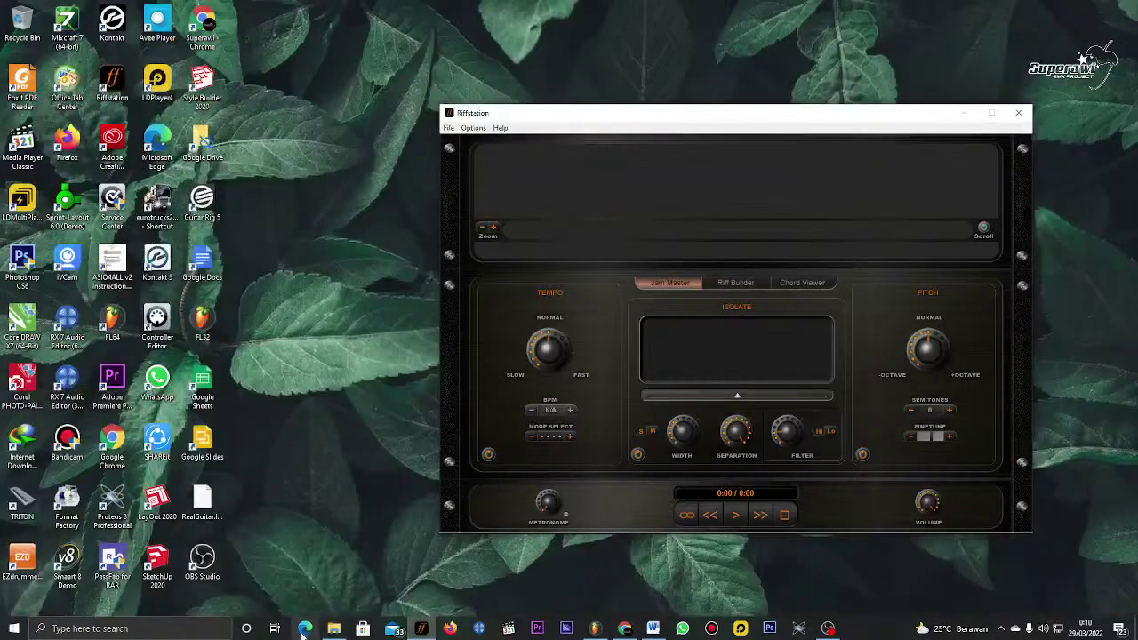
Step: Bring the F:\download\3\Music folder back into view alongside the empty Riffstation session
click(333, 629)
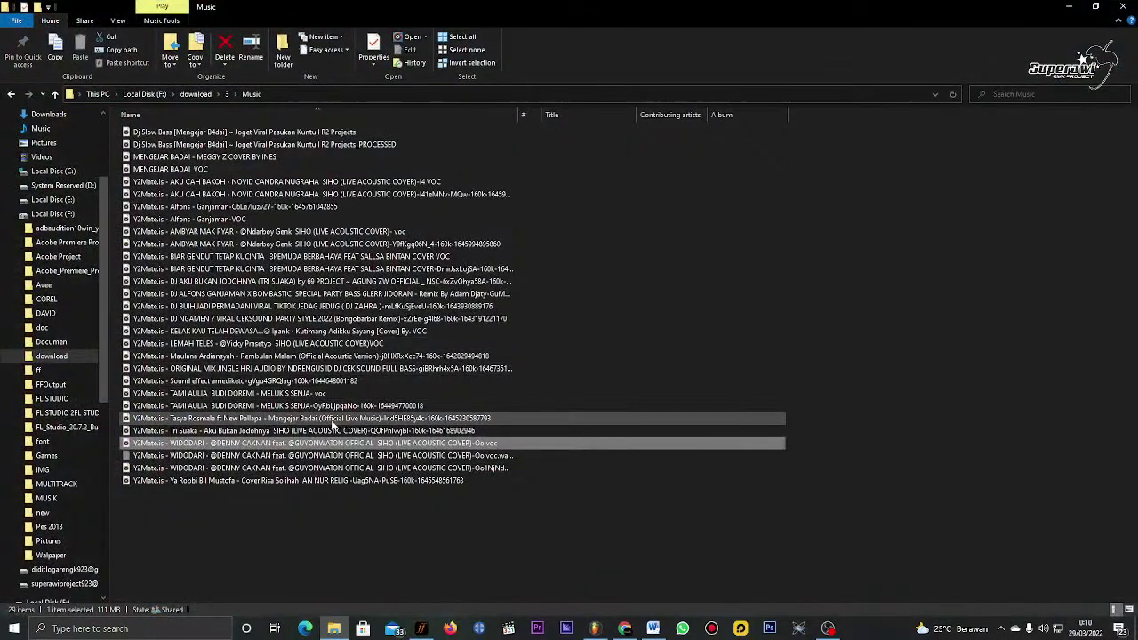
Step: Drag the 5.79 MB WIDODARI acoustic cover MP3 from the Music folder into Riffstation
click(311, 468)
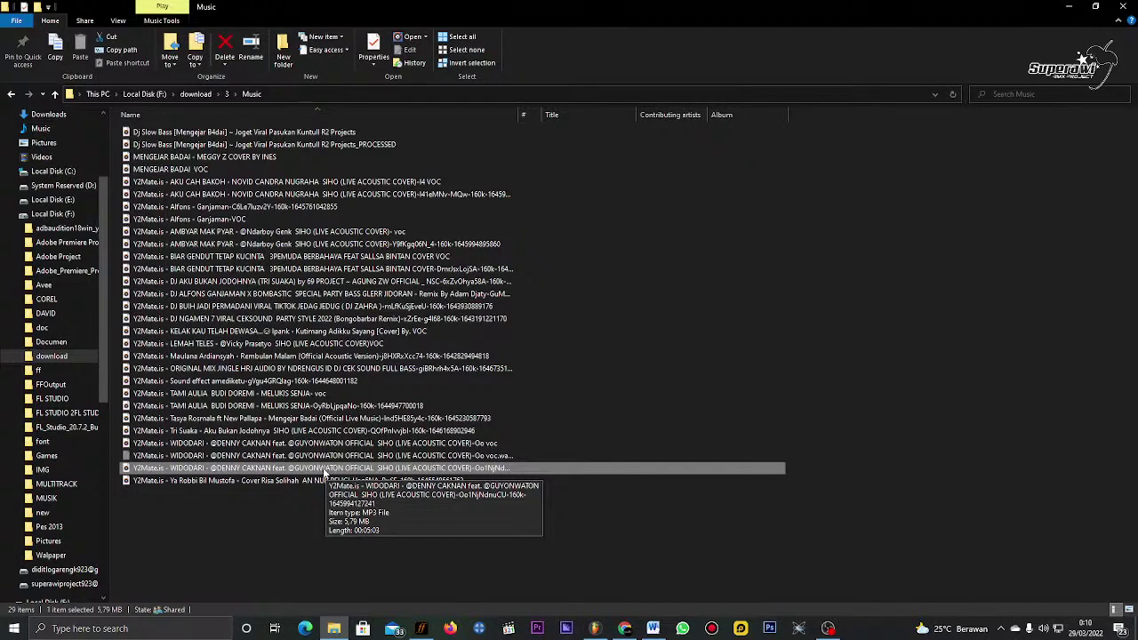
drag(215, 474, 706, 218)
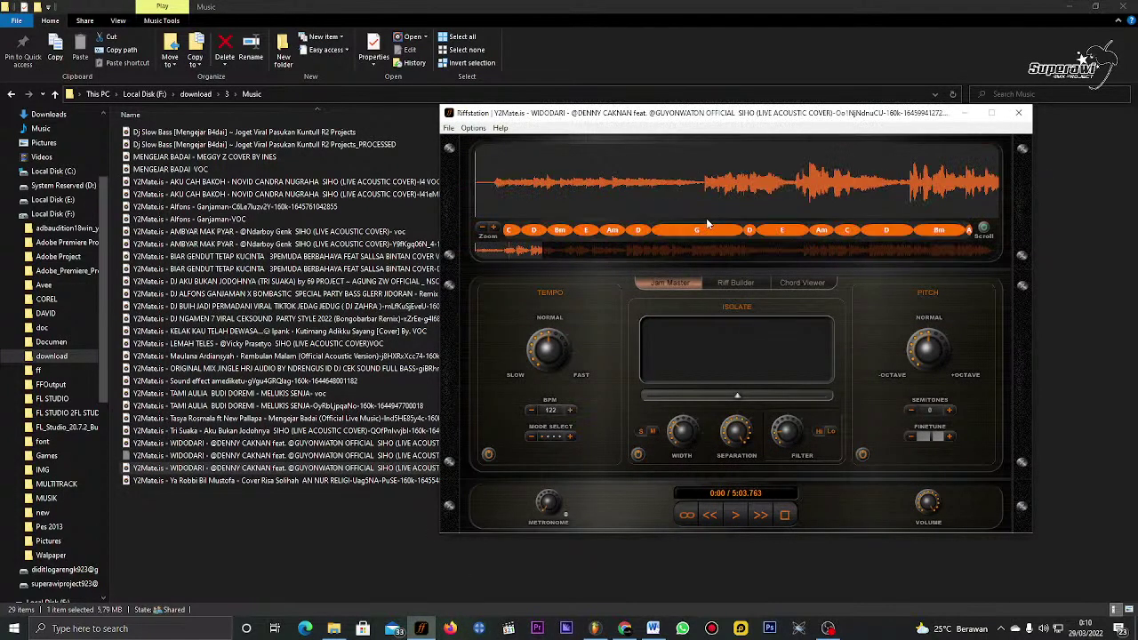
Step: Play the Widodari song from about 0:17 and stop it at 0:17.28 on the G chord
scroll(597, 205, down, 2)
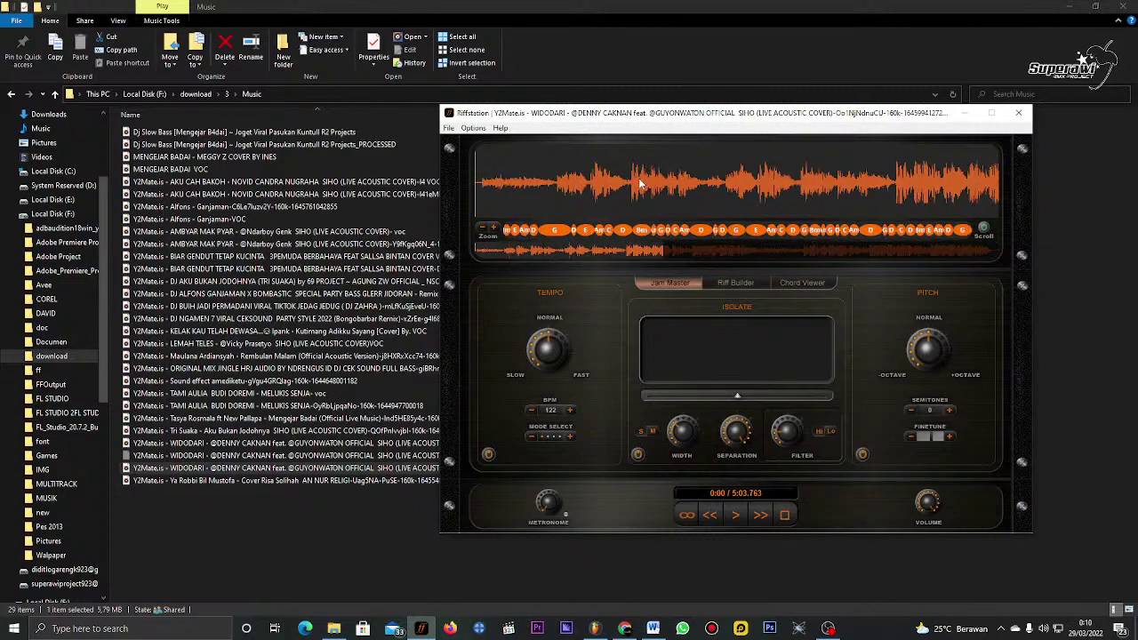
click(559, 187)
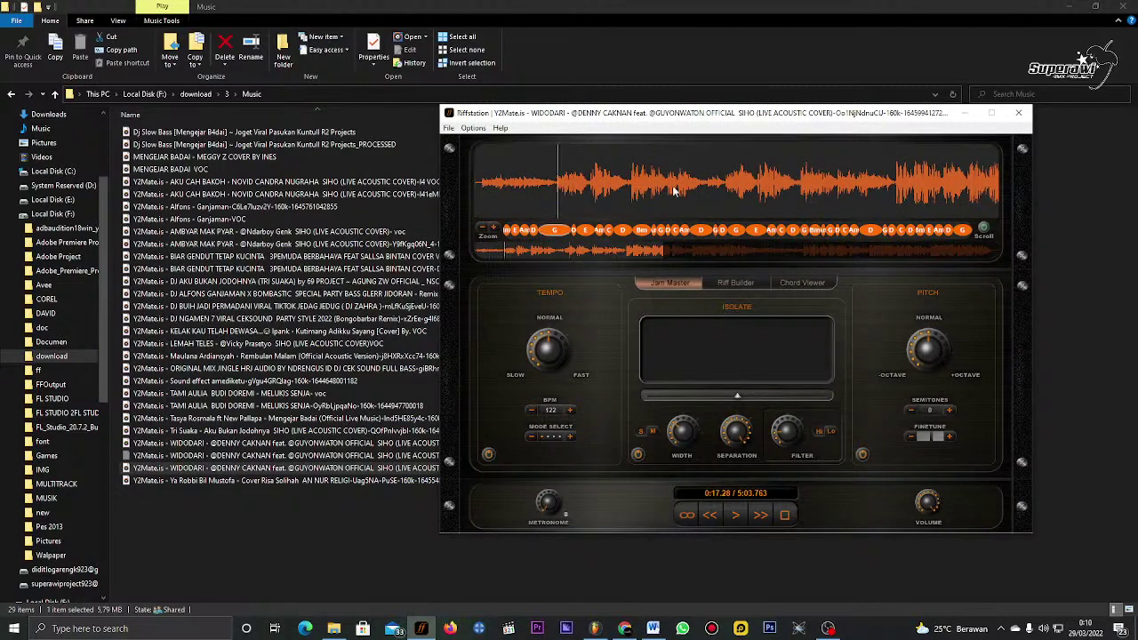
key(space)
scroll(587, 189, up, 2)
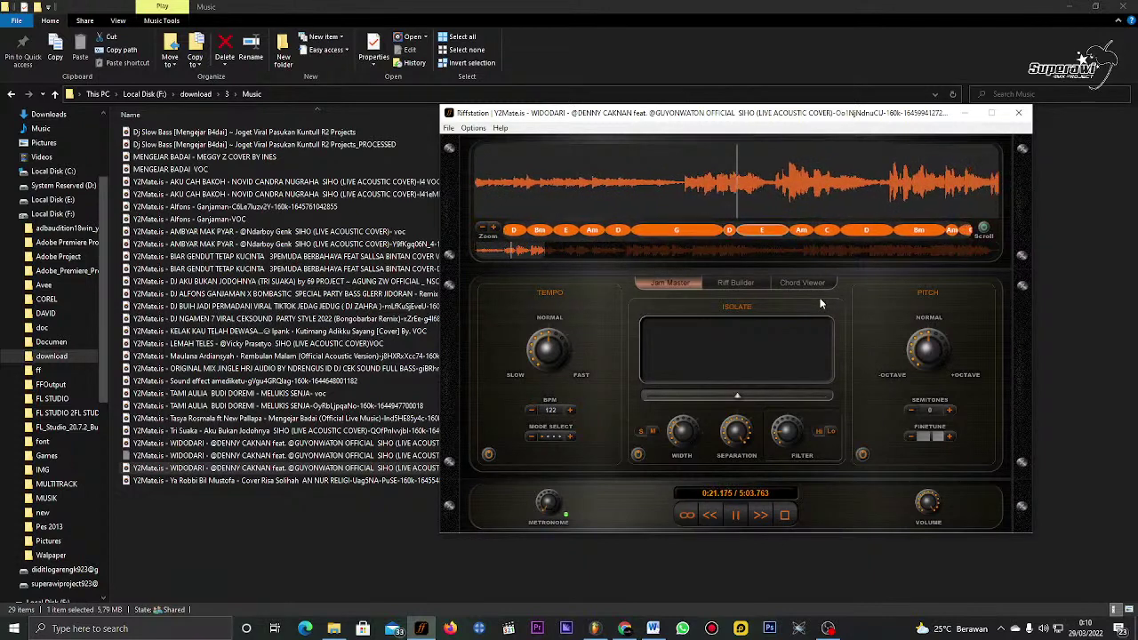
click(732, 235)
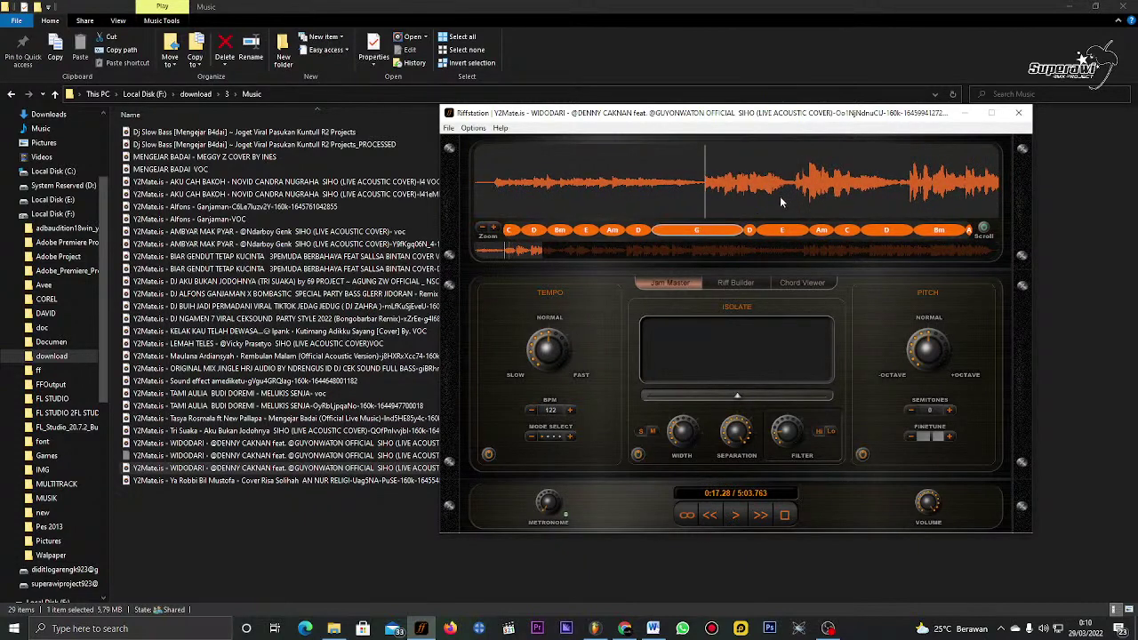
scroll(779, 196, up, 3)
scroll(777, 203, down, 3)
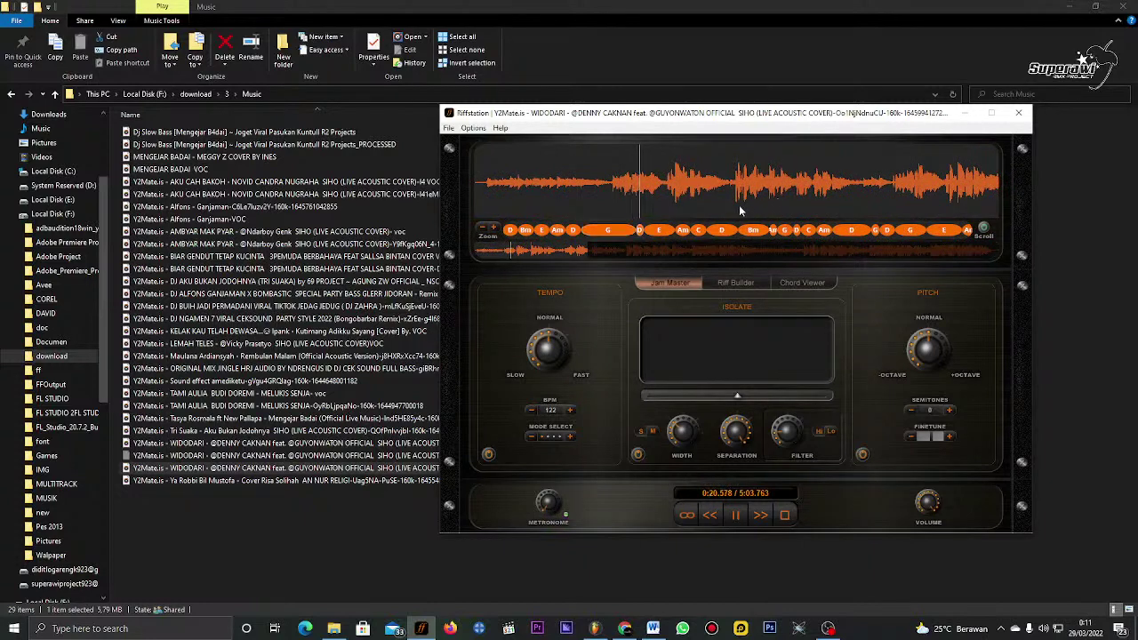
key(space)
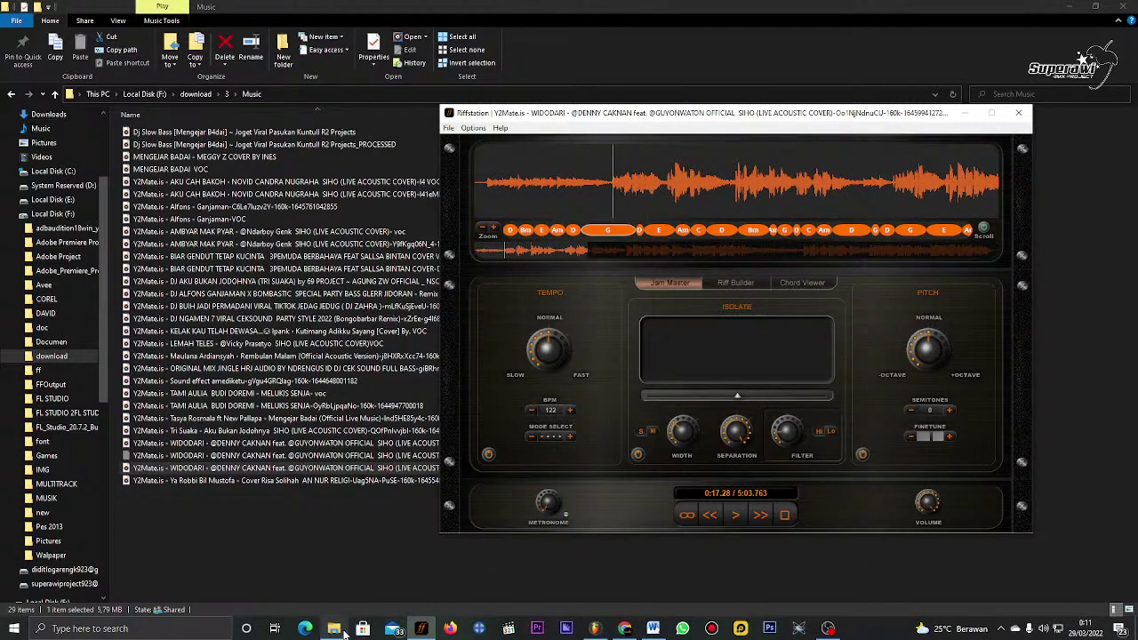
Step: Back in FL Studio, move the song position to 0:20 and open the STRINGS pattern's notes
mouse_move(345, 633)
click(608, 633)
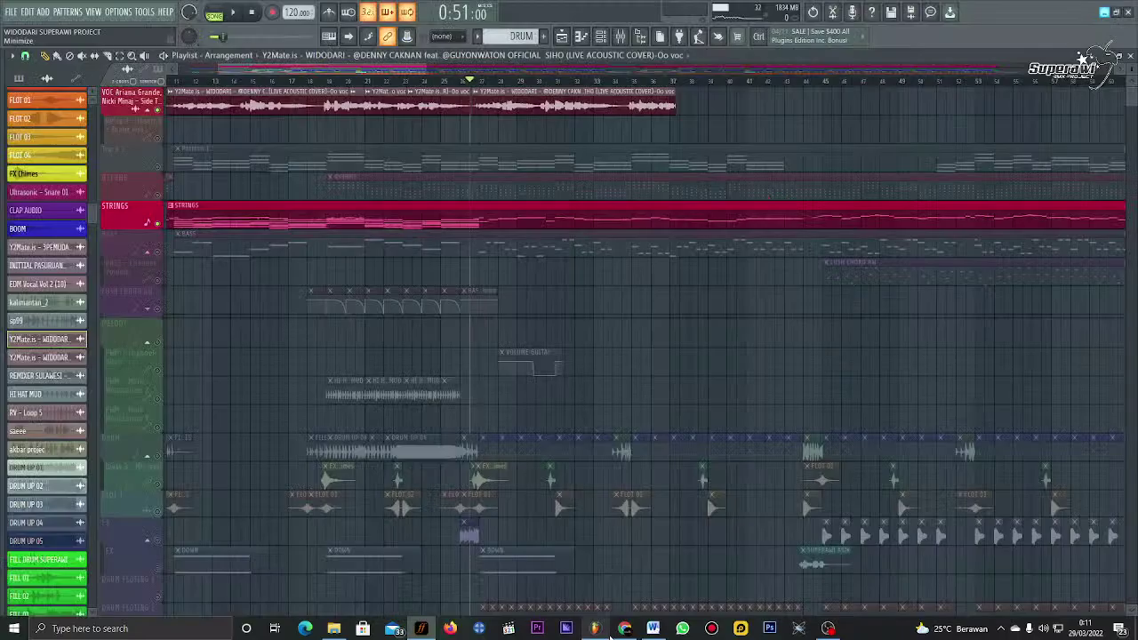
click(340, 70)
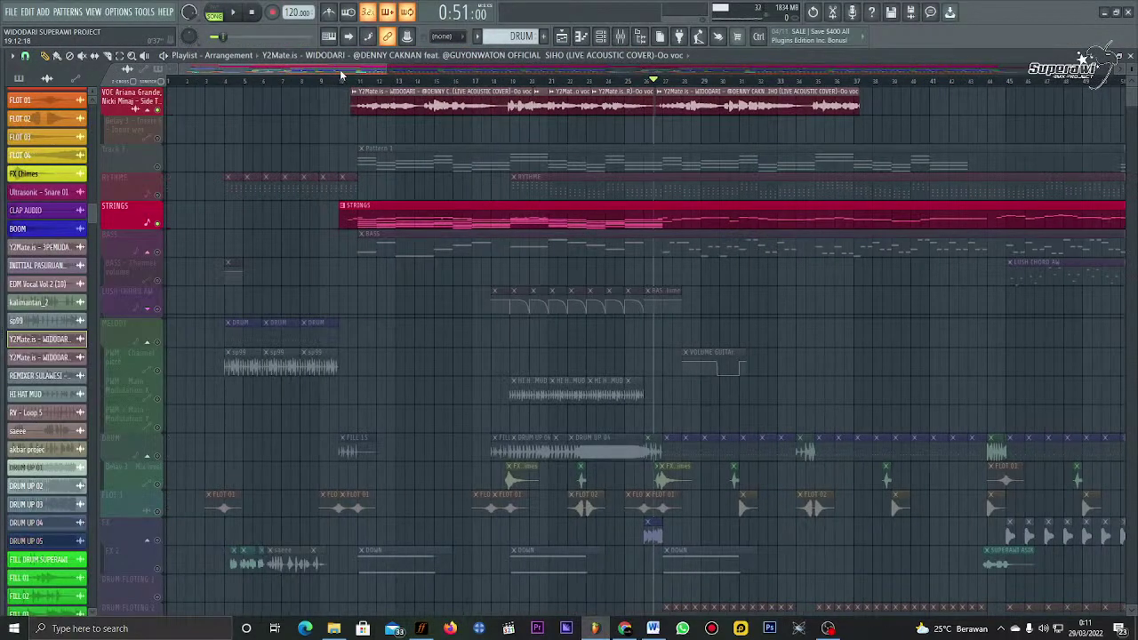
double_click(360, 222)
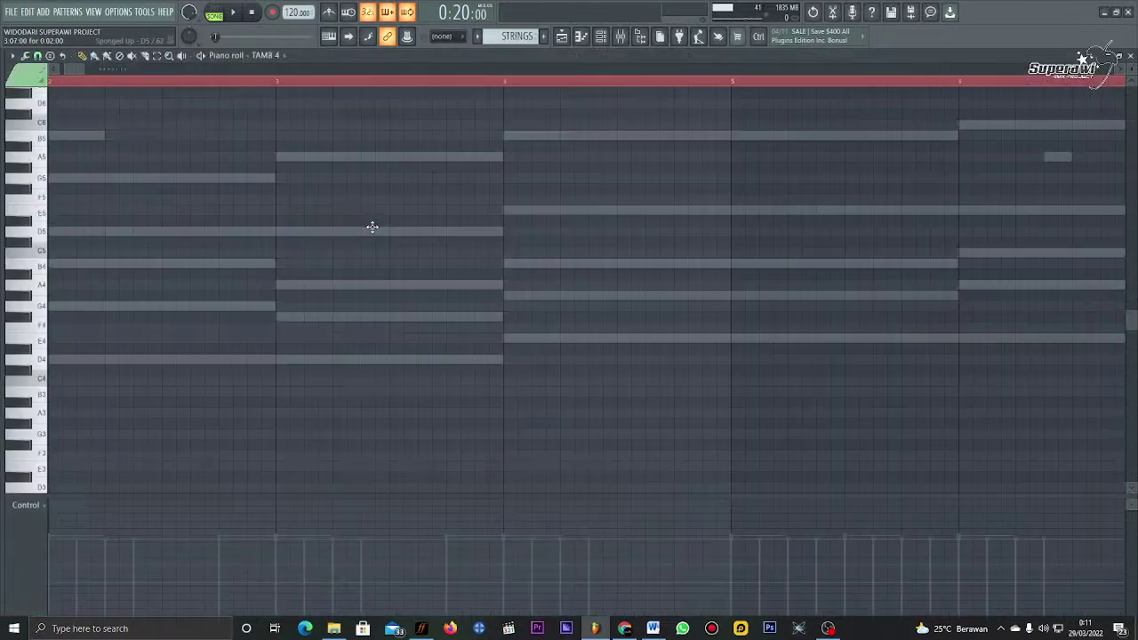
Step: Zoom out over the KEY chord notes and compare them against Riffstation's detected chords
scroll(258, 61, down, 1)
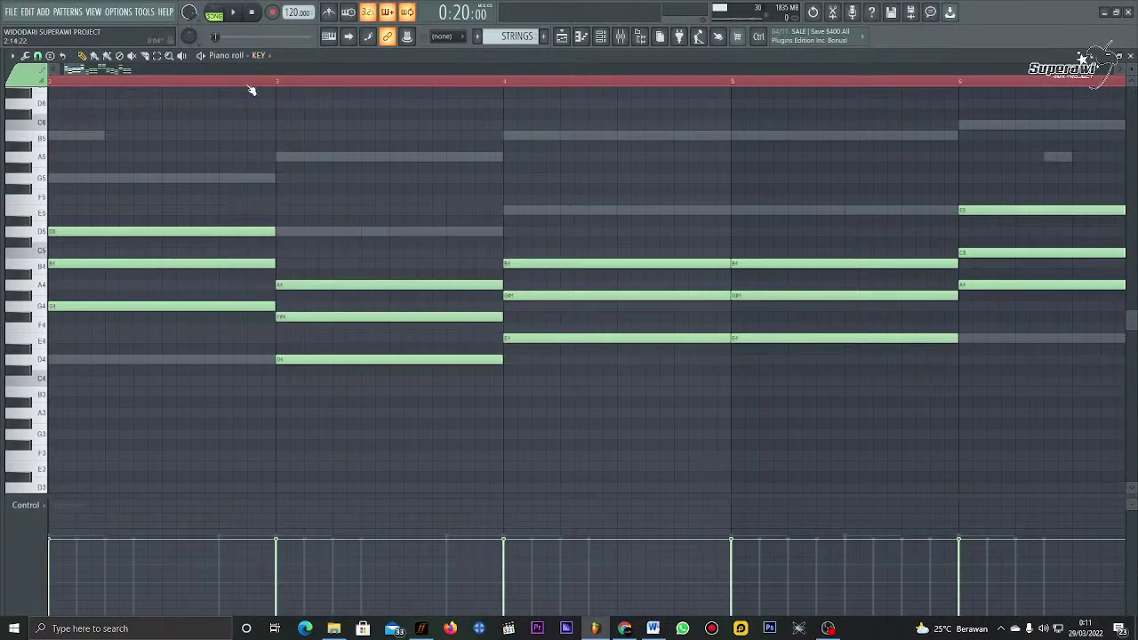
scroll(249, 82, down, 2)
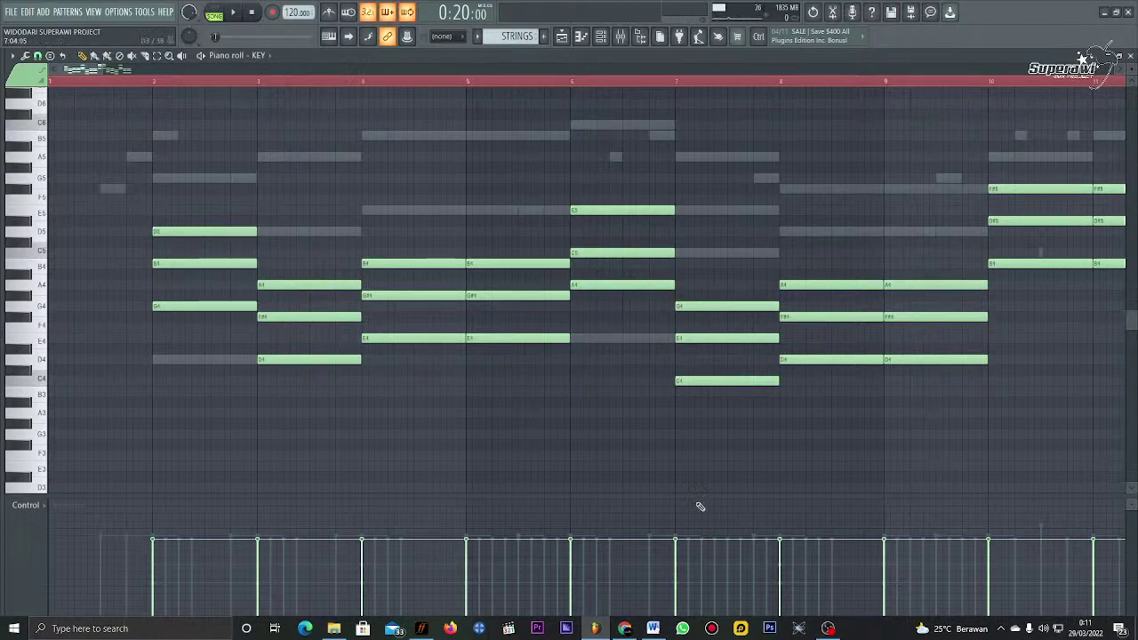
click(434, 631)
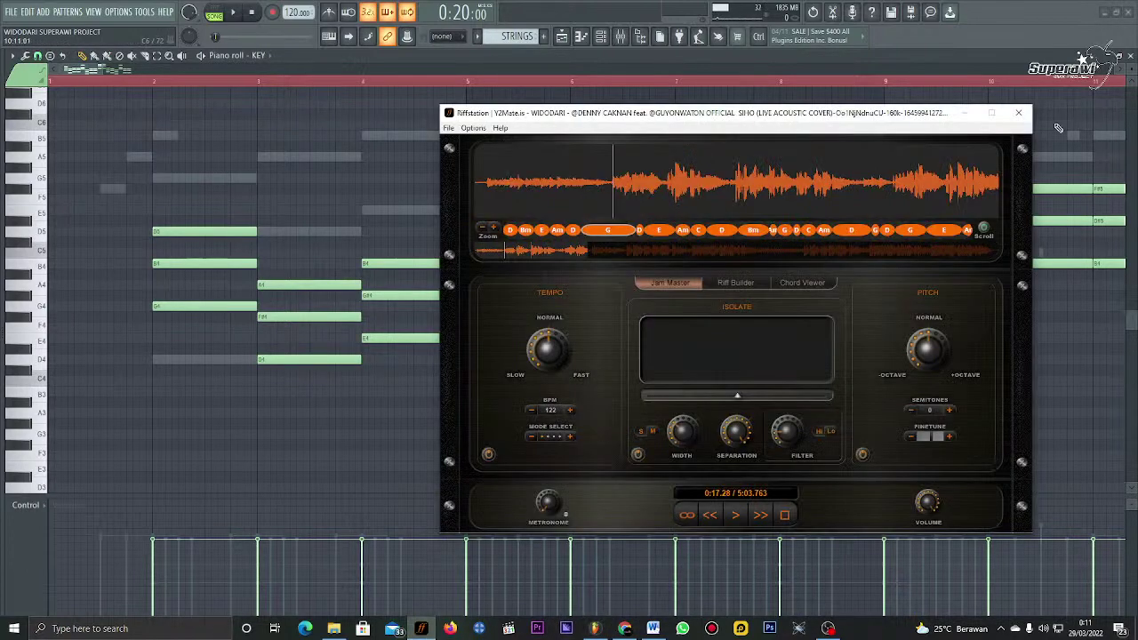
click(1029, 115)
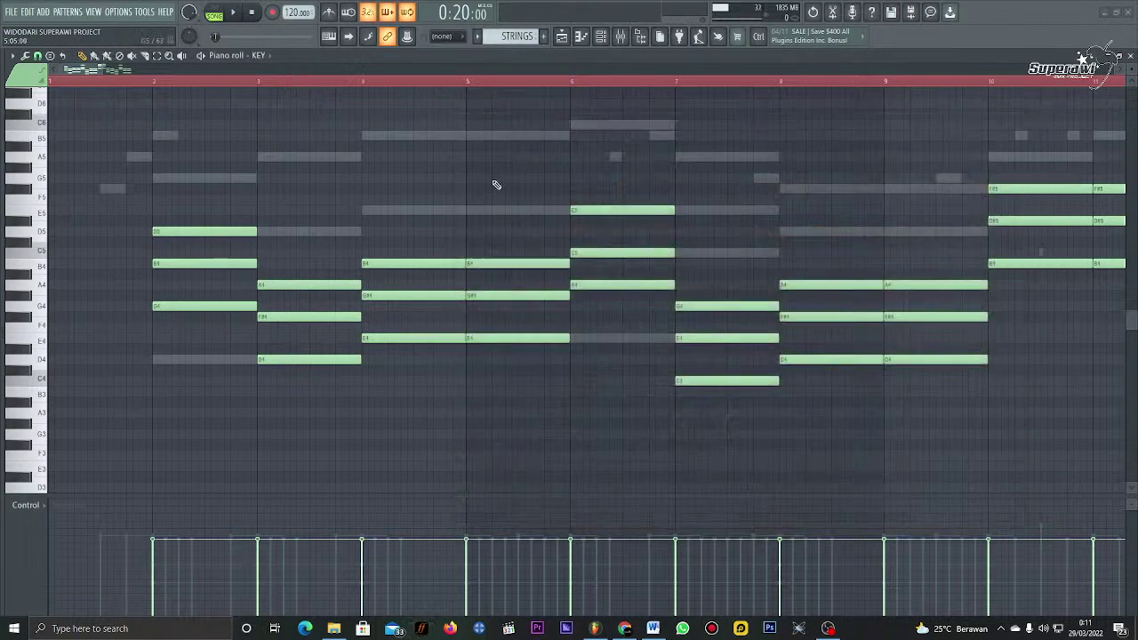
Step: Audition the Playlist arrangement, stop it, and show Insert 5's effect chain in the mixer
click(562, 36)
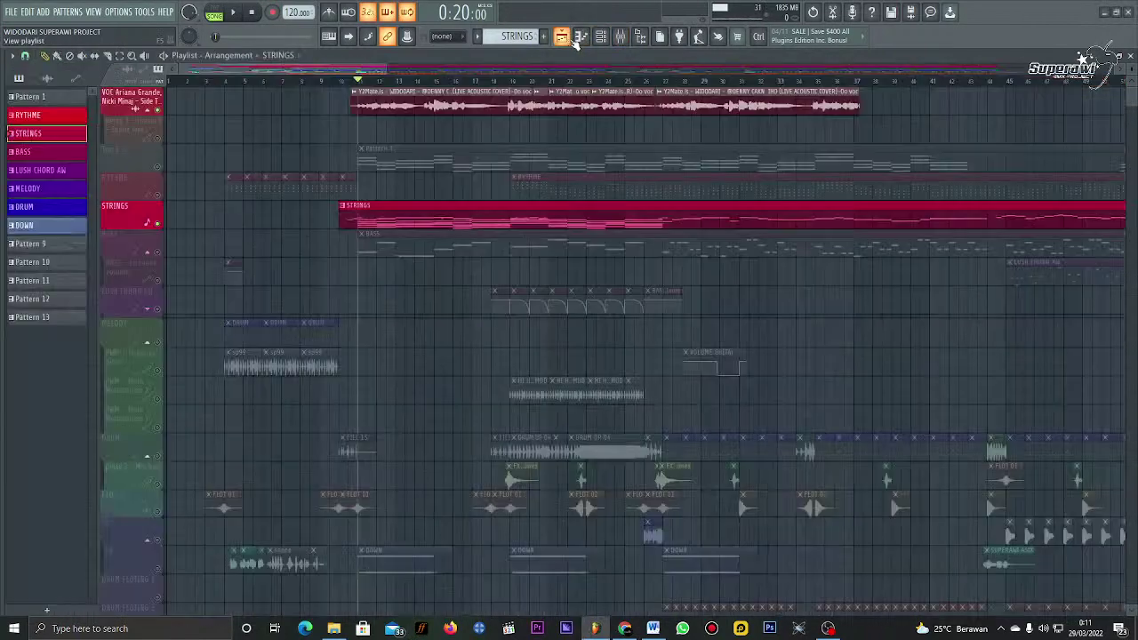
scroll(360, 84, up, 2)
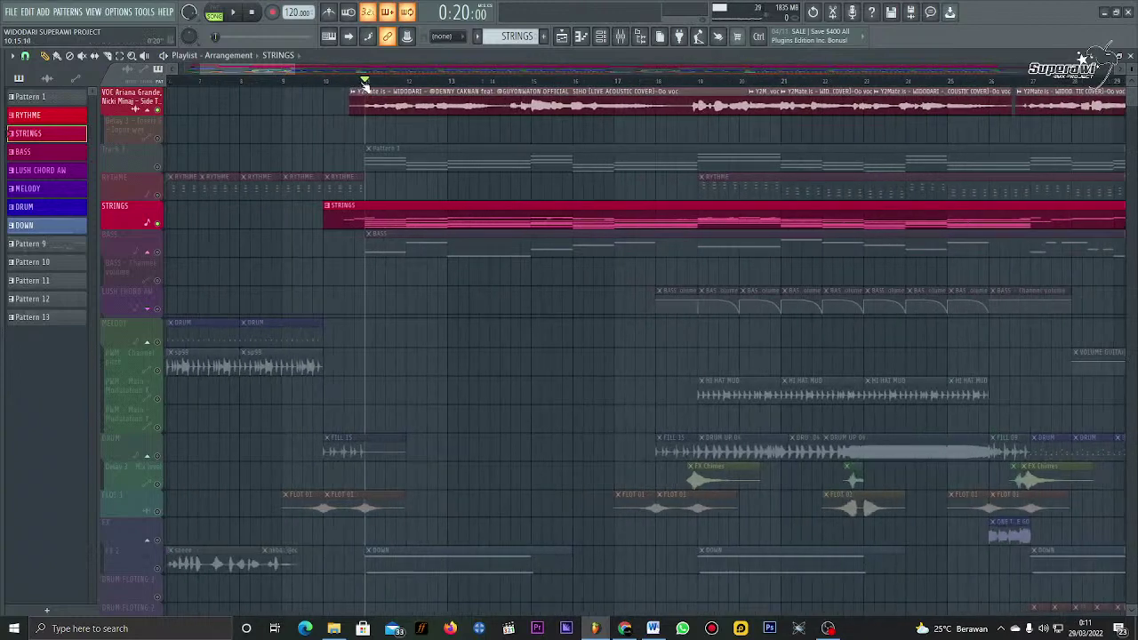
scroll(352, 86, down, 2)
key(space)
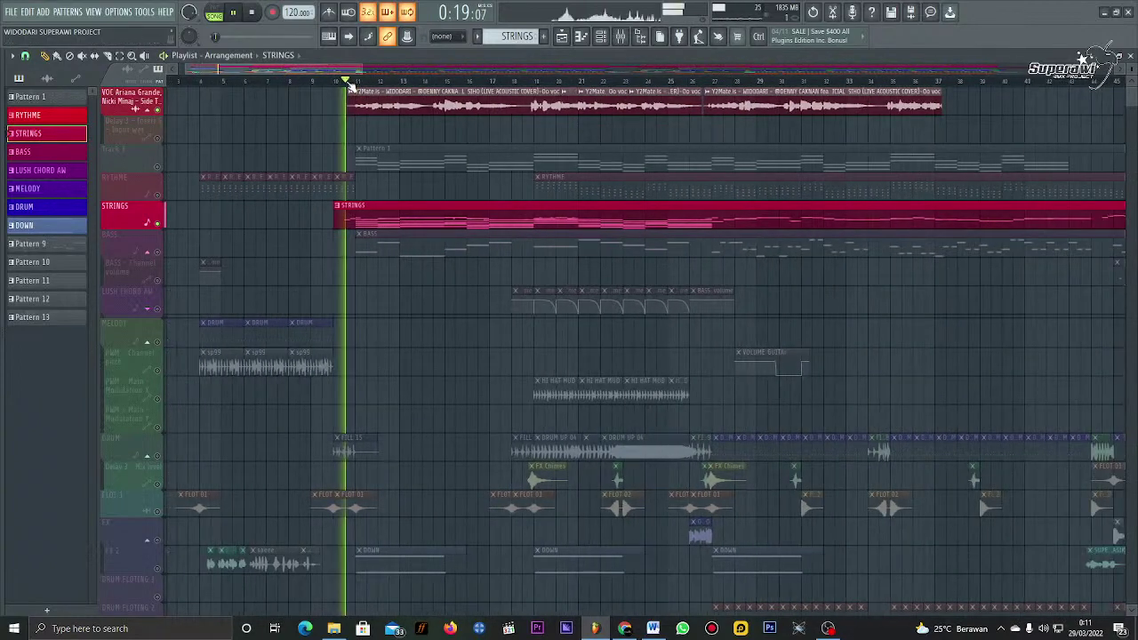
key(space)
click(623, 38)
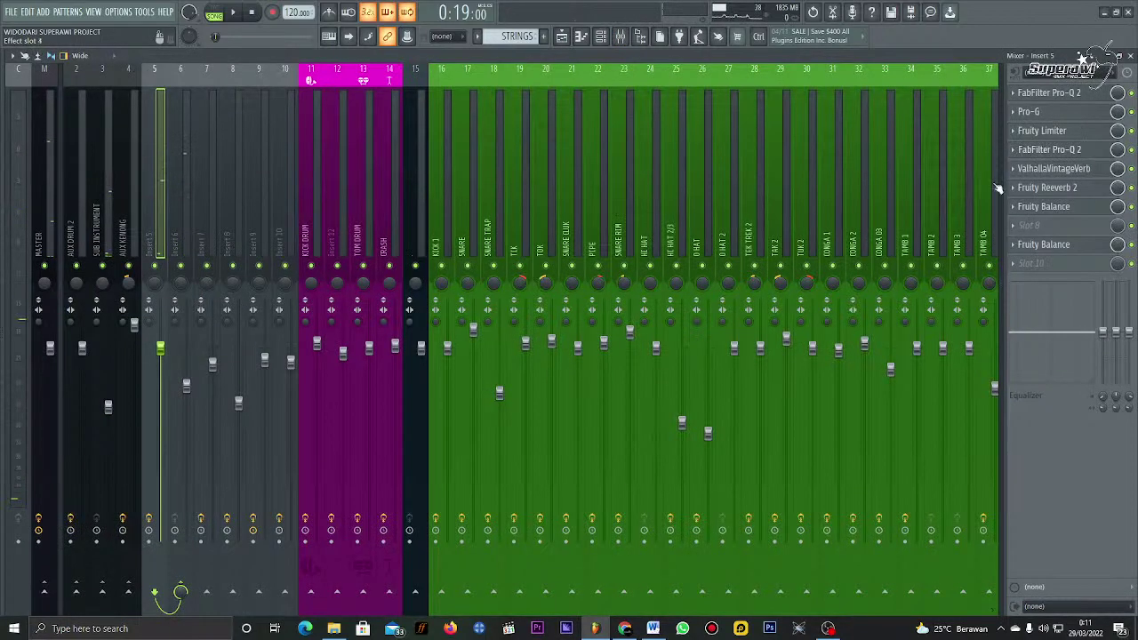
Step: During playback, add a bell boost of about +2.6 dB near 181 Hz in Insert 5's Pro-Q 2
click(1049, 150)
click(1078, 153)
click(1077, 153)
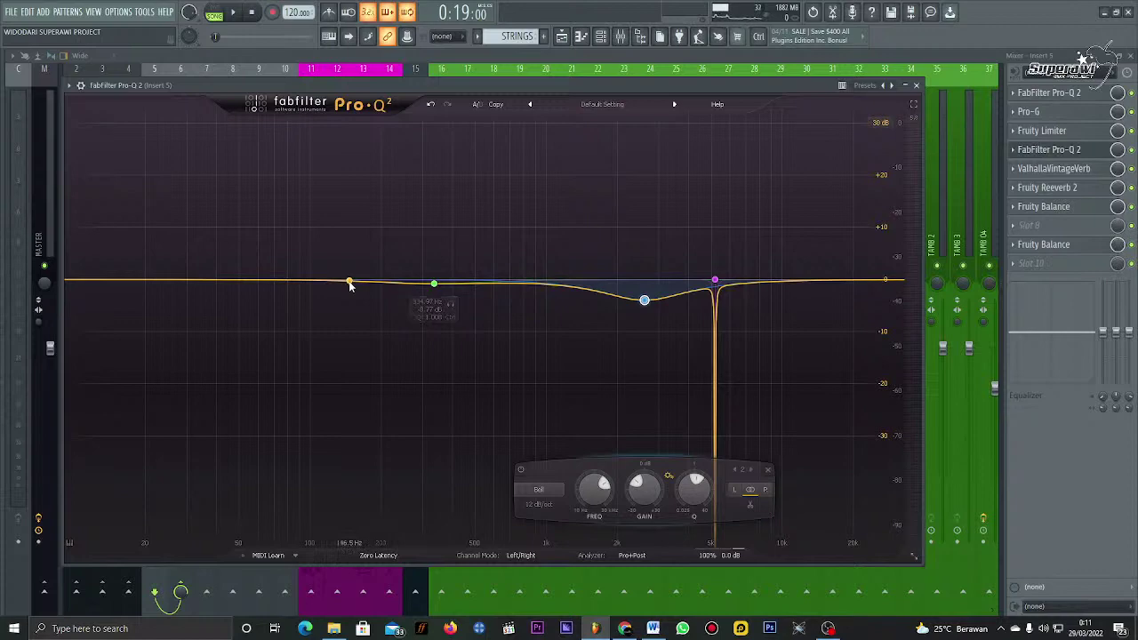
key(space)
drag(349, 282, 371, 266)
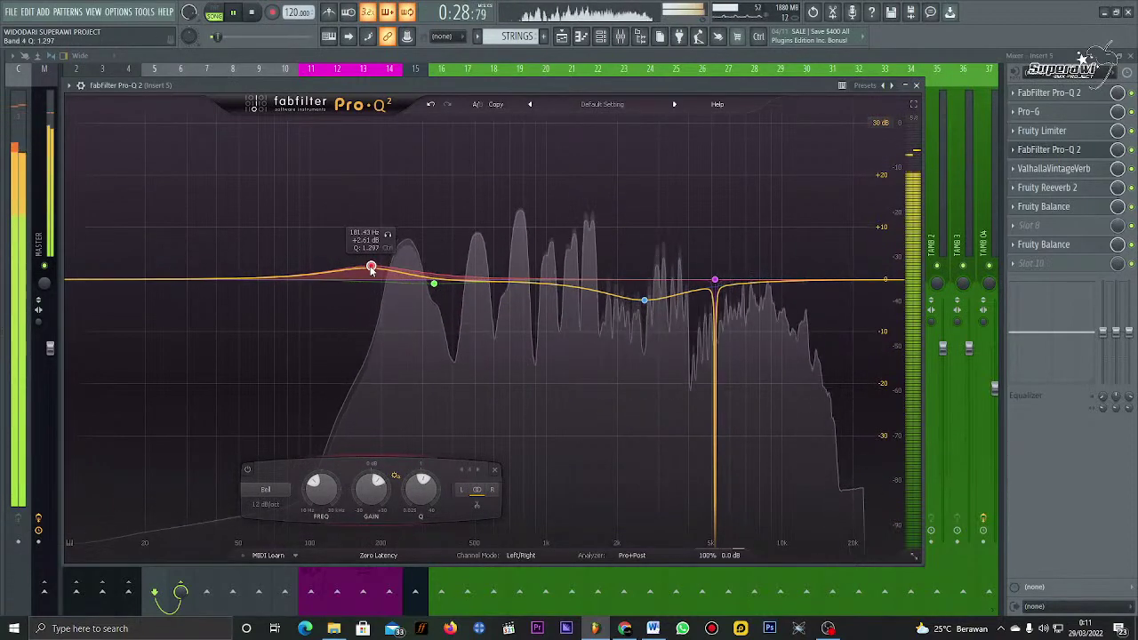
click(920, 86)
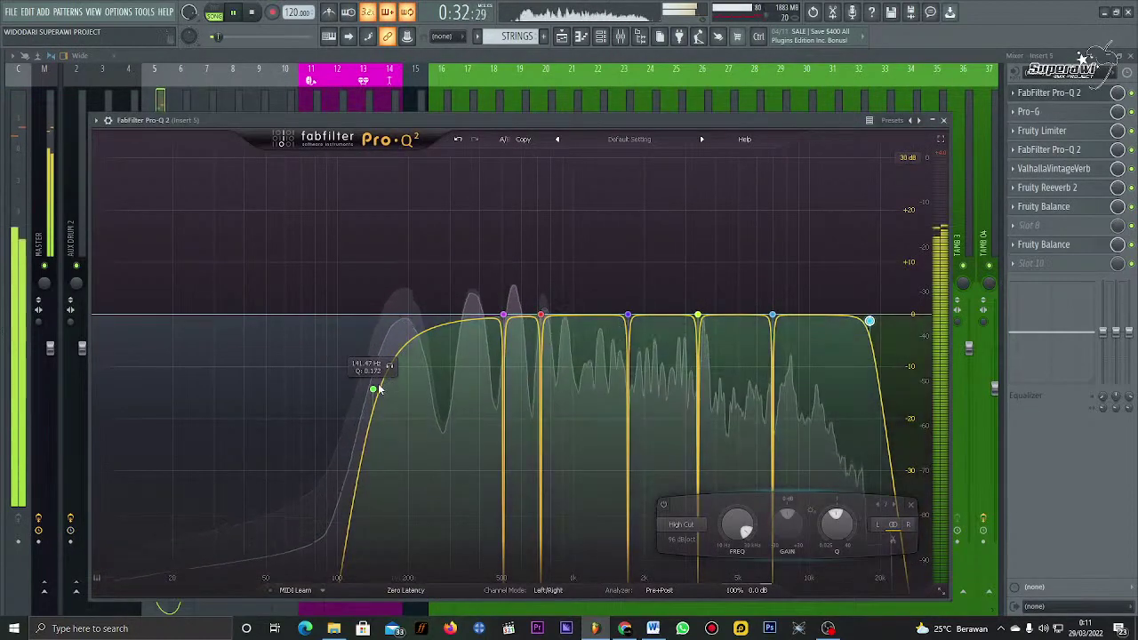
Step: Raise the Pro-Q 2 low cut to about 124 Hz, then replay the Playlist from 0:19
mouse_move(379, 390)
mouse_down()
mouse_move(368, 327)
mouse_move(354, 349)
mouse_move(367, 377)
mouse_move(373, 370)
mouse_up()
click(945, 120)
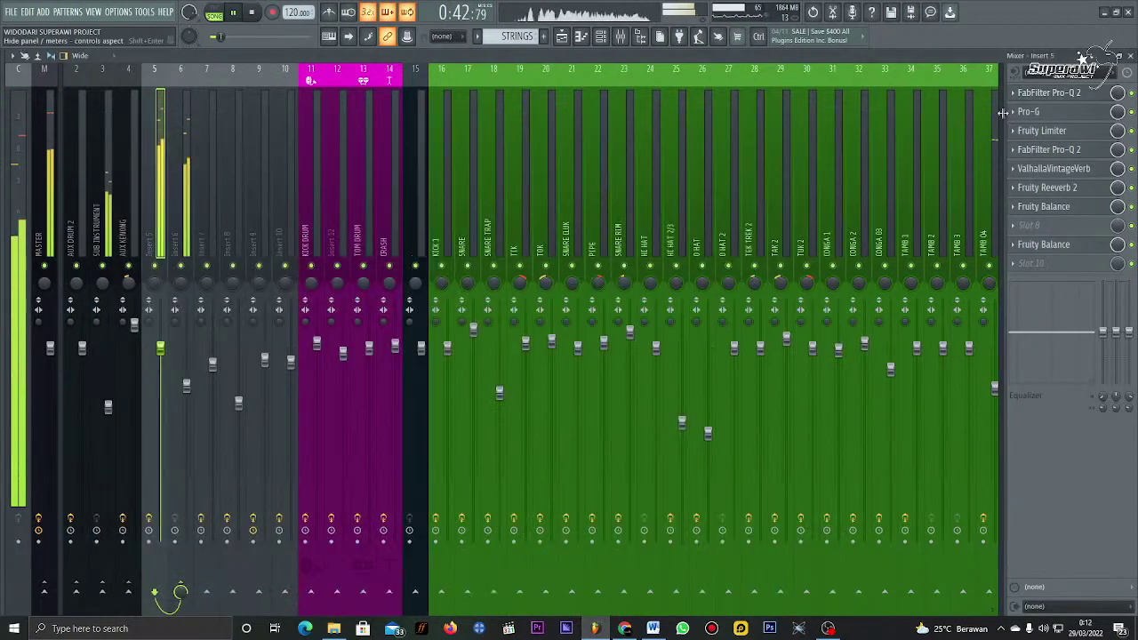
key(space)
click(1130, 56)
key(space)
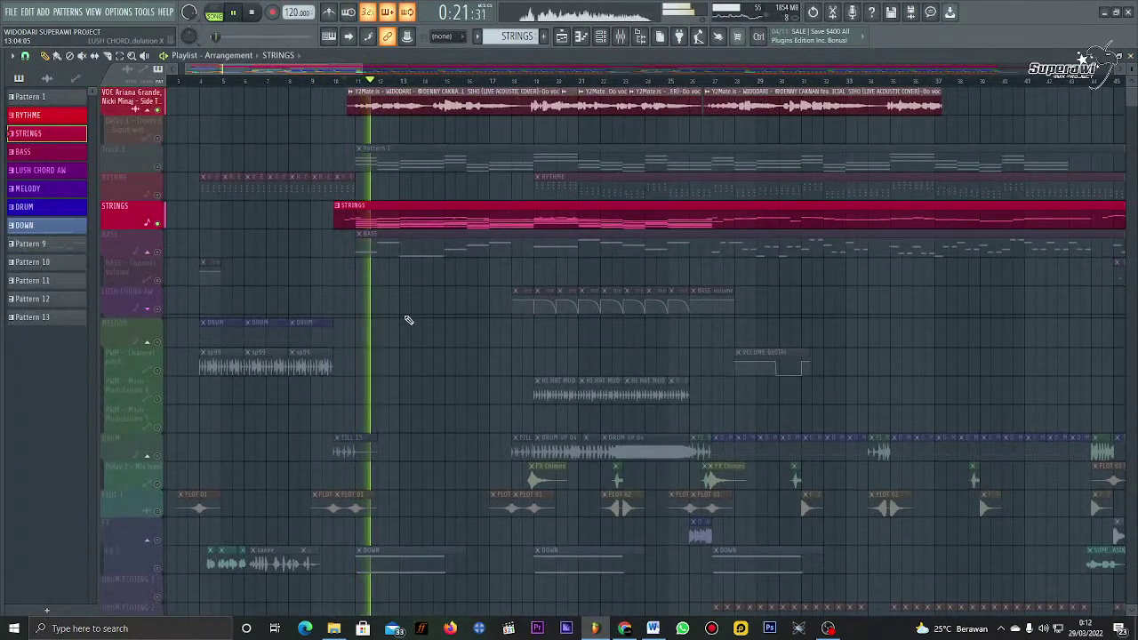
Step: Unmute the DRUM, PWM Main Modulation X and RYTHME tracks, leaving BASS muted
click(158, 252)
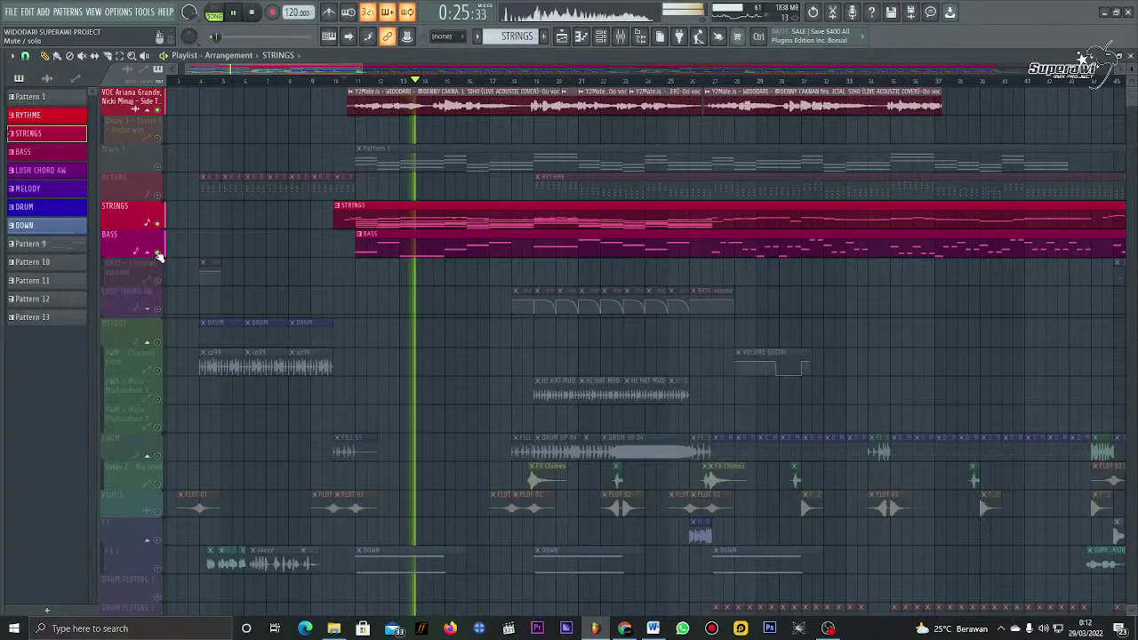
click(158, 255)
scroll(255, 347, down, 5)
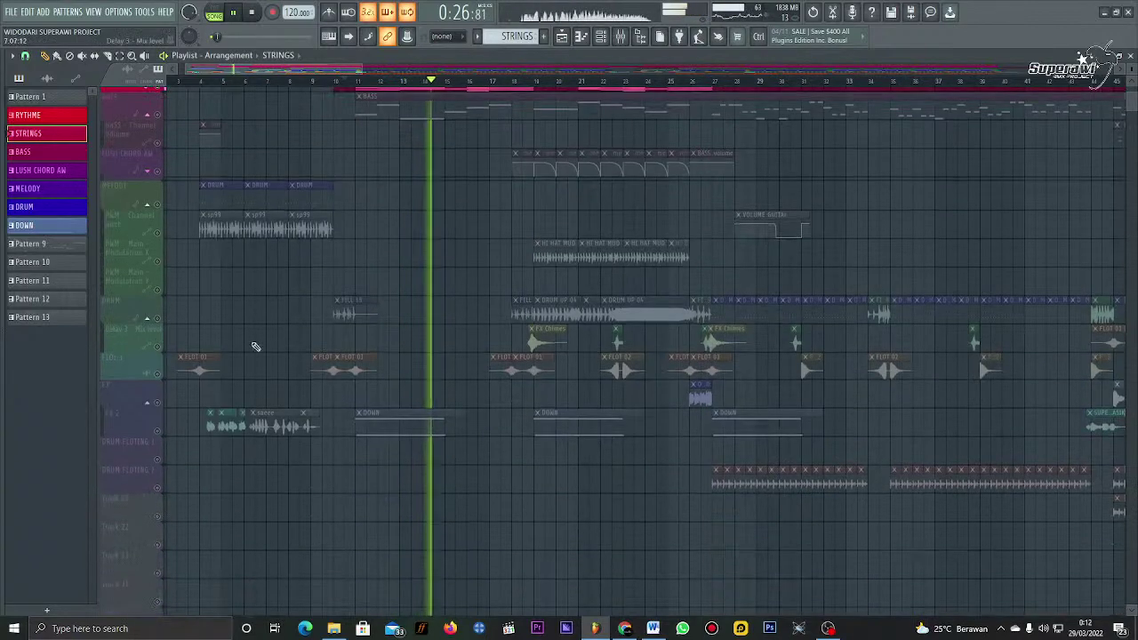
click(158, 317)
scroll(542, 272, up, 5)
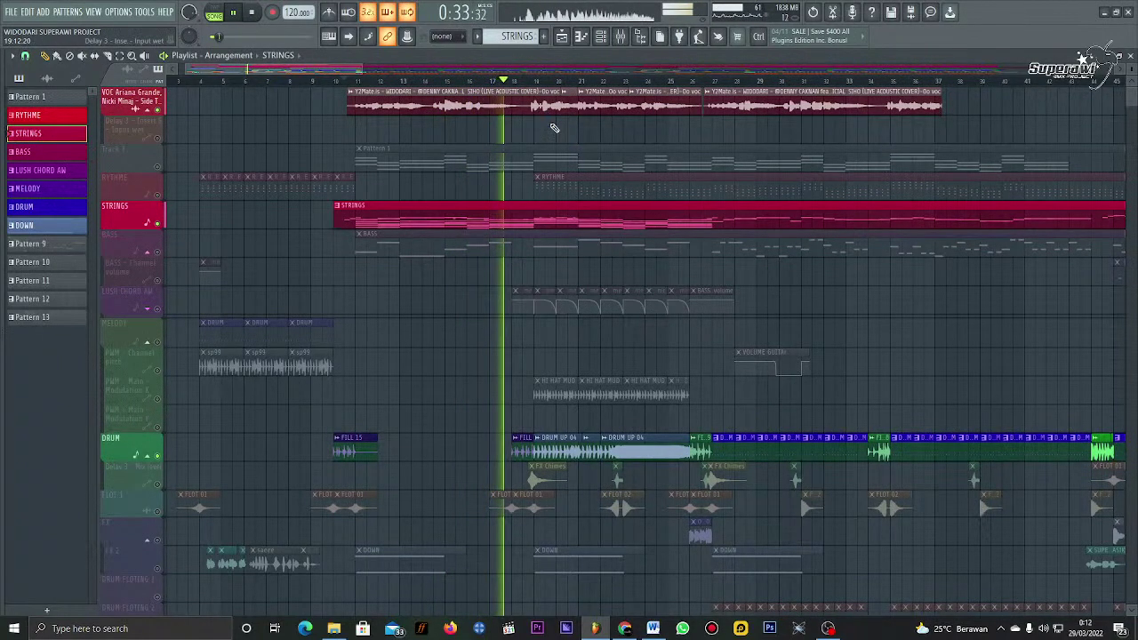
click(161, 404)
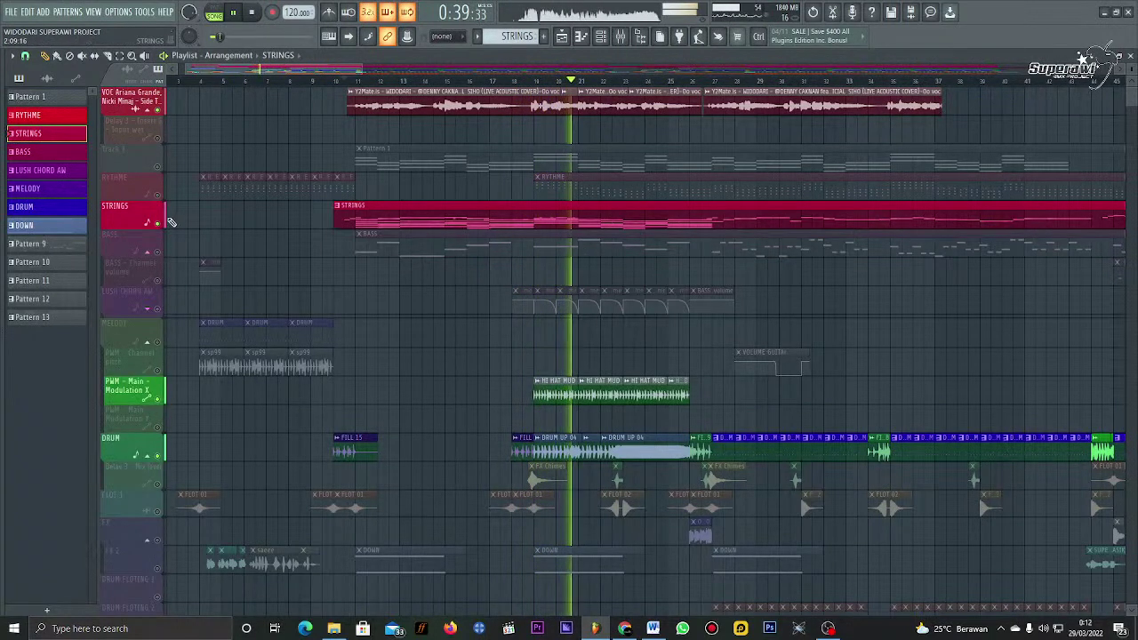
click(157, 195)
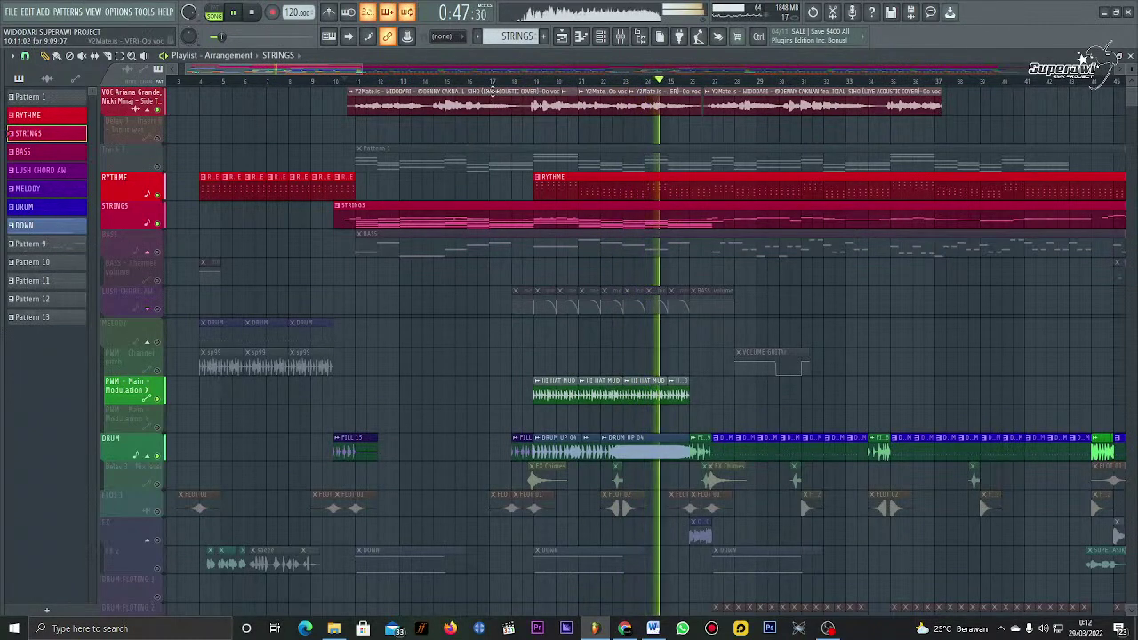
Step: Unmute the Delay 3 - Mix level and DRUM FLOTING 2 tracks further down the Playlist
scroll(501, 83, down, 1)
scroll(498, 361, down, 2)
scroll(429, 430, down, 5)
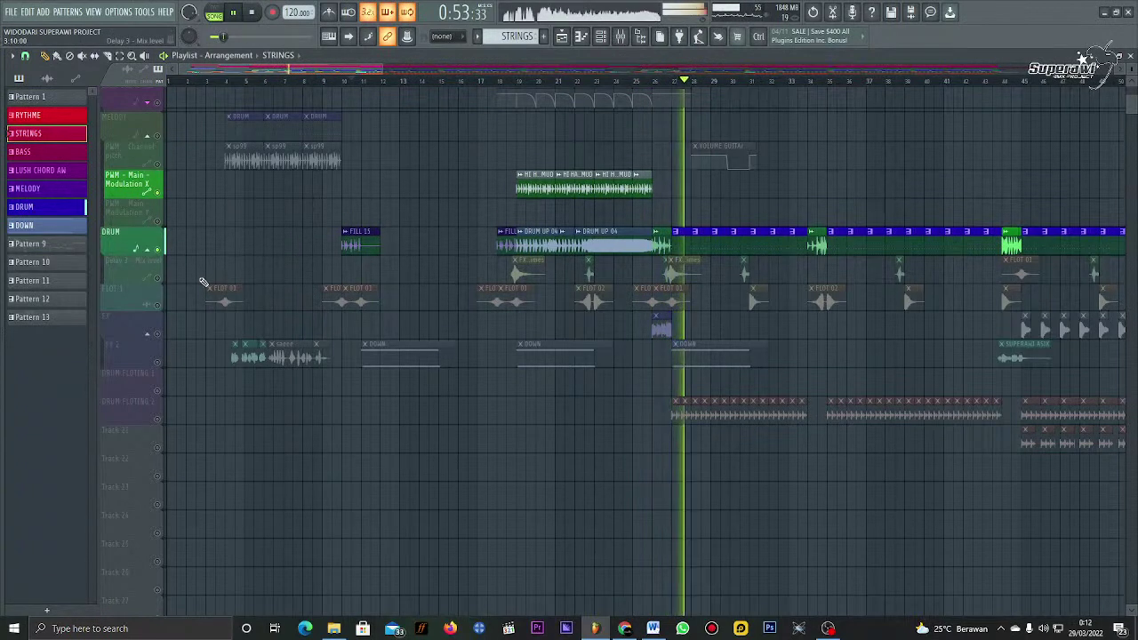
click(160, 275)
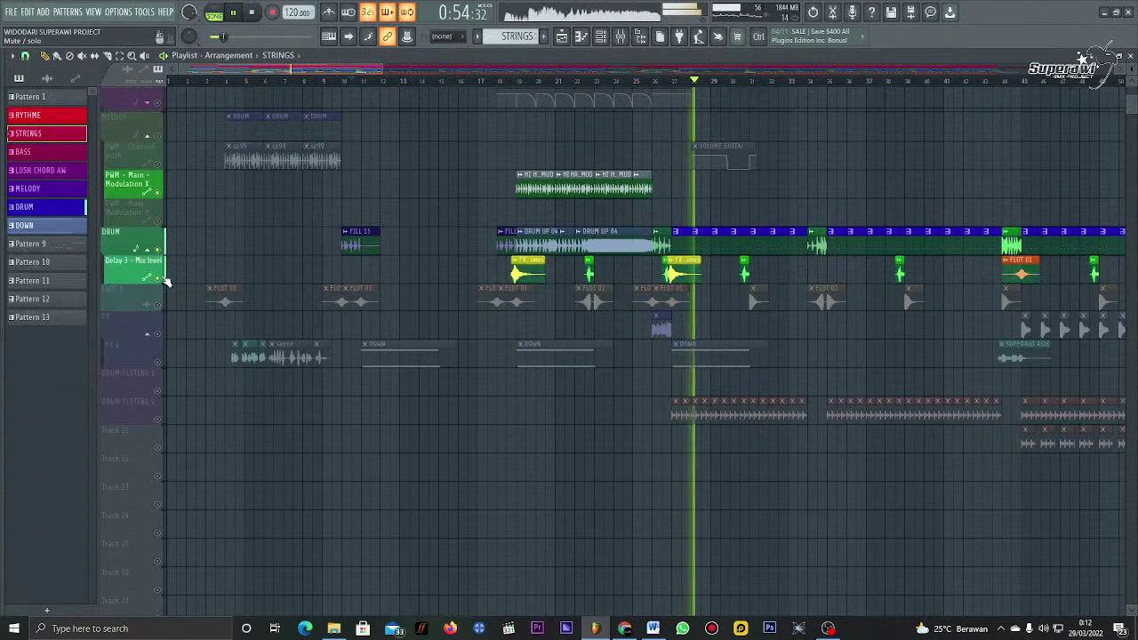
click(159, 418)
scroll(402, 457, up, 5)
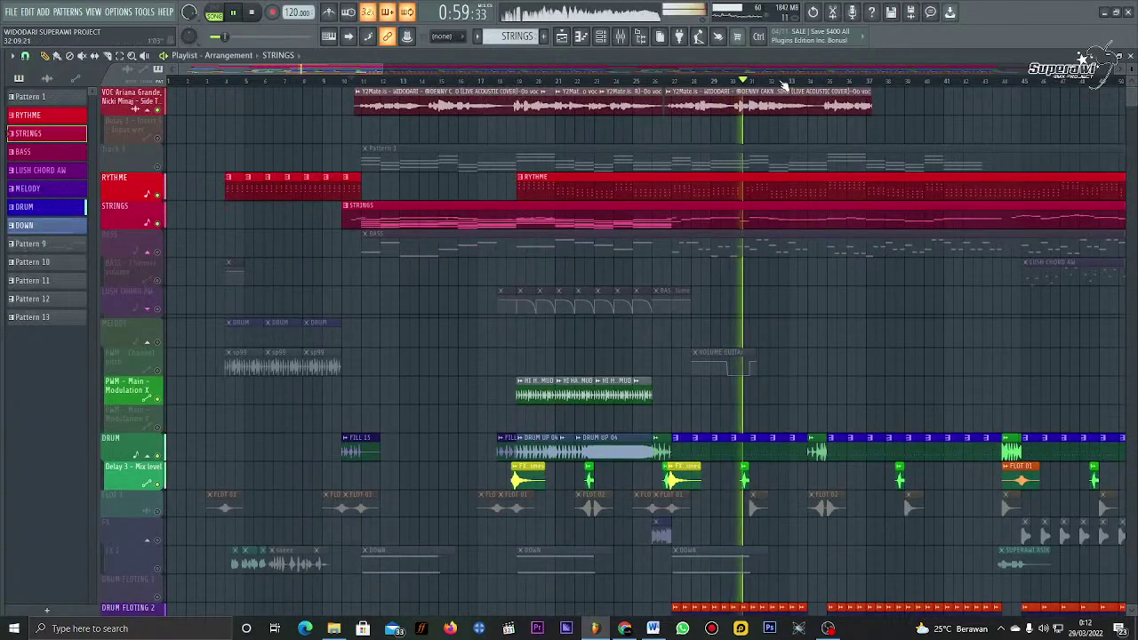
scroll(774, 75, right, 2)
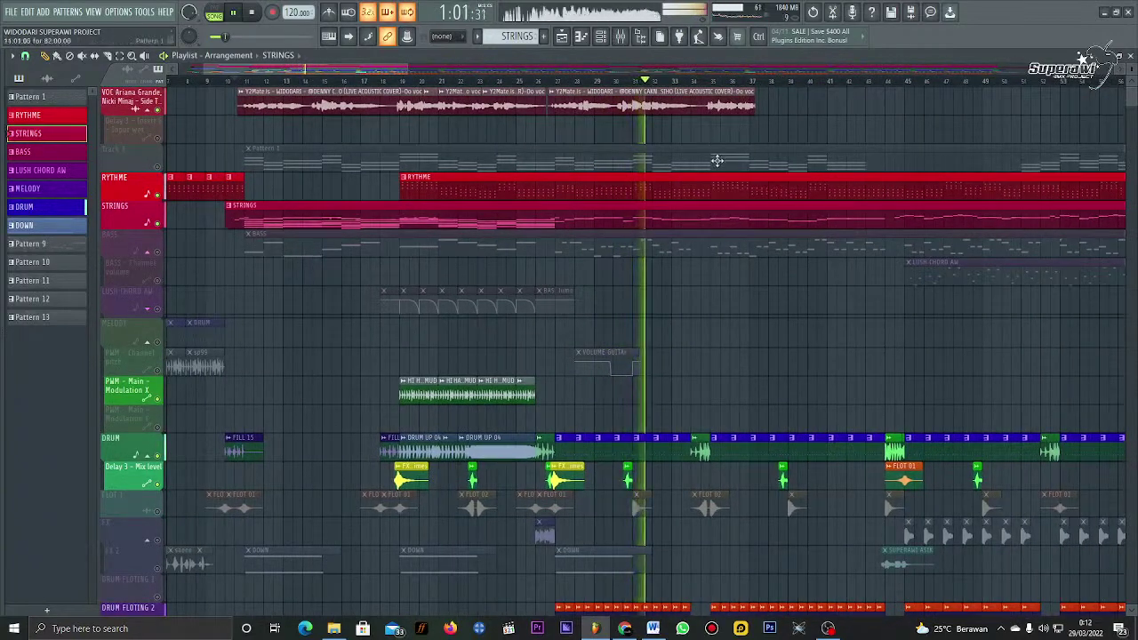
scroll(724, 204, down, 2)
scroll(743, 186, up, 2)
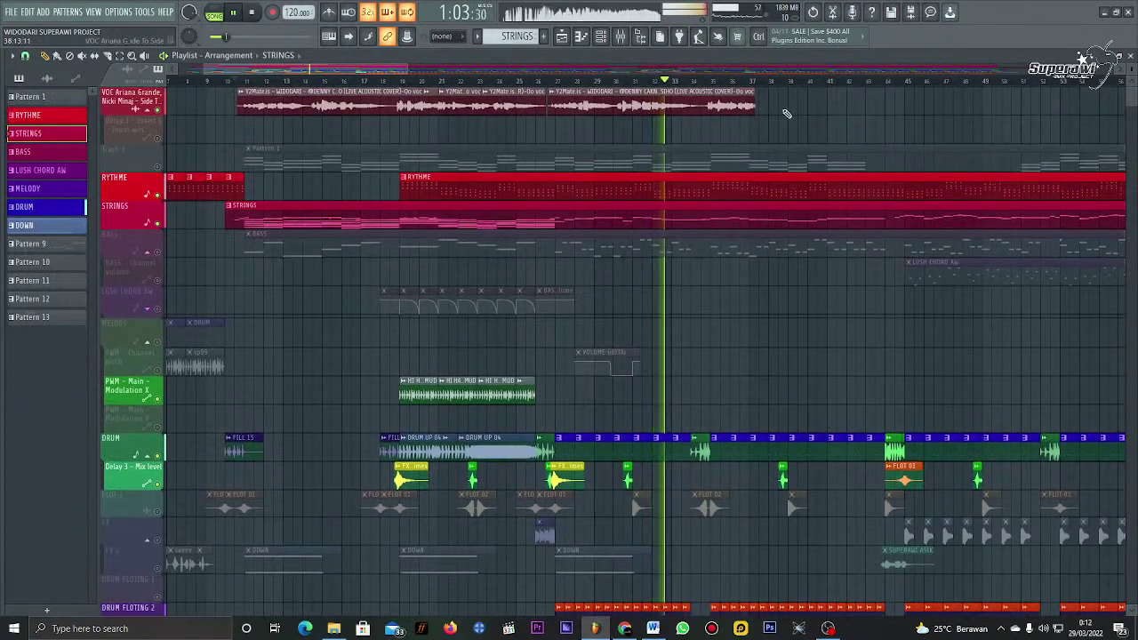
Step: Lower Insert 6's fader to about 77% in the mixer, then return to the Playlist
key(F9)
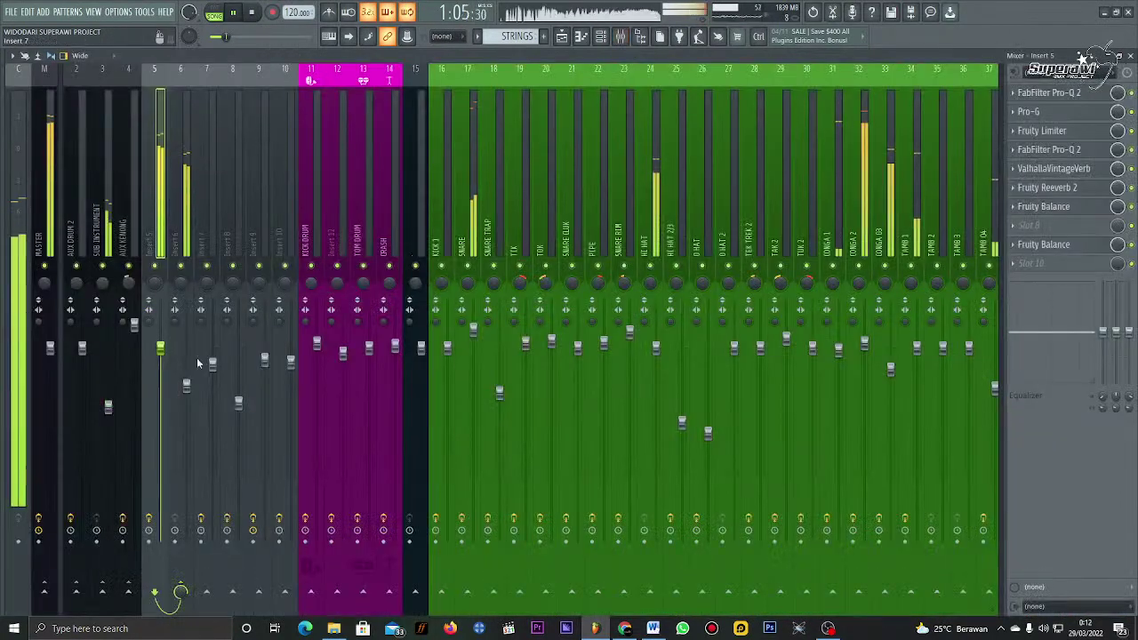
drag(190, 393, 192, 400)
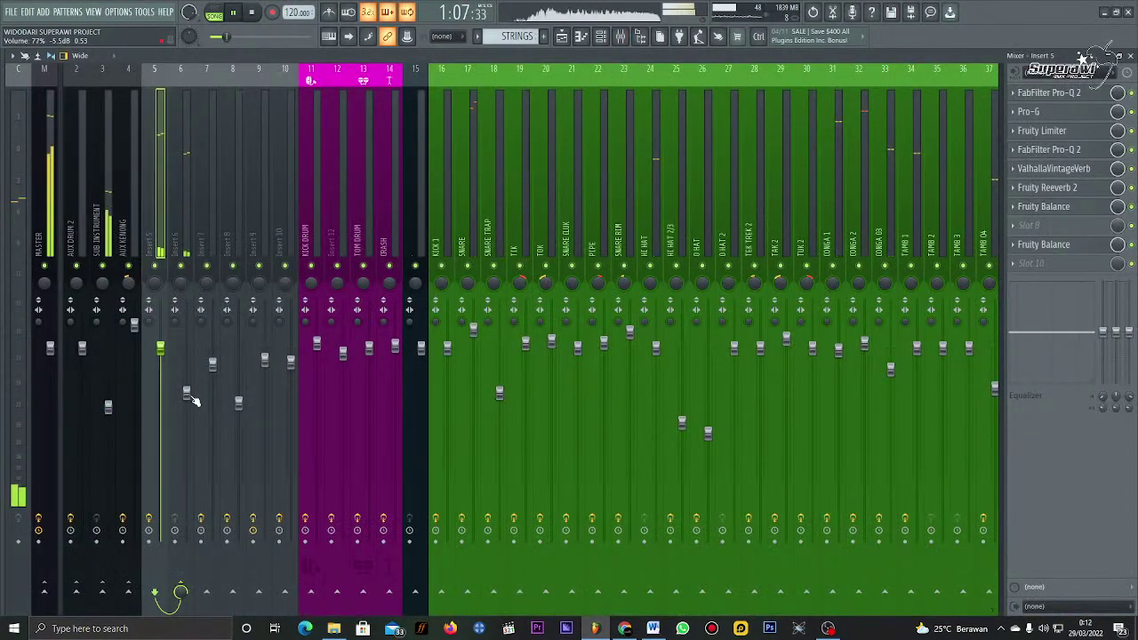
click(574, 40)
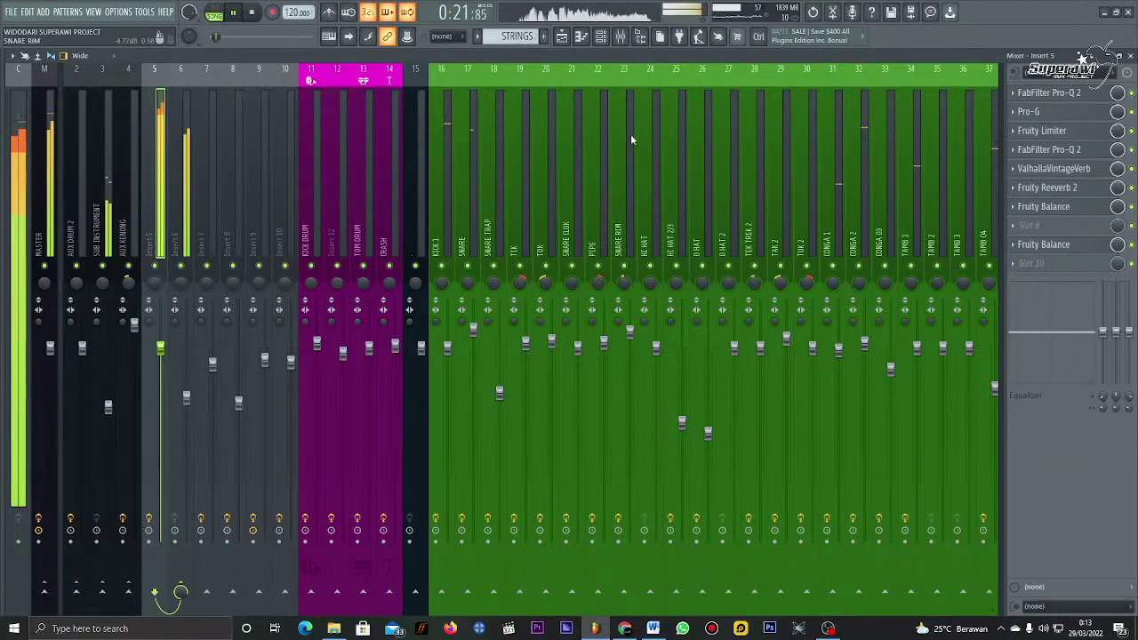
click(563, 35)
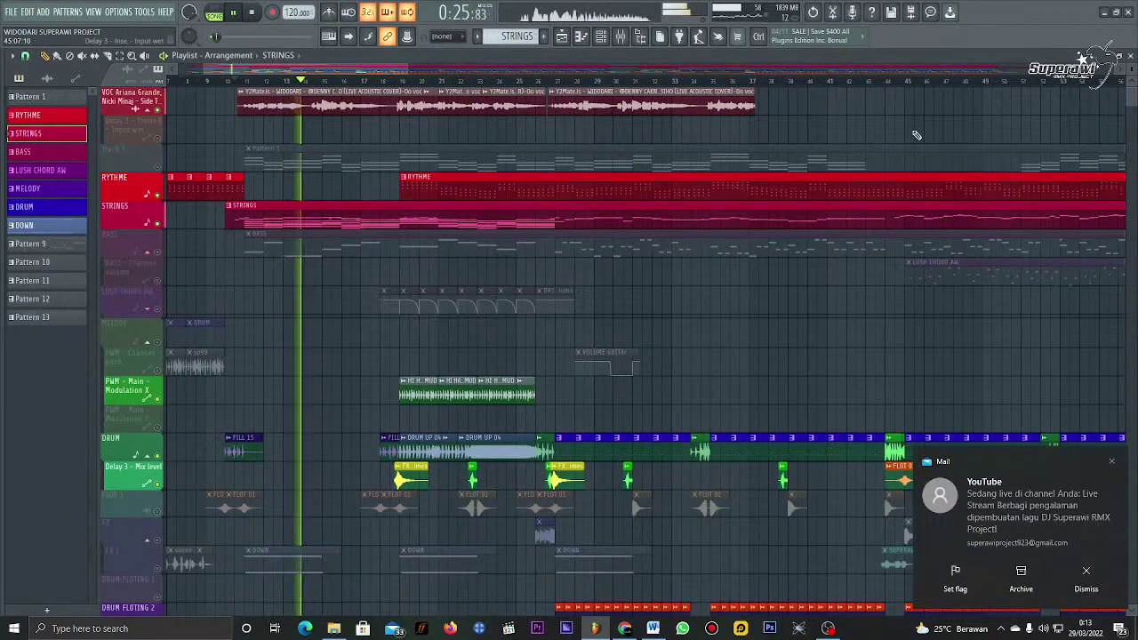
Step: Stop playback at 0:19:00, dismiss the live-stream notification, and switch to Chrome's YouTube Studio tab
key(space)
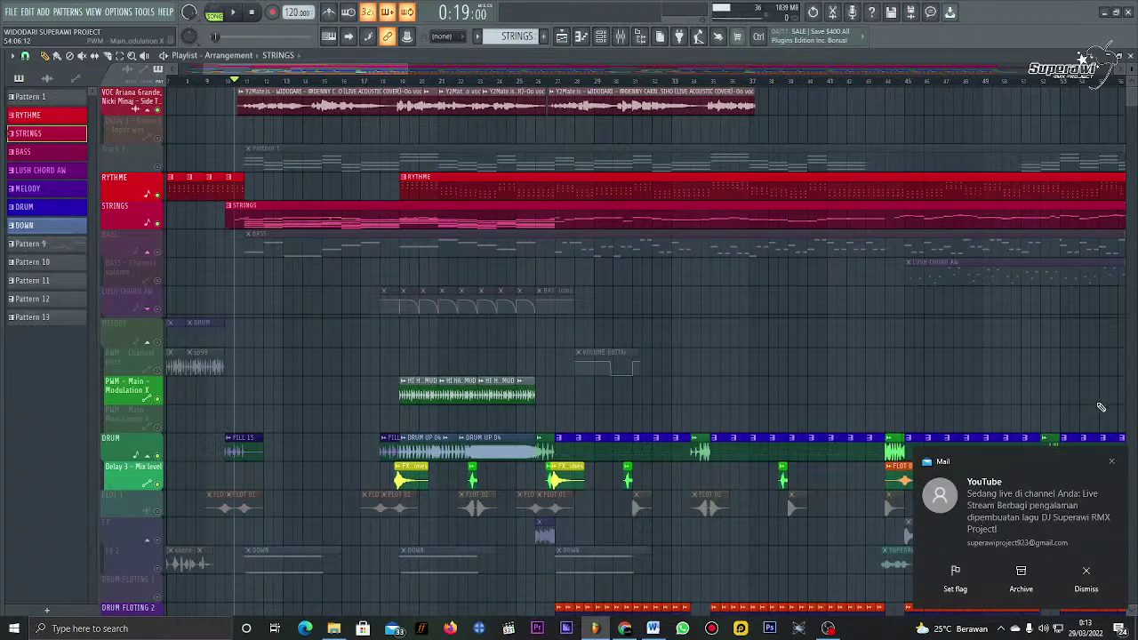
click(1111, 463)
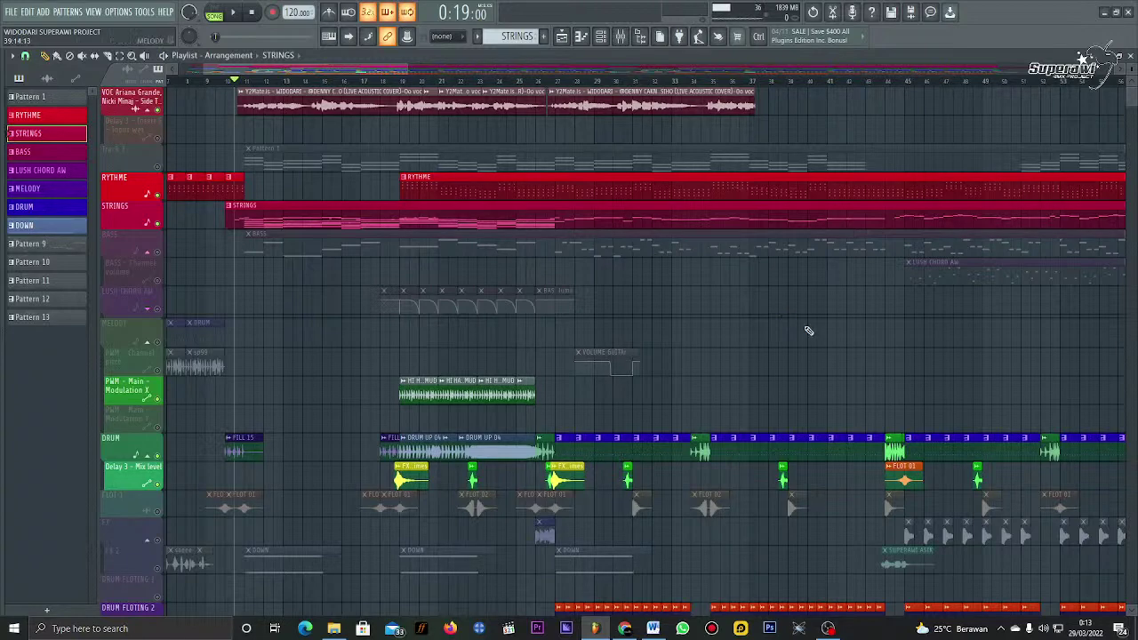
scroll(376, 199, up, 2)
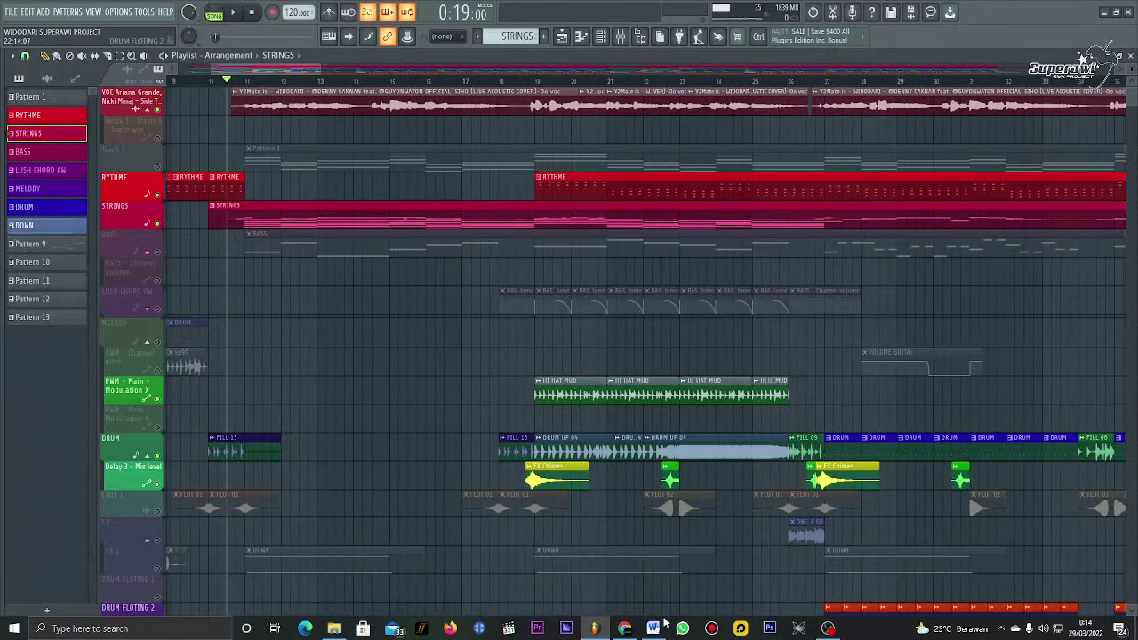
click(625, 629)
click(75, 9)
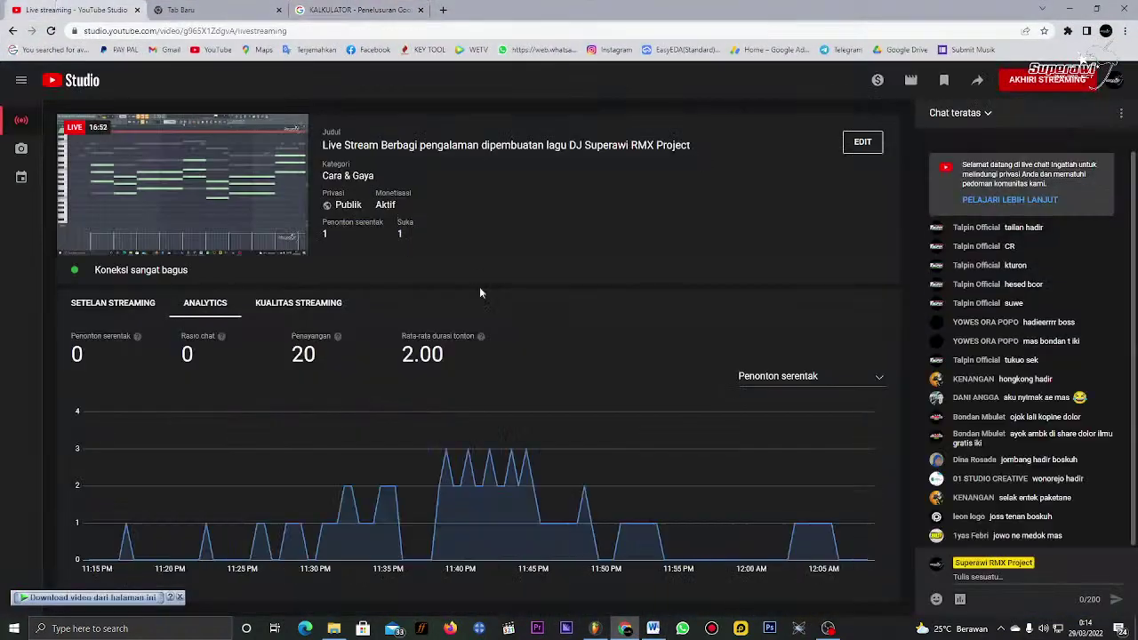
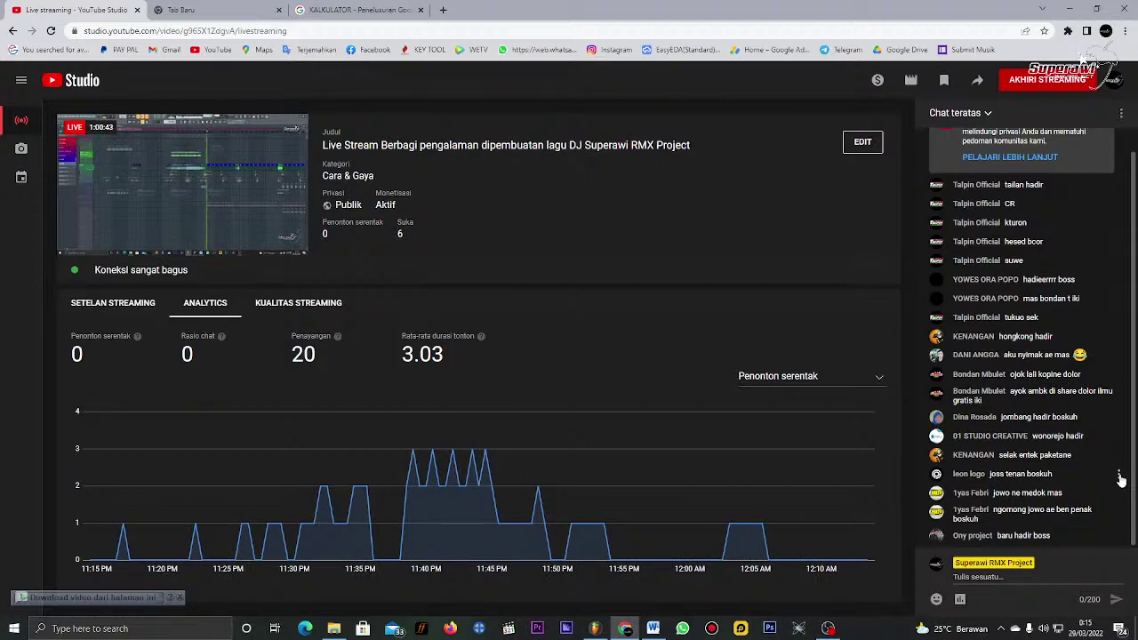
Step: Switch from the YouTube Studio live dashboard to the WIDODARI SUPERAWI FL Studio project
click(595, 629)
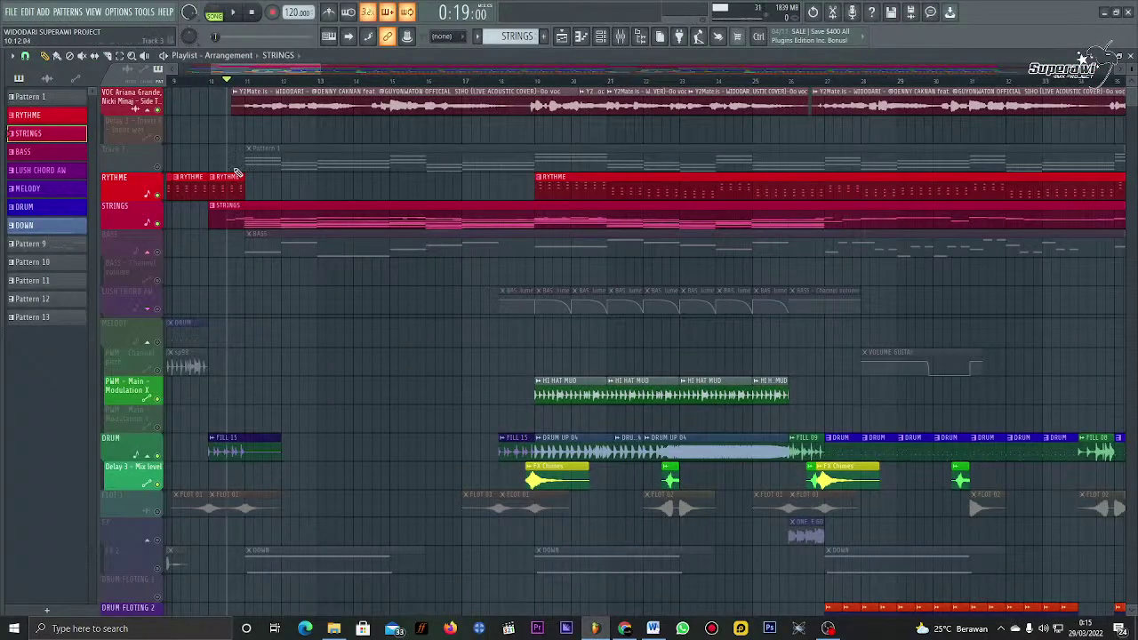
Step: Review the effect chains on mixer inserts 6 and 5, then play the arrangement from 0:18
click(215, 81)
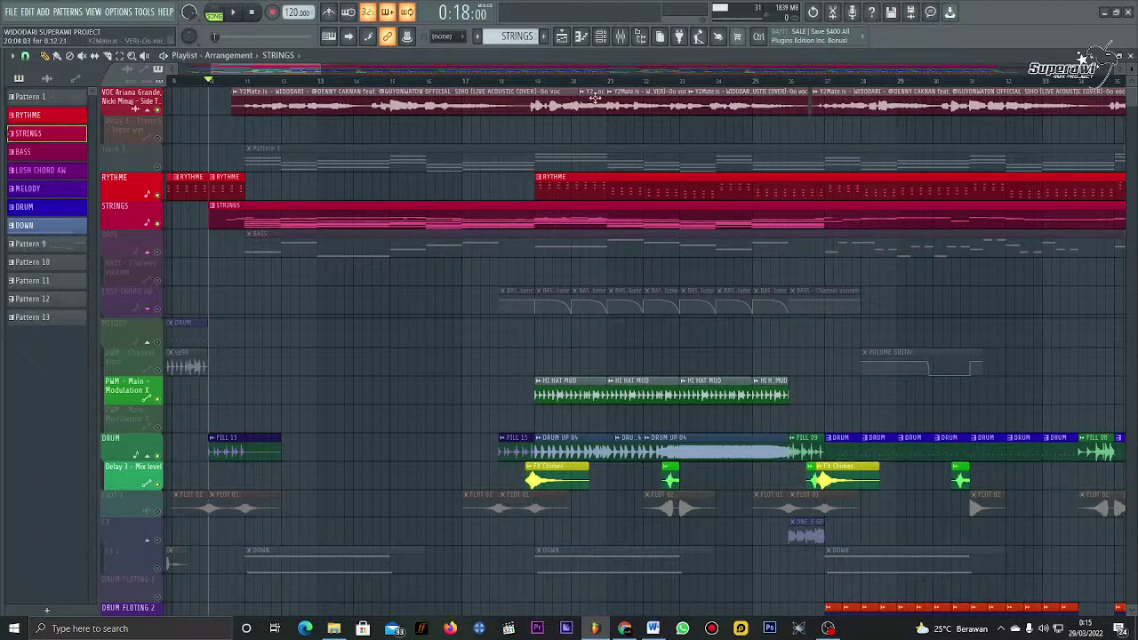
click(621, 35)
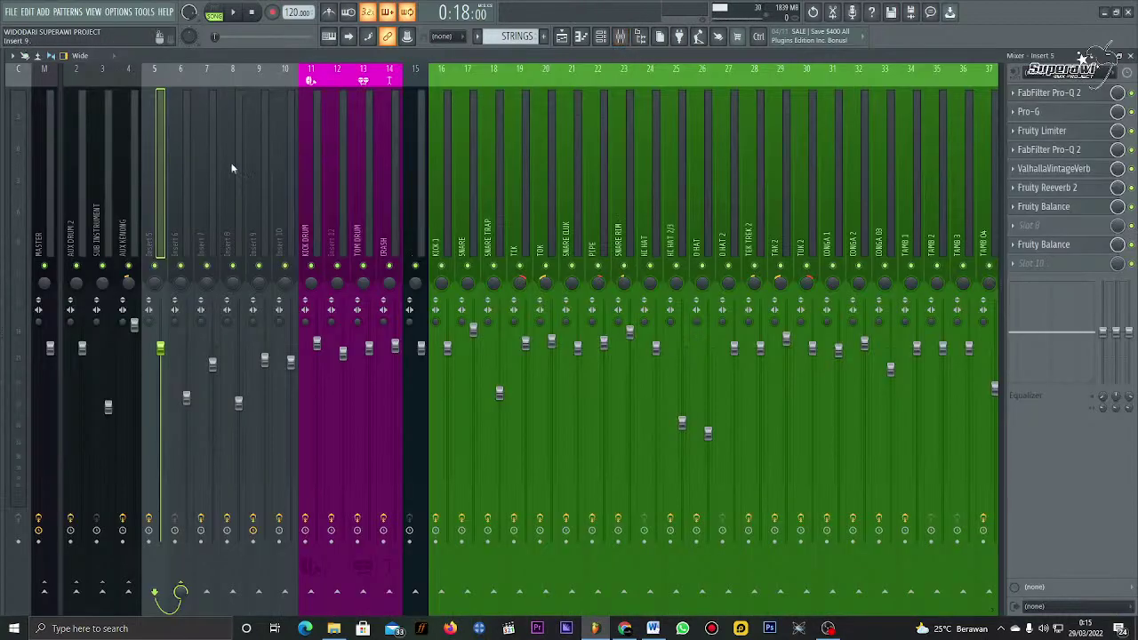
click(181, 147)
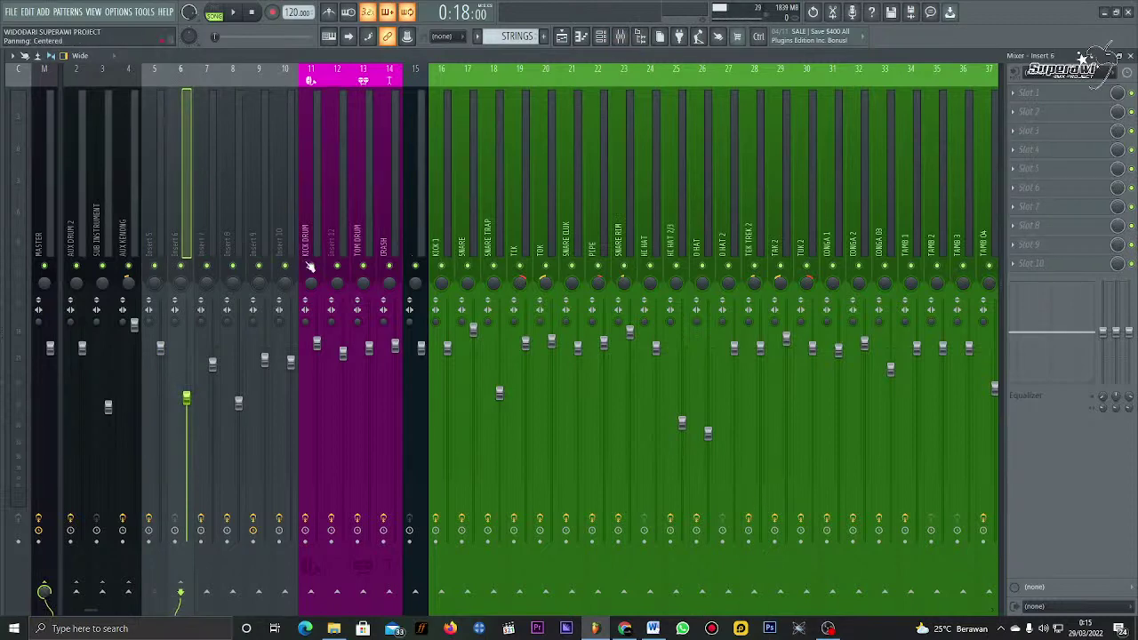
click(165, 177)
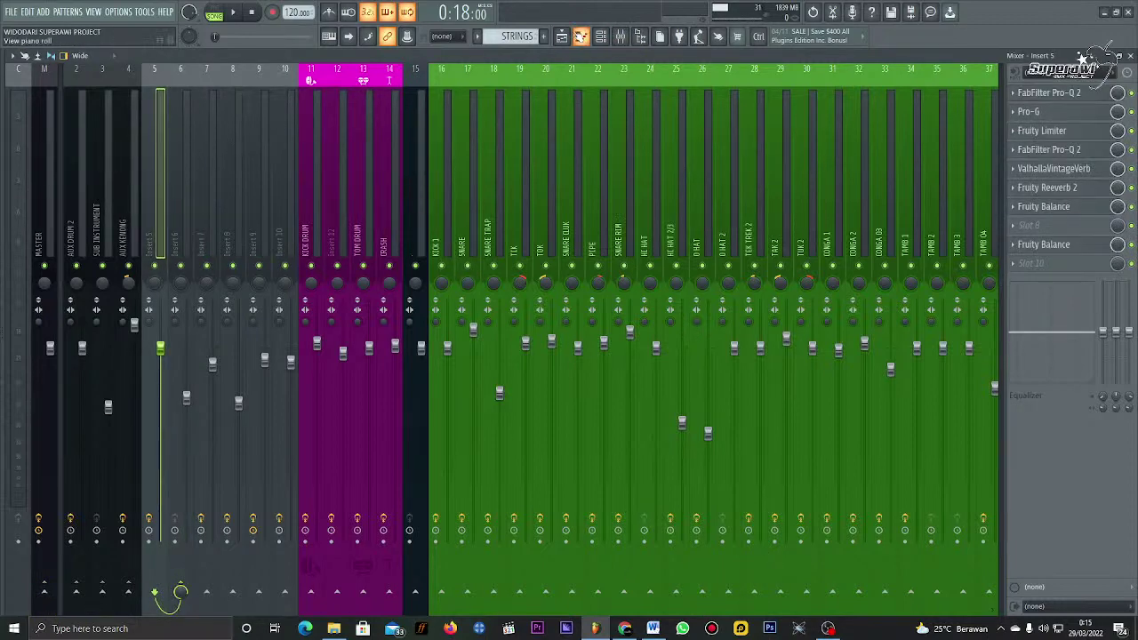
click(561, 36)
key(space)
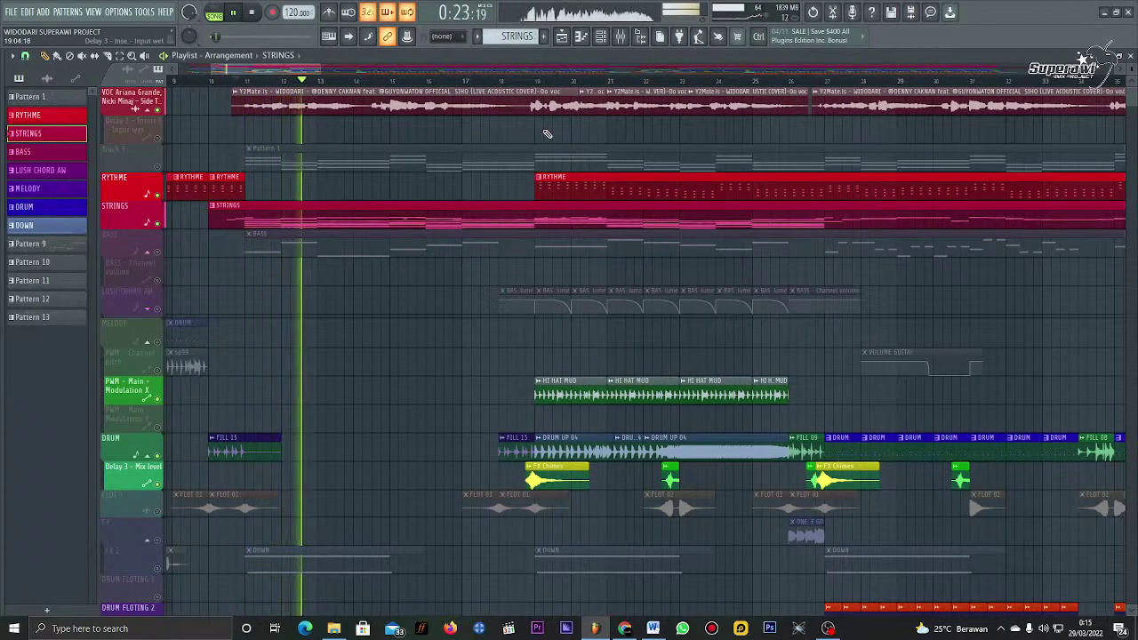
Step: Lengthen the top vocal clip so it plays further, previewing around 1:05
click(534, 86)
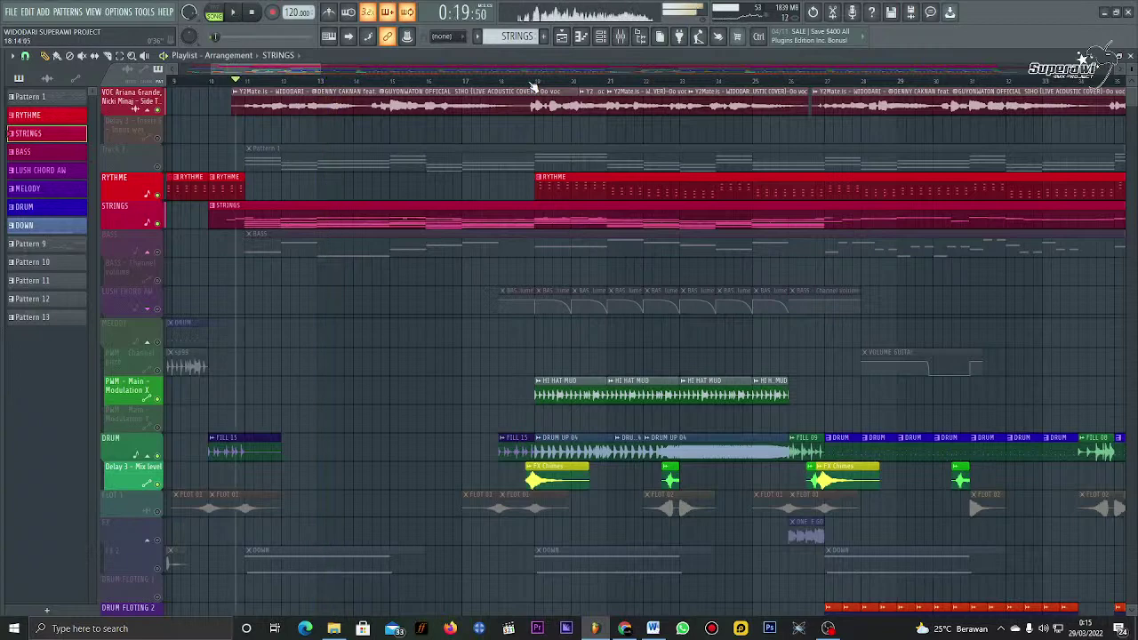
scroll(533, 88, down, 1)
scroll(534, 84, down, 2)
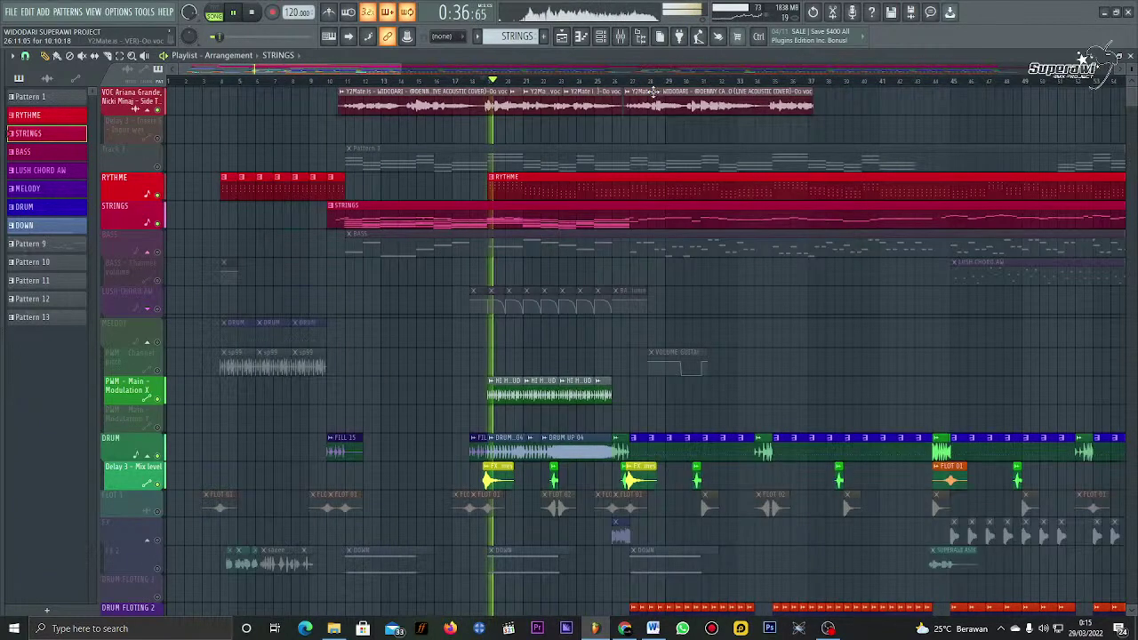
click(747, 85)
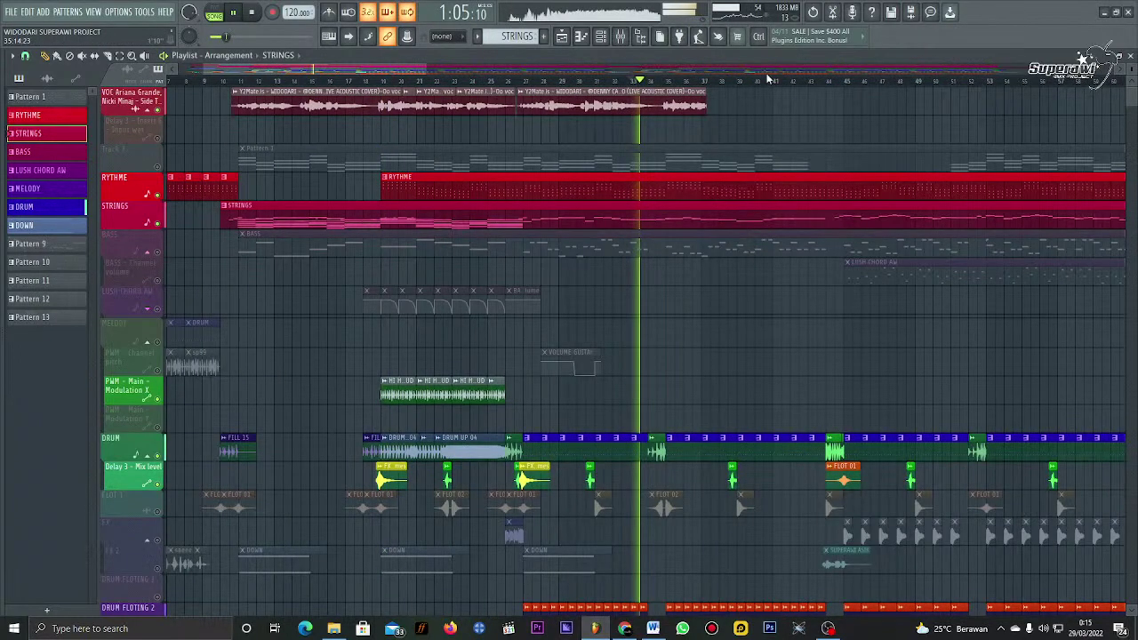
scroll(729, 89, up, 3)
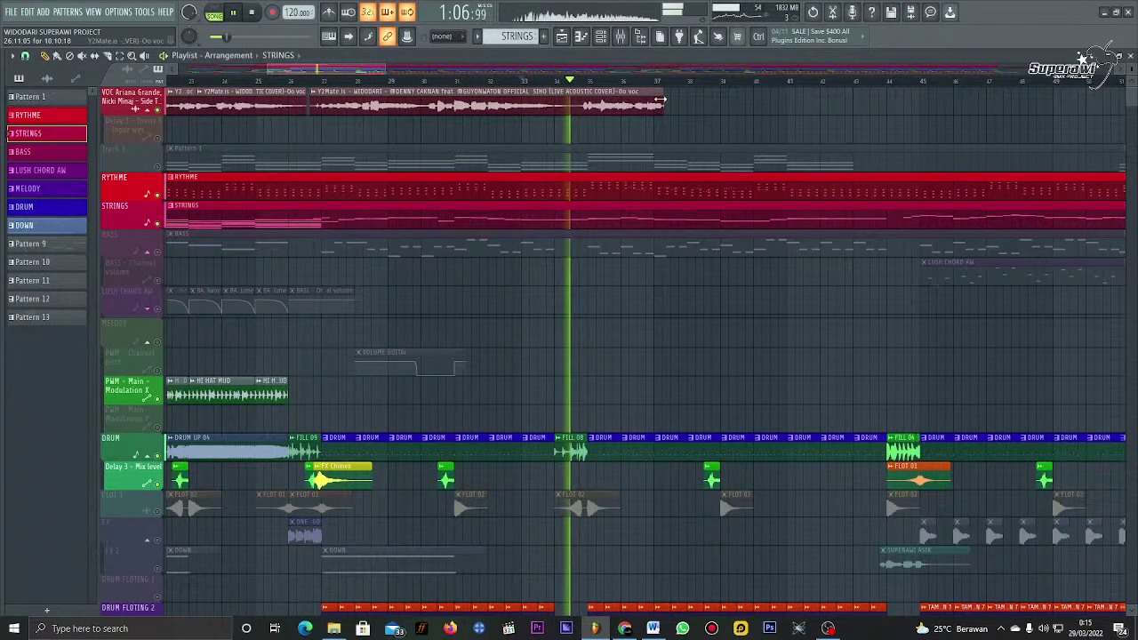
drag(660, 100, 897, 100)
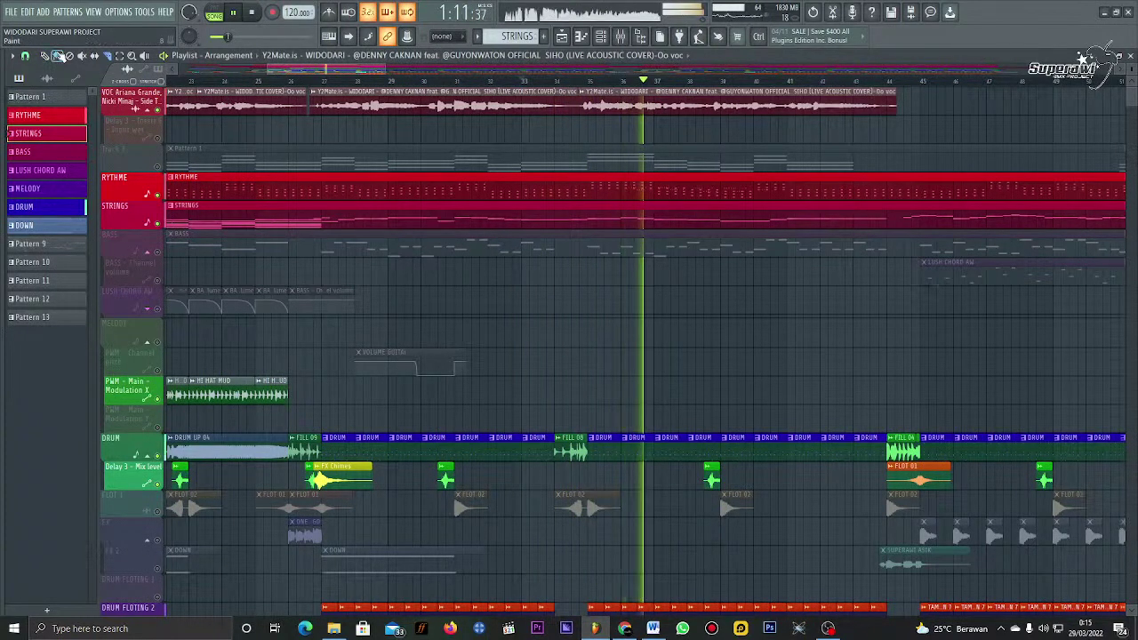
Step: Show the project's audio clips in the picker panel, with playback near 1:04–1:07
click(524, 81)
scroll(633, 85, up, 1)
scroll(598, 105, up, 2)
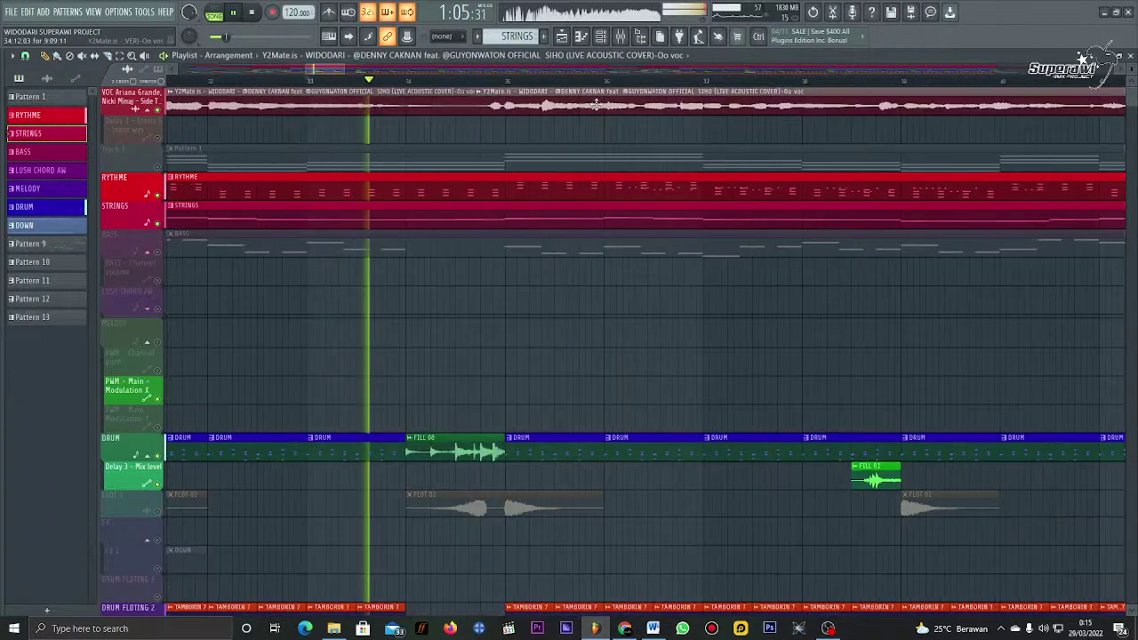
click(598, 105)
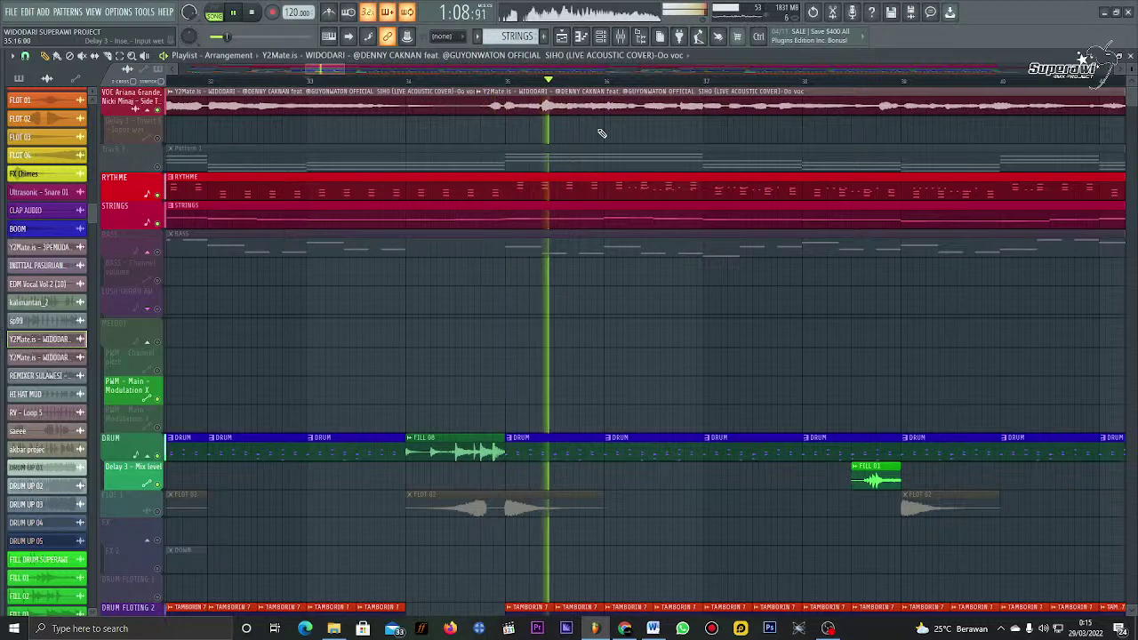
scroll(599, 80, down, 2)
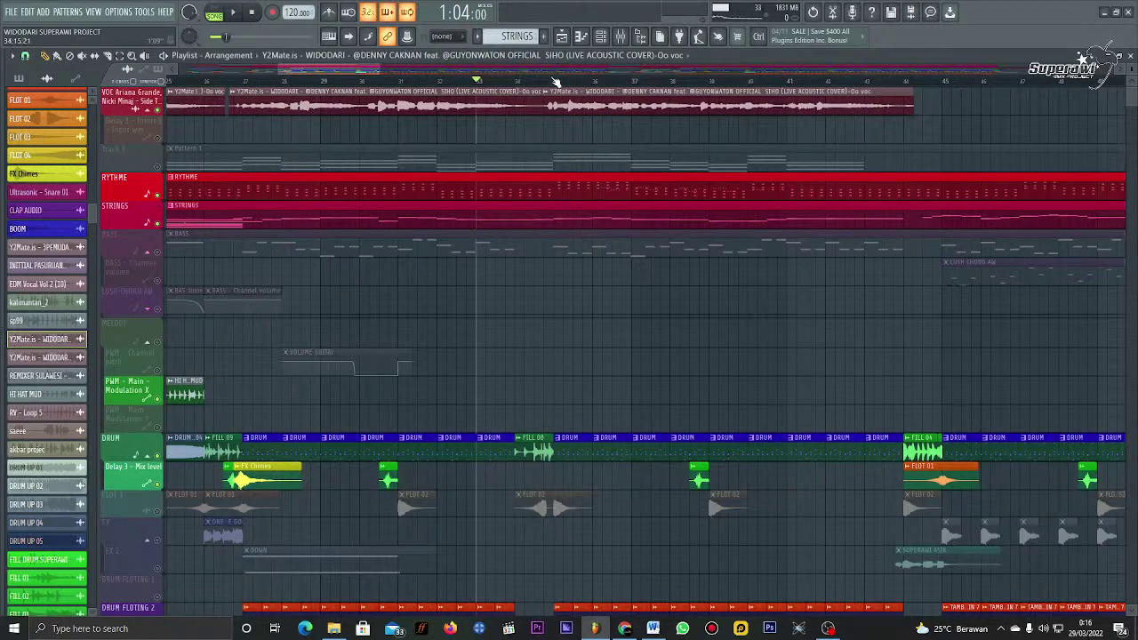
click(550, 80)
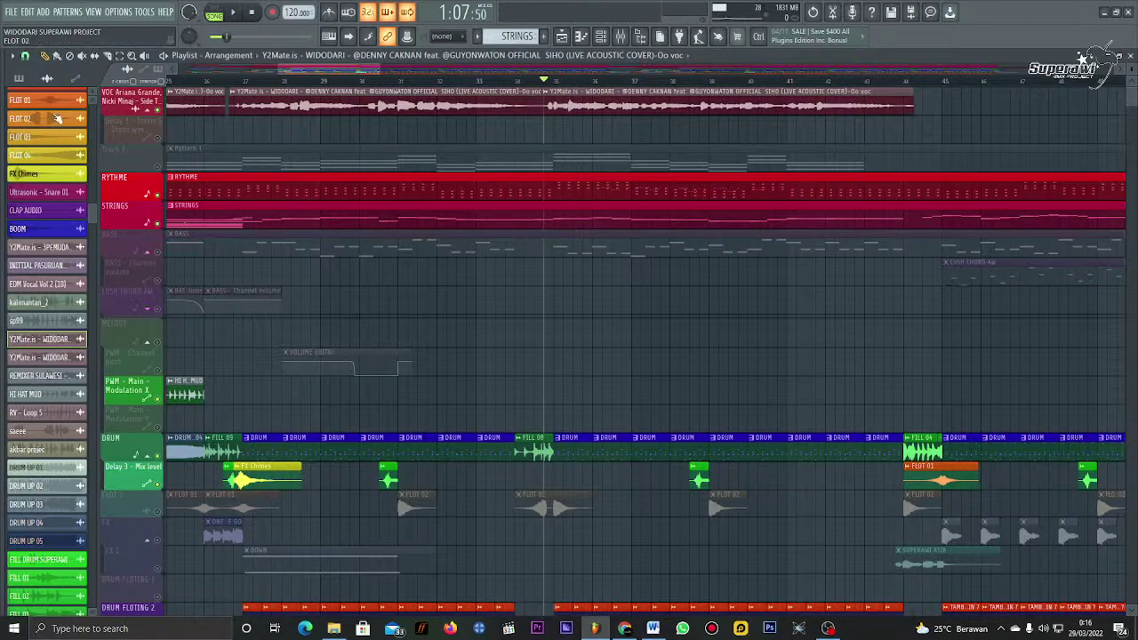
Step: Clone the WIDODARI vocal channel and paint its clip onto playlist track 2
right_click(40, 348)
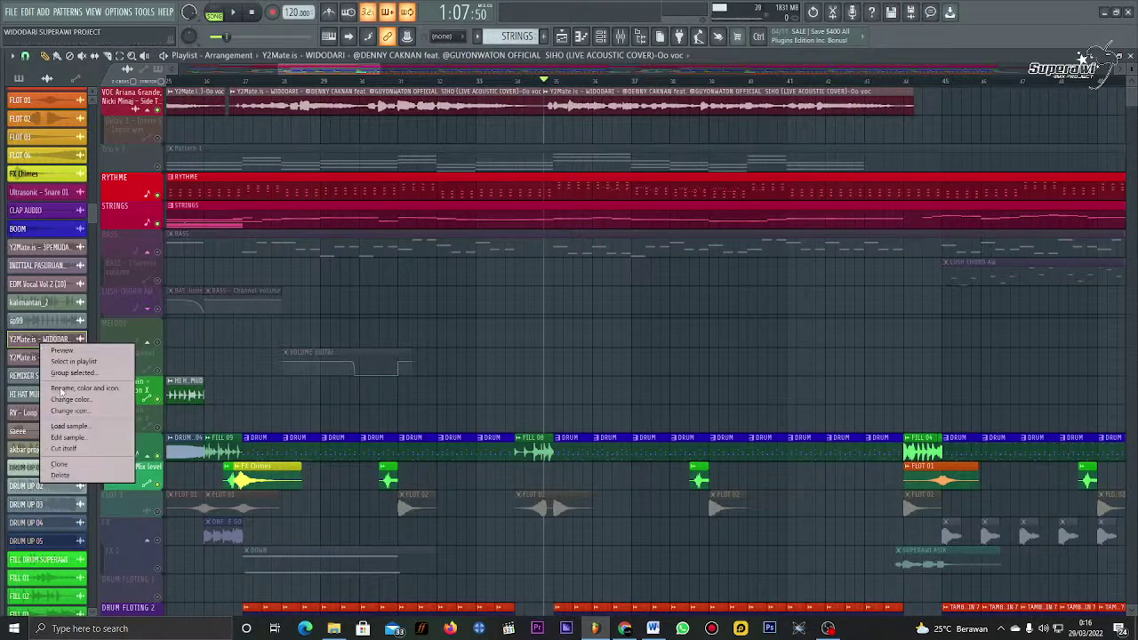
click(64, 464)
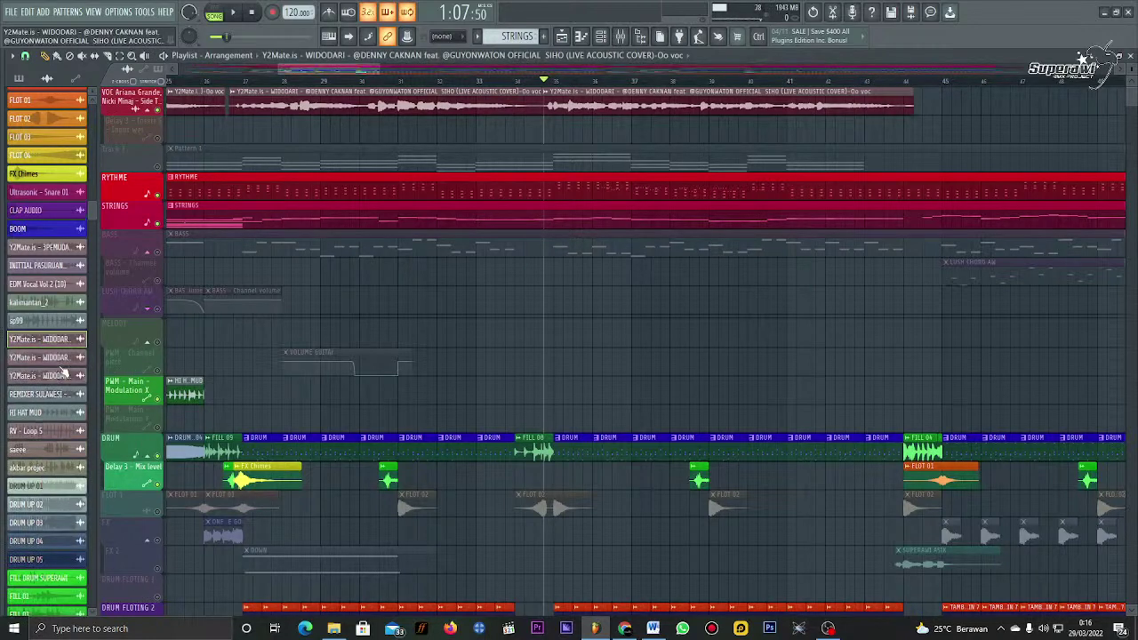
click(401, 127)
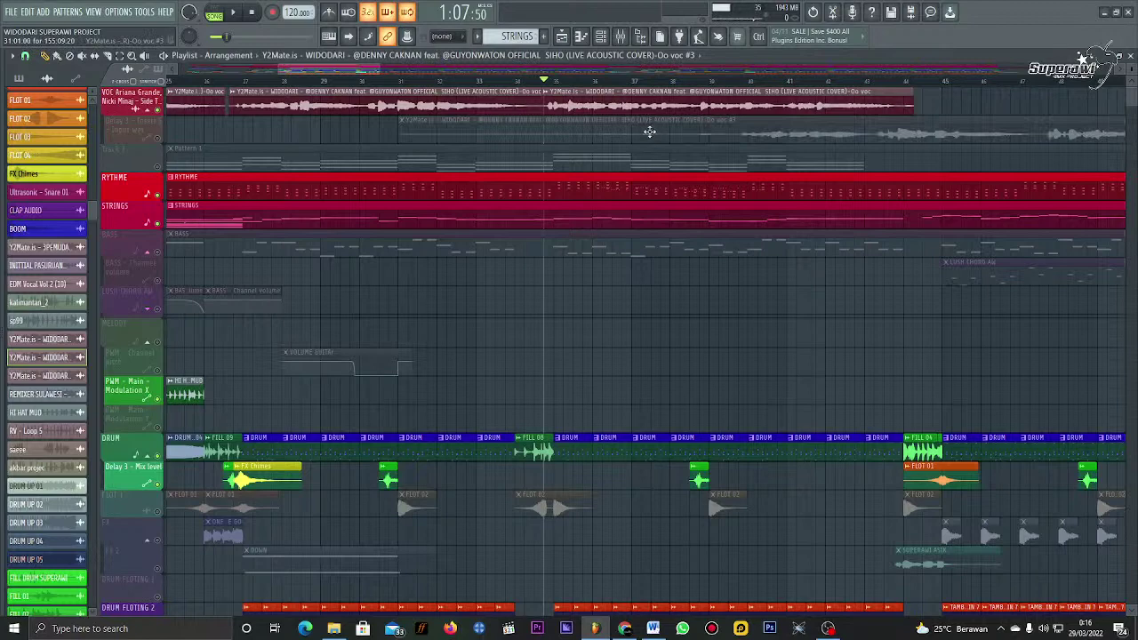
double_click(649, 131)
click(741, 151)
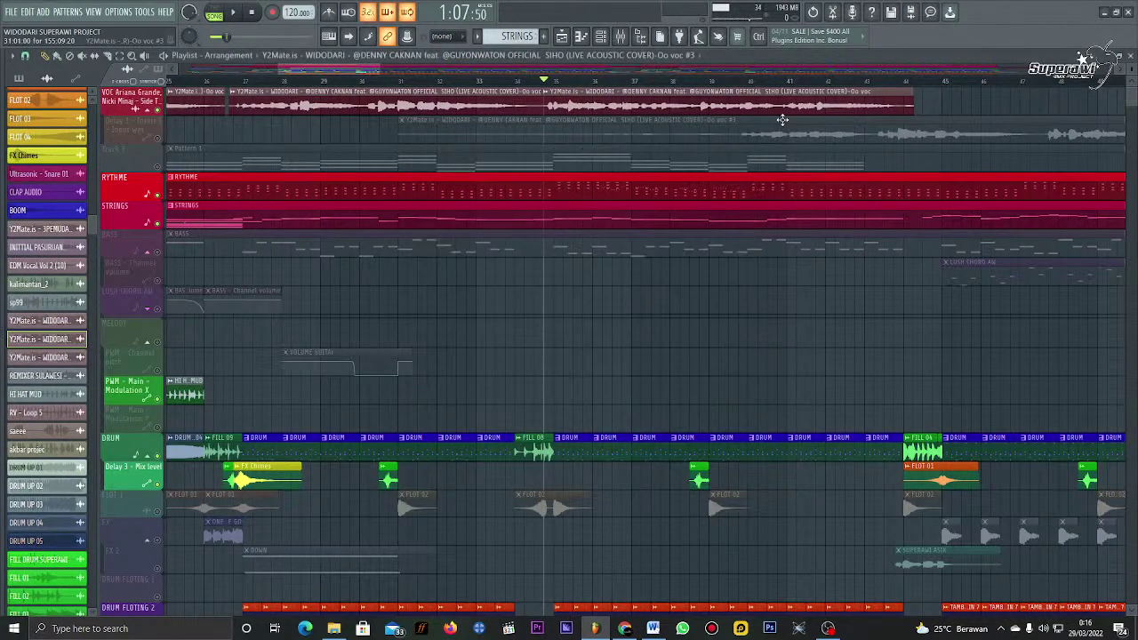
Step: Trim the new clip's start, unmute track 2, preview it, then restore its start earlier
scroll(527, 86, down, 5)
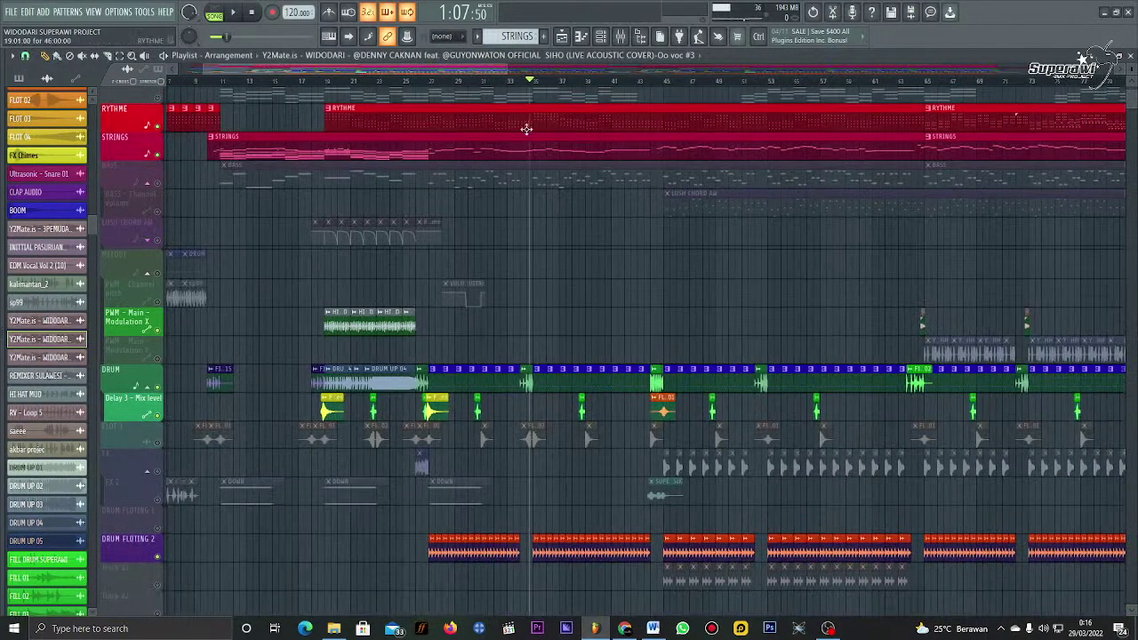
scroll(480, 84, down, 3)
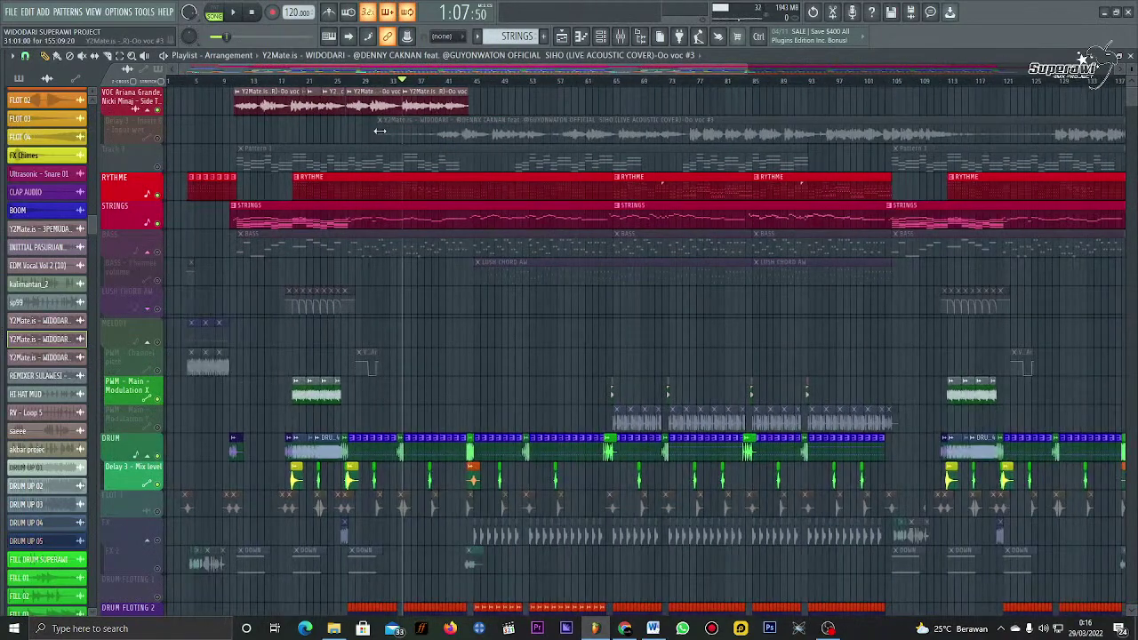
drag(380, 130, 593, 130)
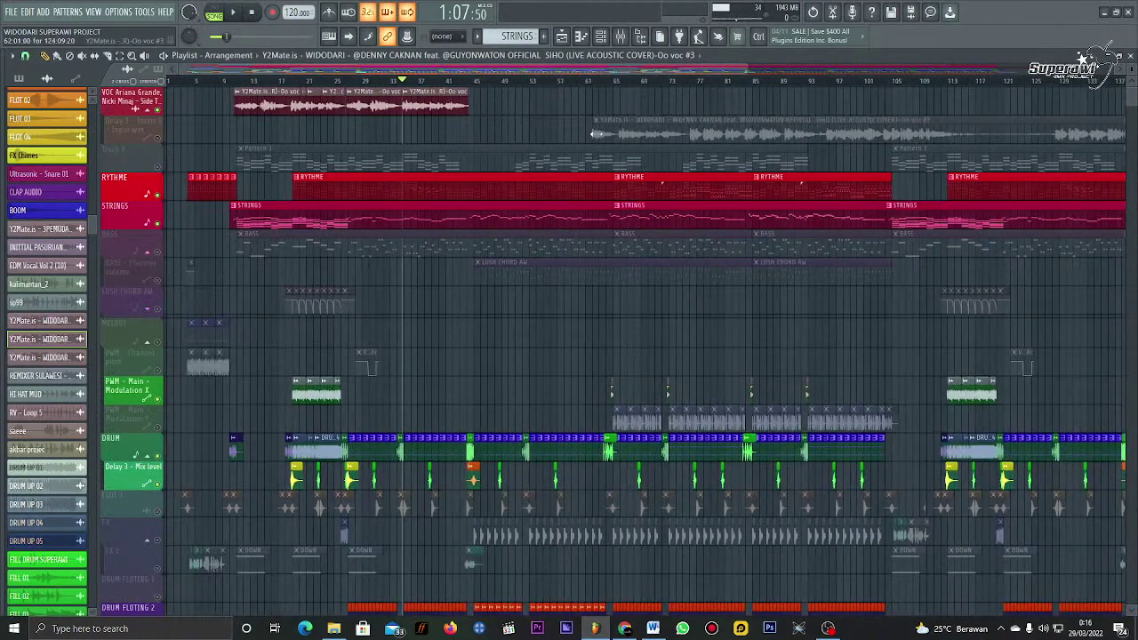
click(158, 139)
key(space)
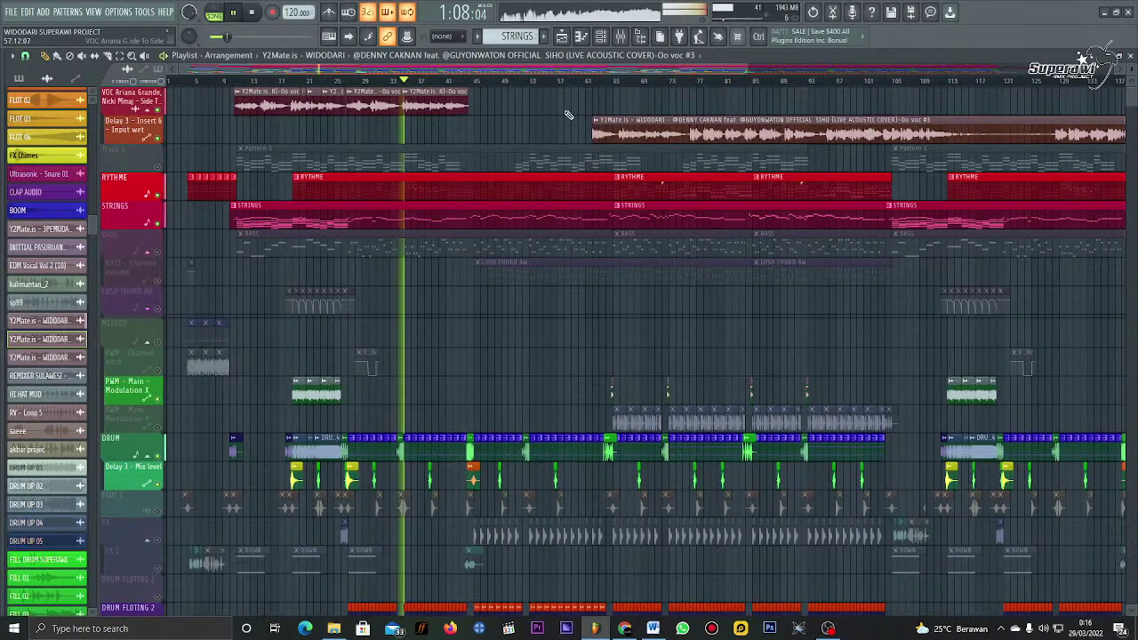
key(space)
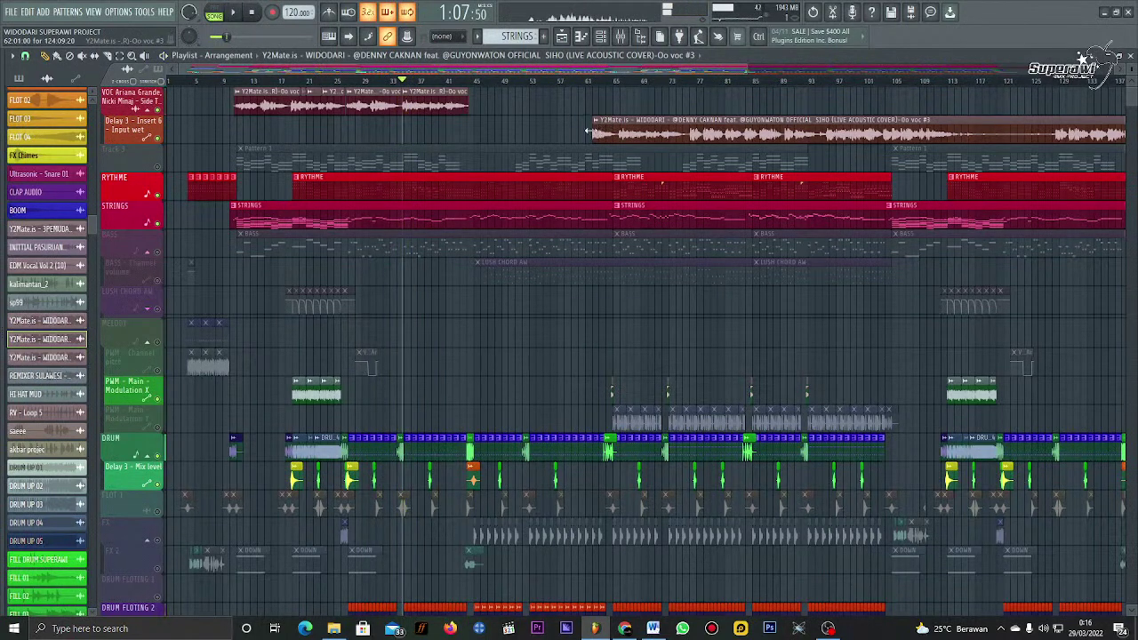
drag(587, 131, 488, 191)
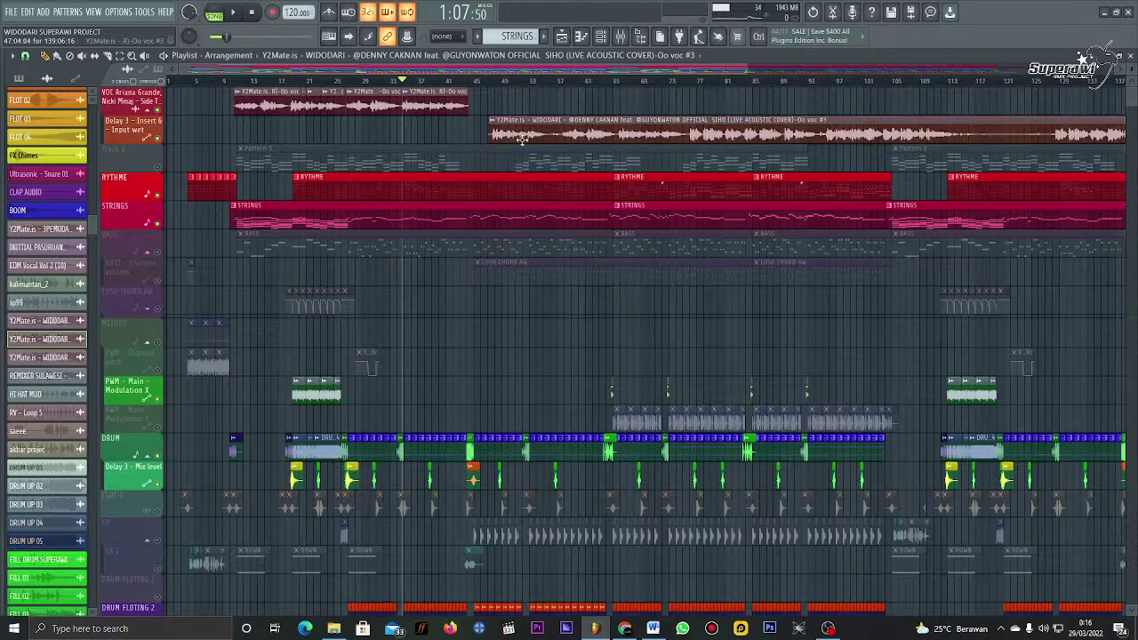
Step: Split the second vocal clip, delete its right piece, and move the rest earlier and longer
scroll(431, 85, up, 3)
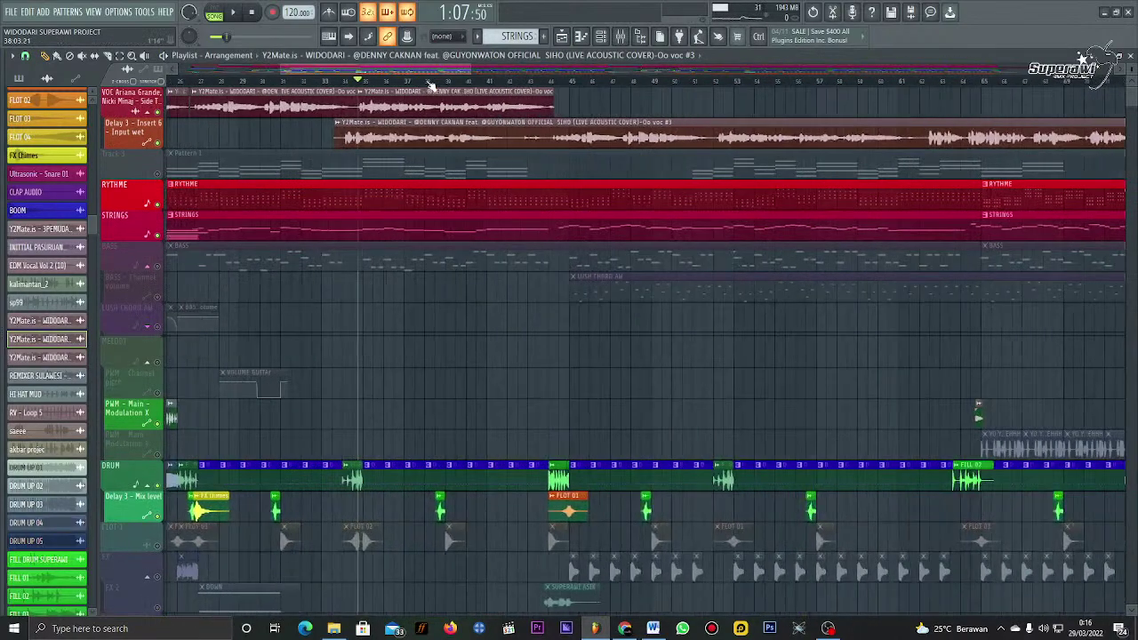
scroll(430, 86, up, 2)
scroll(394, 173, up, 2)
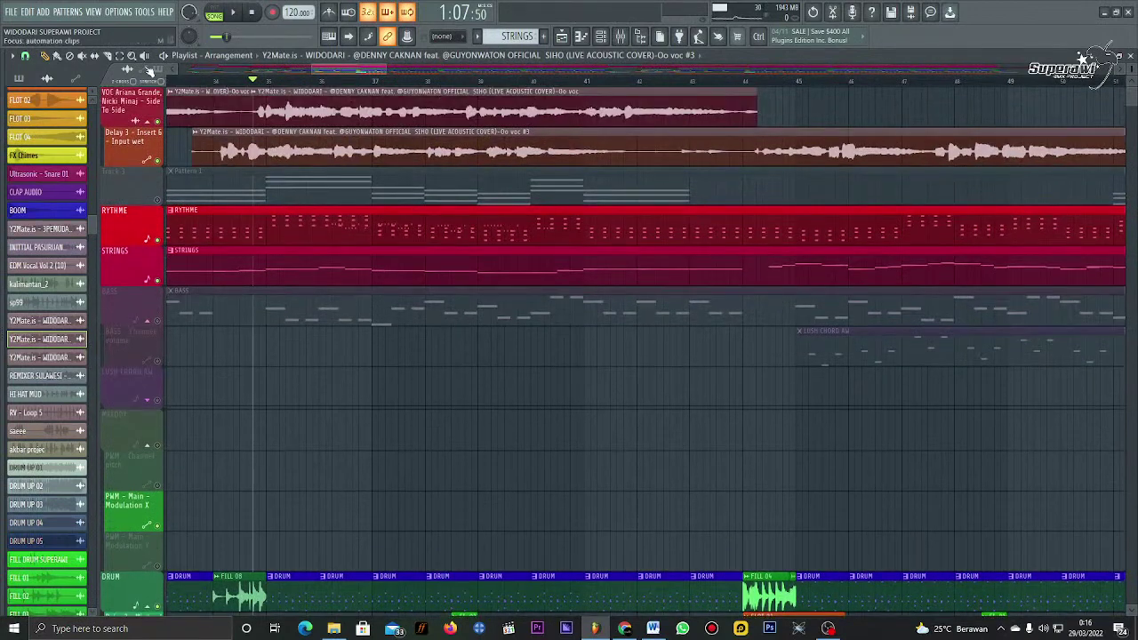
click(669, 150)
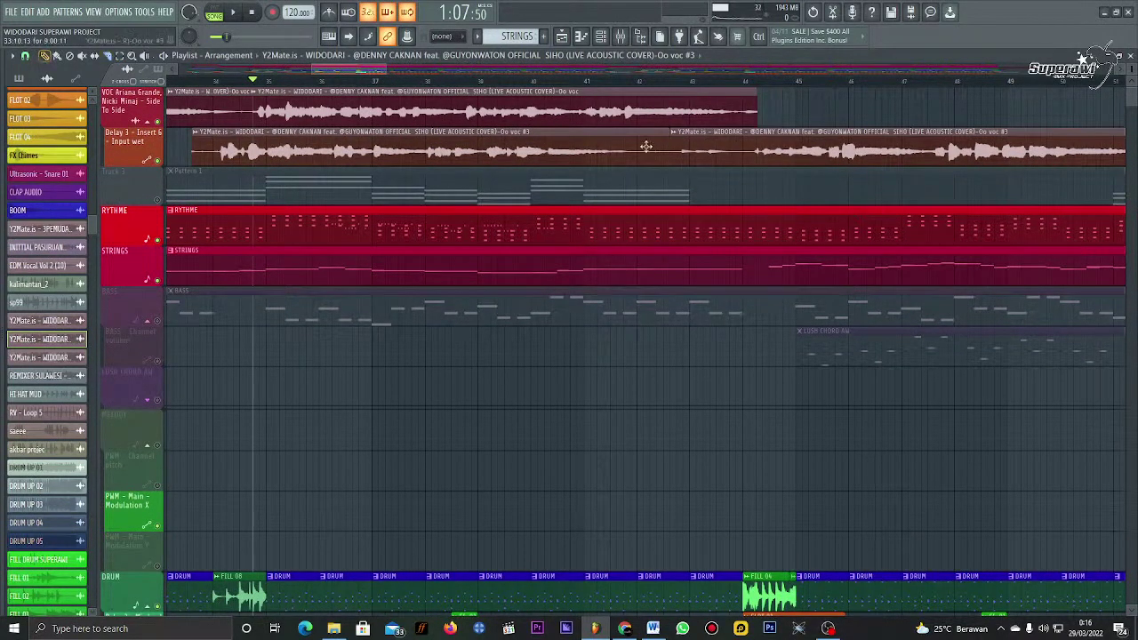
right_click(747, 153)
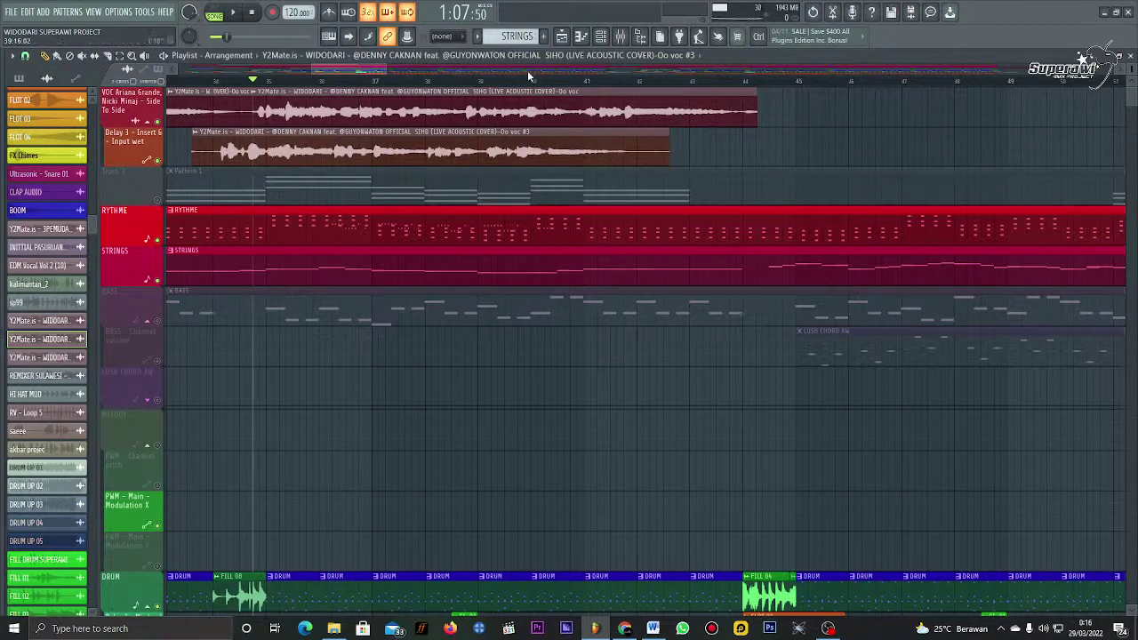
scroll(527, 66, left, 2)
drag(451, 148, 379, 152)
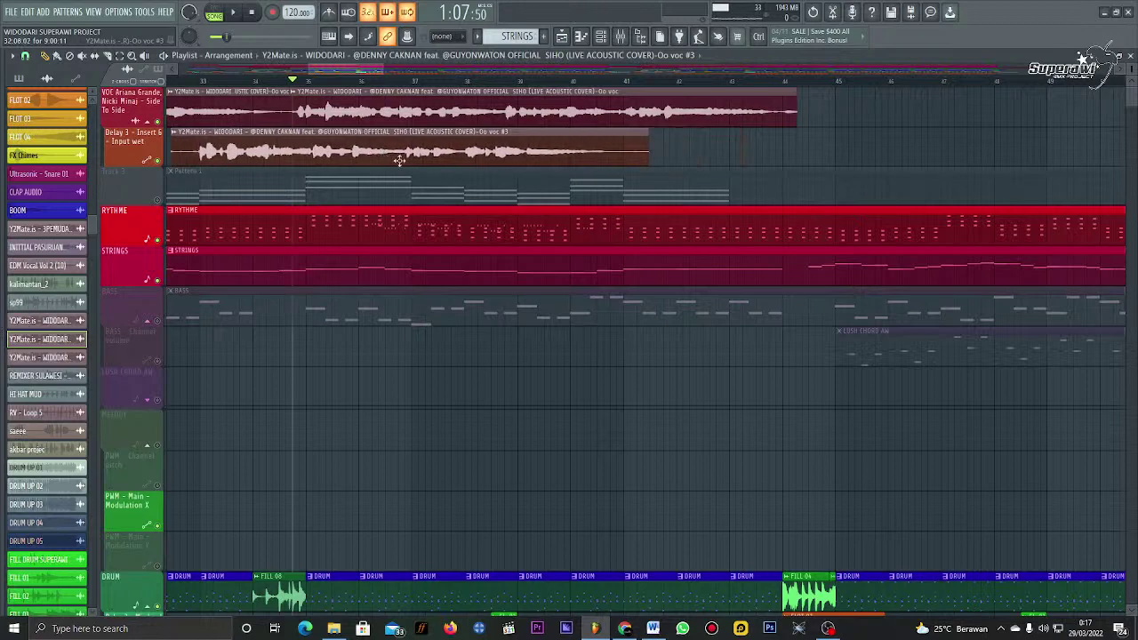
drag(652, 152, 1085, 162)
scroll(761, 65, down, 3)
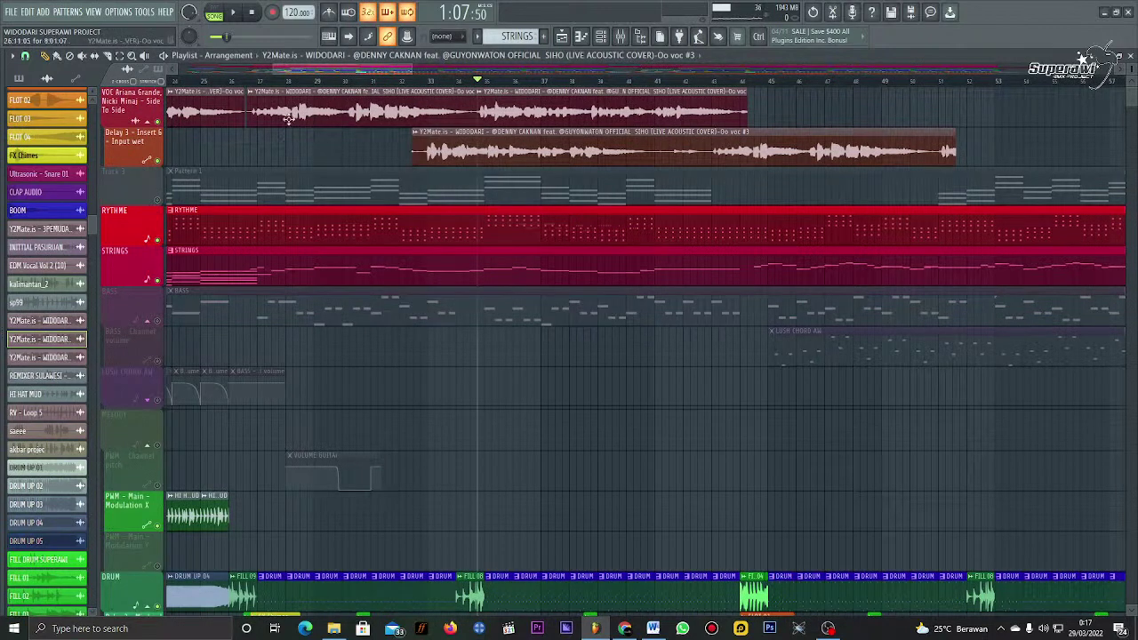
Step: Mute the top vocal, preview from bar 33, and adjust the second clip's start and end
click(432, 89)
click(428, 80)
key(space)
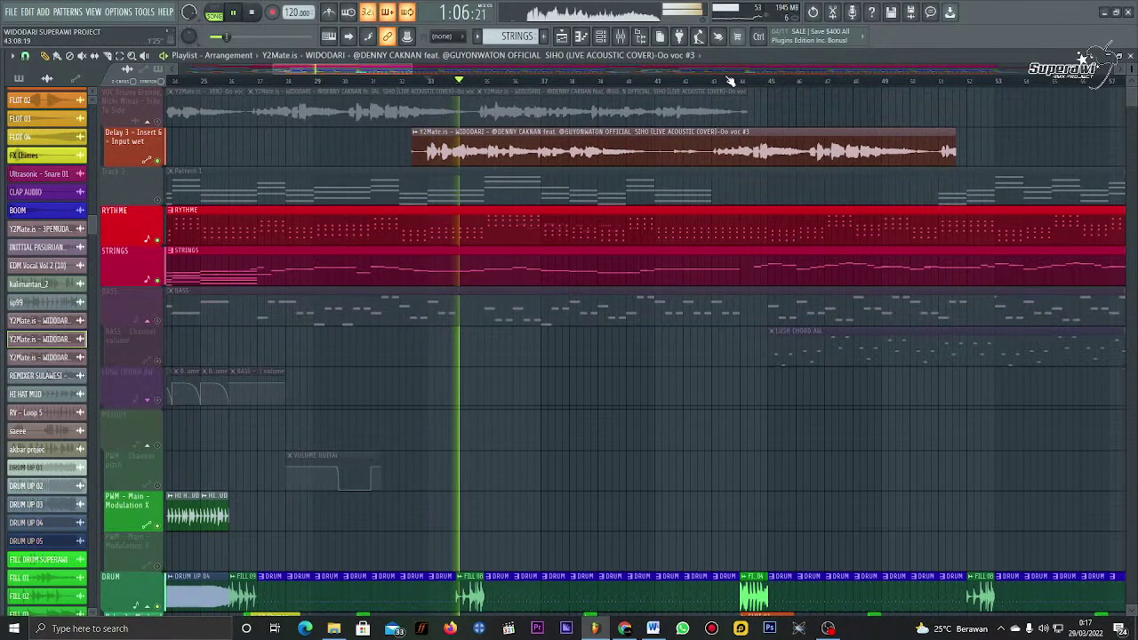
key(space)
scroll(509, 151, down, 3)
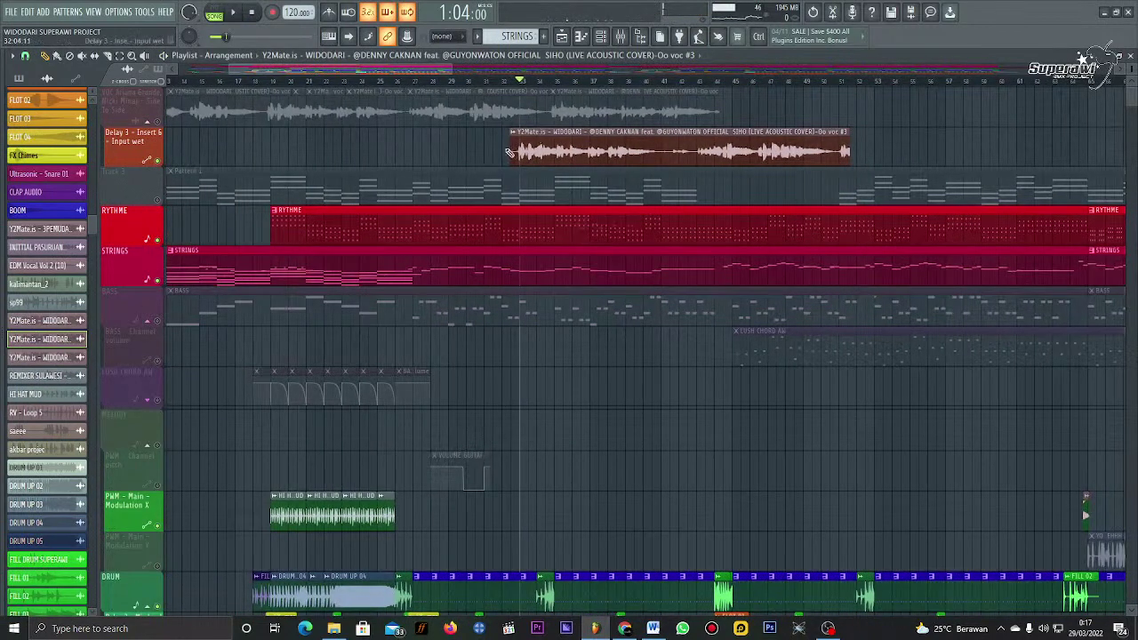
drag(509, 151, 440, 178)
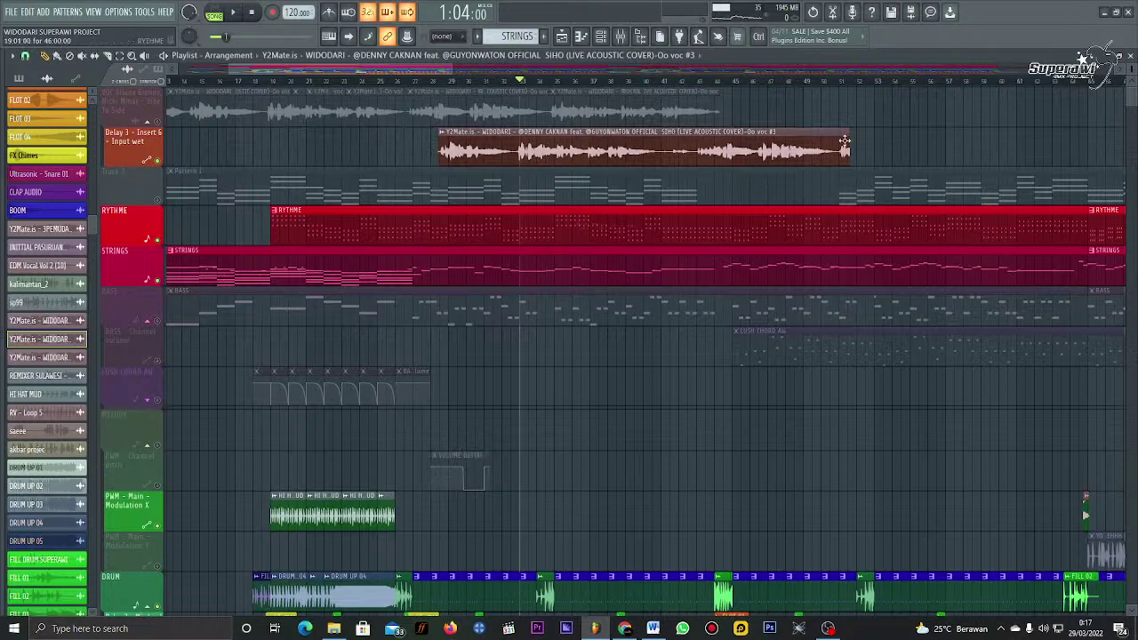
drag(852, 137, 614, 154)
Step: Unmute the top vocal, reposition Oo voc #3, and end the top clip where it begins
scroll(608, 89, up, 4)
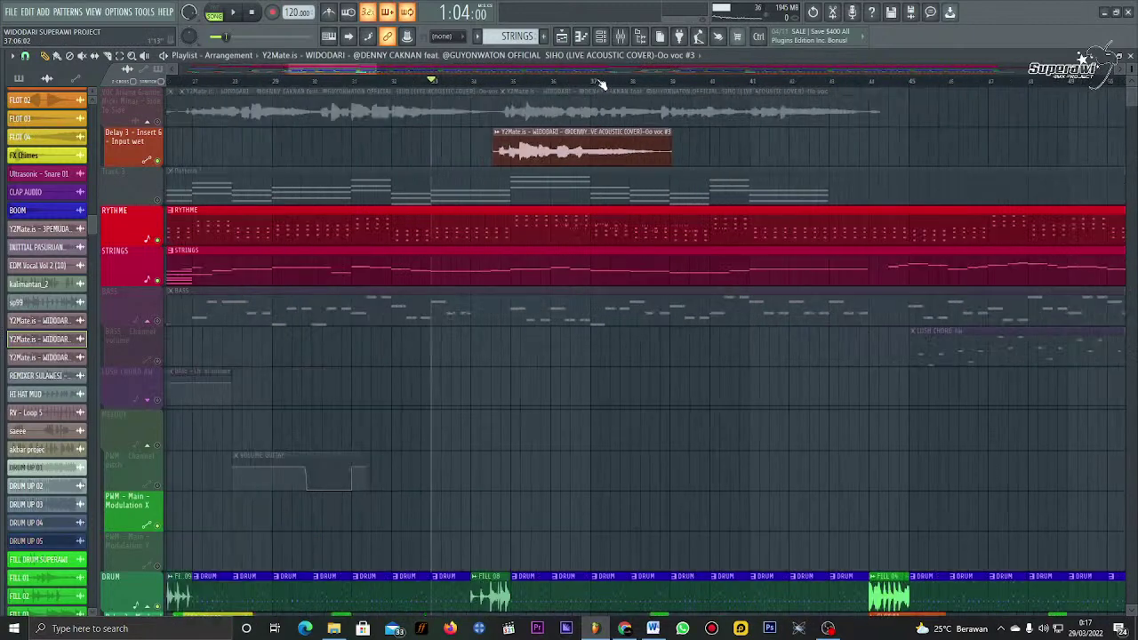
click(194, 118)
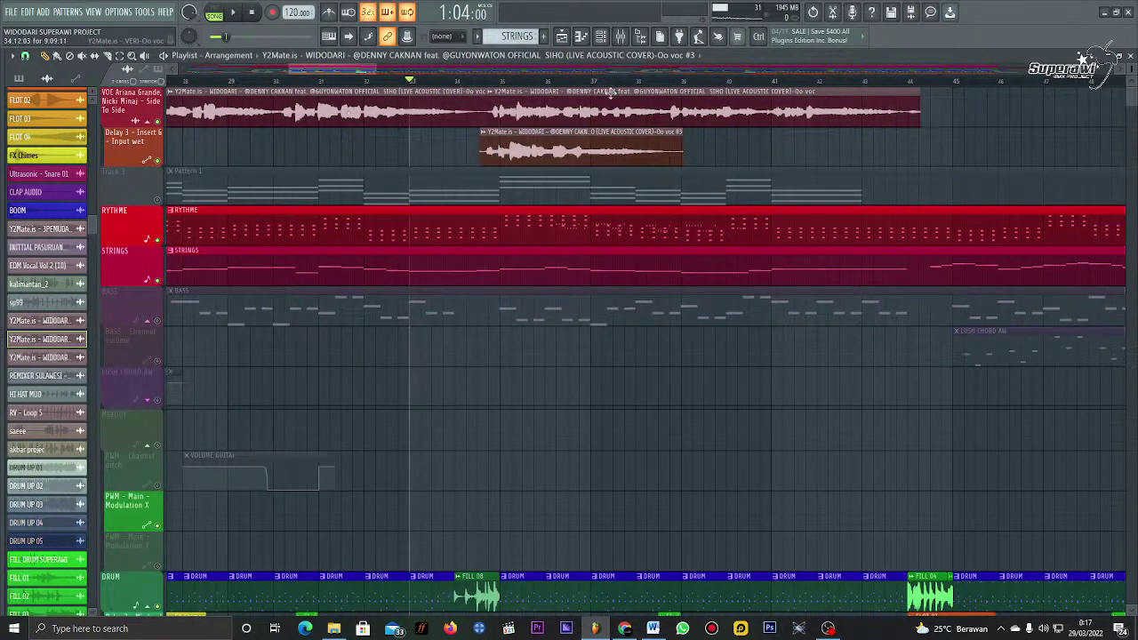
drag(538, 147, 345, 143)
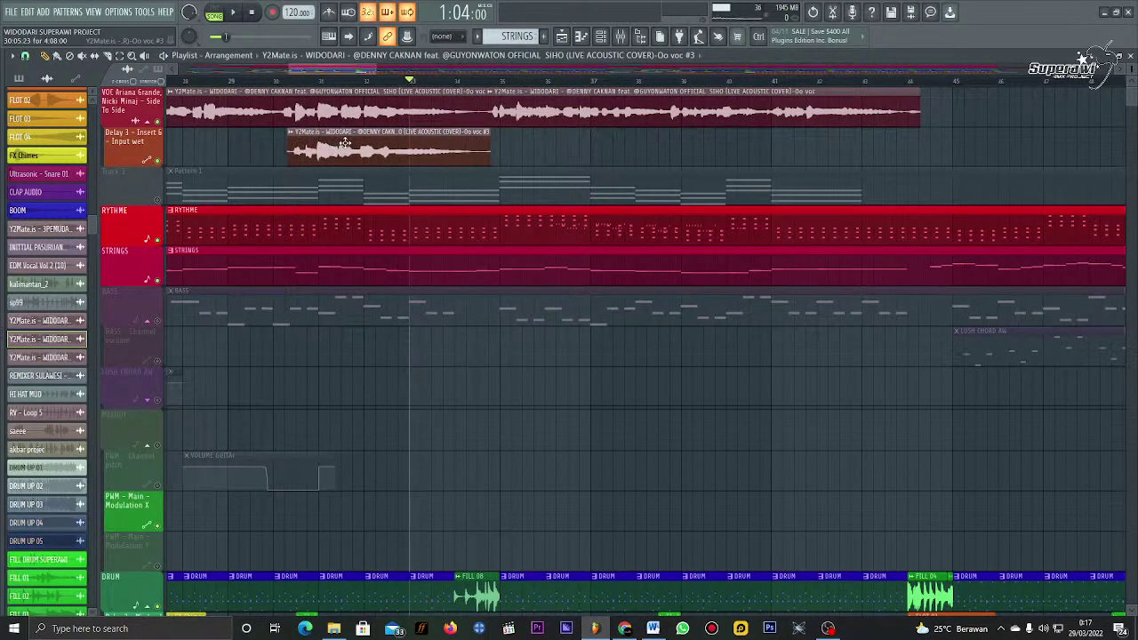
drag(484, 147, 886, 147)
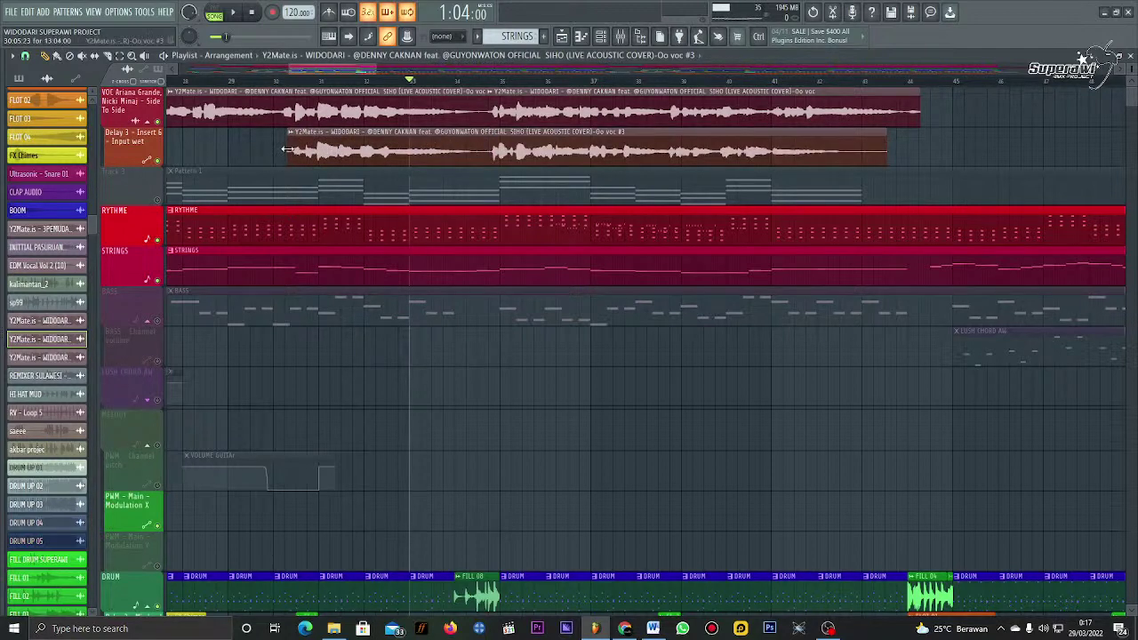
drag(287, 150, 489, 150)
drag(920, 106, 488, 106)
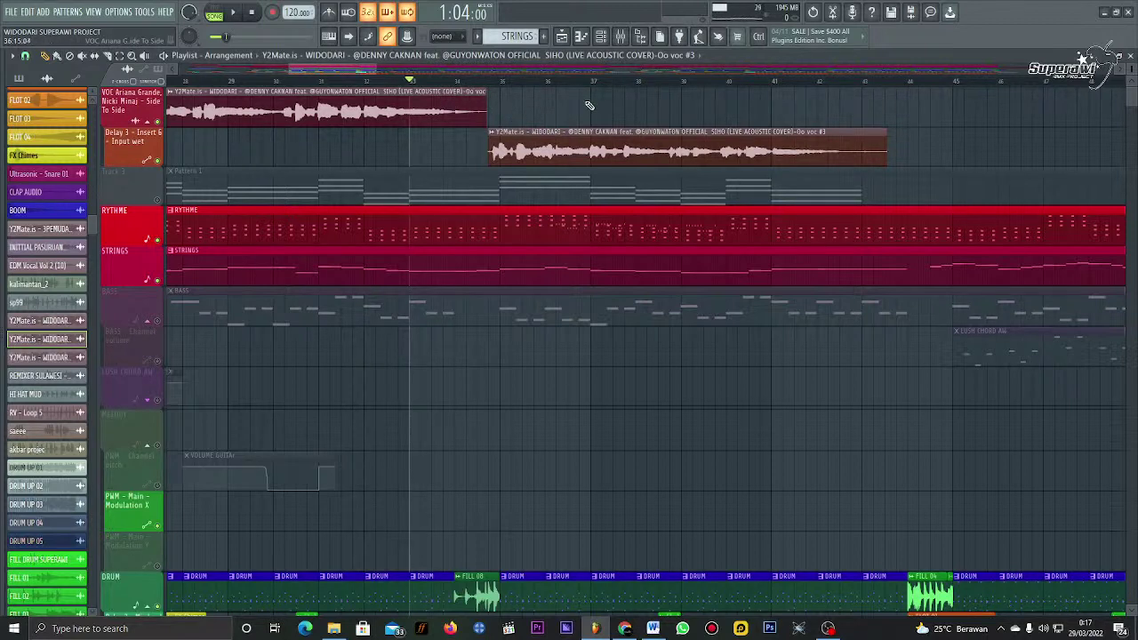
Step: Audition the handoff from the top vocal clip to Oo voc #3
key(space)
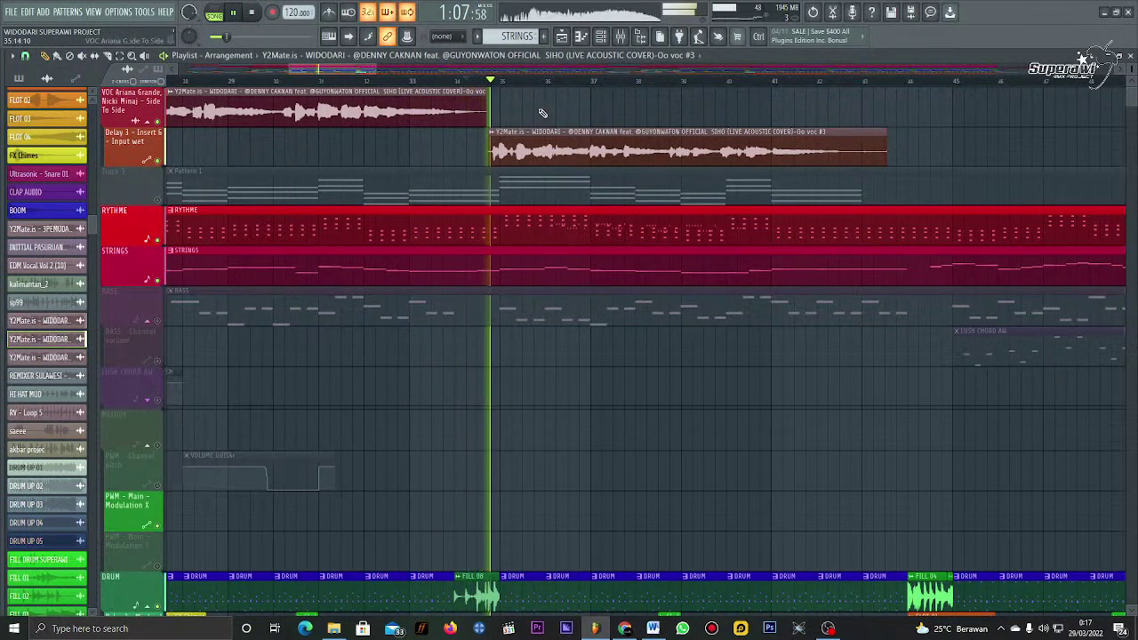
key(space)
key(space)
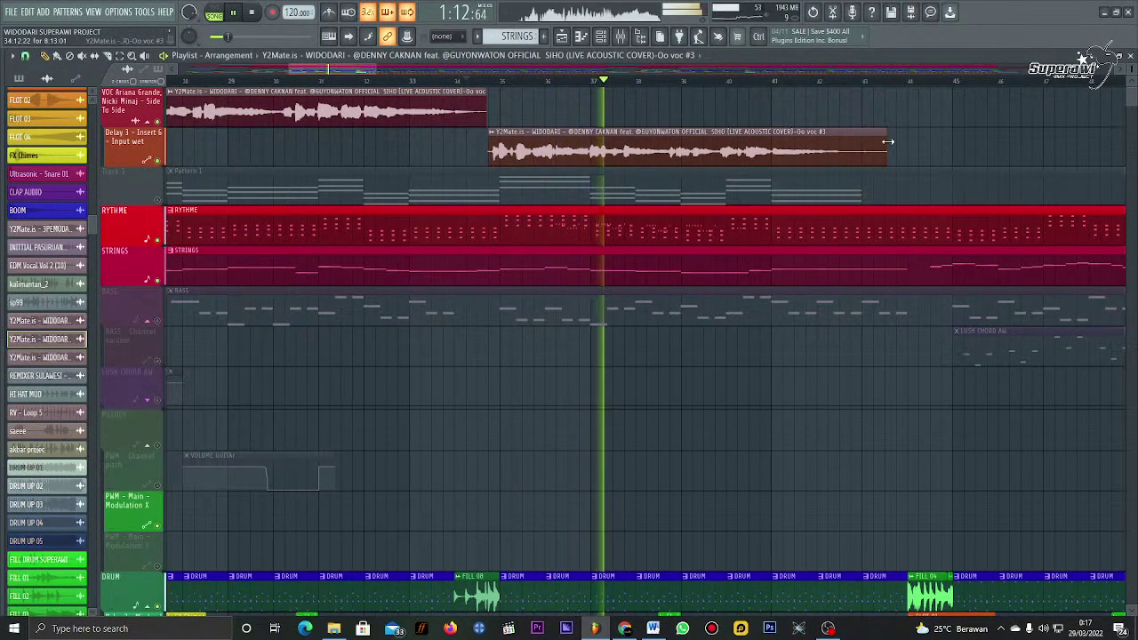
key(space)
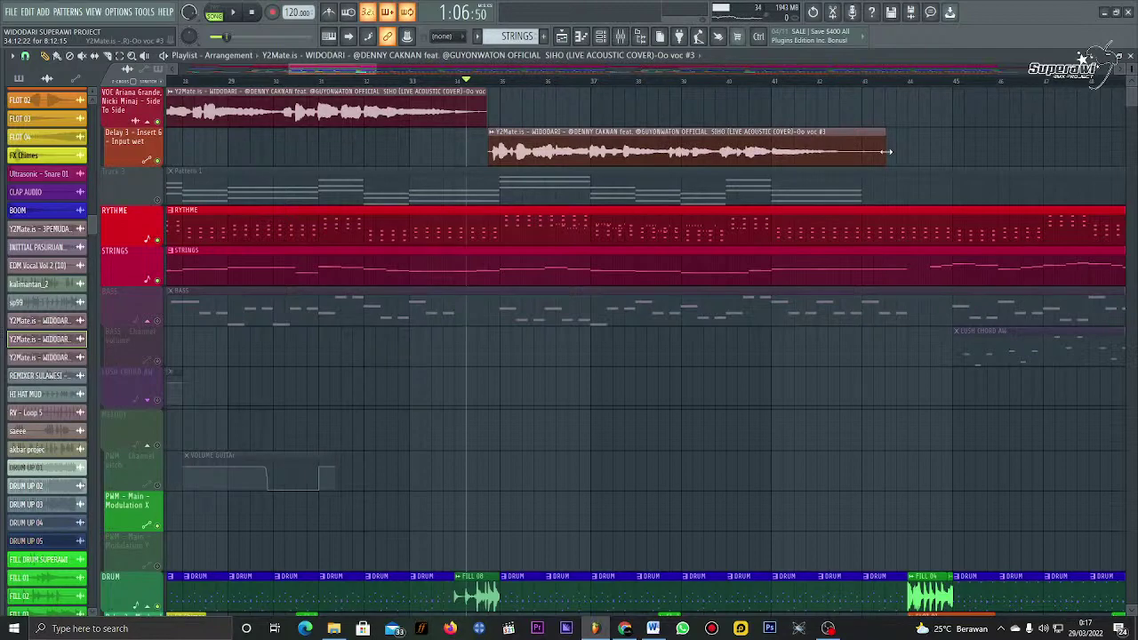
scroll(813, 88, up, 4)
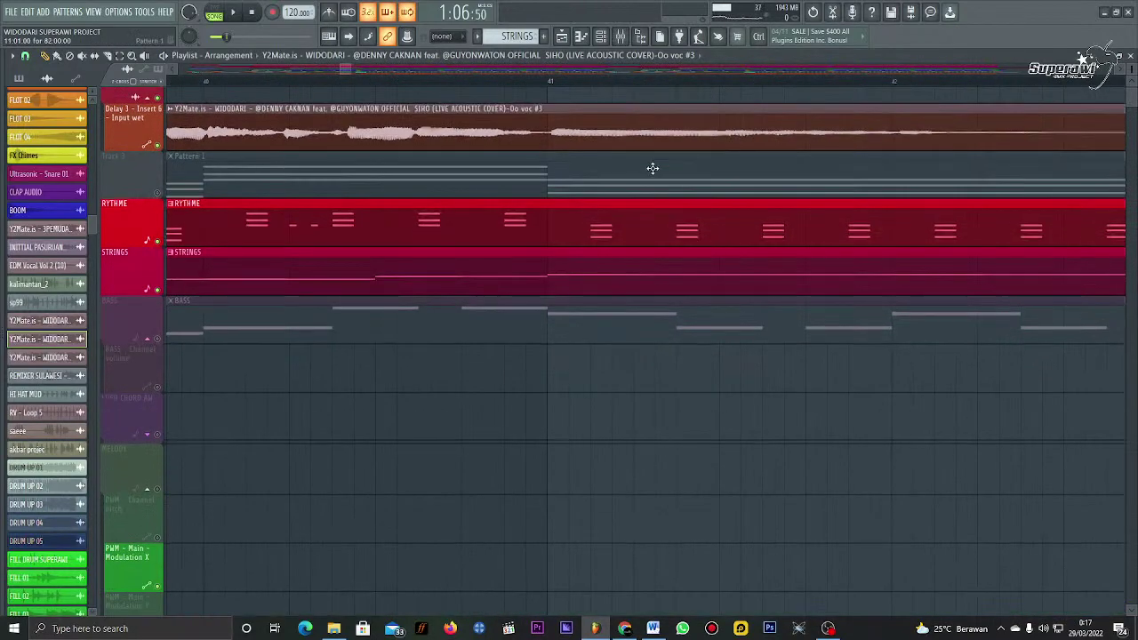
scroll(638, 89, down, 4)
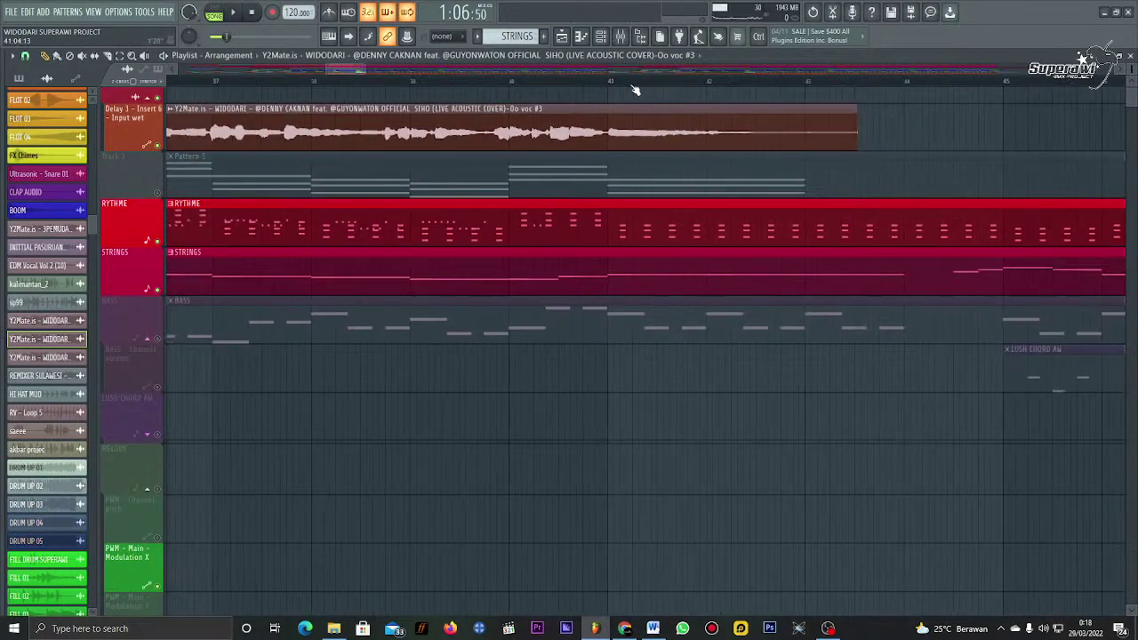
scroll(635, 89, up, 4)
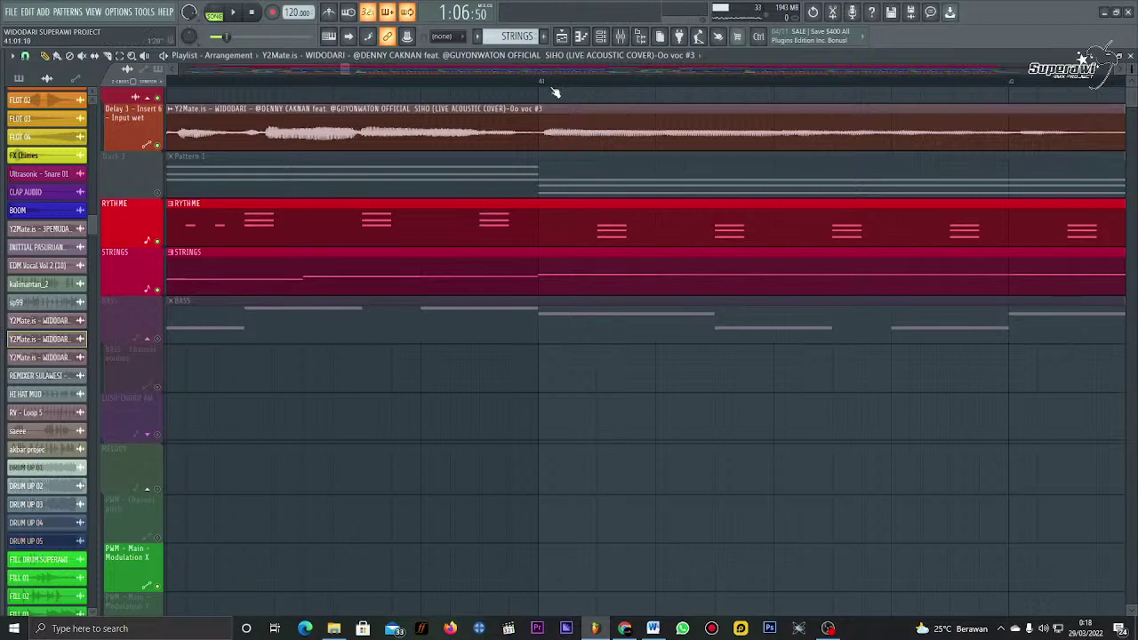
scroll(555, 92, down, 3)
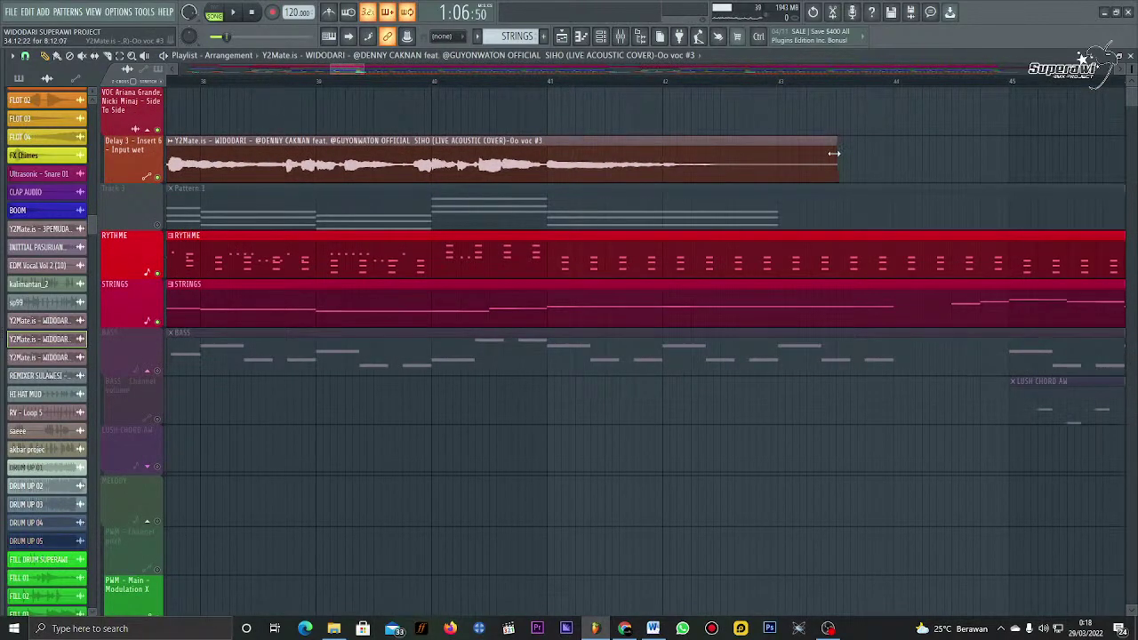
Step: Lengthen the Oo voc #3 clip and slice it near bar 45
key(space)
scroll(654, 88, down, 3)
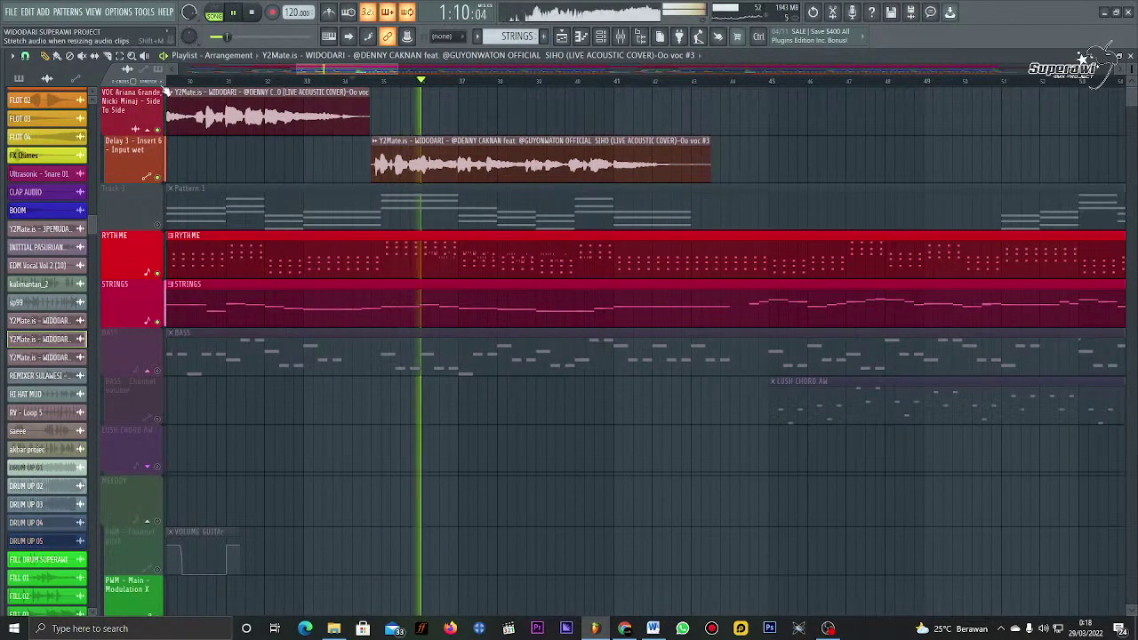
scroll(365, 151, down, 3)
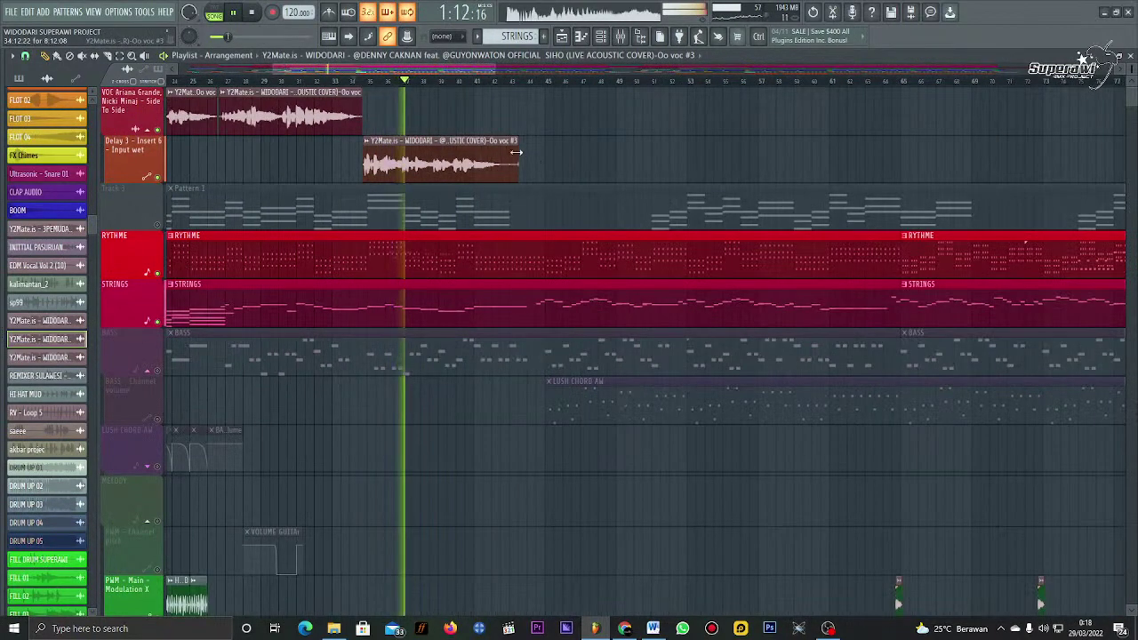
drag(516, 152, 724, 152)
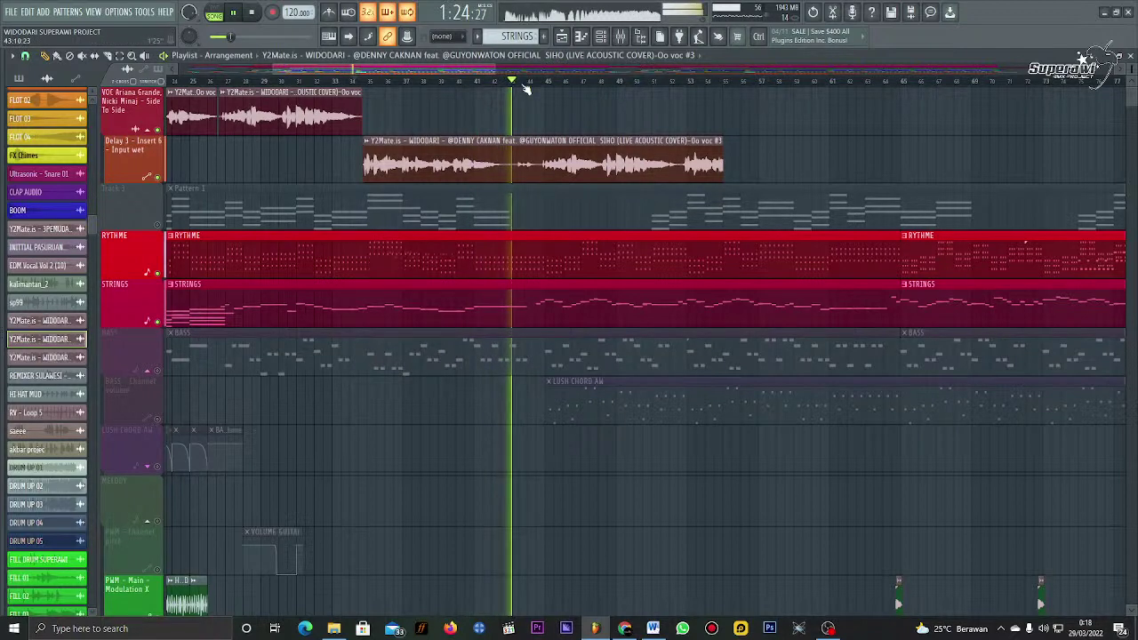
drag(526, 89, 531, 178)
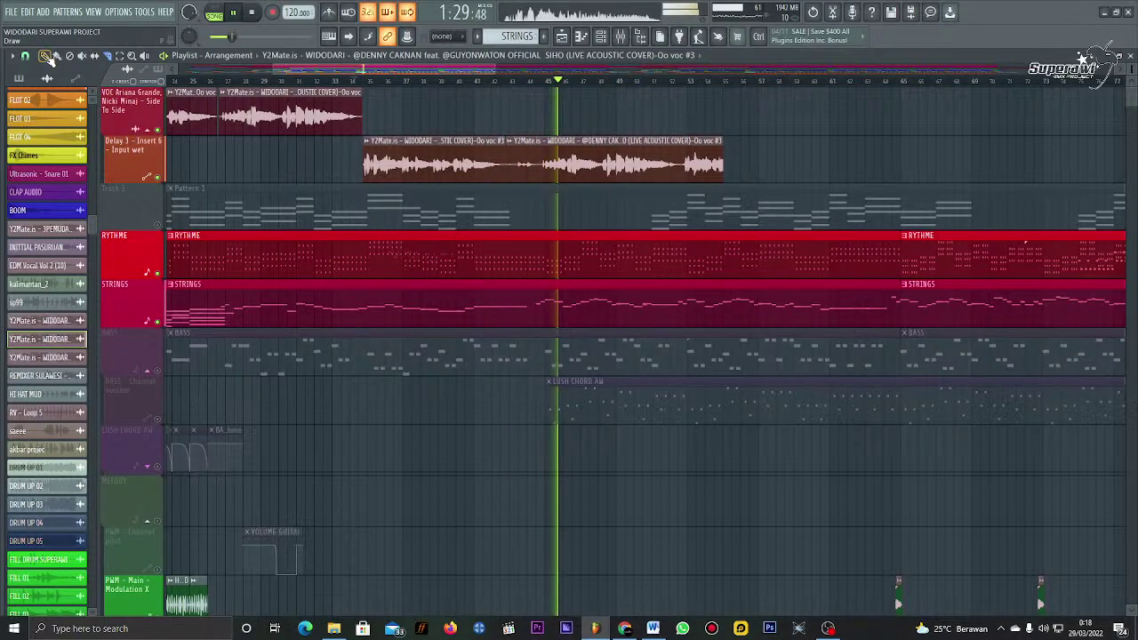
Step: Audition the song from bar 18 forward through the vocal handoff near bar 34
click(367, 78)
scroll(385, 69, left, 2)
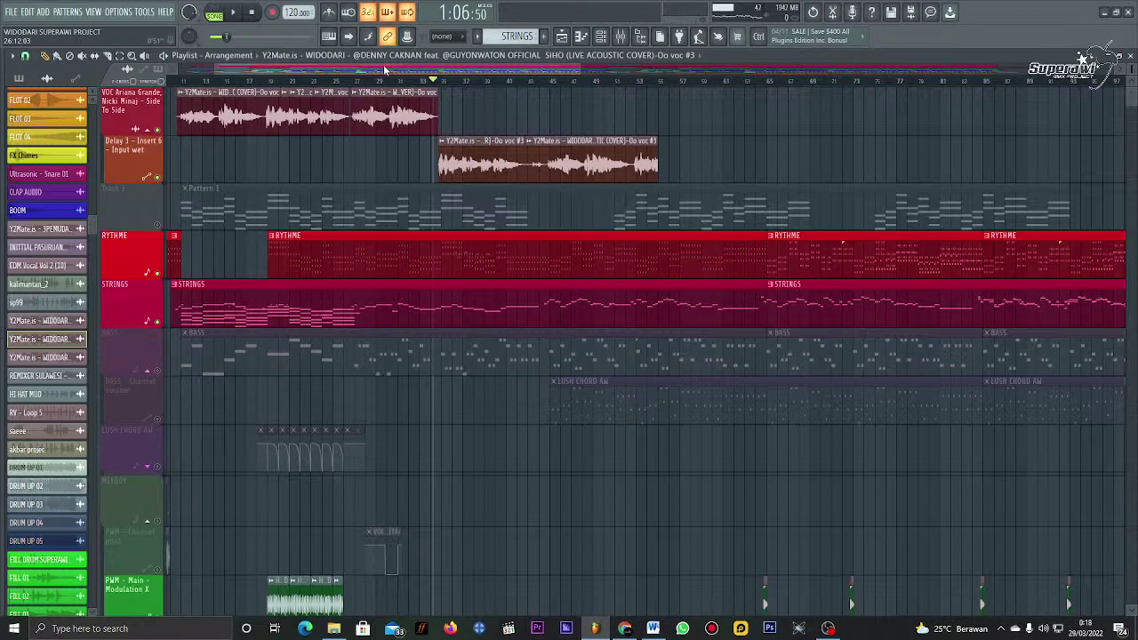
click(256, 92)
click(346, 90)
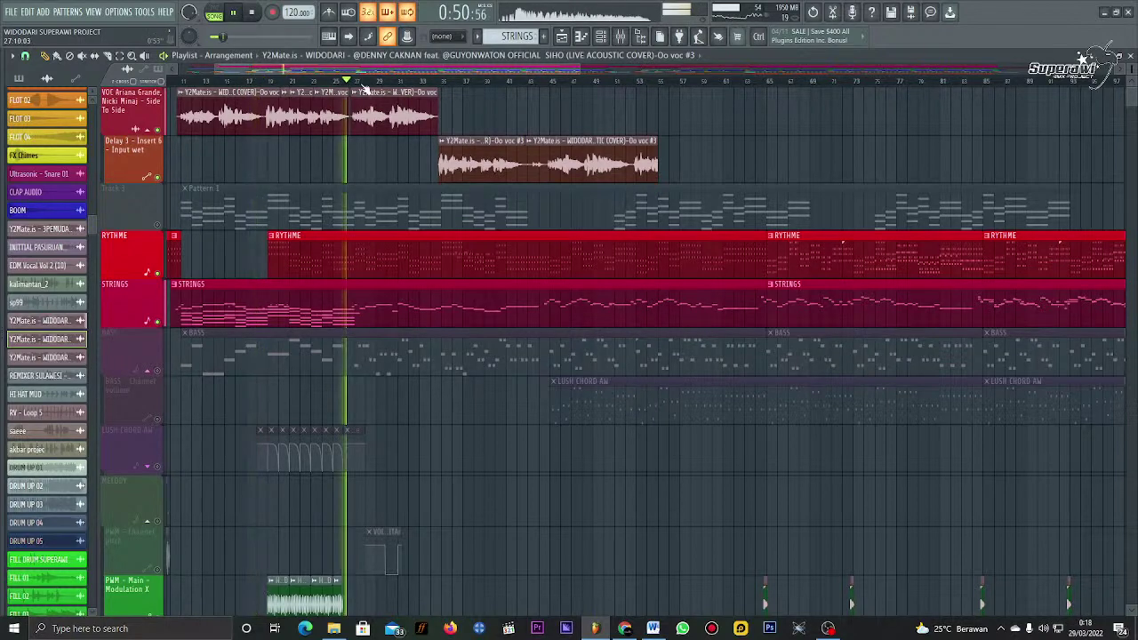
click(439, 84)
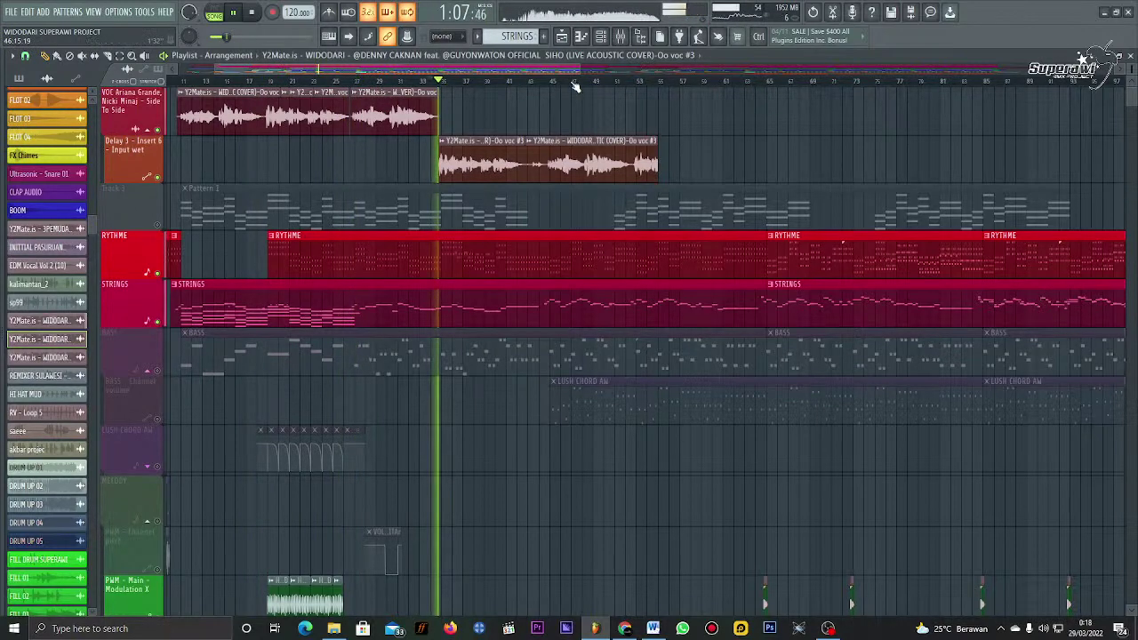
scroll(575, 87, up, 2)
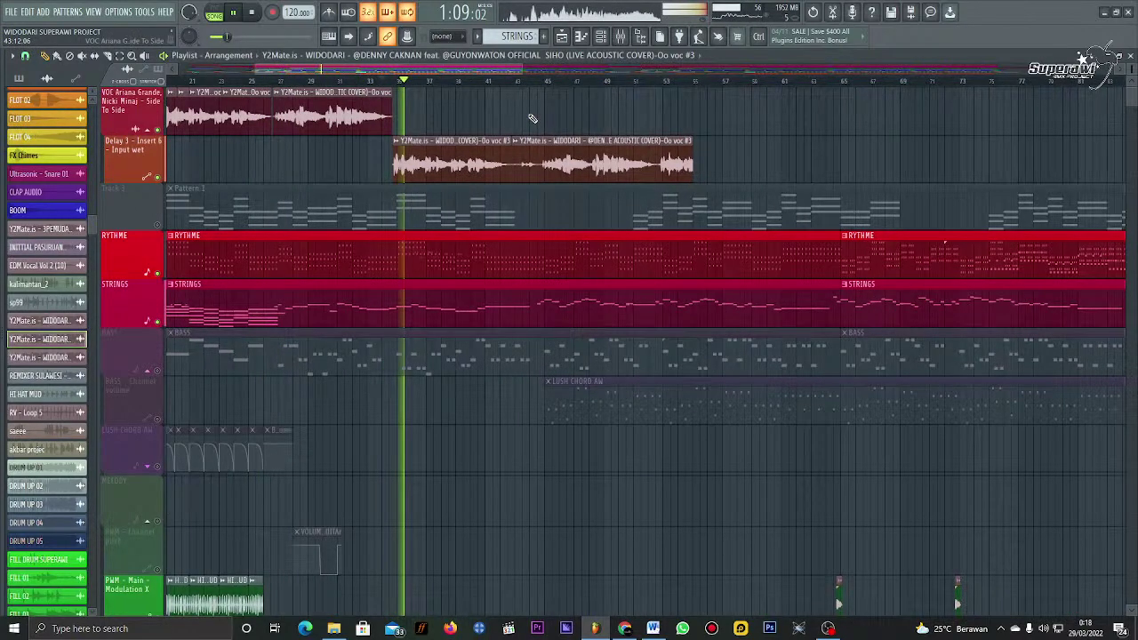
scroll(503, 85, down, 2)
click(504, 84)
scroll(504, 85, up, 2)
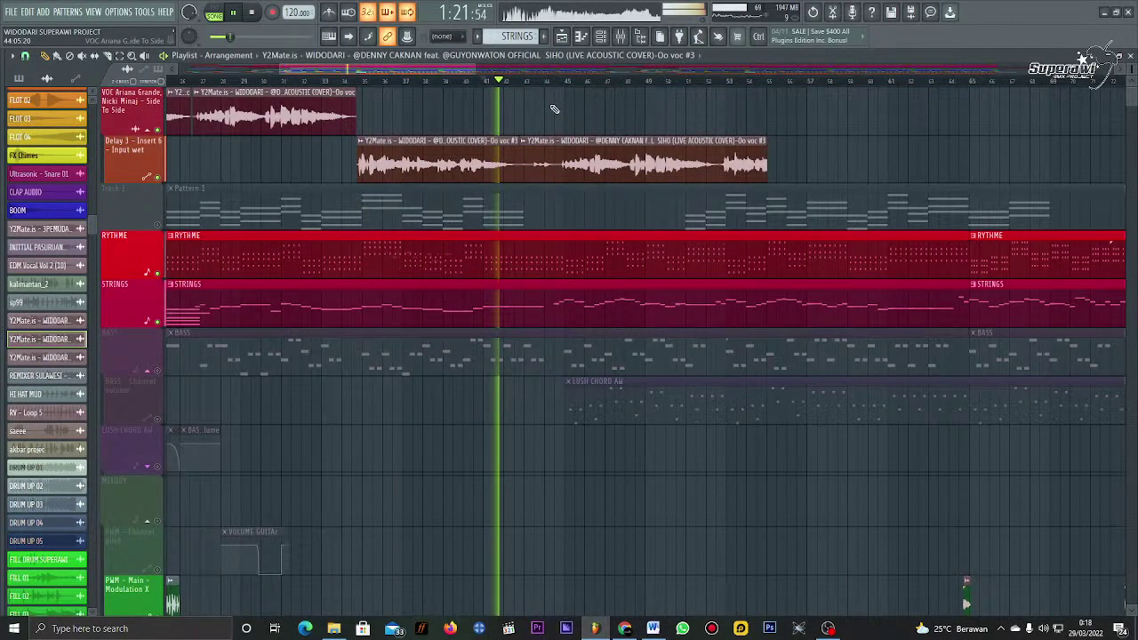
key(space)
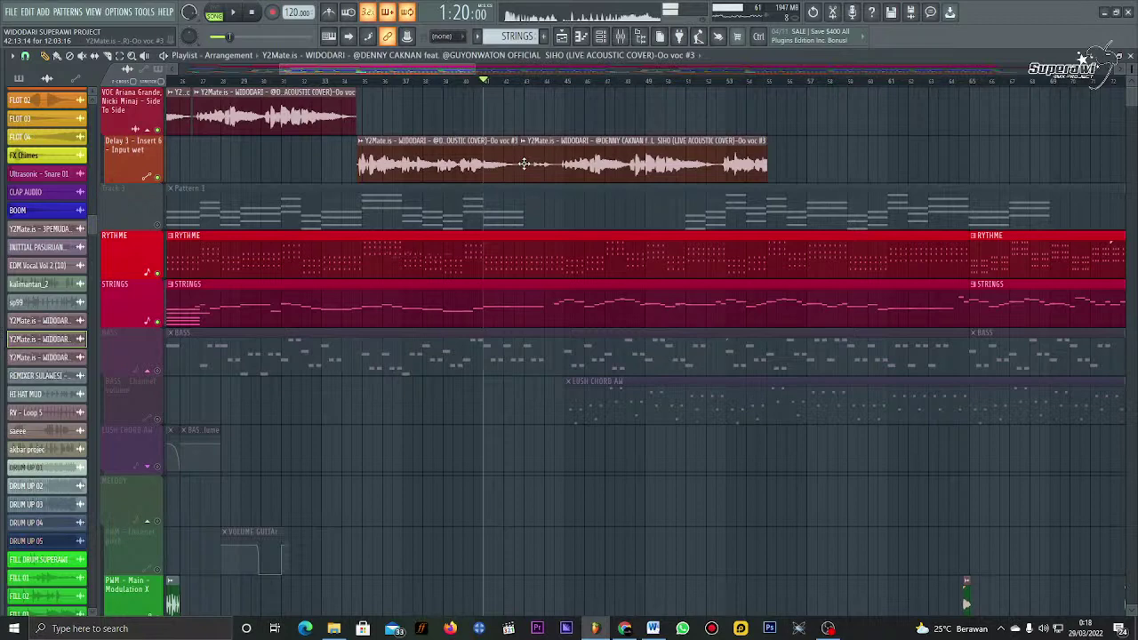
Step: Replay the section from bar 25 past the split vocal clips
scroll(701, 87, down, 2)
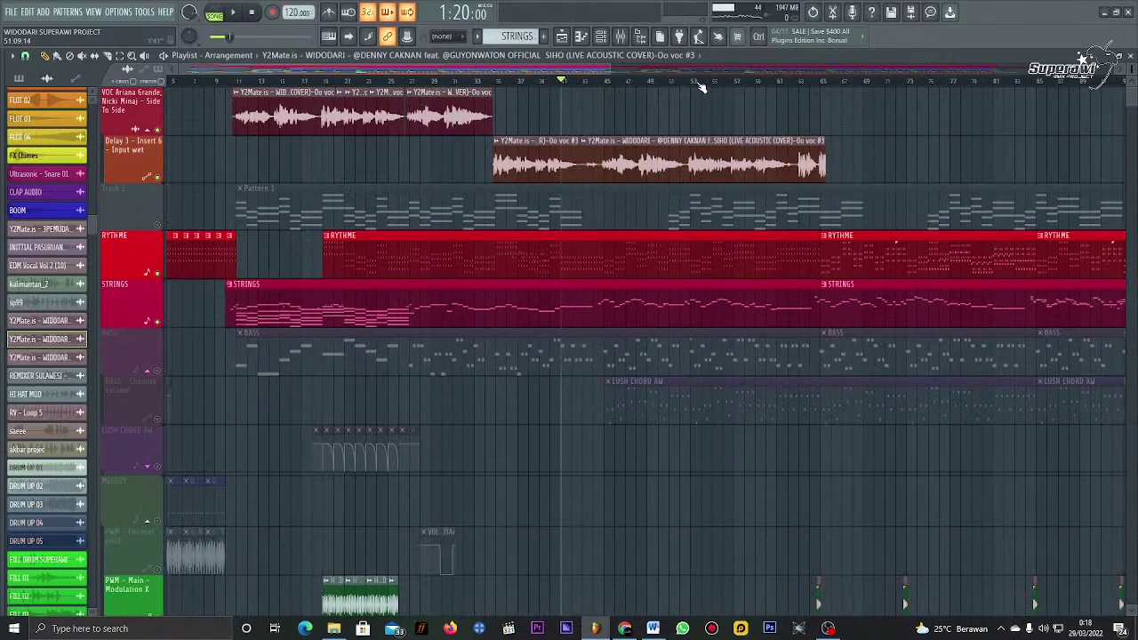
scroll(373, 82, down, 1)
click(372, 82)
key(space)
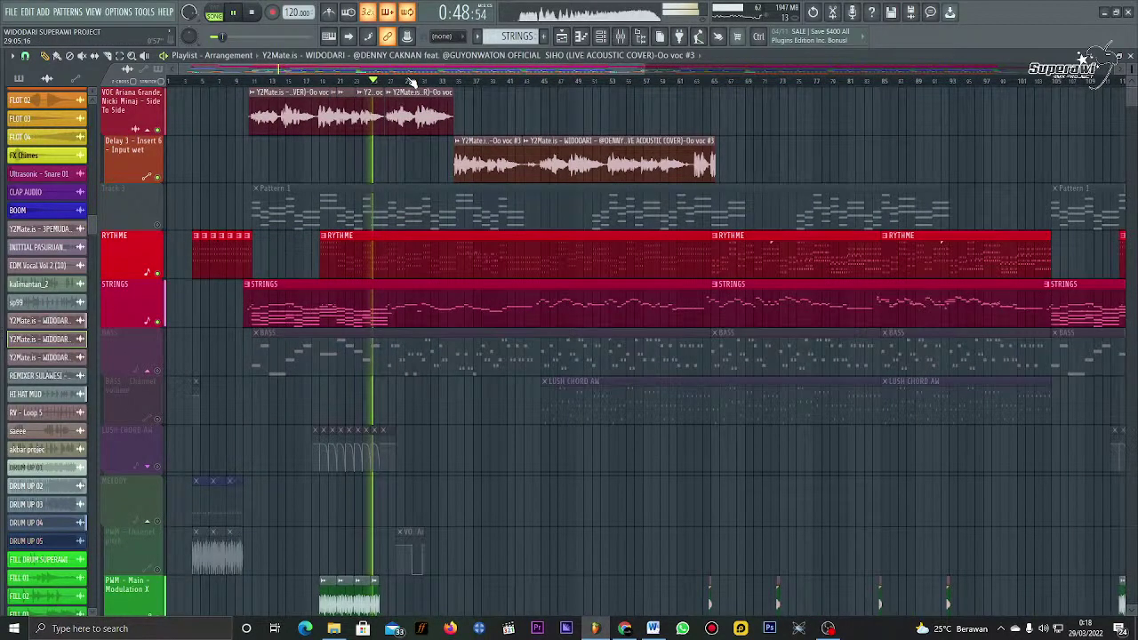
click(547, 83)
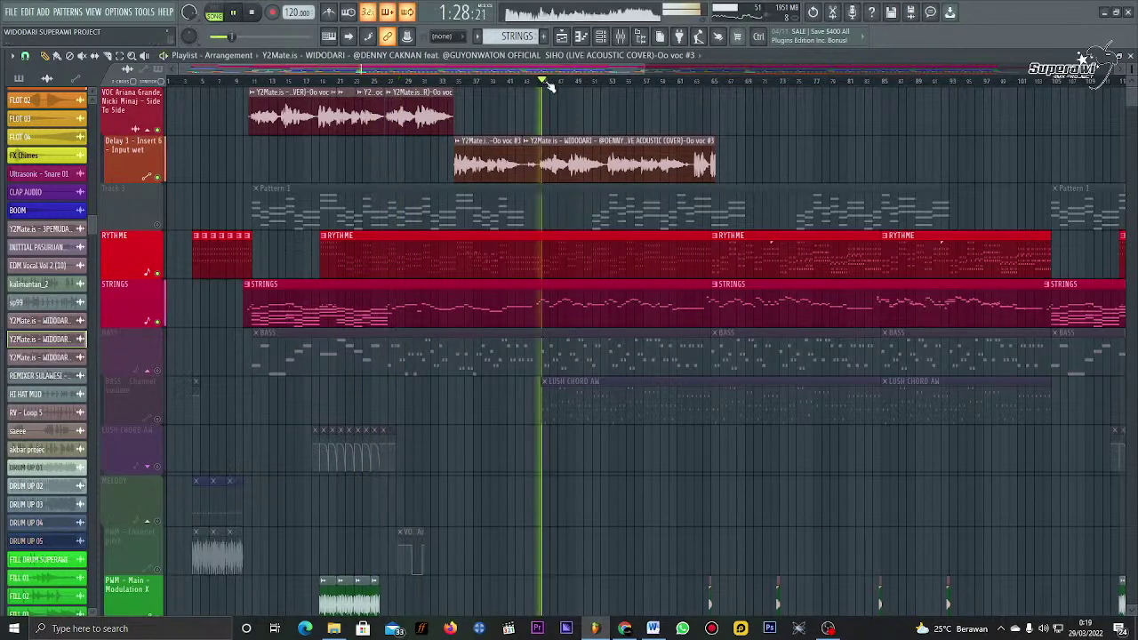
key(space)
Step: Move the short Oo voc #3 piece later, leaving a gap, and play it to check timing
mouse_move(541, 165)
mouse_down()
mouse_move(699, 168)
mouse_move(536, 169)
mouse_up()
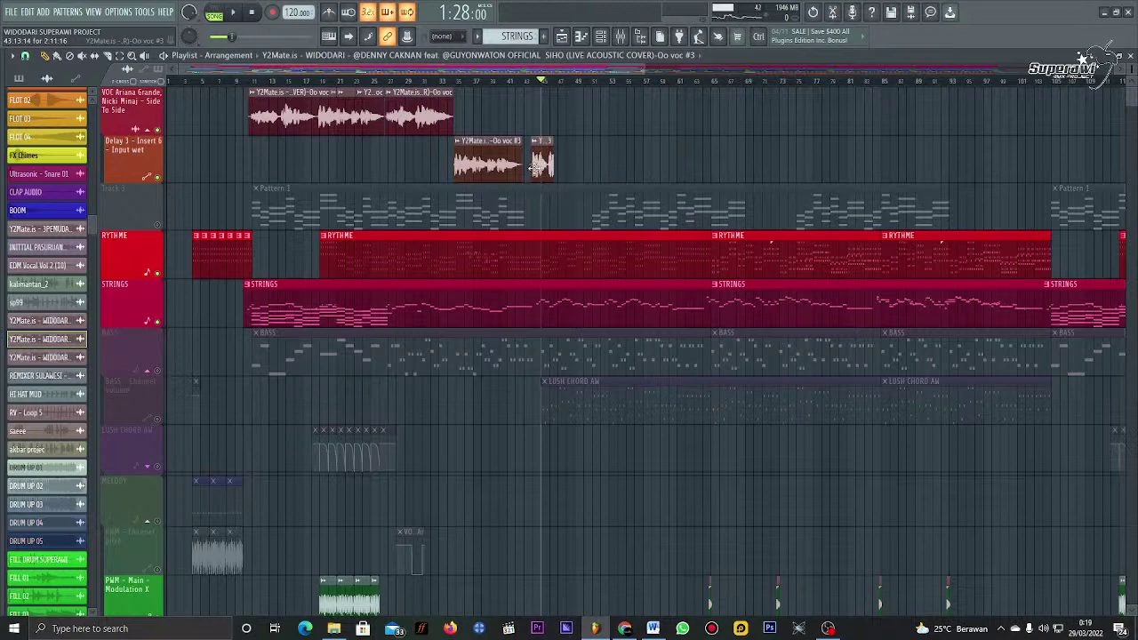
click(521, 80)
key(space)
ctrl+scroll(544, 133, up, 3)
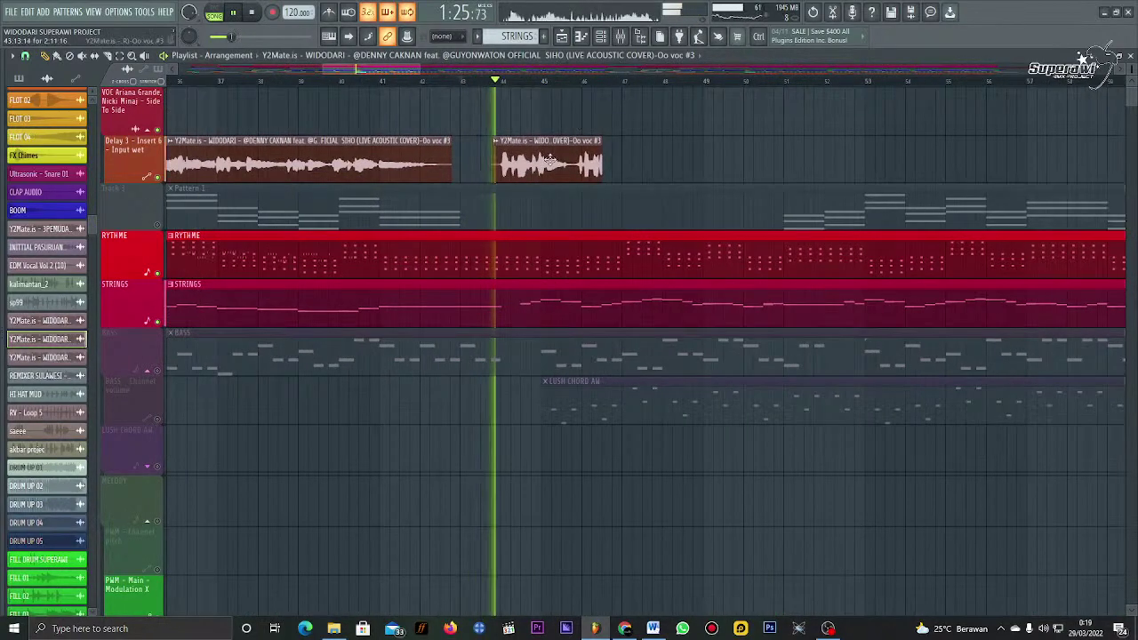
drag(549, 160, 589, 162)
key(space)
click(533, 81)
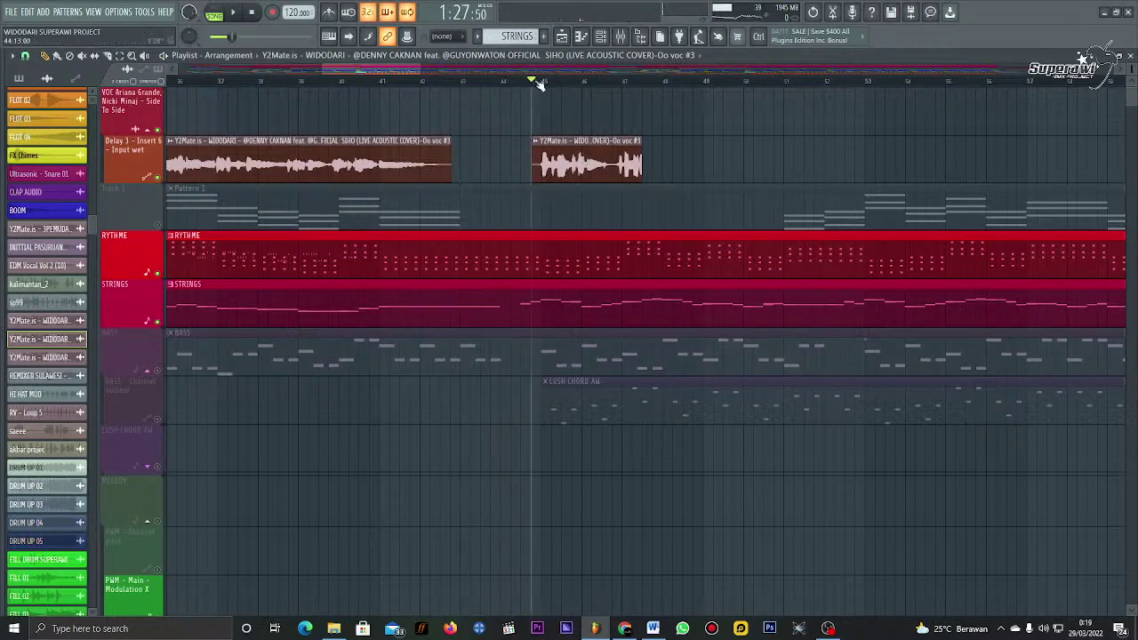
key(space)
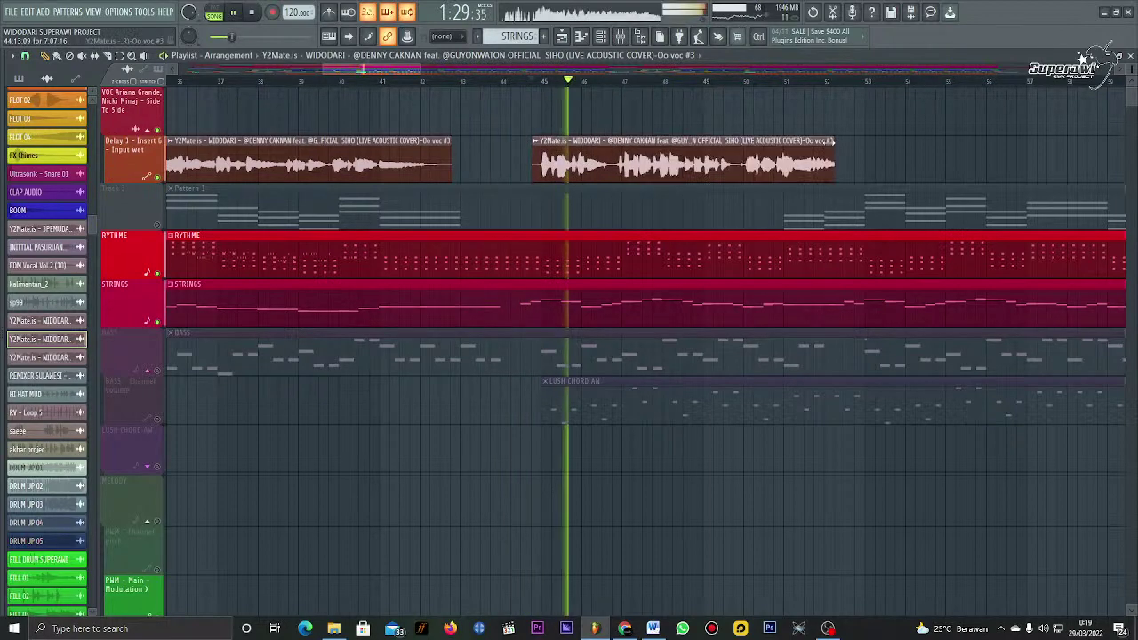
ctrl+scroll(786, 159, down, 3)
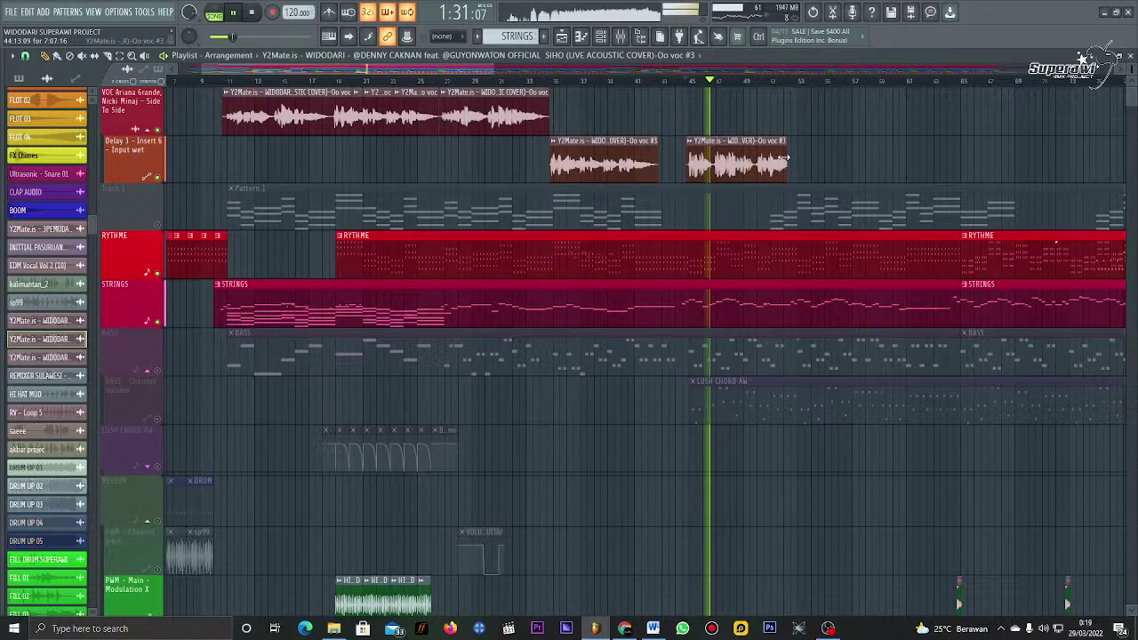
ctrl+scroll(636, 156, up, 3)
key(space)
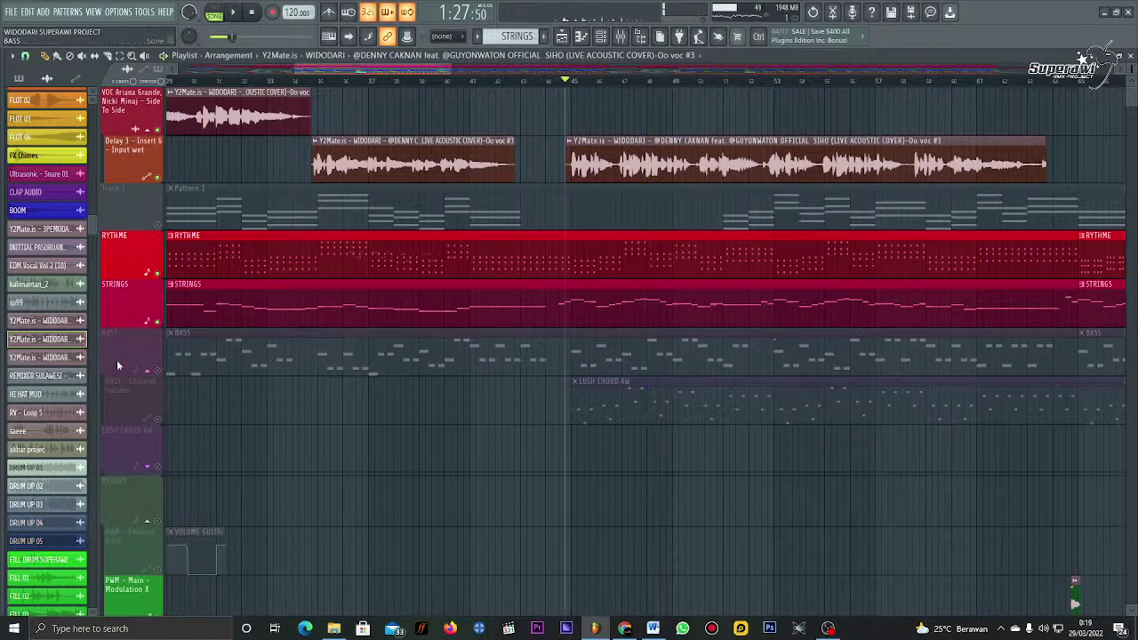
Step: Clone the vocal channel, clear track 2, and place the Oo voc #4 clip on the top vocal track
right_click(117, 365)
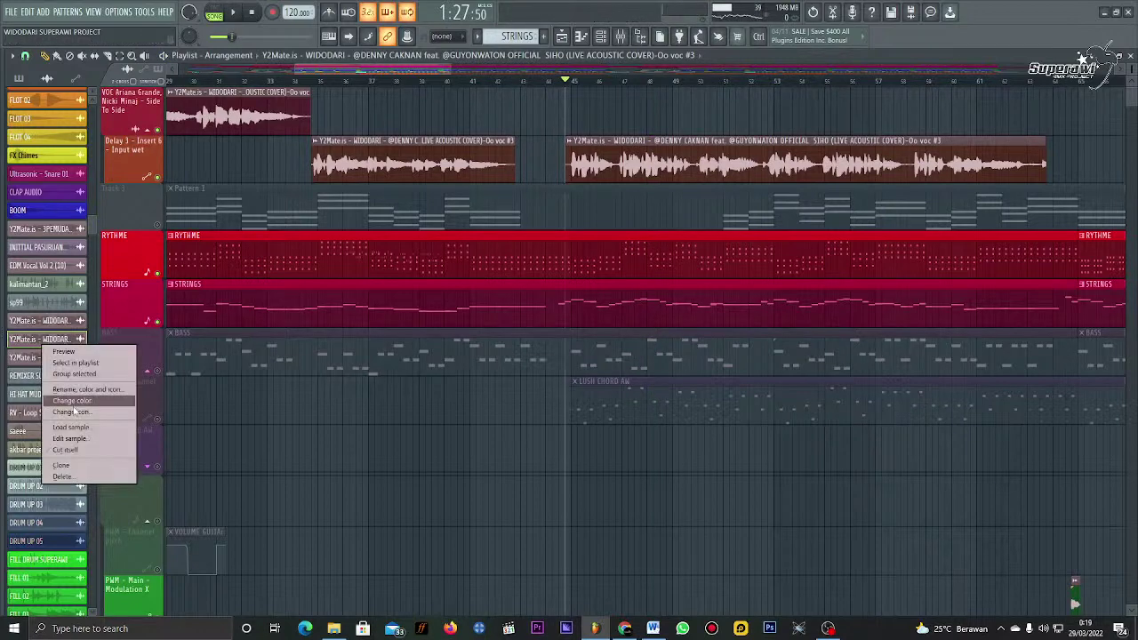
click(61, 467)
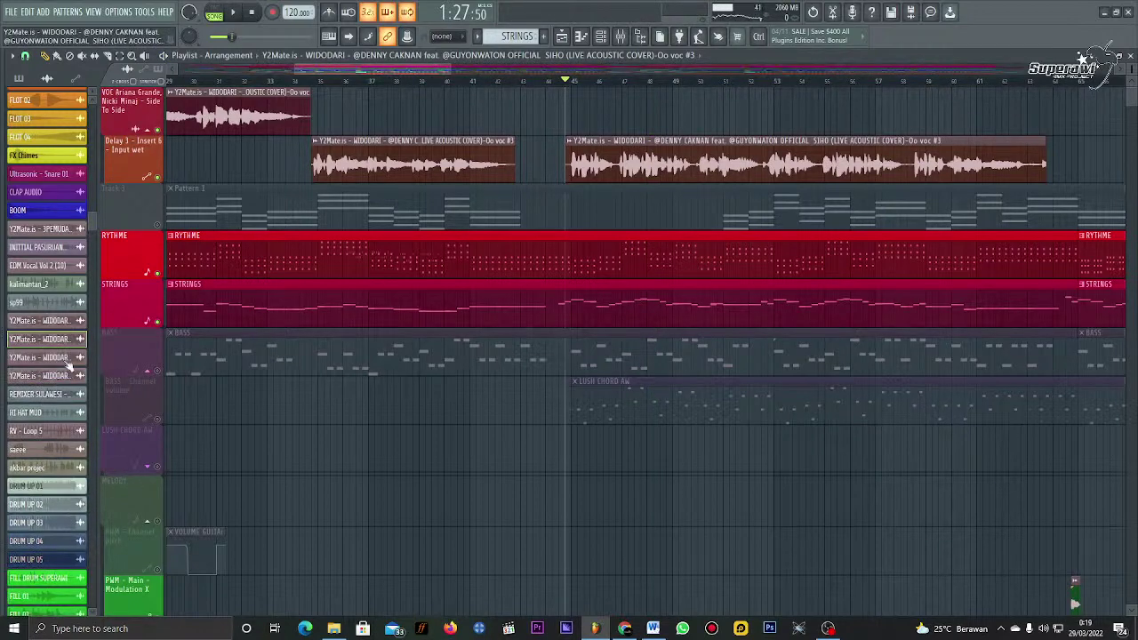
right_click(581, 177)
click(669, 165)
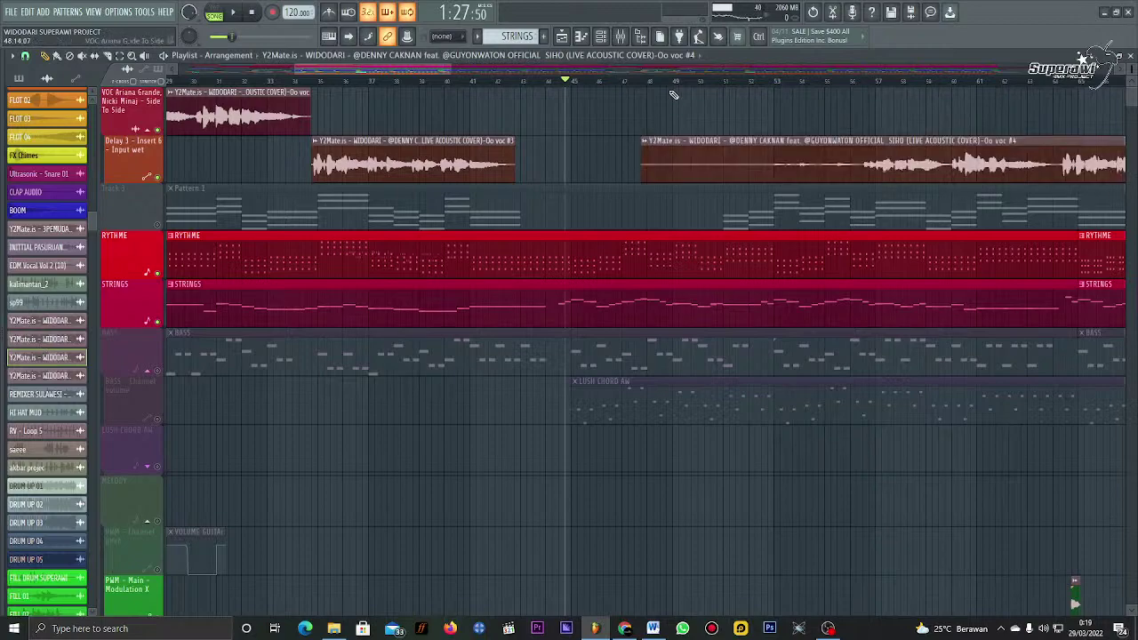
scroll(675, 92, down, 1)
scroll(676, 92, down, 2)
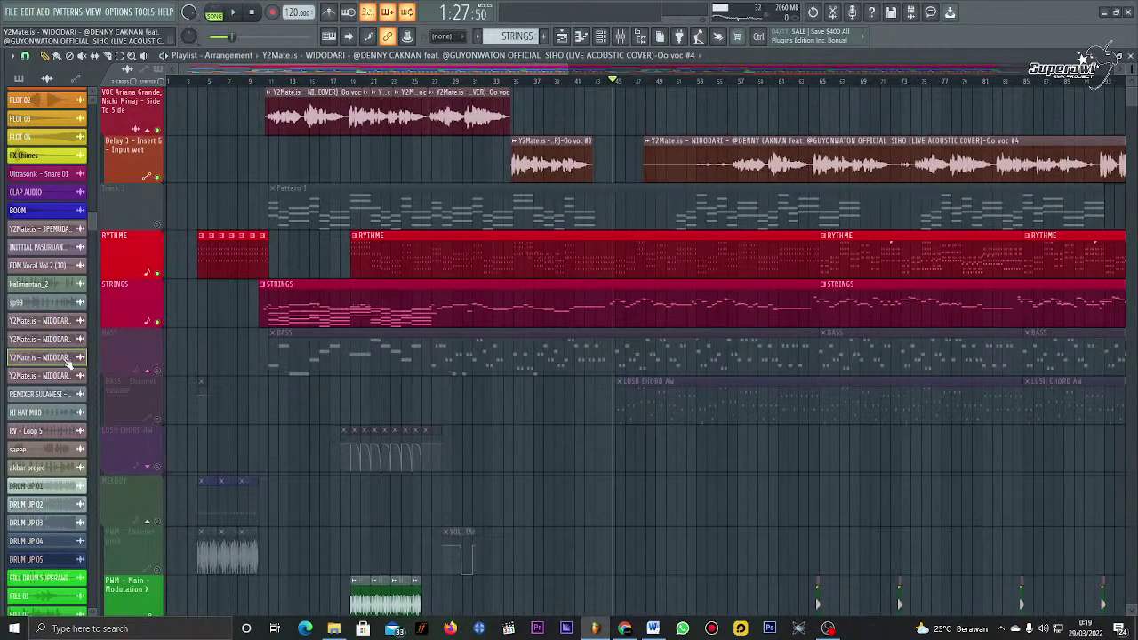
click(635, 122)
right_click(673, 169)
Step: Trim the Oo voc #4 clip's start and shorten it, moving it earlier
scroll(681, 88, down, 5)
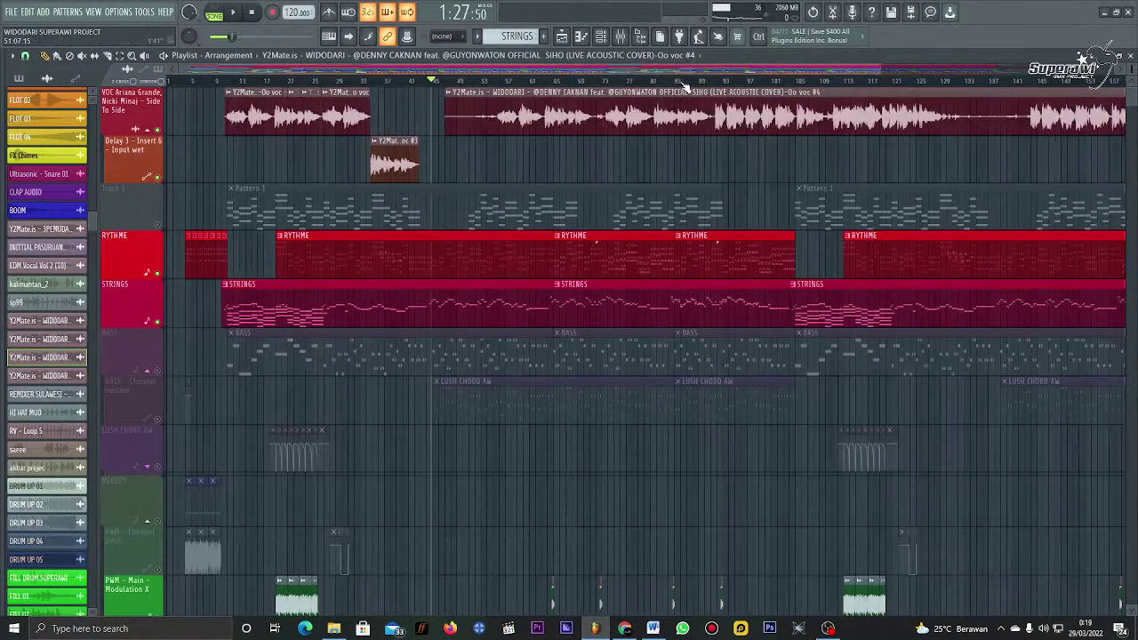
click(555, 85)
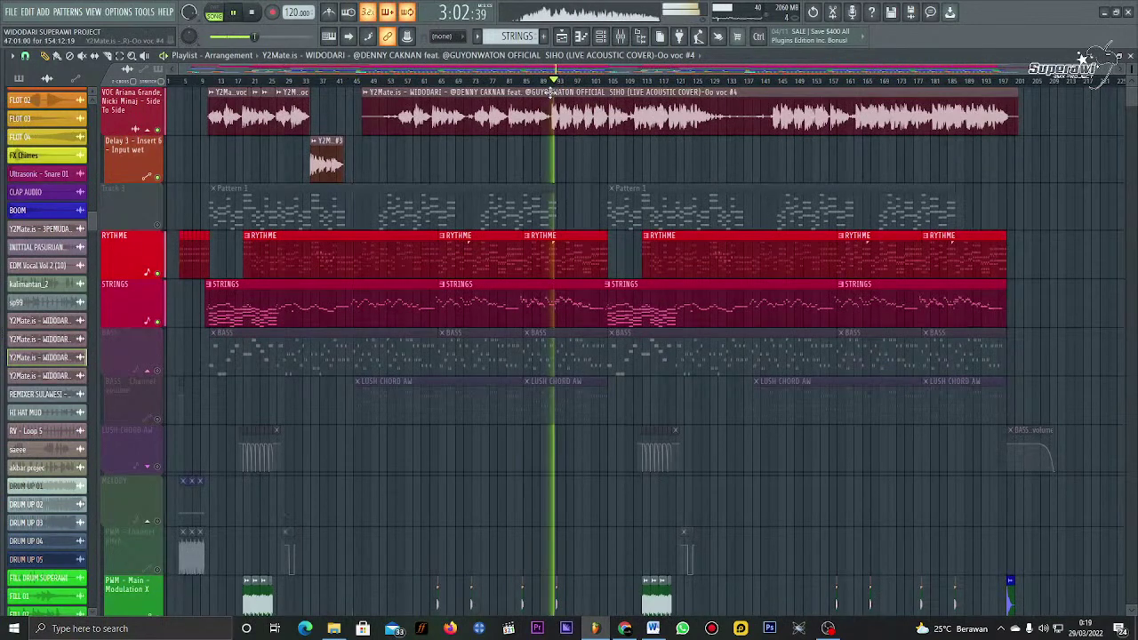
drag(360, 114, 549, 149)
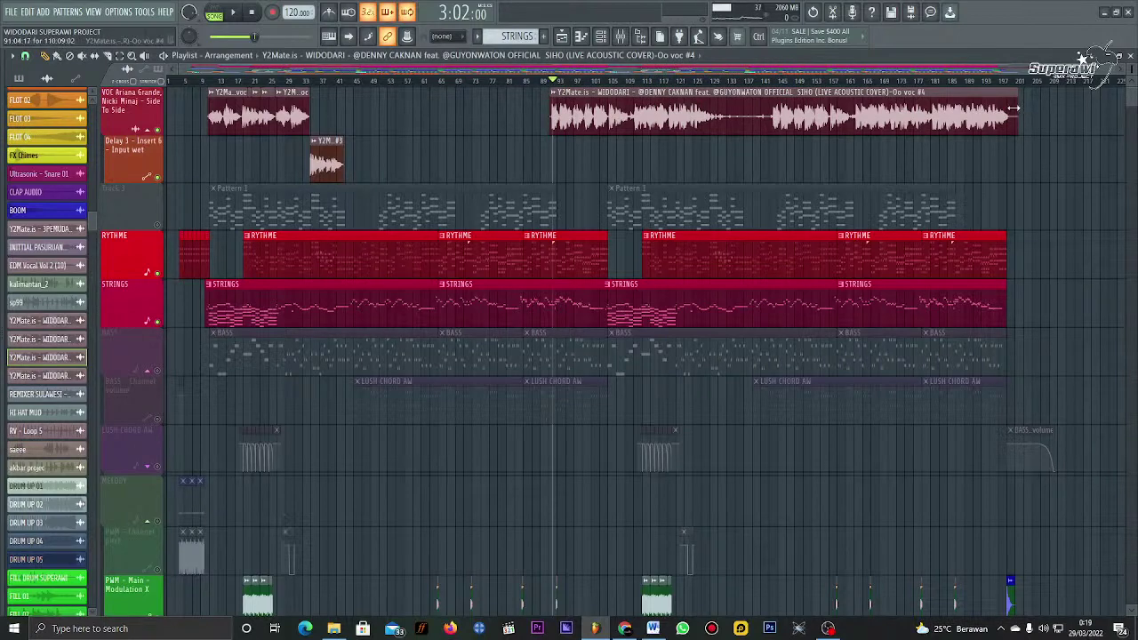
drag(1013, 108, 380, 111)
scroll(354, 81, up, 4)
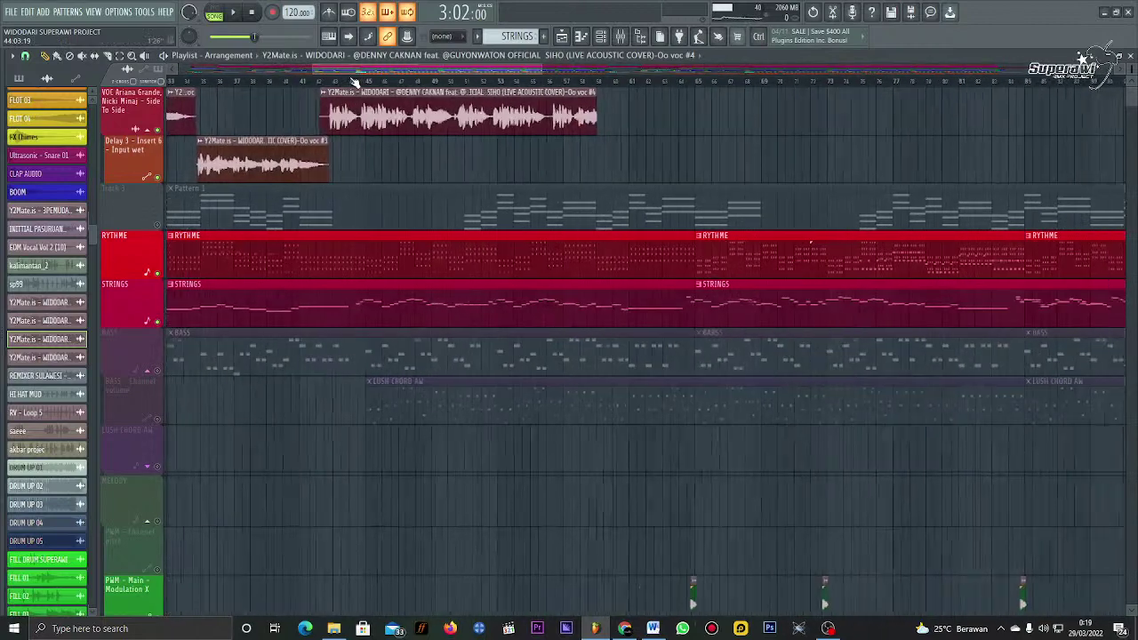
scroll(354, 81, up, 3)
Step: Shift the Oo voc #4 clip slightly later and preview it from inside the clip
click(292, 81)
key(space)
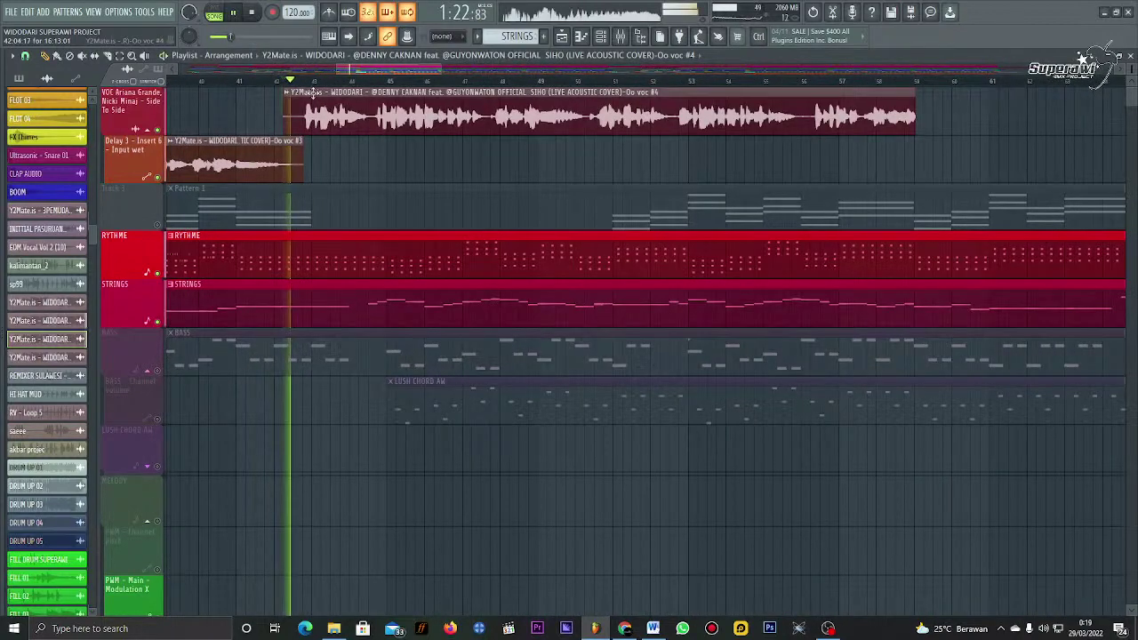
drag(312, 93, 425, 112)
key(space)
click(391, 81)
key(space)
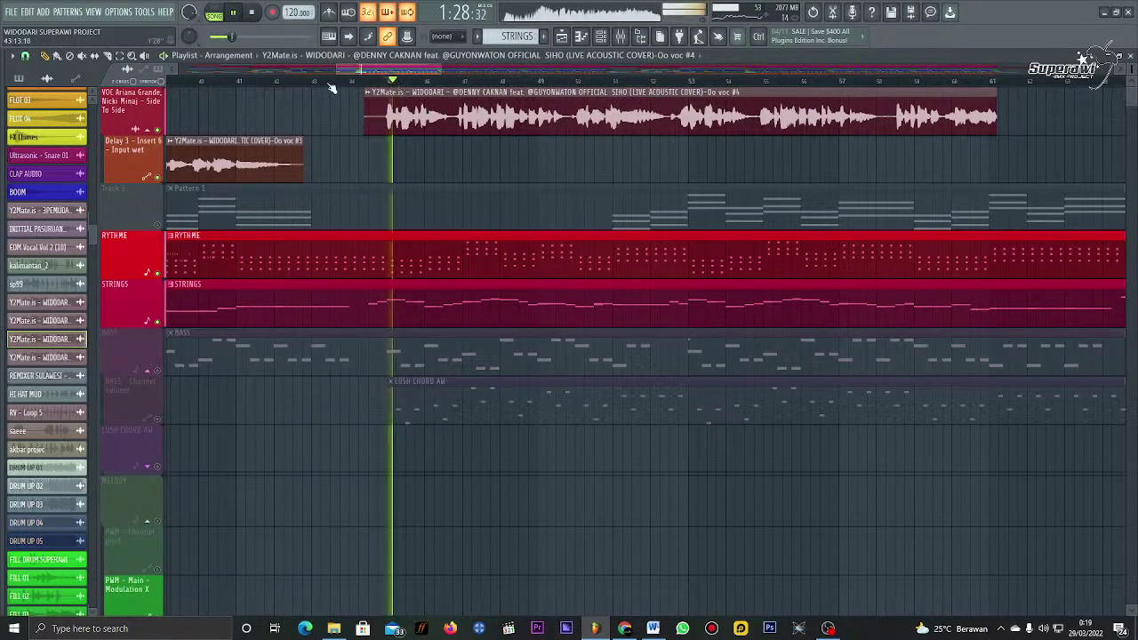
Step: Check the Oo voc #4 sample settings, trim its end slightly, and open the Mixer at Insert 5
double_click(957, 113)
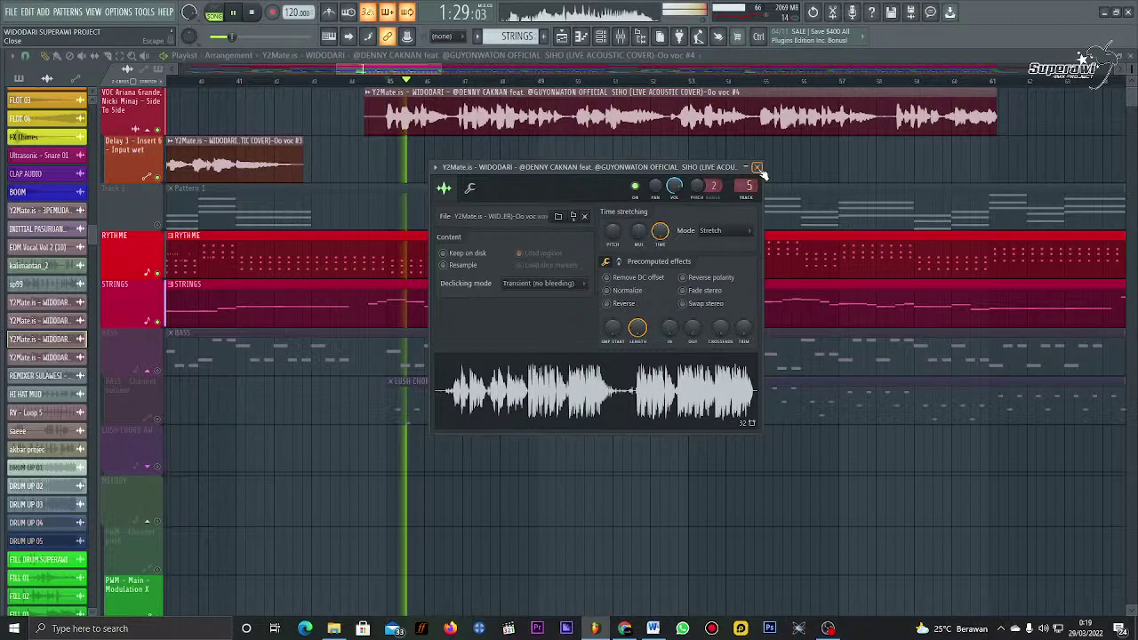
click(757, 167)
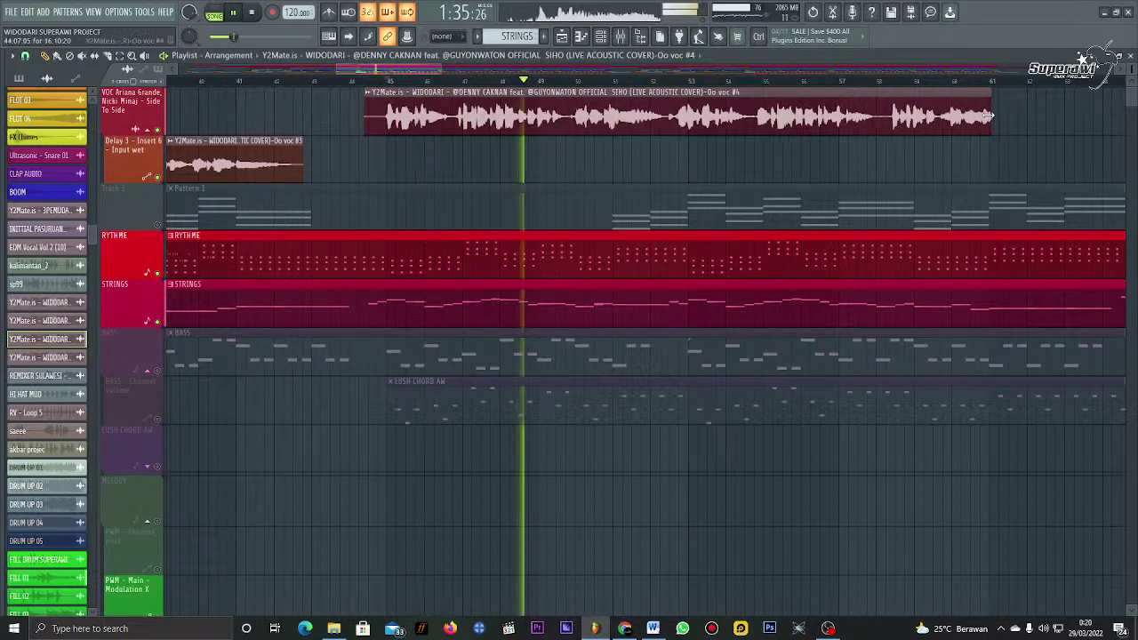
drag(994, 114, 989, 116)
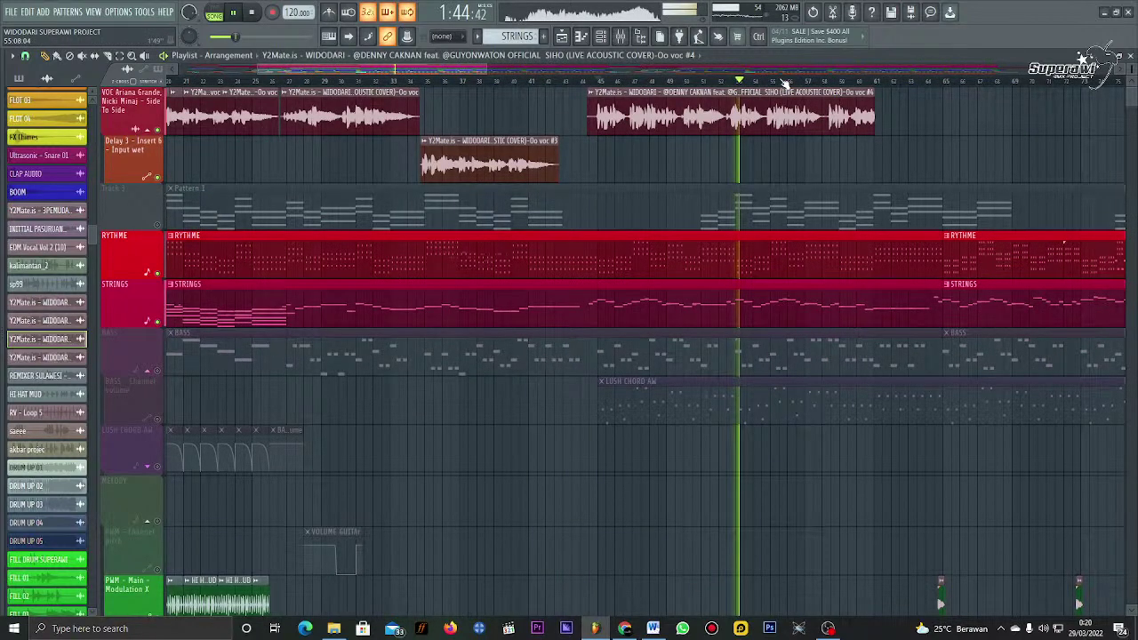
key(F9)
key(space)
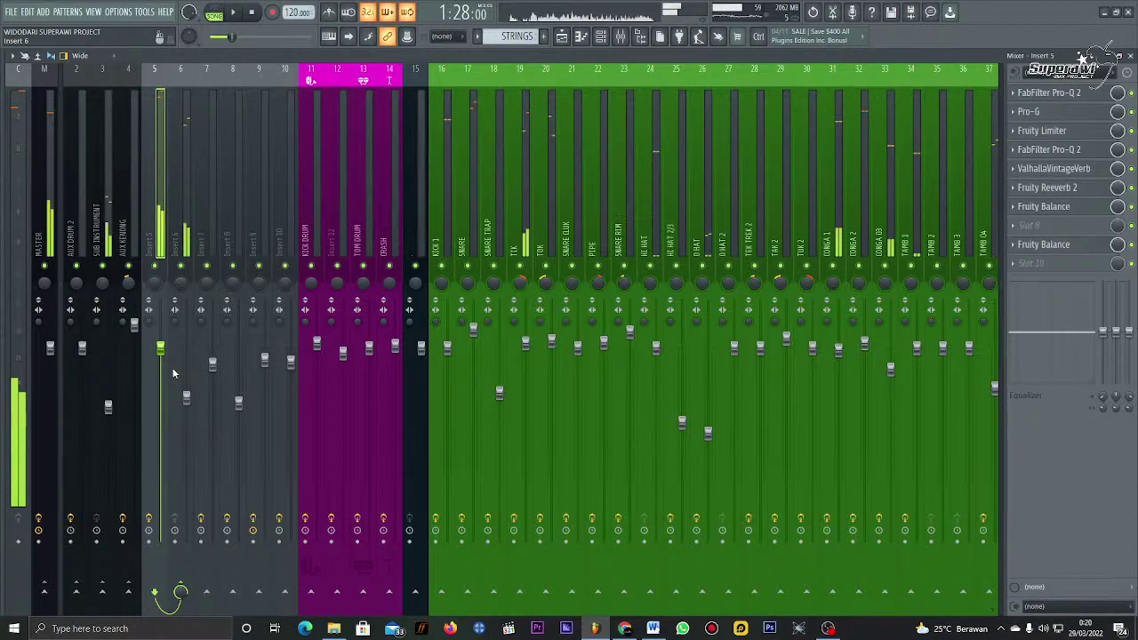
Step: Play the song and pull the Insert 5 volume fader down slightly
key(space)
drag(160, 346, 160, 372)
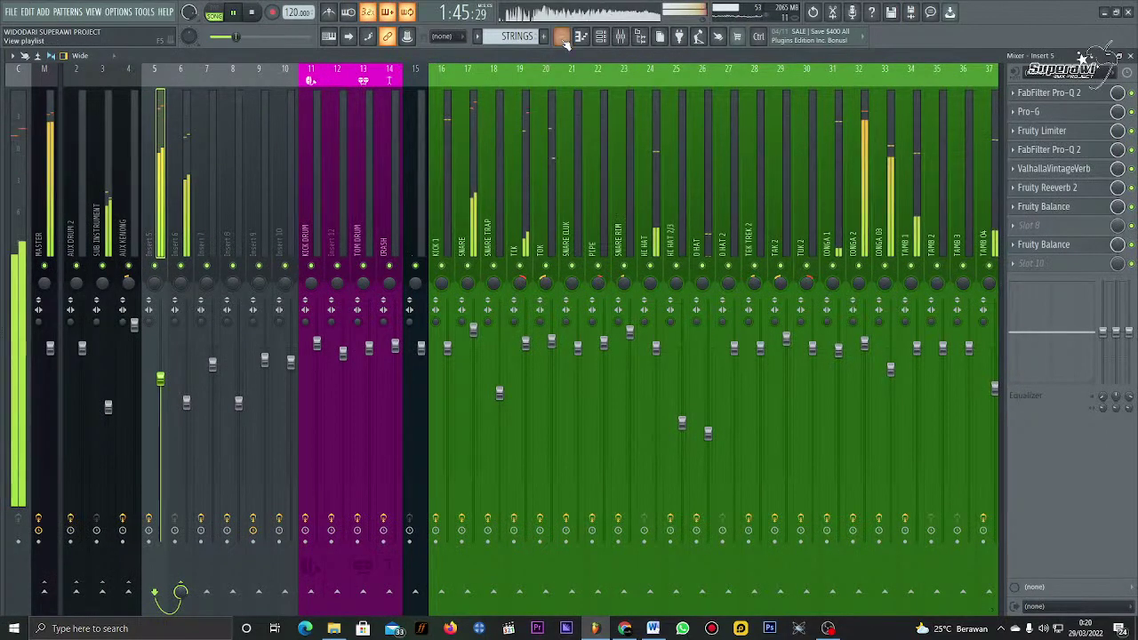
Step: Back in the Playlist, split the Oo voc #4 clip and shift its second piece later
click(565, 44)
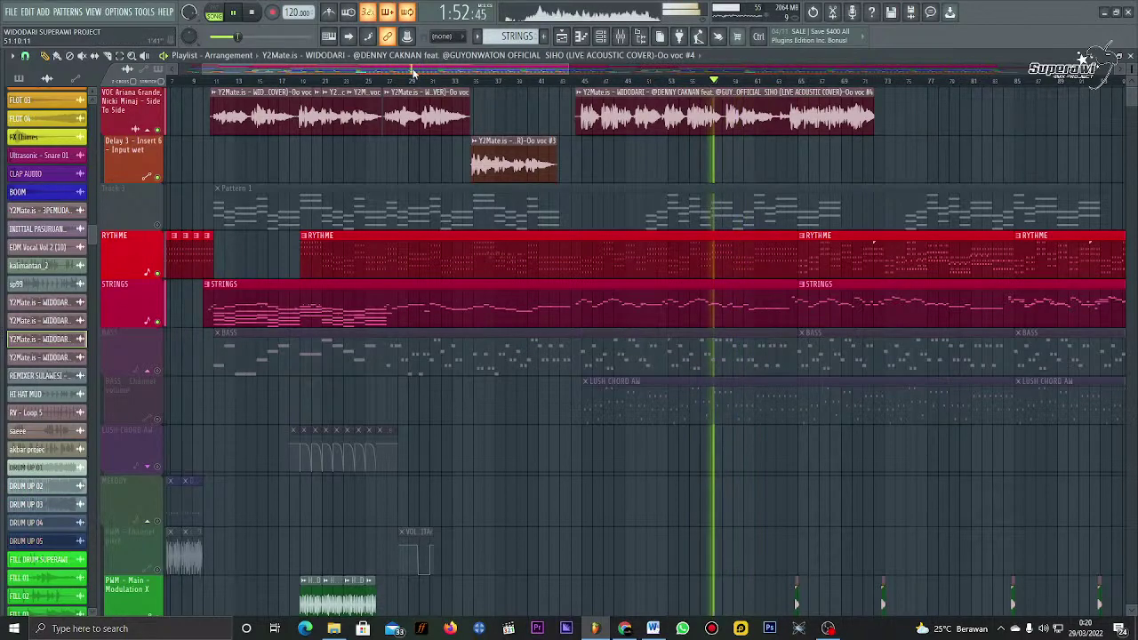
scroll(737, 81, up, 5)
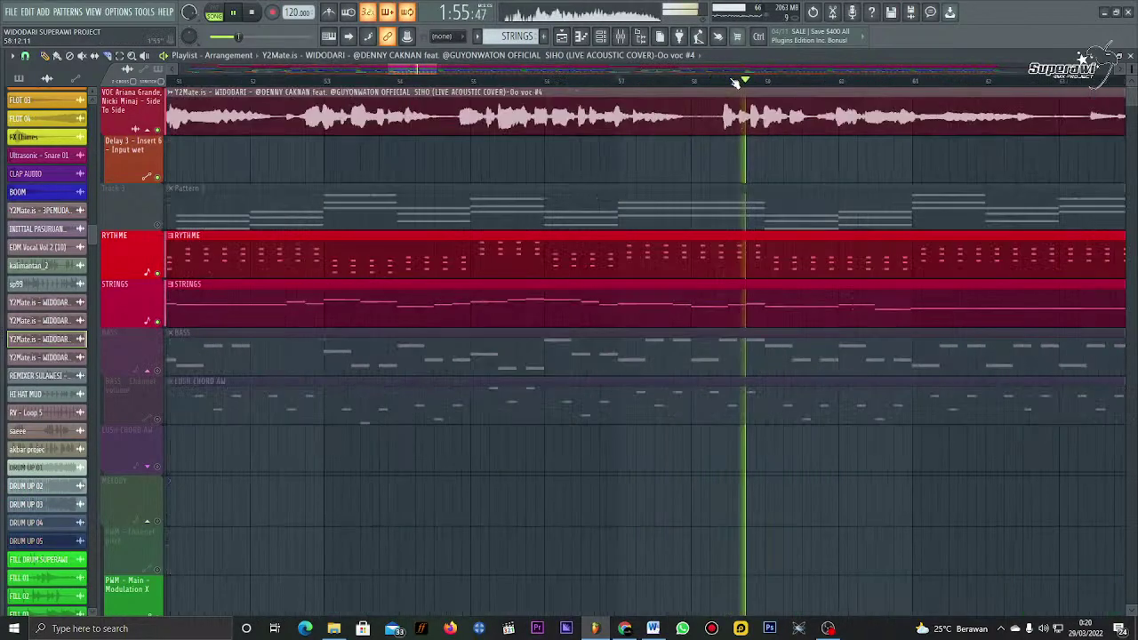
key(space)
click(714, 110)
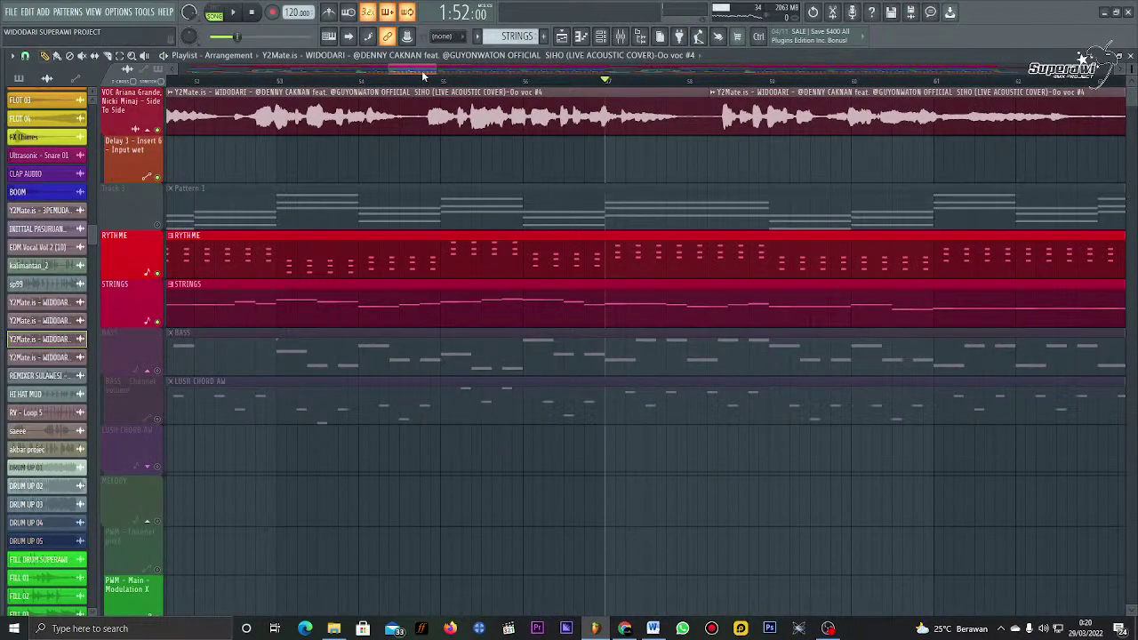
key(space)
drag(773, 108, 798, 108)
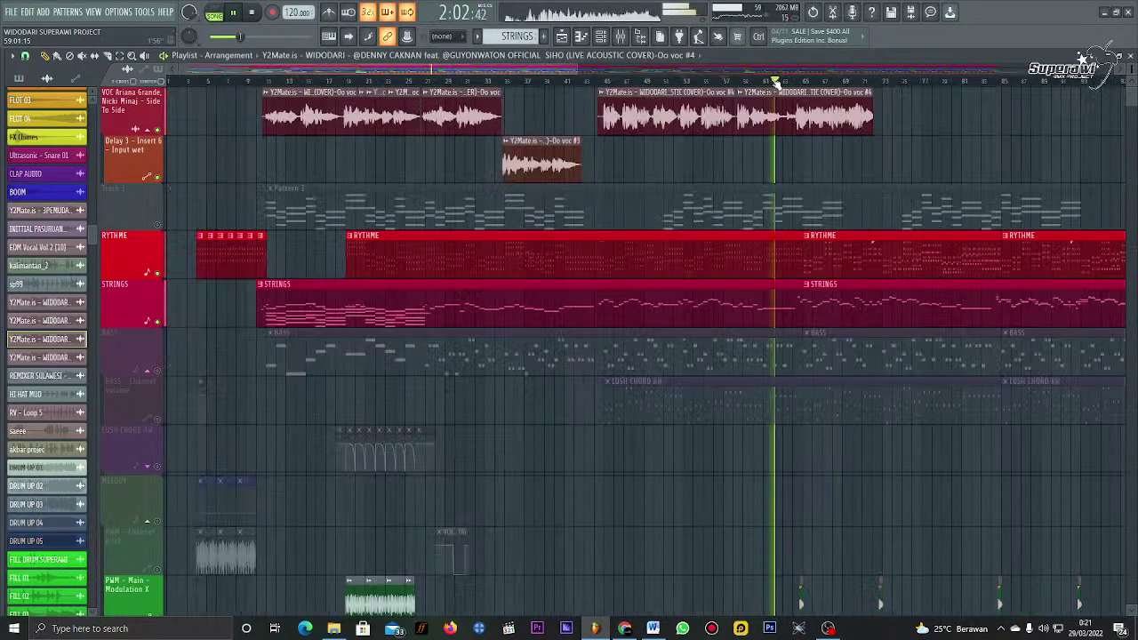
scroll(795, 96, down, 1)
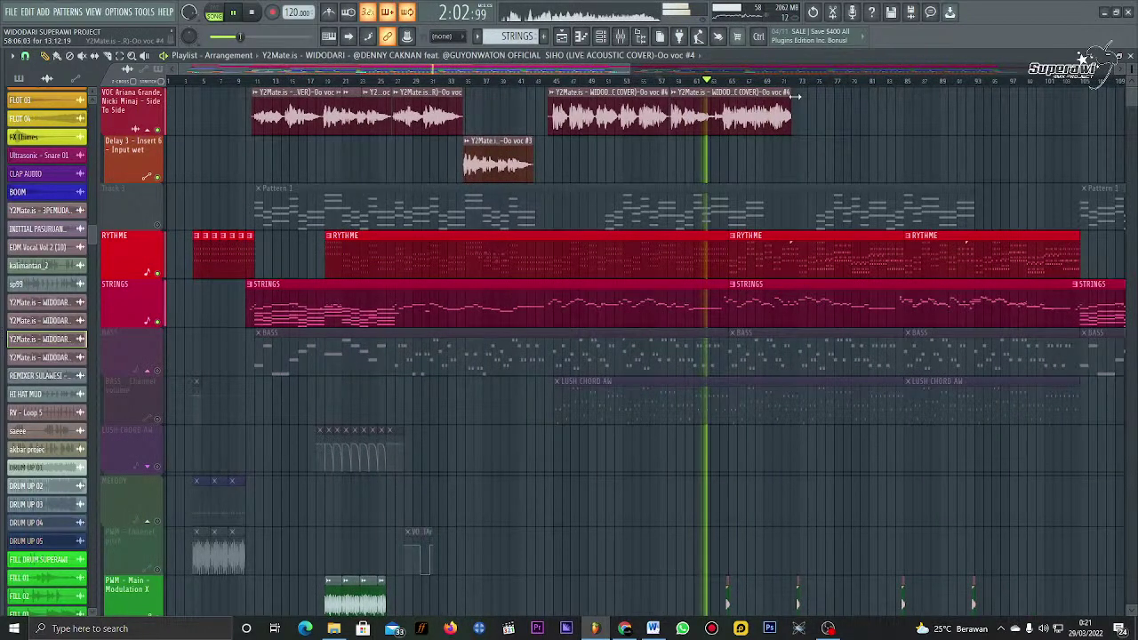
Step: Lengthen the second vocal piece, slice it in two, and nudge the right piece slightly earlier
drag(795, 96, 898, 111)
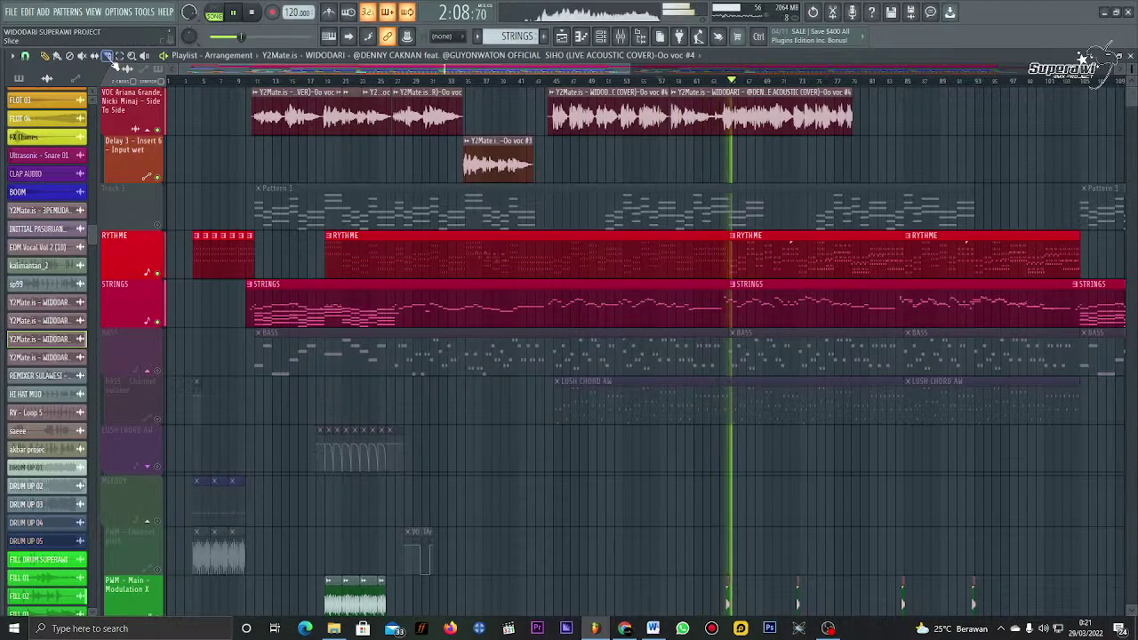
click(107, 55)
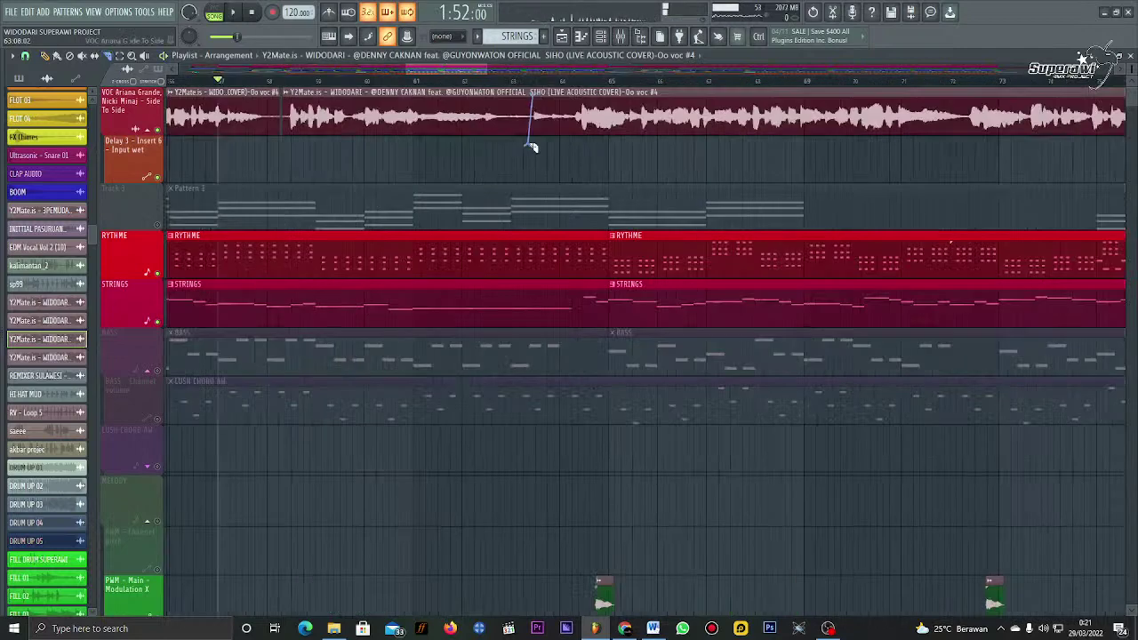
drag(531, 147, 531, 147)
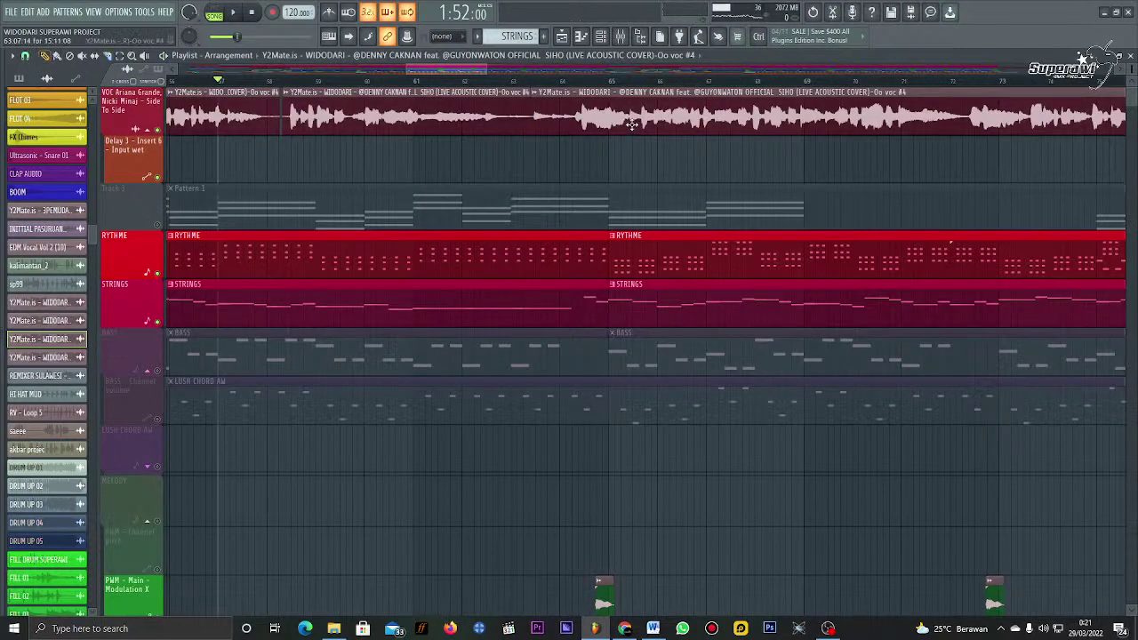
drag(637, 127, 631, 135)
Step: Play the arrangement from just before the split and zoom out to the whole song
click(566, 82)
key(space)
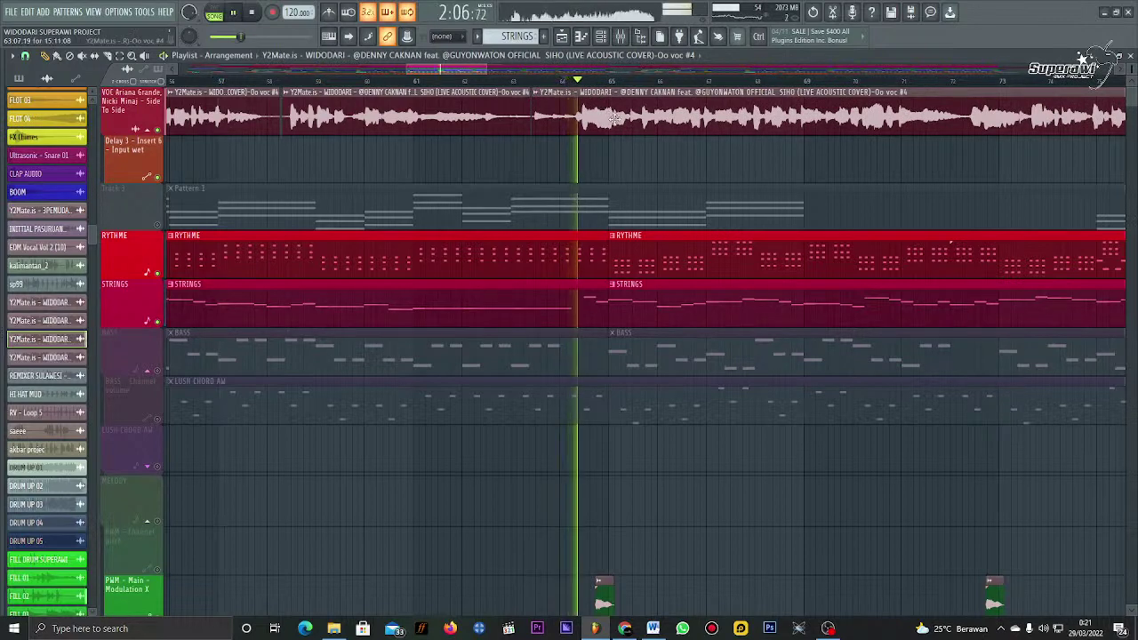
key(space)
key(space)
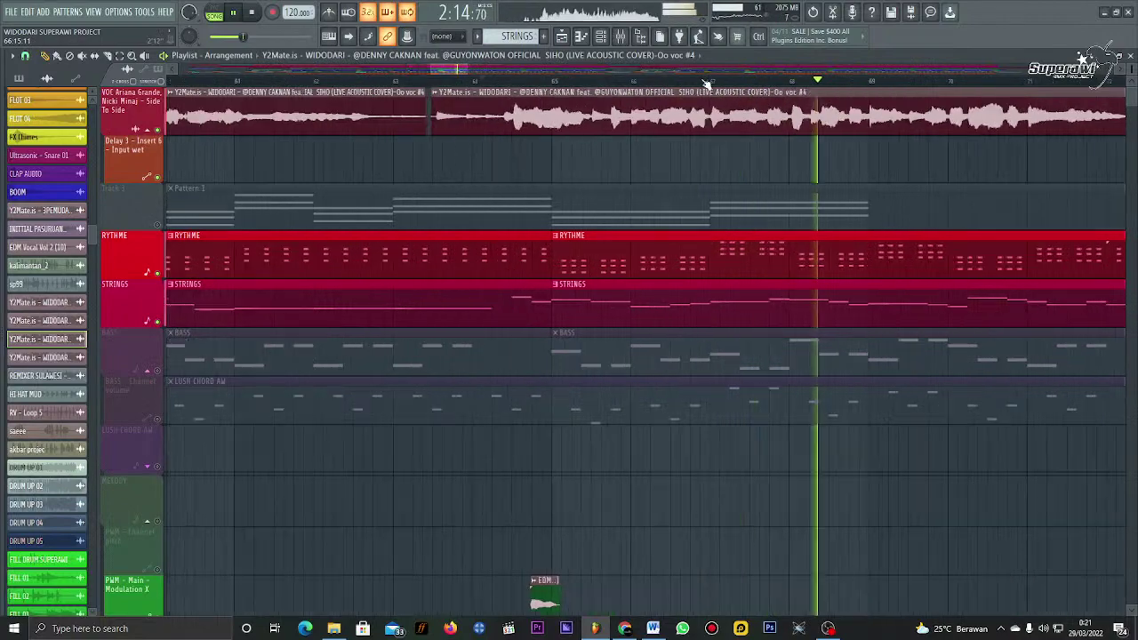
key(space)
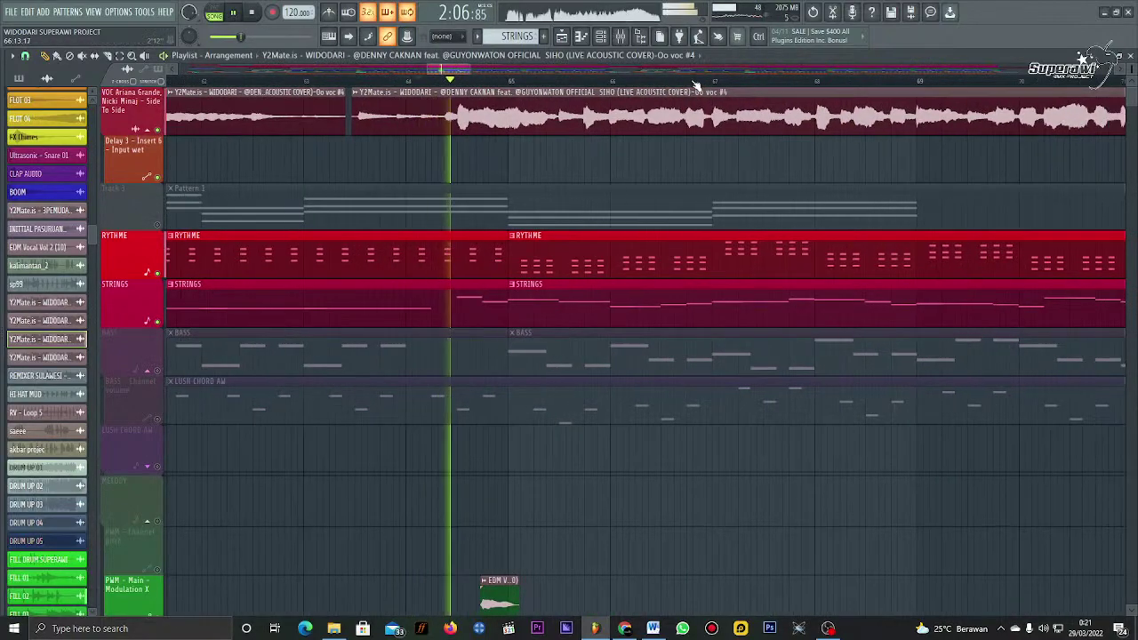
scroll(698, 89, down, 3)
scroll(698, 84, down, 4)
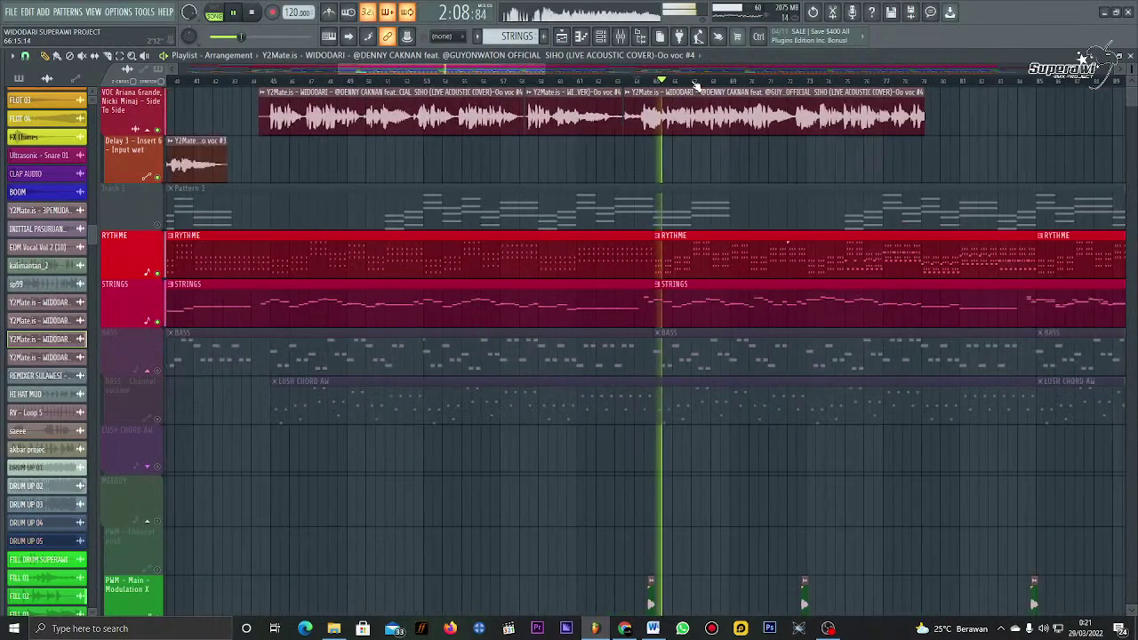
scroll(698, 89, down, 3)
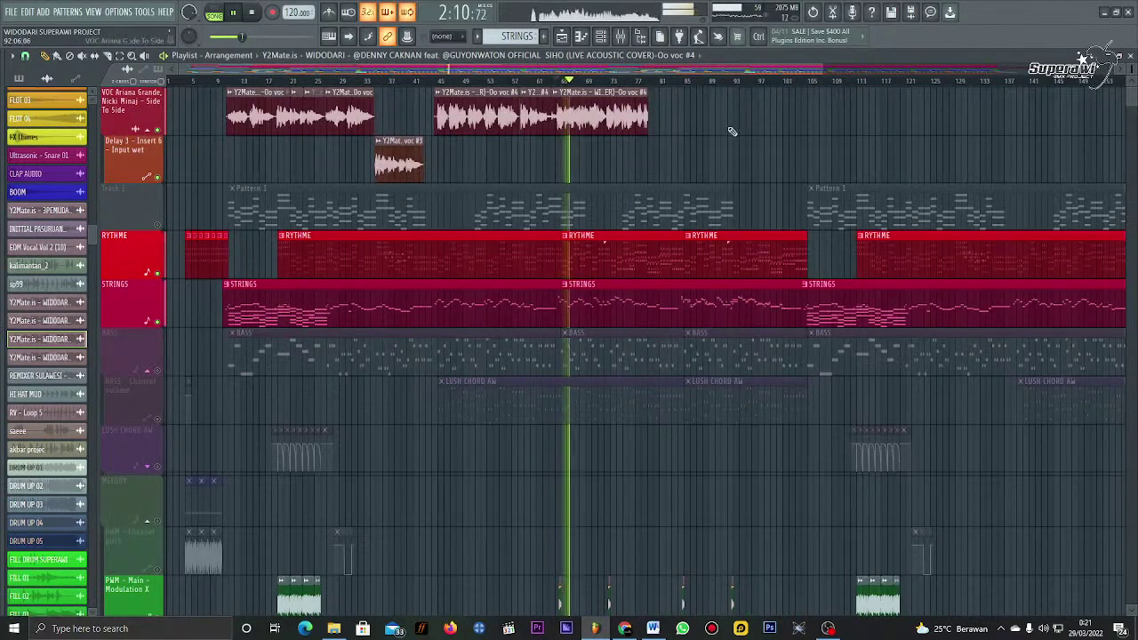
scroll(423, 224, down, 3)
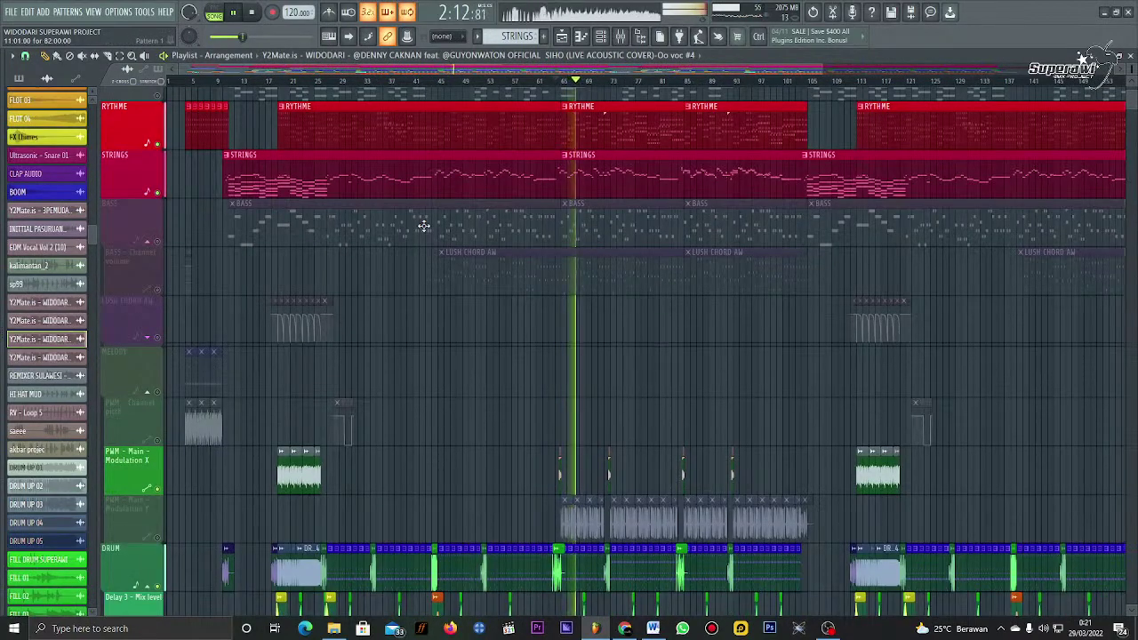
Step: Unmute the BASS, FLOT 1, FX and FX 2 playlist tracks during playback
scroll(431, 126, up, 3)
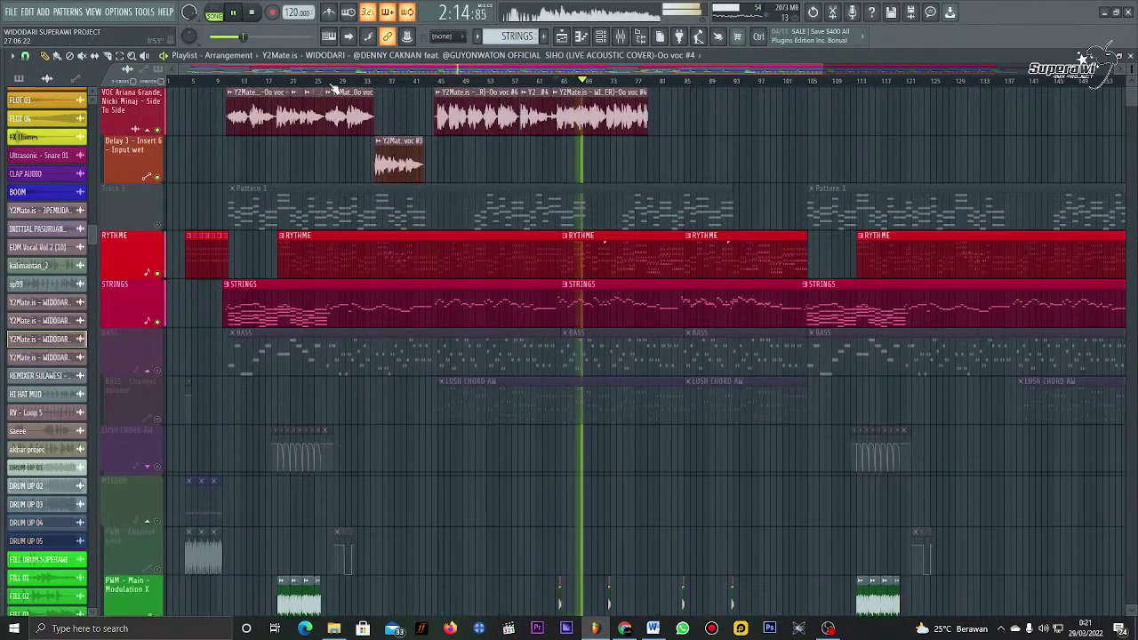
scroll(289, 255, down, 5)
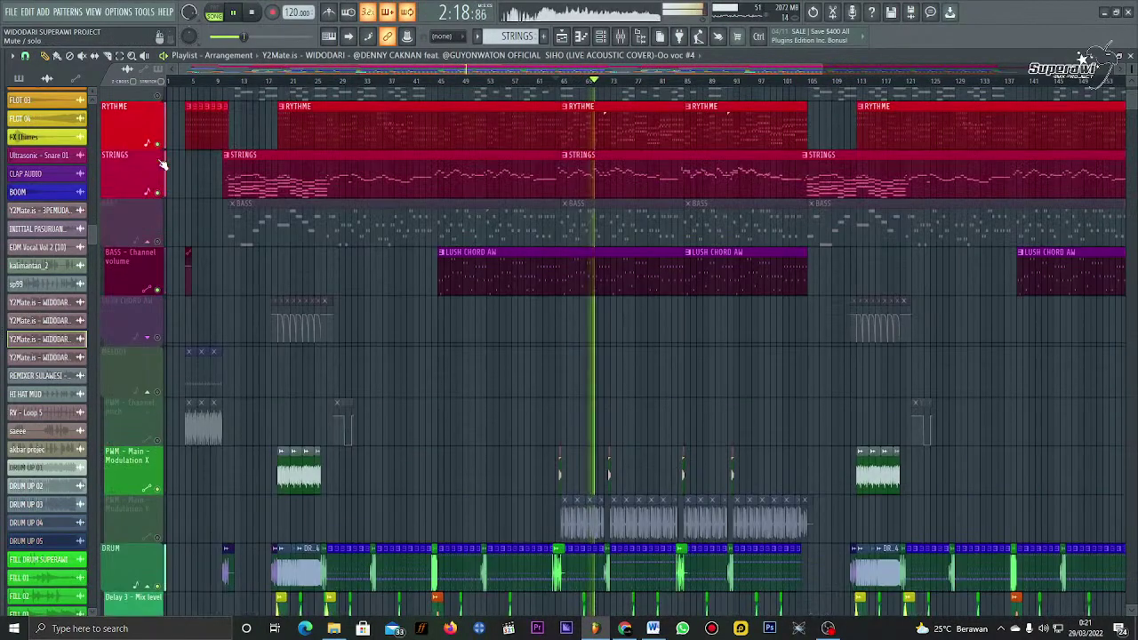
scroll(160, 165, up, 3)
click(157, 214)
scroll(157, 240, up, 3)
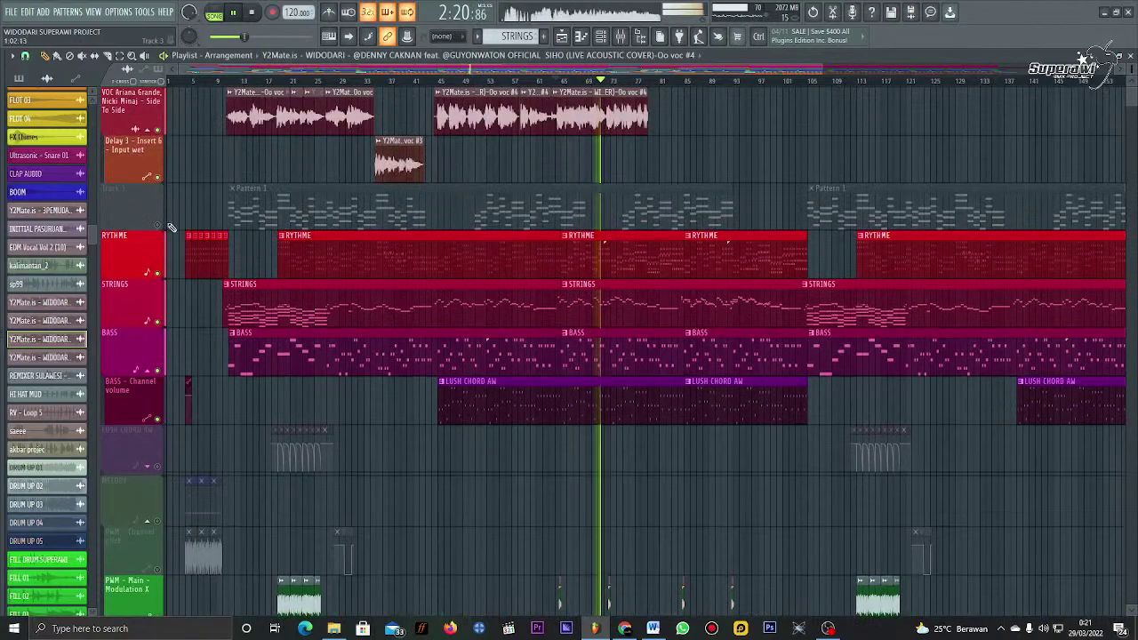
scroll(192, 283, down, 12)
scroll(204, 285, up, 6)
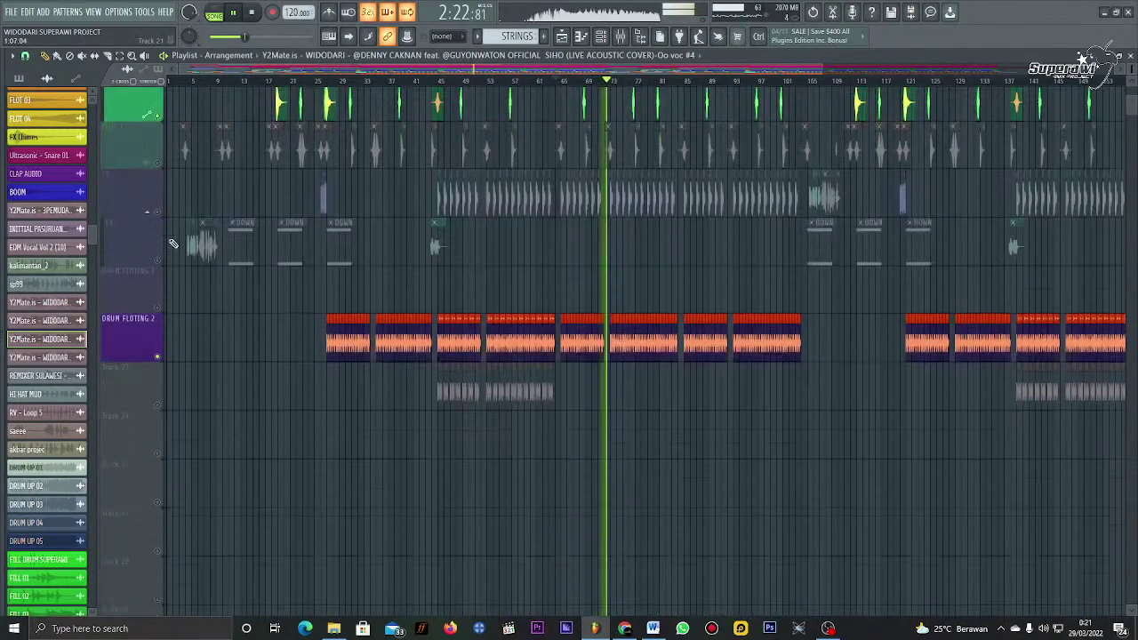
click(158, 423)
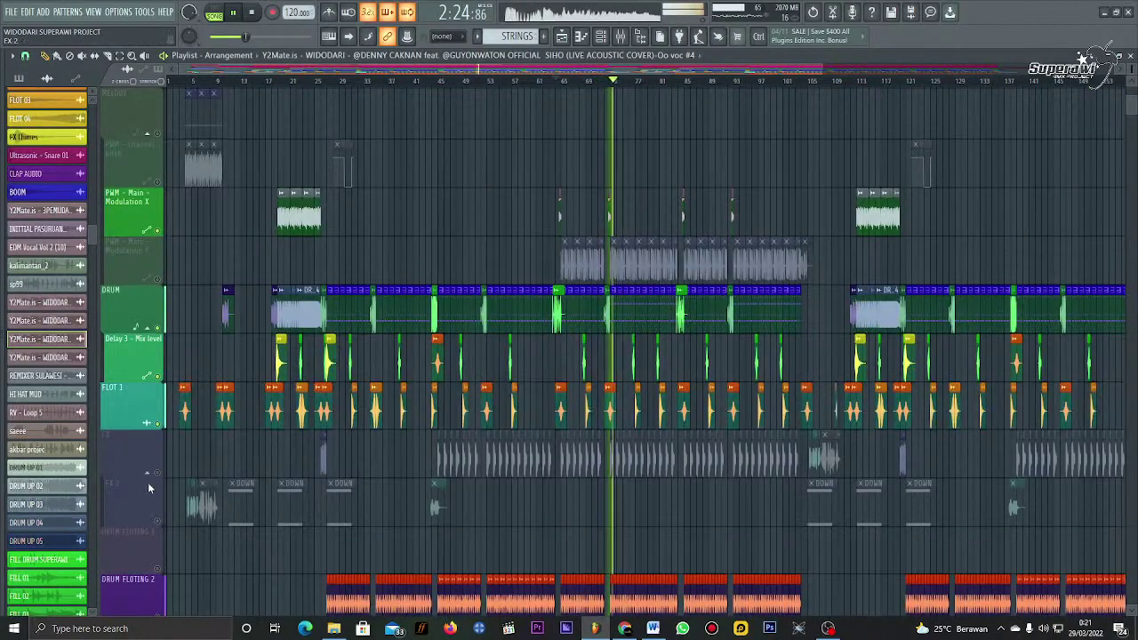
click(158, 473)
click(157, 521)
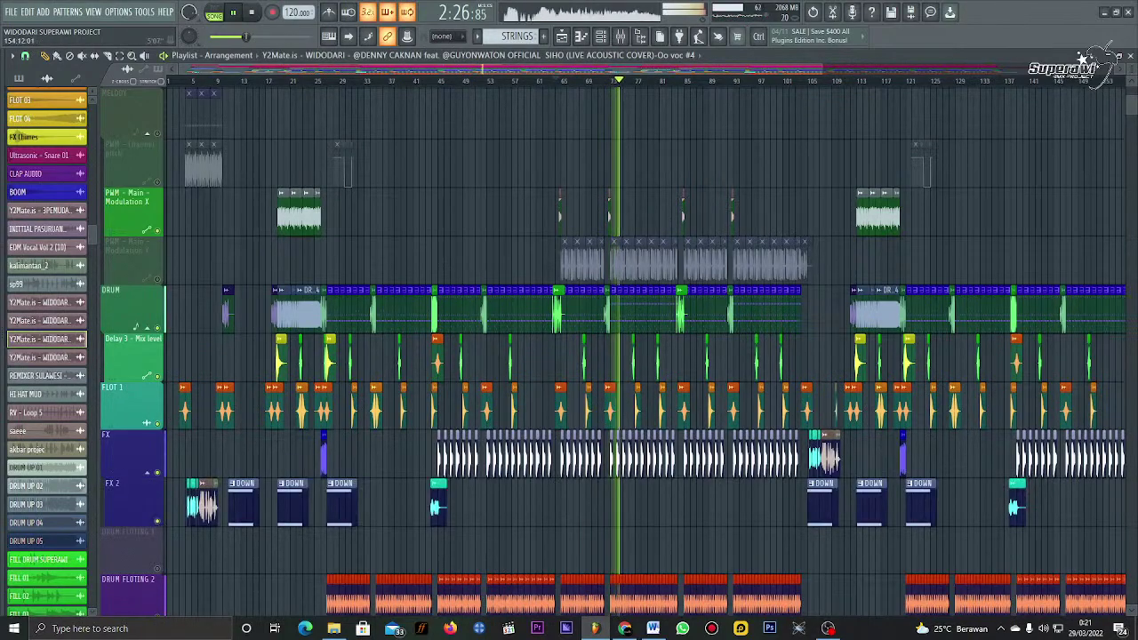
scroll(649, 170, down, 1)
scroll(648, 169, up, 6)
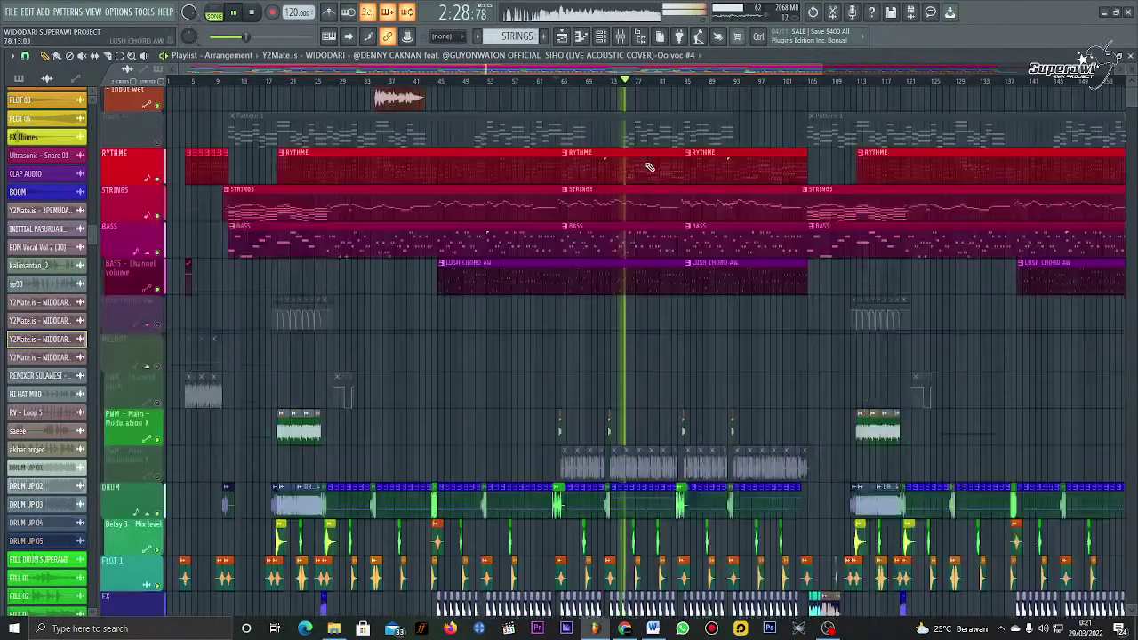
scroll(623, 356, up, 5)
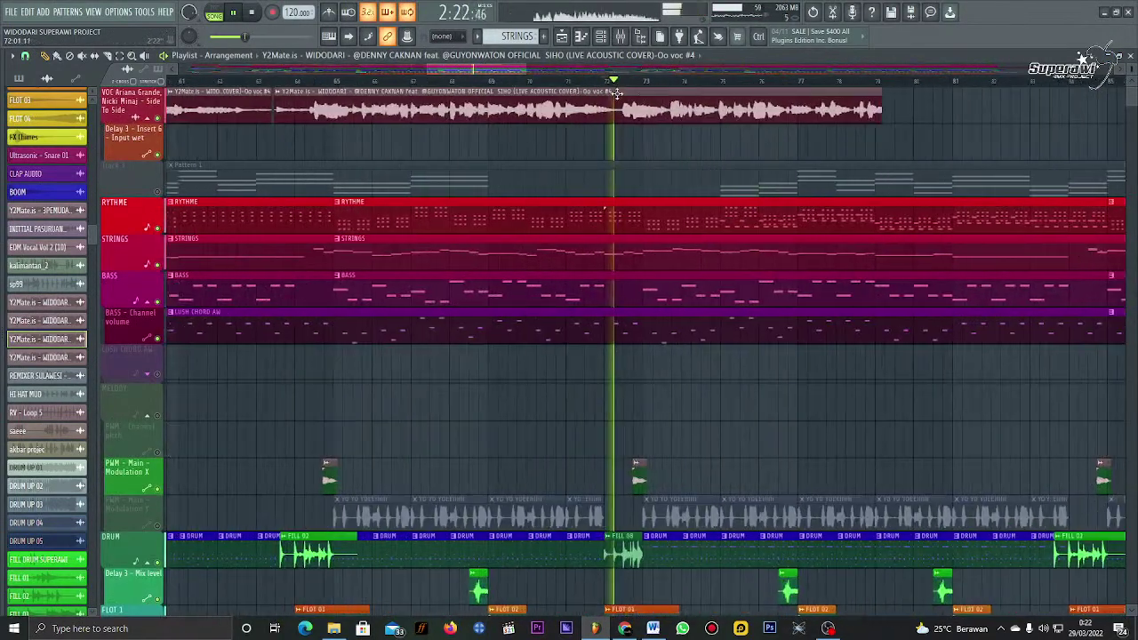
Step: Stop playback, cut the vocal clip with the Slice tool, and replay to hear the cut
key(space)
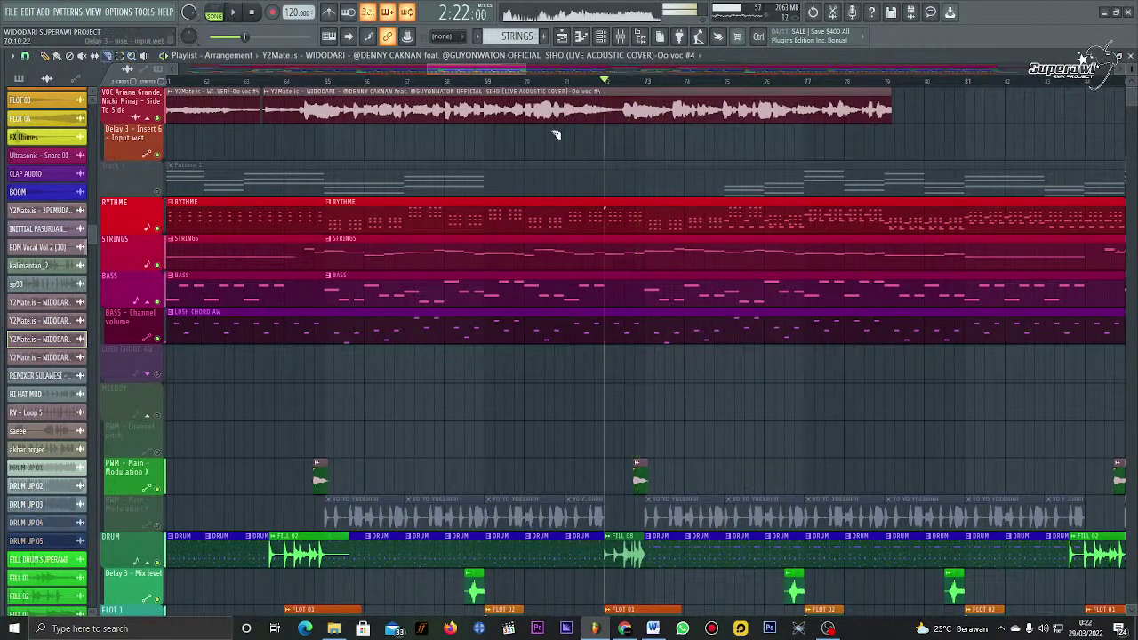
click(622, 107)
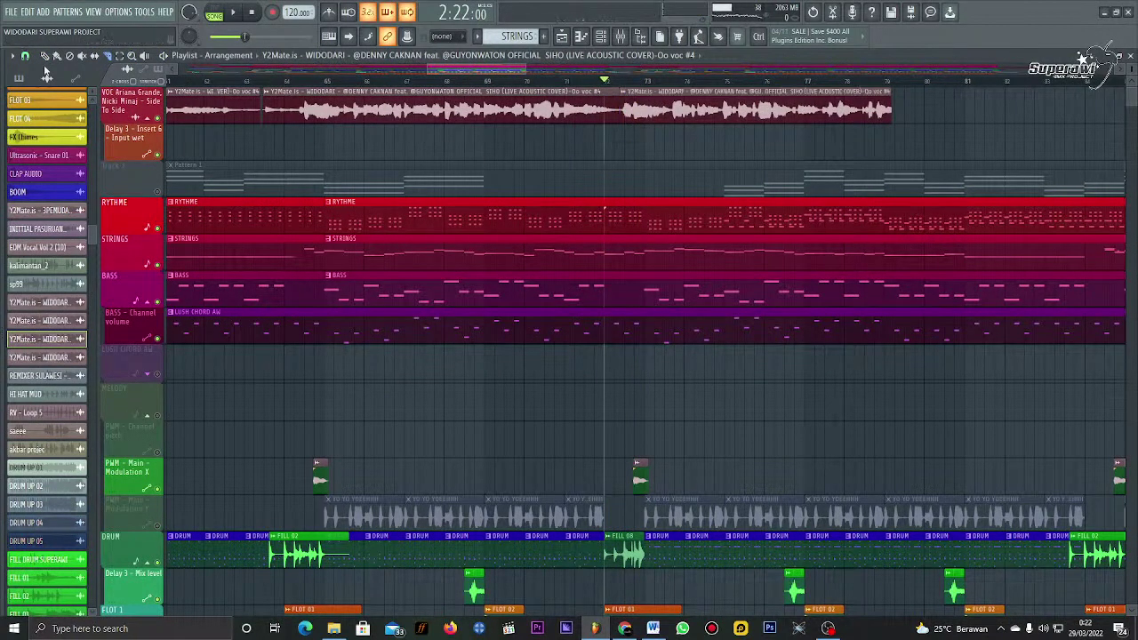
key(p)
key(space)
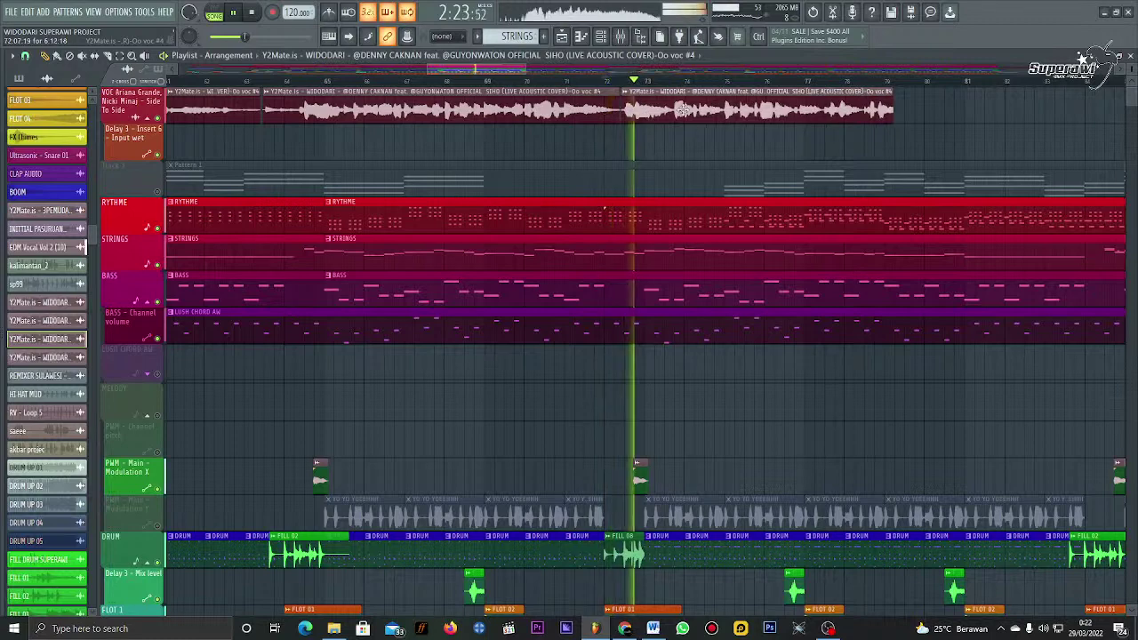
scroll(685, 100, up, 3)
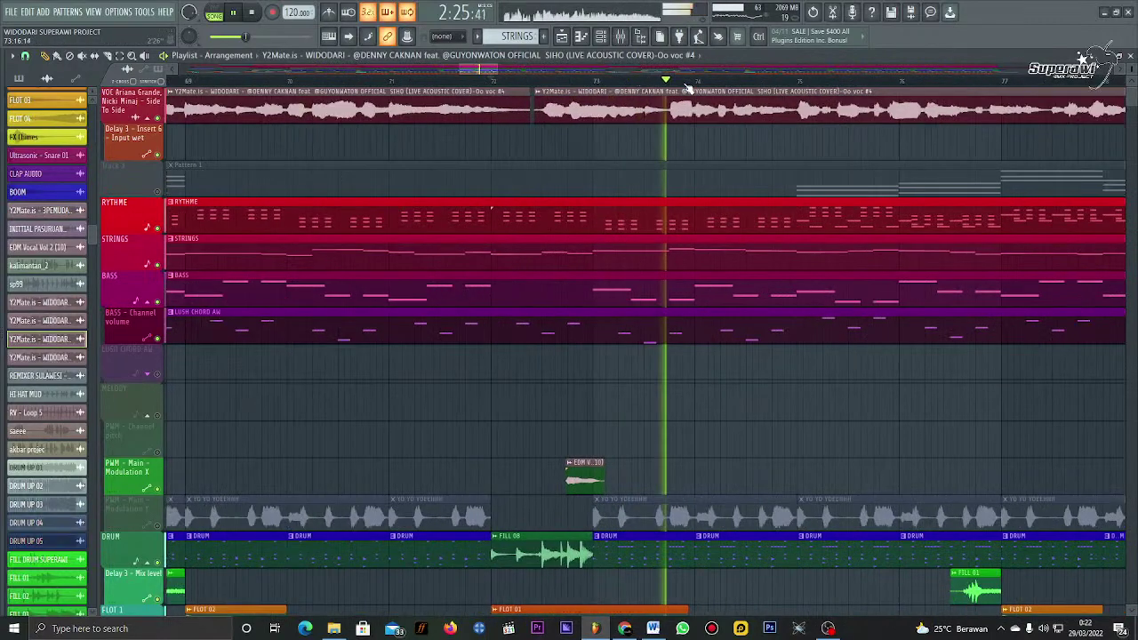
scroll(688, 88, down, 1)
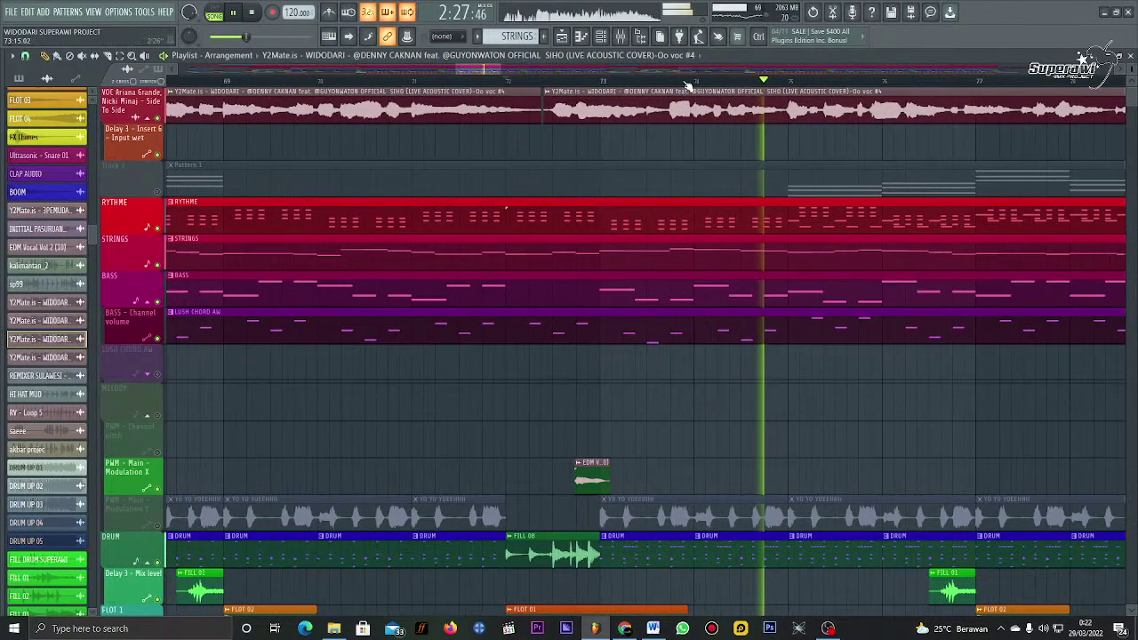
scroll(688, 86, down, 3)
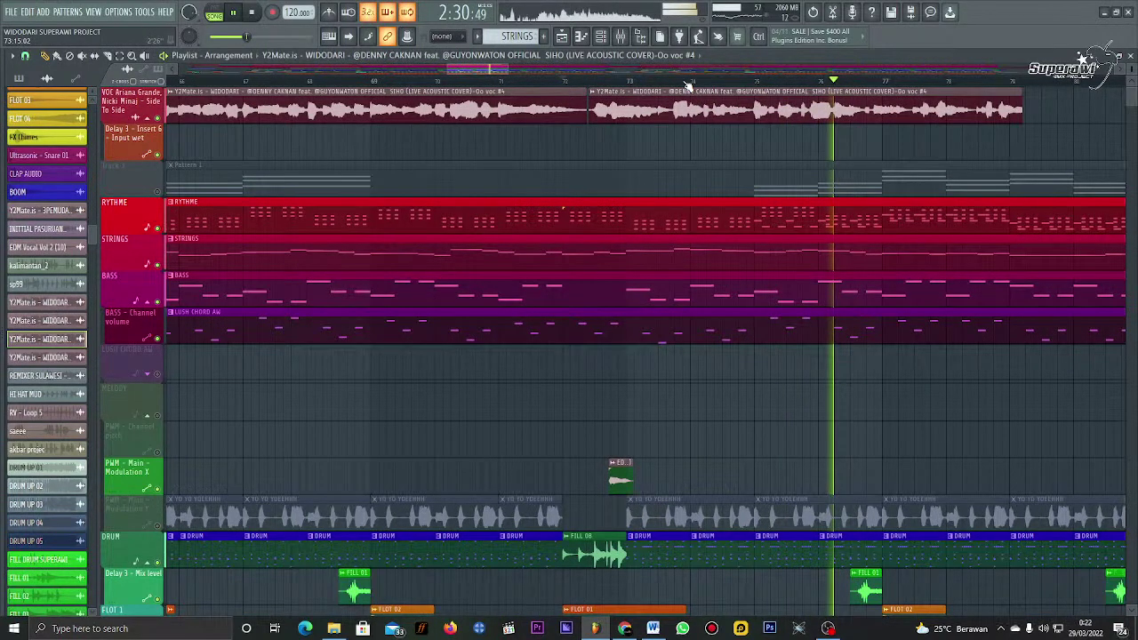
scroll(689, 85, down, 2)
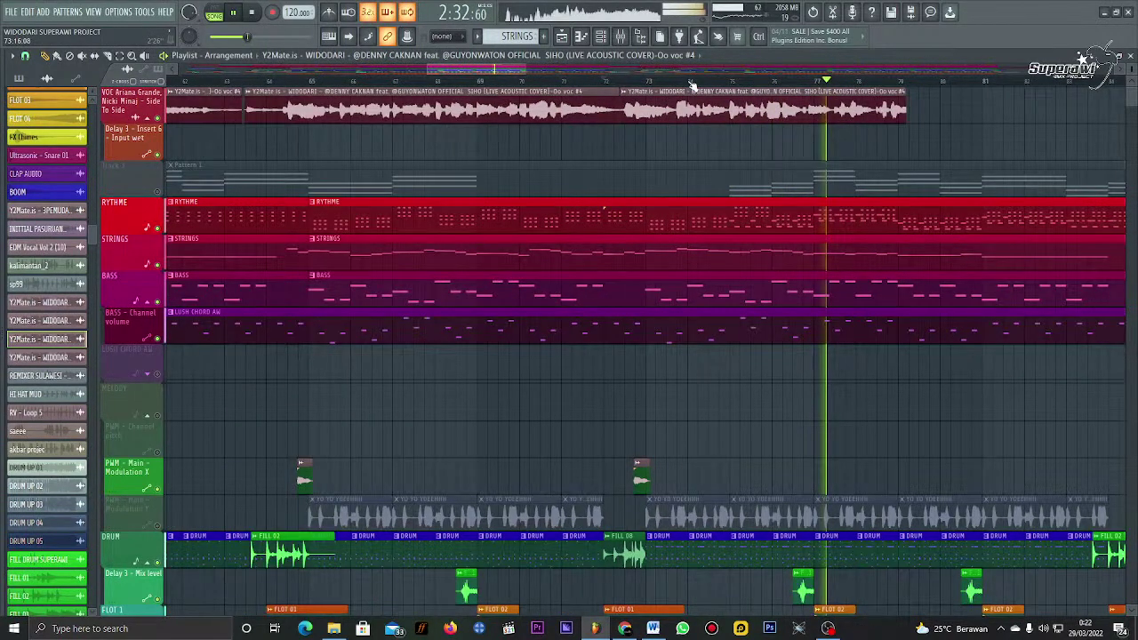
scroll(692, 84, down, 3)
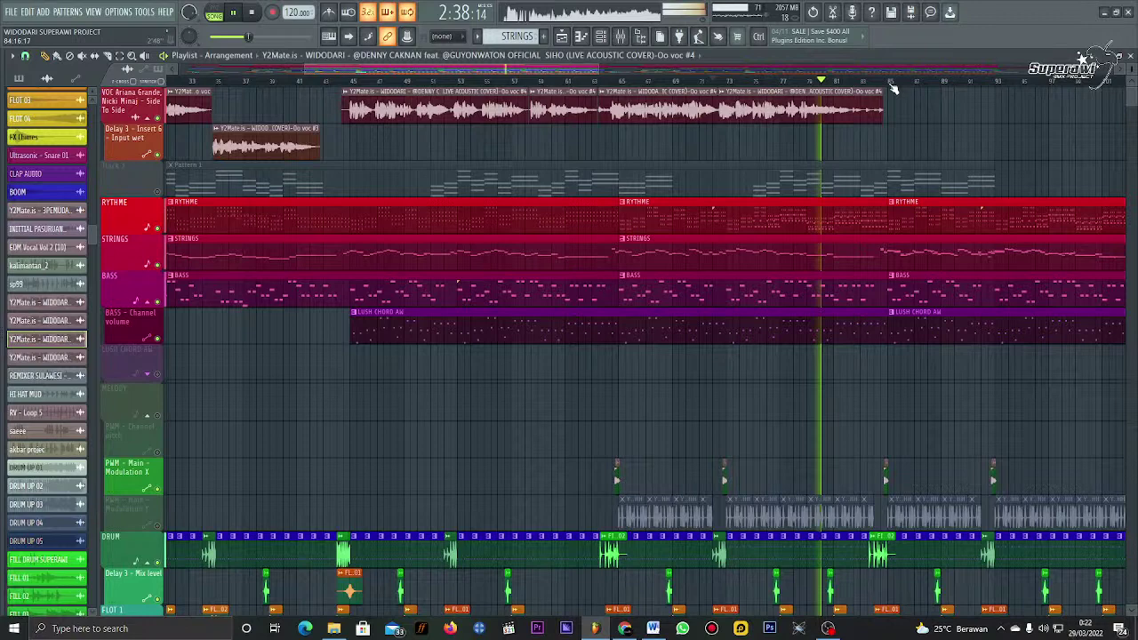
scroll(893, 87, up, 3)
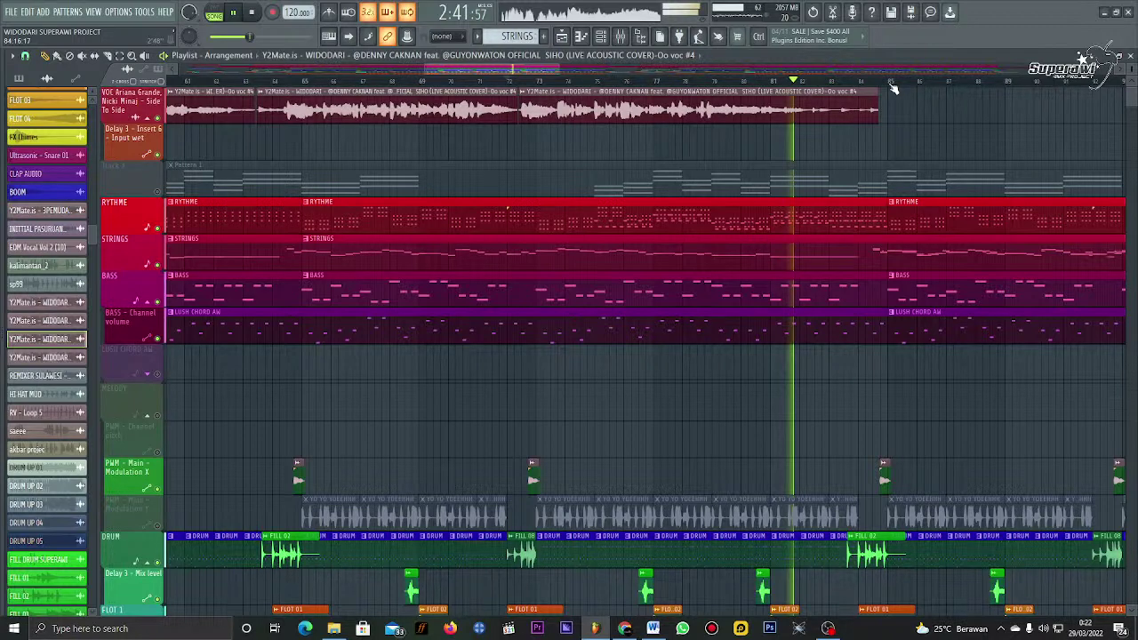
Step: Trim the vocal clip's end shorter, let the song play past 3:00, then stop
drag(878, 116, 811, 122)
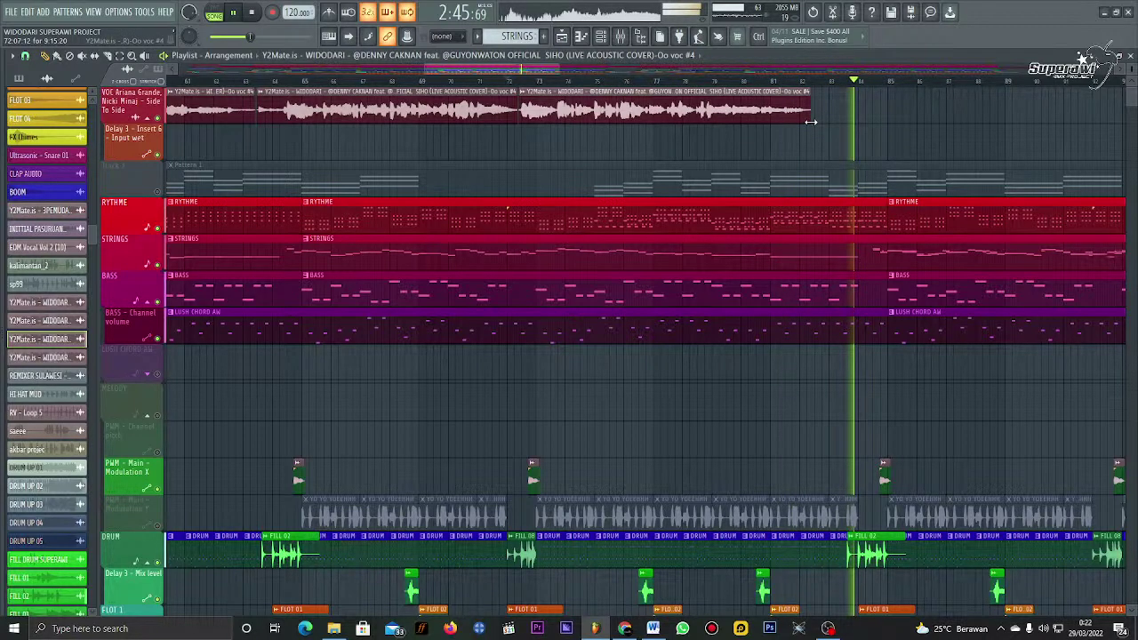
scroll(826, 111, down, 3)
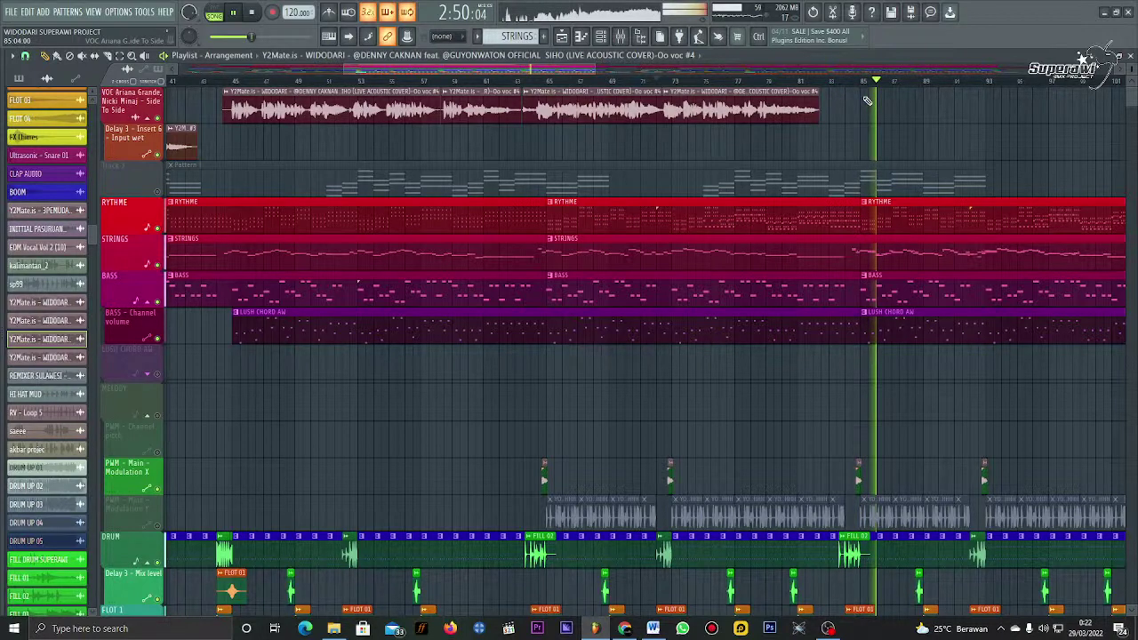
scroll(851, 85, down, 3)
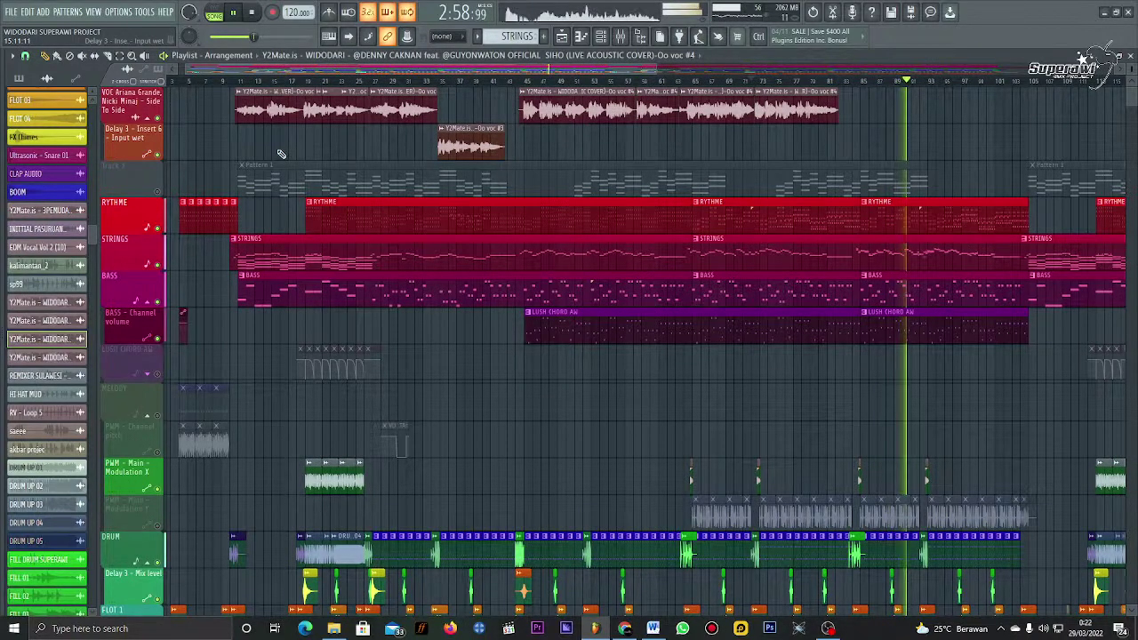
scroll(280, 154, down, 5)
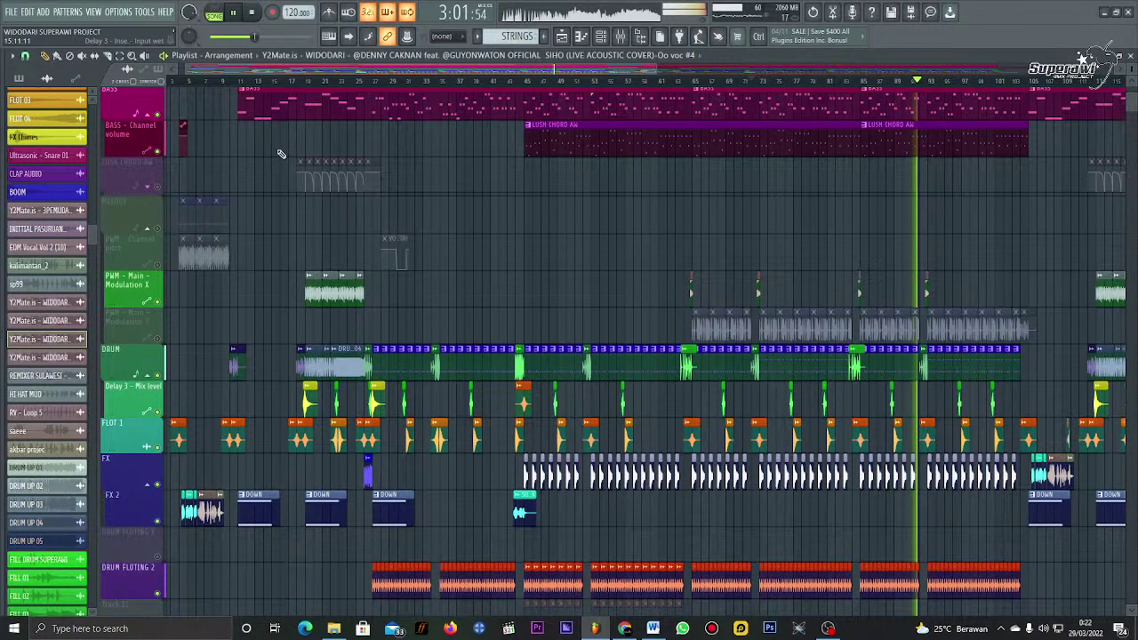
scroll(280, 153, up, 5)
key(space)
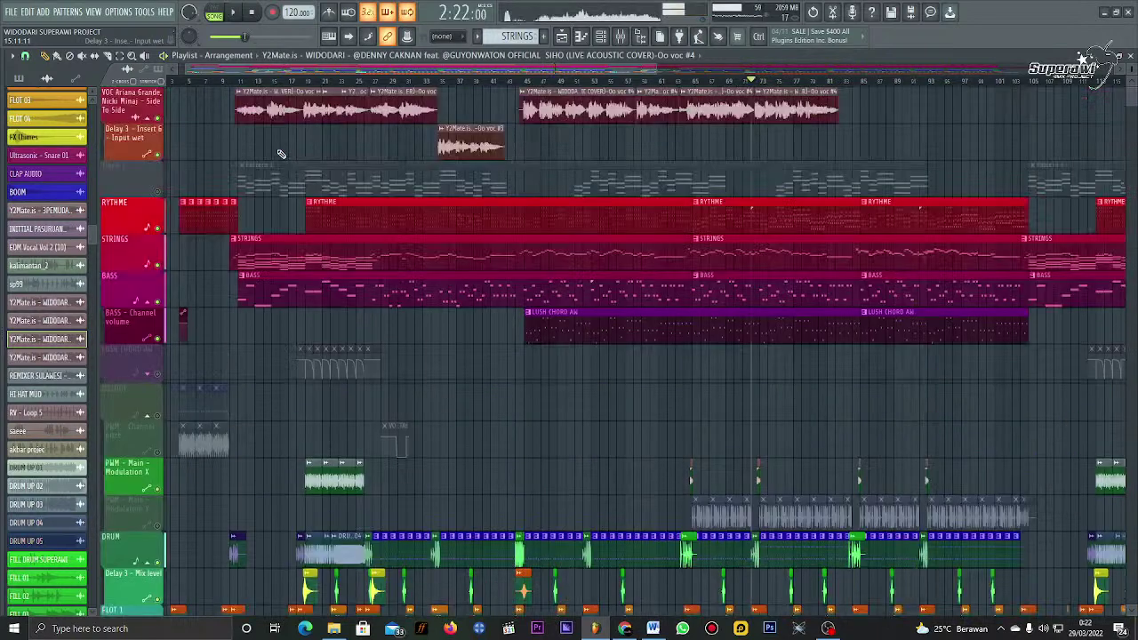
Step: Move the playhead back to the song start and briefly check the instrument channel list
click(242, 82)
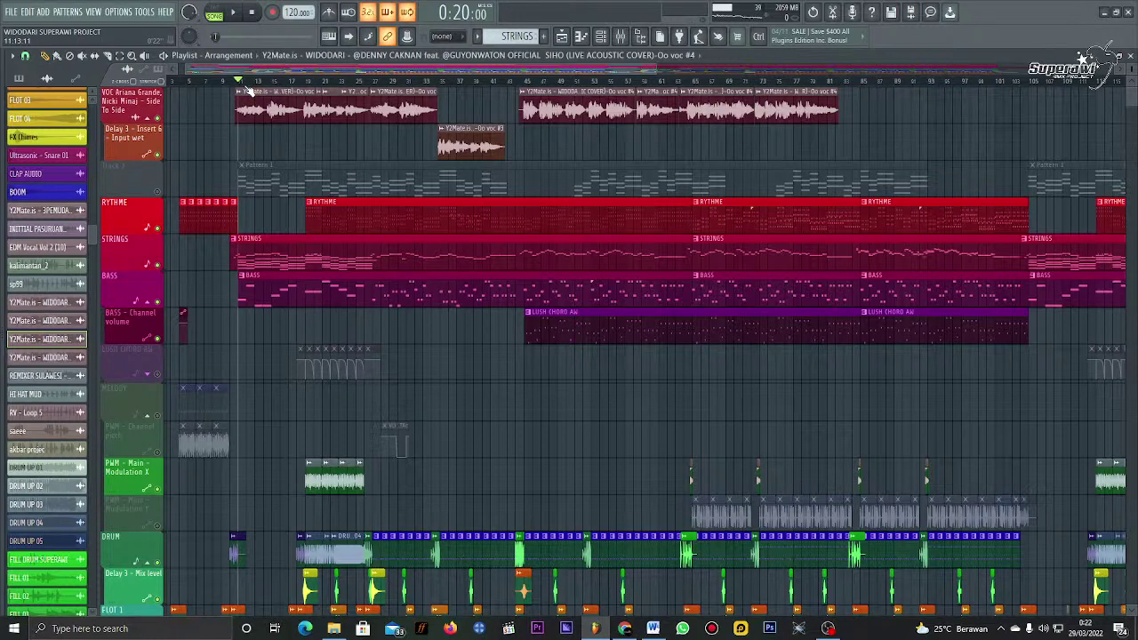
click(612, 43)
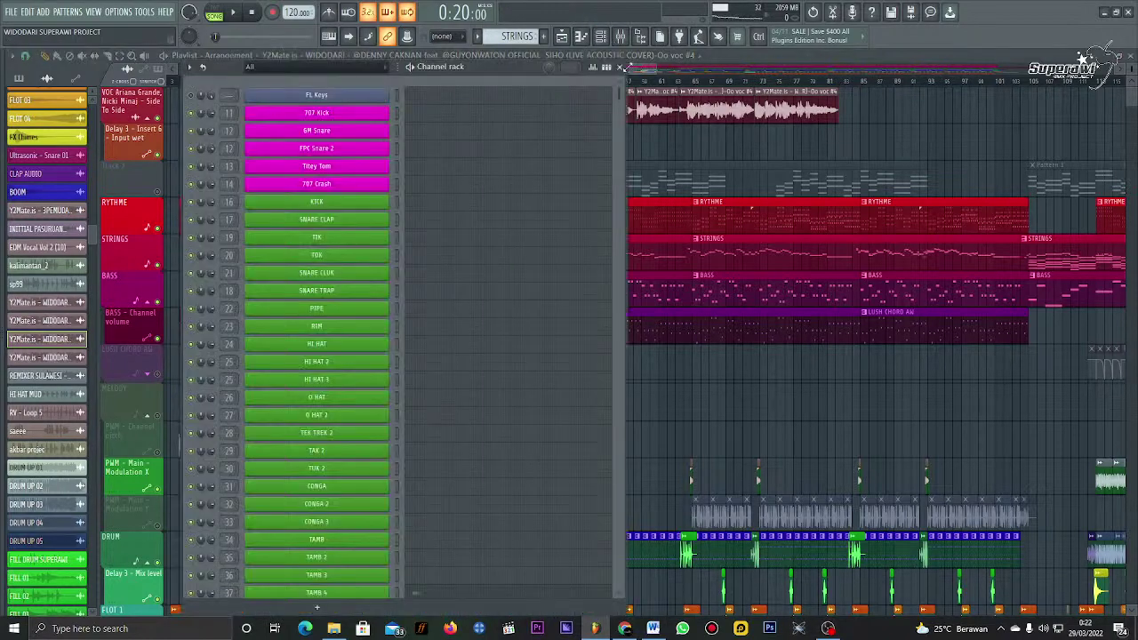
click(620, 67)
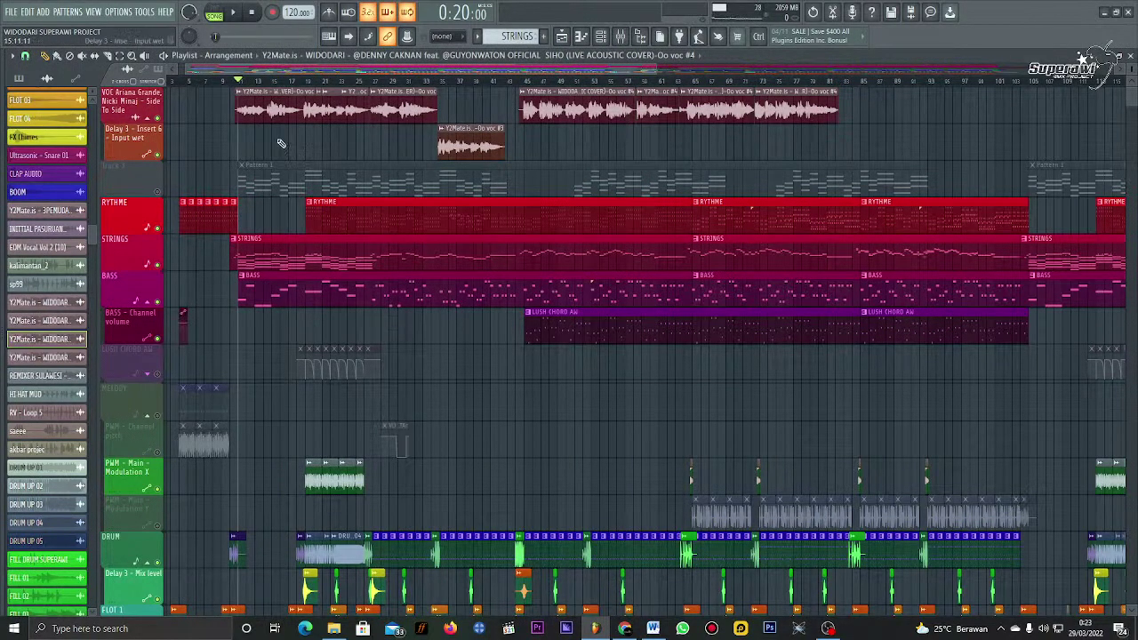
scroll(244, 89, up, 3)
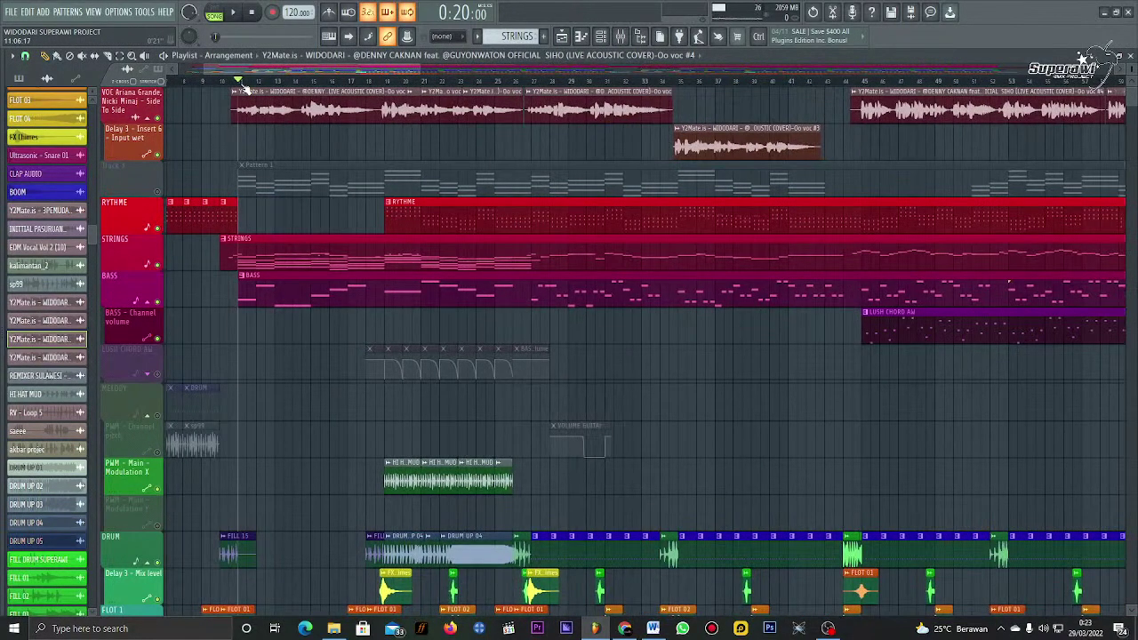
scroll(245, 89, up, 1)
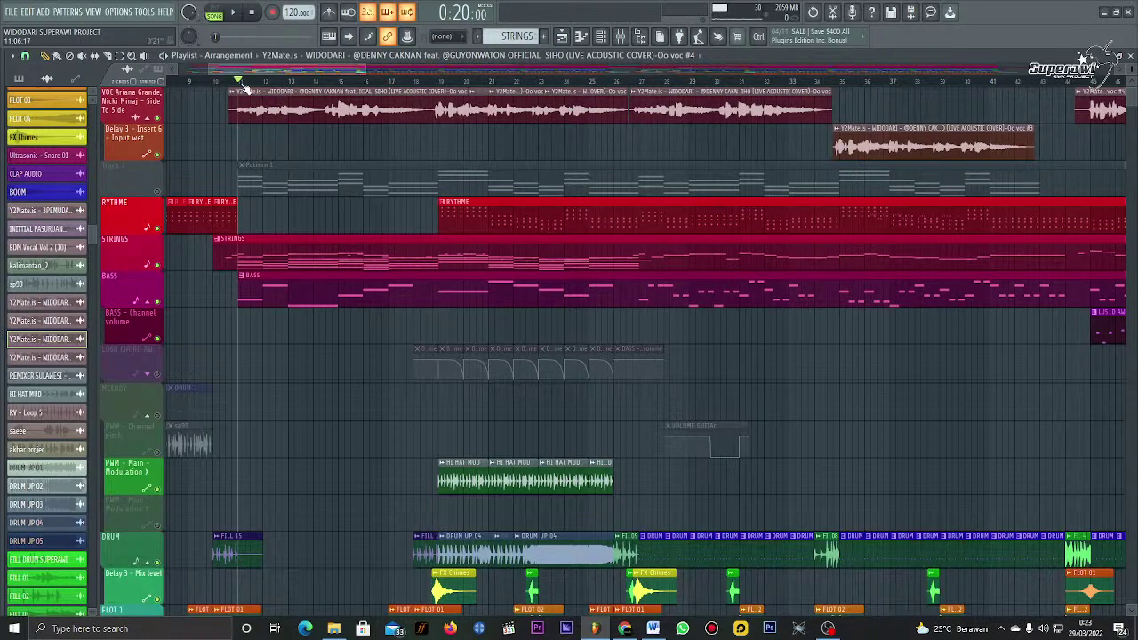
scroll(244, 89, down, 2)
scroll(351, 98, down, 4)
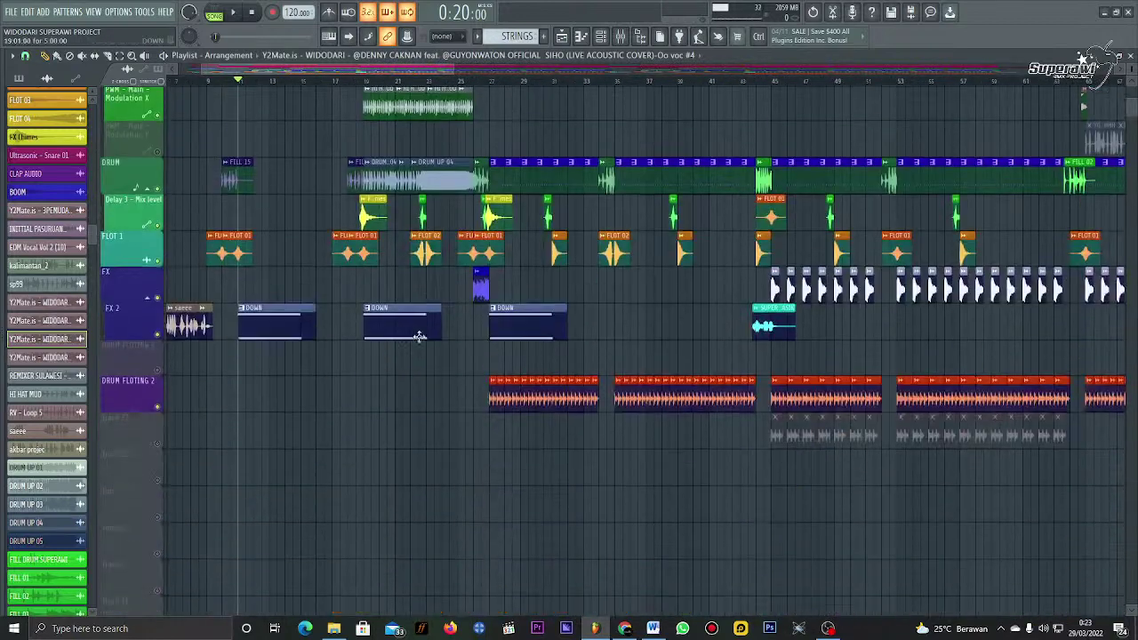
Step: Set the song position near bar 19 so the time display reads 0:34:00
click(347, 82)
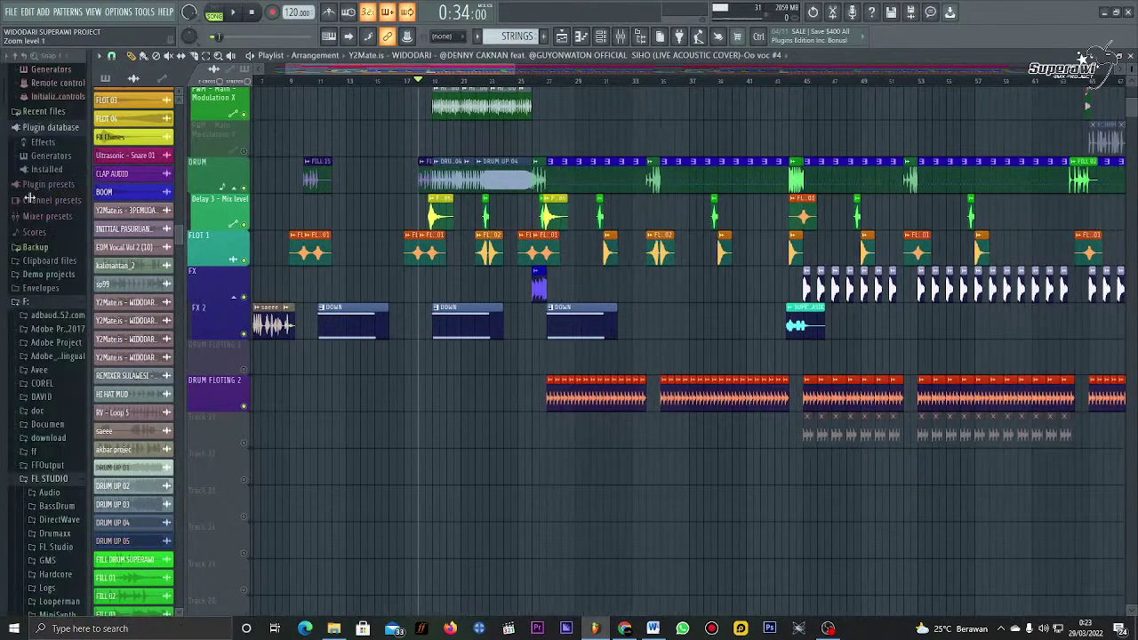
scroll(470, 238, up, 10)
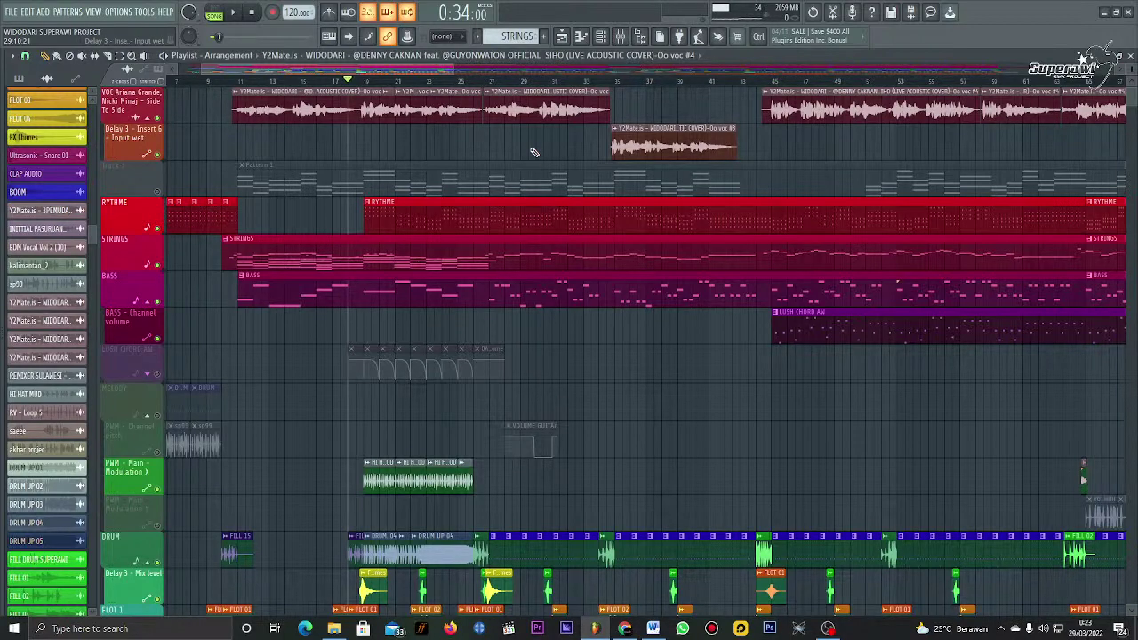
scroll(557, 272, down, 10)
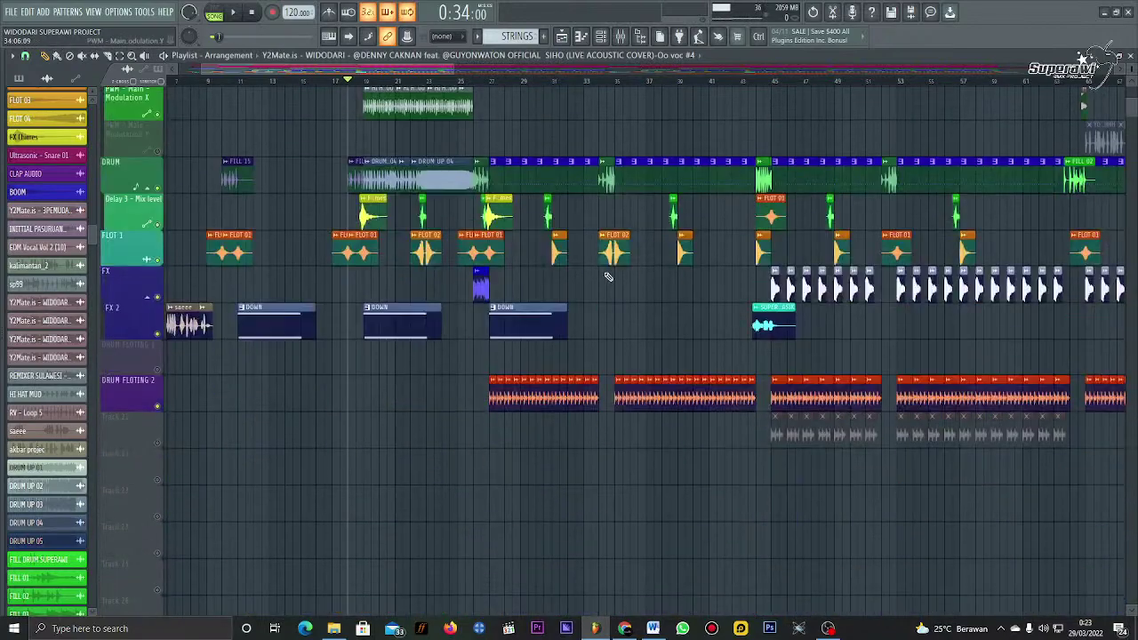
scroll(608, 276, up, 10)
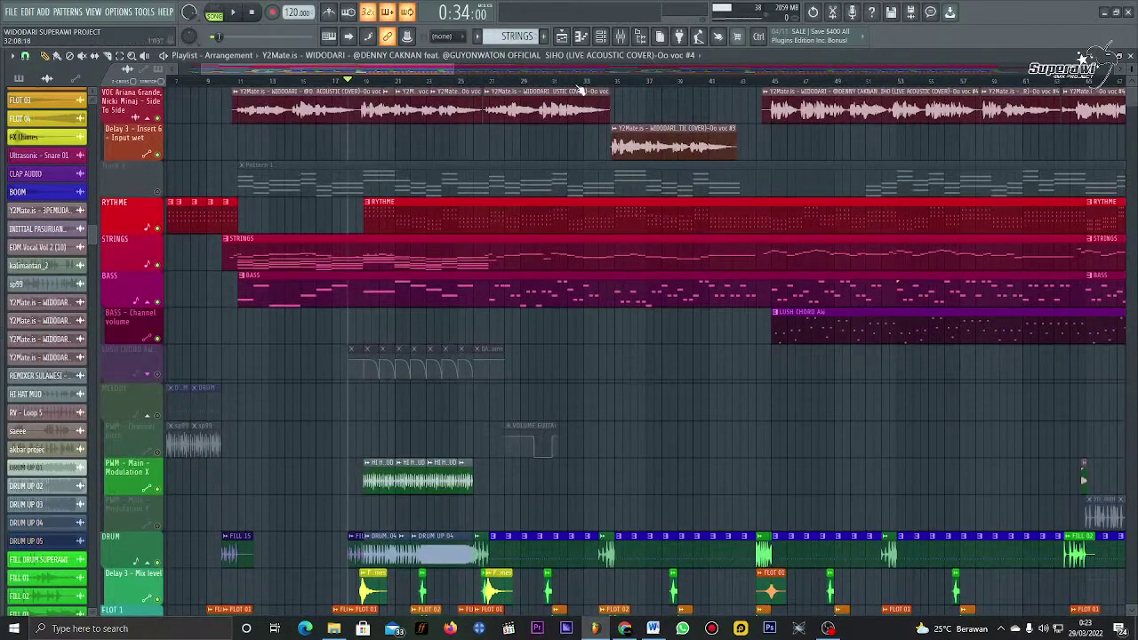
scroll(579, 90, down, 1)
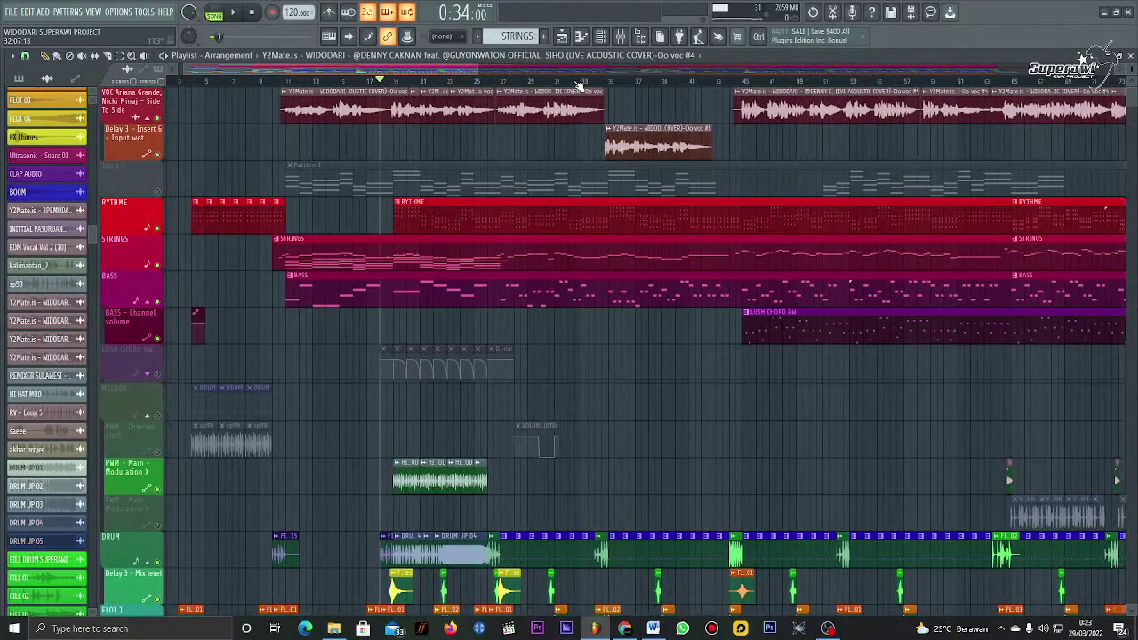
Step: In the Word calculation document, type a phone number two lines below 0.85x2, then minimize Word
click(652, 629)
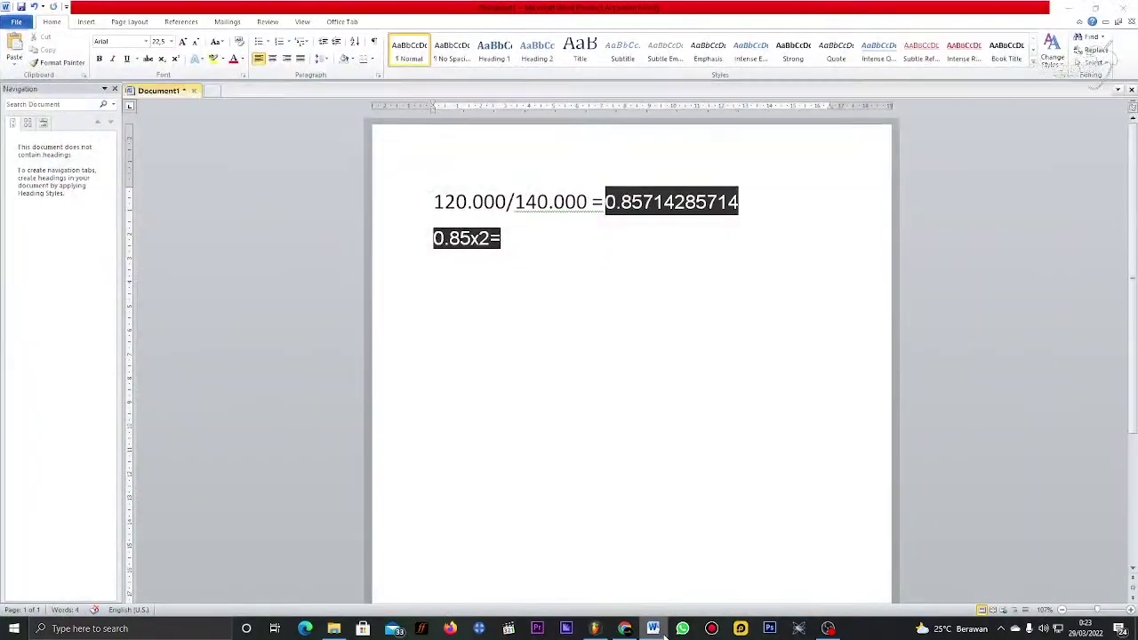
click(662, 633)
click(662, 633)
text(085)
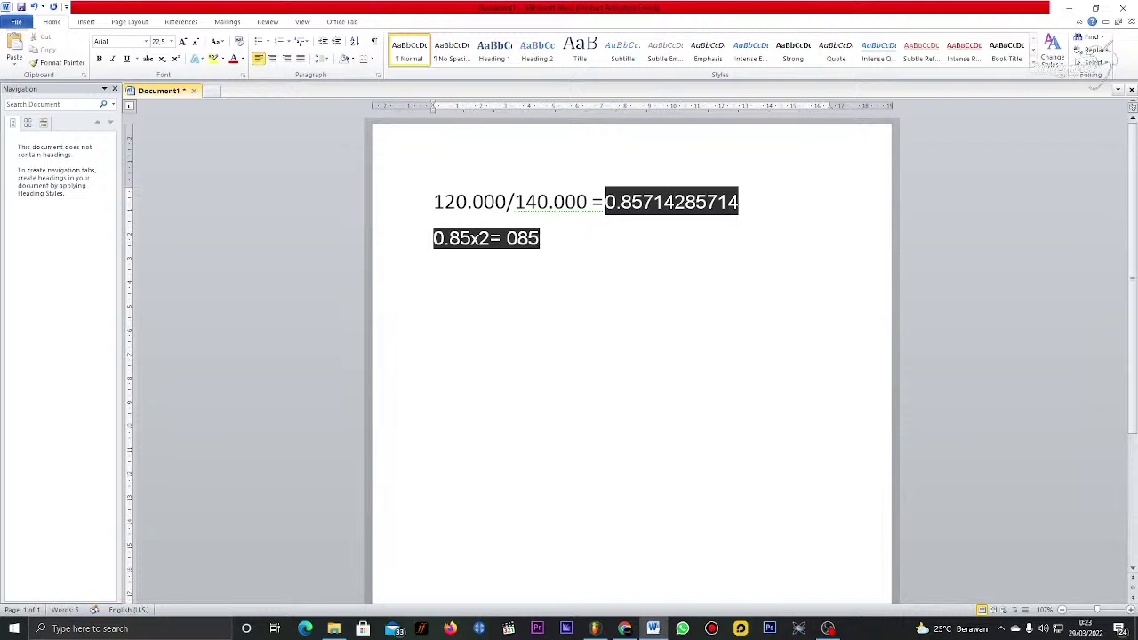
key(BackSpace)
key(BackSpace)
key(Return)
key(Return)
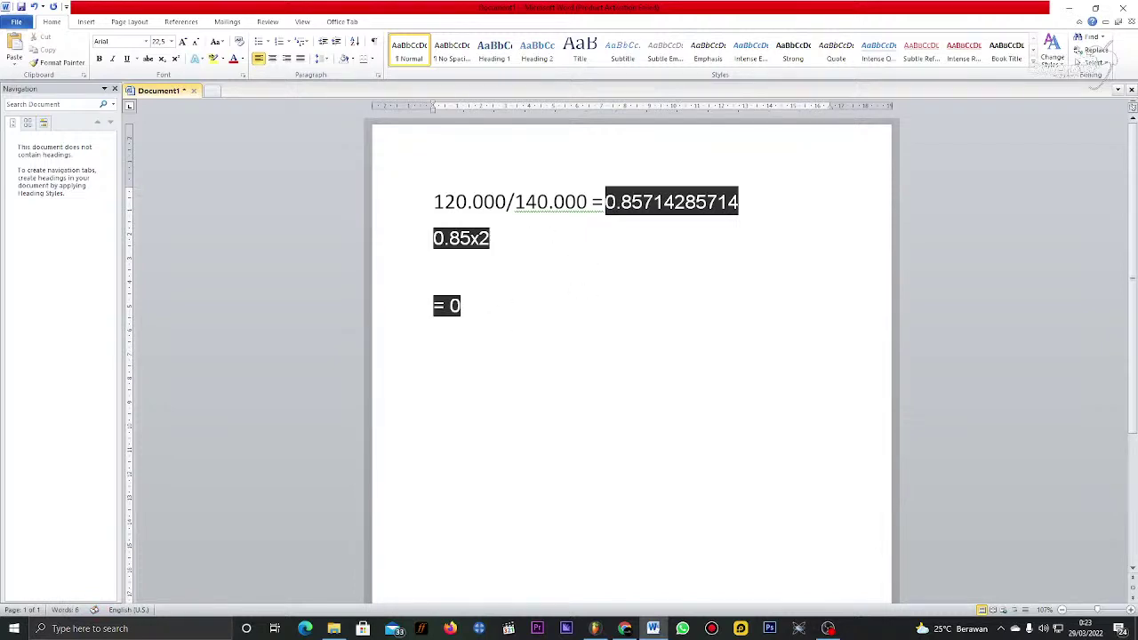
key(BackSpace)
key(BackSpace)
key(BackSpace)
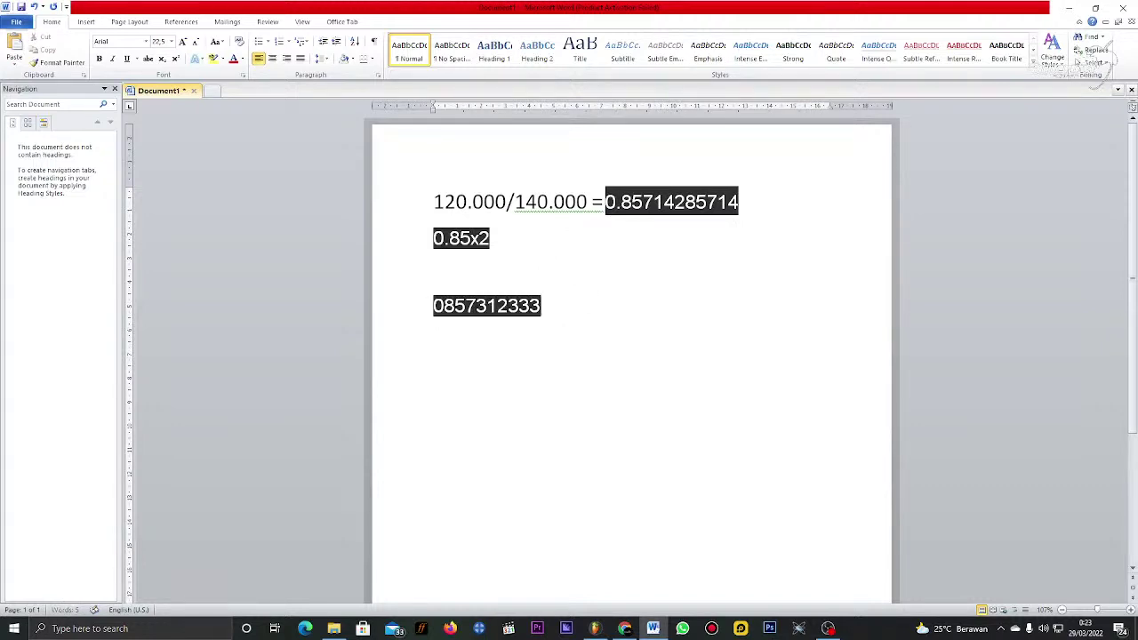
click(1076, 7)
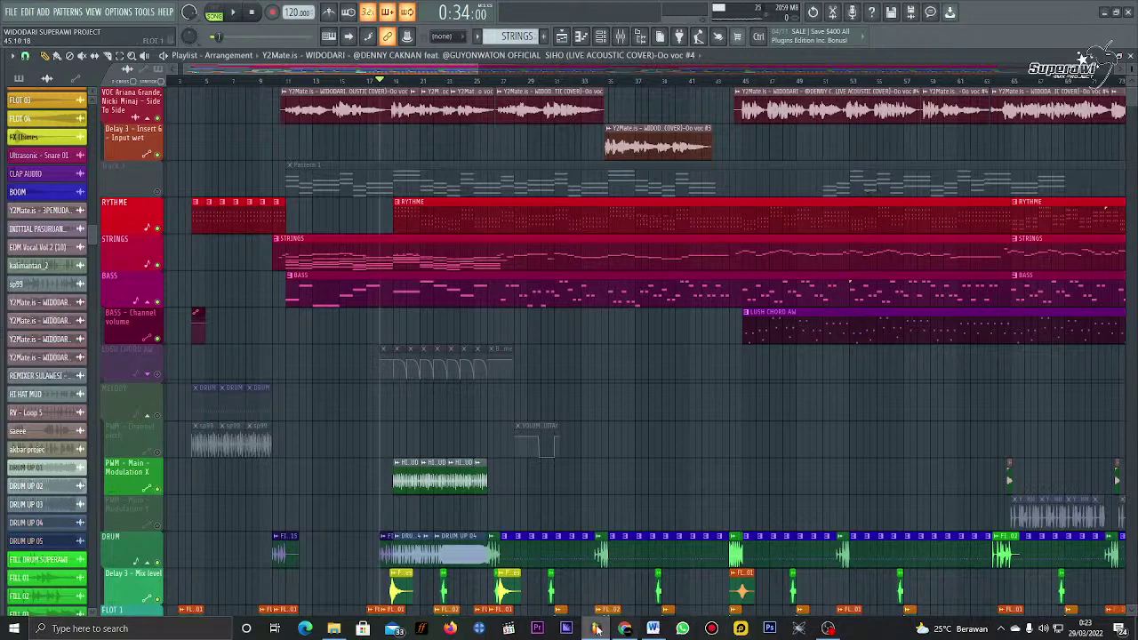
Step: Restore the Word calculation document in front of the FL Studio playlist
click(652, 629)
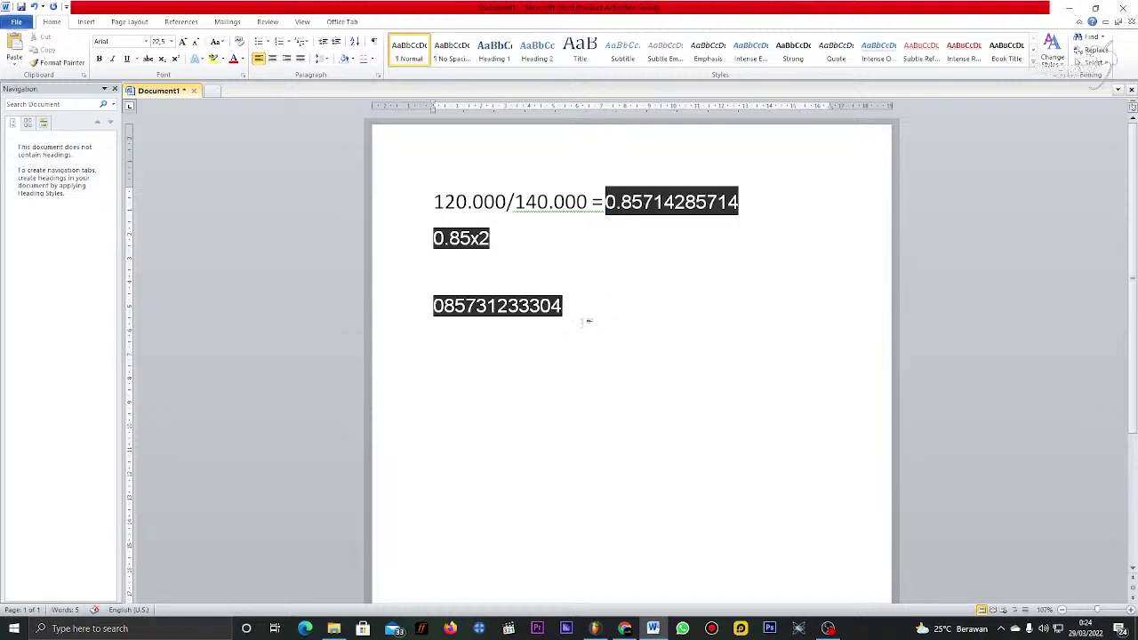
Step: Add the contact's name after the first number and a second phone number below, then switch to YouTube Studio
text(didit)
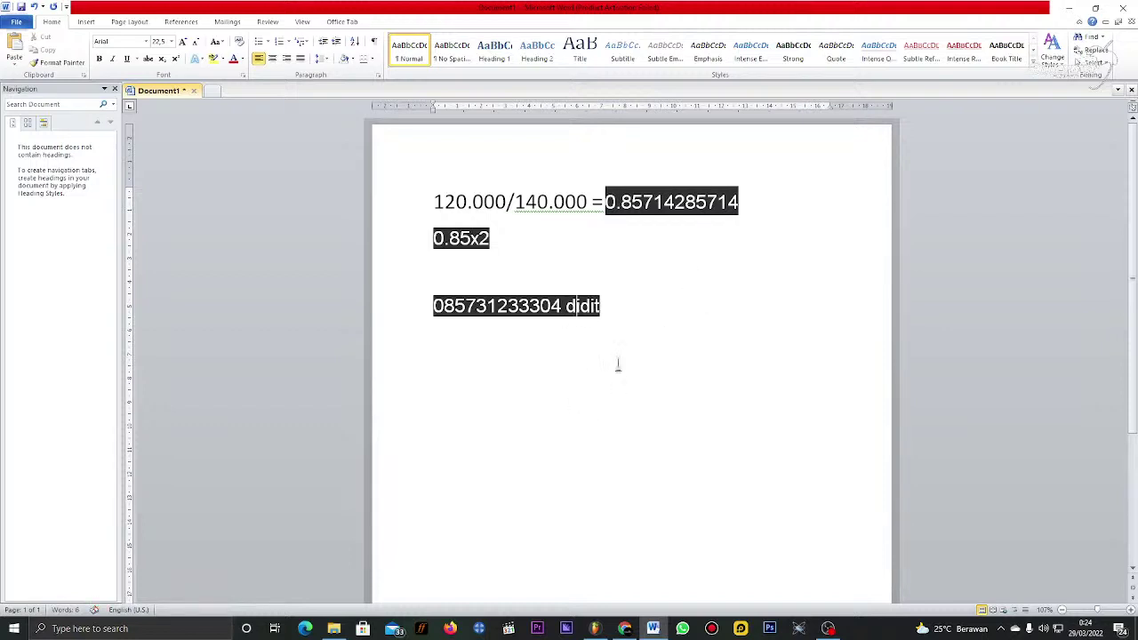
key(Return)
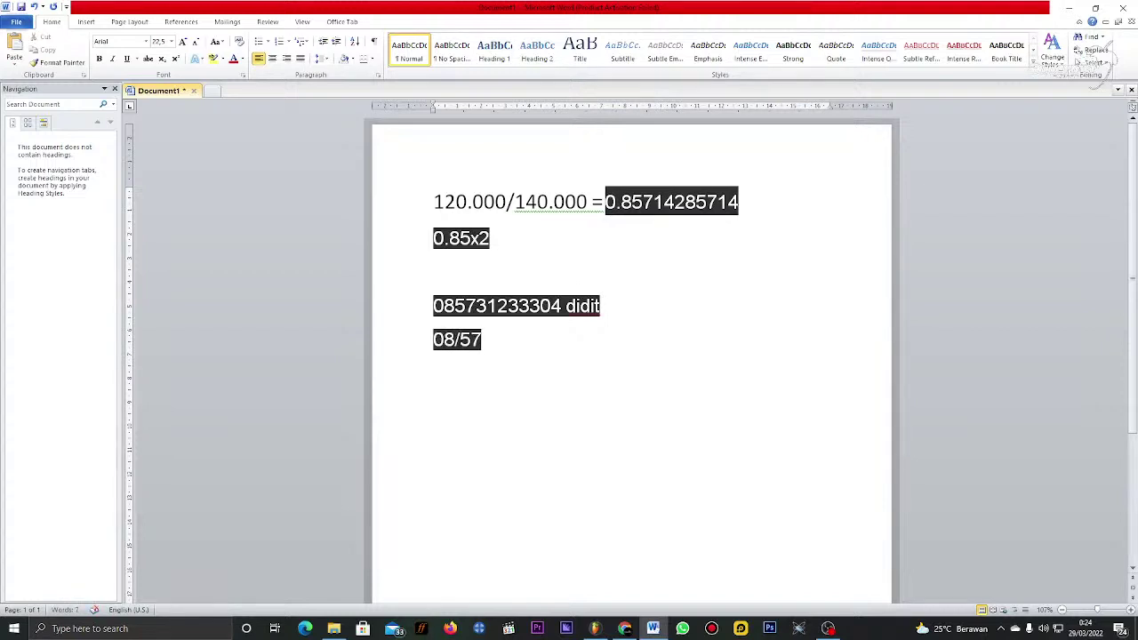
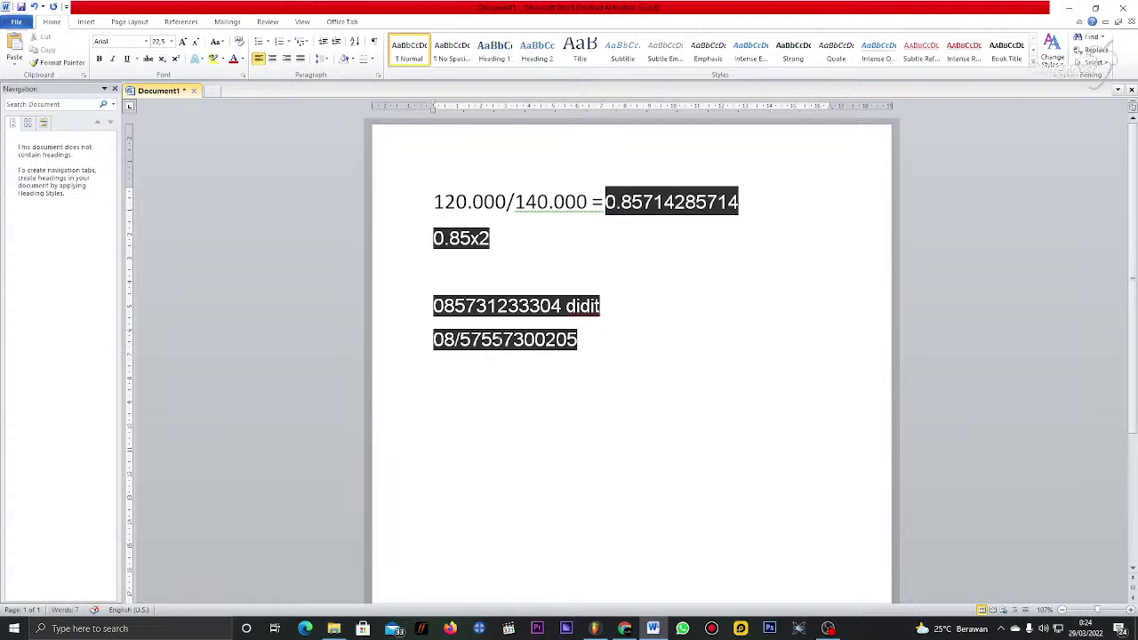
click(460, 341)
key(BackSpace)
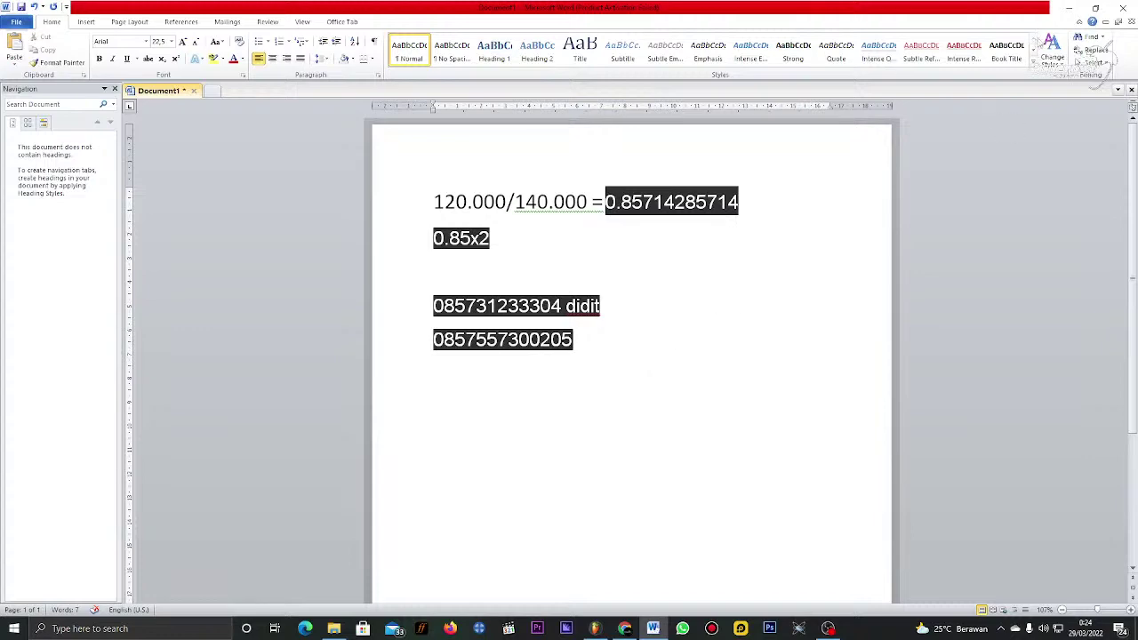
click(1068, 8)
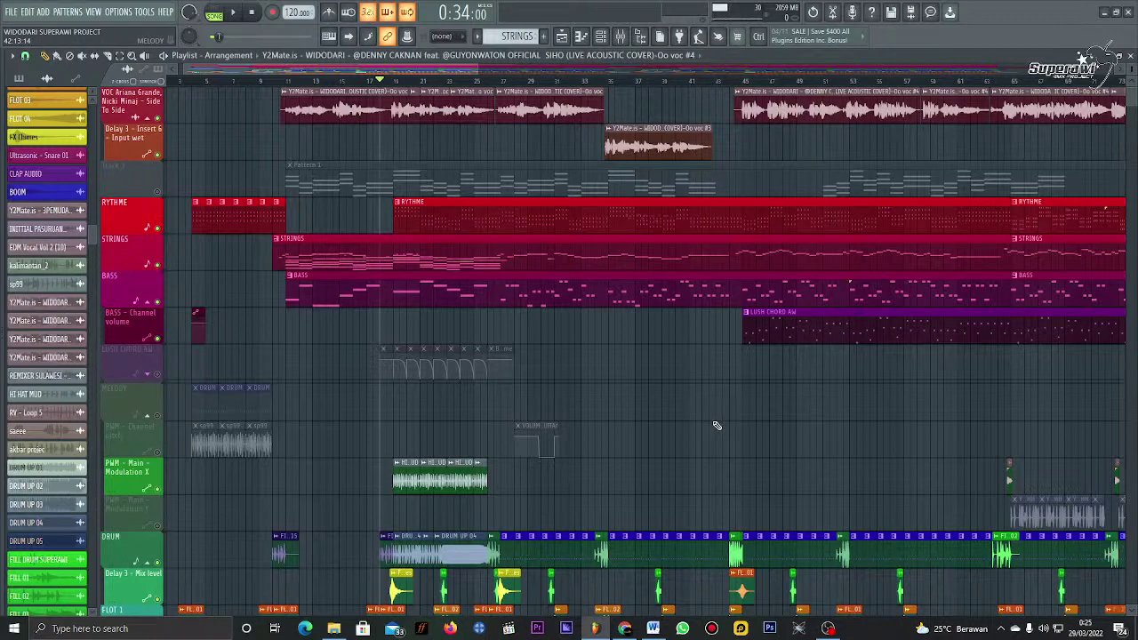
click(625, 629)
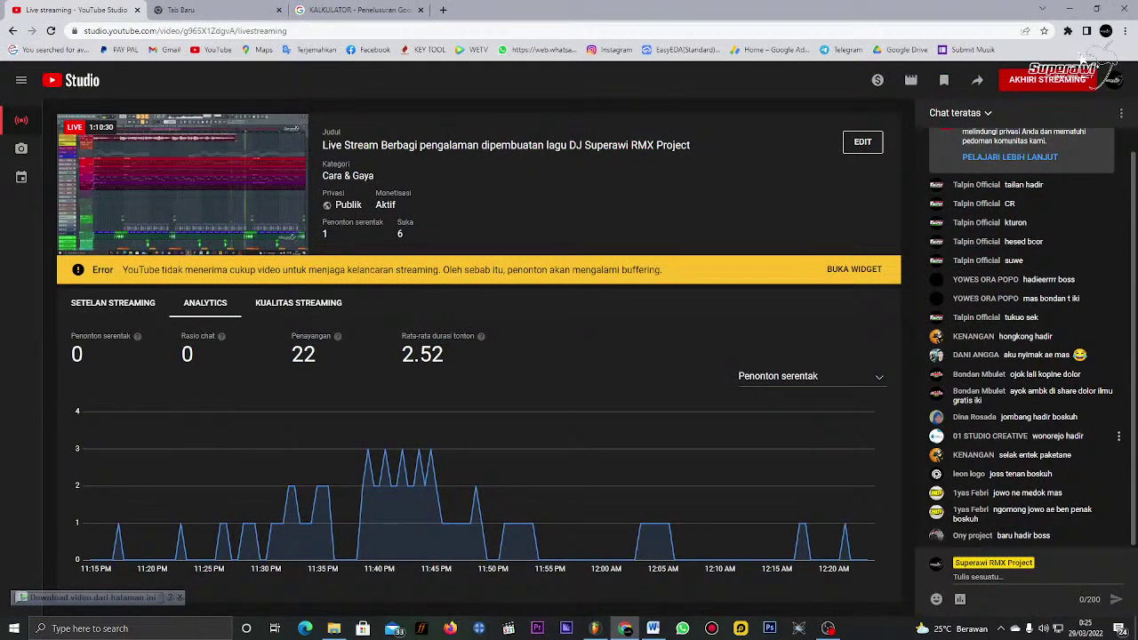
Step: Scroll the YouTube Studio live chat, then minimize the browser to return to FL Studio
scroll(1071, 434, up, 1)
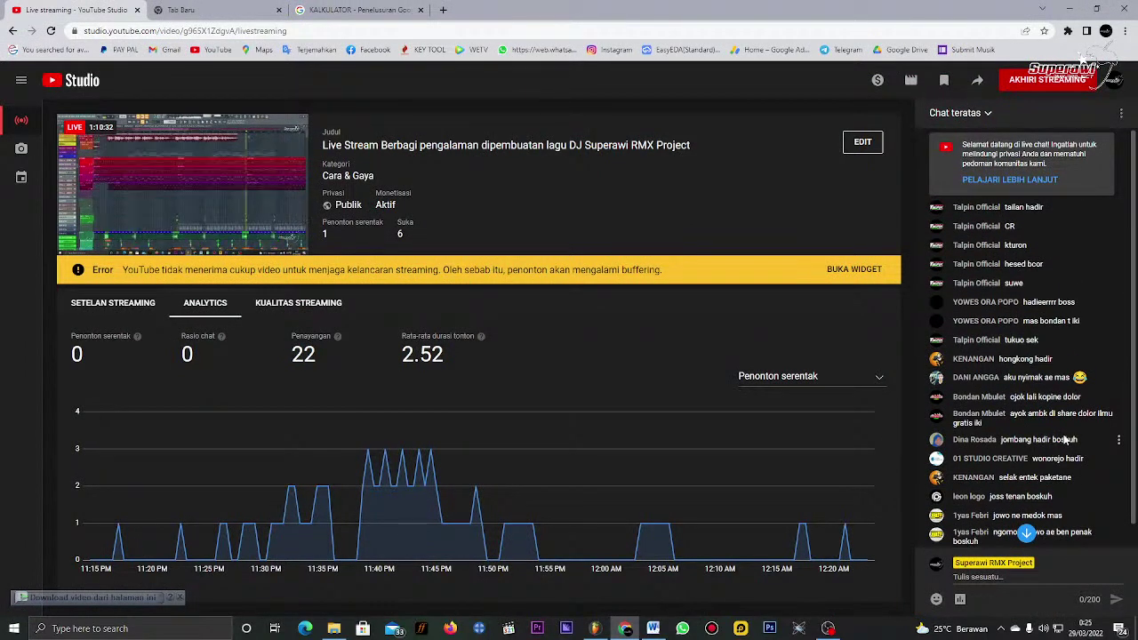
scroll(1066, 439, down, 1)
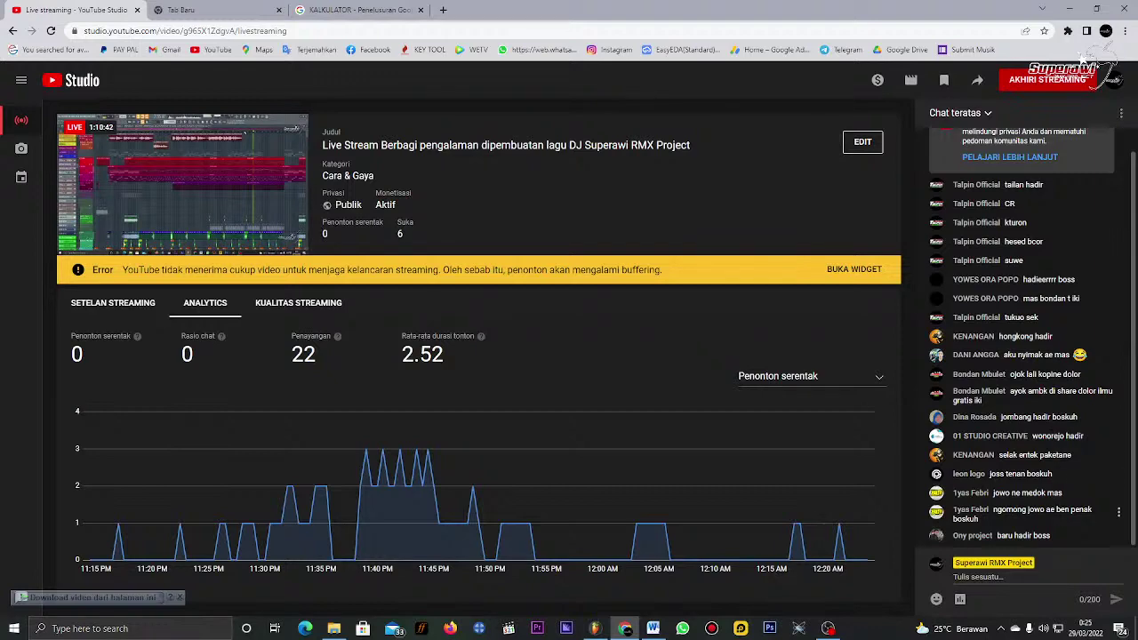
scroll(1014, 528, up, 1)
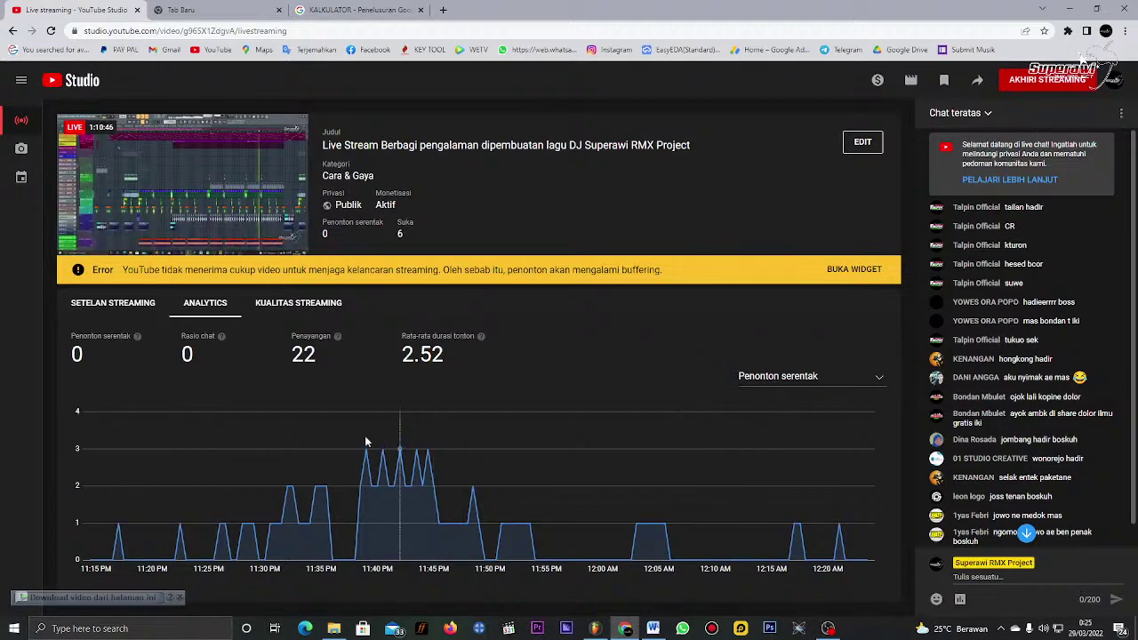
click(1071, 8)
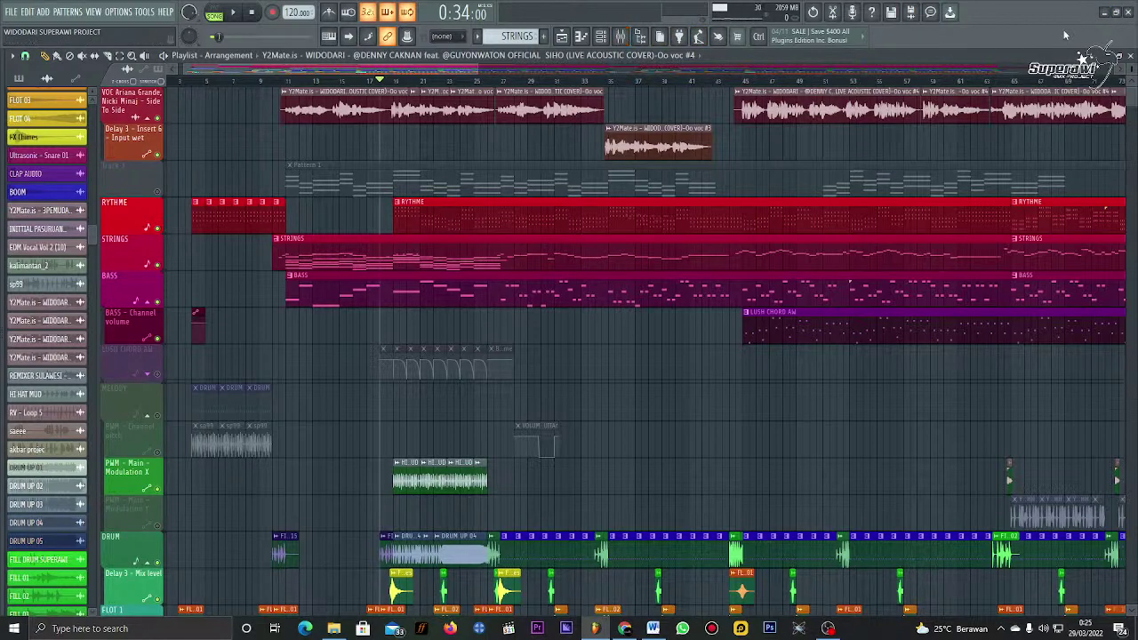
click(1104, 13)
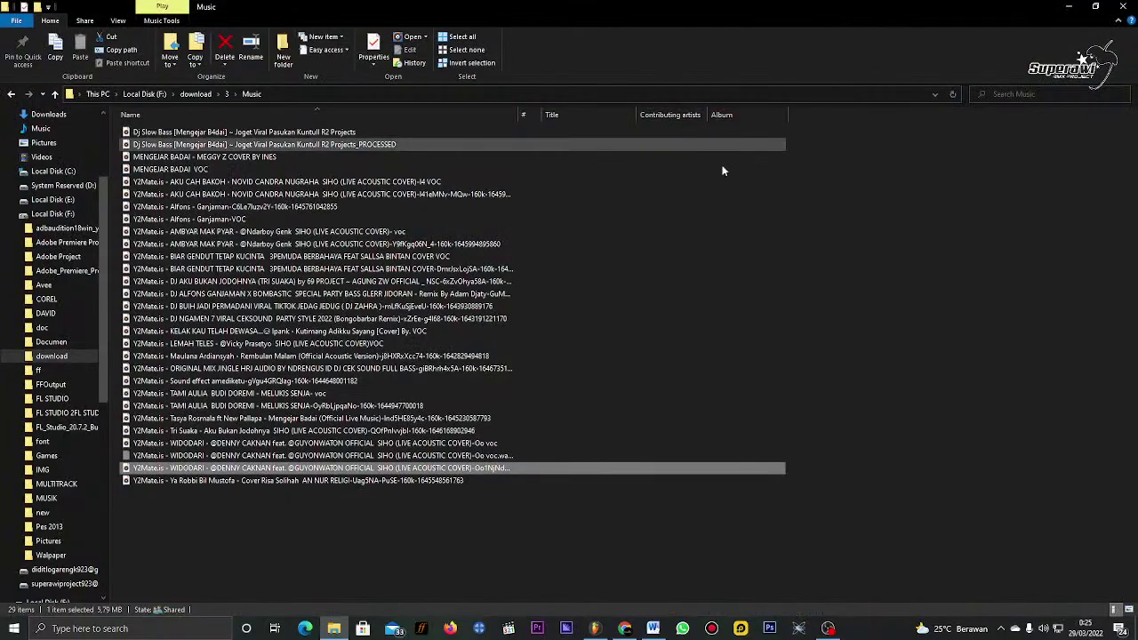
click(1079, 6)
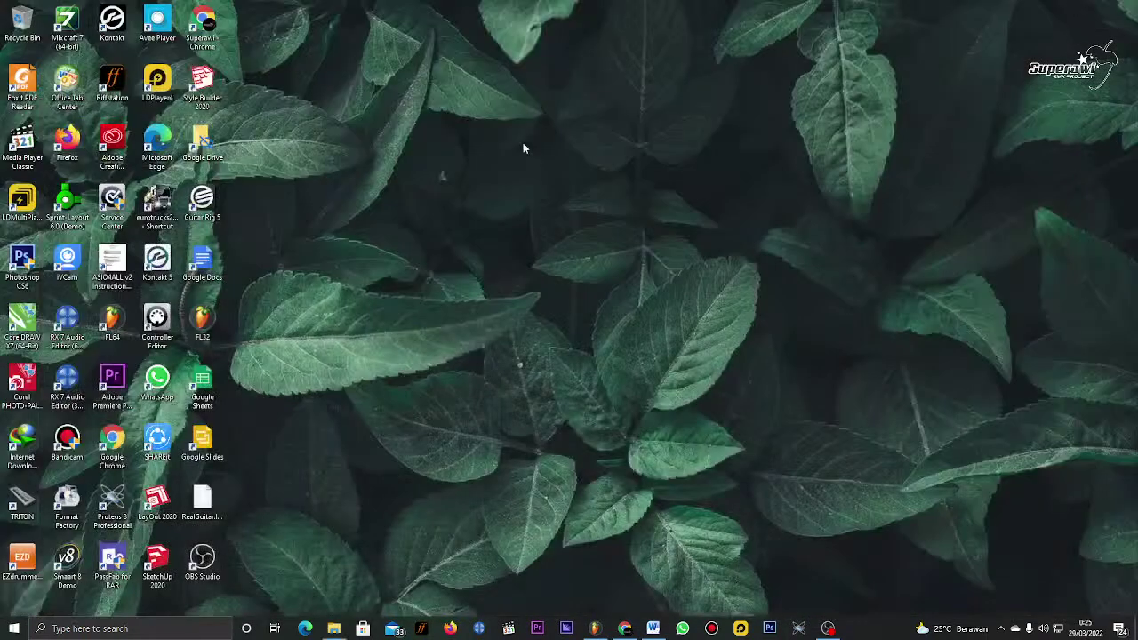
right_click(523, 143)
click(555, 181)
right_click(558, 189)
click(591, 222)
mouse_move(595, 629)
click(623, 558)
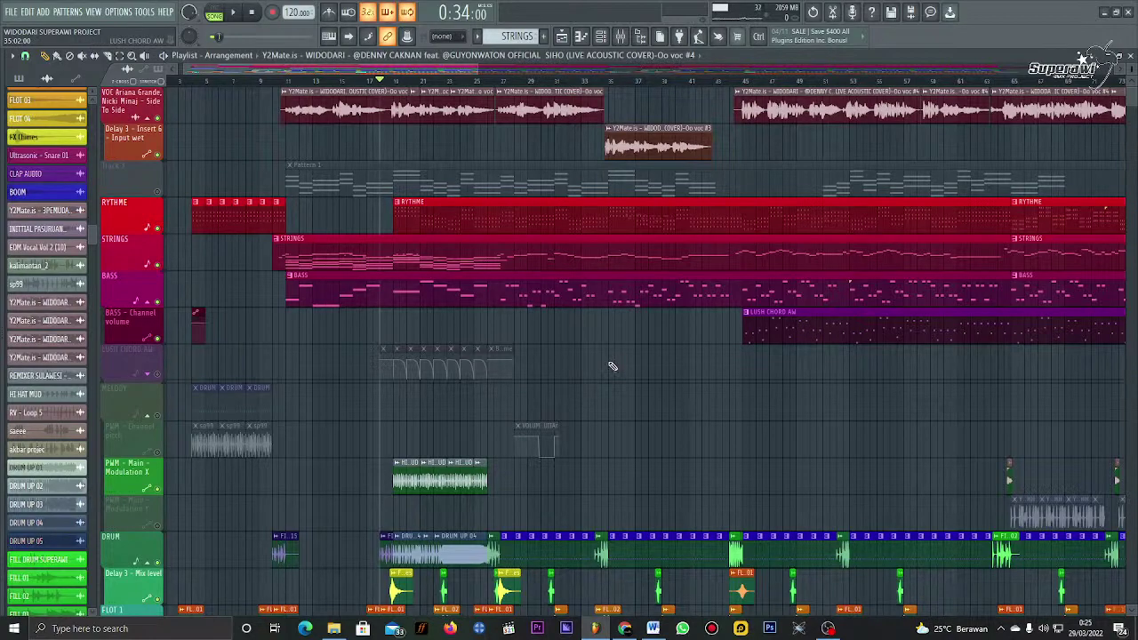
Step: Zoom around the Playlist and set the song position back to about 0:35
scroll(693, 401, down, 12)
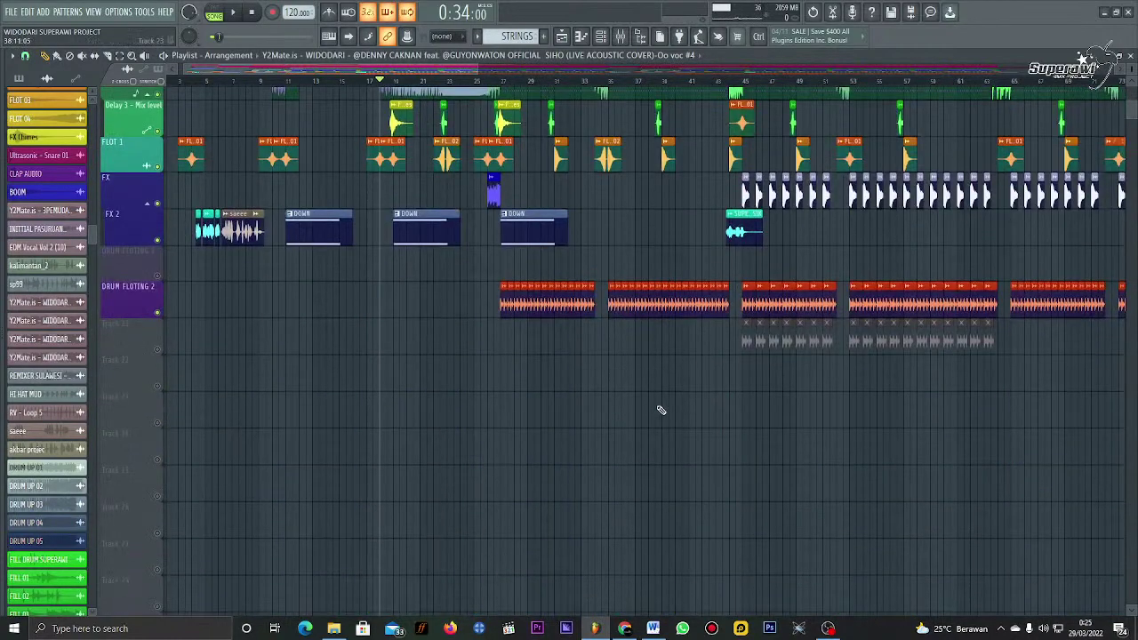
scroll(661, 410, up, 5)
scroll(661, 410, down, 3)
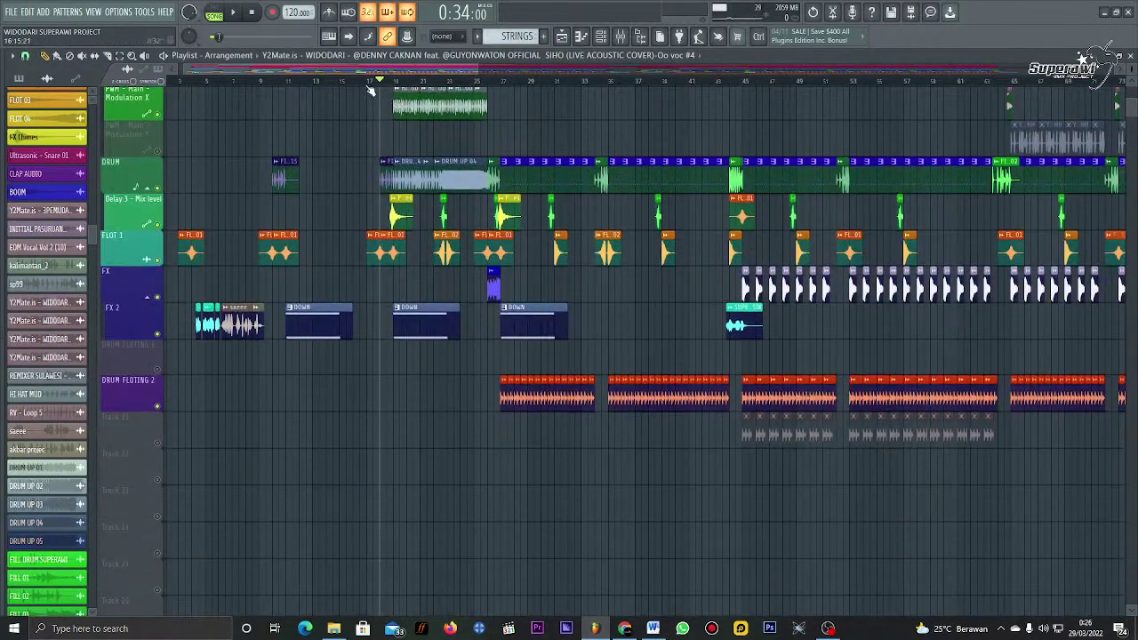
ctrl+scroll(374, 94, up, 3)
scroll(391, 125, up, 12)
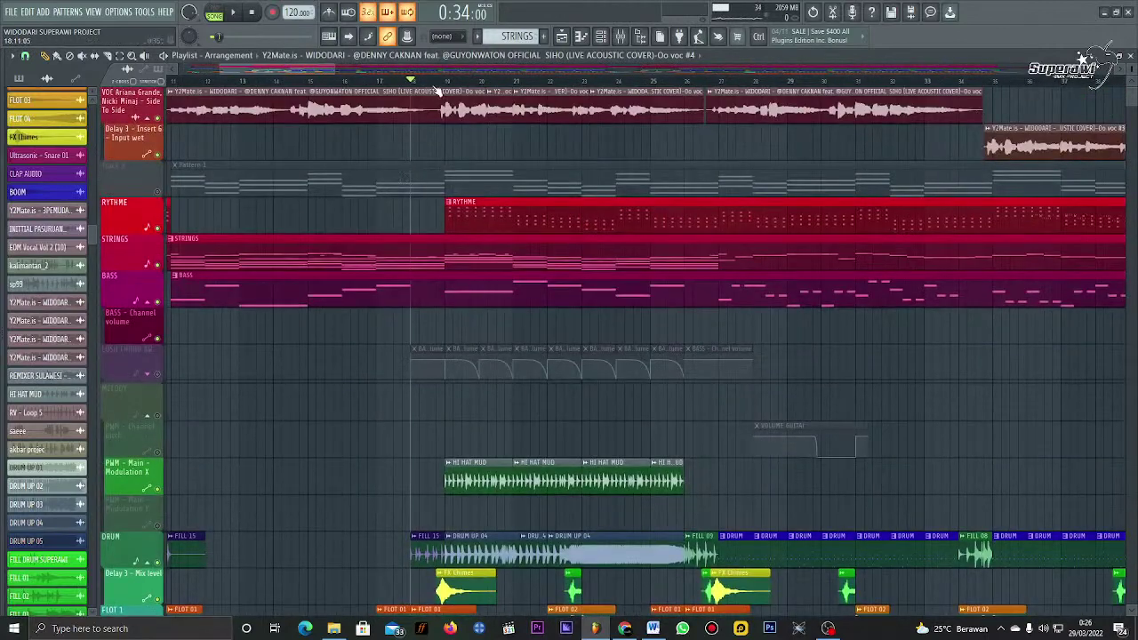
ctrl+scroll(437, 92, down, 3)
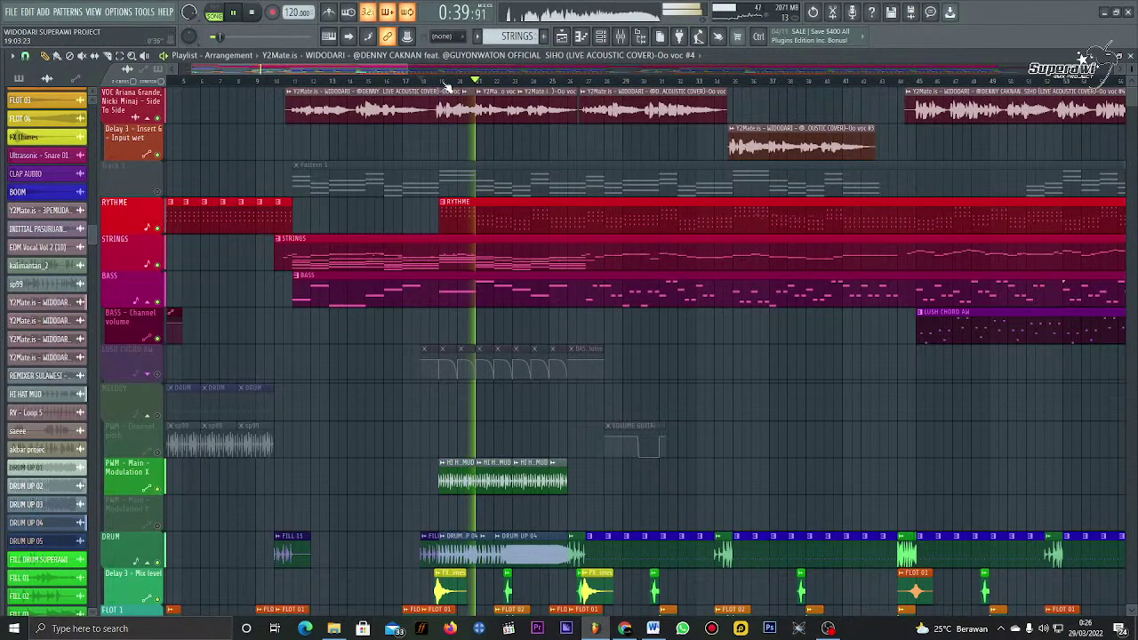
scroll(449, 86, up, 4)
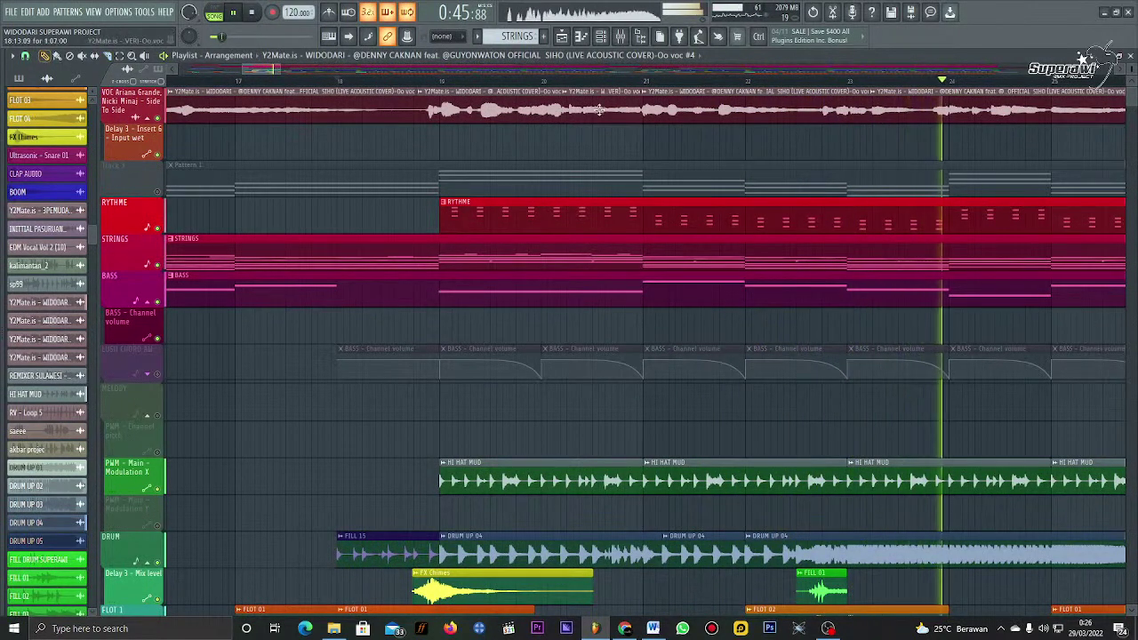
scroll(512, 112, up, 3)
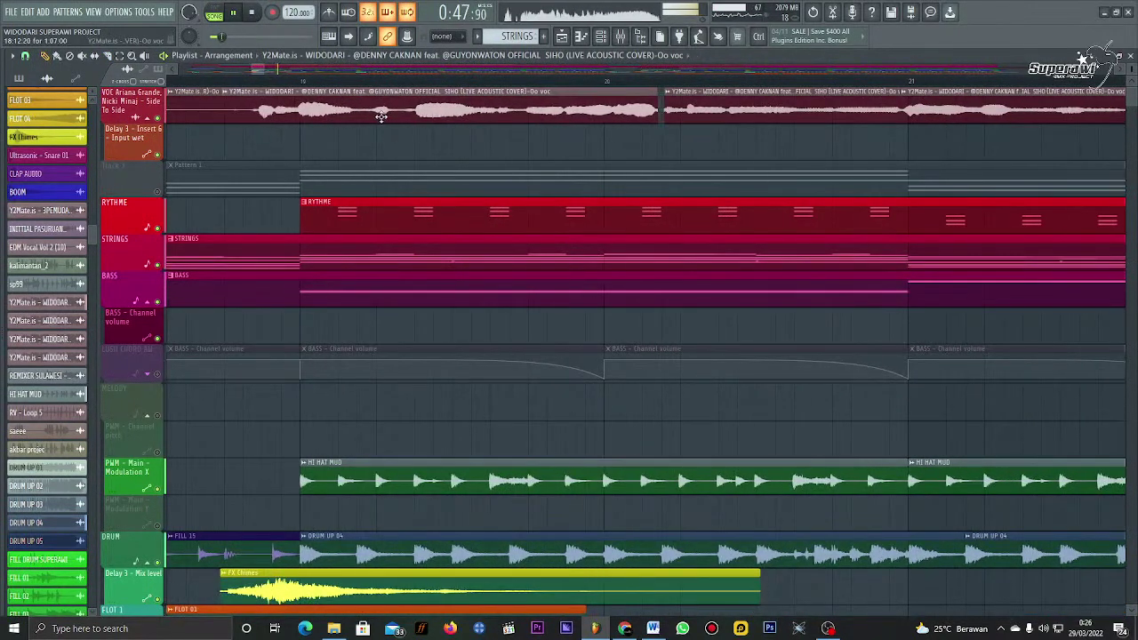
click(222, 86)
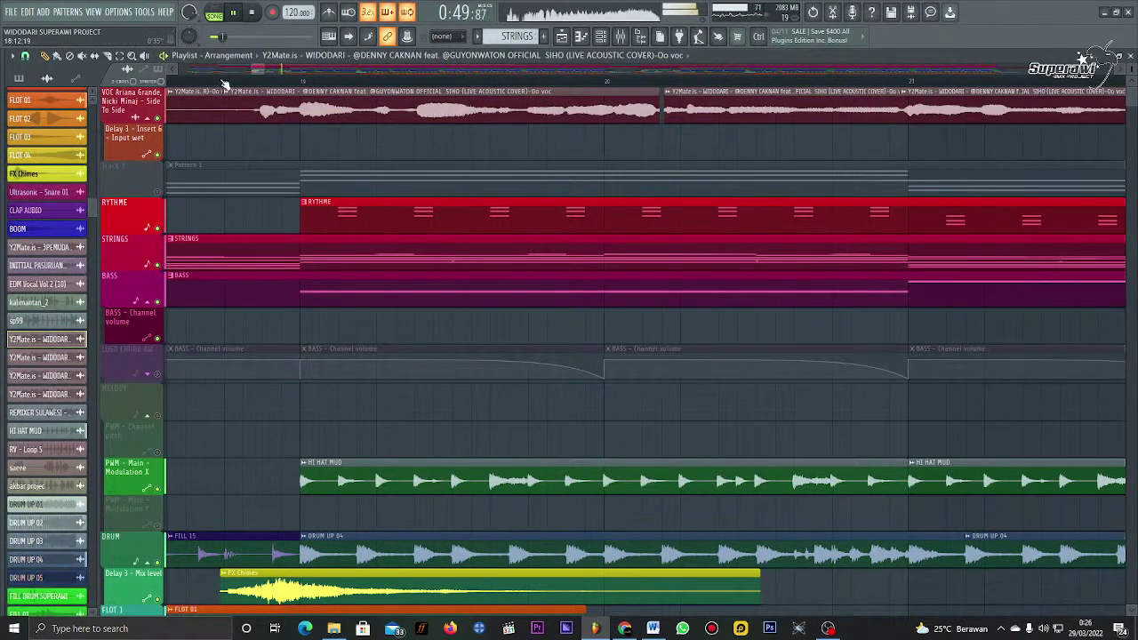
click(228, 84)
Step: Play from 0:35 to about 0:56, stop, and open the Browser panel with the plugin database
scroll(305, 134, down, 3)
key(space)
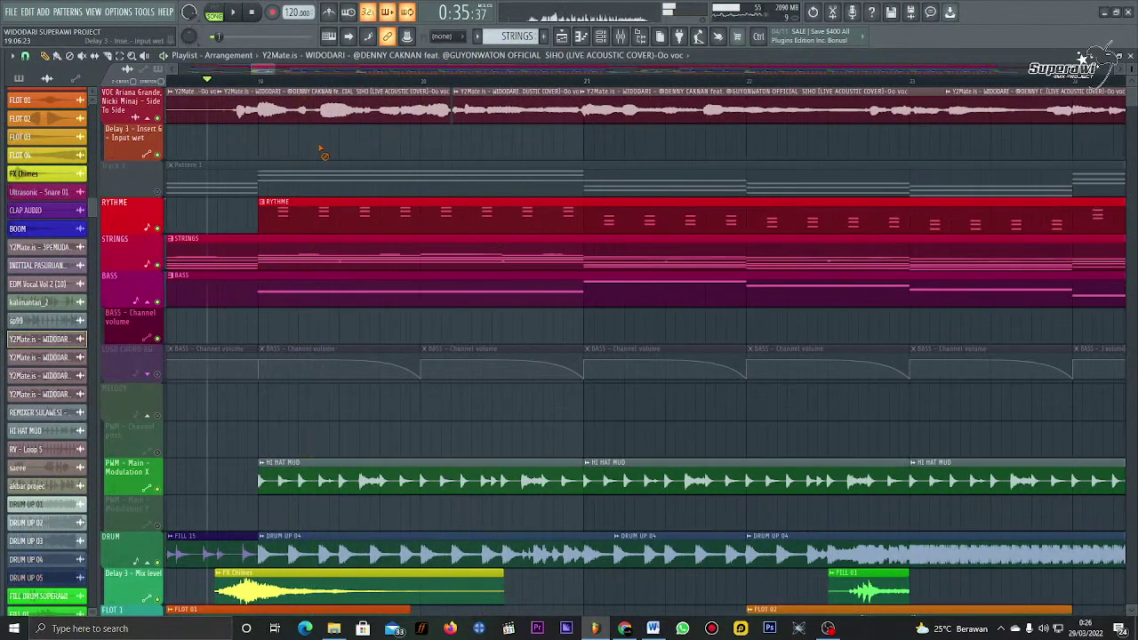
scroll(359, 81, down, 2)
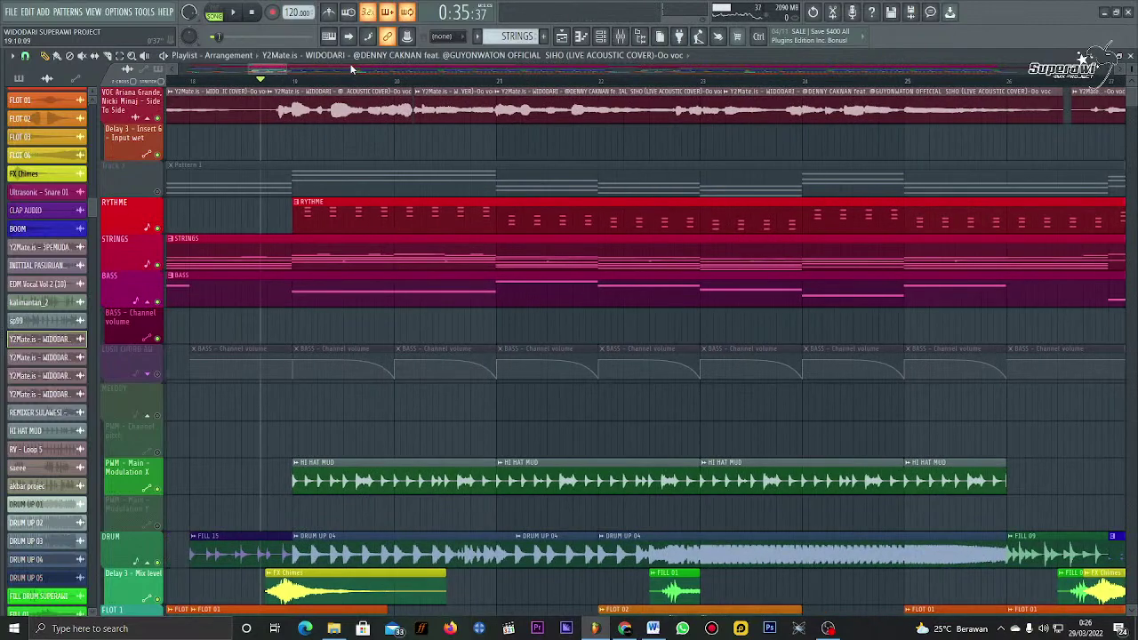
scroll(357, 83, down, 2)
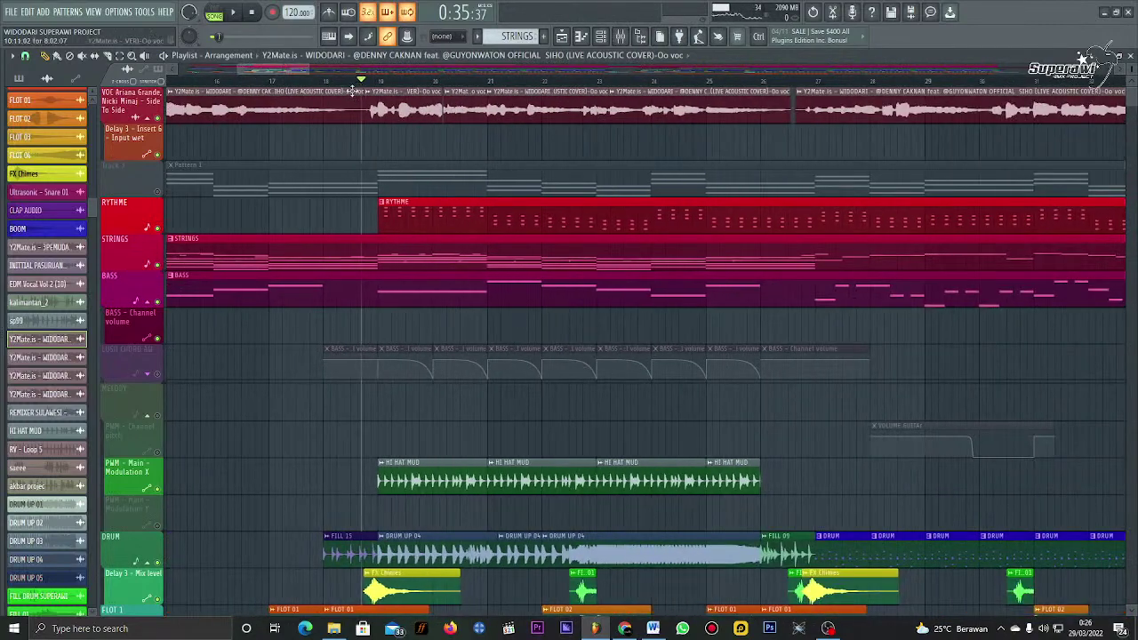
scroll(353, 86, down, 2)
key(space)
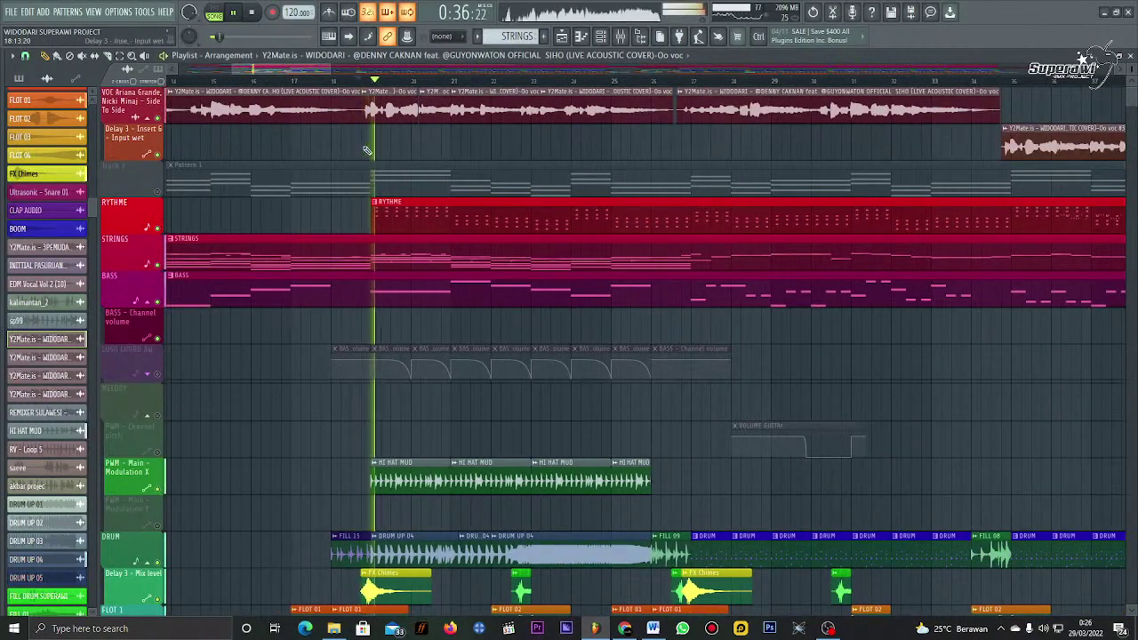
scroll(76, 375, up, 4)
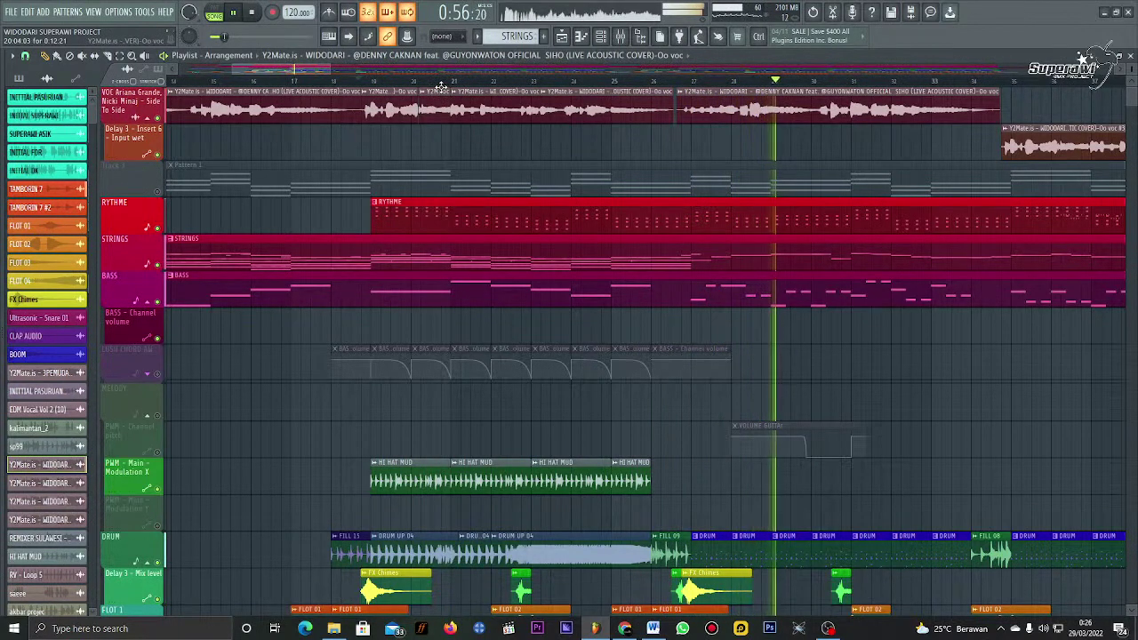
key(space)
mouse_move(3, 210)
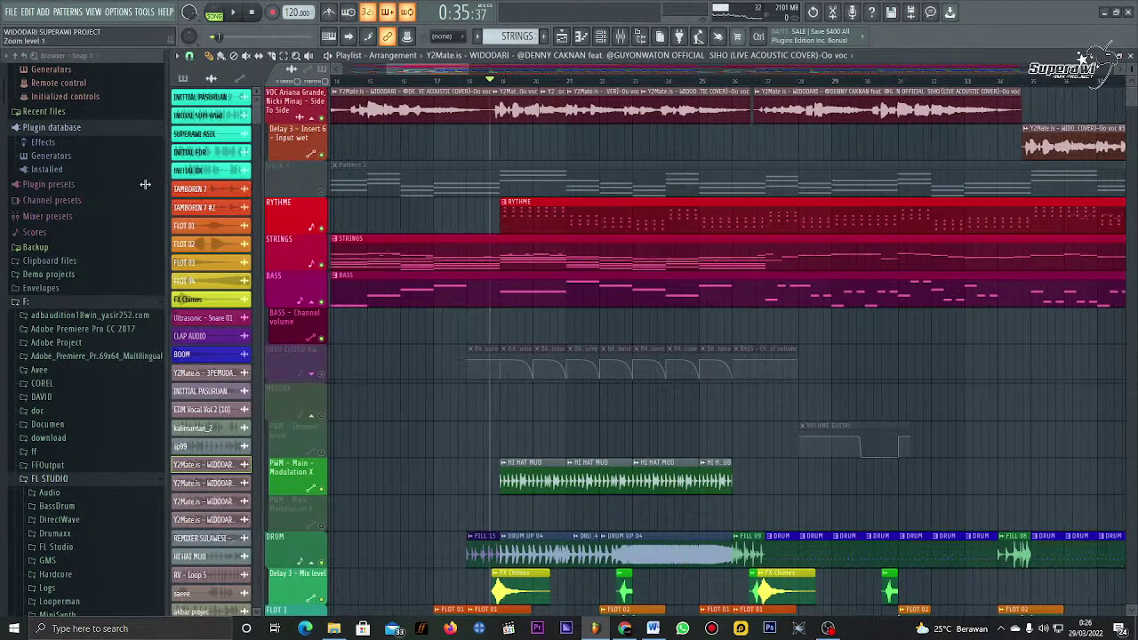
Step: Widen the browser and open the Drums pack's Kicks folder to preview the Grv Kick 12 sample
drag(168, 183, 227, 187)
scroll(115, 400, down, 10)
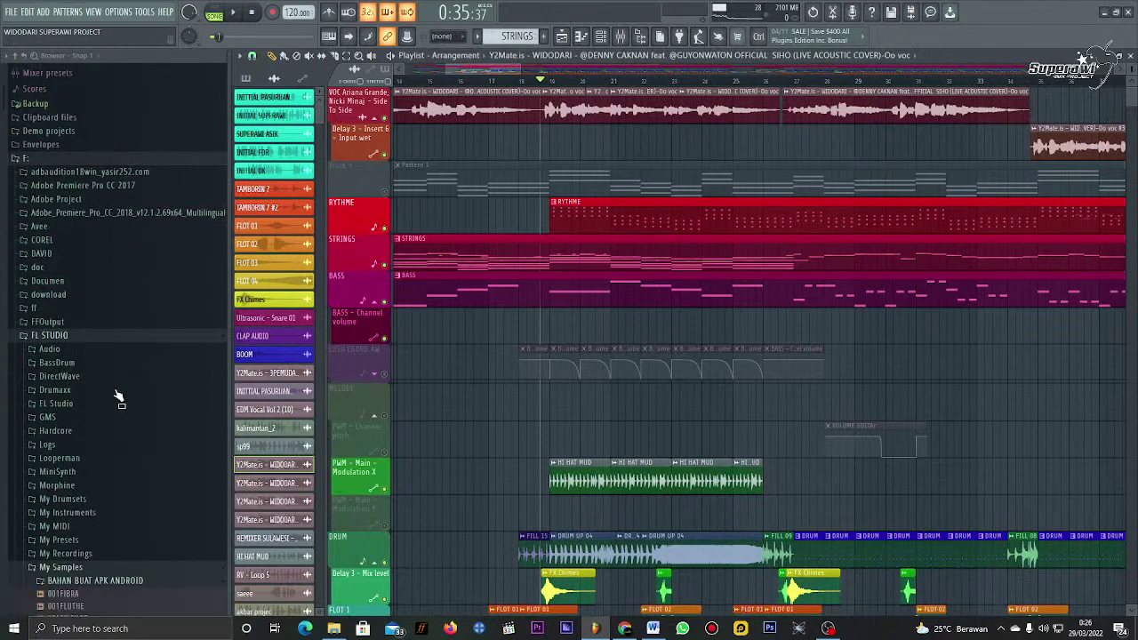
scroll(110, 269, down, 20)
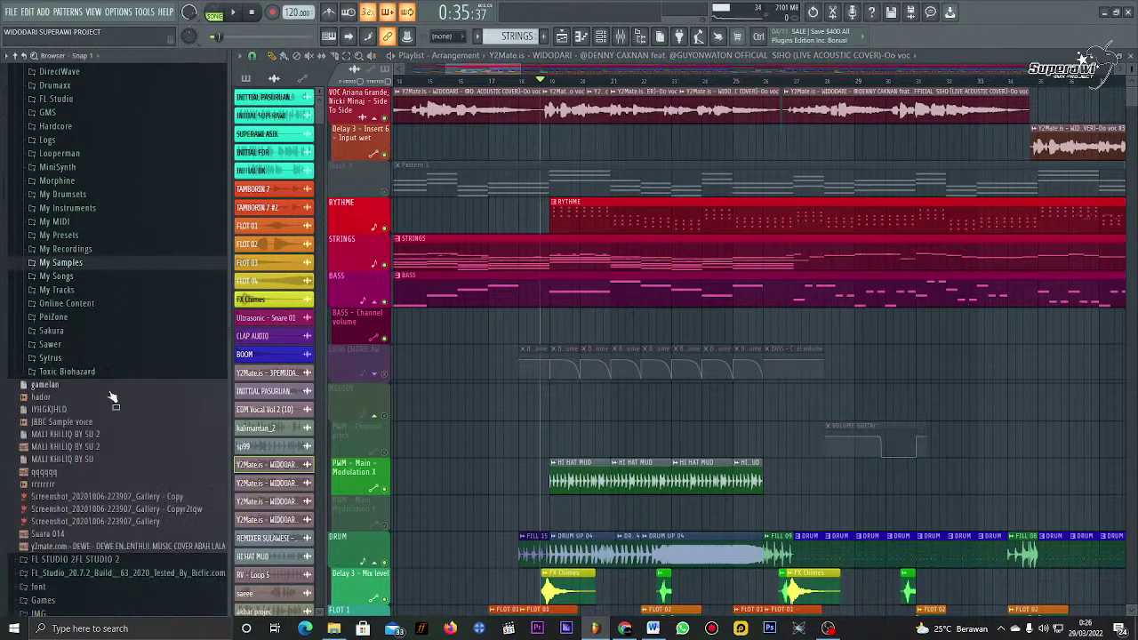
scroll(98, 337, up, 8)
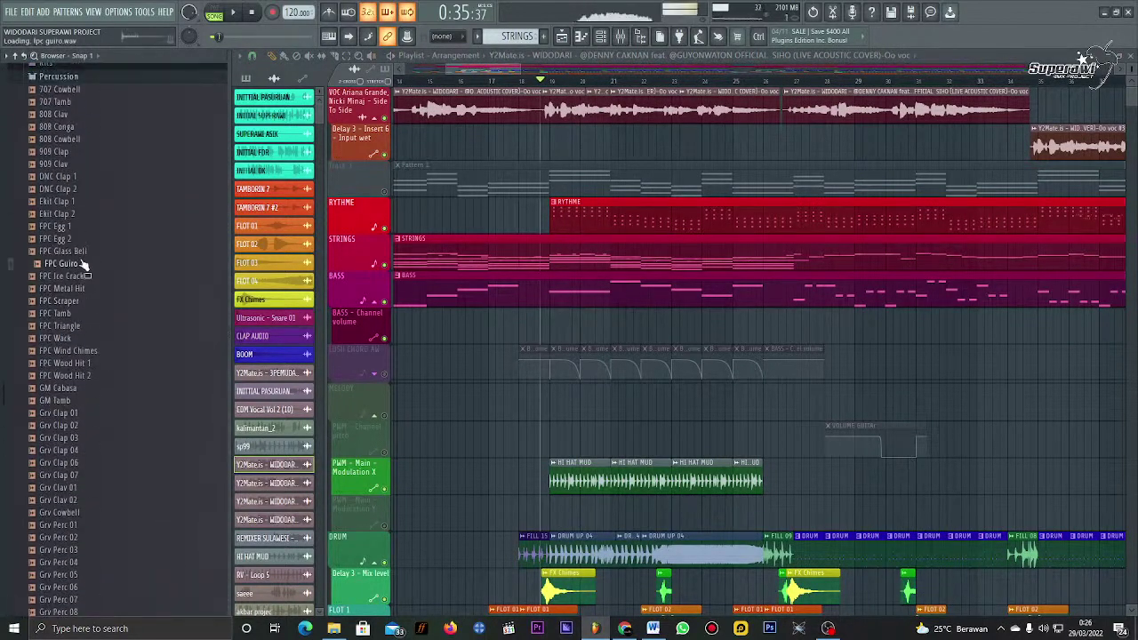
click(87, 379)
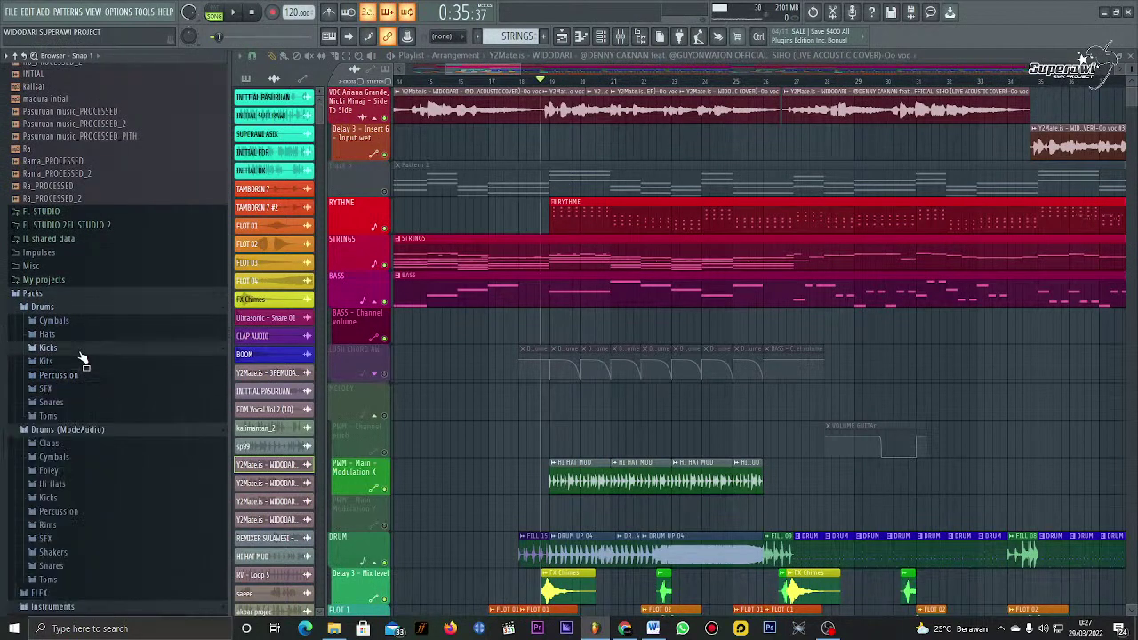
click(81, 349)
click(89, 320)
scroll(94, 327, up, 6)
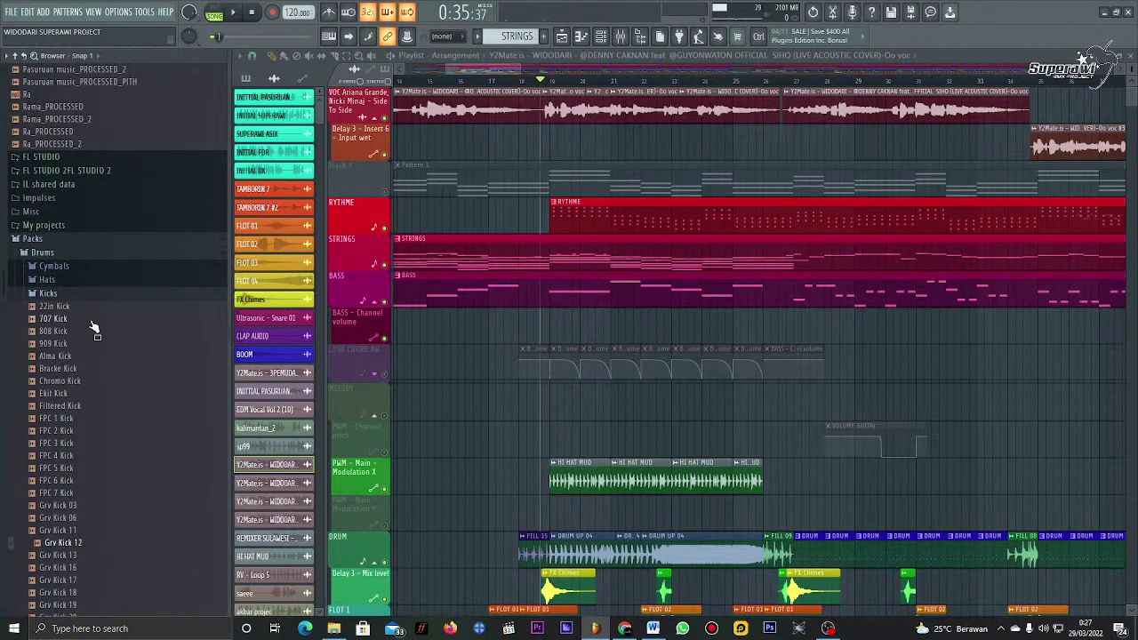
click(111, 247)
scroll(43, 355, up, 6)
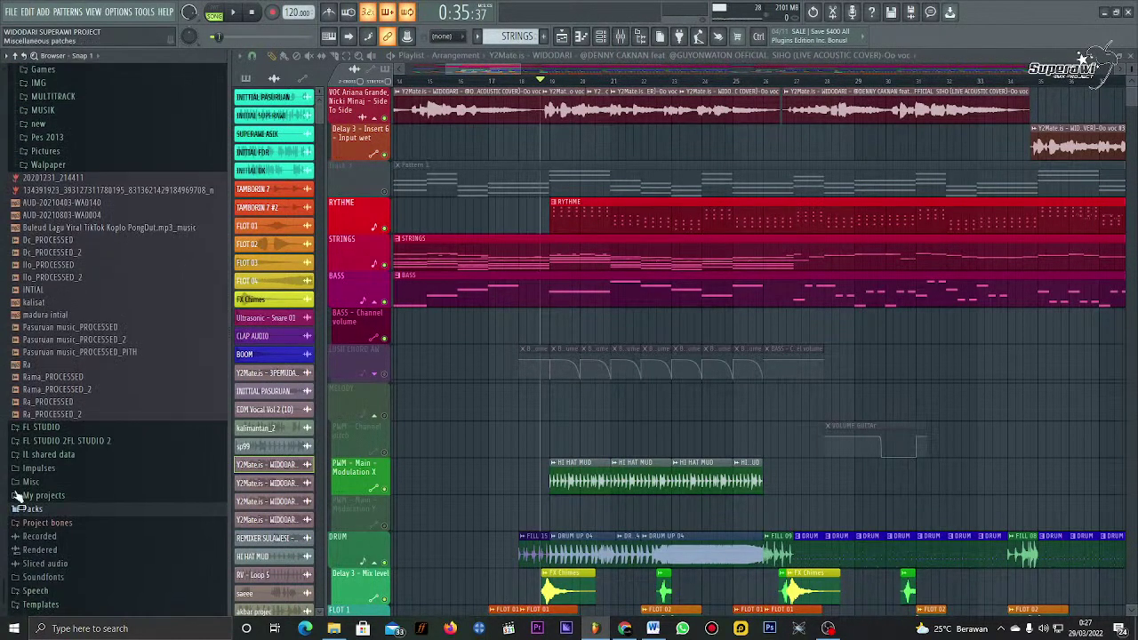
click(53, 514)
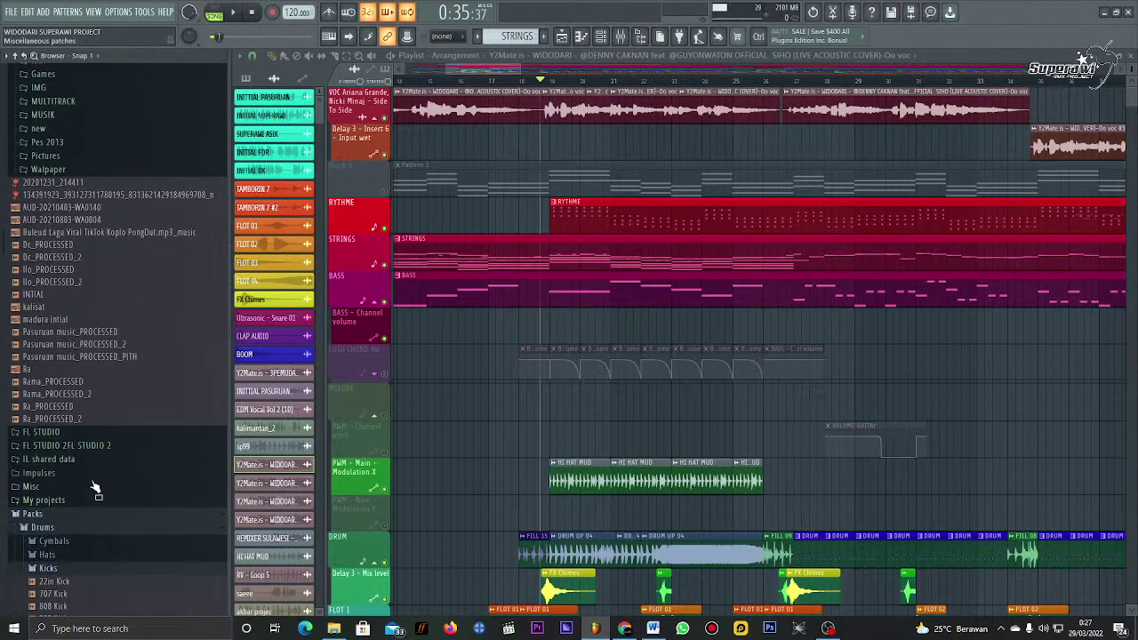
scroll(128, 292, down, 8)
click(128, 272)
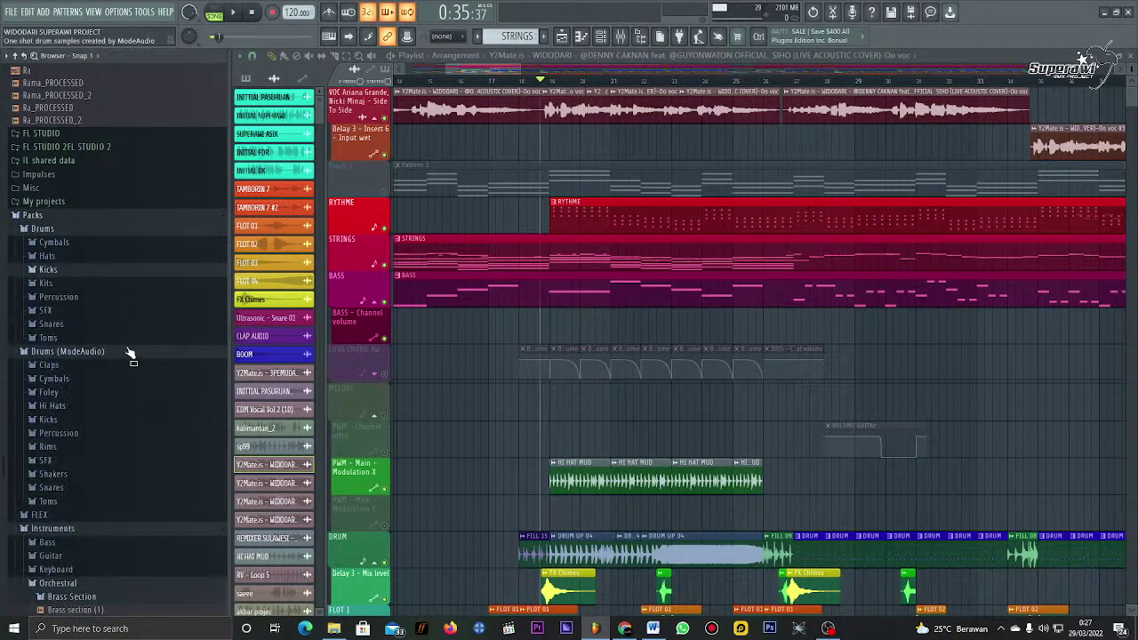
click(128, 355)
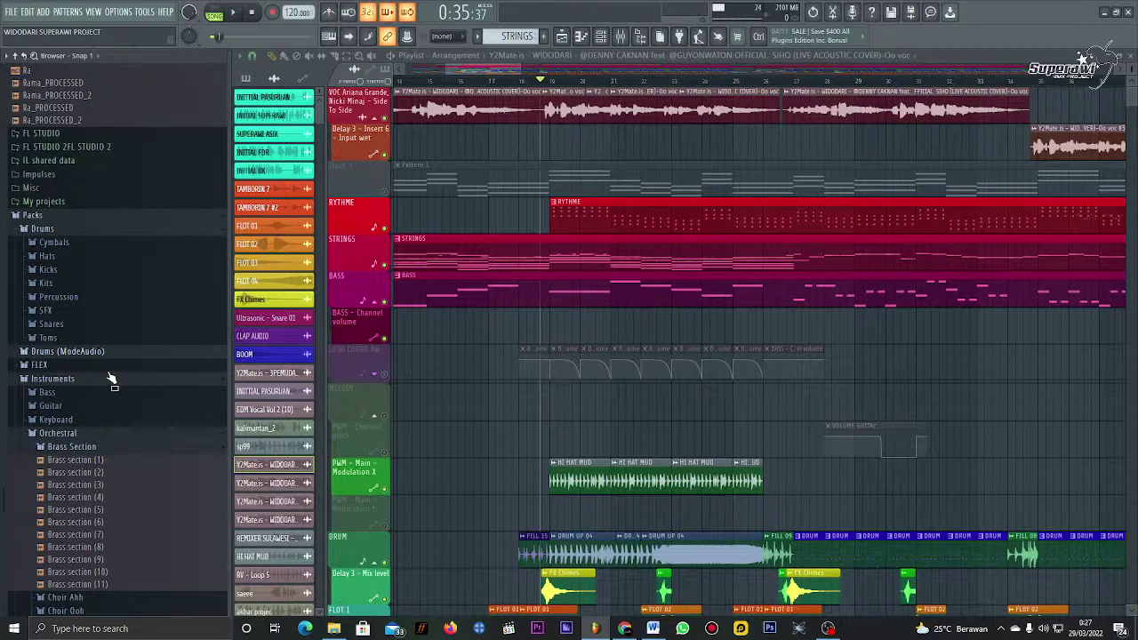
Step: Audition the snare samples down to Grv Snareclap 07, then close the browser
scroll(107, 346, up, 2)
click(78, 299)
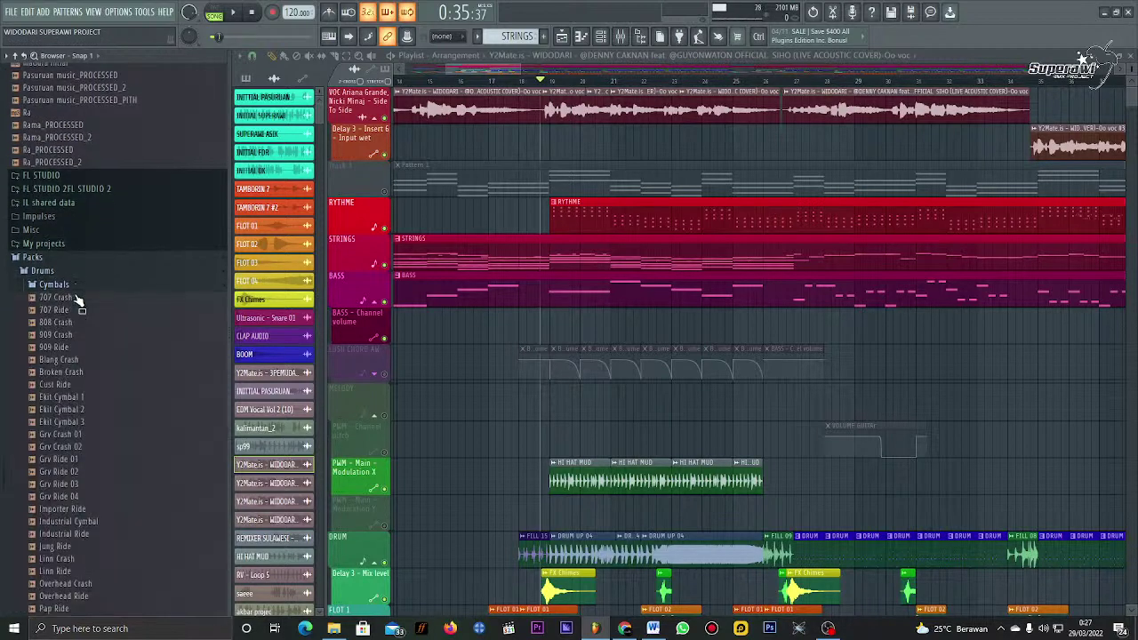
click(77, 301)
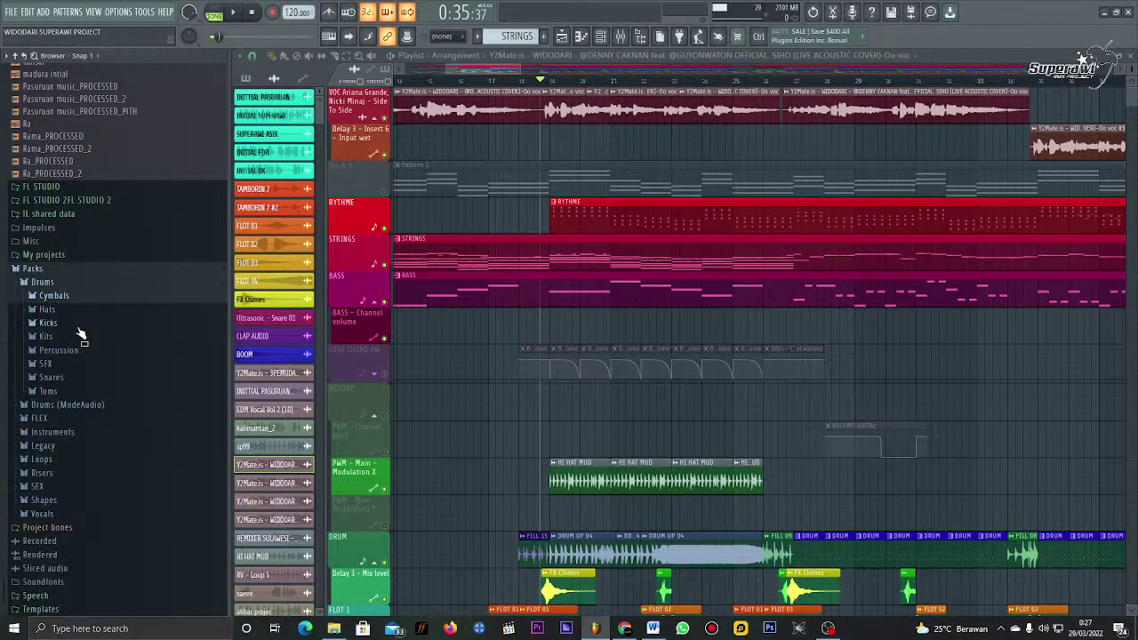
click(78, 327)
click(81, 325)
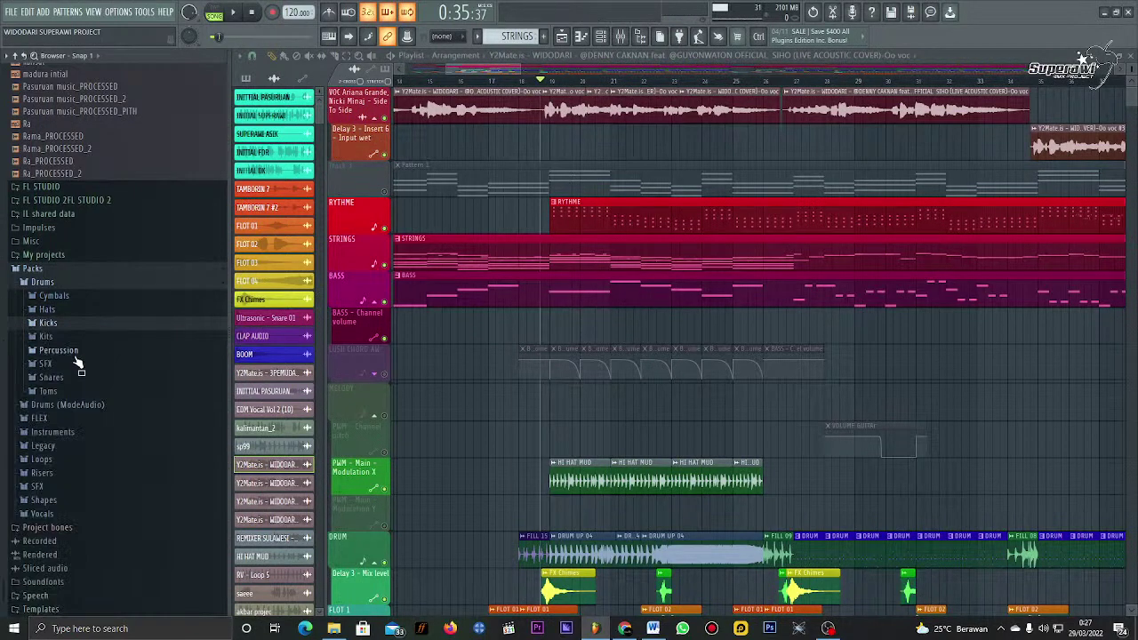
click(75, 378)
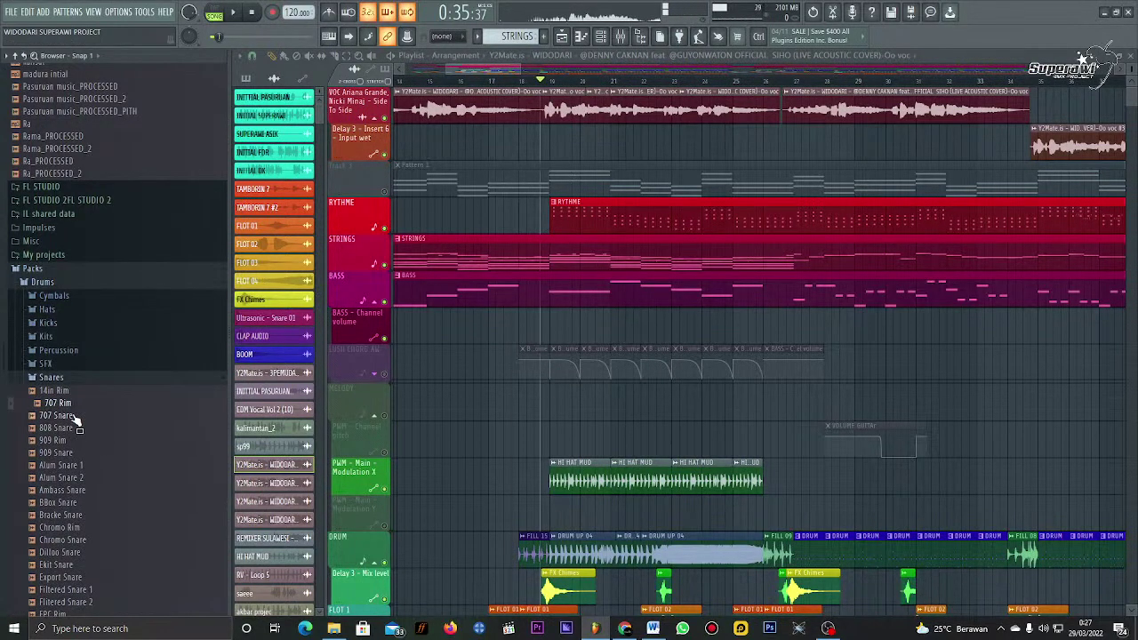
key(Down)
key(Down)
key(Down)
key(Down)
key(Down)
key(Down)
key(Down)
key(Down)
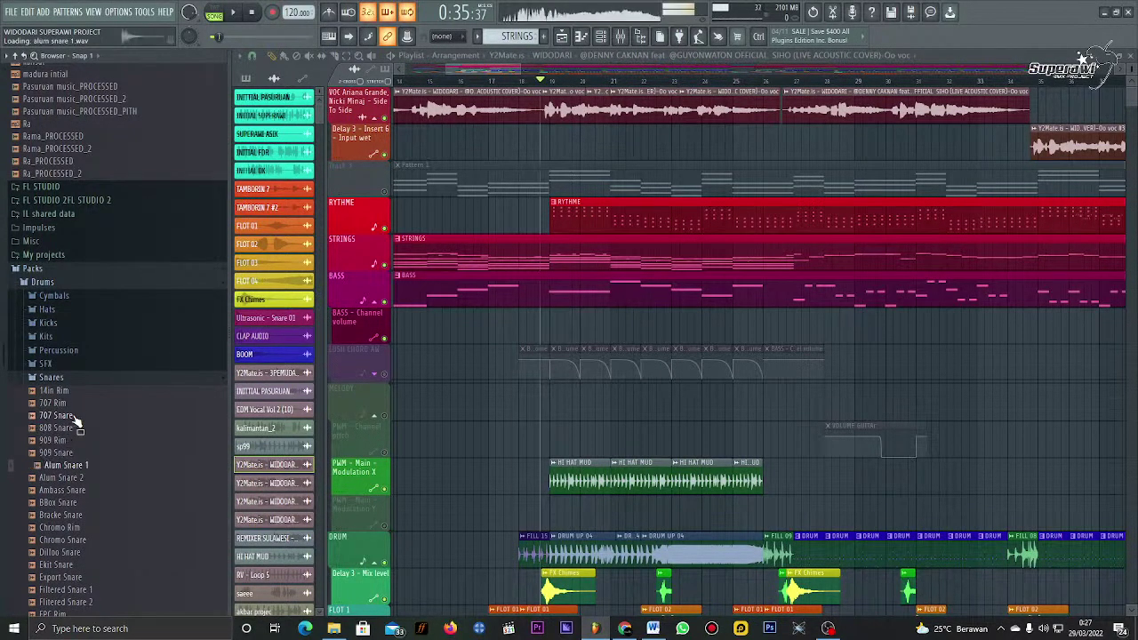
key(Down)
key(Down)
key(Down)
key(Down)
key(Down)
key(Down)
key(Down)
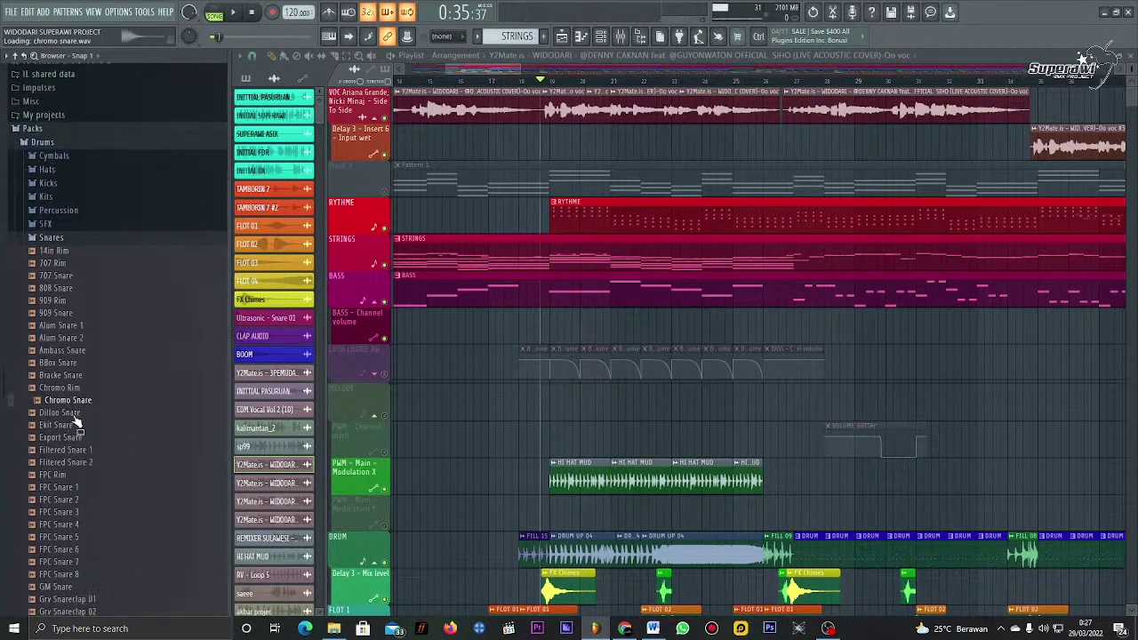
key(Down)
key(Down)
key(Down)
key(Down)
key(Down)
key(Down)
key(Down)
key(Down)
key(Down)
key(Down)
key(Down)
key(Down)
key(Down)
key(Down)
key(Down)
key(Down)
key(Down)
key(Down)
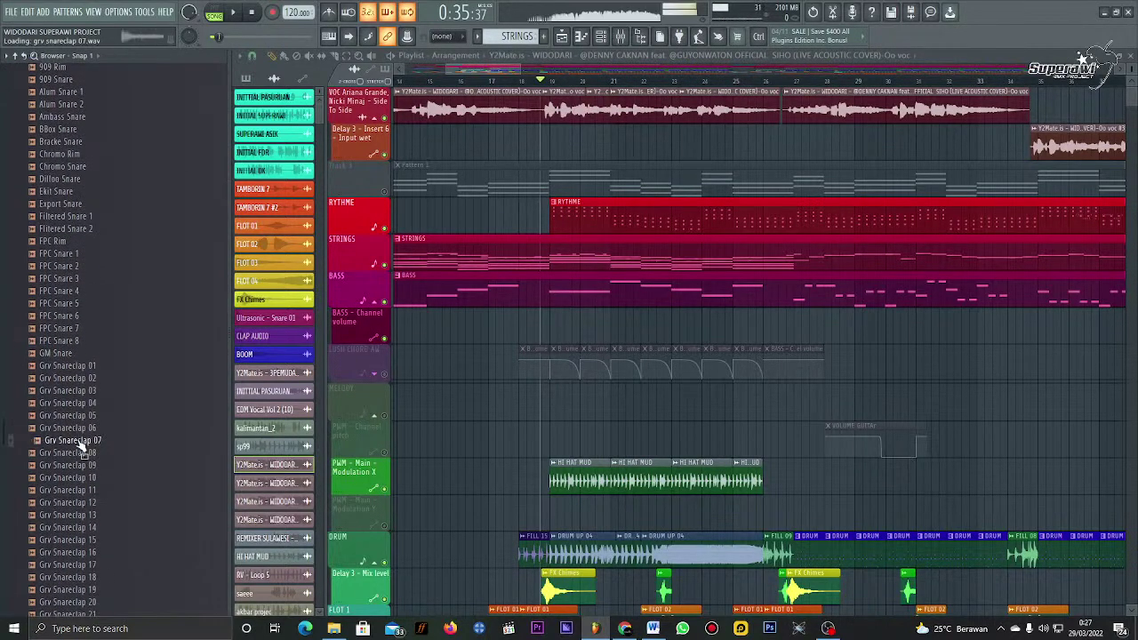
scroll(82, 446, up, 15)
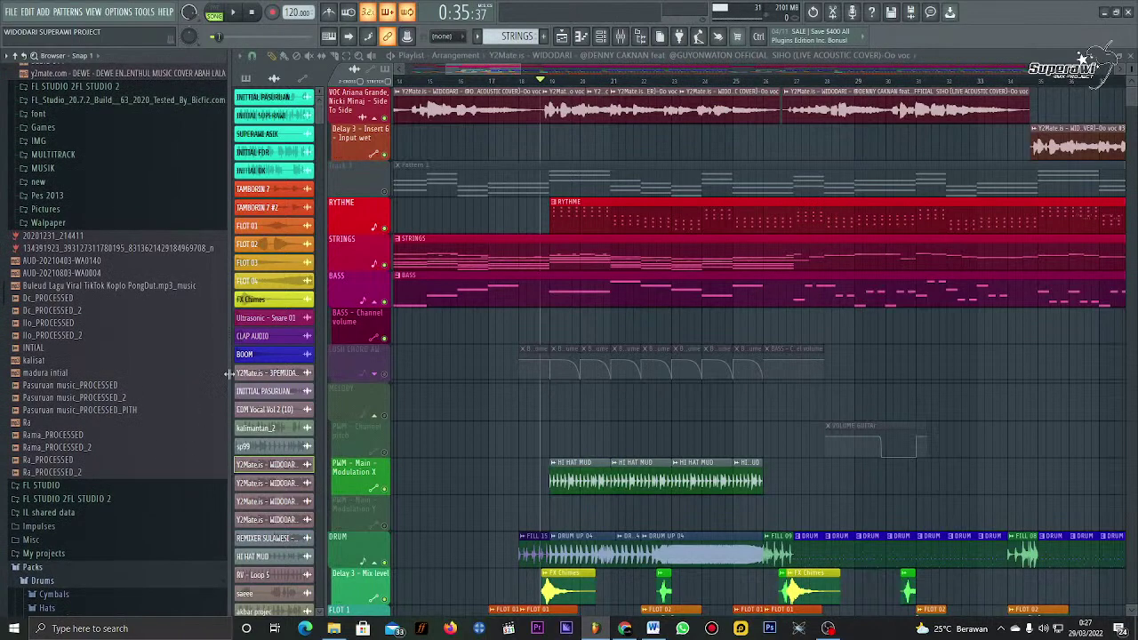
key(alt+F8)
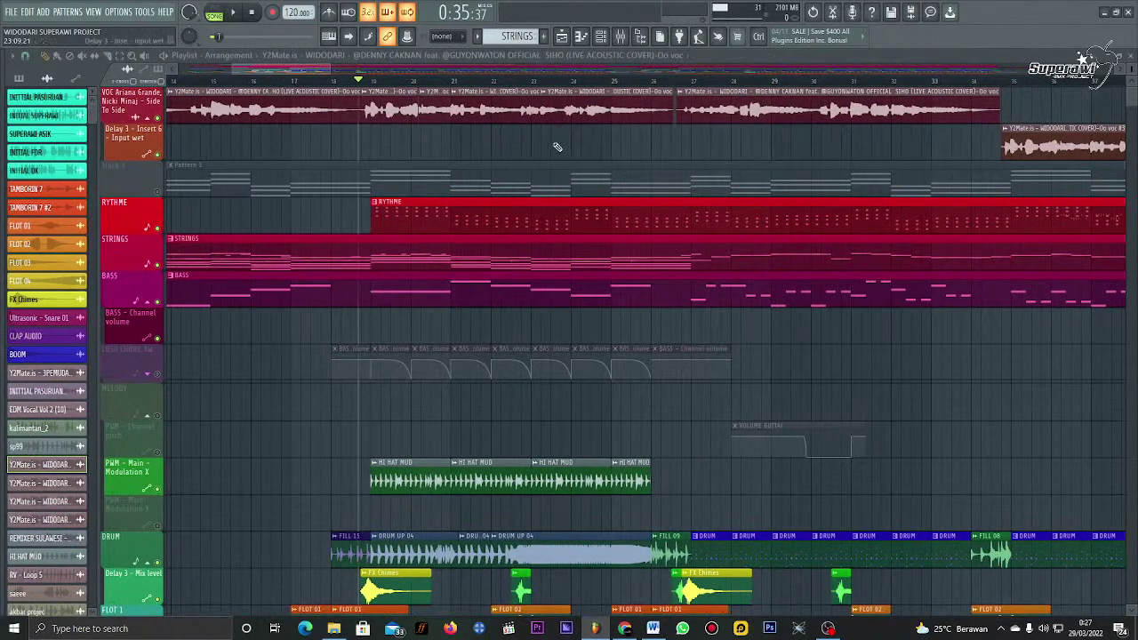
Step: Show the Channel rack filtered to the INSTRUMEN channel group
click(616, 41)
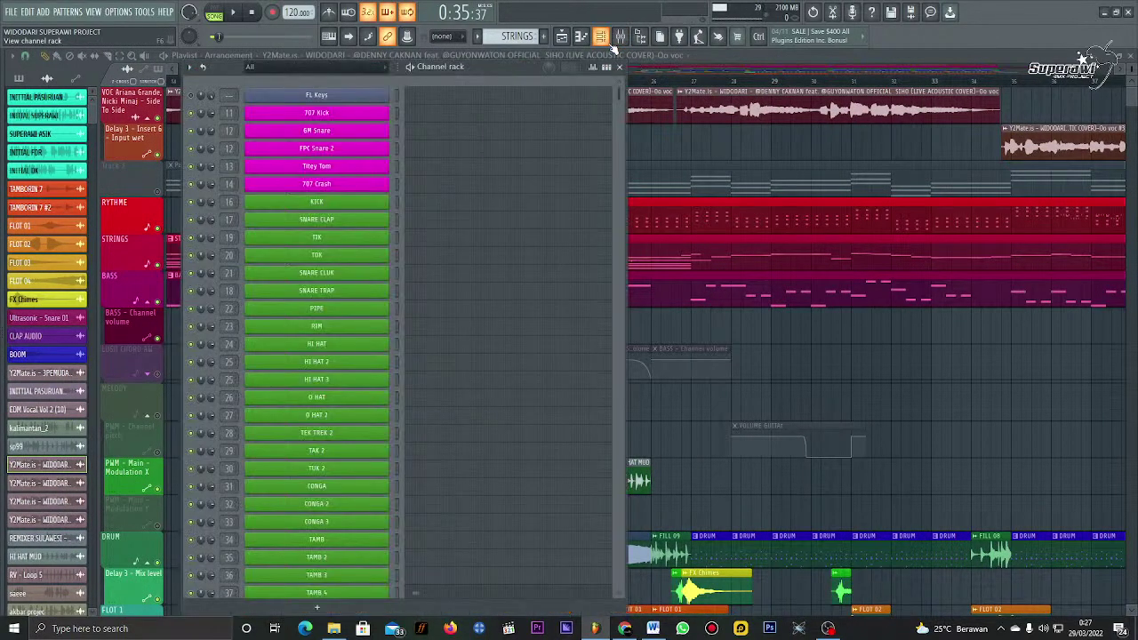
click(601, 36)
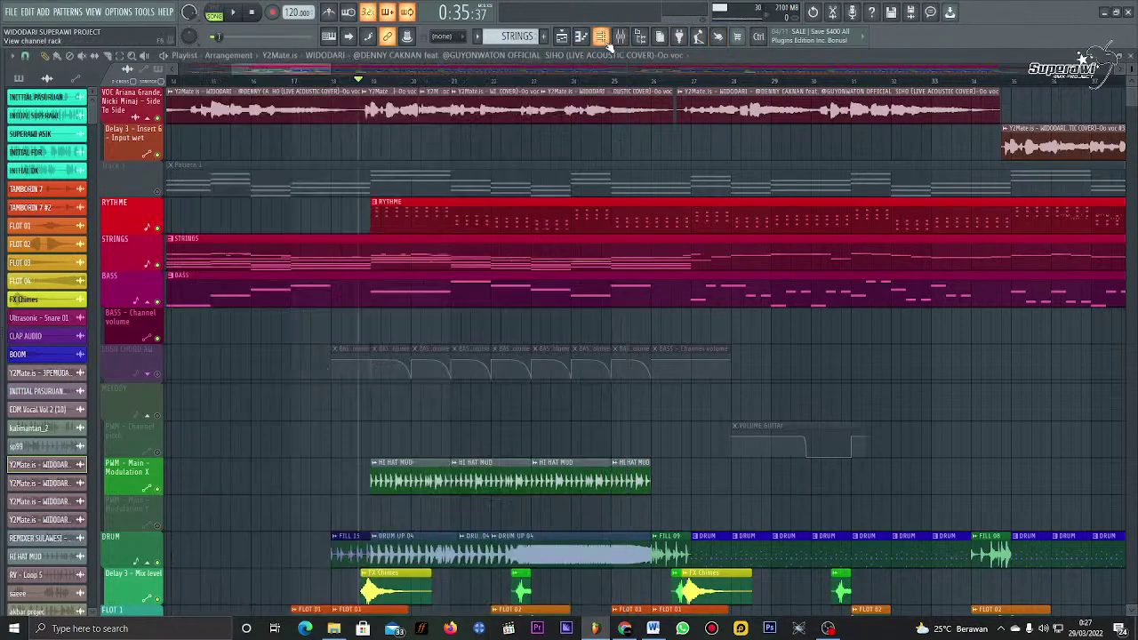
click(603, 37)
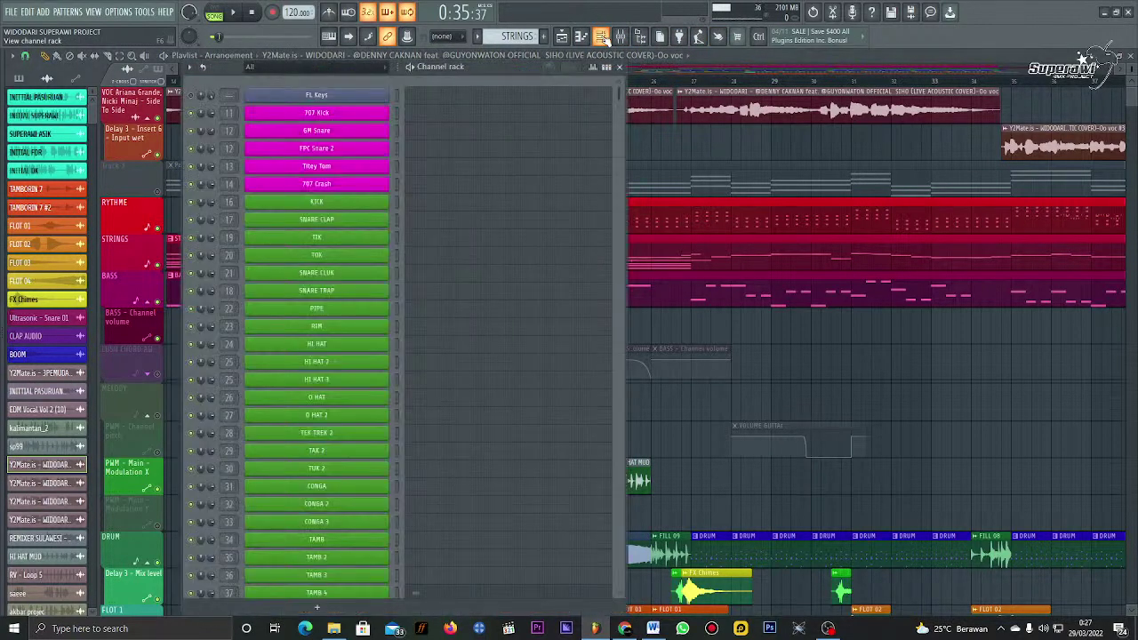
click(336, 68)
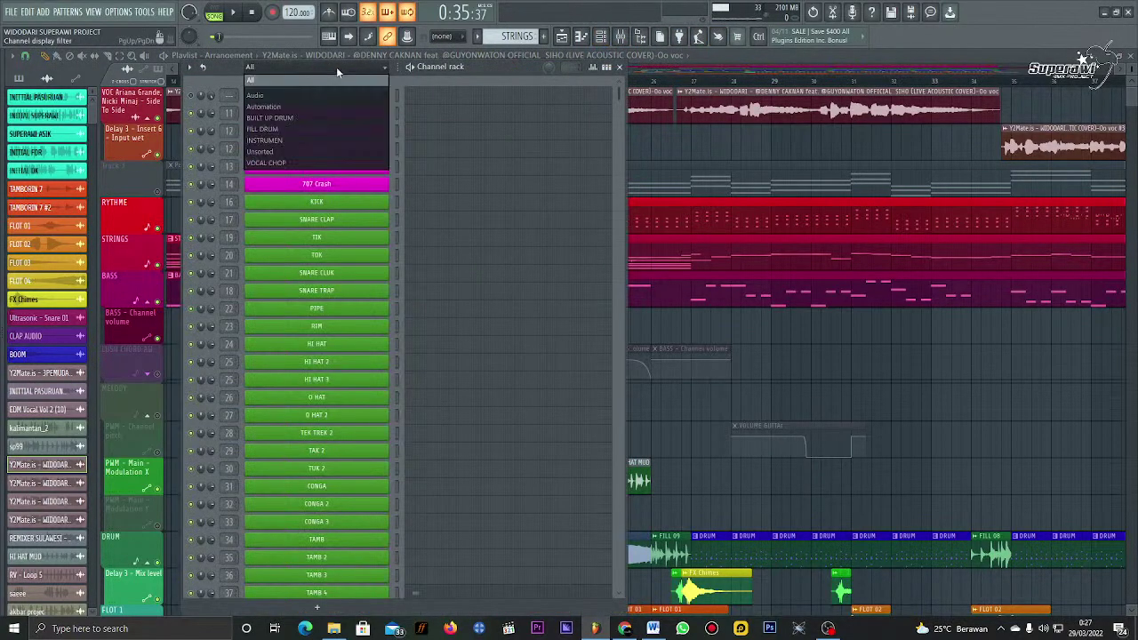
click(316, 141)
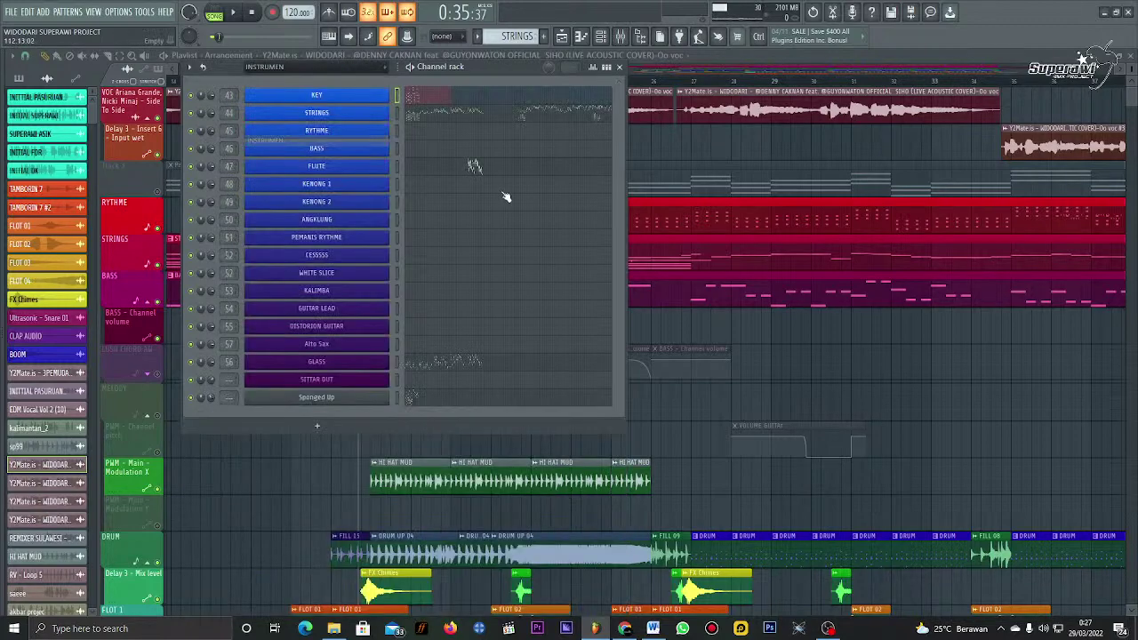
Step: Add a new Sytrus synth channel at the bottom of the rack
click(317, 426)
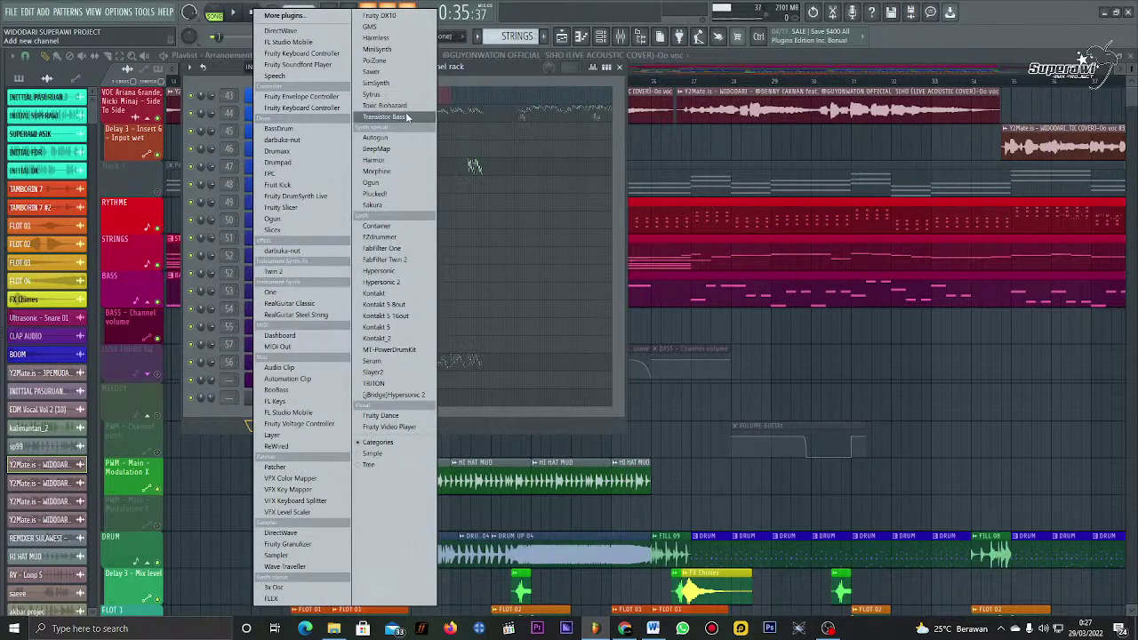
click(241, 426)
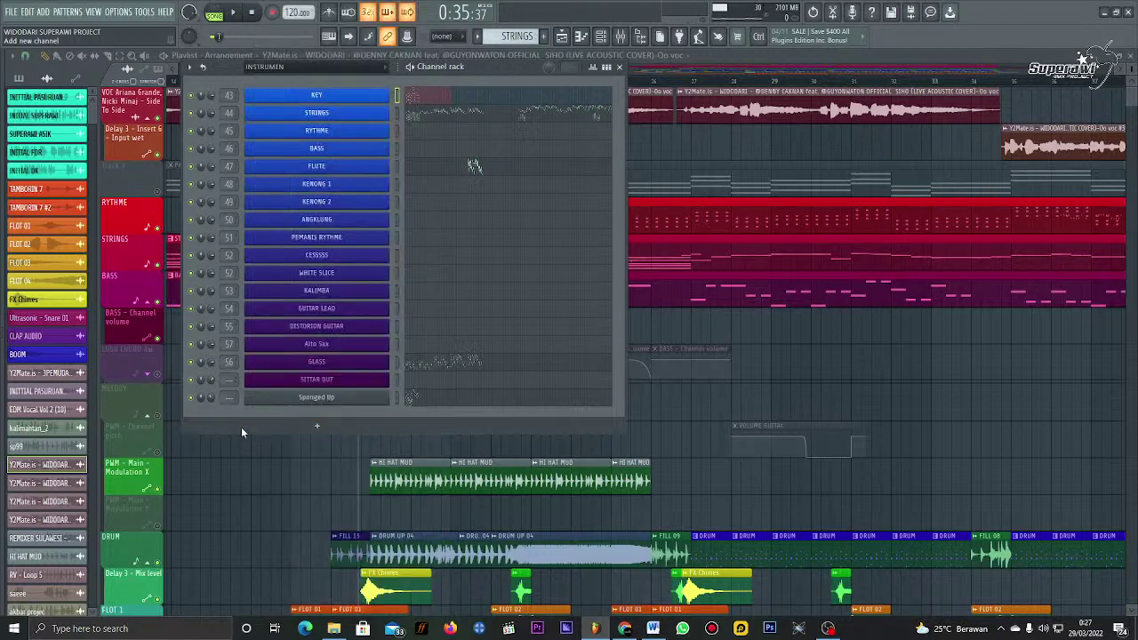
click(241, 427)
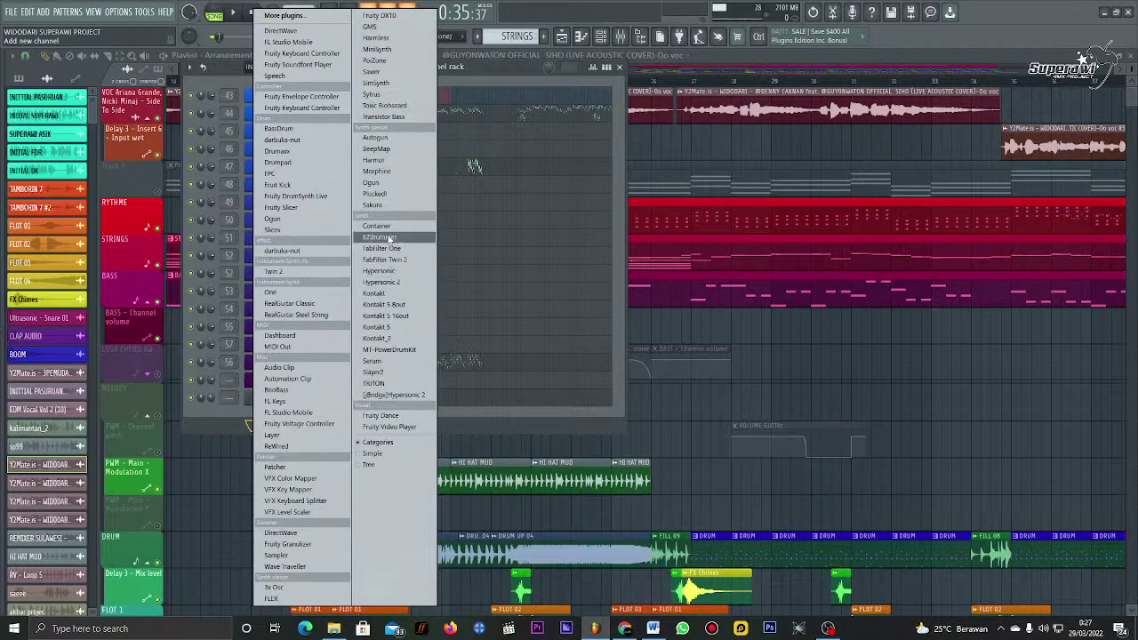
click(371, 93)
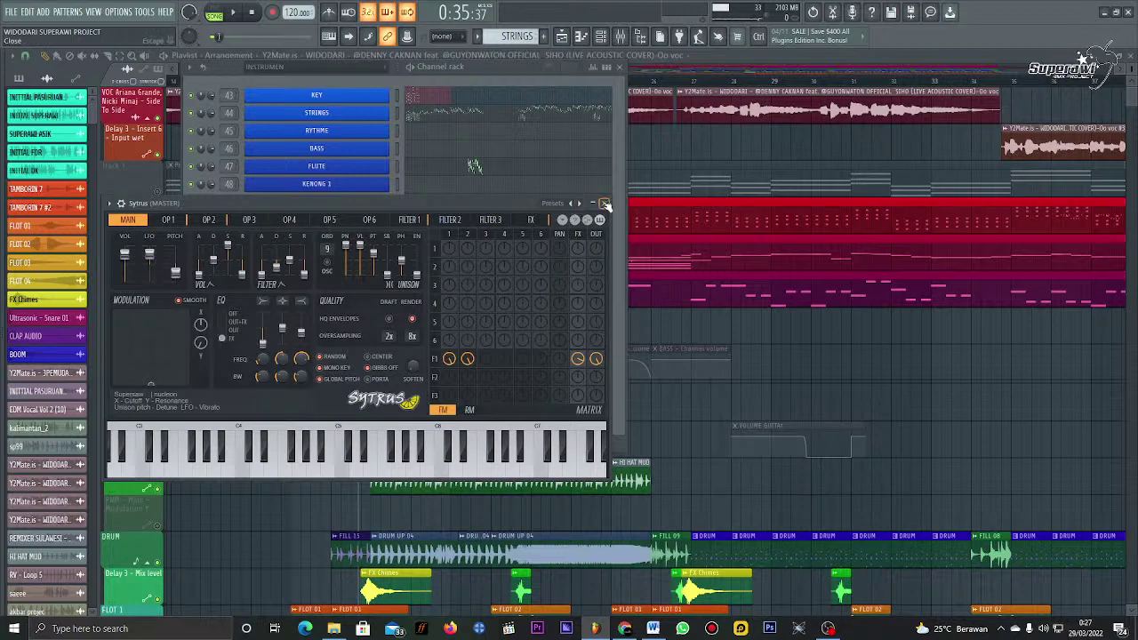
click(604, 204)
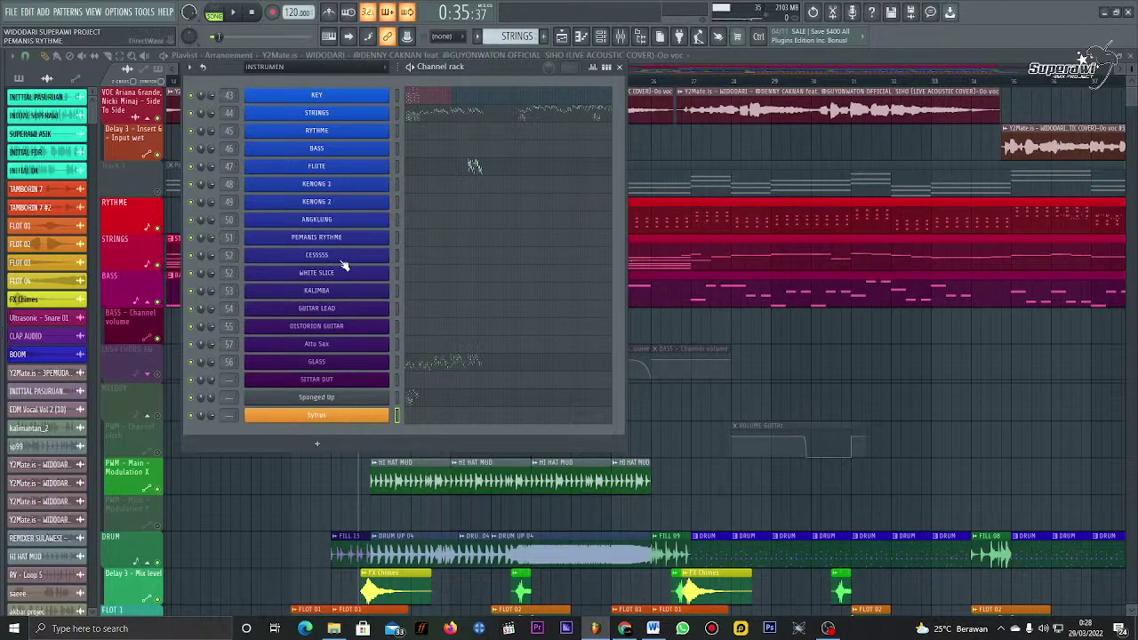
Step: Open the STRINGS synth and play a run of notes to preview its sound
click(316, 113)
key(n)
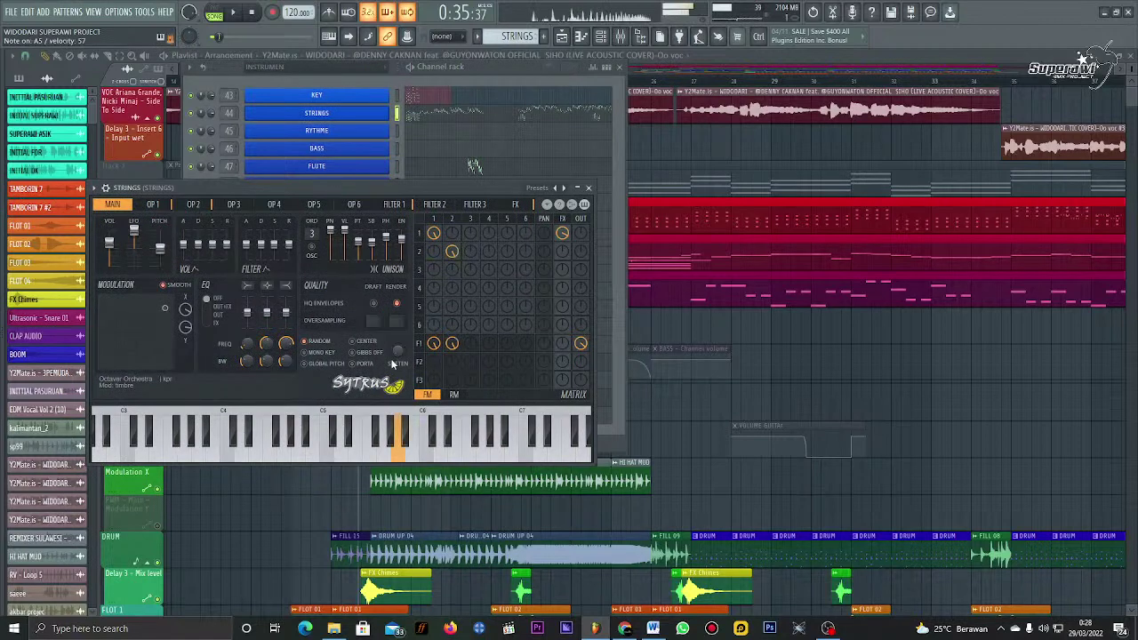
key(v)
key(n)
key(v)
key(n)
key(v)
key(n)
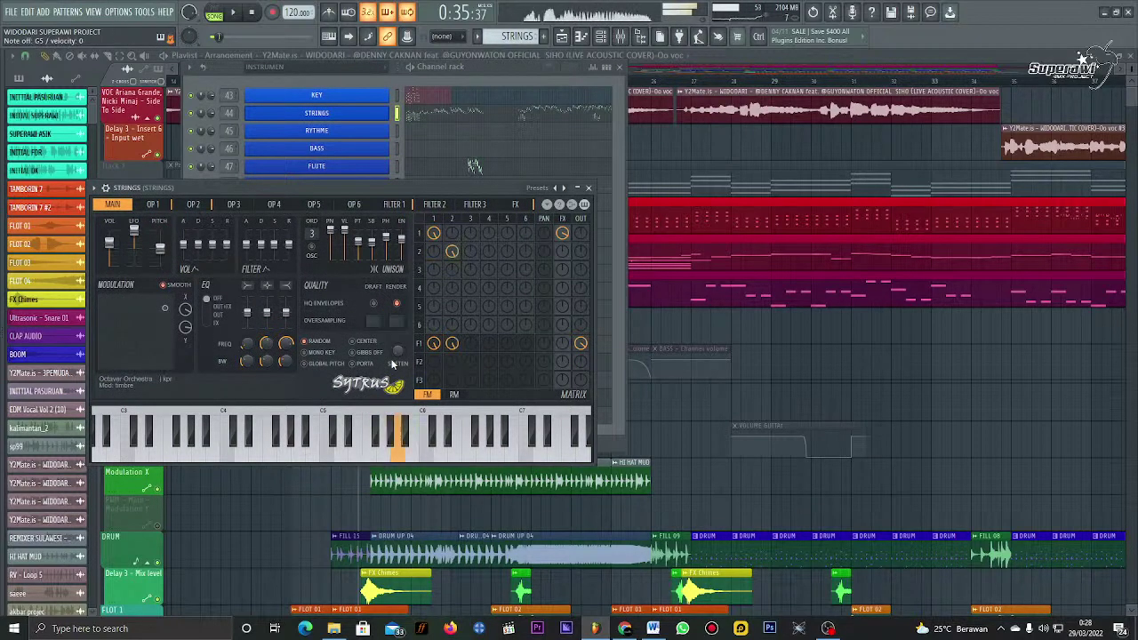
key(m)
key(b)
key(v)
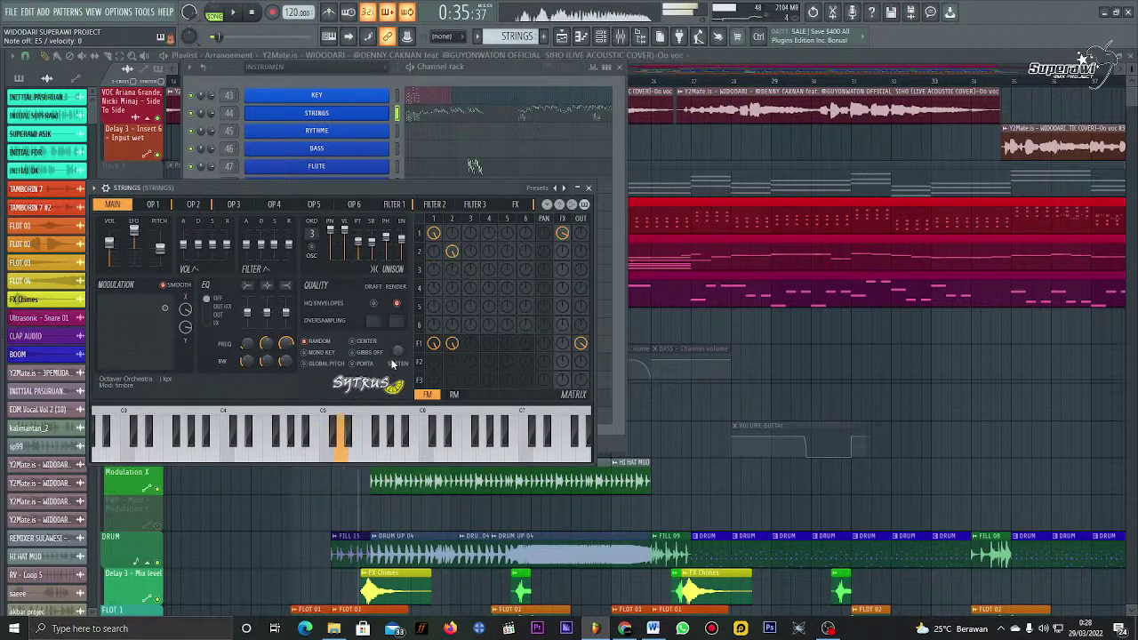
key(v)
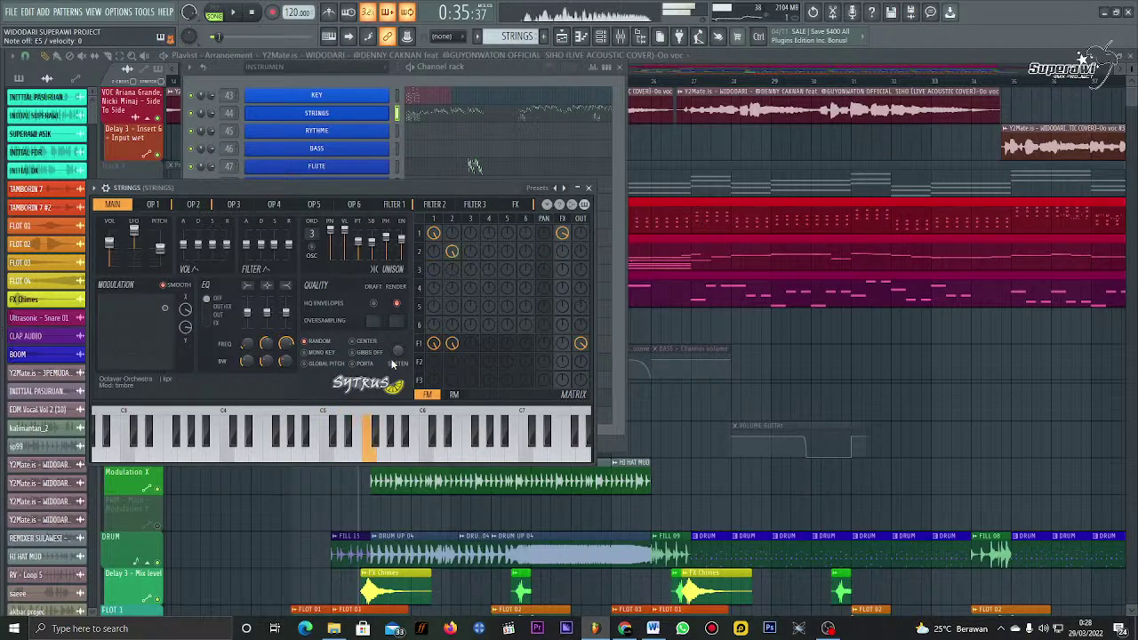
key(b)
key(n)
key(m)
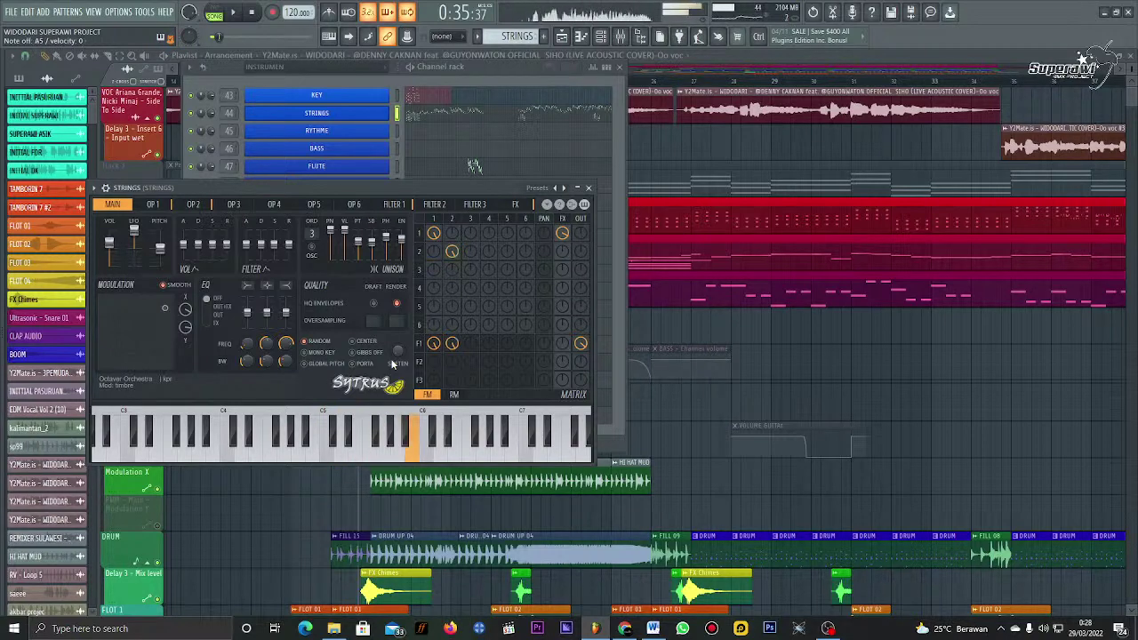
key(j)
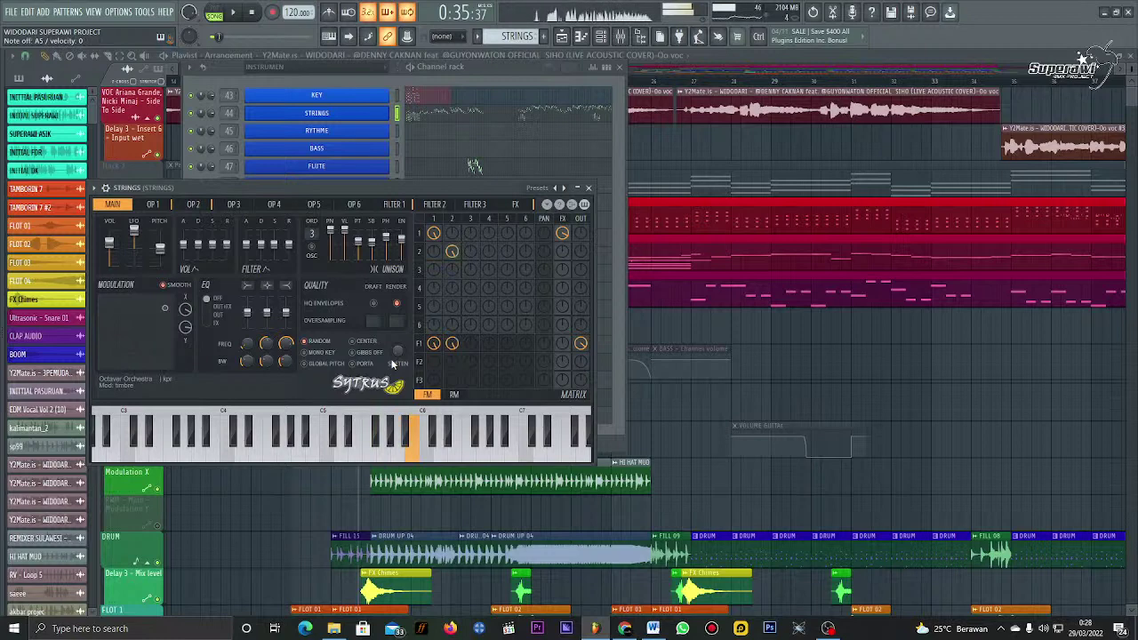
key(b)
key(c)
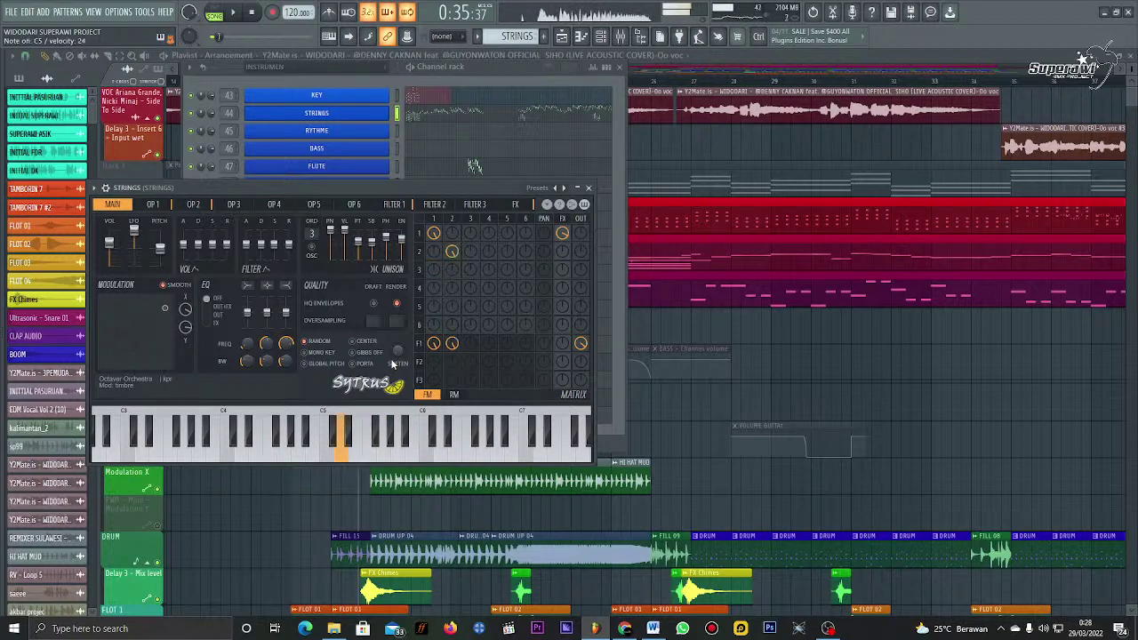
key(x)
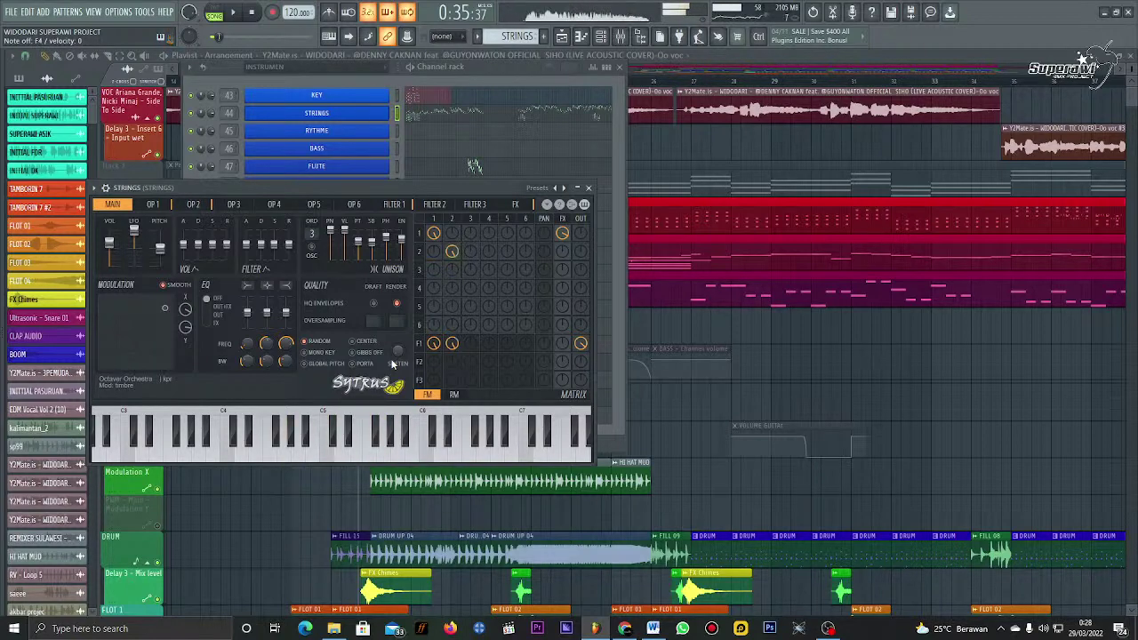
Step: Close the STRINGS synth and open the new Sytrus channel's synth window
click(589, 190)
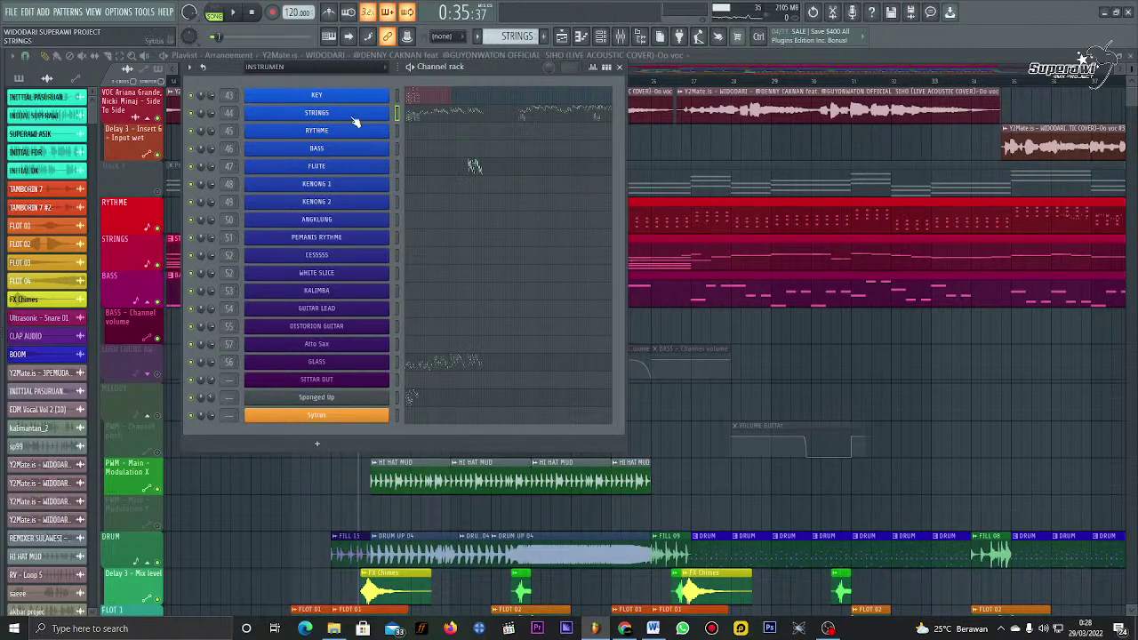
click(353, 117)
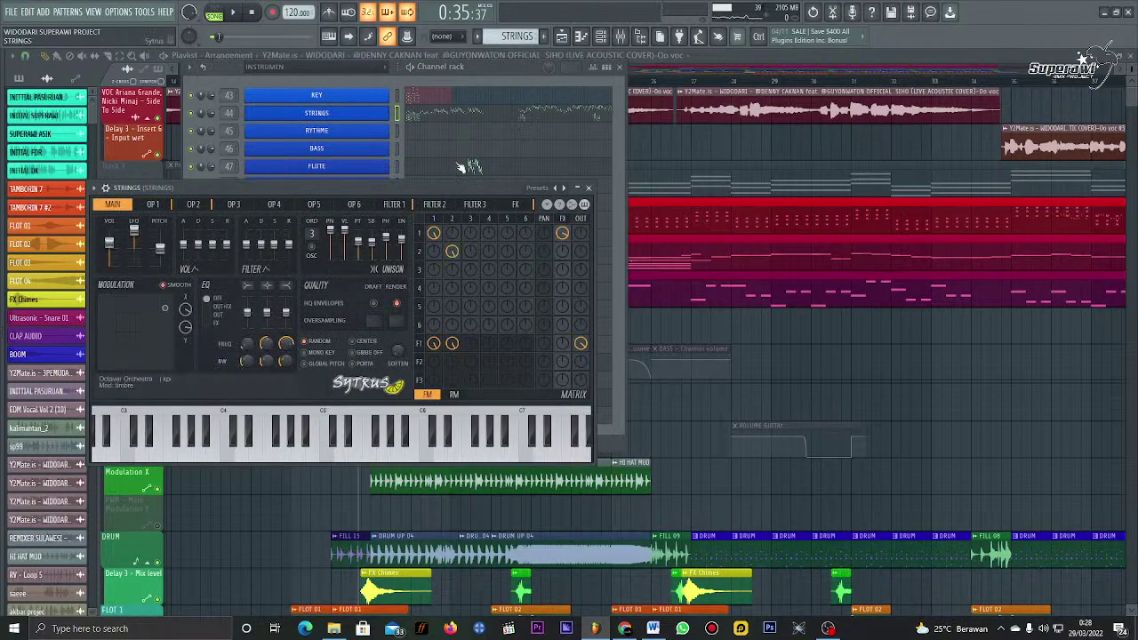
click(588, 189)
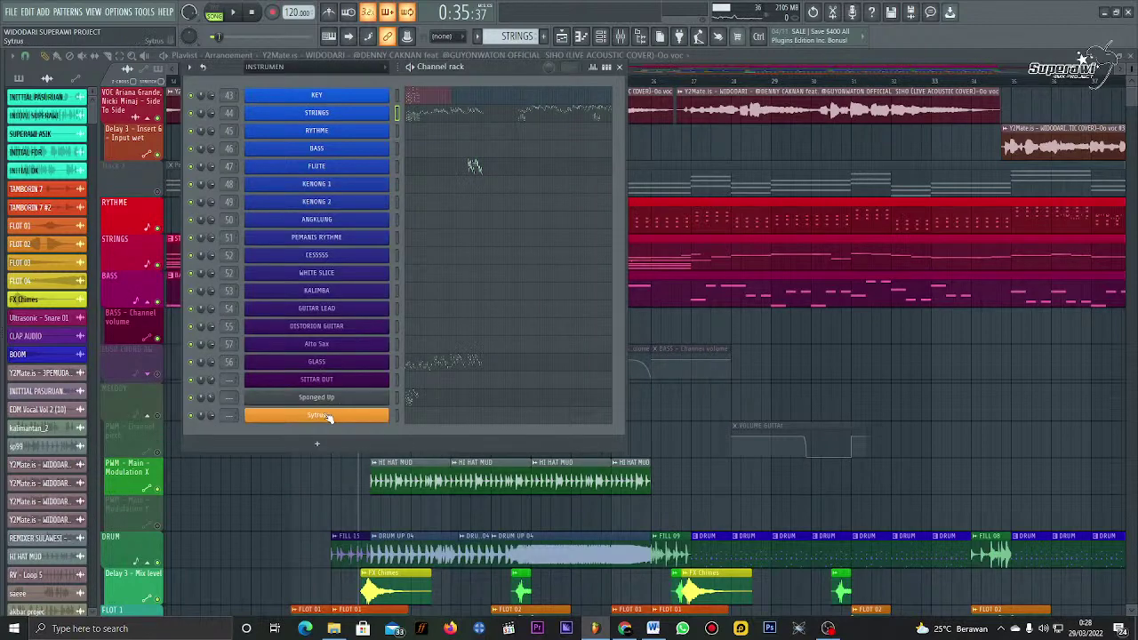
click(328, 418)
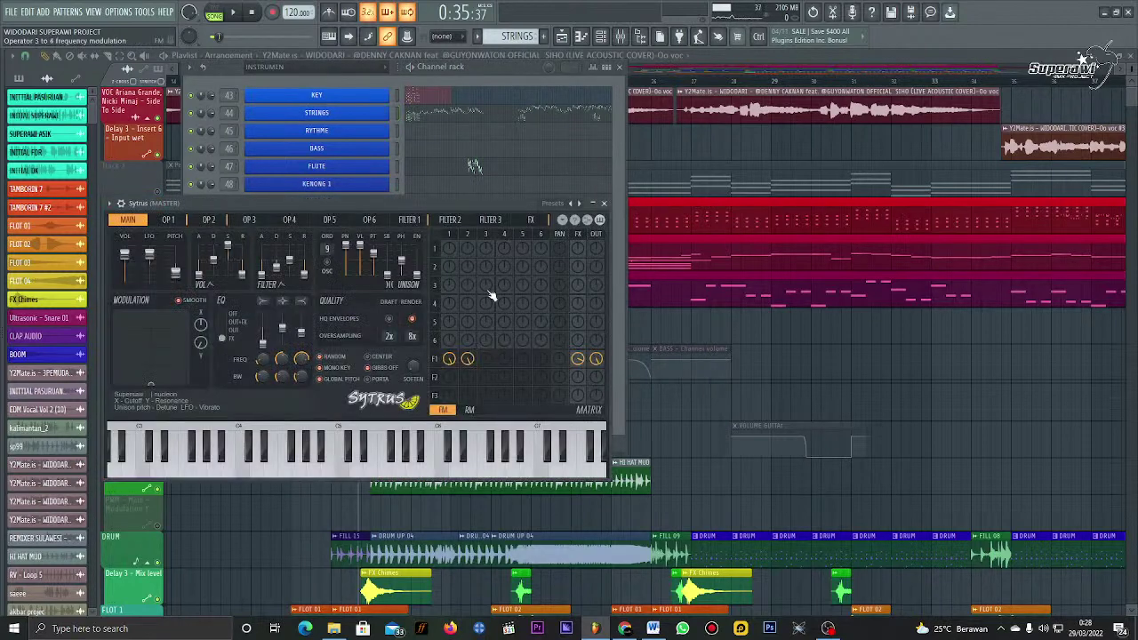
Step: Load the Octaver orchestra preset in Sytrus, audition a few notes, and close the window
click(555, 205)
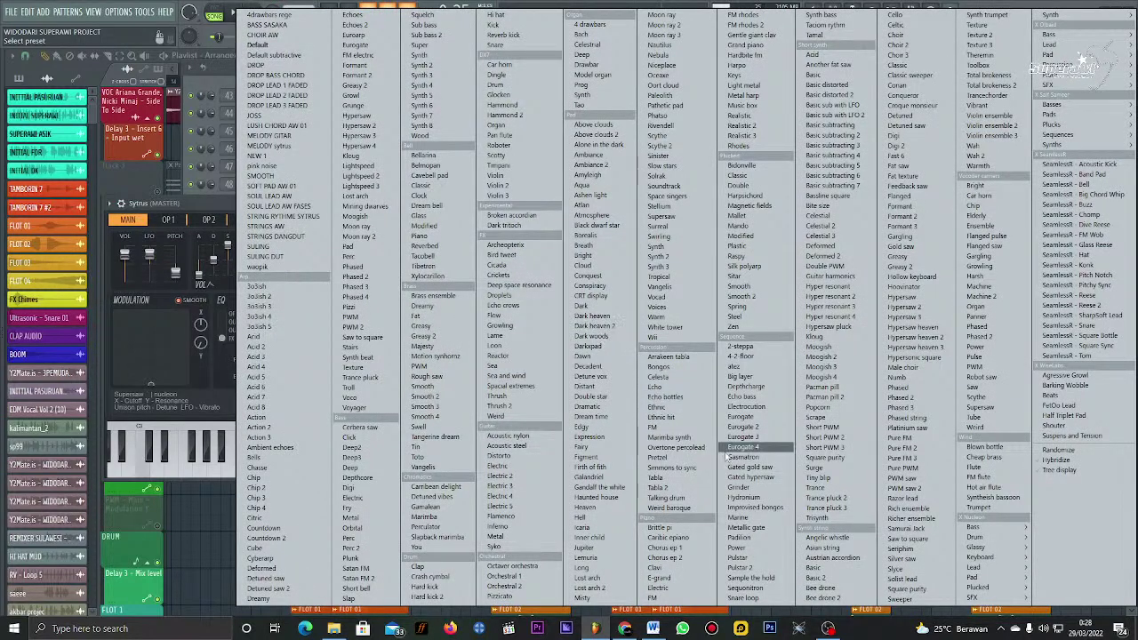
click(515, 566)
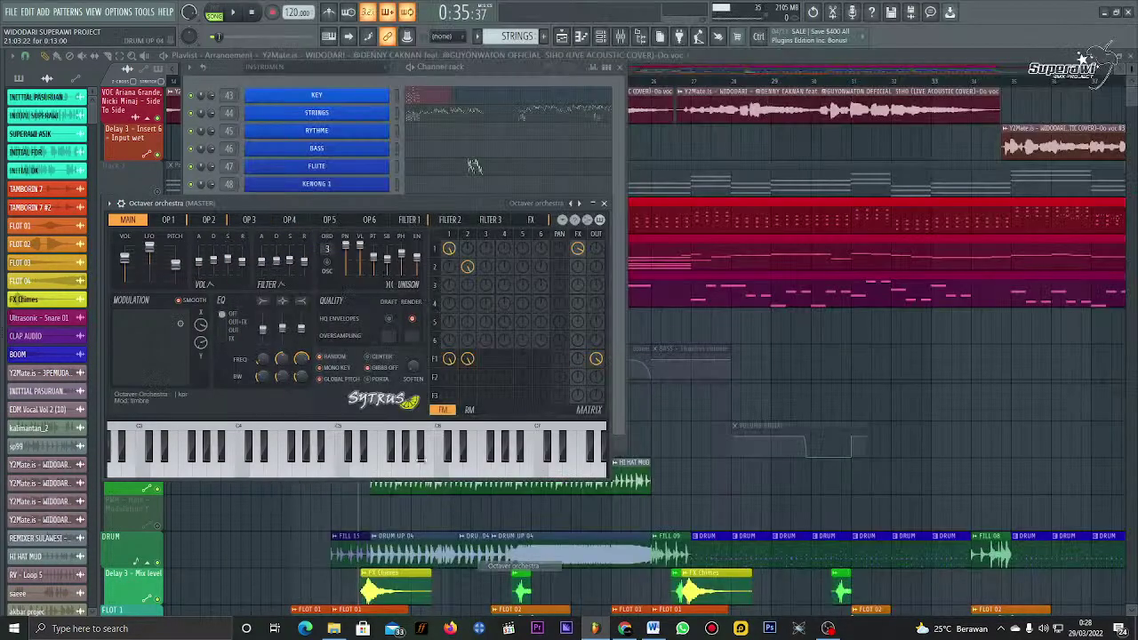
click(457, 462)
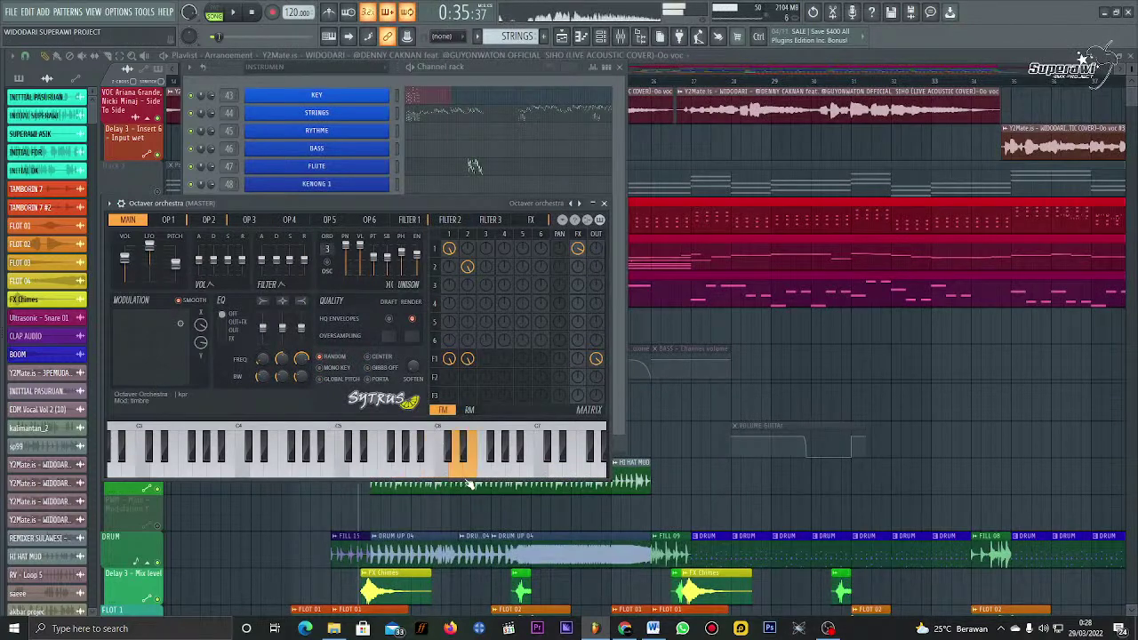
click(356, 462)
click(330, 463)
click(452, 464)
click(387, 462)
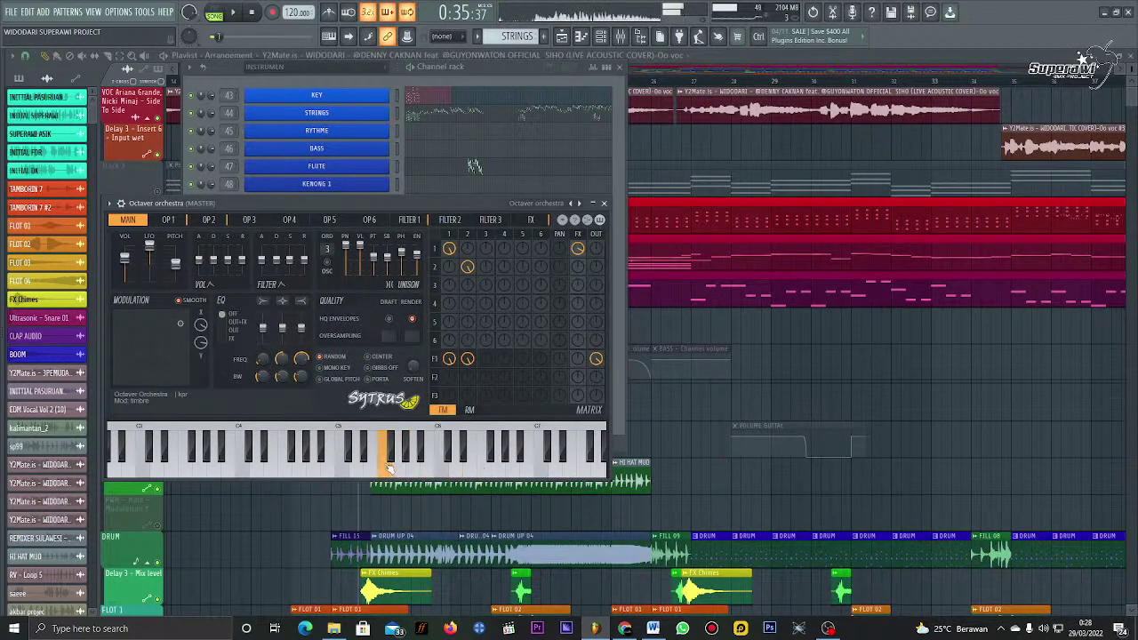
click(342, 462)
click(605, 203)
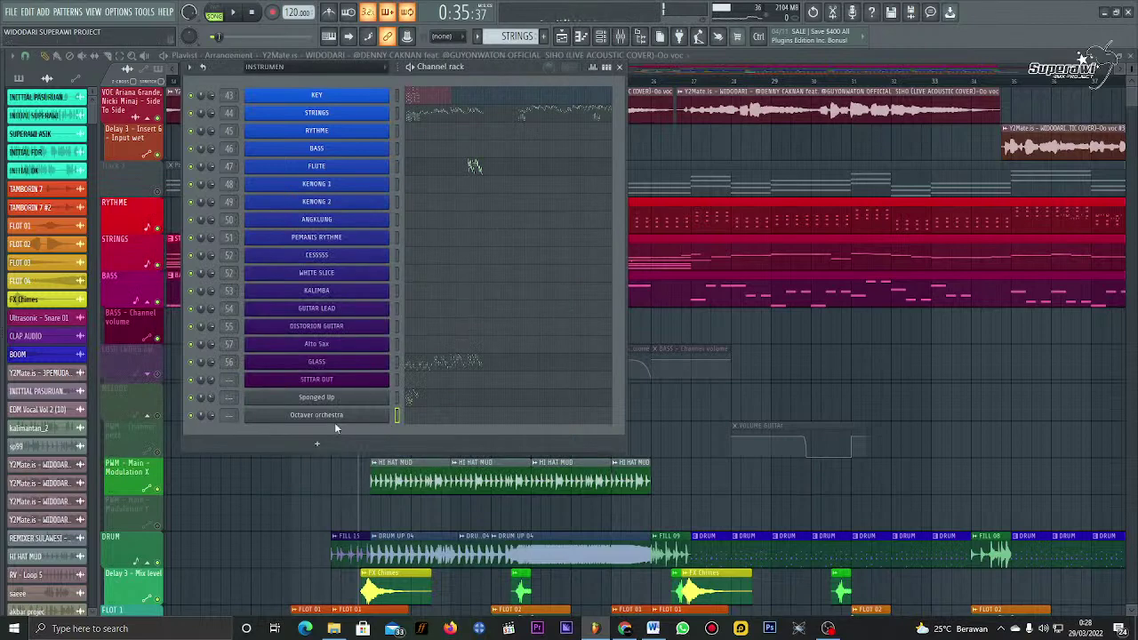
Step: Check and close the RYTHME FLEX synth and the Flute sampler windows
click(339, 132)
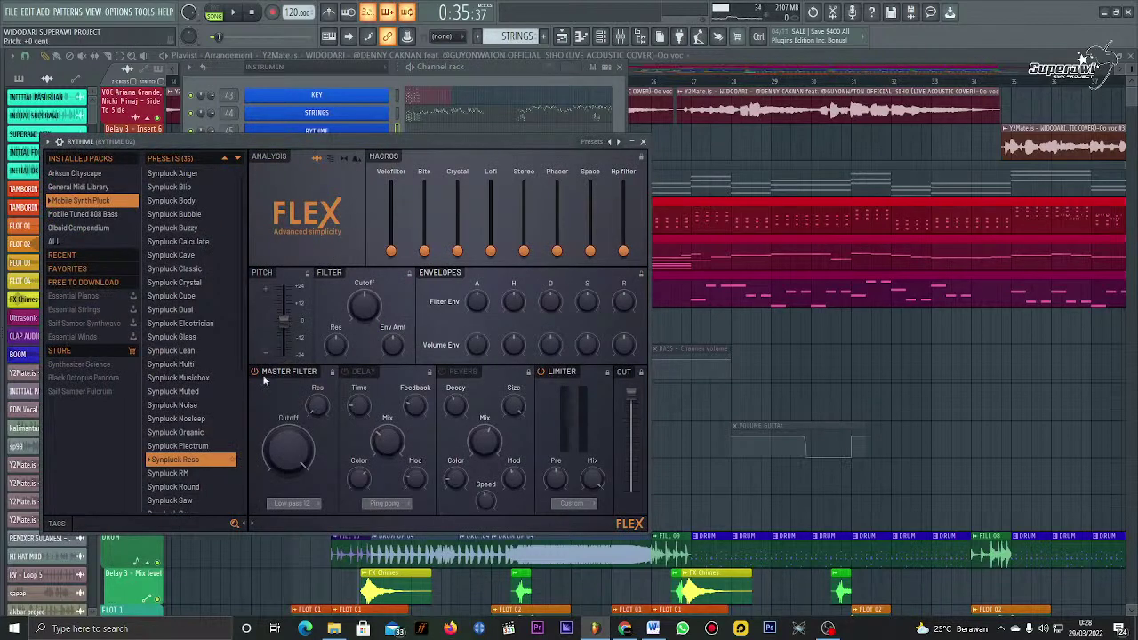
click(643, 141)
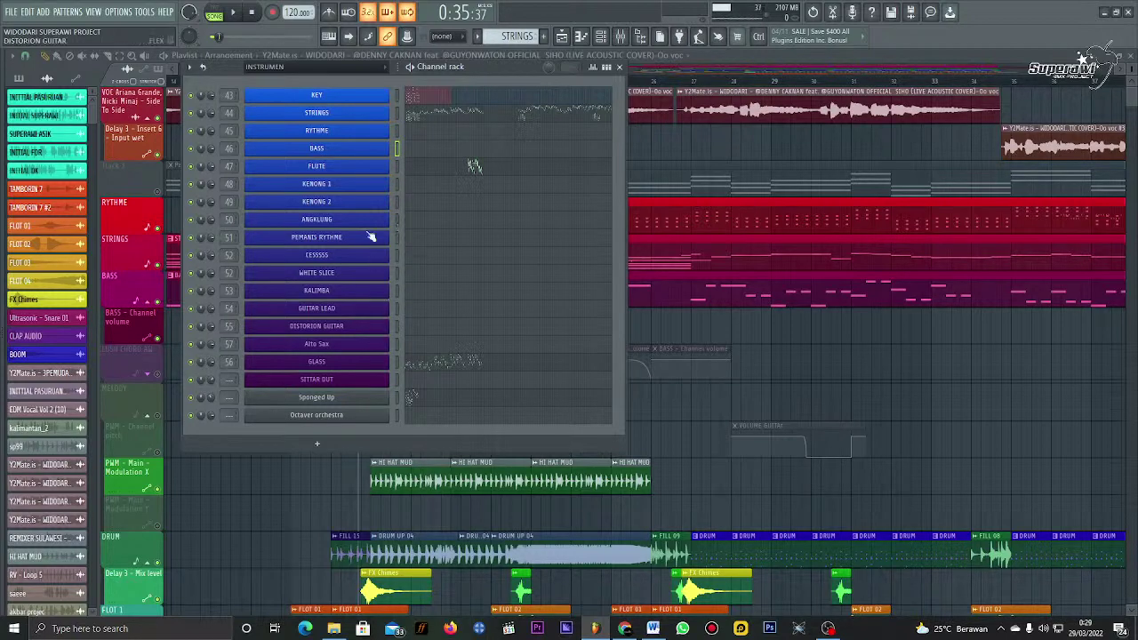
click(378, 168)
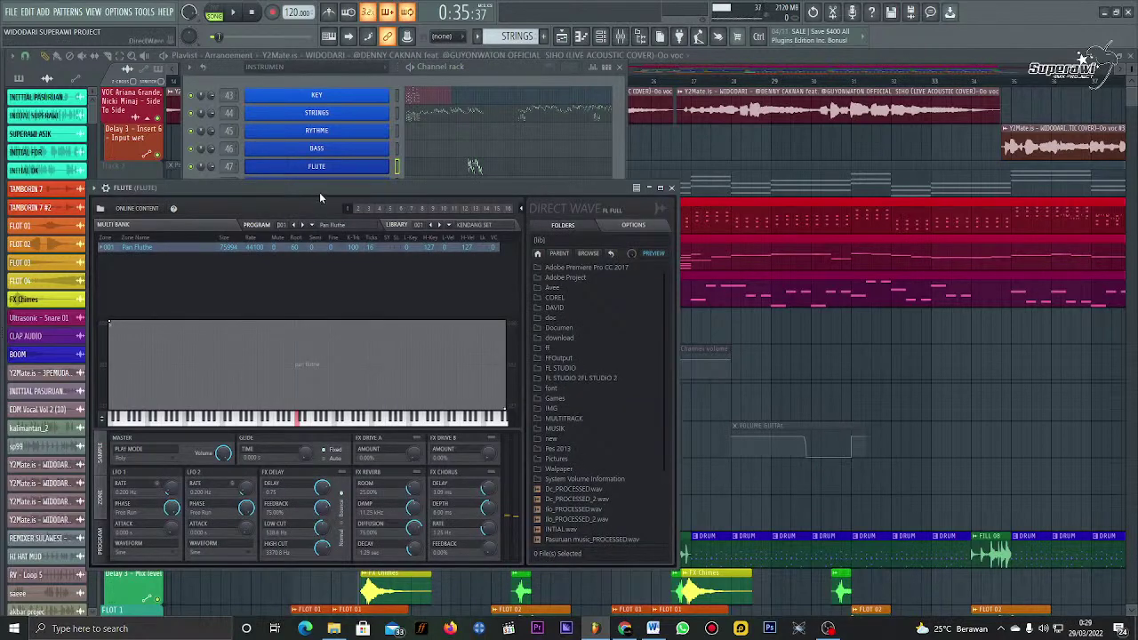
drag(321, 191, 479, 180)
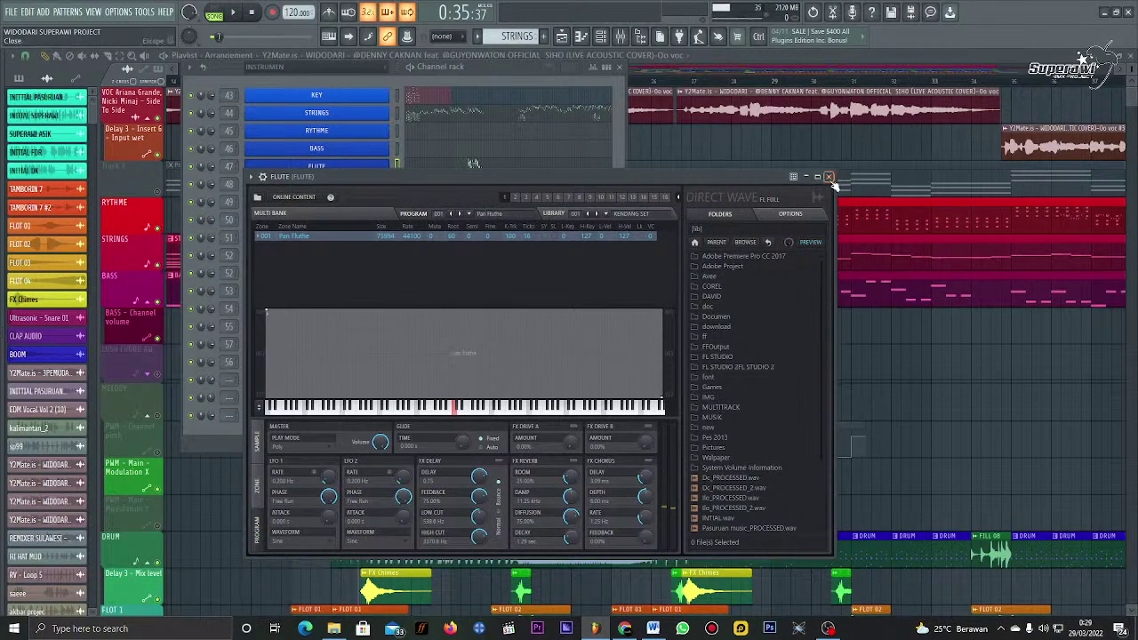
click(829, 176)
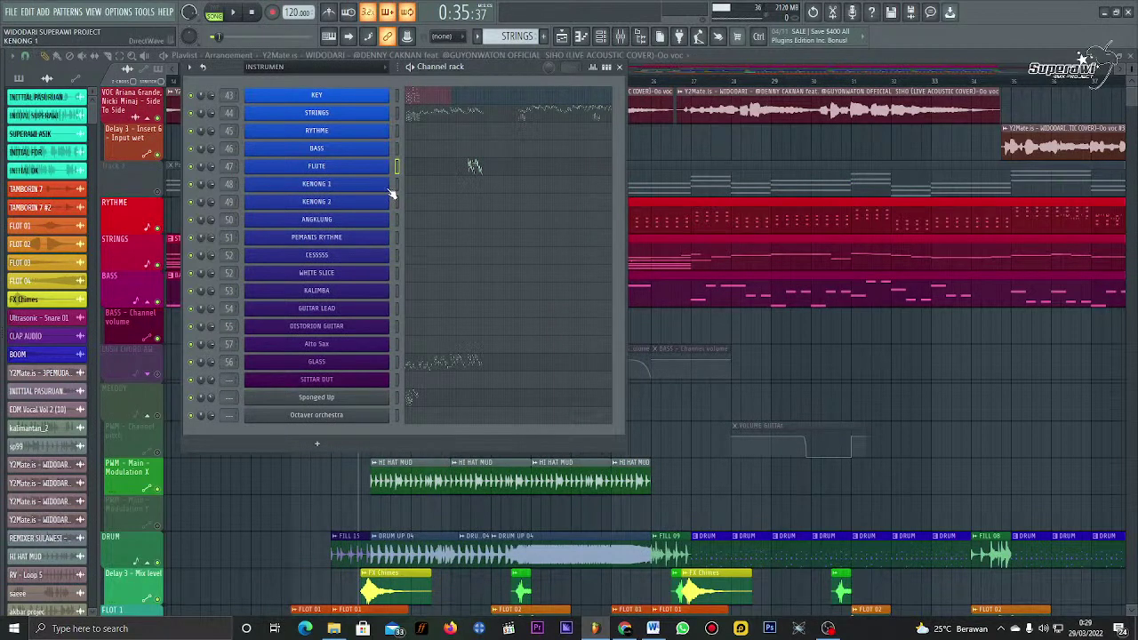
Step: Open and close the KENONG 1, KENONG 2 and ANGKLUNG plugins
click(387, 189)
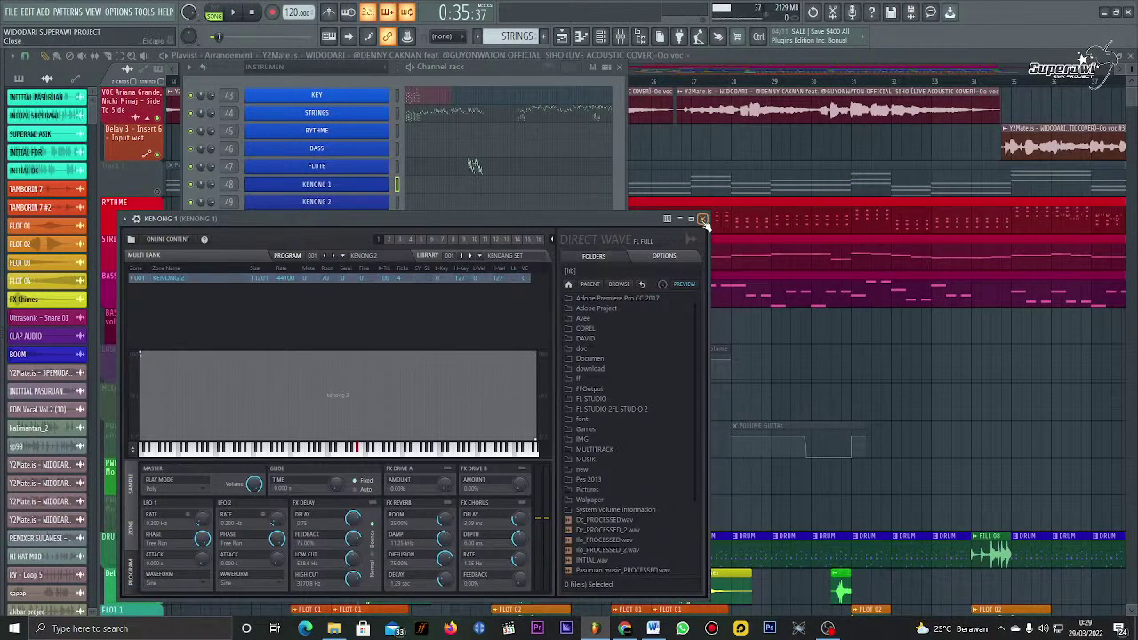
click(702, 219)
click(376, 210)
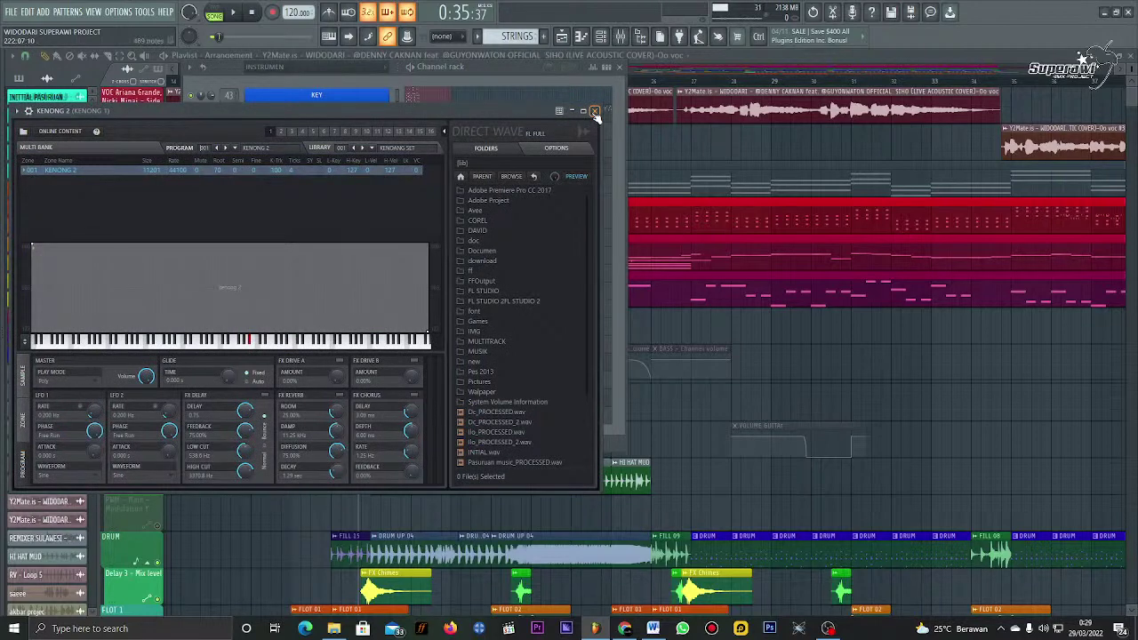
click(595, 111)
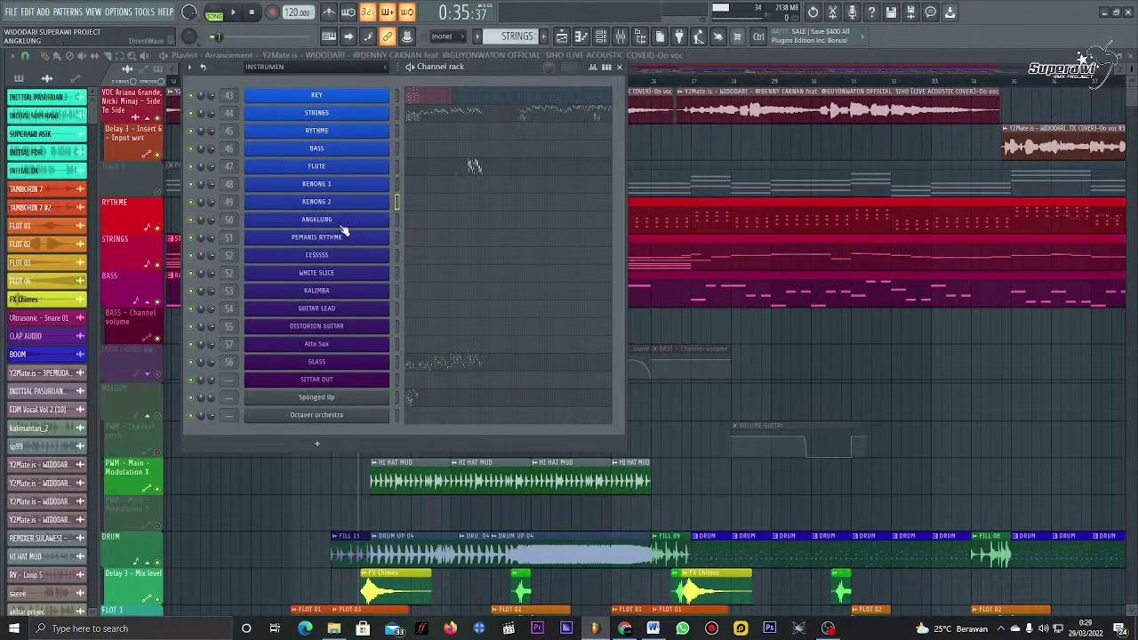
click(343, 220)
click(618, 156)
Step: Preview the CESSSSS FLEX plugin with a note, then check and close WHITE SLICE
click(364, 260)
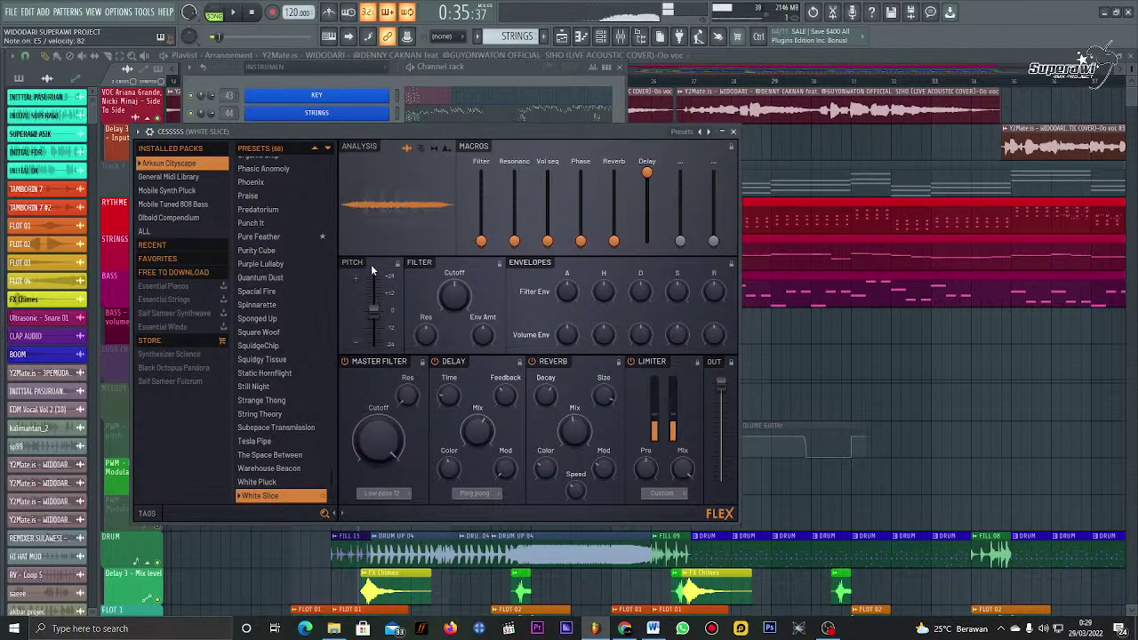
key(c)
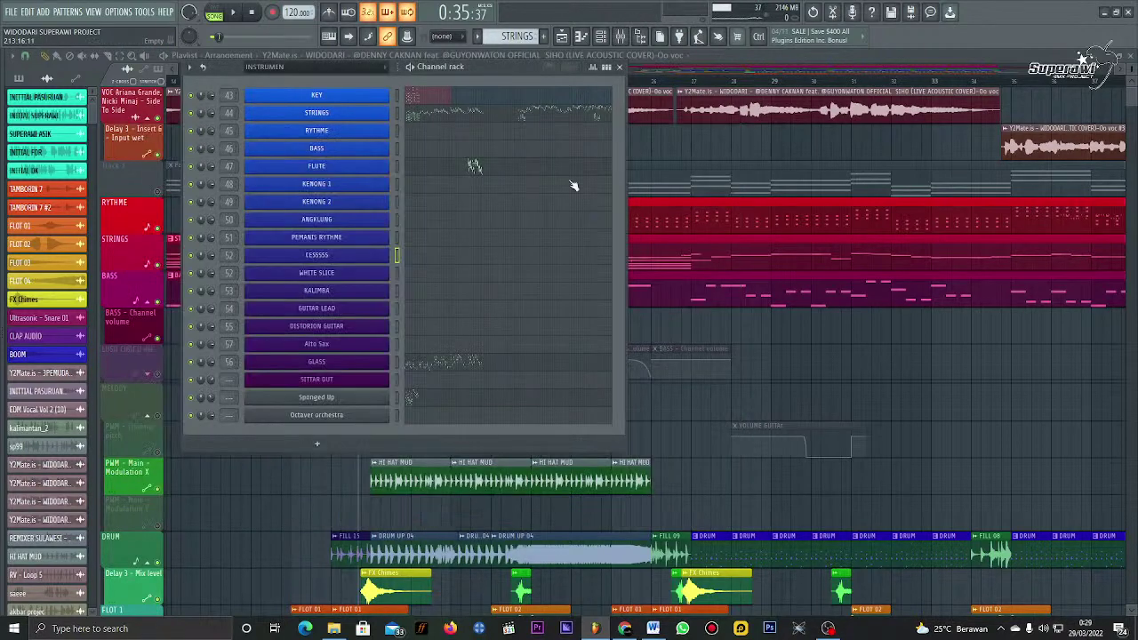
click(734, 131)
click(354, 281)
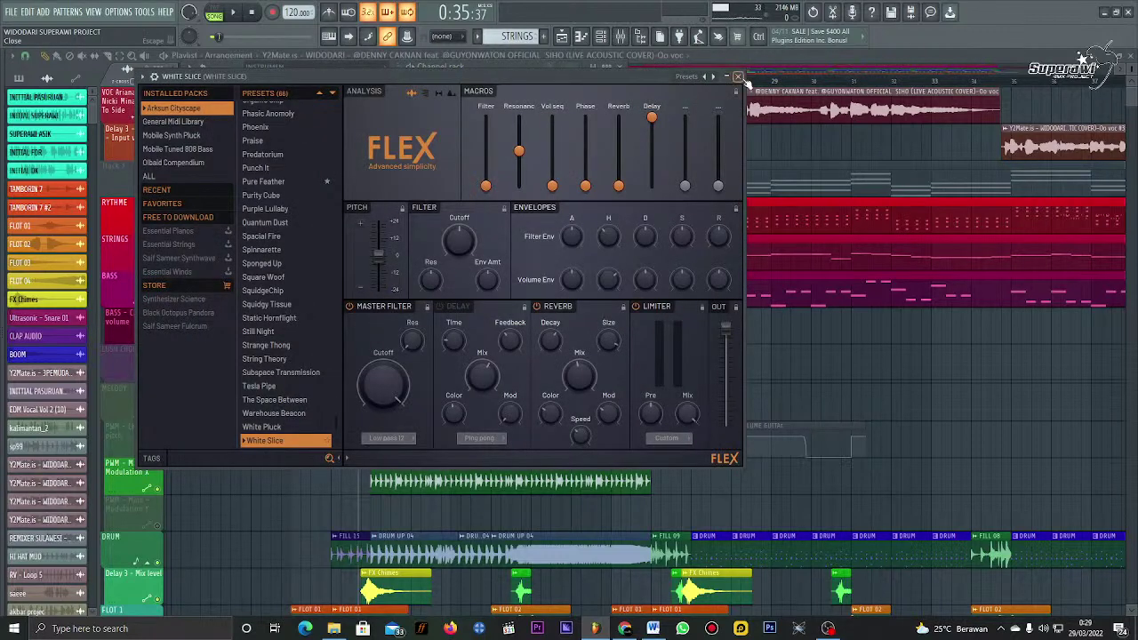
click(741, 80)
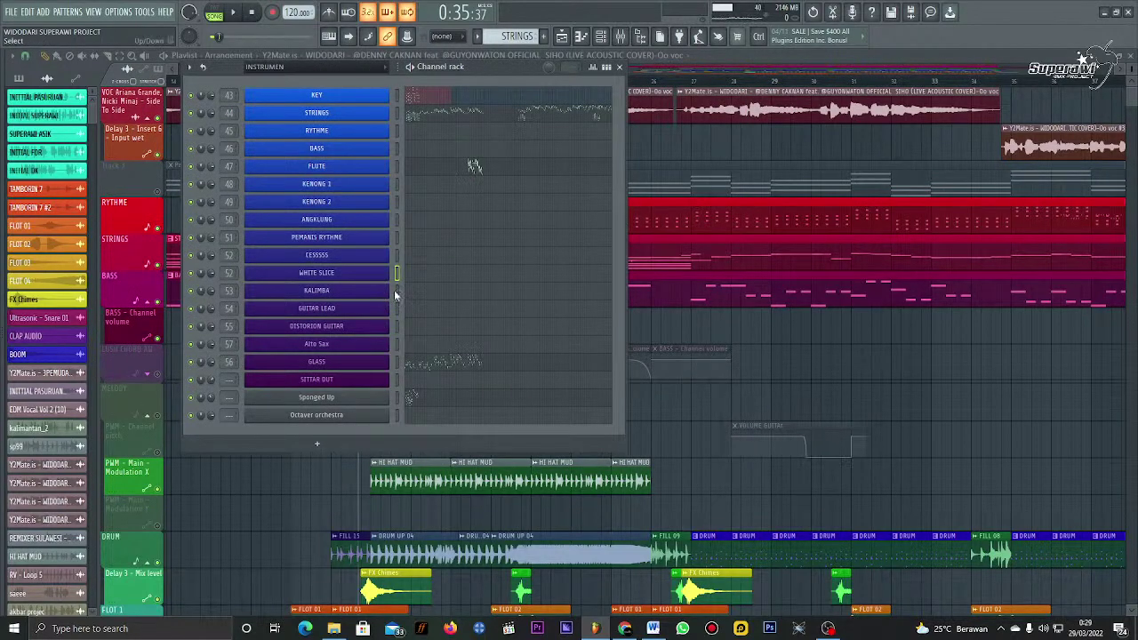
click(376, 292)
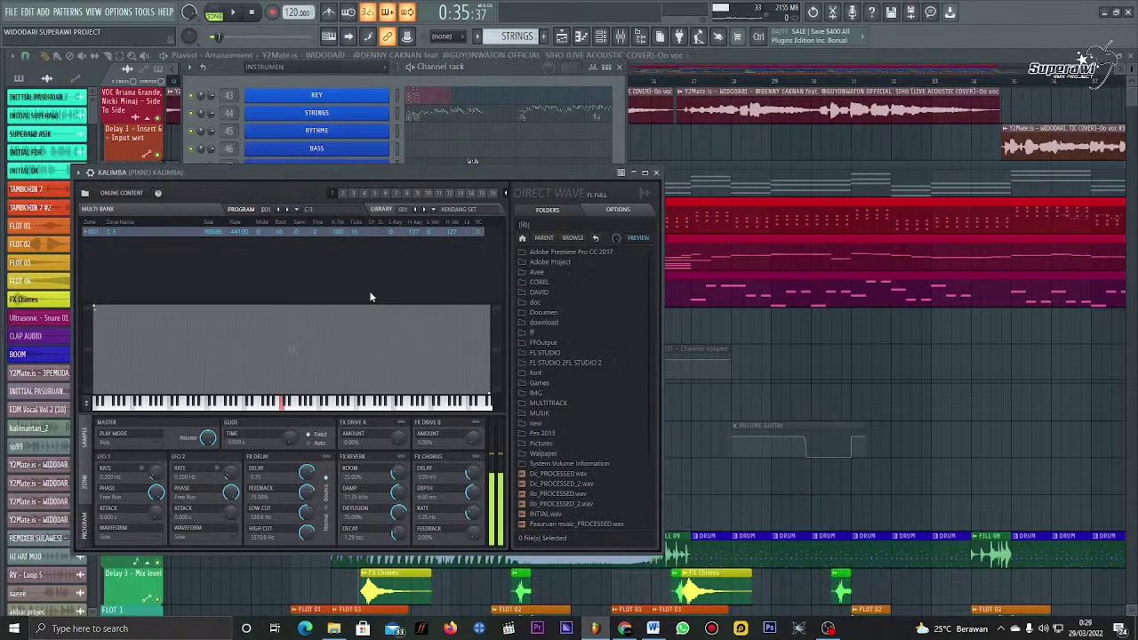
click(654, 174)
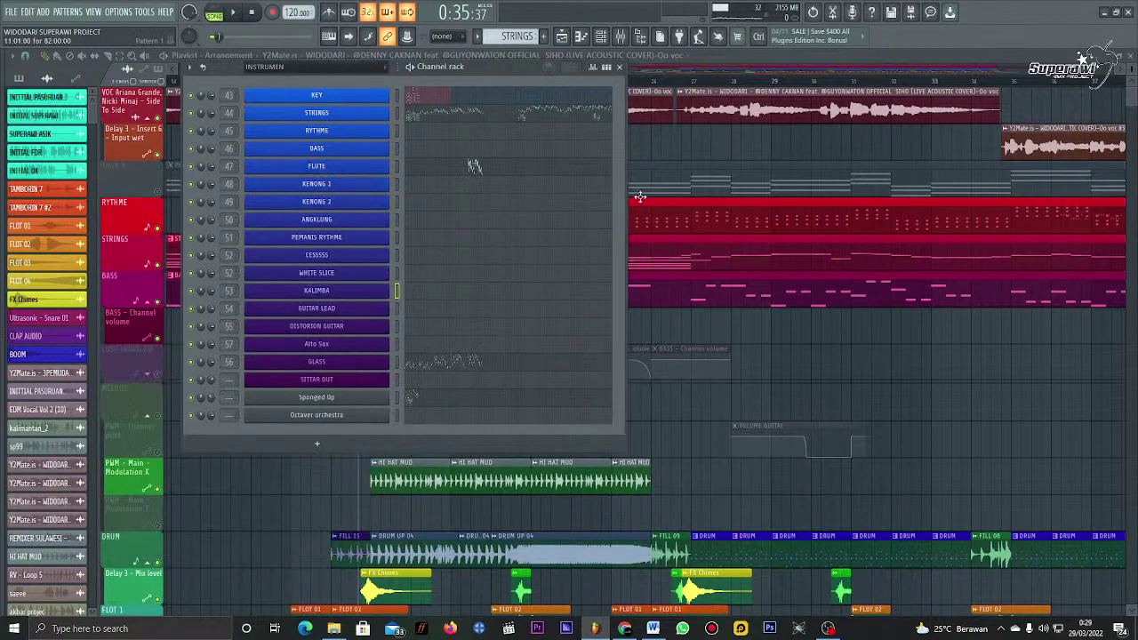
click(377, 314)
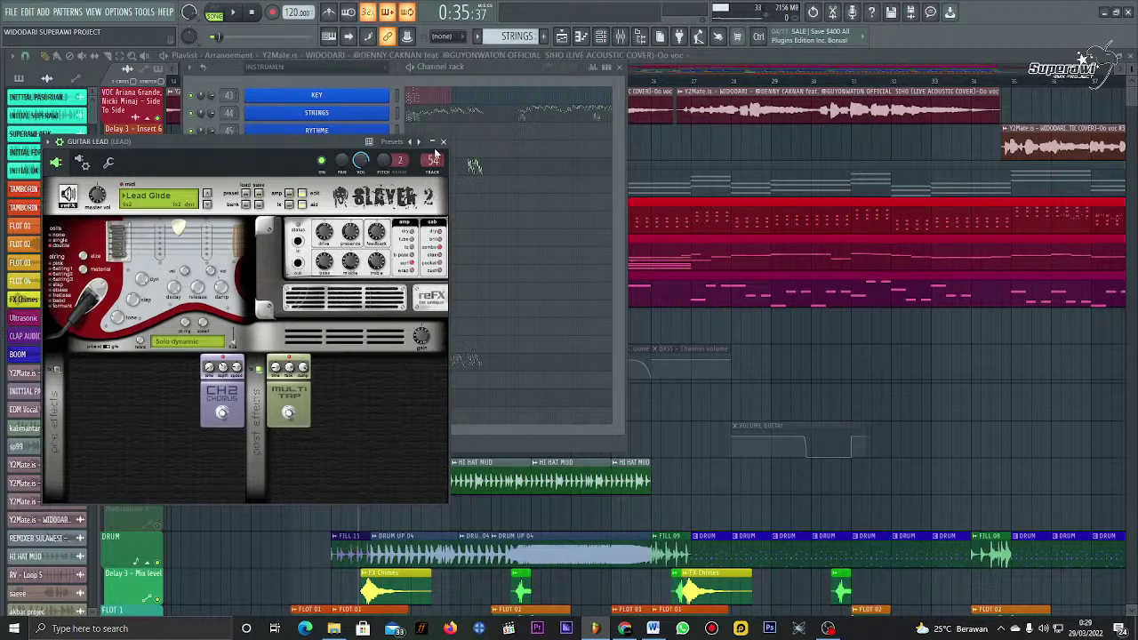
click(442, 142)
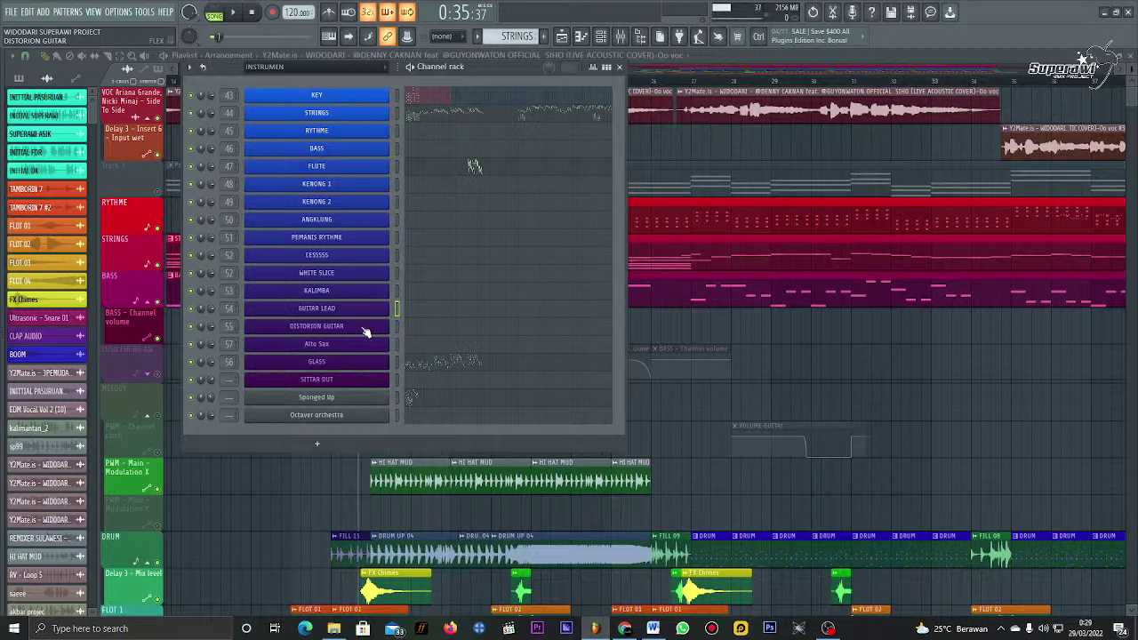
click(317, 326)
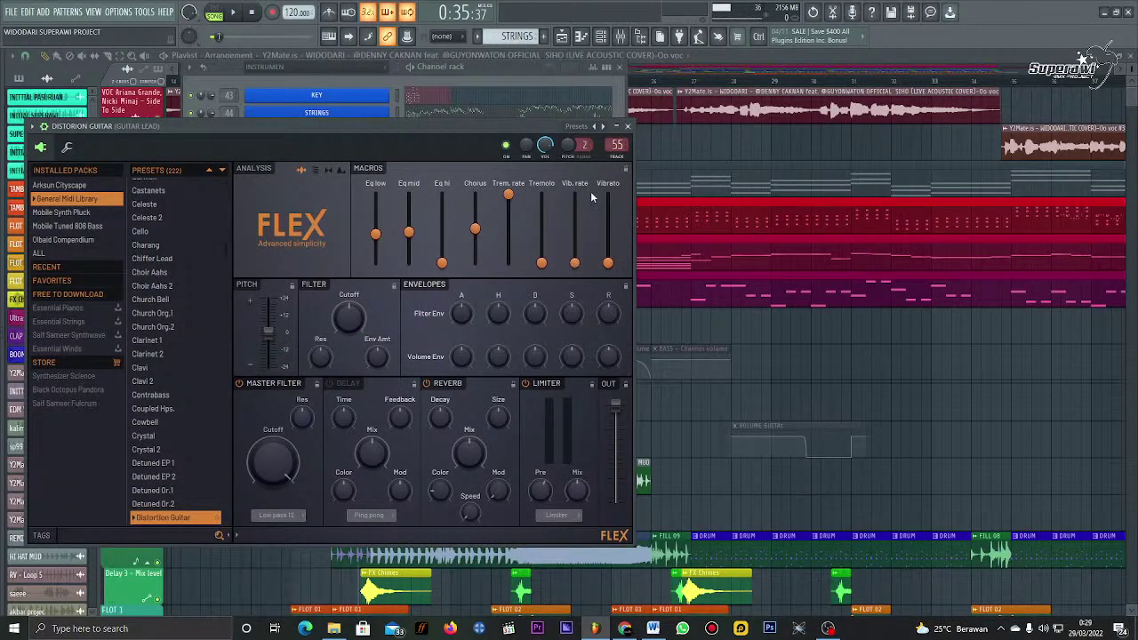
click(629, 127)
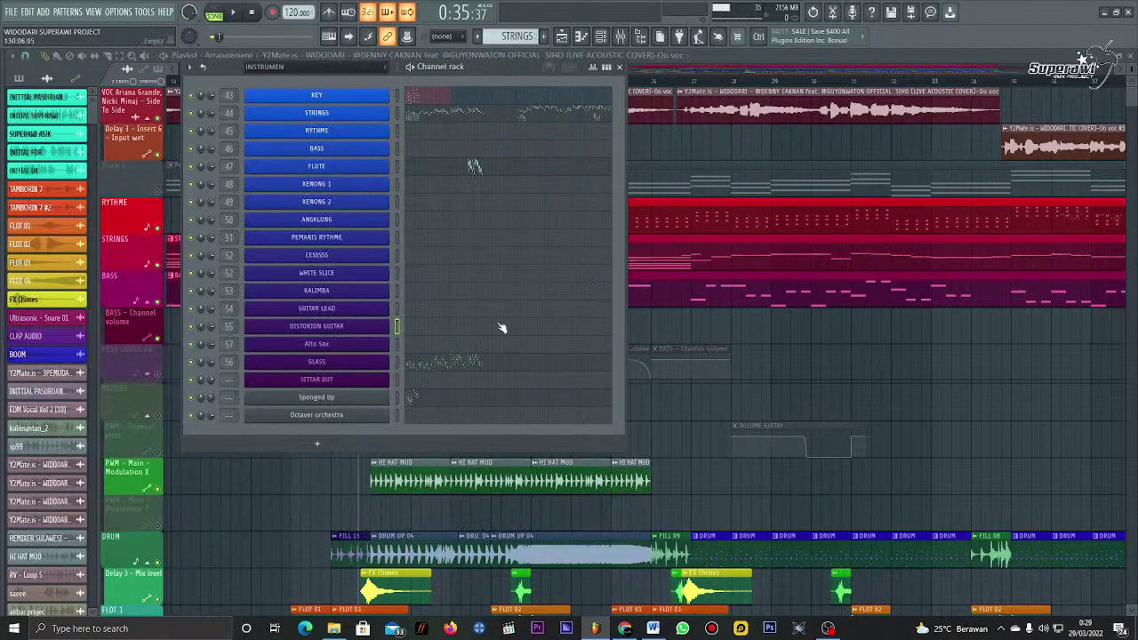
click(397, 347)
click(398, 365)
click(386, 368)
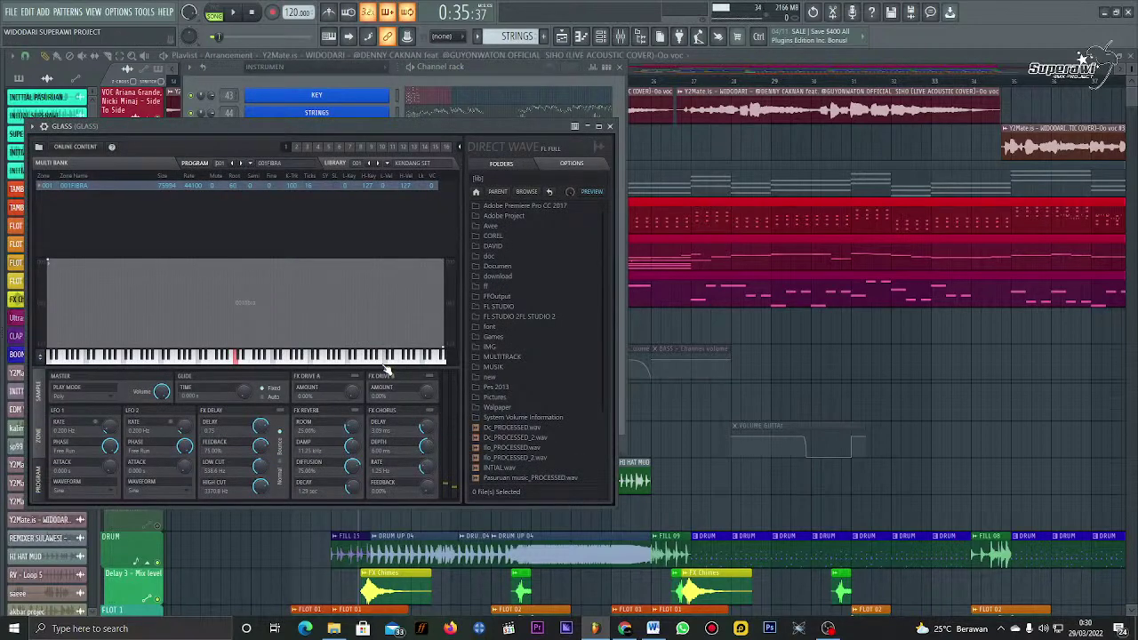
click(609, 125)
click(397, 380)
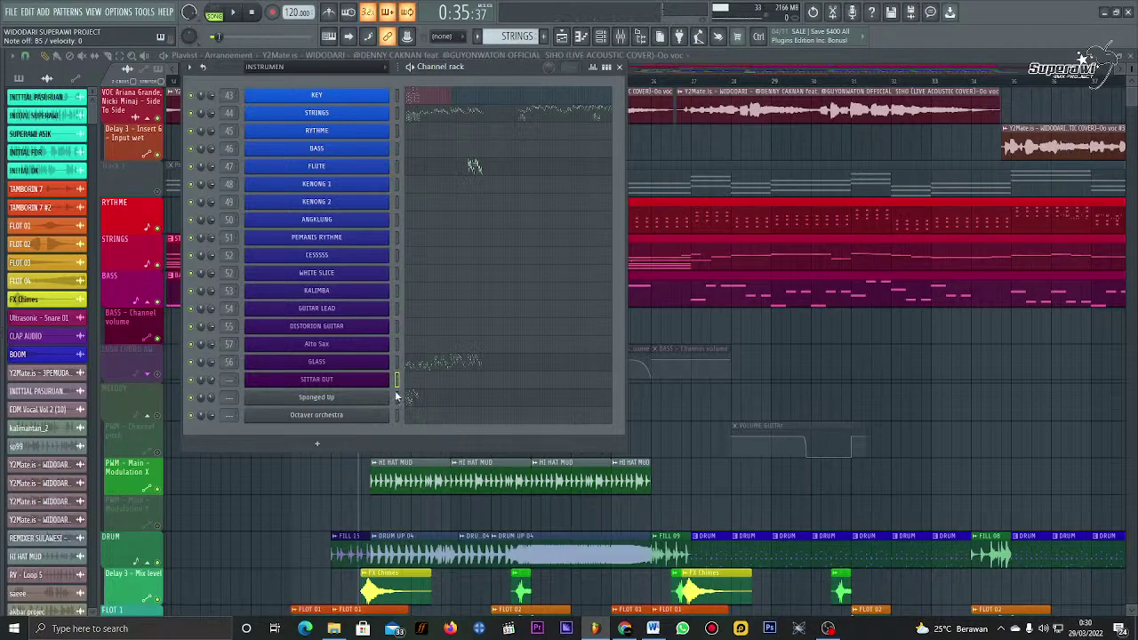
Step: Select DISTORION GUITAR, look at the FILE menu's Import entry, then hide the Channel rack
click(396, 332)
click(14, 11)
click(15, 12)
click(14, 12)
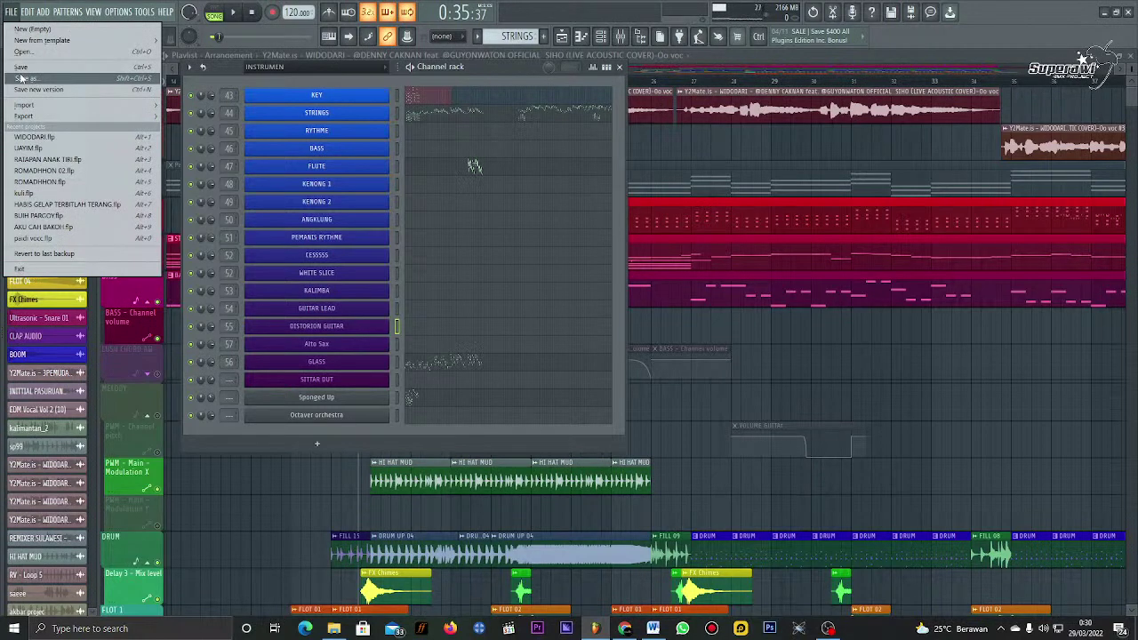
mouse_move(25, 104)
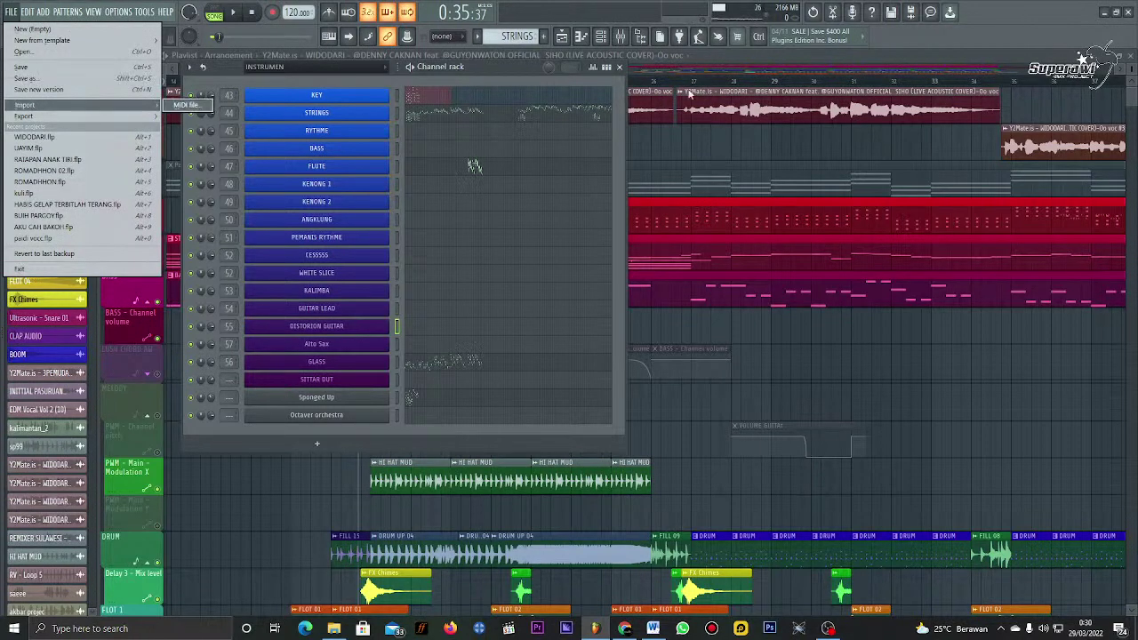
click(620, 69)
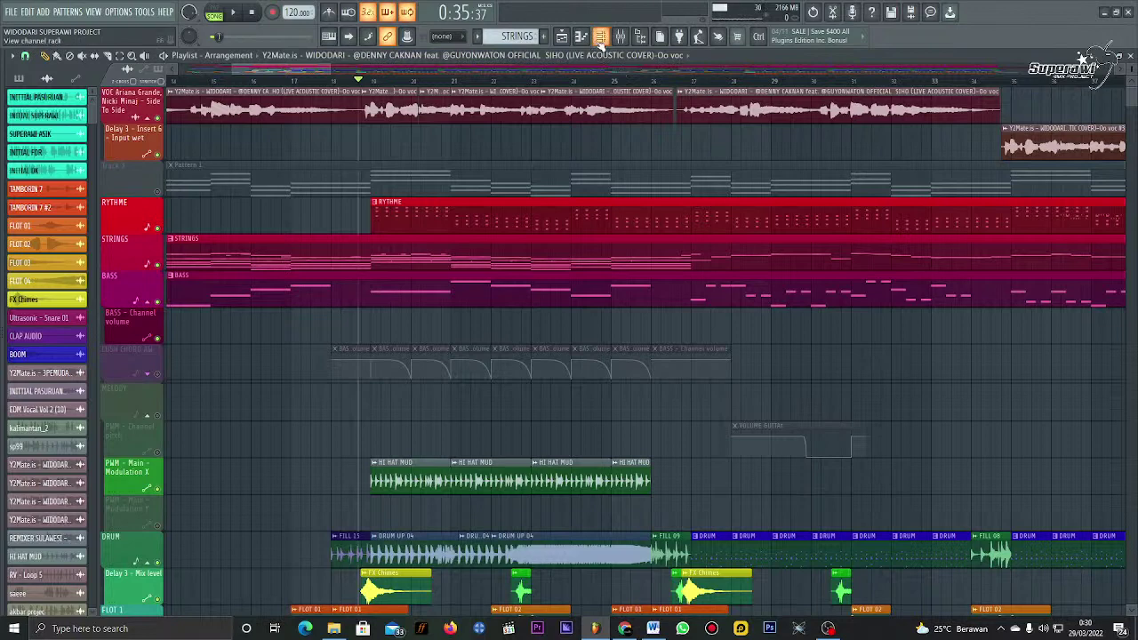
Step: Reopen the Channel rack and select GUITAR LEAD, CESSSSS, WHITE SLICE, KALIMBA and DISTORION GUITAR in turn
click(601, 39)
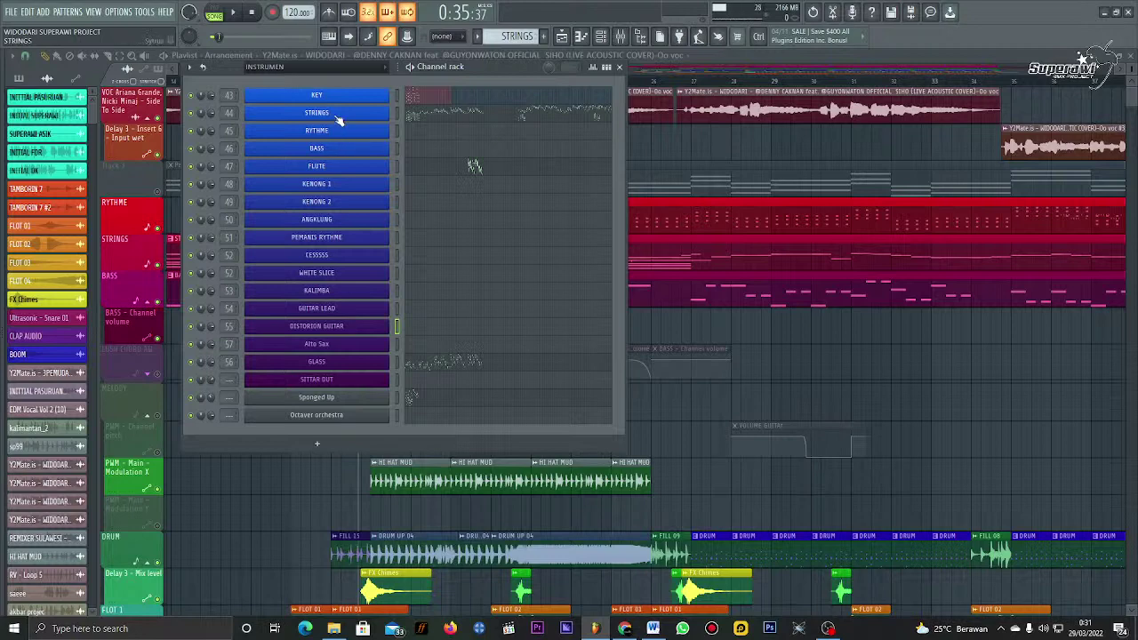
click(398, 309)
click(397, 260)
click(399, 274)
click(399, 291)
click(397, 309)
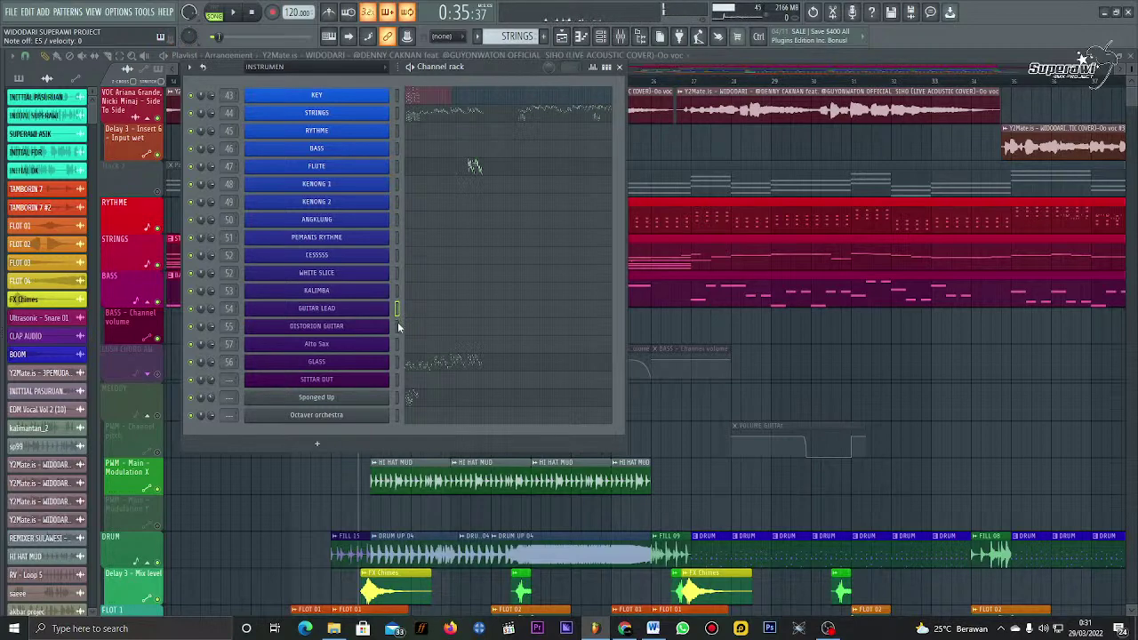
click(397, 325)
Step: Select the Alto Sax channel and check its FLEX plugin preset before closing it
click(397, 334)
click(396, 344)
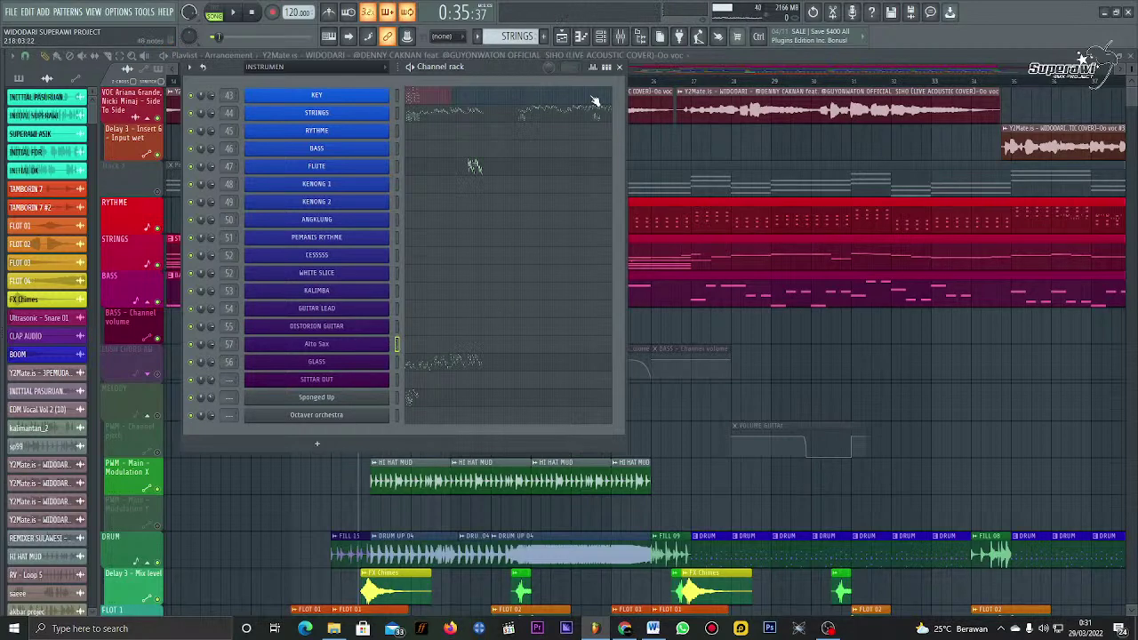
click(371, 348)
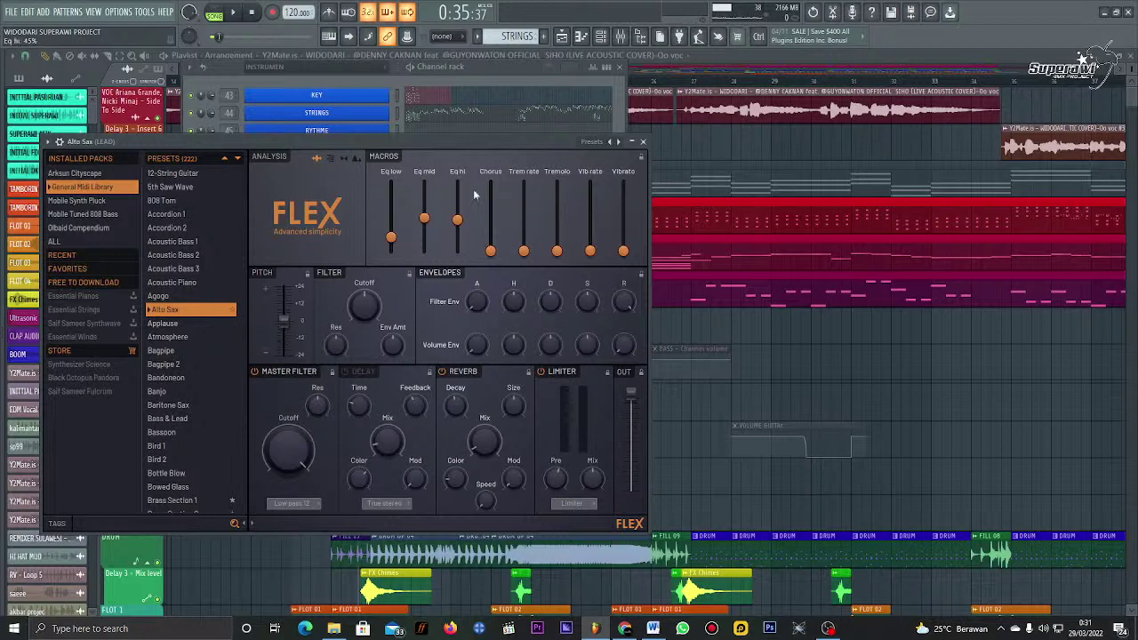
click(643, 141)
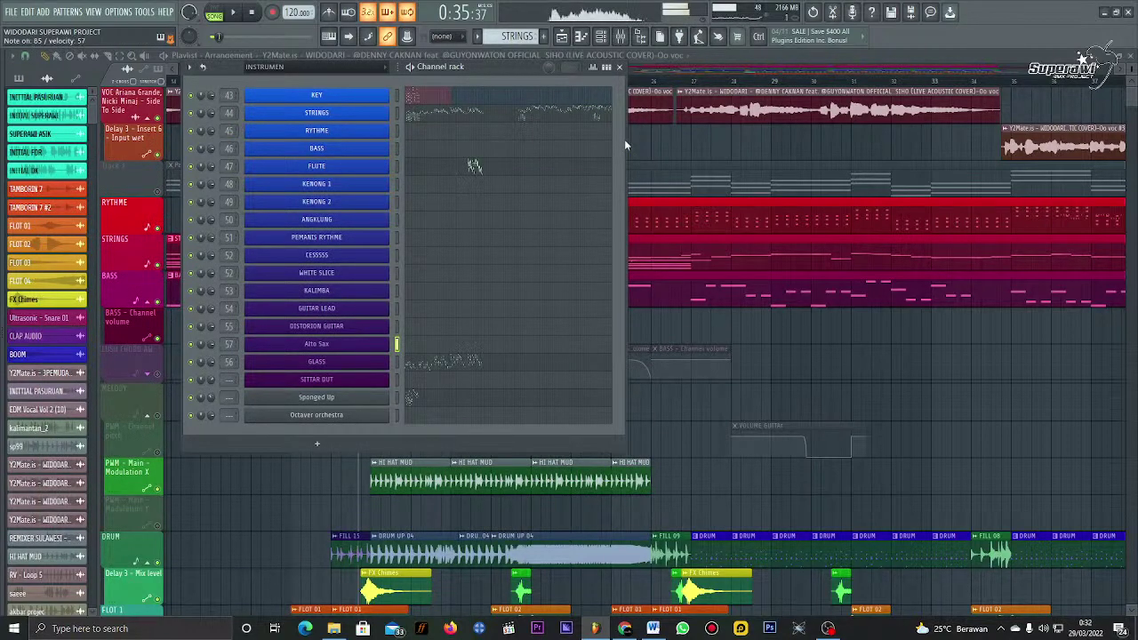
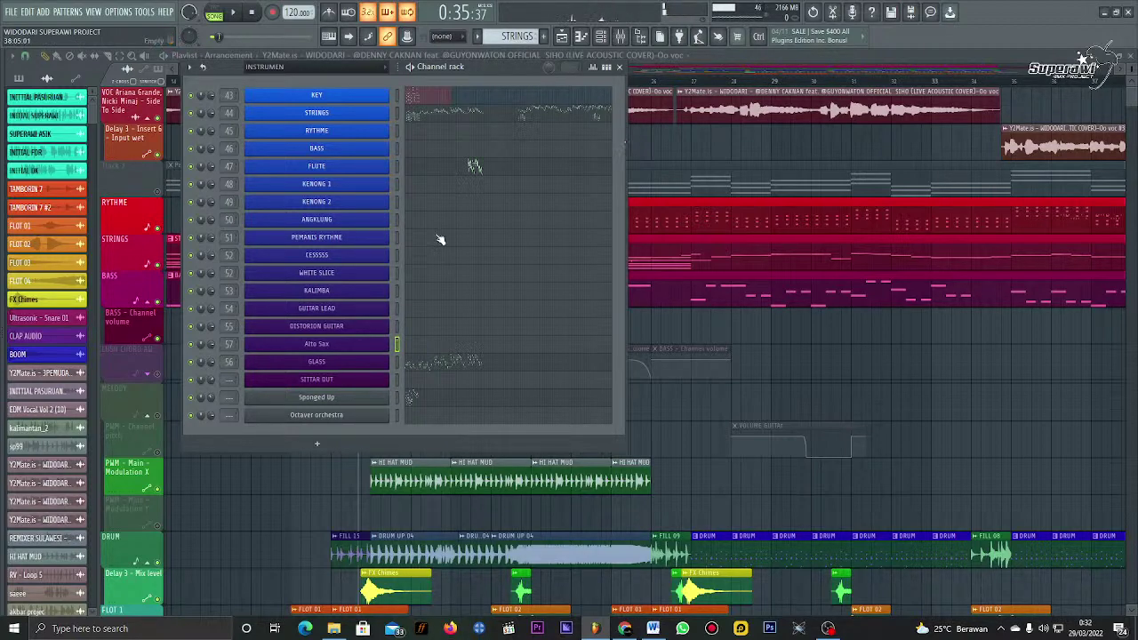
Step: Select the KENONG 1 channel and audition it with C5, G5 and E5 notes
click(397, 184)
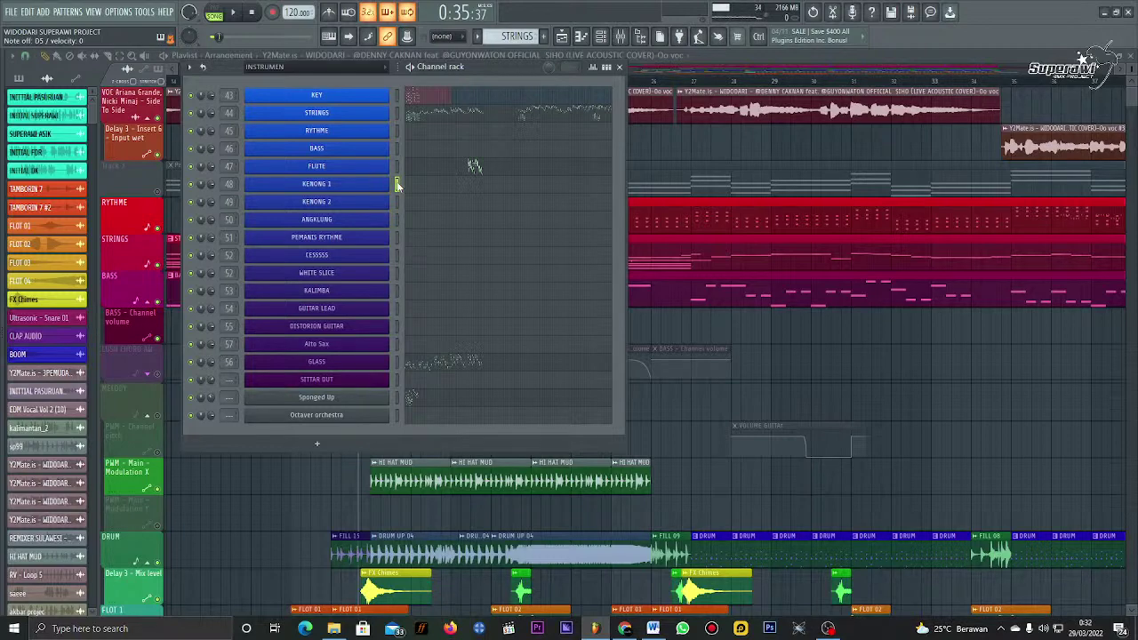
click(622, 36)
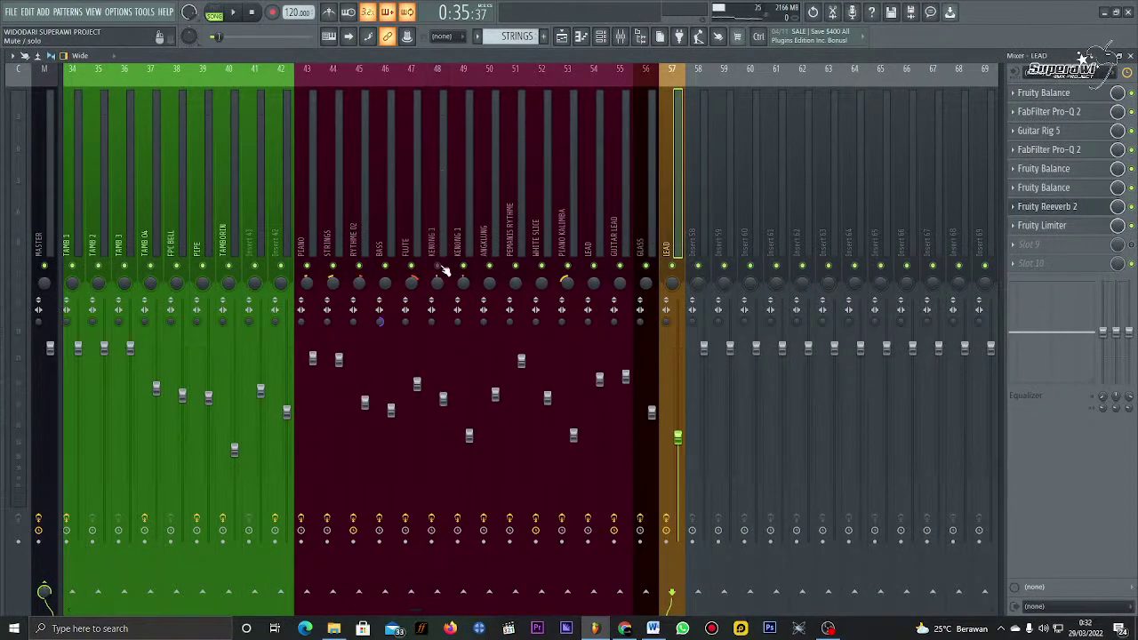
click(601, 37)
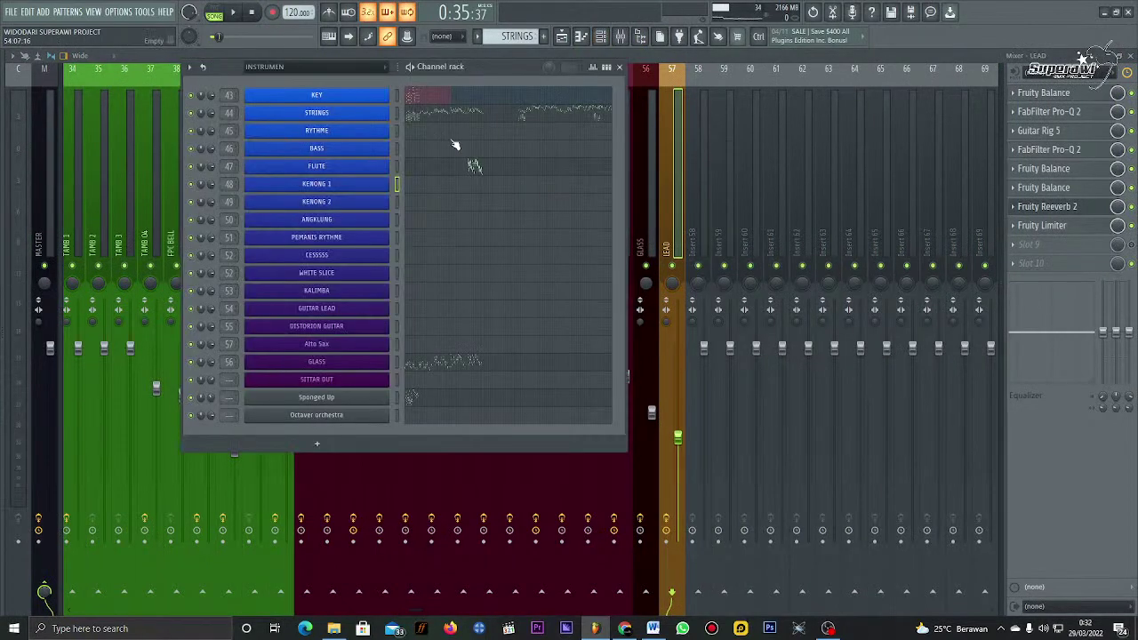
key(z)
key(b)
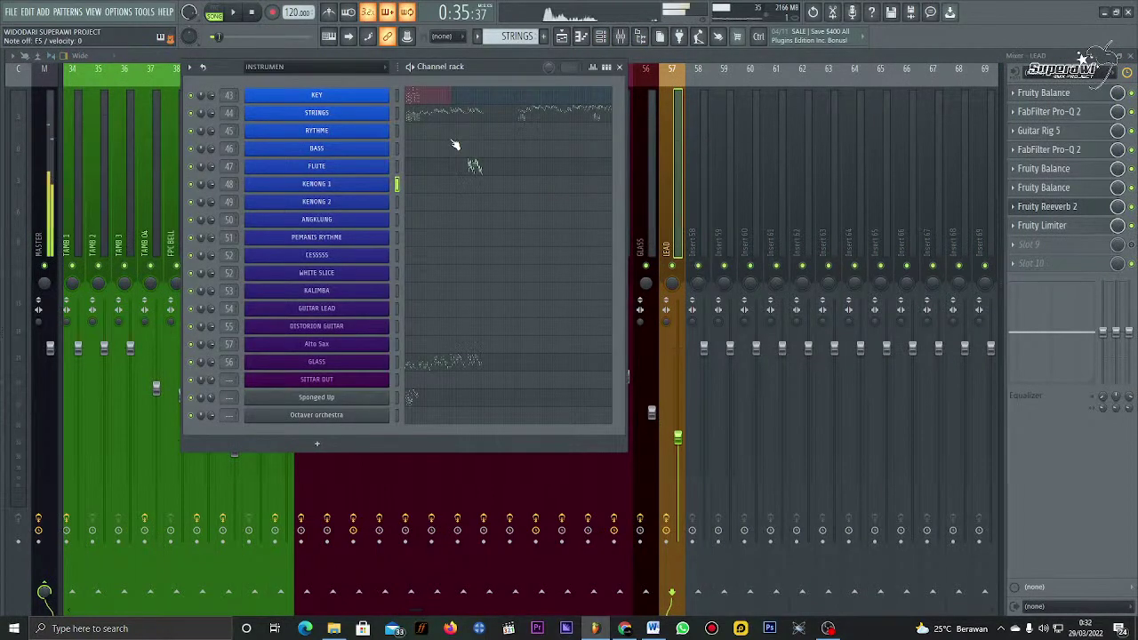
key(c)
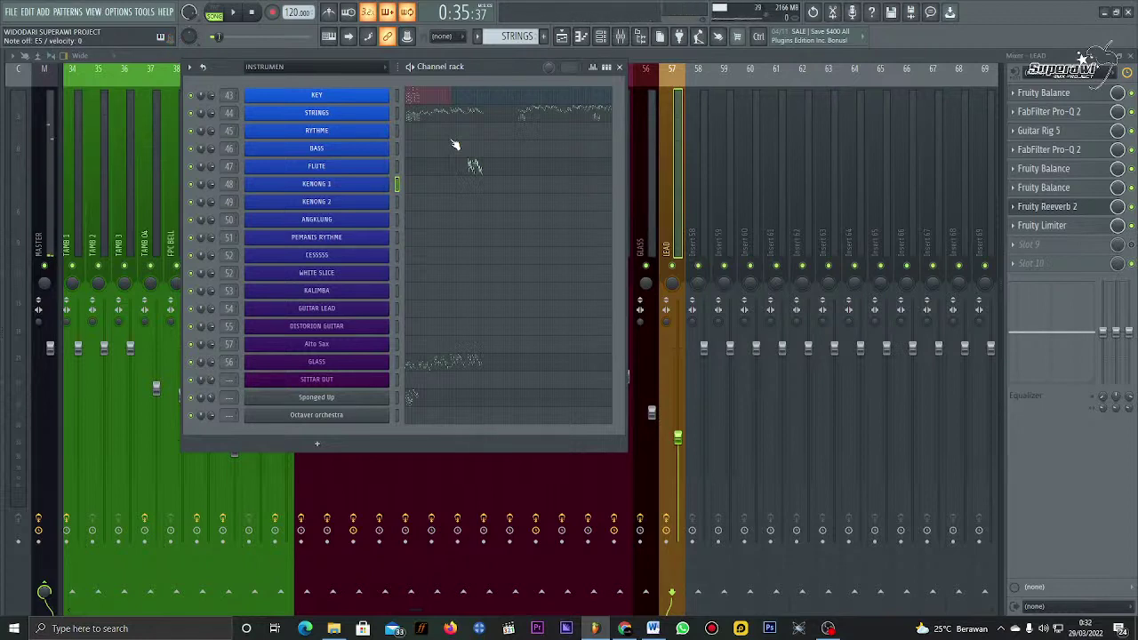
key(c)
Step: Play a second C5, G5, E5, E5, D5 phrase on KENONG 1
key(z)
key(b)
key(c)
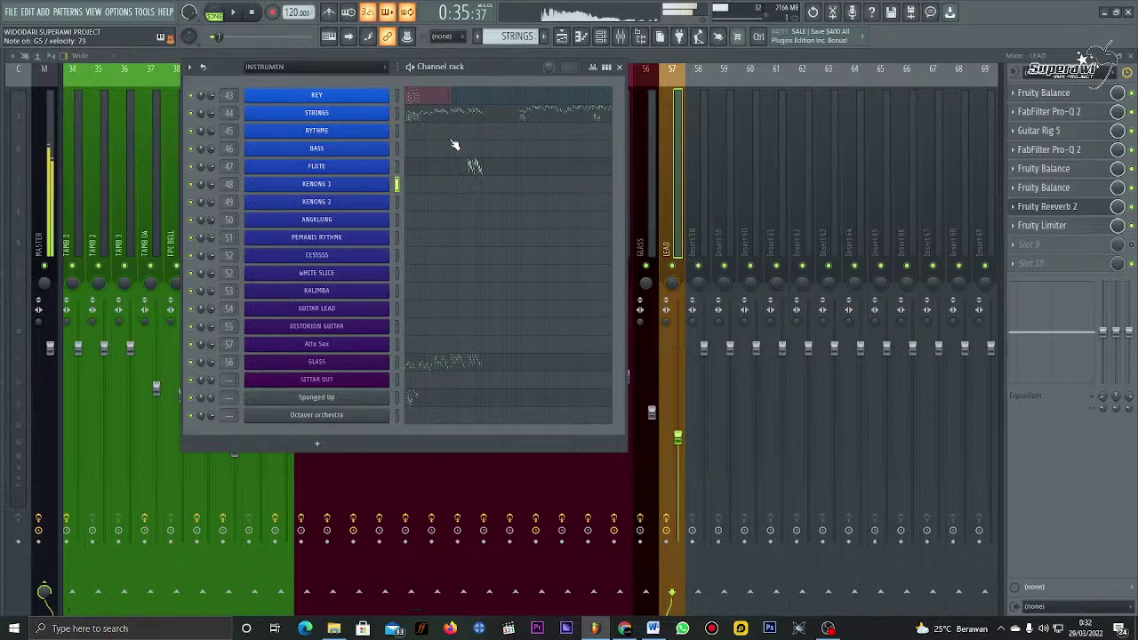
key(c)
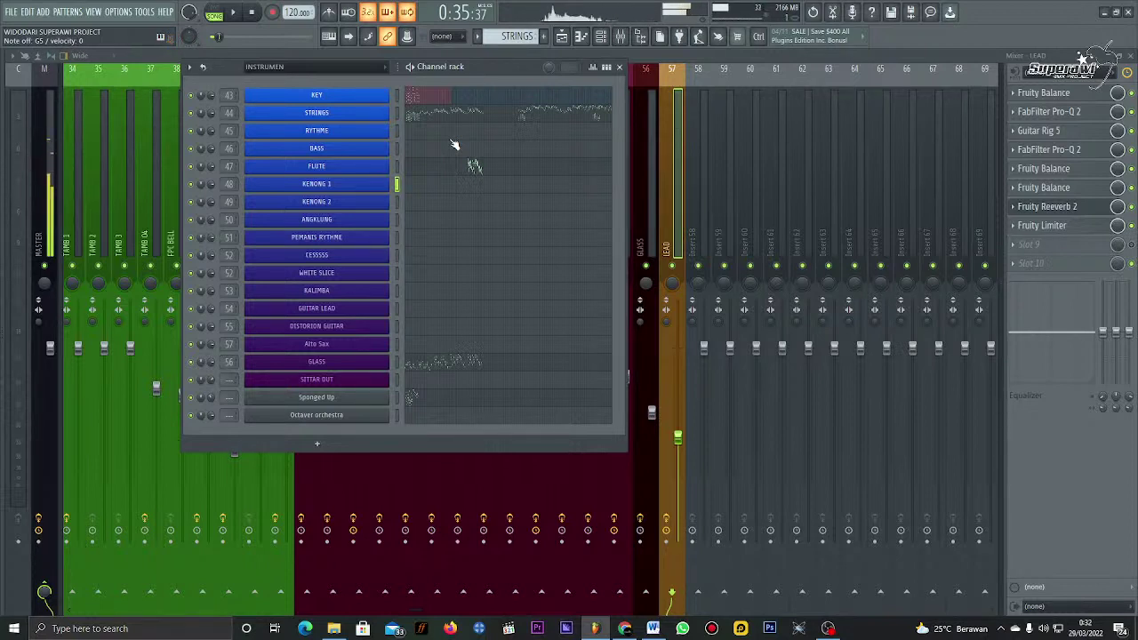
key(x)
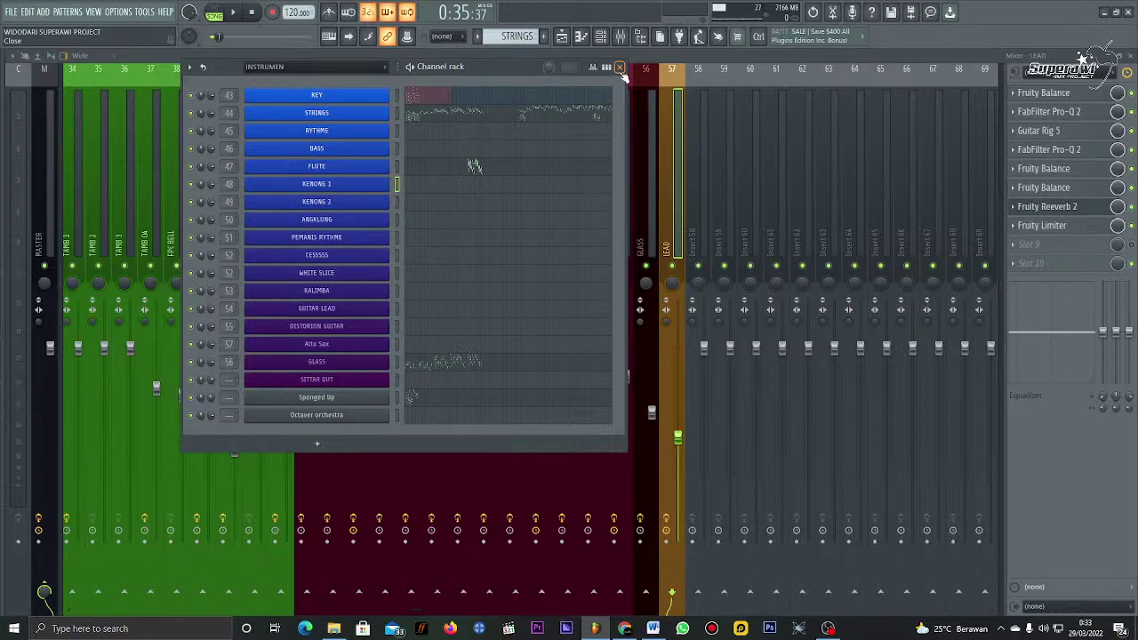
Step: Select and preview the ANGKLUNG channel, then close the Channel rack
click(620, 67)
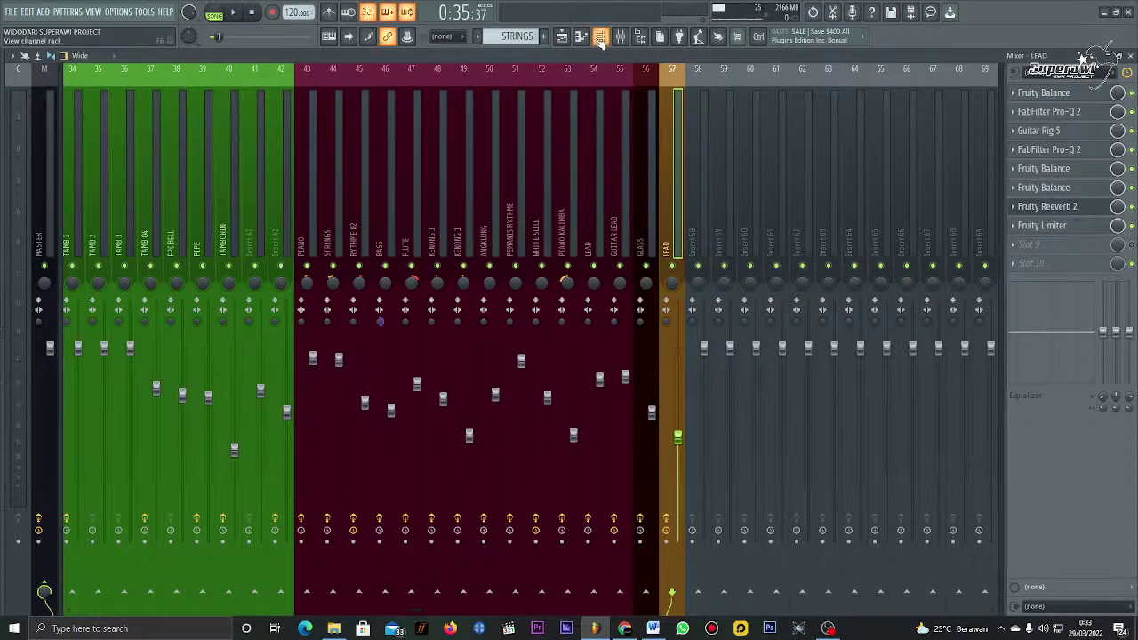
click(600, 39)
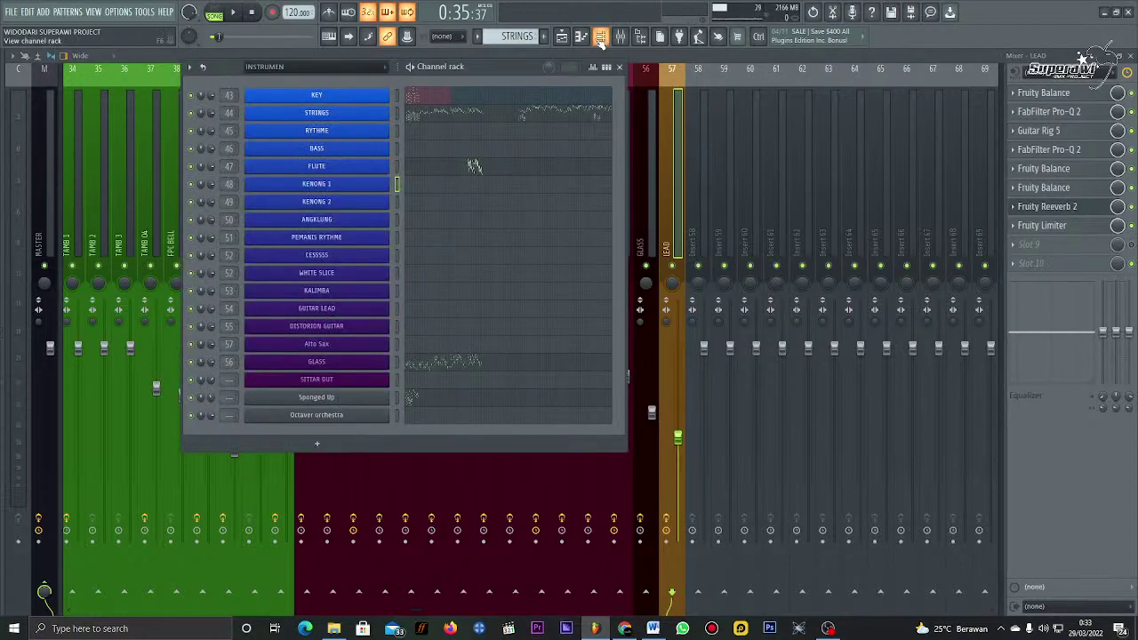
click(396, 224)
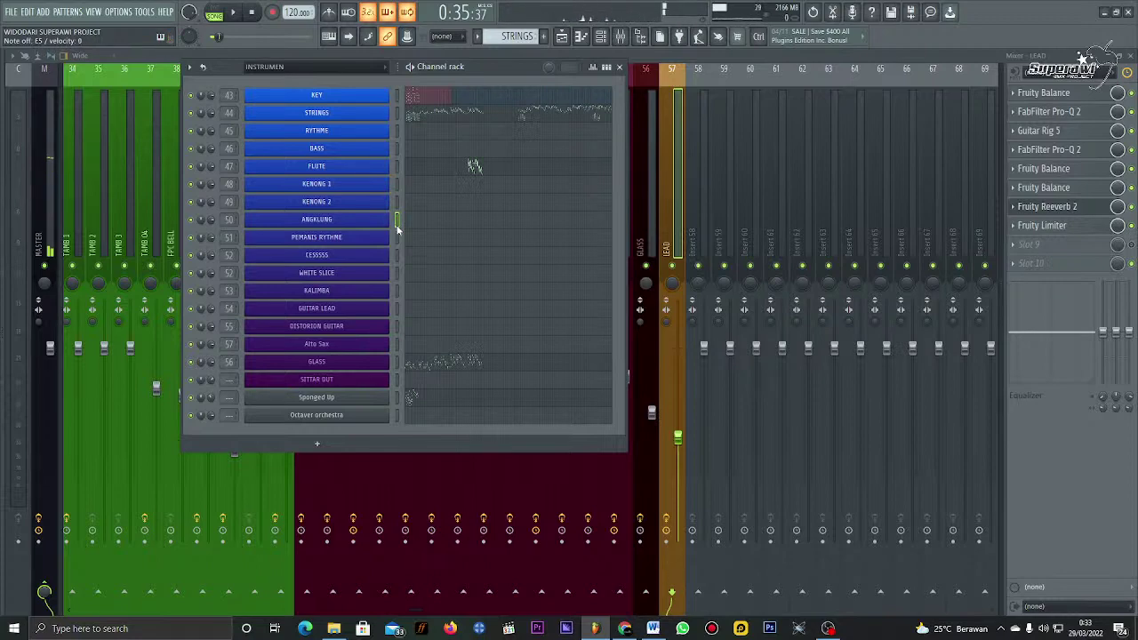
click(619, 71)
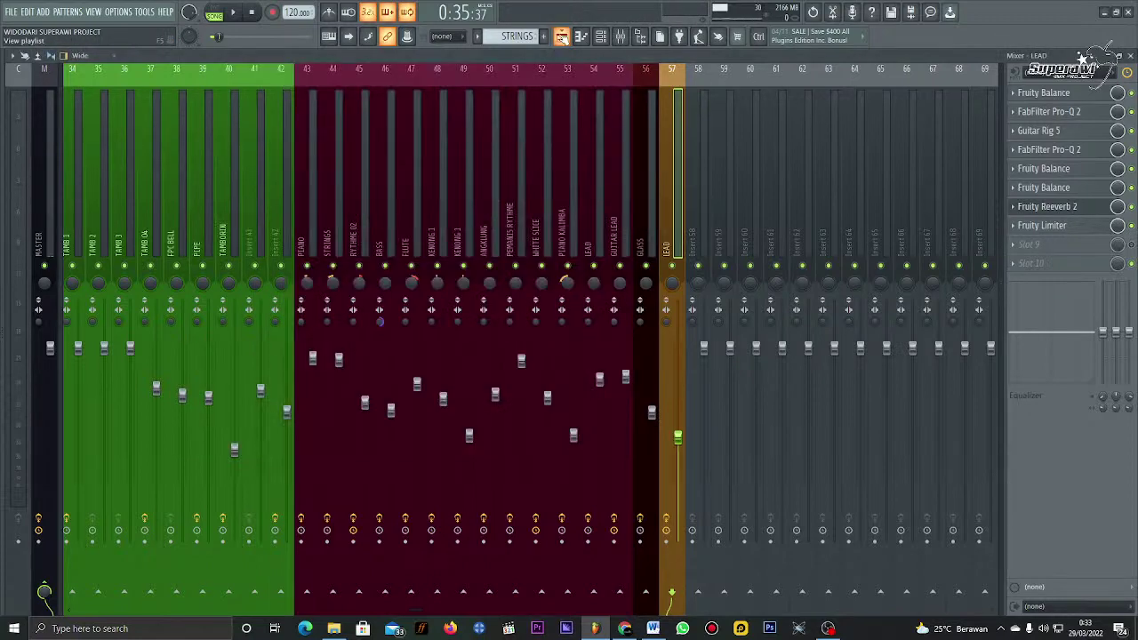
Step: Open the RYTHME pattern in the Piano roll and play it back
key(F5)
scroll(515, 158, down, 3)
scroll(416, 198, up, 5)
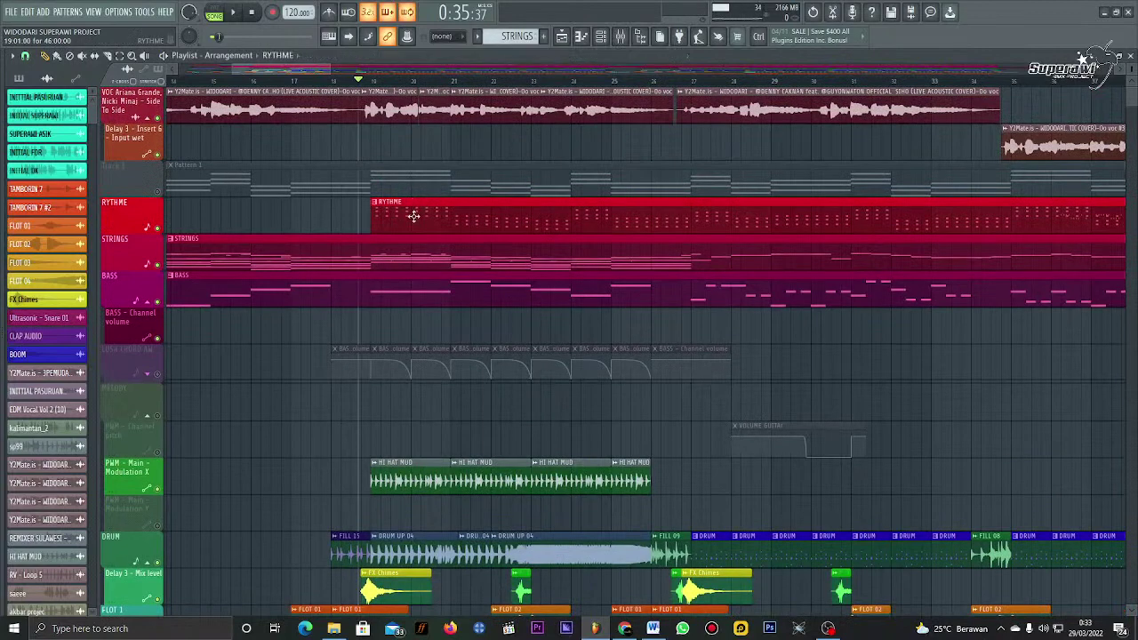
double_click(412, 217)
key(space)
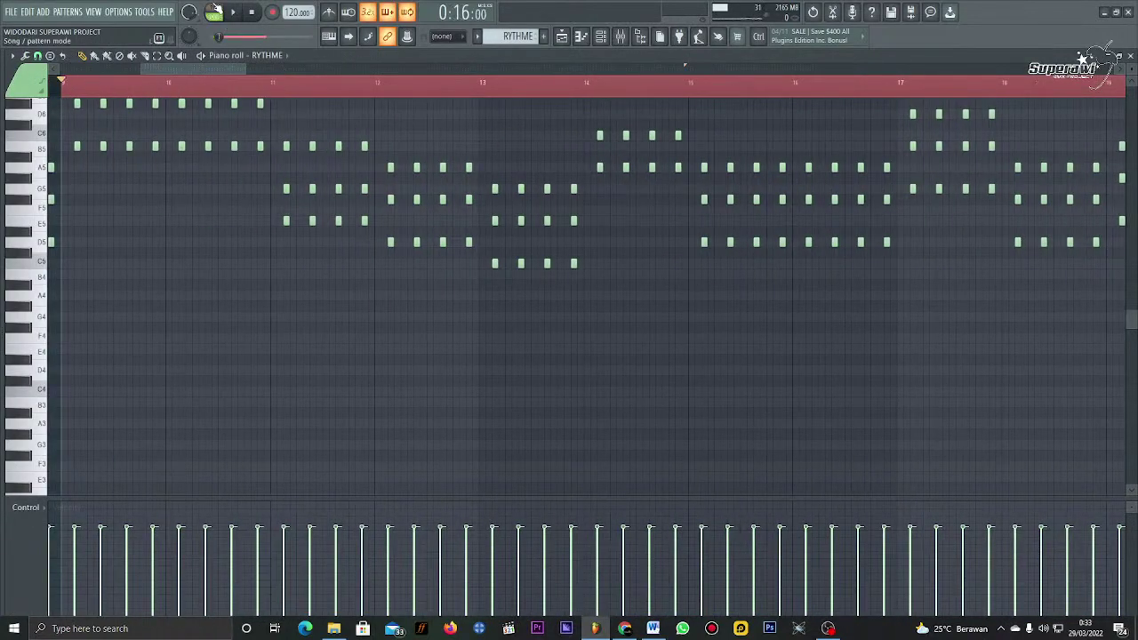
scroll(321, 200, up, 1)
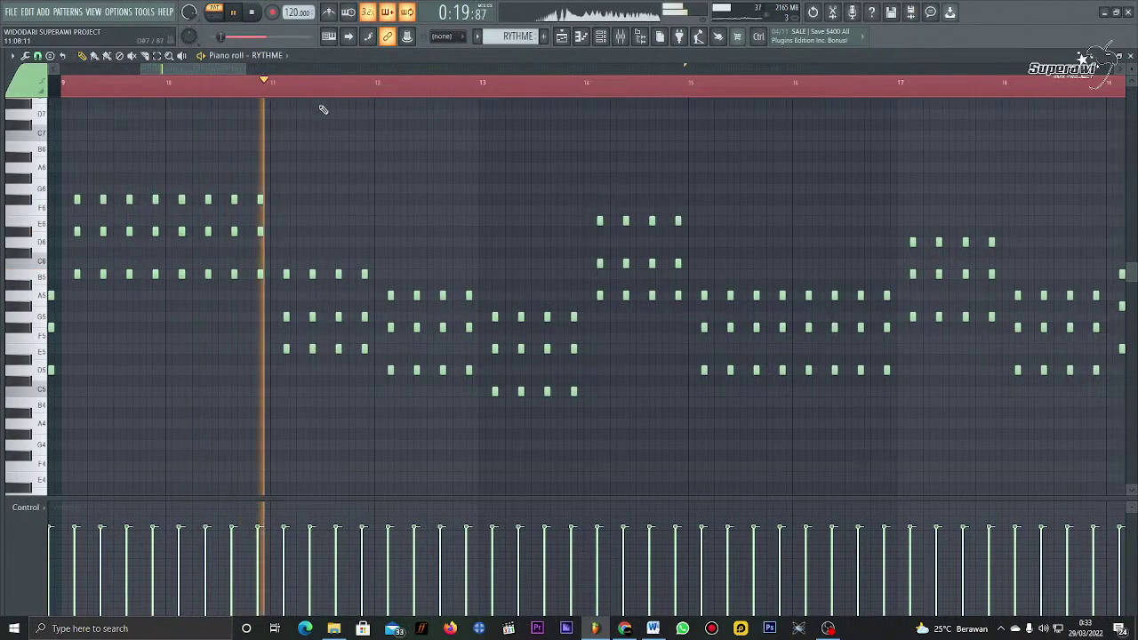
scroll(325, 86, up, 3)
scroll(324, 86, down, 4)
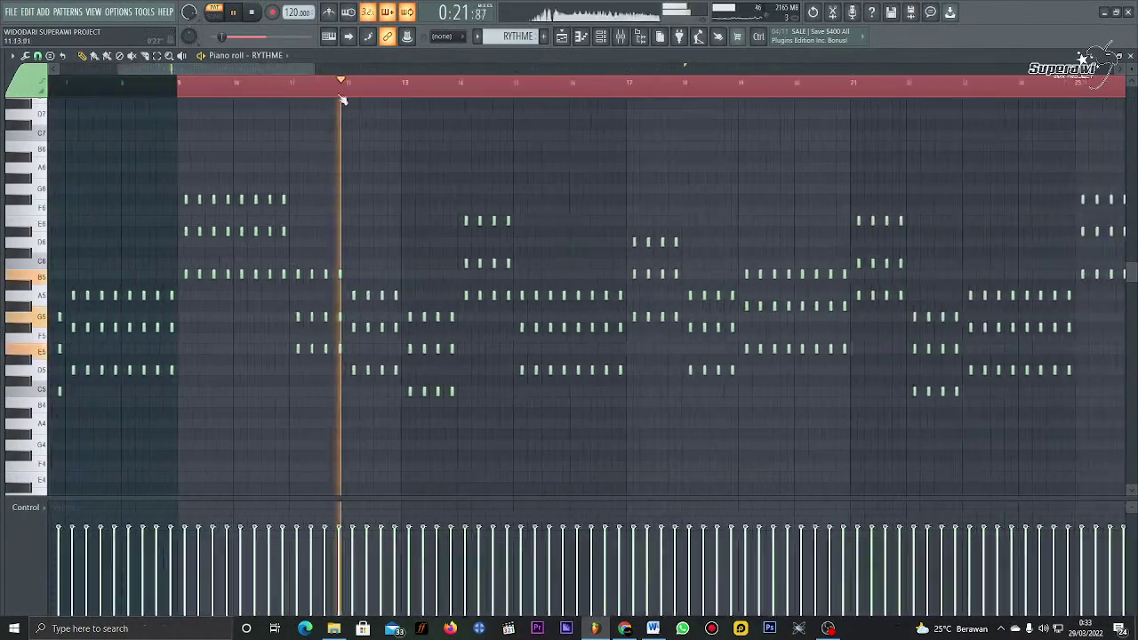
Step: In the Playlist, play from bar 45 with BASS - Channel volume soloed
click(579, 36)
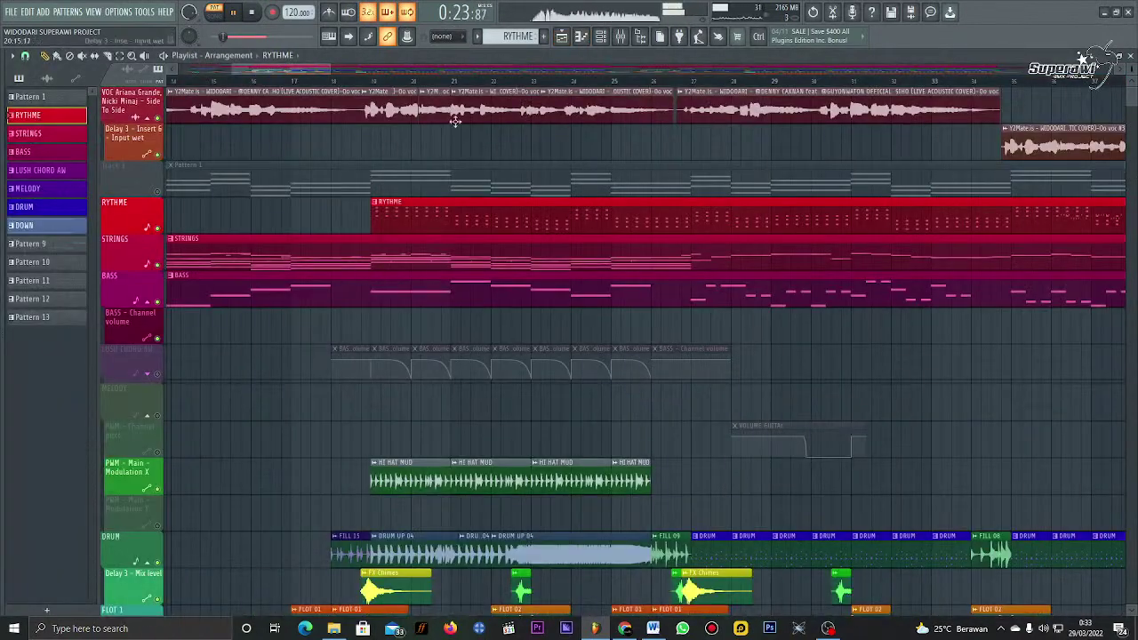
scroll(471, 85, down, 3)
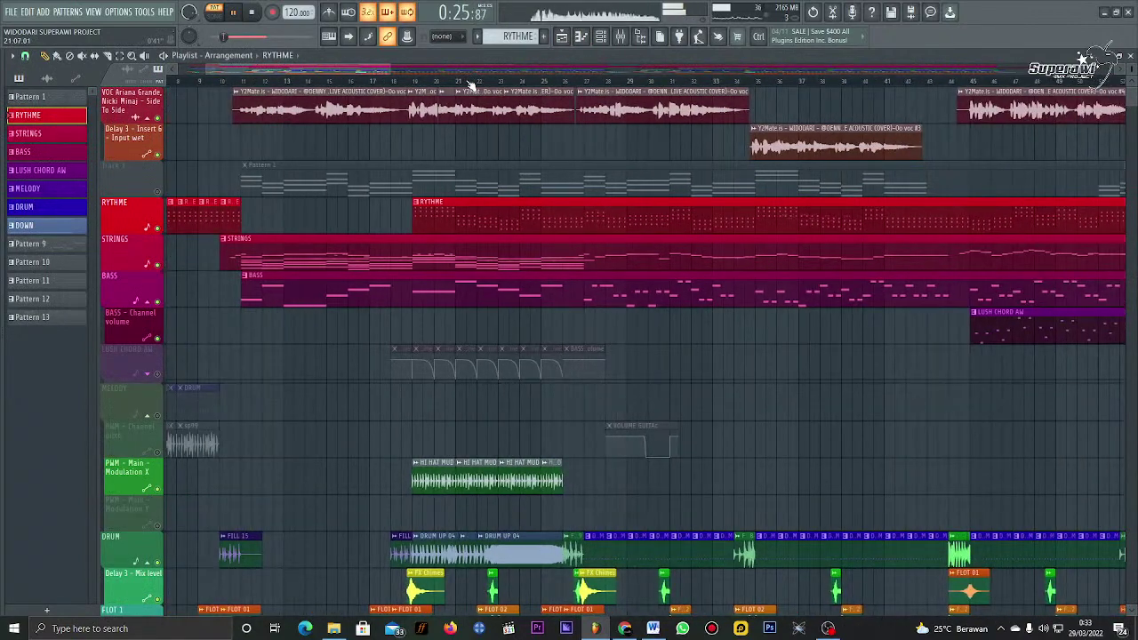
scroll(471, 84, down, 2)
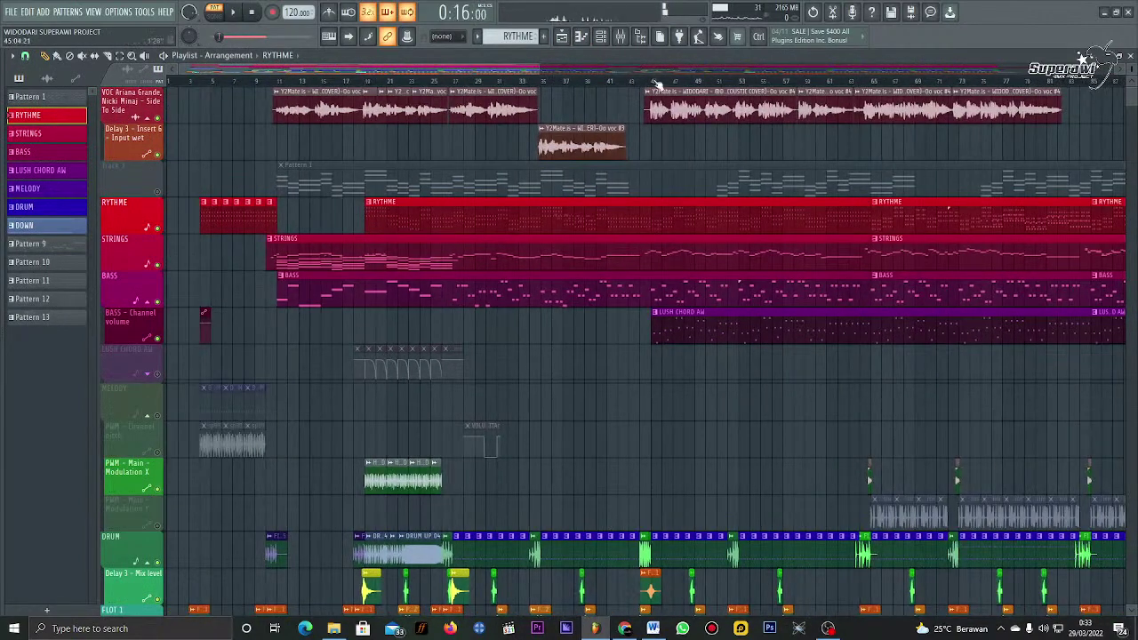
click(653, 82)
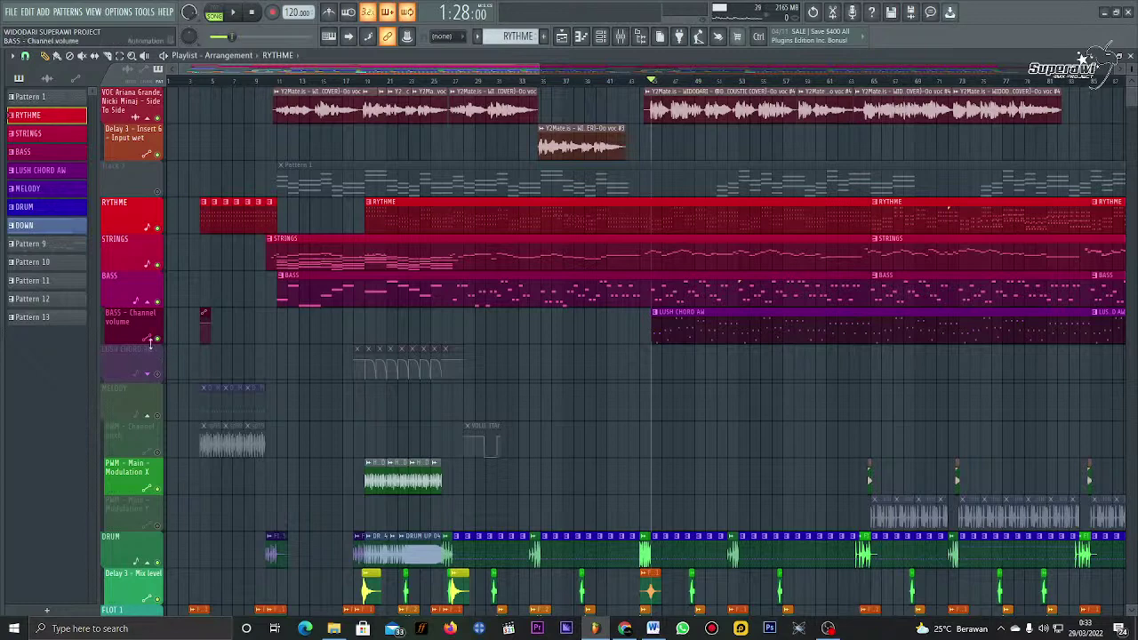
right_click(157, 340)
key(space)
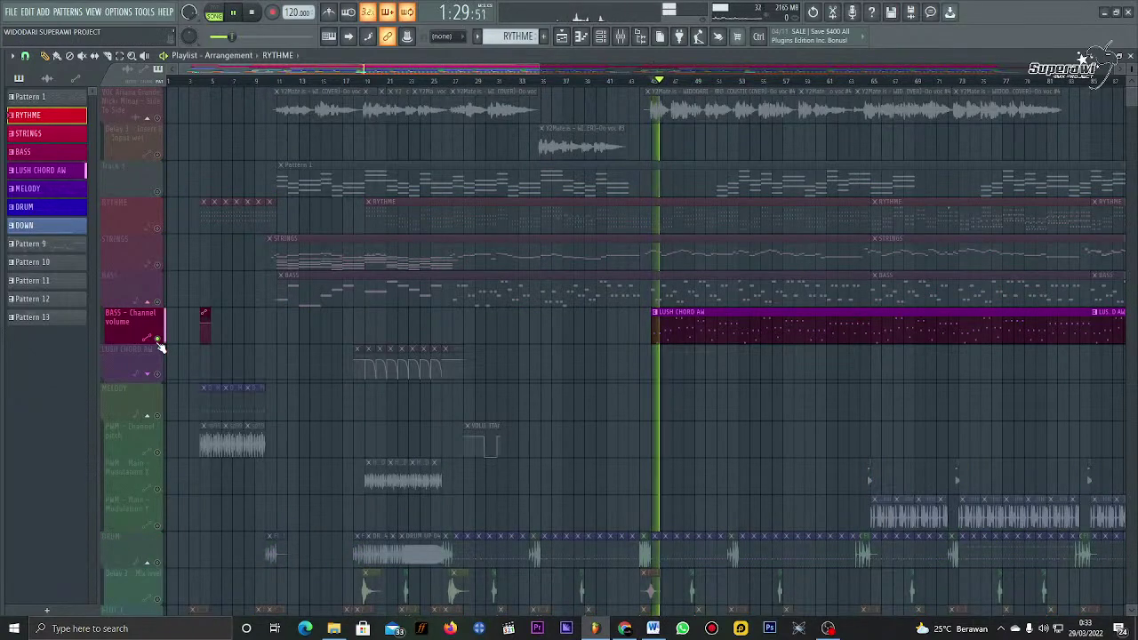
Step: Preview the LUSH CHORD AW pattern's notes in the Piano roll, then return to the Playlist
double_click(770, 337)
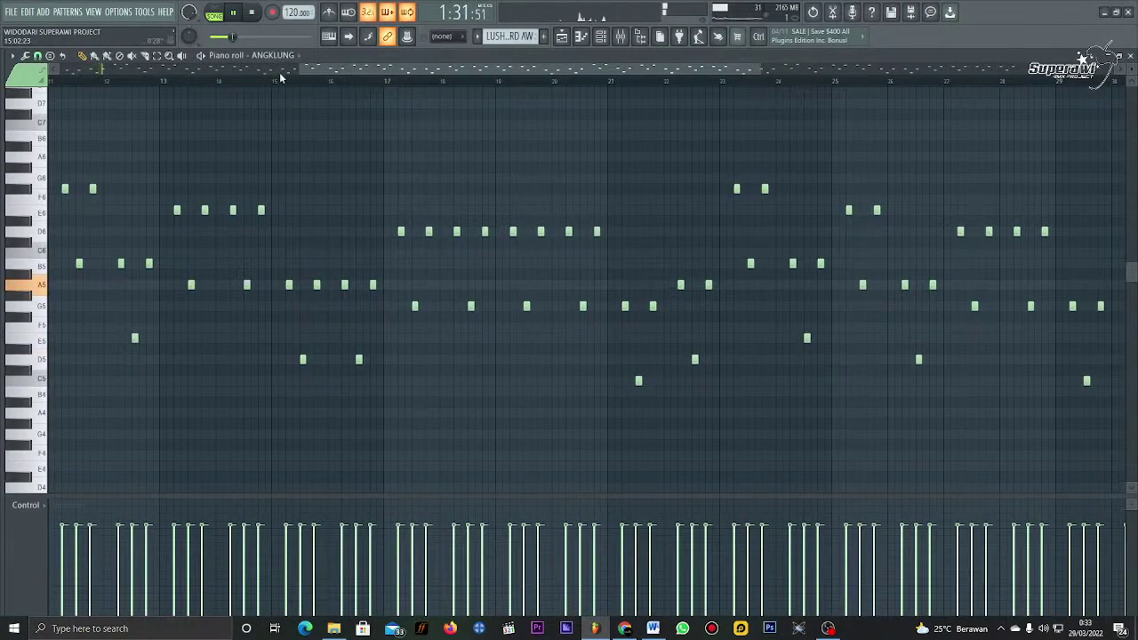
scroll(280, 78, down, 2)
scroll(243, 89, up, 3)
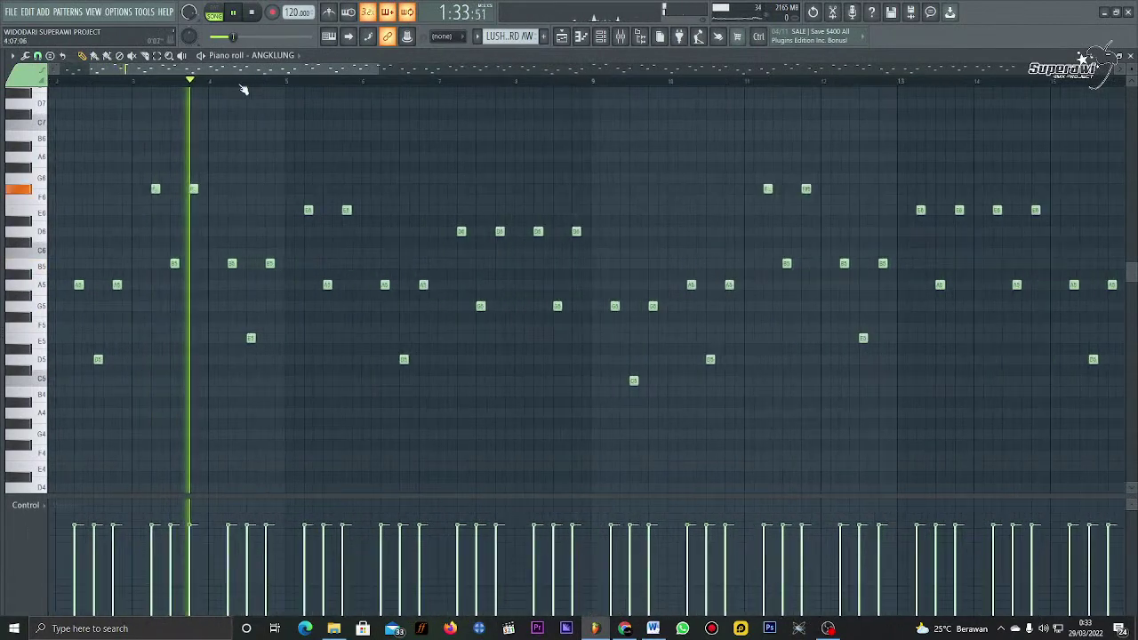
scroll(243, 89, up, 2)
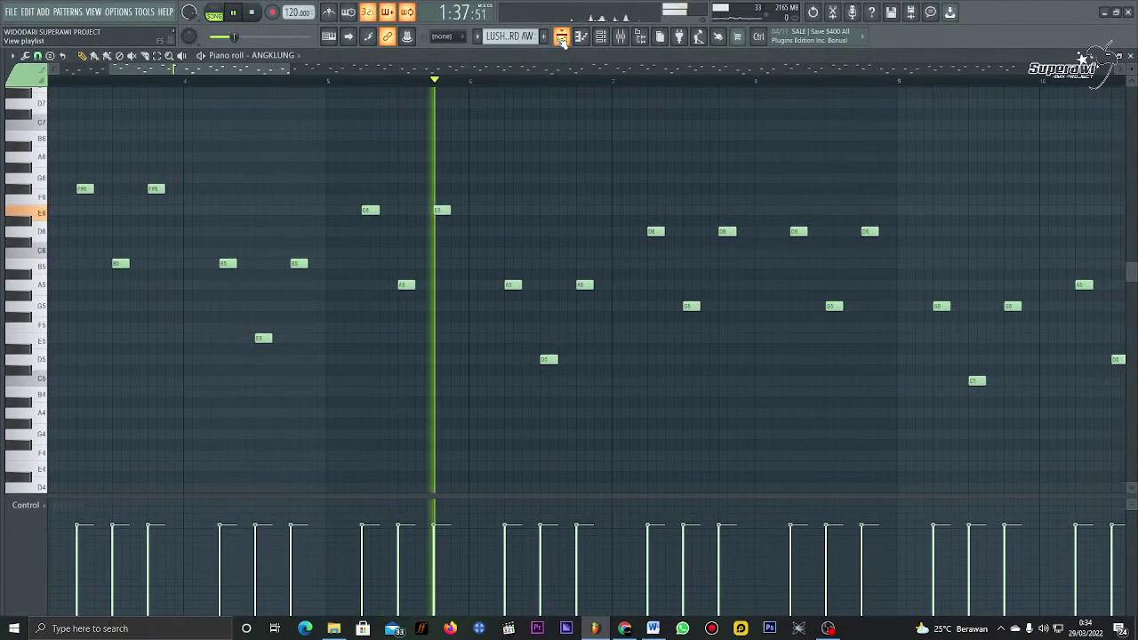
click(561, 37)
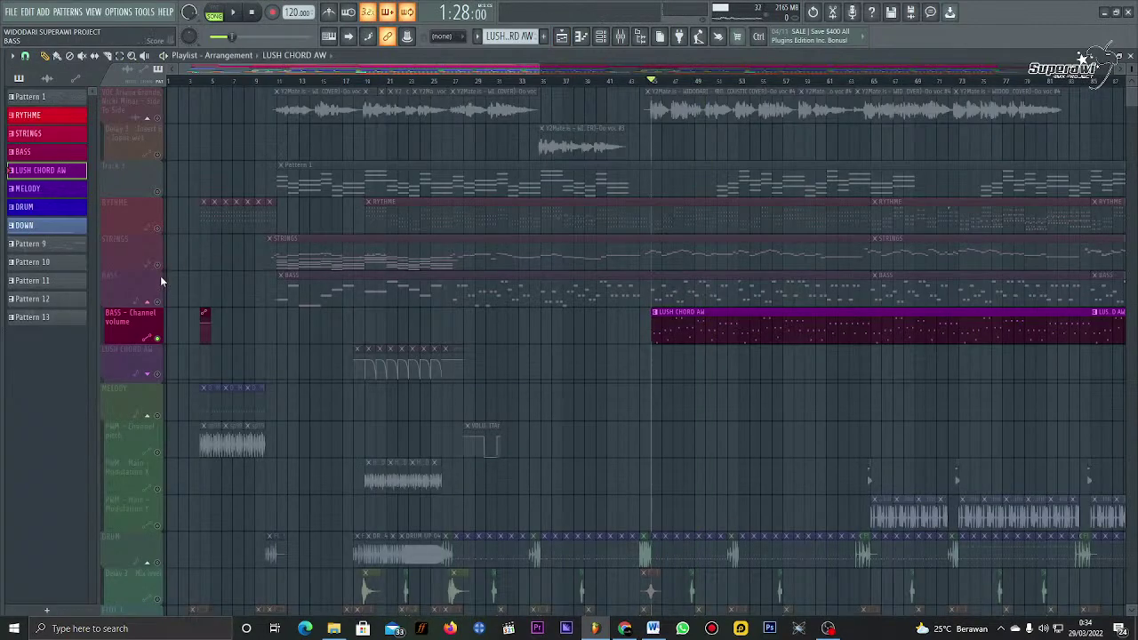
Step: Solo the RYTHME track and play the song from a couple of start positions
right_click(157, 228)
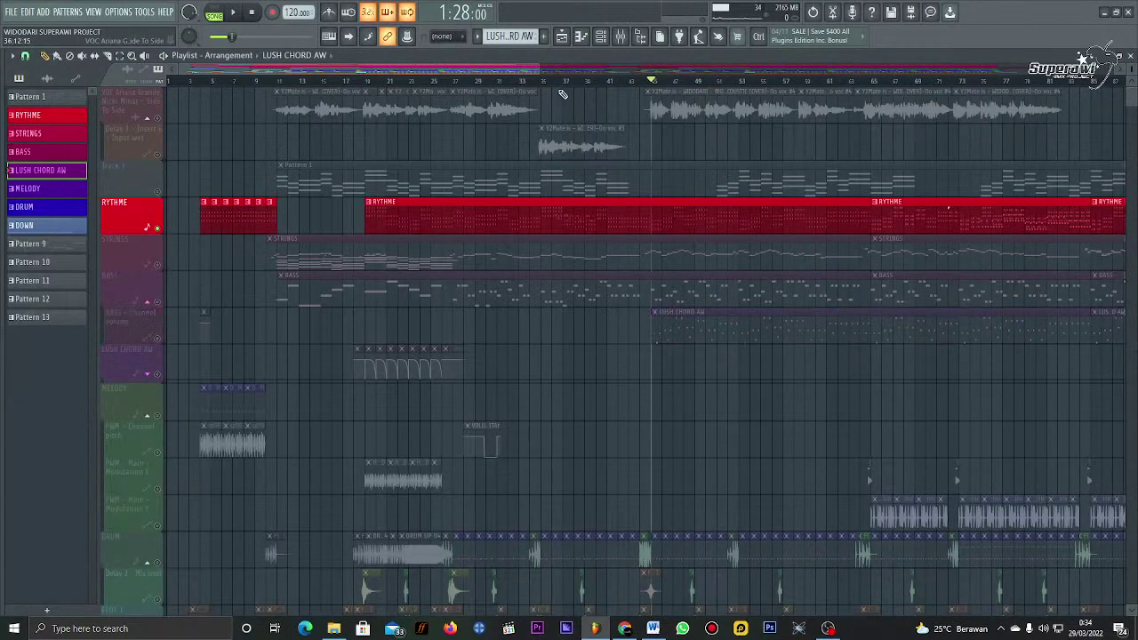
click(565, 85)
key(space)
scroll(564, 86, down, 2)
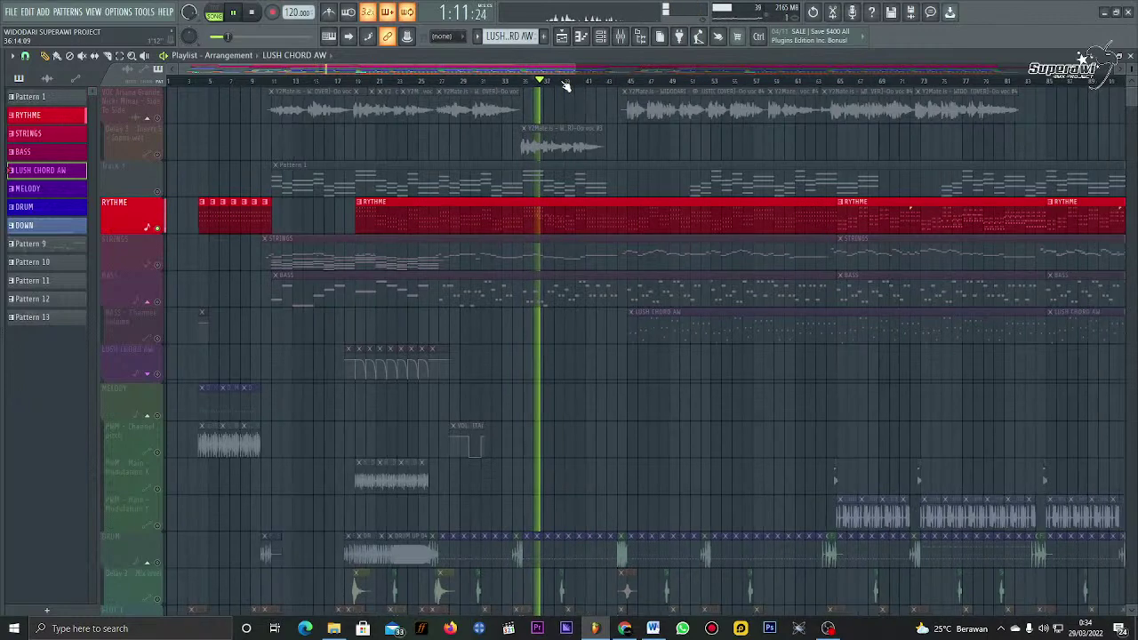
click(601, 81)
key(space)
scroll(623, 84, down, 1)
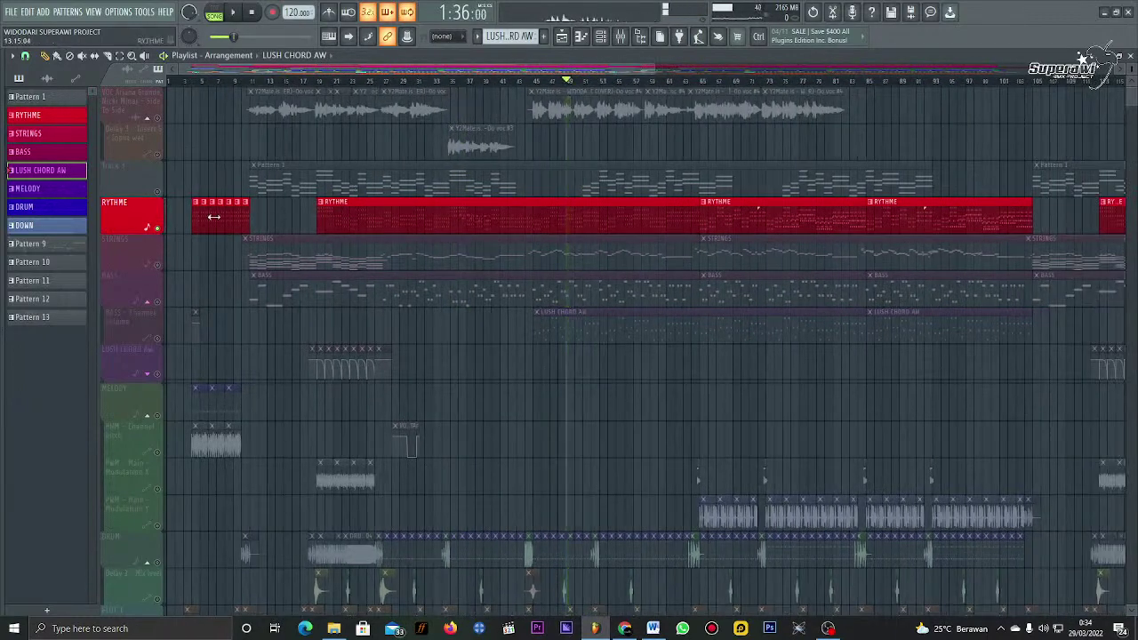
Step: Unsolo RYTHME, mute Track 3, and play the song from around bar 29
right_click(158, 228)
right_click(157, 228)
right_click(158, 229)
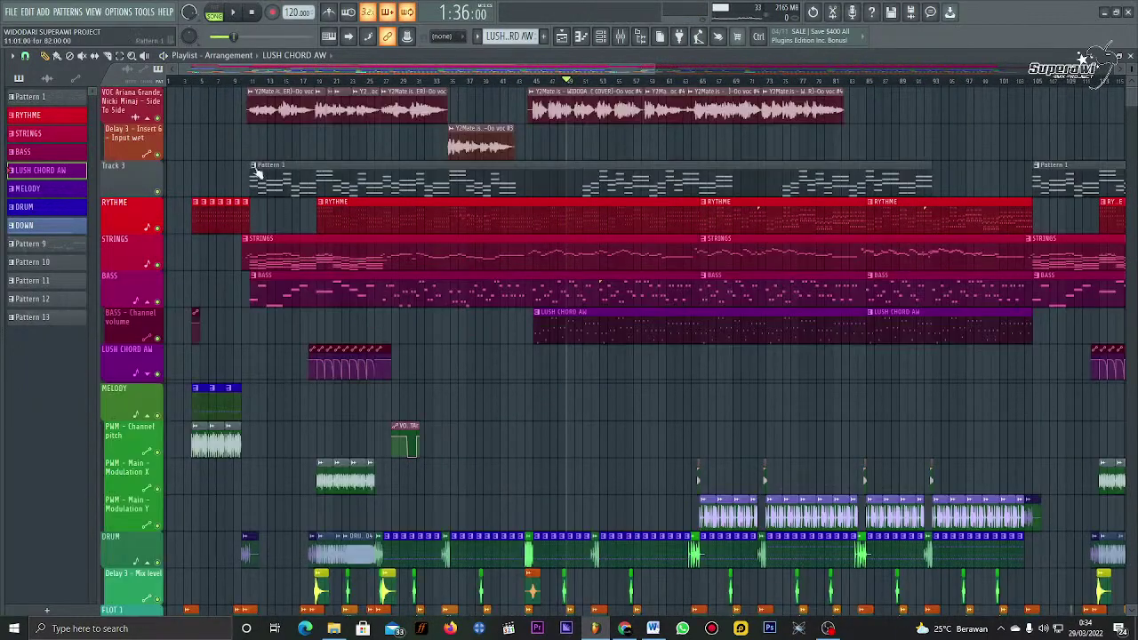
click(160, 191)
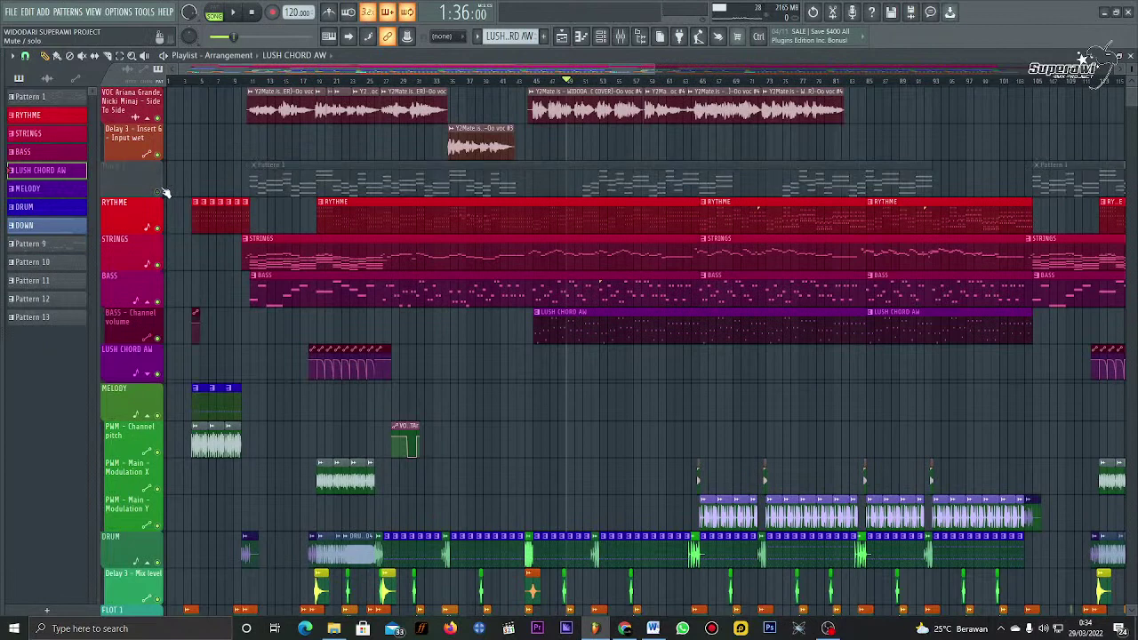
click(382, 82)
key(space)
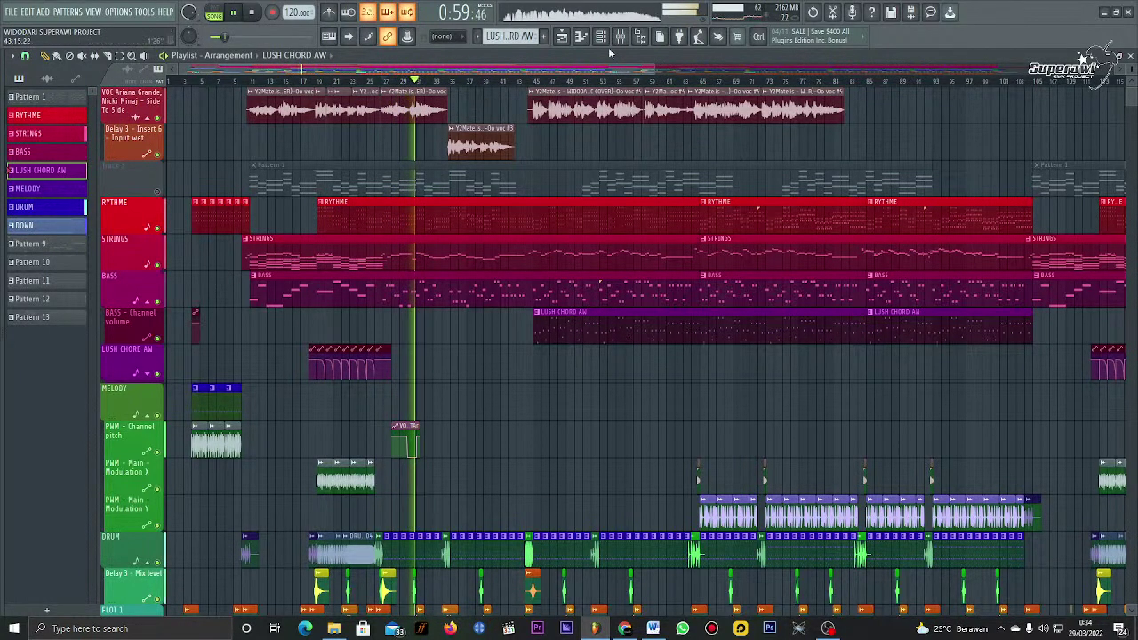
Step: Mute mixer insert 48 Kenong 1 with F9, then return to the Playlist
key(F9)
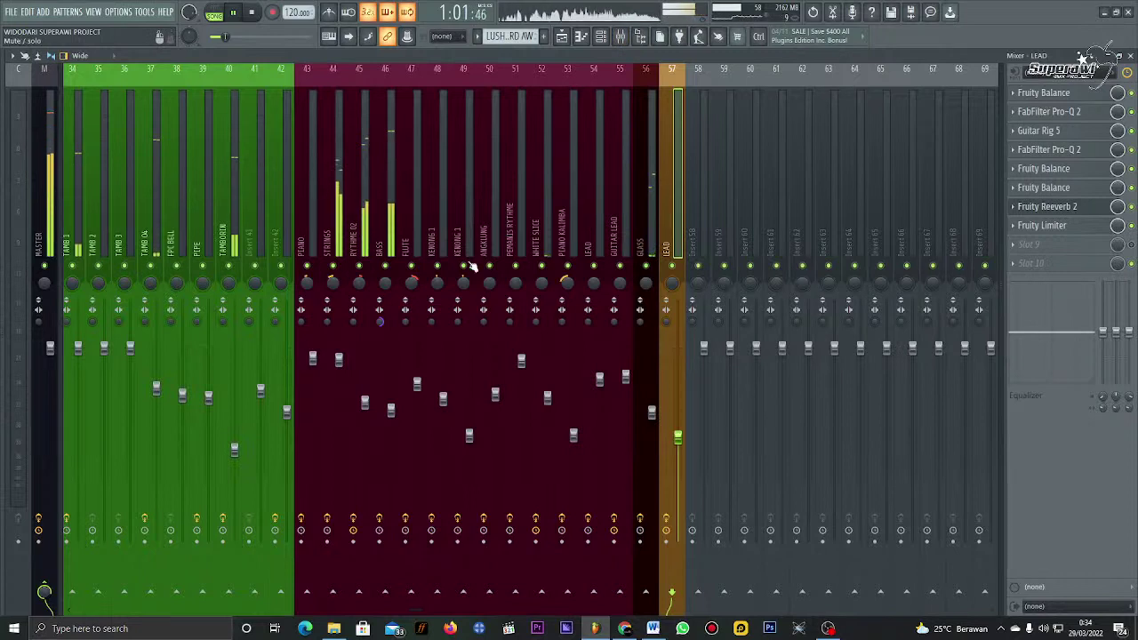
click(437, 267)
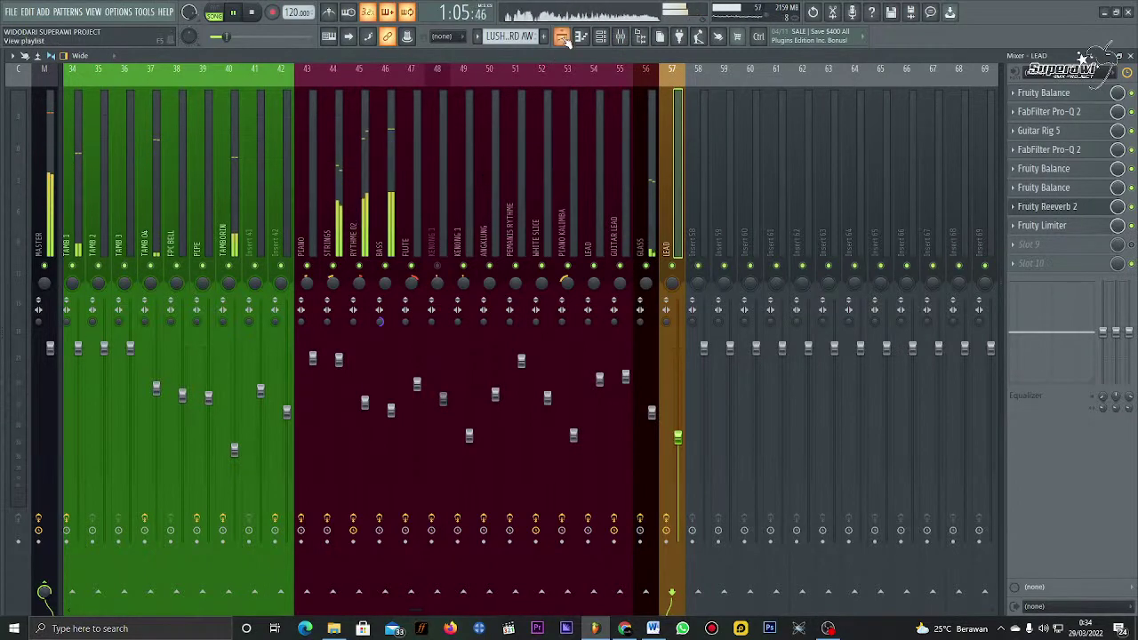
scroll(564, 114, up, 5)
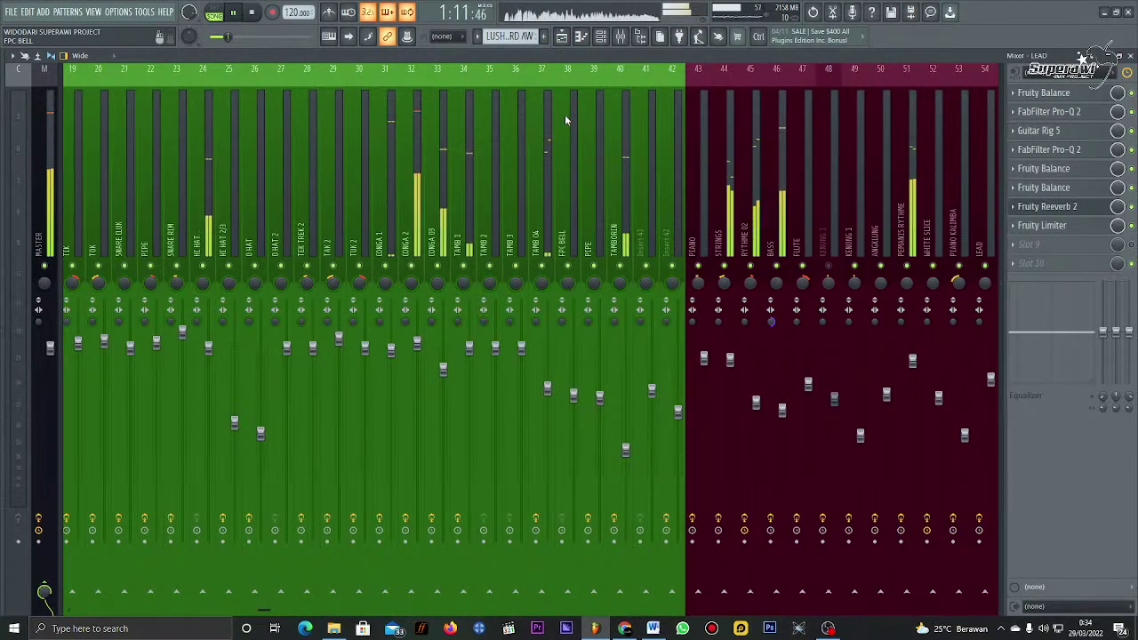
click(561, 36)
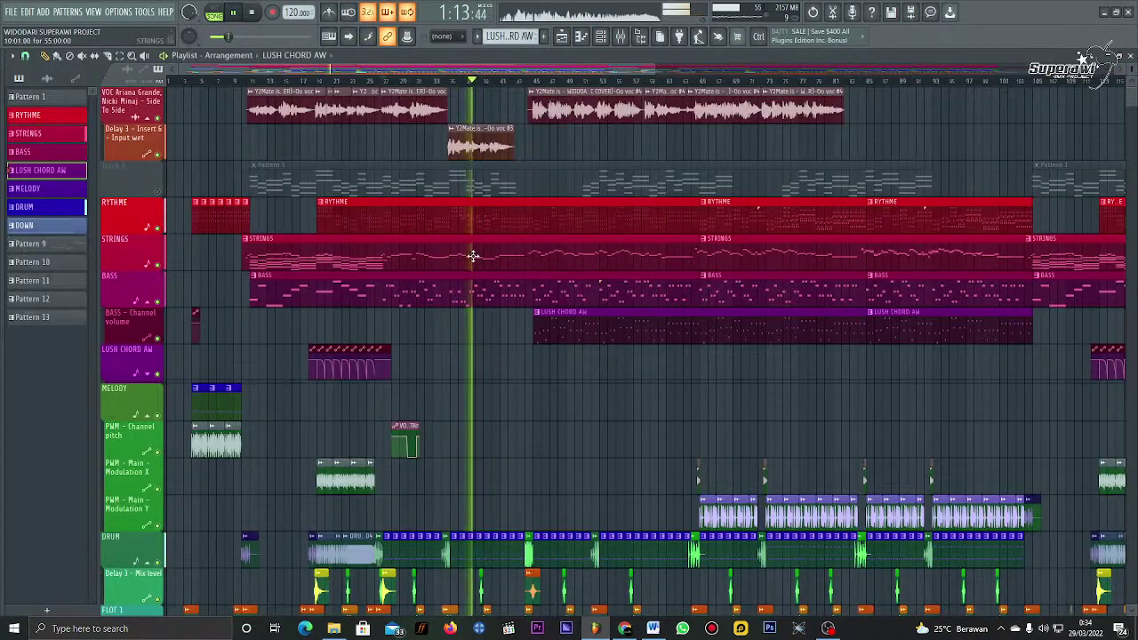
Step: Review the STRINGS pattern's notes in the Piano roll
double_click(471, 255)
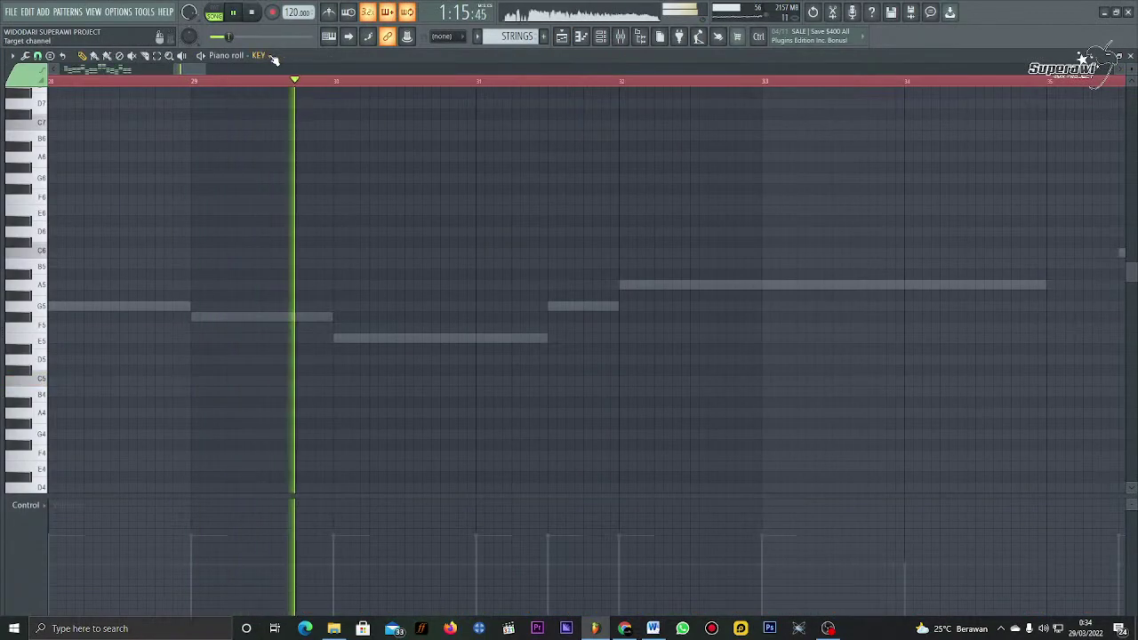
scroll(275, 57, down, 2)
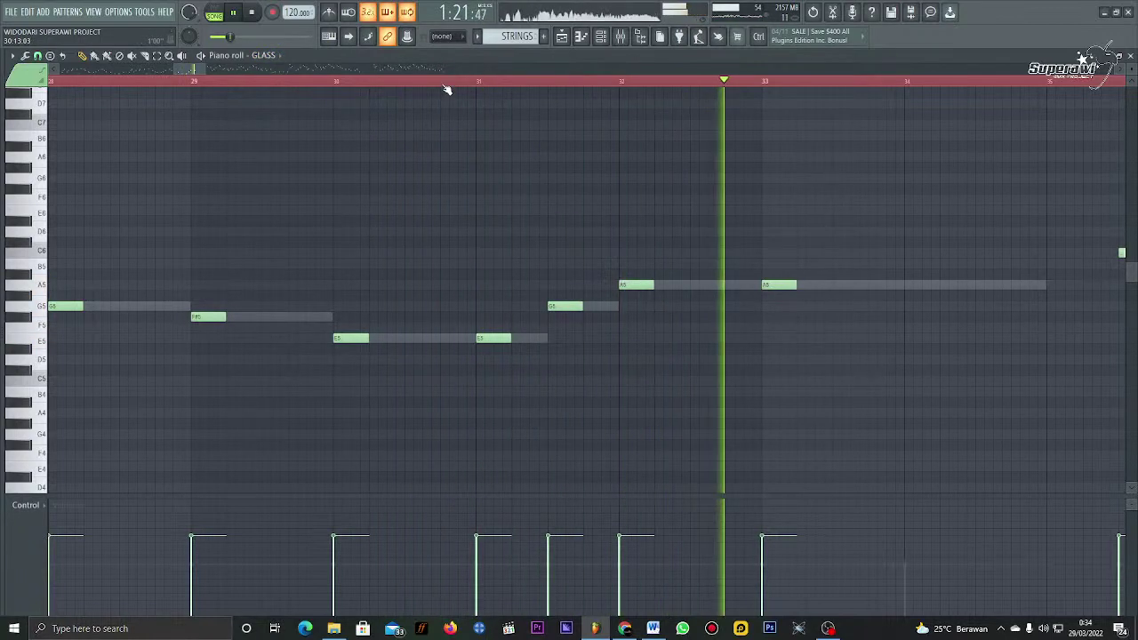
scroll(449, 89, down, 3)
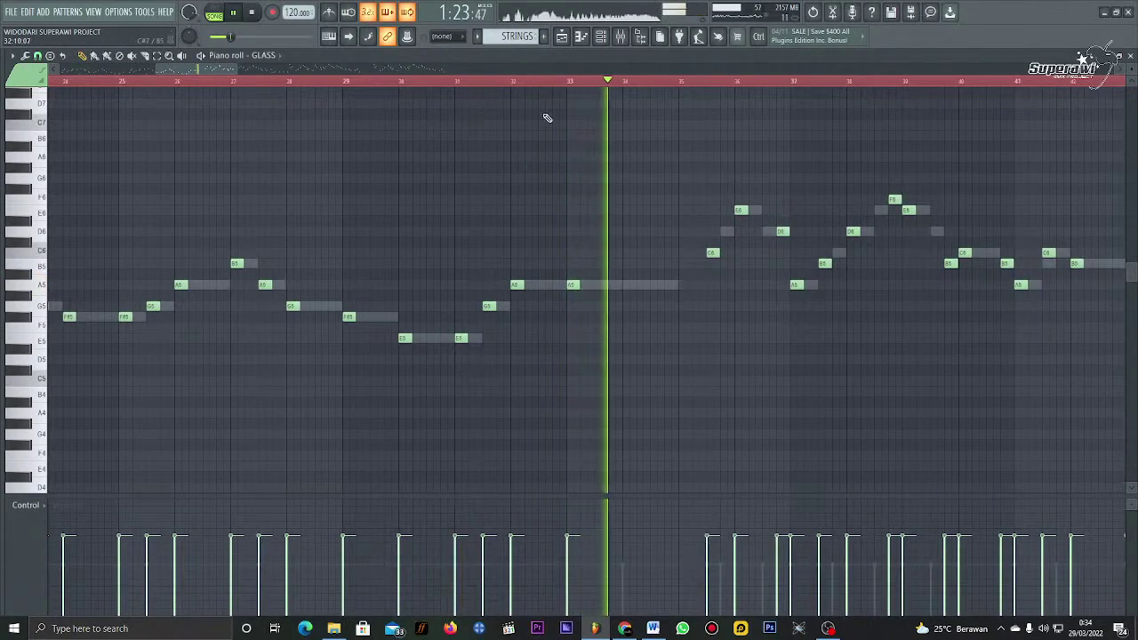
scroll(559, 90, down, 2)
scroll(560, 89, down, 2)
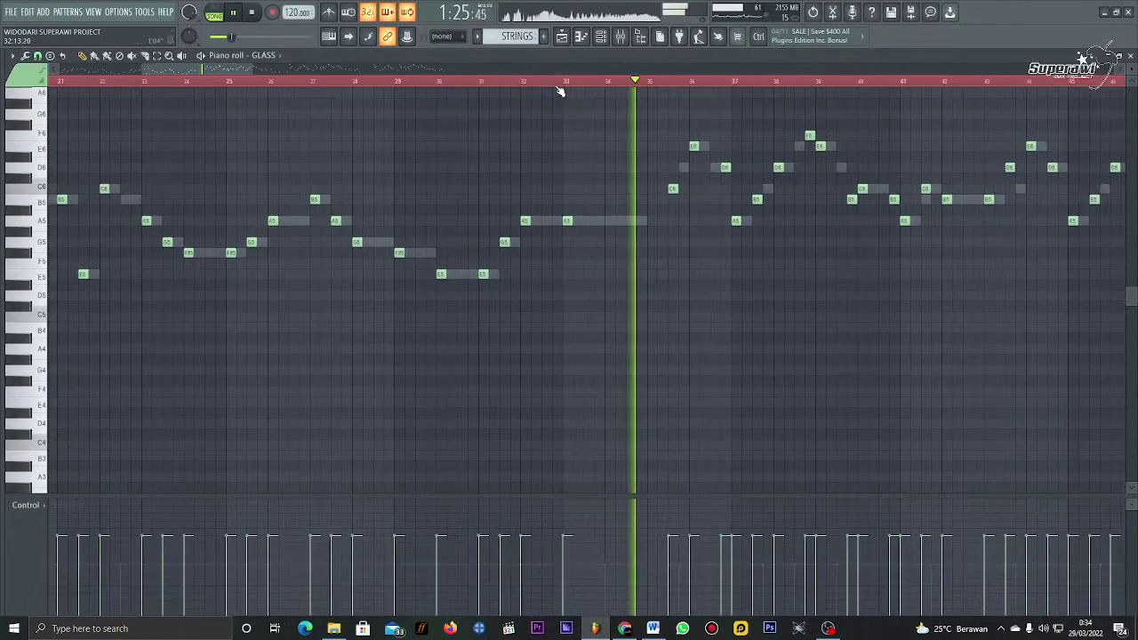
scroll(680, 180, up, 3)
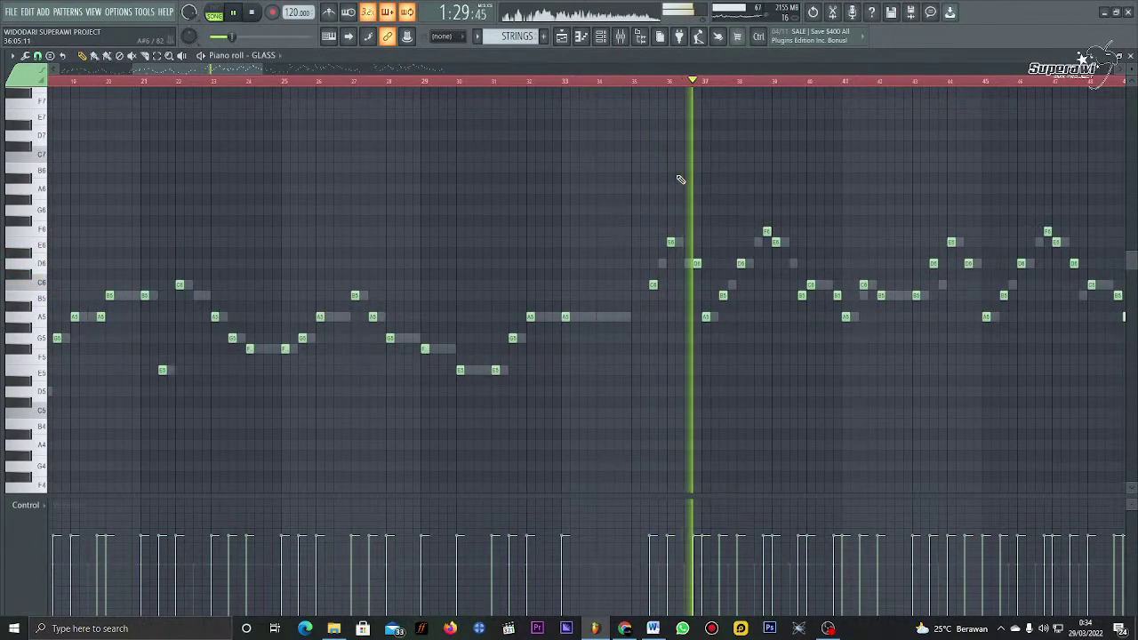
Step: Return to the Playlist with F5, look over the arrangement, and stop playback
key(F5)
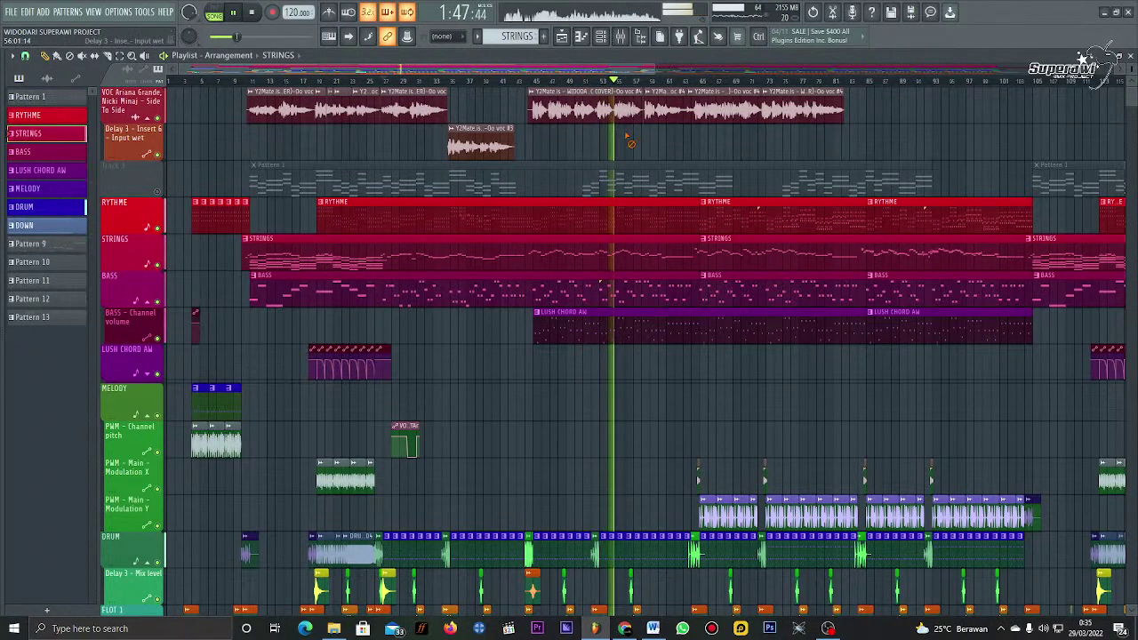
scroll(627, 136, down, 3)
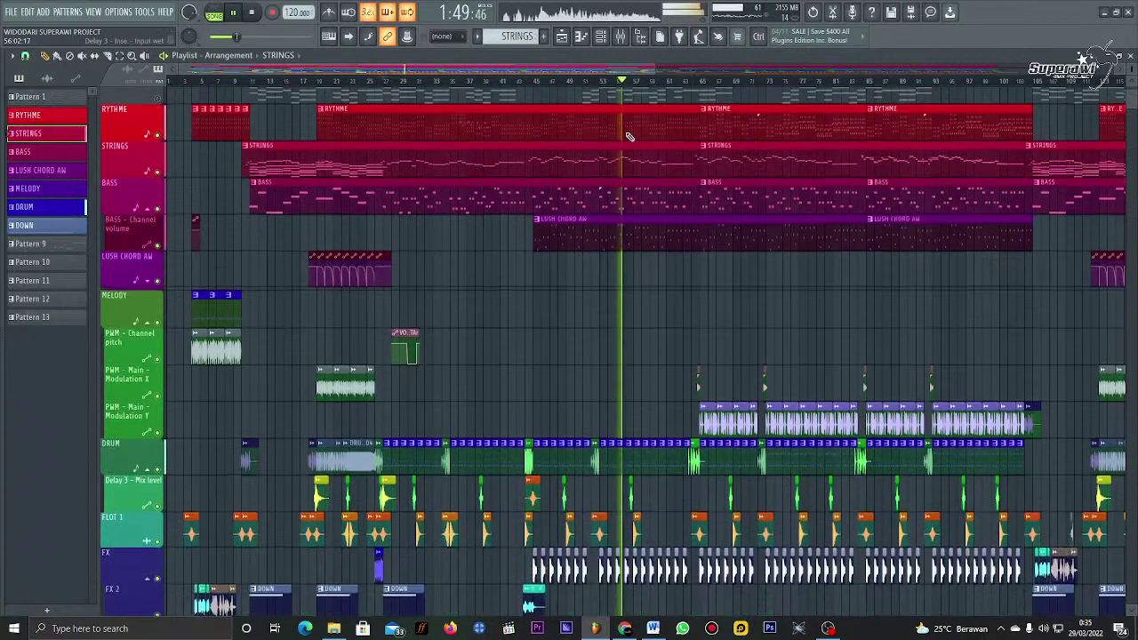
scroll(627, 138, up, 3)
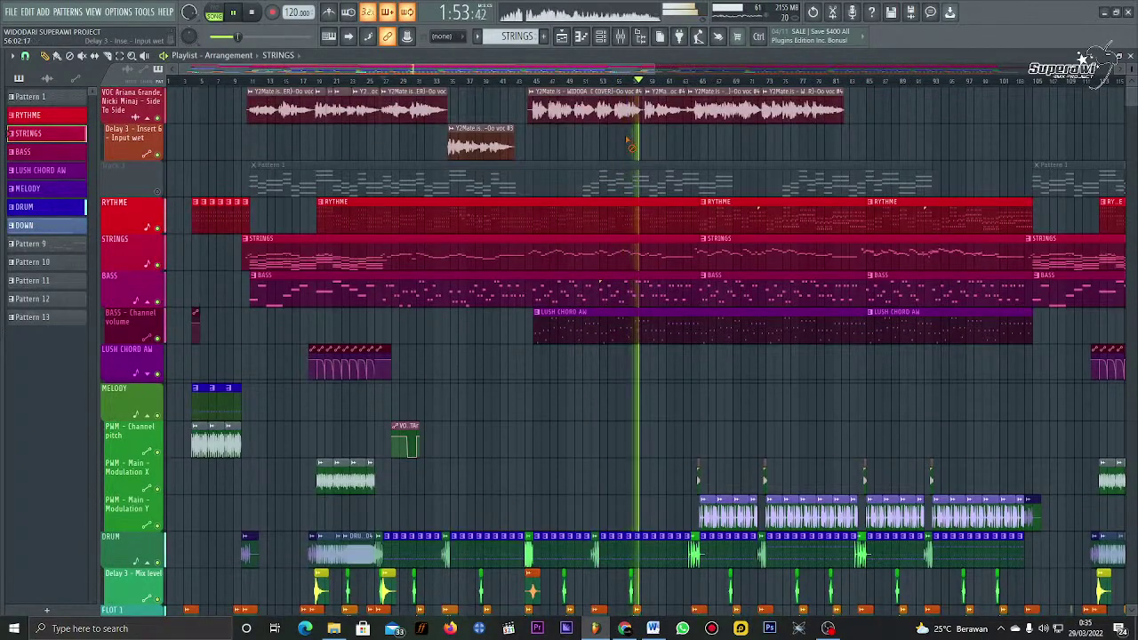
scroll(665, 88, up, 3)
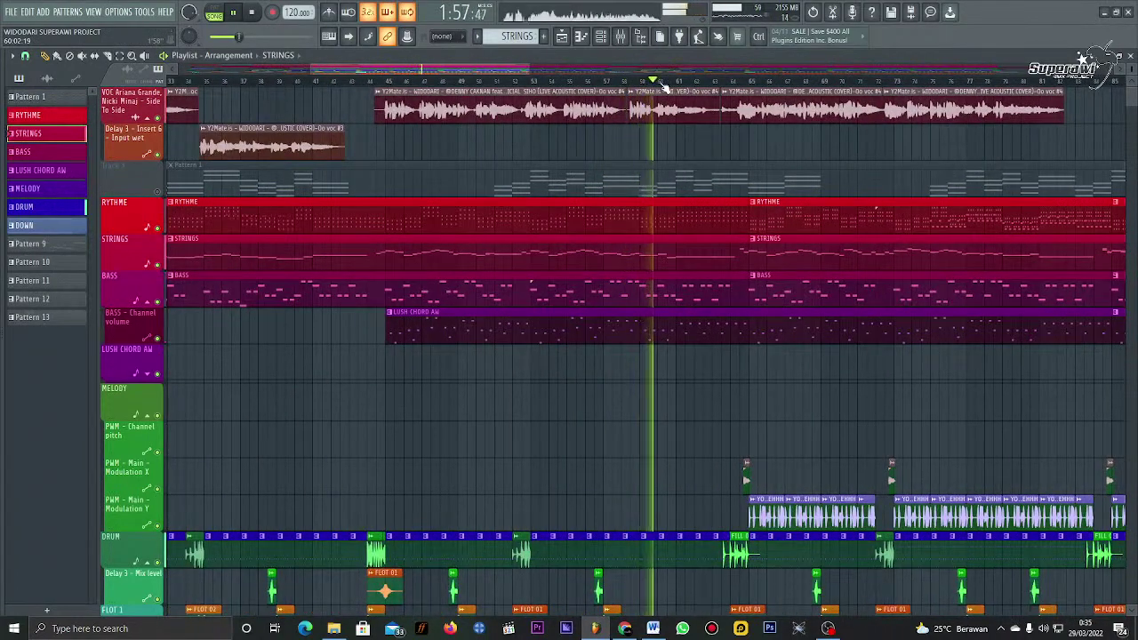
scroll(665, 88, down, 2)
scroll(665, 89, down, 2)
scroll(665, 89, down, 2)
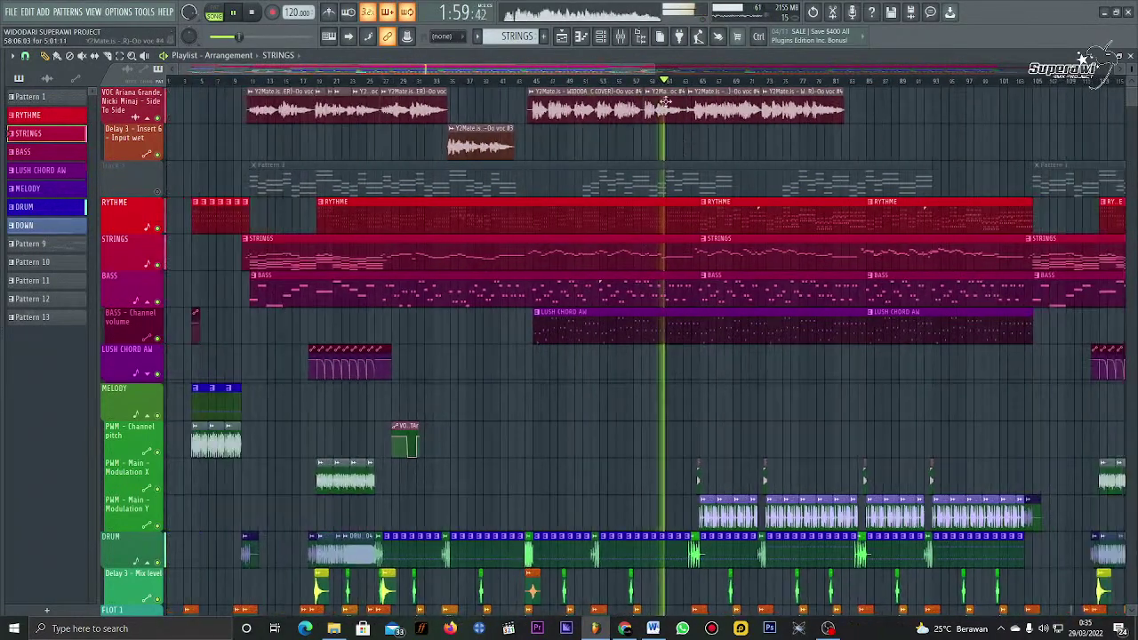
scroll(685, 166, down, 3)
scroll(687, 164, down, 3)
scroll(686, 164, down, 3)
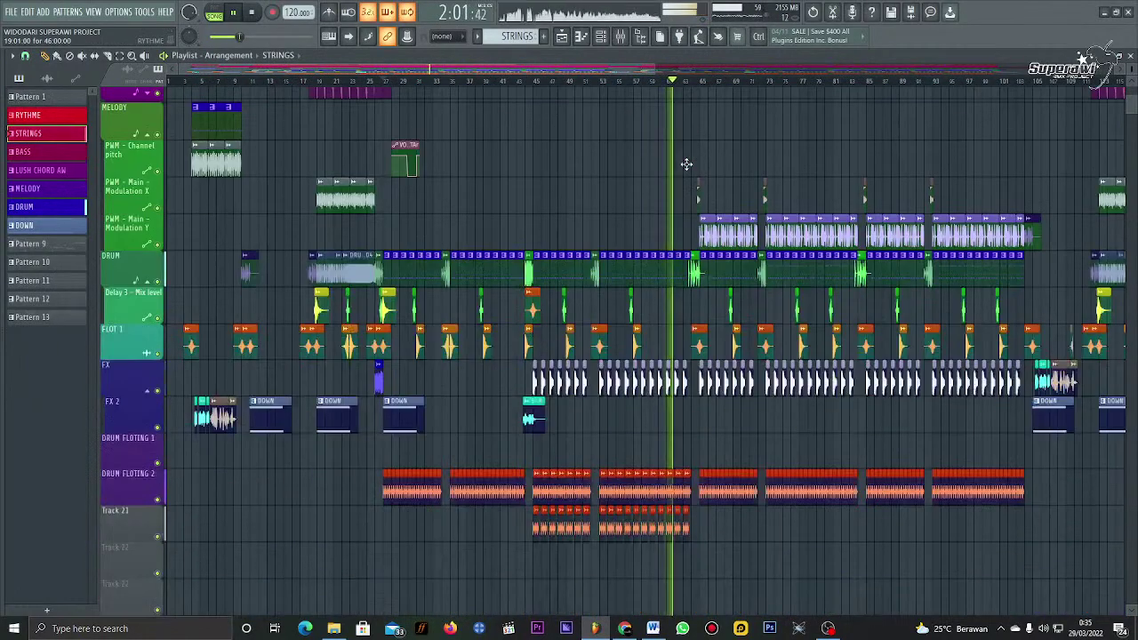
scroll(686, 163, up, 6)
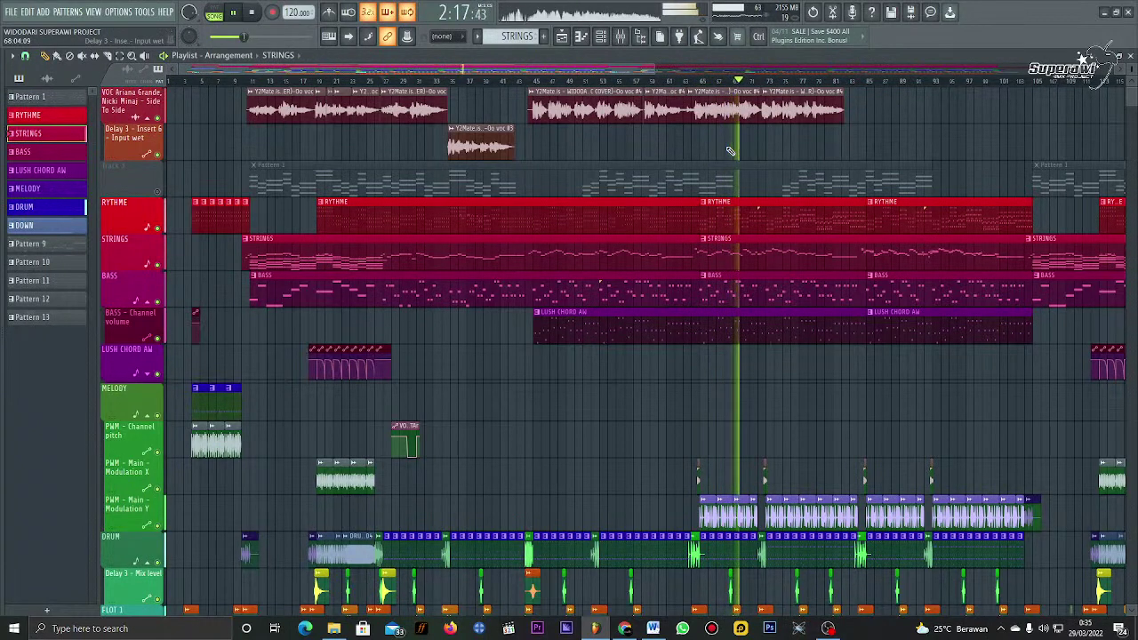
key(space)
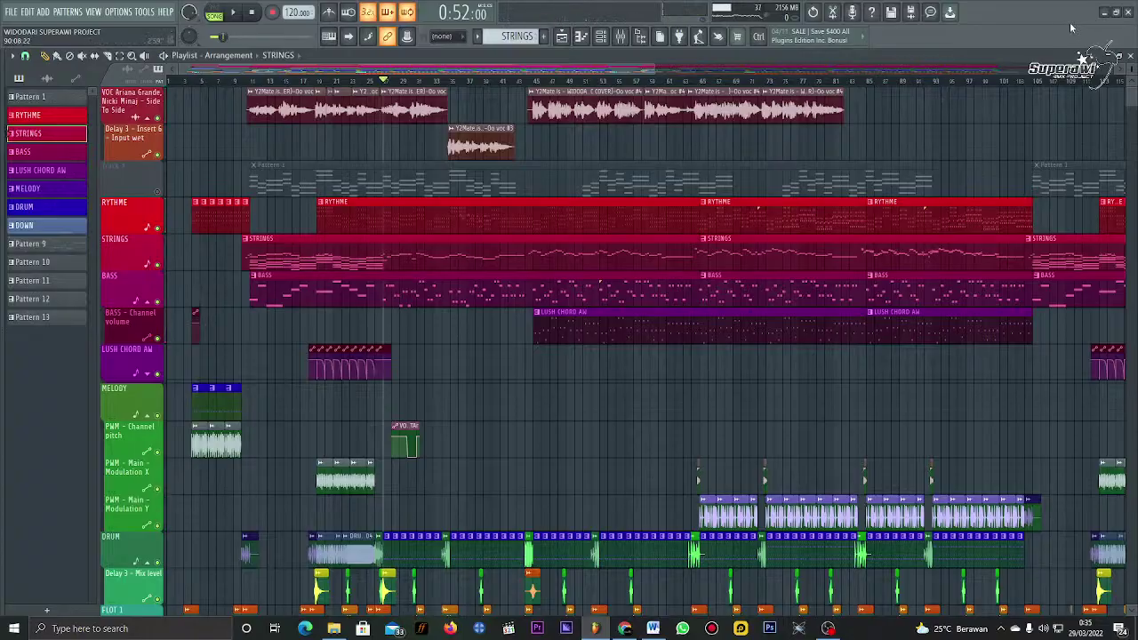
Step: Minimise FL Studio, refresh the desktop, and restore FL Studio
click(1115, 12)
right_click(557, 187)
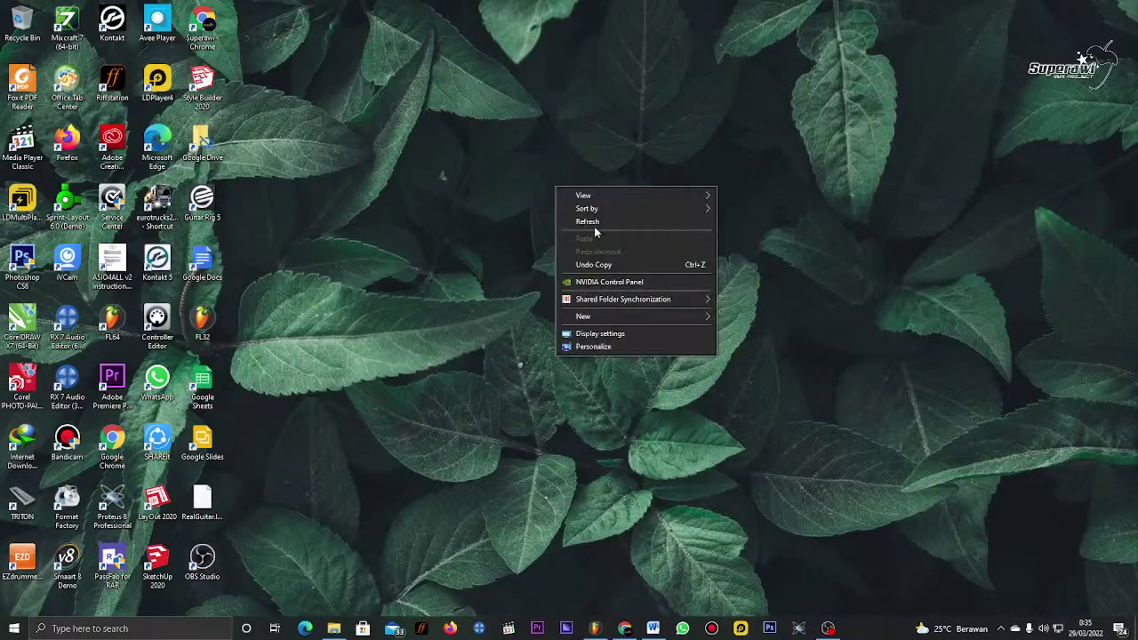
click(593, 223)
click(607, 629)
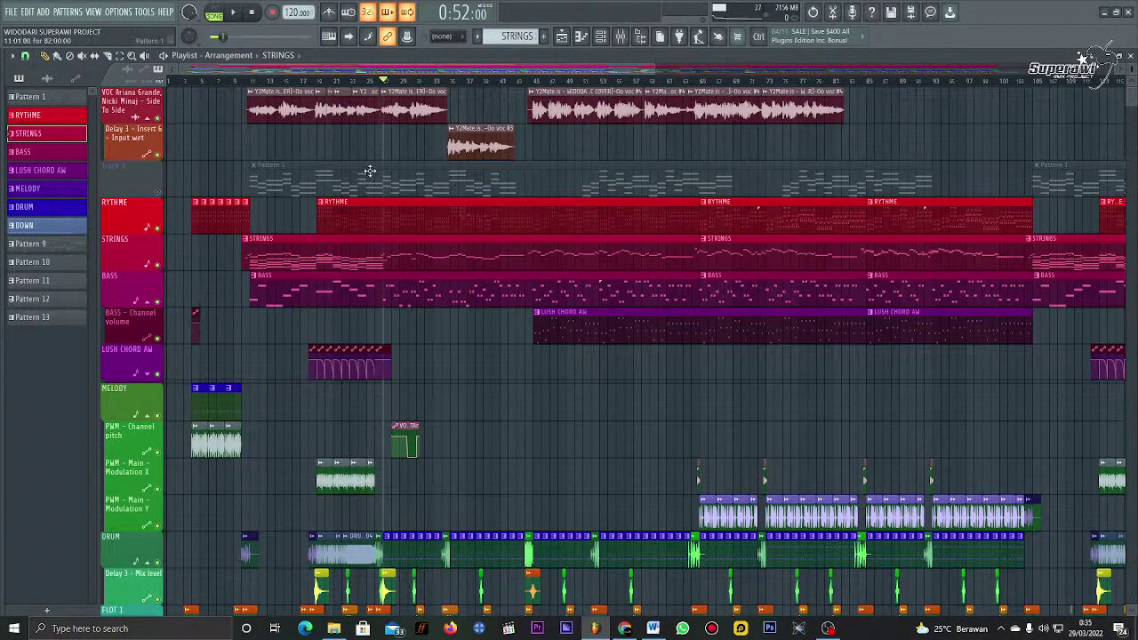
Step: Choose File > Open without saving changes and scroll to the WIDODARI project
click(10, 11)
mouse_move(36, 36)
mouse_move(204, 37)
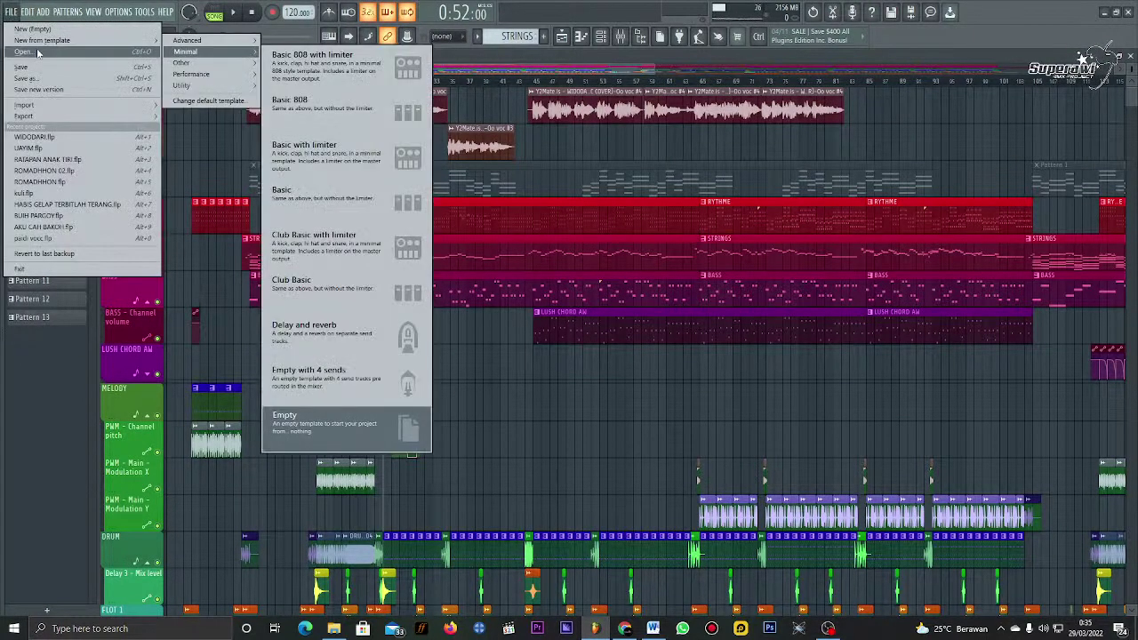
click(302, 422)
click(602, 348)
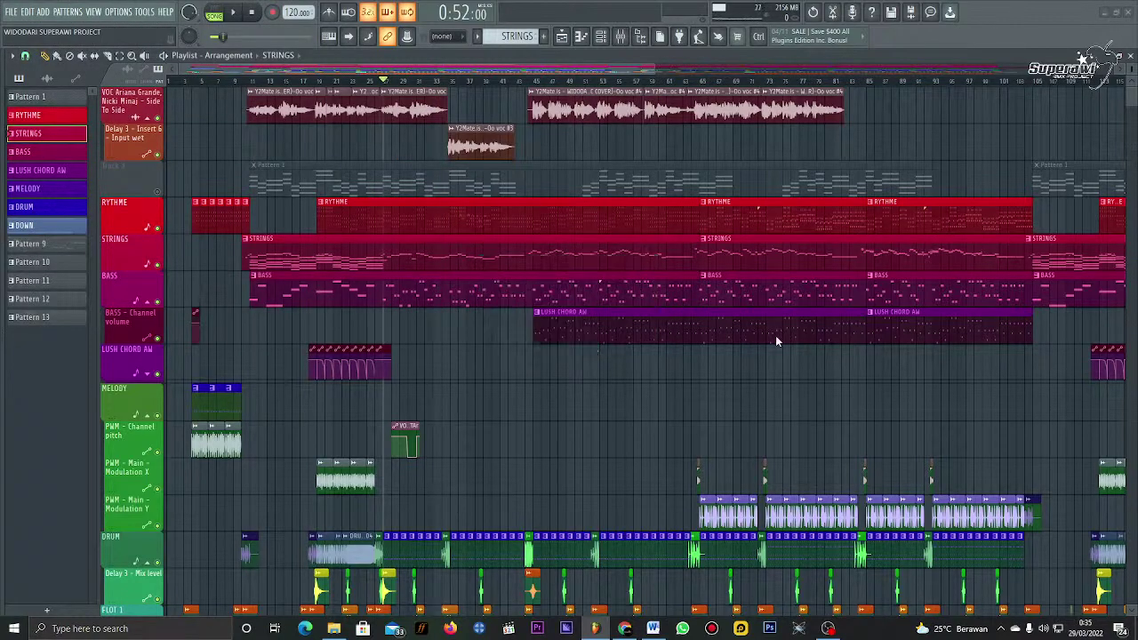
scroll(323, 289, down, 20)
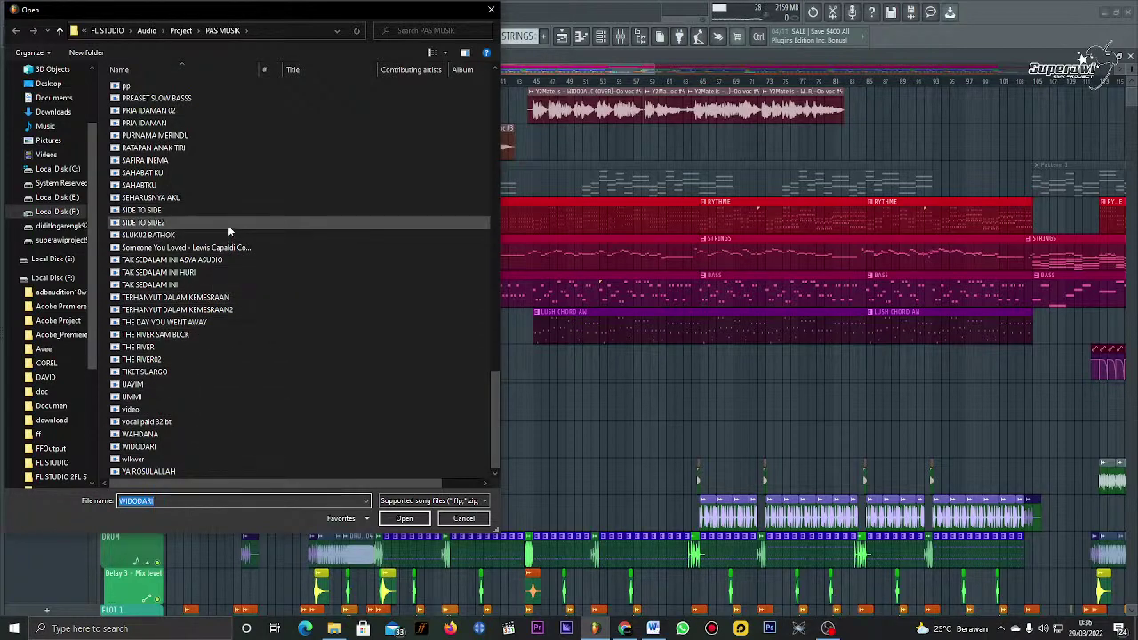
Step: Load WIDODARI.flp, then bring Chrome forward and open a new tab
double_click(206, 445)
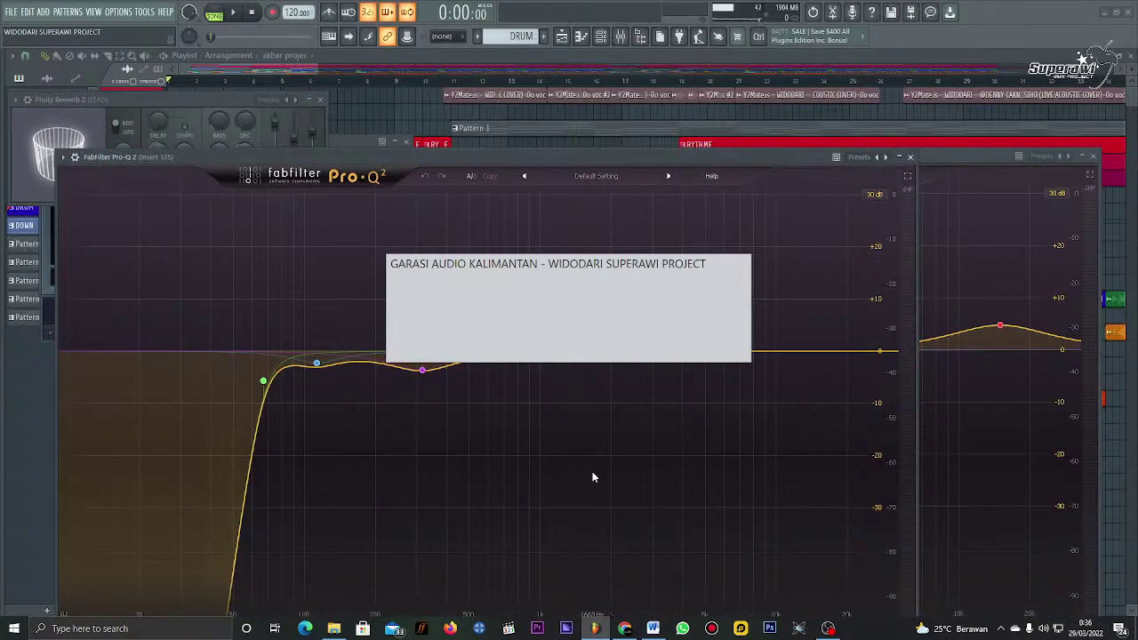
click(625, 628)
click(625, 629)
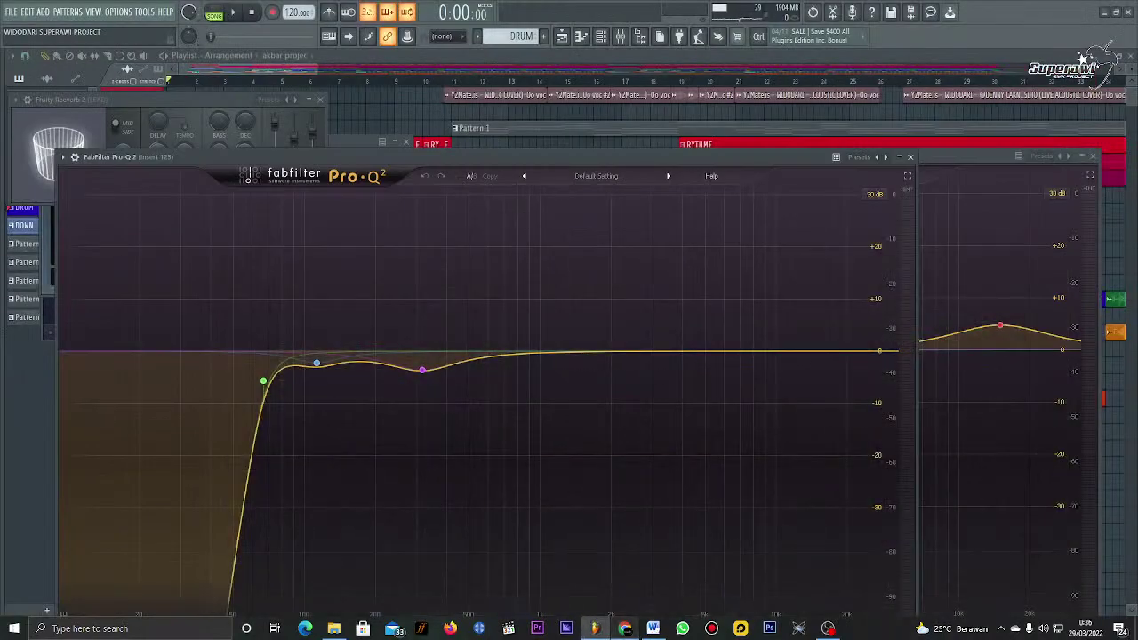
click(625, 629)
click(443, 10)
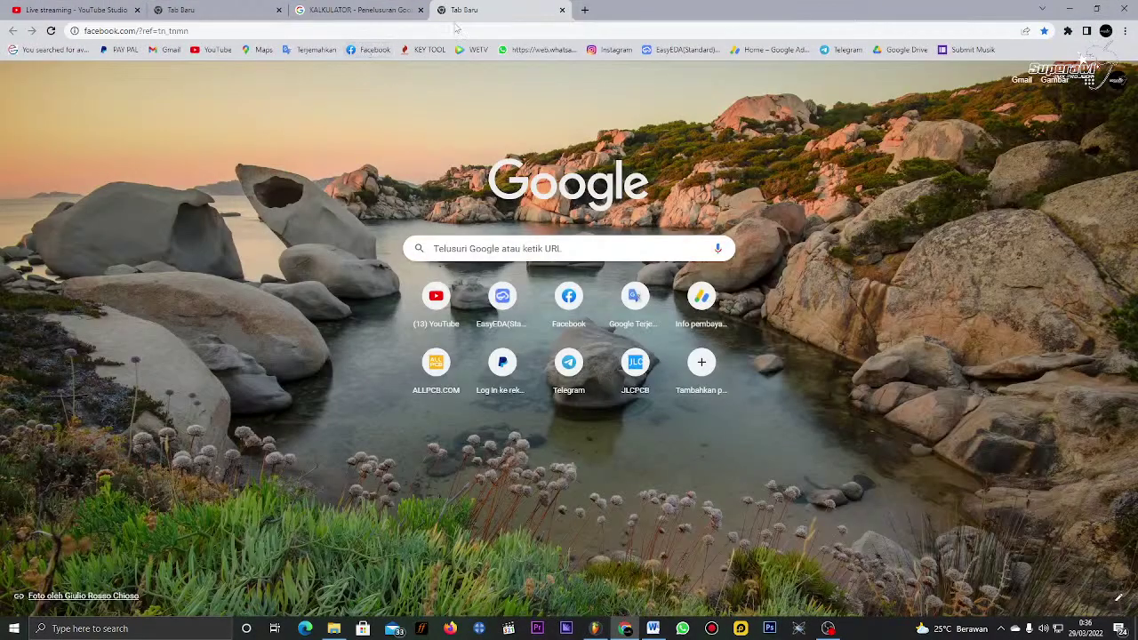
Step: Load Facebook and log in with the saved account and password
key(Return)
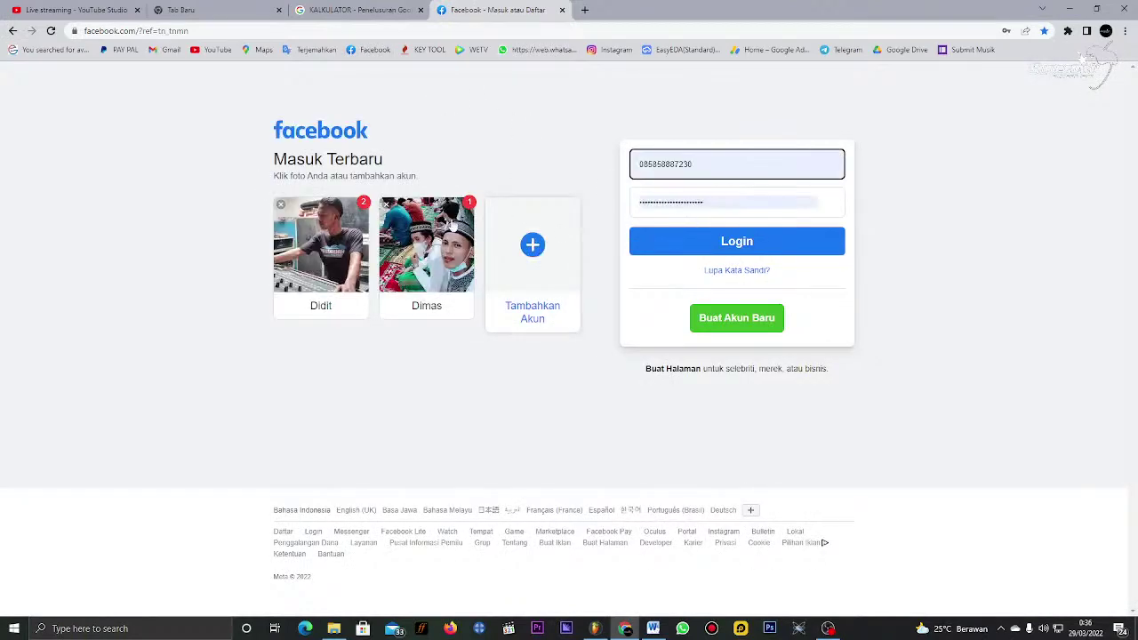
click(360, 266)
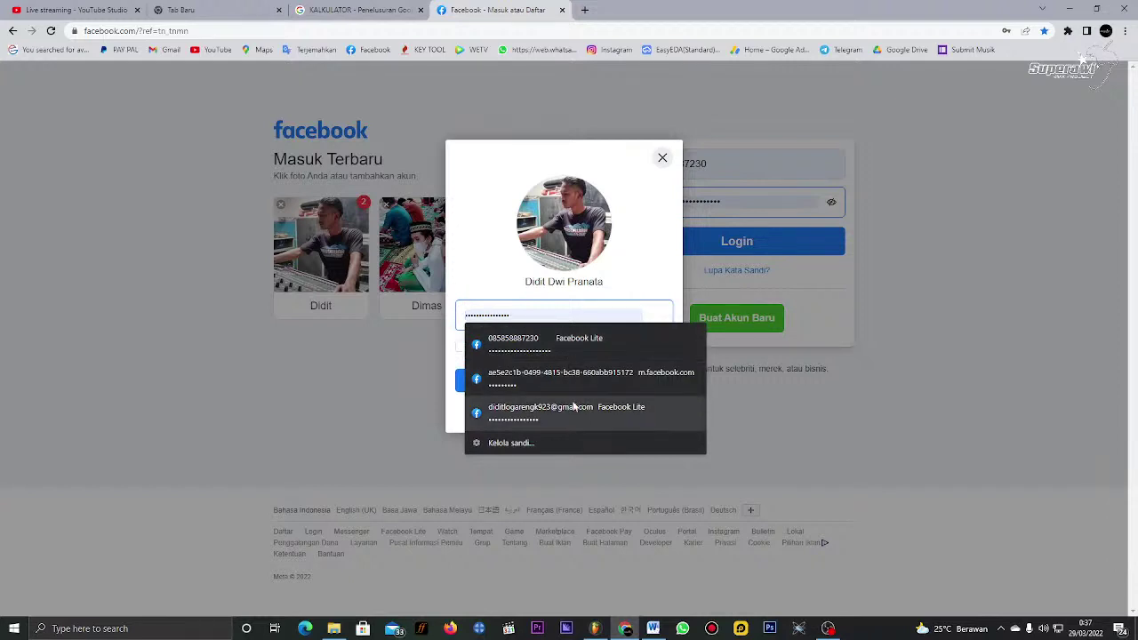
click(551, 411)
click(564, 381)
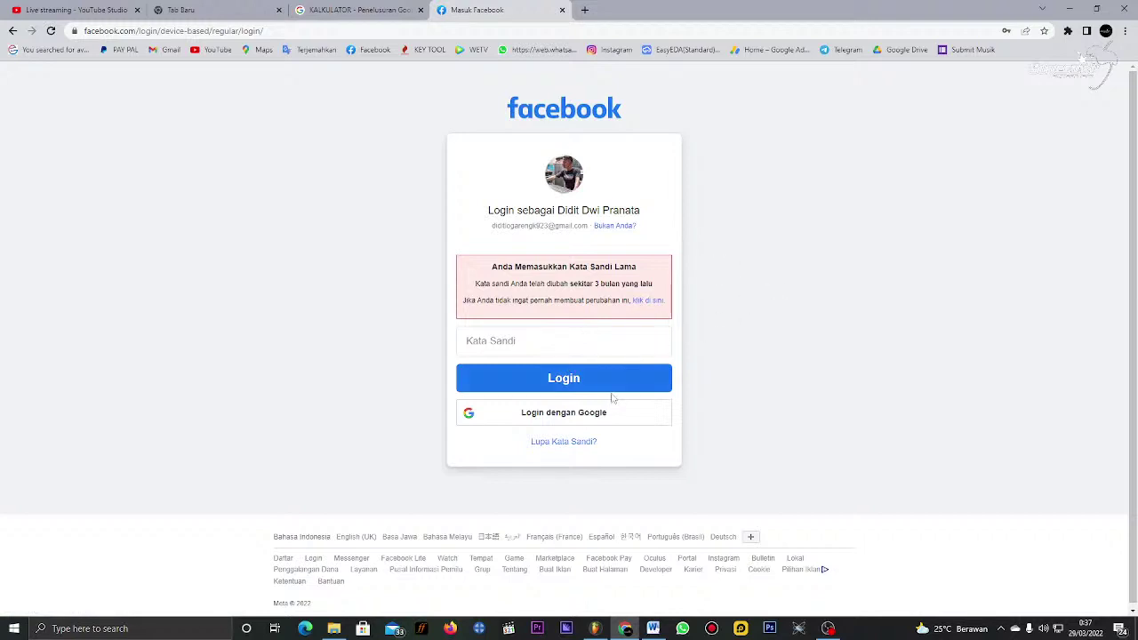
Step: Try the Google login, restore the browser window, and close the 'Masuk Facebook' tab
click(589, 417)
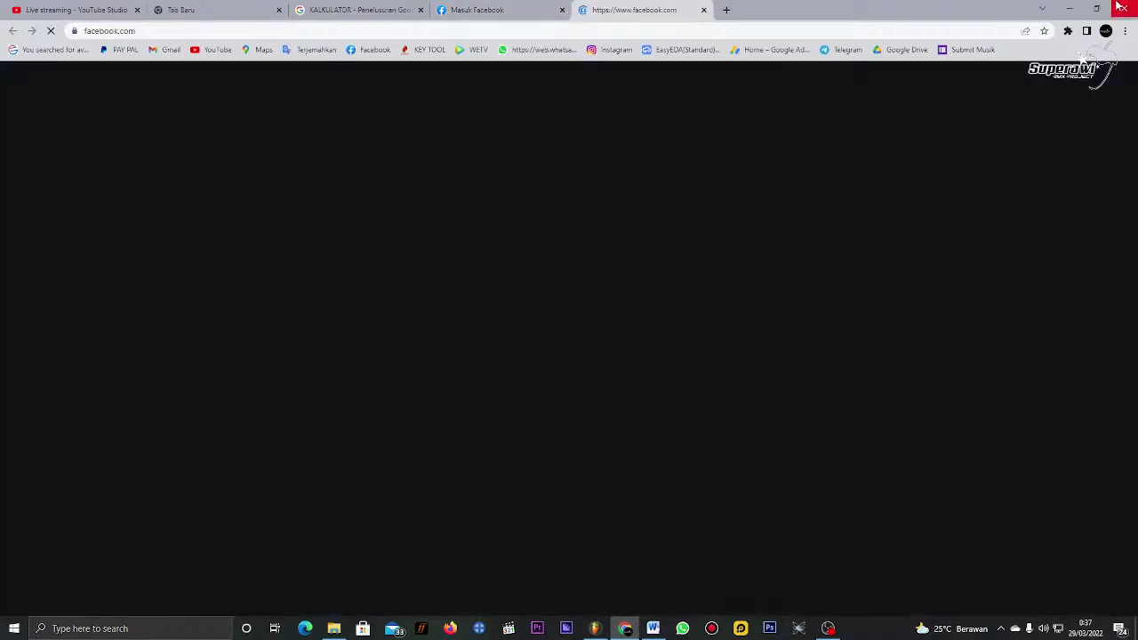
double_click(1004, 9)
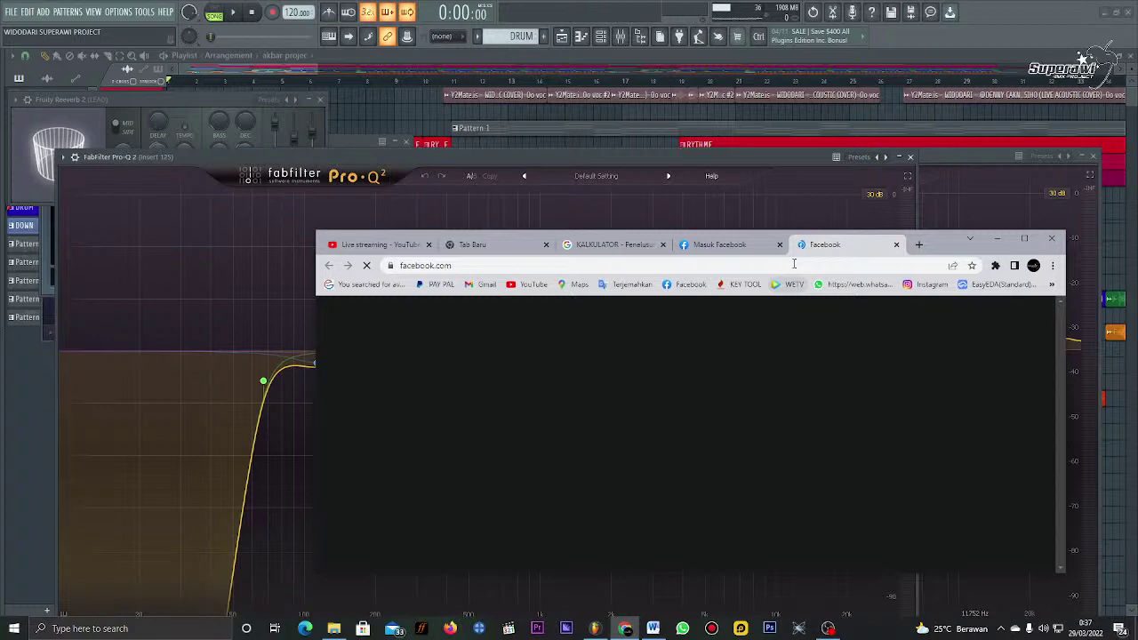
click(780, 245)
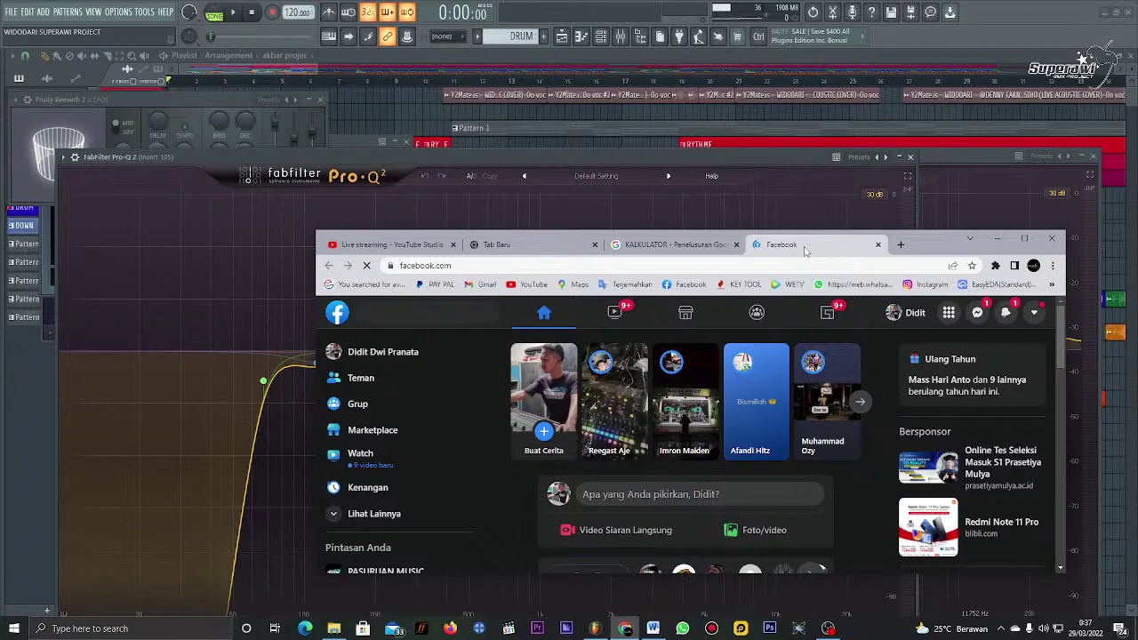
Step: Search Google for 'bondan mbulet' in a new maximised tab and show image results
double_click(805, 252)
key(ctrl+t)
text(b)
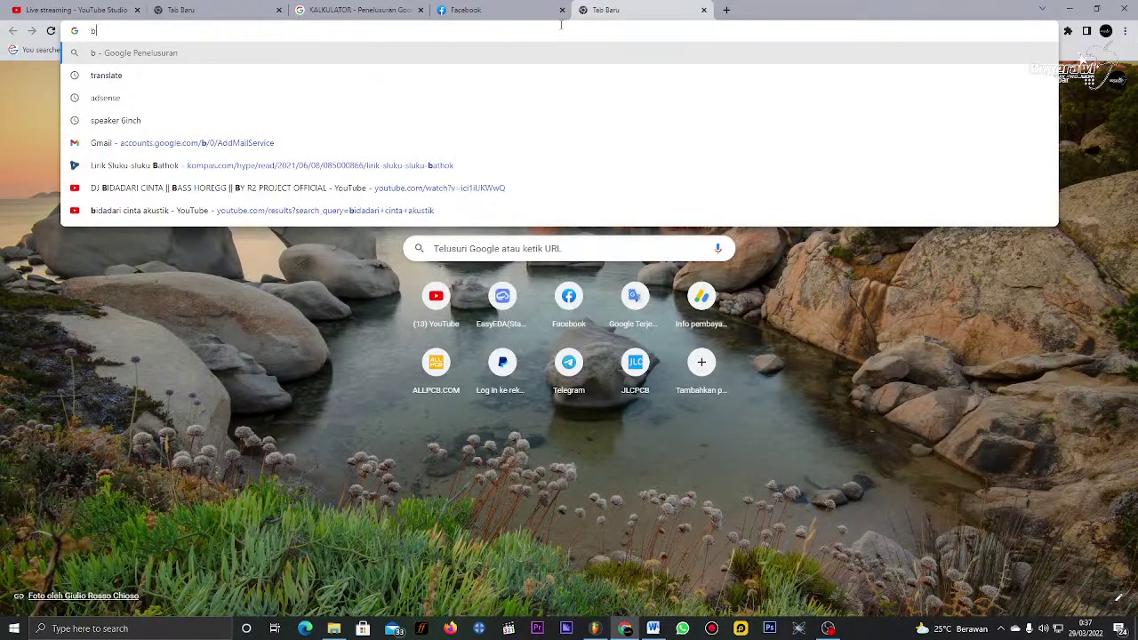
text(ondan mbulet)
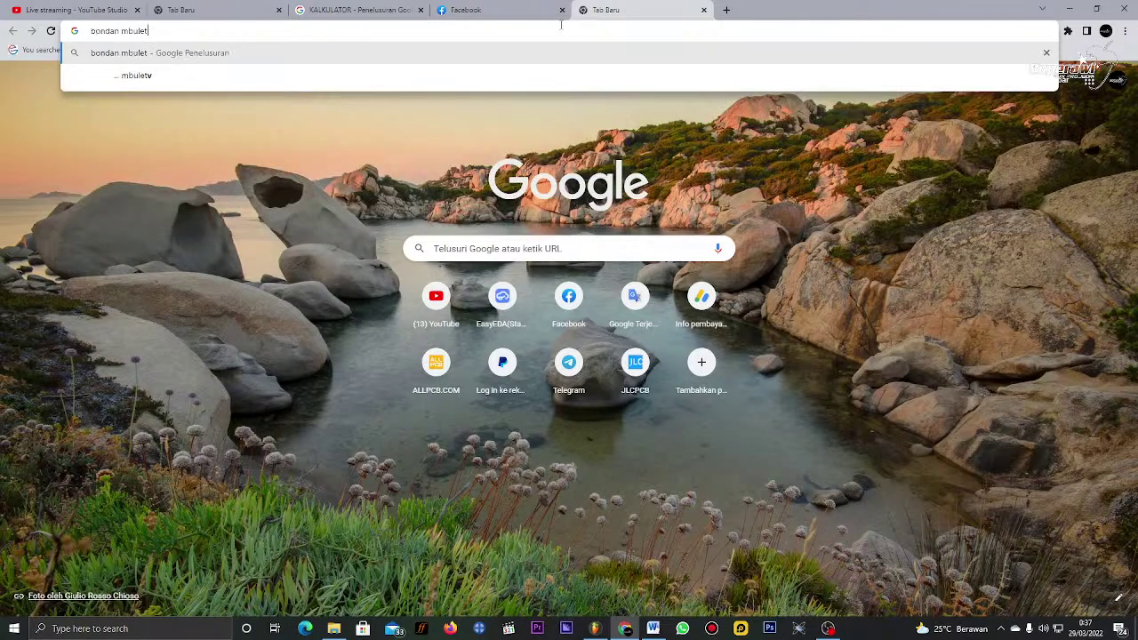
key(Return)
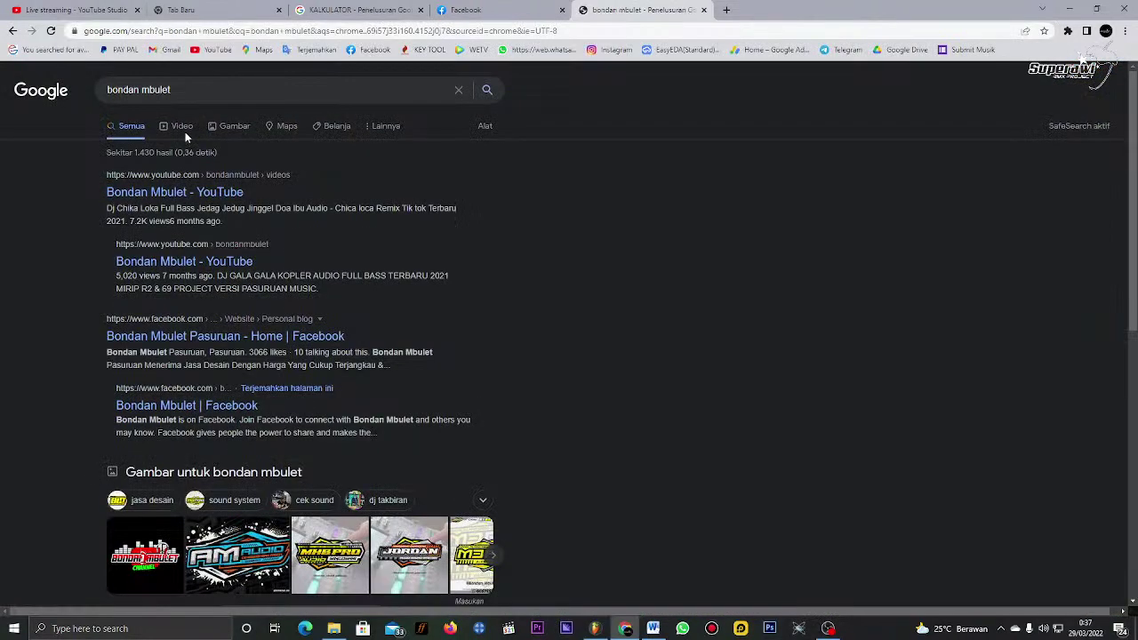
click(219, 129)
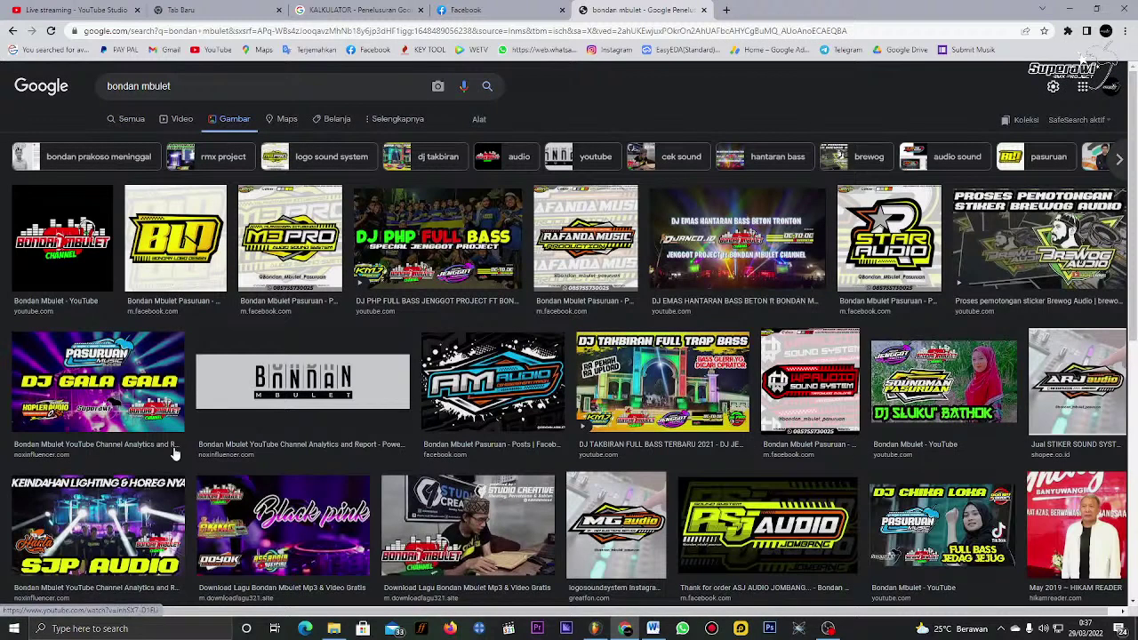
Step: Preview the AM Audio, ASJ Audio, Rafanda Music and Brewog Audio image results
click(511, 380)
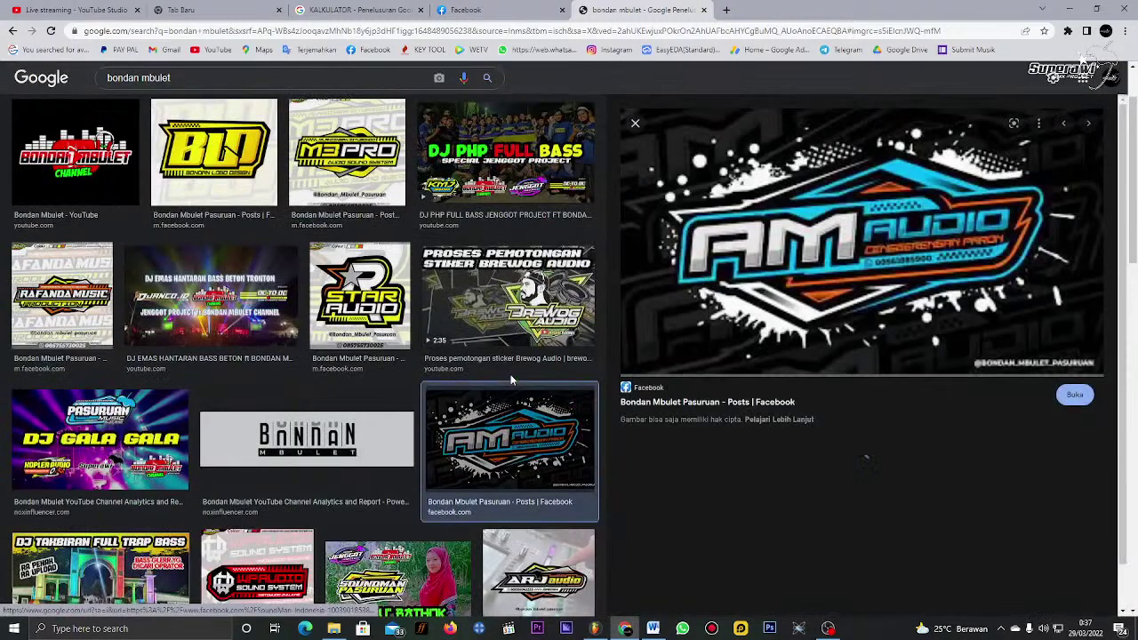
scroll(340, 485, down, 1)
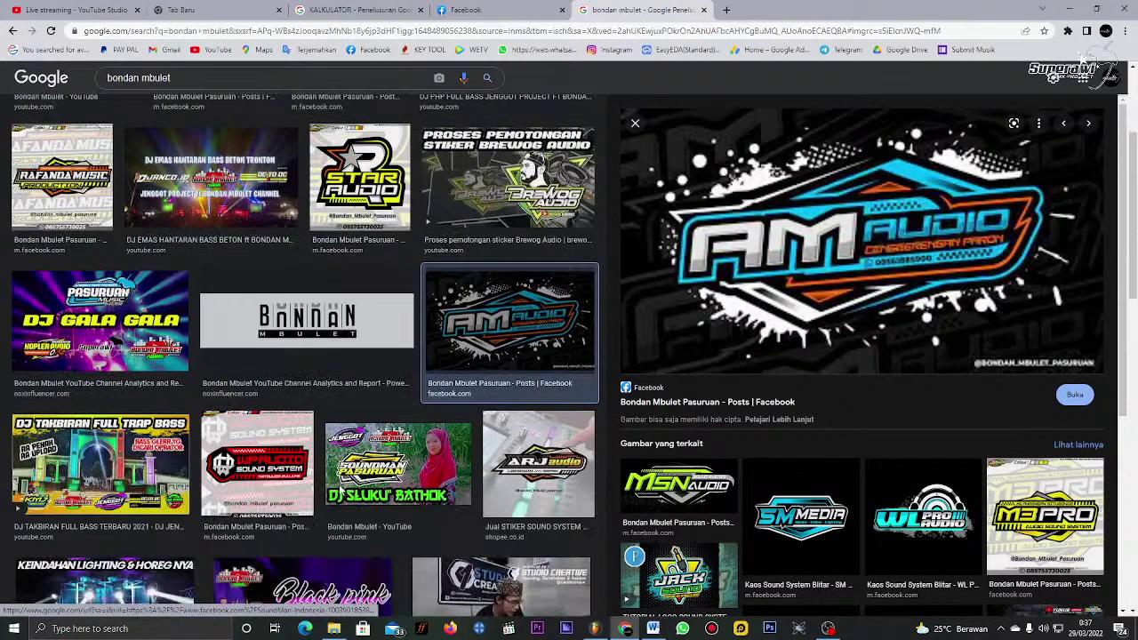
scroll(338, 471, down, 2)
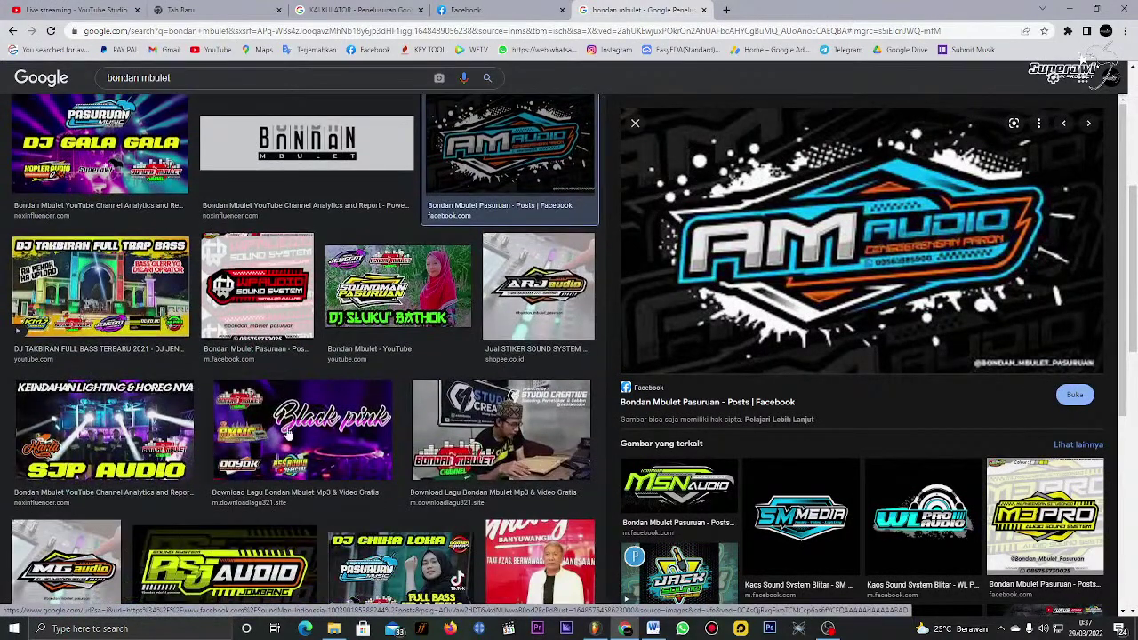
scroll(284, 454, down, 2)
click(275, 449)
scroll(275, 449, up, 3)
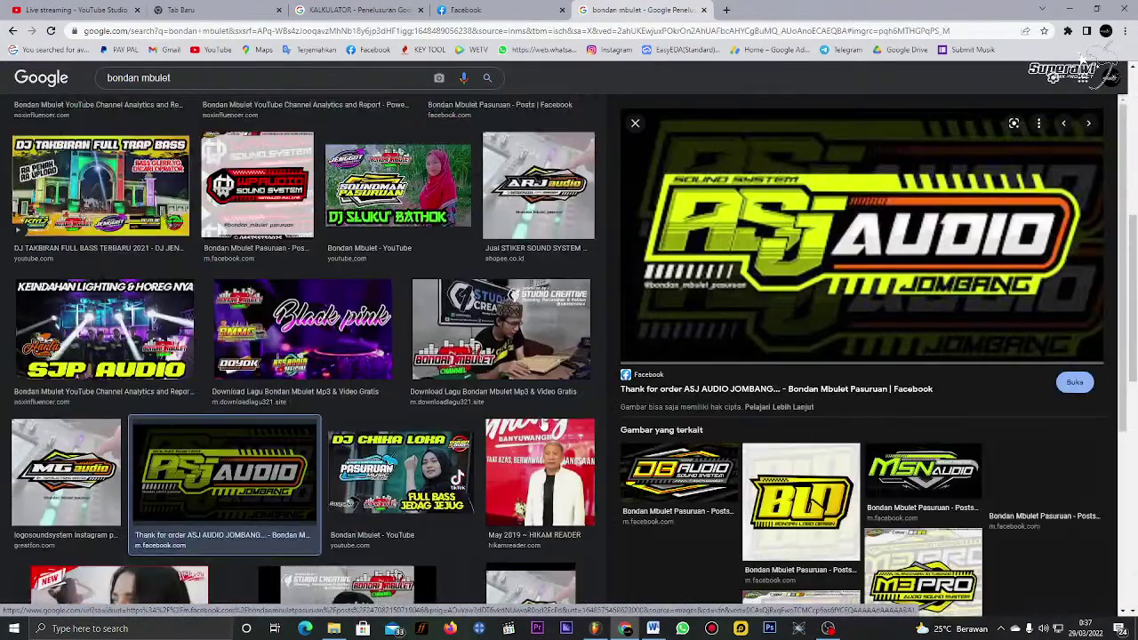
scroll(541, 425, down, 3)
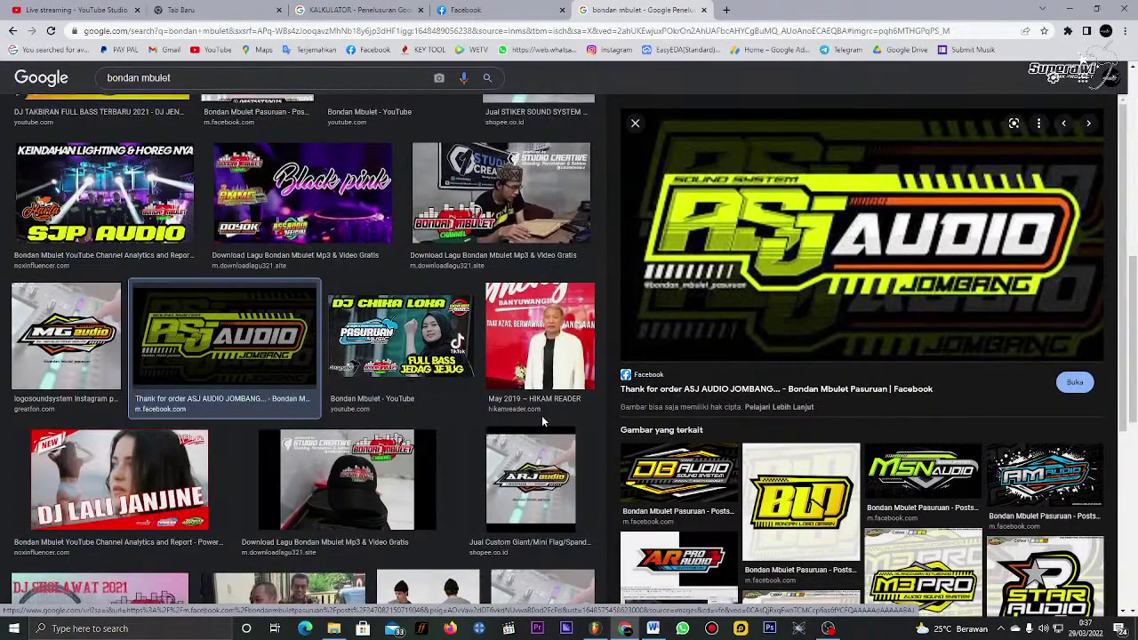
scroll(345, 398, up, 3)
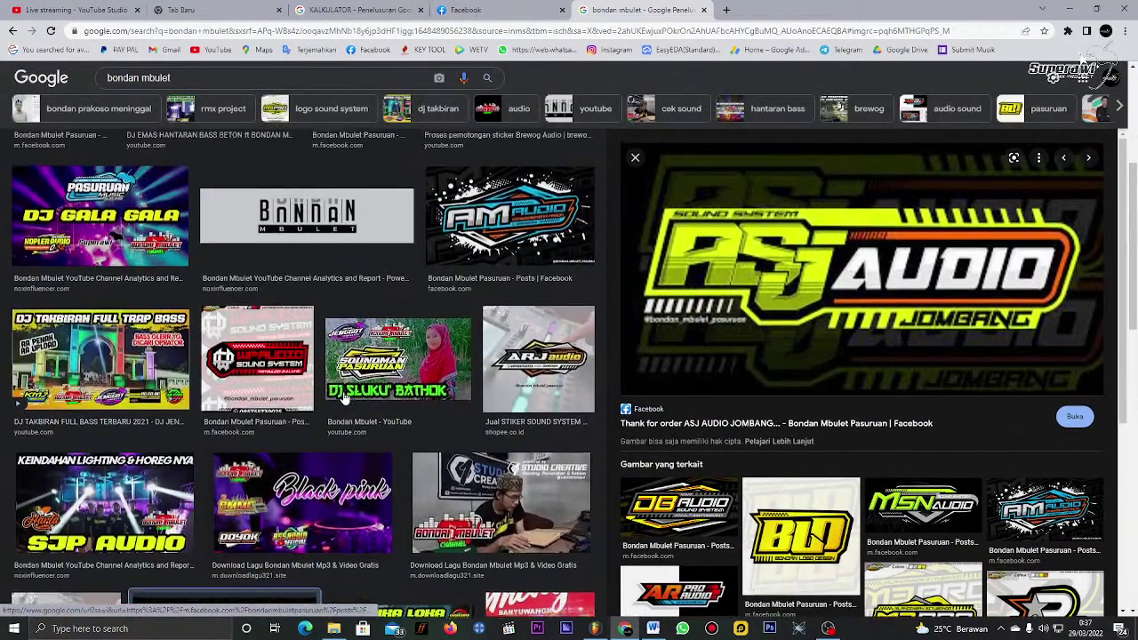
scroll(345, 399, up, 5)
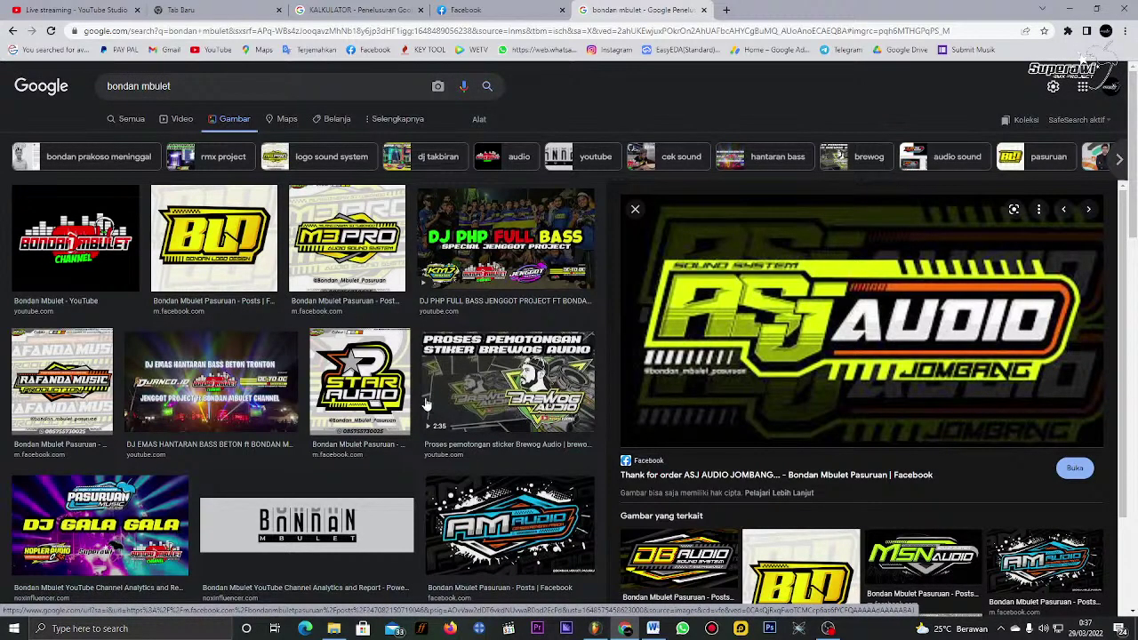
click(93, 389)
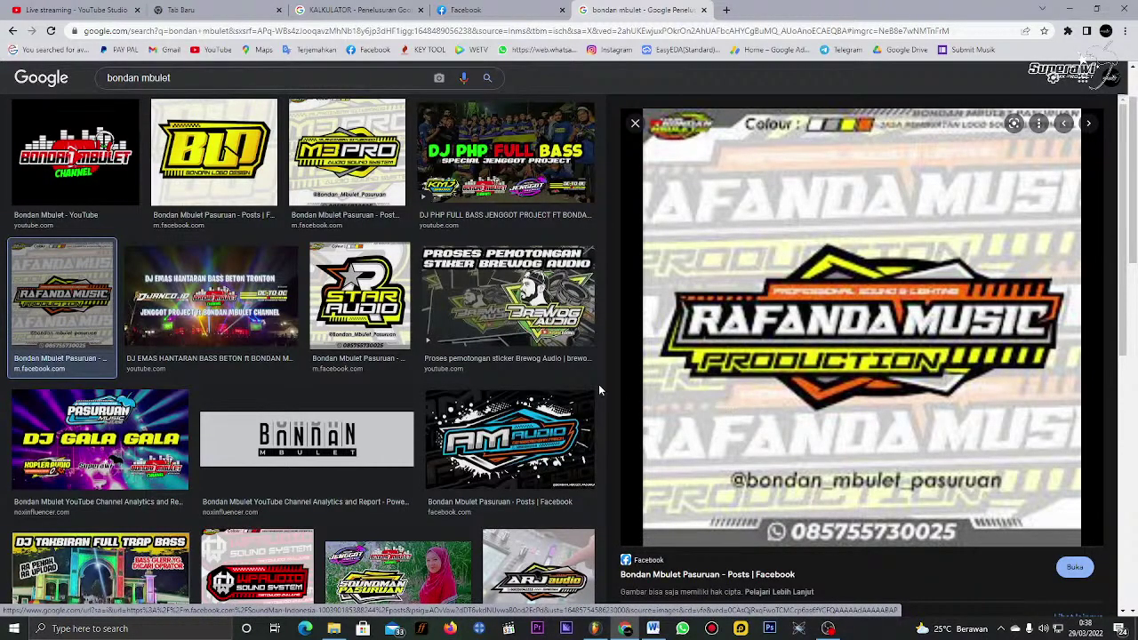
click(514, 308)
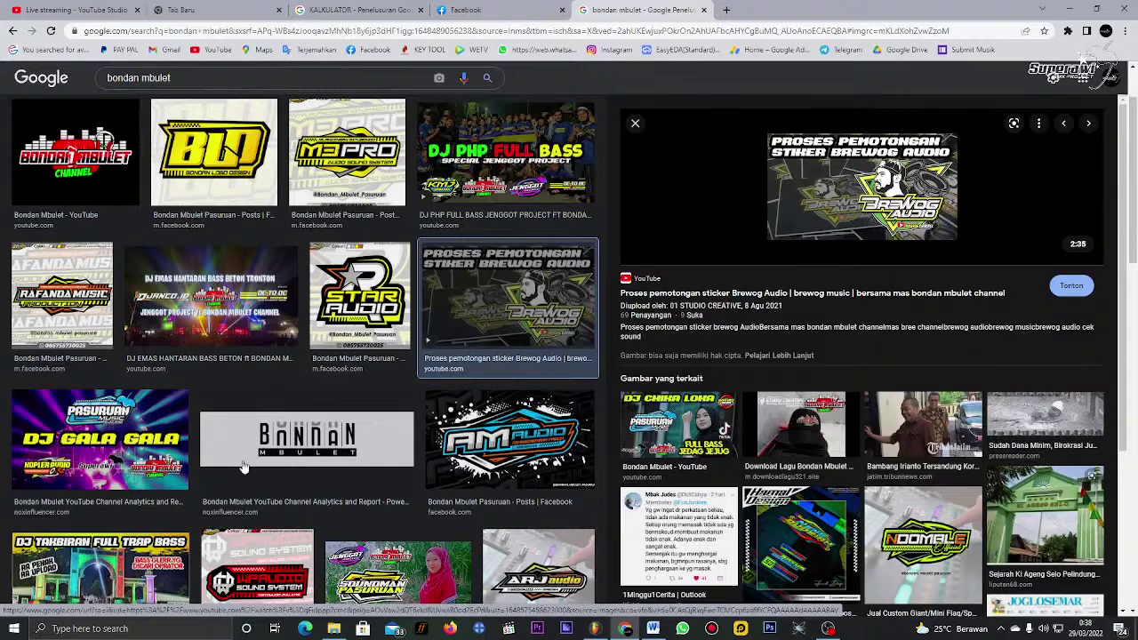
Step: Browse more image results, then minimise Chrome so the FL Studio playlist shows
scroll(982, 214, up, 1)
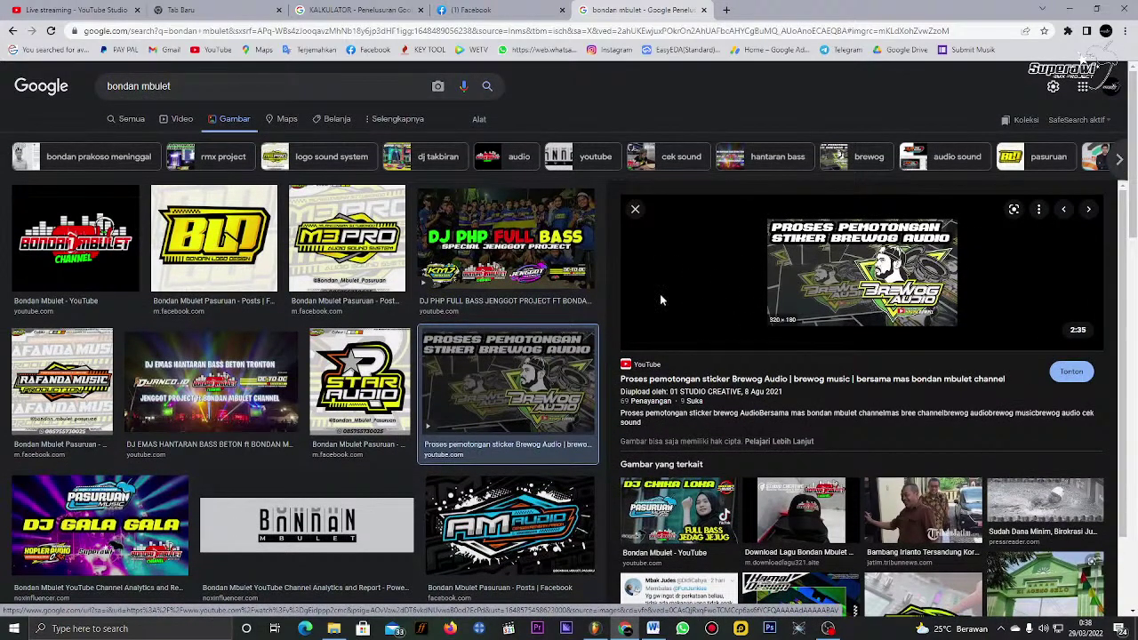
scroll(385, 346, down, 2)
scroll(384, 347, down, 10)
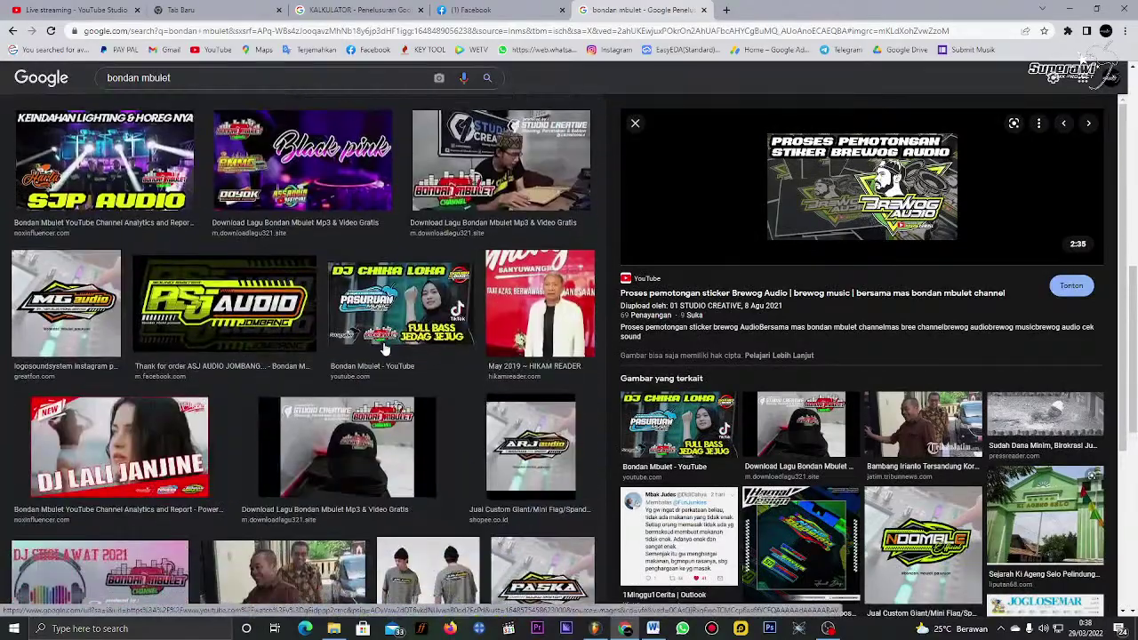
scroll(385, 350, up, 2)
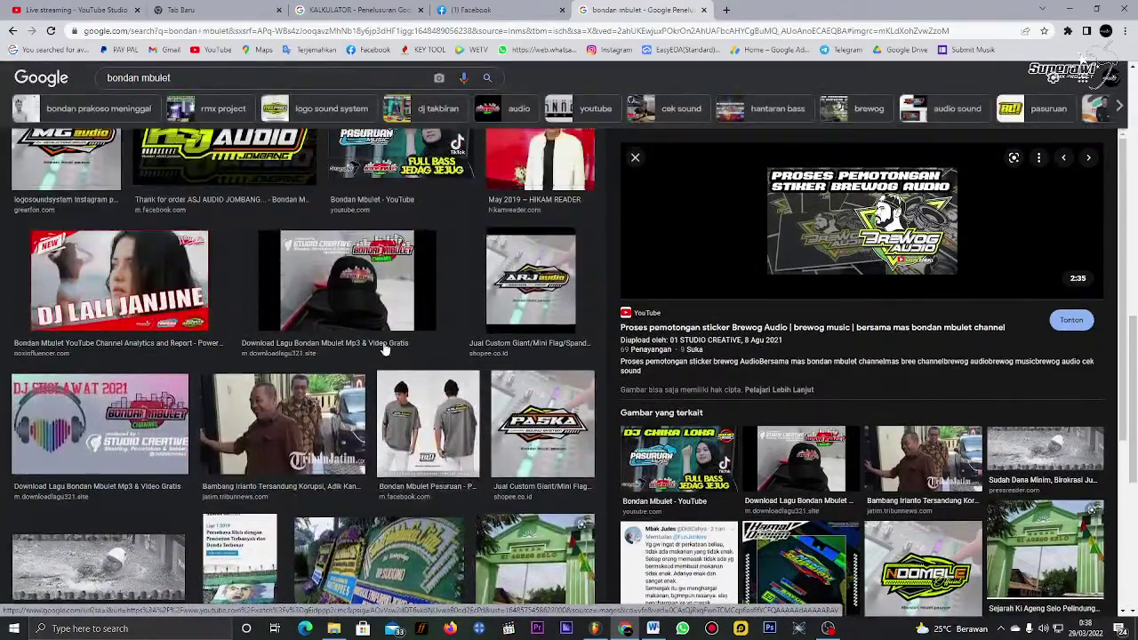
scroll(385, 350, down, 1)
scroll(385, 349, up, 4)
scroll(385, 349, down, 5)
scroll(385, 349, down, 3)
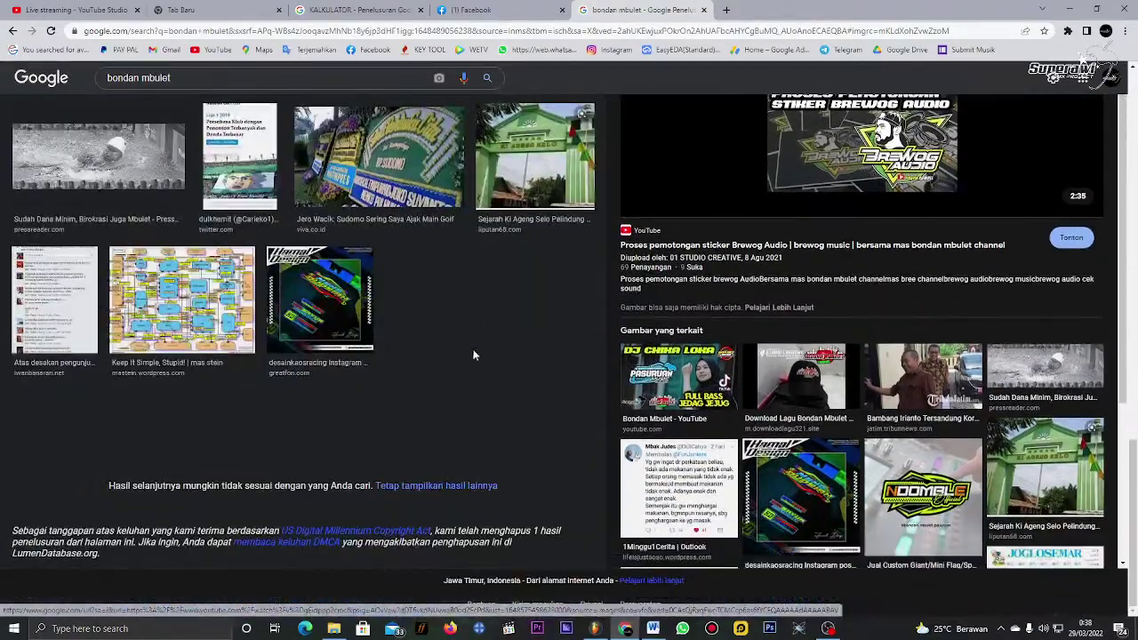
scroll(547, 357, up, 8)
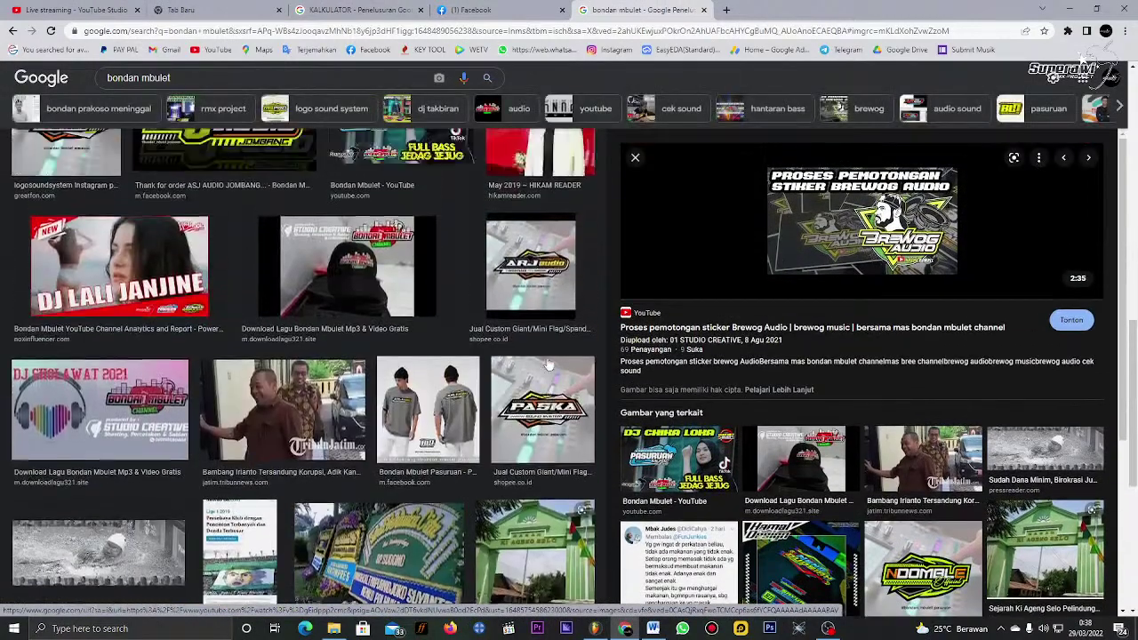
scroll(546, 354, up, 3)
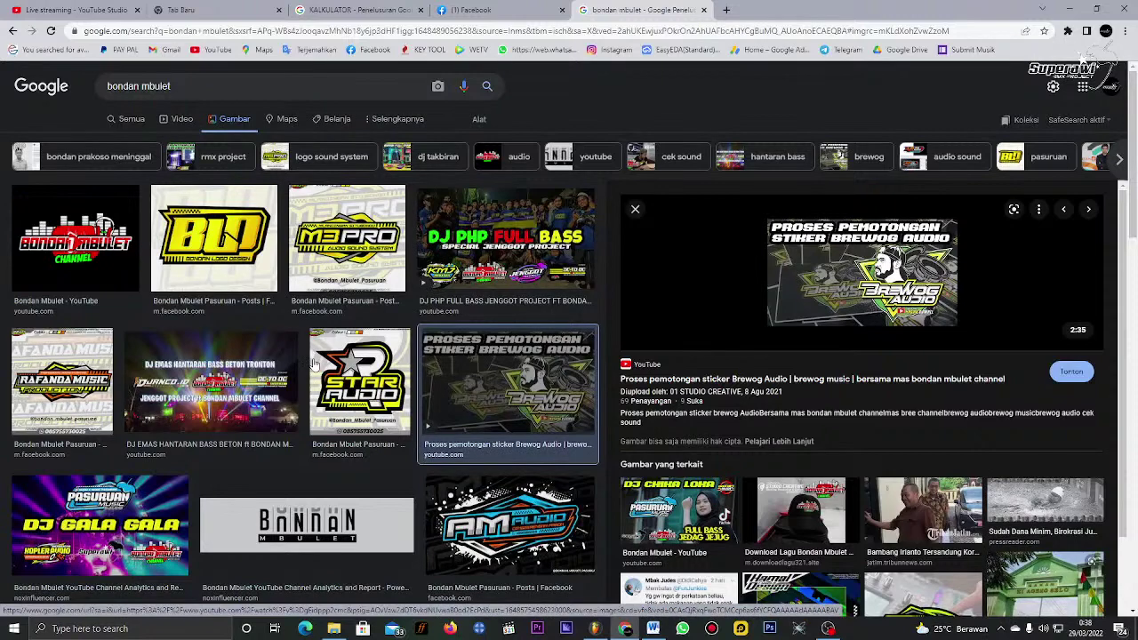
scroll(409, 373, down, 1)
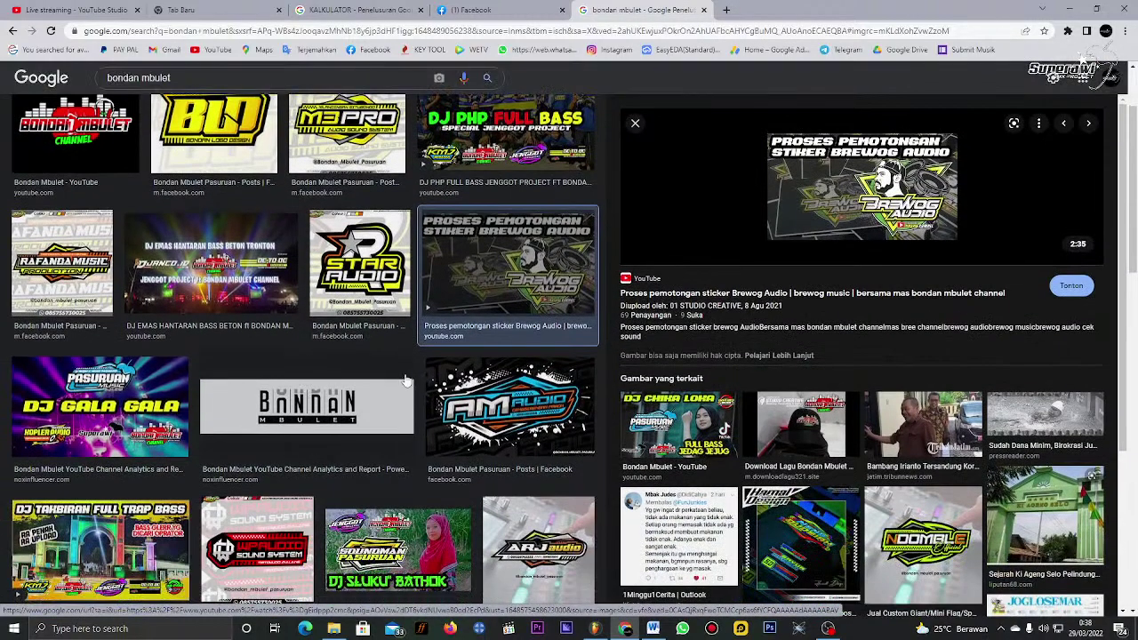
scroll(400, 410, down, 1)
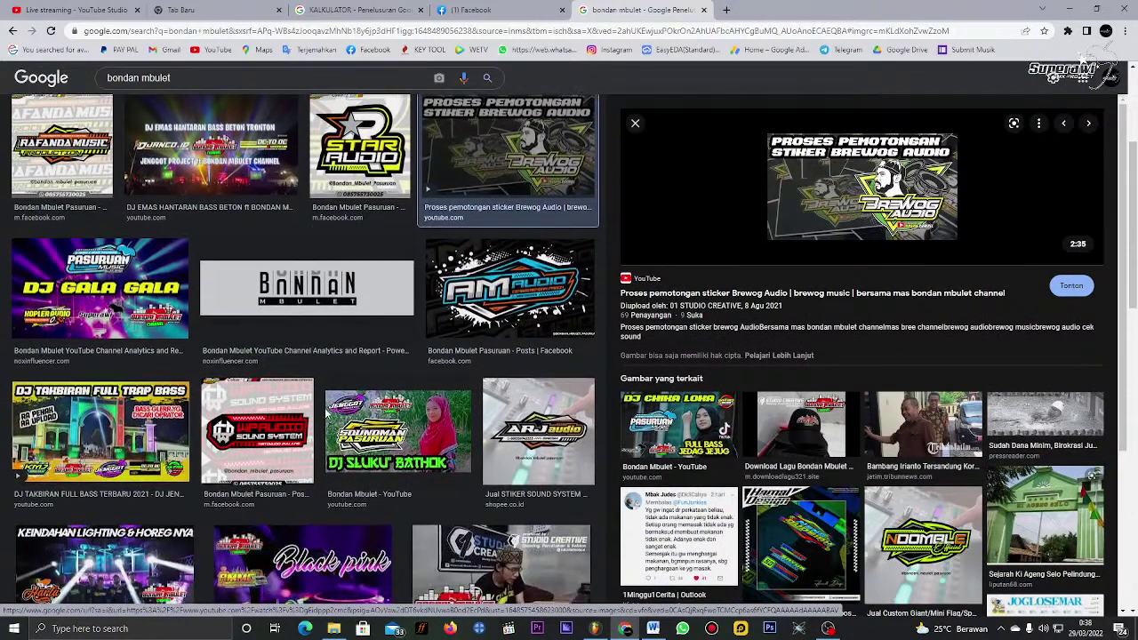
scroll(328, 414, up, 2)
scroll(312, 415, up, 1)
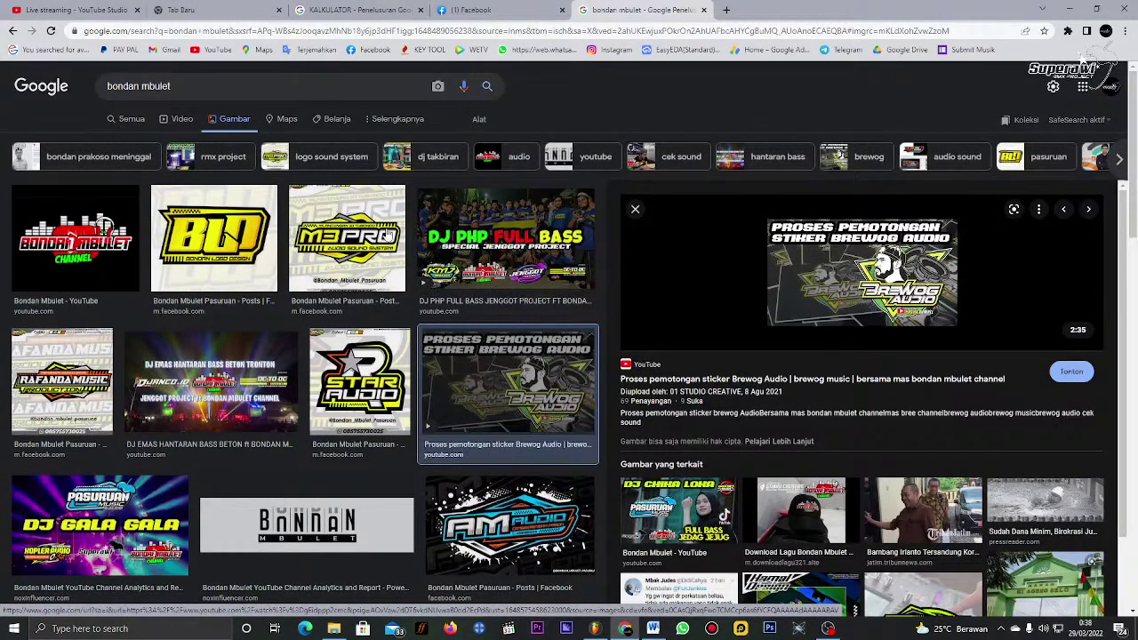
scroll(412, 247, down, 2)
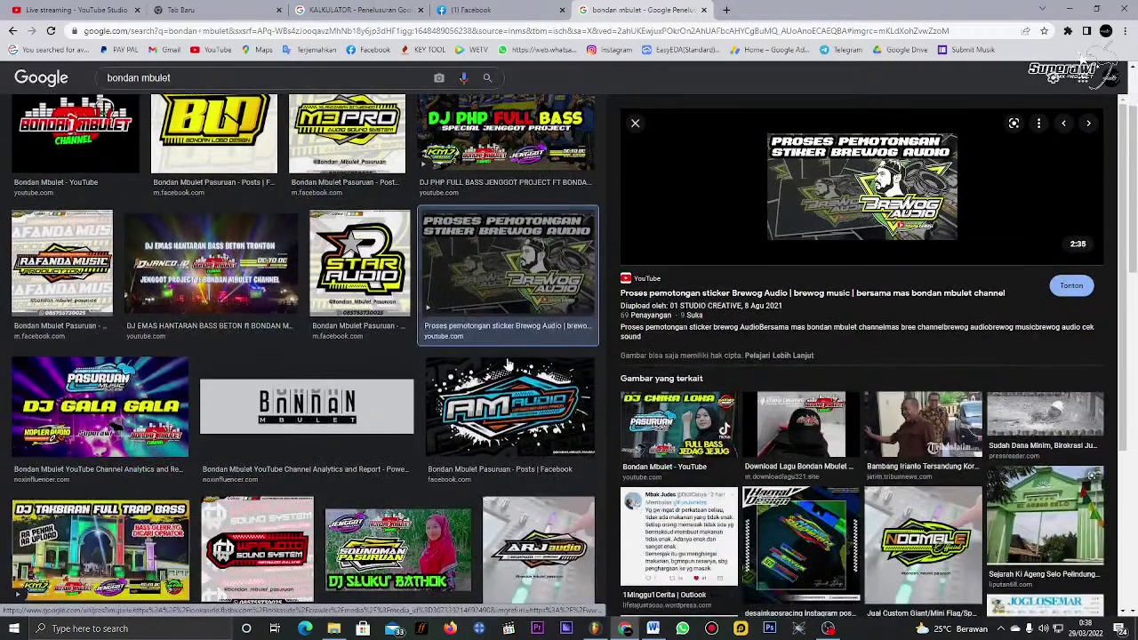
click(594, 629)
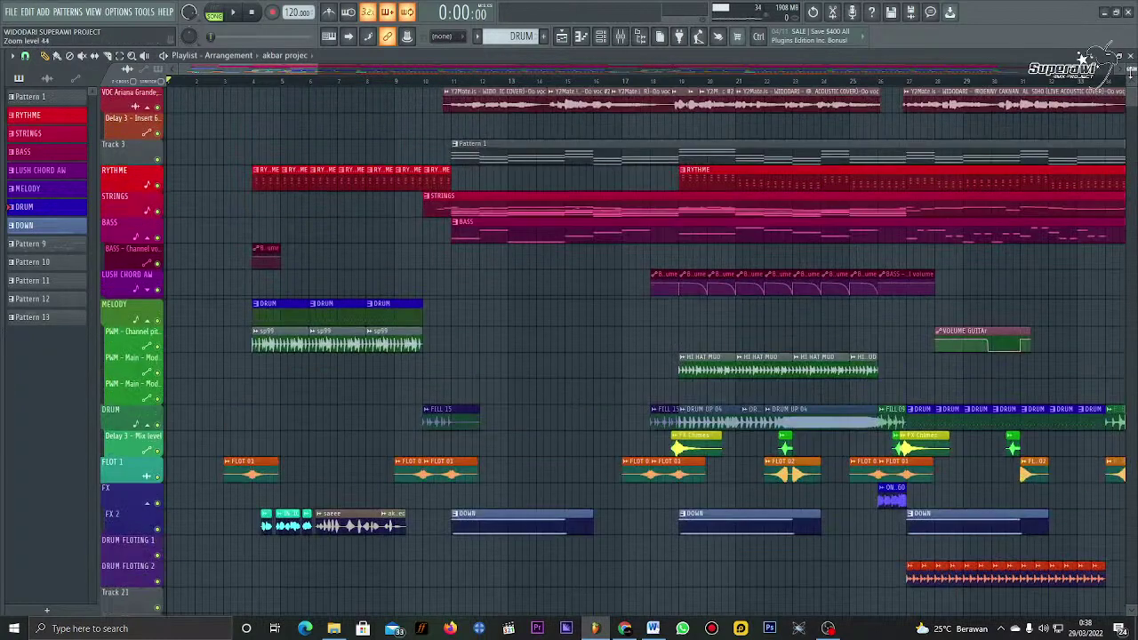
click(625, 629)
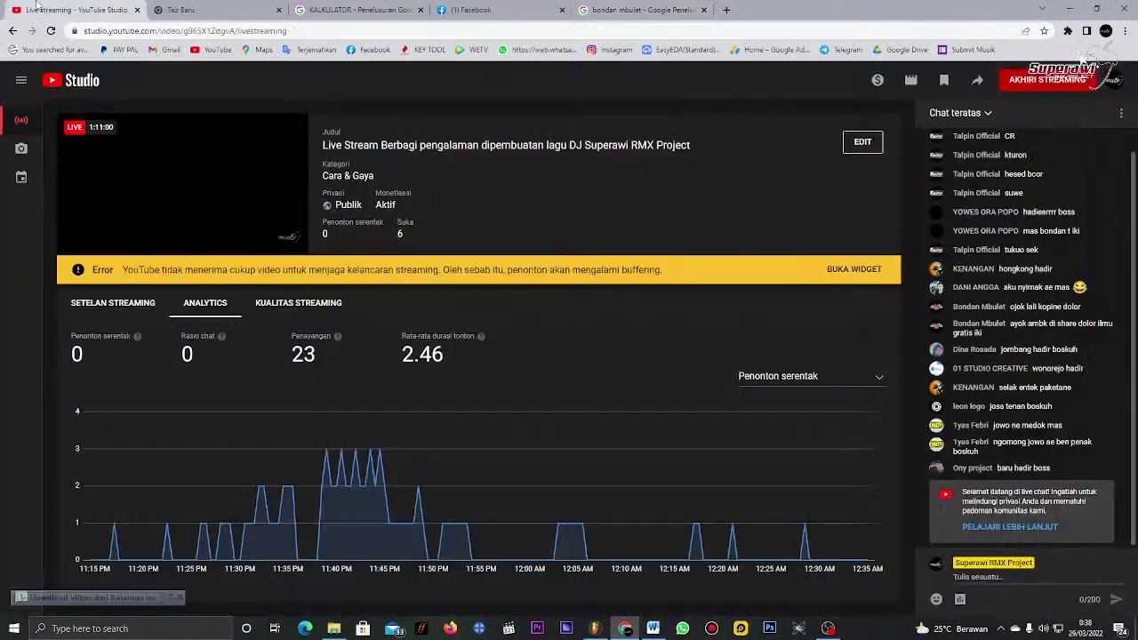
click(72, 10)
click(667, 9)
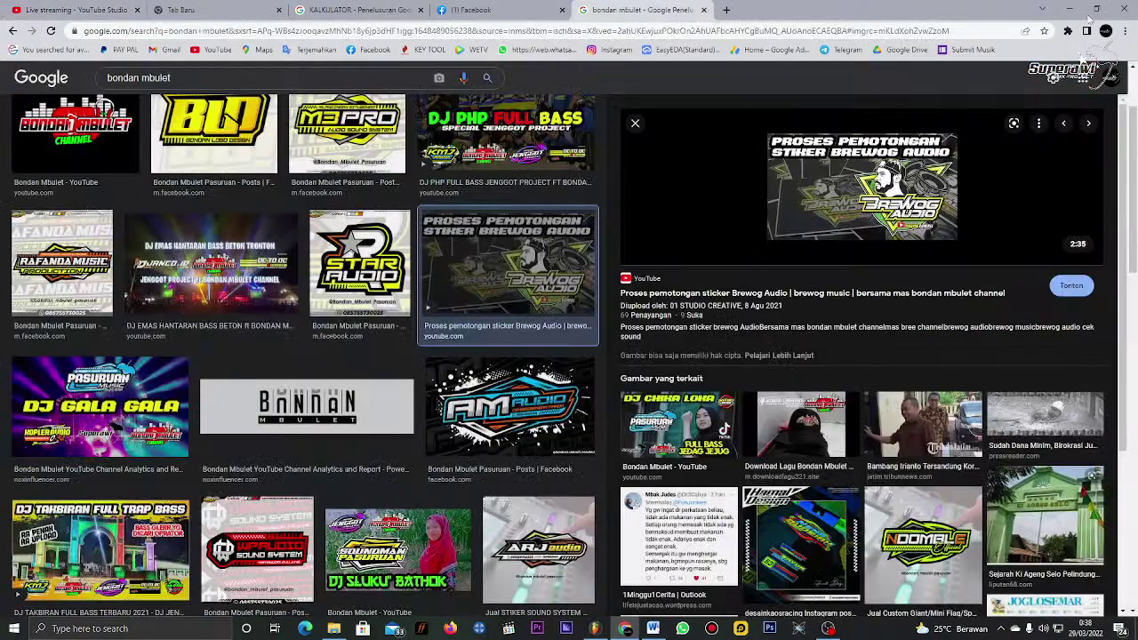
click(1069, 9)
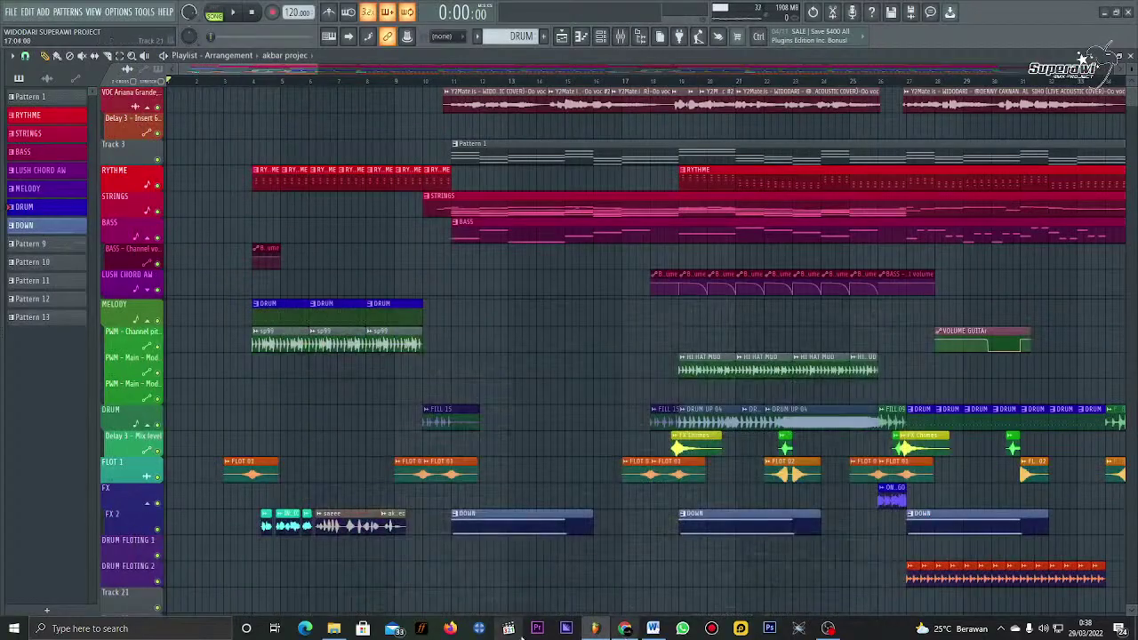
Step: Open a new Chrome window from the taskbar with the chosen profile and go to YouTube
right_click(626, 630)
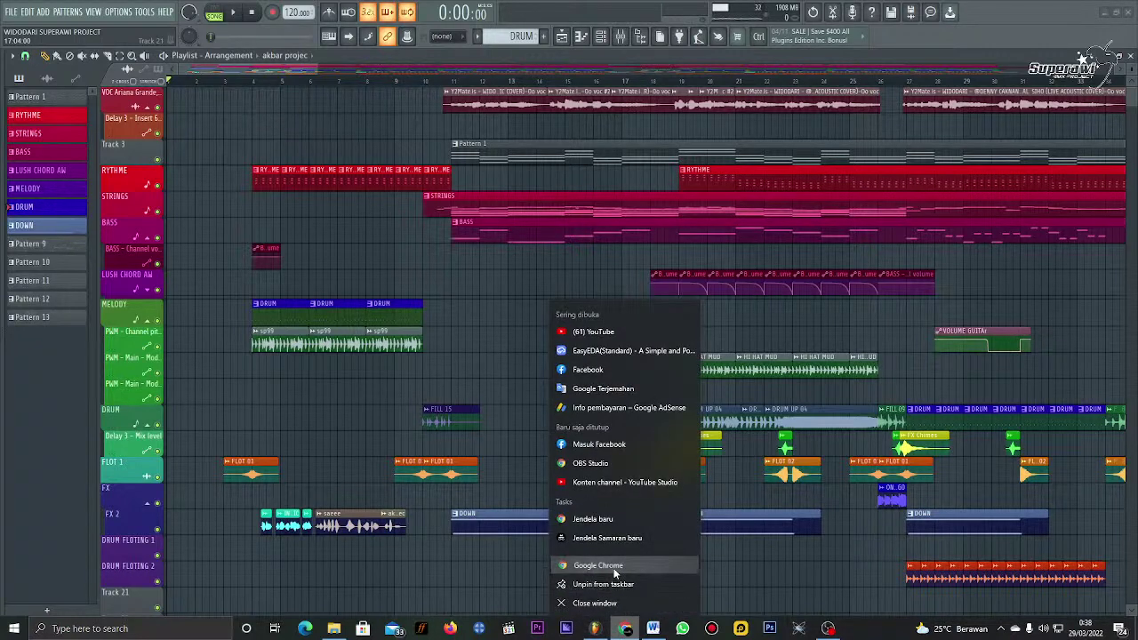
click(592, 565)
click(388, 316)
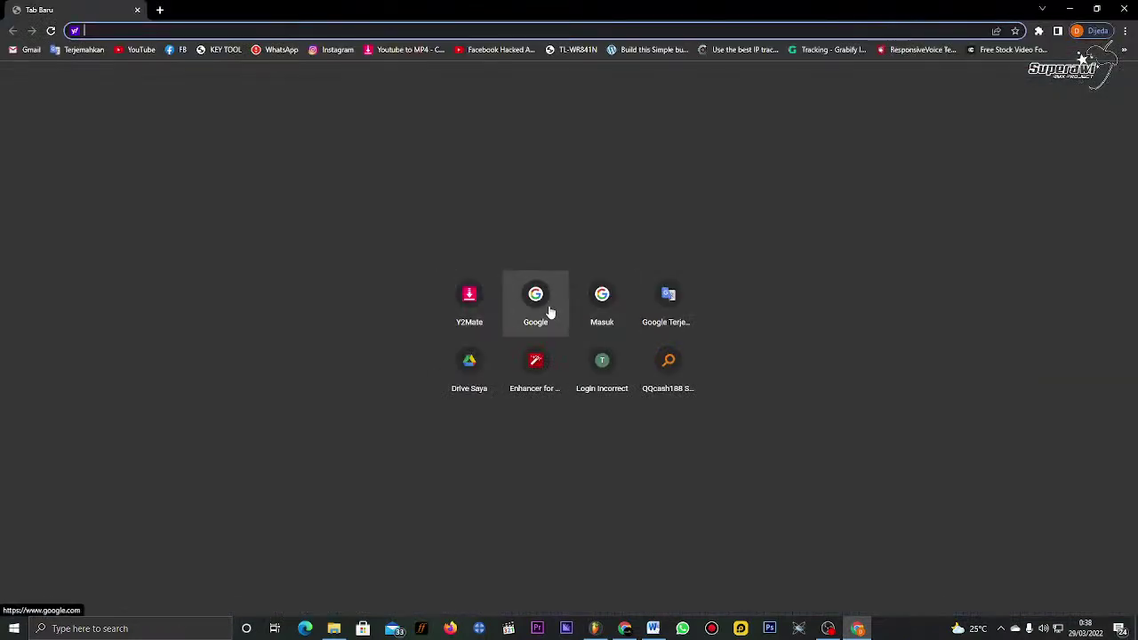
click(546, 309)
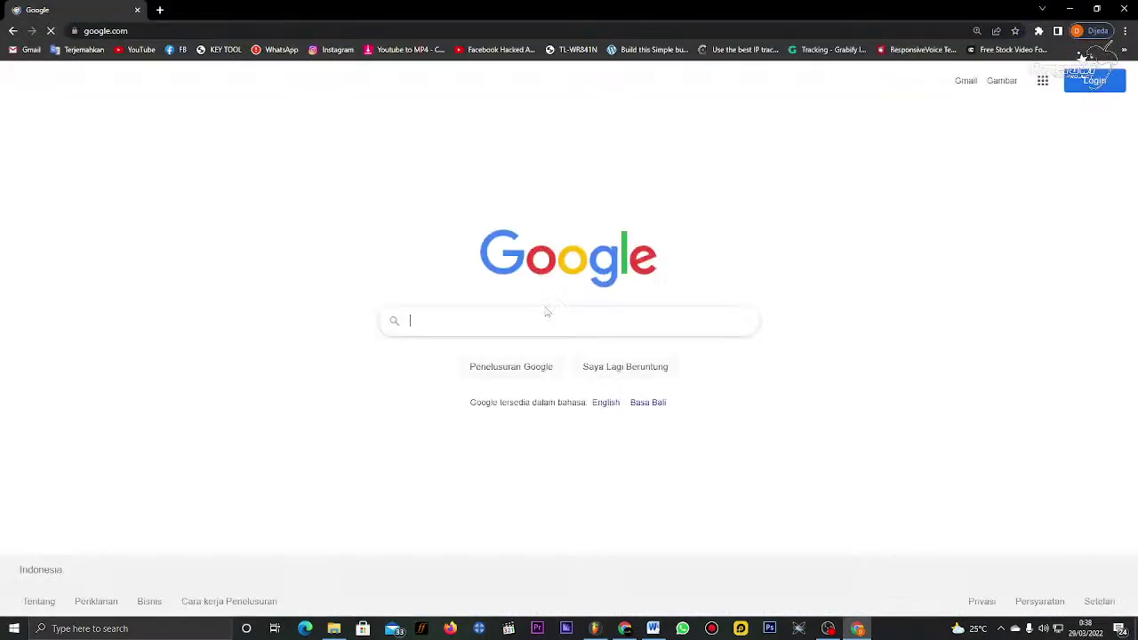
click(549, 327)
click(135, 48)
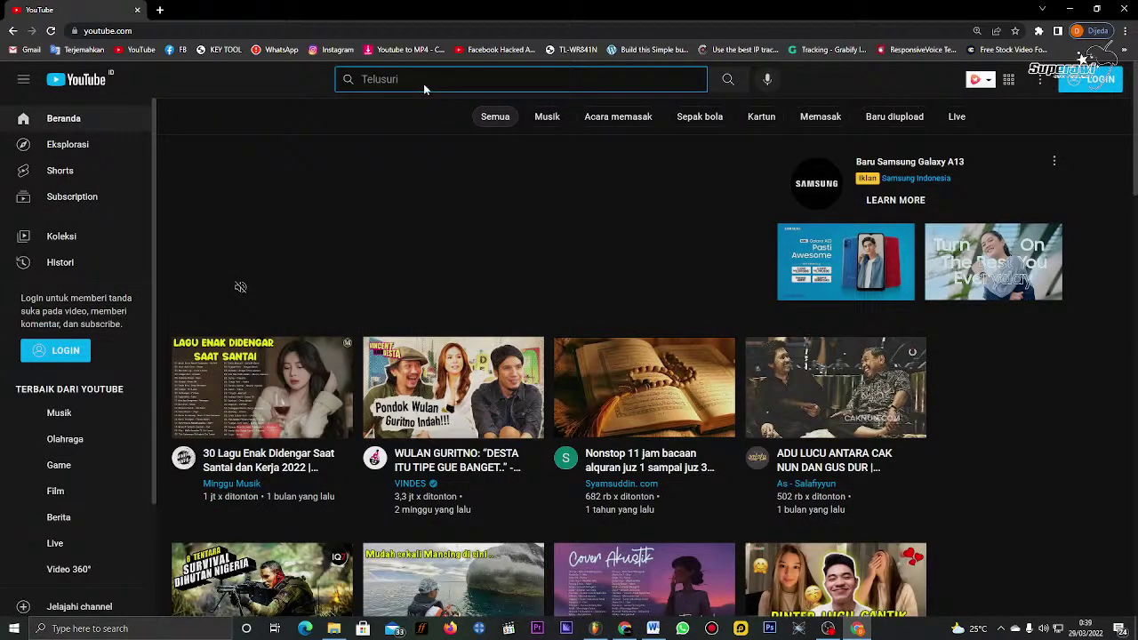
Step: Search YouTube for 'lagu sahur sahur'
text(saur)
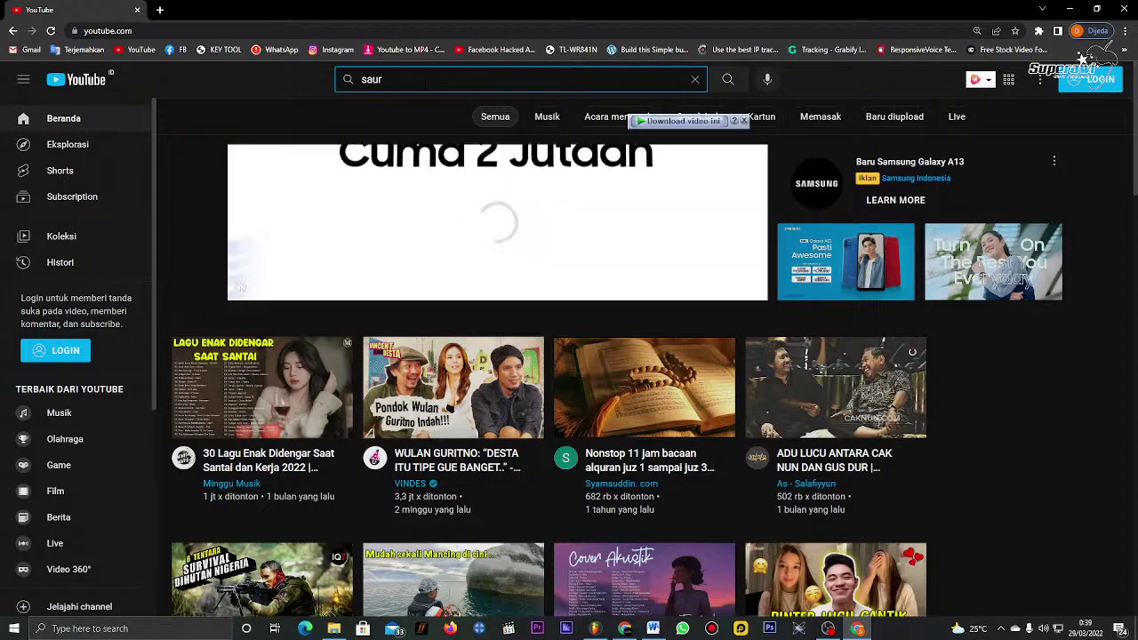
key(BackSpace)
key(BackSpace)
key(BackSpace)
key(BackSpace)
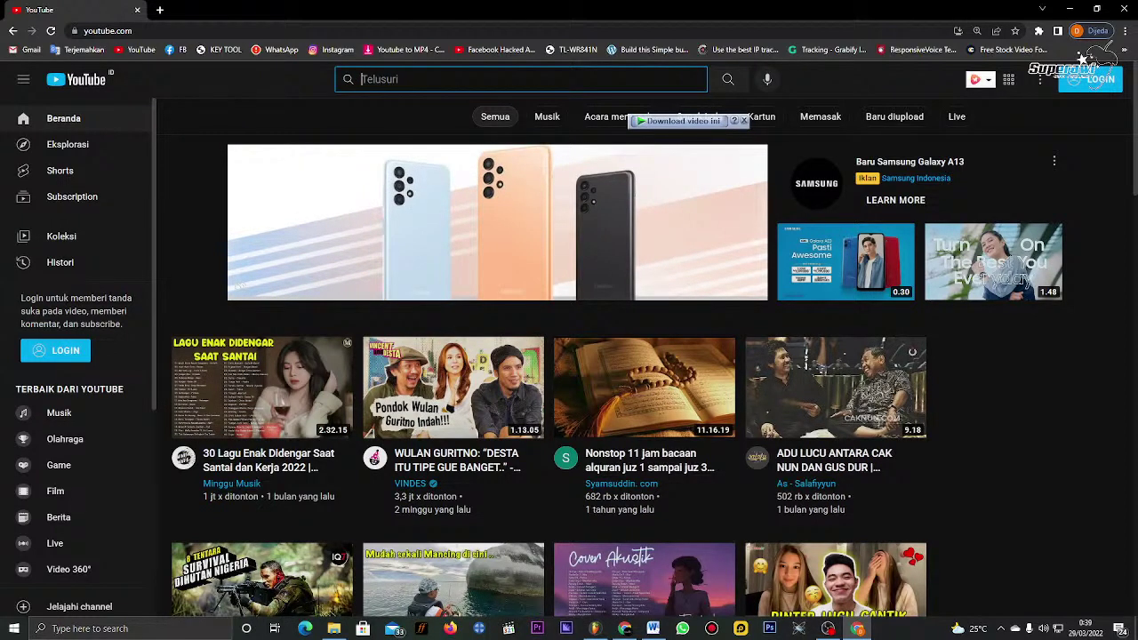
text(l)
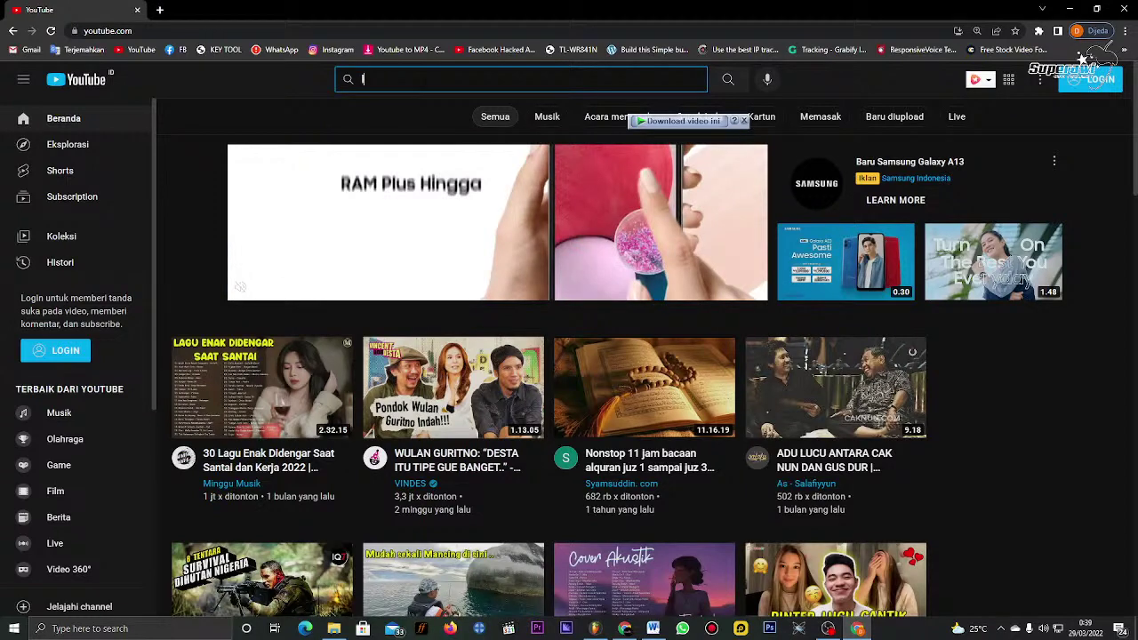
text(agu sahur sahur)
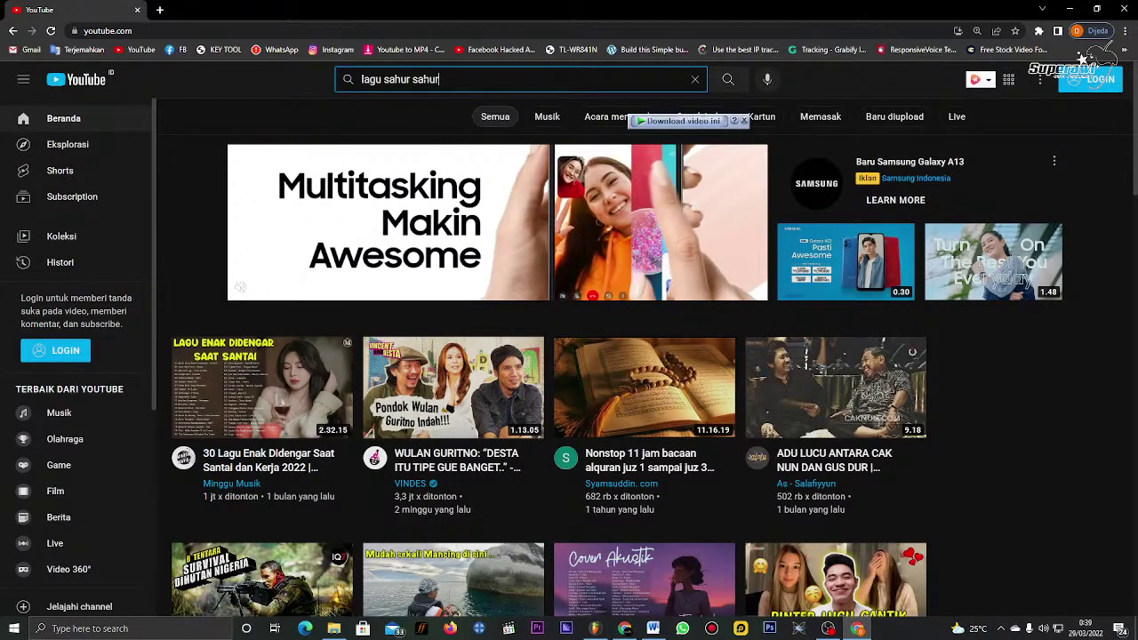
key(Return)
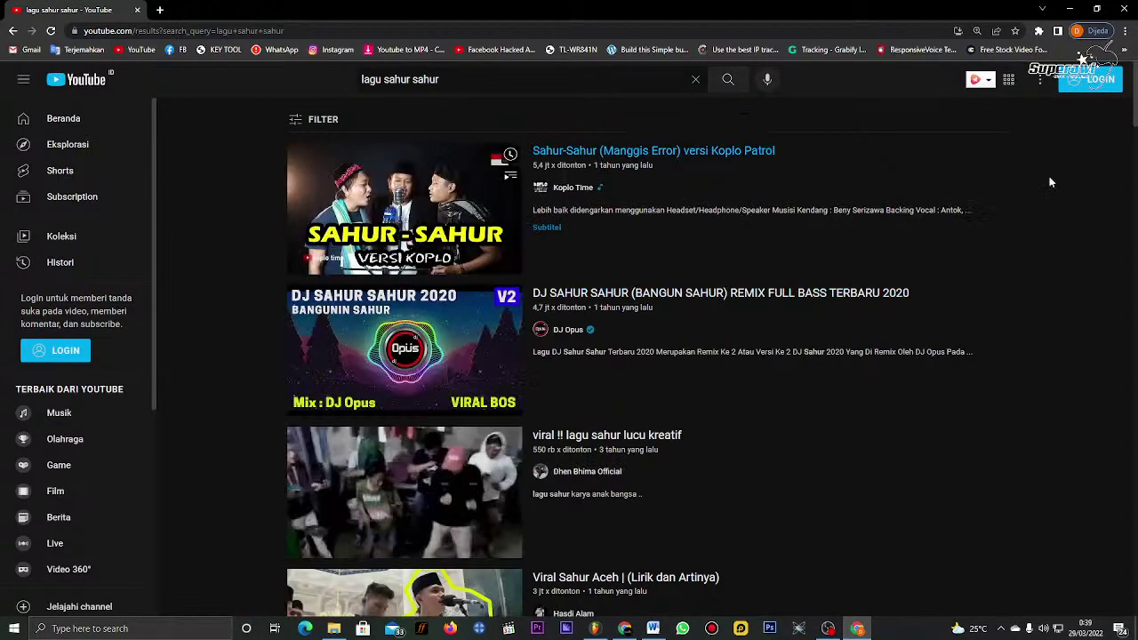
Step: Browse the search results and expand the +6 LAINNYA shelf for more videos
scroll(1058, 271, down, 7)
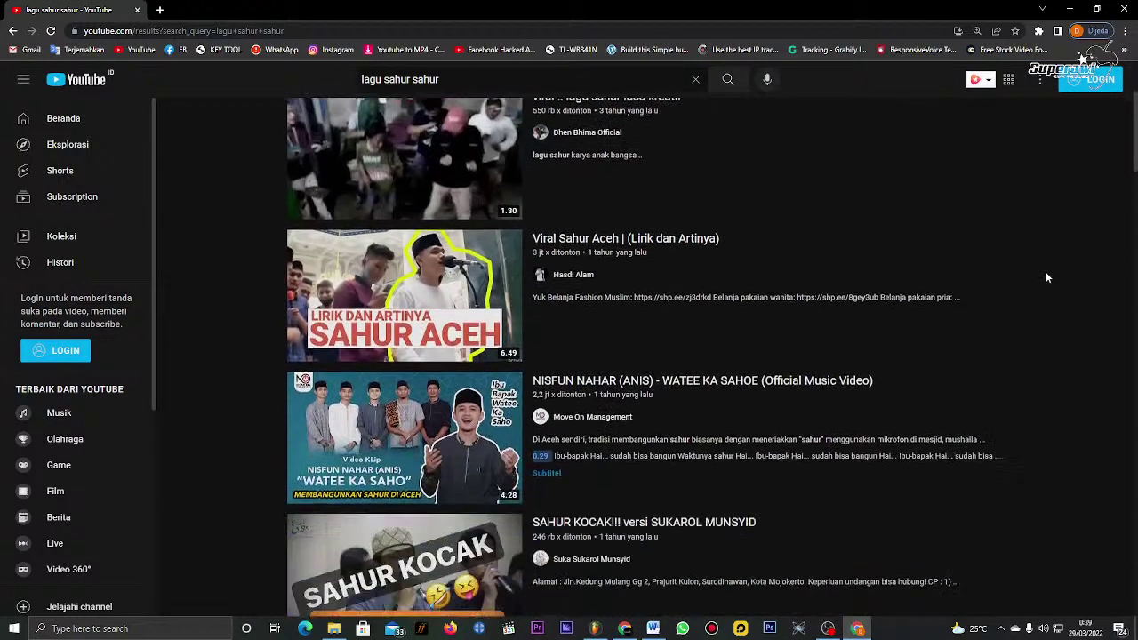
scroll(1046, 278, down, 10)
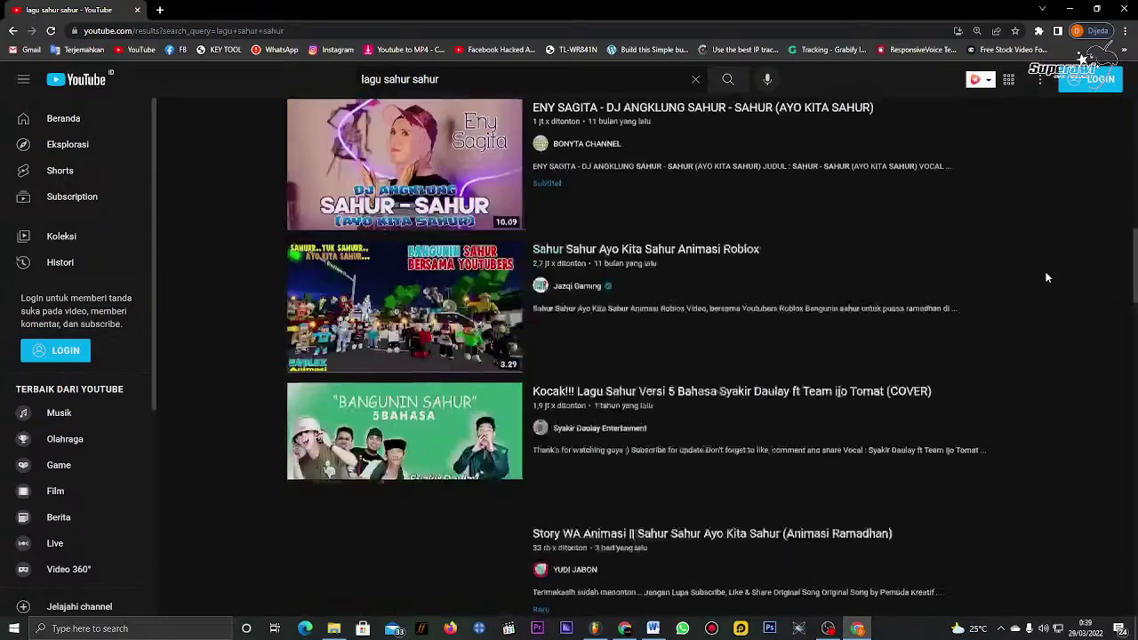
scroll(1047, 278, up, 4)
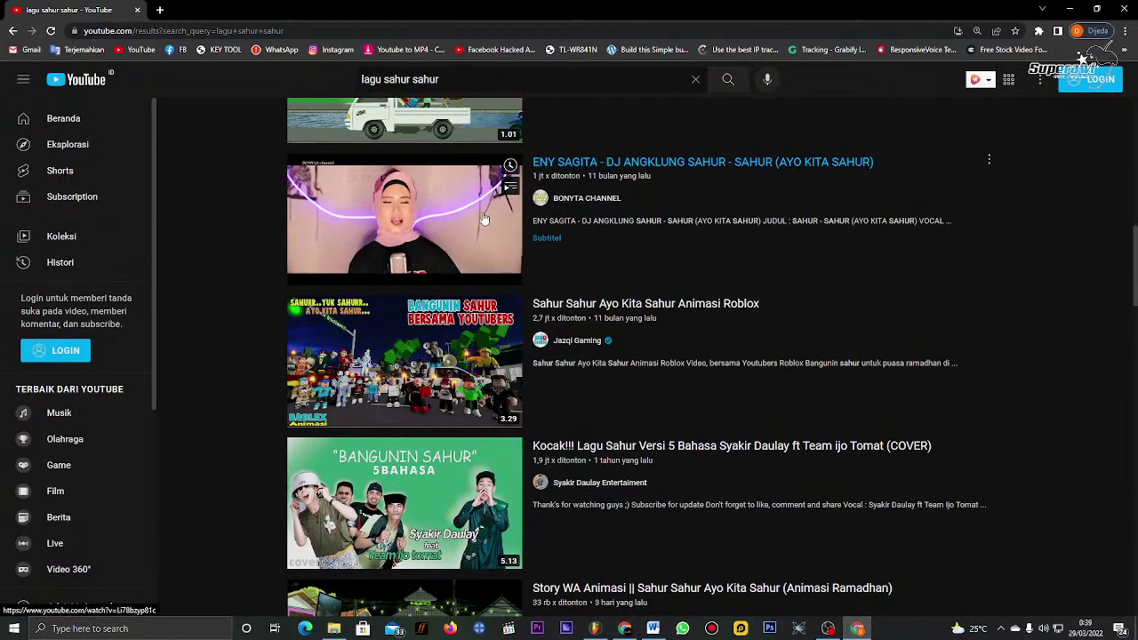
scroll(484, 218, down, 8)
scroll(487, 219, down, 3)
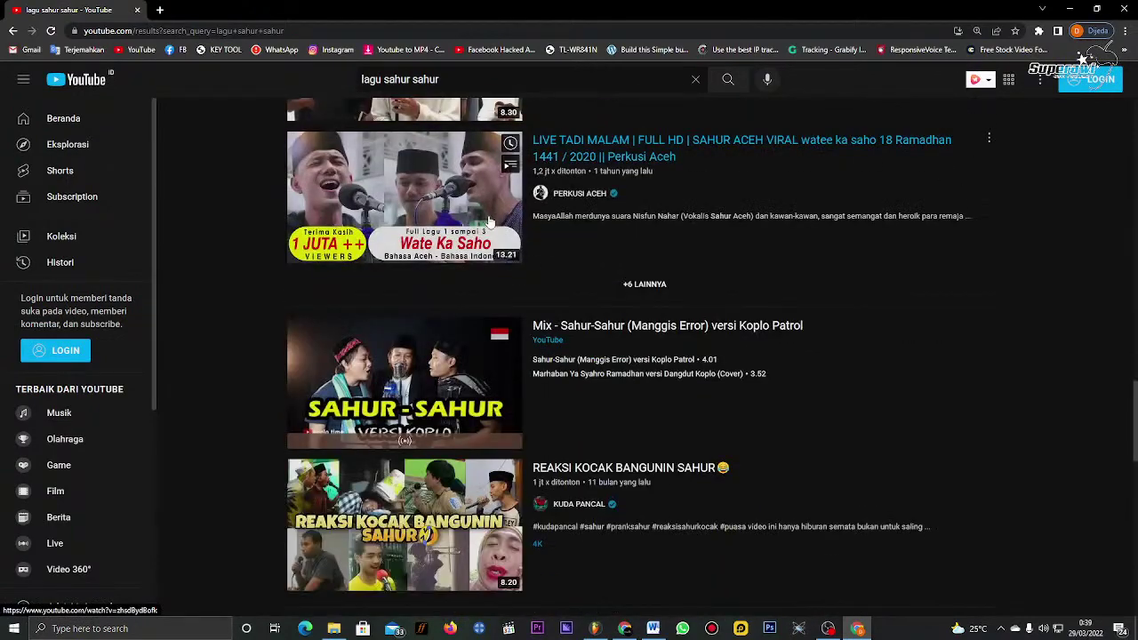
click(655, 288)
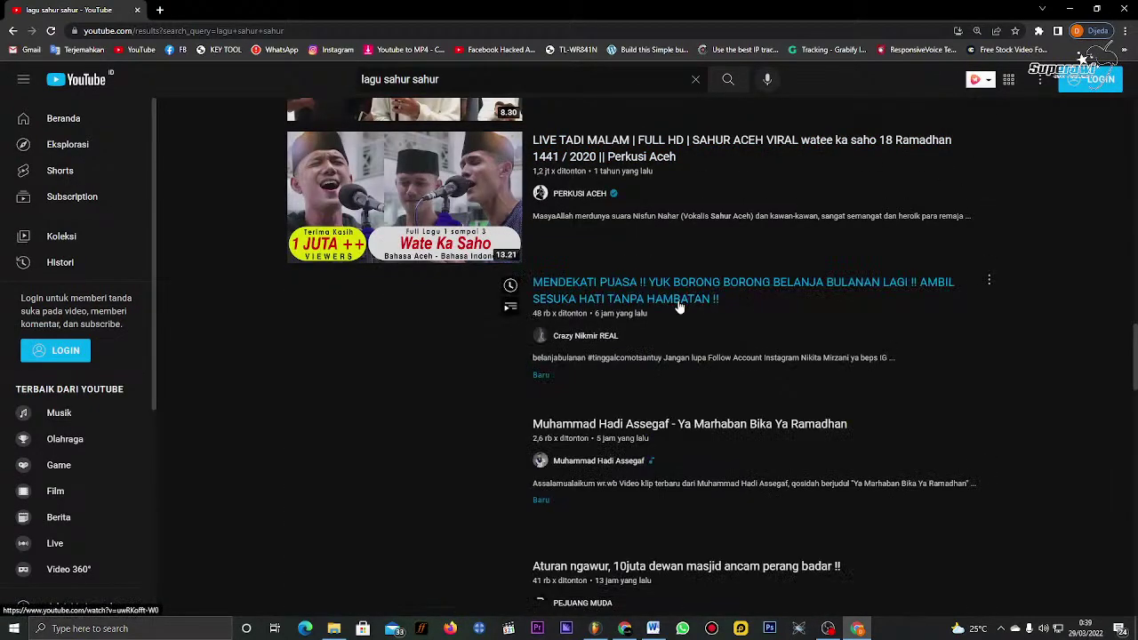
scroll(679, 311, down, 2)
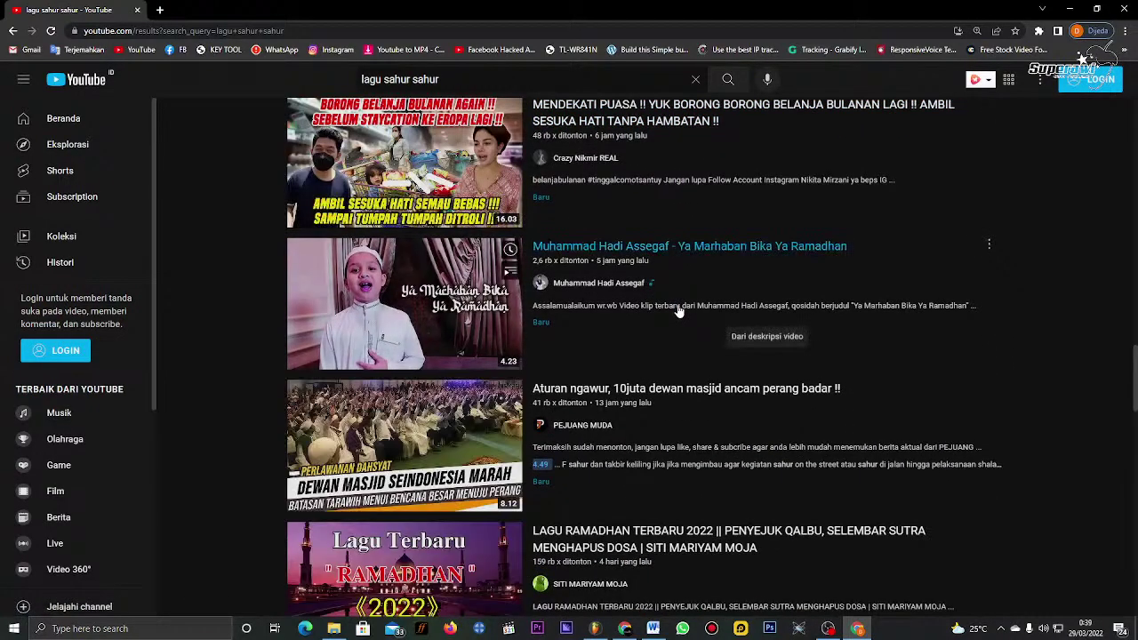
scroll(678, 311, up, 5)
scroll(677, 306, up, 10)
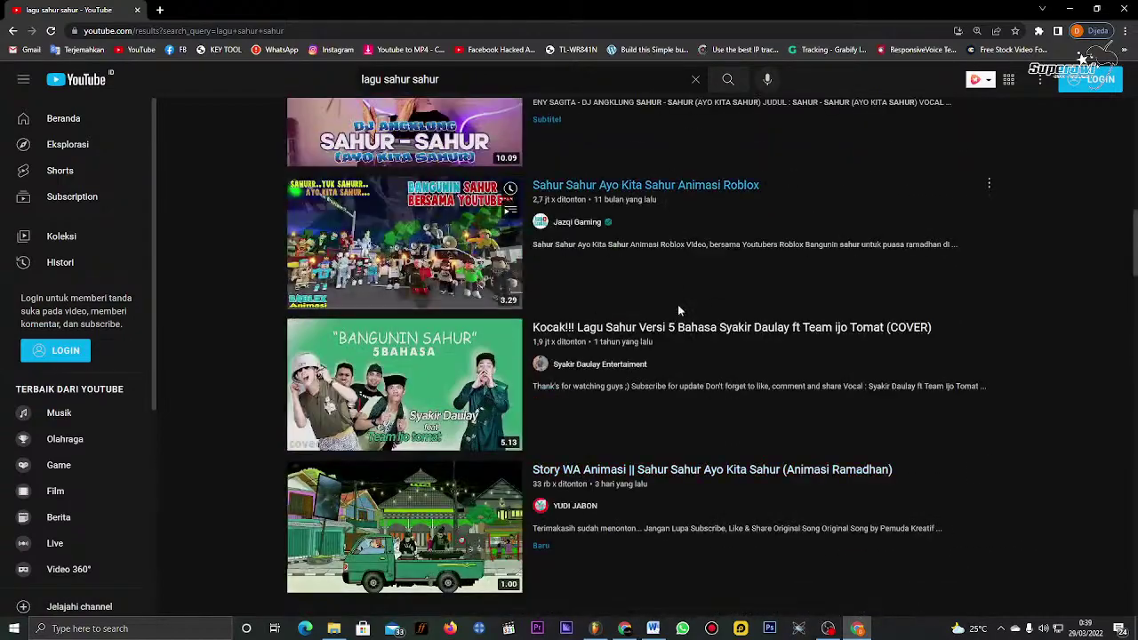
scroll(678, 306, down, 3)
scroll(678, 308, up, 10)
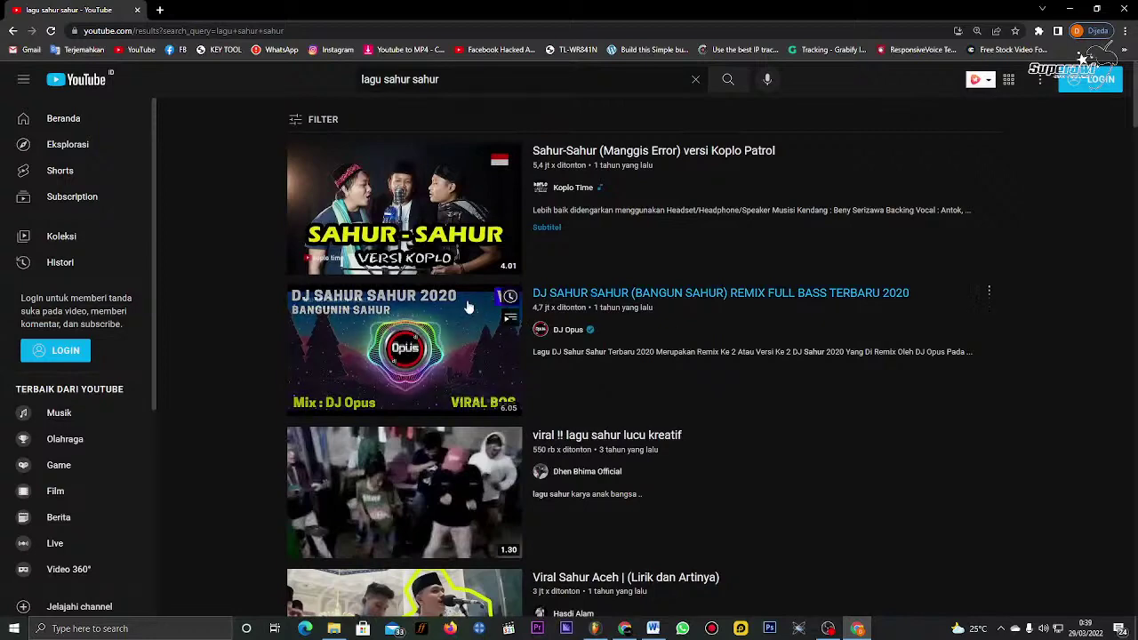
click(469, 232)
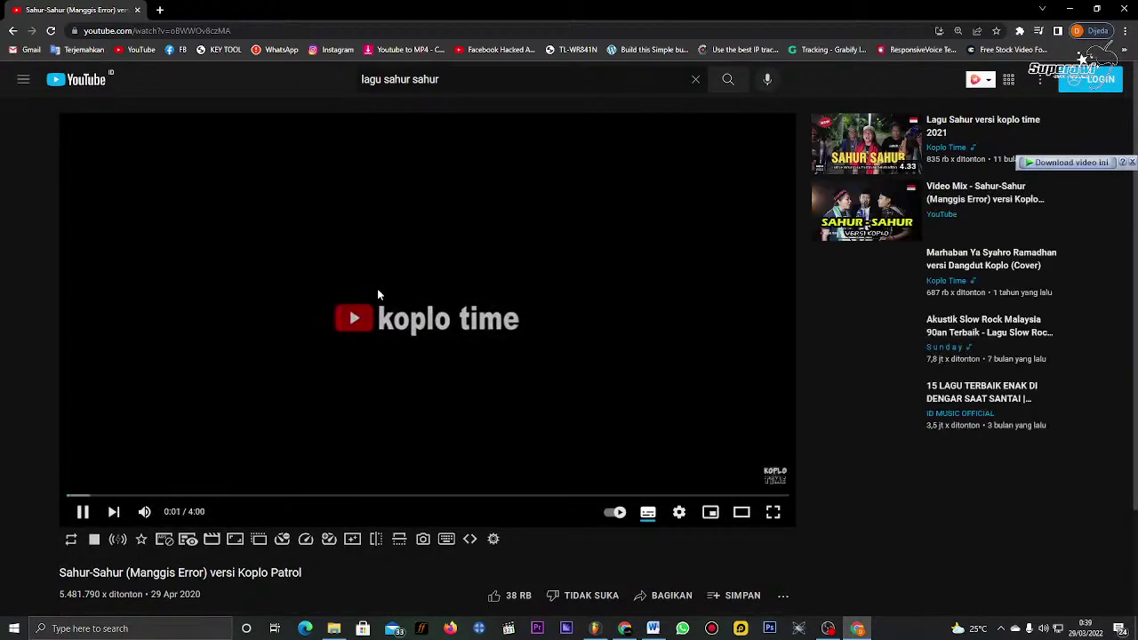
click(84, 497)
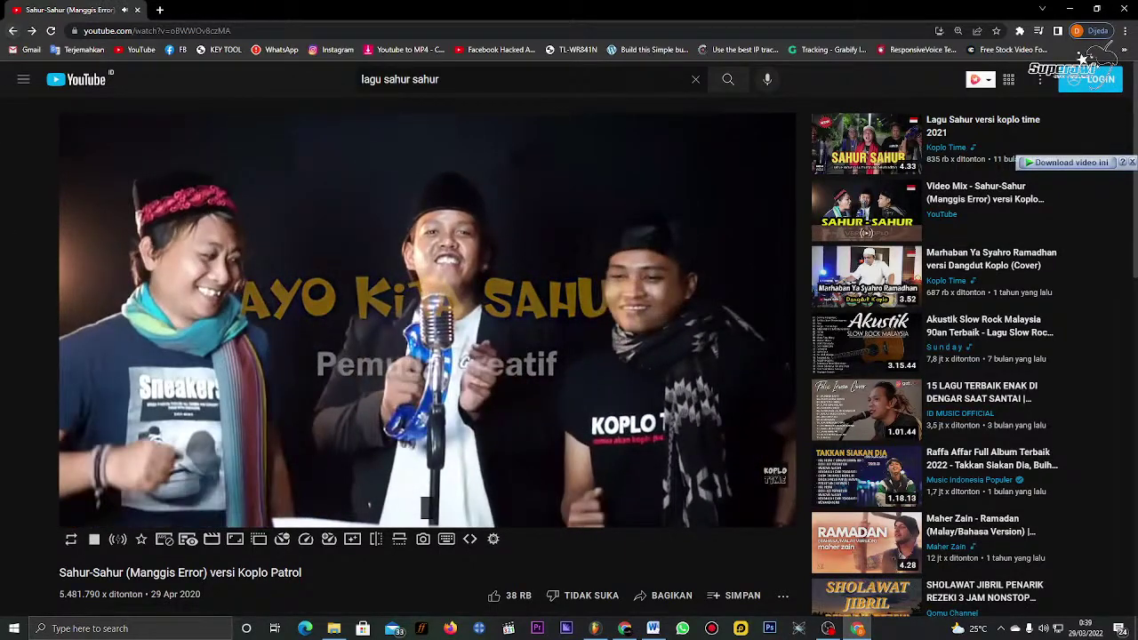
key(alt+Left)
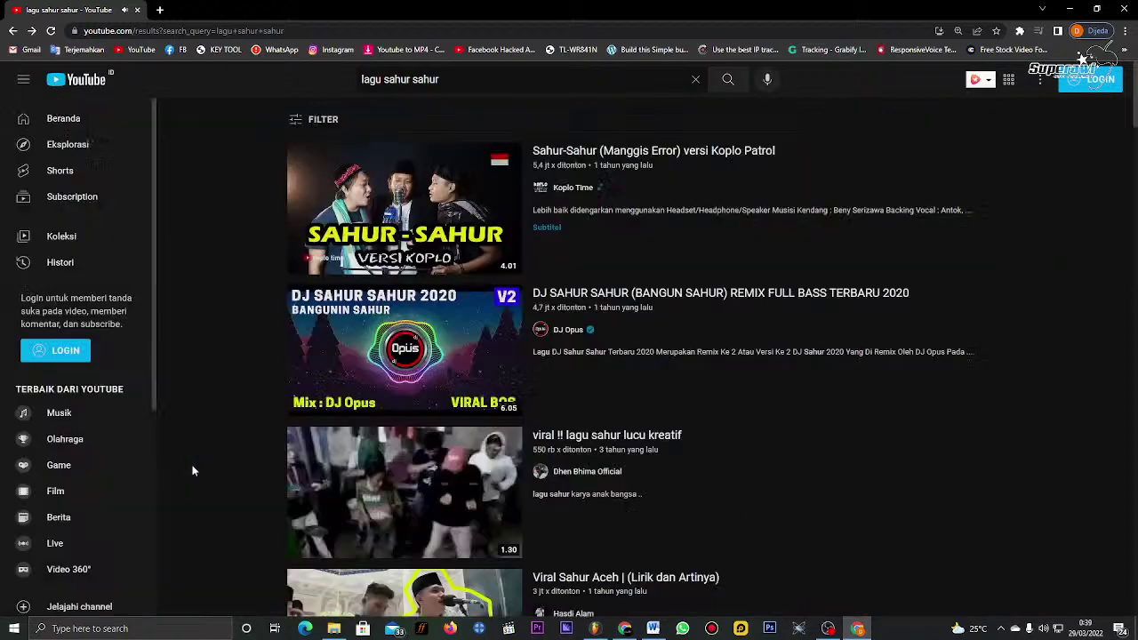
scroll(553, 461, down, 5)
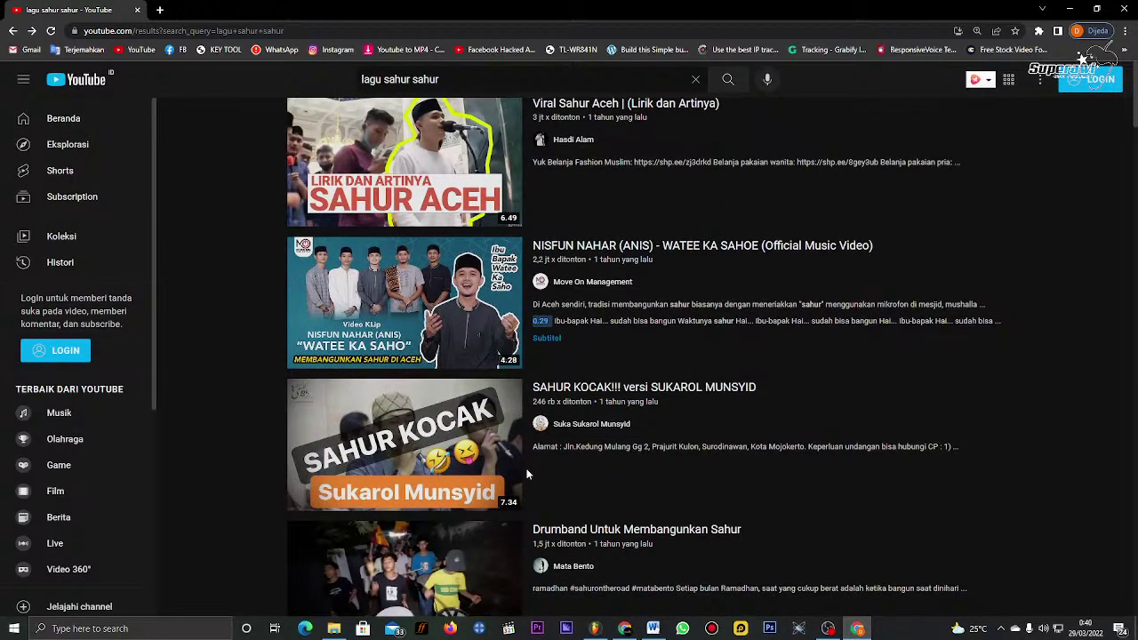
scroll(527, 475, up, 3)
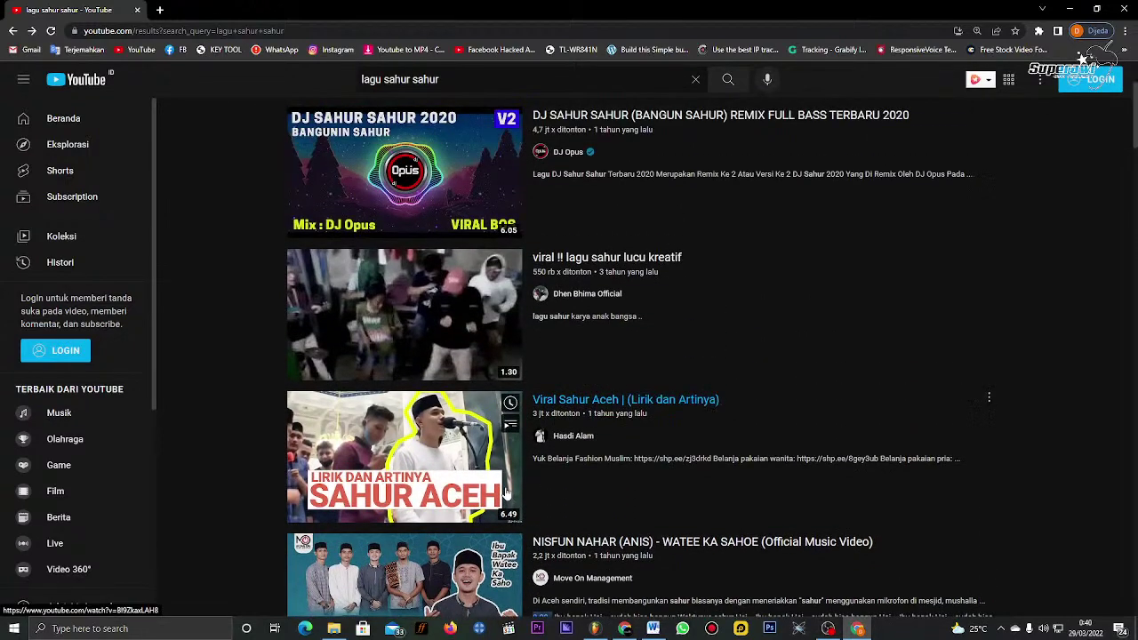
scroll(506, 492, up, 1)
scroll(506, 491, up, 2)
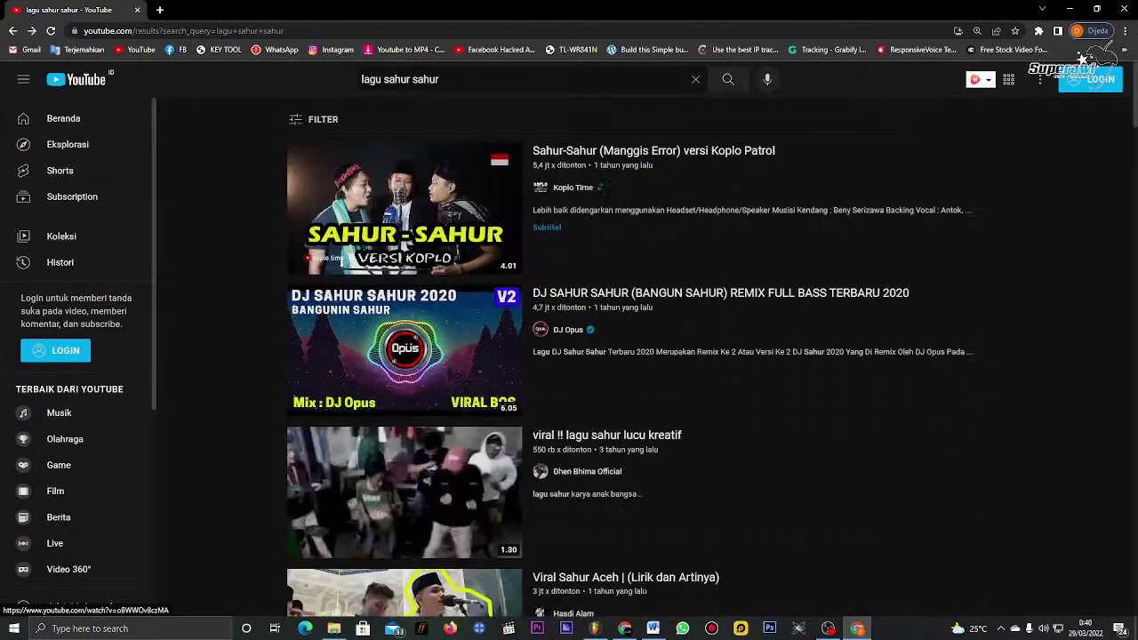
Step: Replace 'lagu' with 'achapella' to search for 'achapella sahur sahur' and scan the results
double_click(370, 80)
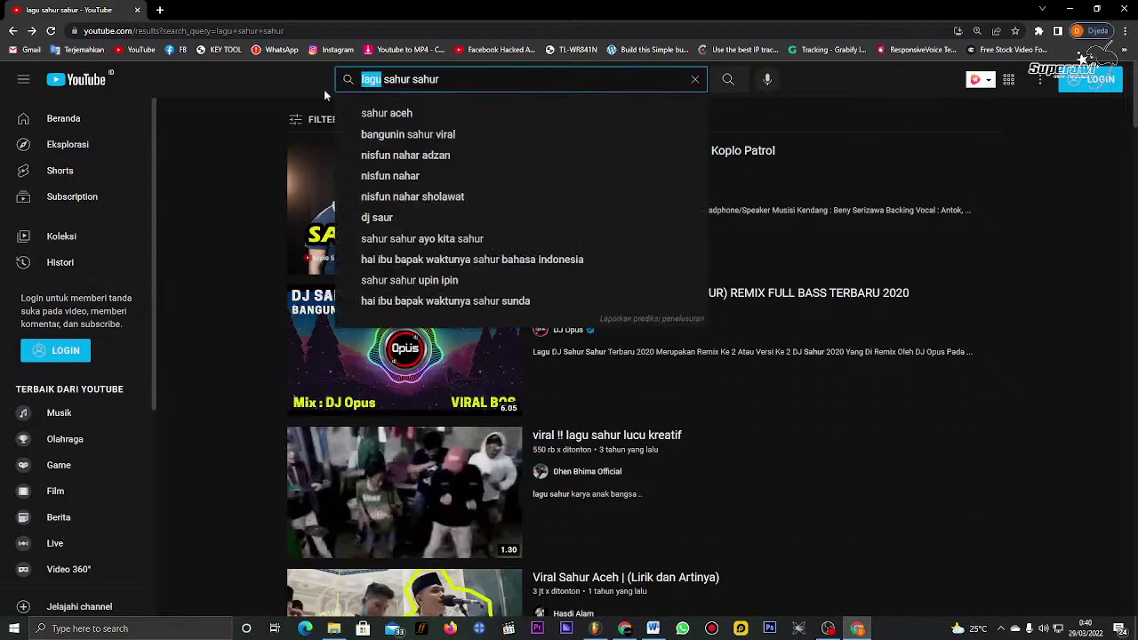
text(achape)
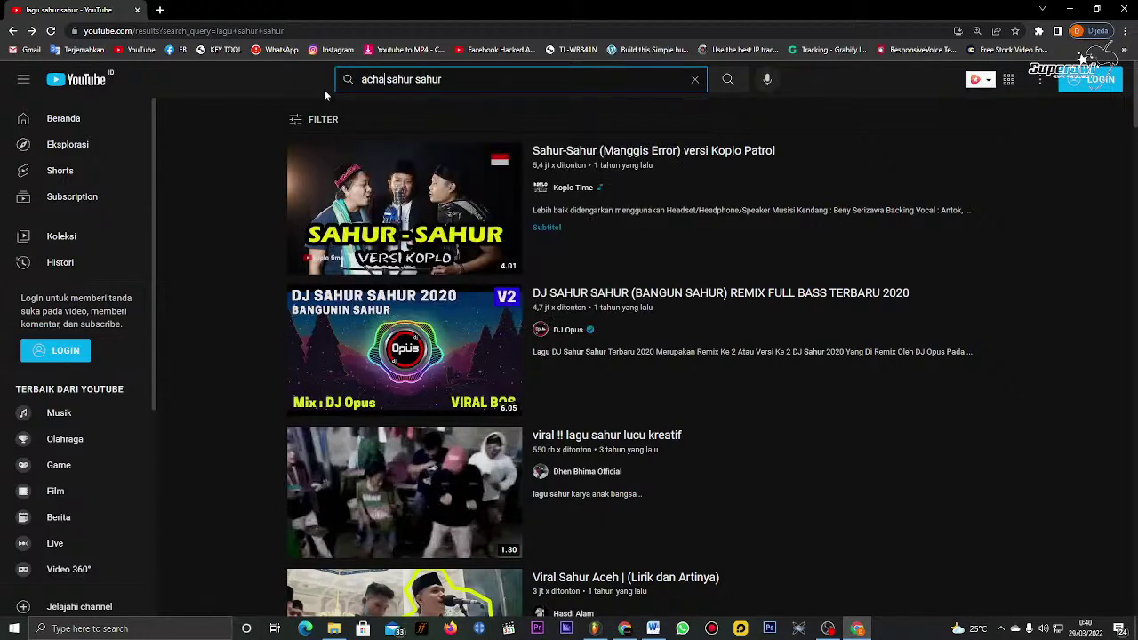
text(lla)
key(Return)
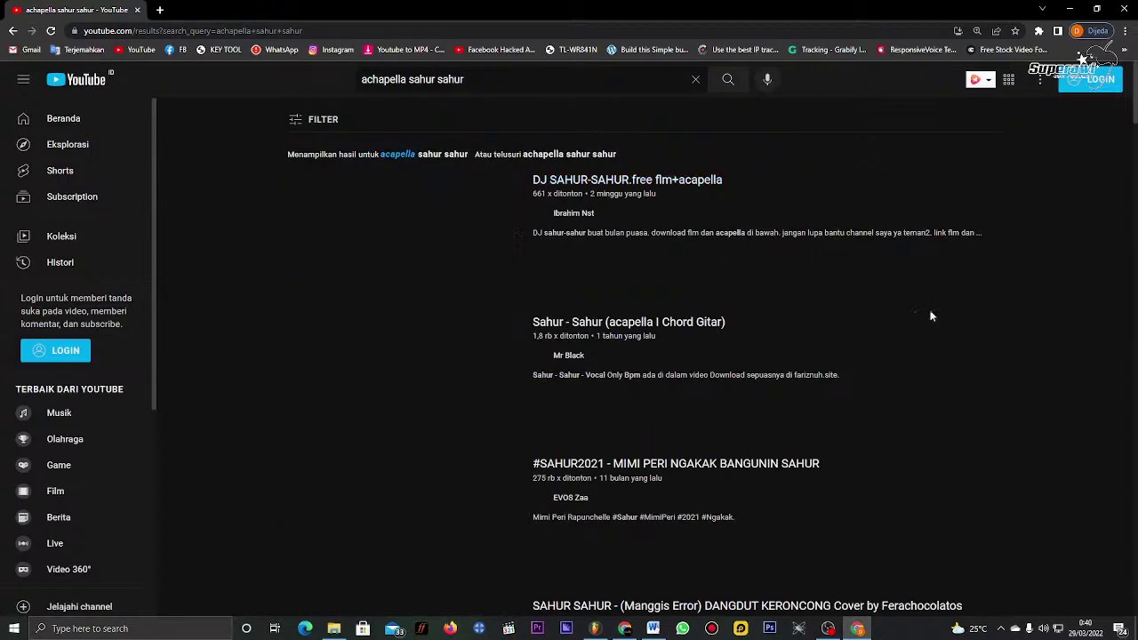
scroll(193, 383, down, 1)
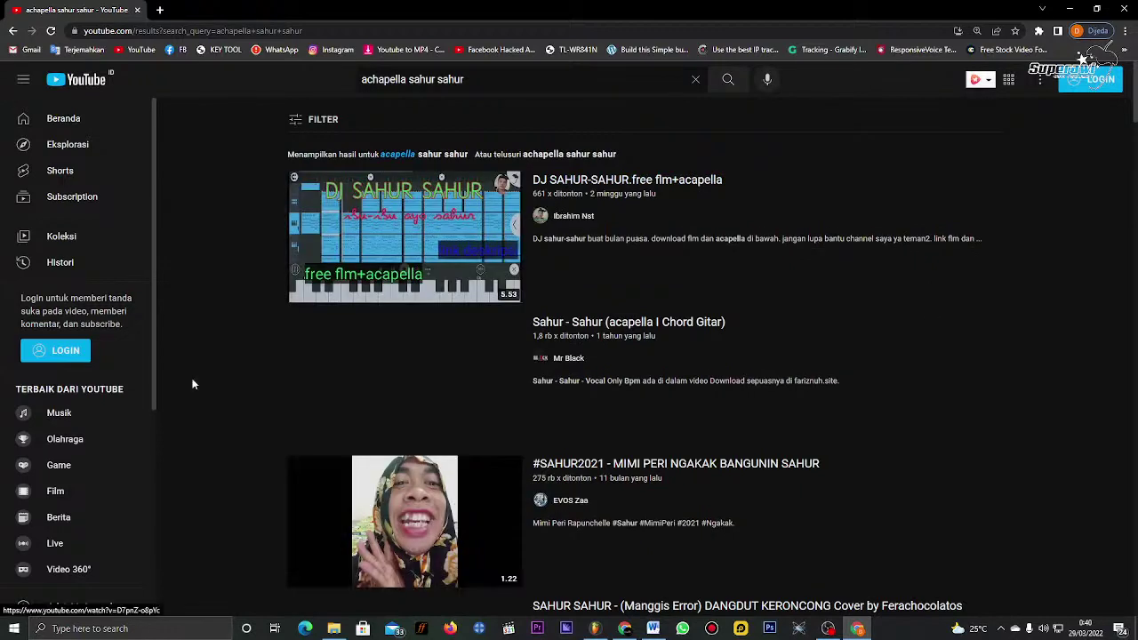
scroll(196, 387, down, 1)
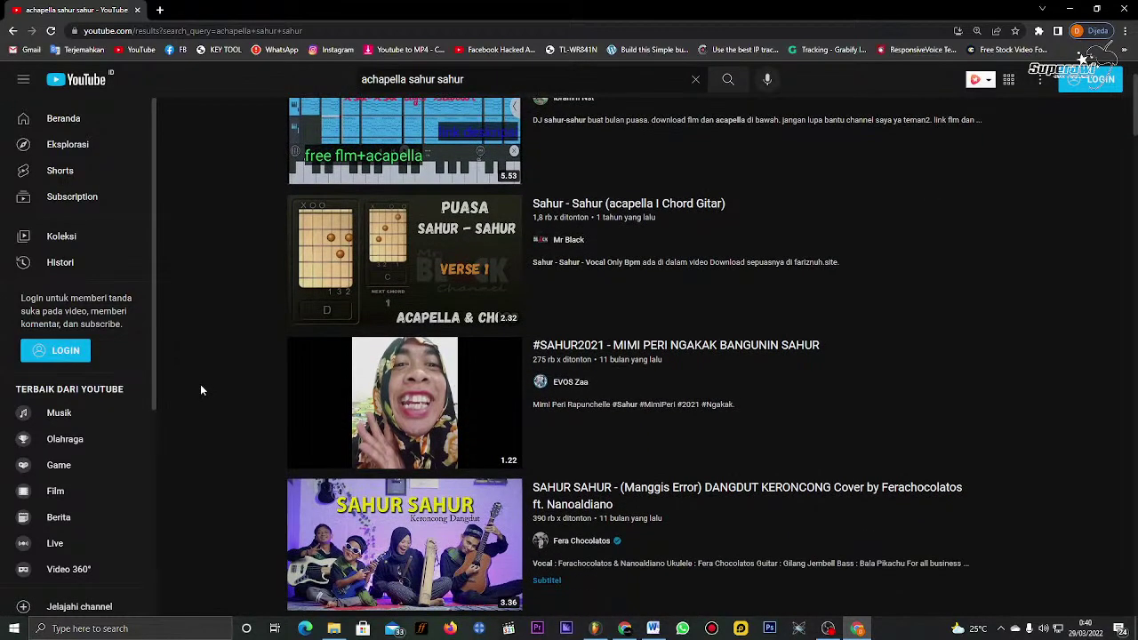
Step: Open the 'Sahur - Sahur (acapella I Chord Gitar)' video, returning after an accidental suggested video
click(344, 294)
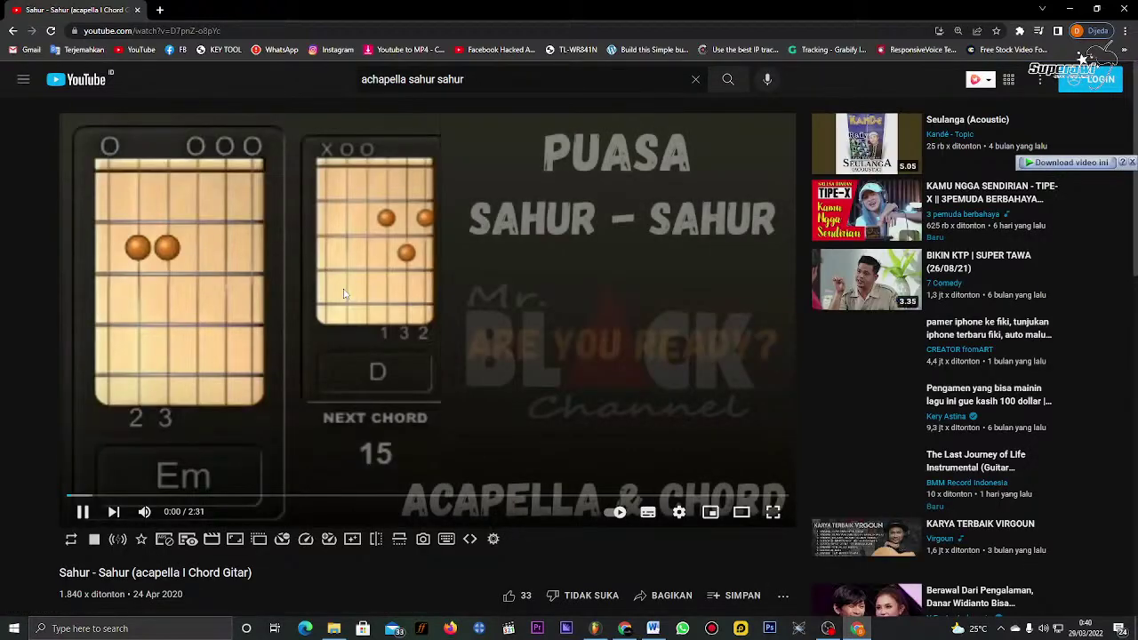
click(105, 503)
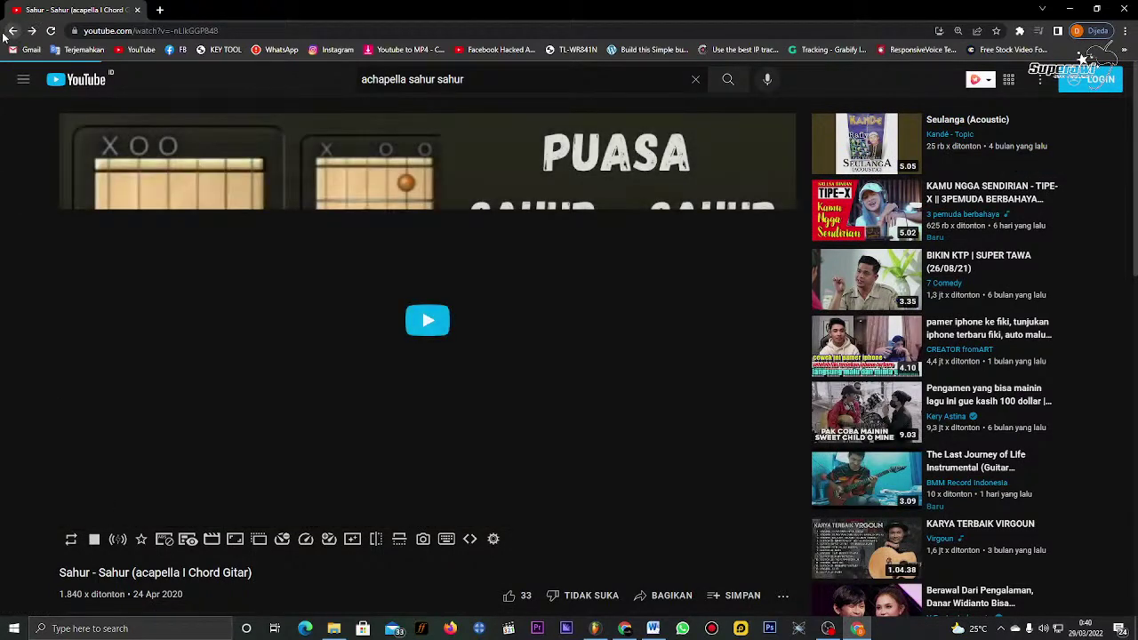
click(12, 31)
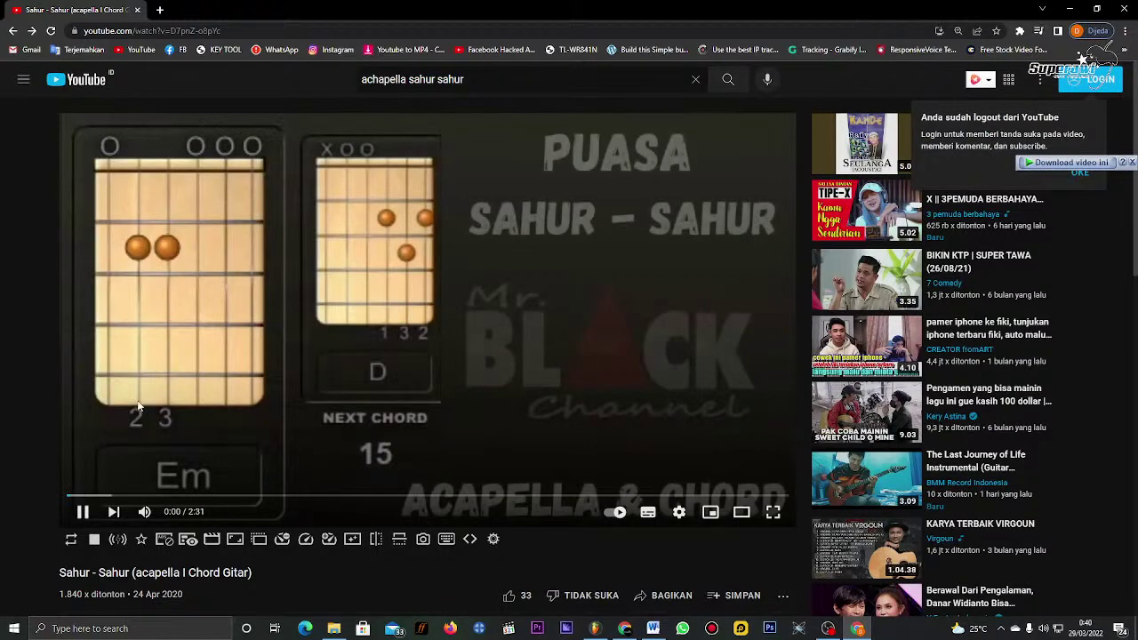
Step: Skip ahead into the vocals, expand the description, and pause the video at 0:44
click(104, 495)
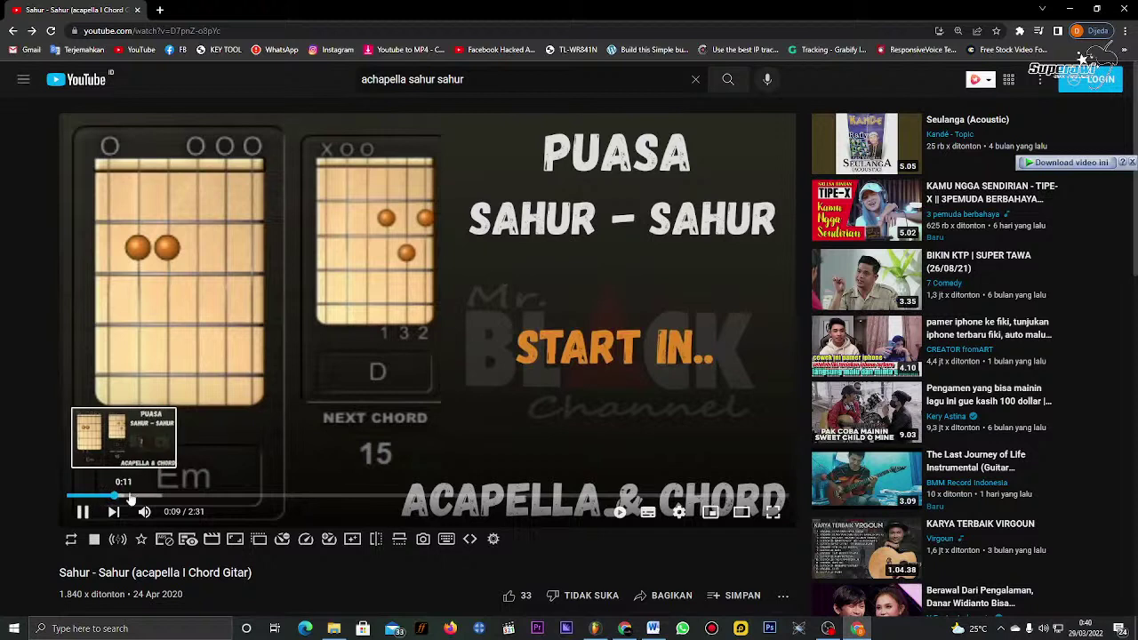
click(145, 495)
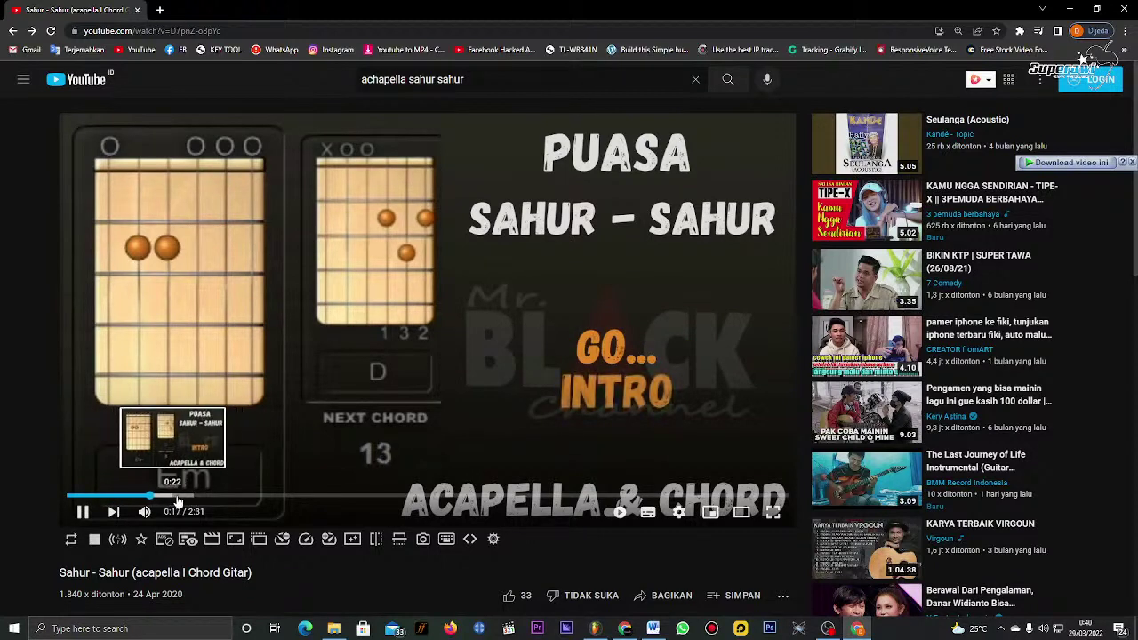
click(184, 498)
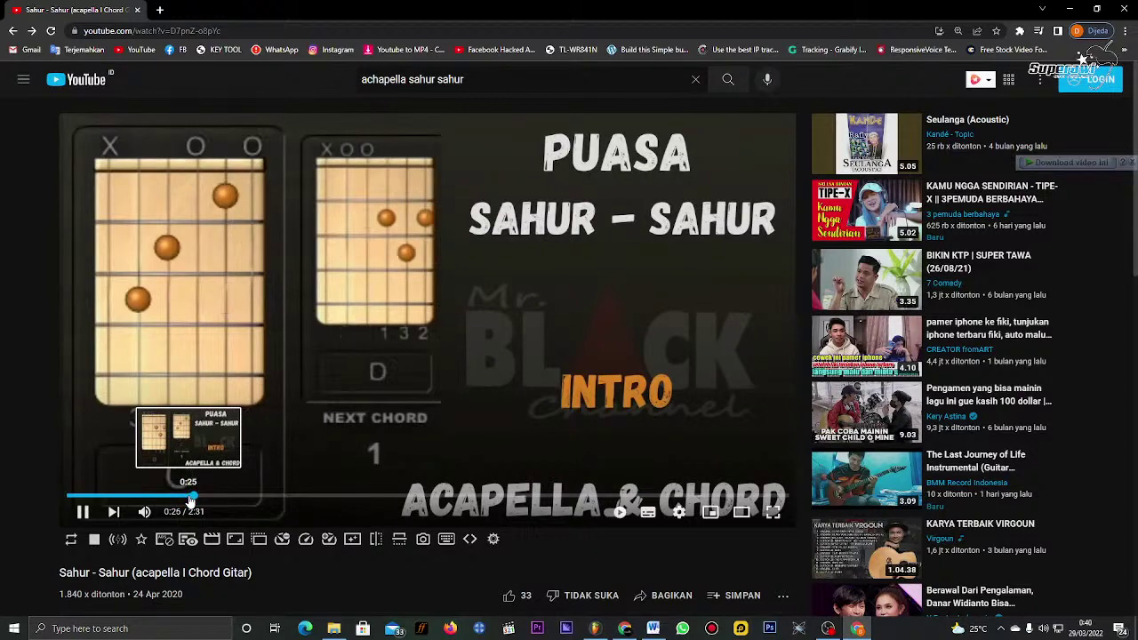
scroll(238, 380, down, 2)
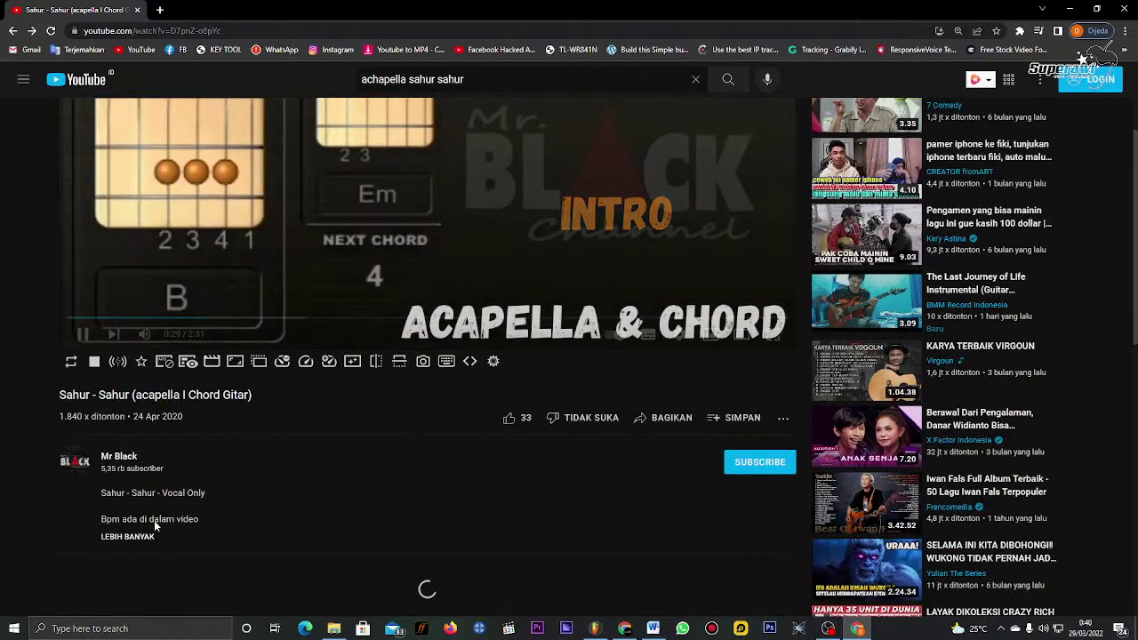
click(143, 536)
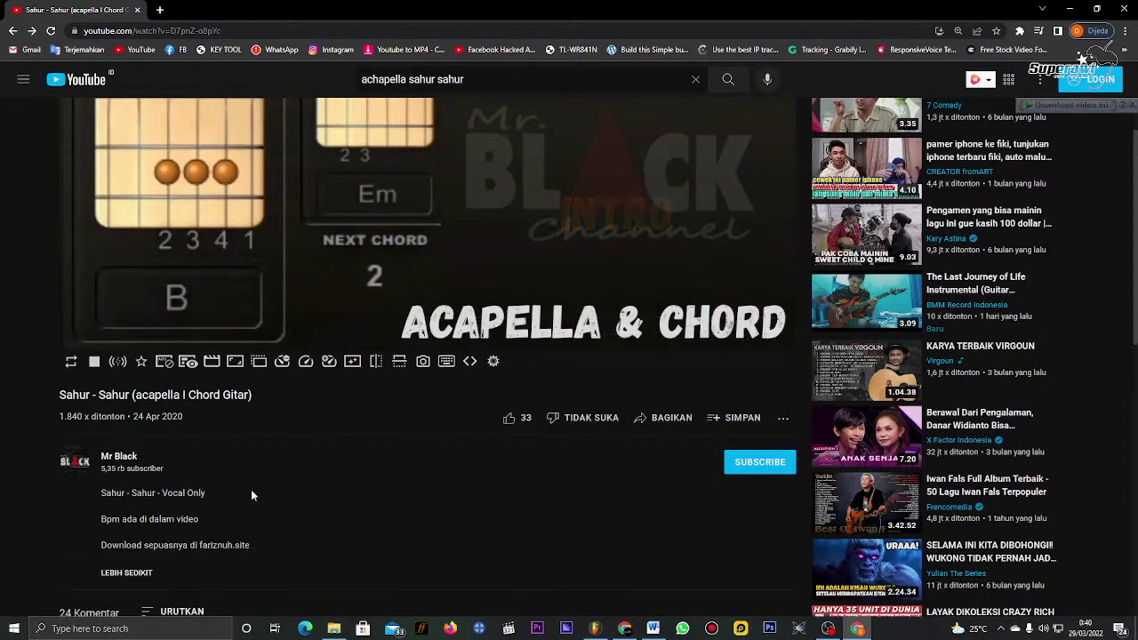
scroll(253, 487, down, 2)
scroll(257, 460, up, 3)
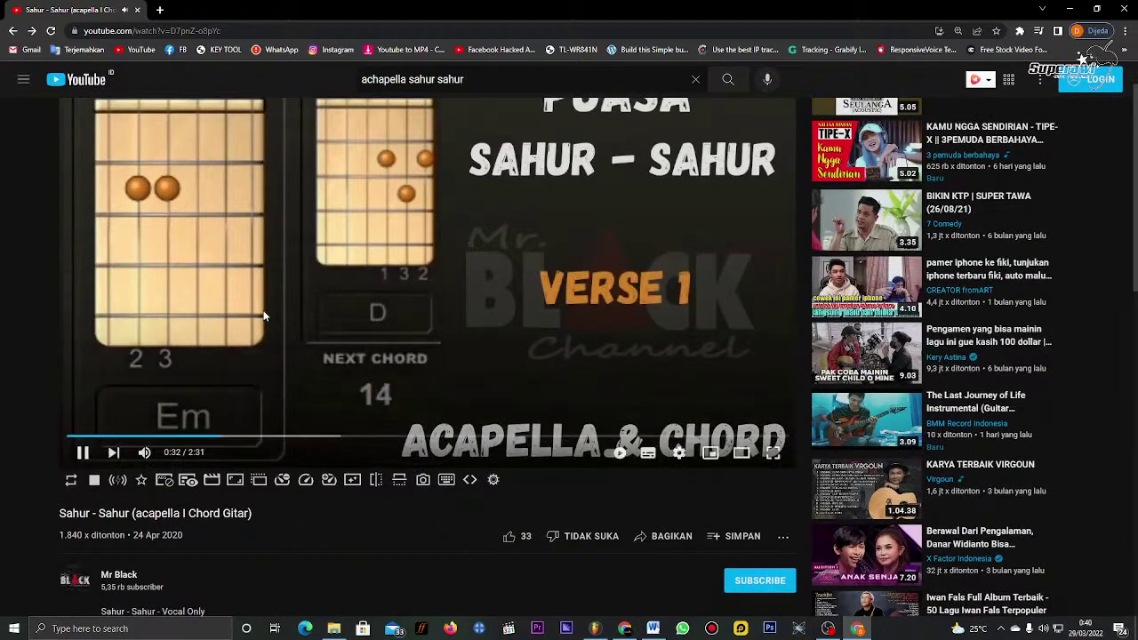
scroll(264, 313, up, 1)
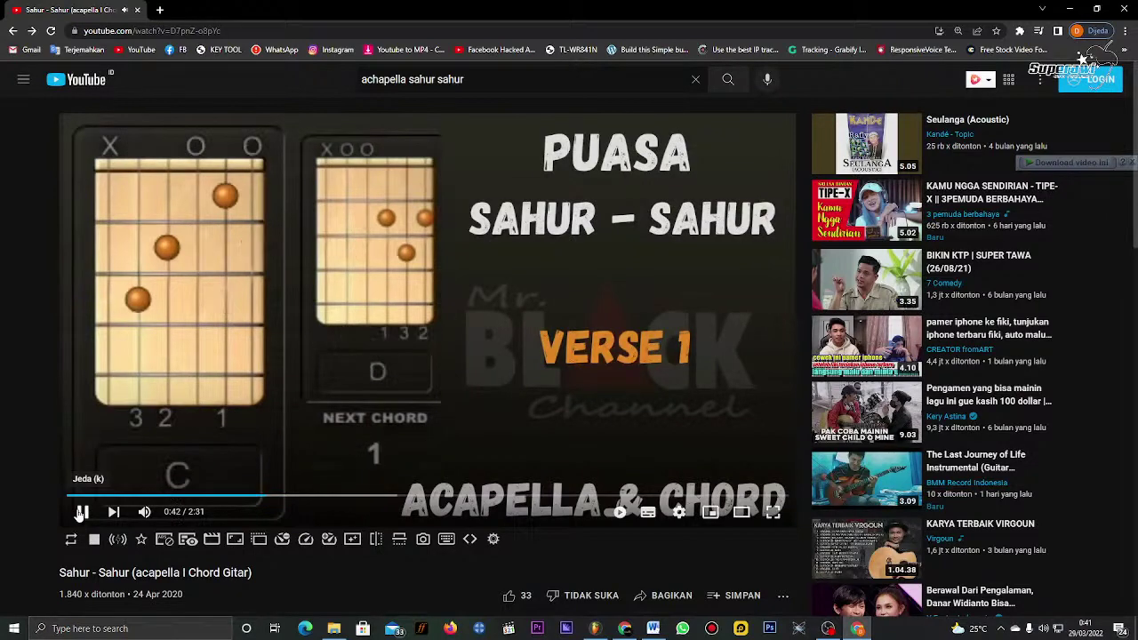
click(81, 512)
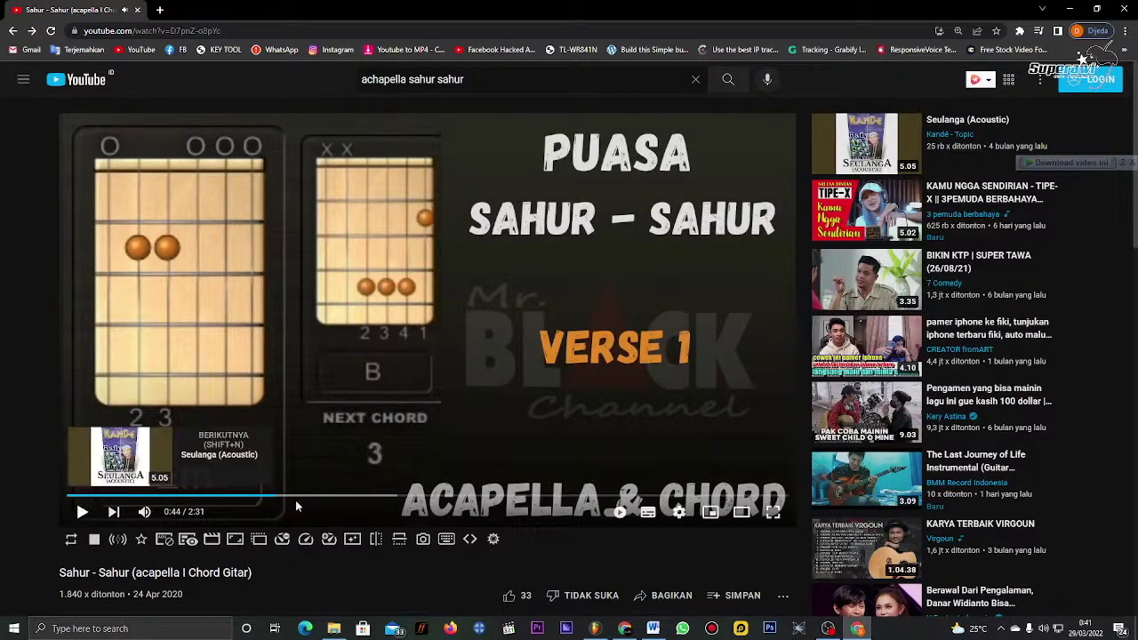
scroll(601, 416, down, 2)
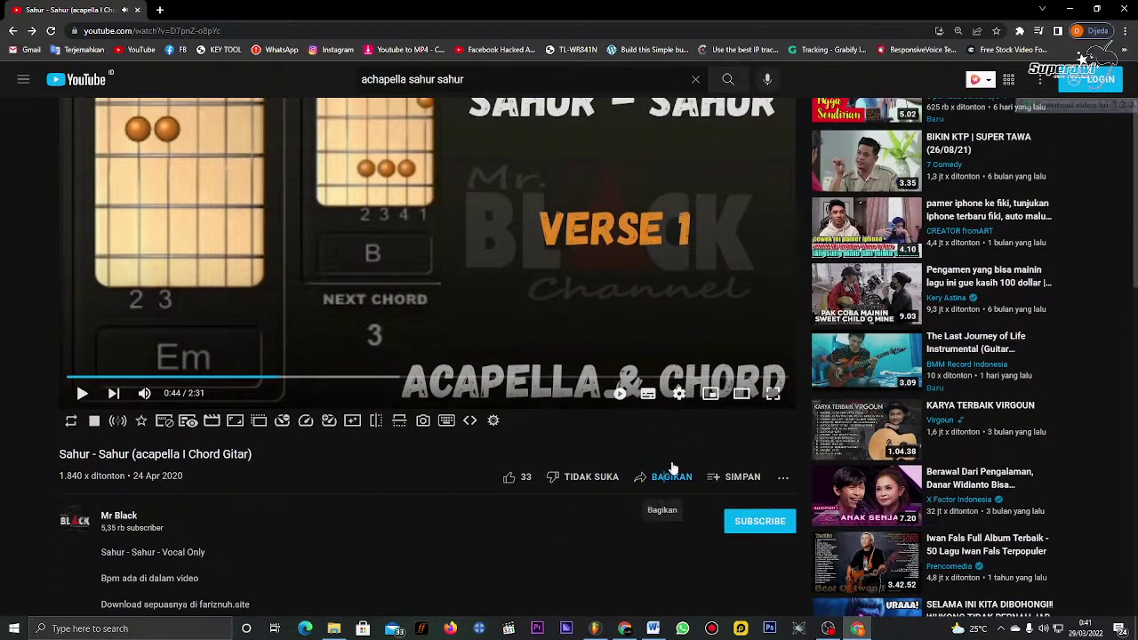
Step: Copy the acapella video's short youtu.be share link to the clipboard
click(672, 476)
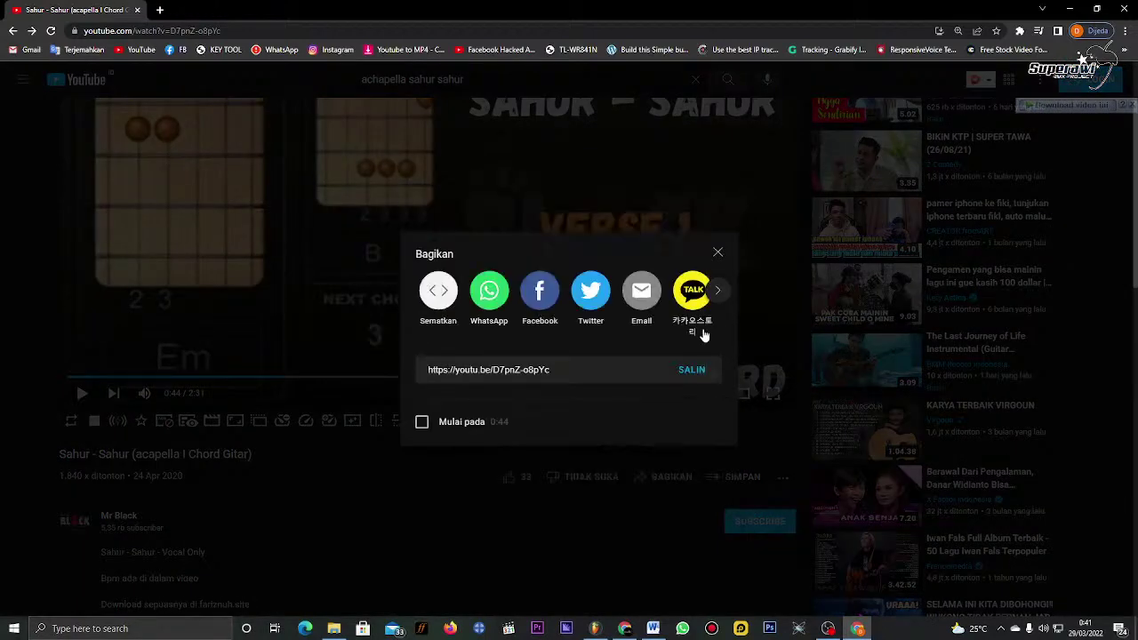
click(693, 293)
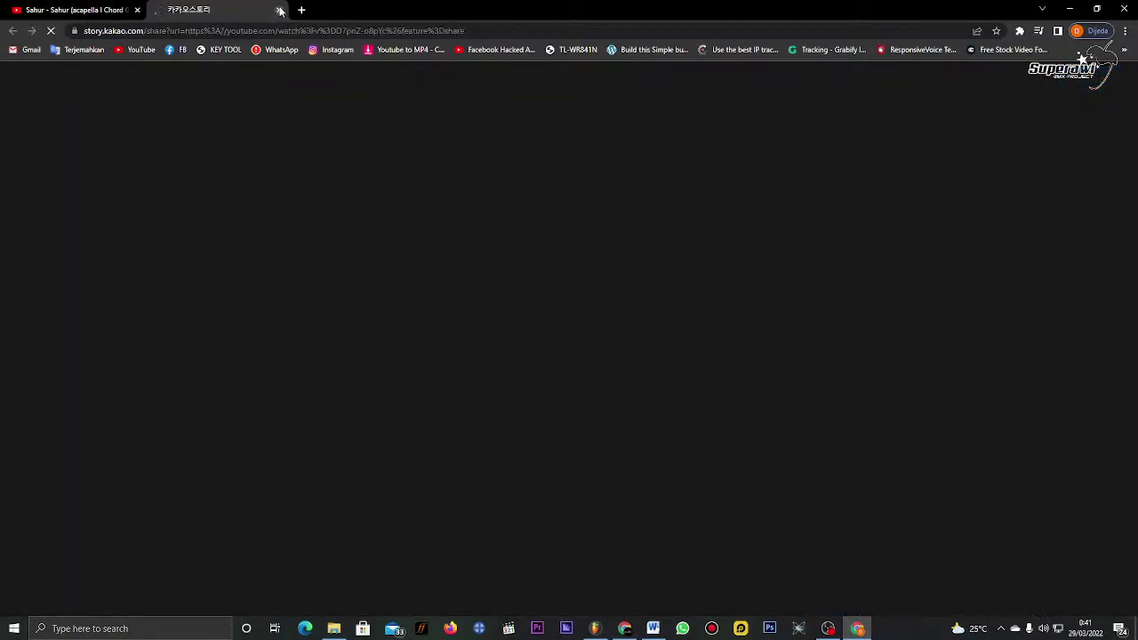
click(280, 10)
click(692, 370)
key(ctrl+c)
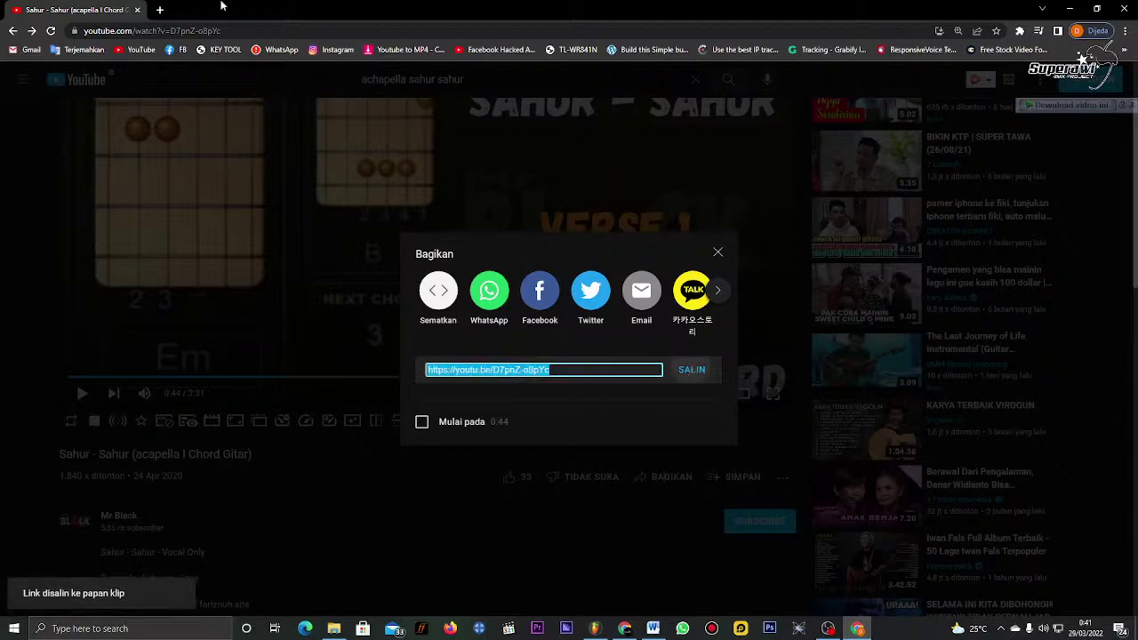
key(ctrl+t)
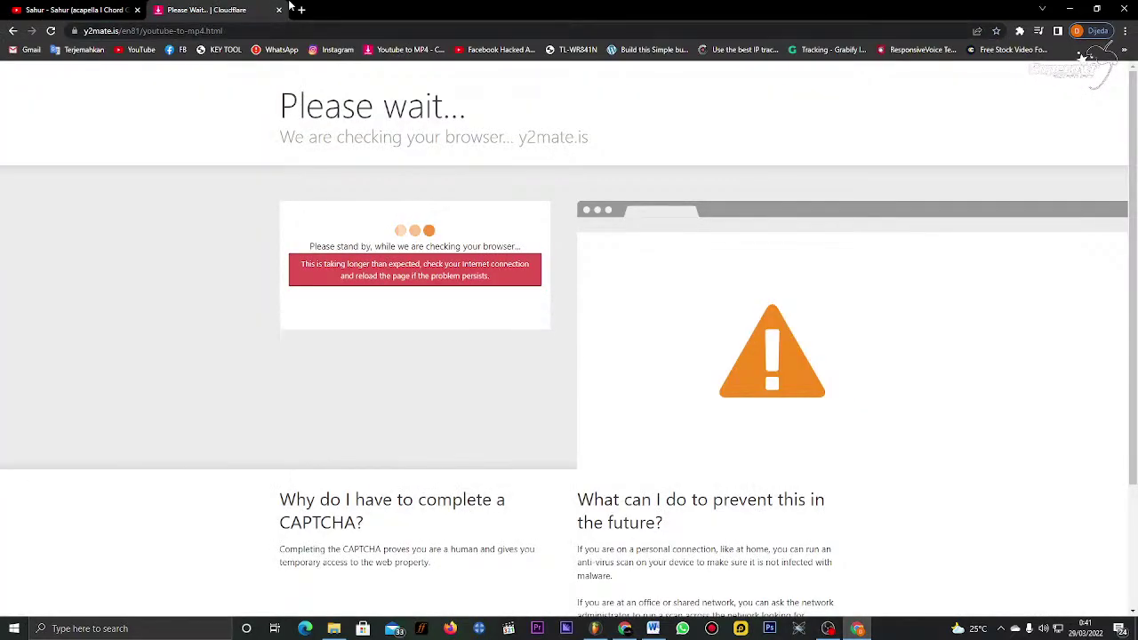
Step: Open Google in a new tab, retry the stalled y2mate YouTube to MP4 page, then return to Google
key(ctrl+t)
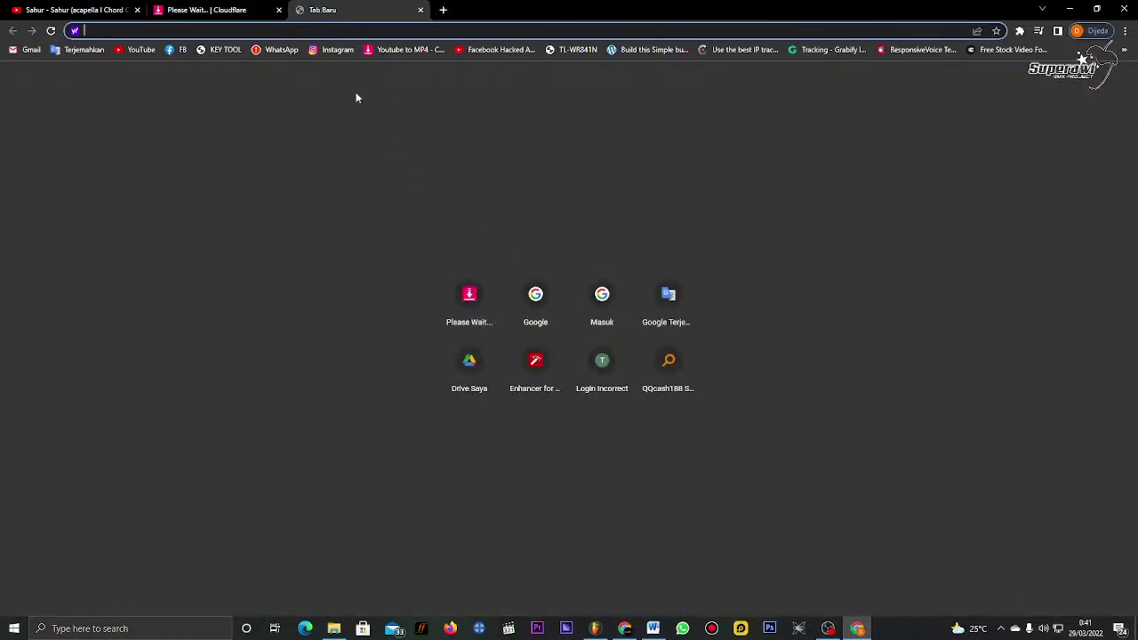
click(528, 302)
click(207, 10)
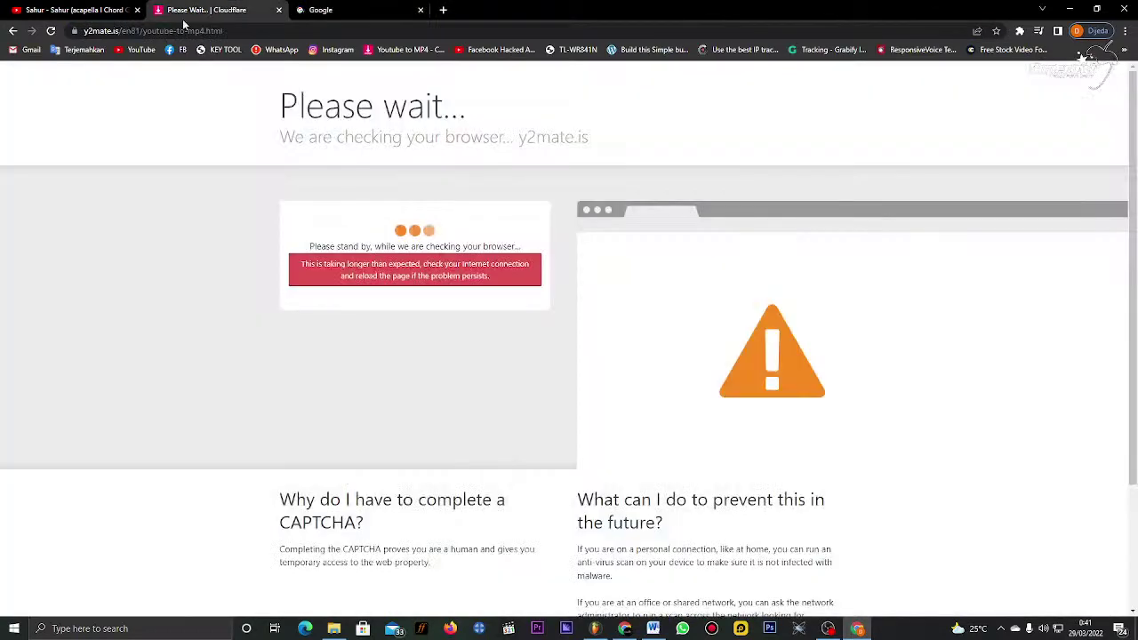
click(52, 32)
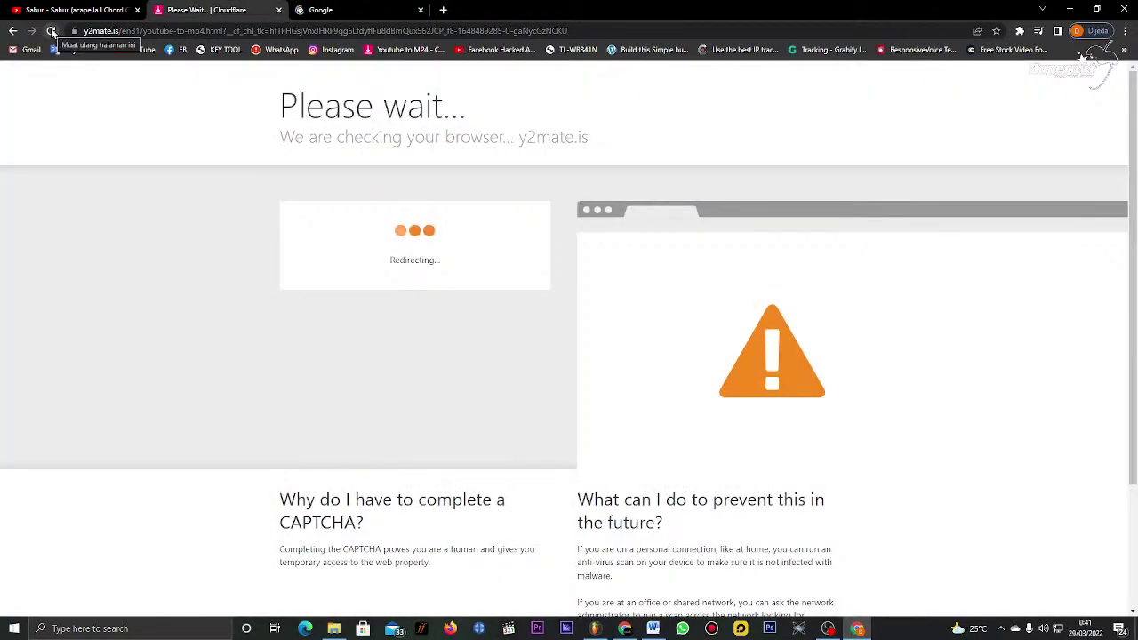
click(413, 51)
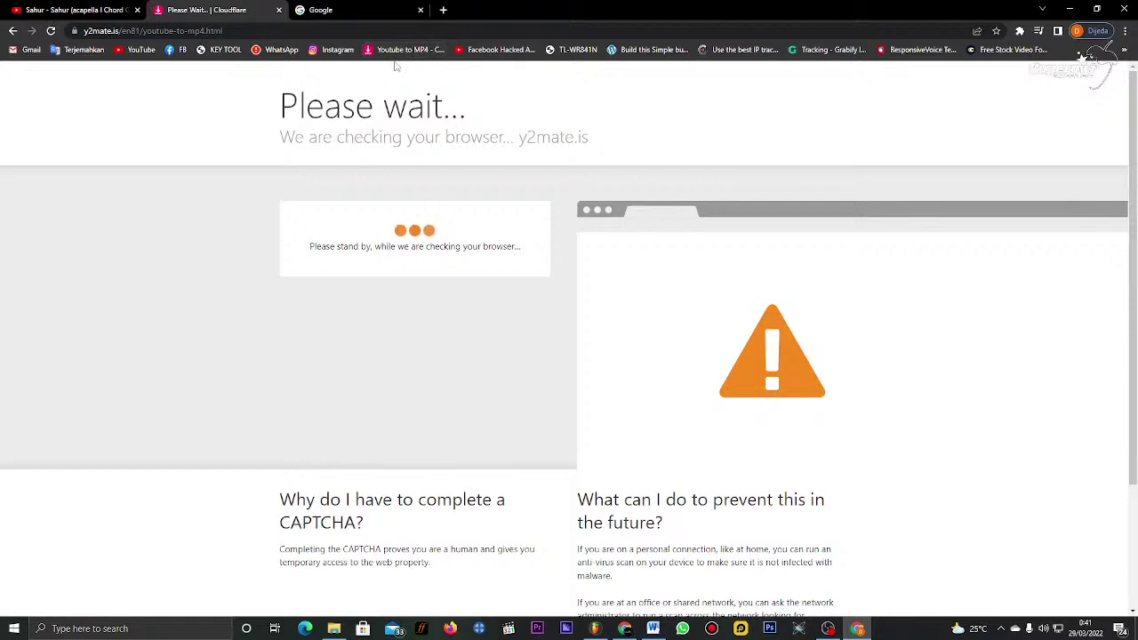
double_click(394, 69)
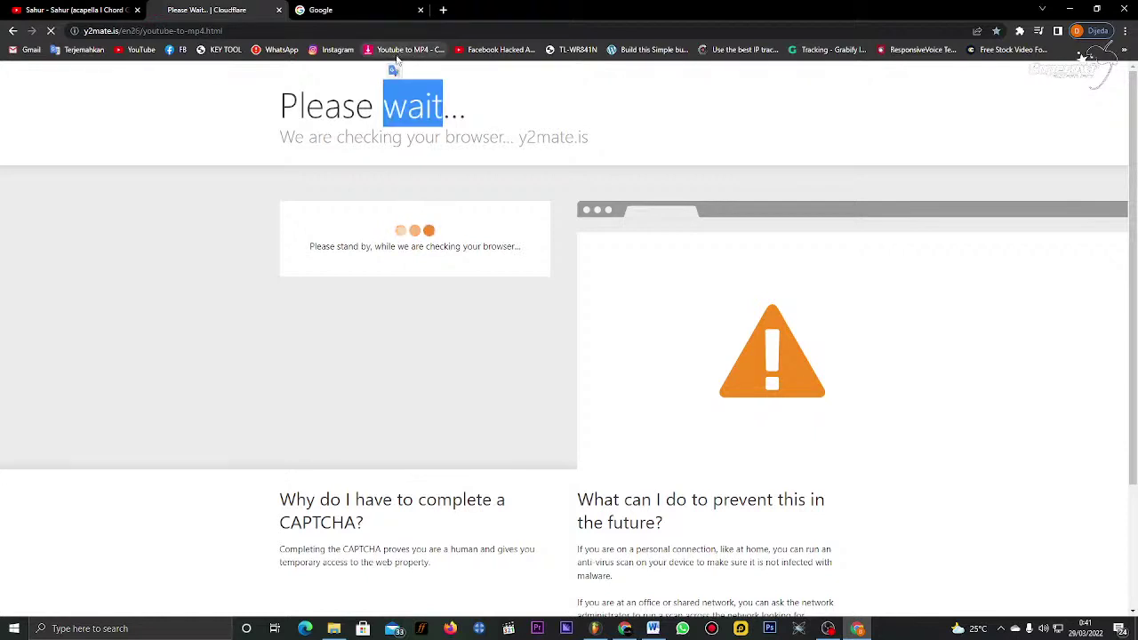
click(409, 48)
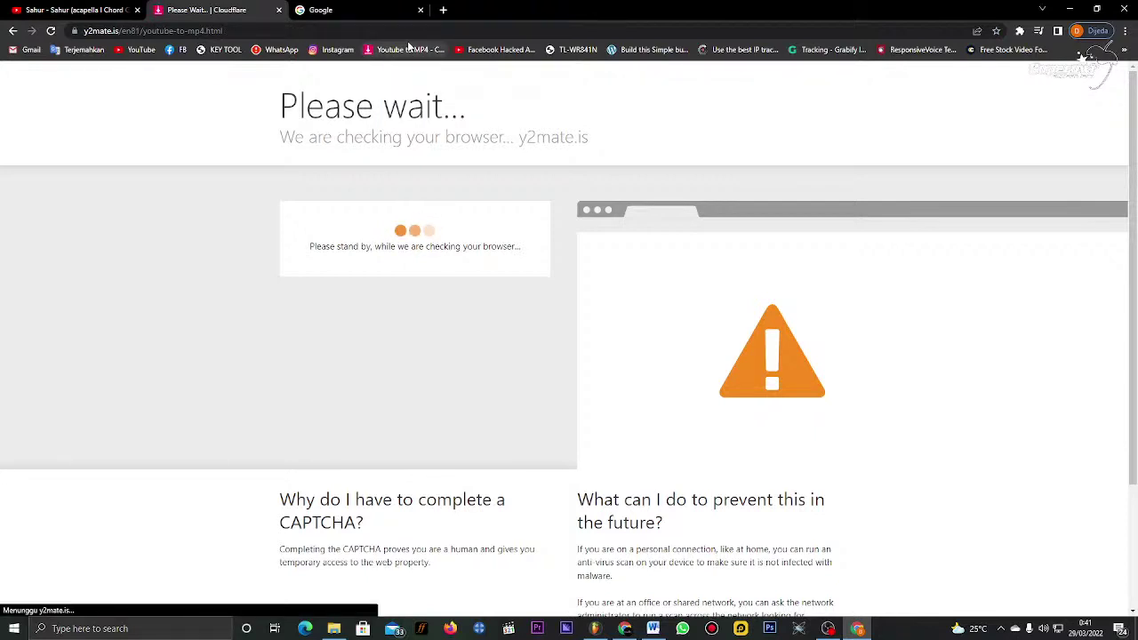
click(355, 10)
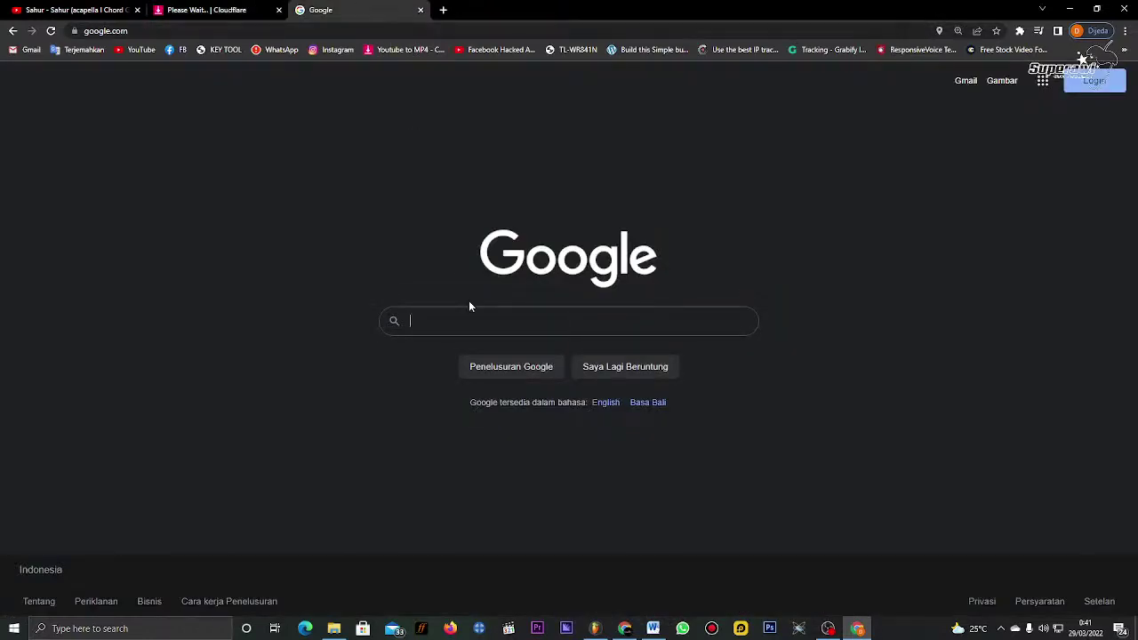
Step: Search Google for 'yt converter' and open the ytmp3.mobi YouTube ke MP3 Konverter page
text(yt)
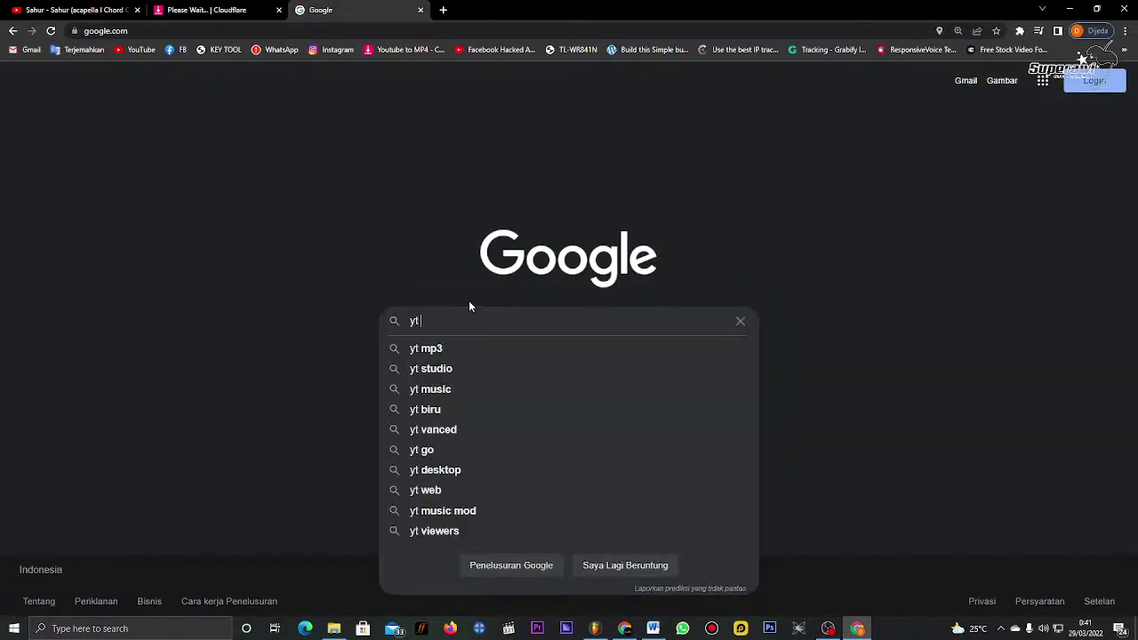
text( conve)
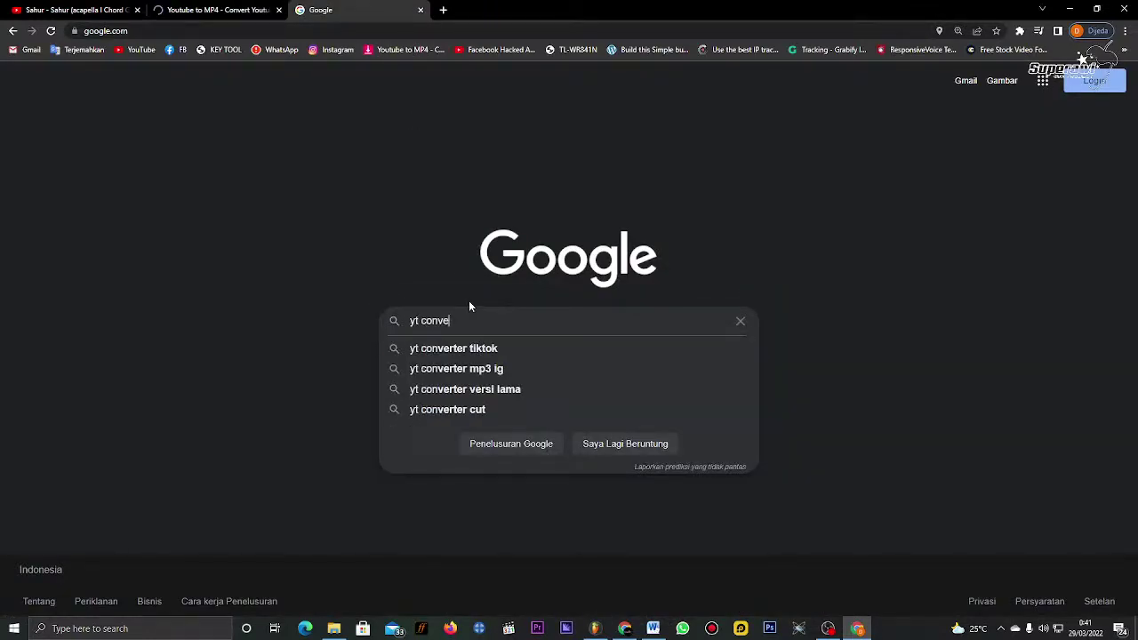
text(rter)
key(Return)
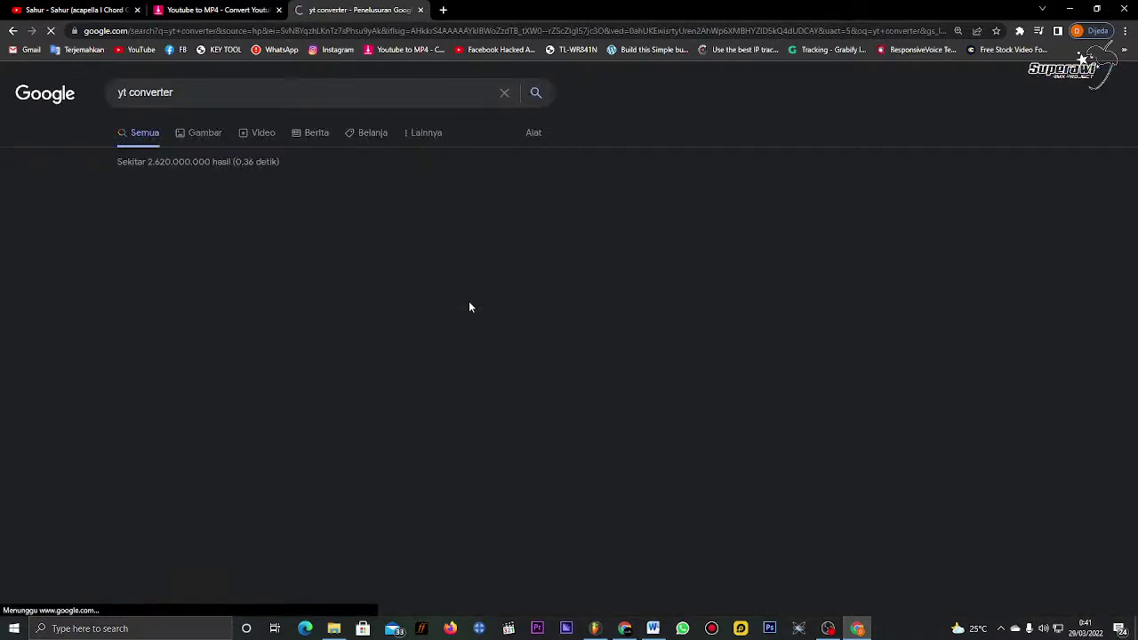
scroll(247, 365, down, 5)
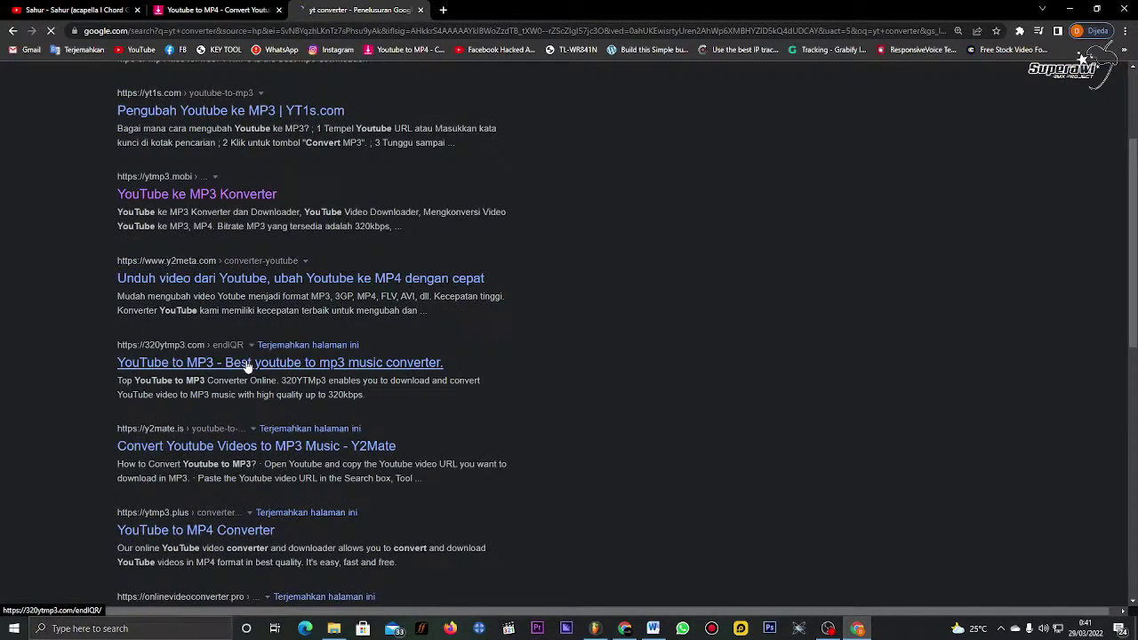
click(204, 195)
click(489, 230)
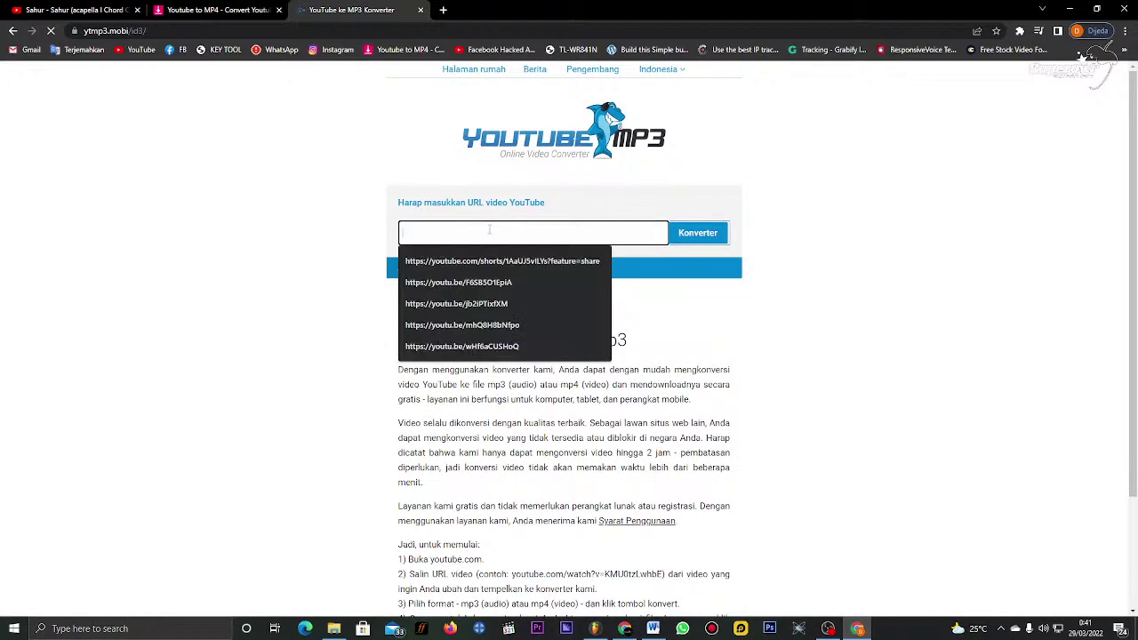
Step: Paste the video link into ytmp3.mobi, convert the Sahur acapella to mp3 and download it
key(ctrl+v)
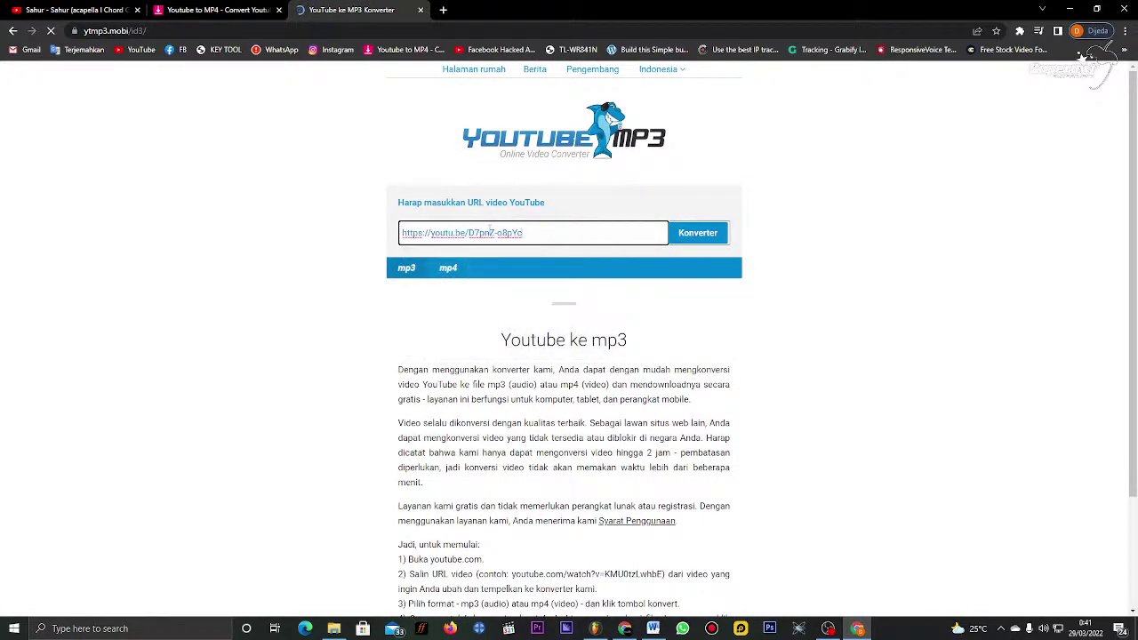
click(684, 237)
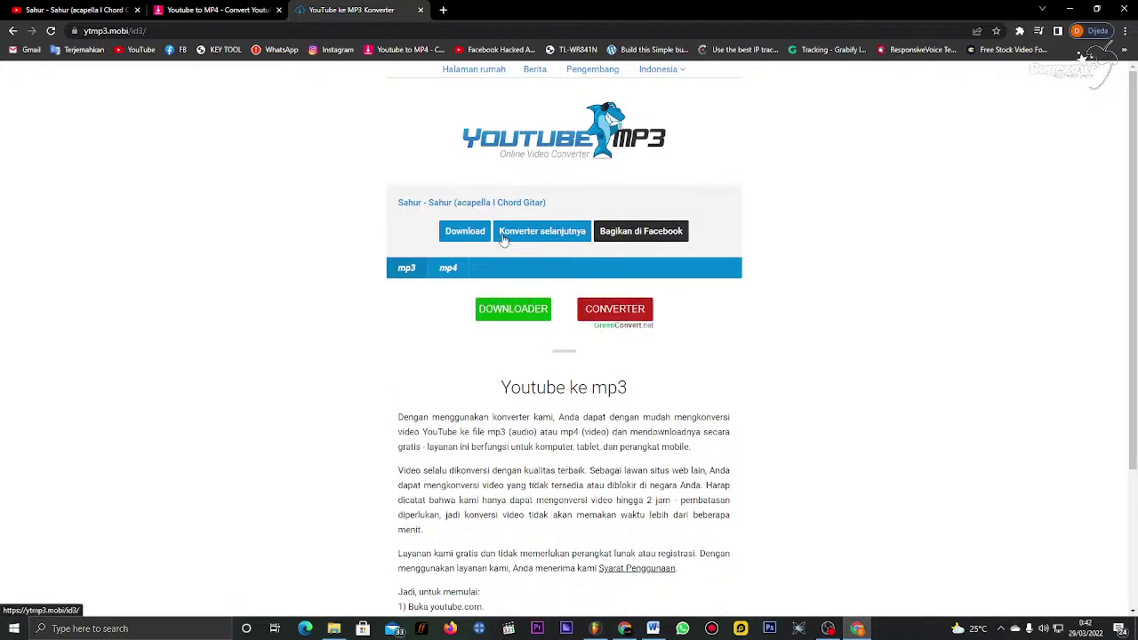
click(485, 238)
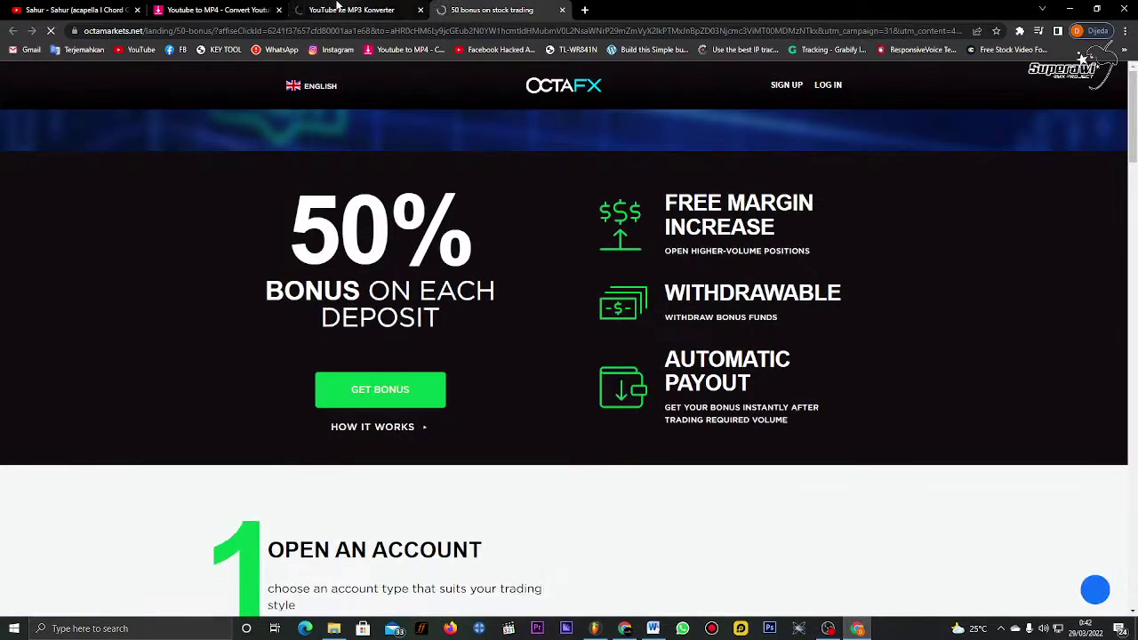
click(351, 10)
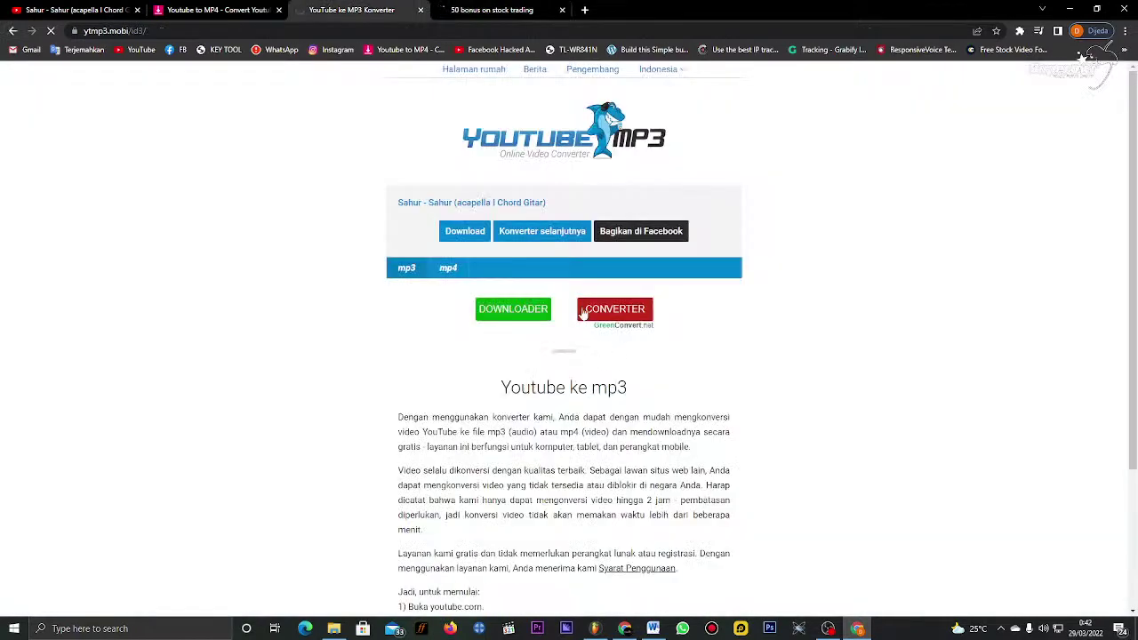
click(562, 9)
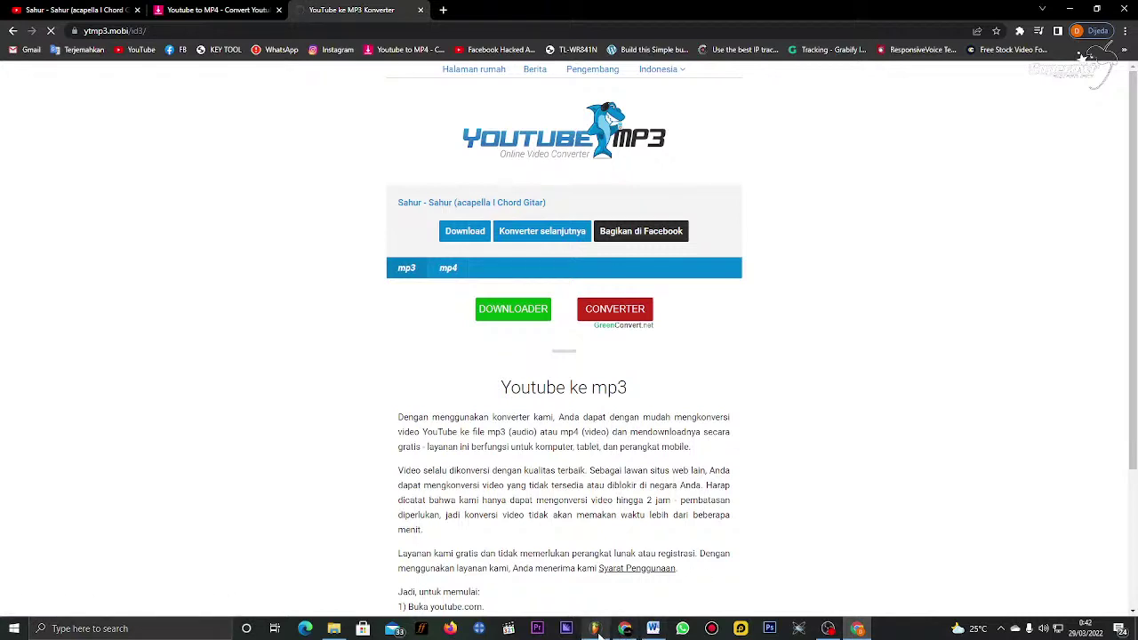
click(625, 631)
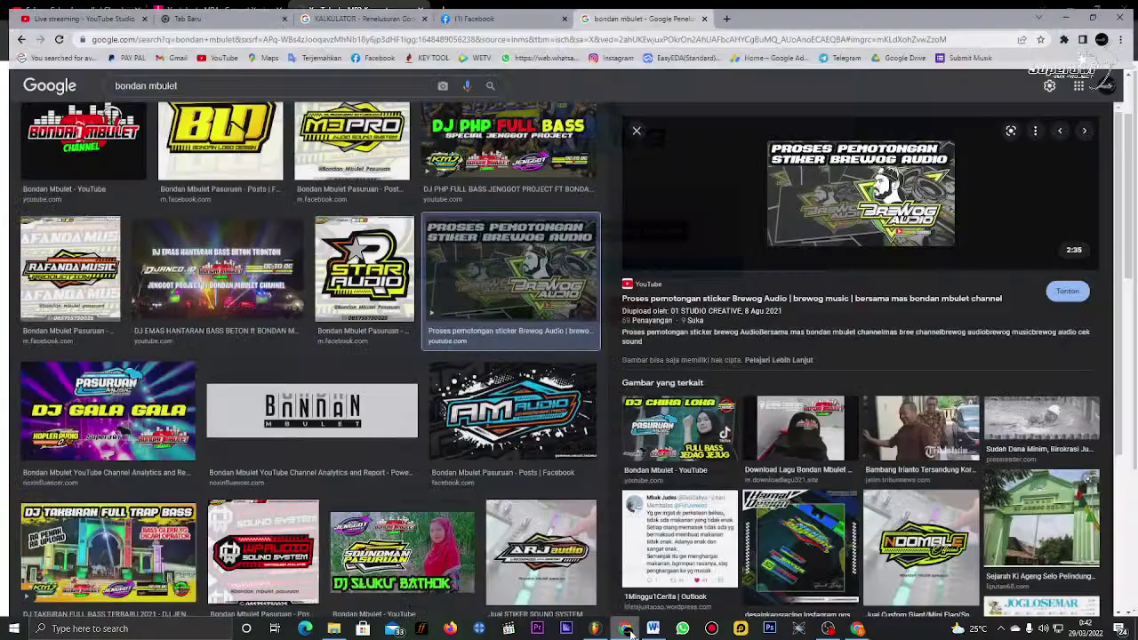
Step: Save the 2.34 MB Sahur acapella mp3 to F:\download\4 with Internet Download Manager
click(629, 631)
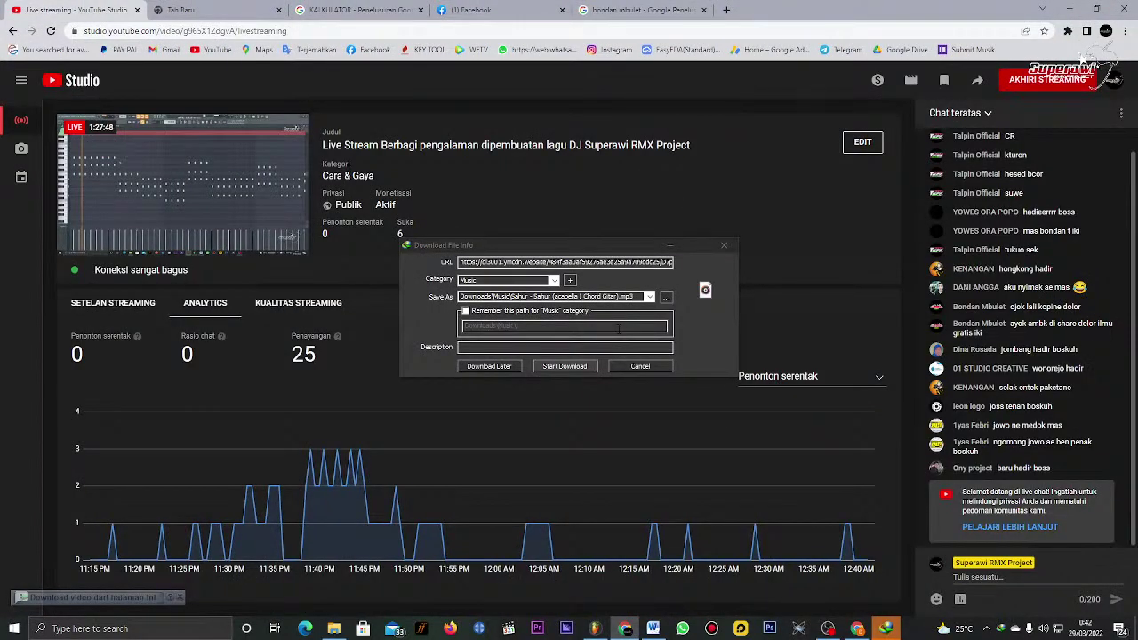
click(667, 299)
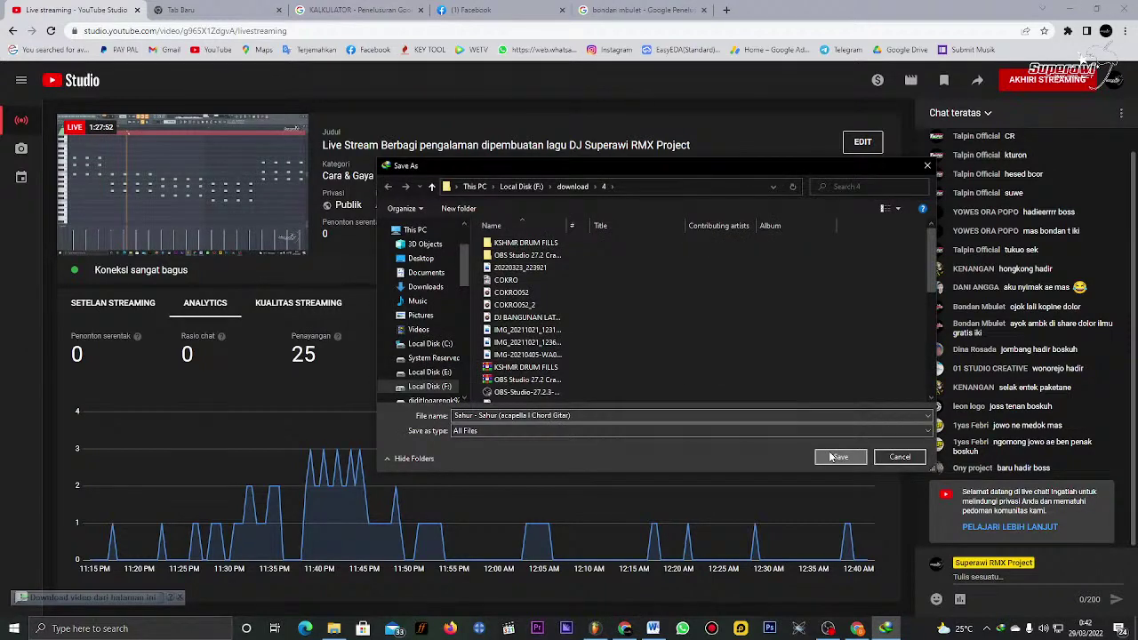
click(836, 457)
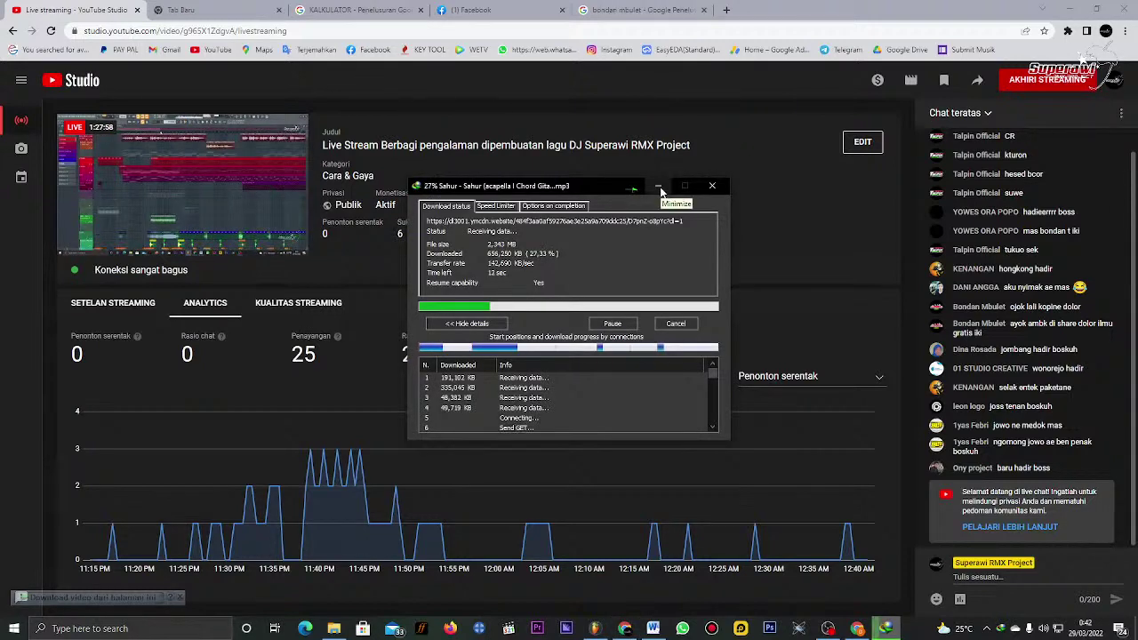
click(658, 187)
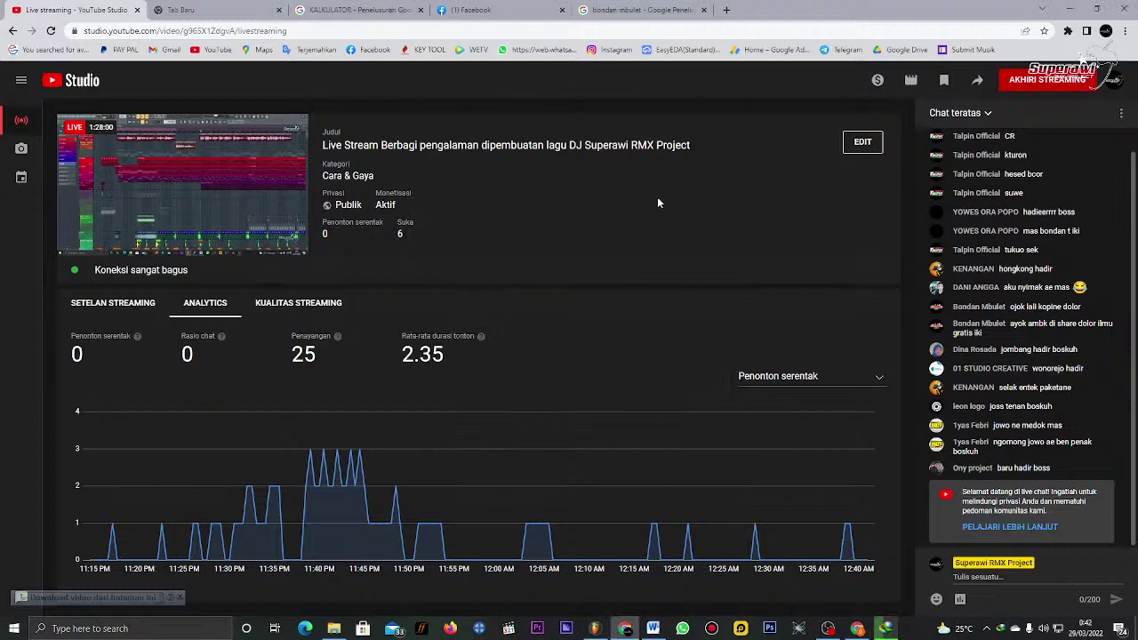
Step: Close the extra browser tabs and dismiss the download complete notice
click(562, 9)
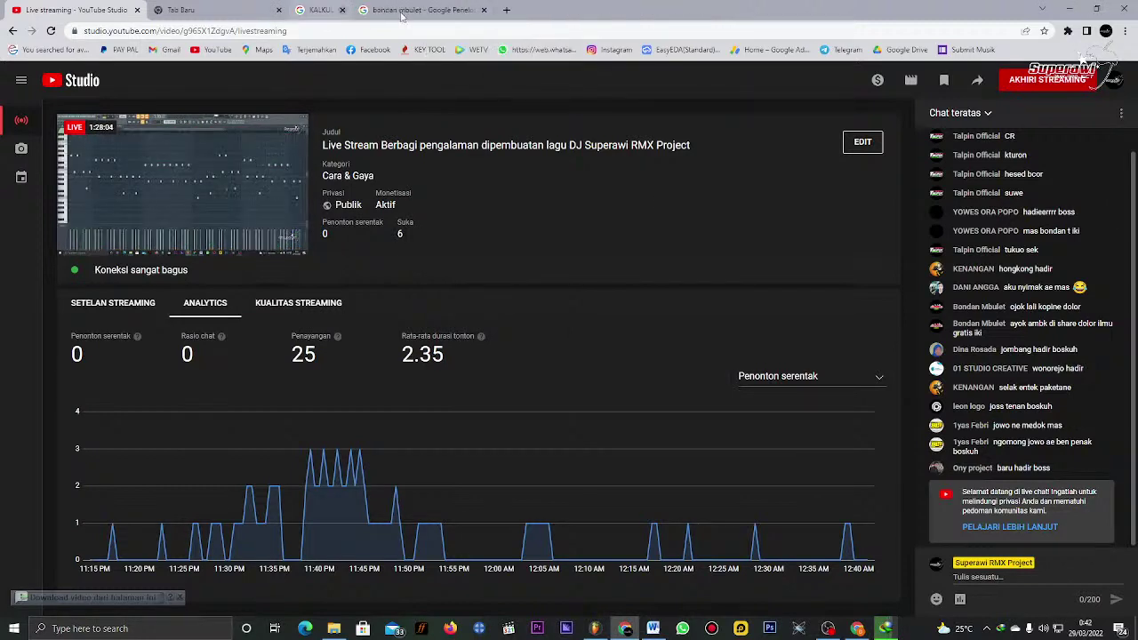
click(279, 10)
click(278, 10)
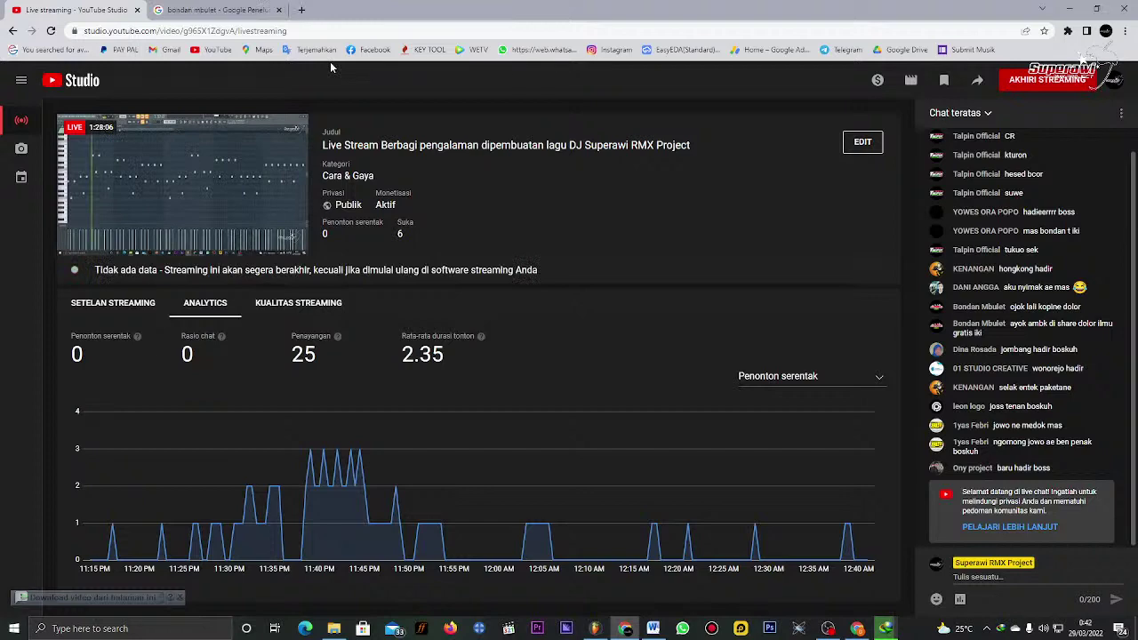
scroll(1052, 255, up, 1)
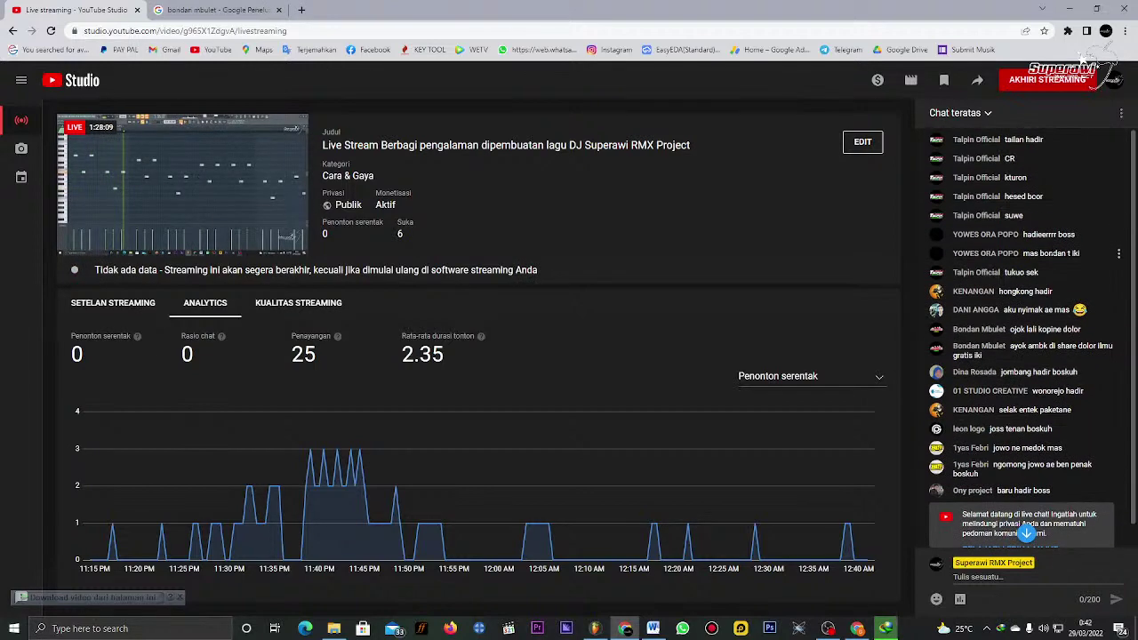
scroll(1052, 255, down, 1)
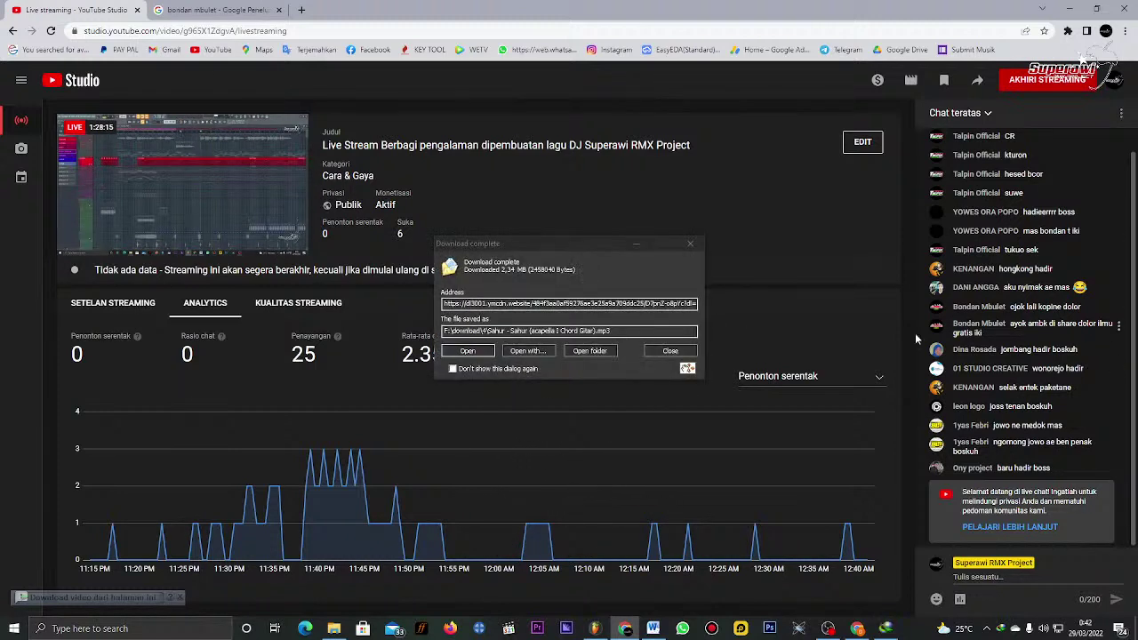
click(690, 244)
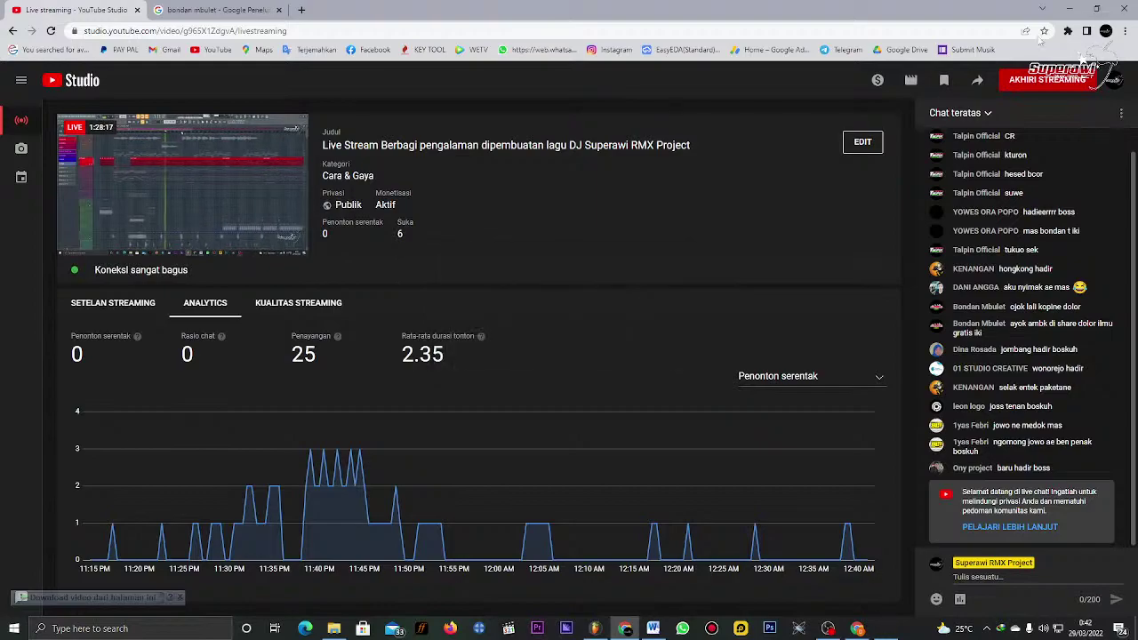
click(1064, 9)
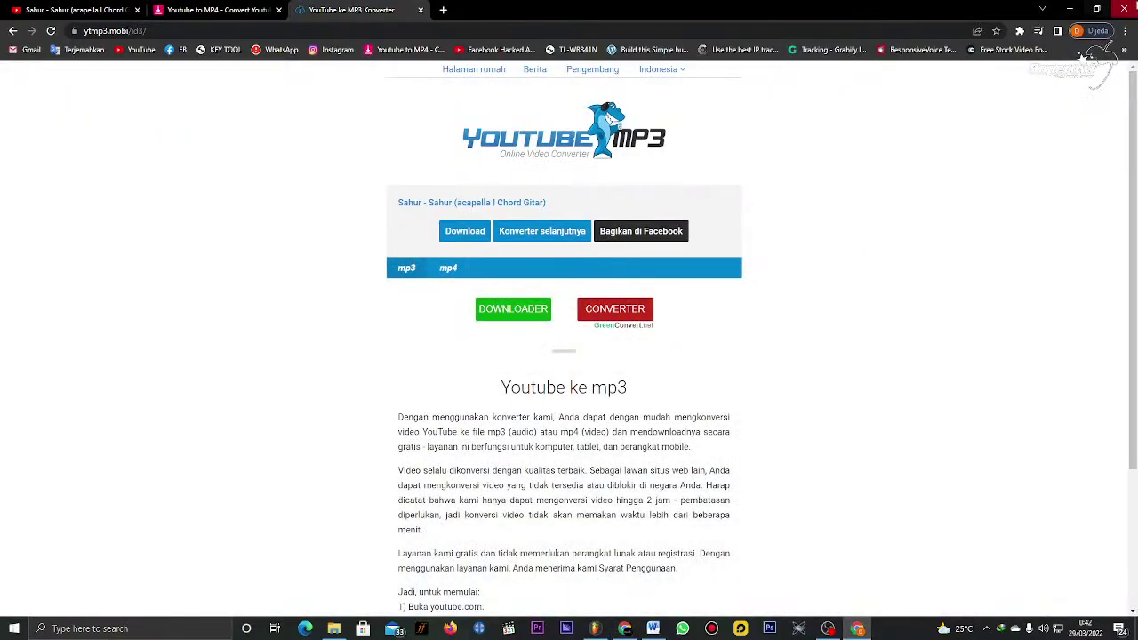
Step: Close the converter window, open the download\3\Music folder, and bring iZotope RX 7 forward
click(1124, 9)
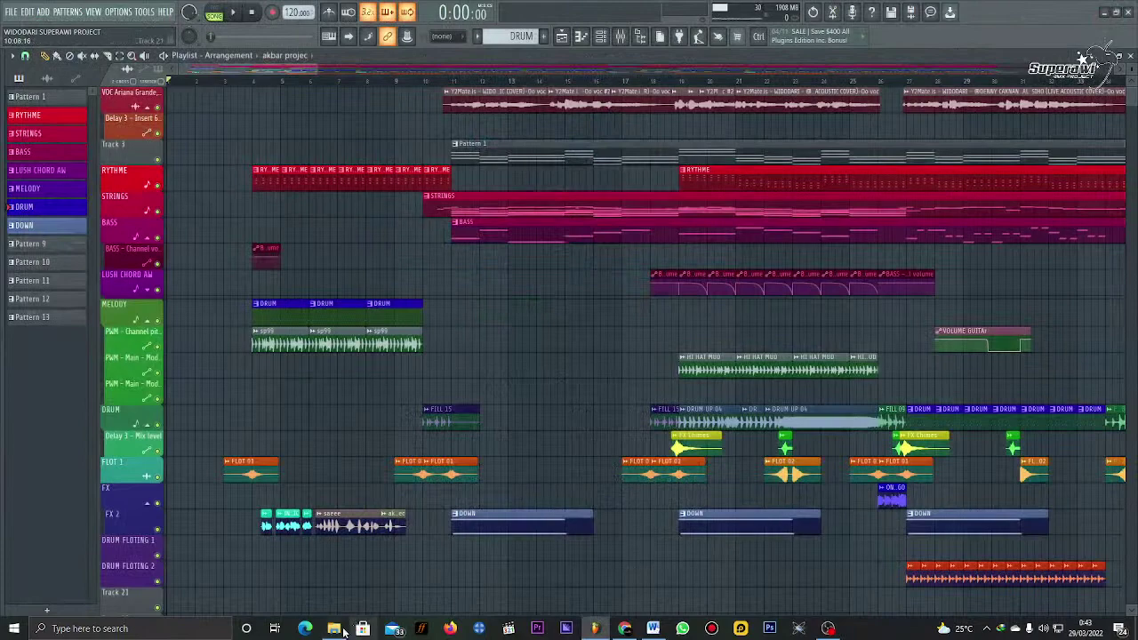
click(333, 628)
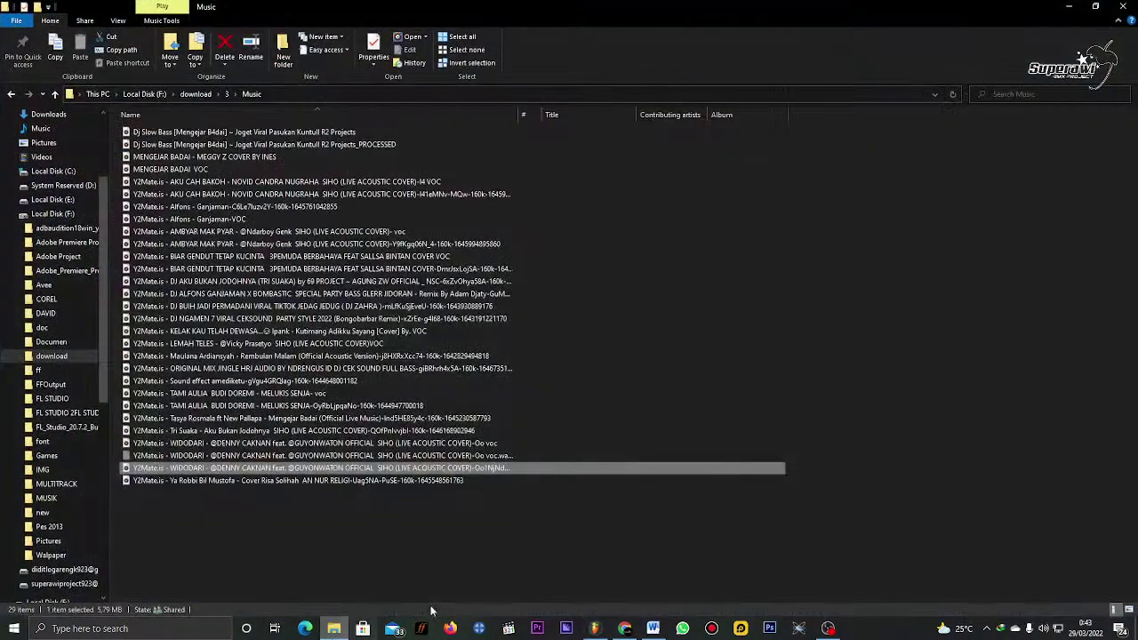
click(478, 628)
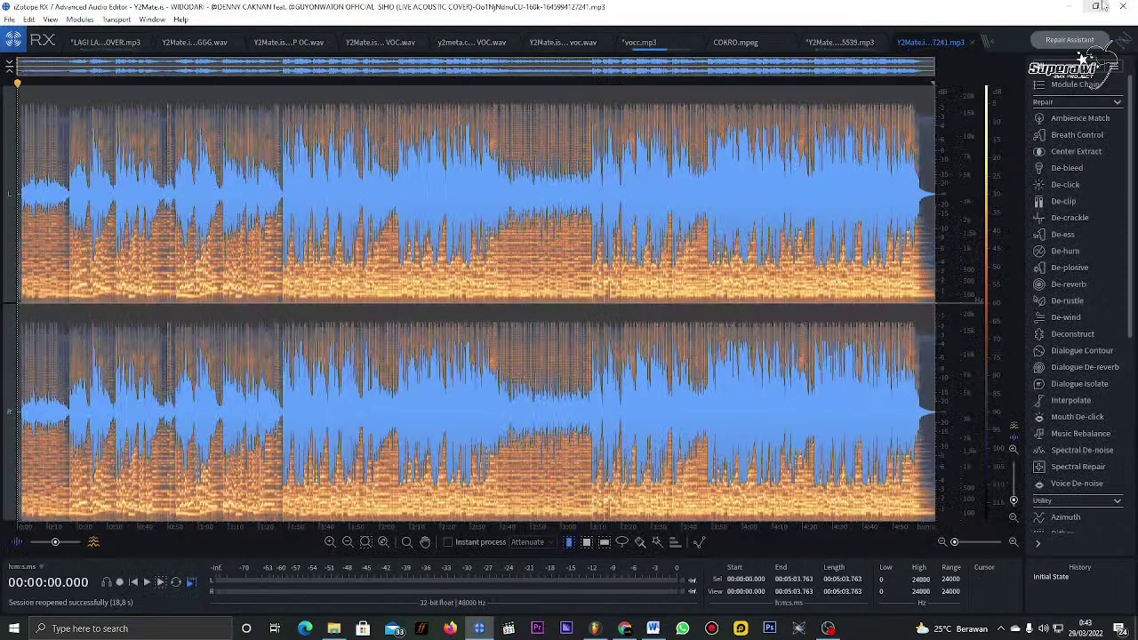
Step: Close iZotope RX 7, returning to the Music folder with the WIDODARI files
click(1125, 7)
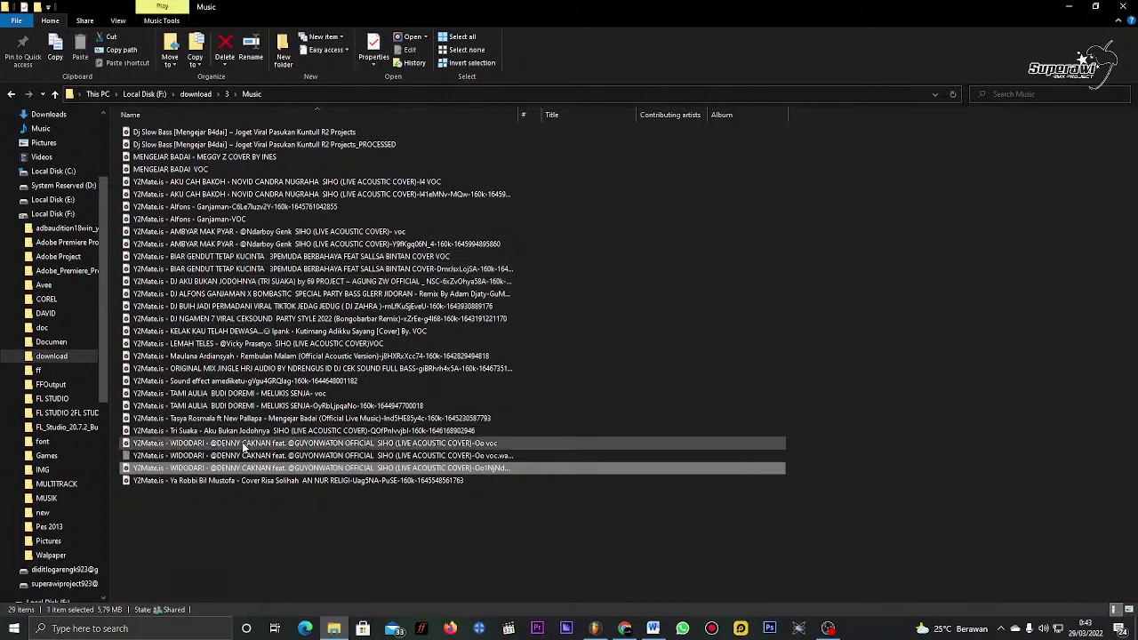
Step: Open the F:\download\4 folder and select the Sahur - Sahur (acapella I Chord Gitar) mp3
click(229, 510)
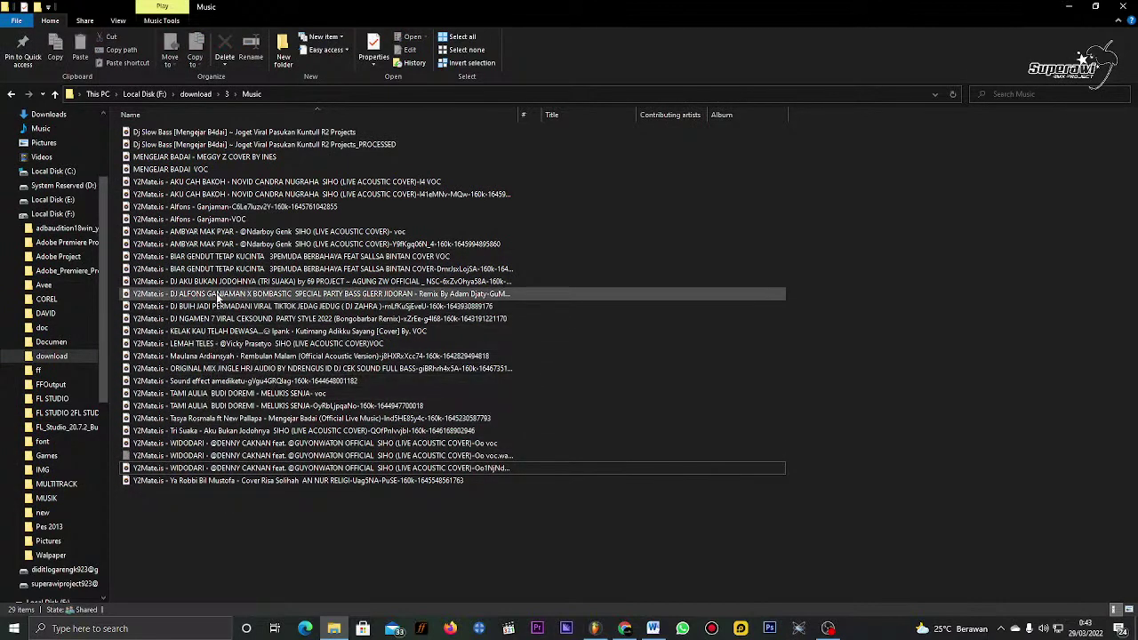
click(196, 94)
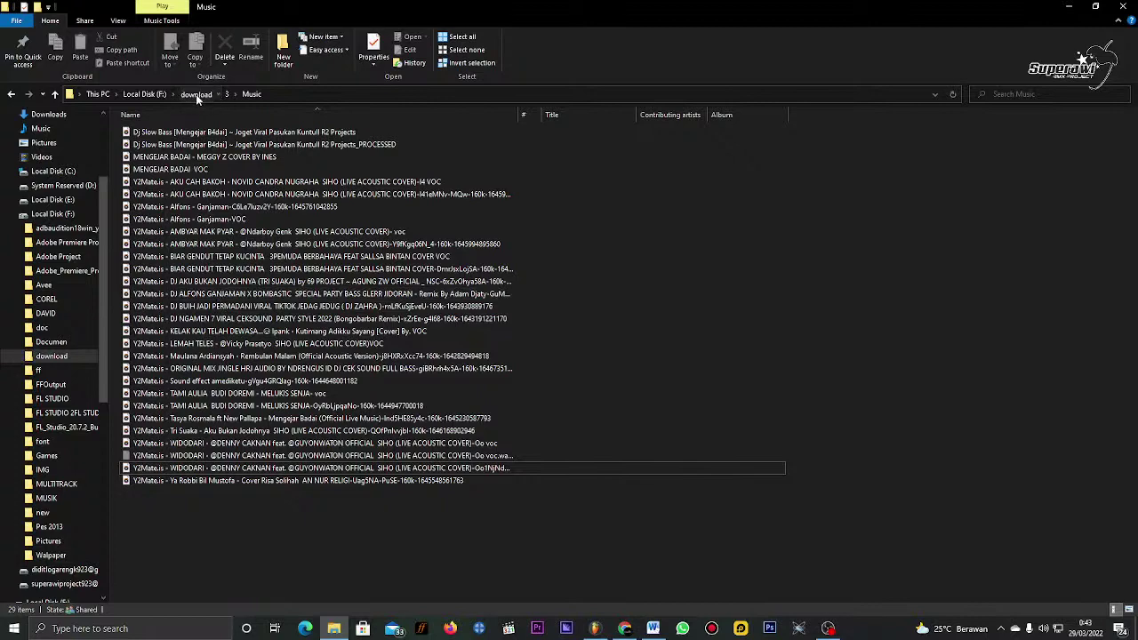
double_click(190, 169)
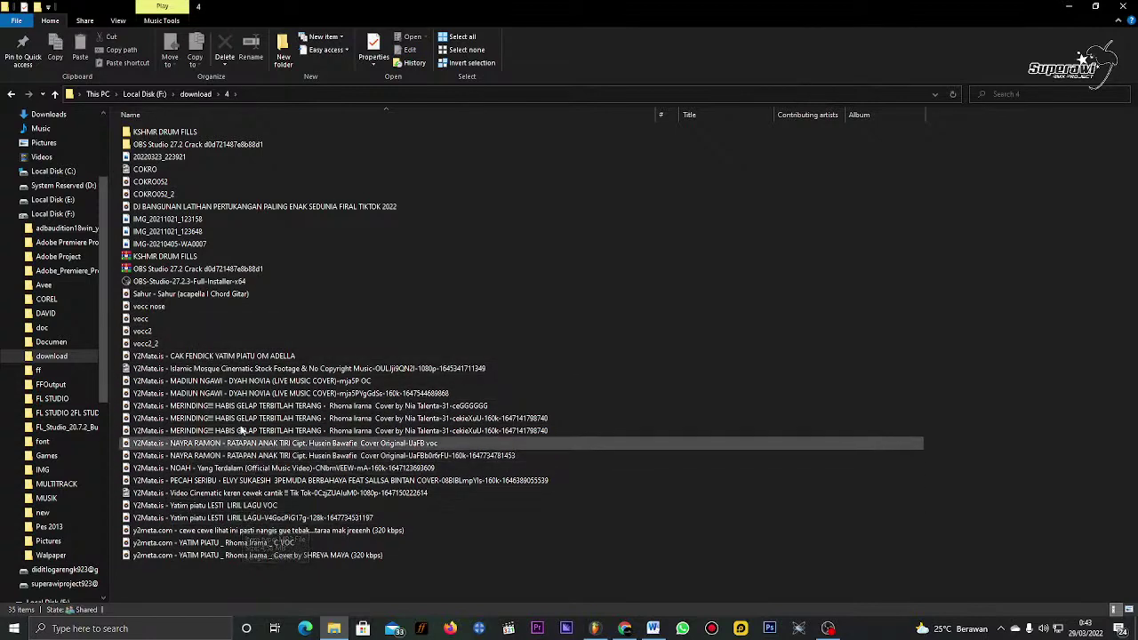
click(177, 296)
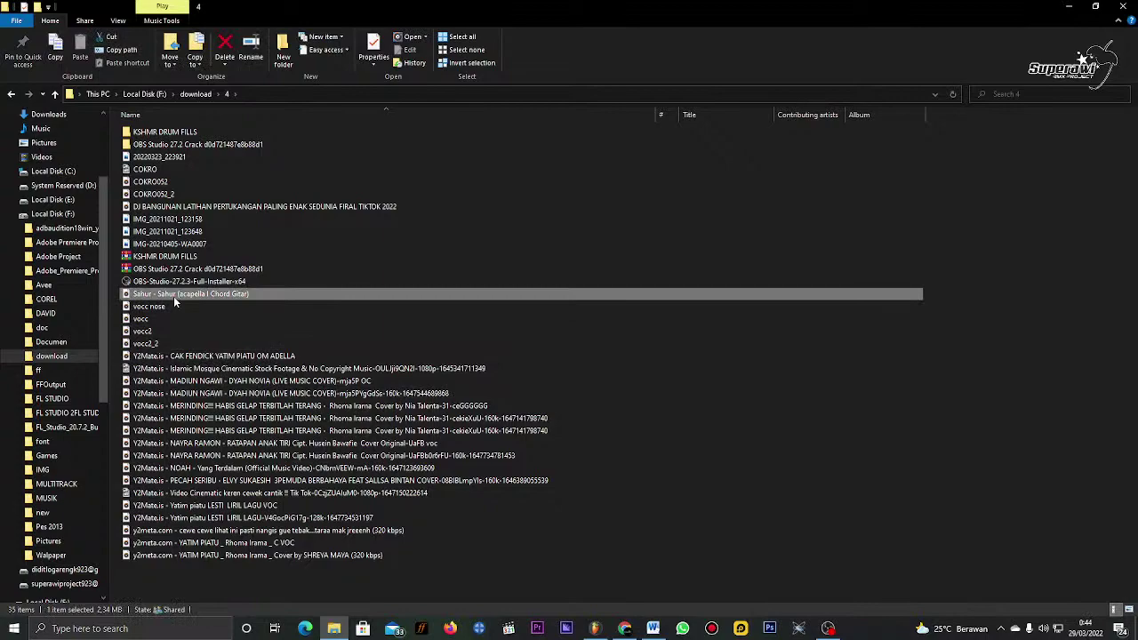
Step: Bring the Sahur mp3 into FL Studio as a new channel, then choose to delete that channel
drag(173, 296, 372, 131)
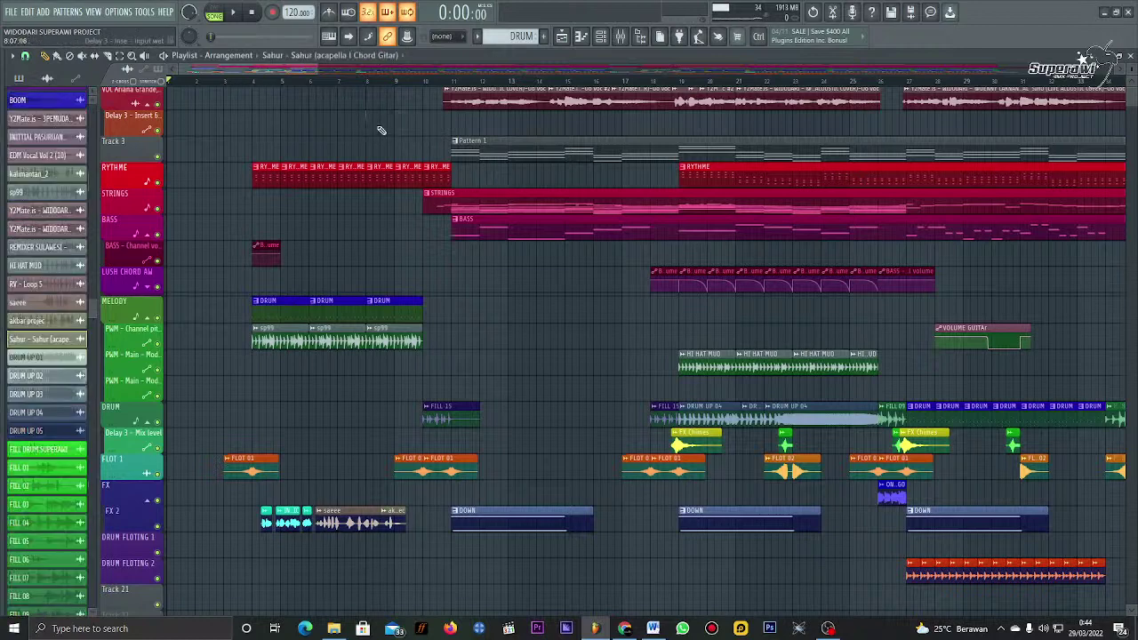
right_click(39, 341)
click(77, 479)
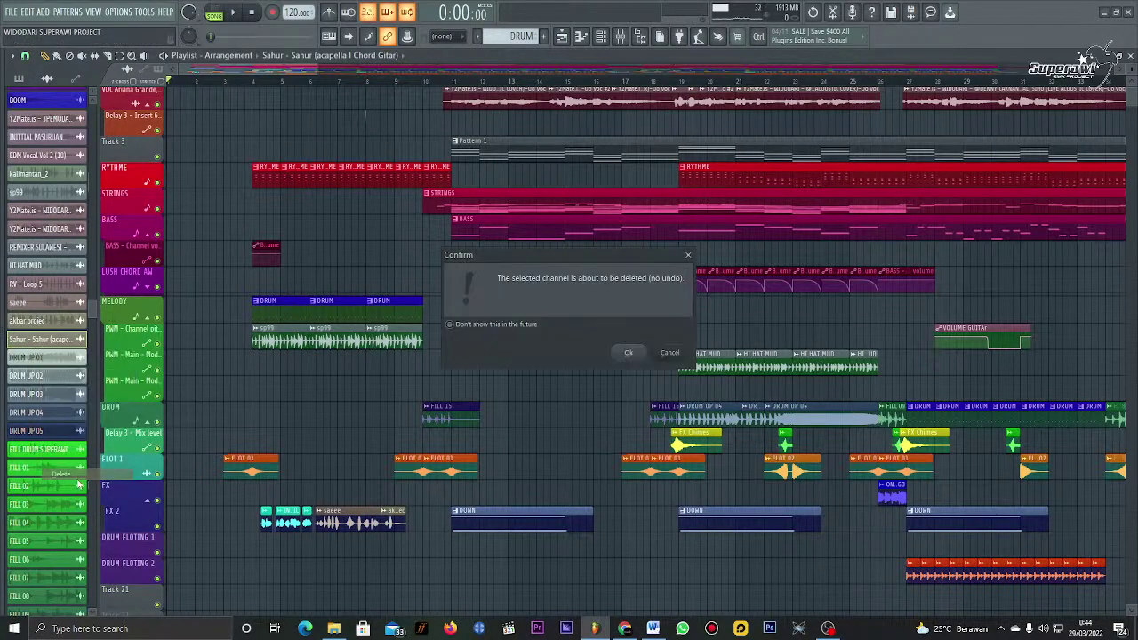
Step: Confirm deleting the Sahur channel, launch iZotope RX 7 and Riffstation, then return to download\4
click(629, 354)
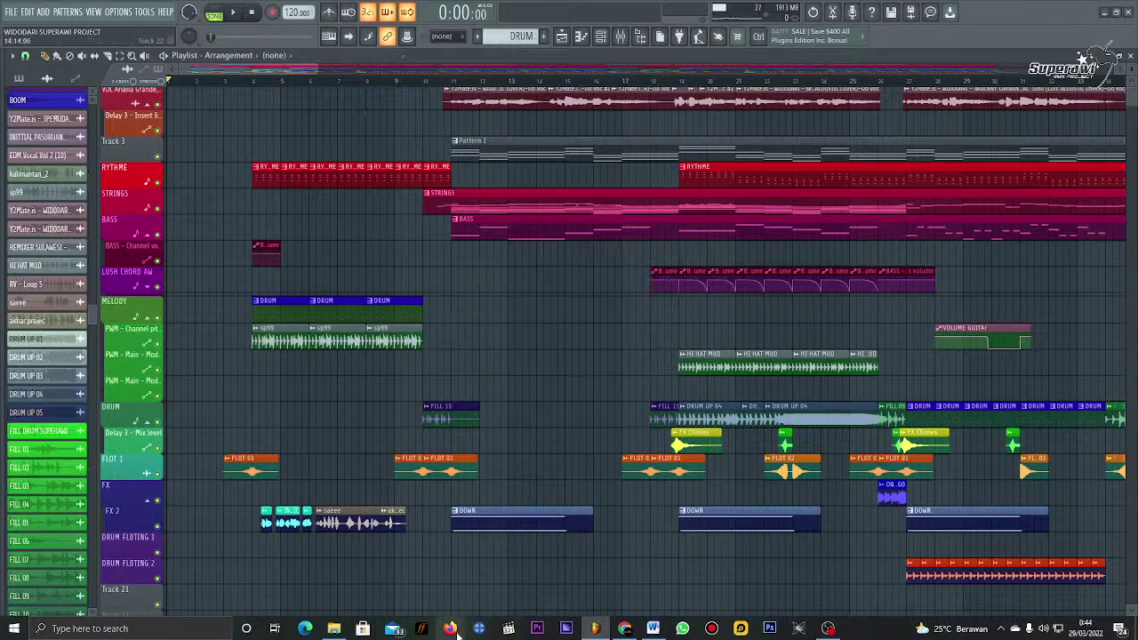
click(363, 629)
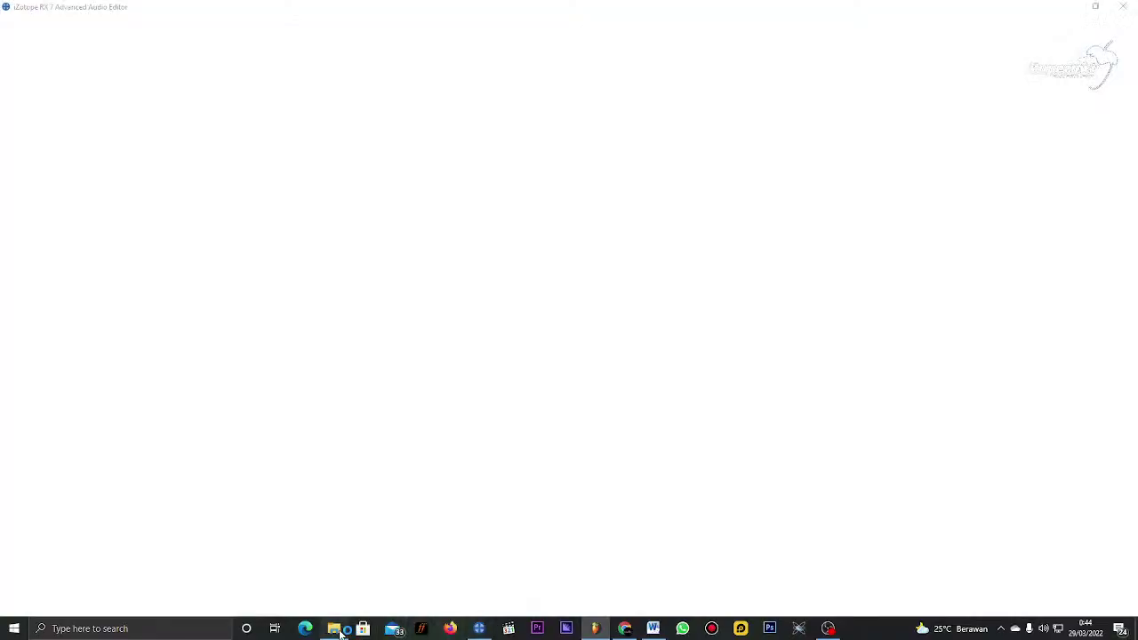
click(336, 630)
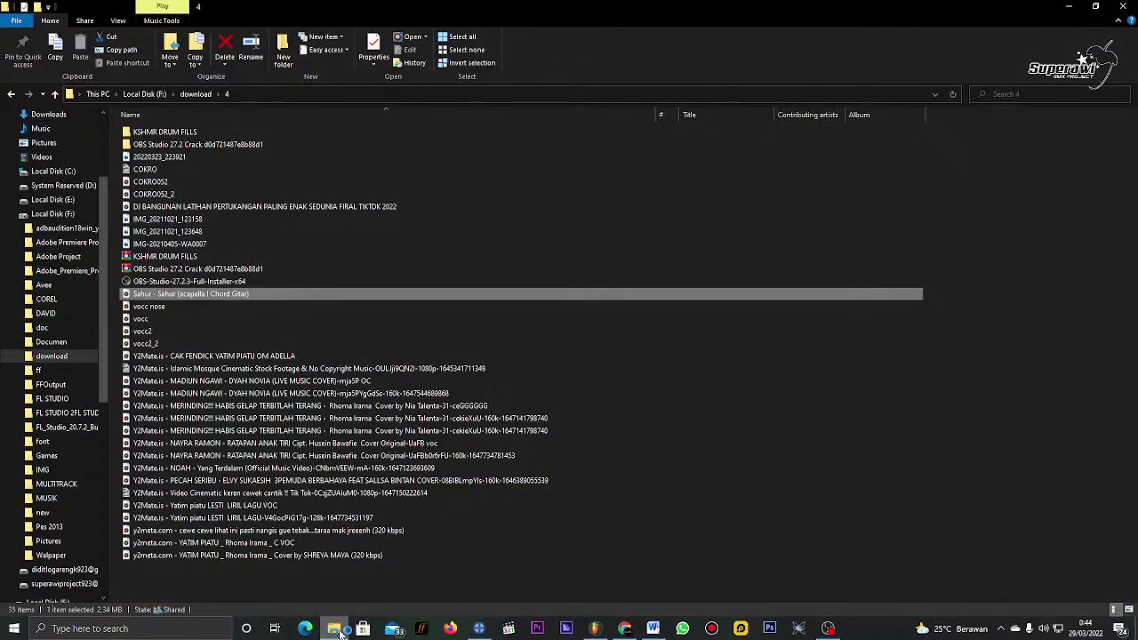
click(425, 631)
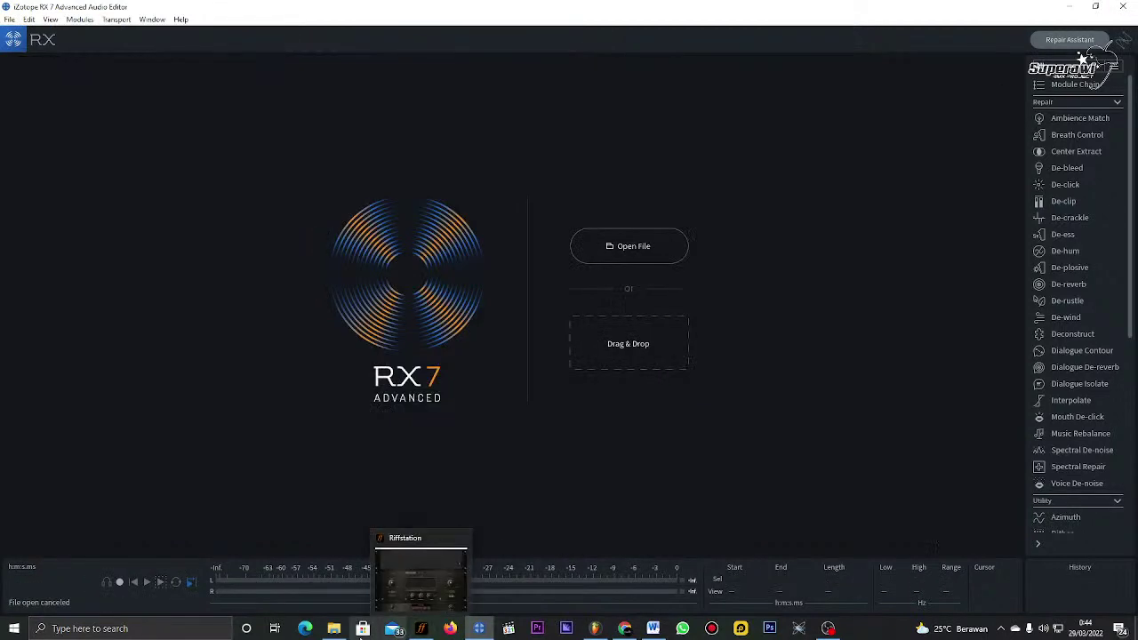
click(339, 636)
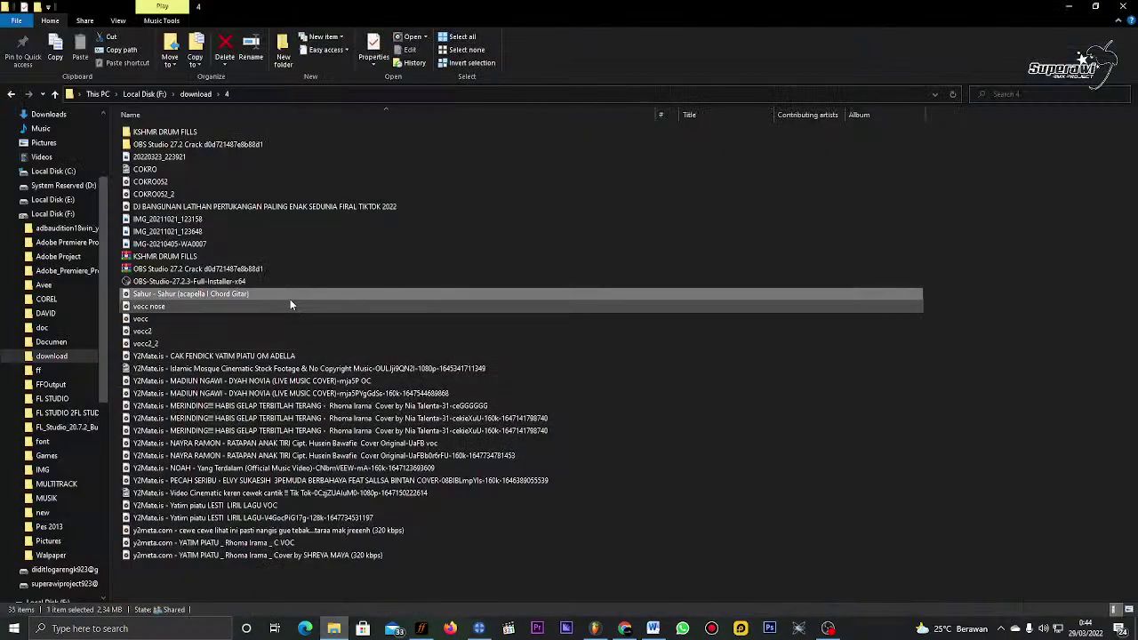
Step: Load the Sahur acapella into Riffstation, set playback near 0:30, and start saving processed audio as WAV
mouse_move(290, 299)
mouse_down()
mouse_move(418, 589)
mouse_move(418, 629)
mouse_move(578, 206)
mouse_up()
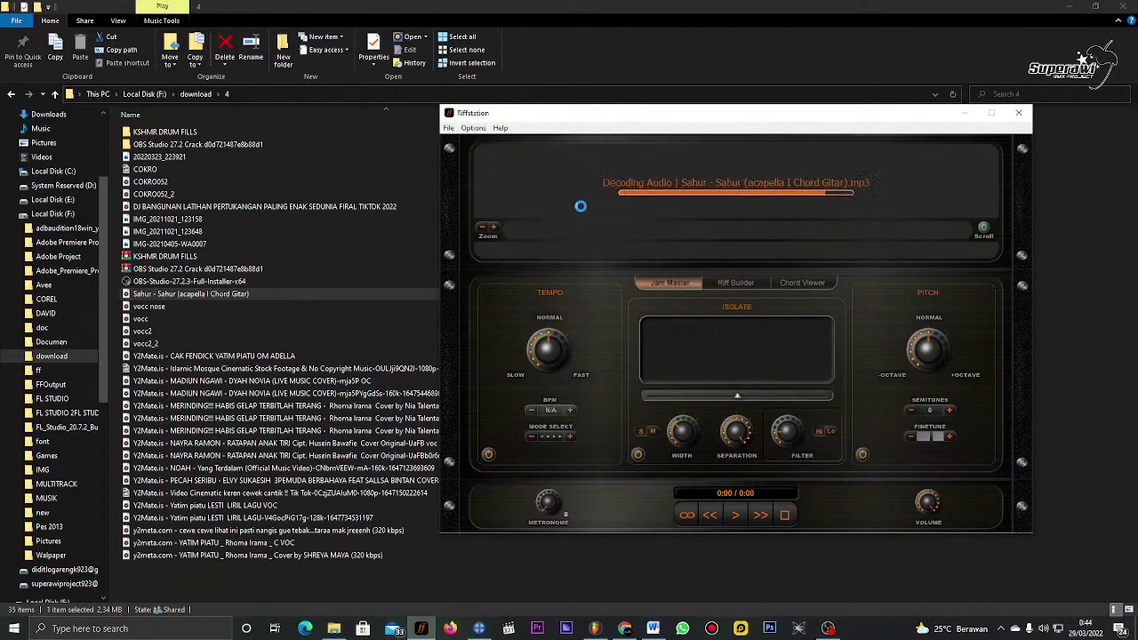
click(596, 194)
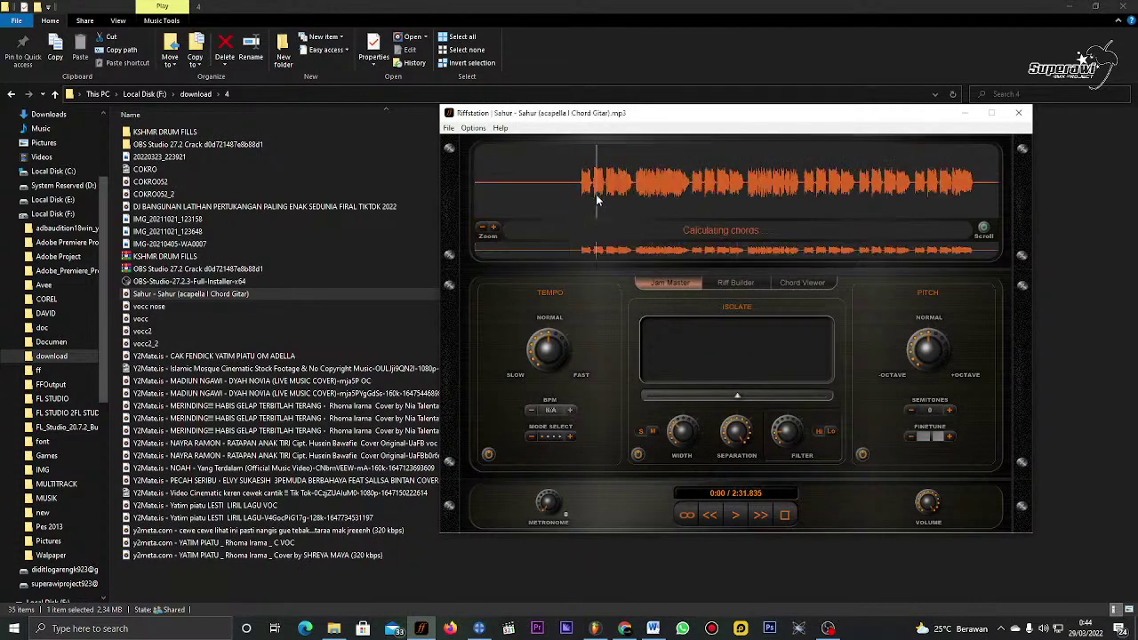
click(582, 200)
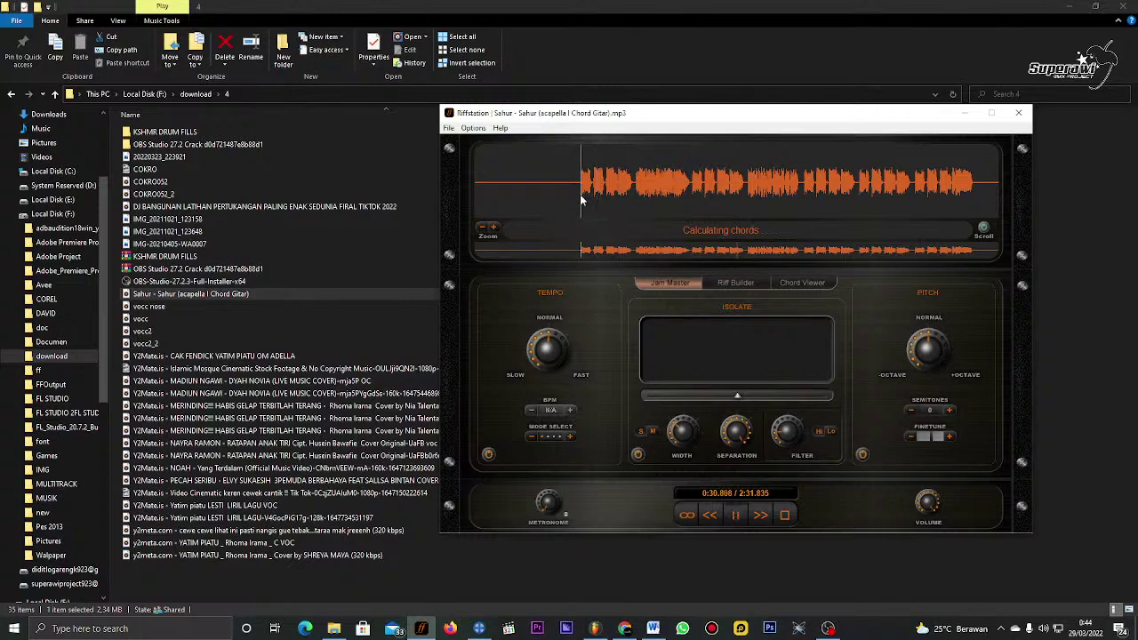
click(450, 128)
click(471, 216)
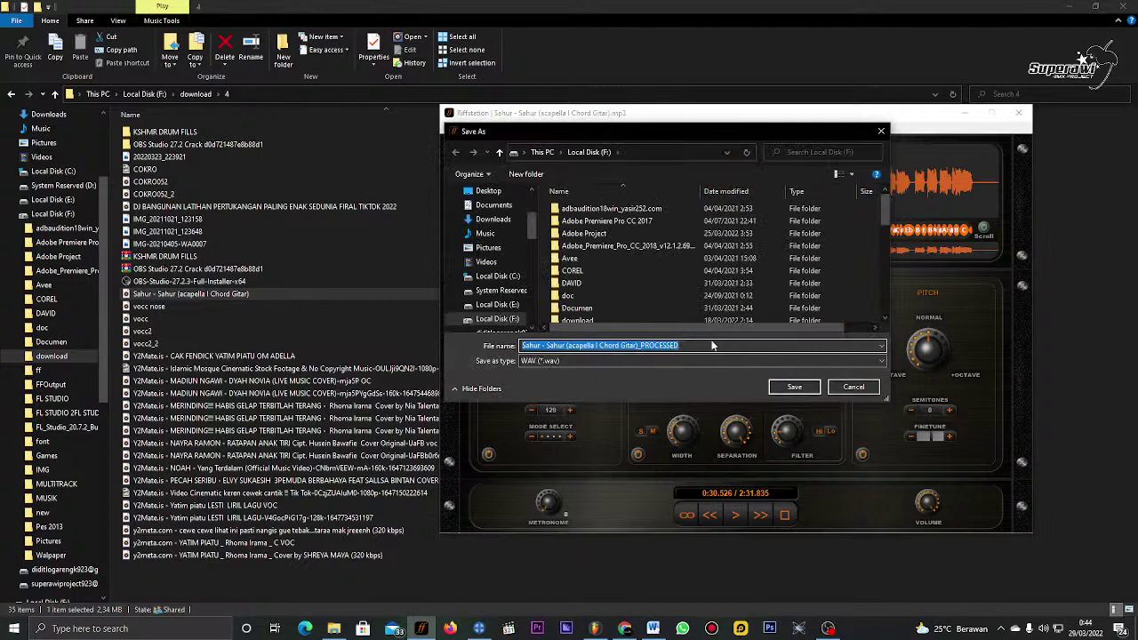
Step: Save the processed acapella as the _PROCESSED WAV in F:\download\4
click(679, 344)
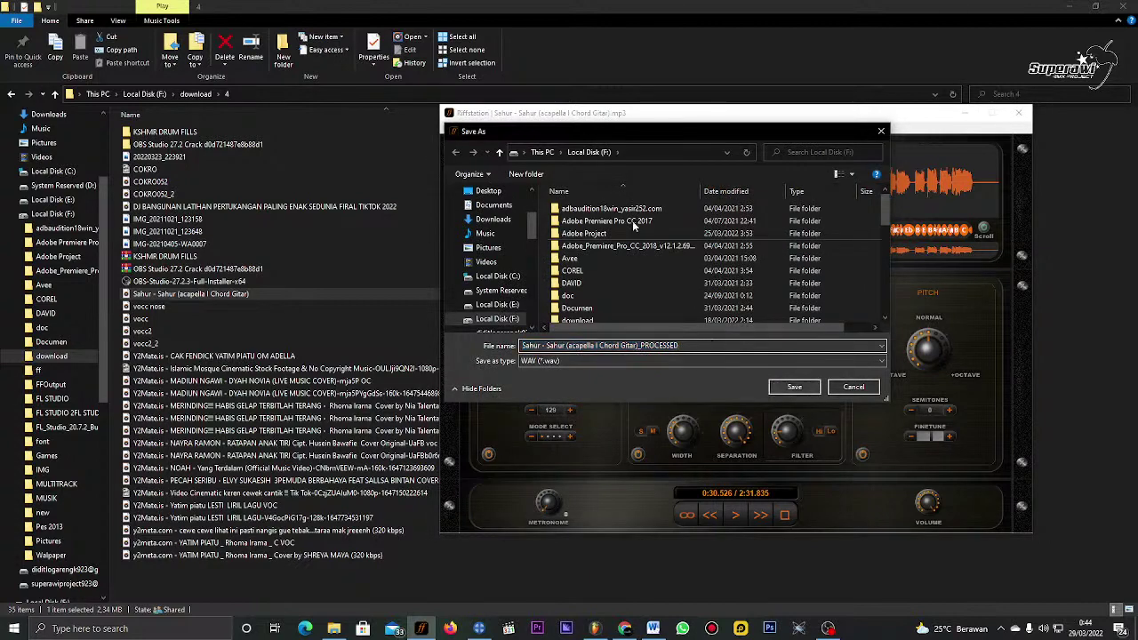
scroll(616, 262, down, 4)
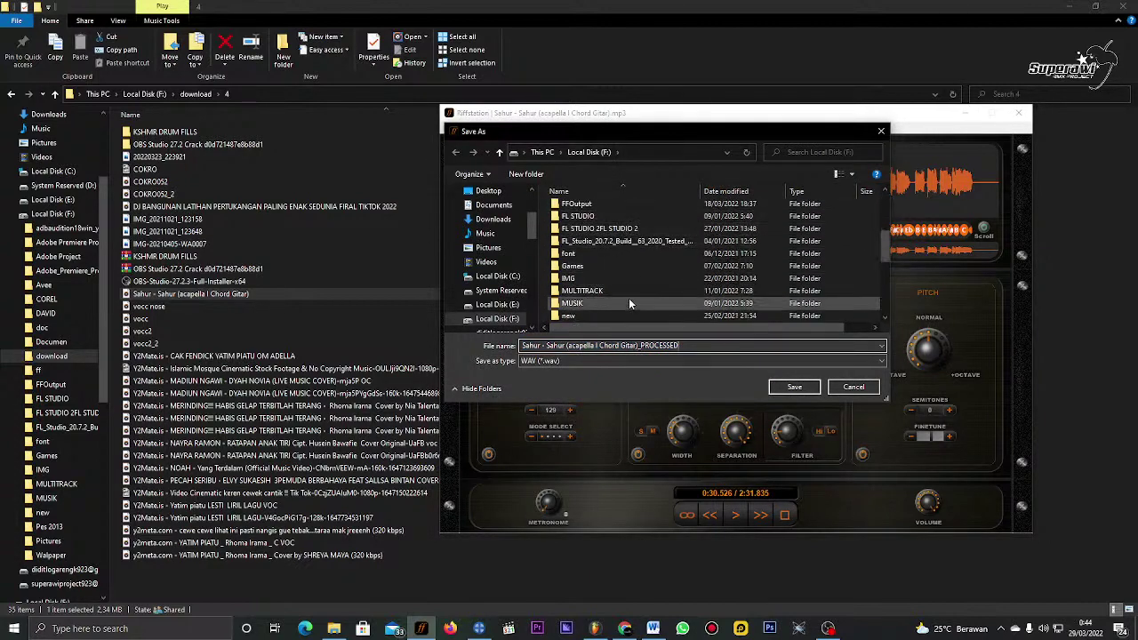
scroll(629, 297, up, 2)
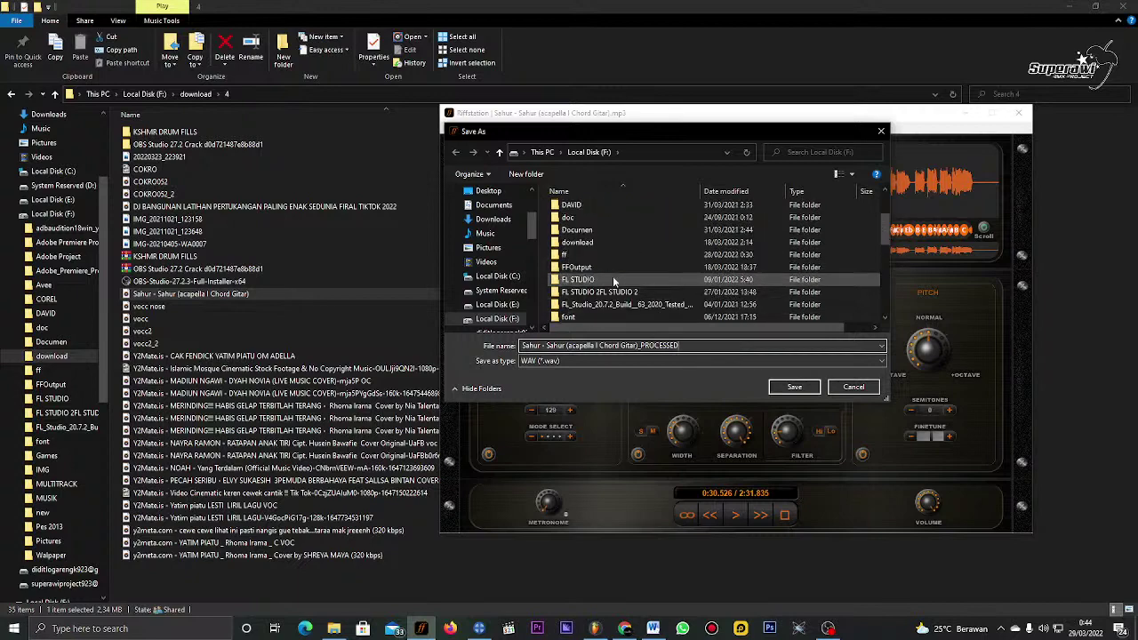
double_click(587, 205)
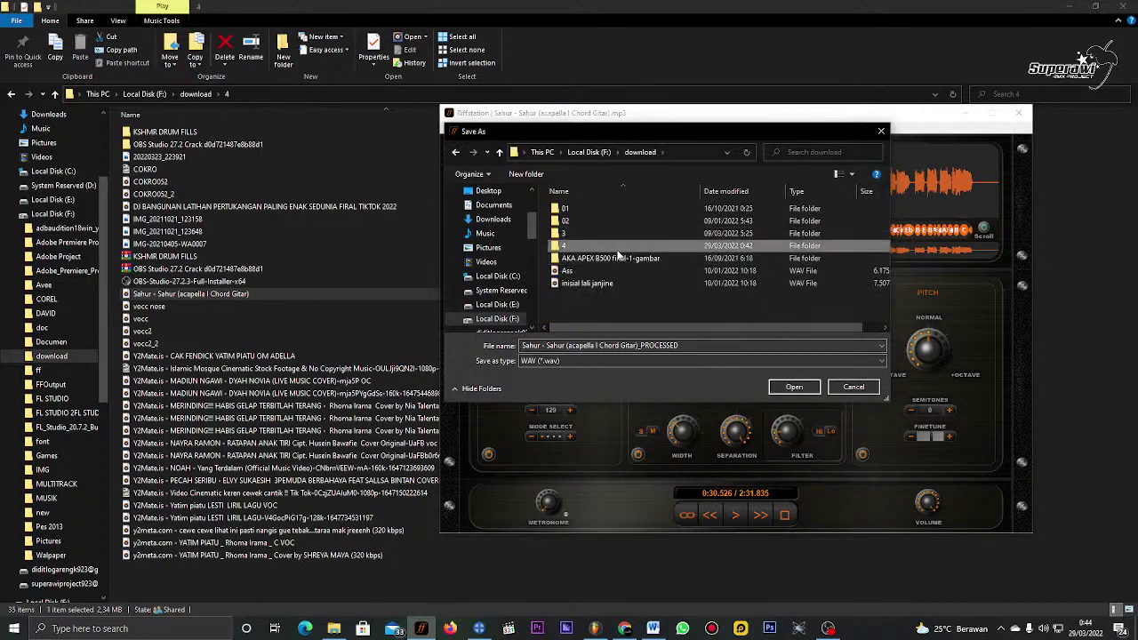
double_click(614, 245)
click(793, 387)
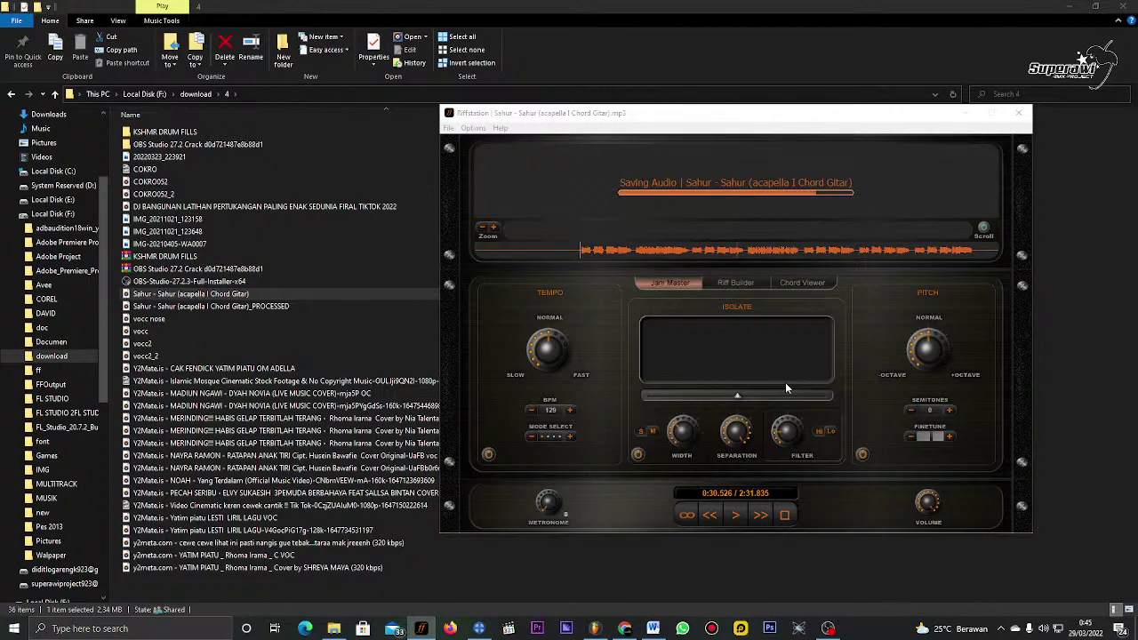
key(alt+Tab)
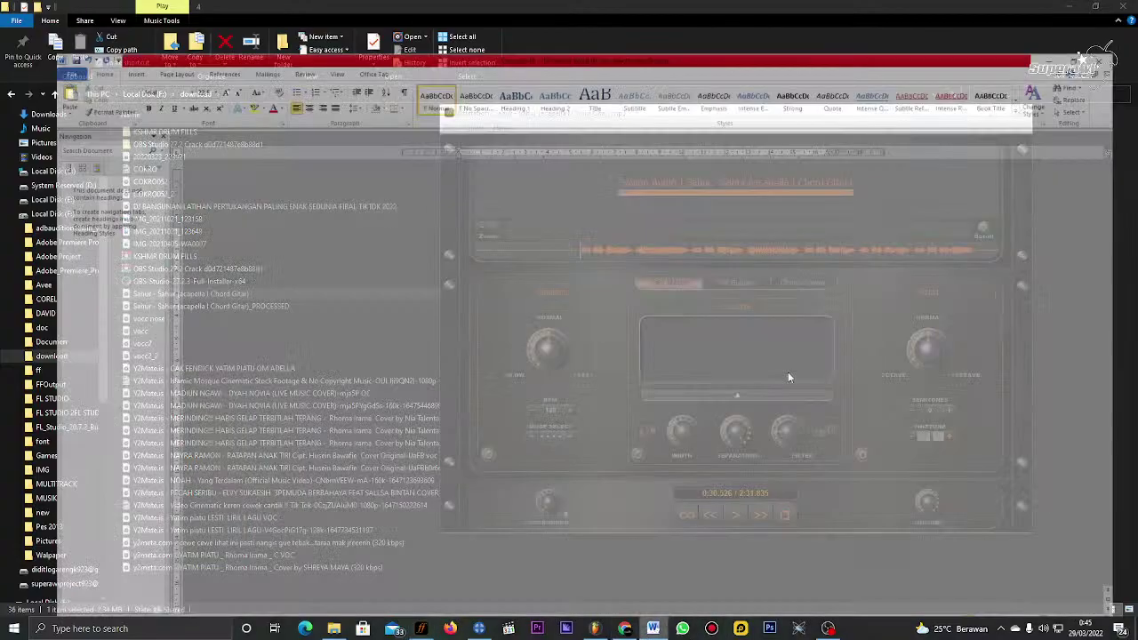
Step: Close the Word notes without saving and drag the Sahur _PROCESSED WAV into FL Studio's playlist
click(1118, 7)
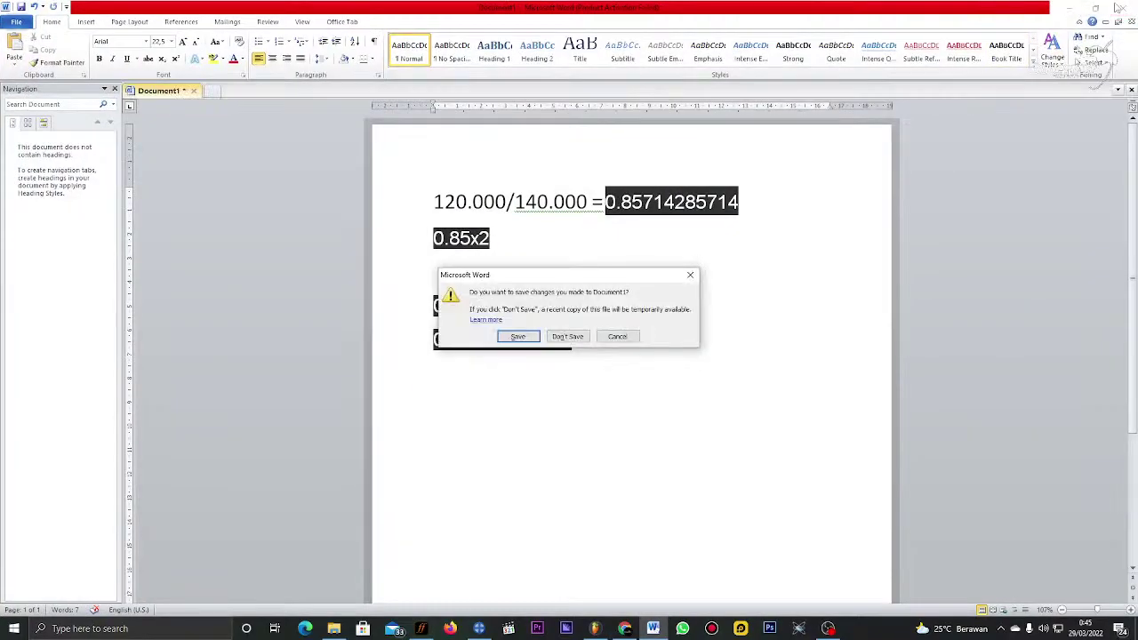
click(574, 337)
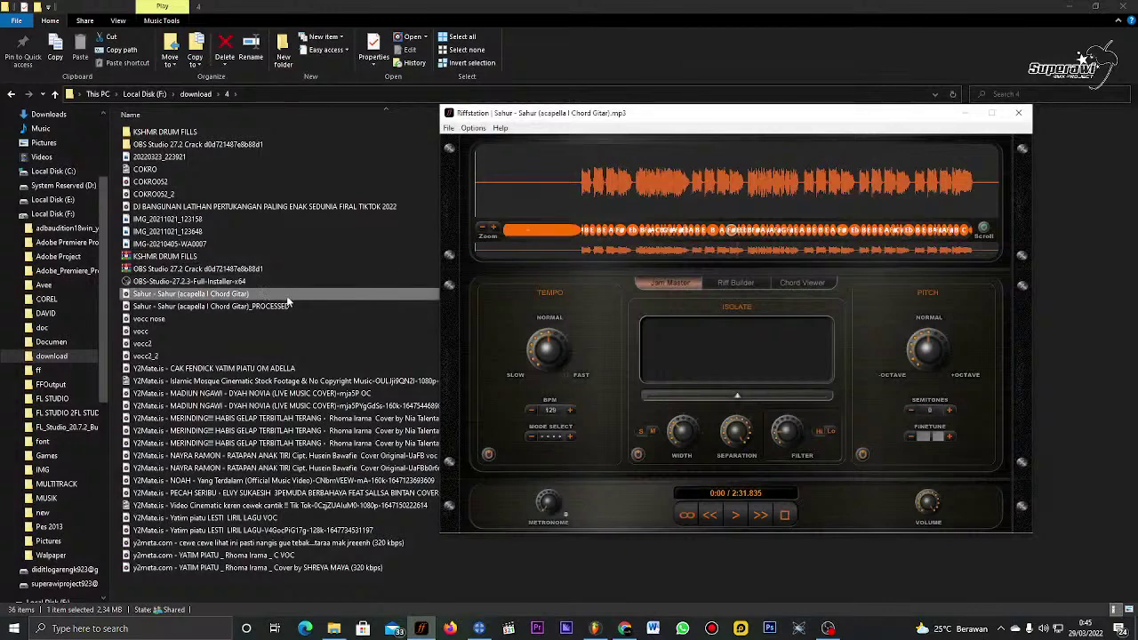
click(969, 113)
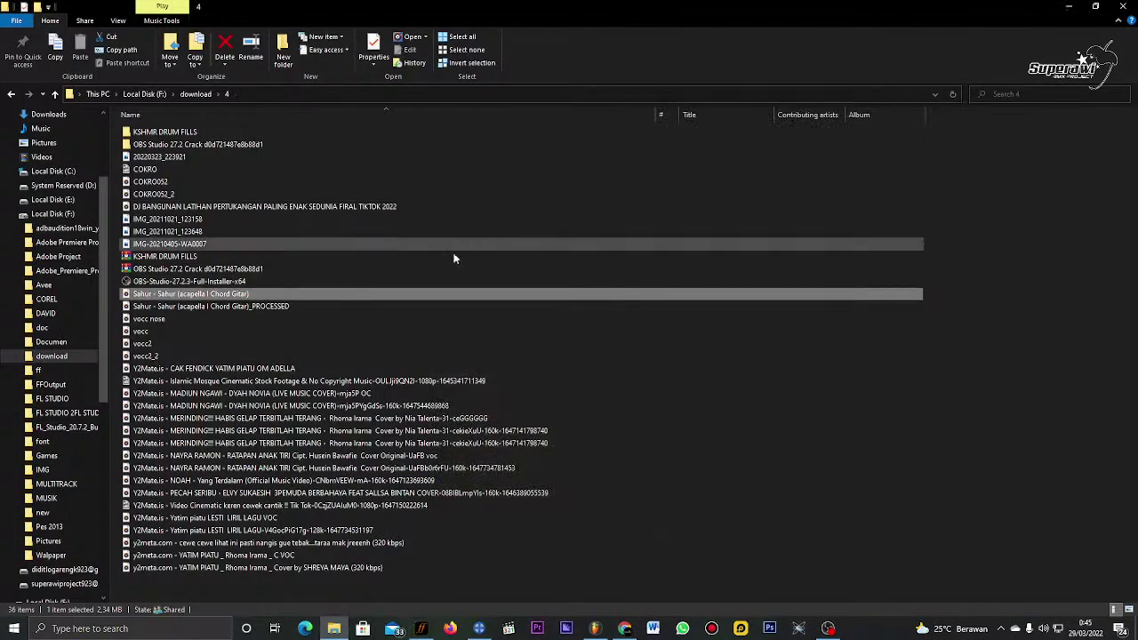
click(216, 307)
drag(197, 307, 453, 118)
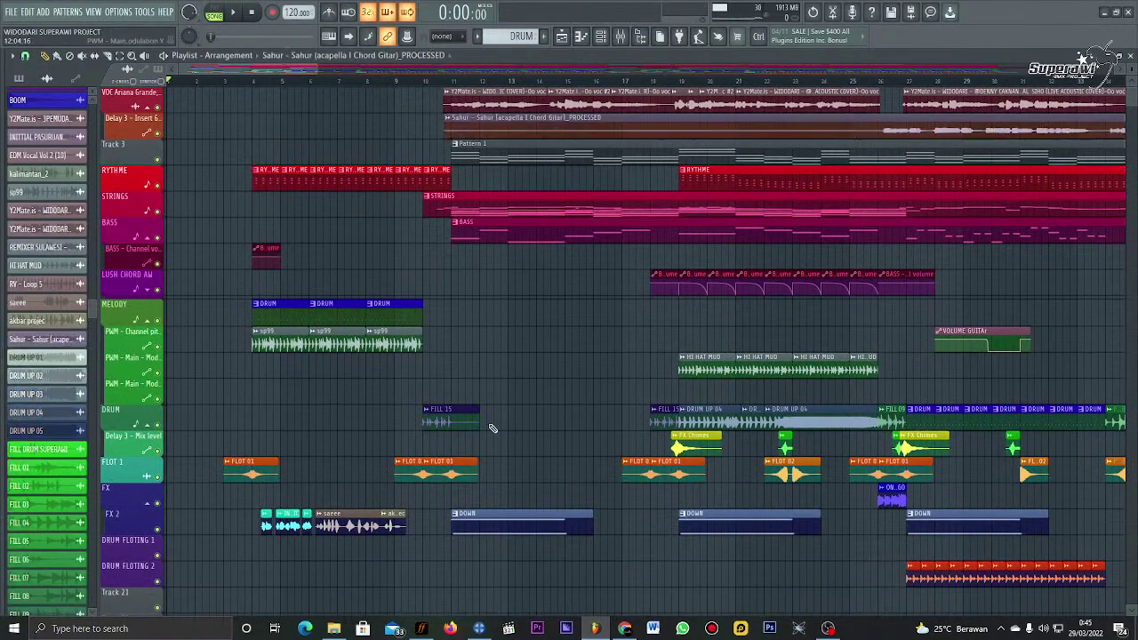
Step: Move the acapella clip earlier, unmute the acapella and DRUM tracks, and mute Track 3
click(479, 628)
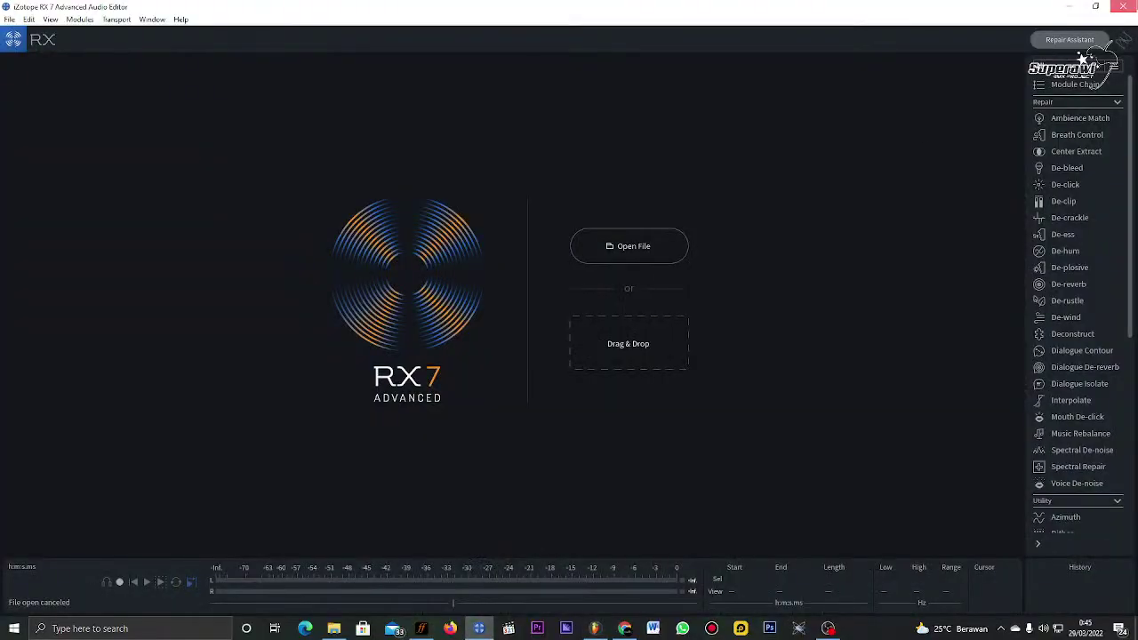
click(478, 629)
mouse_move(451, 122)
mouse_down()
mouse_move(310, 123)
mouse_move(822, 117)
mouse_move(467, 118)
mouse_up()
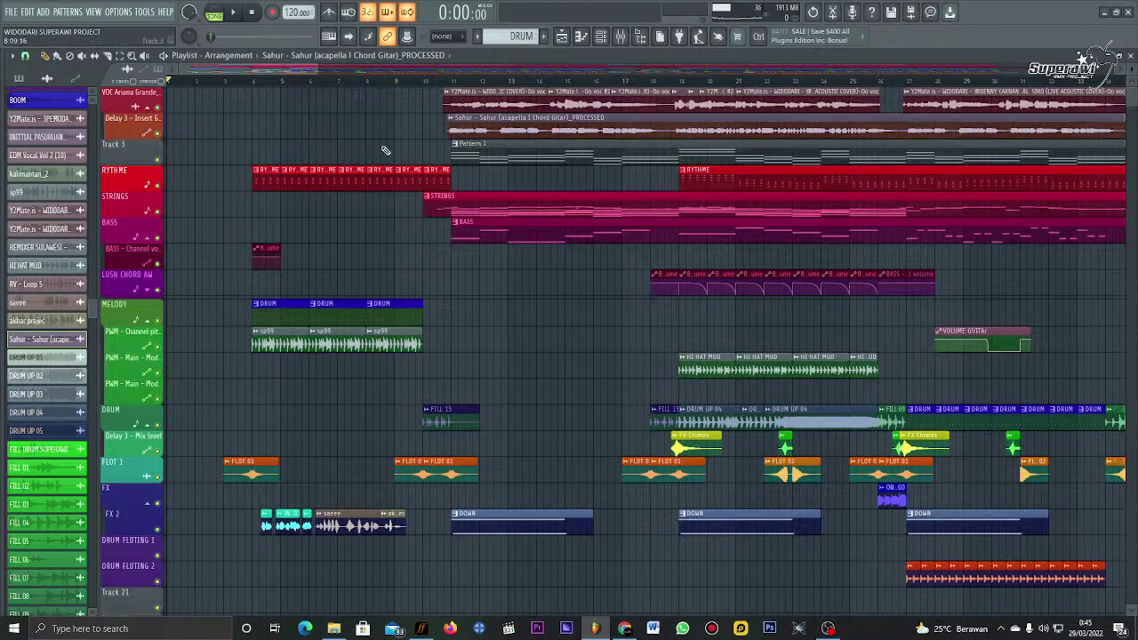
ctrl+click(158, 160)
click(159, 135)
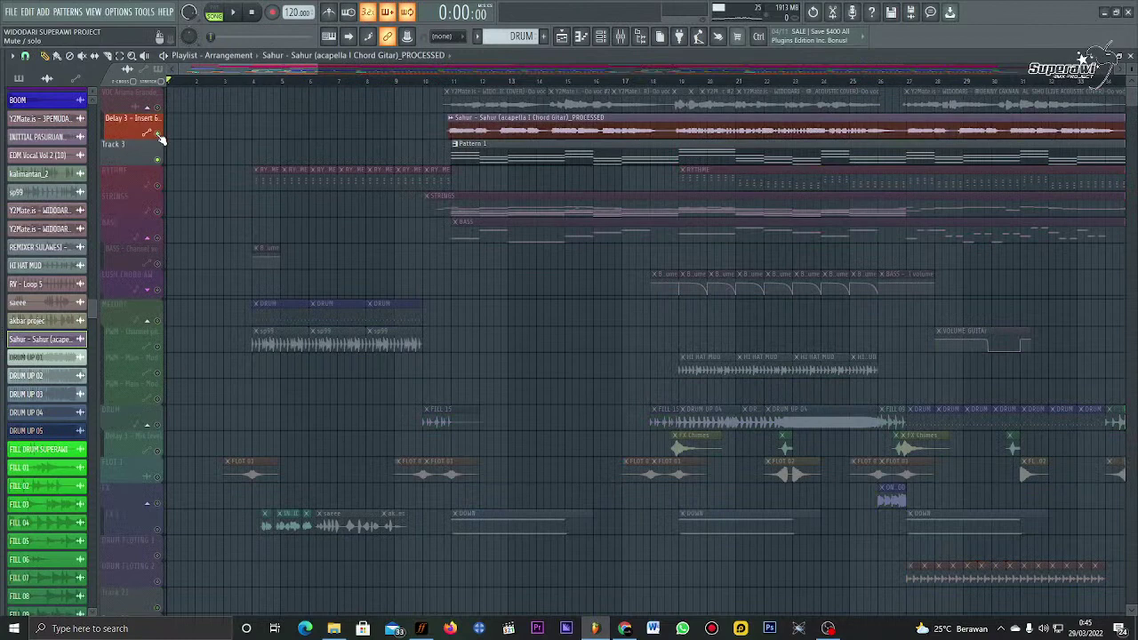
click(160, 426)
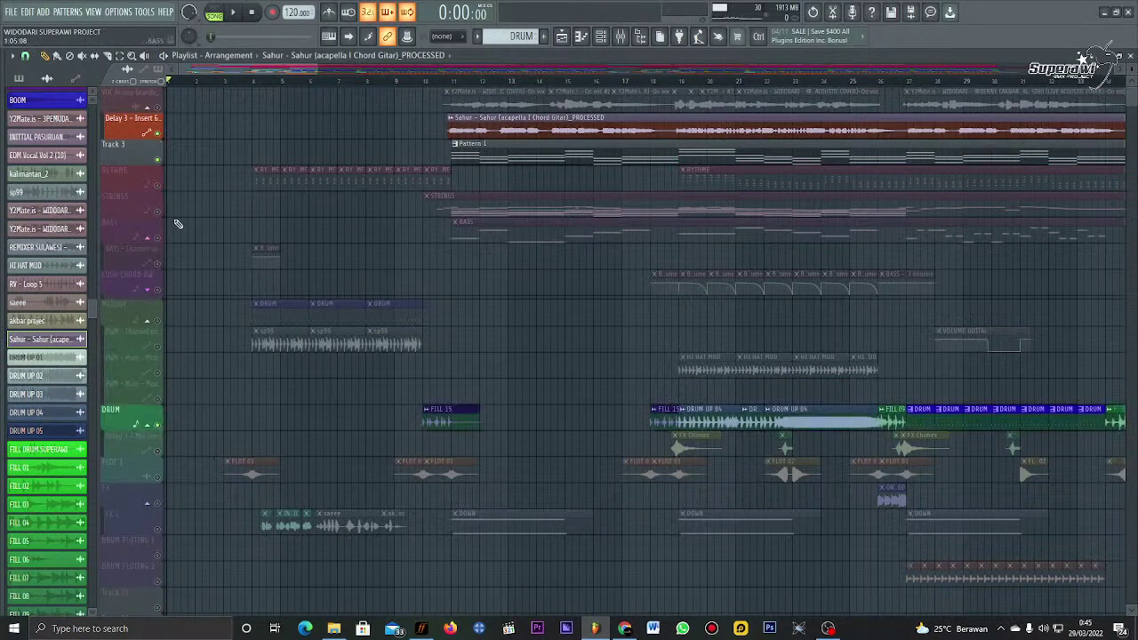
click(158, 161)
Step: Nudge the acapella clip to just before bar 27 and play from about 0:50 to check alignment
scroll(356, 87, down, 2)
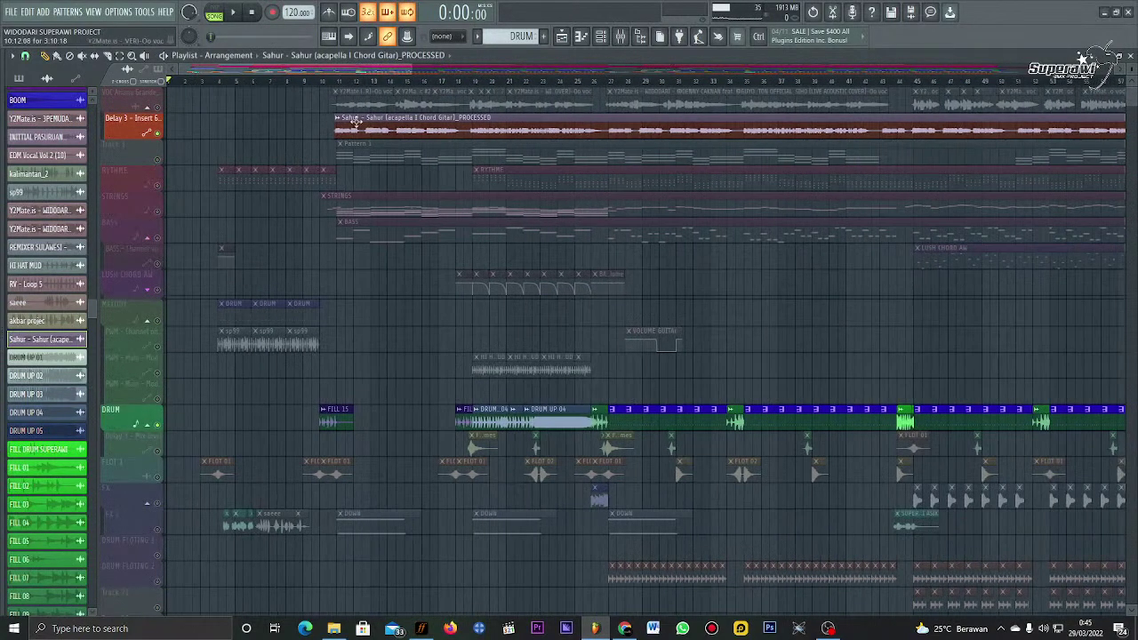
drag(364, 127, 612, 145)
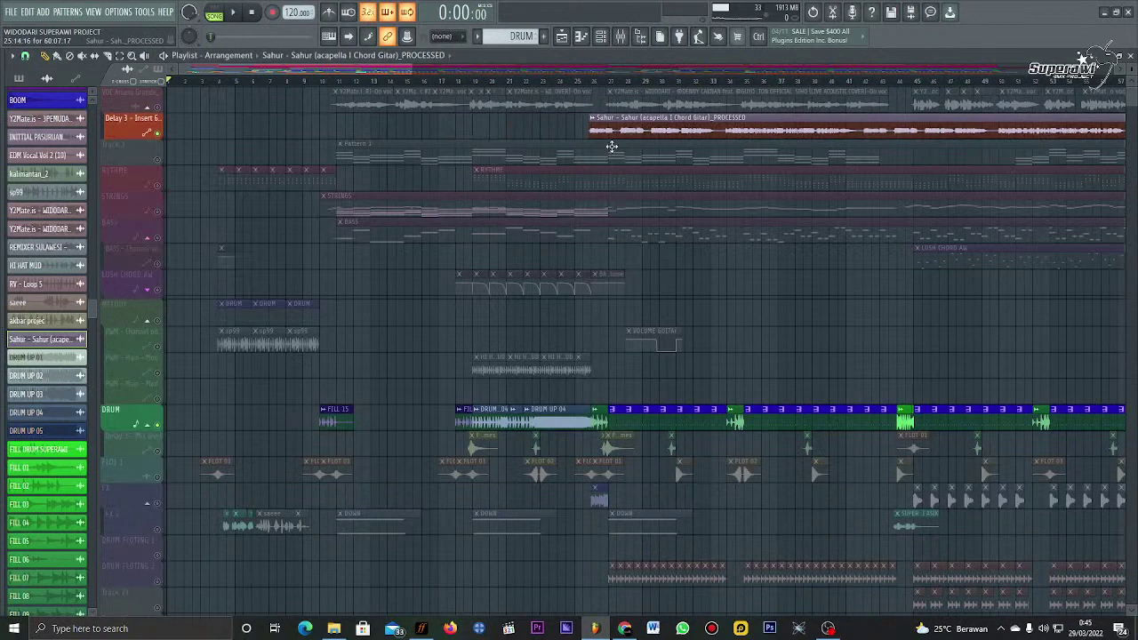
click(594, 82)
scroll(610, 89, up, 2)
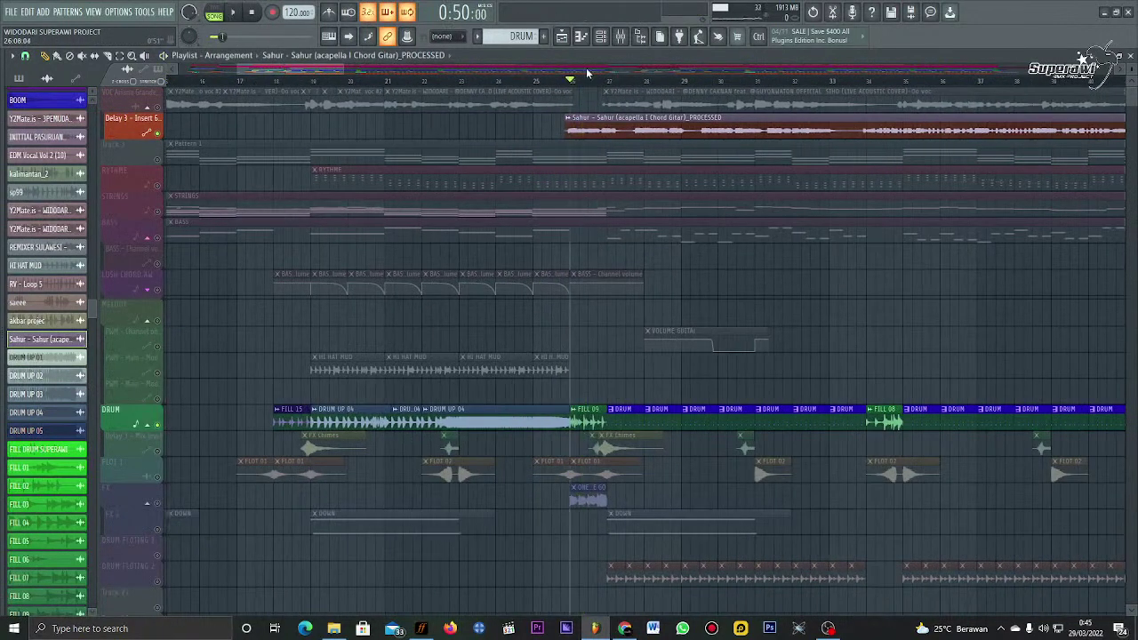
scroll(509, 119, right, 3)
drag(493, 133, 536, 135)
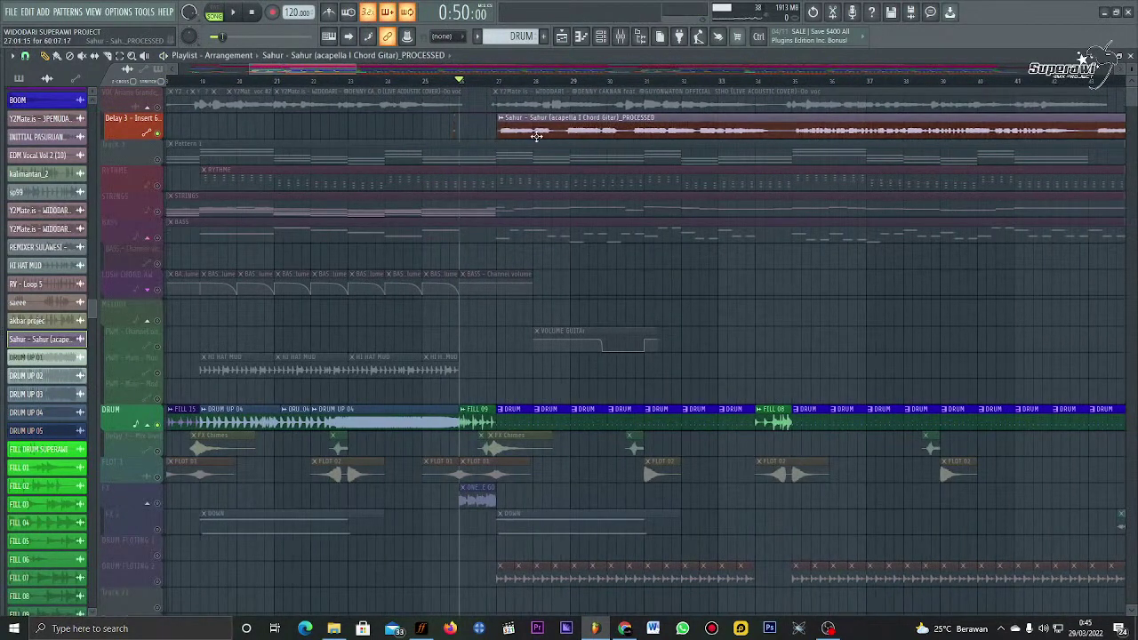
click(489, 87)
scroll(487, 88, up, 2)
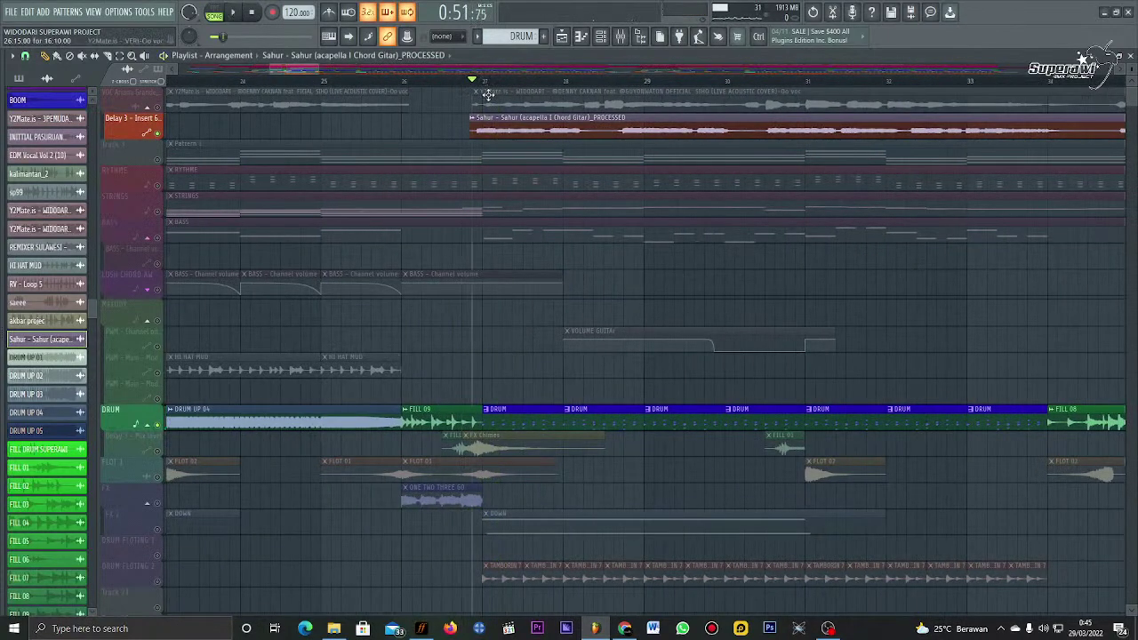
key(space)
key(space)
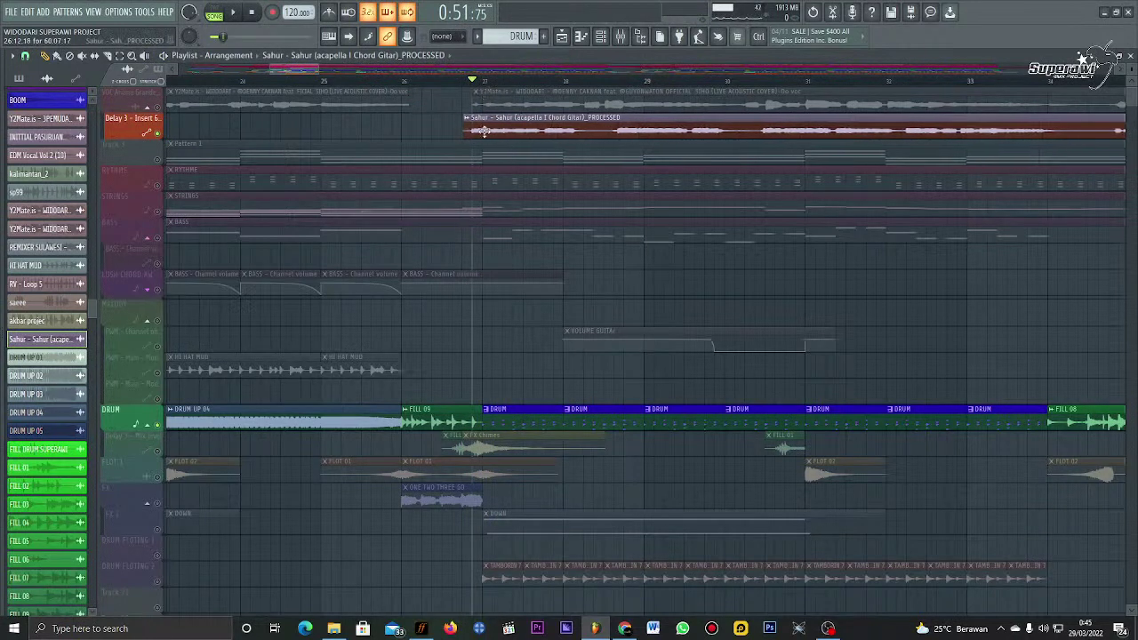
click(413, 82)
key(space)
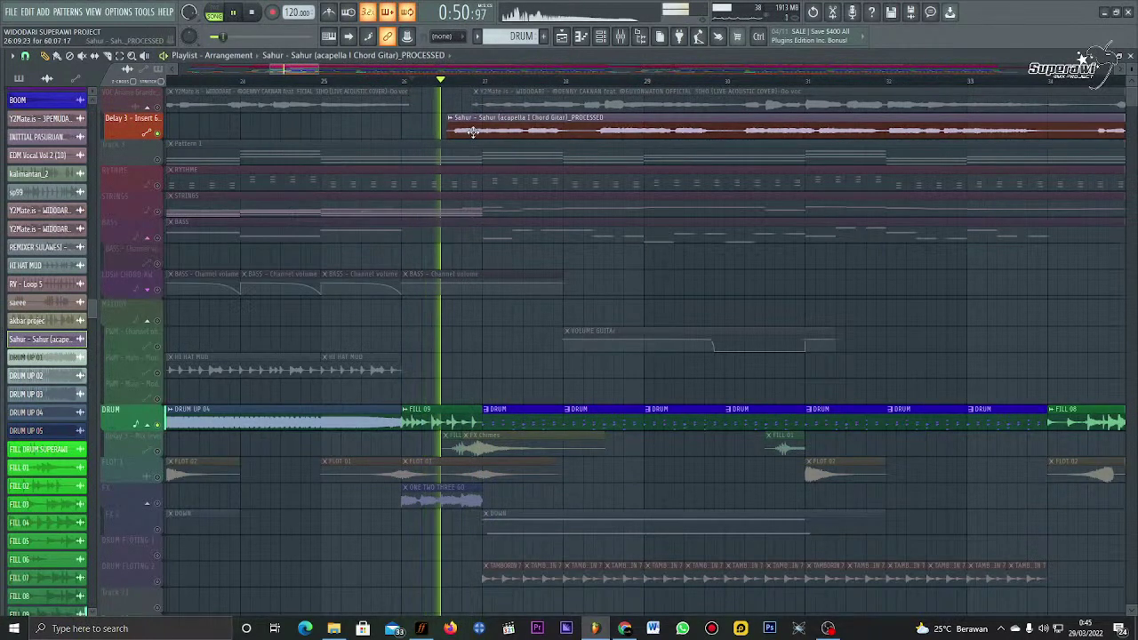
key(space)
key(space)
drag(475, 130, 492, 127)
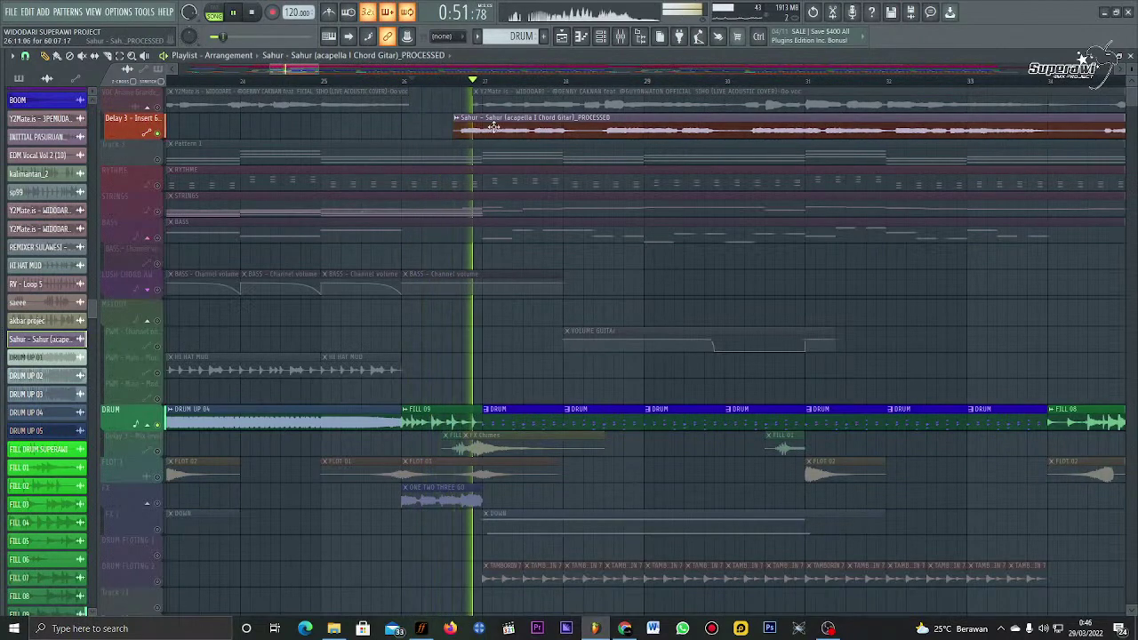
key(space)
Step: Change the Sahur _PROCESSED sample's time stretching mode from Resample to Stretch and close its settings
double_click(493, 127)
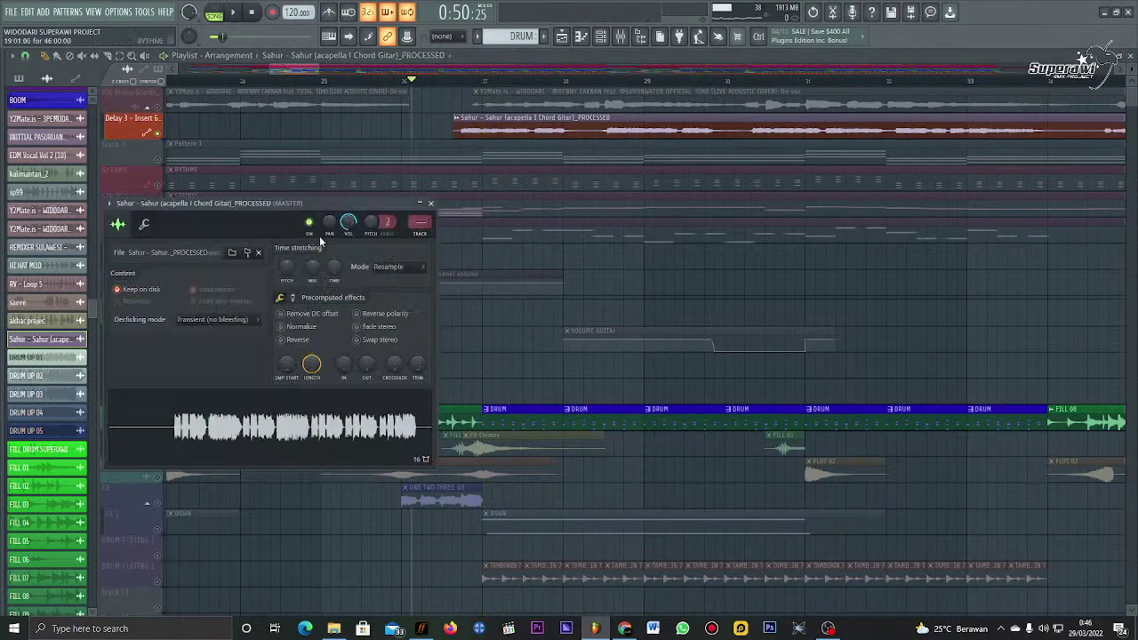
click(400, 270)
click(400, 271)
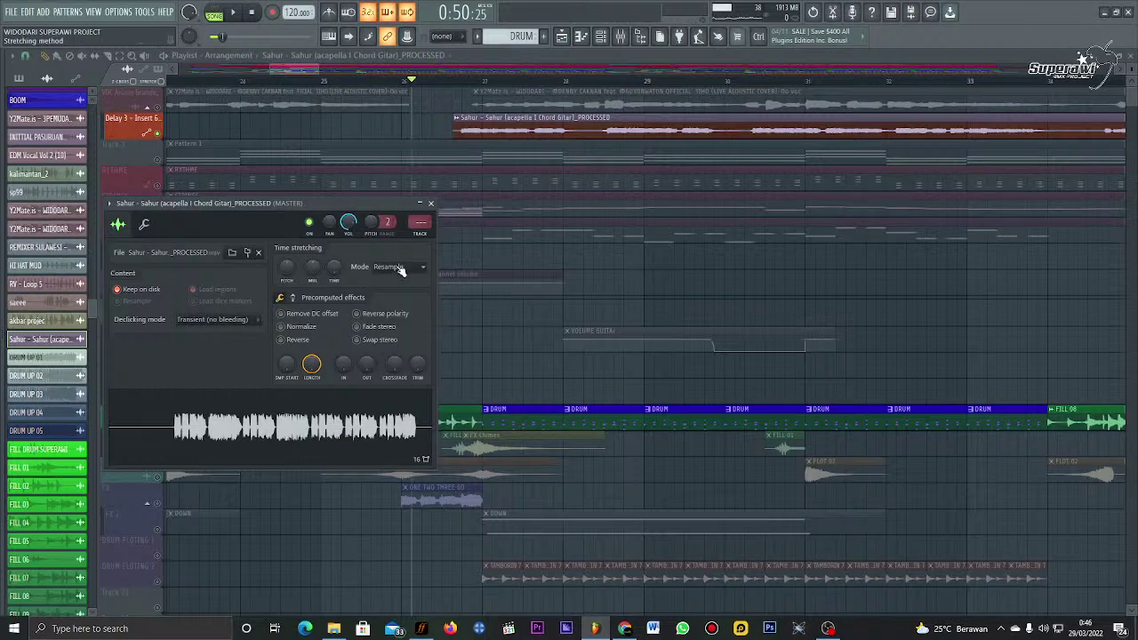
click(400, 271)
click(396, 303)
click(429, 204)
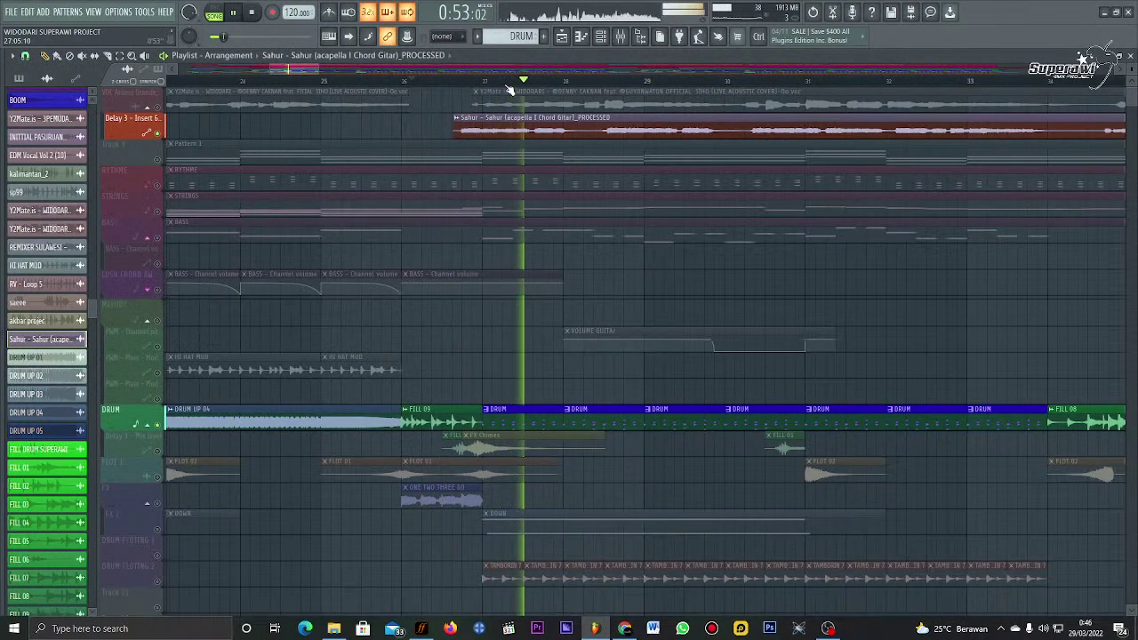
scroll(509, 89, down, 3)
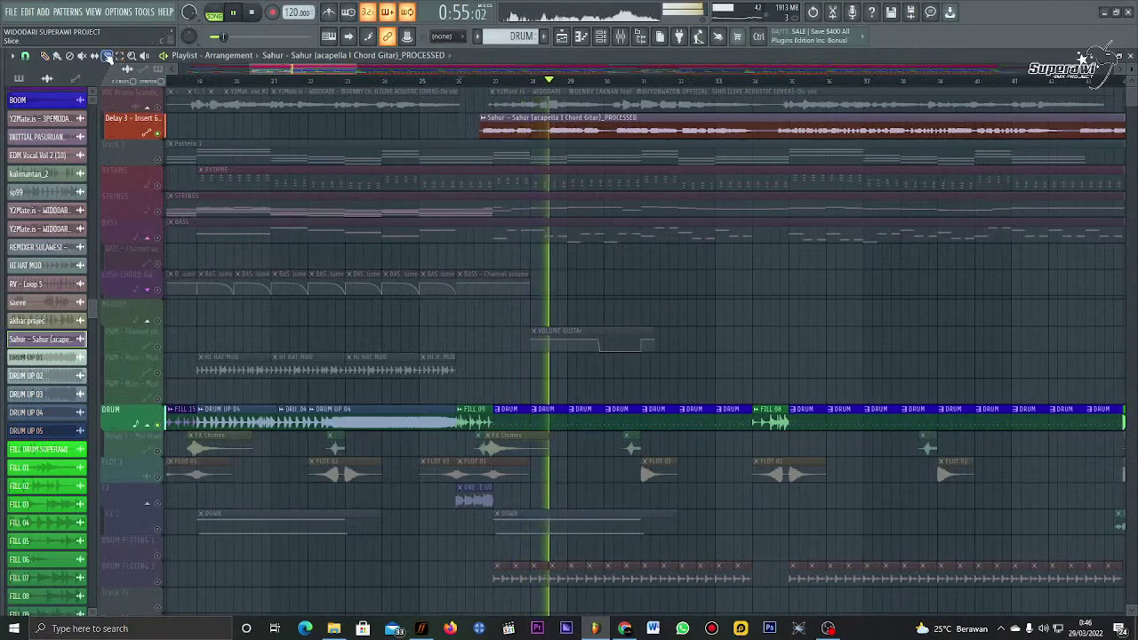
Step: Slice the acapella clip in two, delete the right part, and extend the end slightly
click(607, 124)
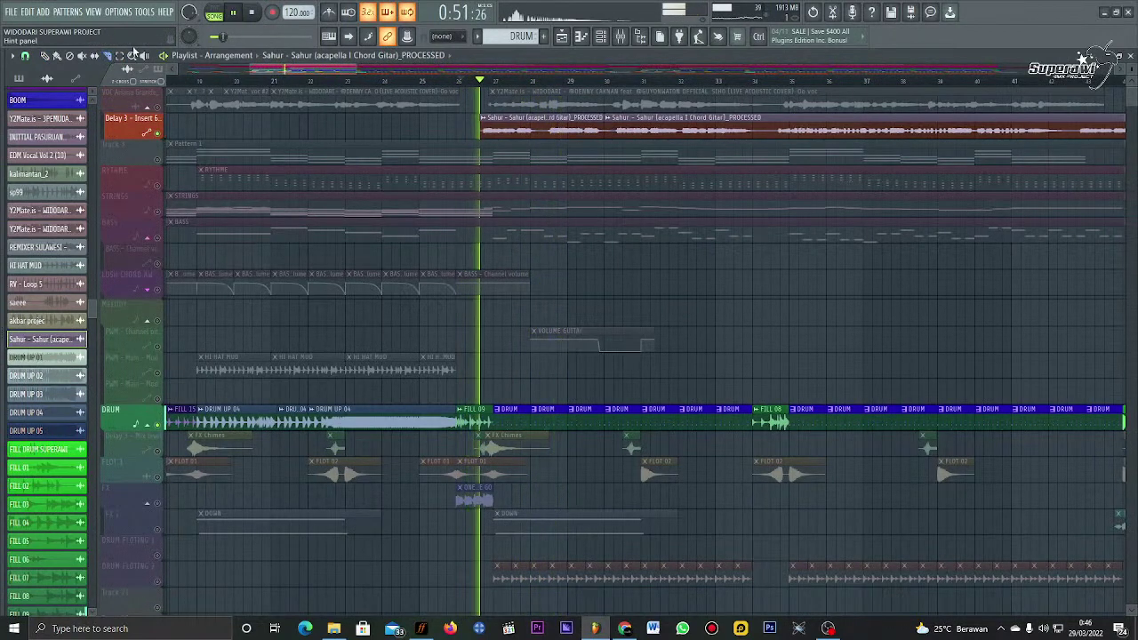
right_click(682, 130)
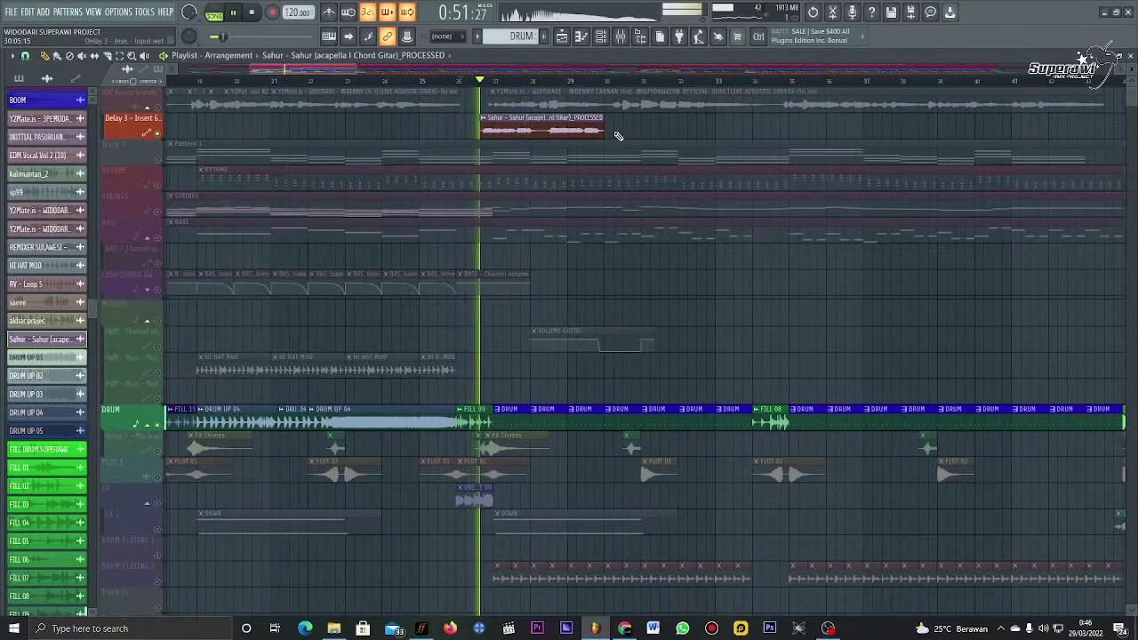
drag(604, 125, 617, 124)
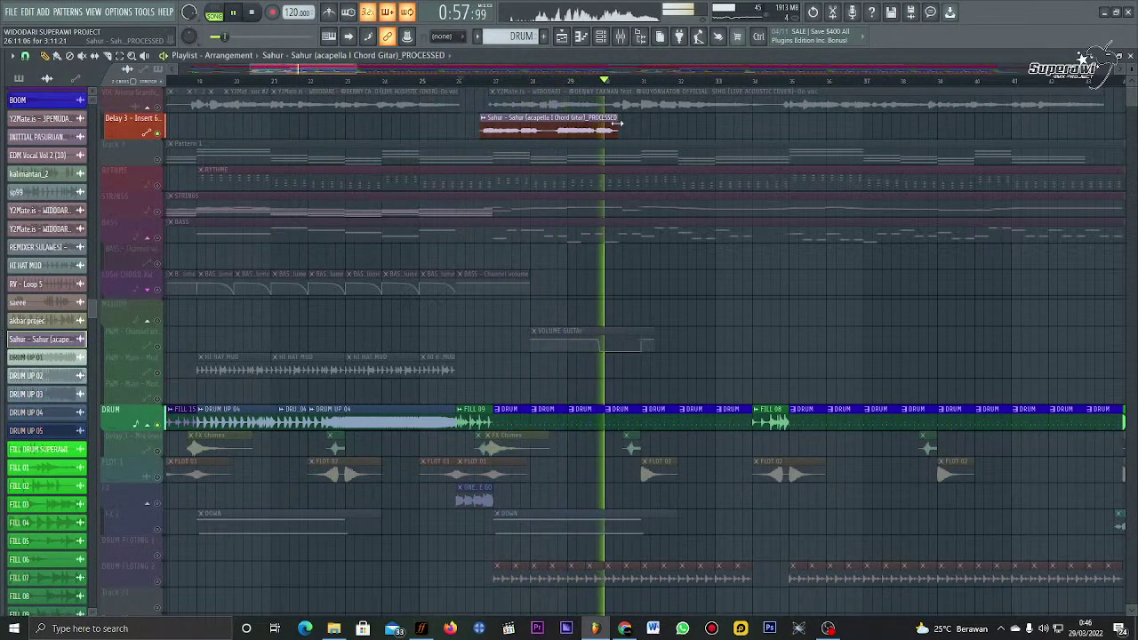
click(471, 80)
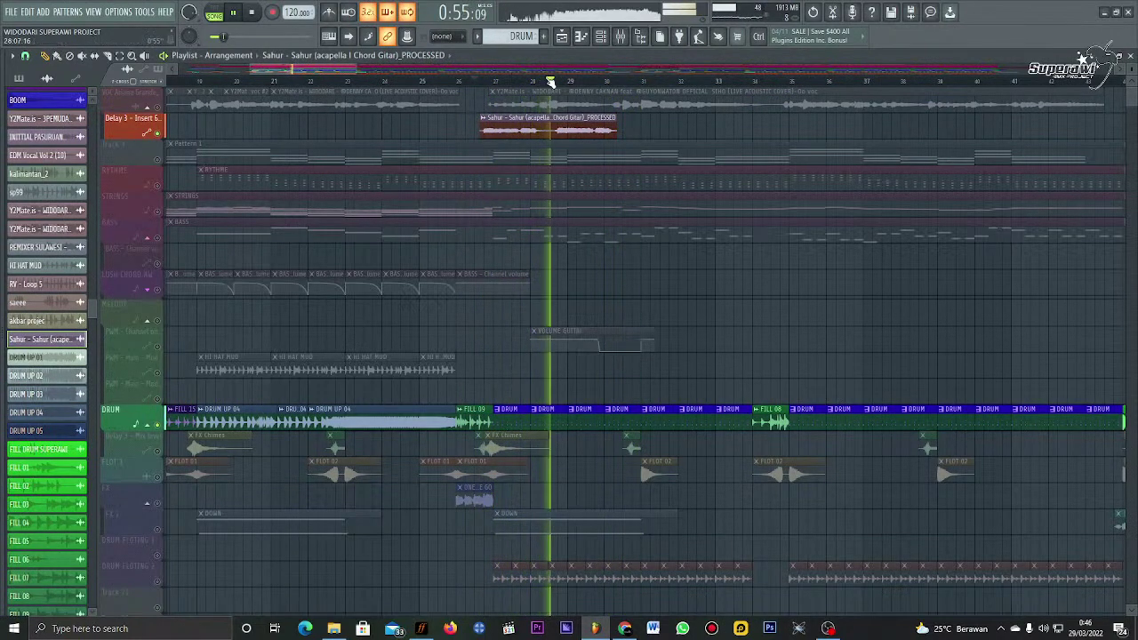
Step: Stretch the Sahur clip longer and replay around bars 27–29 to audition it
scroll(544, 70, right, 3)
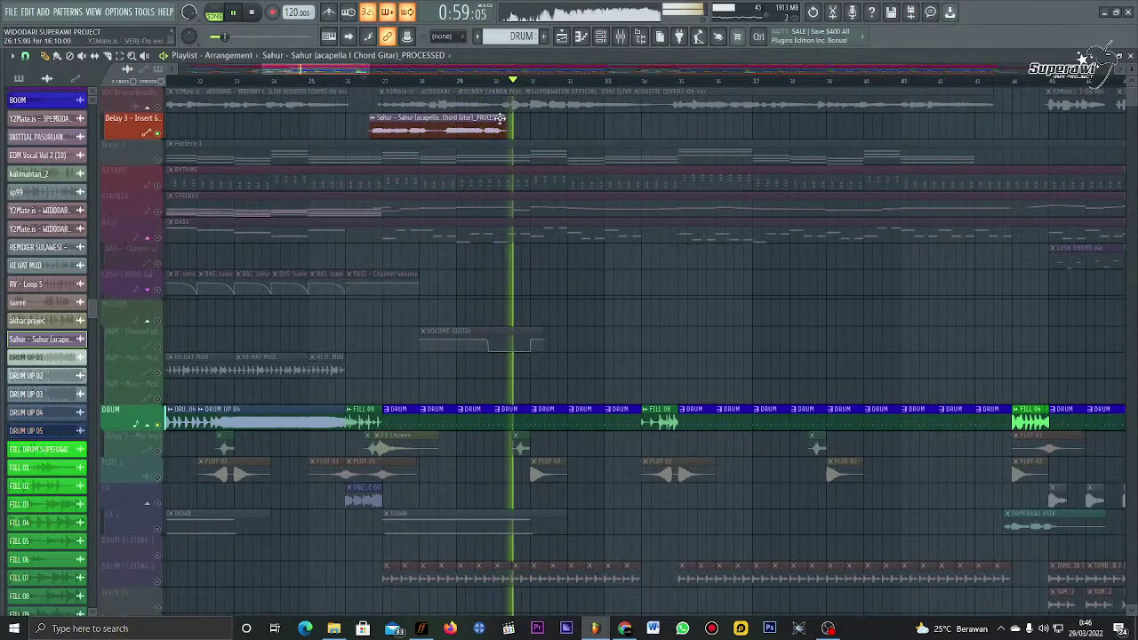
drag(514, 131, 673, 132)
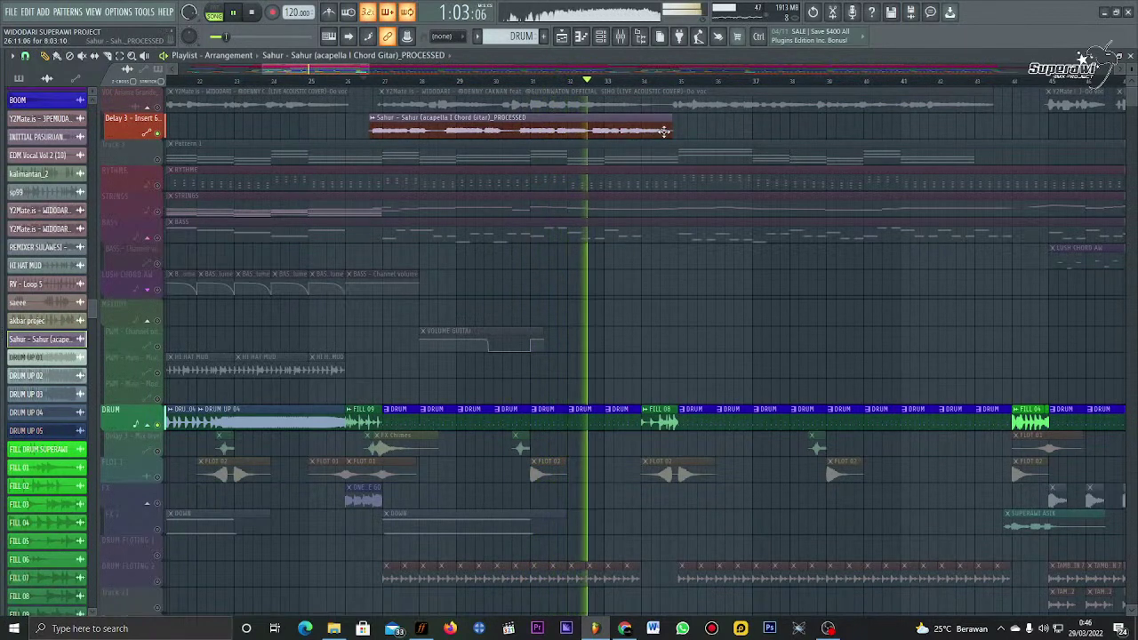
drag(673, 131, 765, 131)
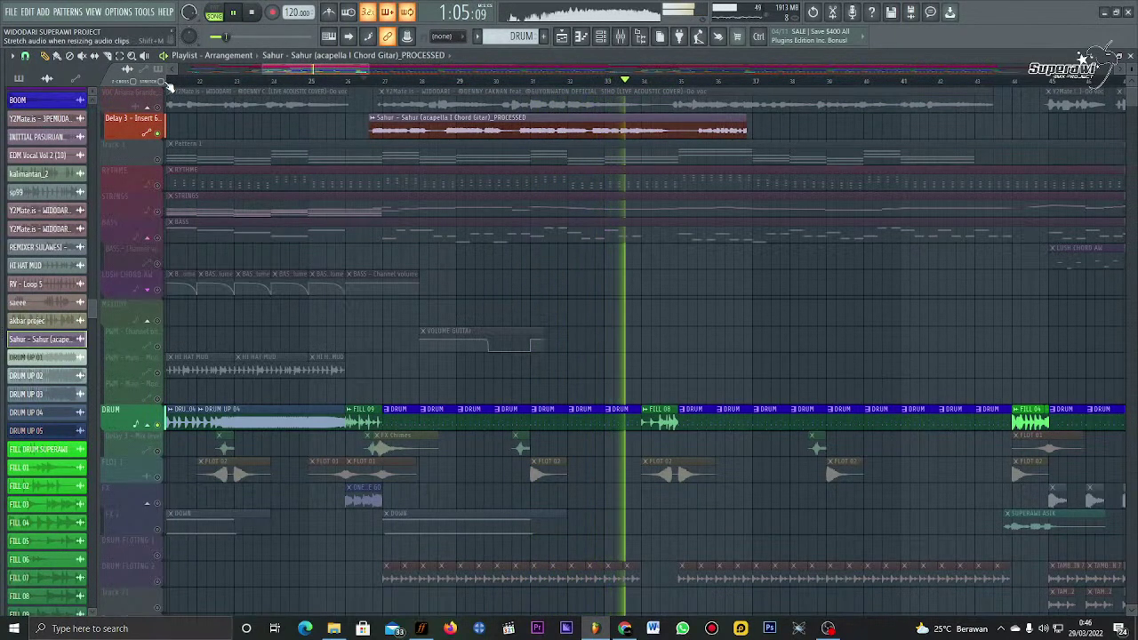
click(578, 81)
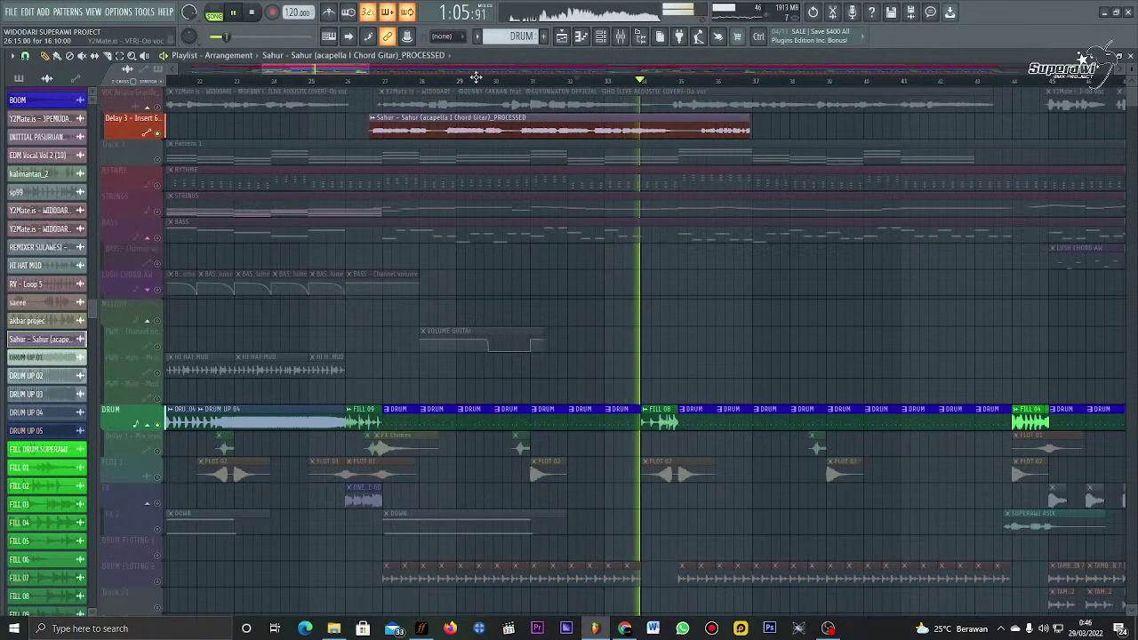
click(379, 82)
scroll(391, 84, down, 2)
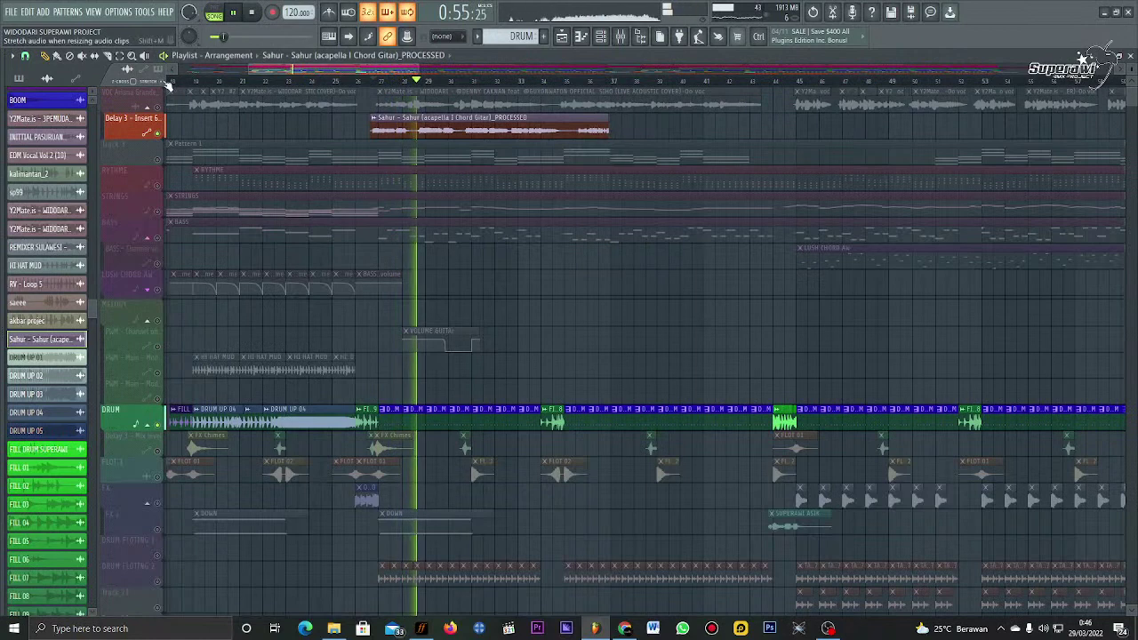
drag(608, 124, 702, 125)
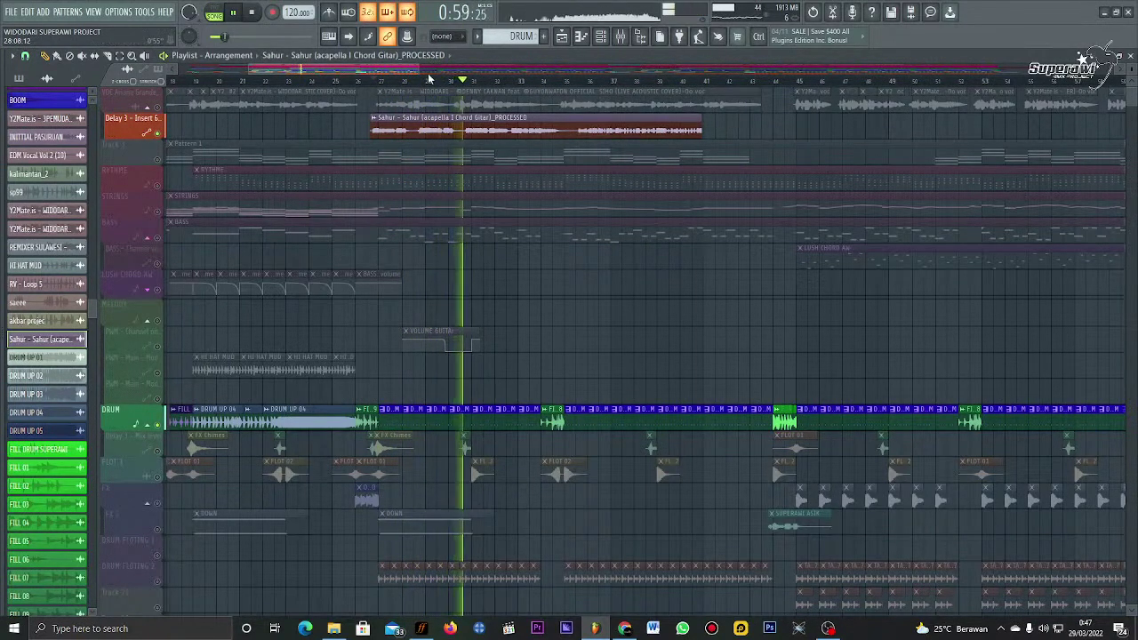
scroll(427, 73, up, 5)
scroll(444, 66, down, 4)
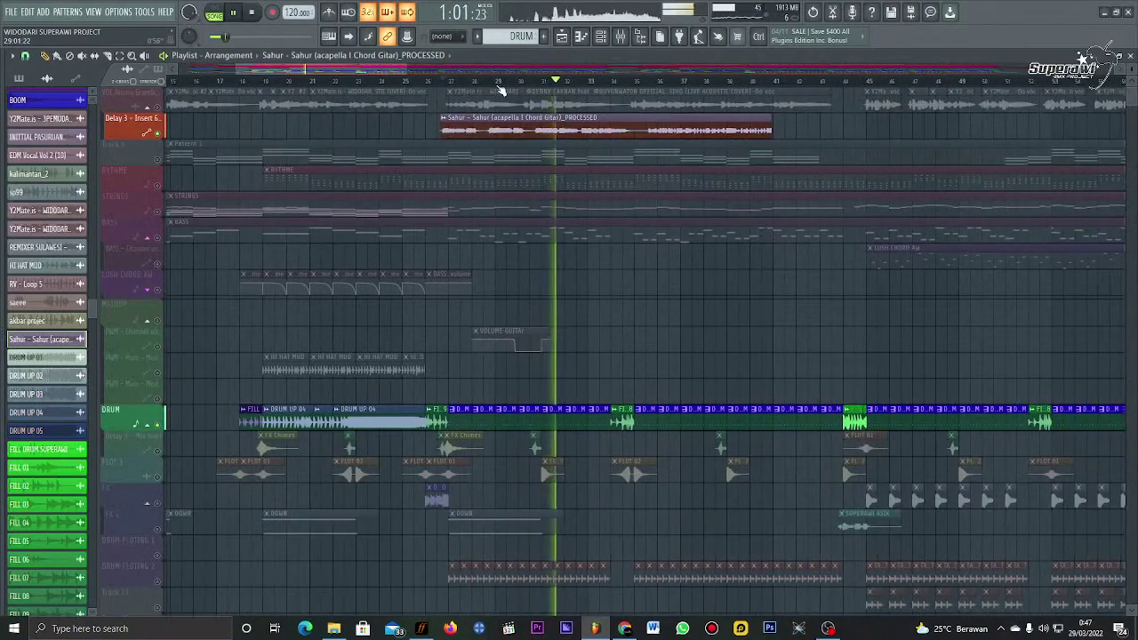
scroll(471, 89, up, 3)
click(448, 82)
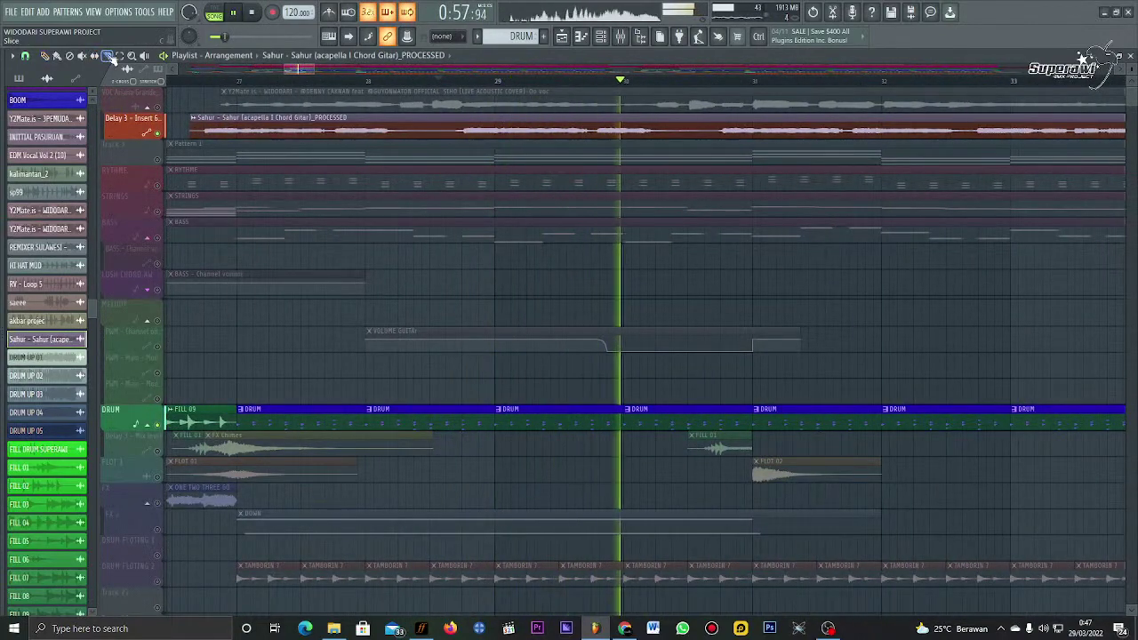
click(427, 81)
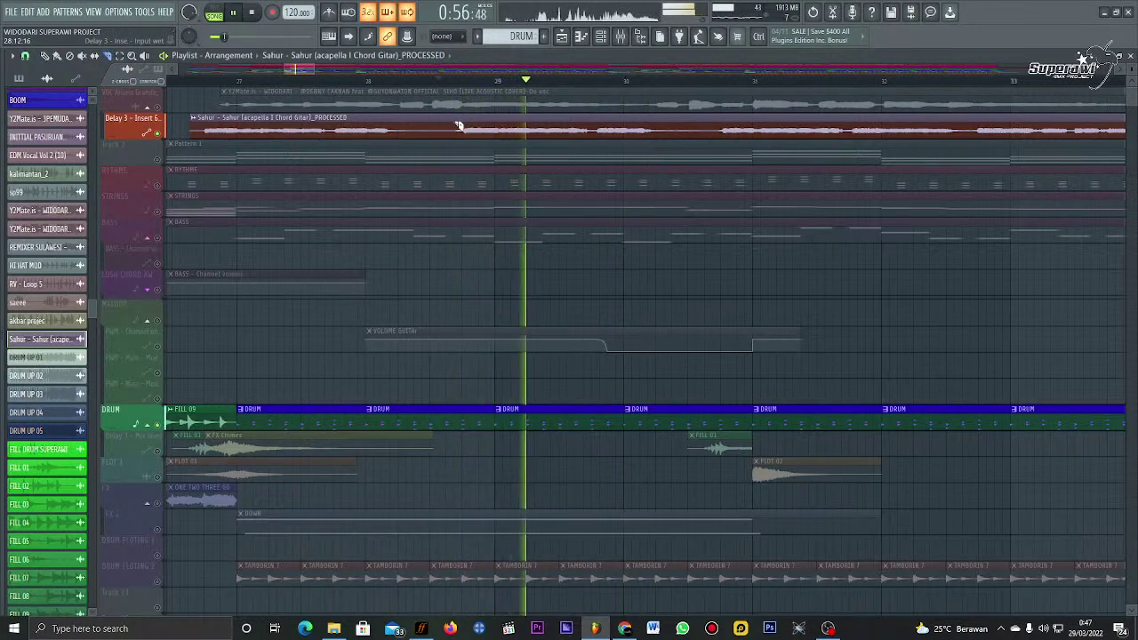
Step: Cut the Sahur acapella into separate pieces at several points around bars 28–31
drag(458, 124, 459, 144)
drag(692, 116, 698, 147)
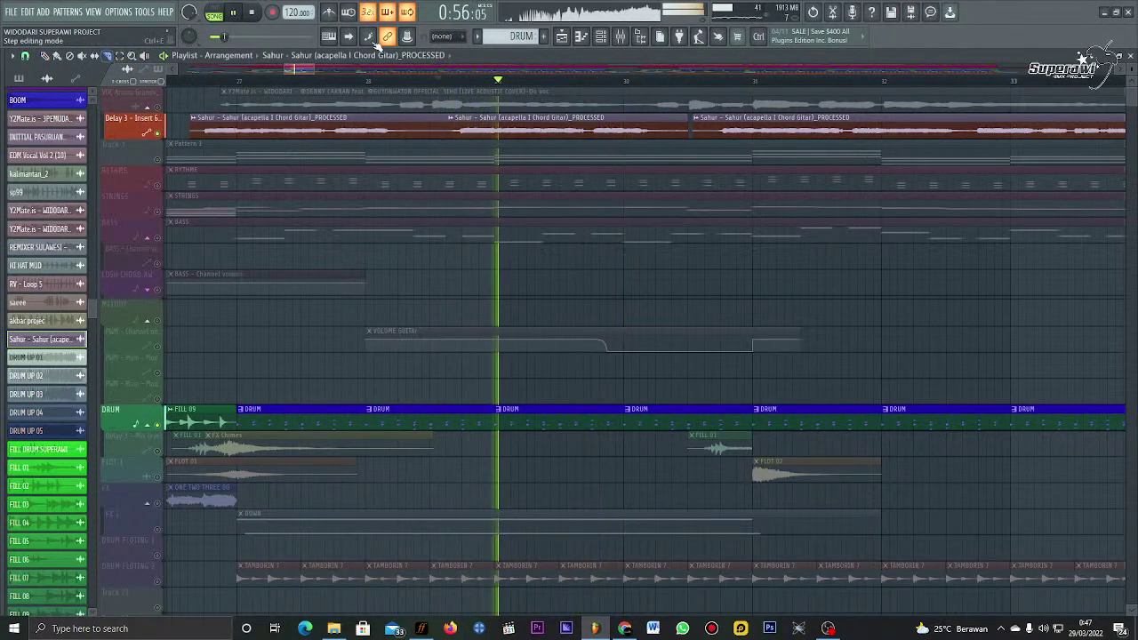
click(592, 137)
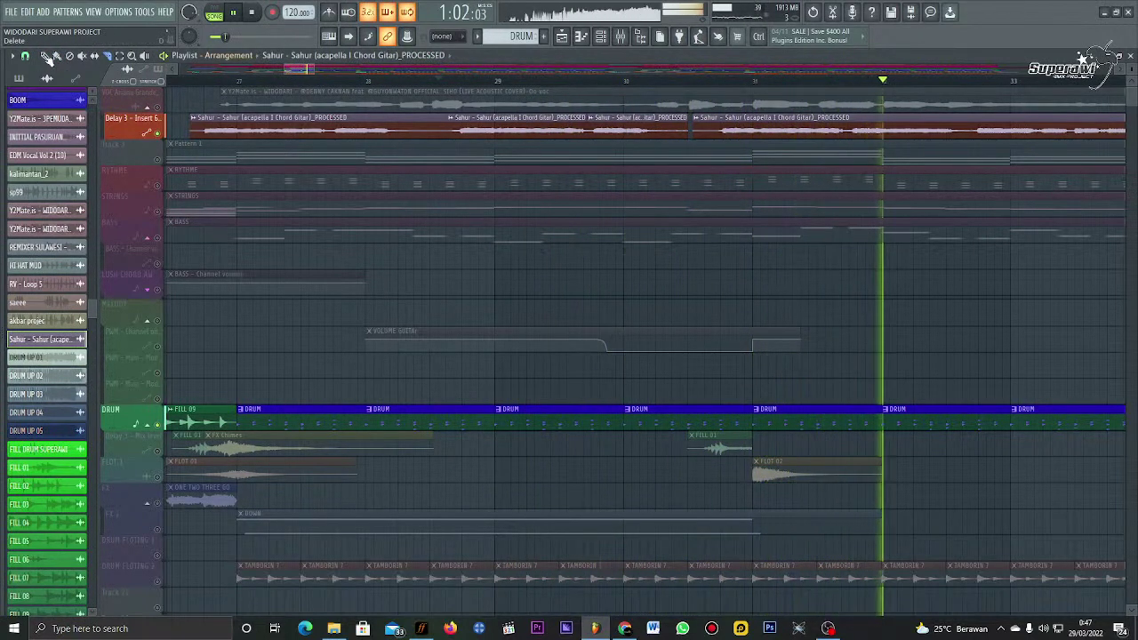
click(48, 57)
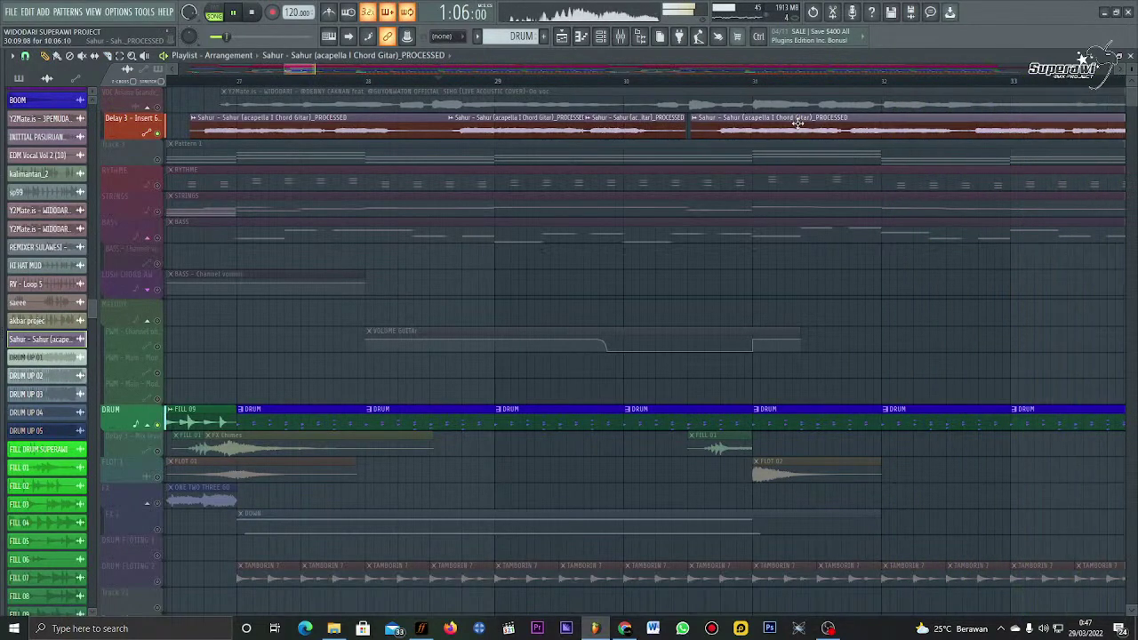
scroll(755, 83, down, 6)
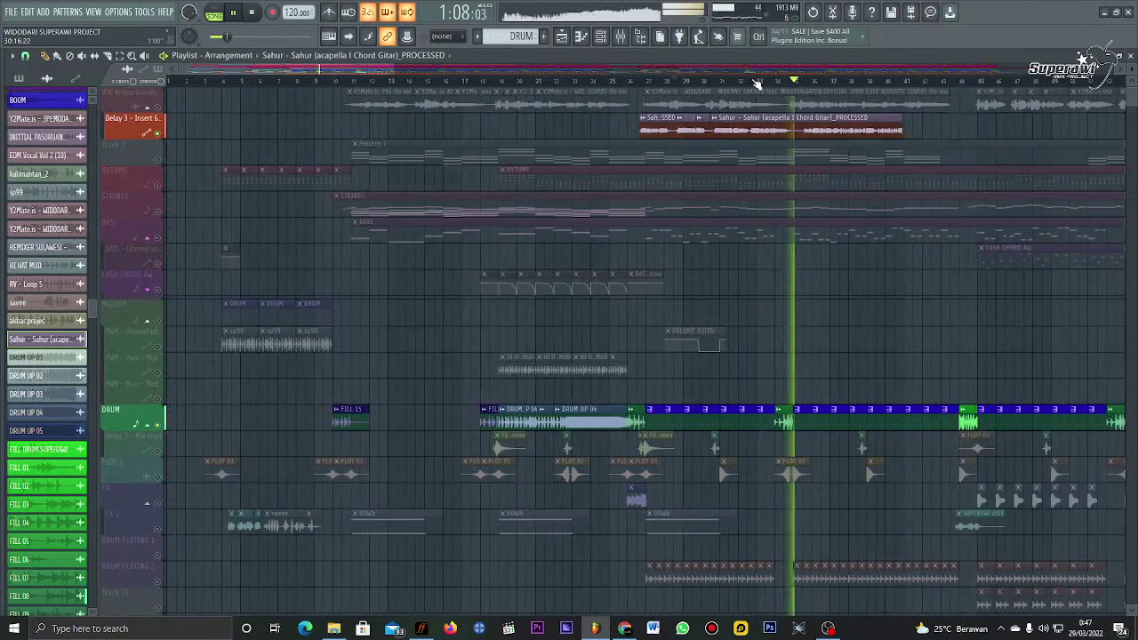
Step: Drag the Sahur clip's end further right and replay from around bar 29
scroll(755, 83, down, 3)
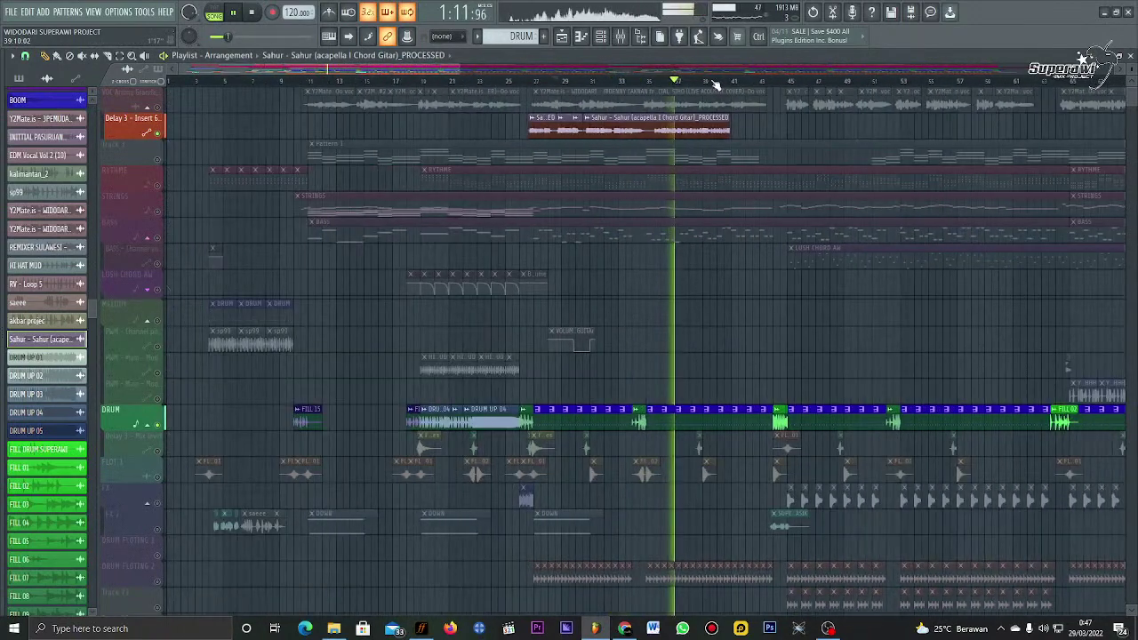
scroll(716, 84, up, 4)
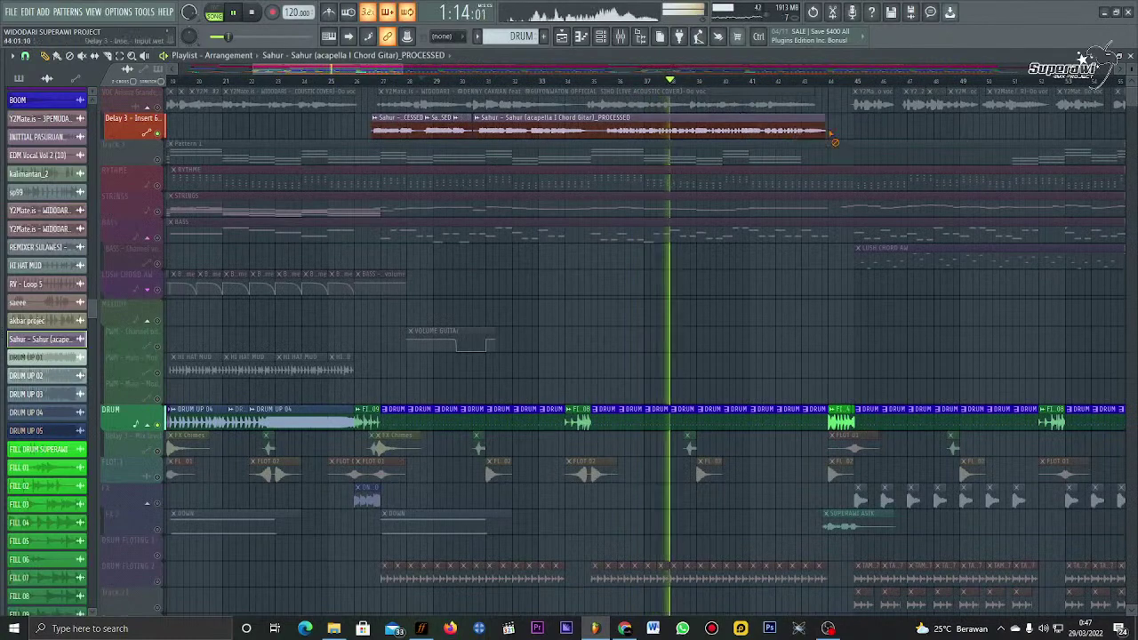
scroll(678, 92, up, 4)
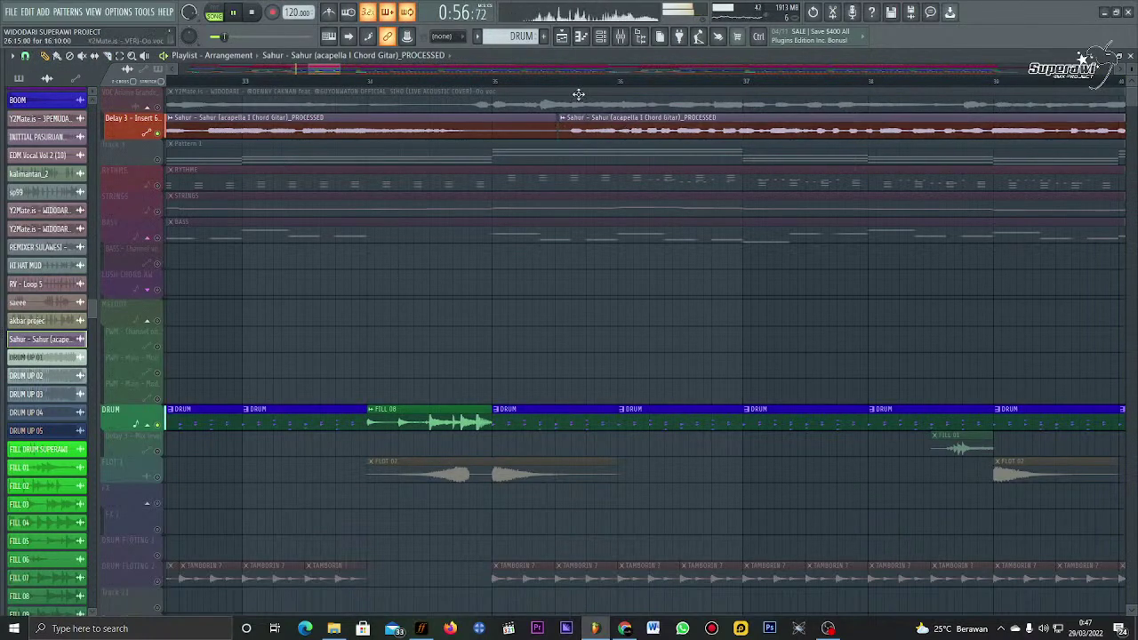
scroll(574, 85, down, 4)
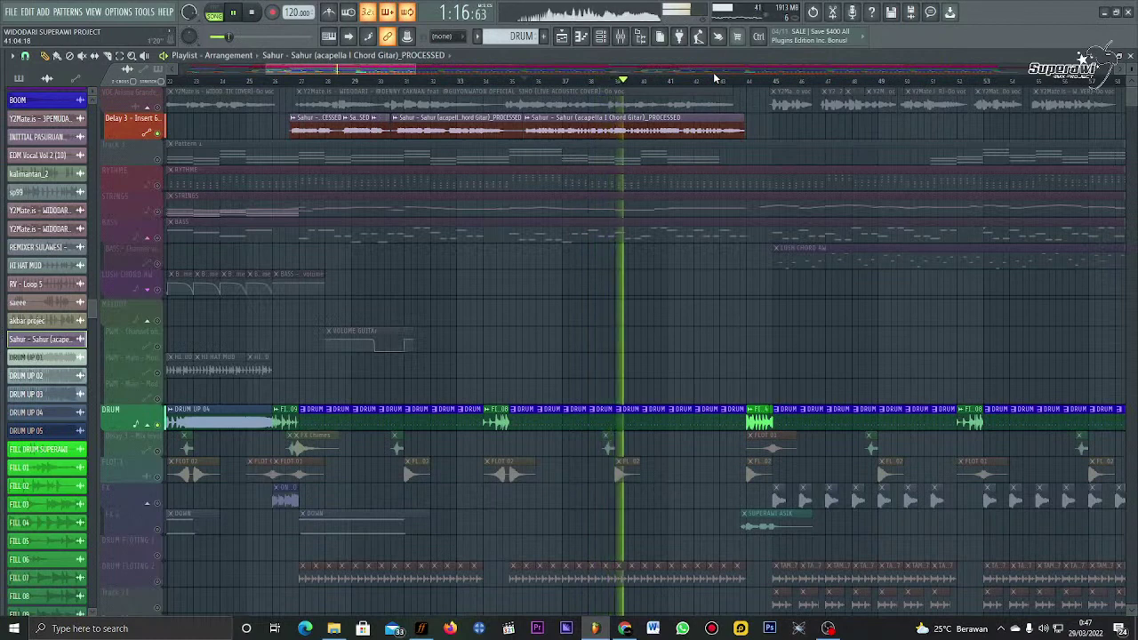
drag(742, 124, 790, 125)
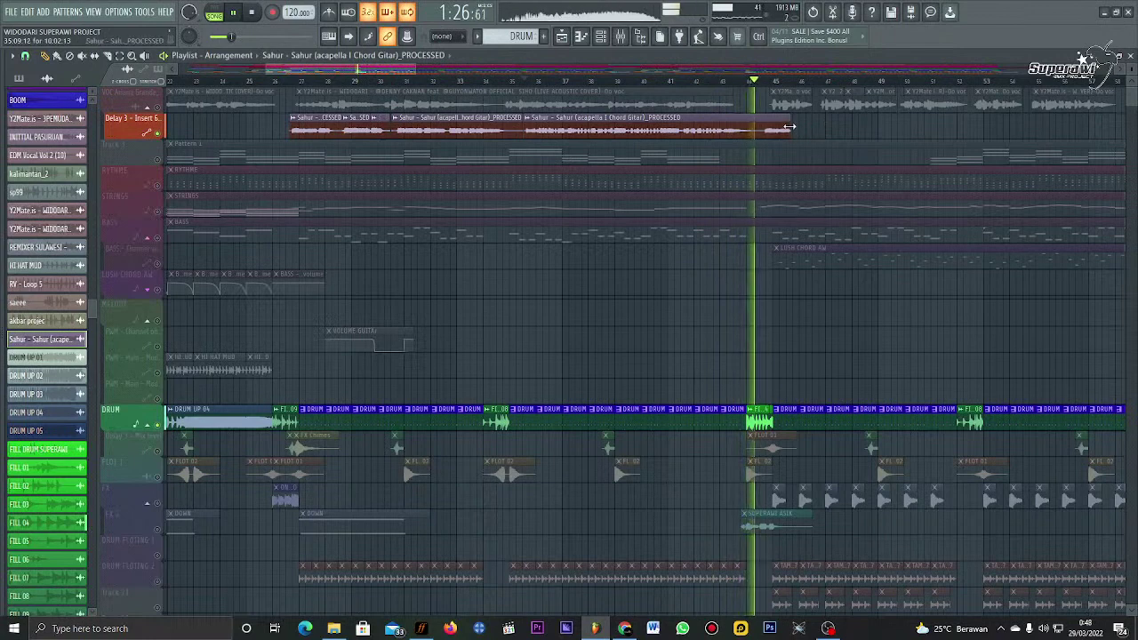
drag(789, 127, 940, 131)
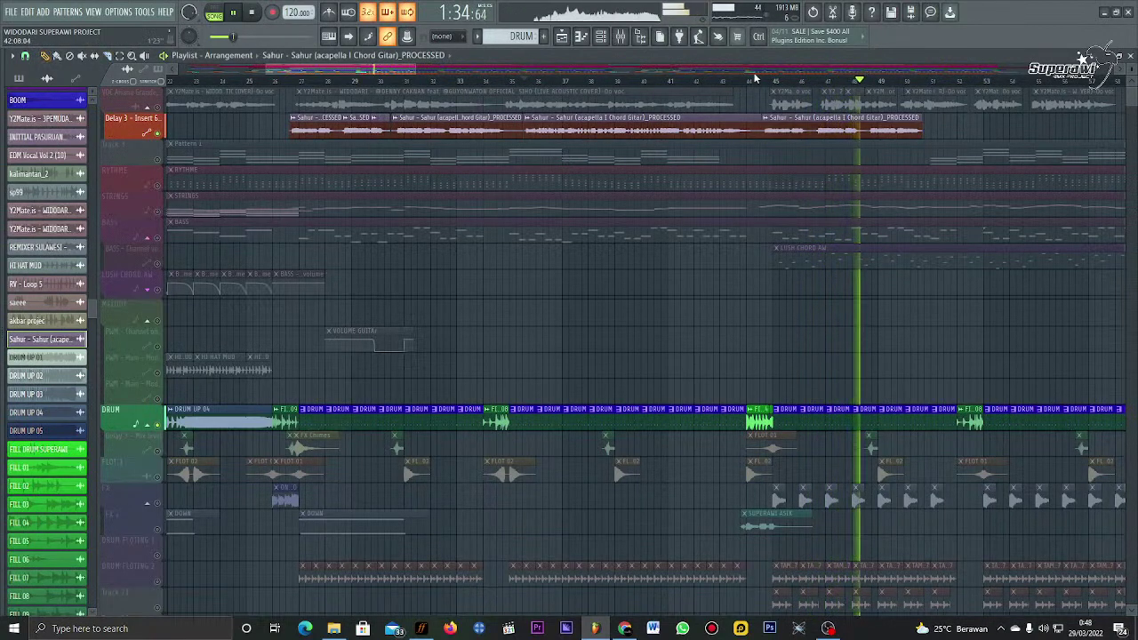
click(366, 82)
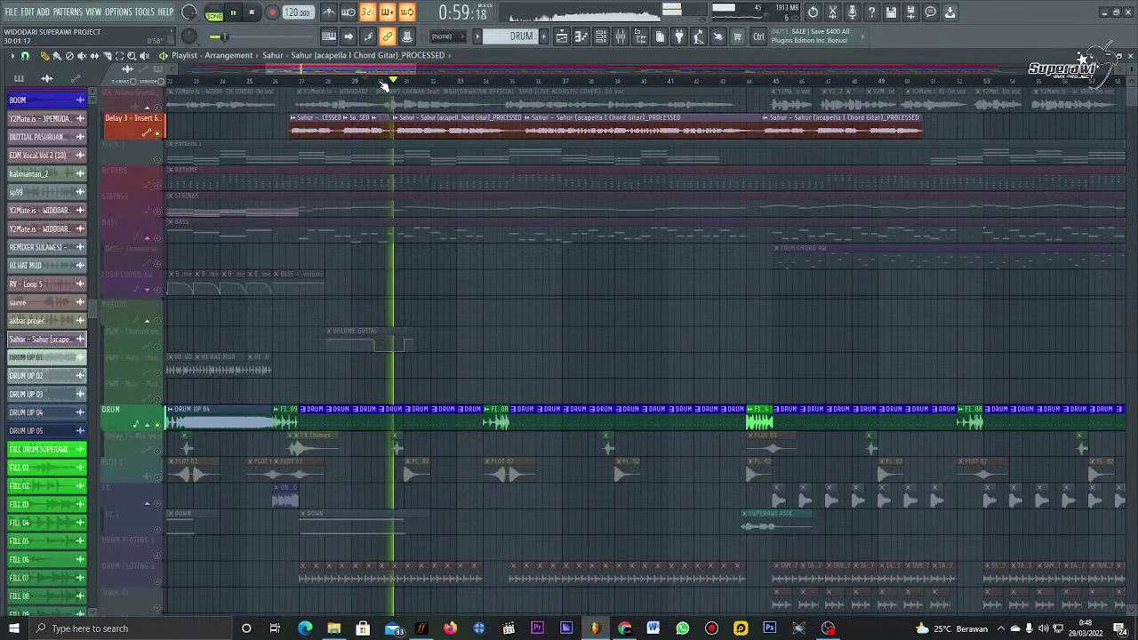
scroll(383, 83, up, 4)
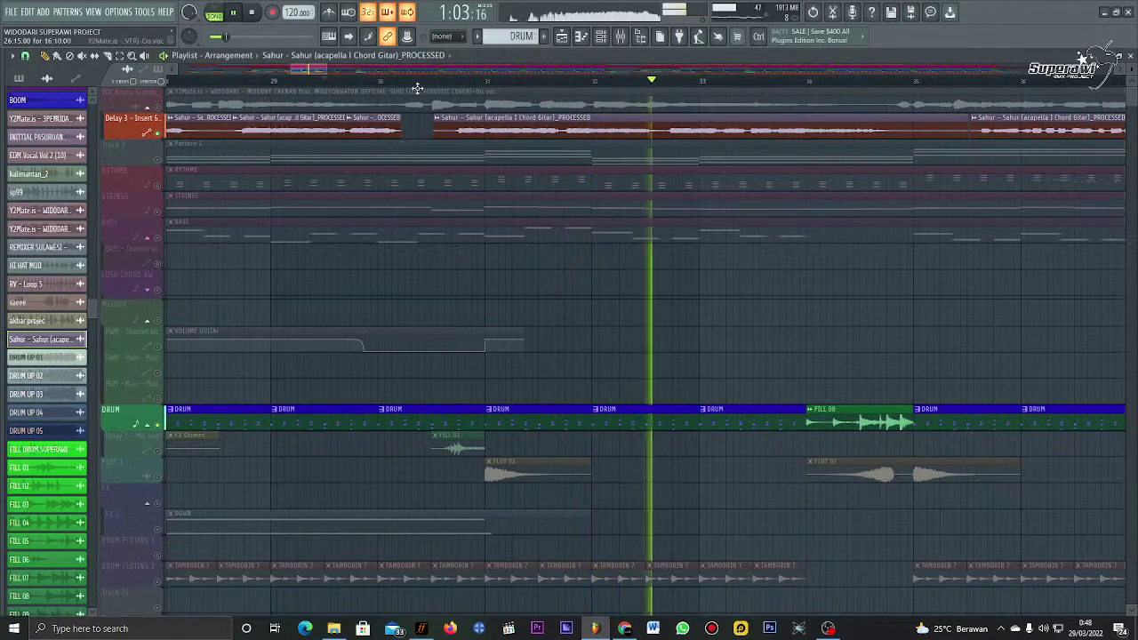
scroll(425, 90, down, 4)
scroll(424, 90, down, 2)
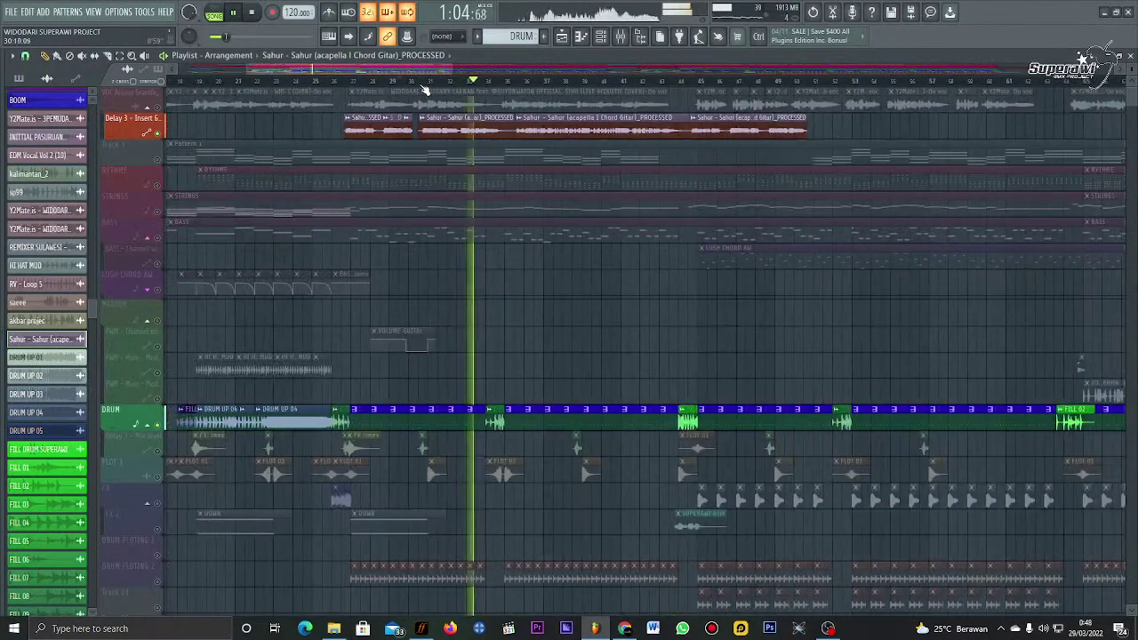
Step: Extend the acapella end again, trim it back to around bar 44, and audition from bar 27
click(692, 80)
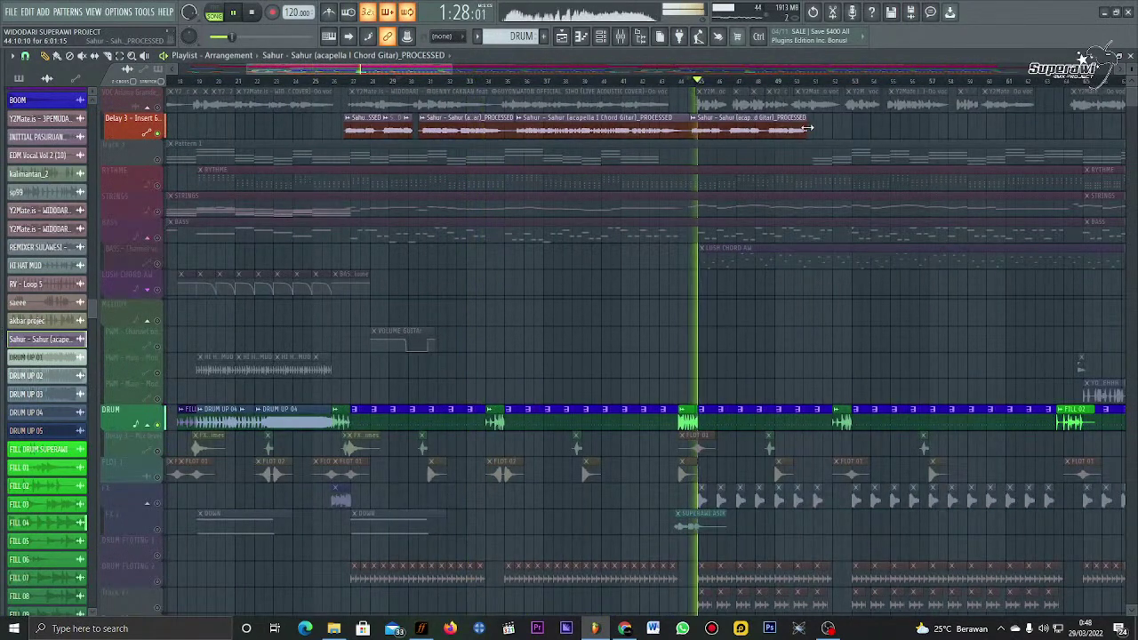
drag(808, 128, 942, 129)
click(820, 81)
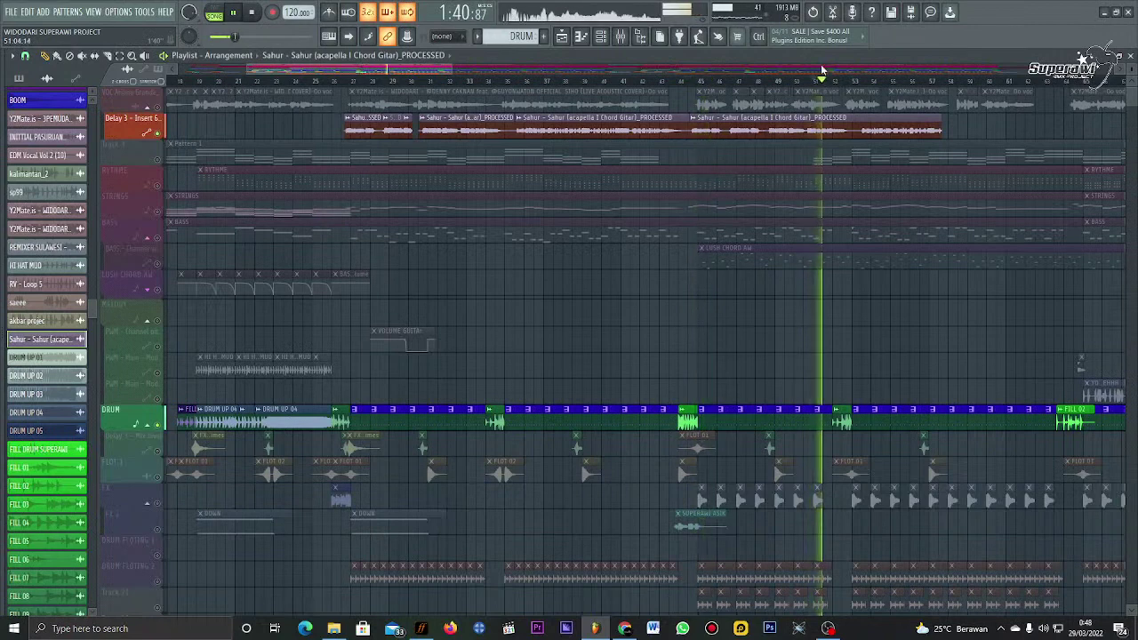
scroll(847, 107, right, 2)
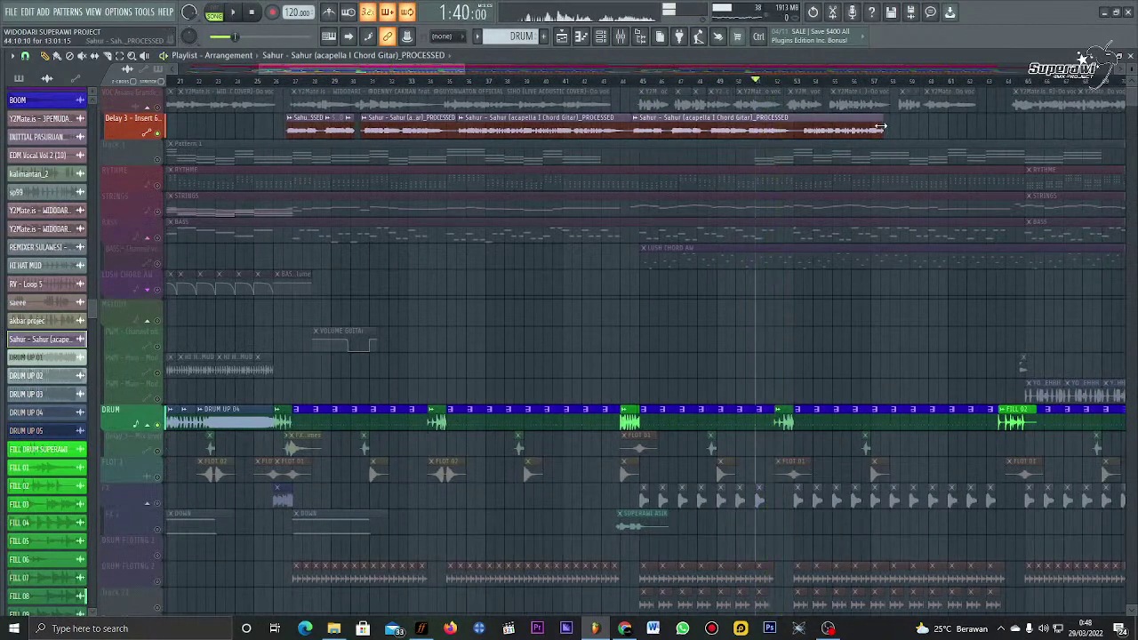
drag(889, 136, 631, 130)
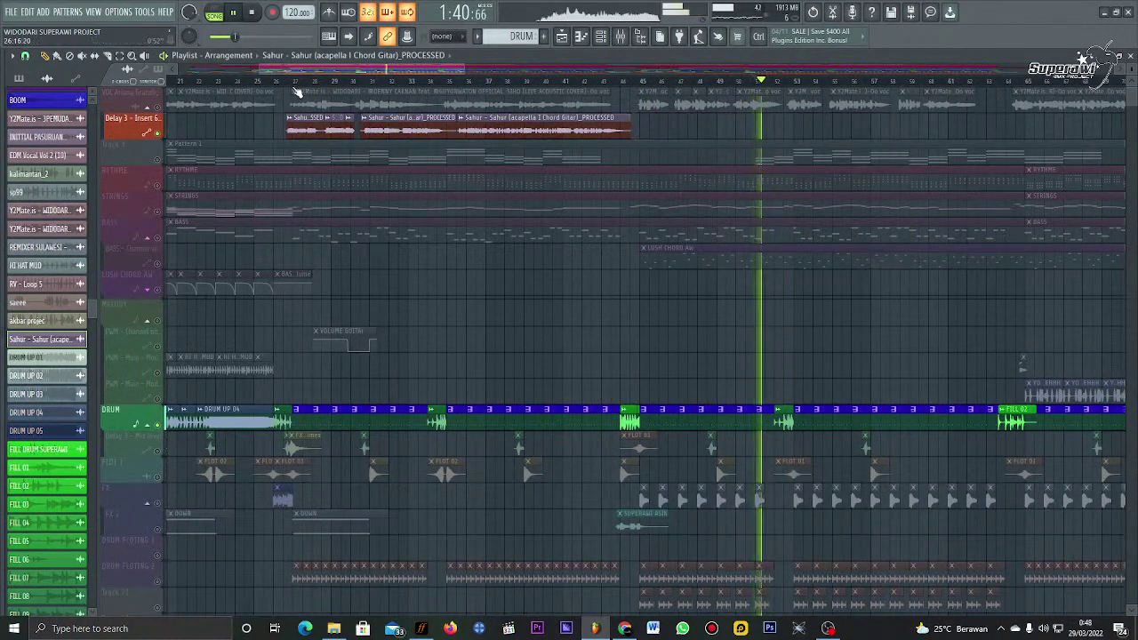
click(294, 82)
scroll(316, 87, up, 8)
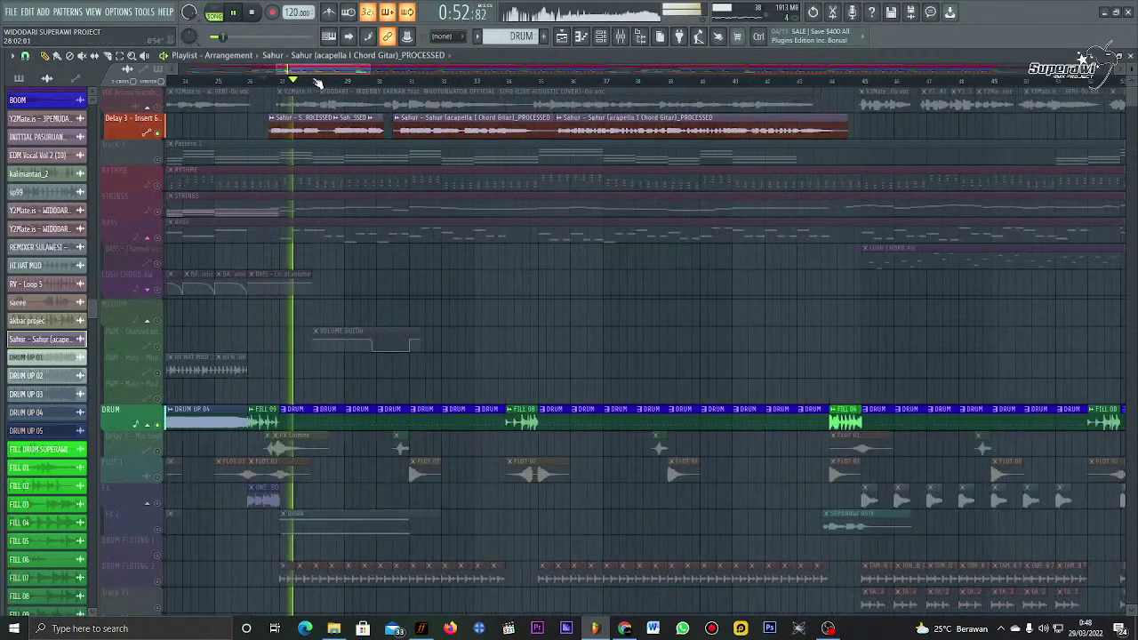
key(space)
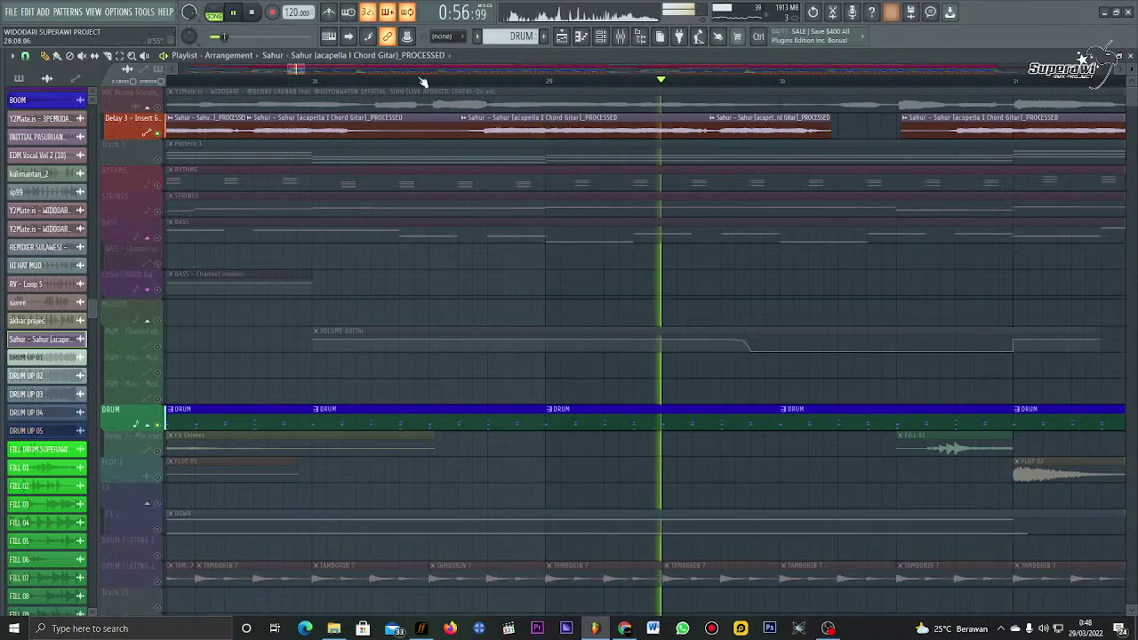
Step: Shorten the end of the first Sahur clip and return playback to bar 34
scroll(424, 83, down, 4)
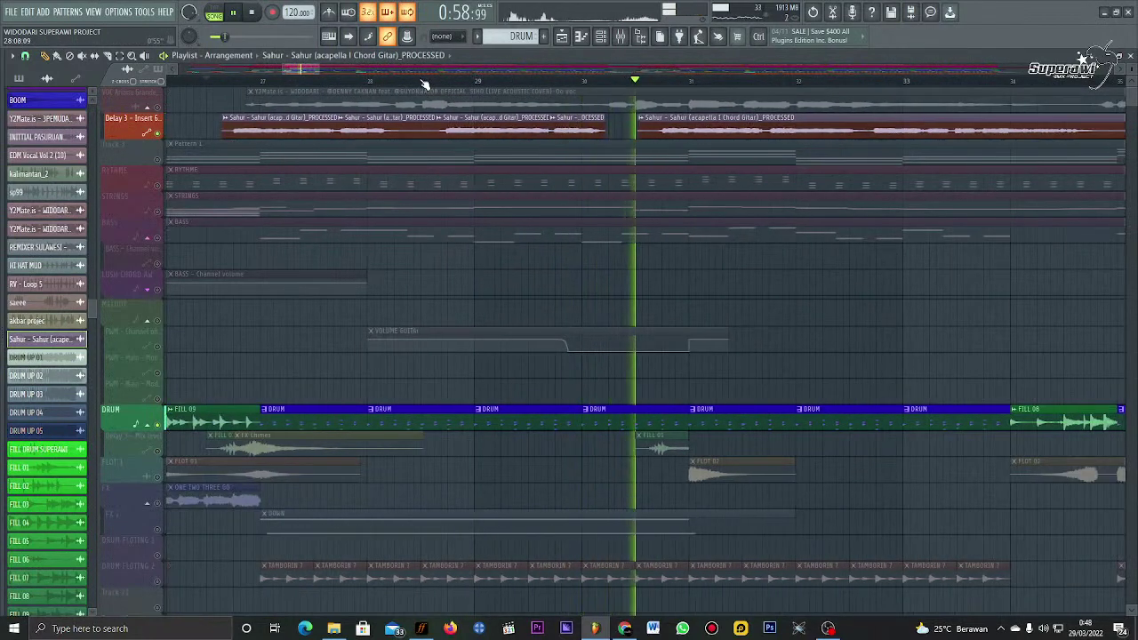
scroll(425, 83, down, 3)
scroll(424, 83, down, 4)
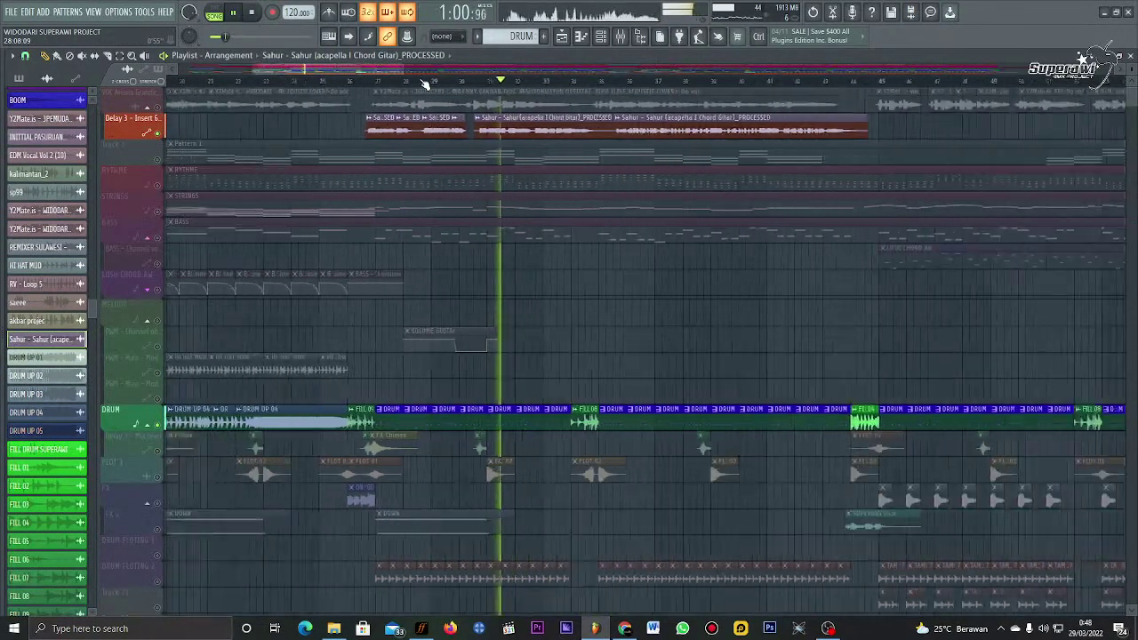
scroll(424, 83, down, 1)
scroll(424, 83, down, 2)
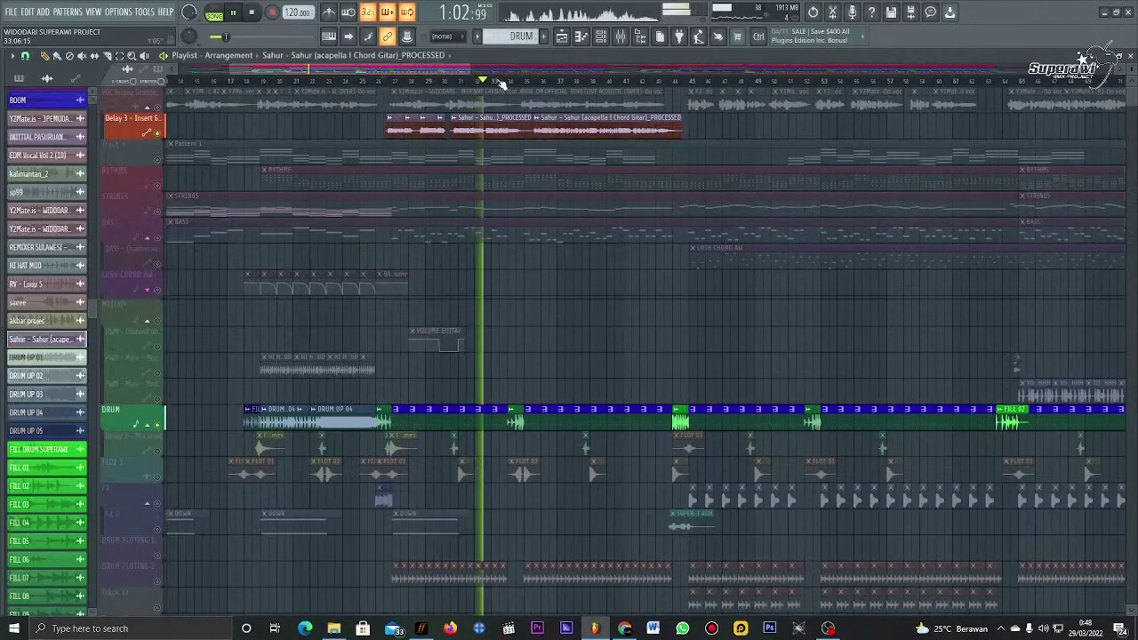
scroll(502, 82, up, 8)
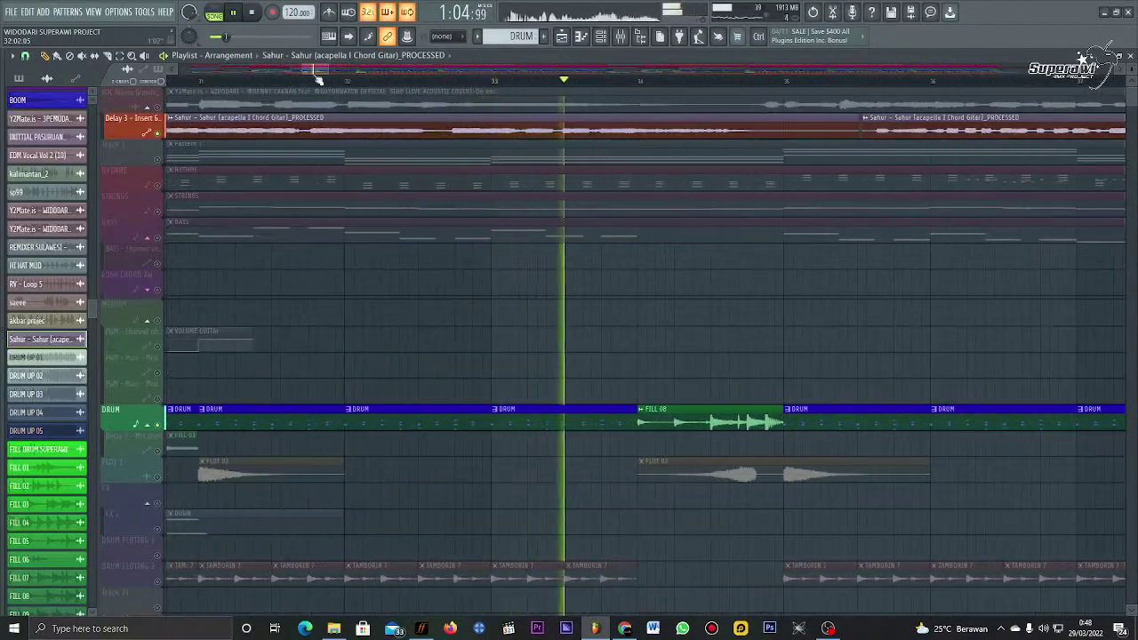
scroll(289, 85, down, 3)
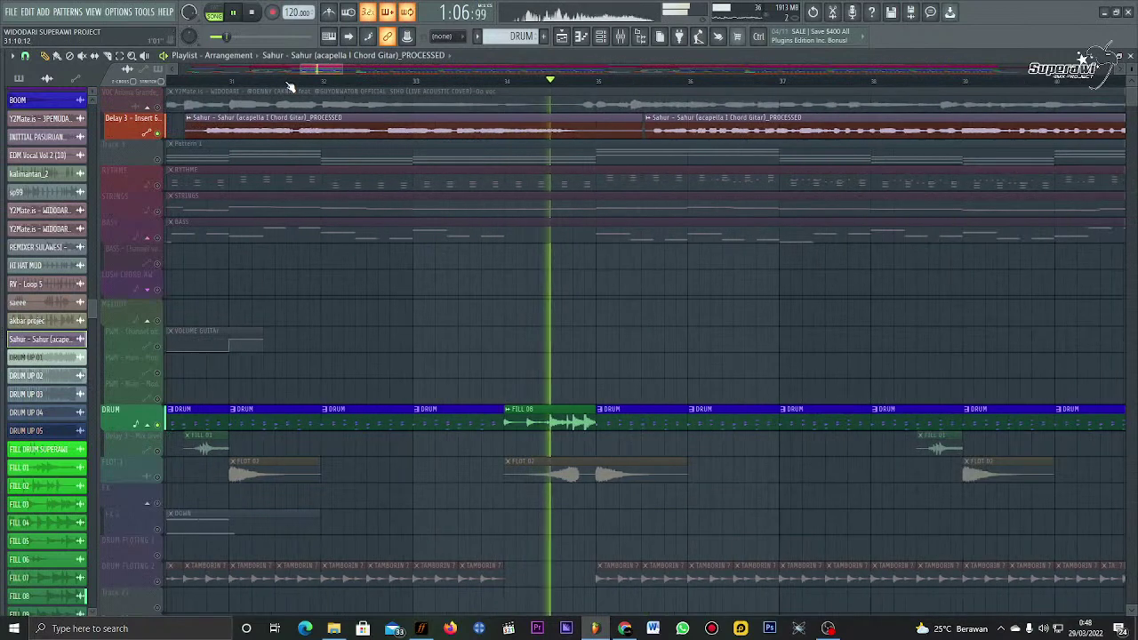
scroll(289, 85, down, 3)
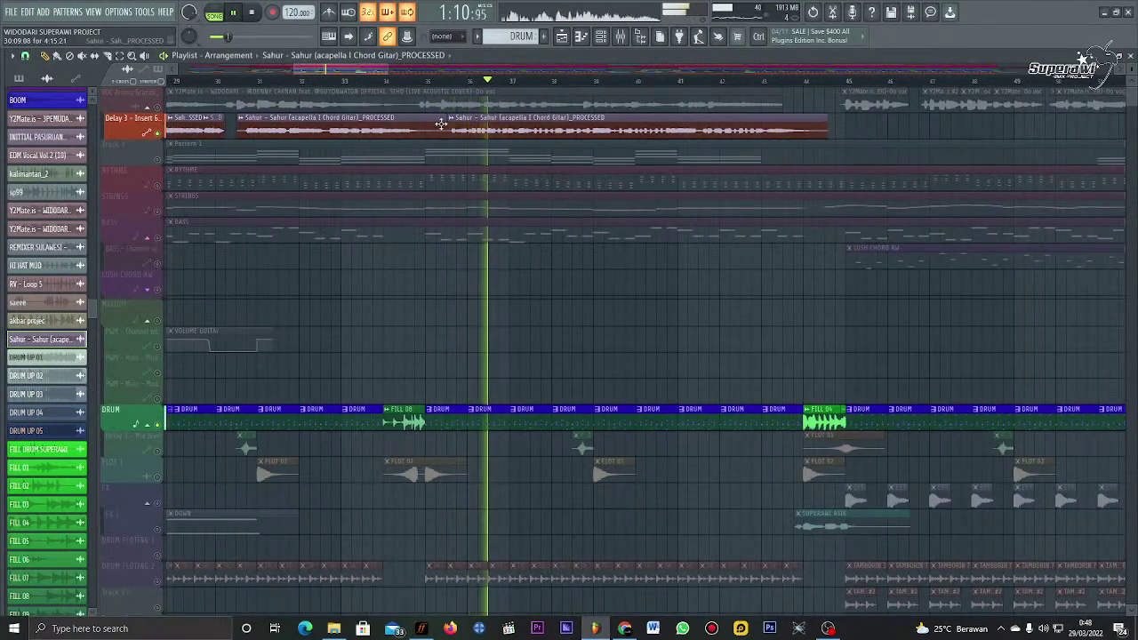
drag(442, 127, 418, 127)
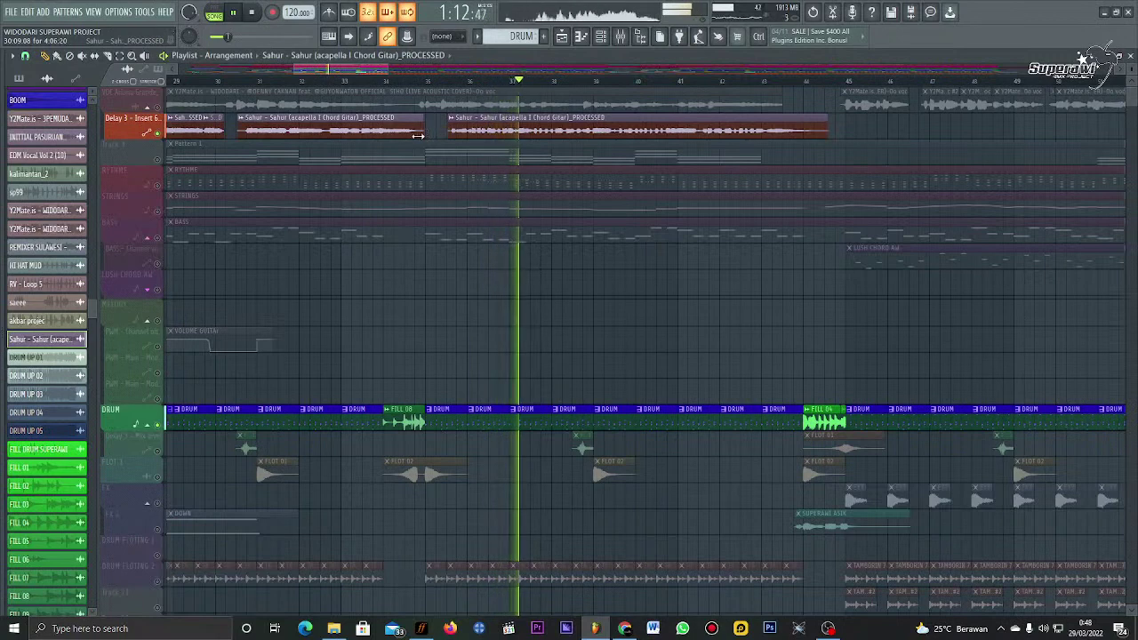
click(388, 85)
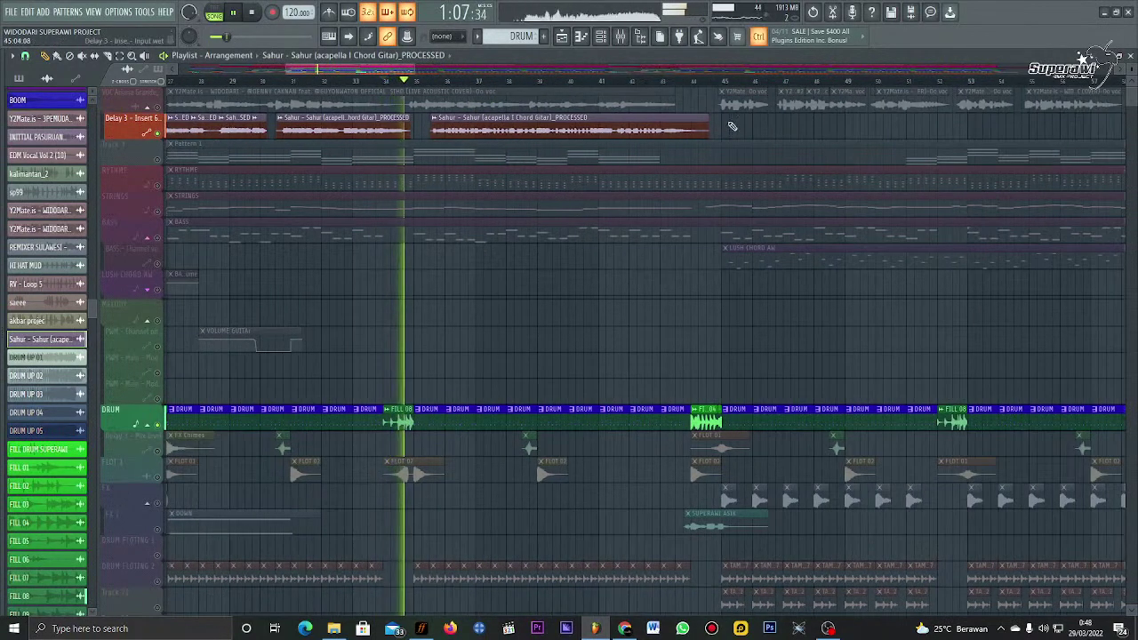
Step: Lengthen the next Sahur clip and slide it left to follow the trimmed one
drag(732, 126, 726, 126)
key(space)
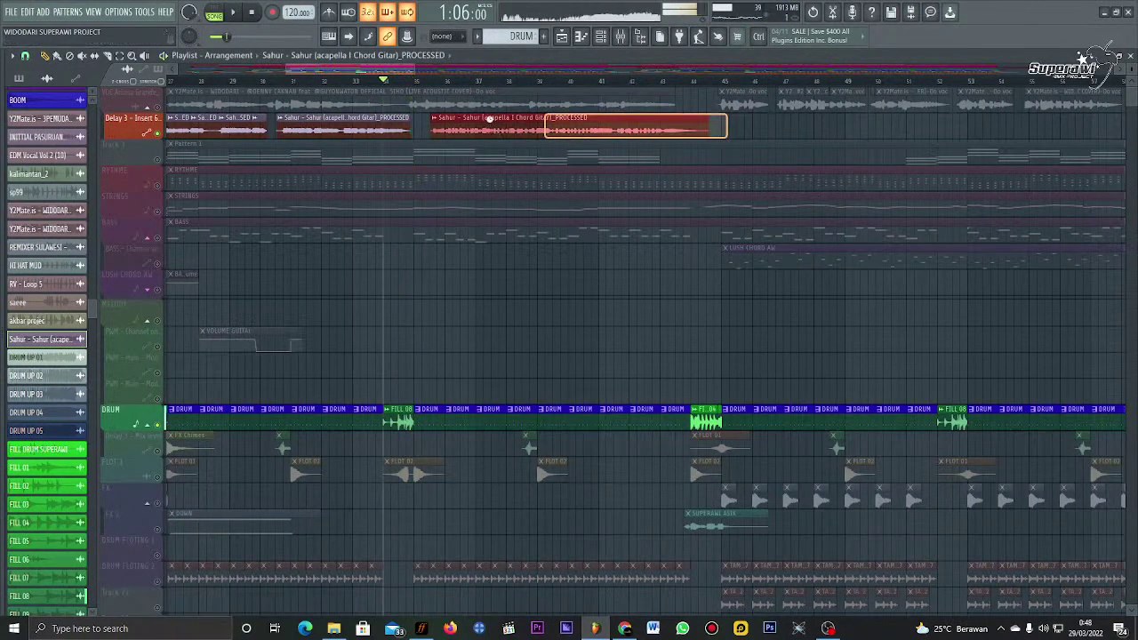
key(space)
drag(489, 119, 436, 129)
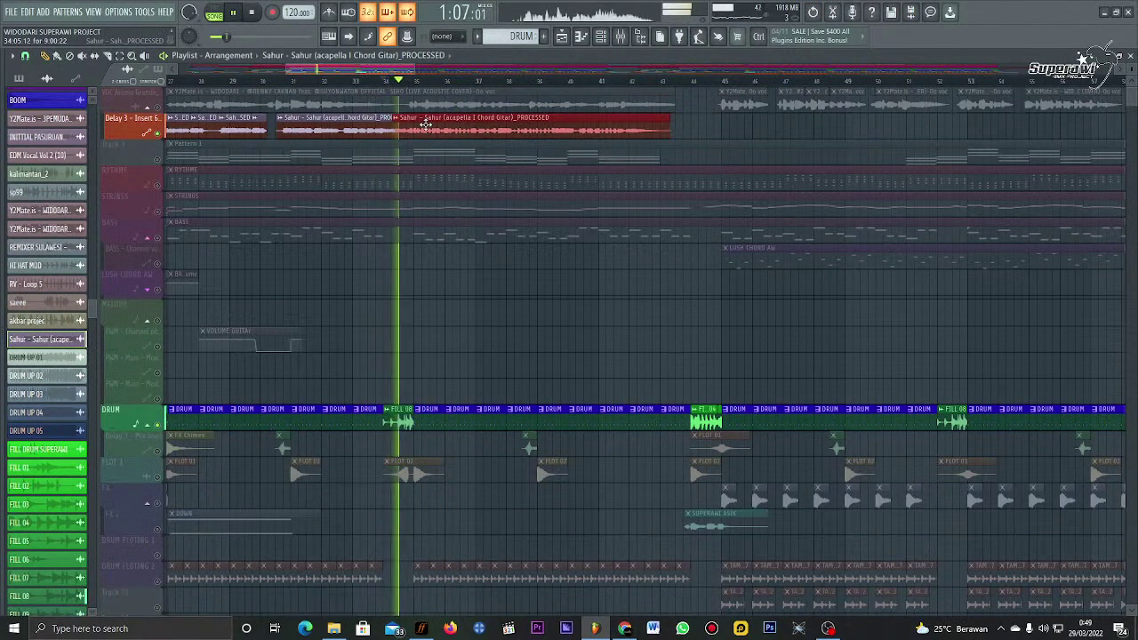
Step: Play back the new arrangement, then cut the Sahur clip just before bar 36
key(space)
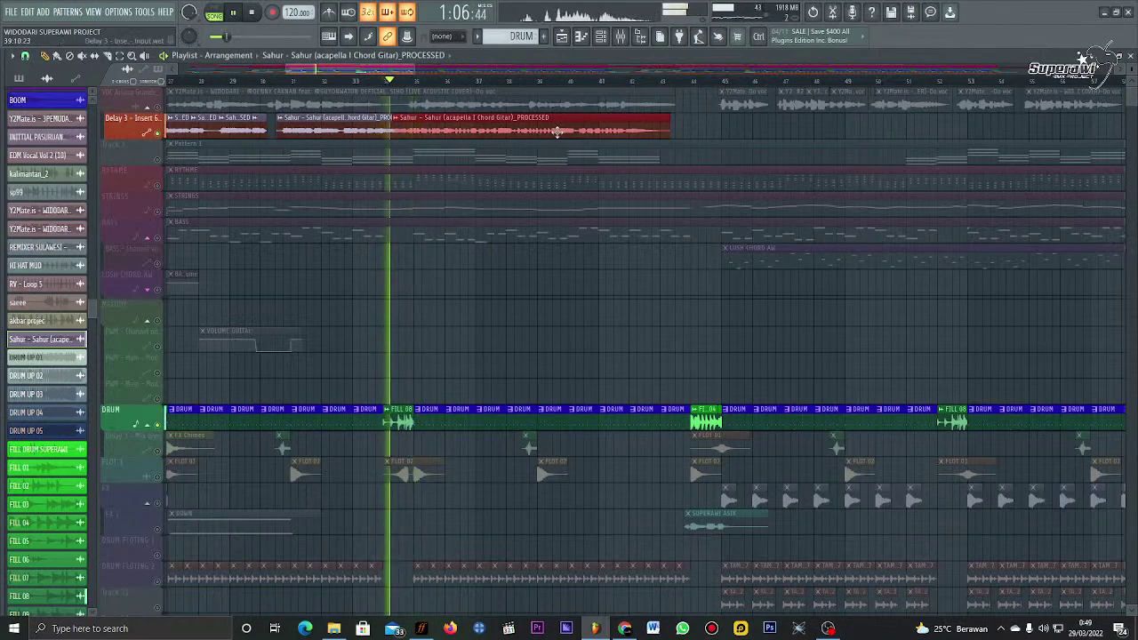
click(708, 131)
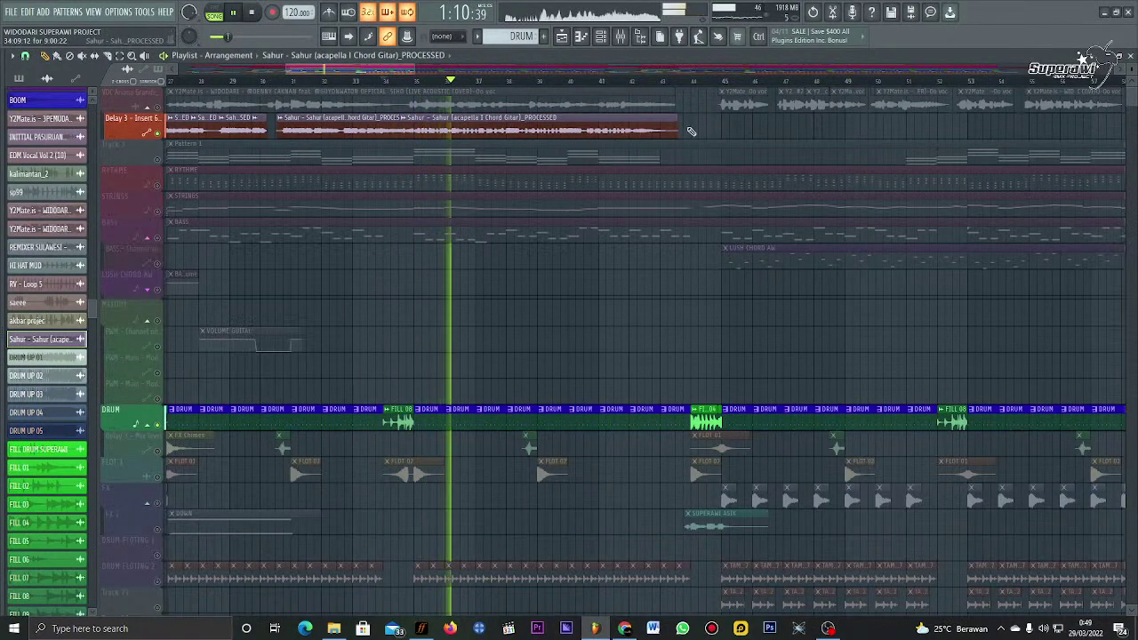
scroll(468, 86, up, 4)
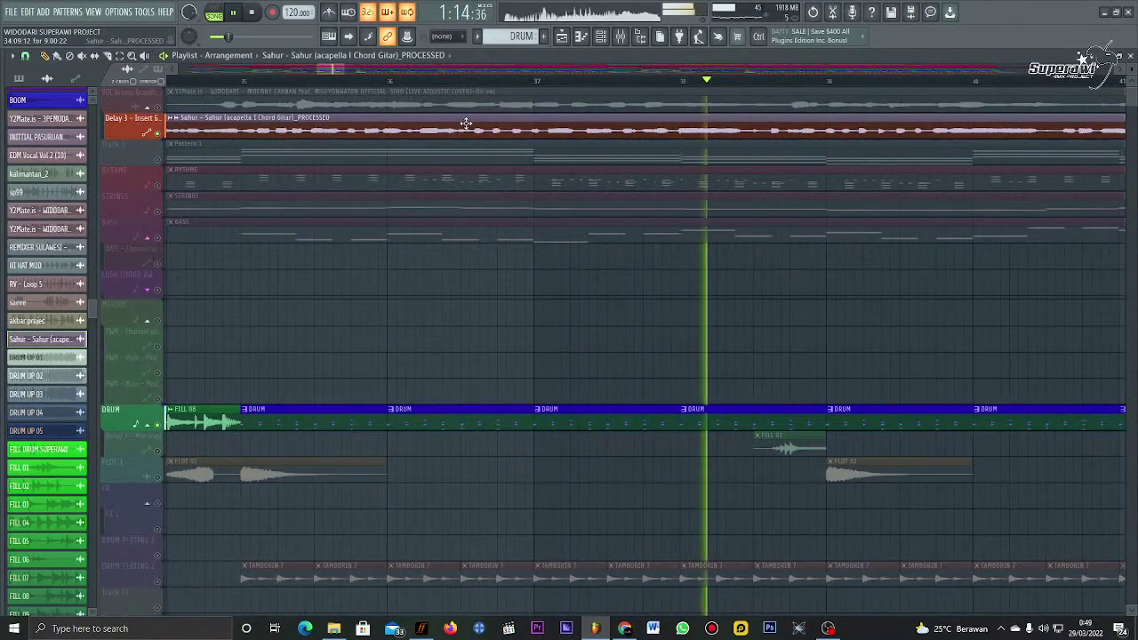
click(249, 80)
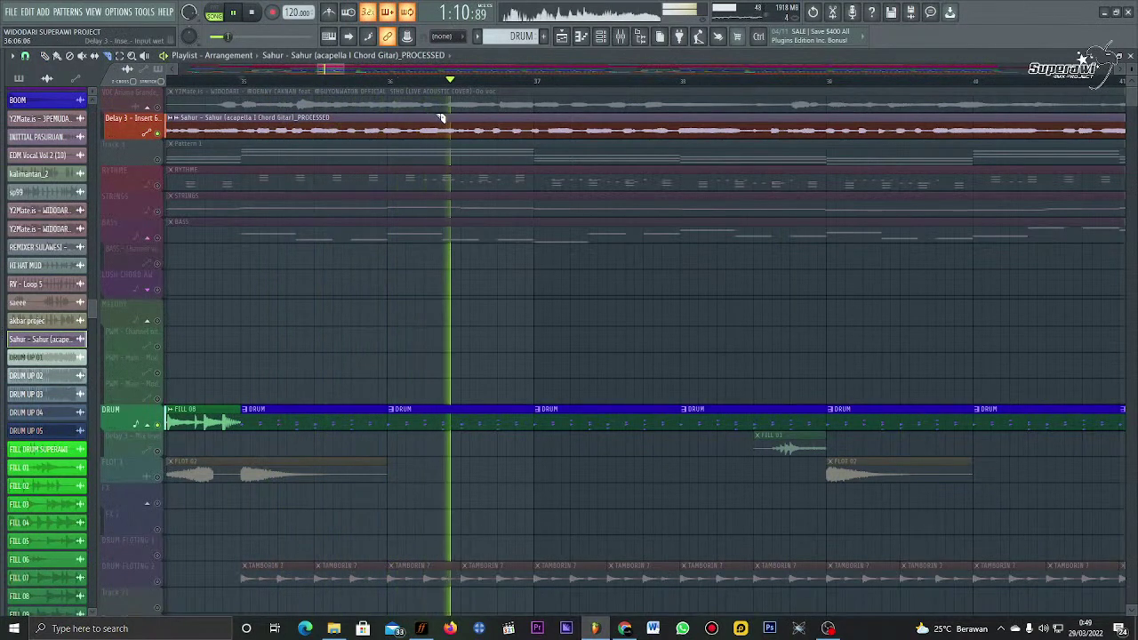
click(362, 131)
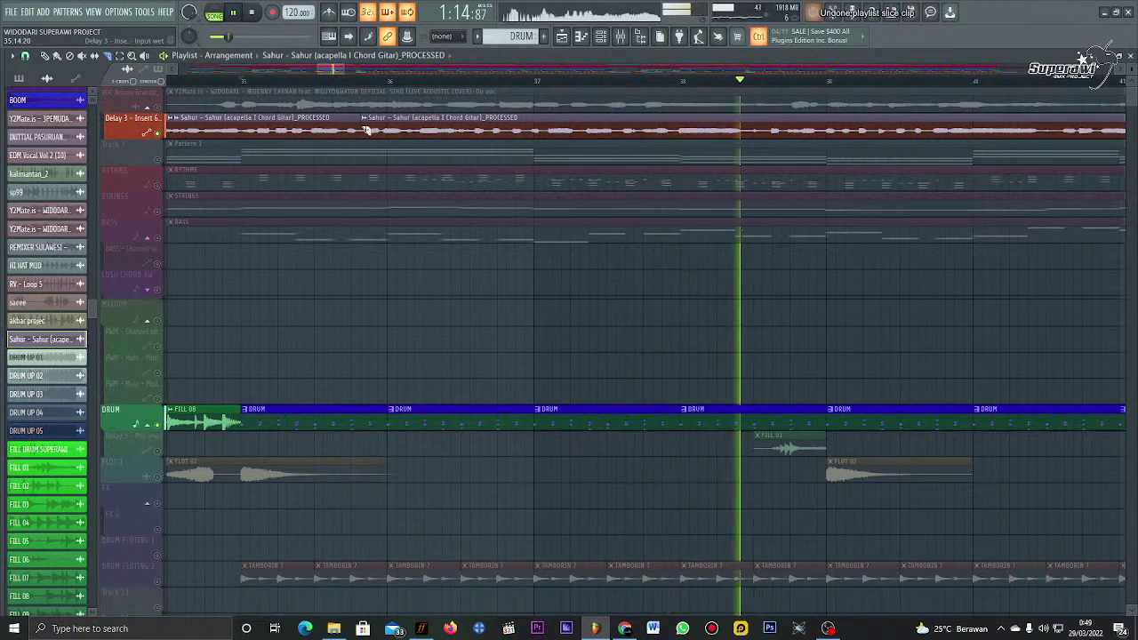
key(ctrl+z)
key(space)
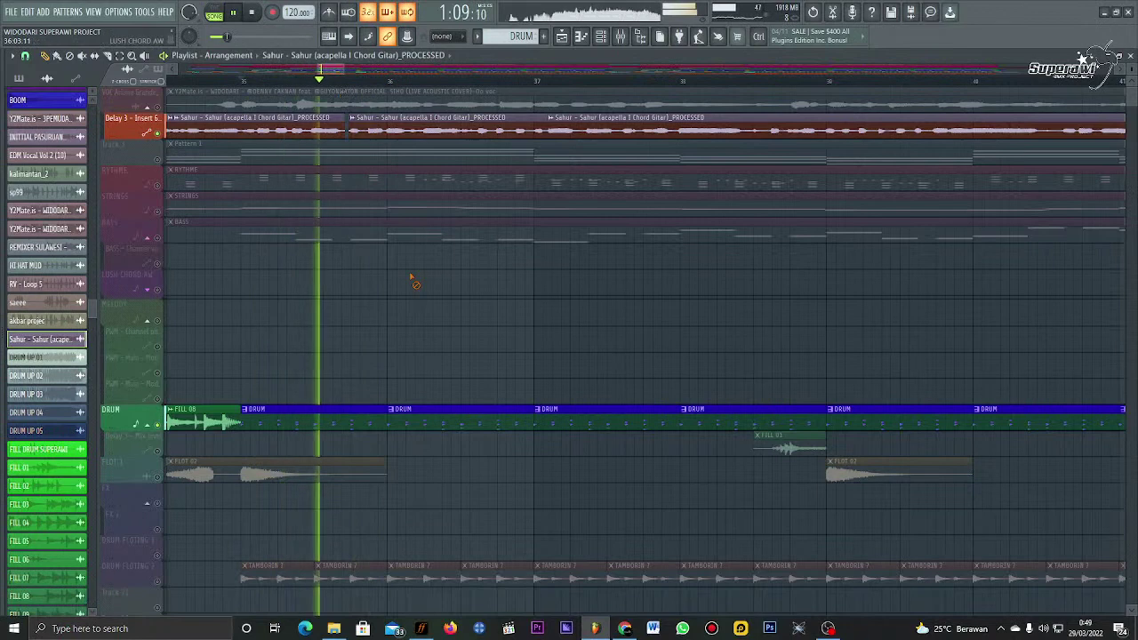
scroll(316, 89, up, 3)
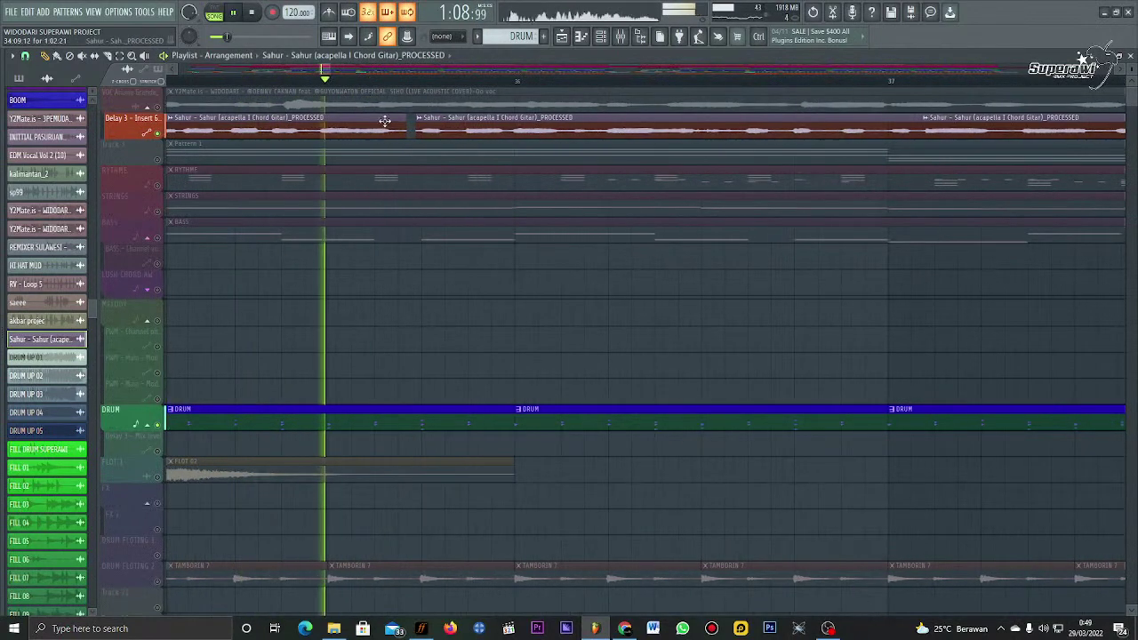
key(space)
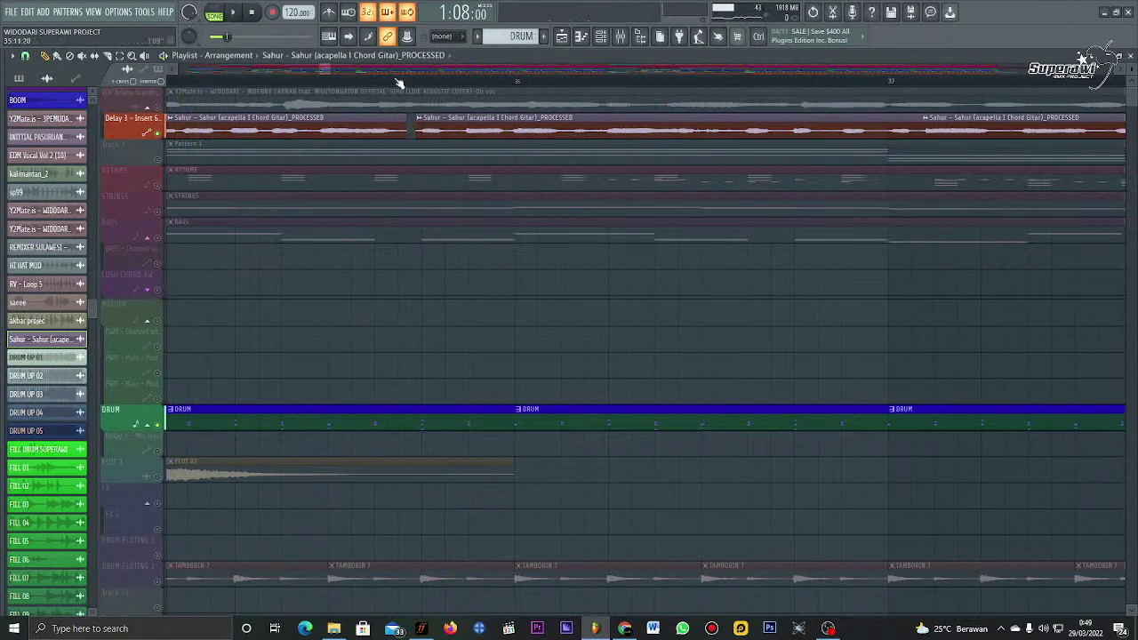
scroll(394, 78, down, 1)
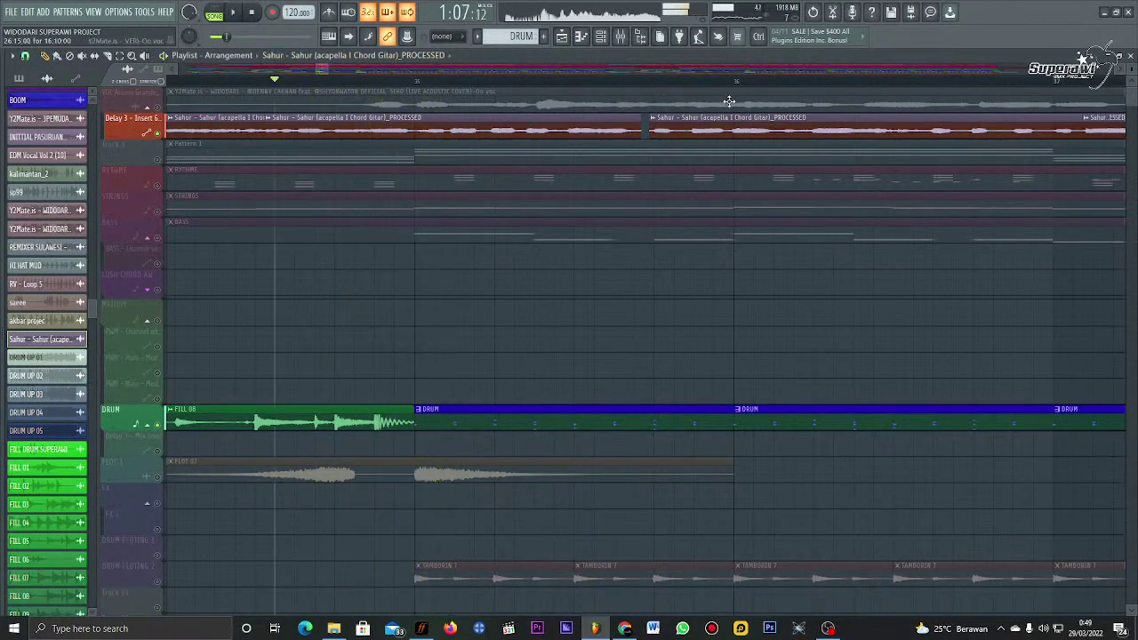
key(space)
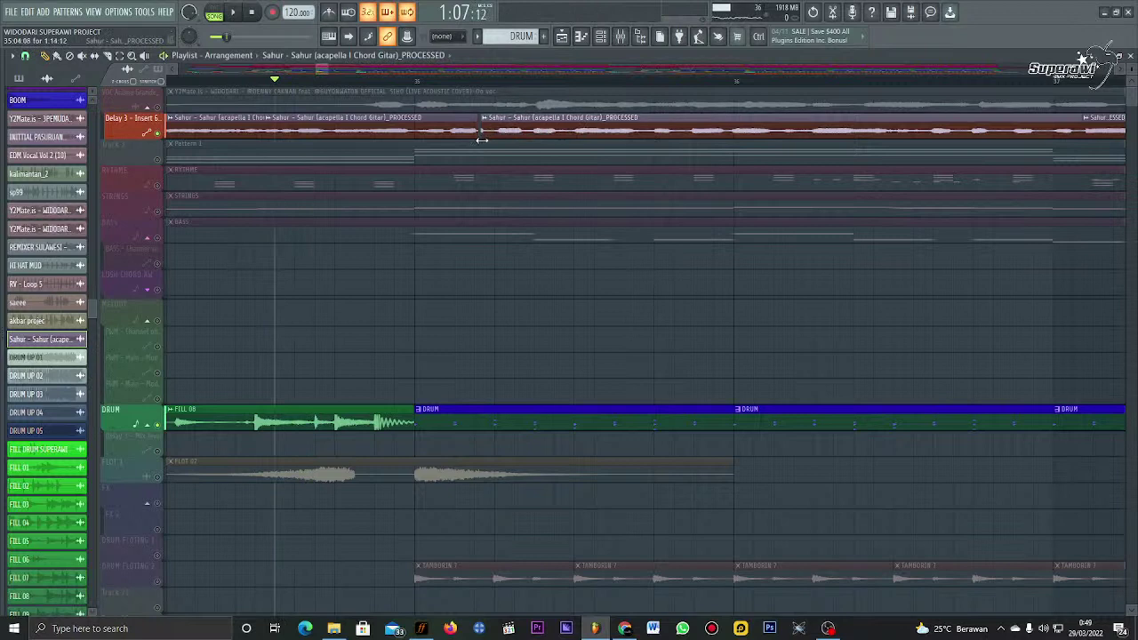
key(space)
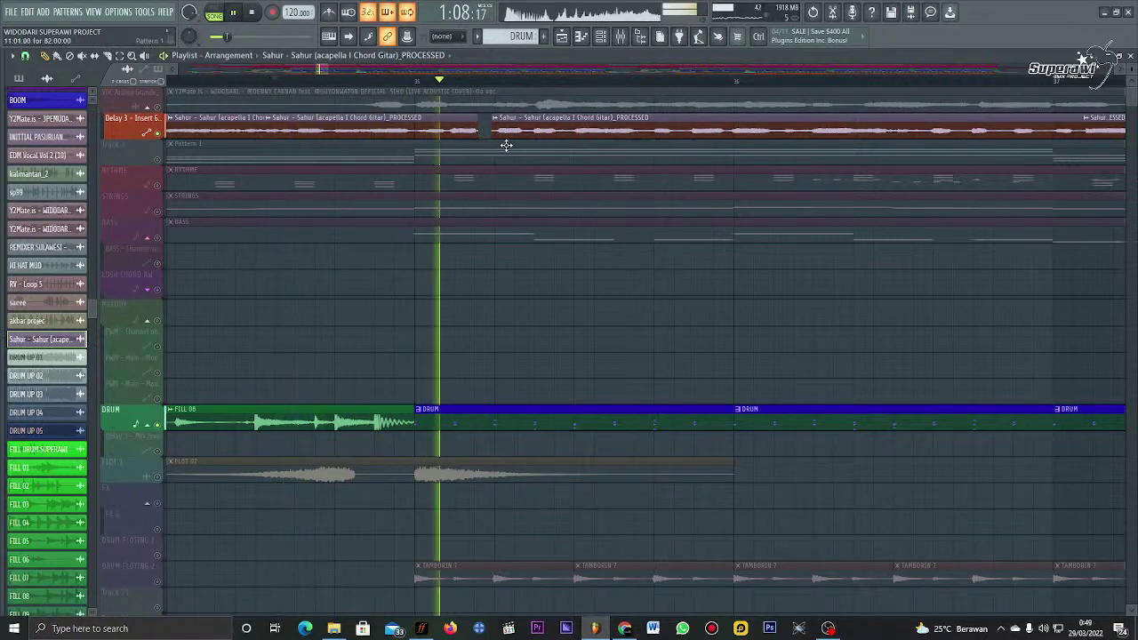
drag(493, 131, 474, 137)
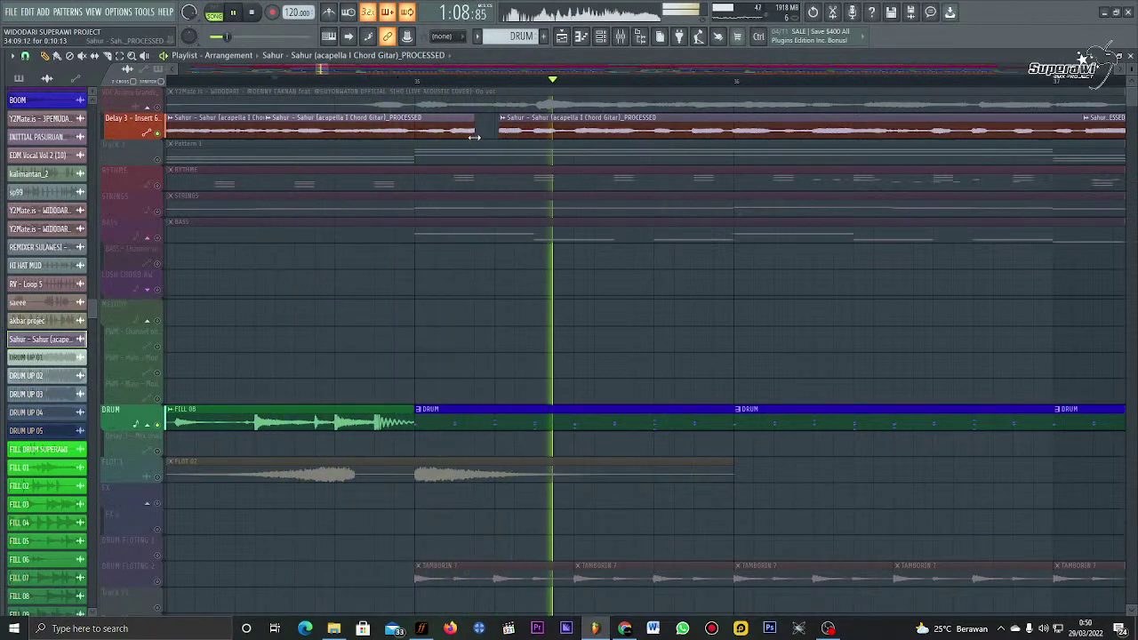
key(space)
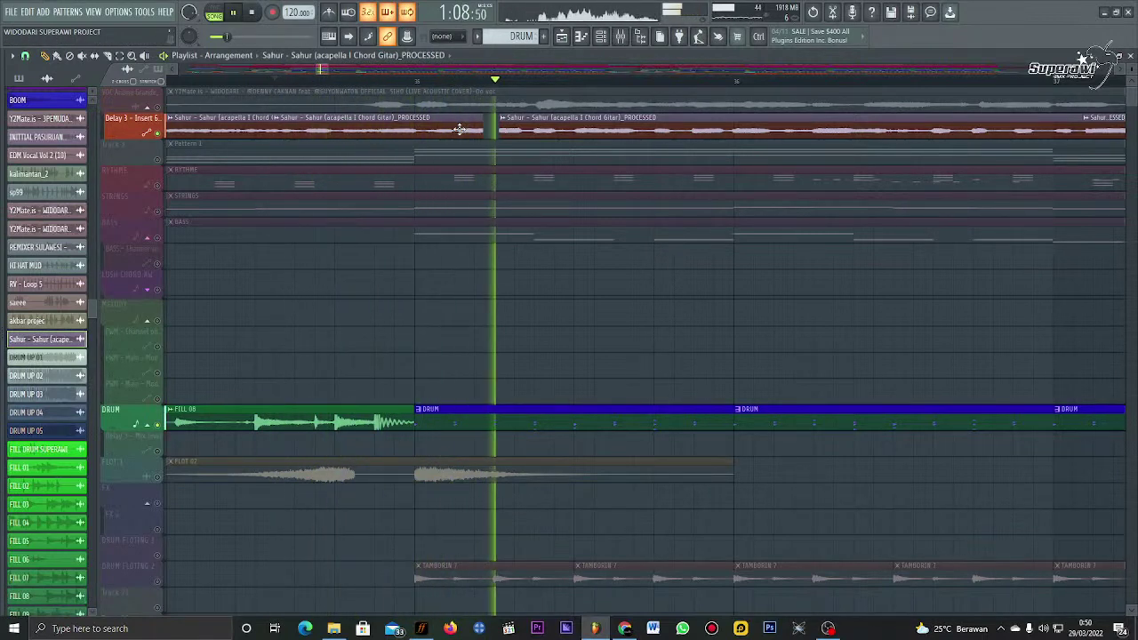
scroll(411, 92, down, 1)
scroll(411, 91, down, 1)
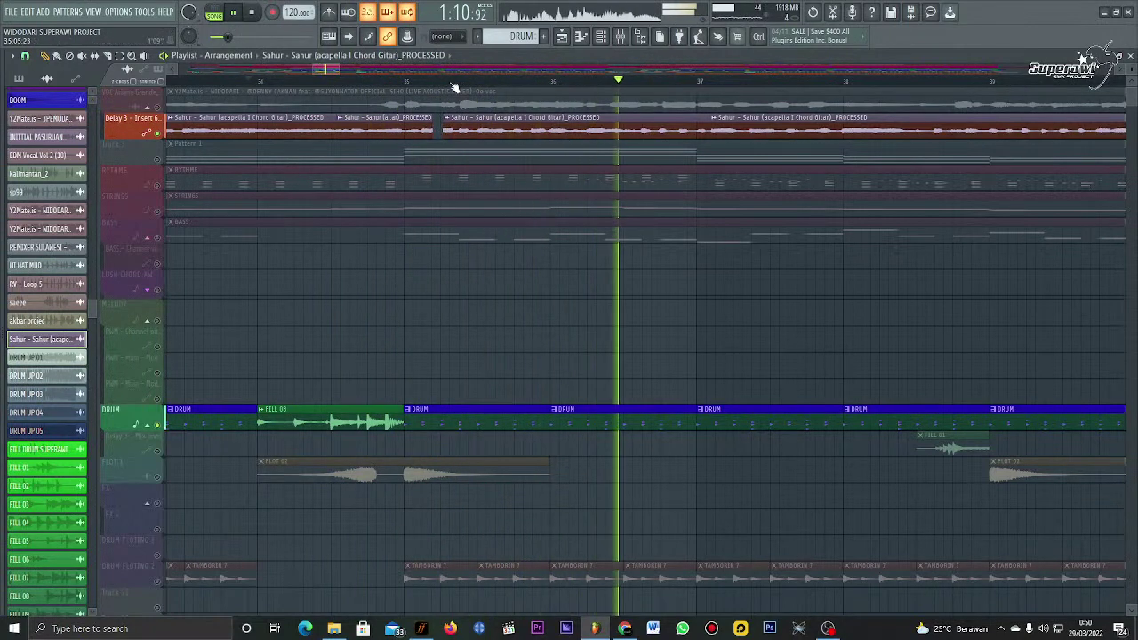
scroll(445, 102, up, 2)
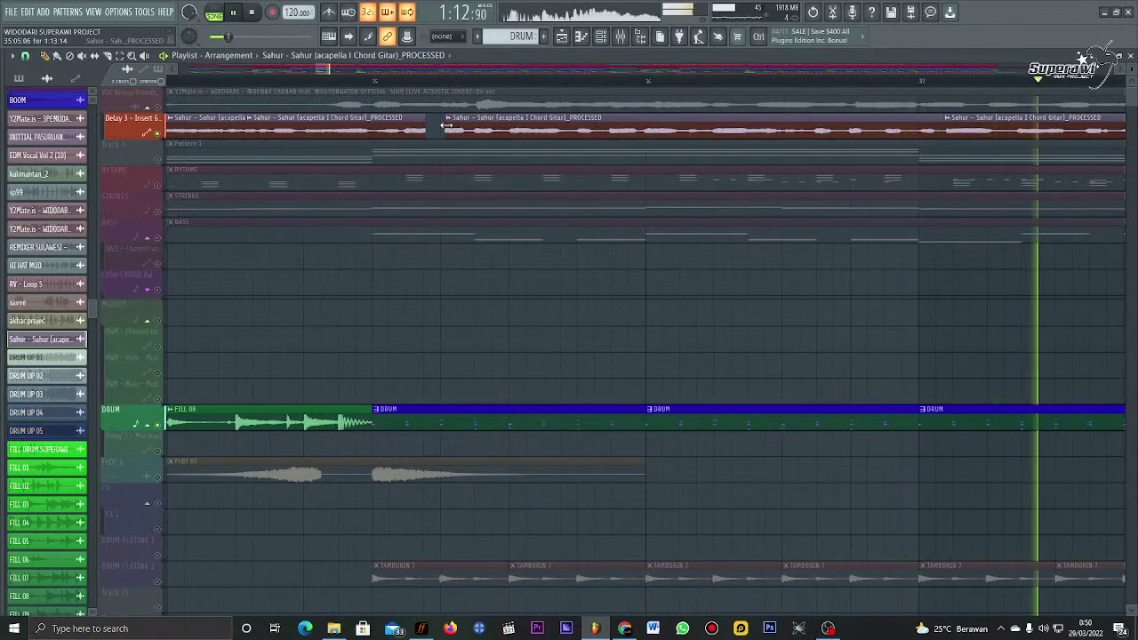
drag(440, 125, 425, 129)
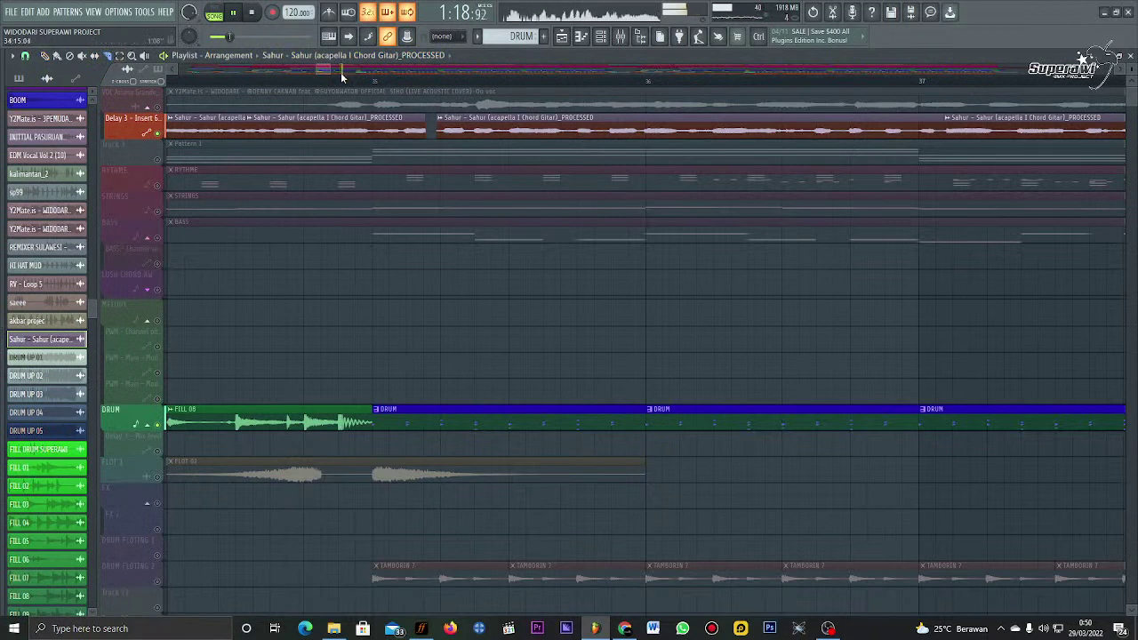
click(338, 76)
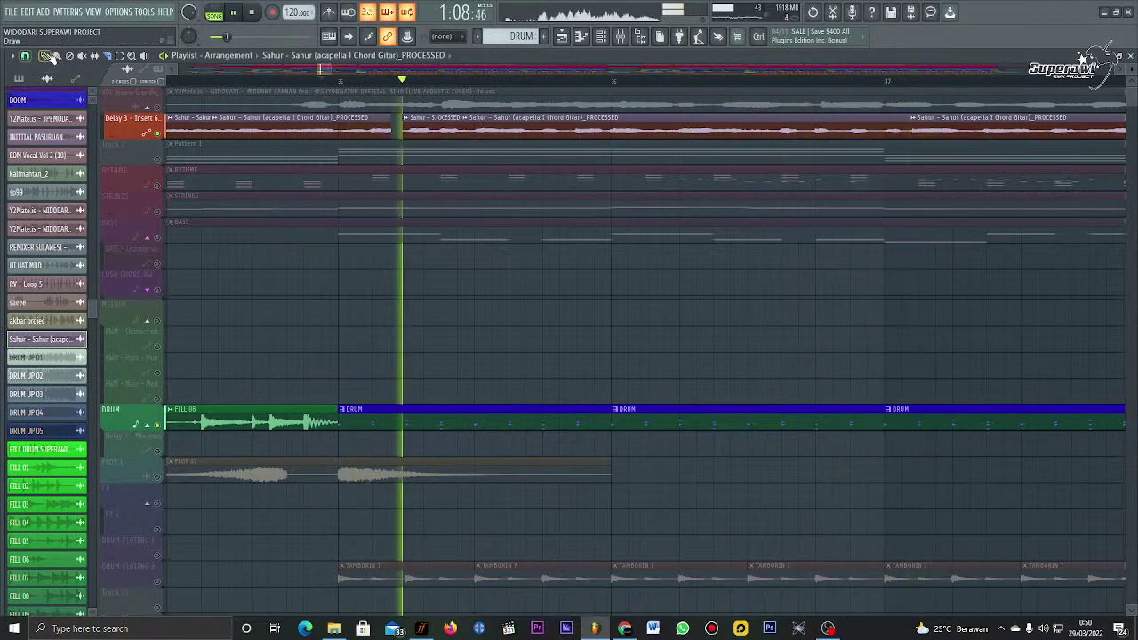
key(space)
right_click(416, 135)
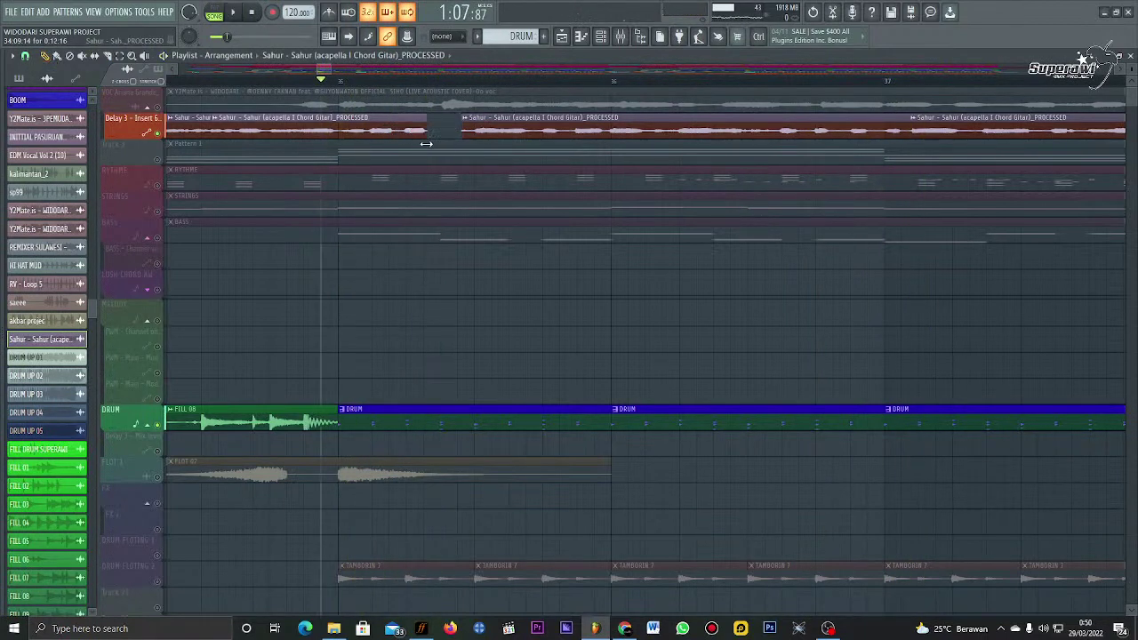
key(space)
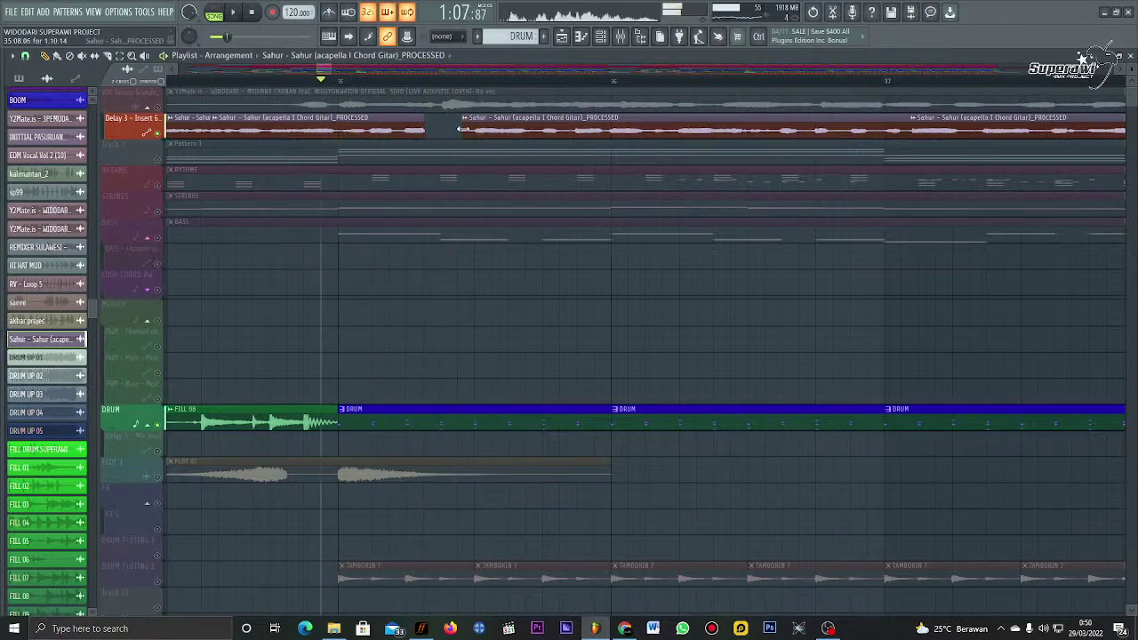
key(space)
drag(461, 129, 432, 133)
key(space)
key(space)
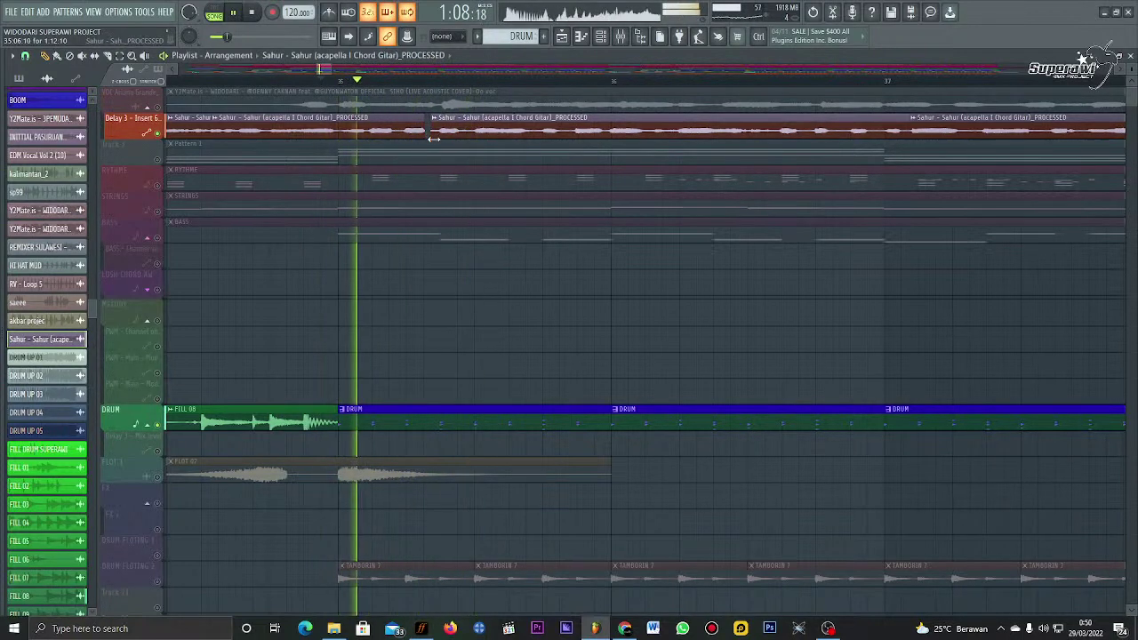
key(space)
key(space)
scroll(428, 120, up, 3)
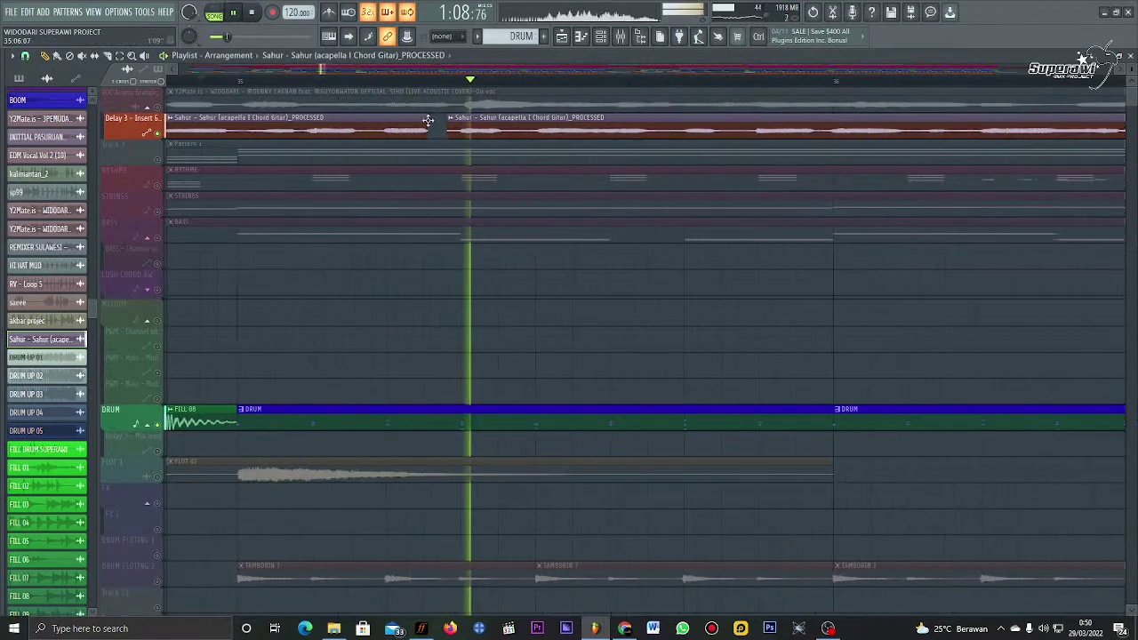
key(space)
key(space)
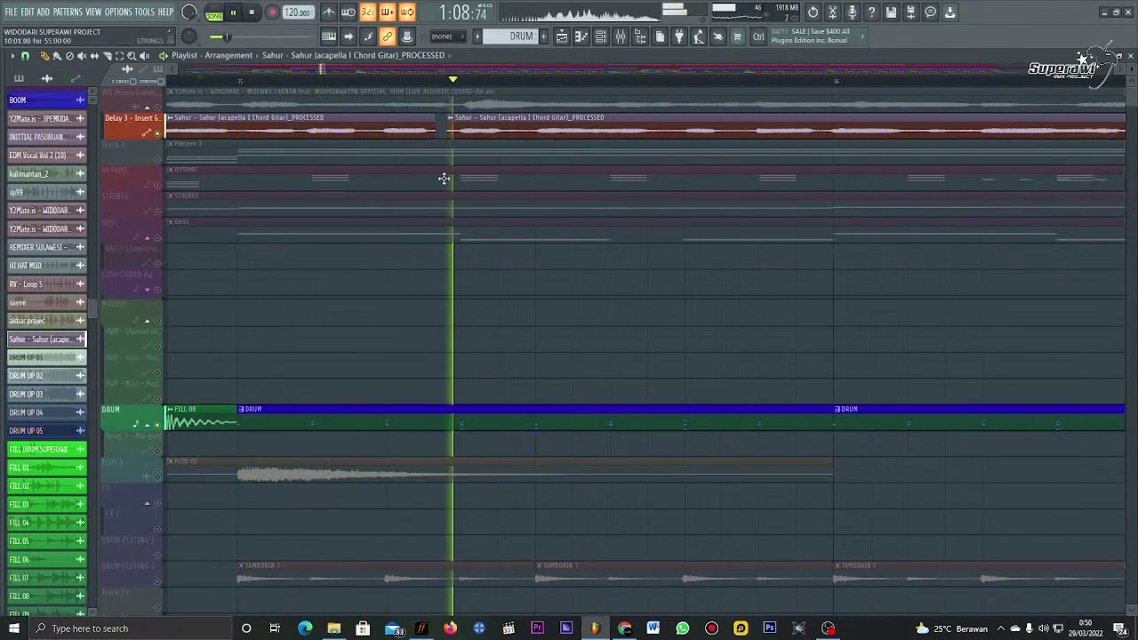
key(space)
scroll(427, 89, up, 2)
scroll(427, 89, down, 1)
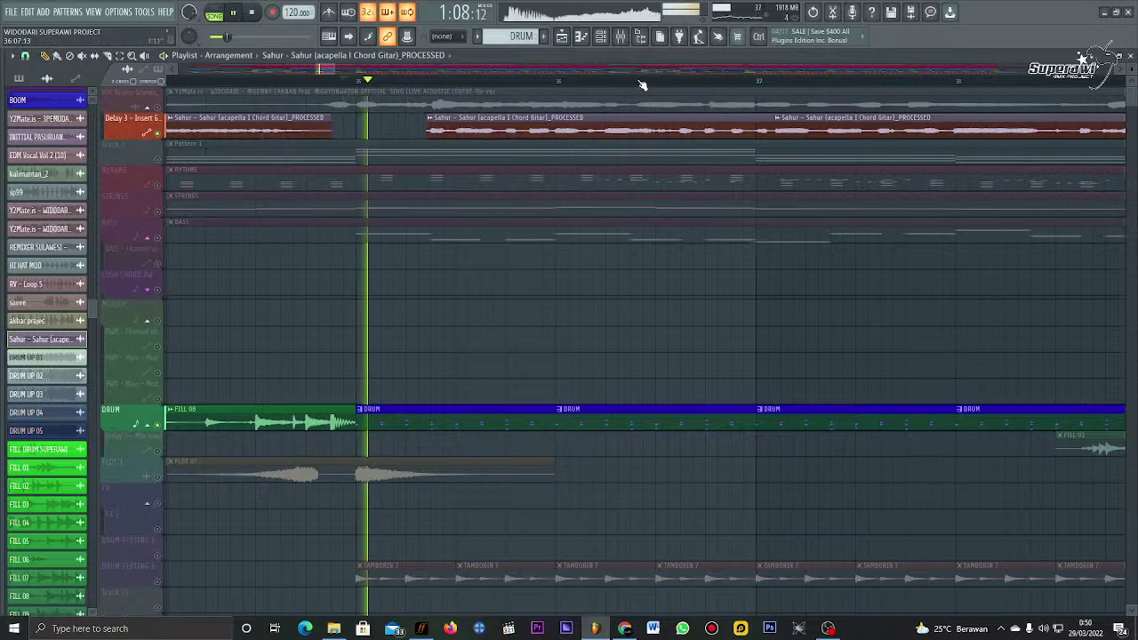
scroll(605, 80, down, 1)
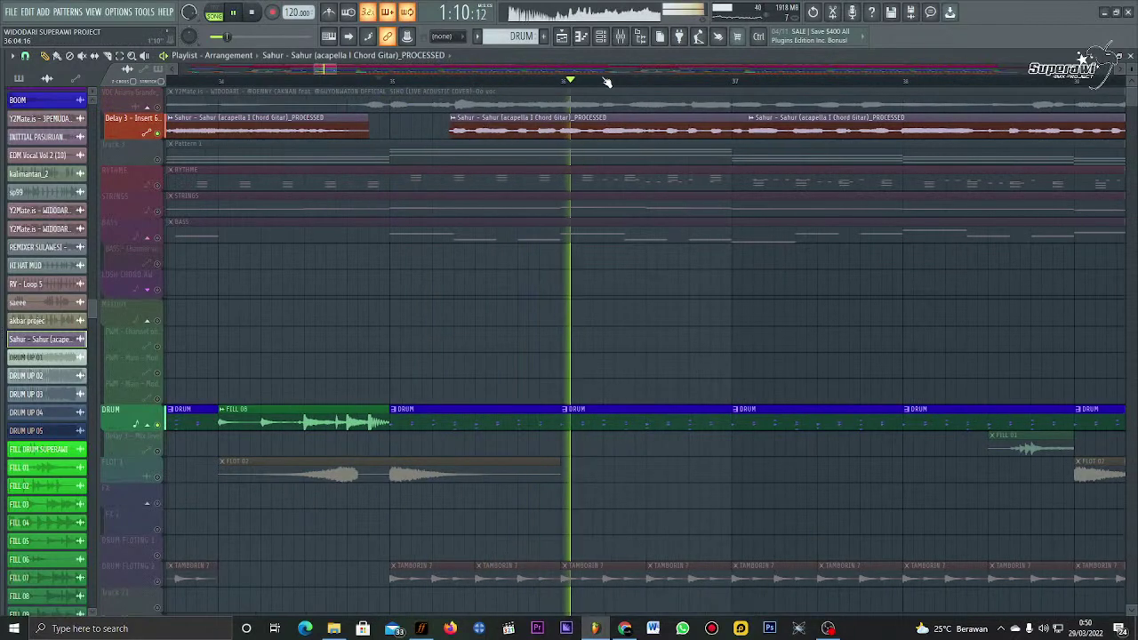
key(space)
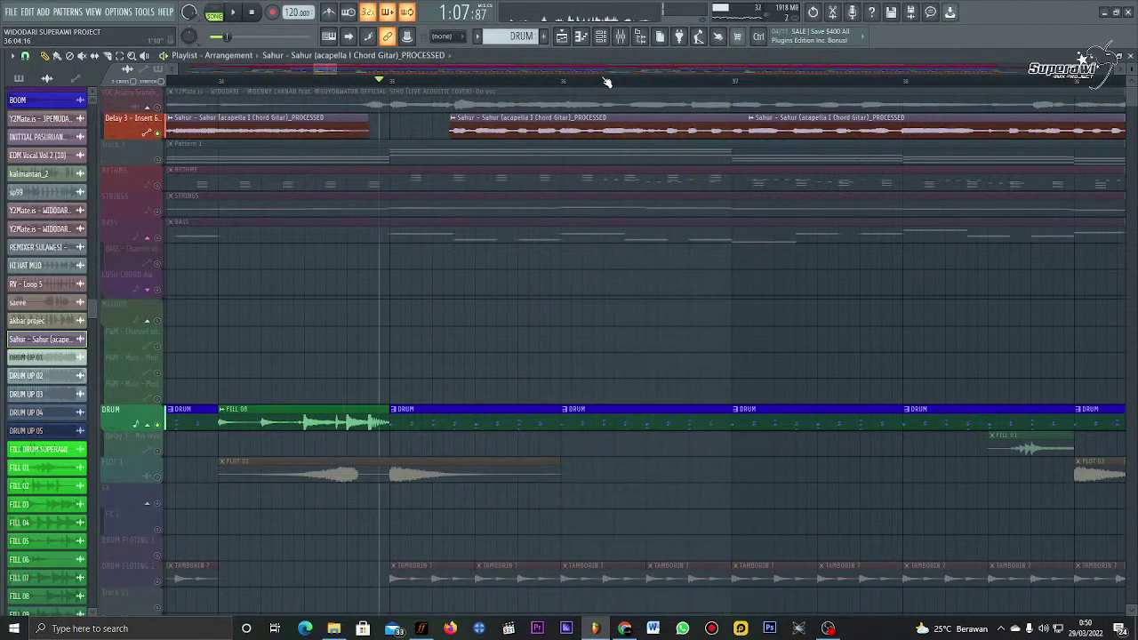
key(space)
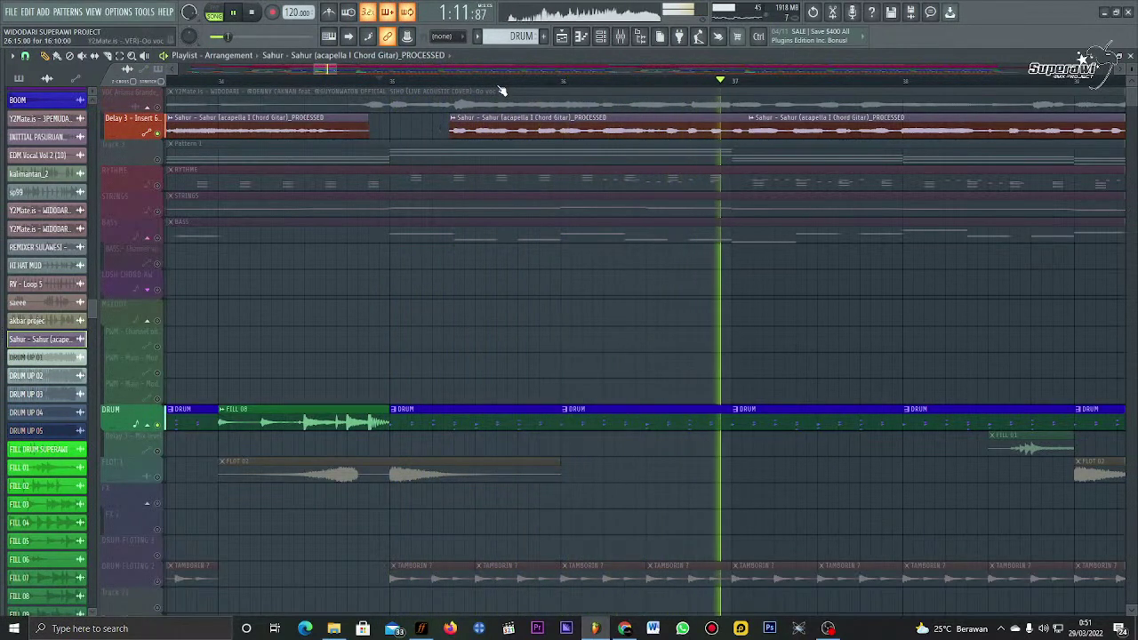
click(446, 81)
key(space)
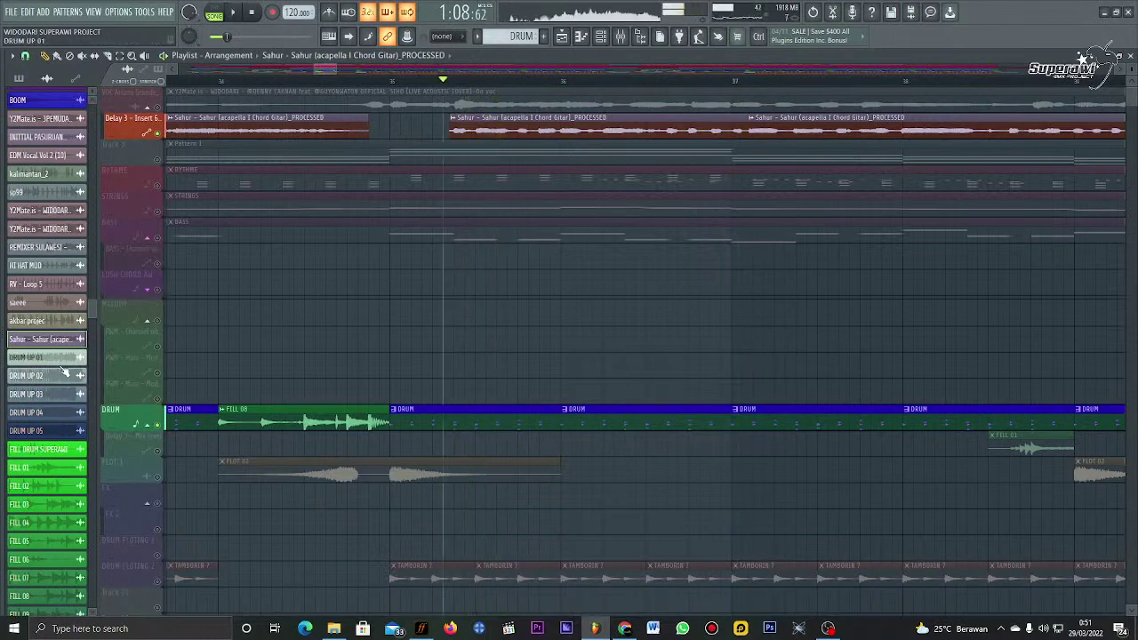
Step: Clone the Sahur channel in the Channel Rack
right_click(60, 352)
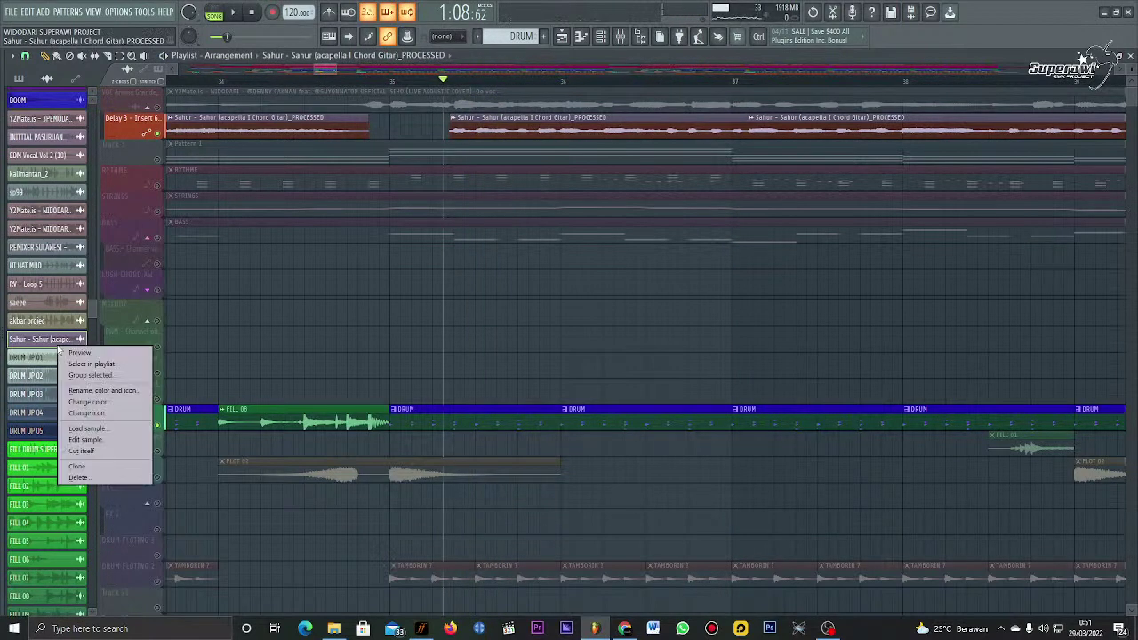
click(124, 468)
scroll(356, 109, down, 5)
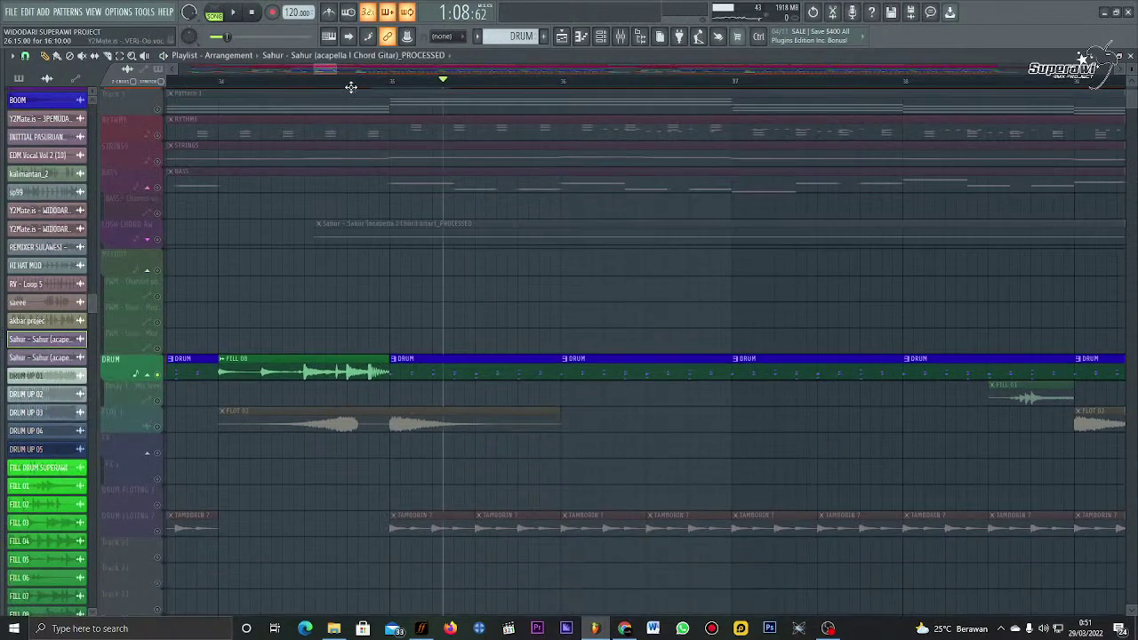
scroll(355, 108, up, 5)
scroll(349, 66, right, 2)
scroll(348, 69, down, 6)
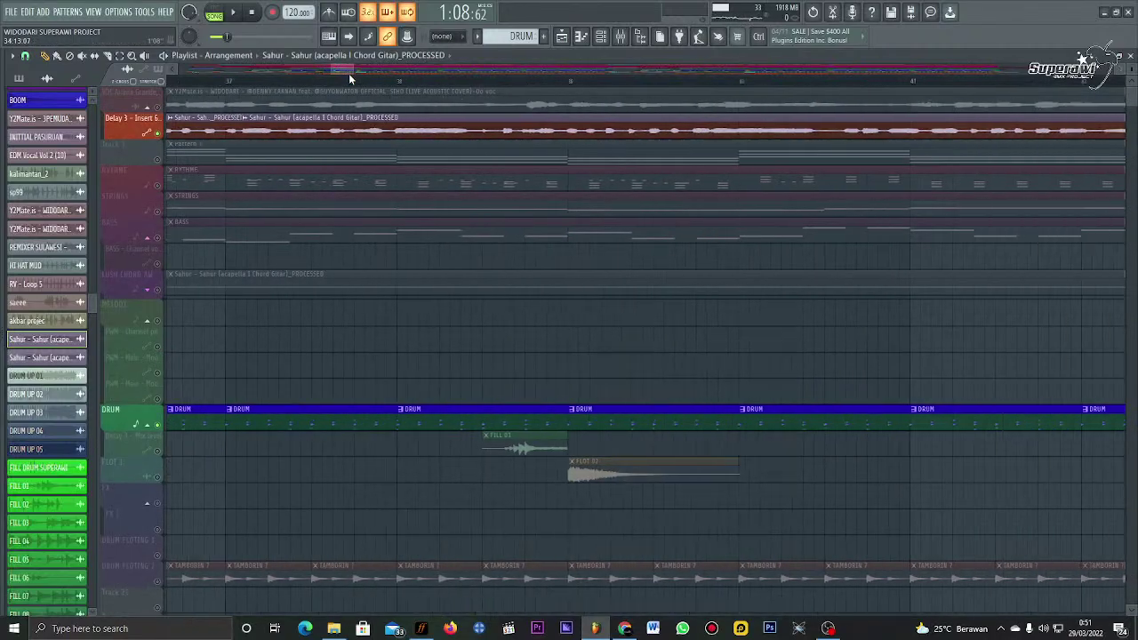
scroll(353, 87, down, 3)
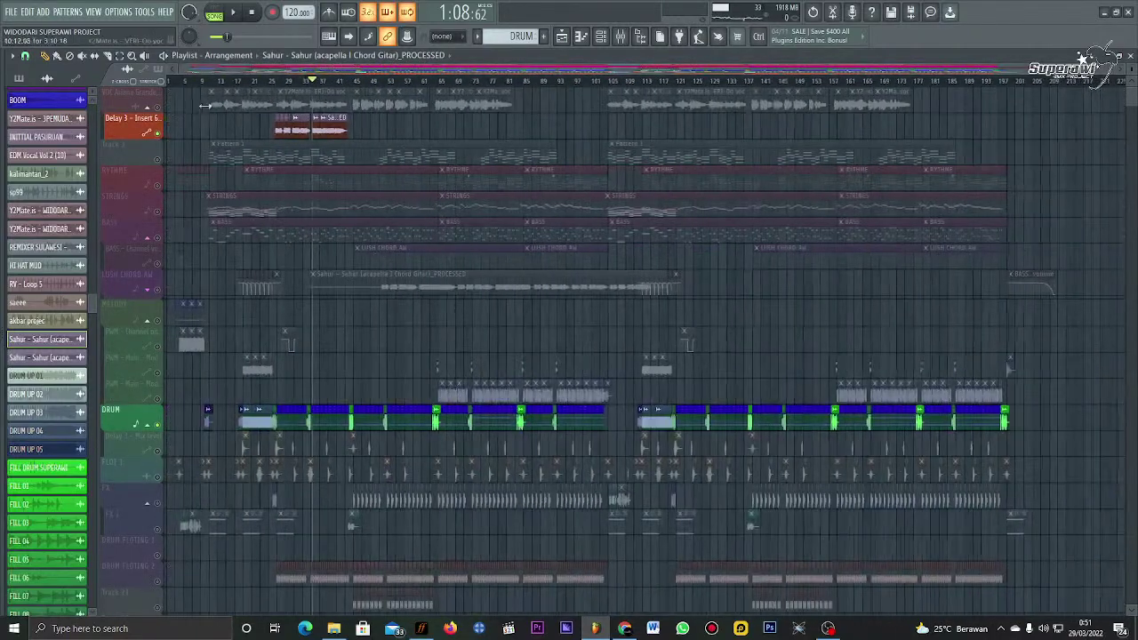
Step: Replace the top track's old vocal clips with the Sahur PROCESSED clip and play it back
click(142, 98)
key(Delete)
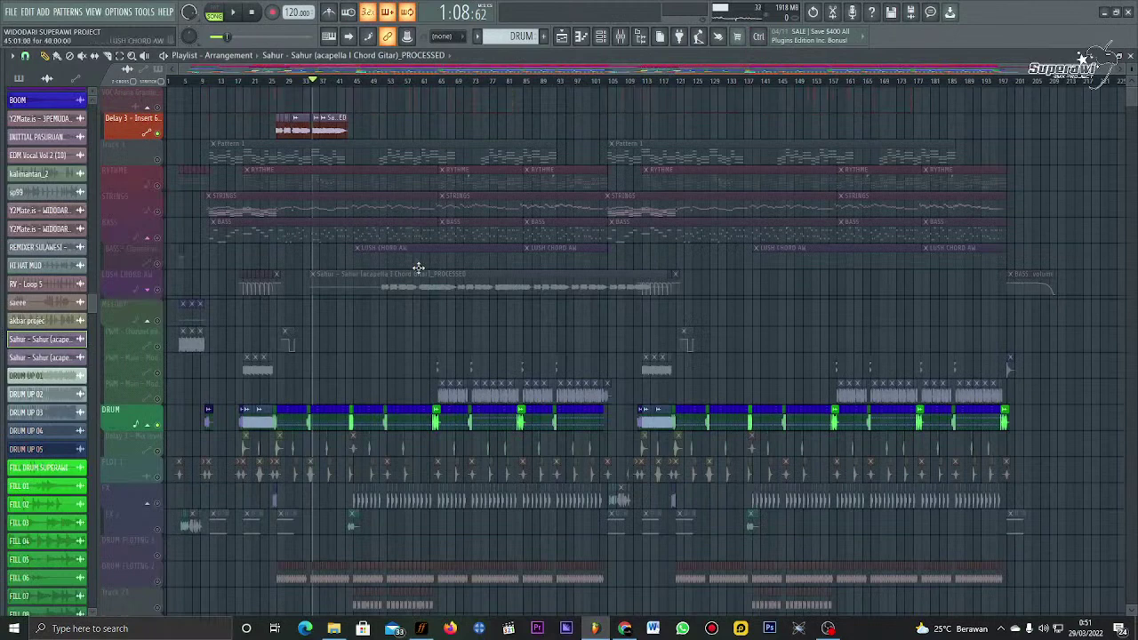
drag(351, 117, 311, 58)
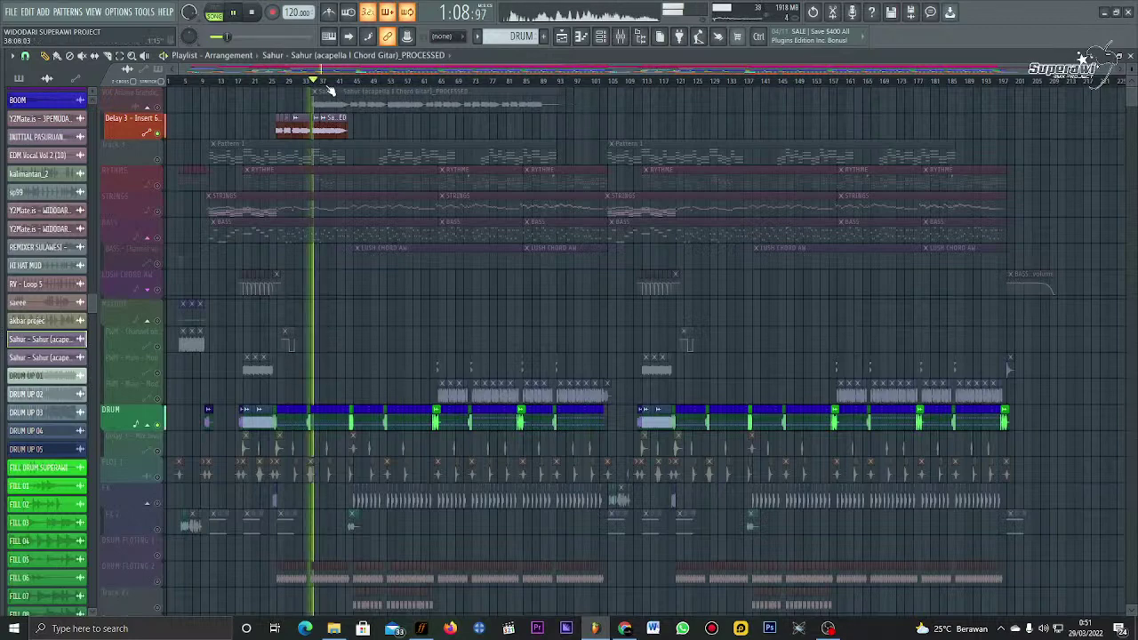
scroll(329, 91, up, 1)
key(space)
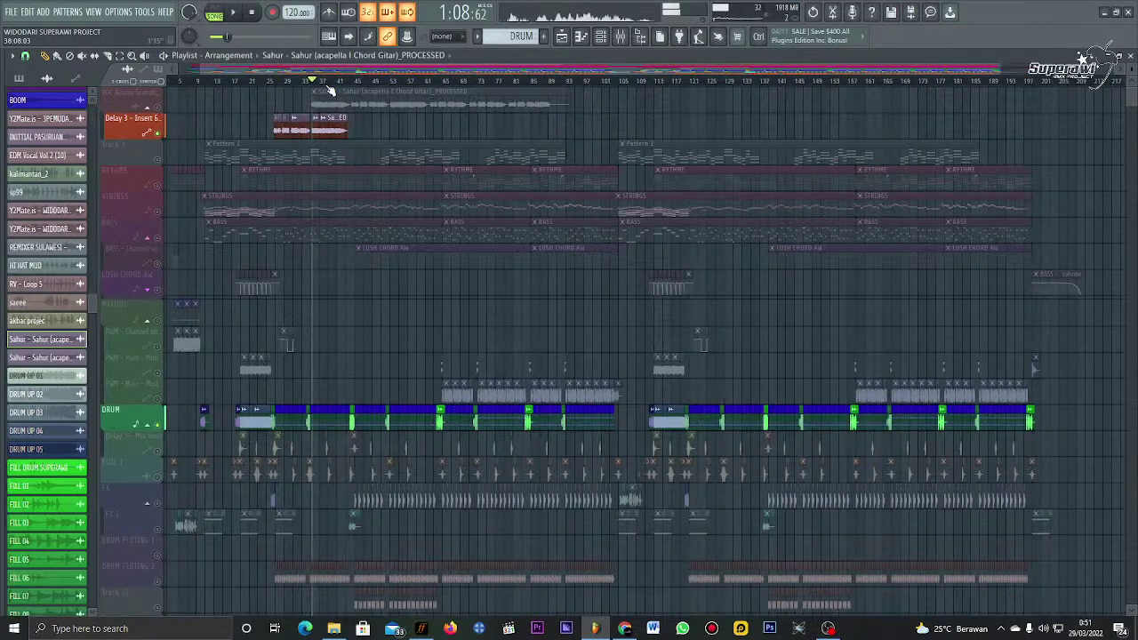
scroll(329, 91, up, 5)
key(space)
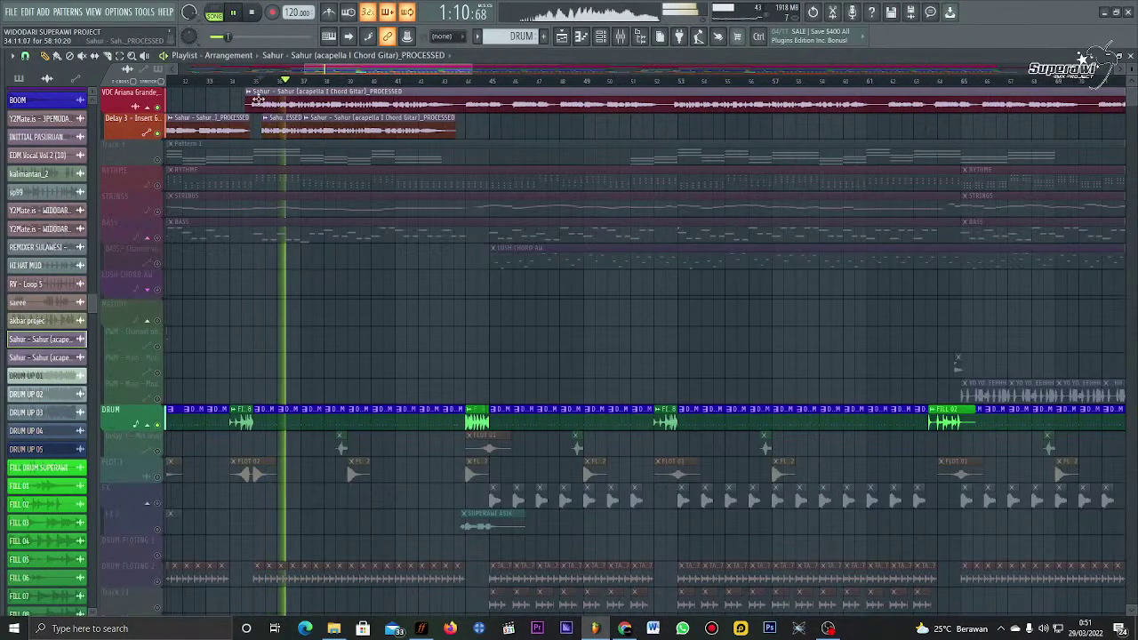
Step: Replay the vocal passage around bar 35 and delete the second Sahur clip on the top track
key(space)
scroll(266, 97, up, 3)
key(space)
key(space)
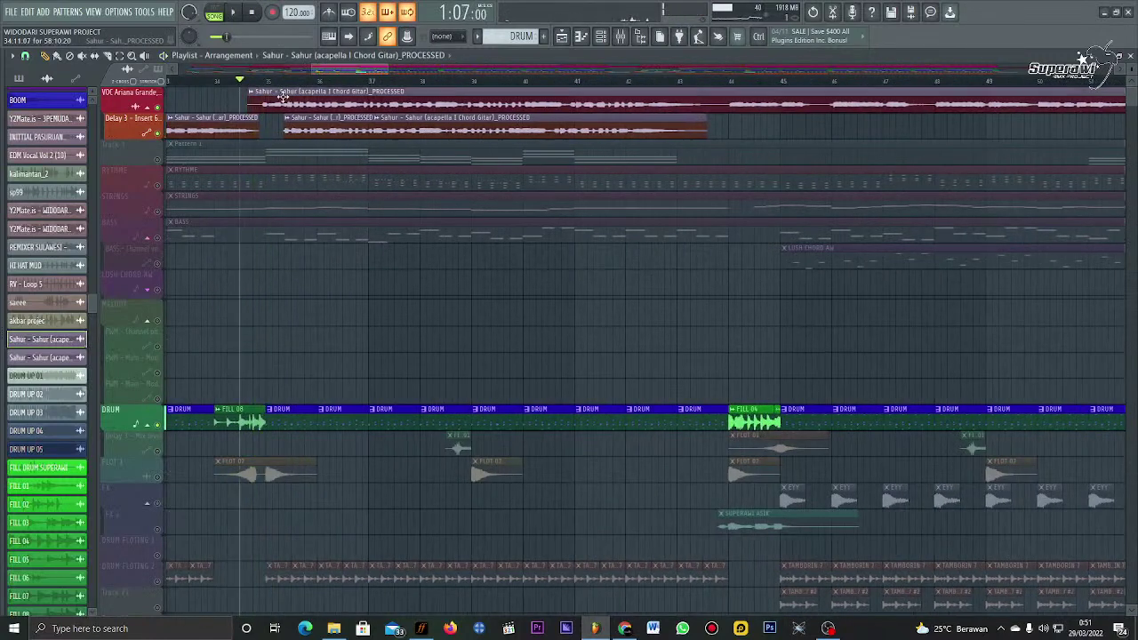
key(space)
key(space)
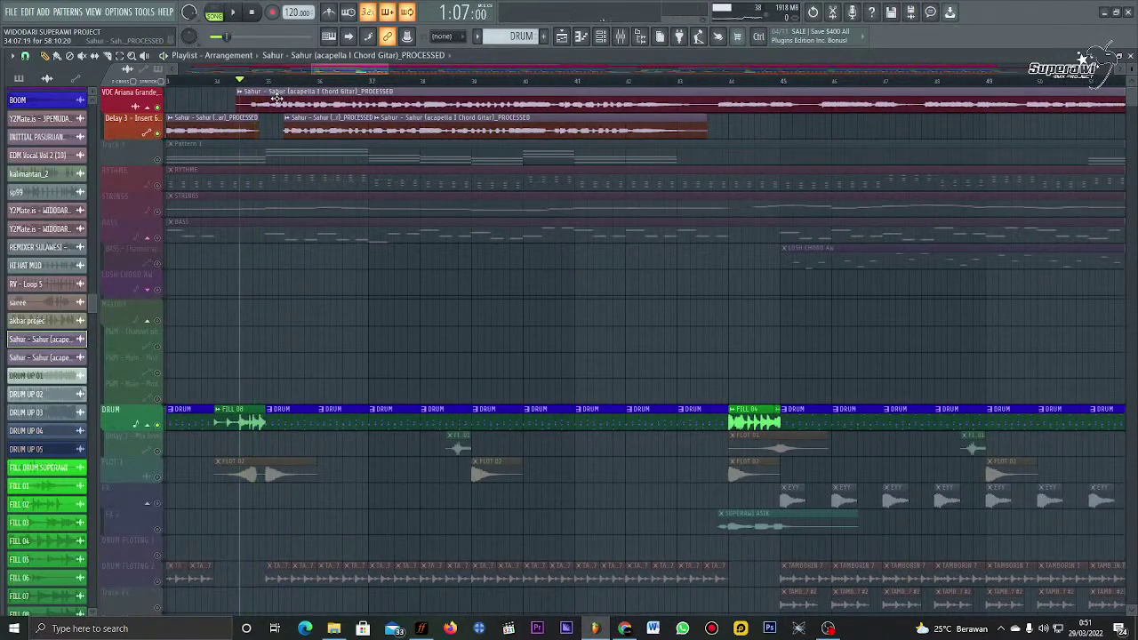
key(space)
scroll(277, 96, up, 4)
key(space)
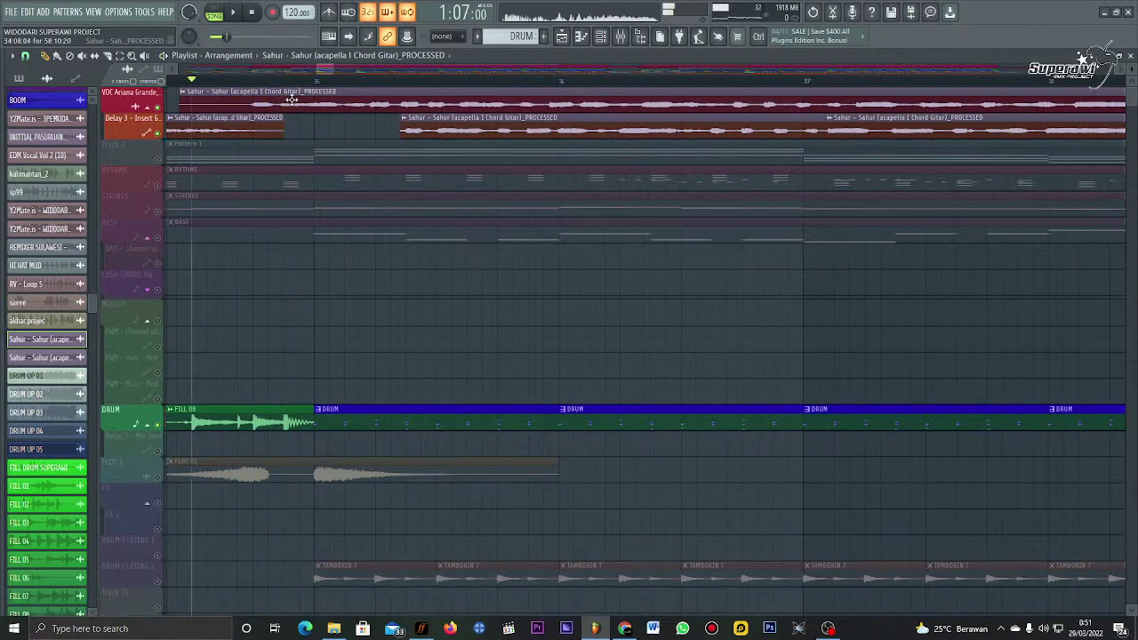
key(space)
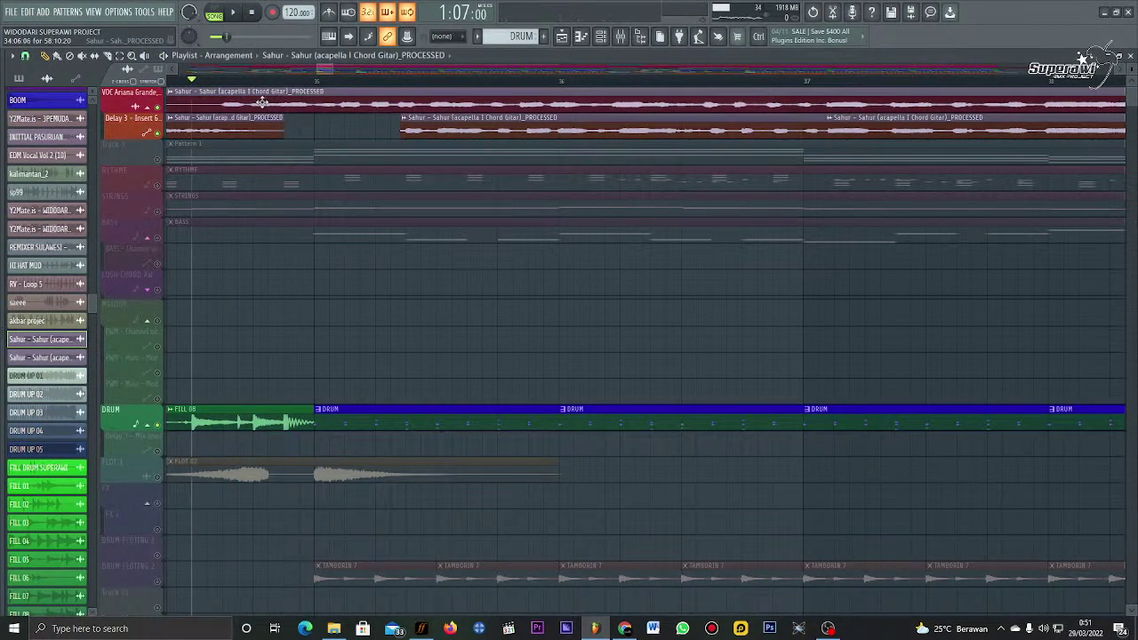
key(space)
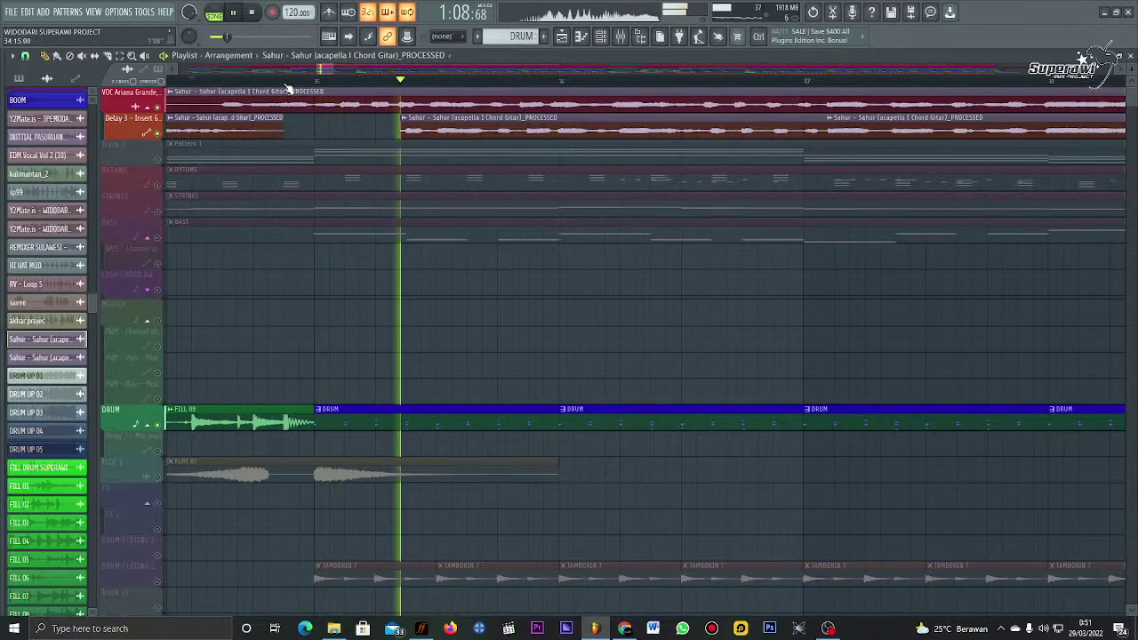
scroll(287, 90, down, 2)
key(space)
key(space)
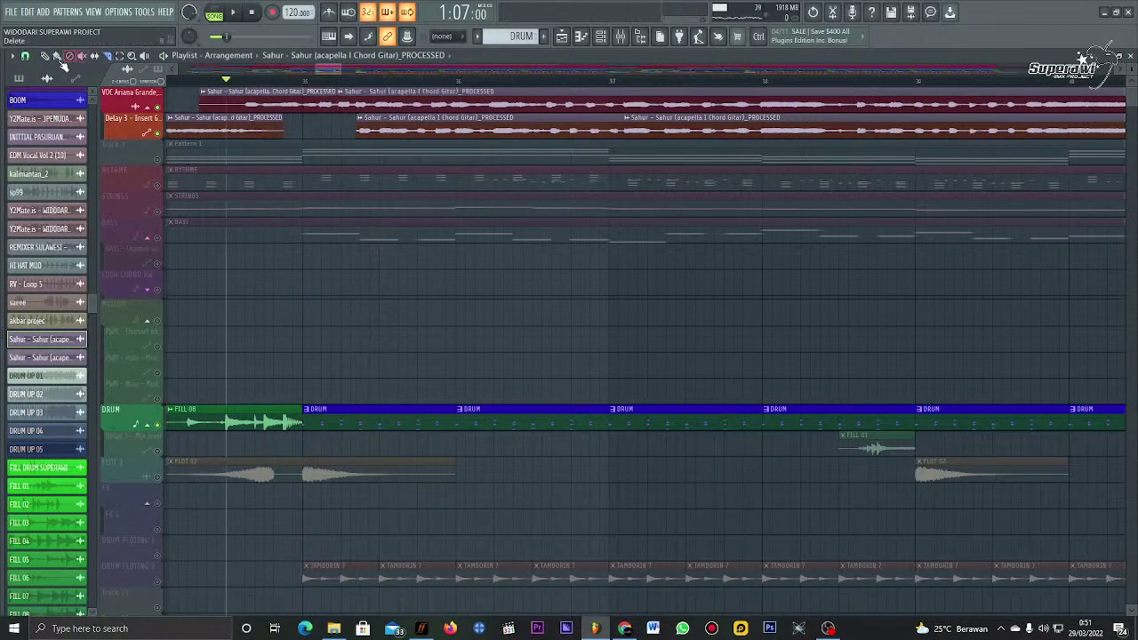
right_click(363, 112)
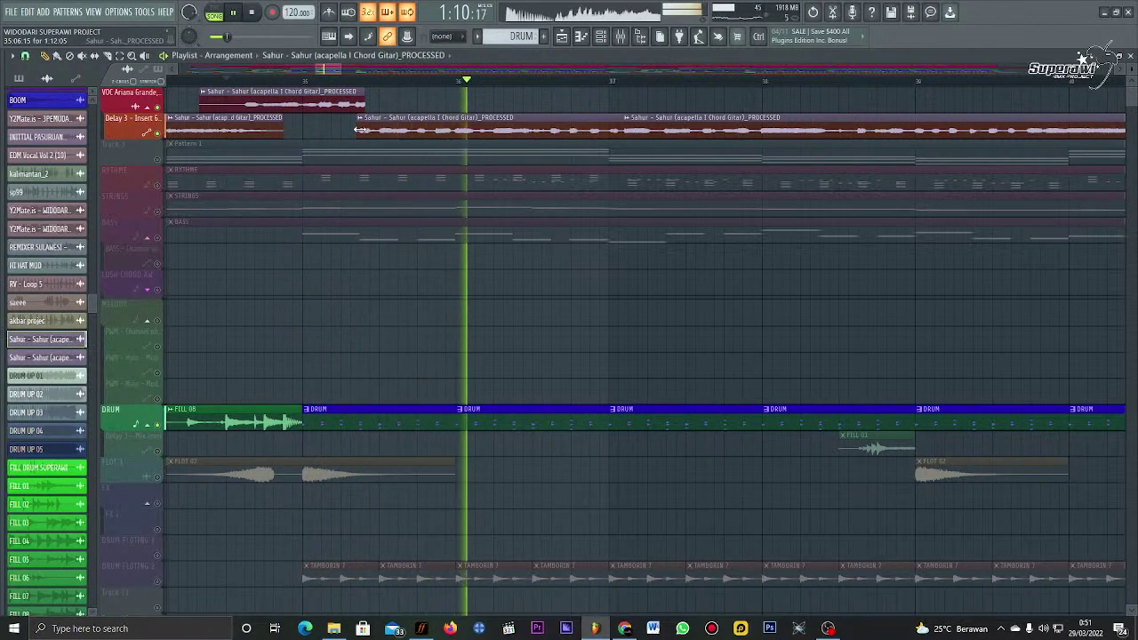
Step: Trim the Delay 3 Sahur clip's start, mute the Delay 3 track, and extend the top clip's end
drag(361, 129, 455, 128)
key(space)
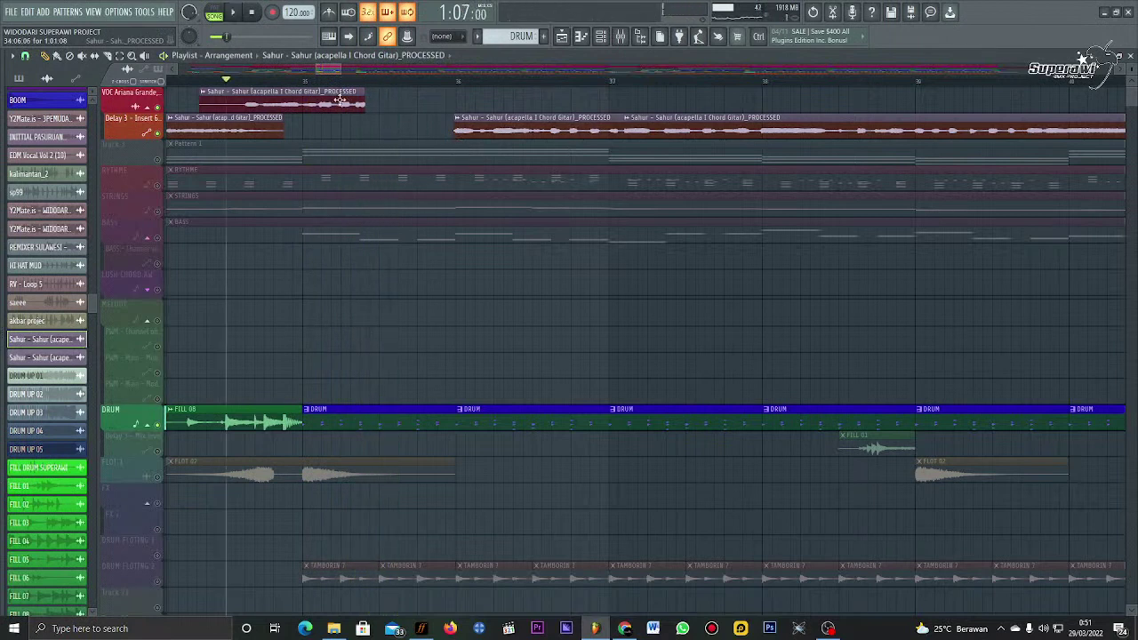
key(space)
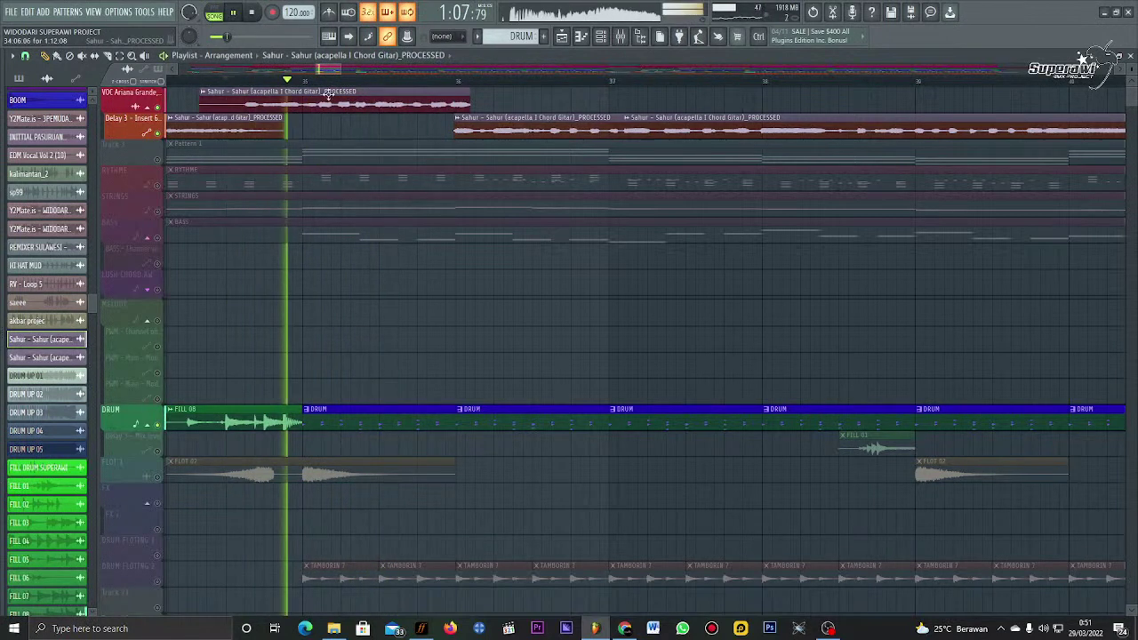
click(160, 107)
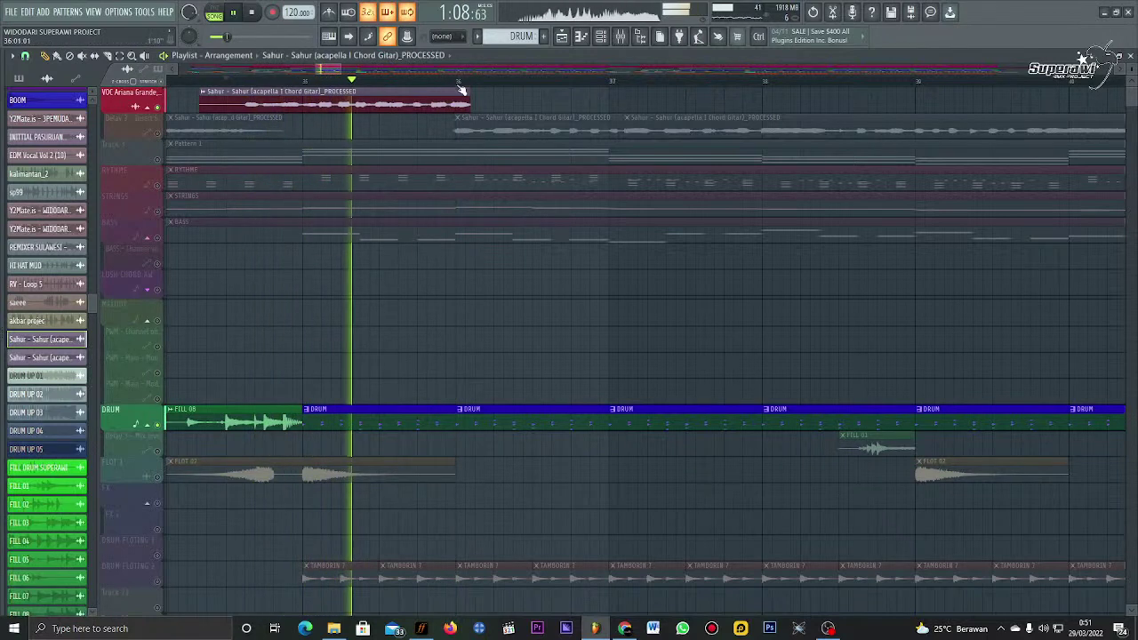
drag(466, 99, 473, 99)
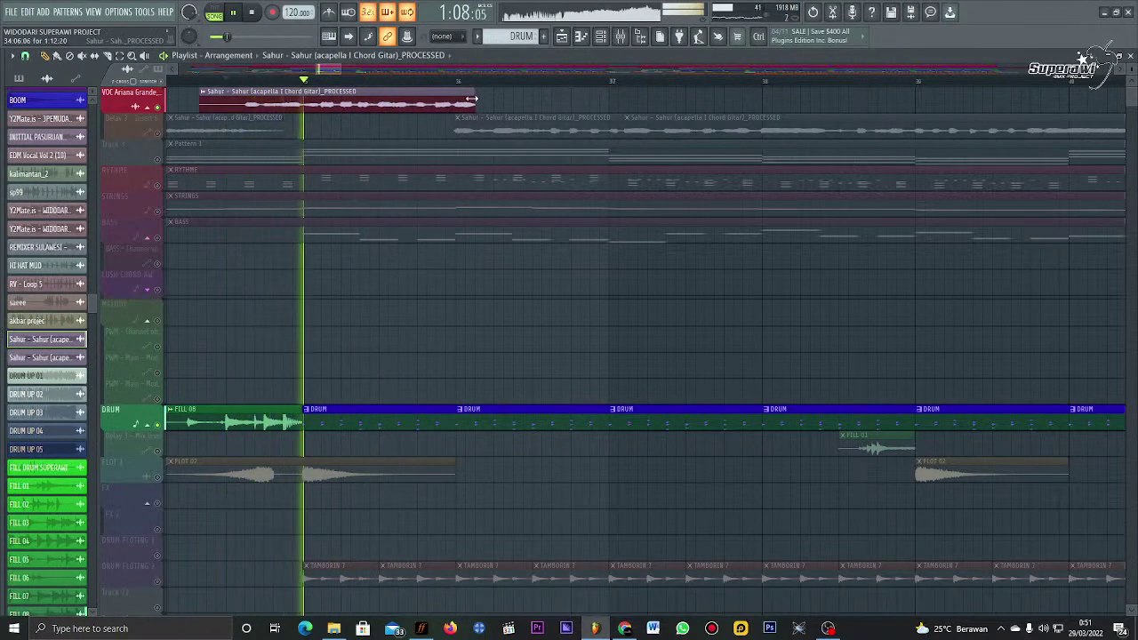
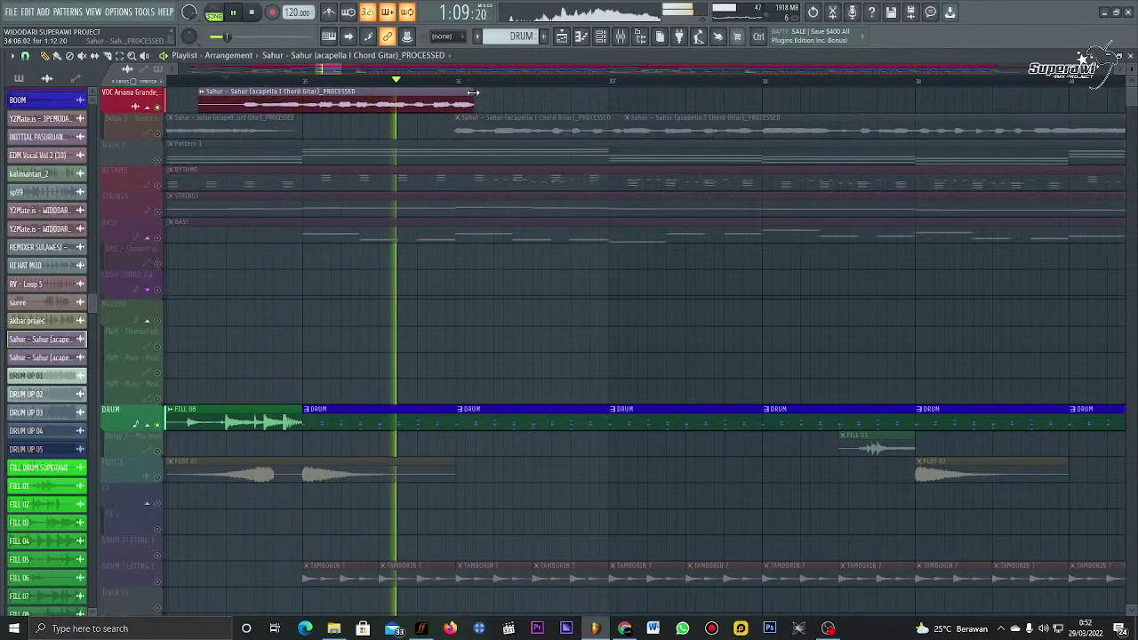
Step: Stretch the top Sahur vocal clip much longer, audition it, then trim it back to end mid-bar 36
drag(473, 91, 476, 91)
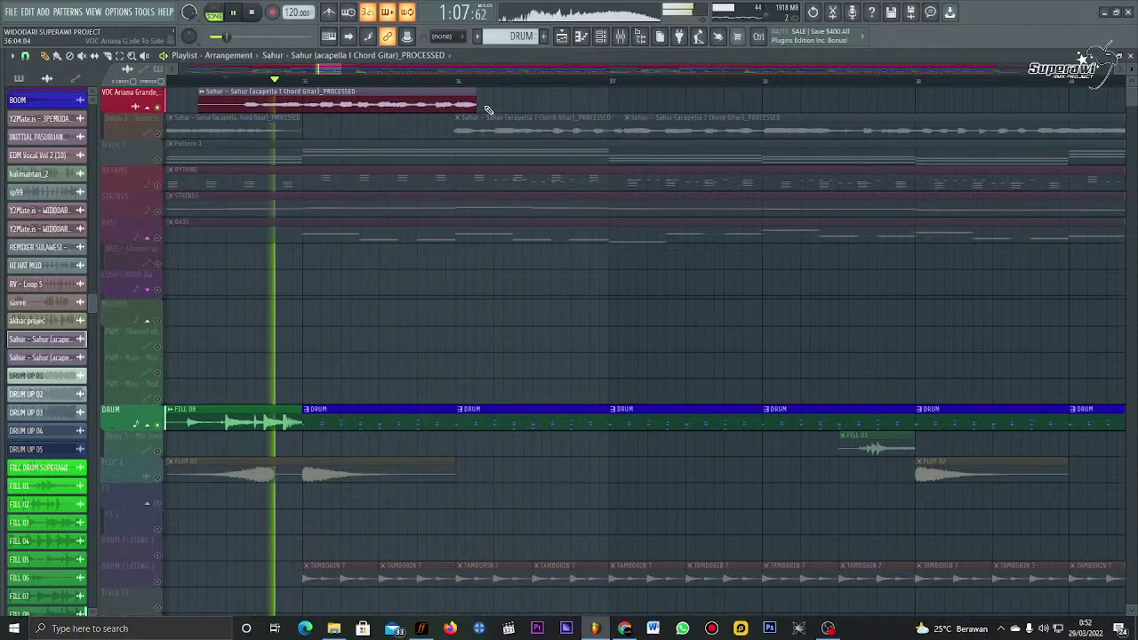
drag(476, 92, 803, 86)
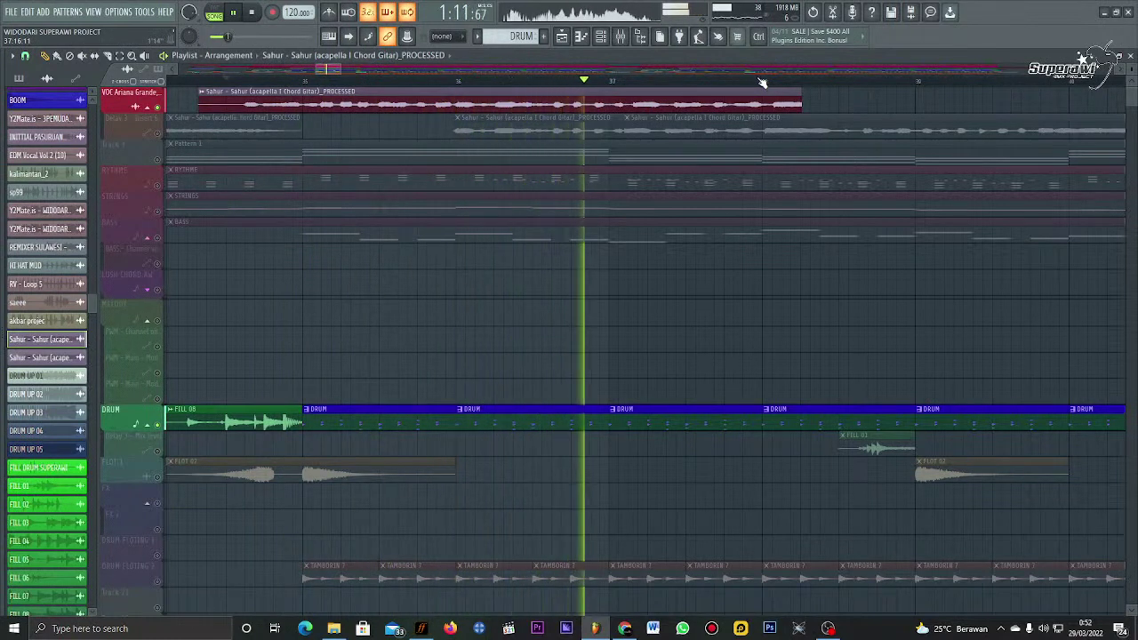
click(226, 81)
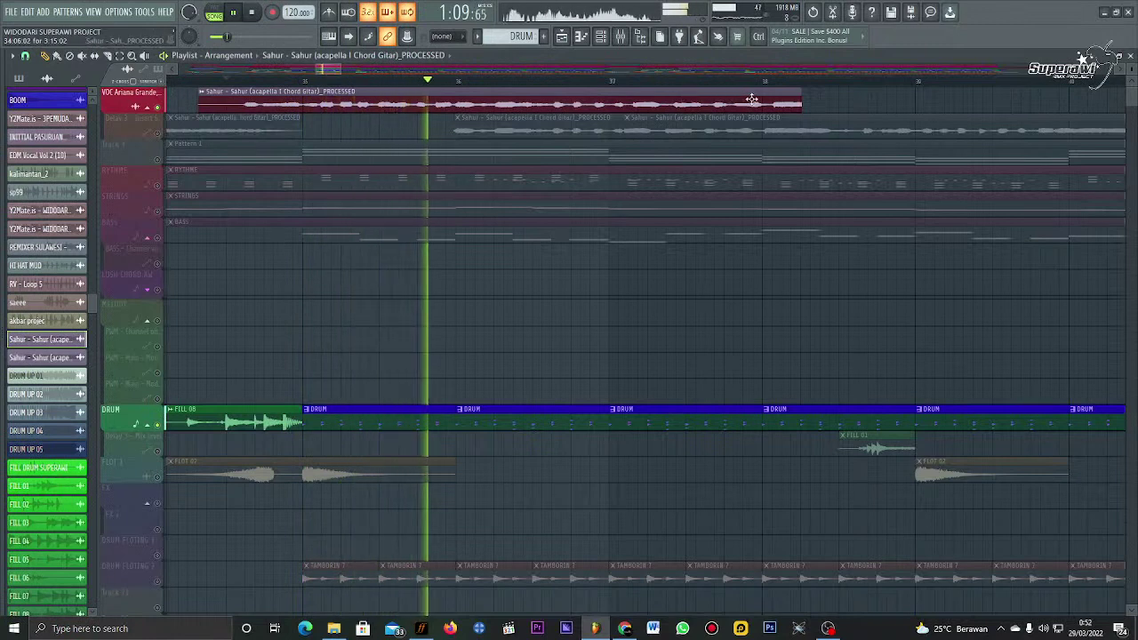
key(space)
key(space)
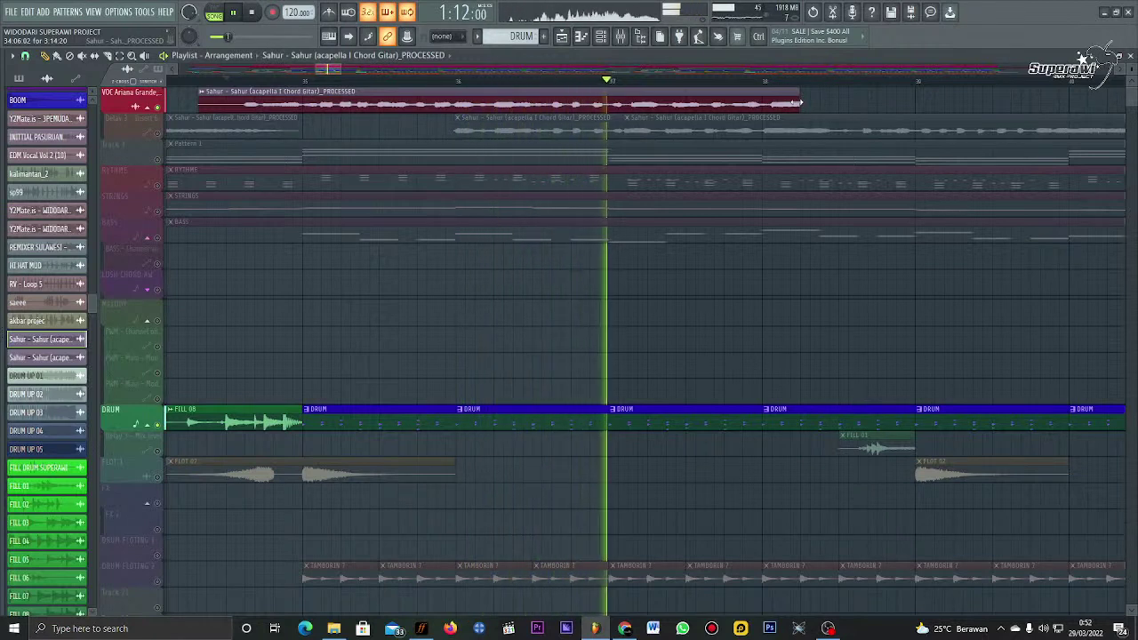
key(space)
key(space)
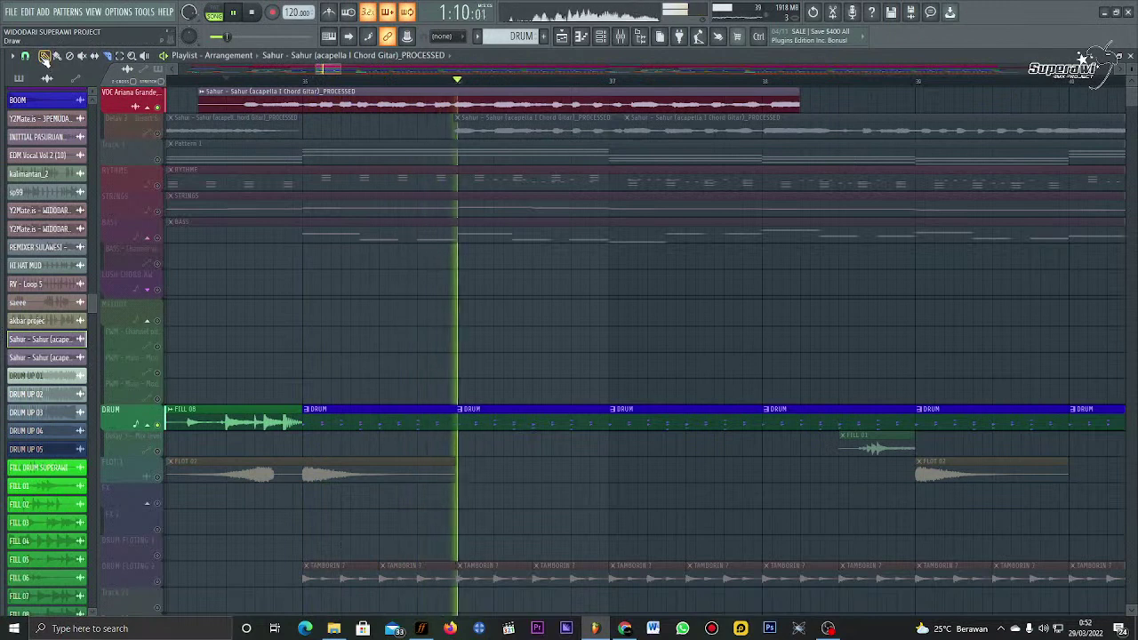
drag(798, 101, 551, 101)
key(space)
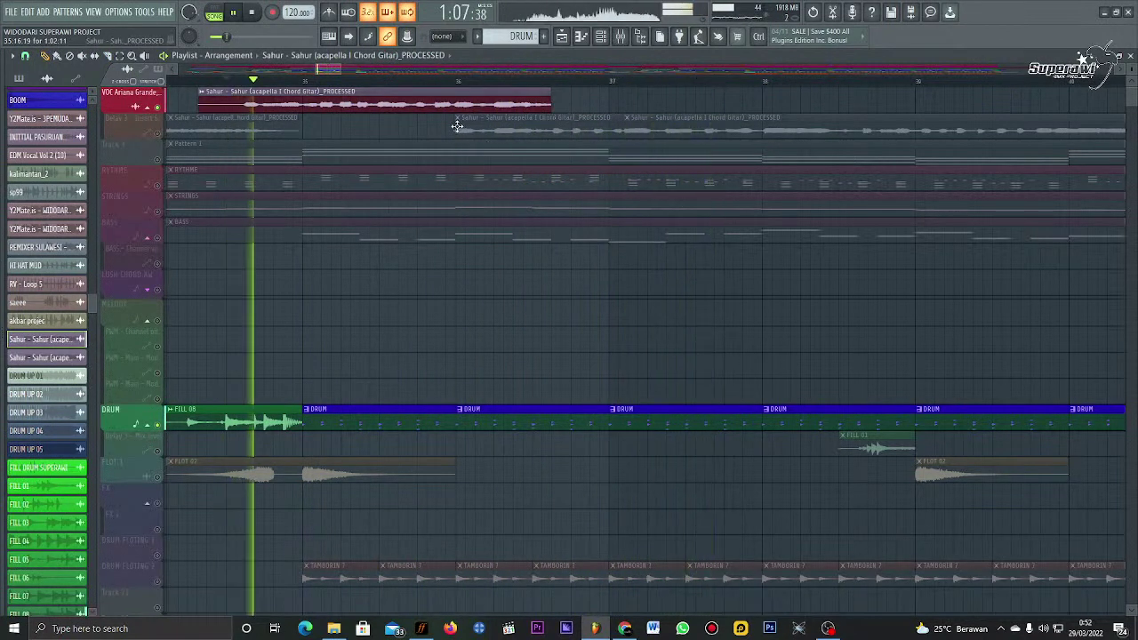
Step: Trim the Delay 3 Sahur clip's start later, unmute the track, and nudge the following clip slightly later
drag(456, 126, 542, 154)
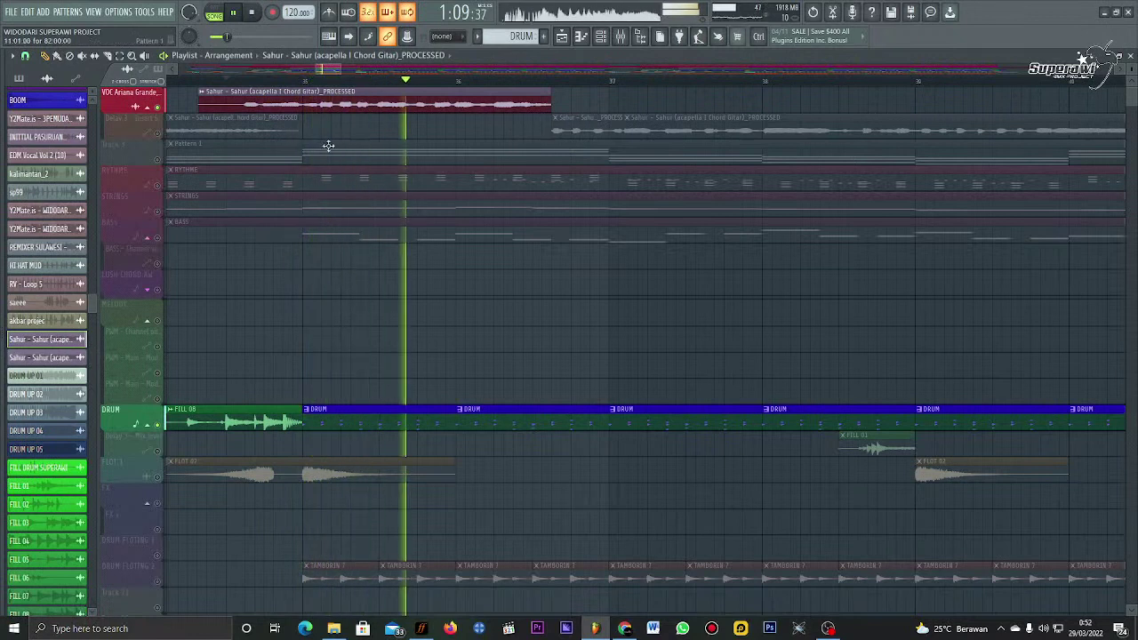
click(157, 132)
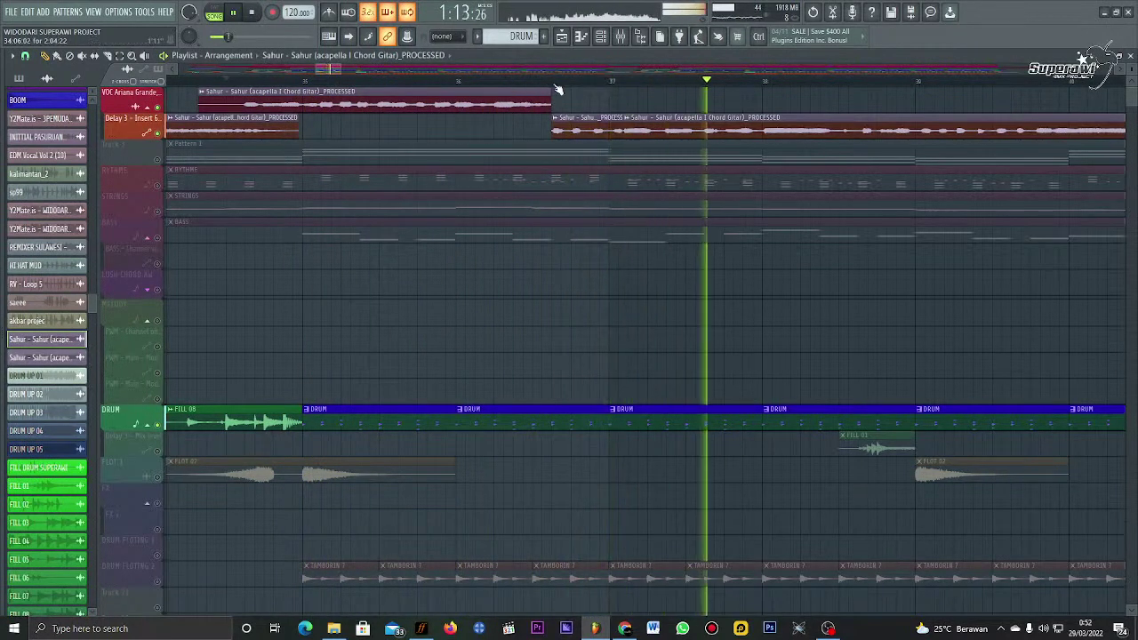
scroll(554, 120, up, 4)
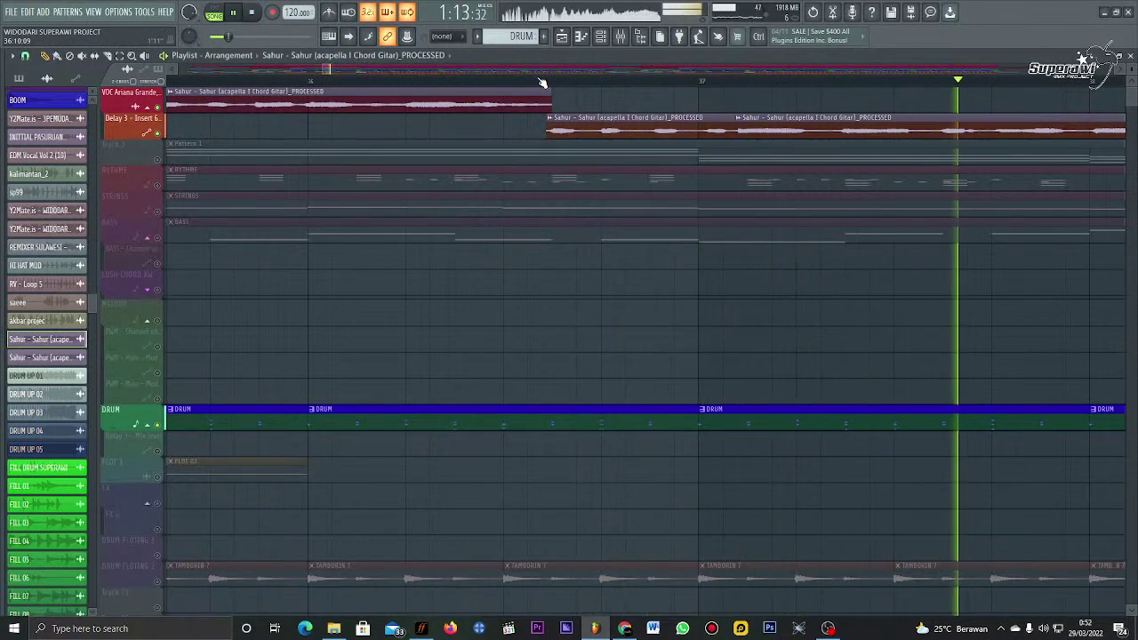
click(679, 81)
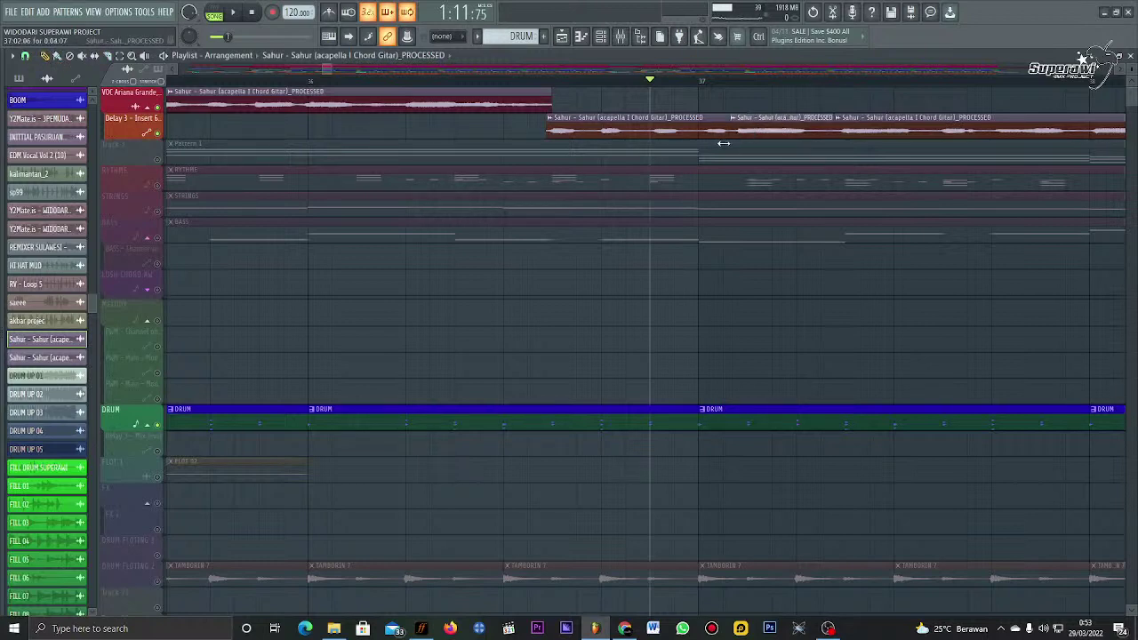
drag(766, 126, 775, 127)
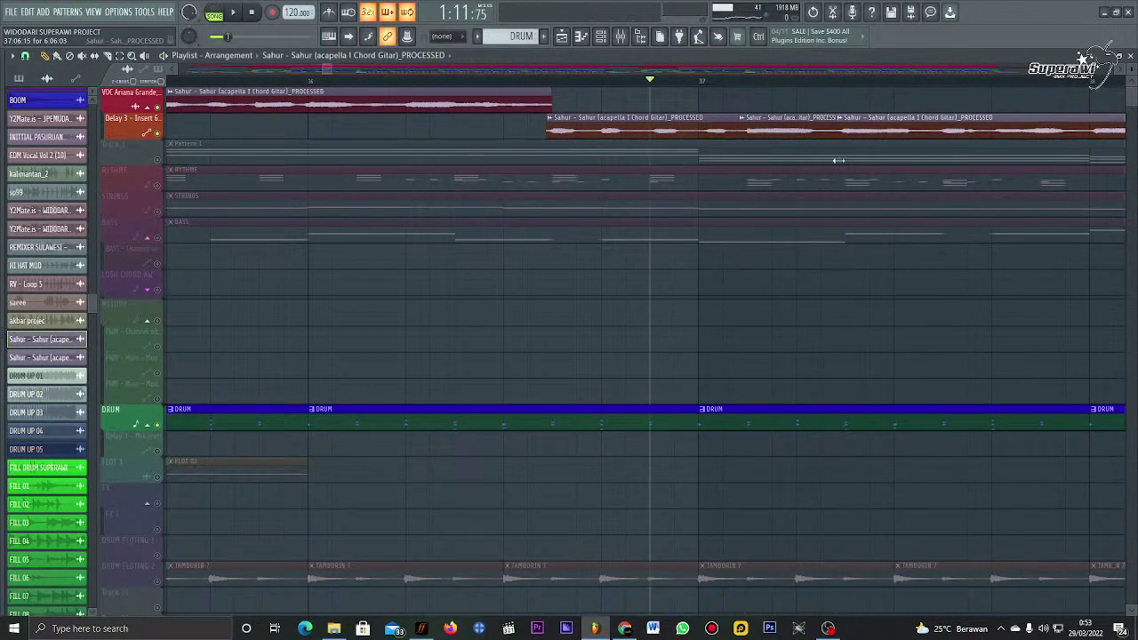
key(space)
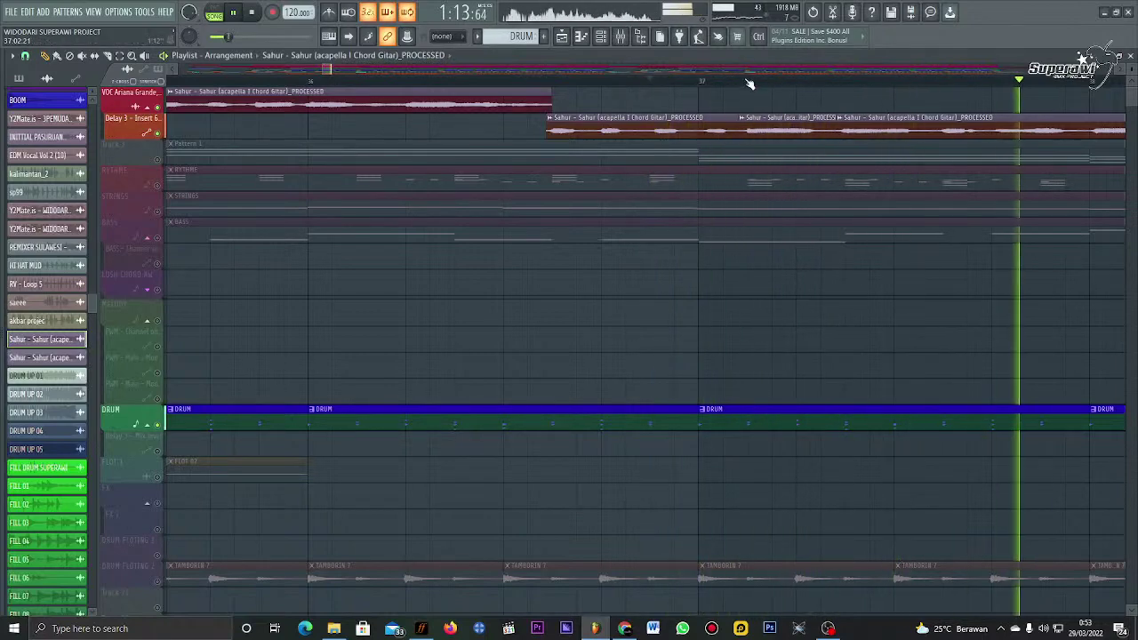
scroll(749, 83, down, 5)
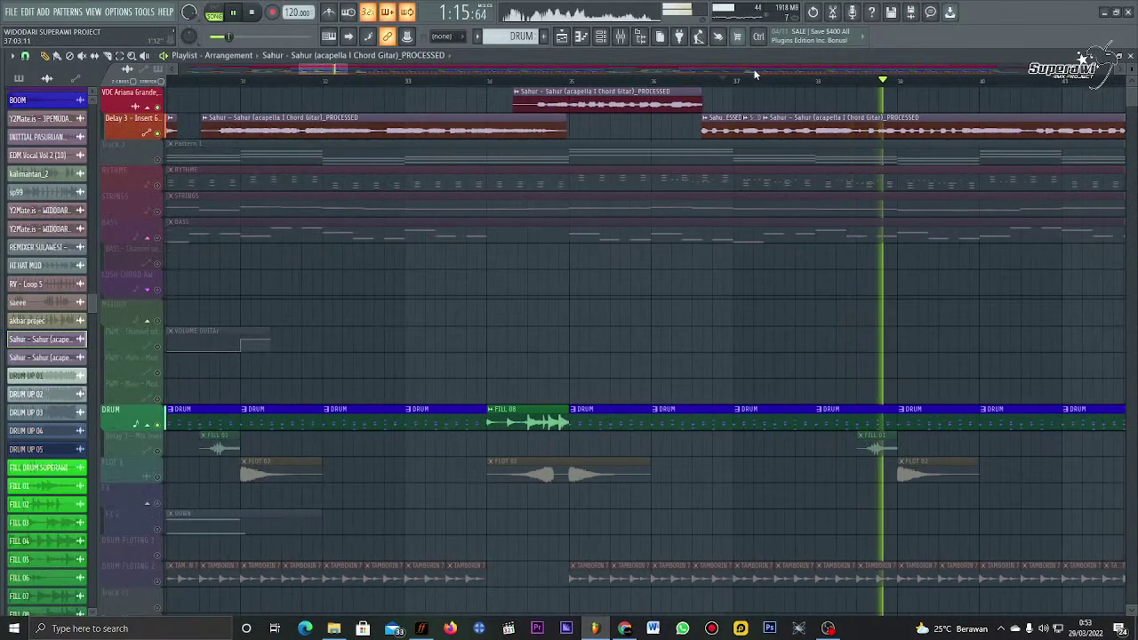
Step: Slice the Delay 3 Sahur vocal clip at two points, auditioning between cuts
click(825, 75)
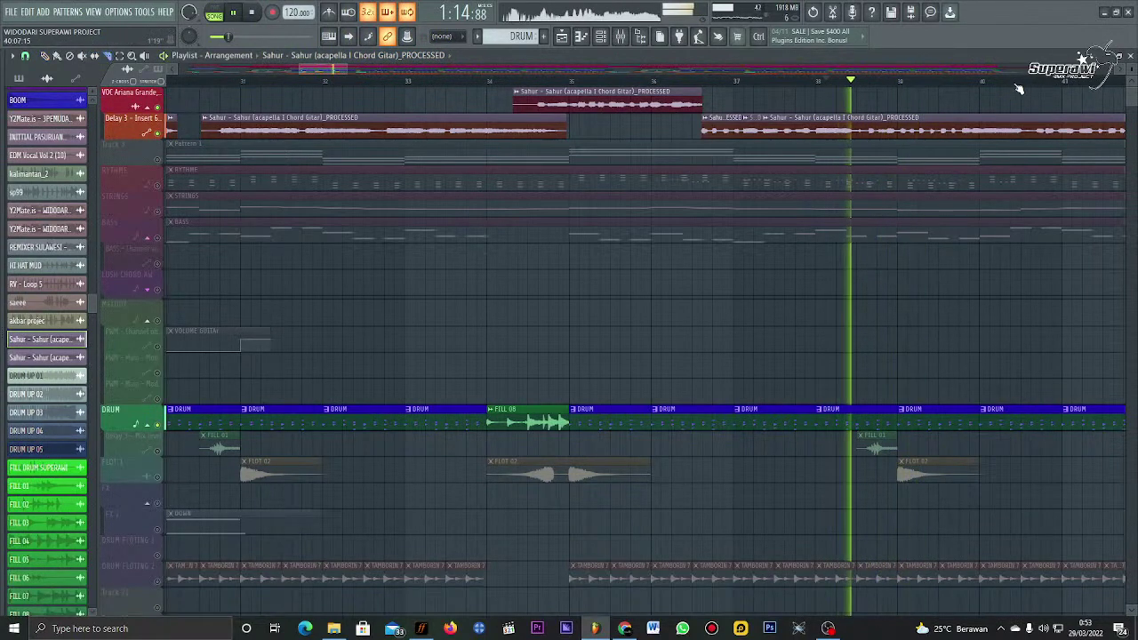
scroll(1014, 78, up, 4)
click(647, 129)
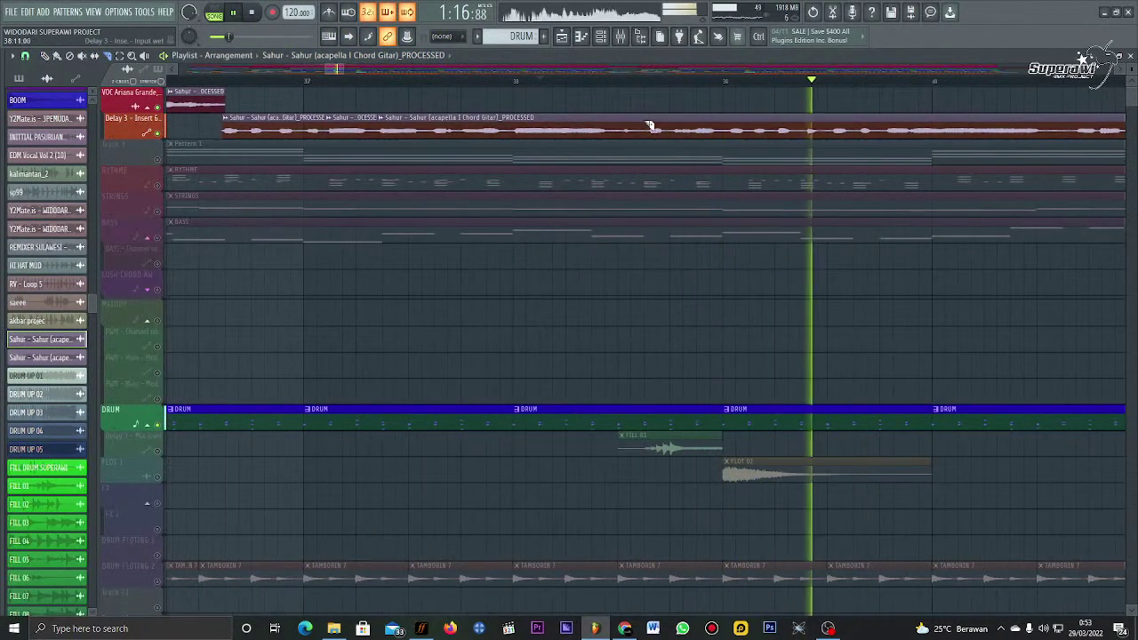
click(47, 57)
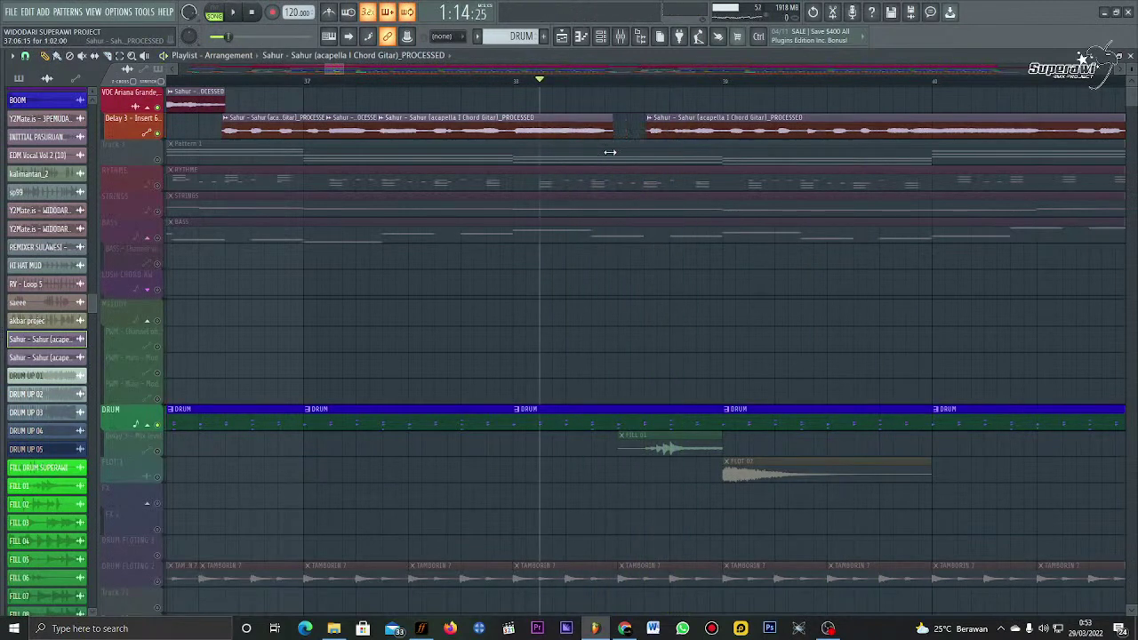
key(space)
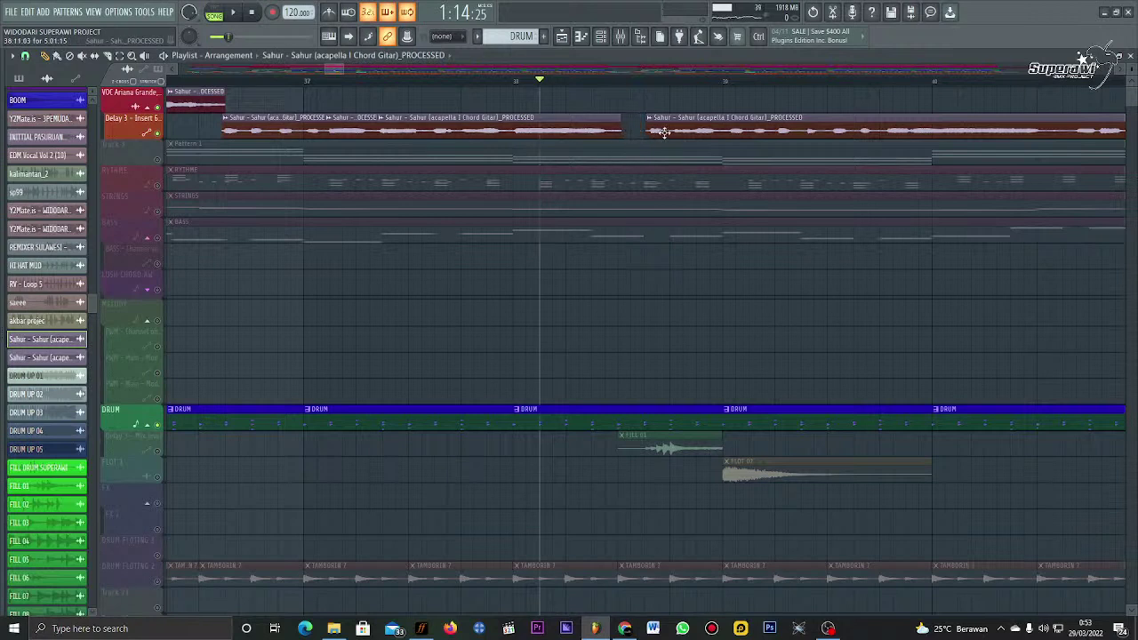
key(space)
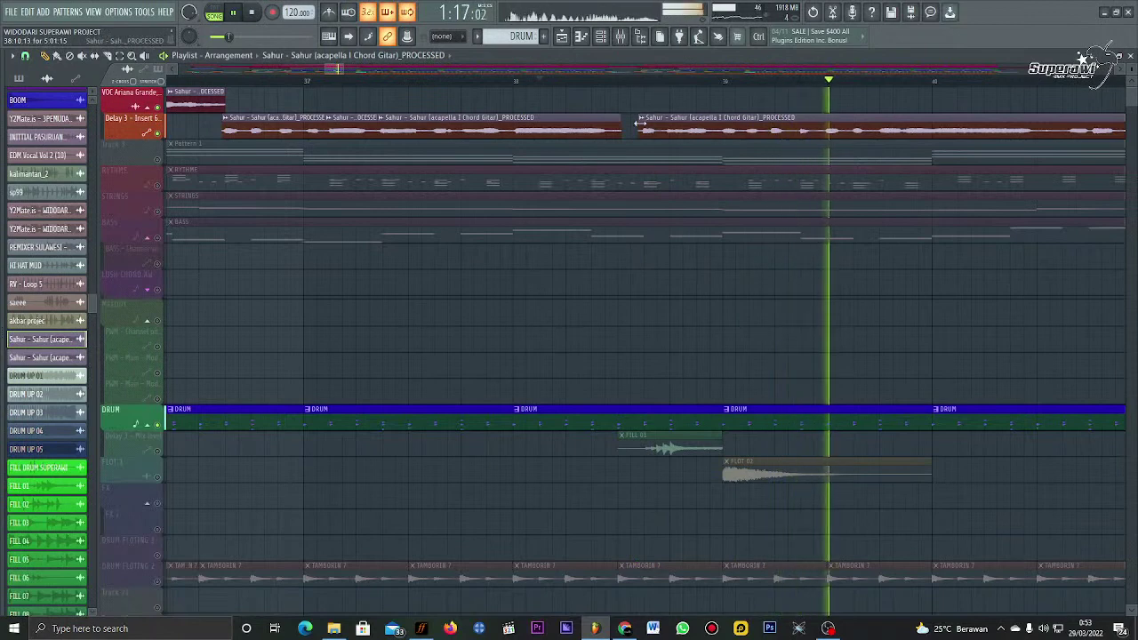
scroll(659, 88, down, 3)
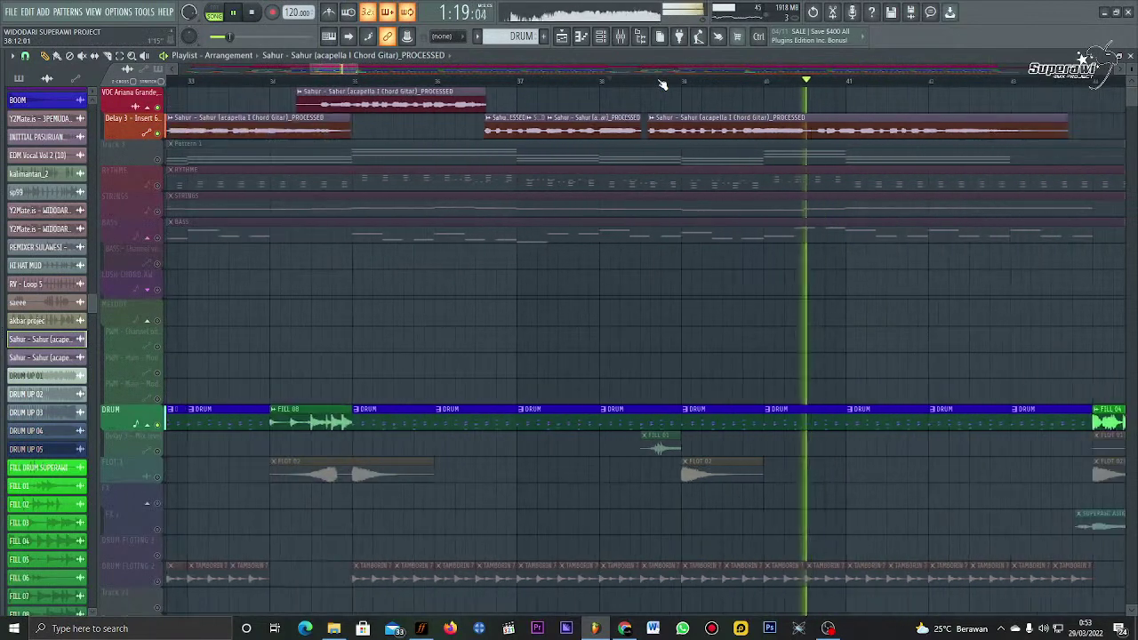
click(663, 81)
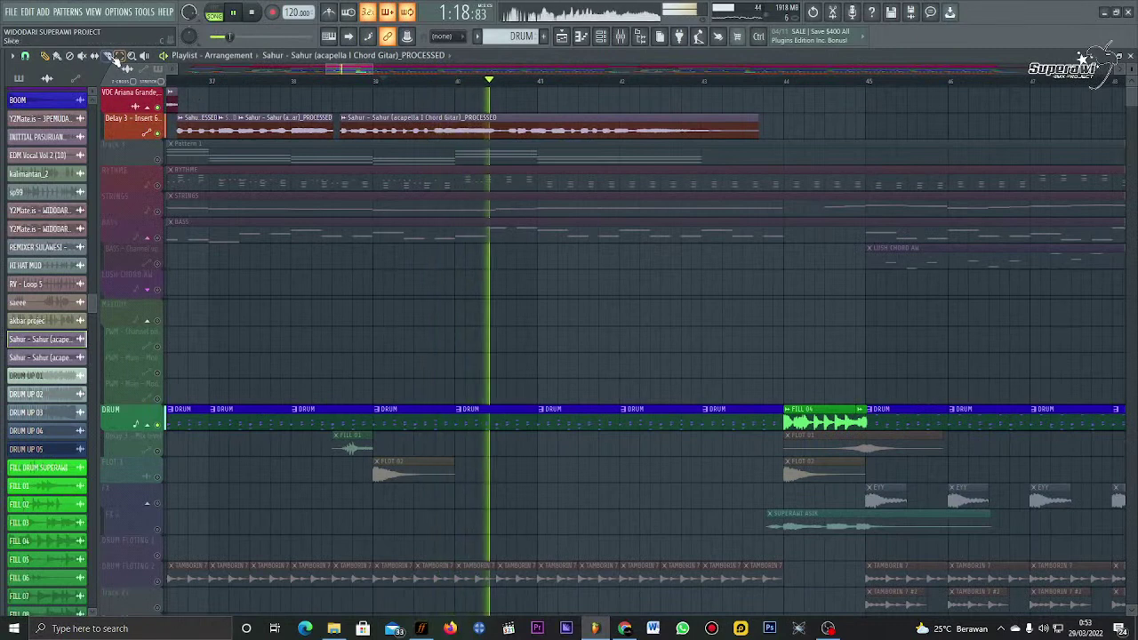
click(508, 122)
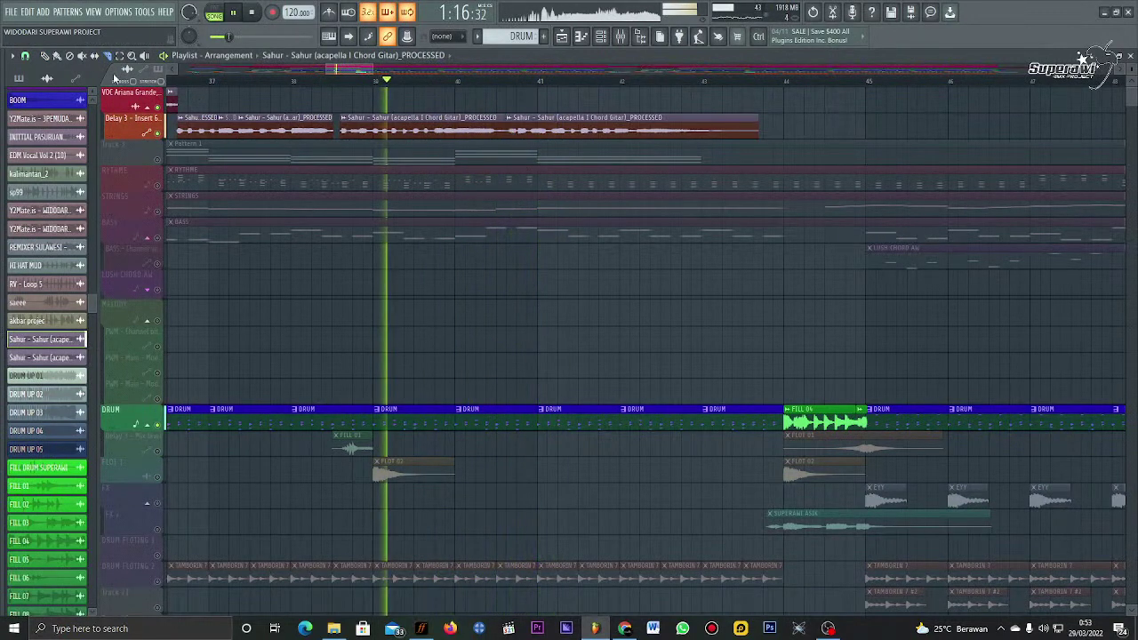
click(51, 56)
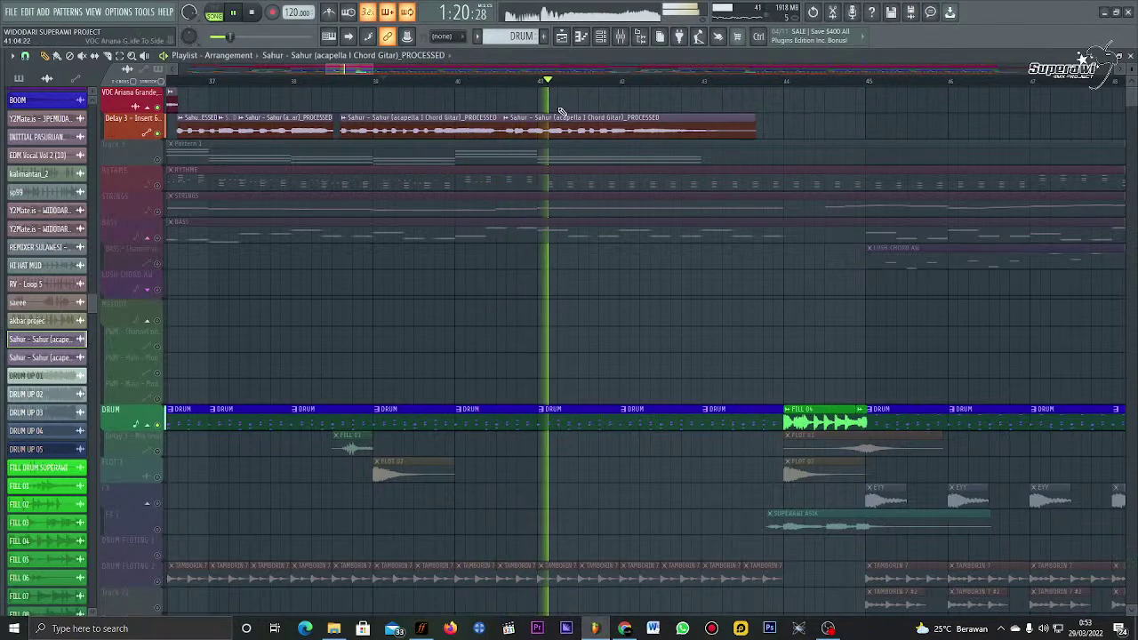
Step: Make one more cut in the Delay 3 vocal clip and replay the phrase to check it
scroll(591, 80, up, 2)
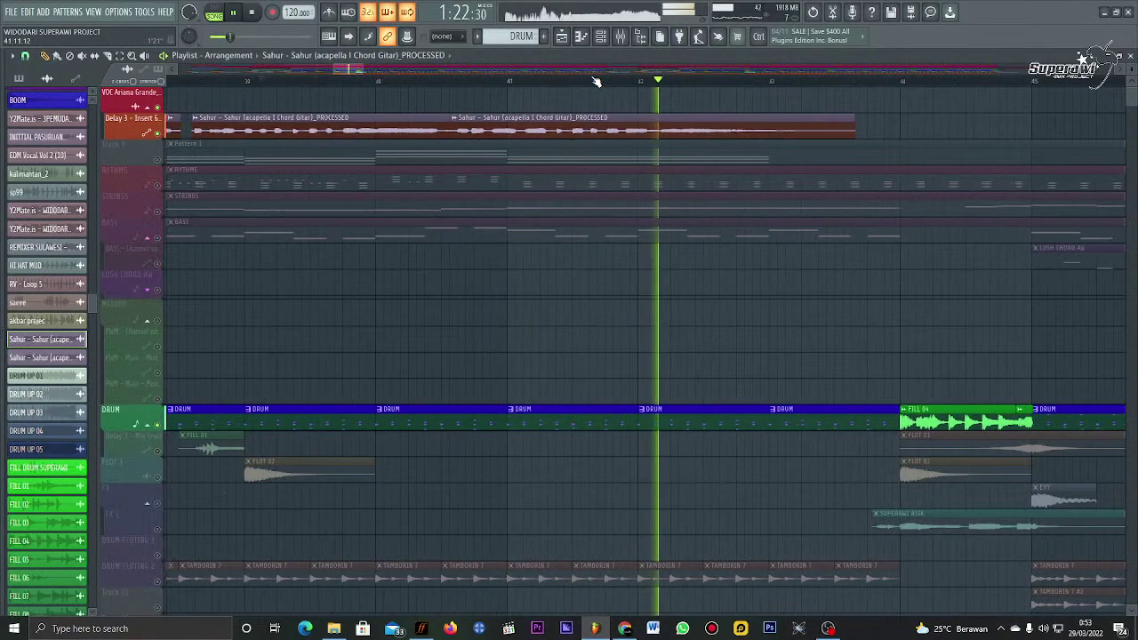
click(444, 80)
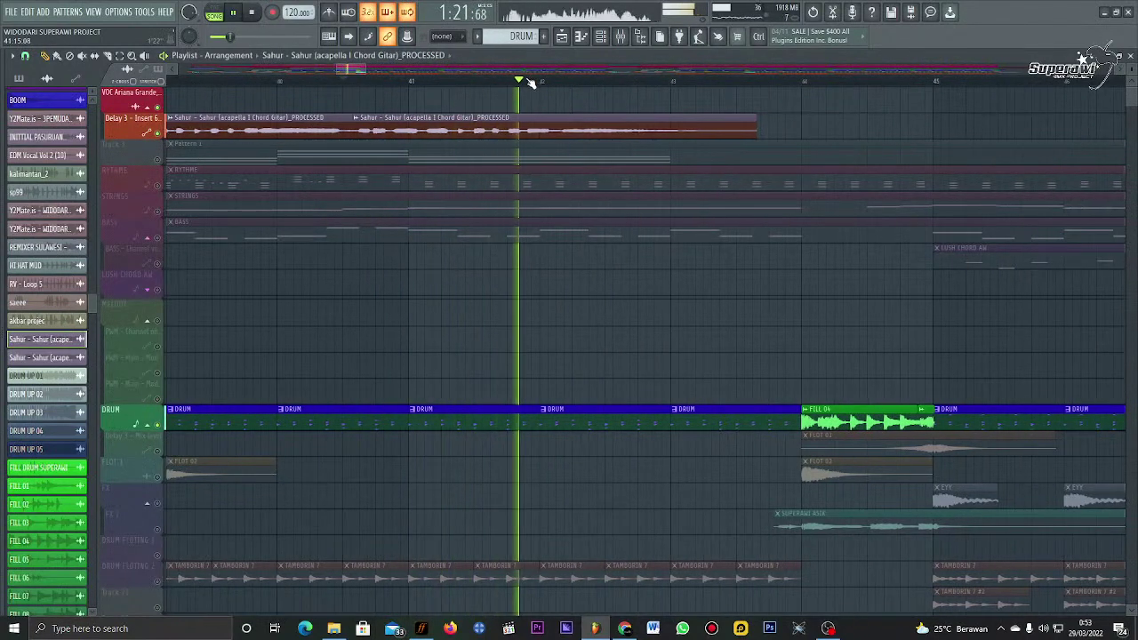
click(106, 56)
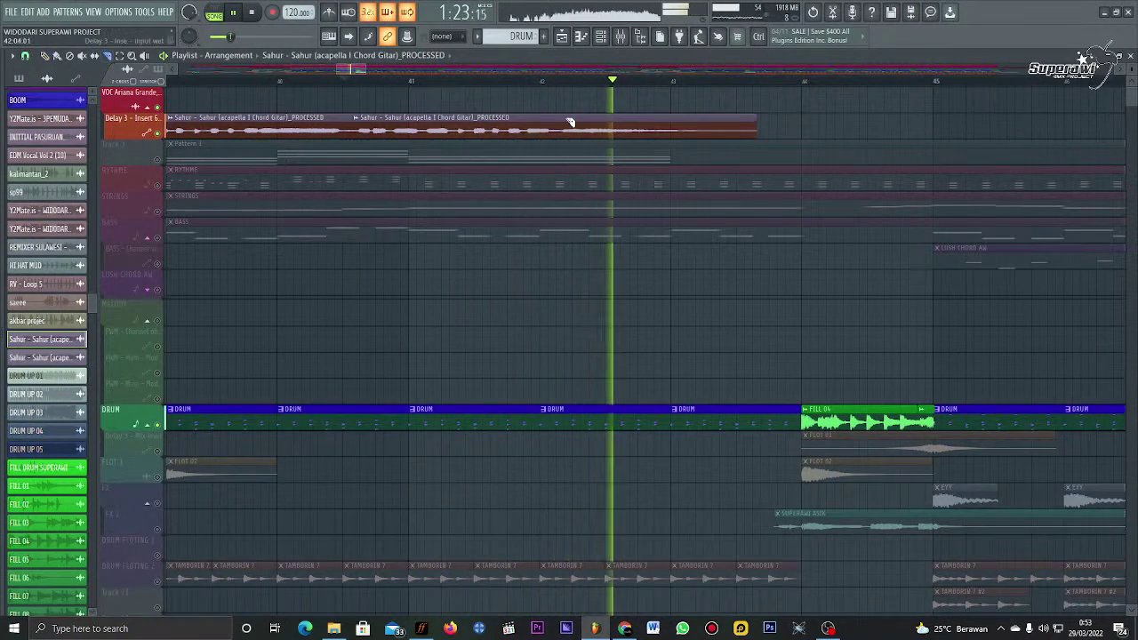
click(507, 119)
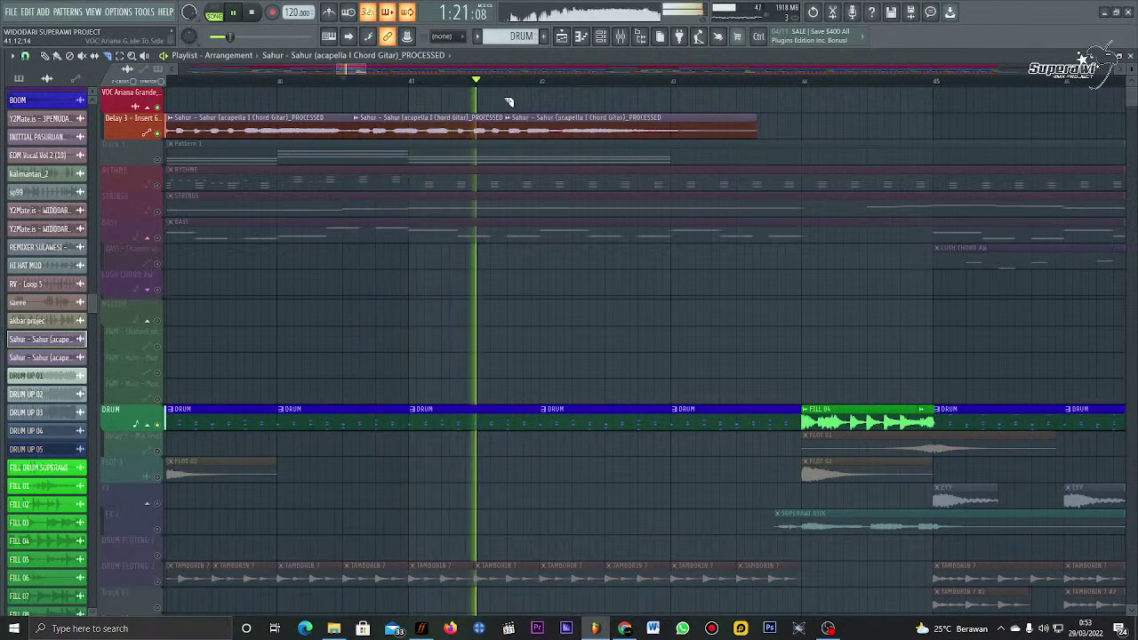
key(space)
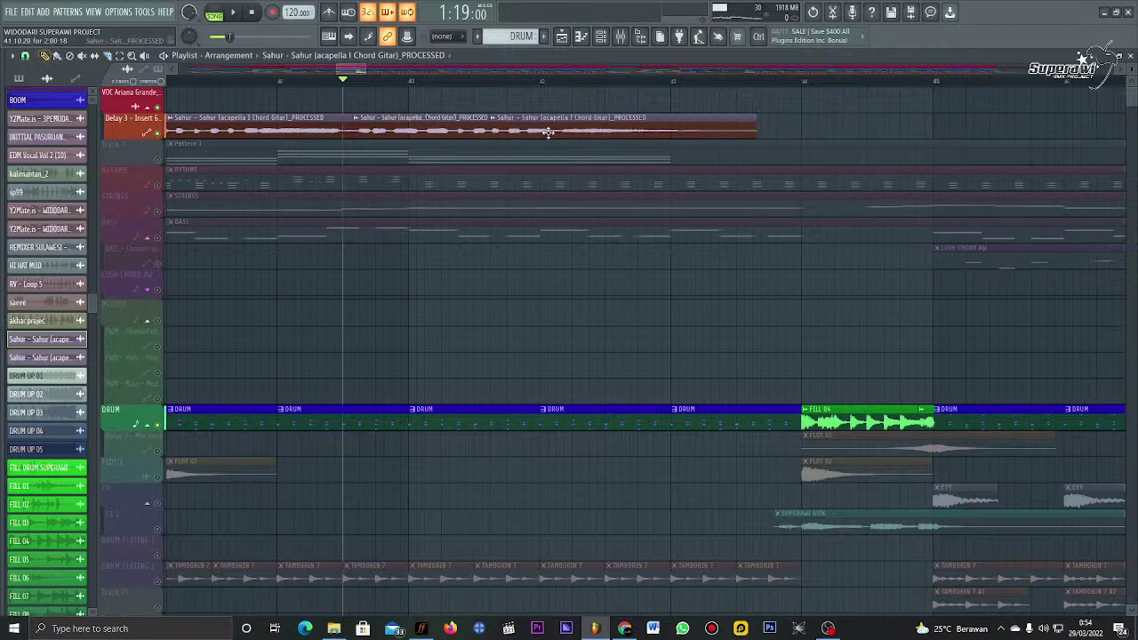
key(space)
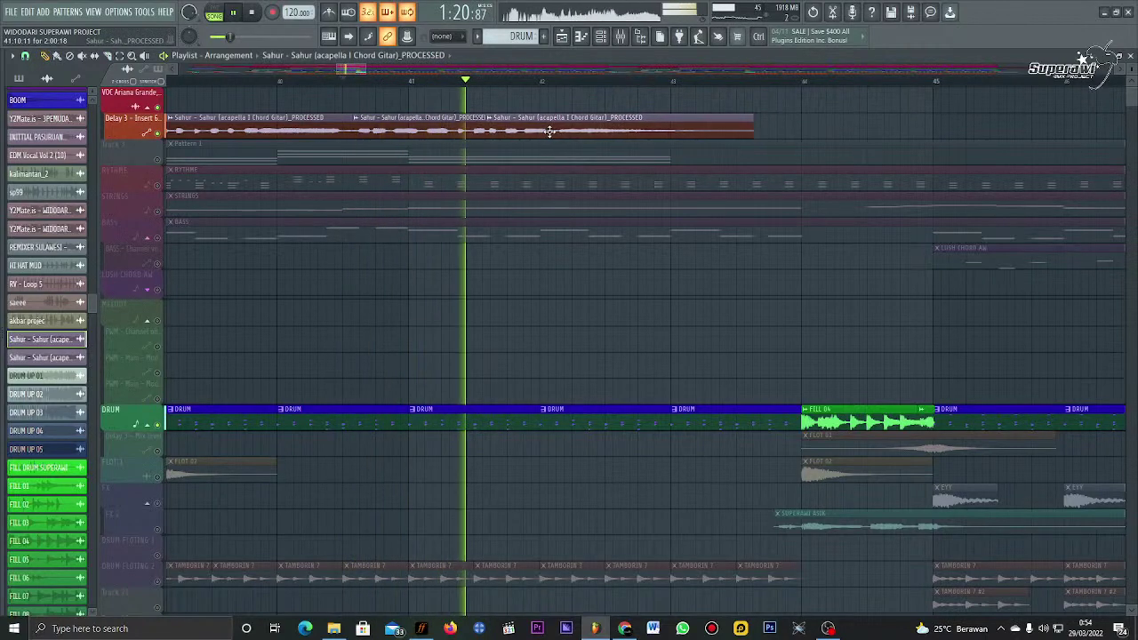
scroll(488, 81, up, 3)
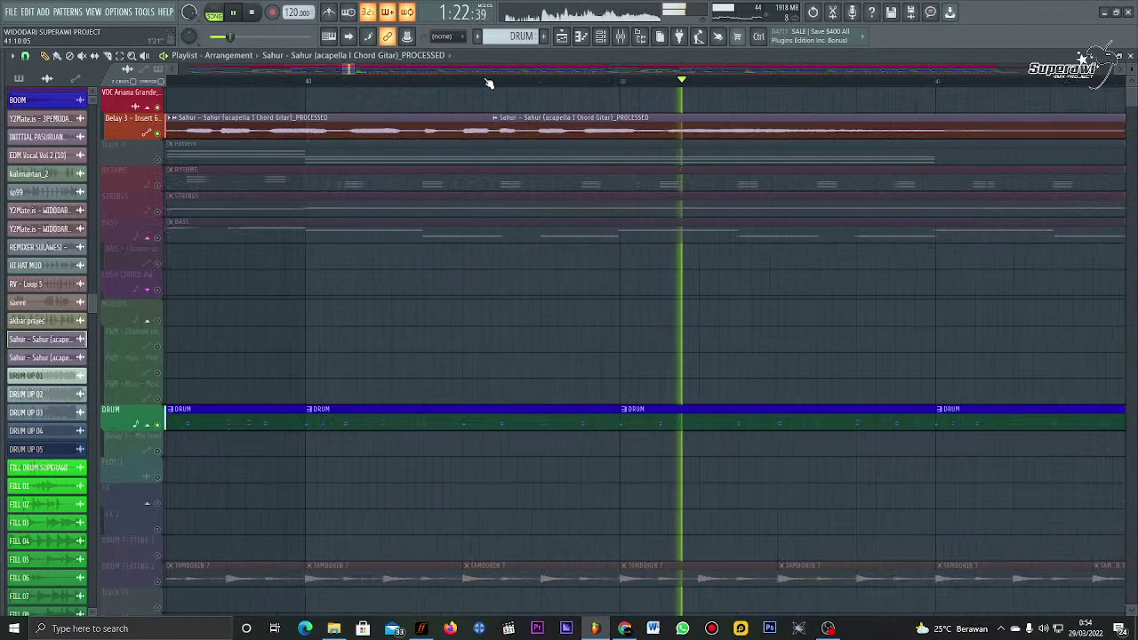
click(422, 82)
click(418, 85)
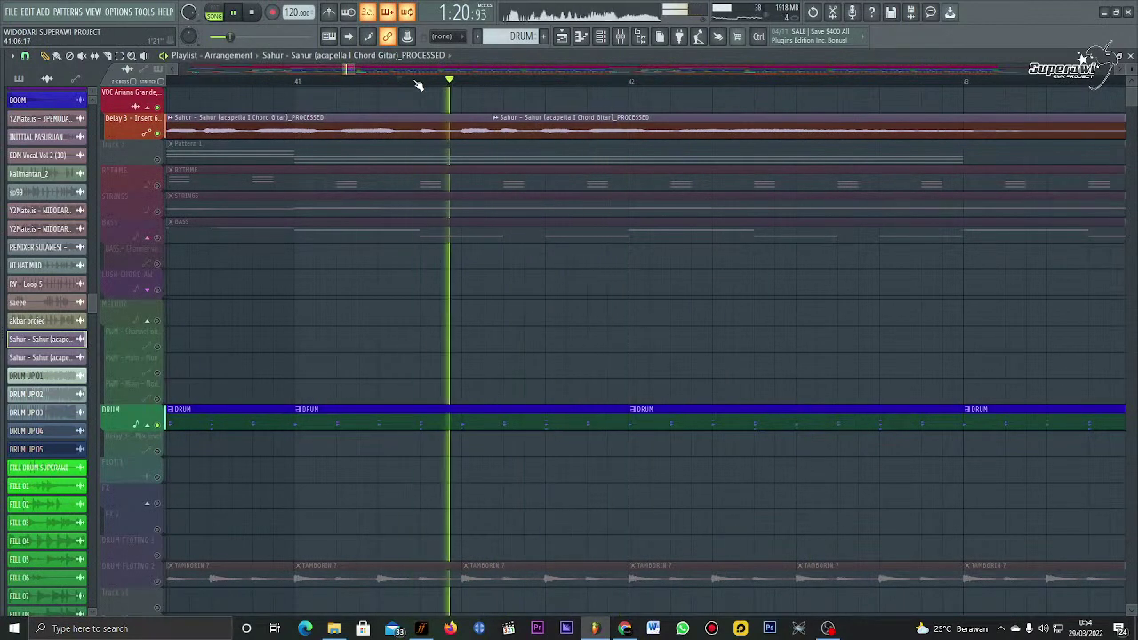
scroll(418, 86, down, 4)
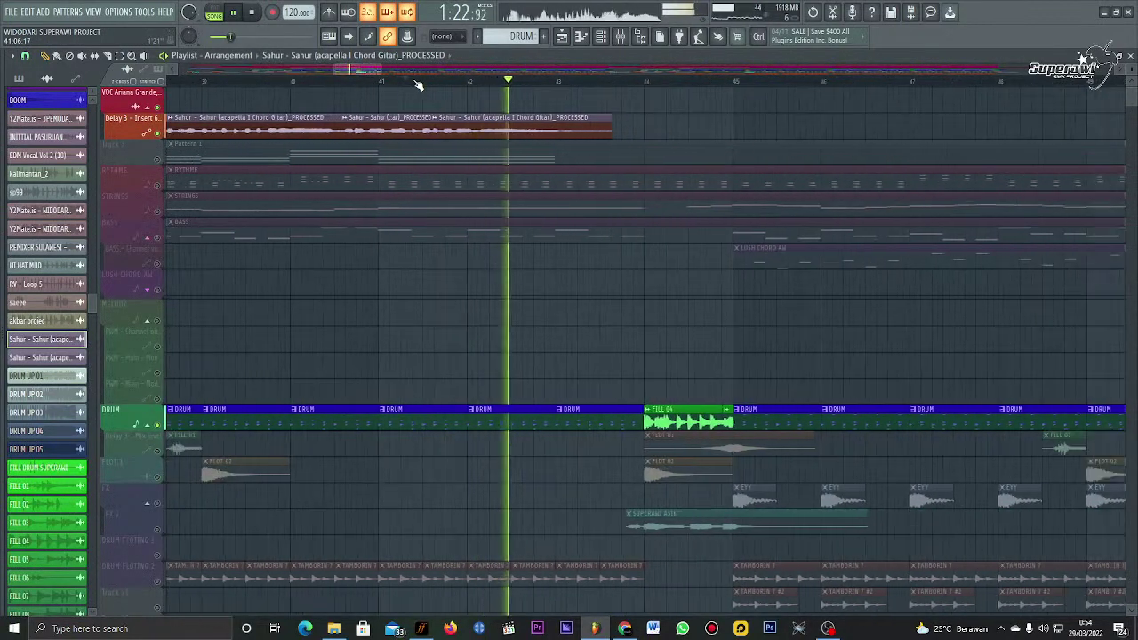
scroll(418, 85, down, 1)
scroll(545, 86, down, 3)
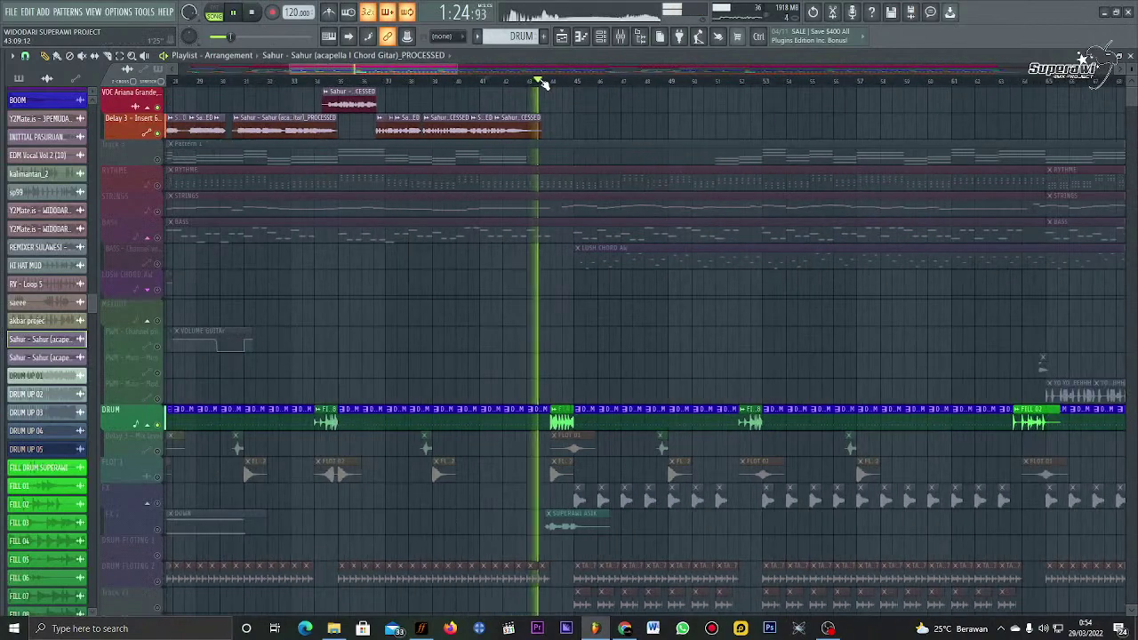
Step: Restart playback near bar 26 and solo the Delay 3 - Insert 6 vocal track
scroll(545, 83, down, 2)
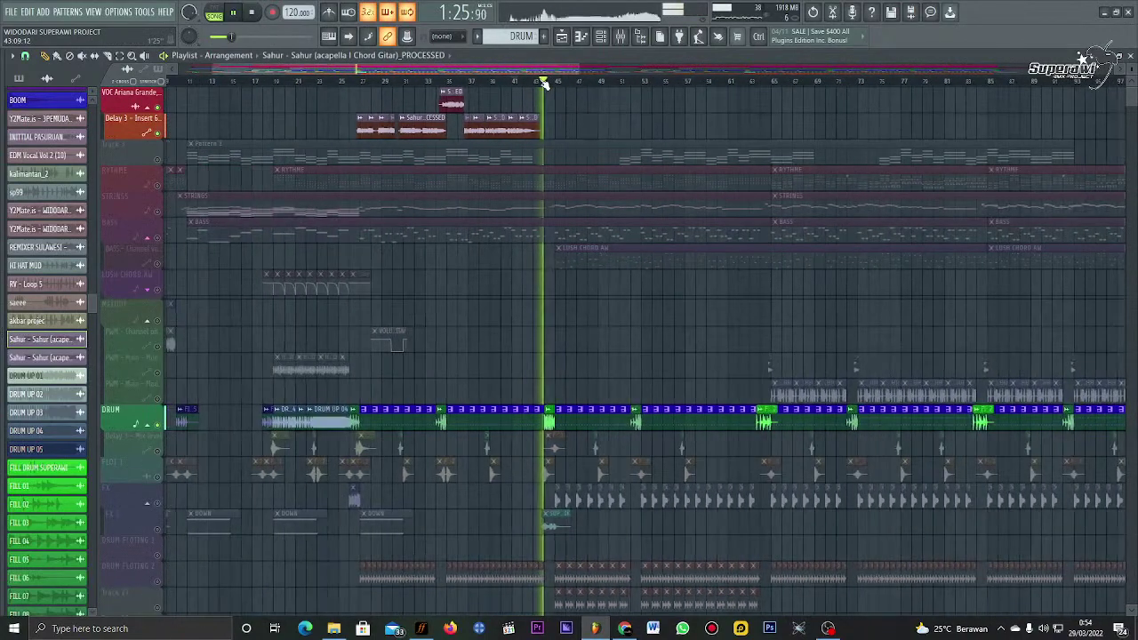
click(360, 82)
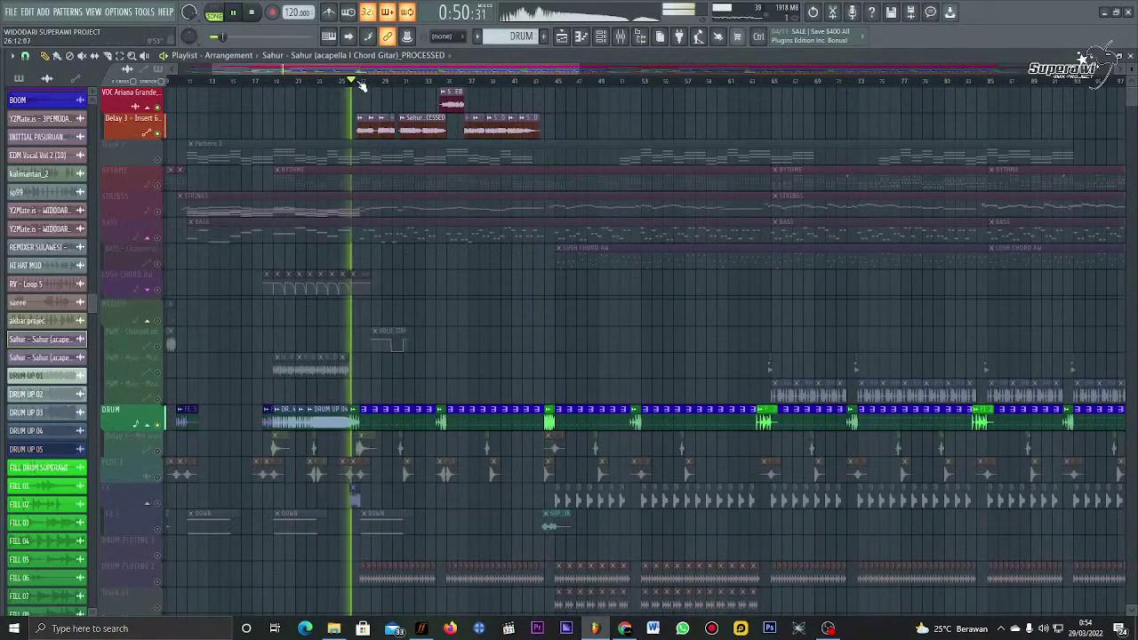
right_click(159, 132)
right_click(159, 131)
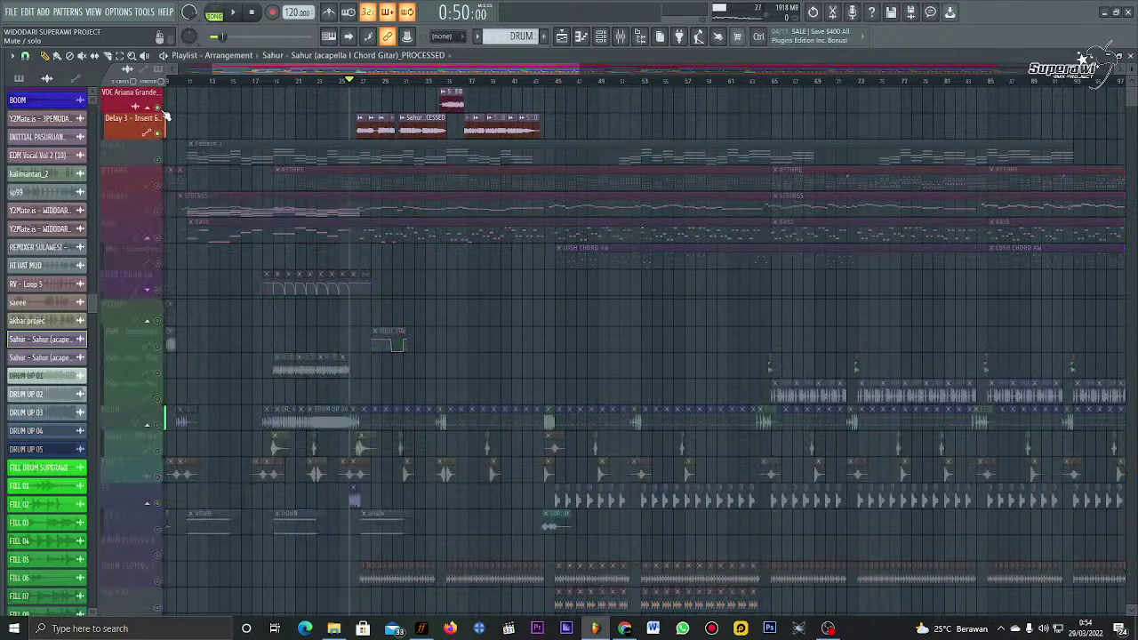
Step: Inspect the Sahur clip's channel settings, checking its mixer routing
double_click(369, 129)
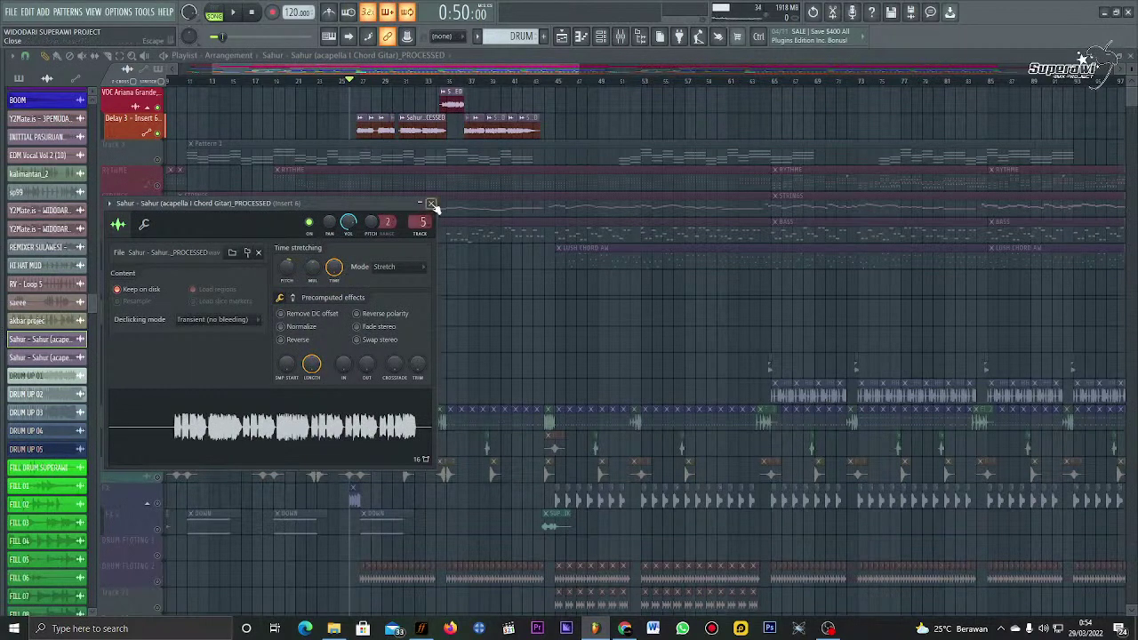
click(431, 204)
double_click(455, 120)
click(432, 203)
double_click(412, 131)
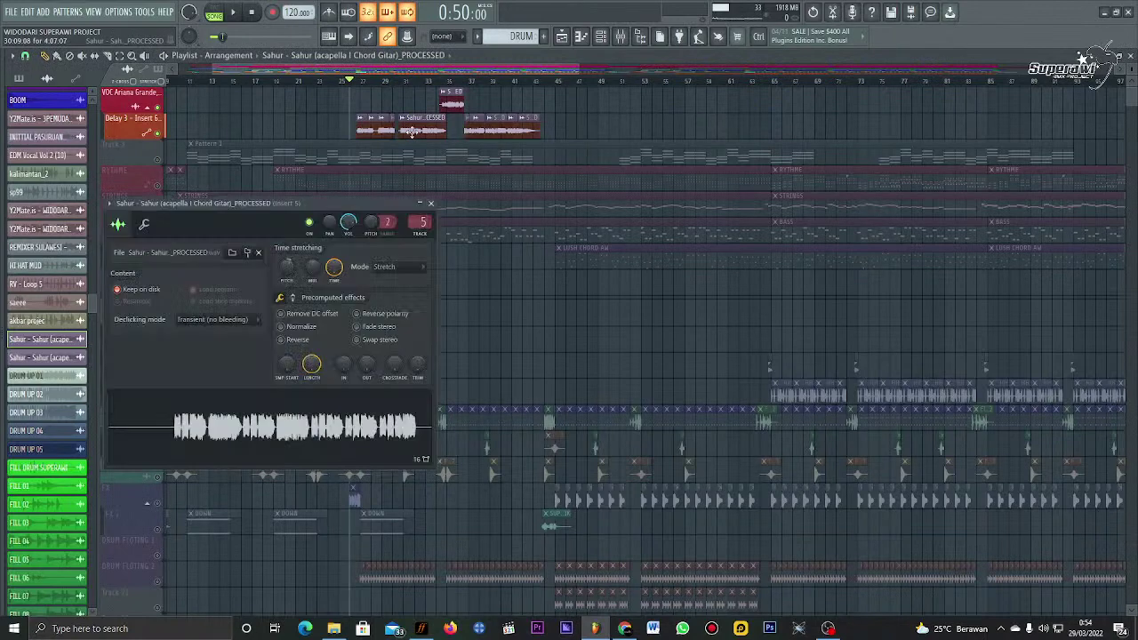
click(431, 203)
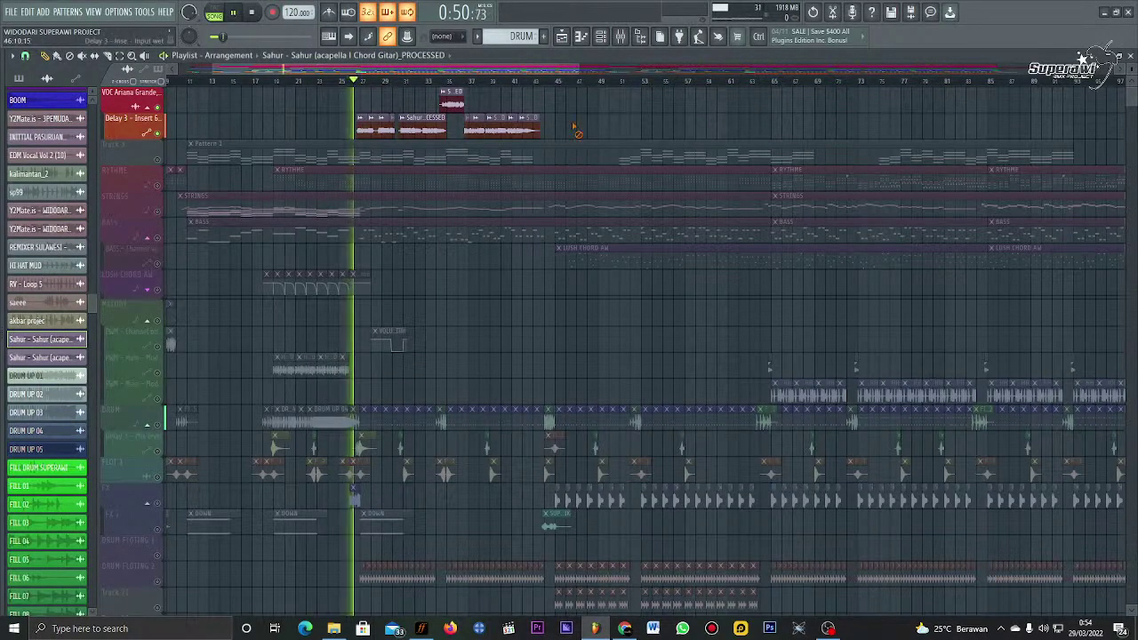
Step: Bring the DRUM track back so all tracks play, and move the view to later bars
scroll(372, 86, up, 4)
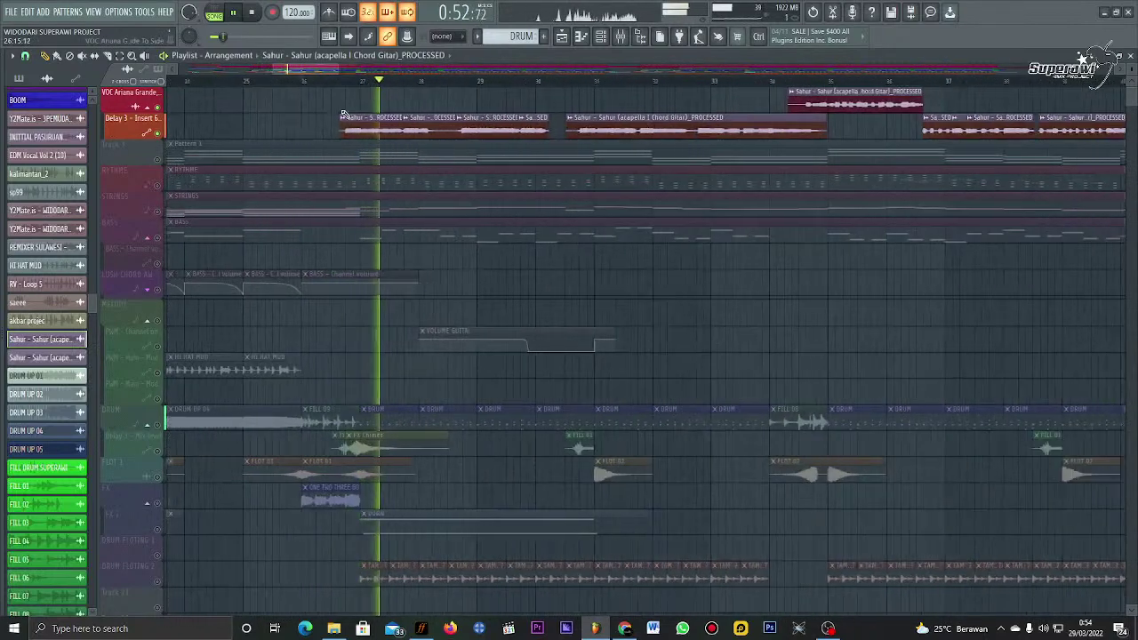
click(163, 427)
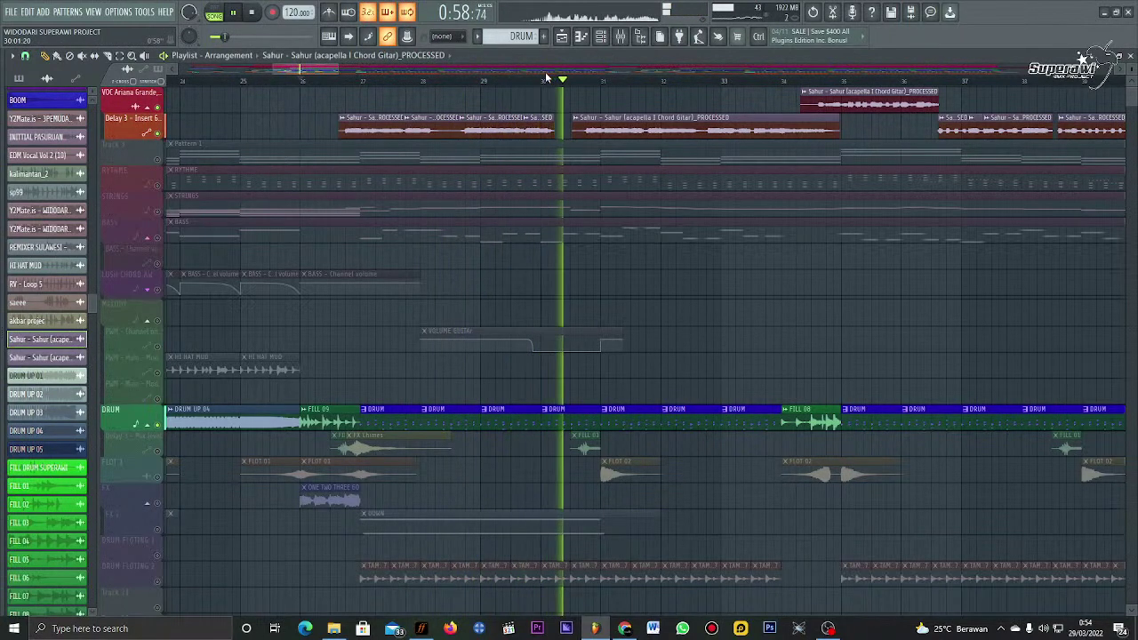
click(544, 71)
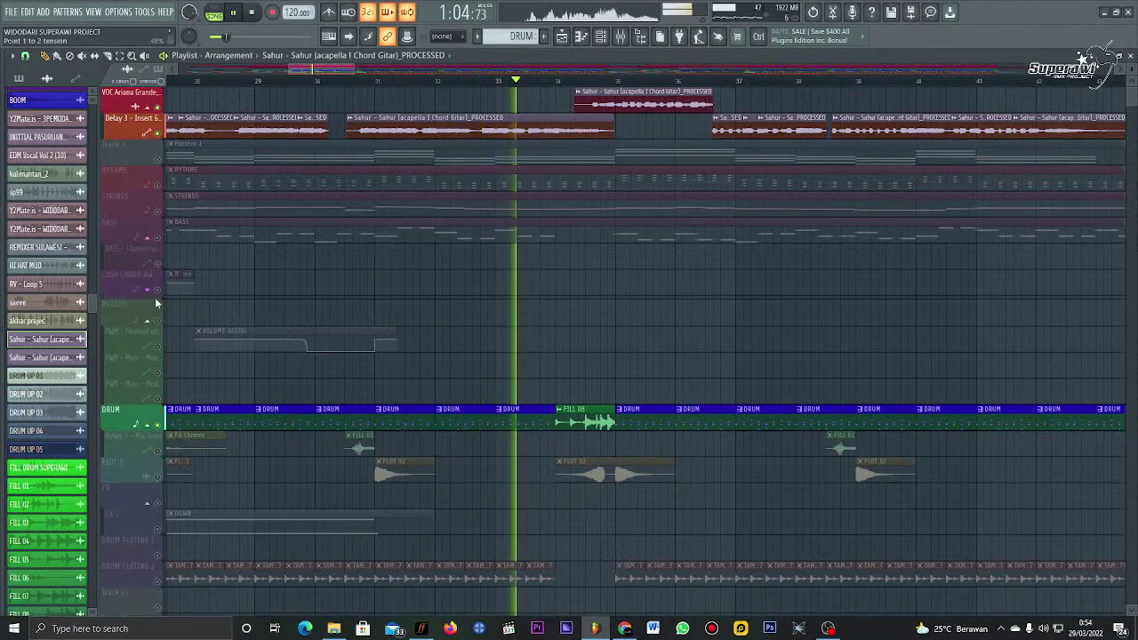
Step: Place a PROCESSED #2 Sahur clip on the top vocal track and delete the extra copy
click(81, 356)
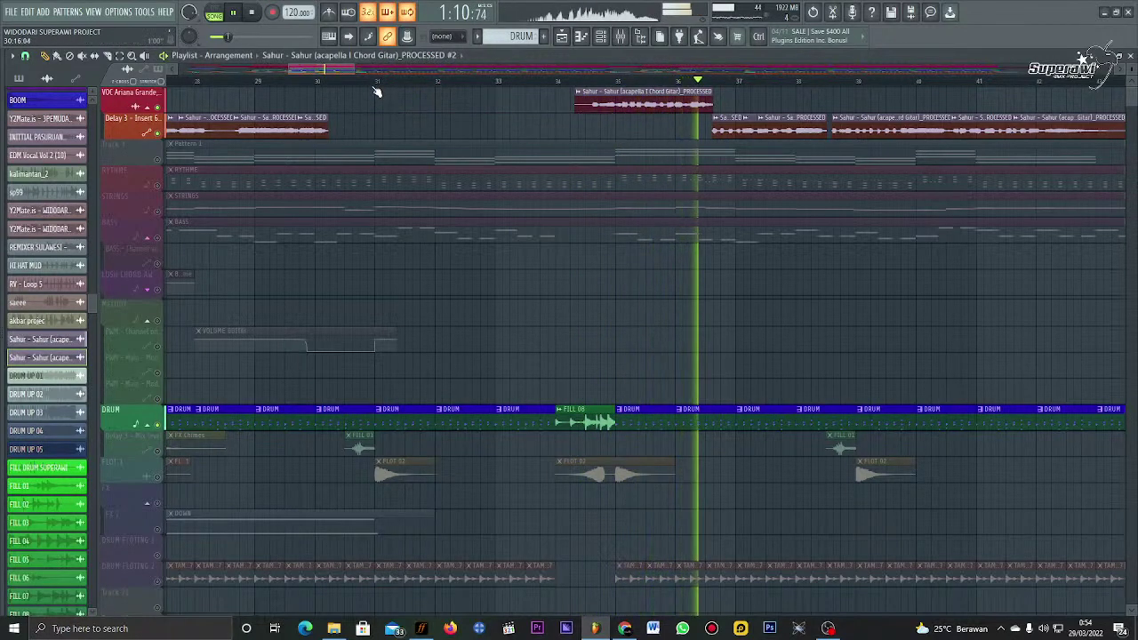
scroll(569, 111, down, 6)
key(space)
click(575, 105)
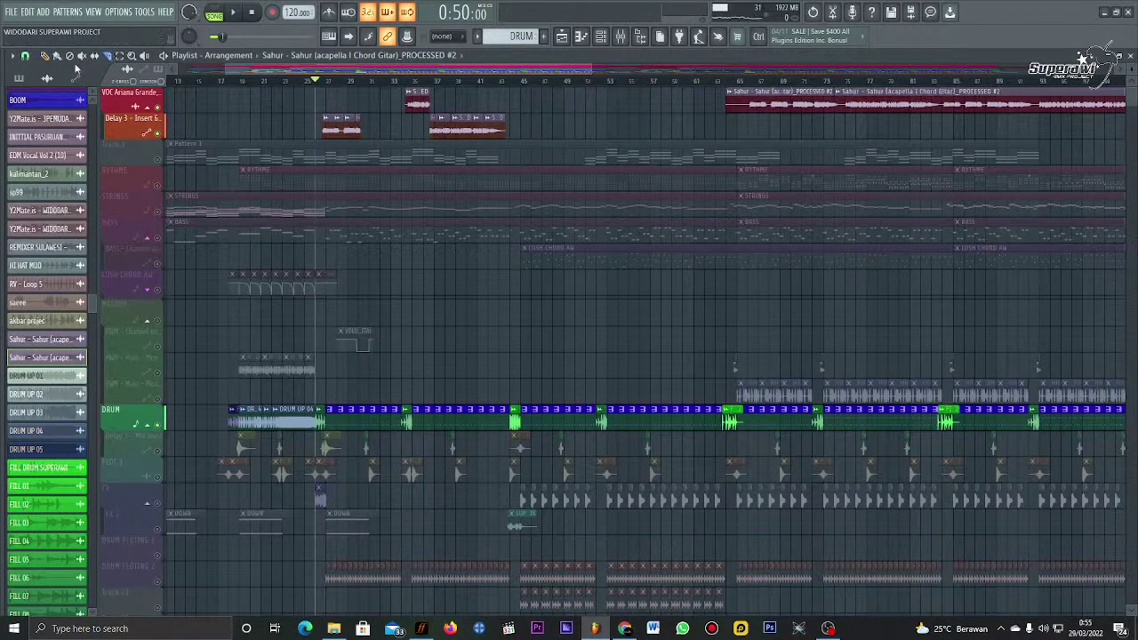
right_click(887, 111)
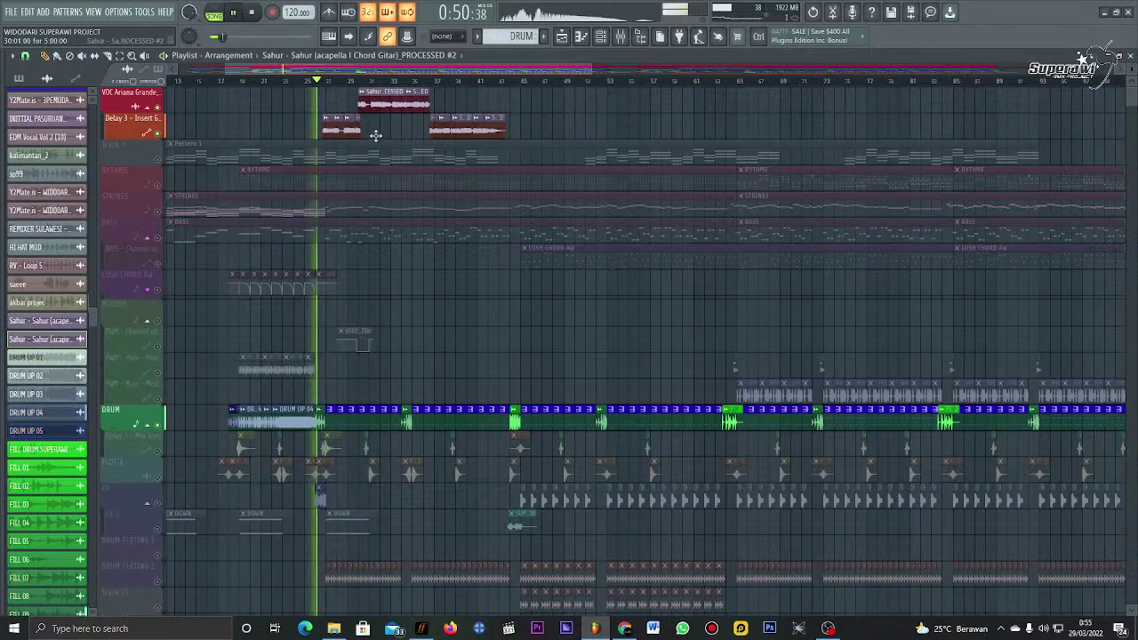
scroll(370, 91, up, 5)
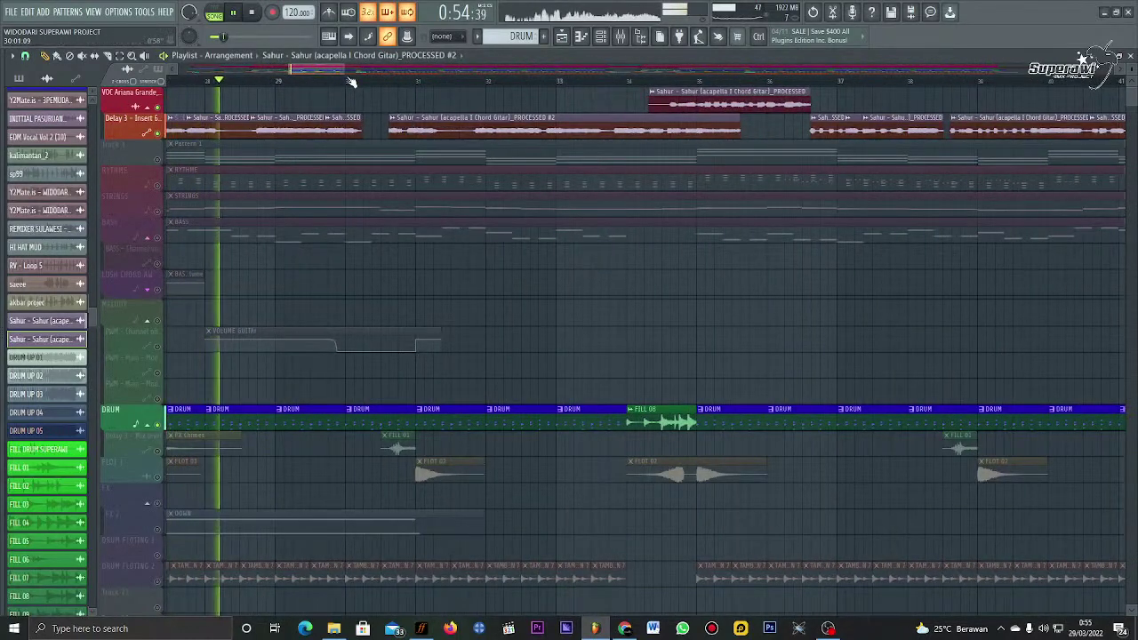
Step: Fine-tune the PROCESSED #2 clip to start just after bar 30, auditioning each adjustment
drag(438, 130, 502, 131)
key(space)
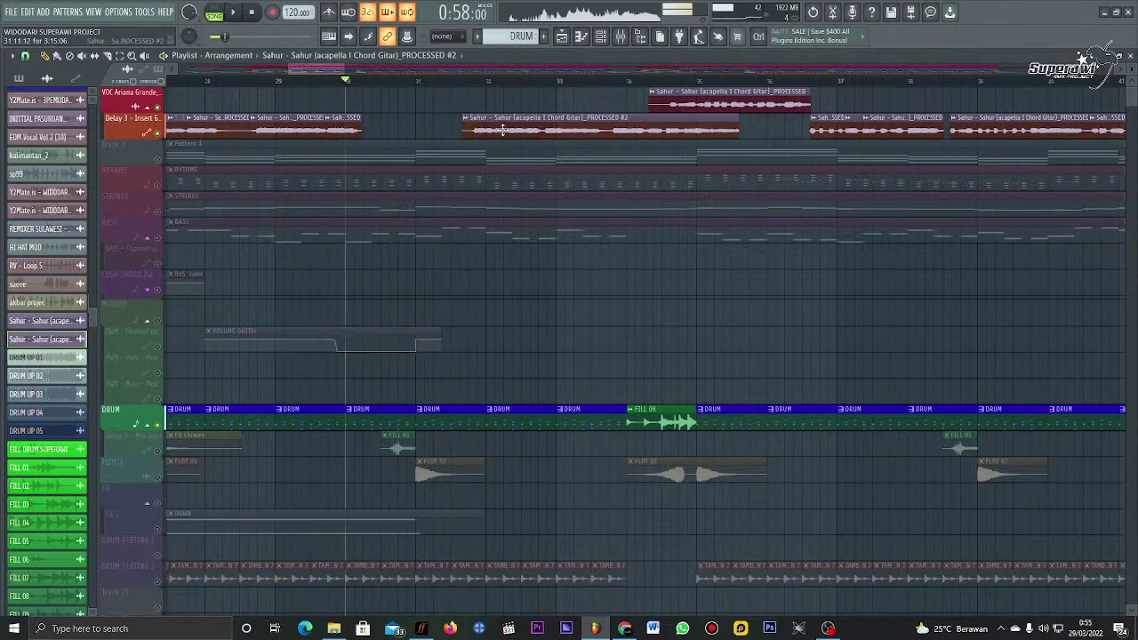
key(space)
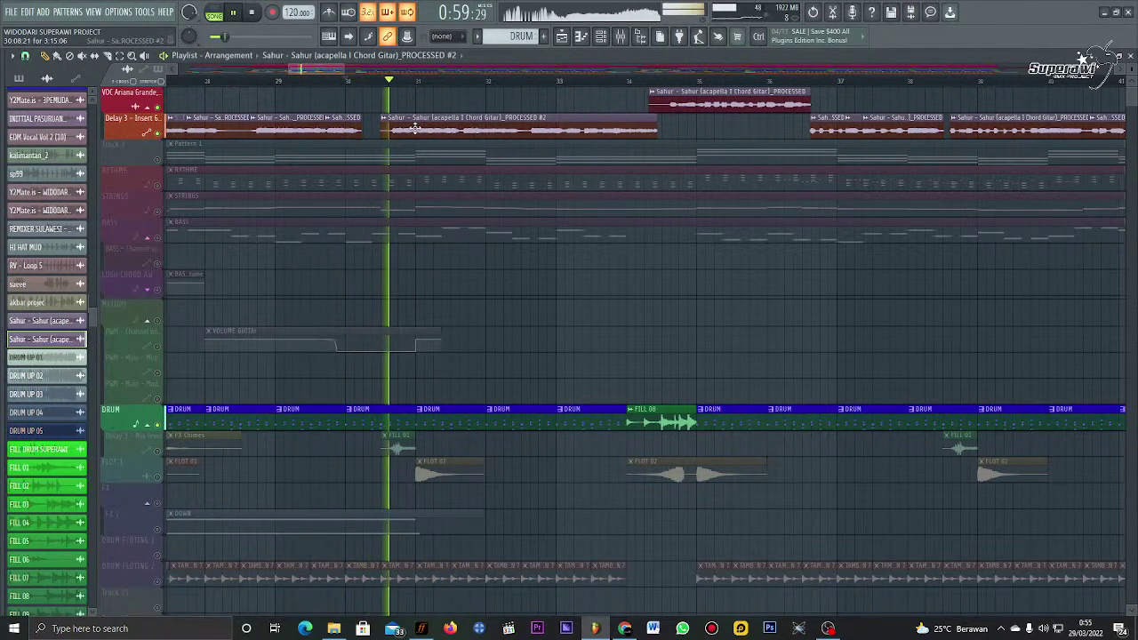
drag(418, 128, 422, 128)
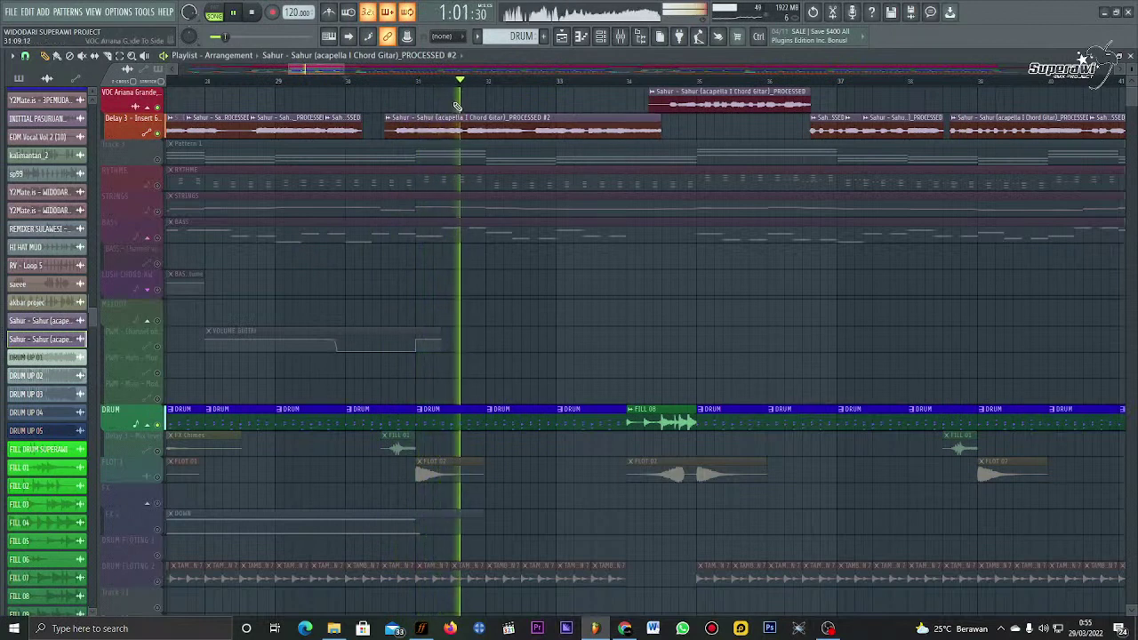
click(393, 81)
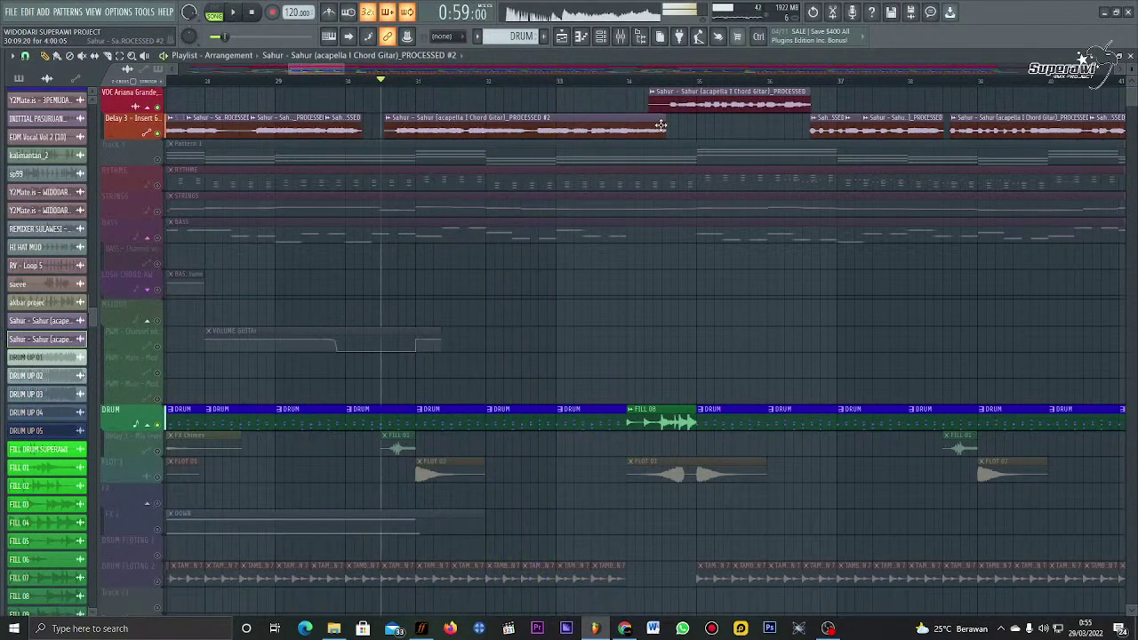
key(space)
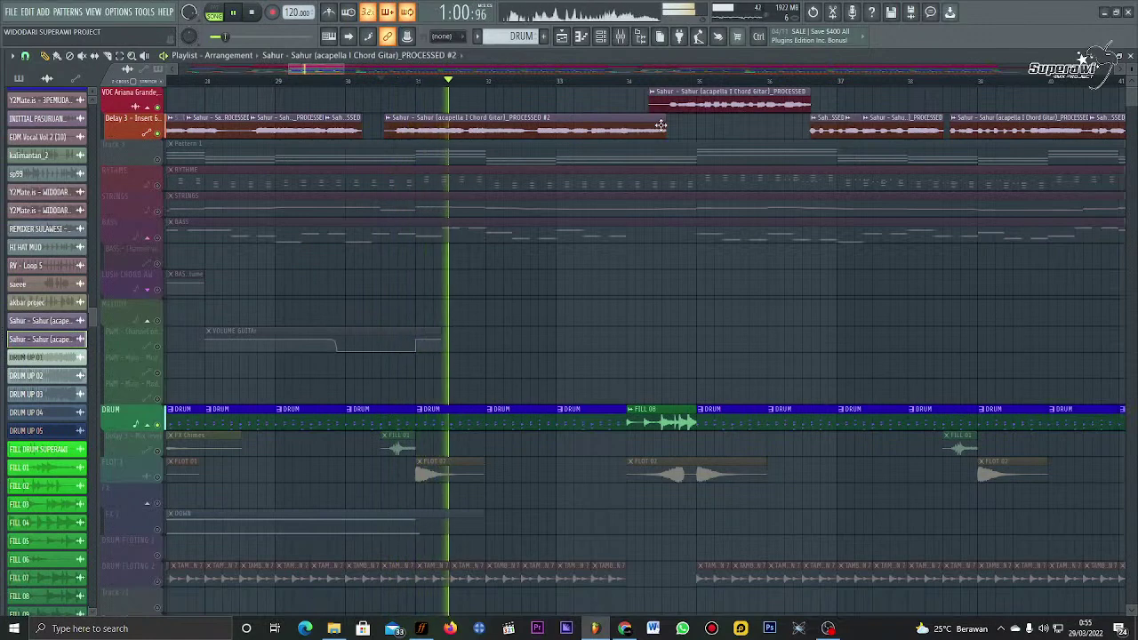
scroll(687, 84, down, 4)
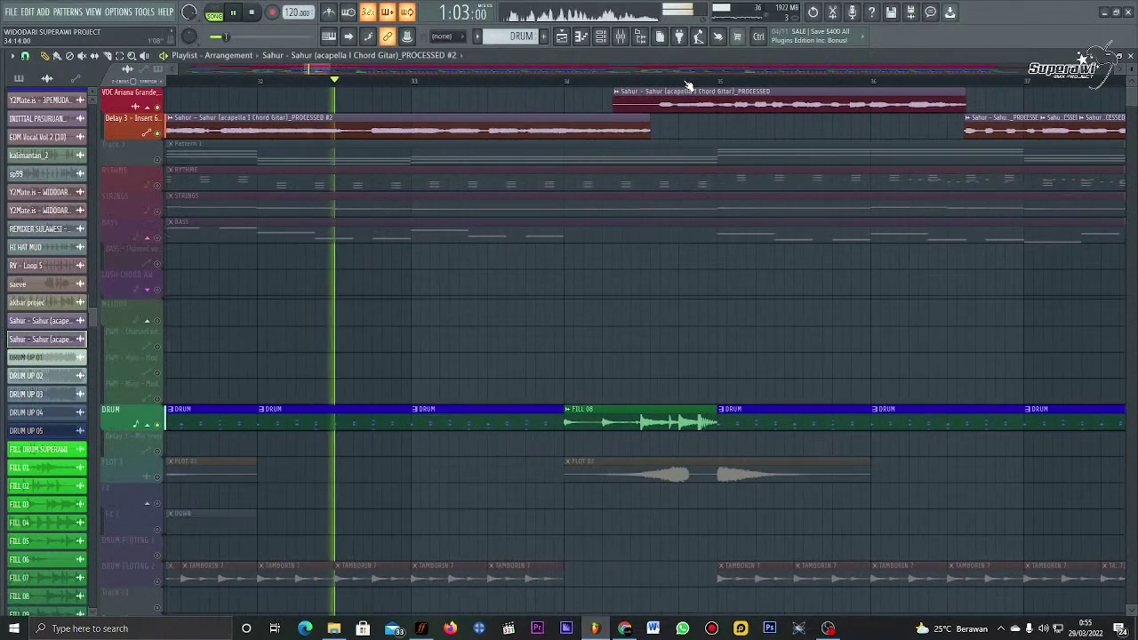
scroll(688, 85, down, 2)
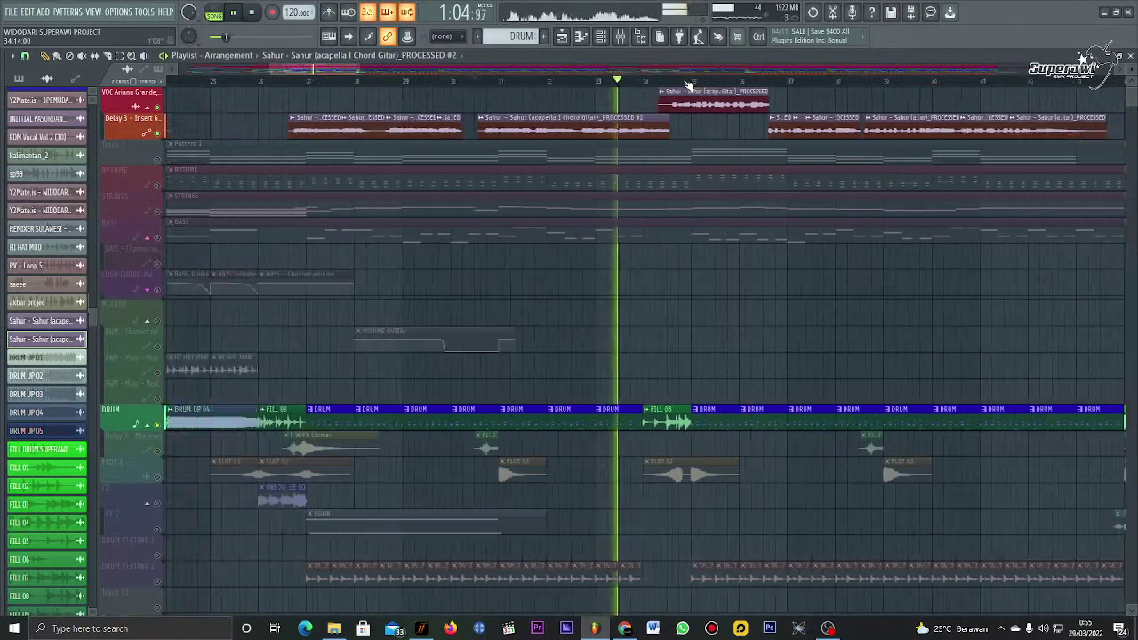
click(430, 83)
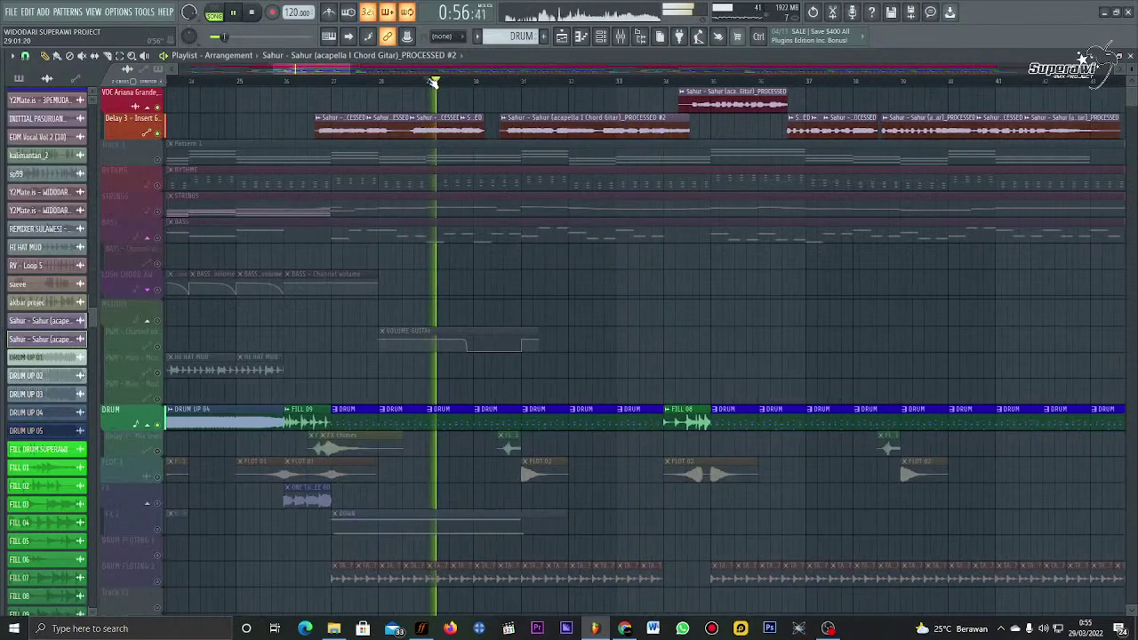
scroll(430, 83, up, 4)
scroll(431, 83, down, 4)
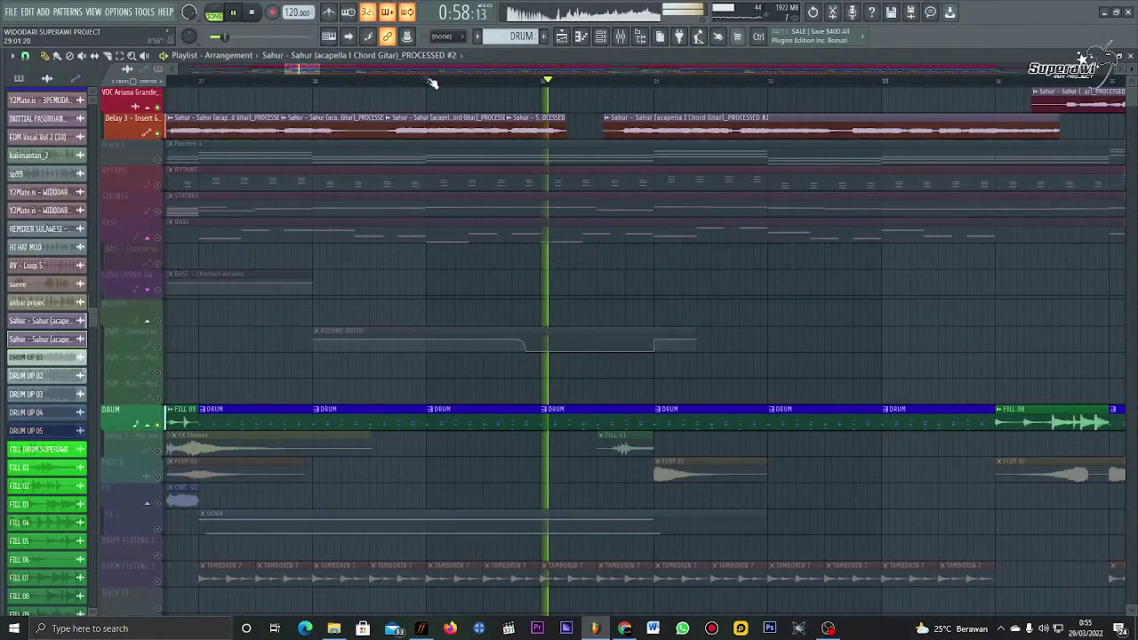
scroll(769, 70, right, 1)
scroll(767, 66, right, 1)
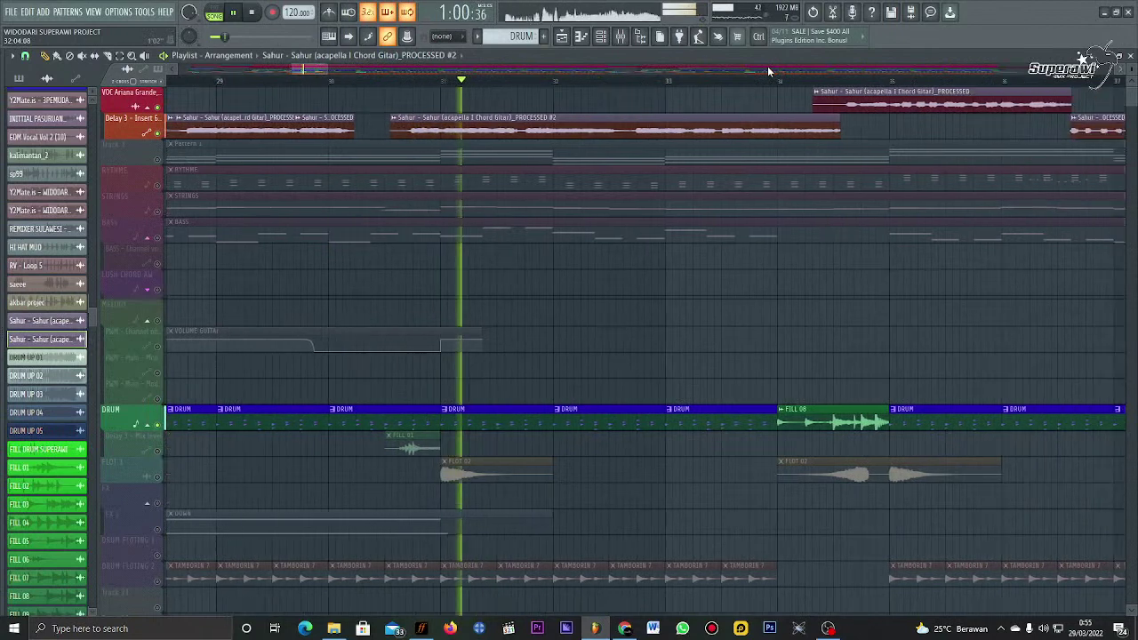
Step: Check the PROCESSED #2 clip's channel settings, then replay the section from about bar 32
double_click(528, 130)
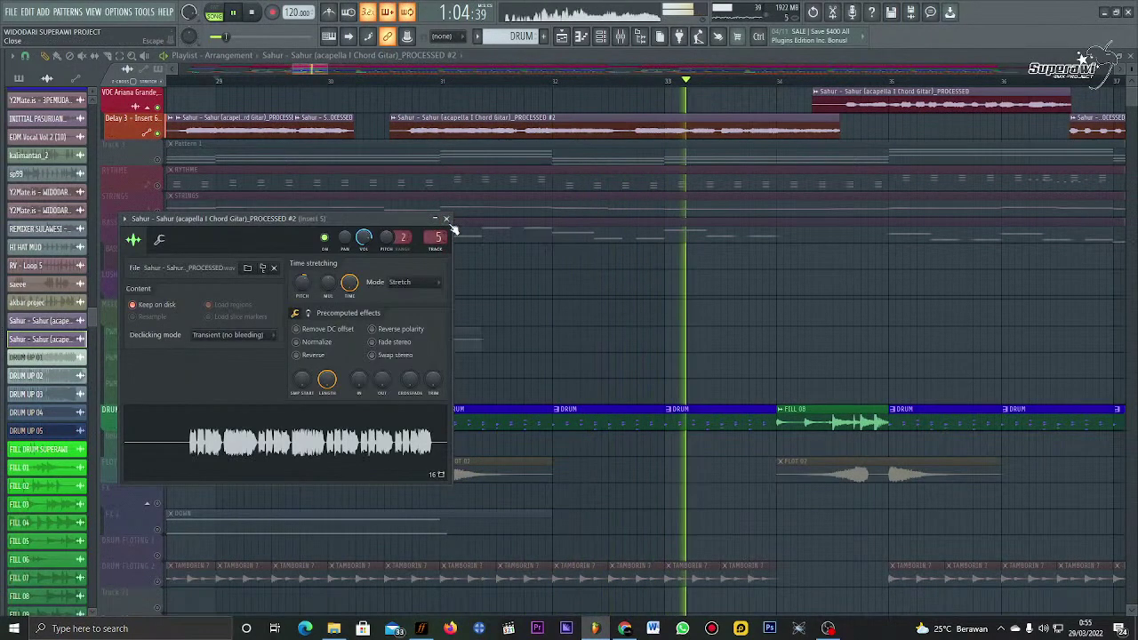
key(Escape)
click(612, 85)
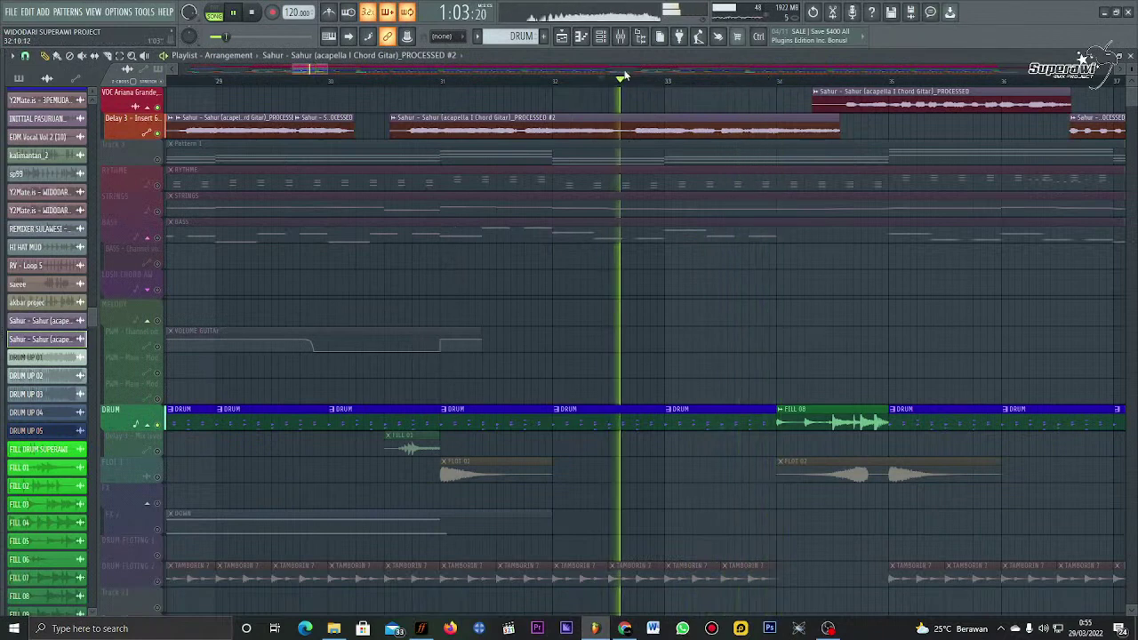
scroll(625, 68, right, 1)
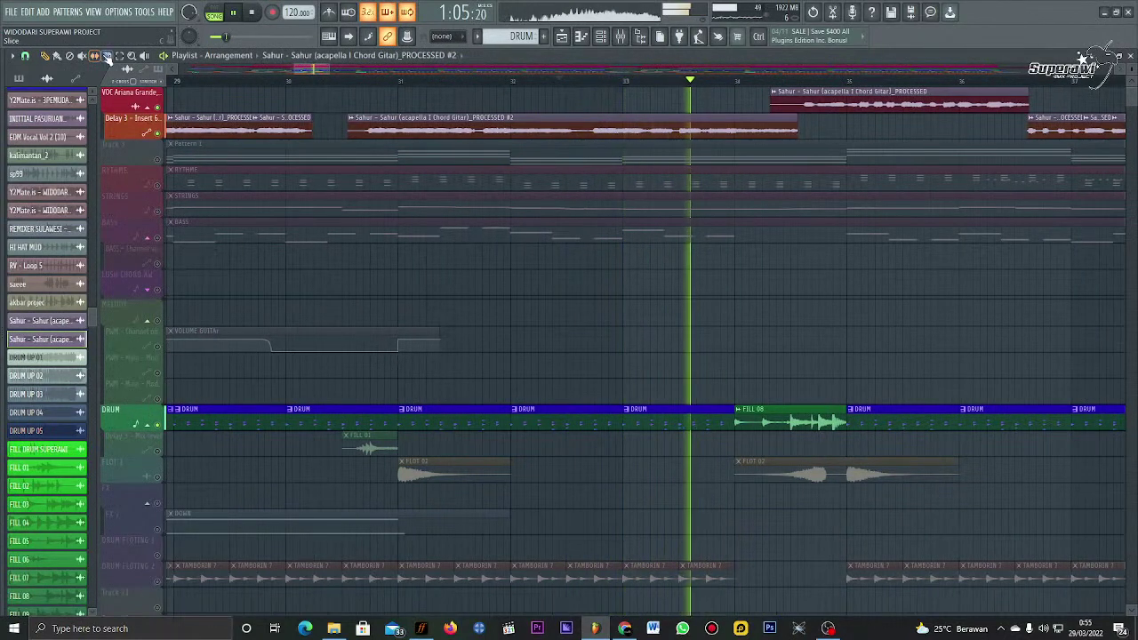
scroll(742, 82, up, 2)
scroll(743, 82, up, 1)
key(space)
key(space)
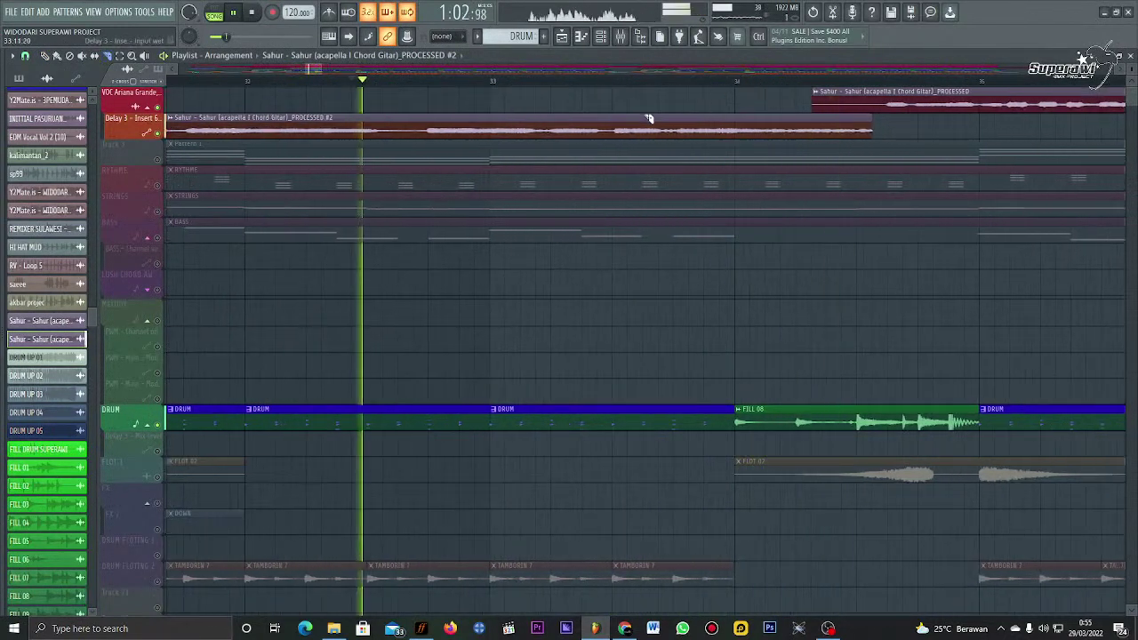
key(space)
key(space)
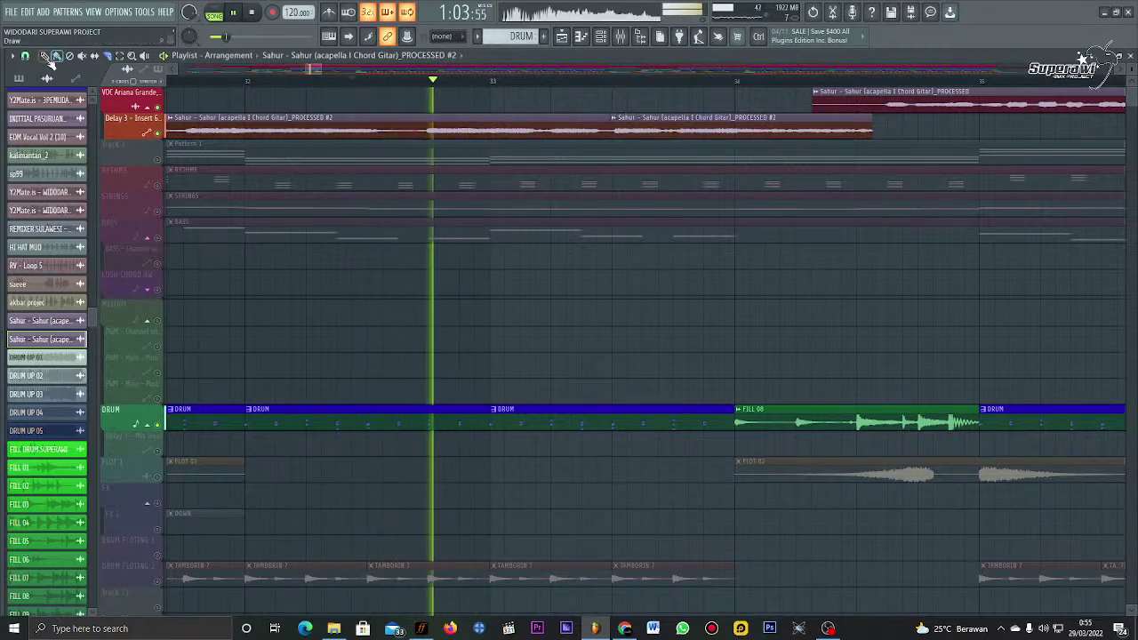
key(space)
key(space)
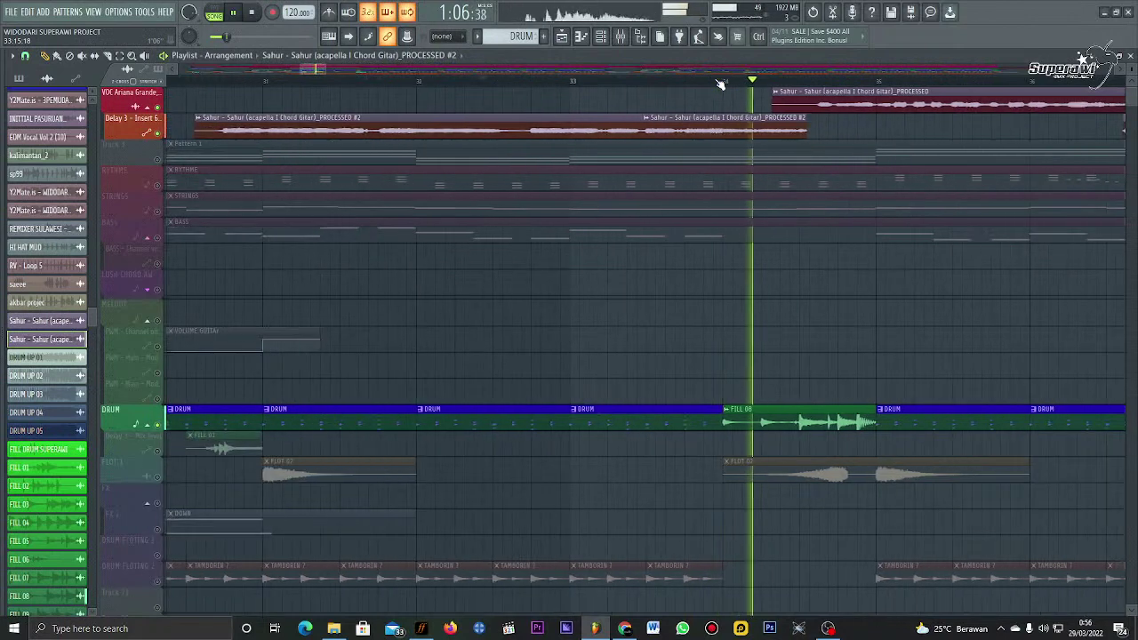
scroll(720, 82, down, 1)
scroll(721, 82, down, 1)
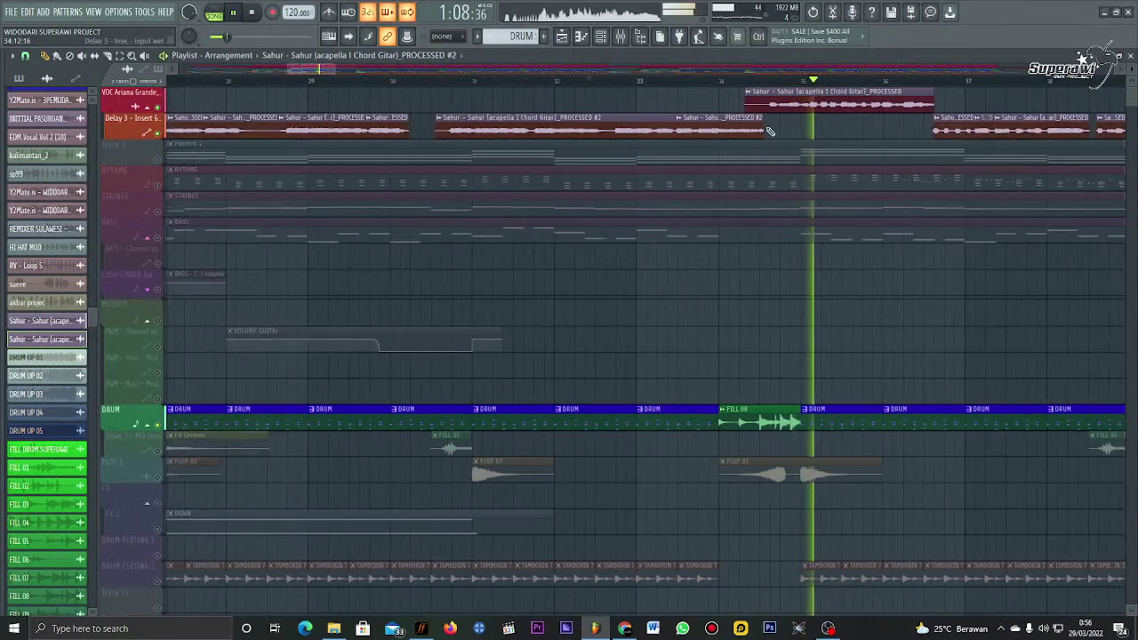
Step: Extend the PROCESSED #2 clip's end past bar 34, just before bar 35
drag(804, 123, 763, 122)
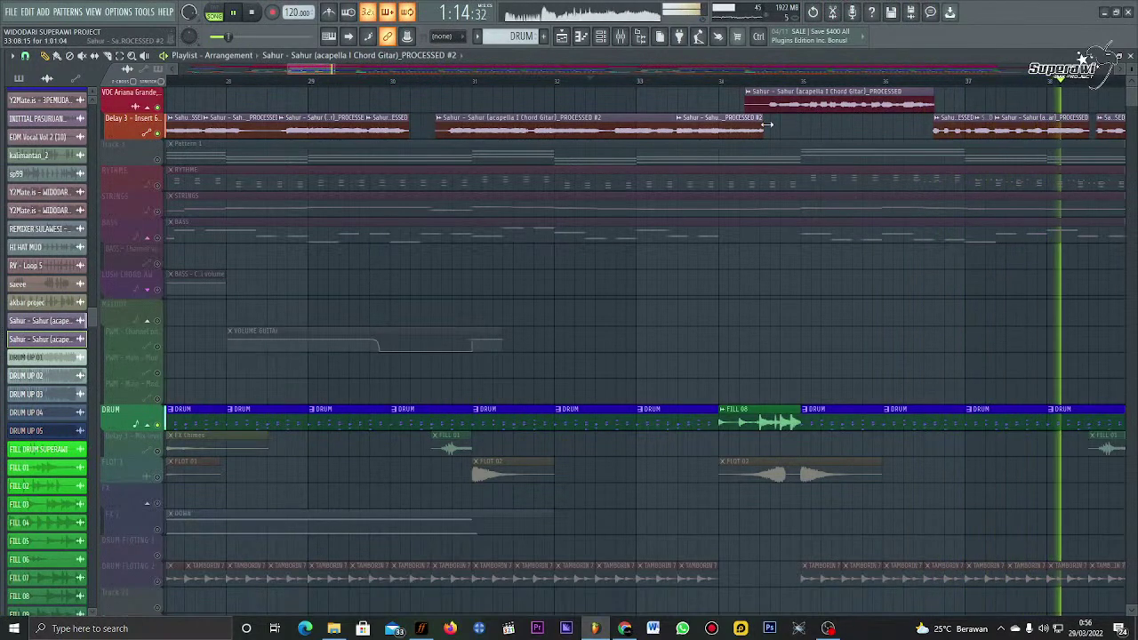
drag(758, 123, 798, 138)
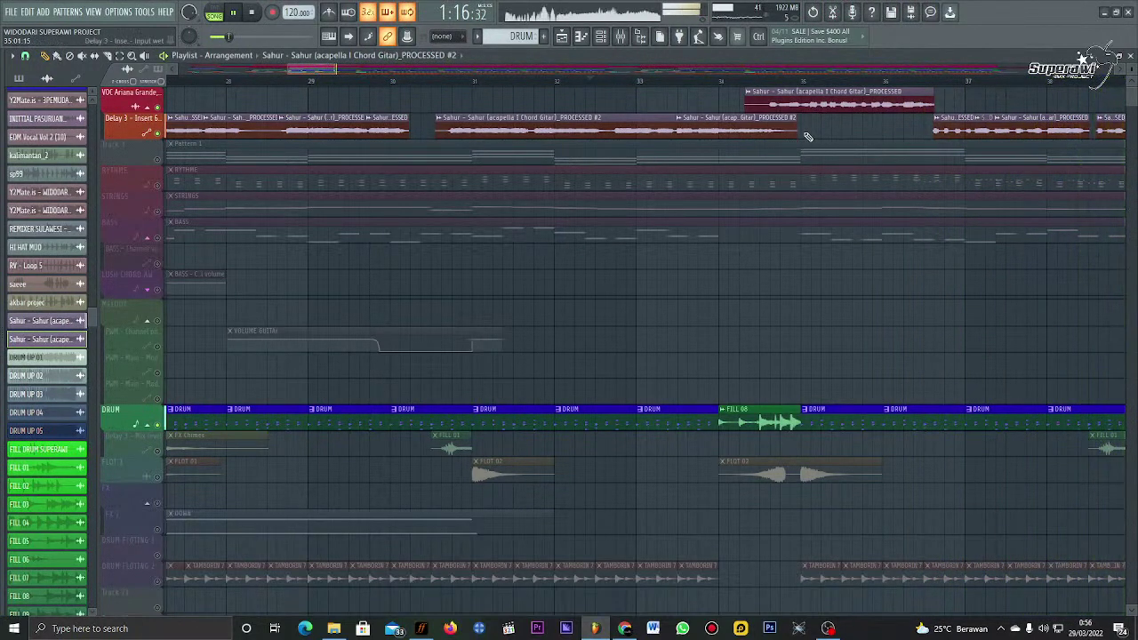
scroll(745, 89, down, 6)
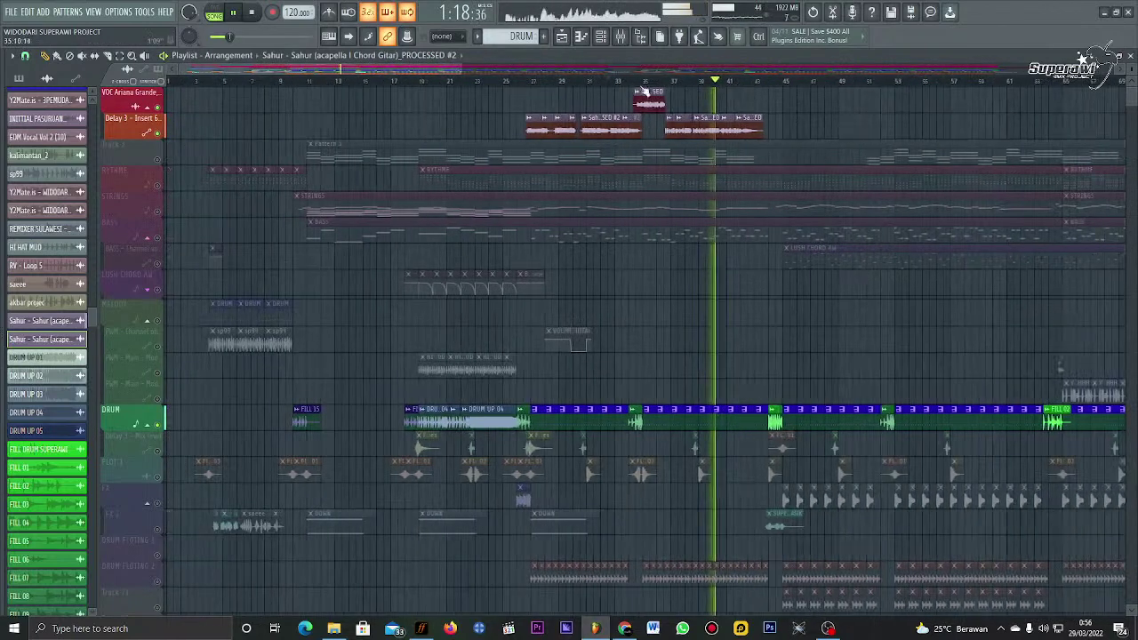
Step: Play bars 27–45 and reset mixer Insert 5 to its defaults
key(space)
drag(531, 86, 794, 89)
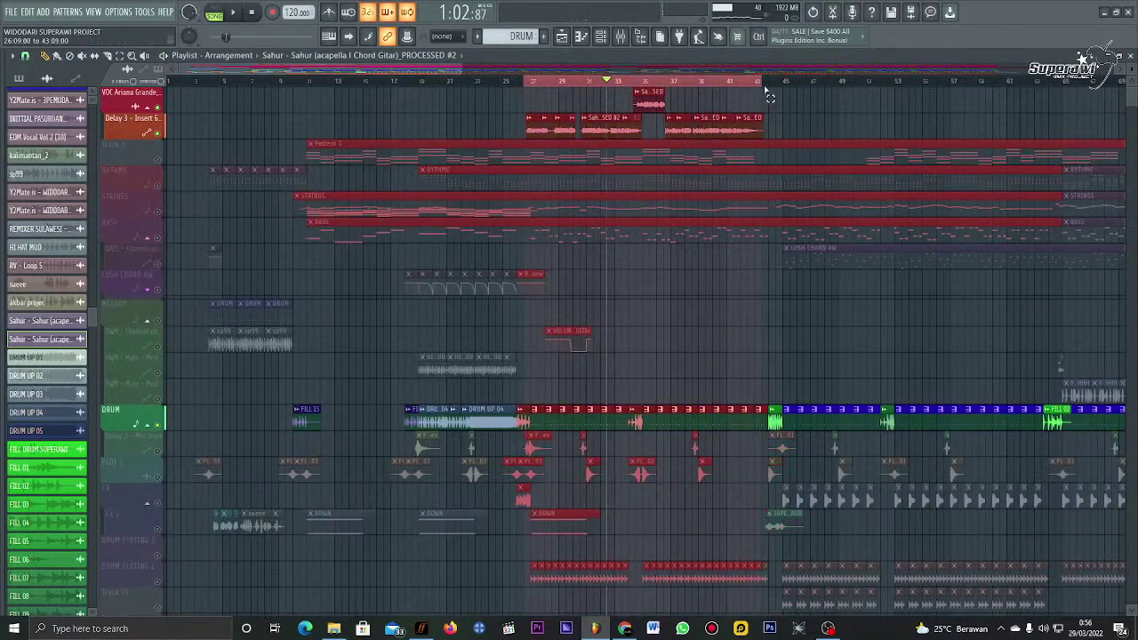
key(space)
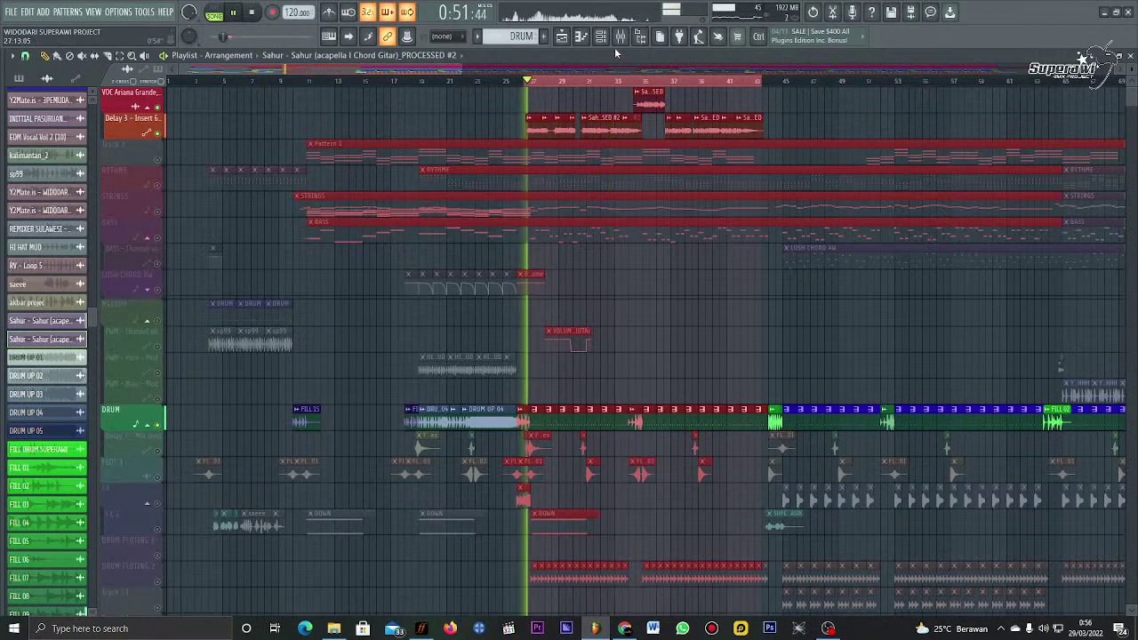
key(F9)
right_click(181, 169)
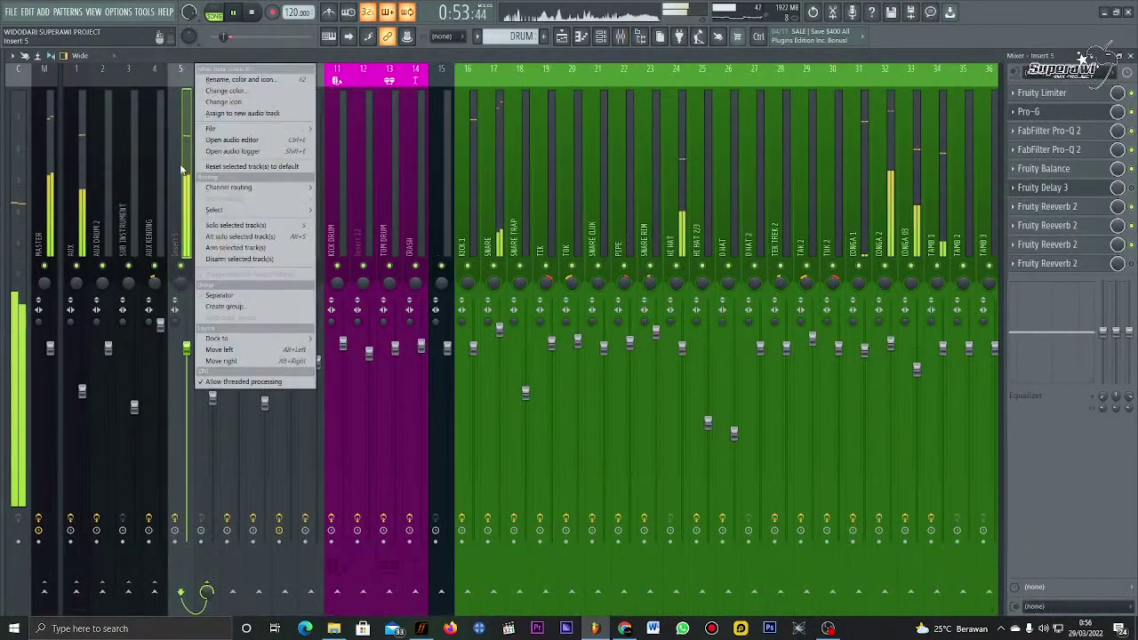
click(247, 167)
click(662, 346)
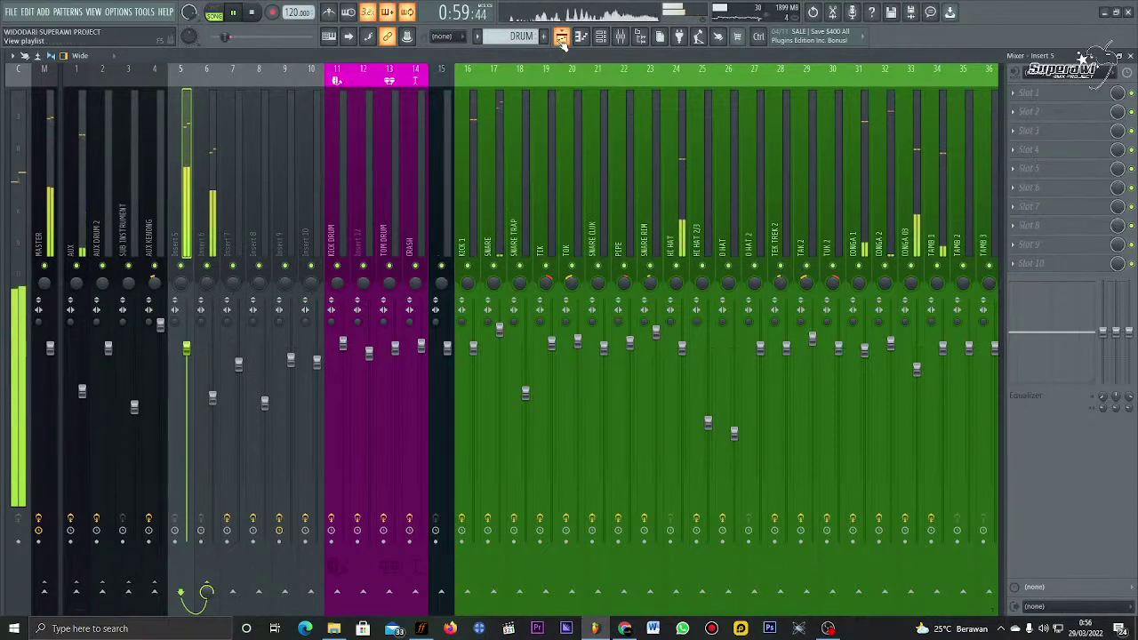
Step: Toggle mute on a playlist track, then reset mixer Insert 6 to defaults and reselect Insert 5
key(F5)
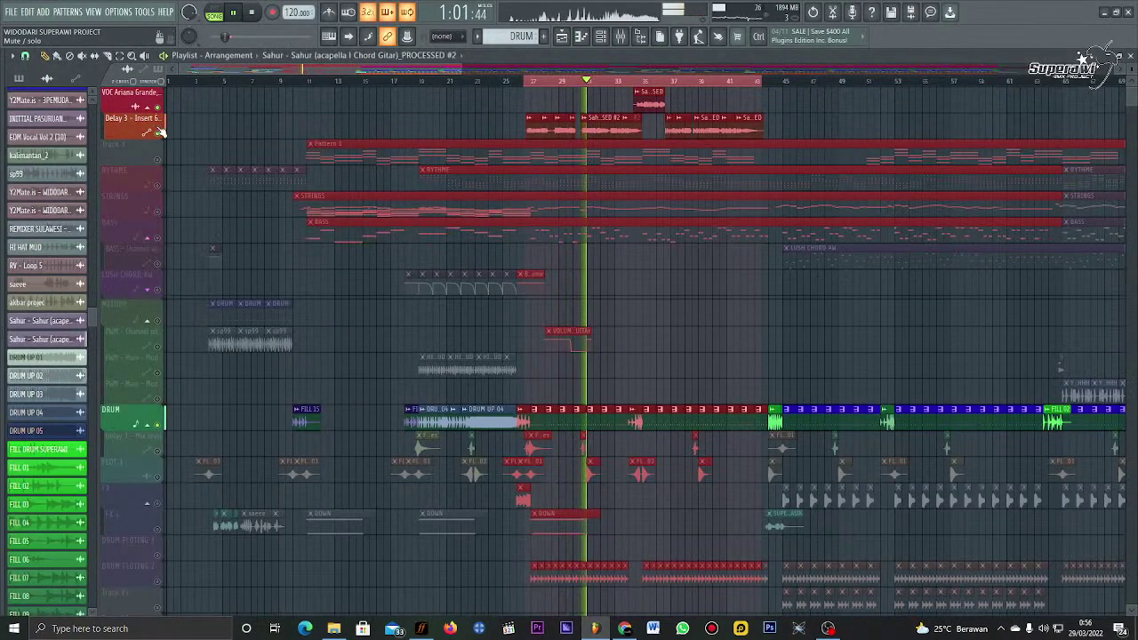
click(160, 108)
key(F9)
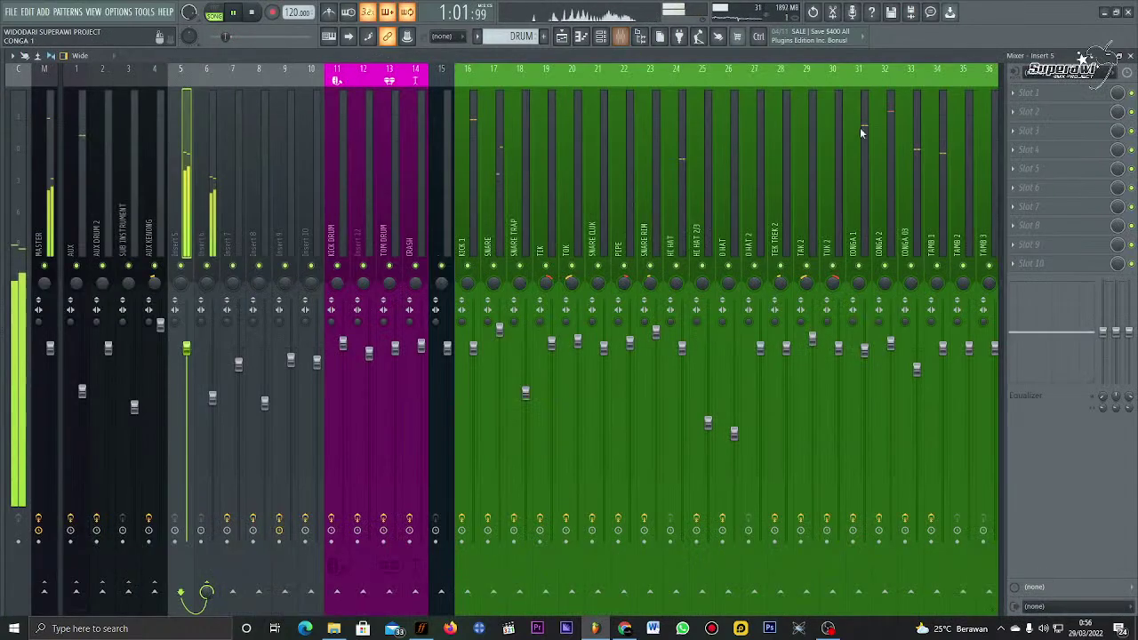
right_click(217, 70)
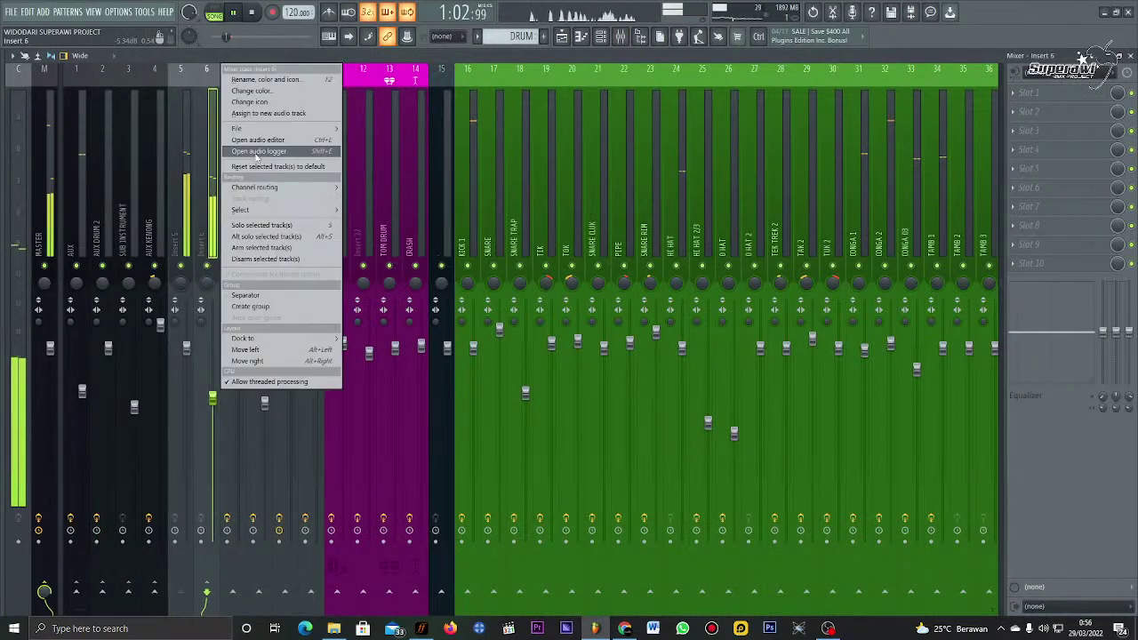
click(277, 167)
click(669, 345)
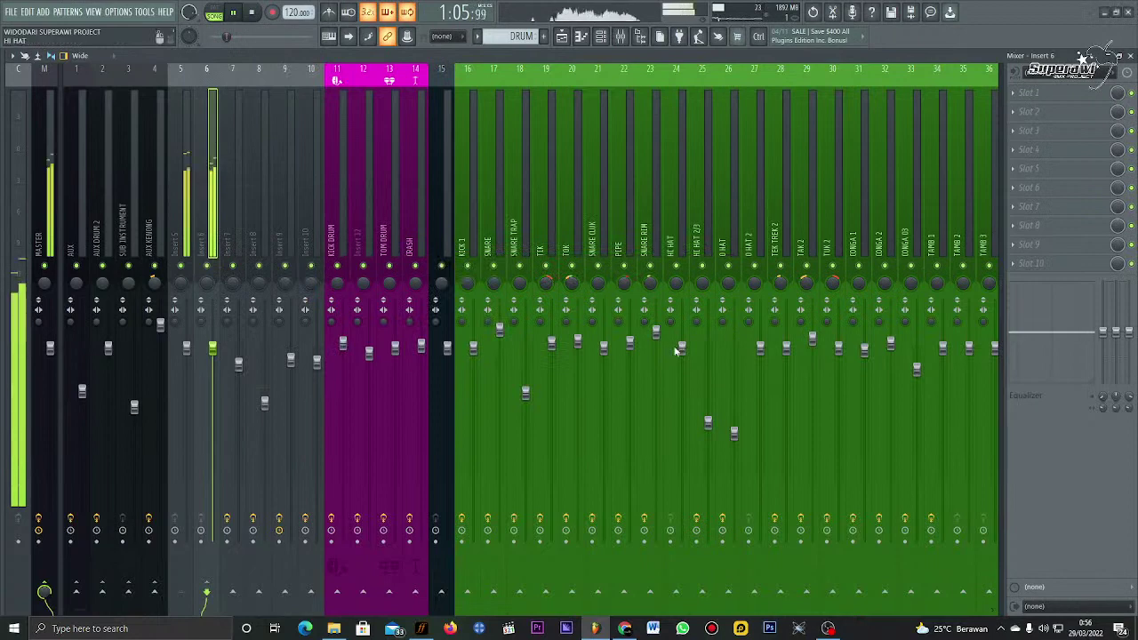
key(Left)
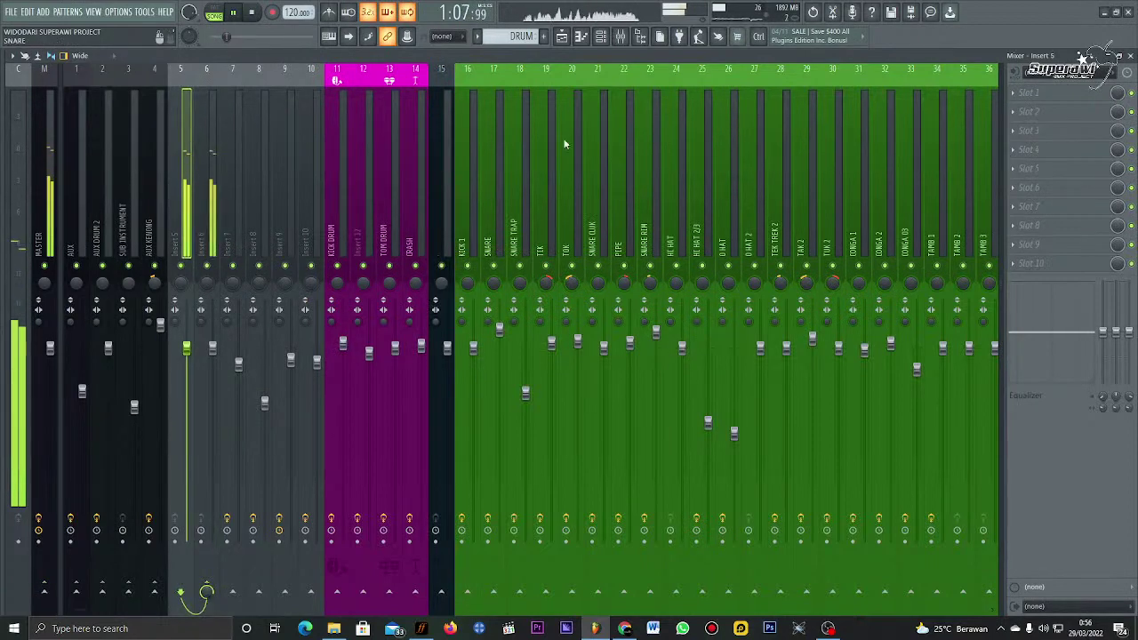
Step: Load two Fruity Balance instances on Insert 5 and lower its fader slightly
click(1047, 94)
mouse_move(1019, 108)
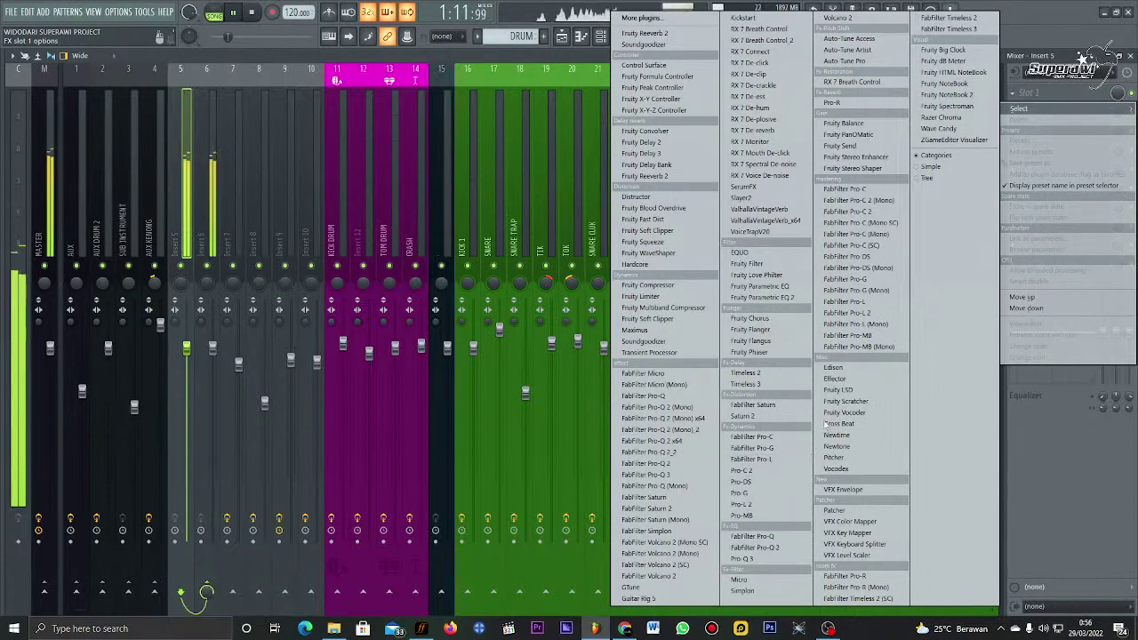
click(843, 123)
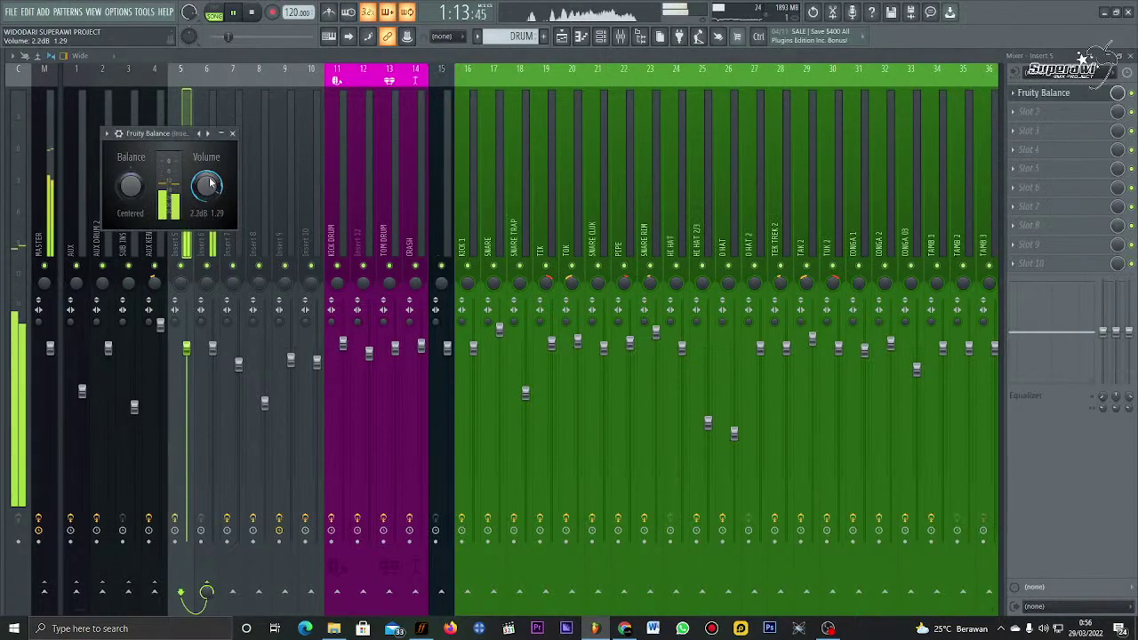
click(233, 134)
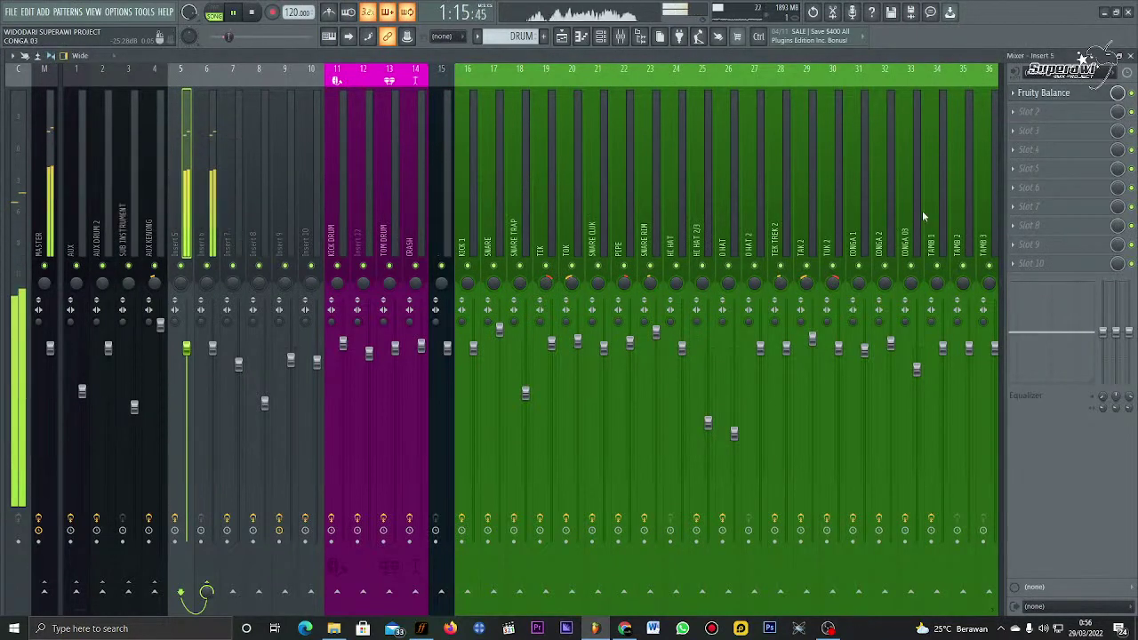
click(1036, 132)
mouse_move(1018, 146)
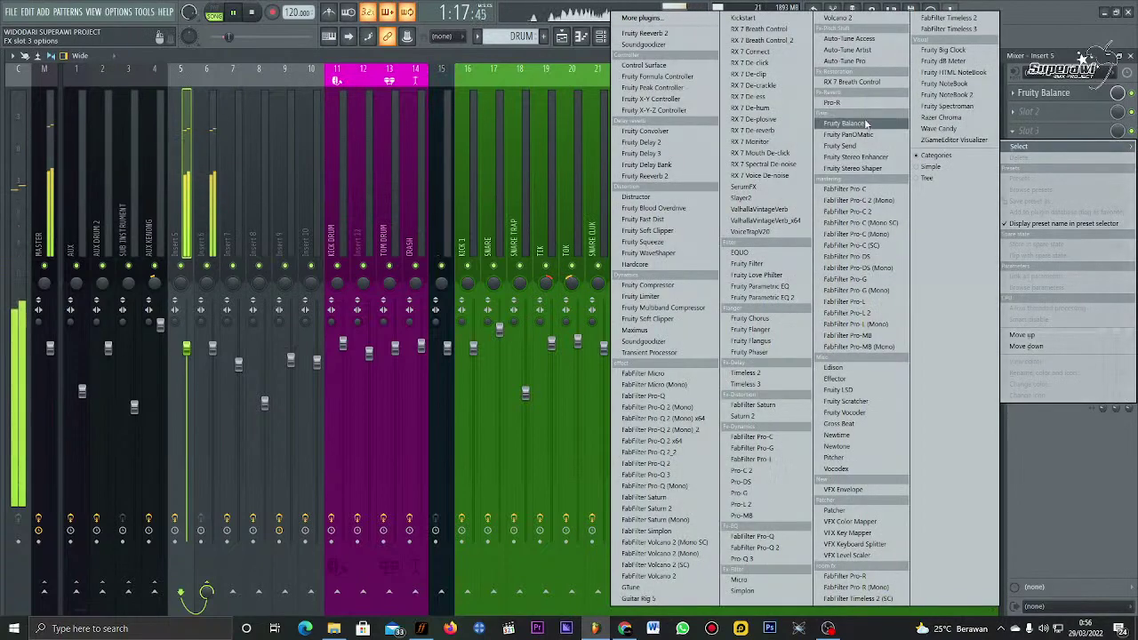
click(867, 124)
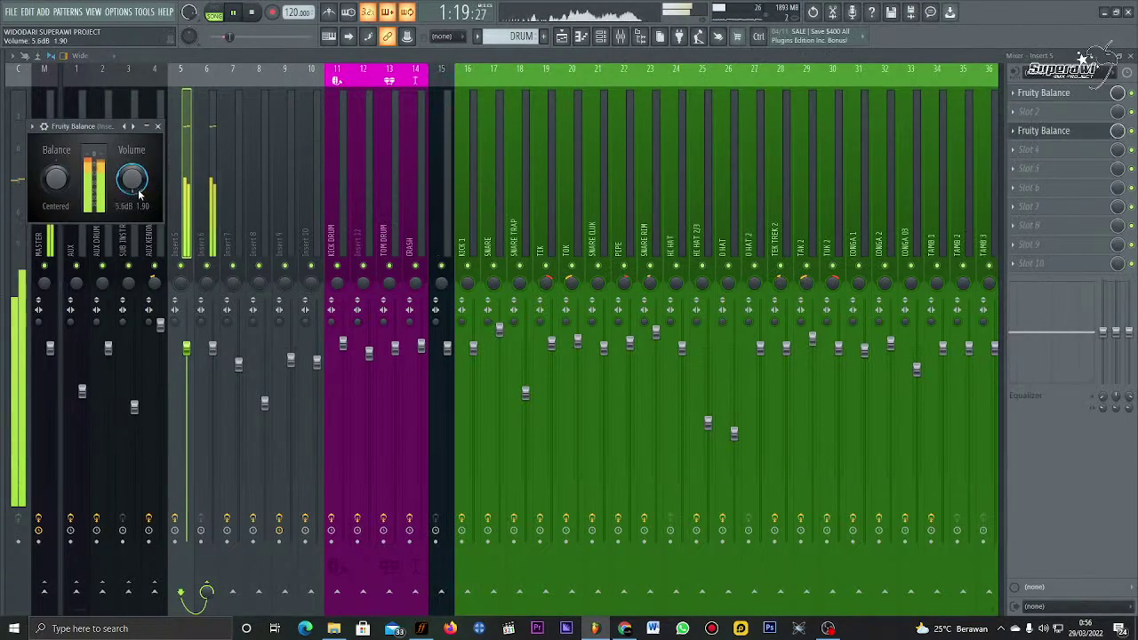
click(158, 126)
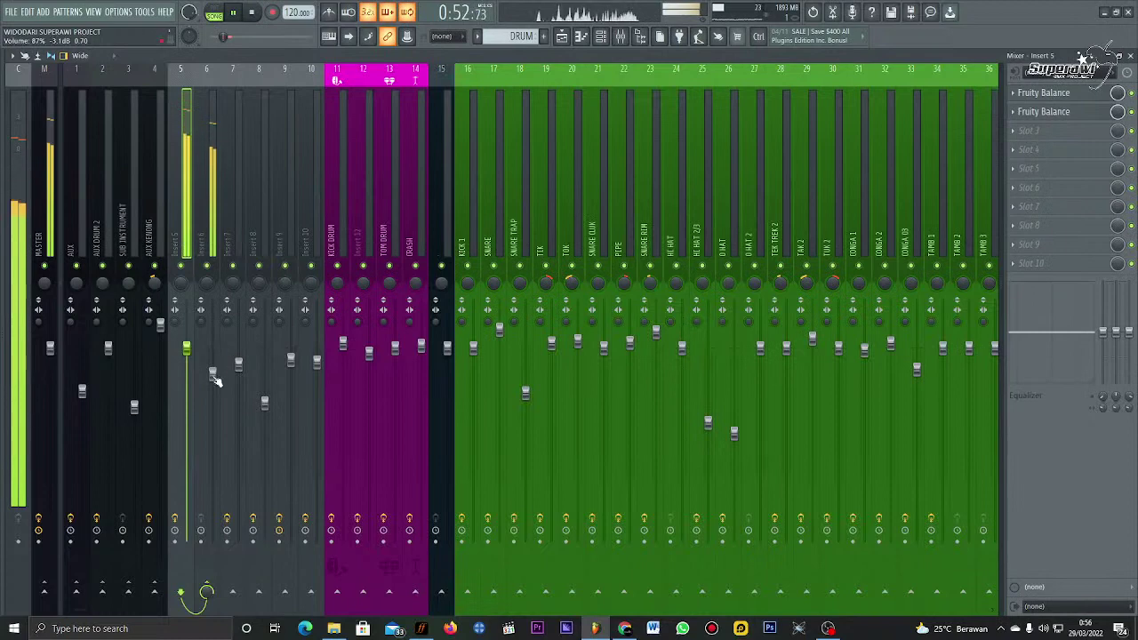
drag(214, 375, 189, 374)
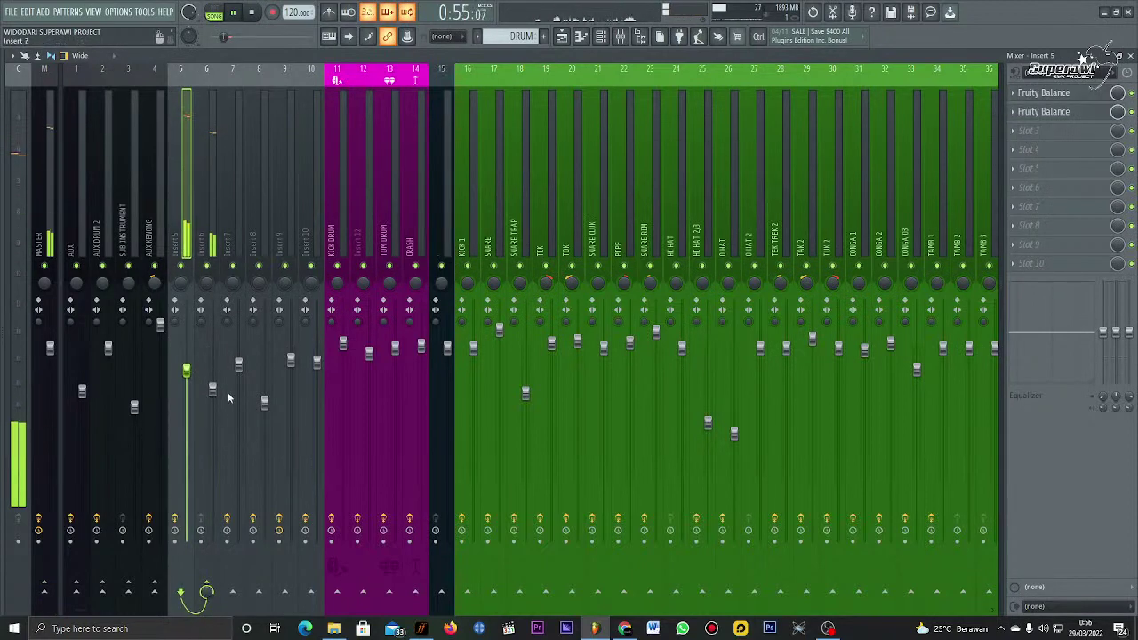
Step: Add Pro-G, Fruity Limiter and FabFilter Pro-Q 2 to Insert 5's next slots
click(1032, 130)
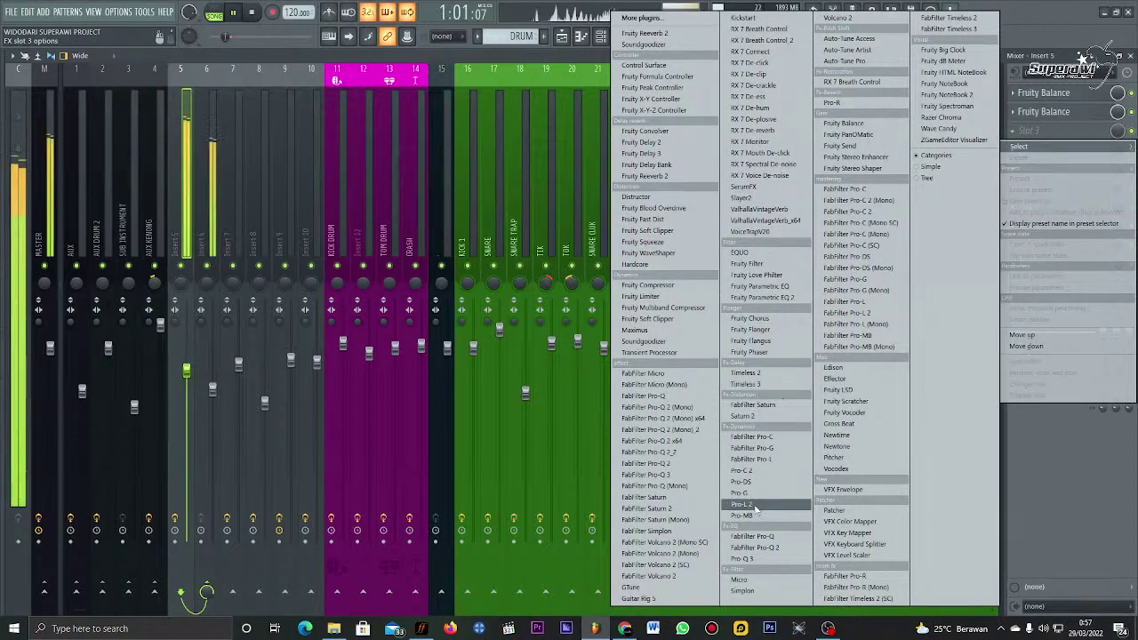
click(741, 492)
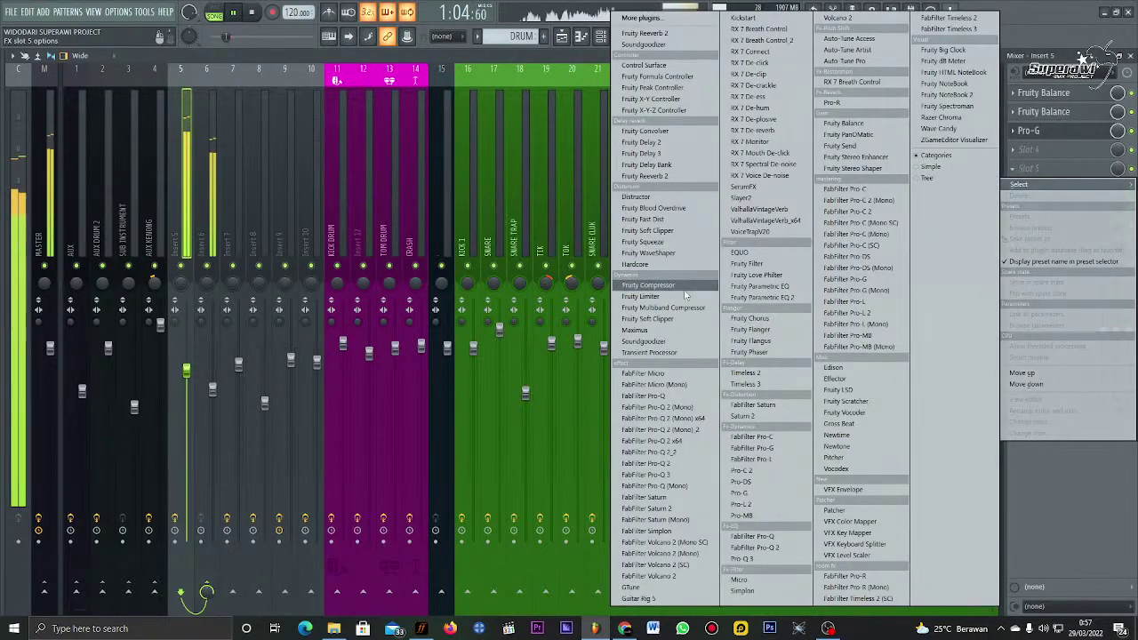
click(640, 296)
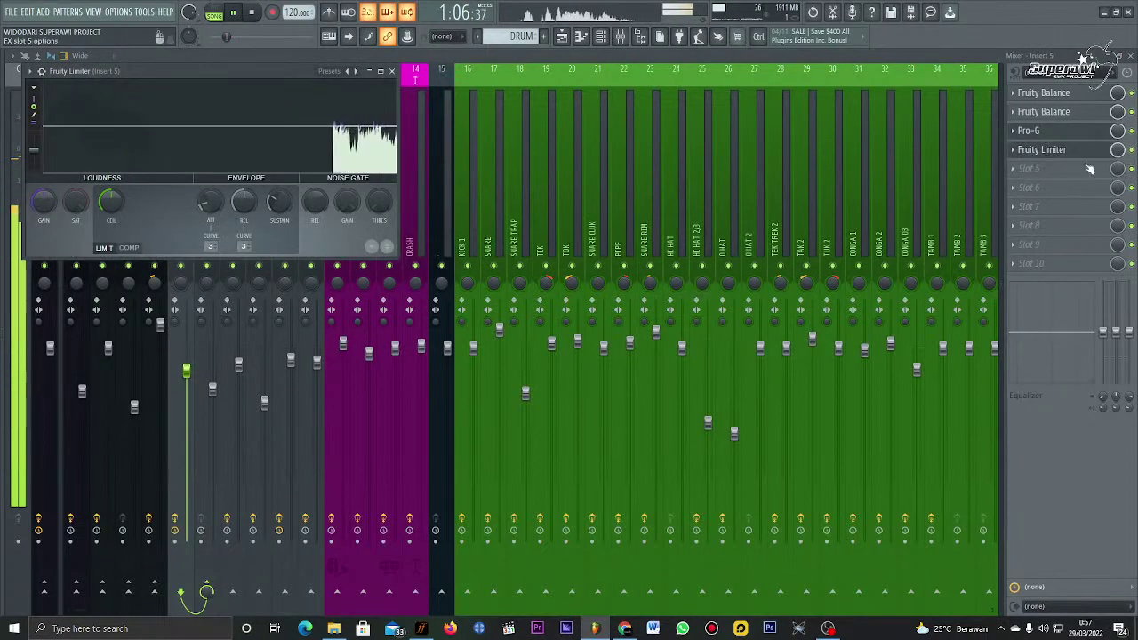
click(1080, 172)
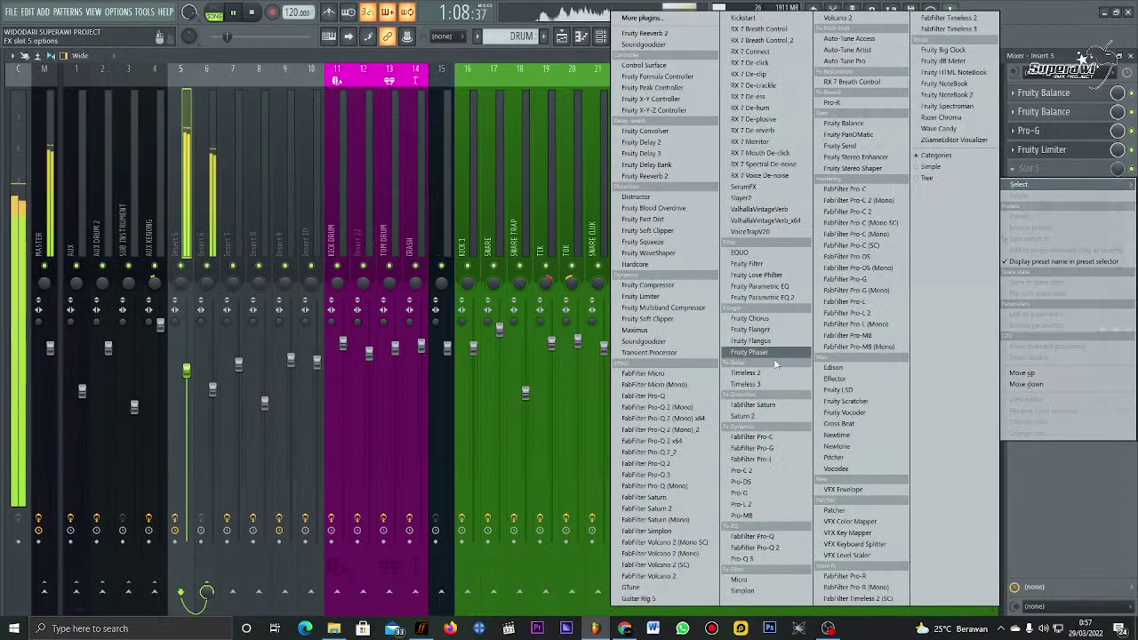
click(754, 547)
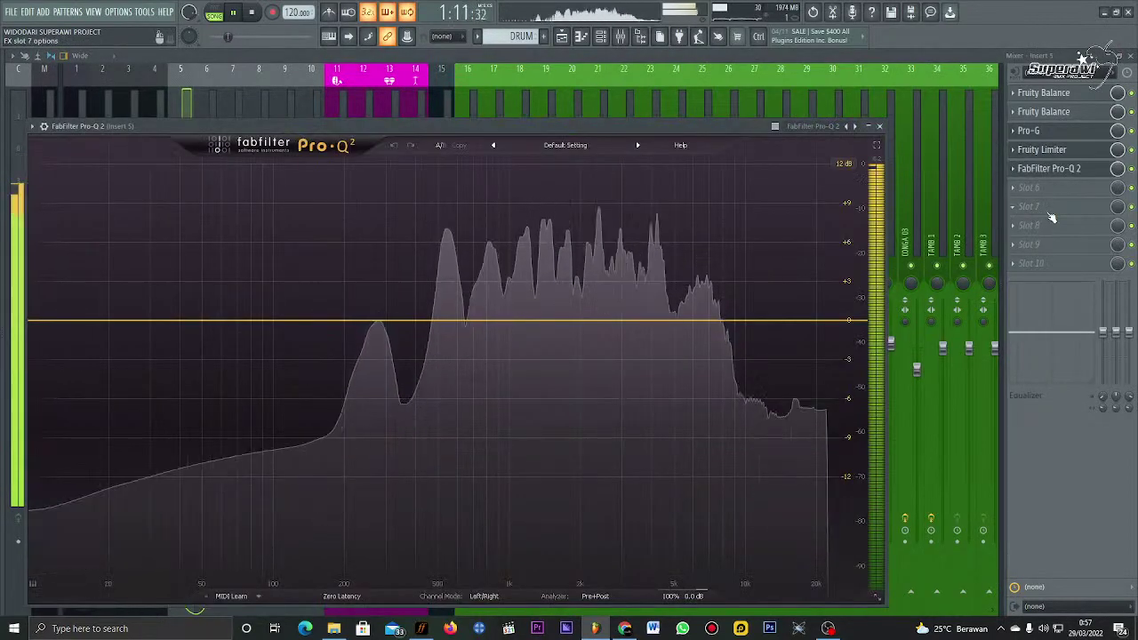
key(space)
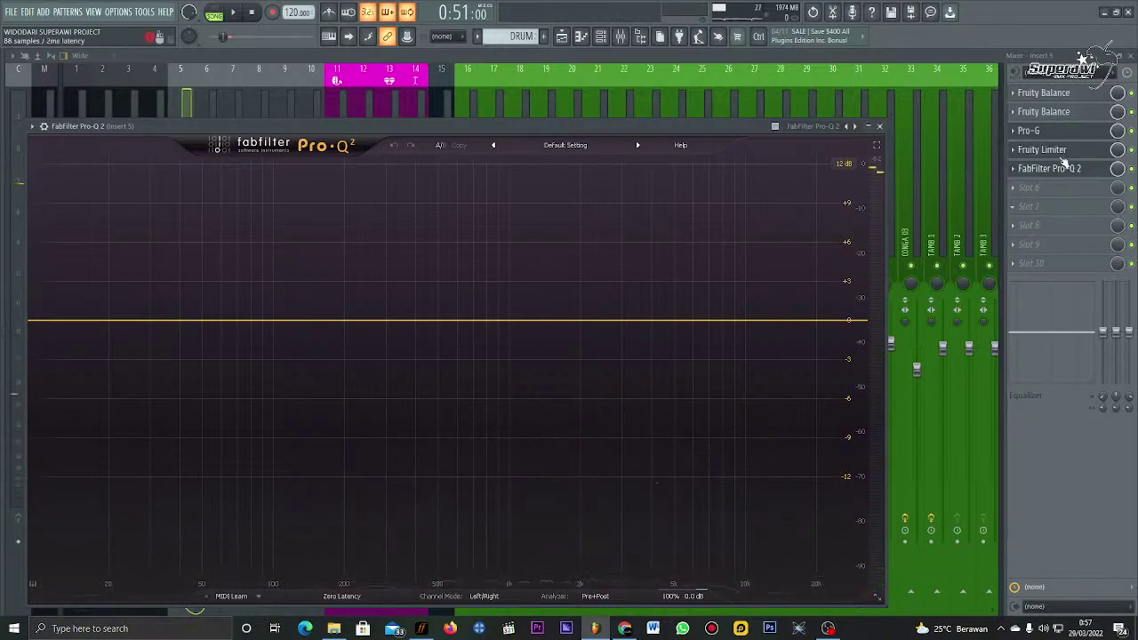
key(Escape)
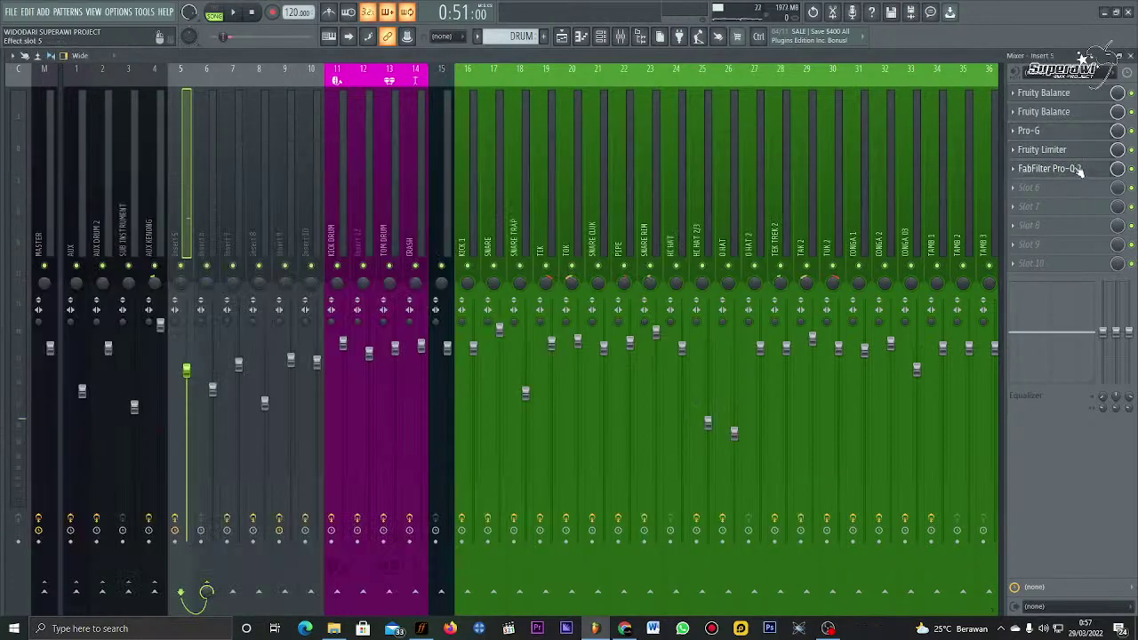
click(1084, 99)
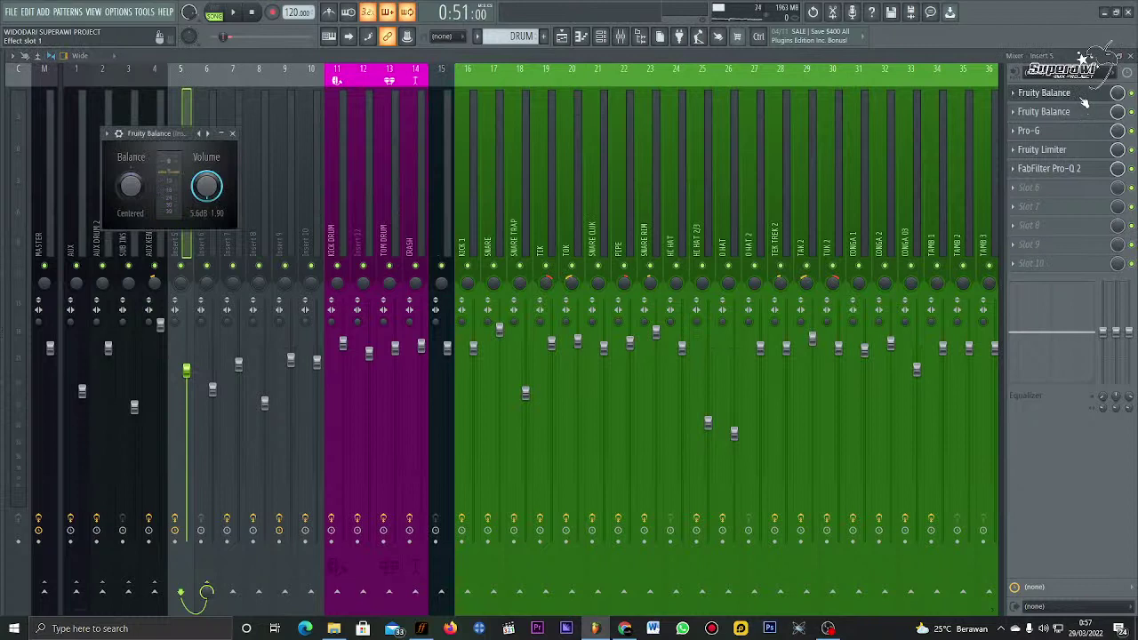
click(1084, 100)
click(1085, 111)
click(1086, 100)
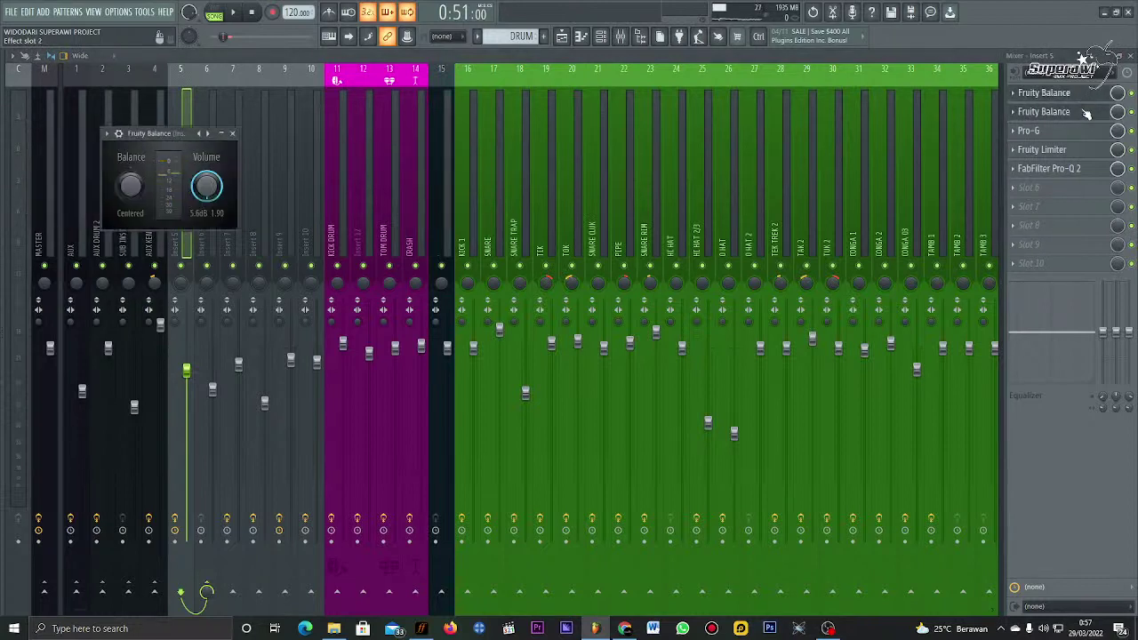
click(1086, 113)
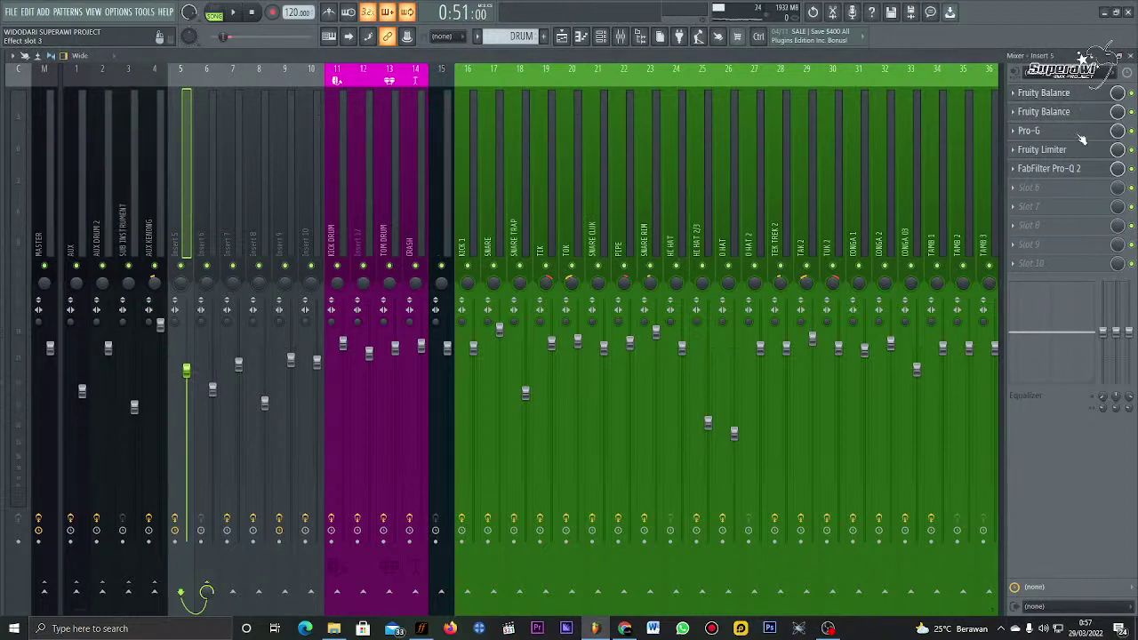
click(1082, 131)
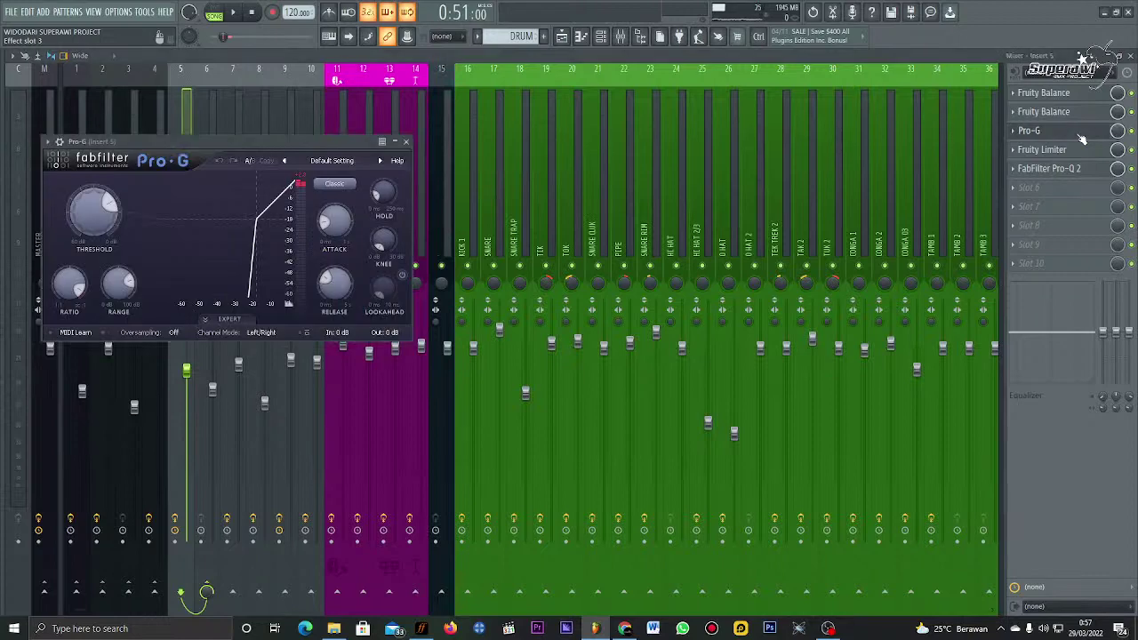
drag(174, 141, 282, 153)
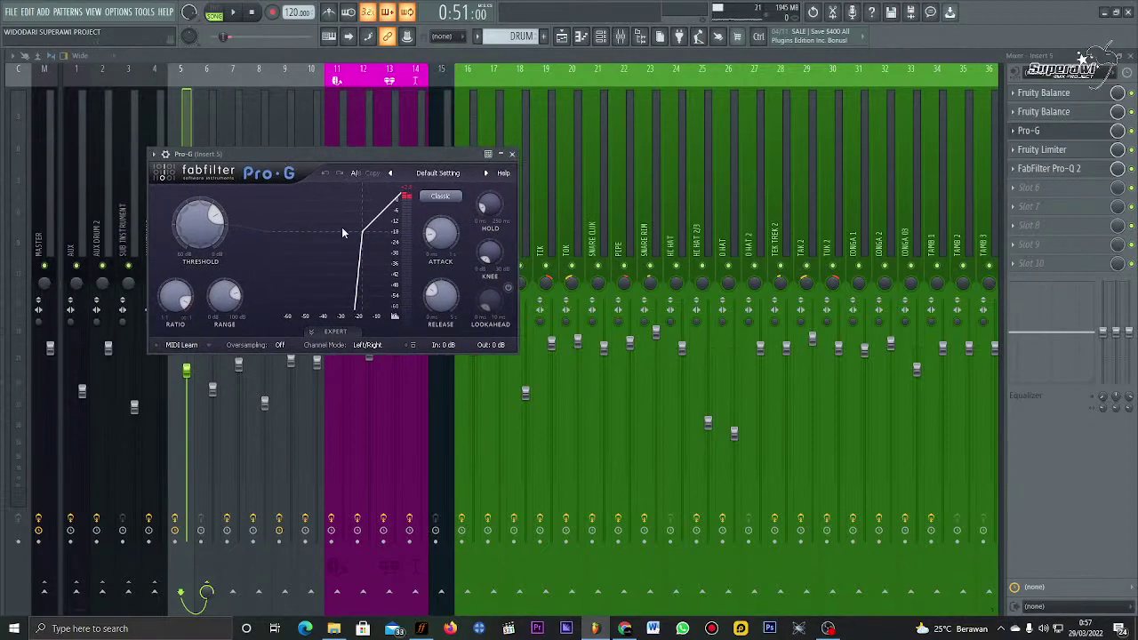
key(Escape)
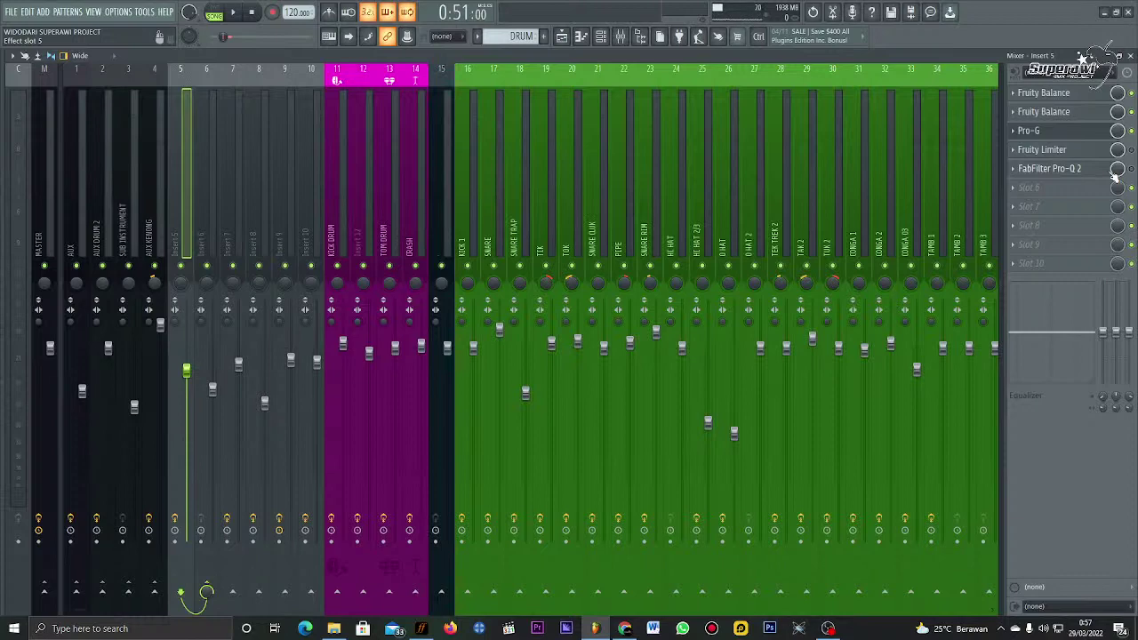
click(1058, 169)
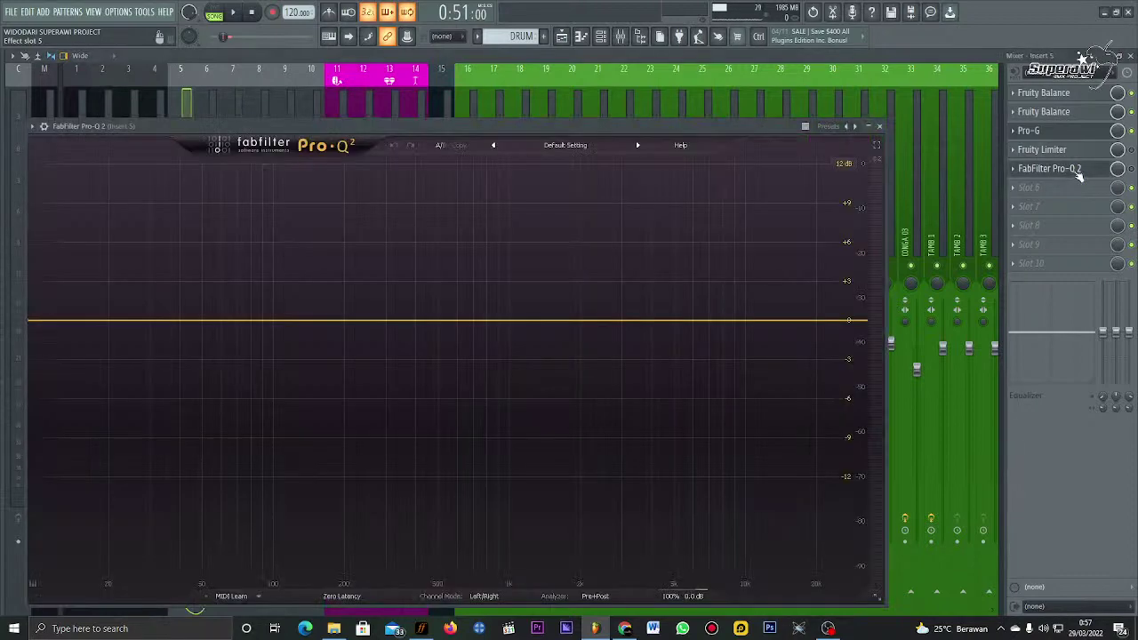
click(1077, 173)
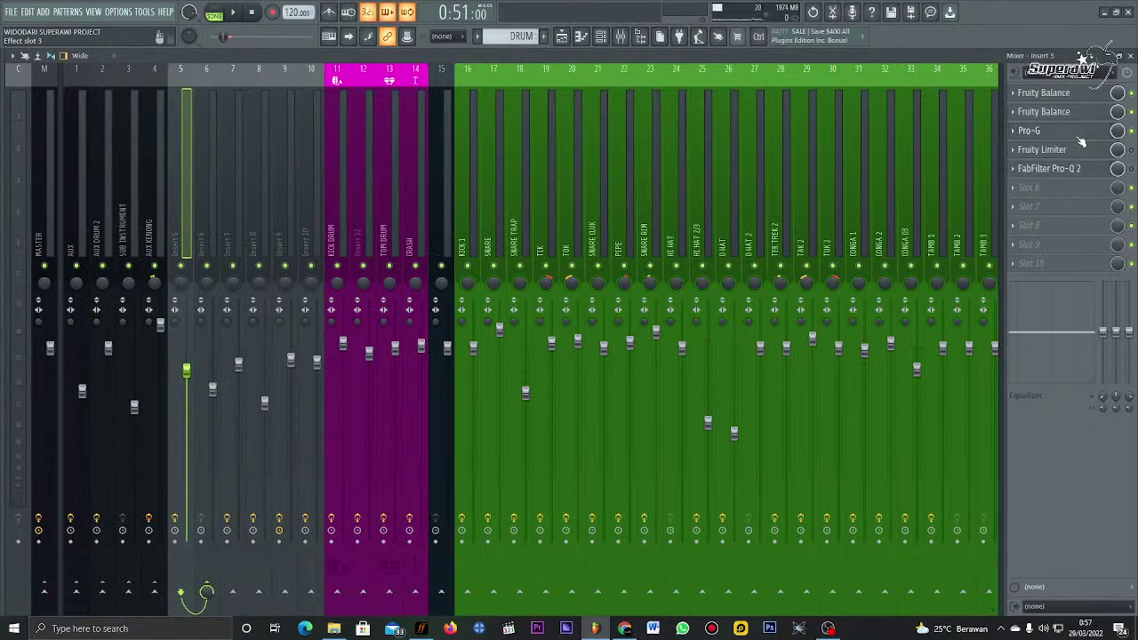
Step: Shorten the Pro-G gate's release on Insert 5 while listening, then close its window
click(1067, 132)
key(space)
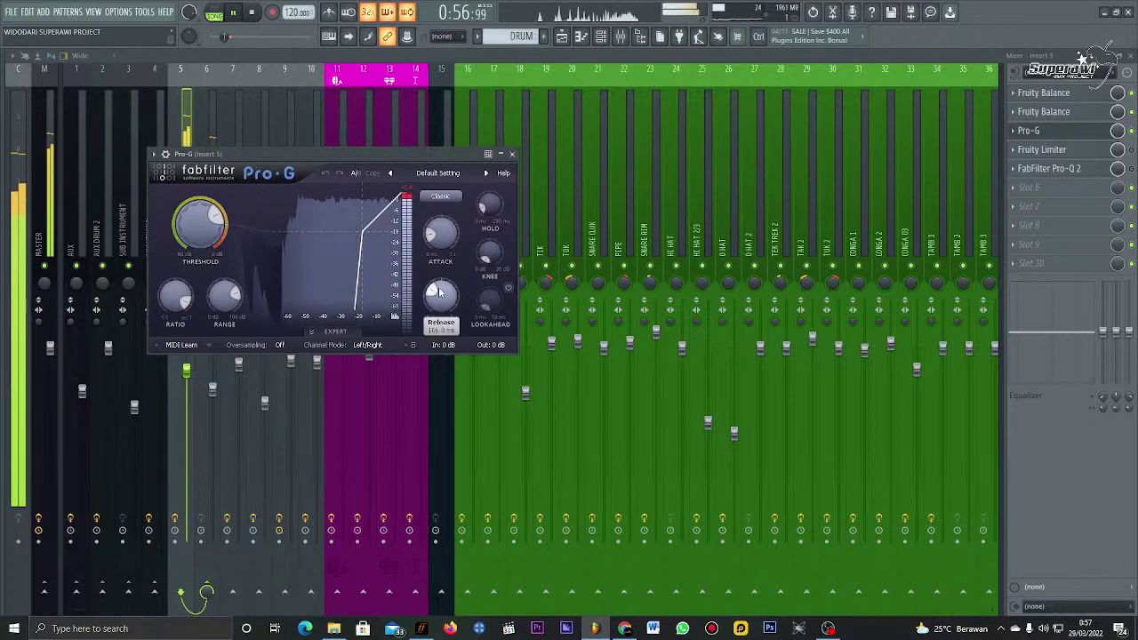
mouse_move(440, 298)
drag(440, 298, 441, 320)
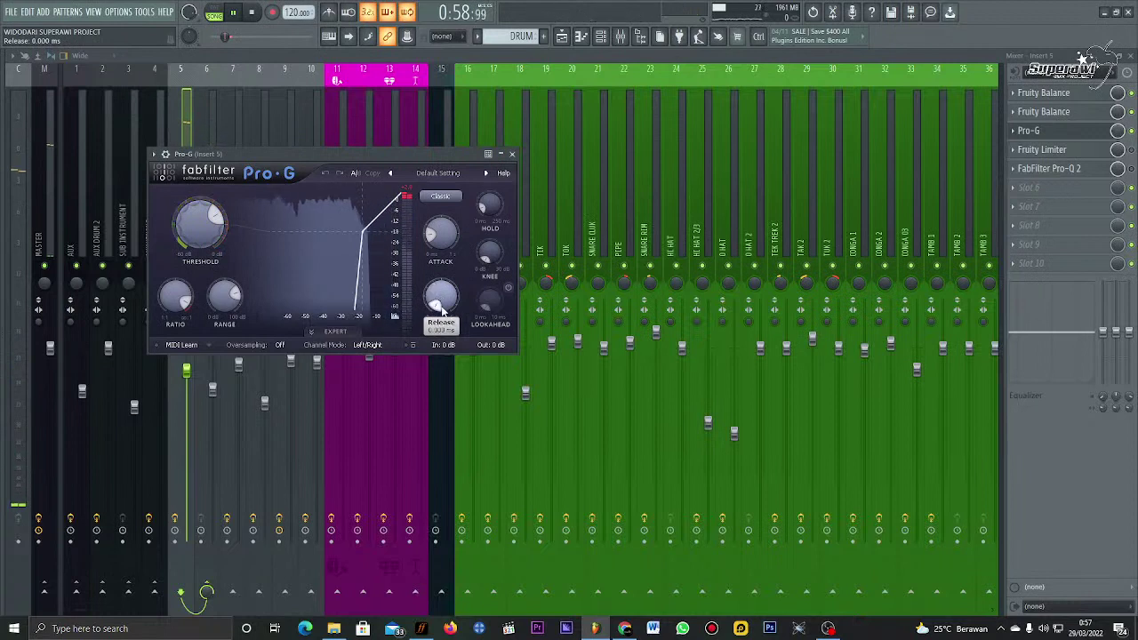
click(445, 255)
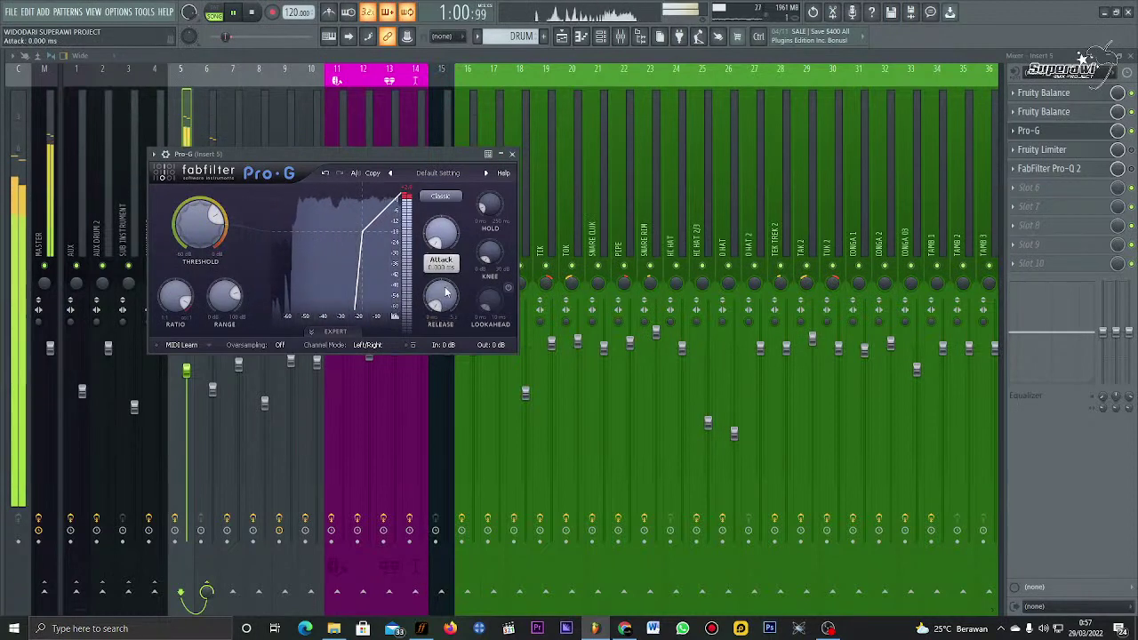
mouse_move(447, 293)
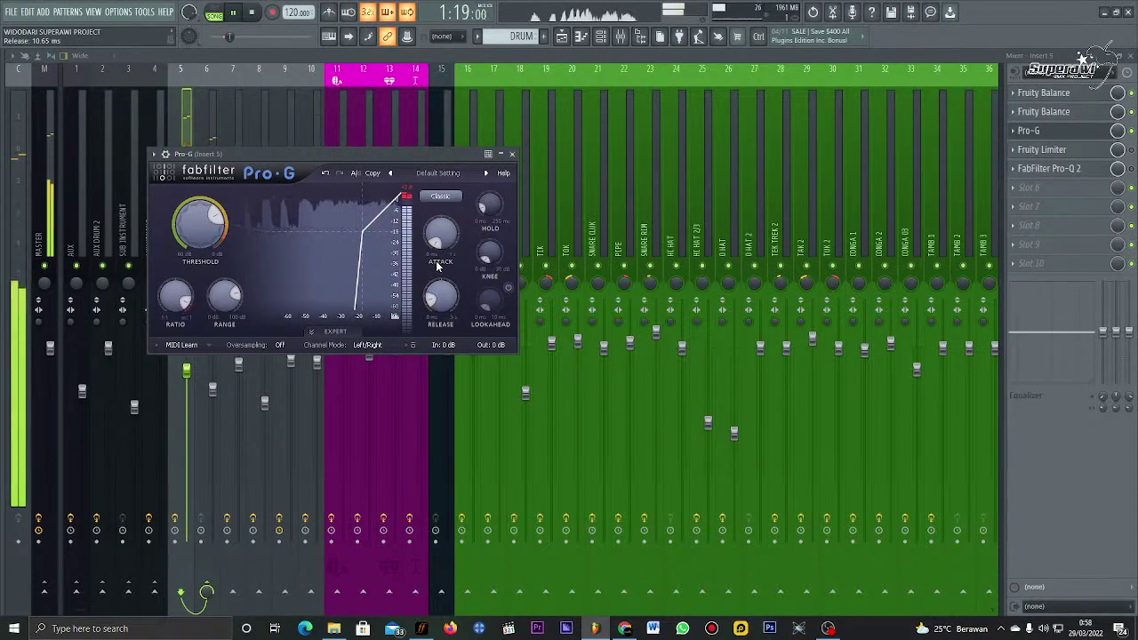
click(511, 155)
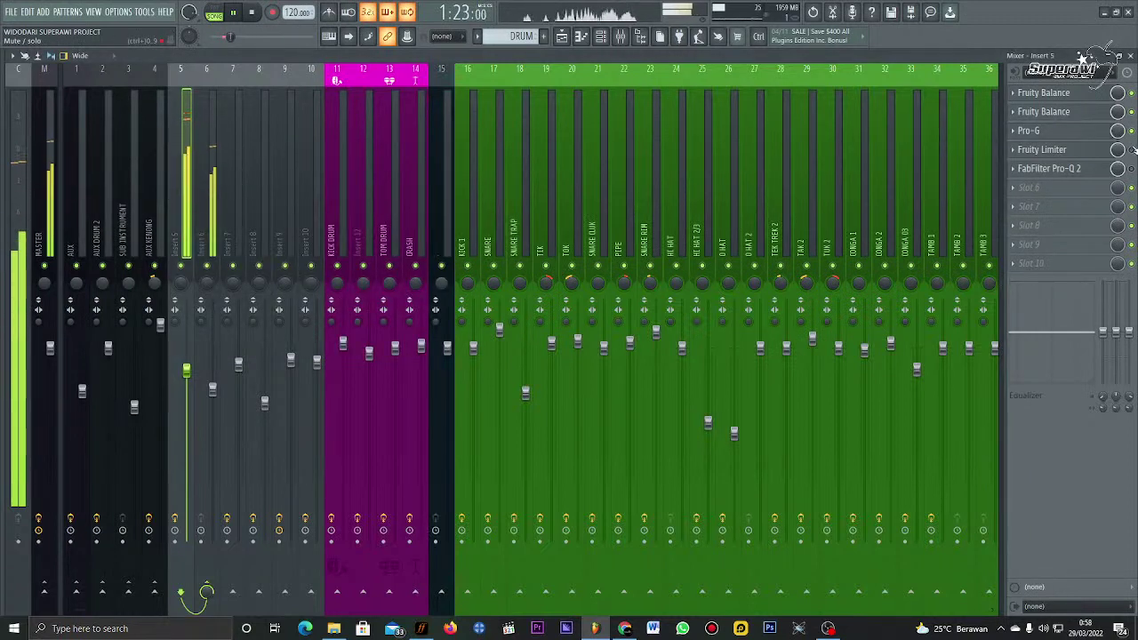
Step: Turn the Insert 5 Fruity Limiter's release down to about 4.65 ms, recheck it and close it
click(1088, 153)
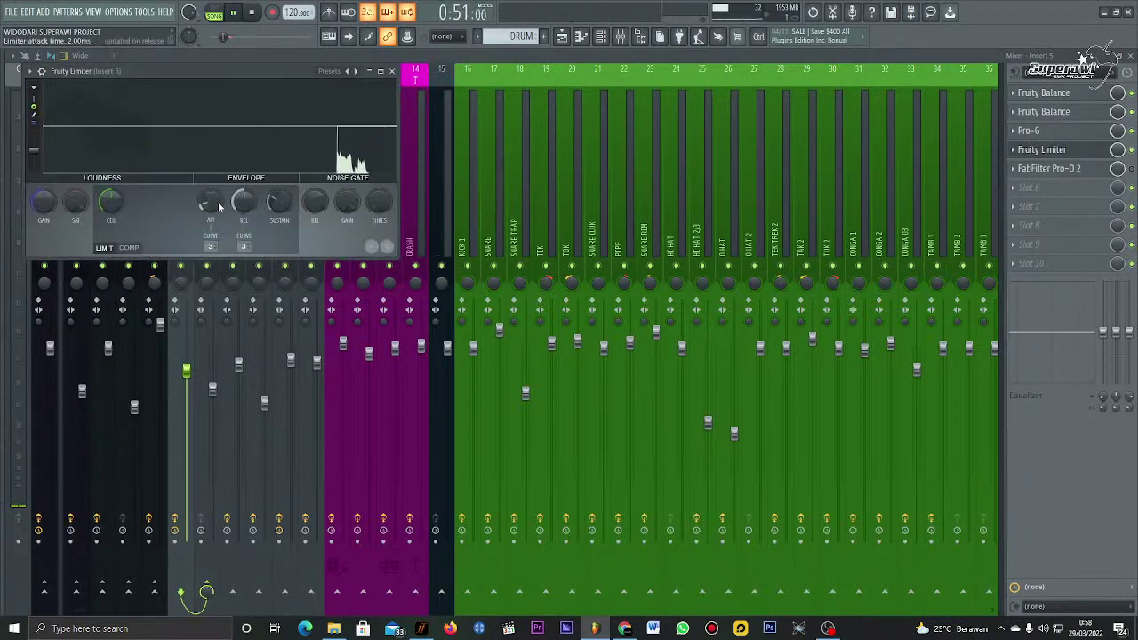
drag(244, 202, 281, 213)
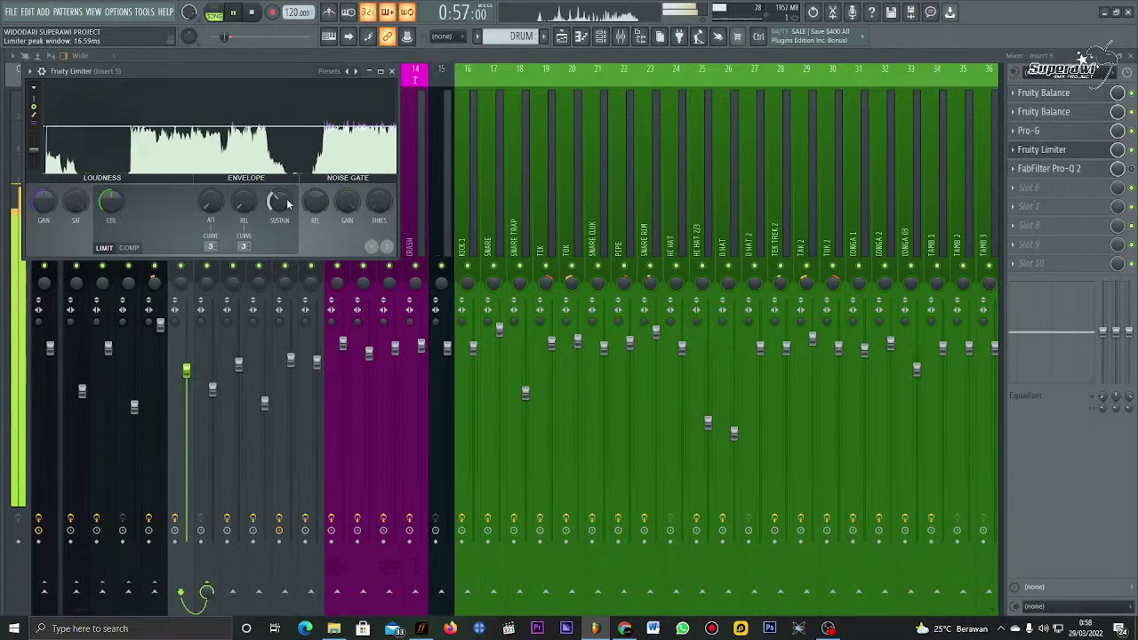
click(391, 70)
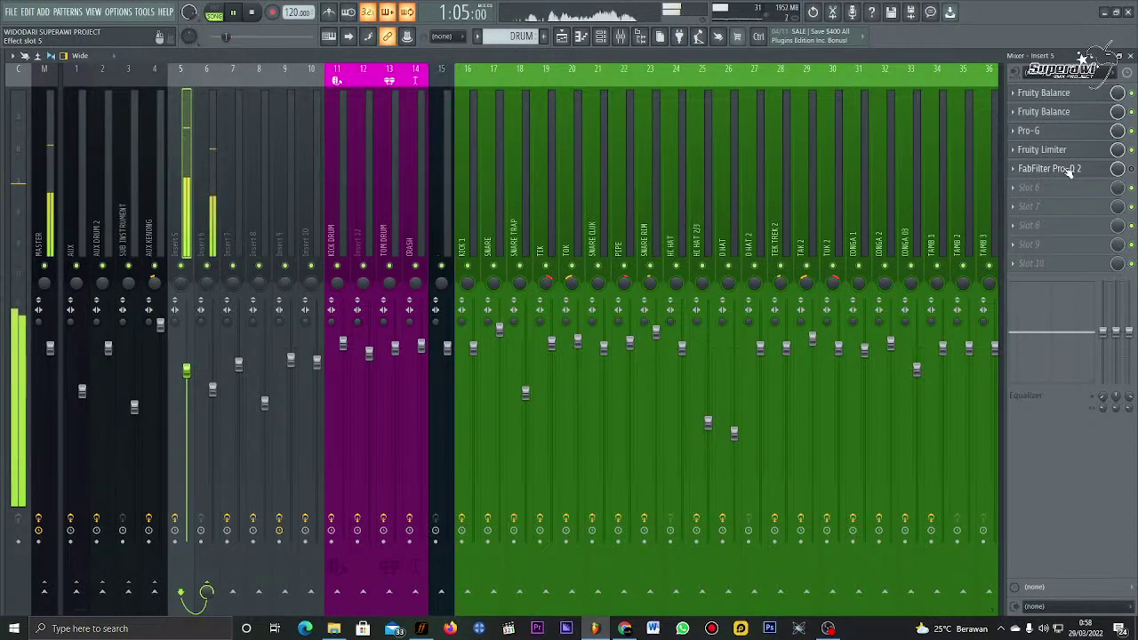
click(1094, 153)
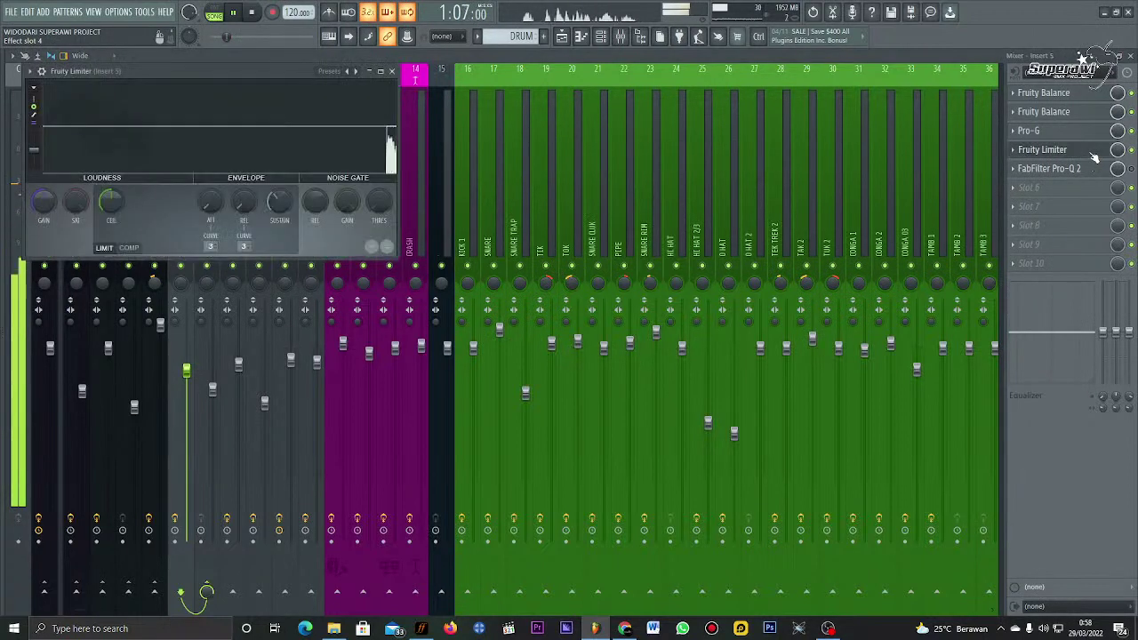
click(1094, 153)
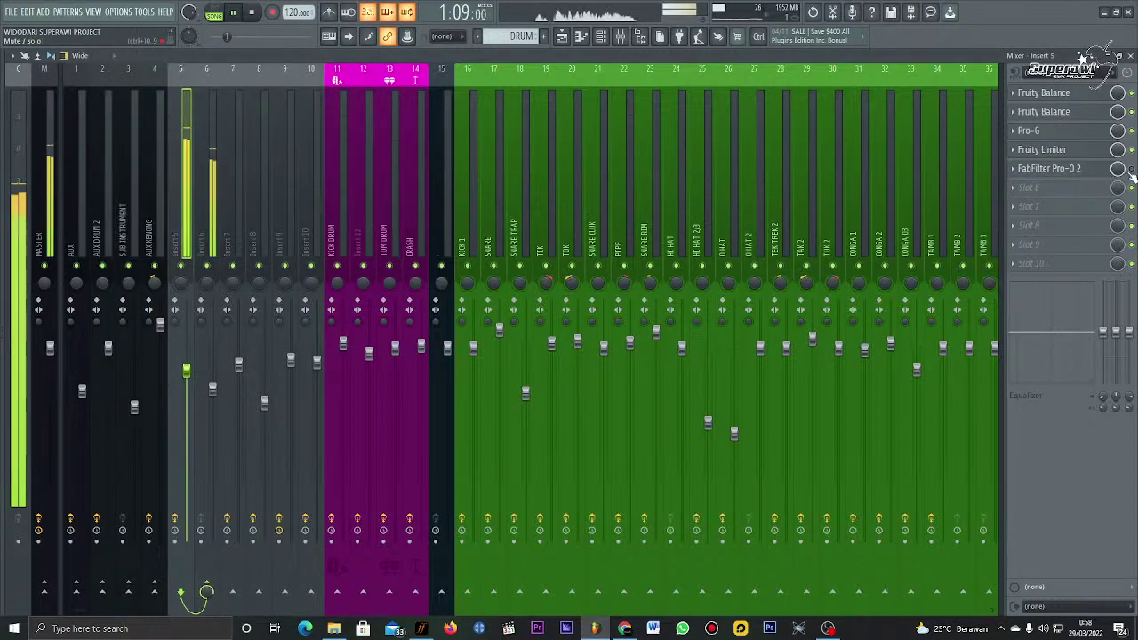
Step: In Pro-Q 2 on Insert 5, add a 96 dB/oct low cut band around 200 Hz
click(1069, 168)
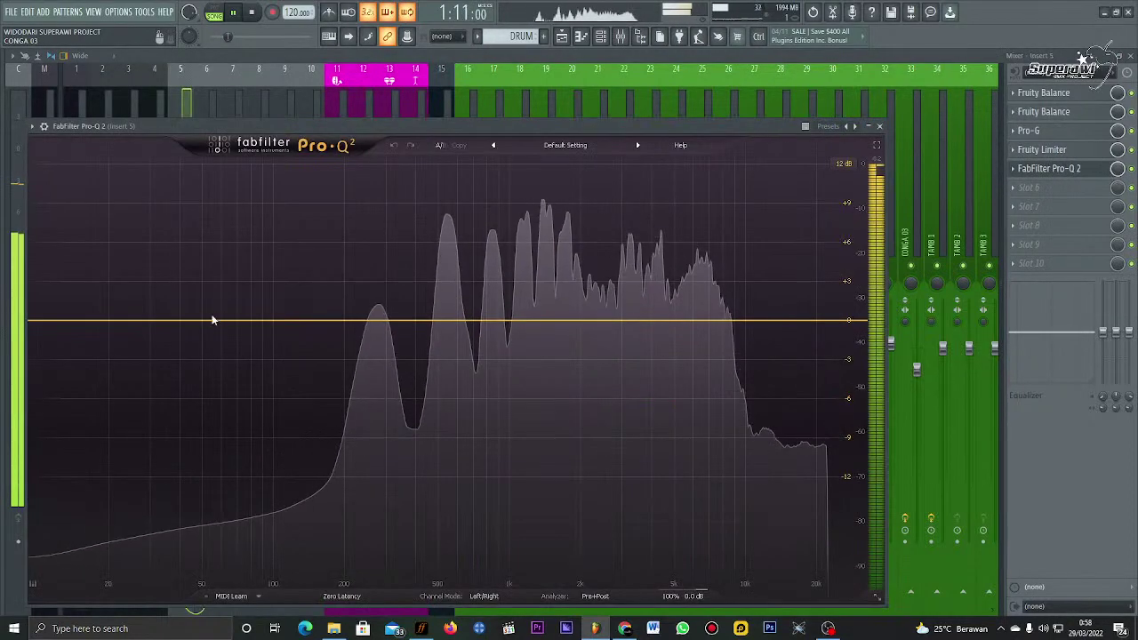
key(space)
drag(197, 322, 195, 241)
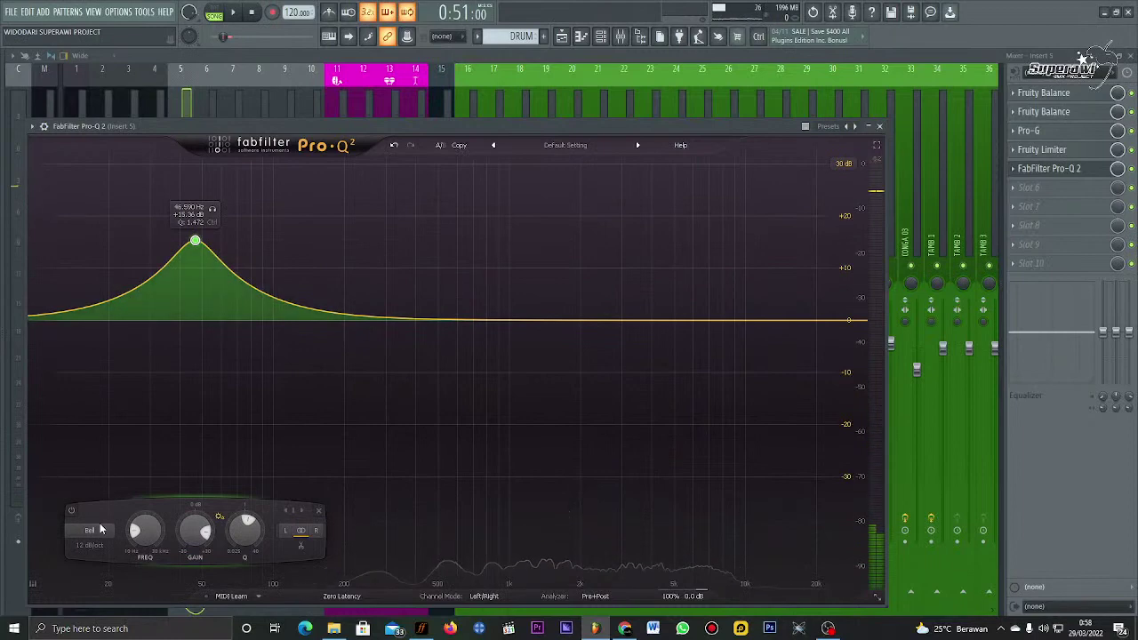
click(89, 531)
click(98, 464)
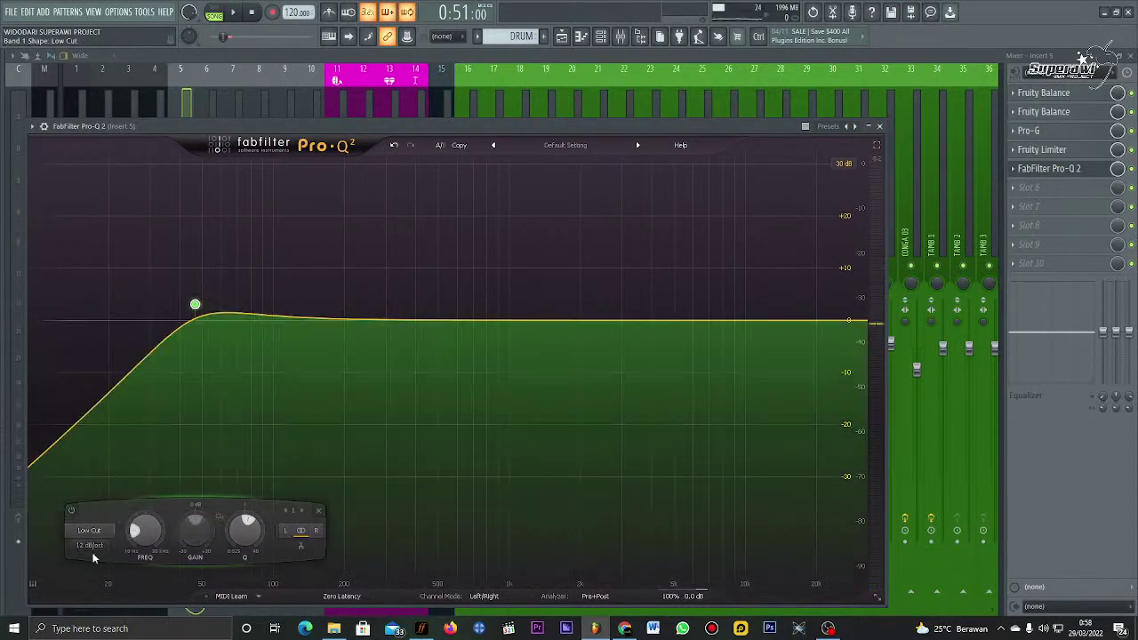
click(92, 557)
click(98, 538)
key(space)
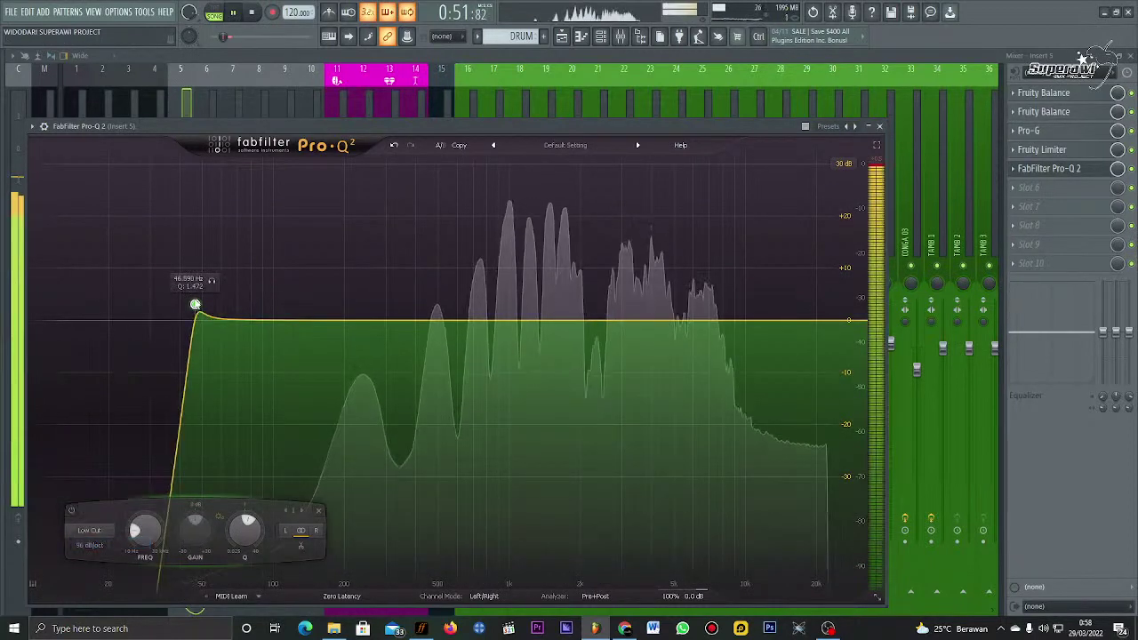
drag(195, 305, 343, 361)
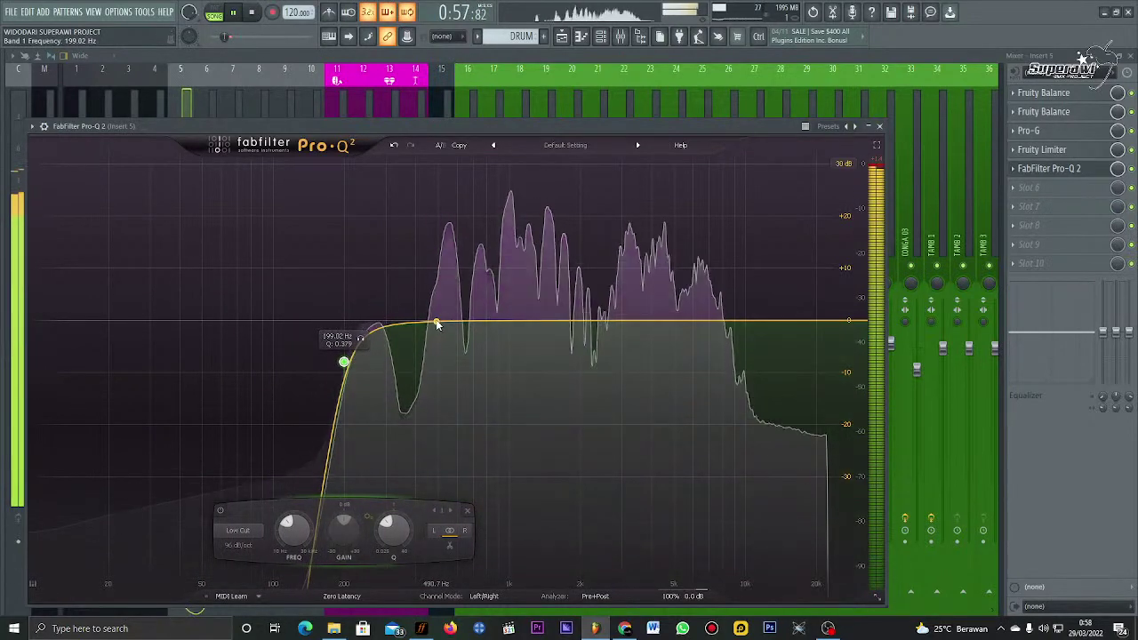
Step: Add a narrow notch band near 500 Hz and a third band boosted in the upper mids
drag(436, 325, 444, 165)
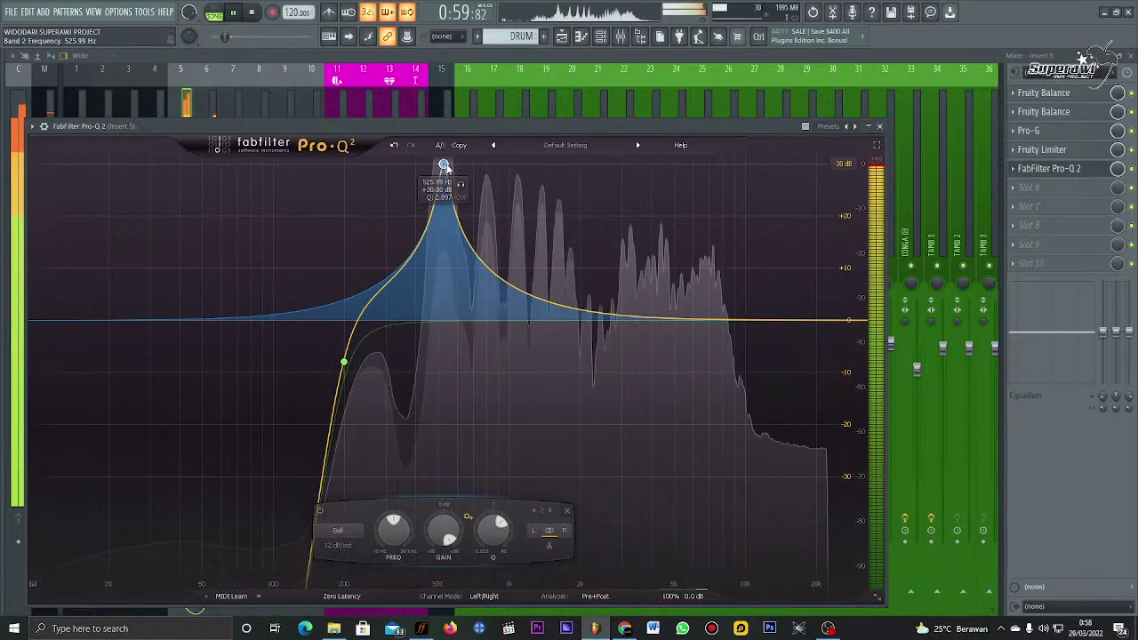
scroll(349, 530, up, 1)
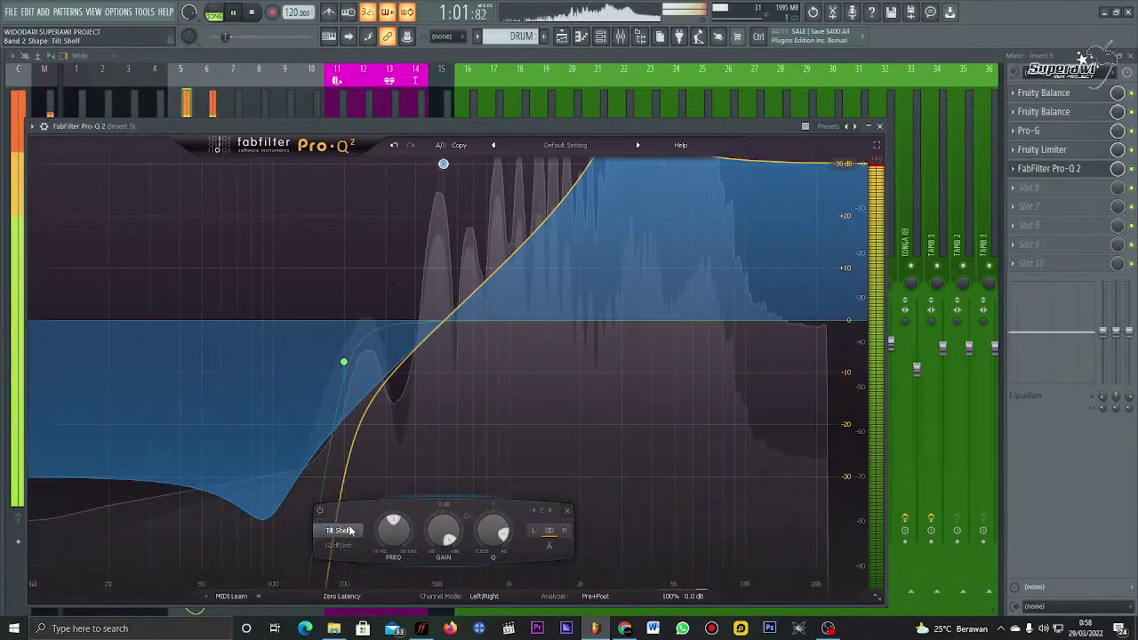
click(349, 530)
drag(442, 320, 426, 320)
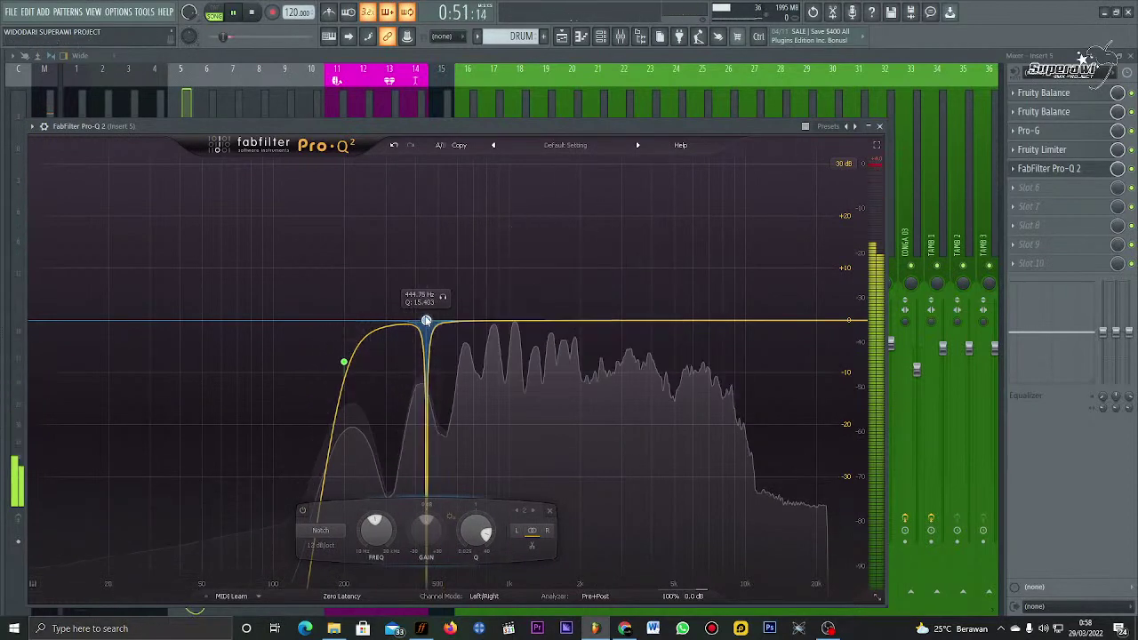
drag(473, 528, 473, 515)
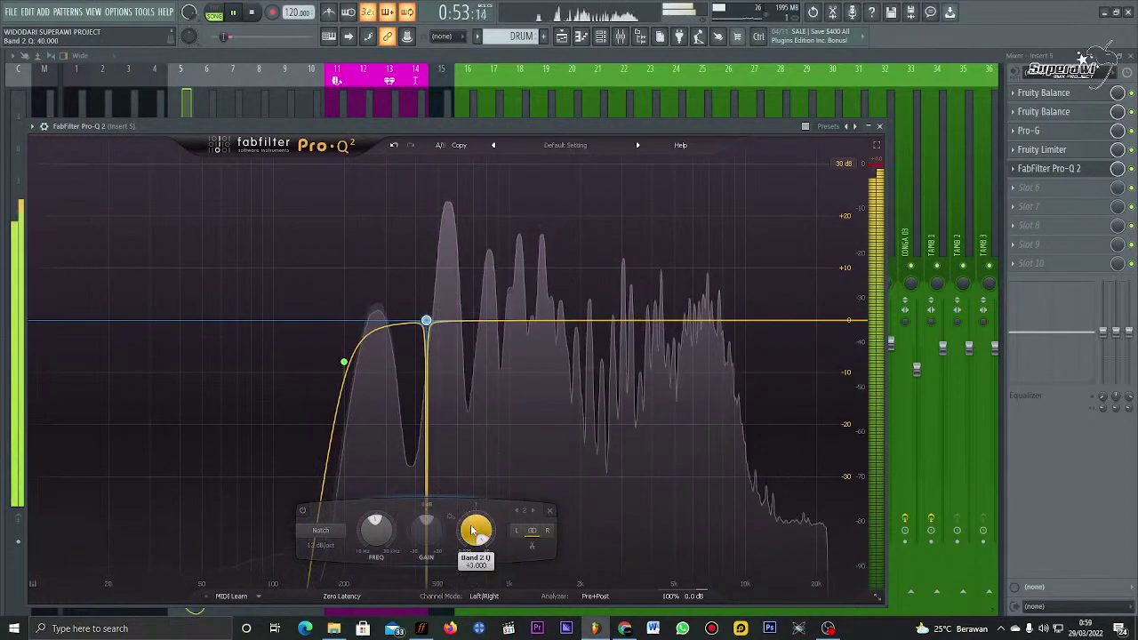
drag(425, 320, 440, 332)
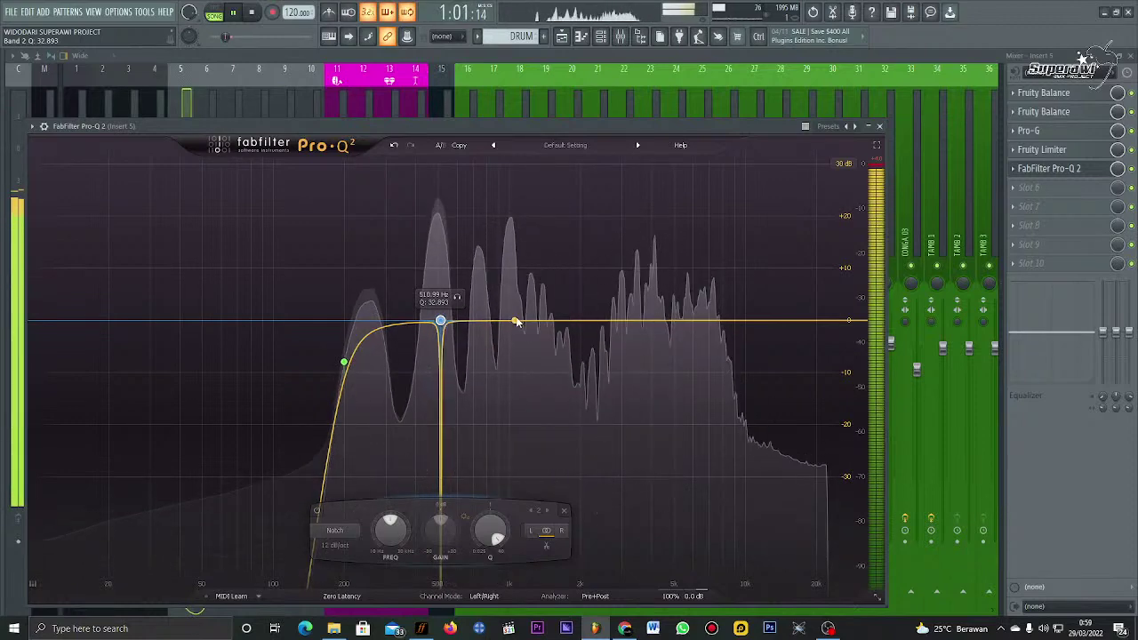
drag(548, 321, 633, 167)
Step: Add bands 4 and 5 and make bands 3–5 narrow notches, band 4 at about 1422 Hz
click(524, 530)
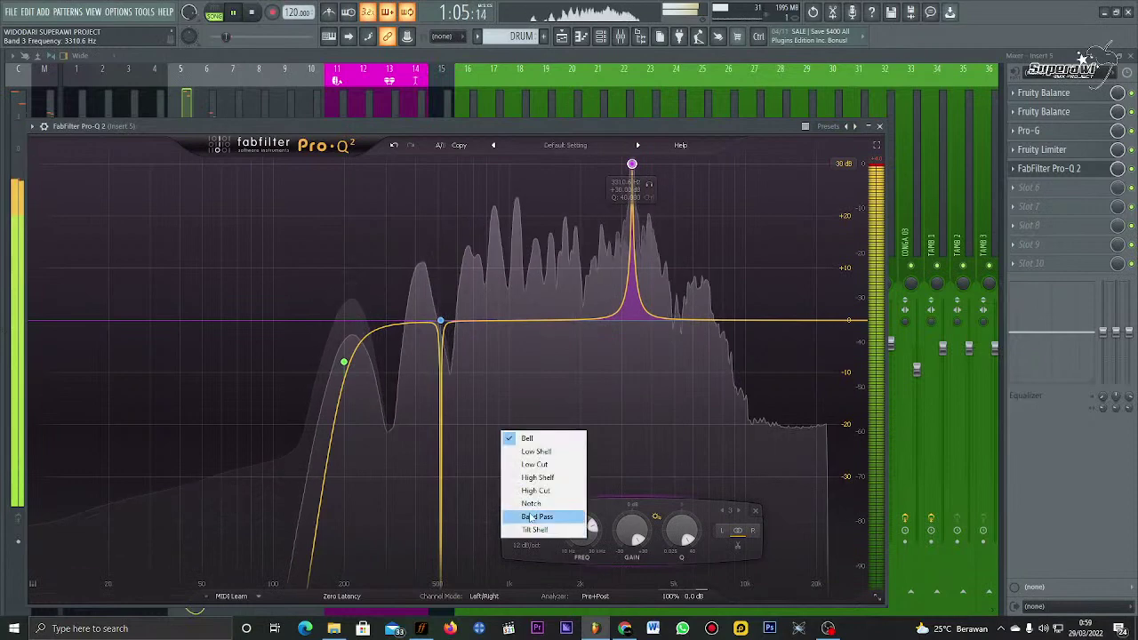
click(532, 507)
drag(533, 321, 546, 153)
scroll(531, 249, up, 10)
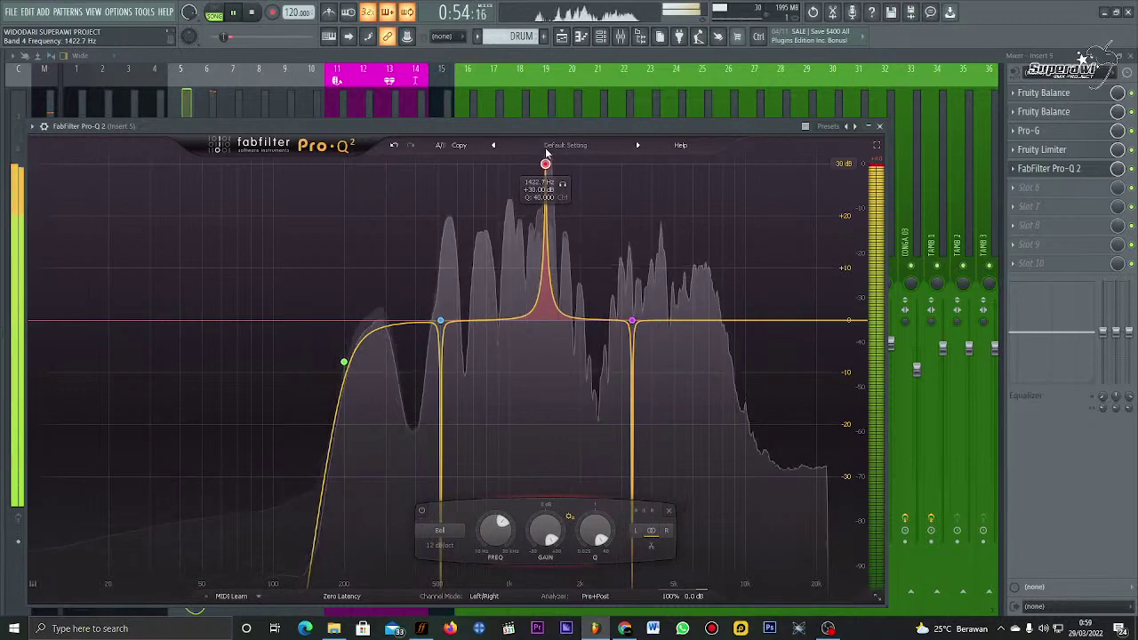
click(439, 530)
click(447, 504)
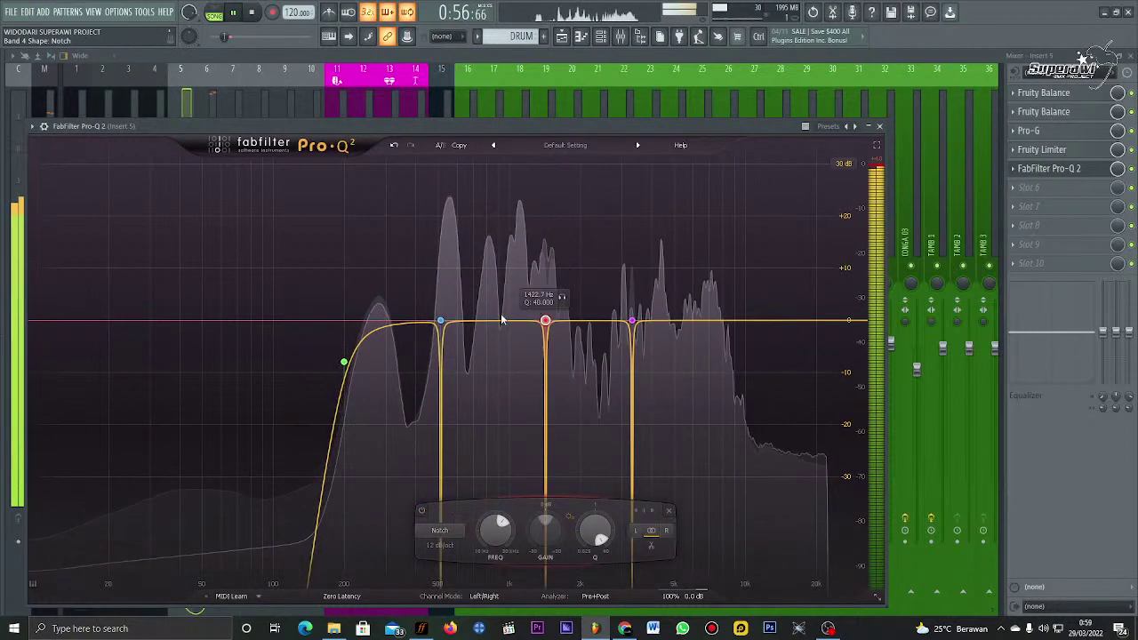
click(500, 322)
drag(500, 320, 513, 160)
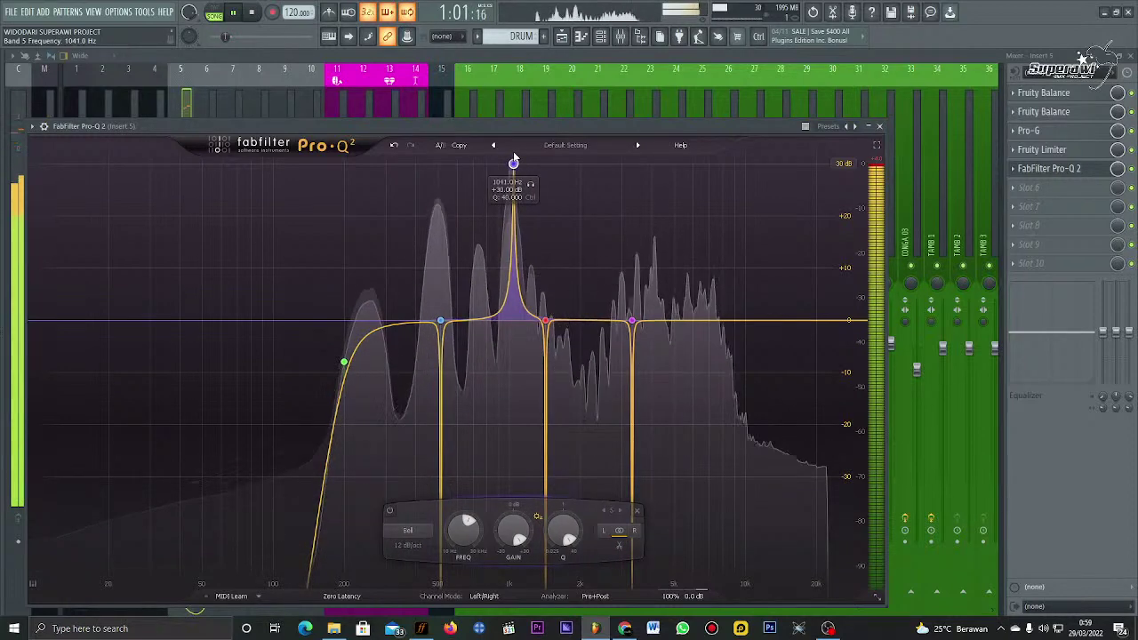
click(421, 537)
click(407, 503)
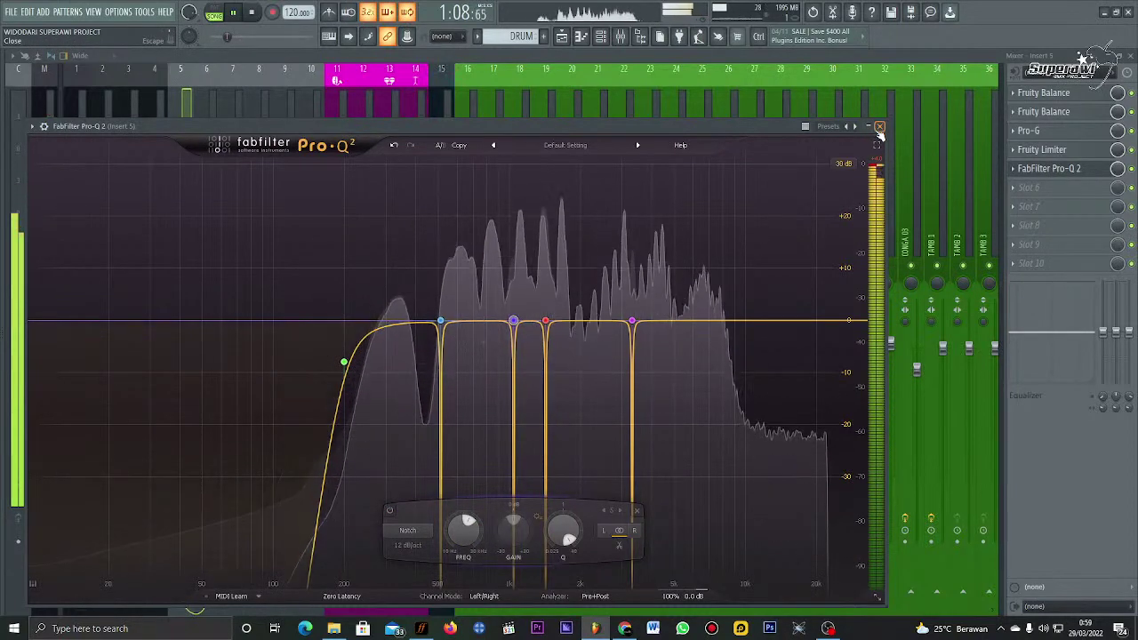
Step: Add band 6 as a 96 dB/oct high cut in the highs around 12 kHz, then return to the mixer
drag(740, 321, 738, 296)
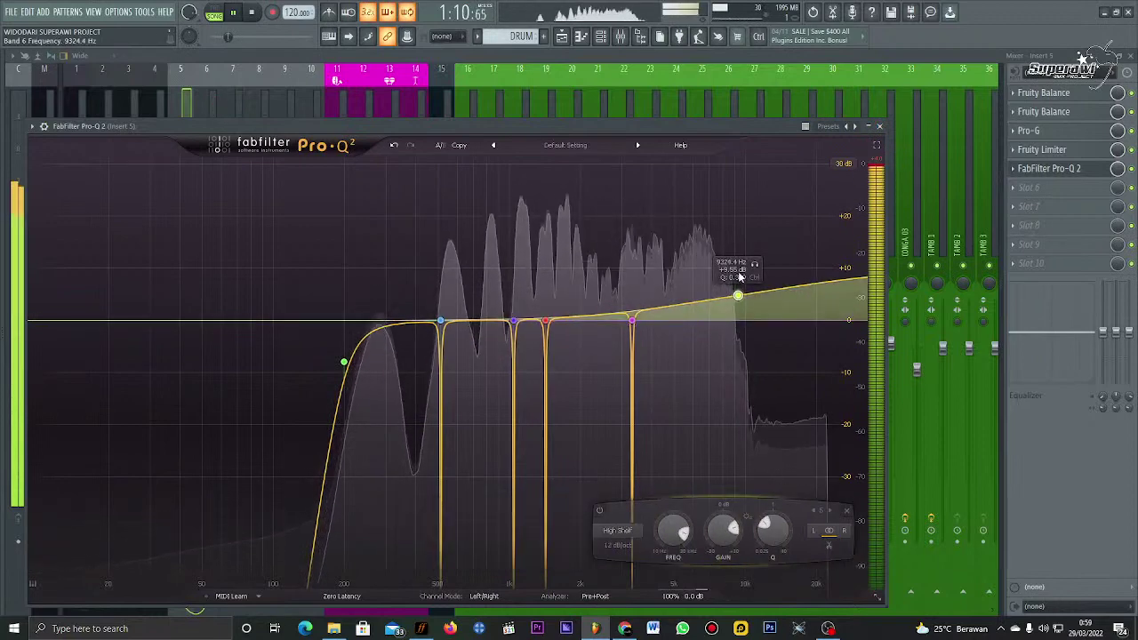
click(615, 531)
click(626, 467)
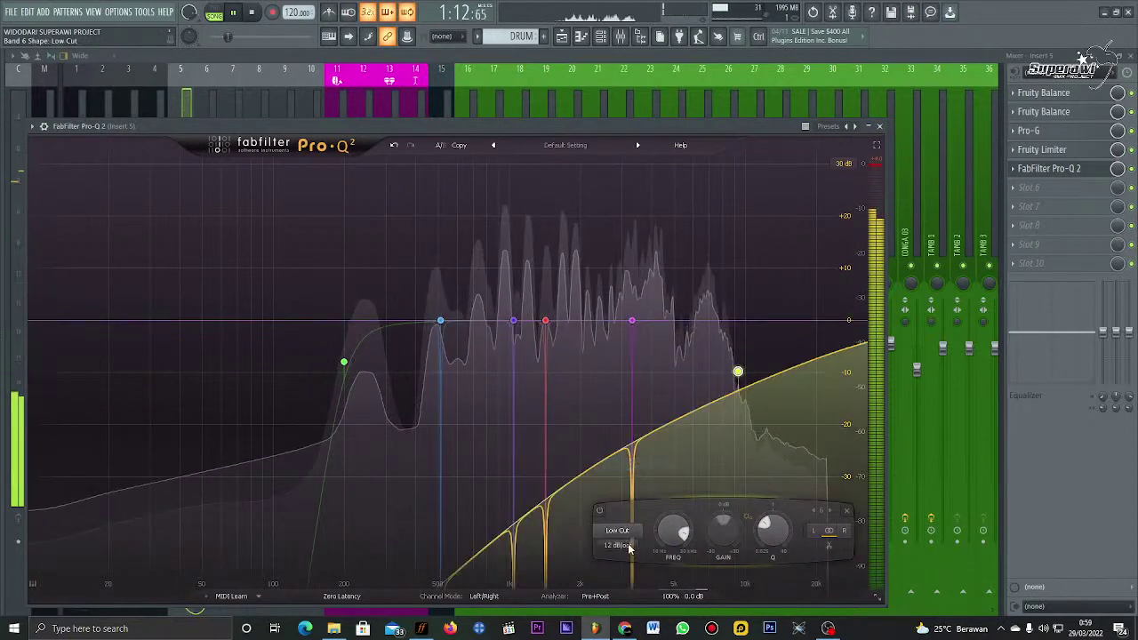
click(617, 531)
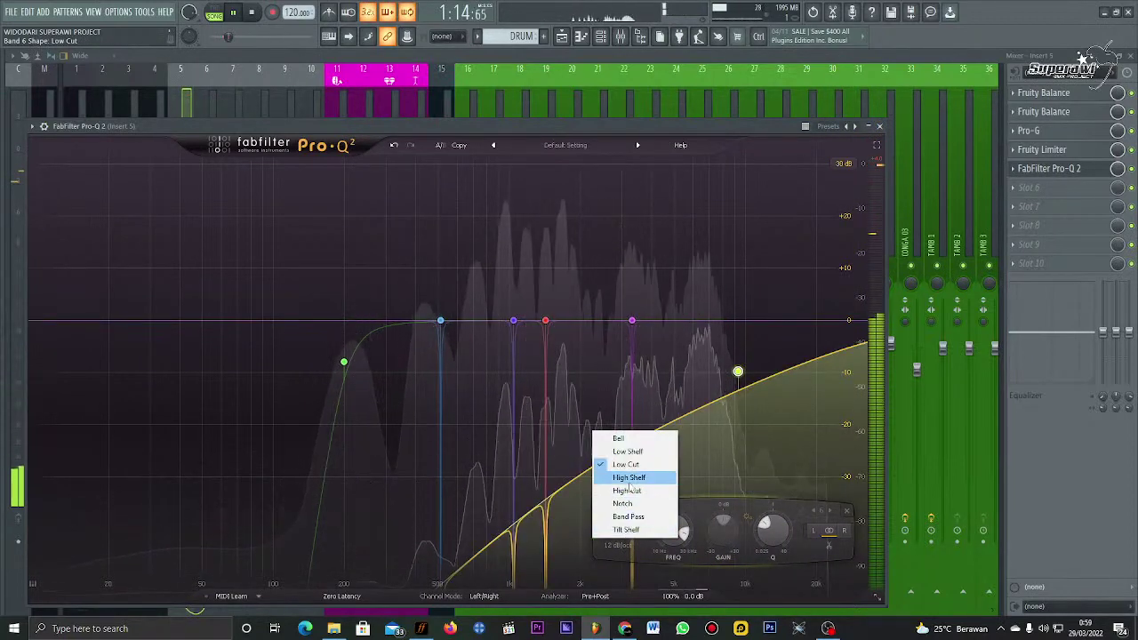
click(627, 491)
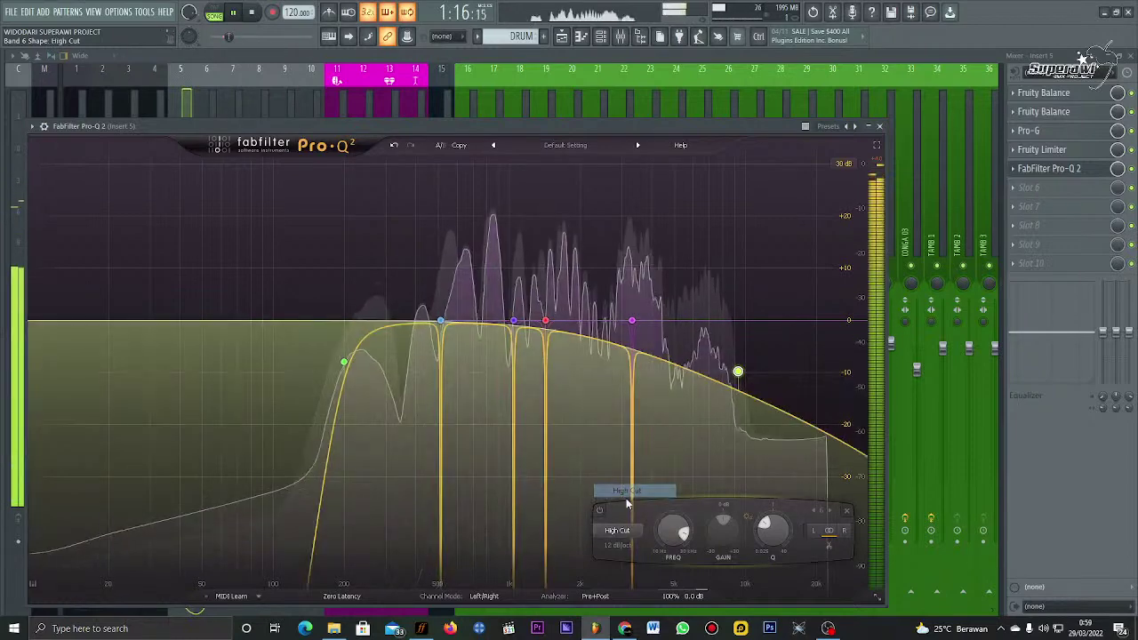
click(617, 544)
click(629, 544)
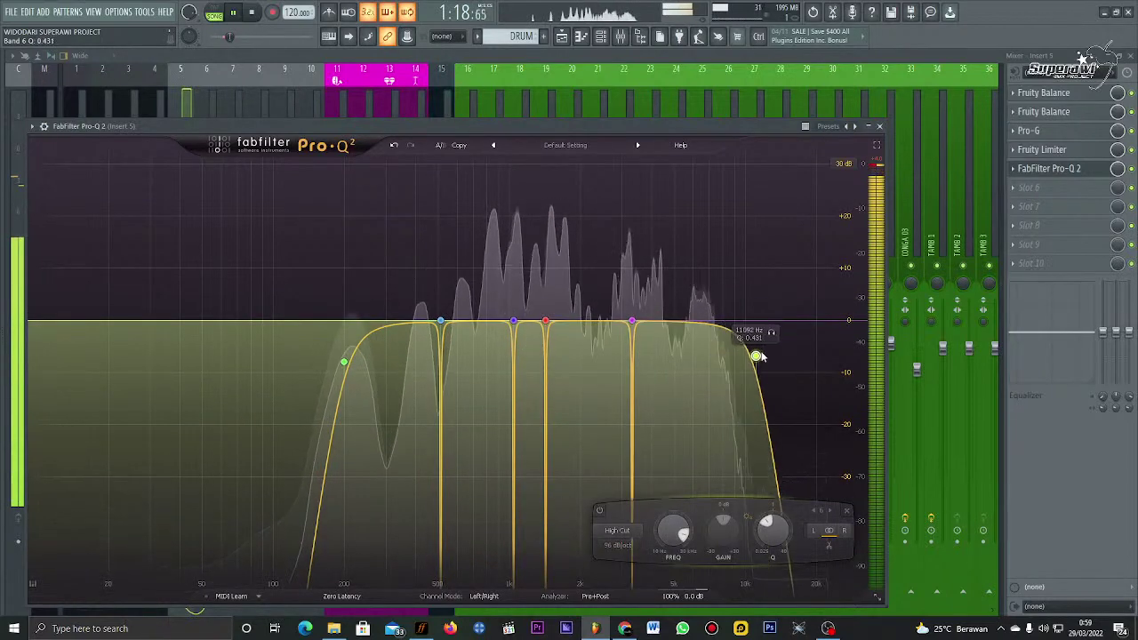
drag(760, 357, 765, 335)
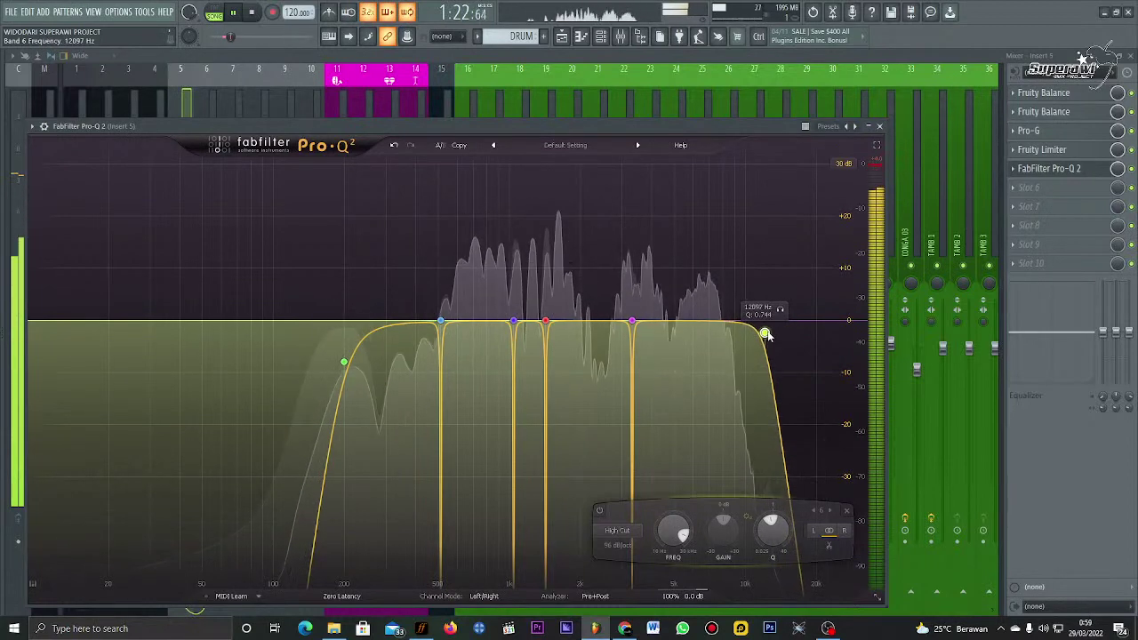
click(940, 151)
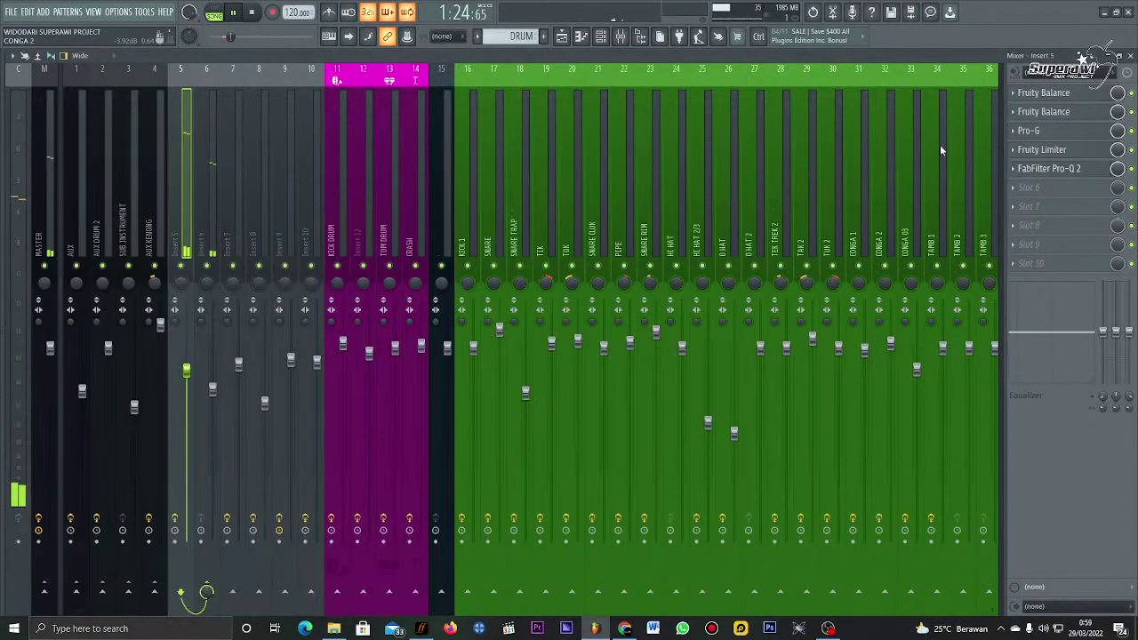
Step: Check the Fruity Limiter, then nudge Pro-G's attack up to about 0.359 ms and close it
click(1076, 198)
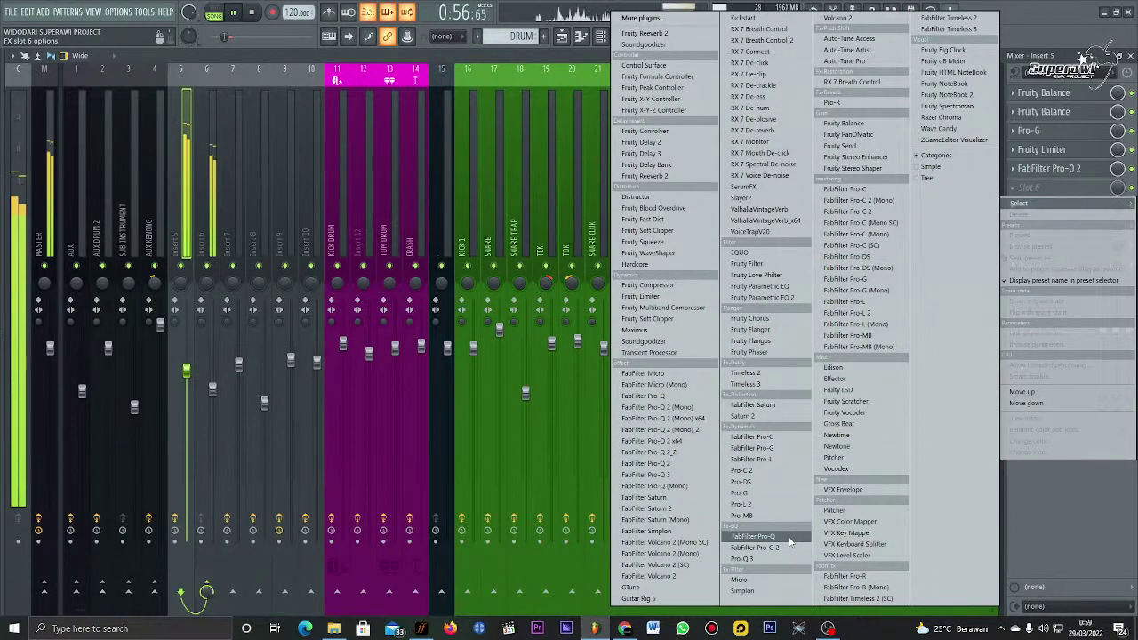
click(1055, 154)
click(1055, 155)
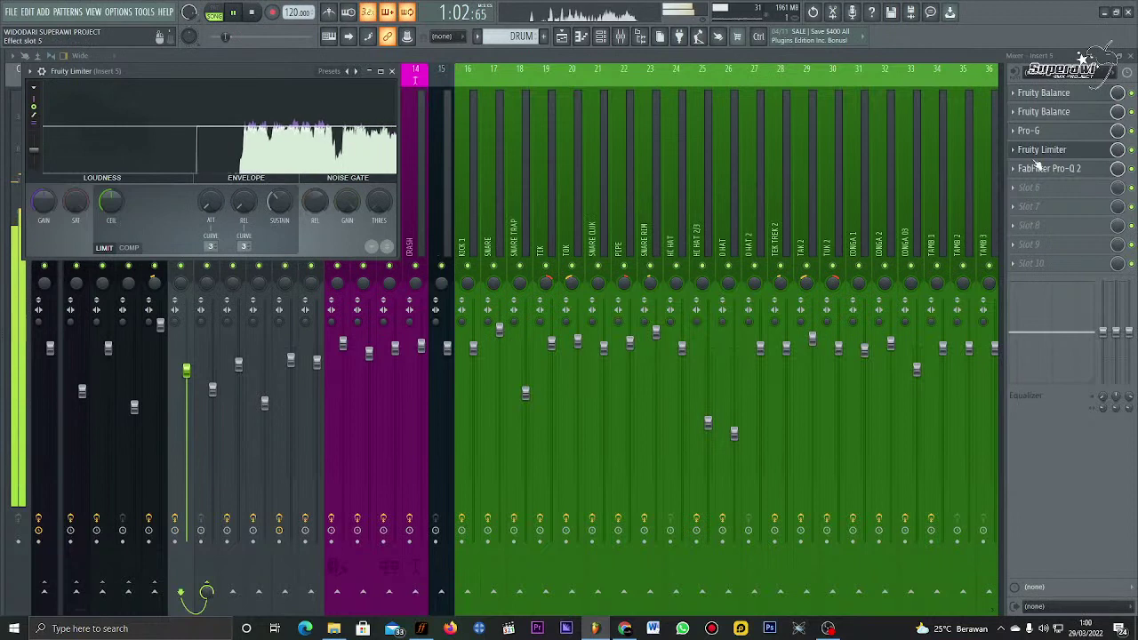
click(1029, 131)
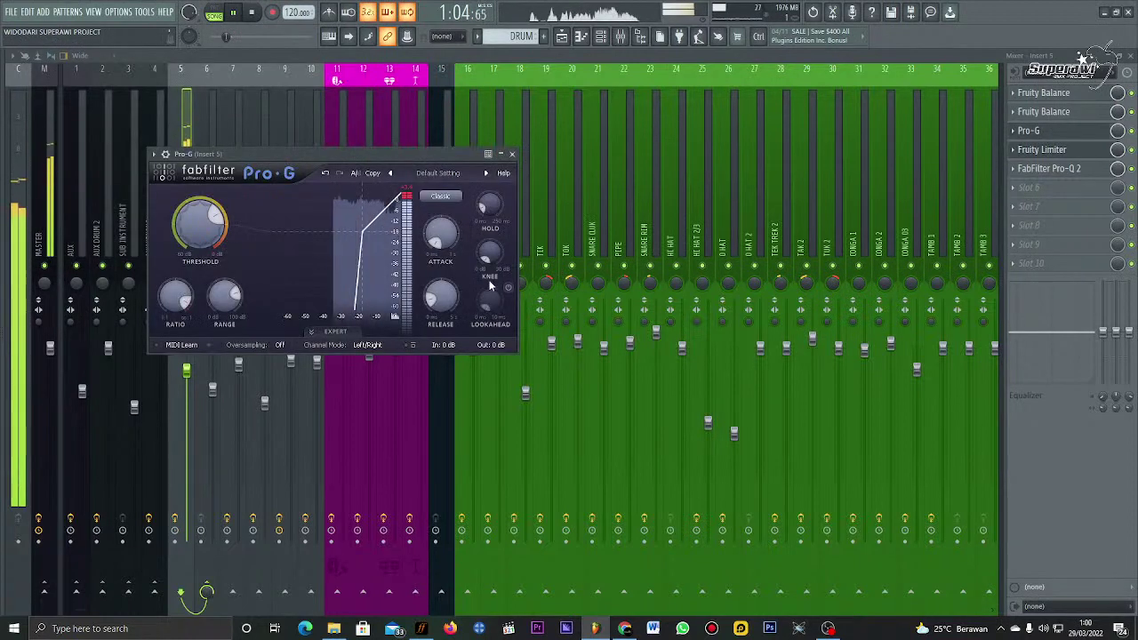
scroll(446, 240, up, 2)
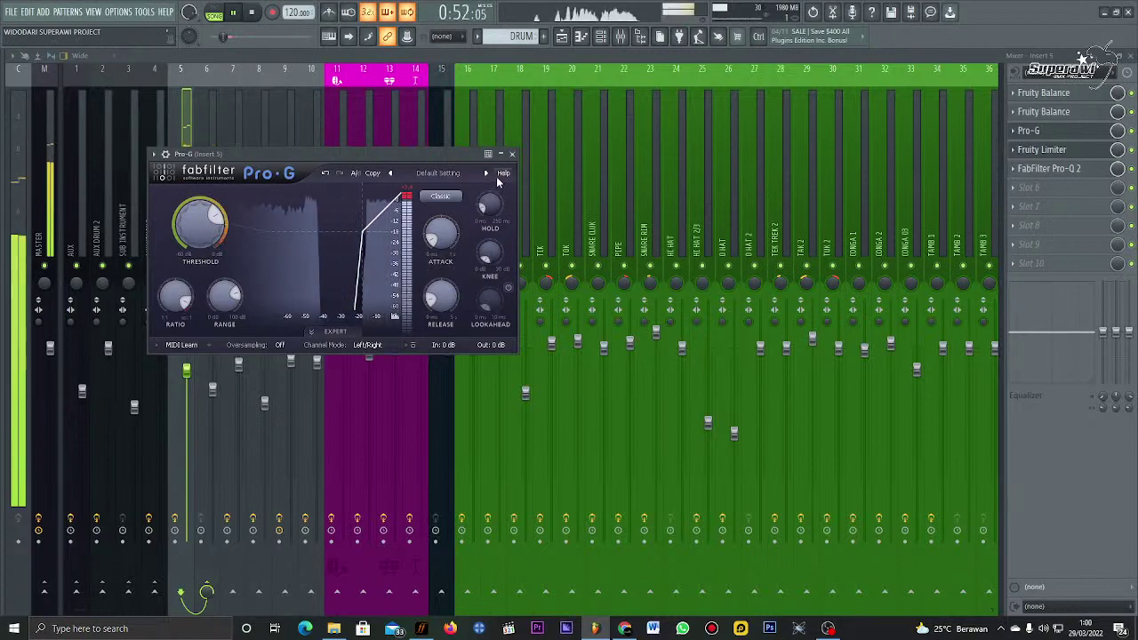
click(512, 154)
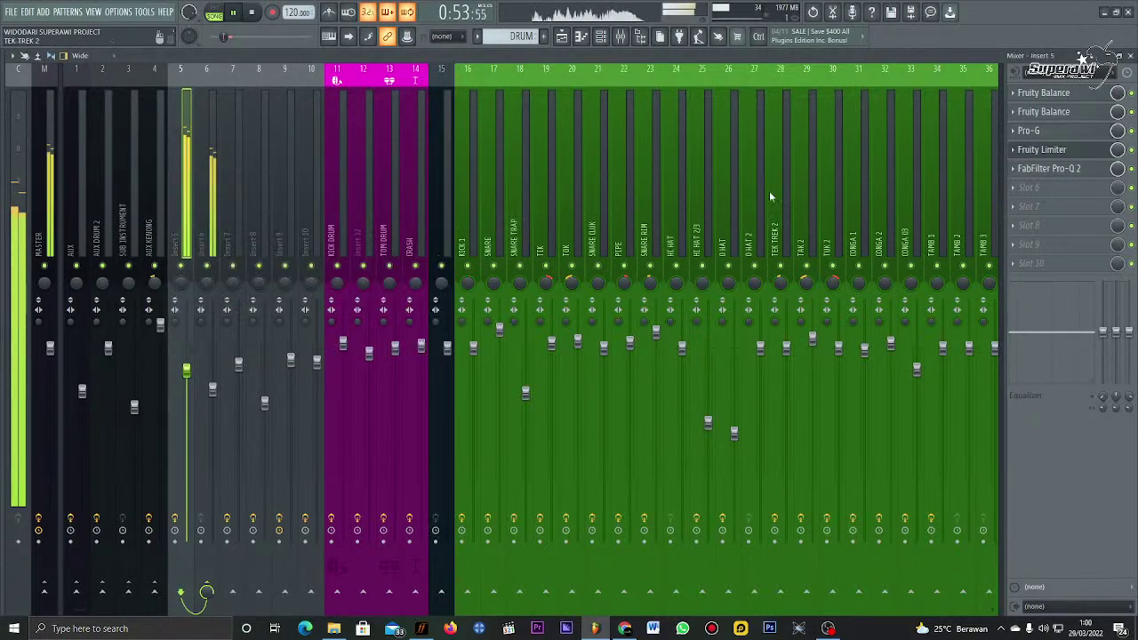
Step: Bring up the plugin choices for Insert 5's empty slot 6
click(1084, 191)
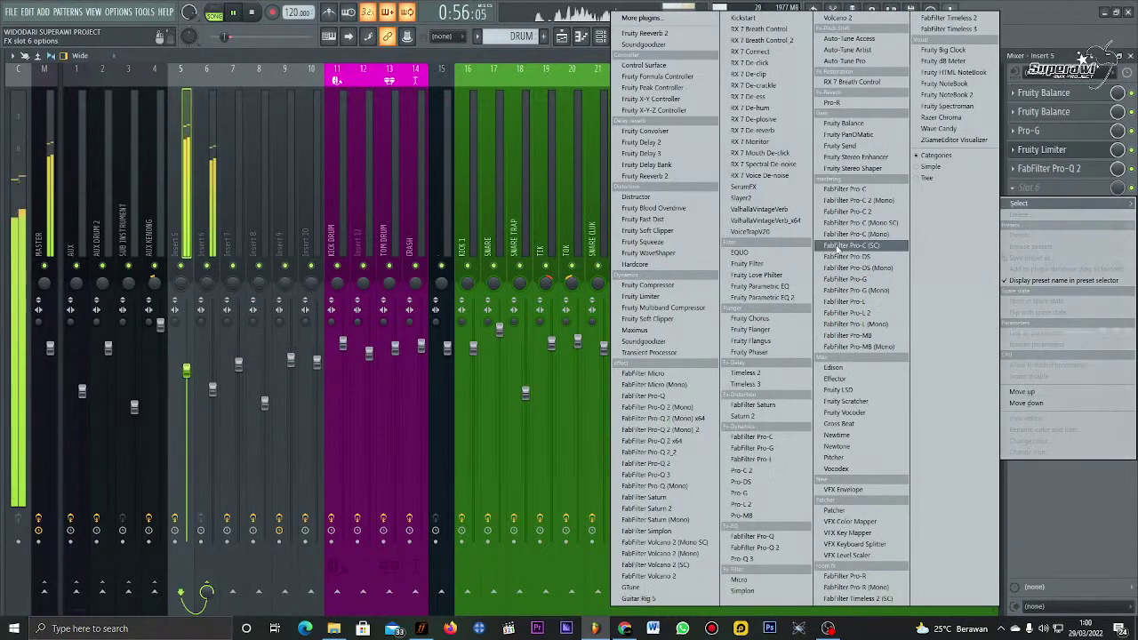
click(1040, 156)
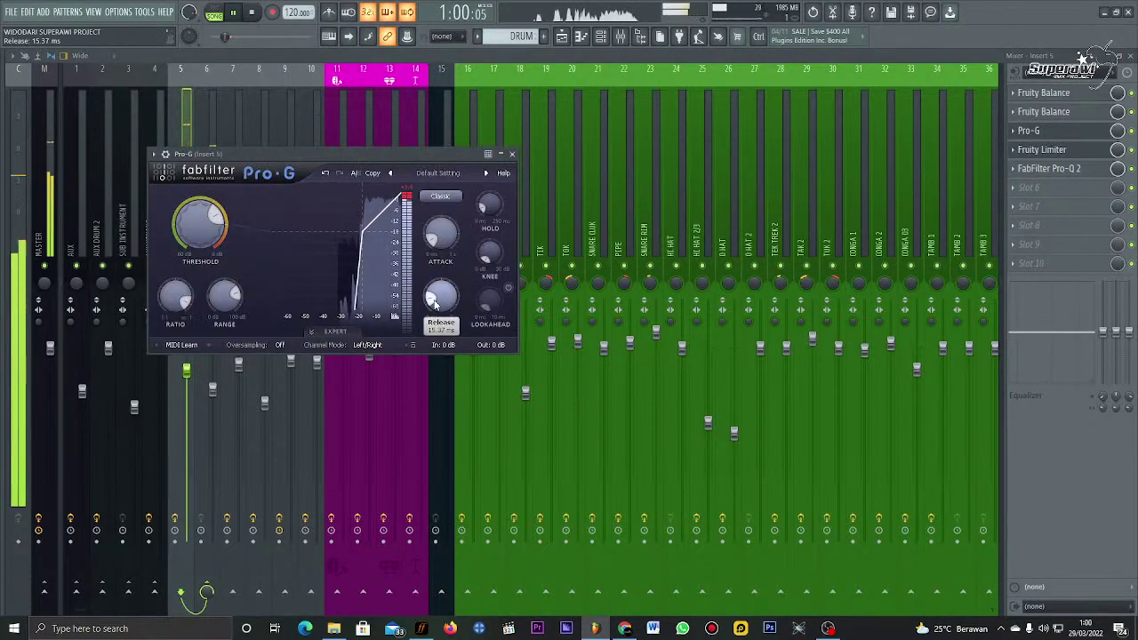
mouse_move(439, 249)
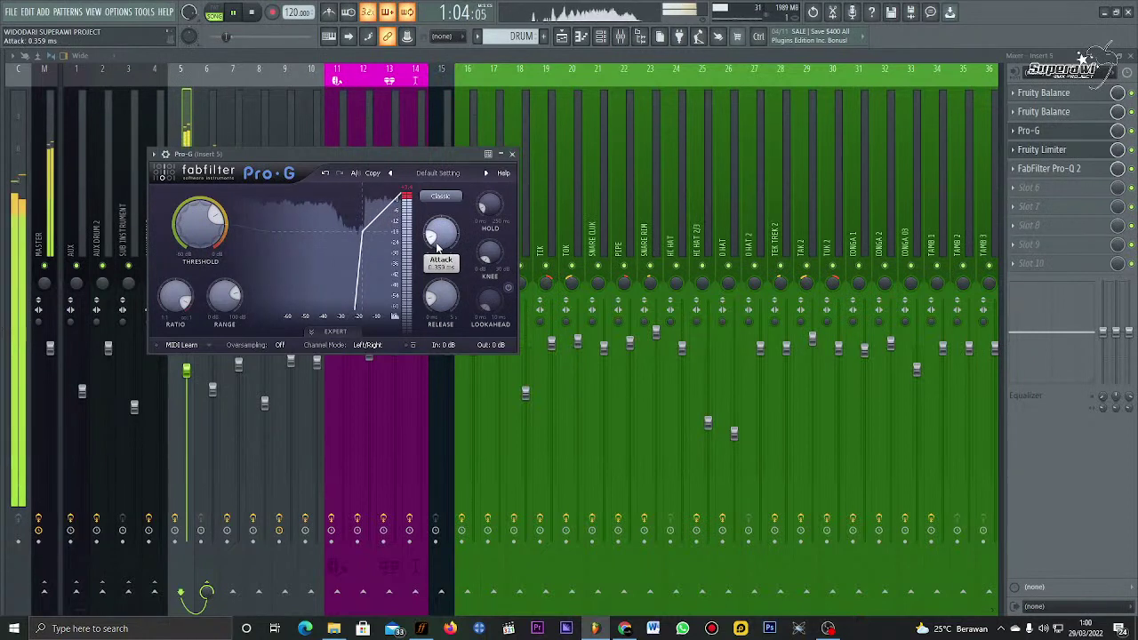
click(511, 154)
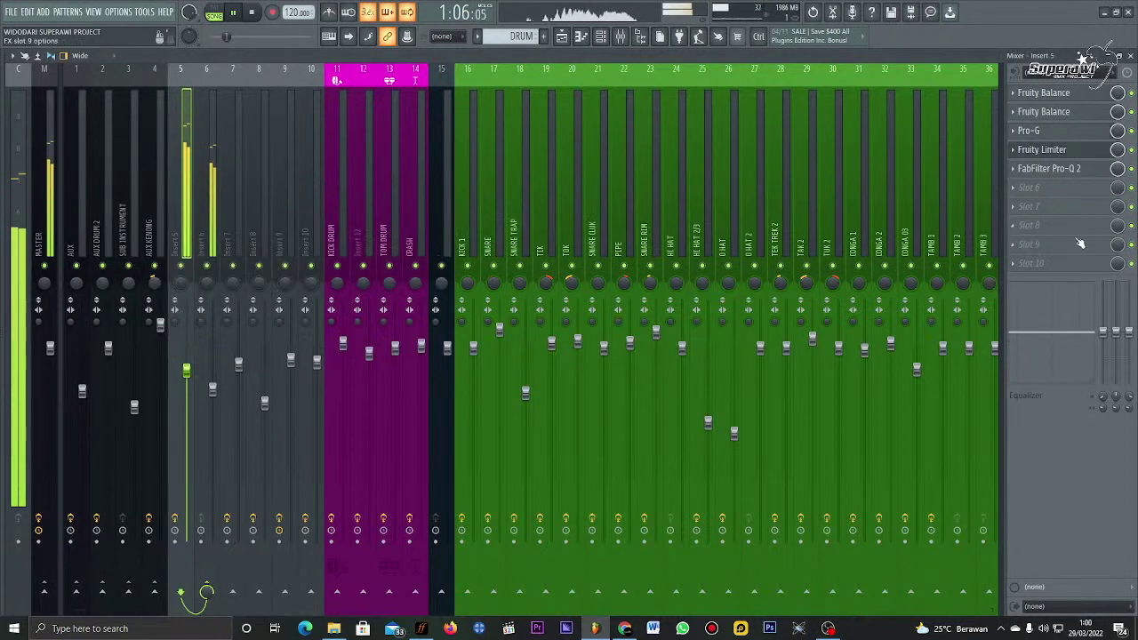
click(1090, 184)
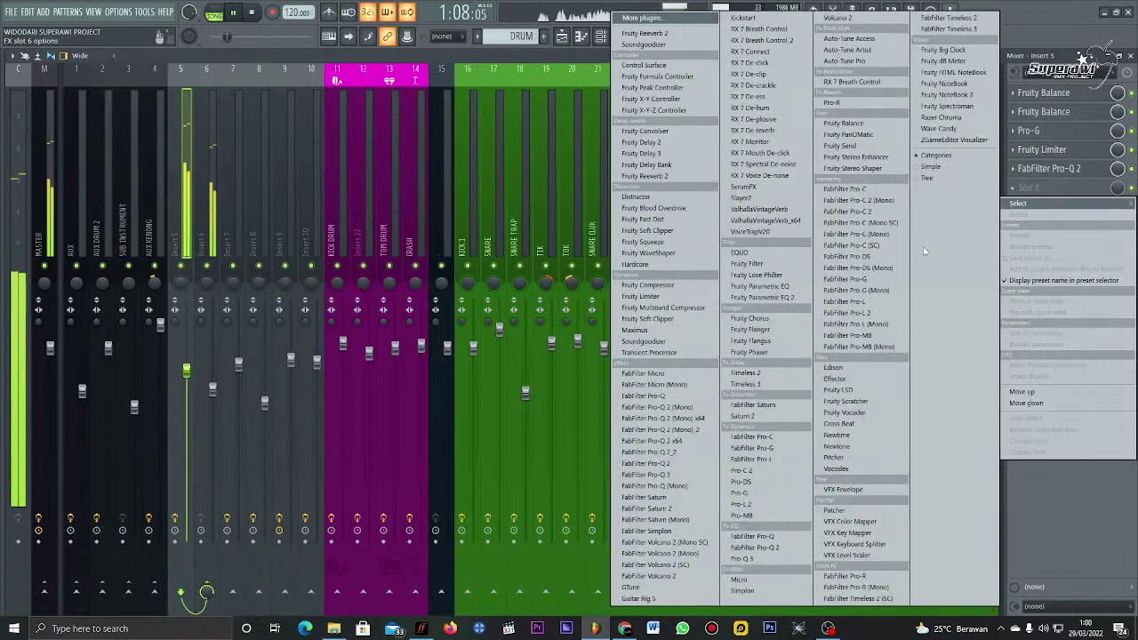
Step: Load Fruity Reeverb 2 into slot 6, adjust its low cut, high cut and crossover, and show the Playlist
click(646, 176)
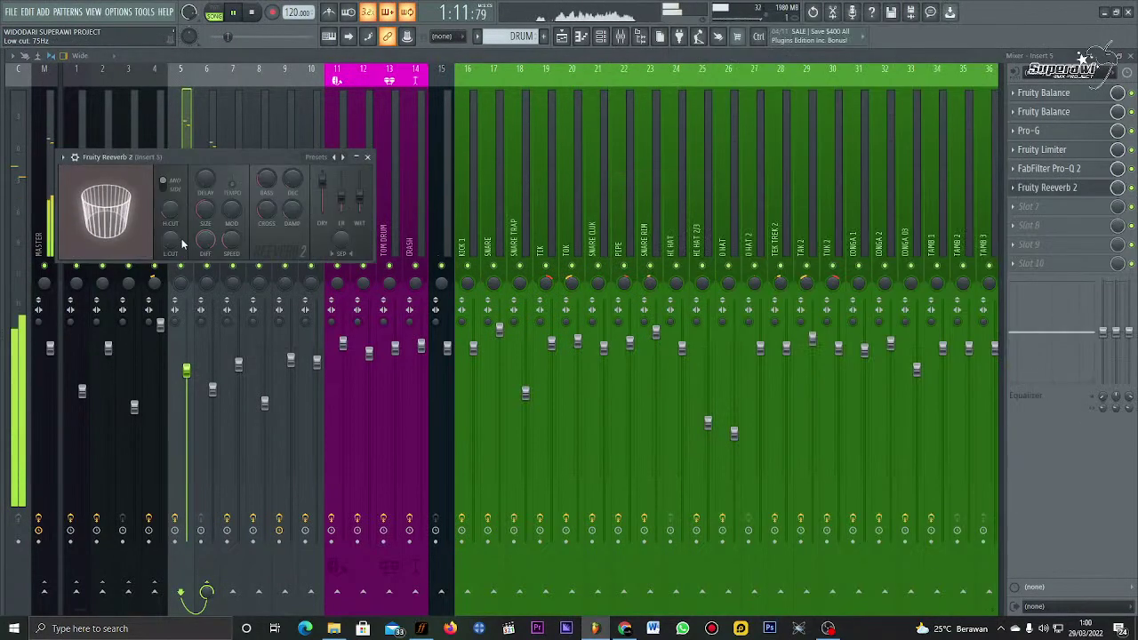
drag(170, 242, 171, 250)
drag(171, 209, 171, 204)
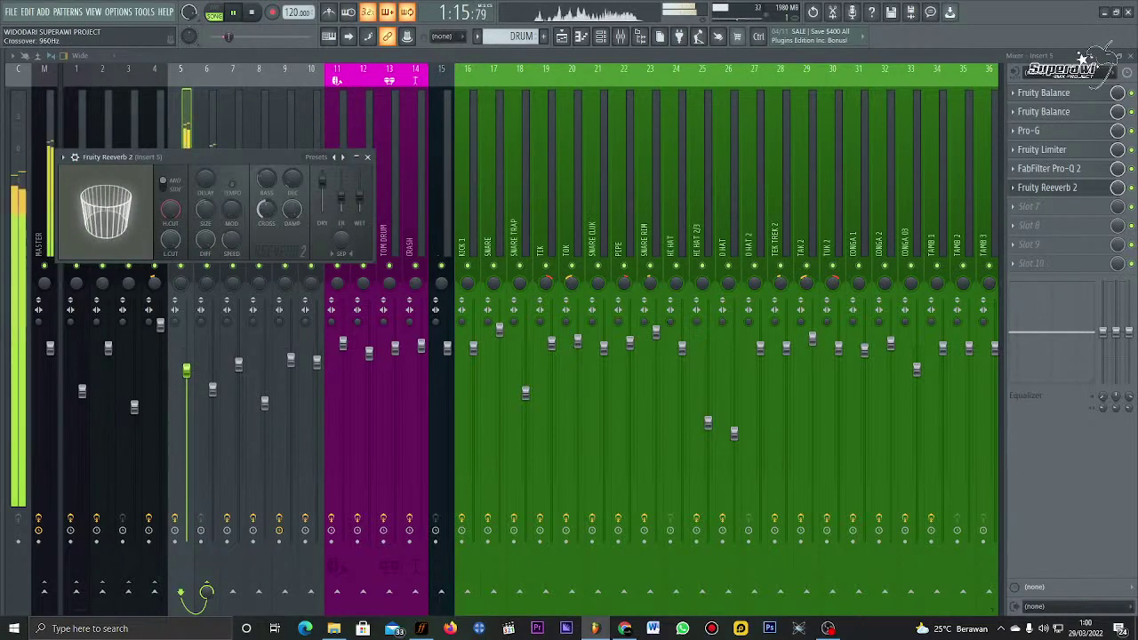
drag(266, 210, 260, 212)
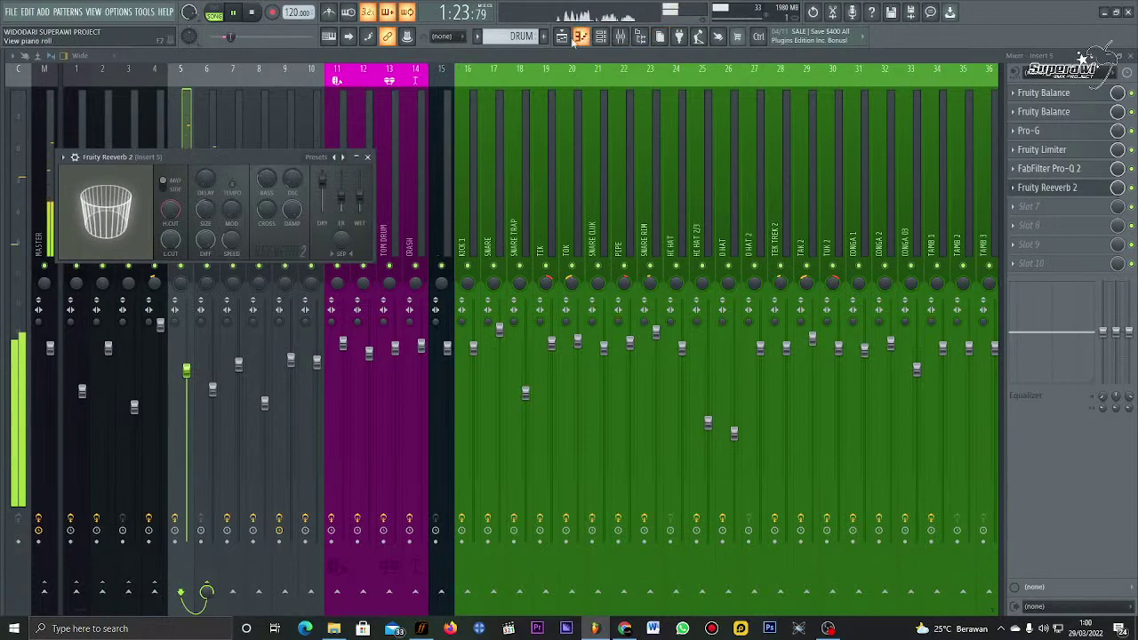
key(F5)
Step: Audition the Sahur clip's time-stretch pitch between -280 and +80 cents during playback
click(525, 81)
double_click(550, 119)
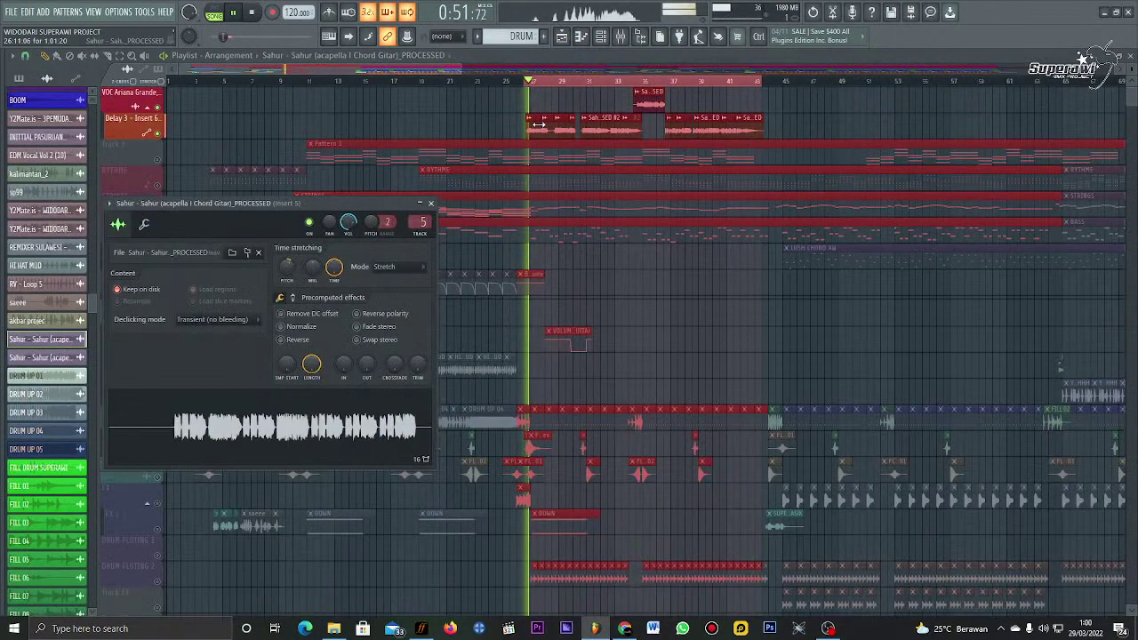
scroll(282, 279, down, 3)
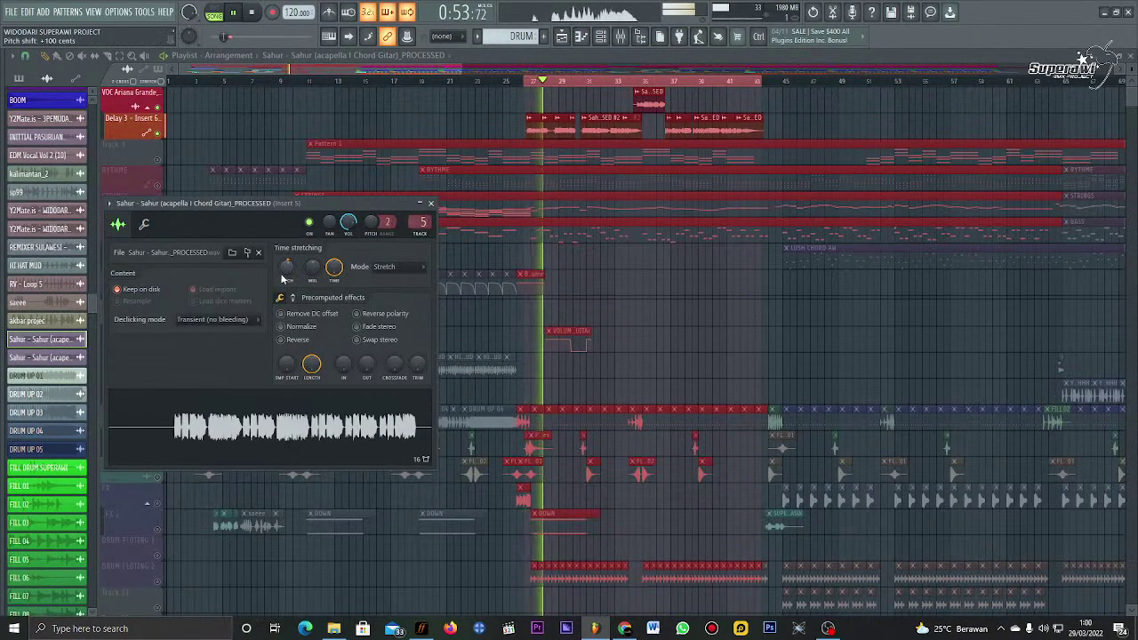
scroll(282, 279, down, 1)
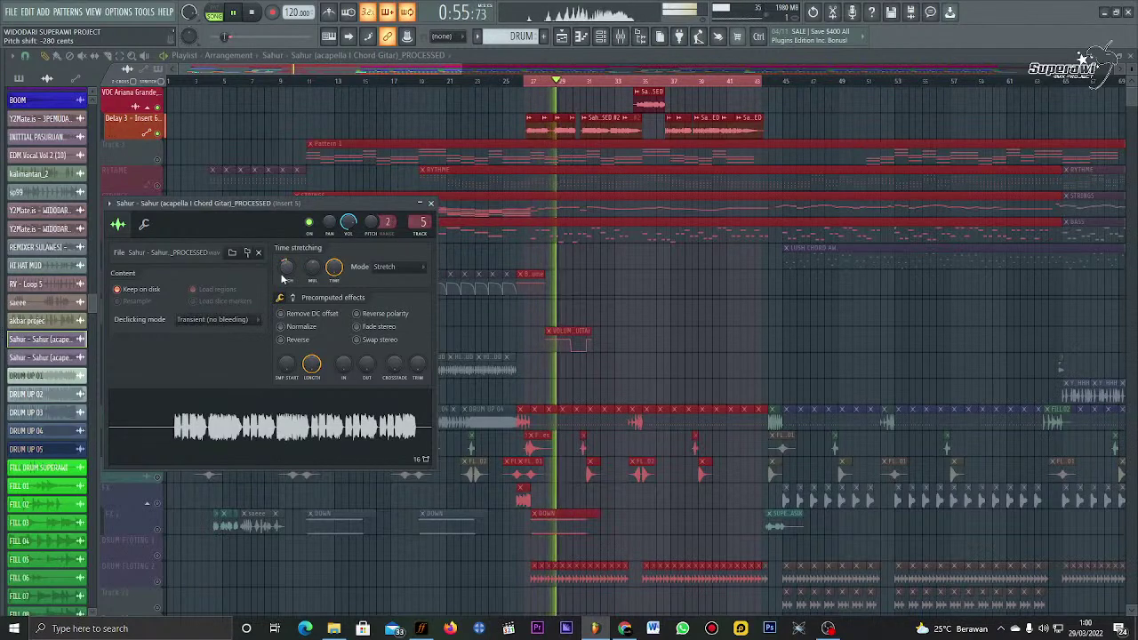
scroll(282, 279, up, 8)
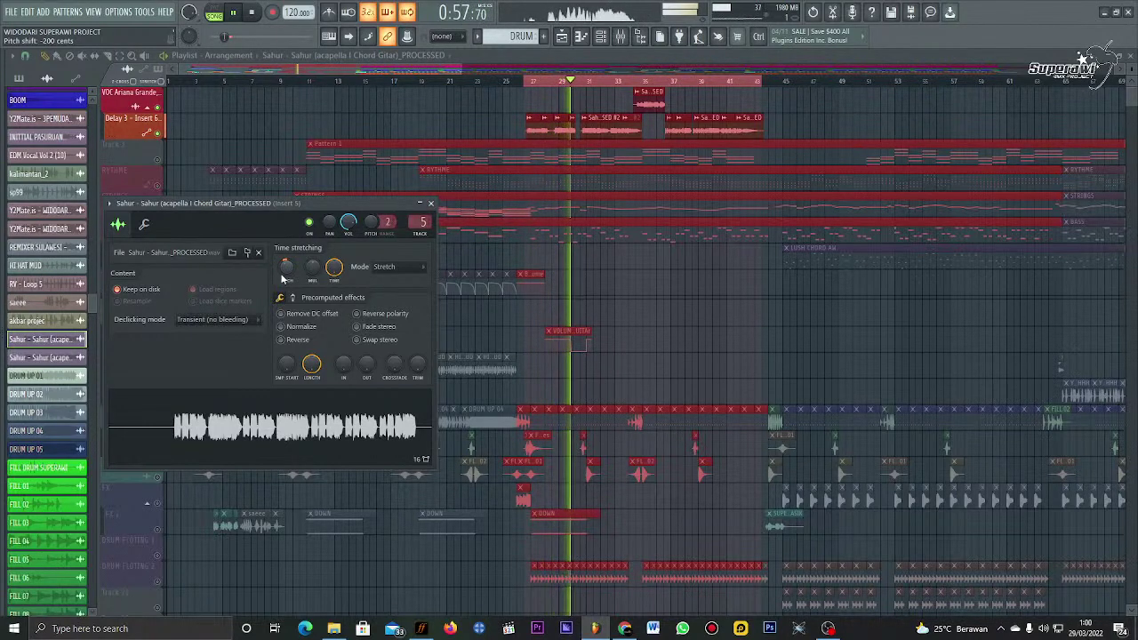
scroll(282, 278, down, 8)
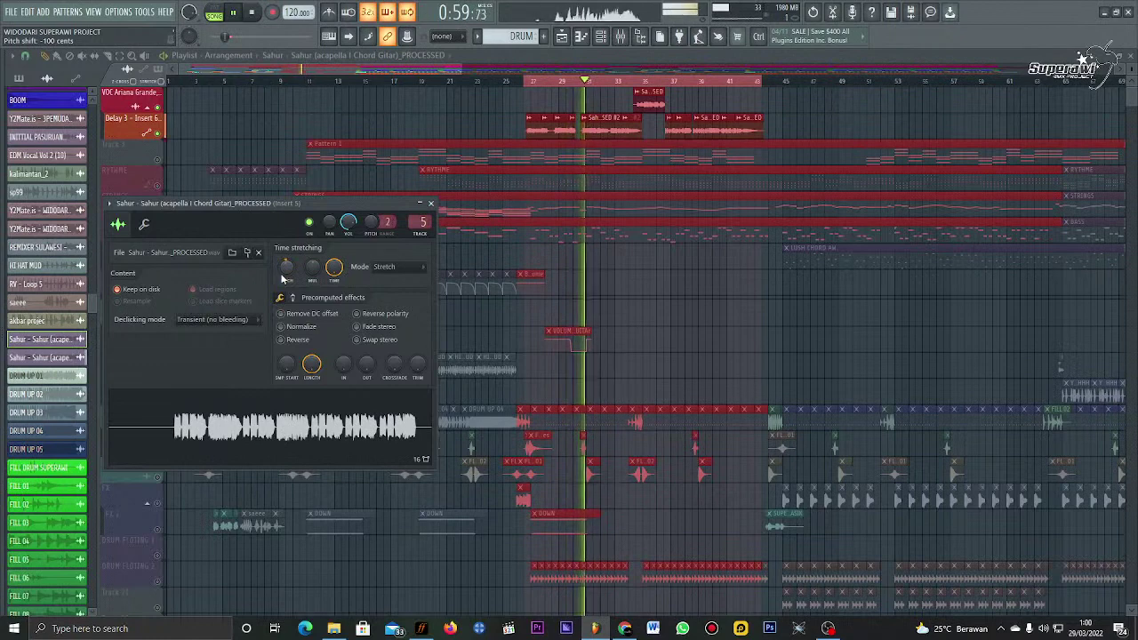
scroll(282, 278, down, 8)
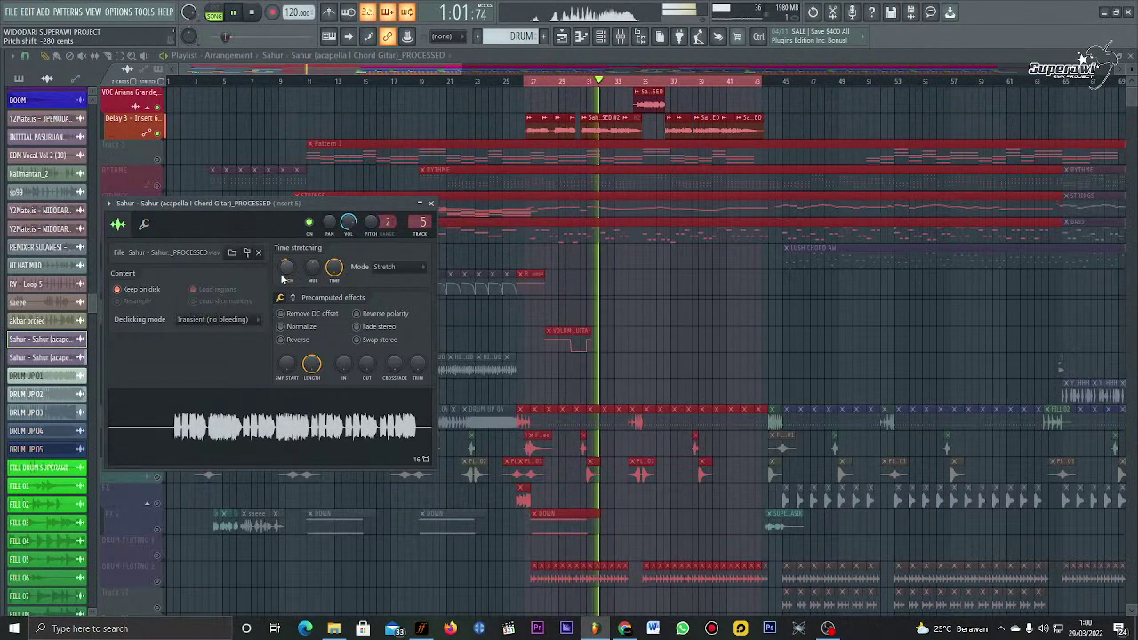
scroll(282, 278, up, 16)
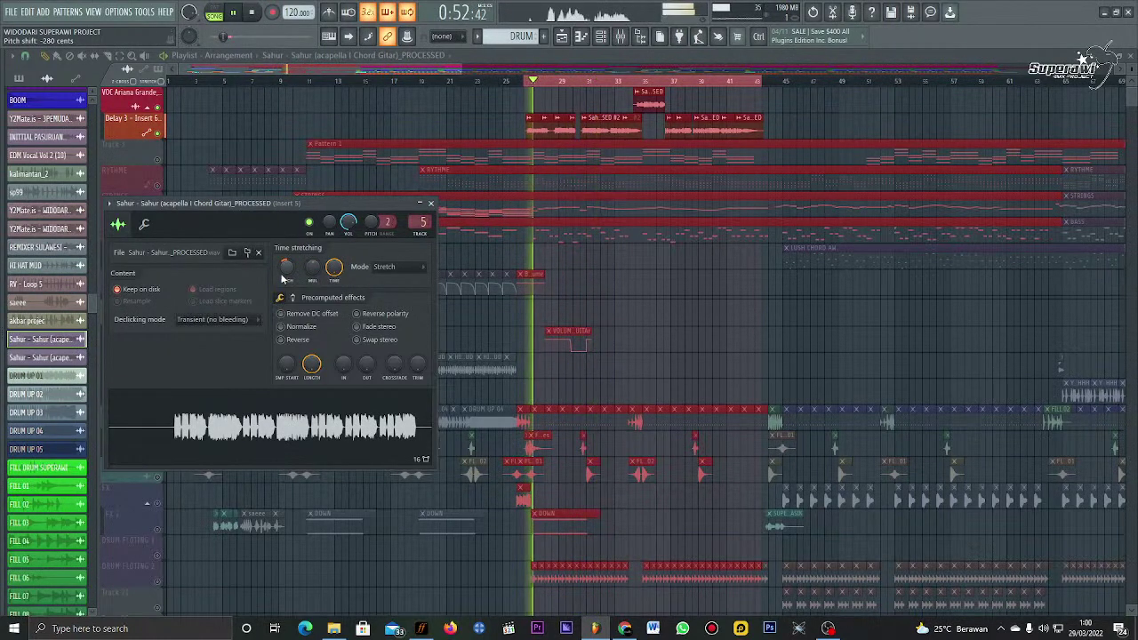
scroll(282, 279, up, 2)
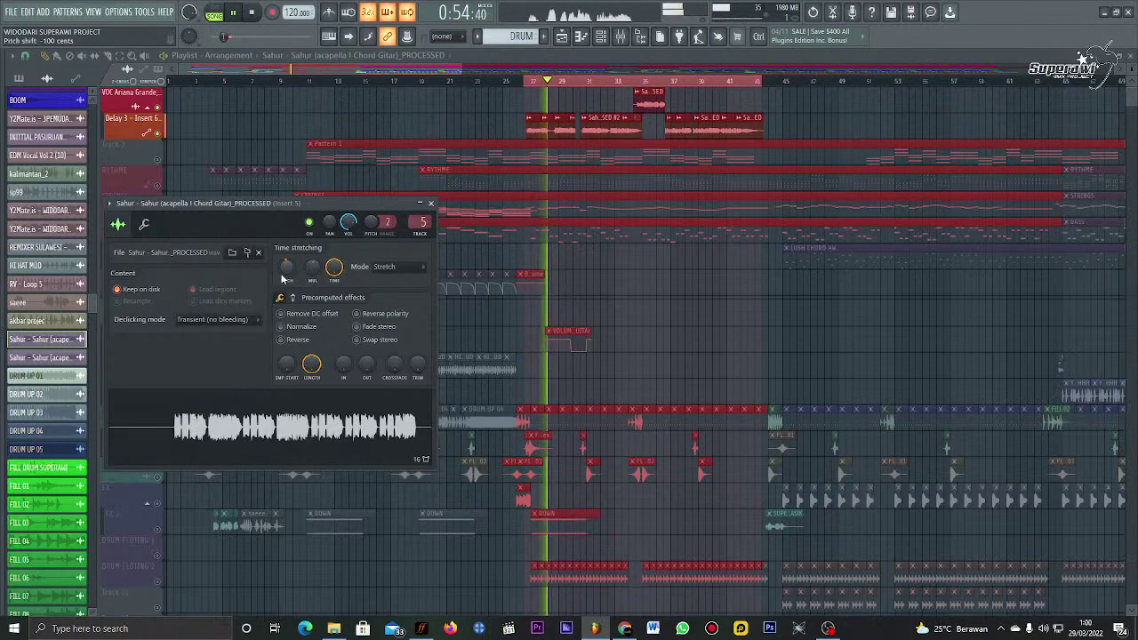
scroll(282, 278, up, 18)
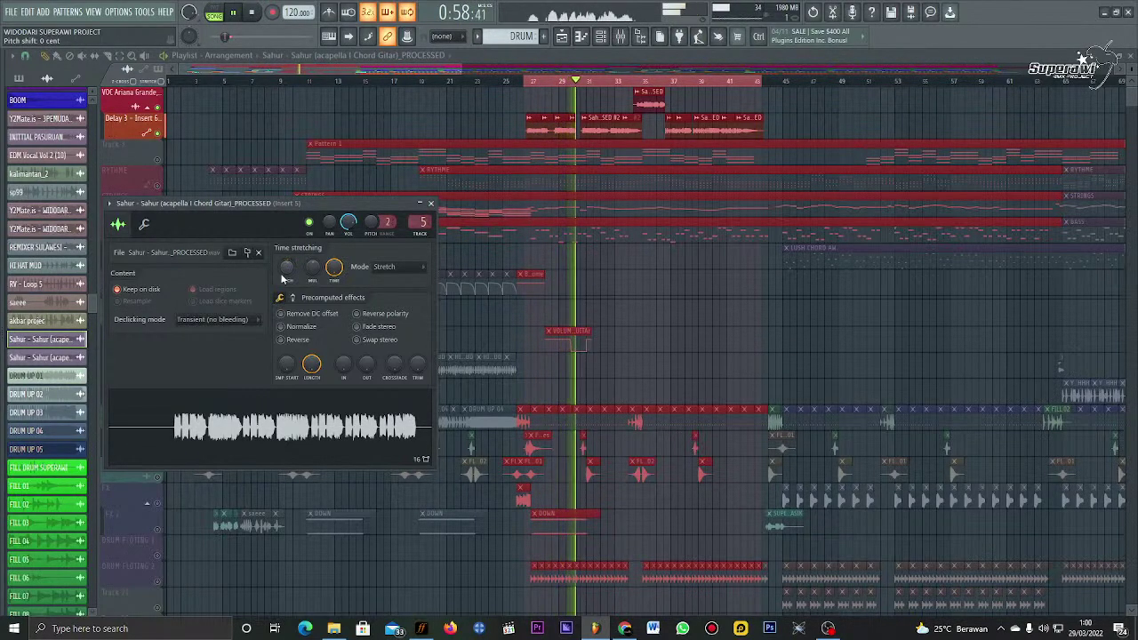
key(space)
key(space)
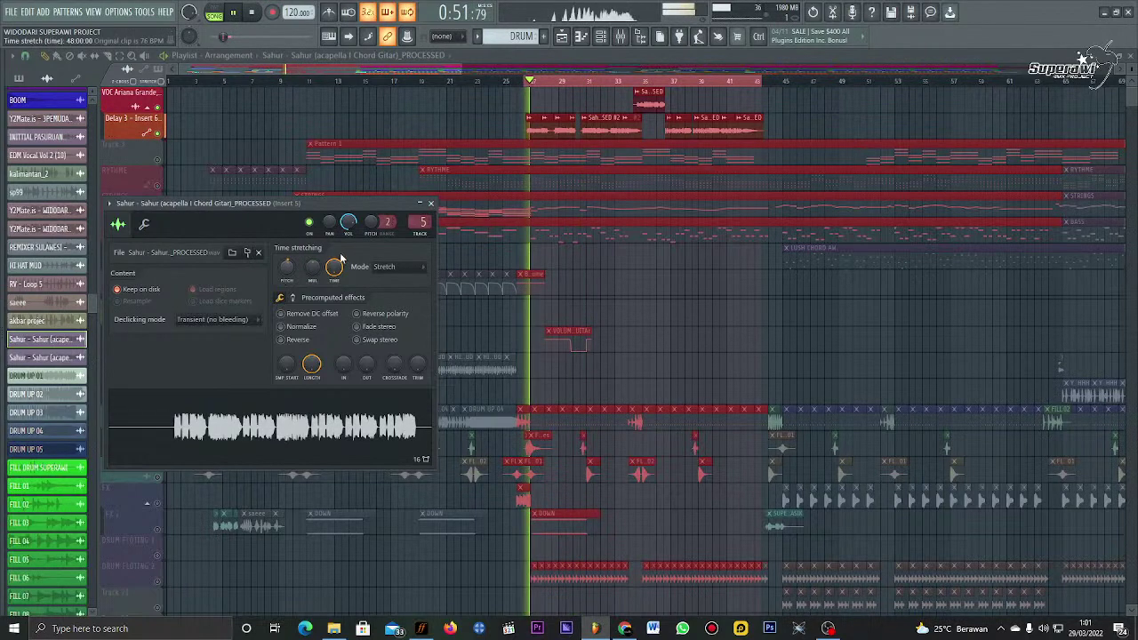
Step: Check the second Sahur clip's settings, reselect the first vocal channel, and switch to YouTube Studio
click(430, 205)
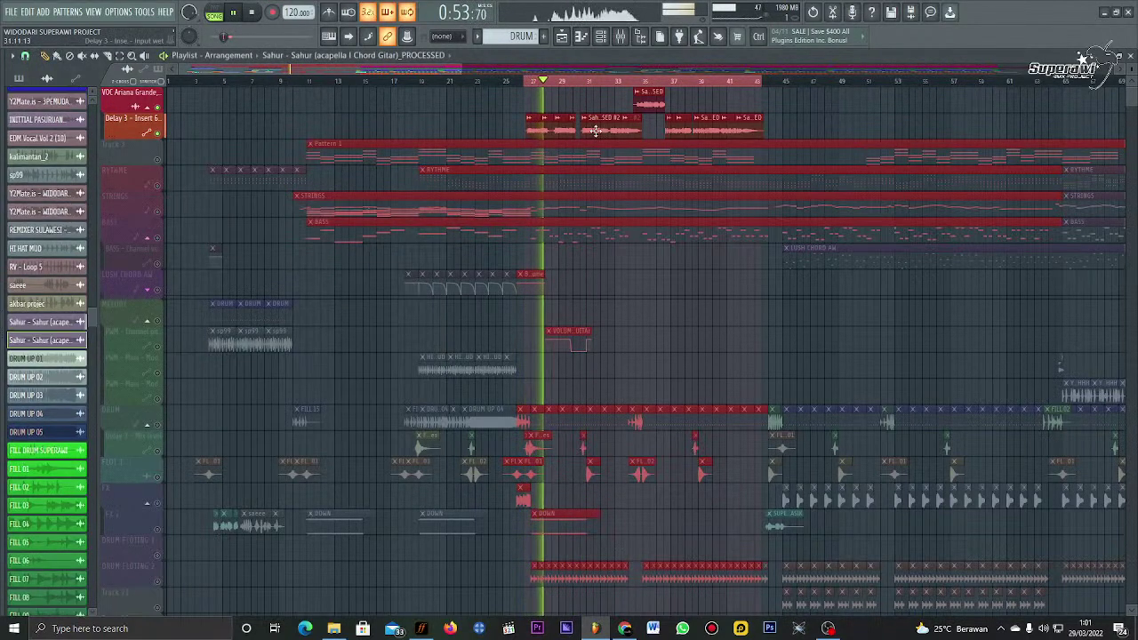
click(329, 277)
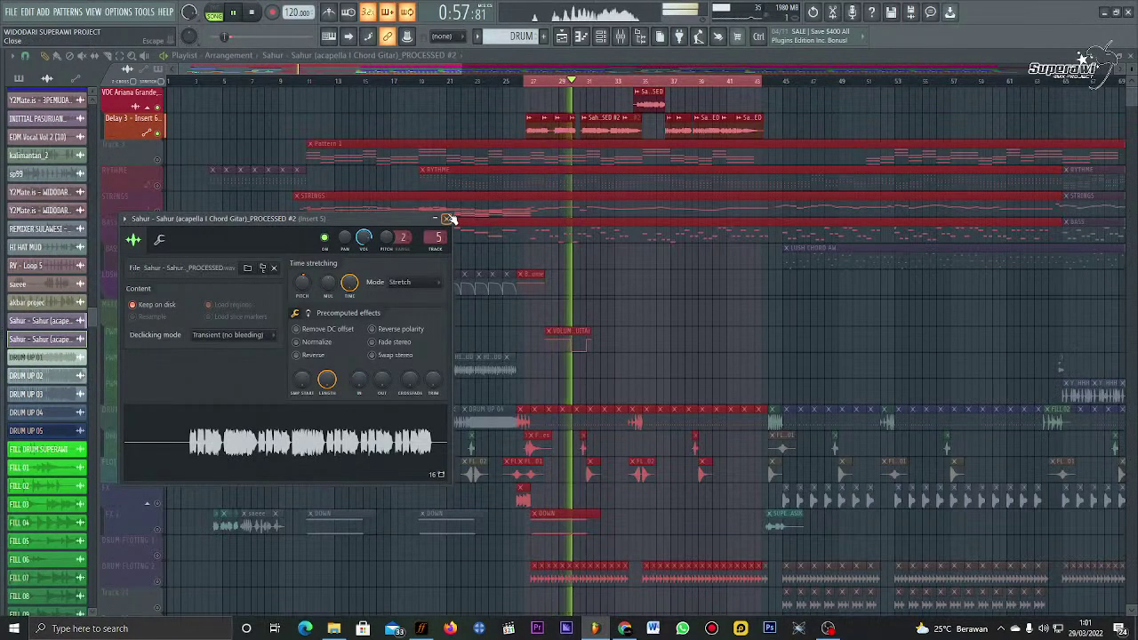
click(447, 218)
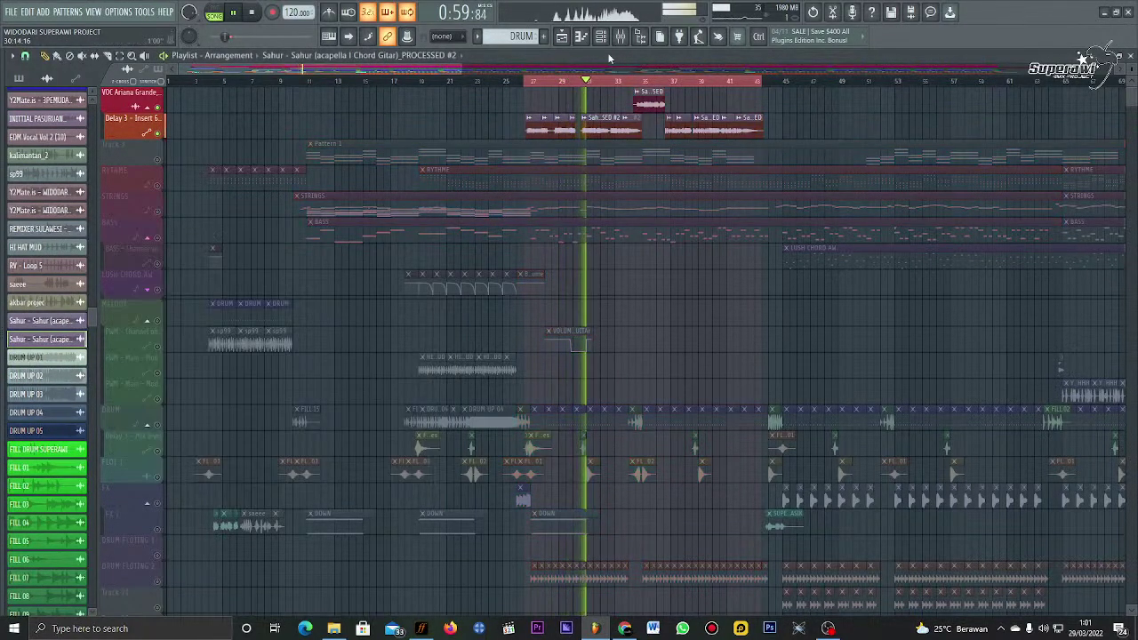
double_click(590, 132)
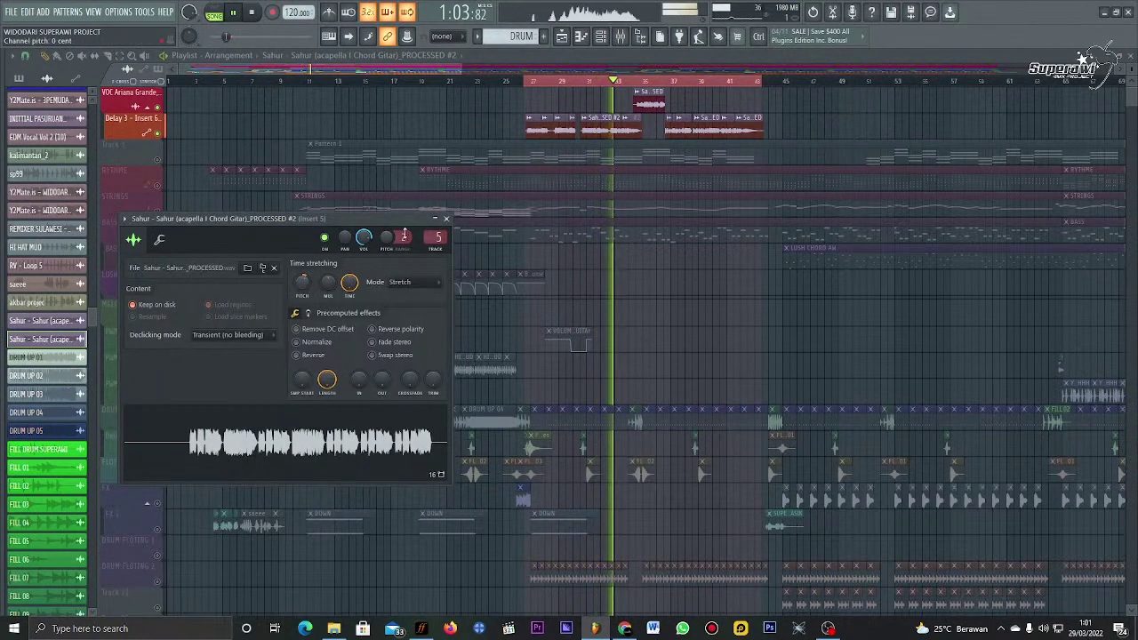
click(446, 219)
scroll(45, 337, up, 1)
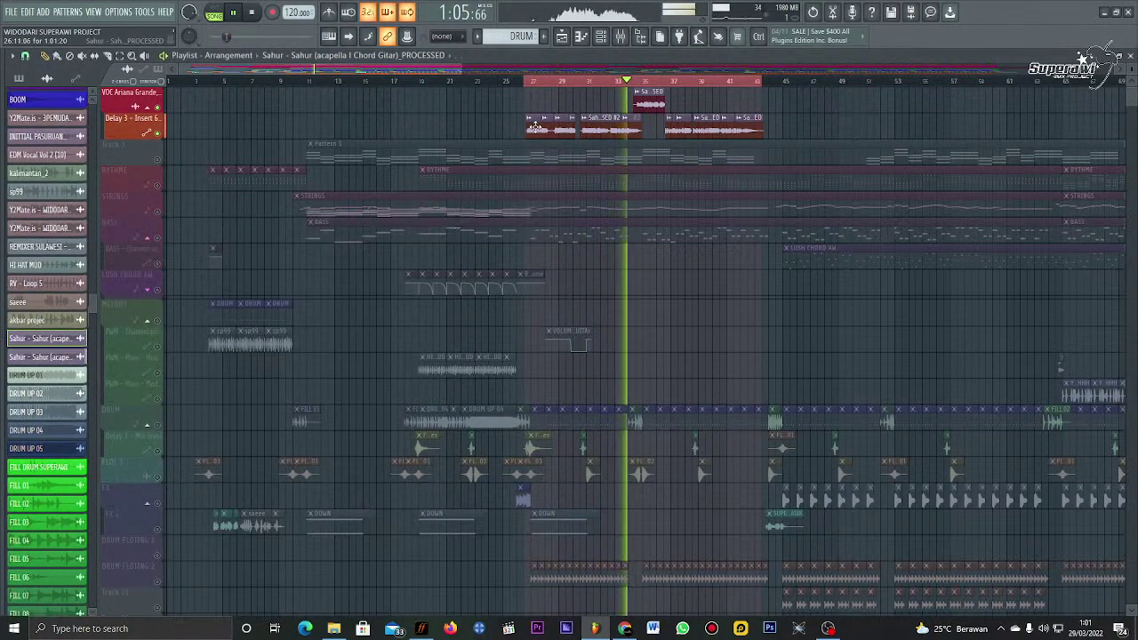
click(44, 339)
click(625, 628)
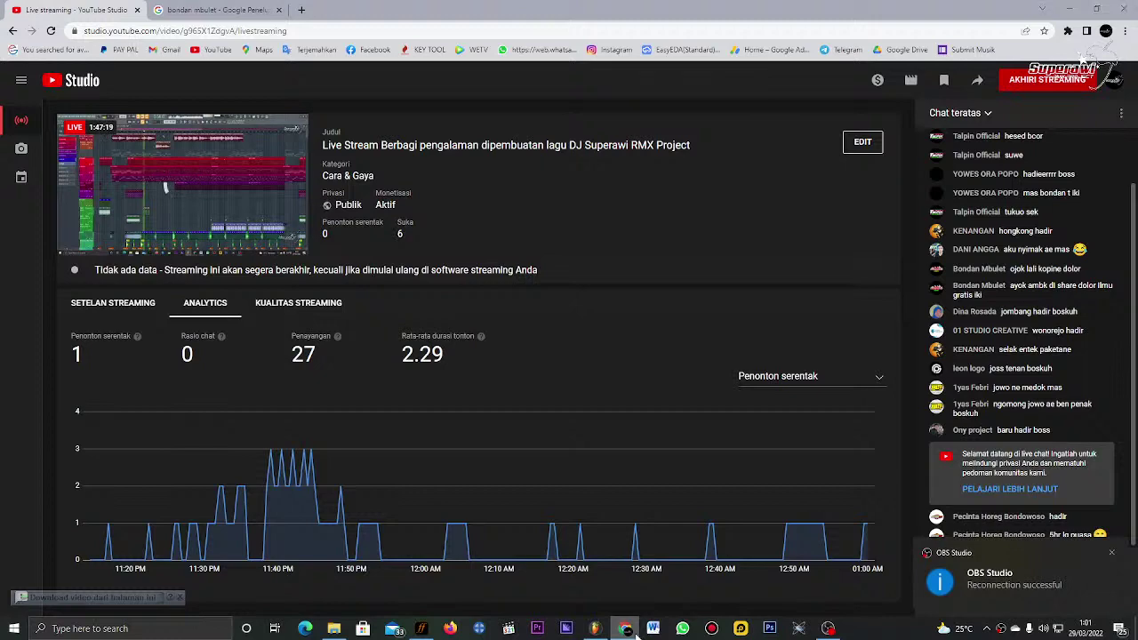
Step: Bring OBS Studio to the front from the taskbar
click(634, 631)
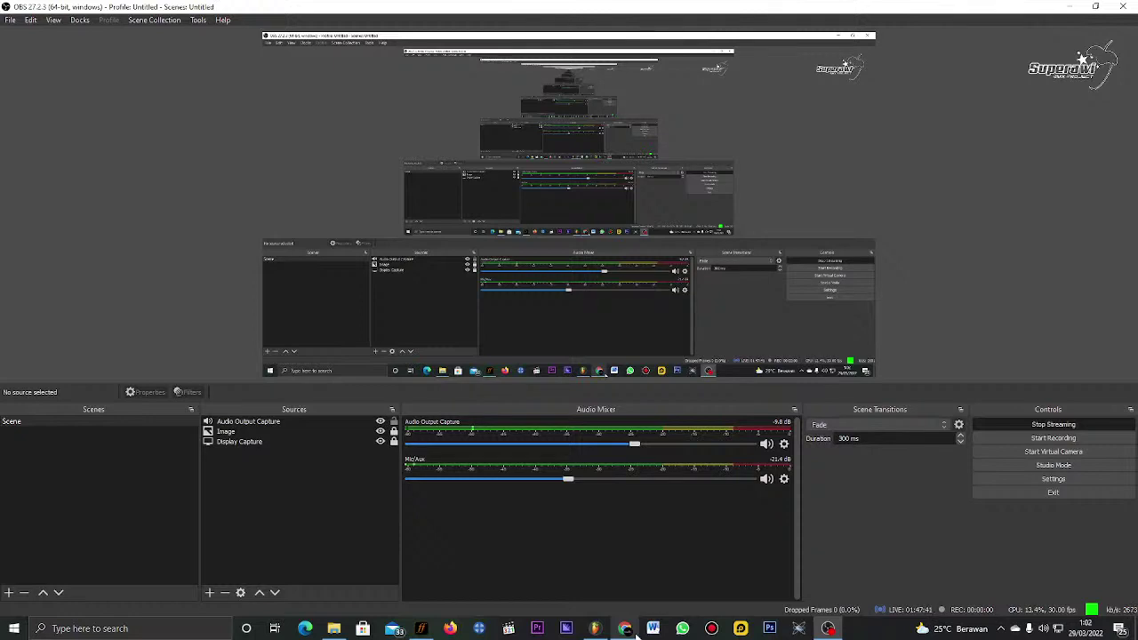
Step: Minimize OBS Studio to get back to FL Studio's FL Keys piano roll
click(1075, 6)
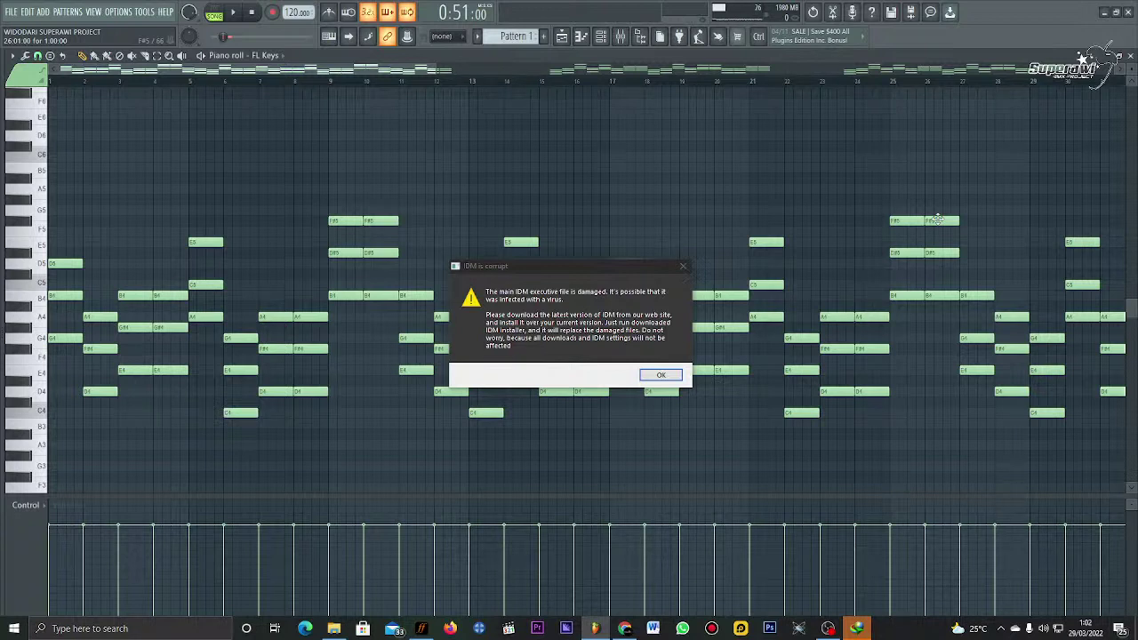
Step: Dismiss the IDM error message and stop playback
click(683, 266)
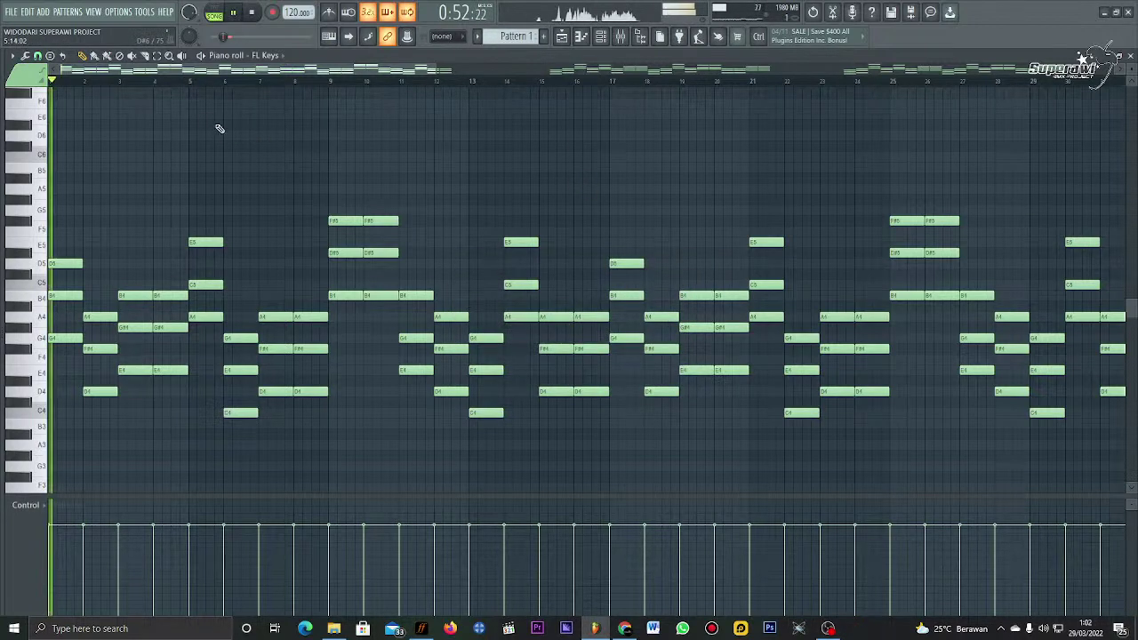
click(600, 38)
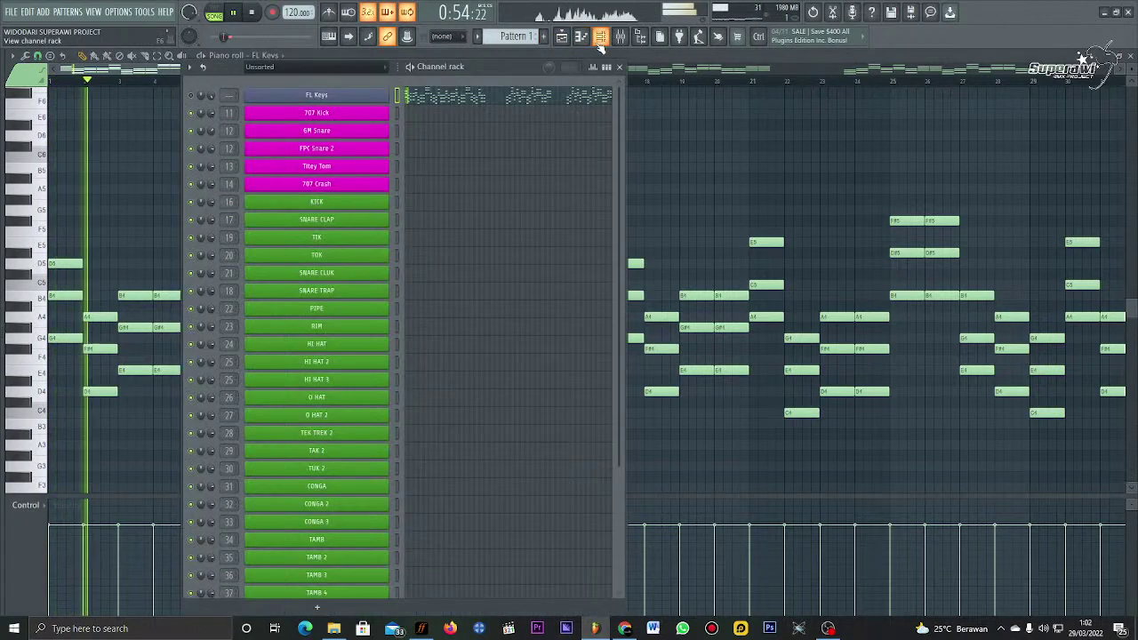
key(space)
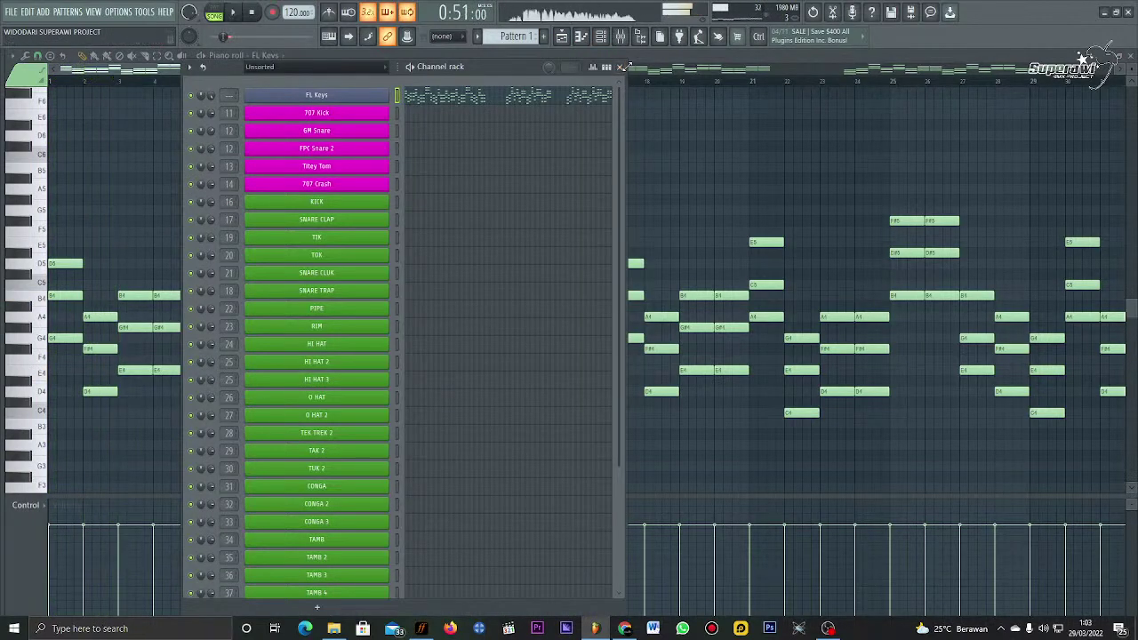
click(620, 67)
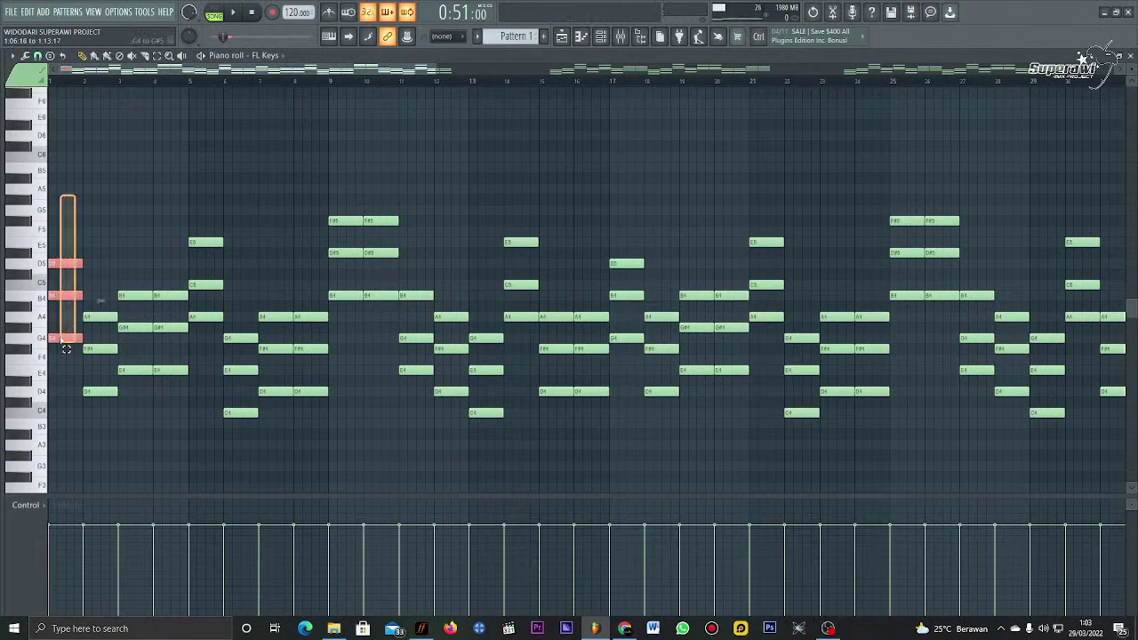
Step: Lower the bar-1 FL Keys chord to B4, G#4 and E4, preview it, and show the Playlist
drag(58, 338, 54, 368)
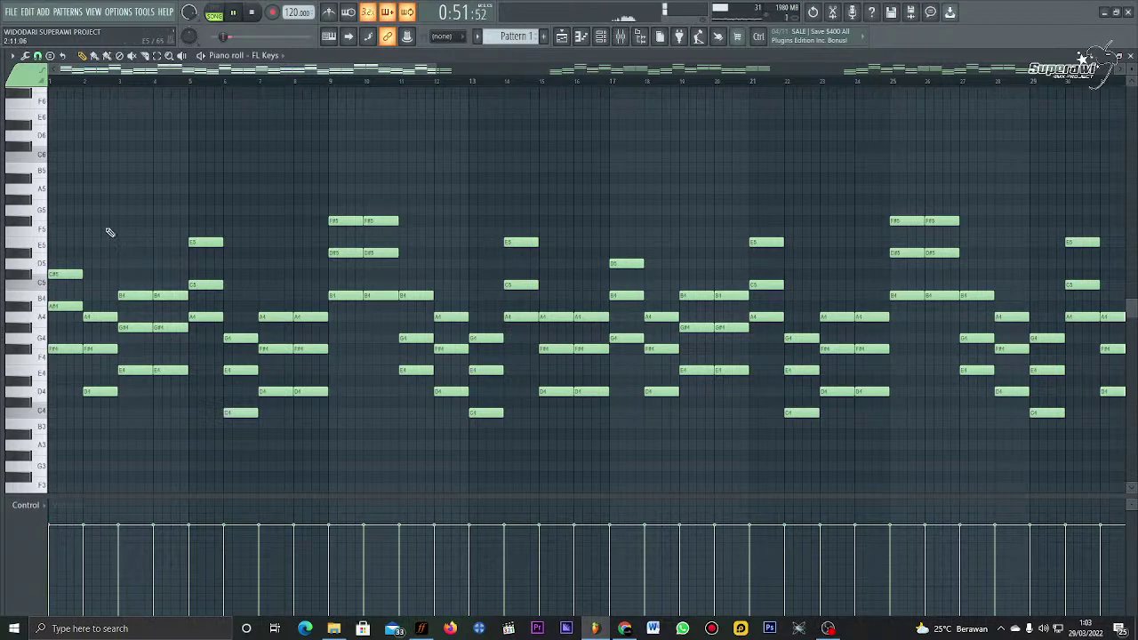
key(space)
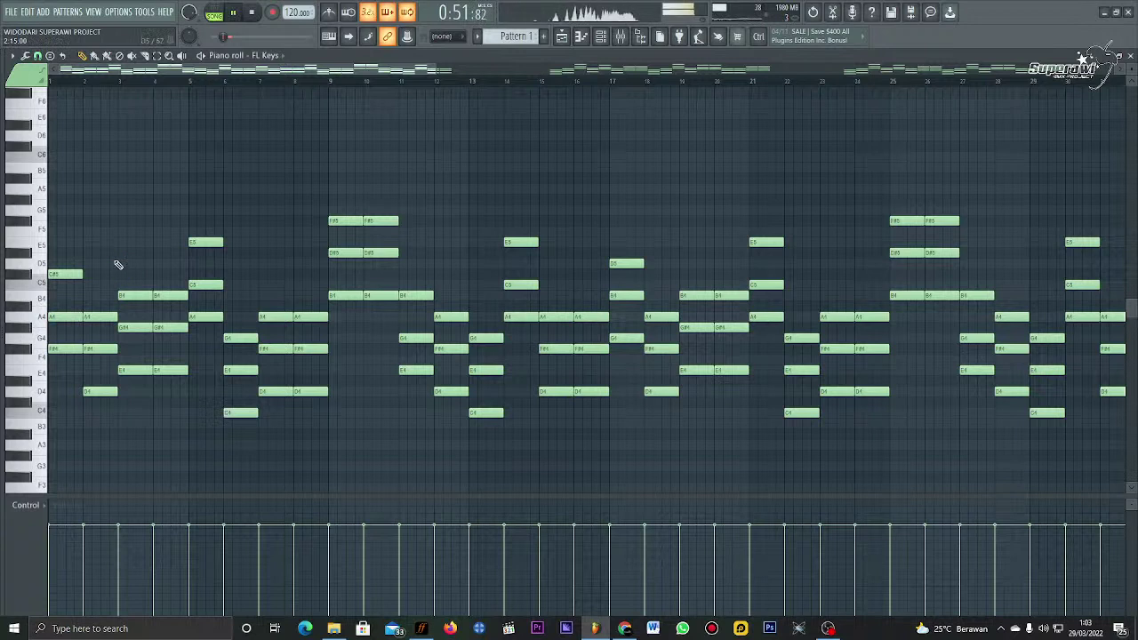
key(space)
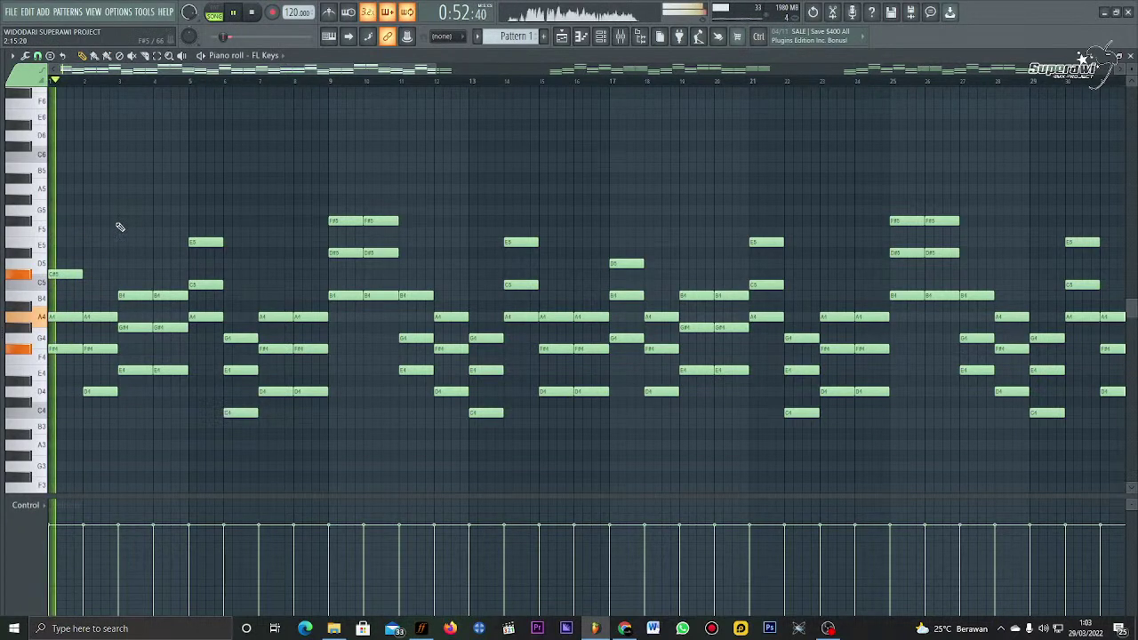
key(space)
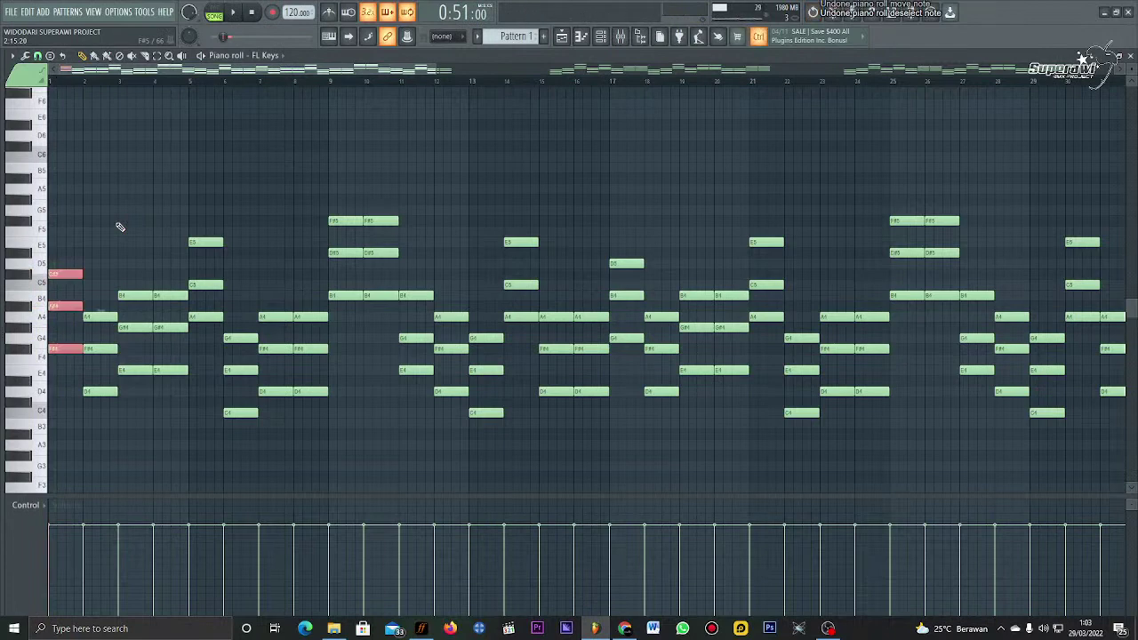
click(579, 43)
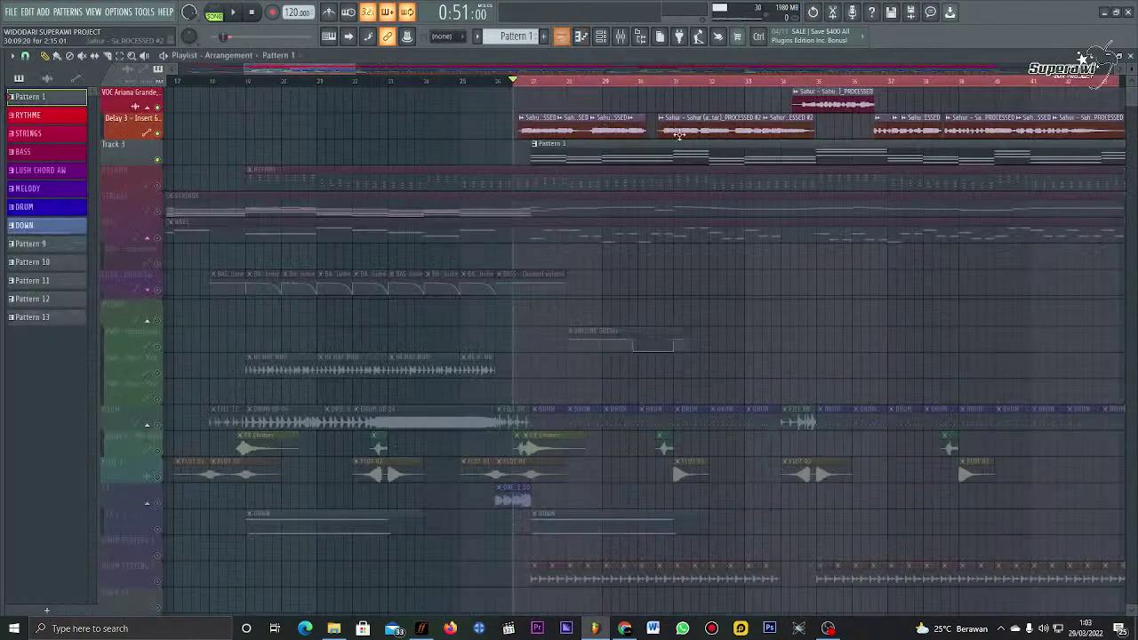
Step: Inspect both Sahur clips' settings, start playback and reopen Pattern 1 in the FL Keys piano roll
double_click(572, 131)
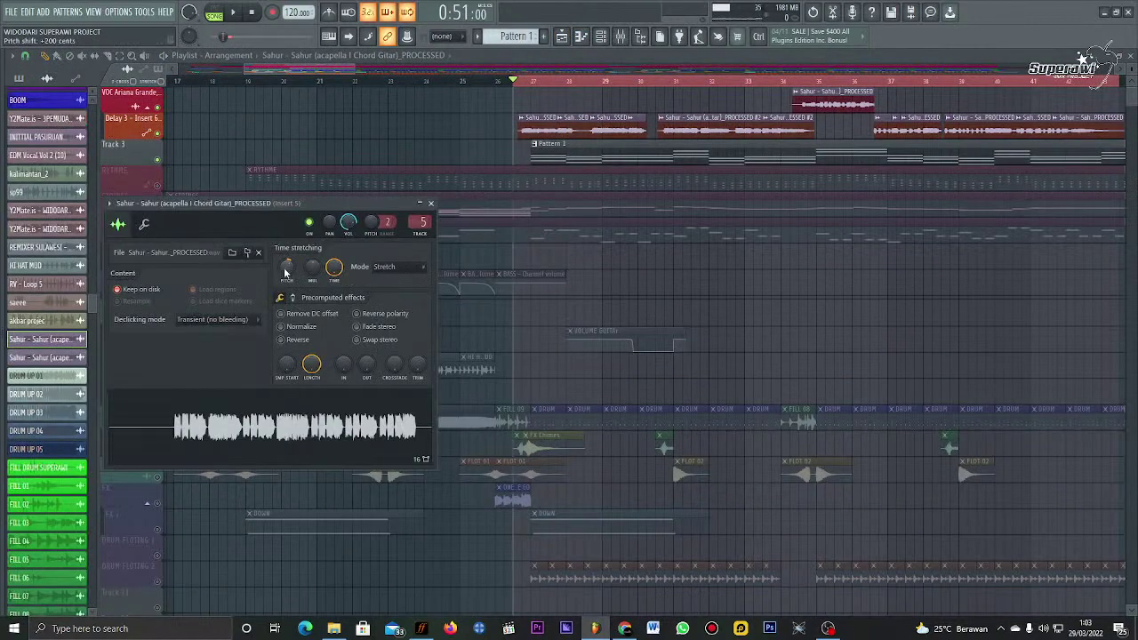
double_click(685, 133)
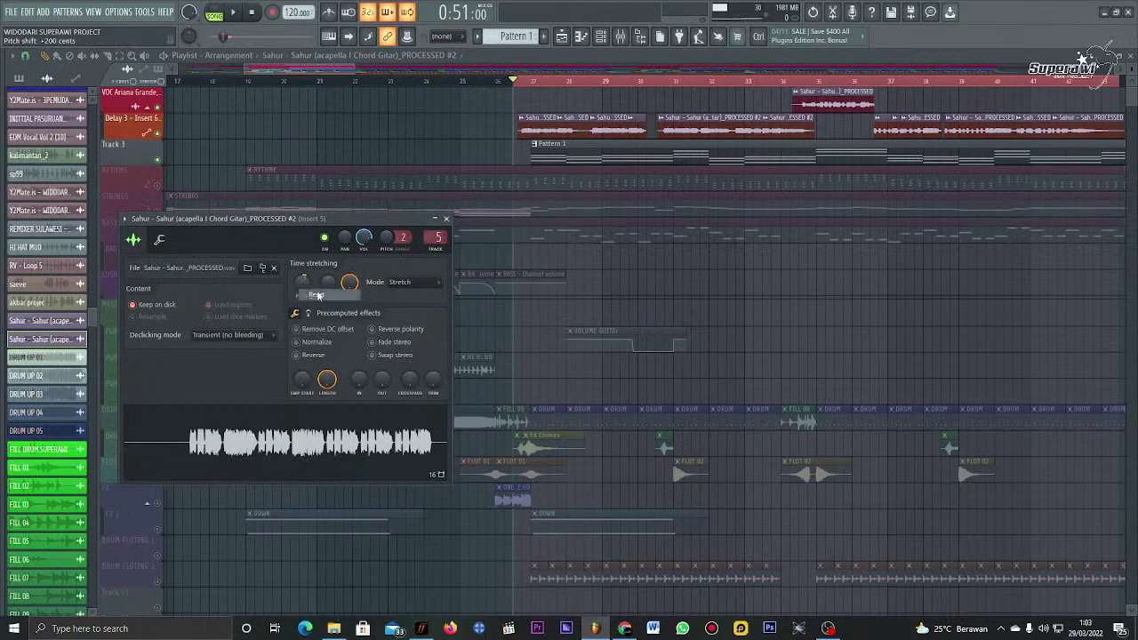
key(Escape)
key(space)
double_click(558, 165)
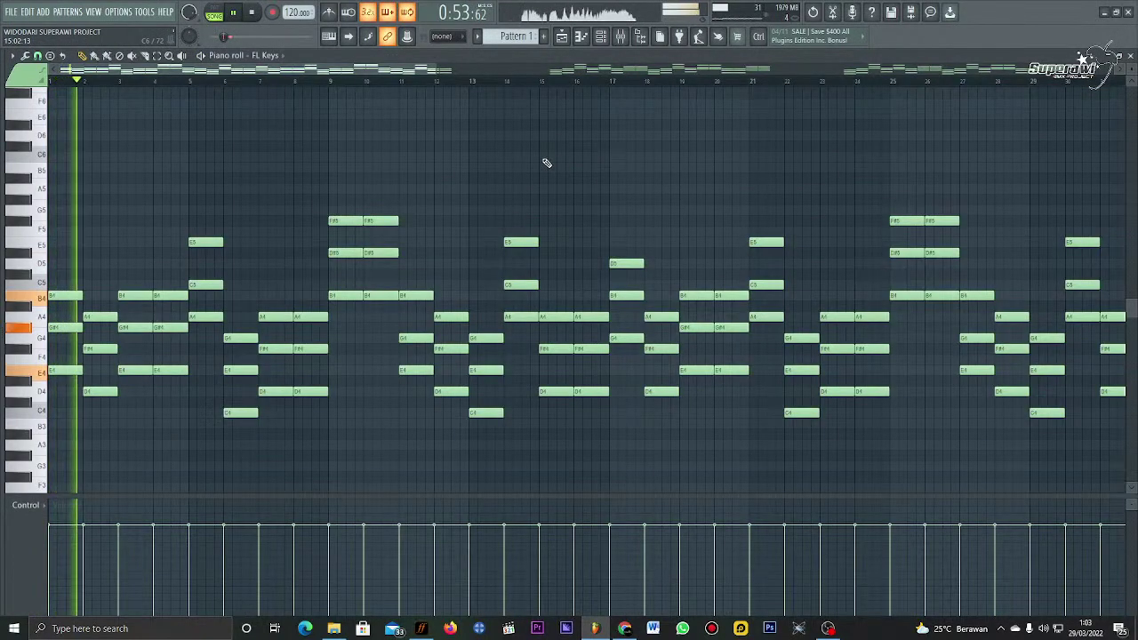
Step: Audition the opening chords and lower the bar-2 G#4 note to G4
key(space)
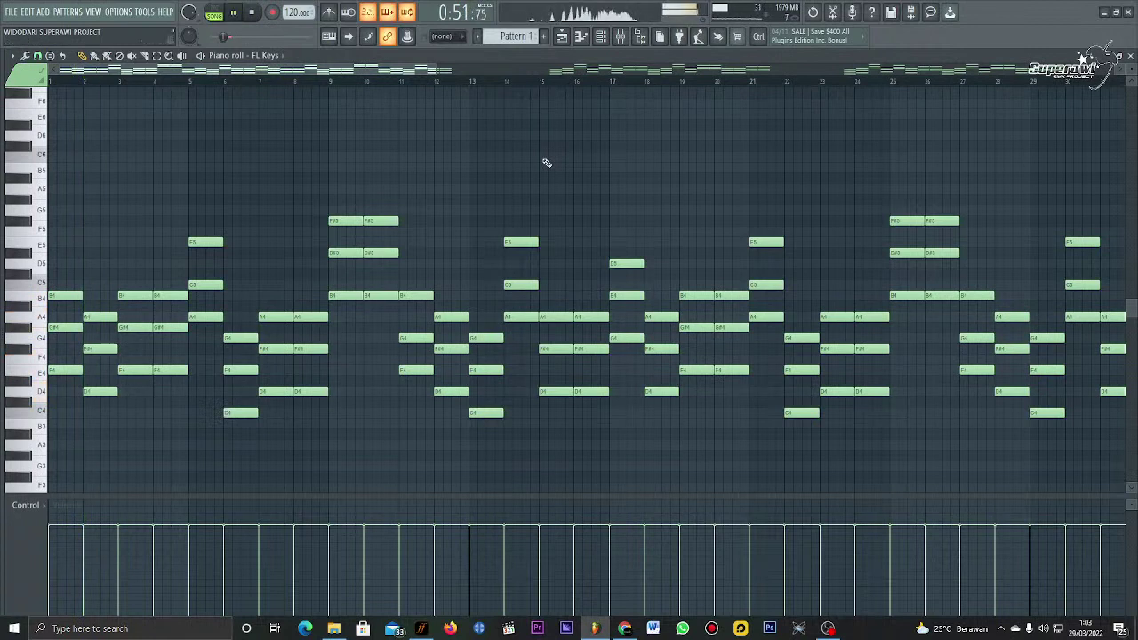
key(space)
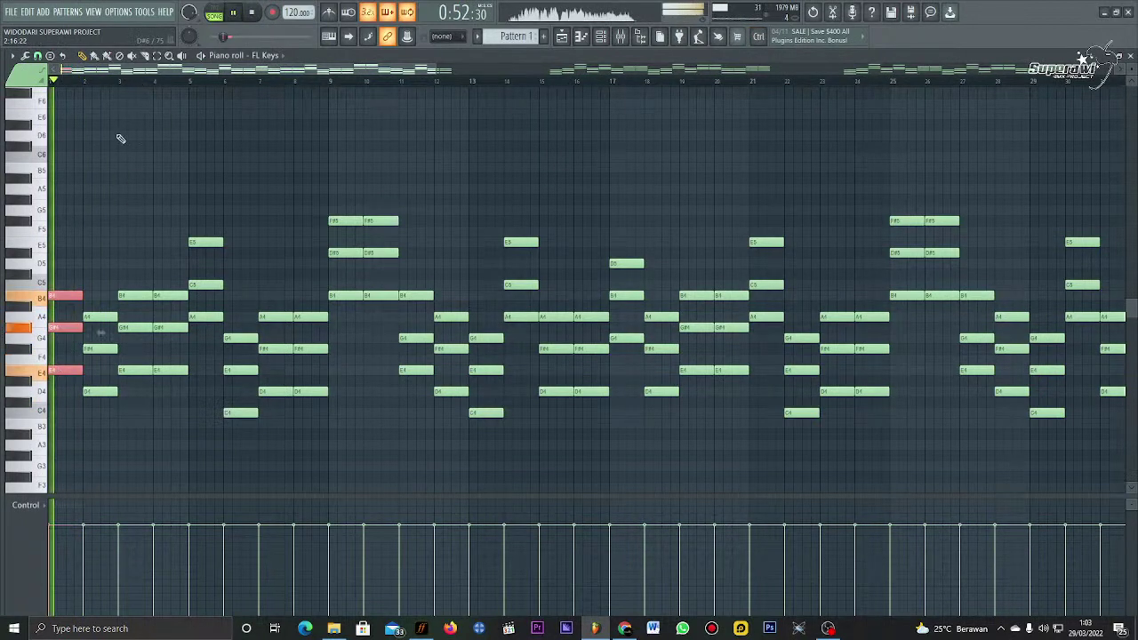
key(space)
key(space)
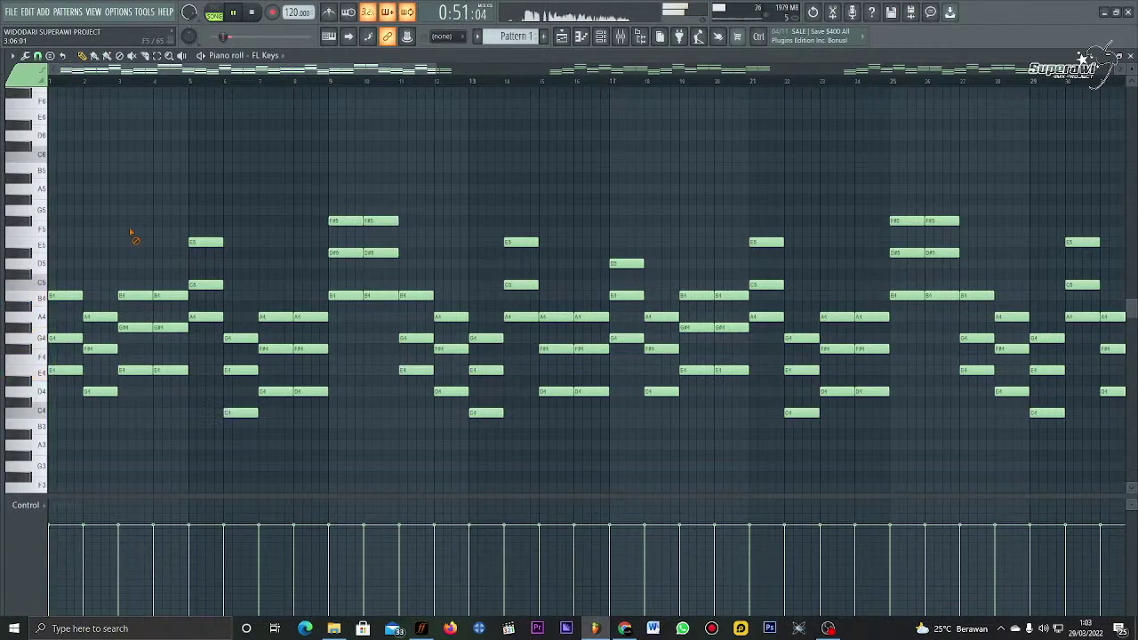
key(space)
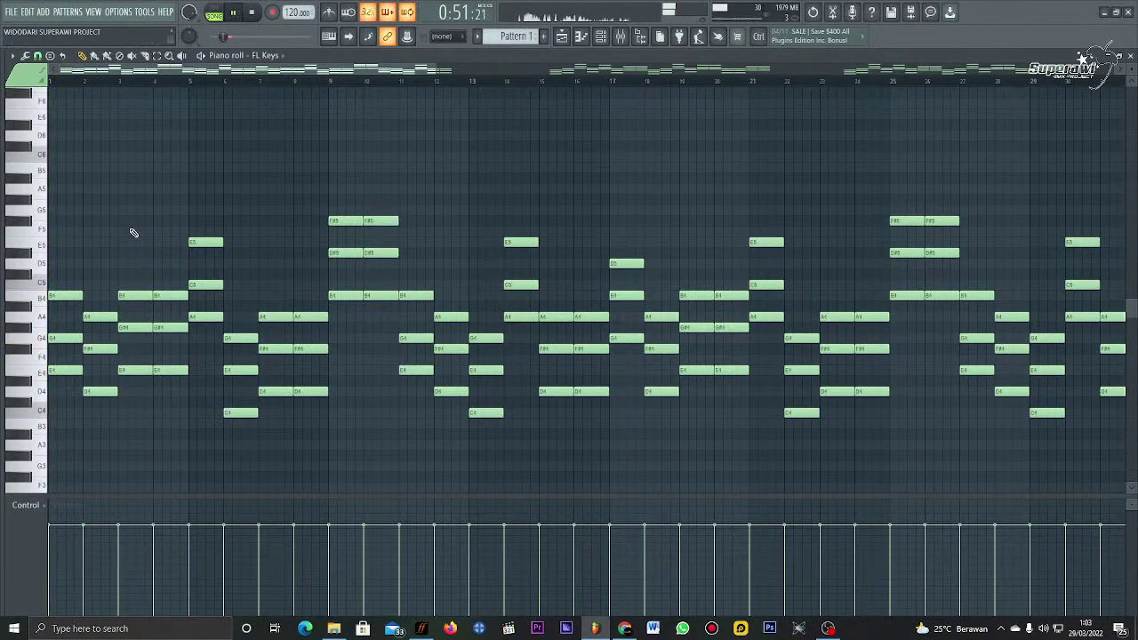
key(space)
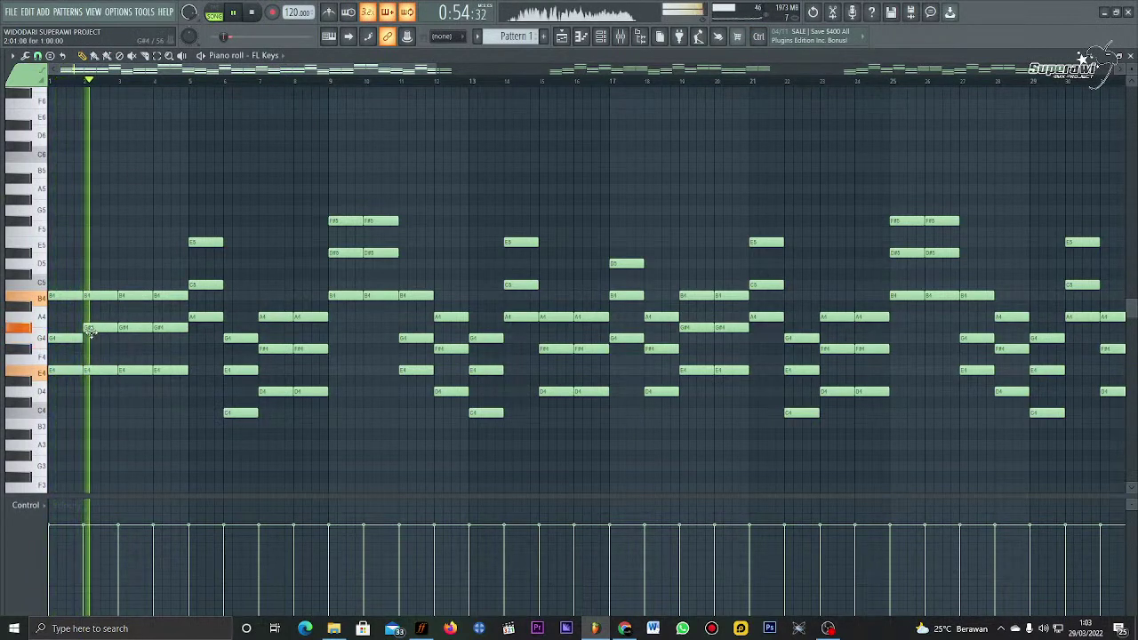
drag(90, 333, 91, 338)
key(space)
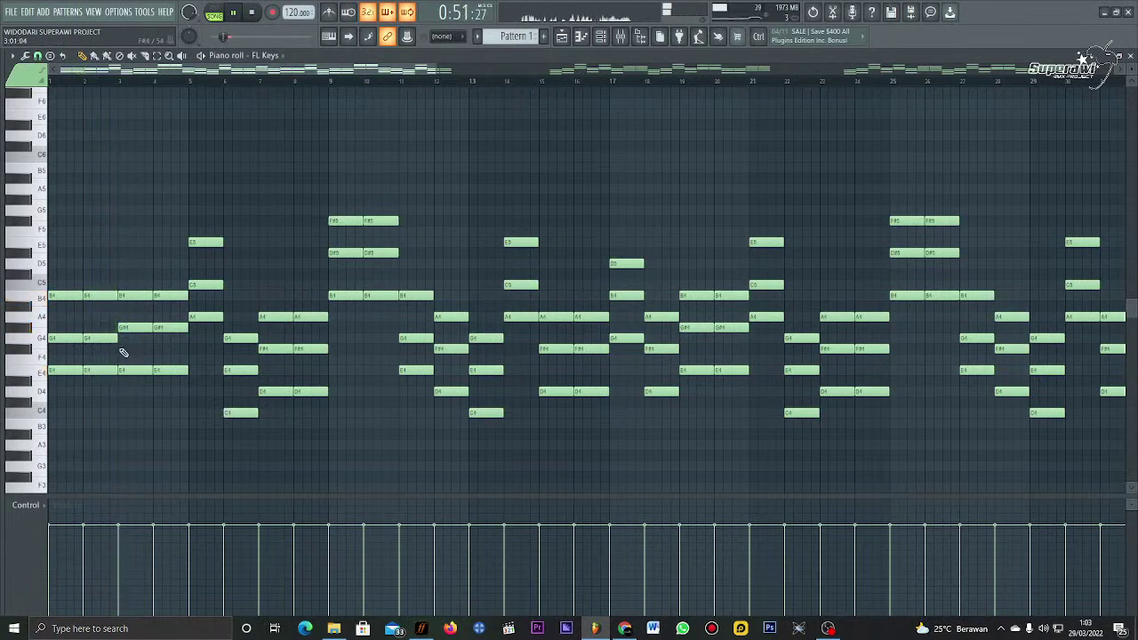
key(space)
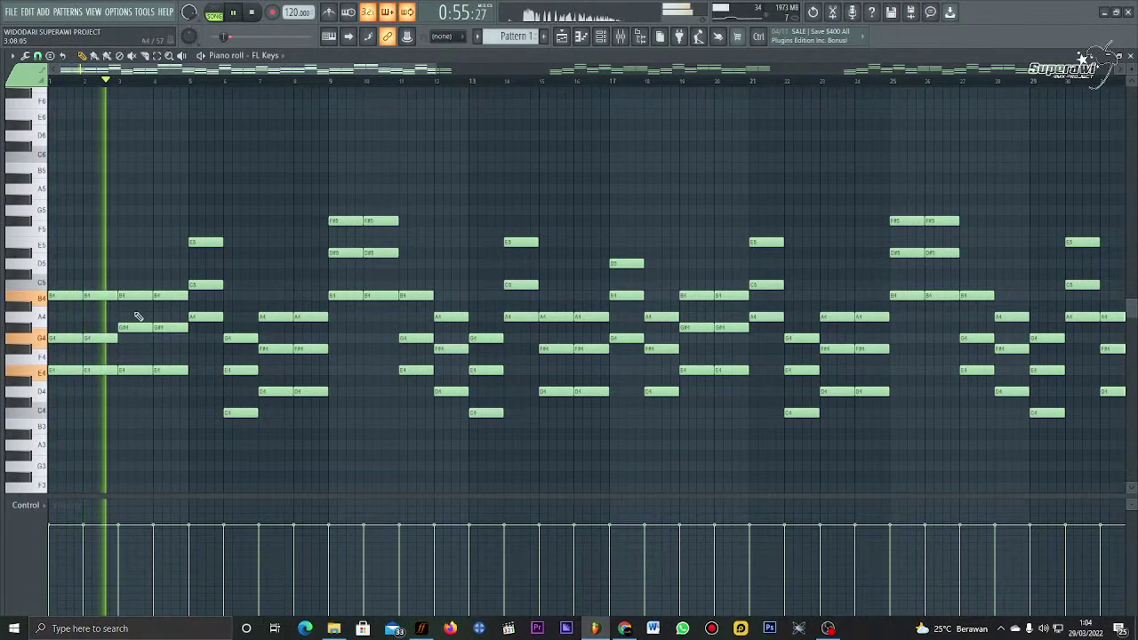
key(space)
Step: Lower the bar-4 G#4 note to G4, preview it, and bring Riffstation forward
drag(160, 331, 161, 338)
key(space)
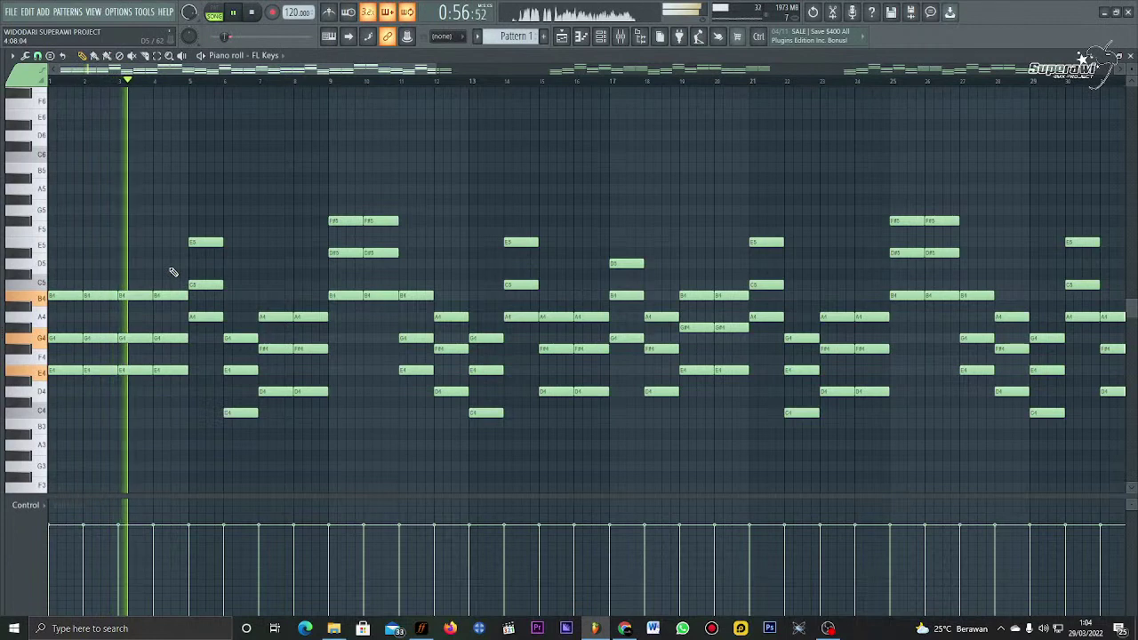
key(space)
click(595, 628)
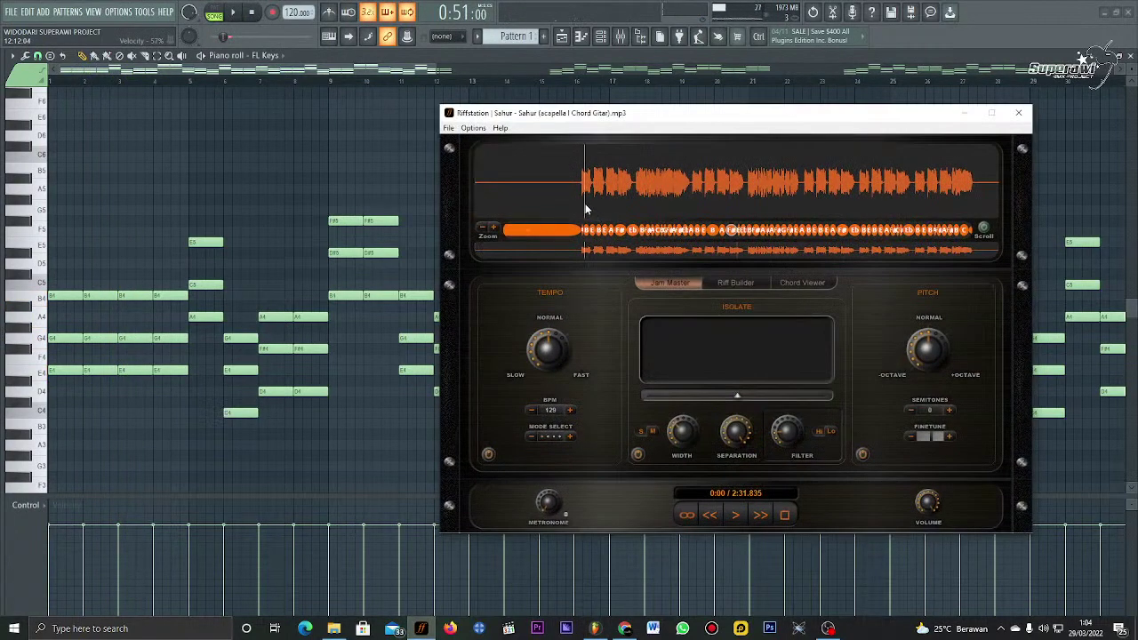
Step: Play the Sahur acapella in Riffstation from 0:31 to about 0:40, then minimize Riffstation
click(586, 208)
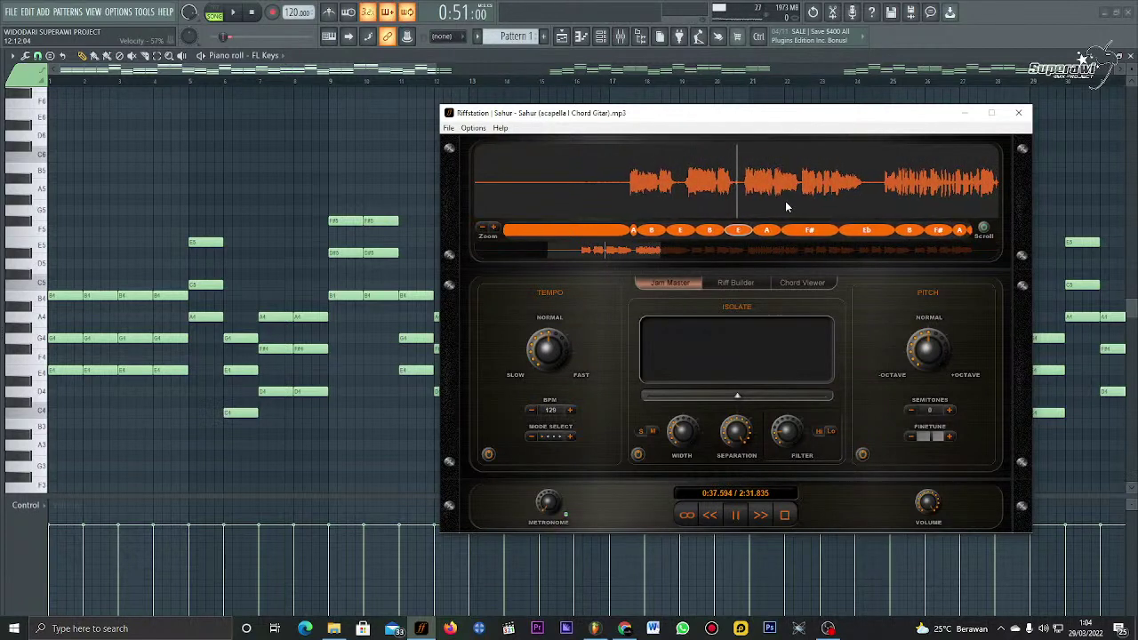
click(735, 514)
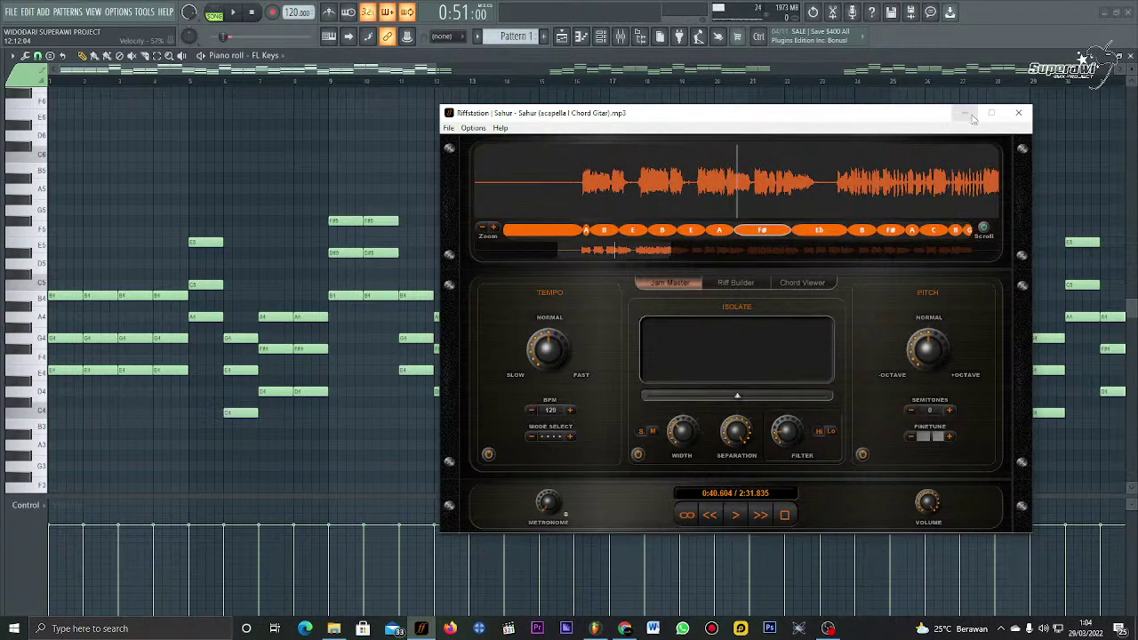
click(967, 115)
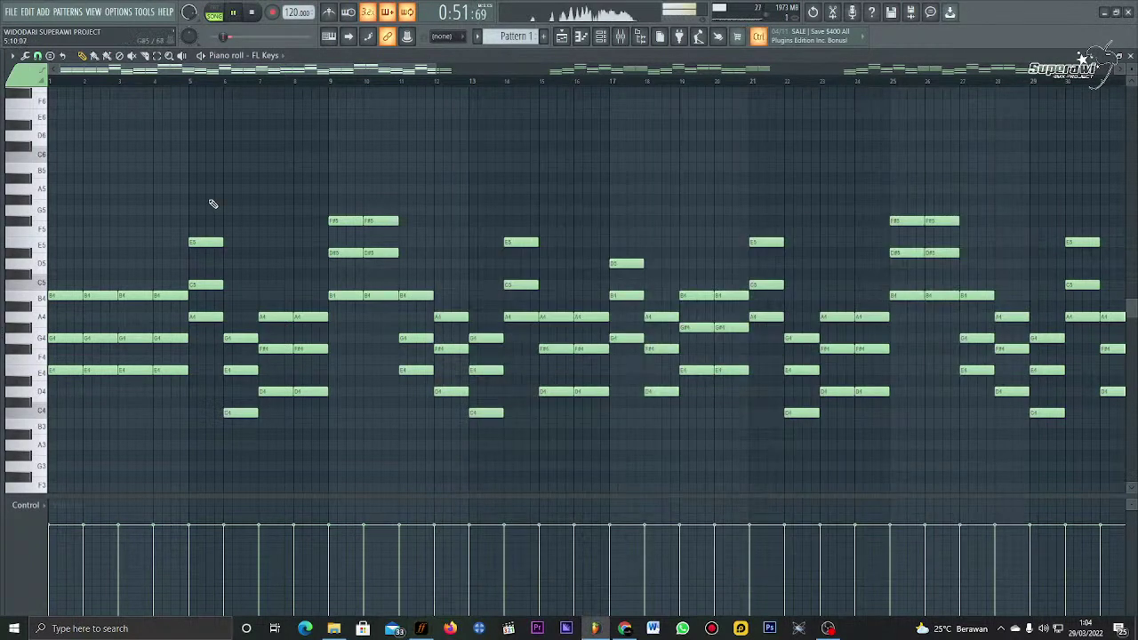
Step: Lower the bar-5 chord three semitones, keeping A4, and play from bar 5
drag(213, 205, 206, 348)
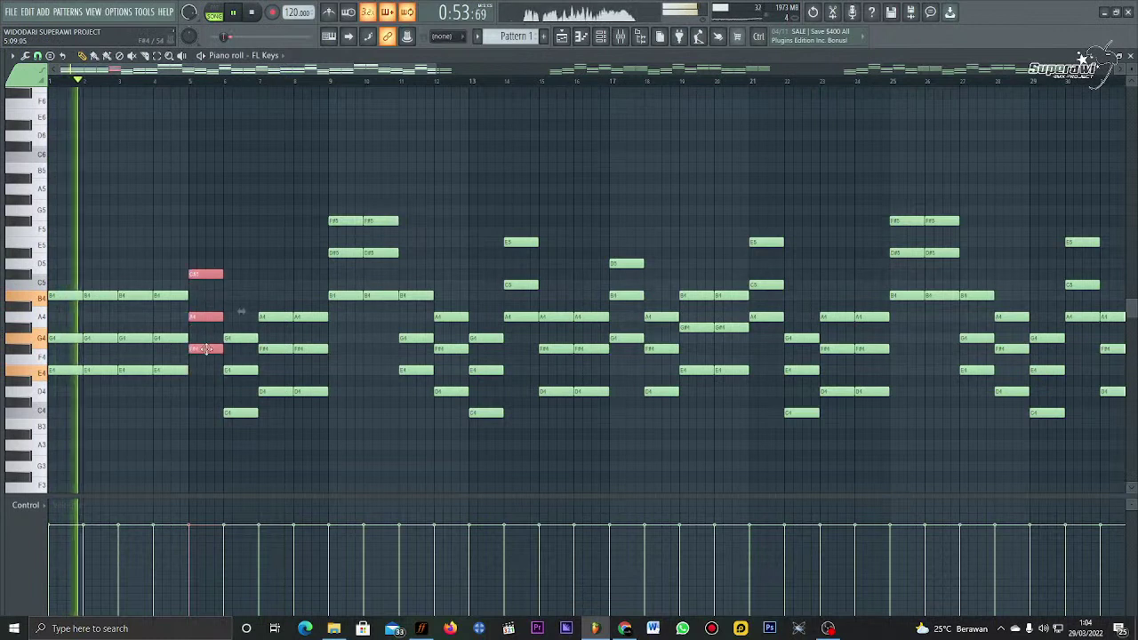
click(215, 165)
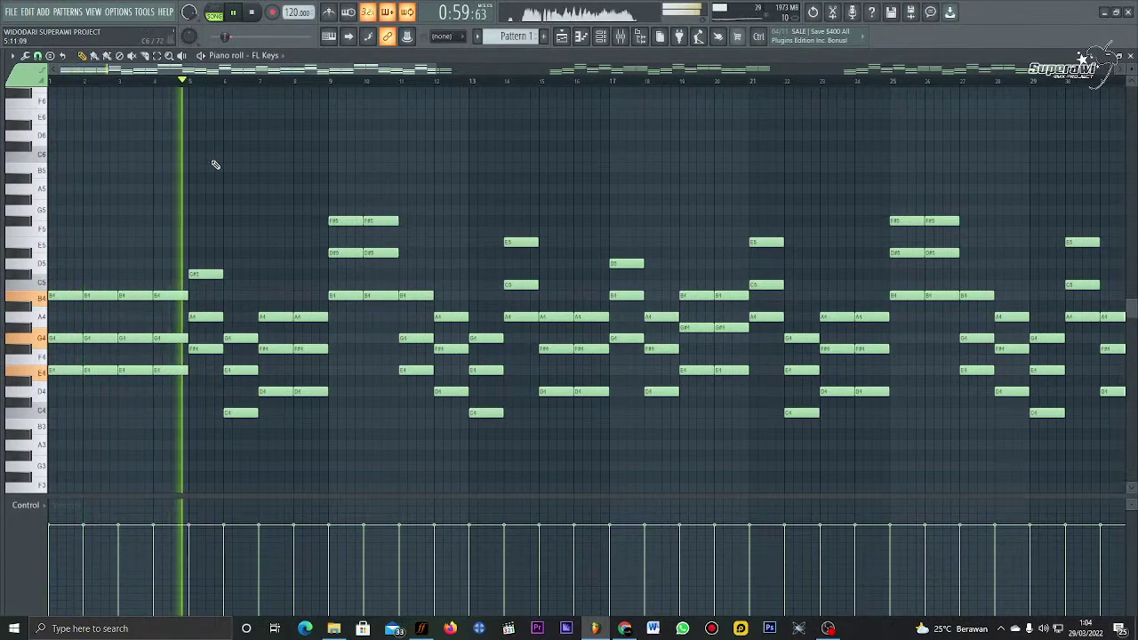
drag(199, 313, 203, 308)
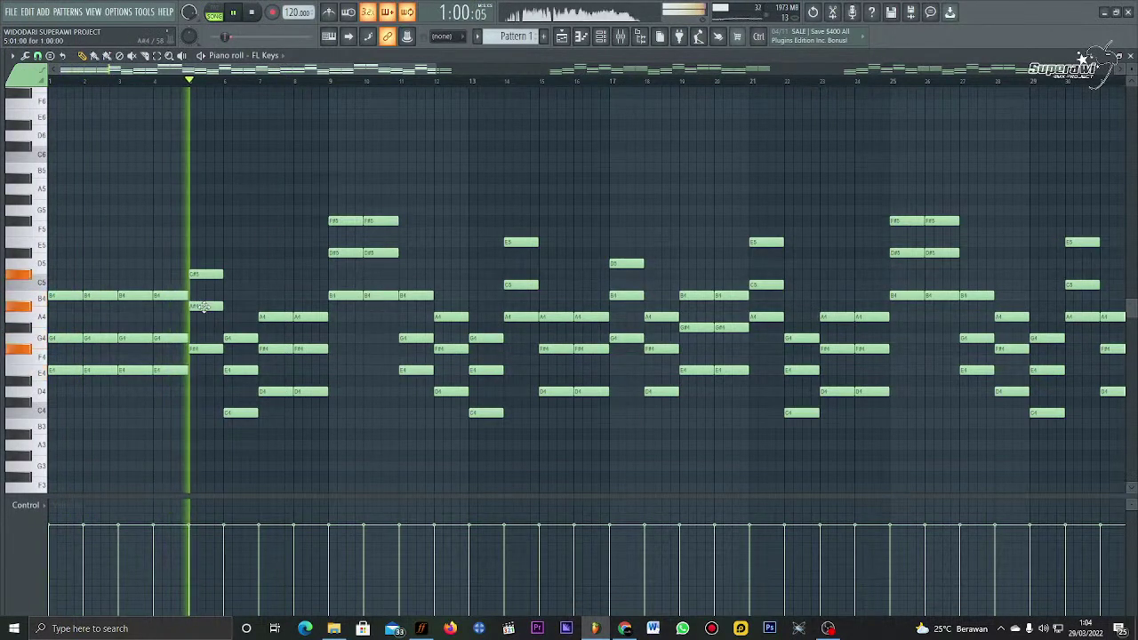
key(ctrl+z)
drag(213, 256, 203, 348)
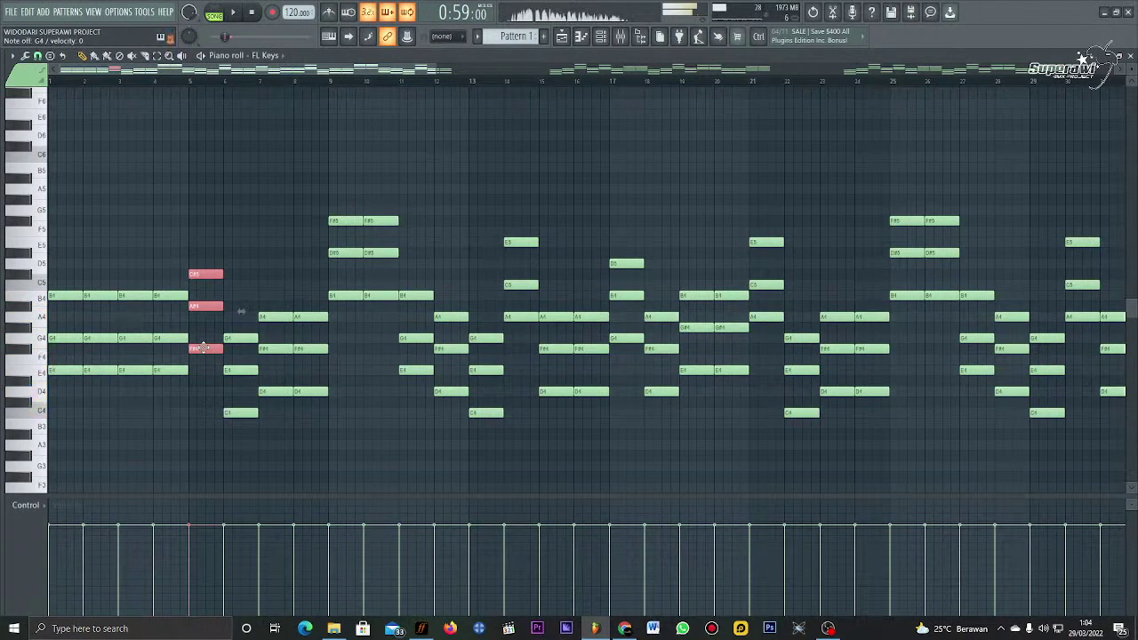
key(space)
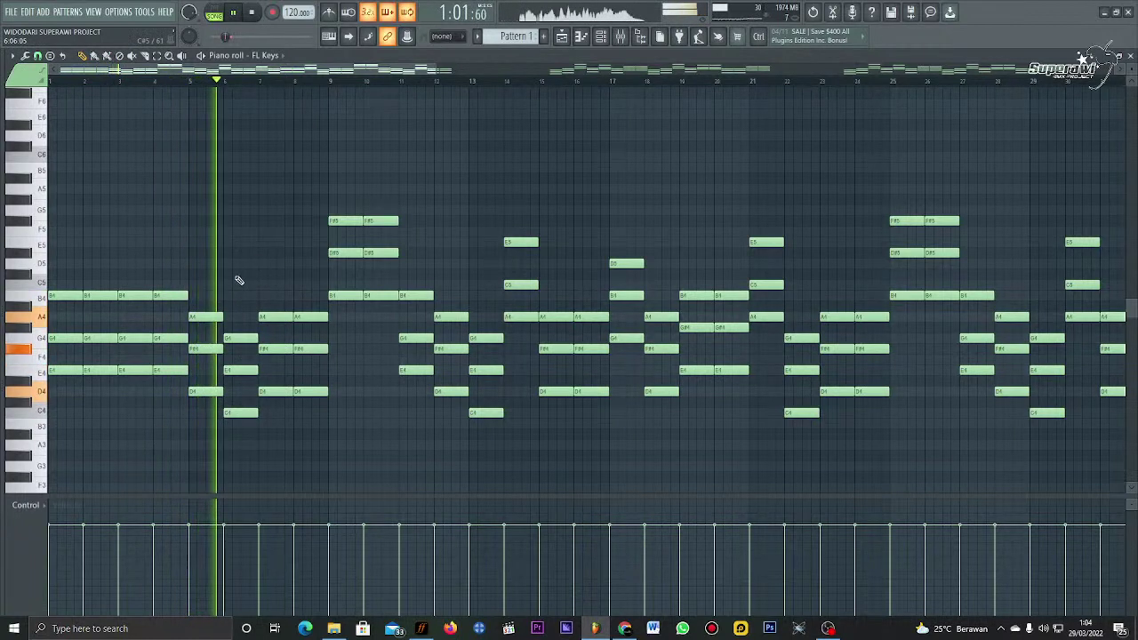
Step: Delete the three bar-6 notes and copy the bar-5 chord into bar 6
right_click(240, 337)
right_click(240, 370)
right_click(246, 412)
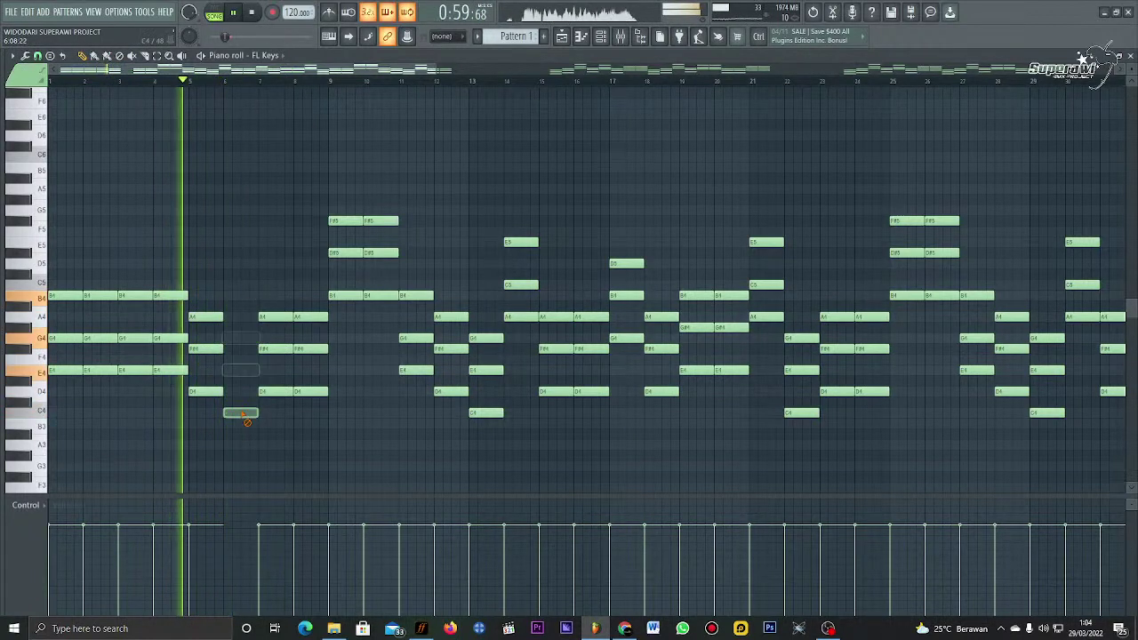
drag(224, 283, 218, 400)
key(space)
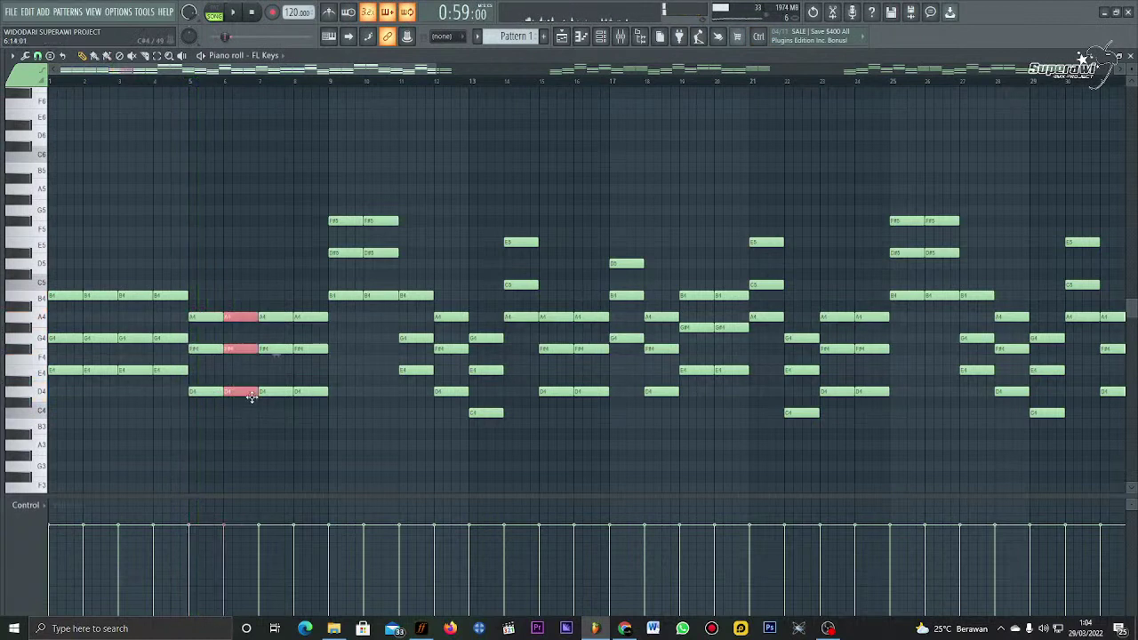
key(space)
click(251, 272)
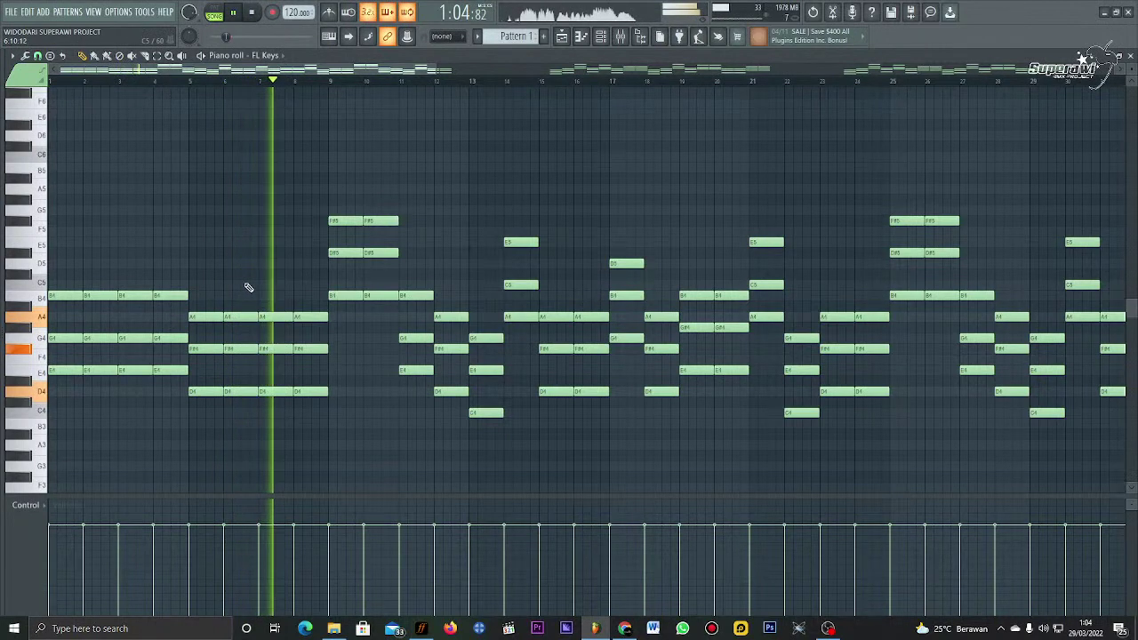
Step: Try raising the bar-6 chord a semitone, then undo the change
drag(249, 298, 247, 406)
key(space)
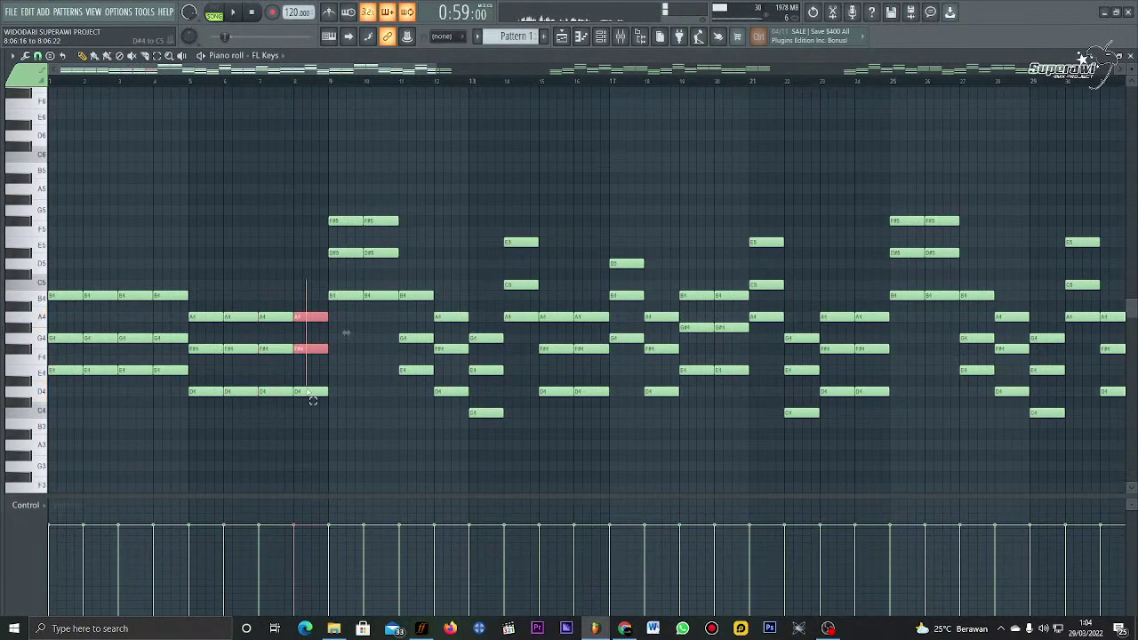
key(space)
key(Up)
key(Up)
key(ctrl+d)
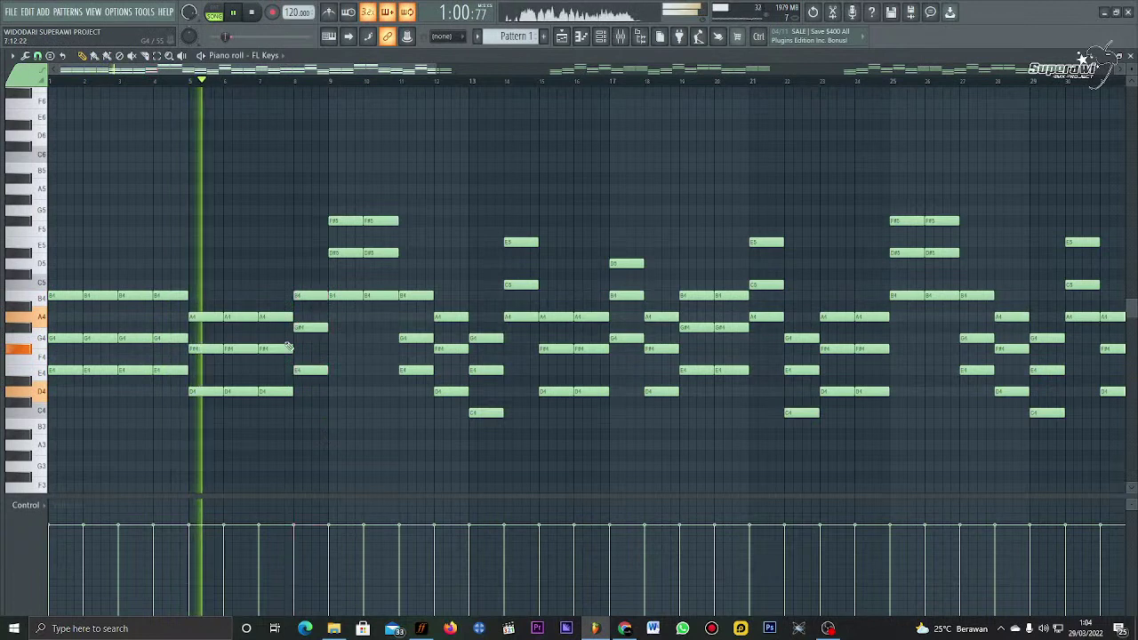
key(ctrl+z)
Step: Lower the selected bar-6 chord notes a semitone and play back the edited chords
drag(241, 271, 241, 398)
key(space)
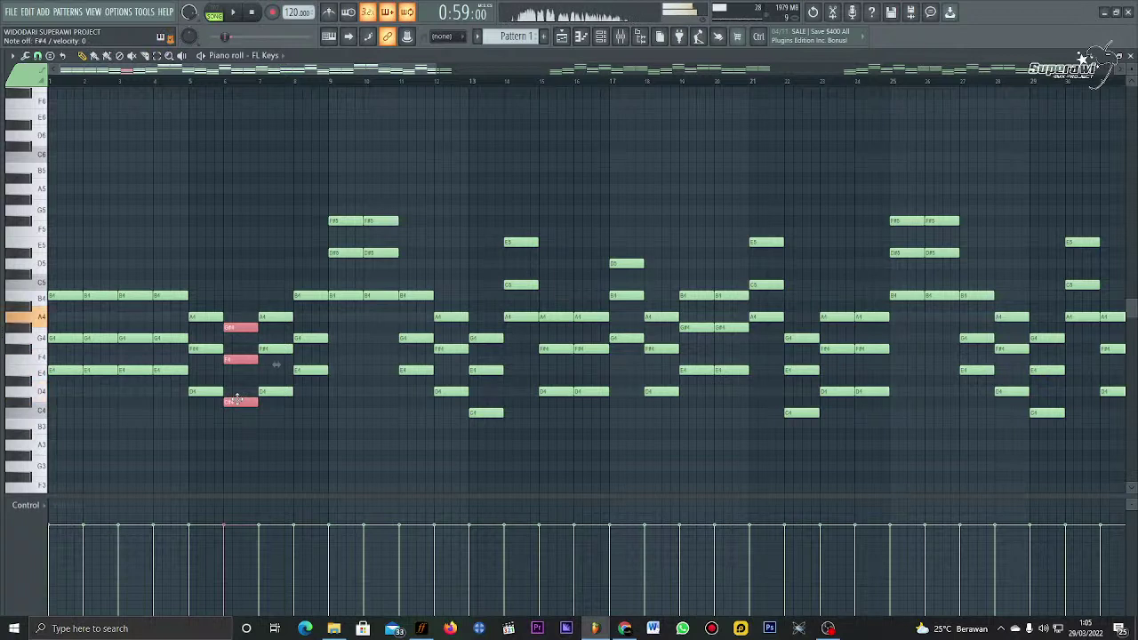
key(space)
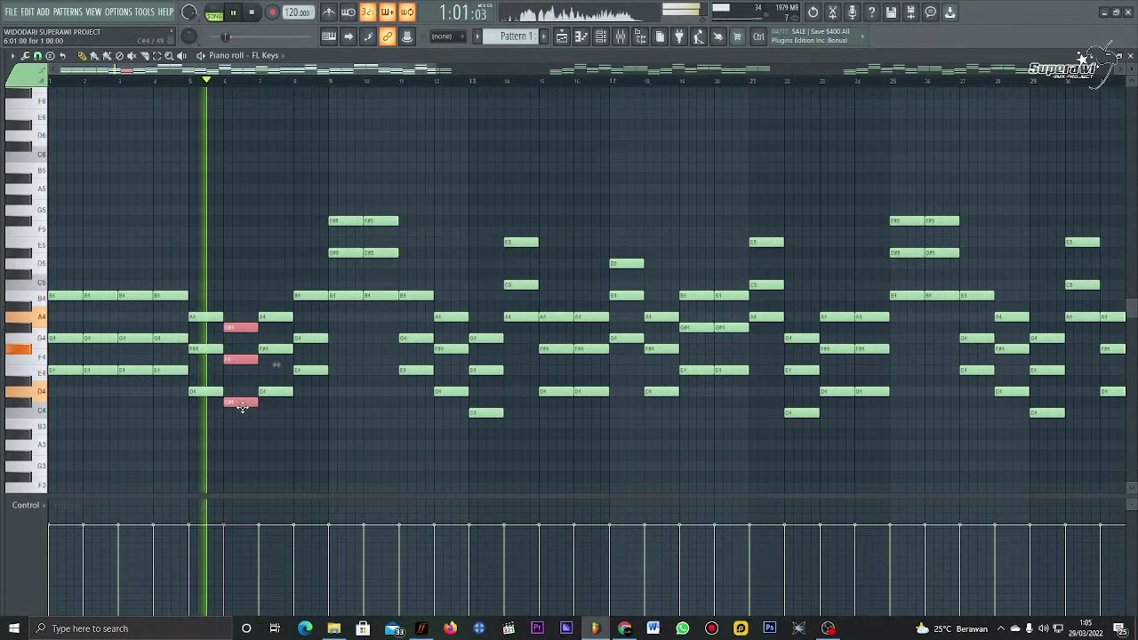
key(space)
key(space)
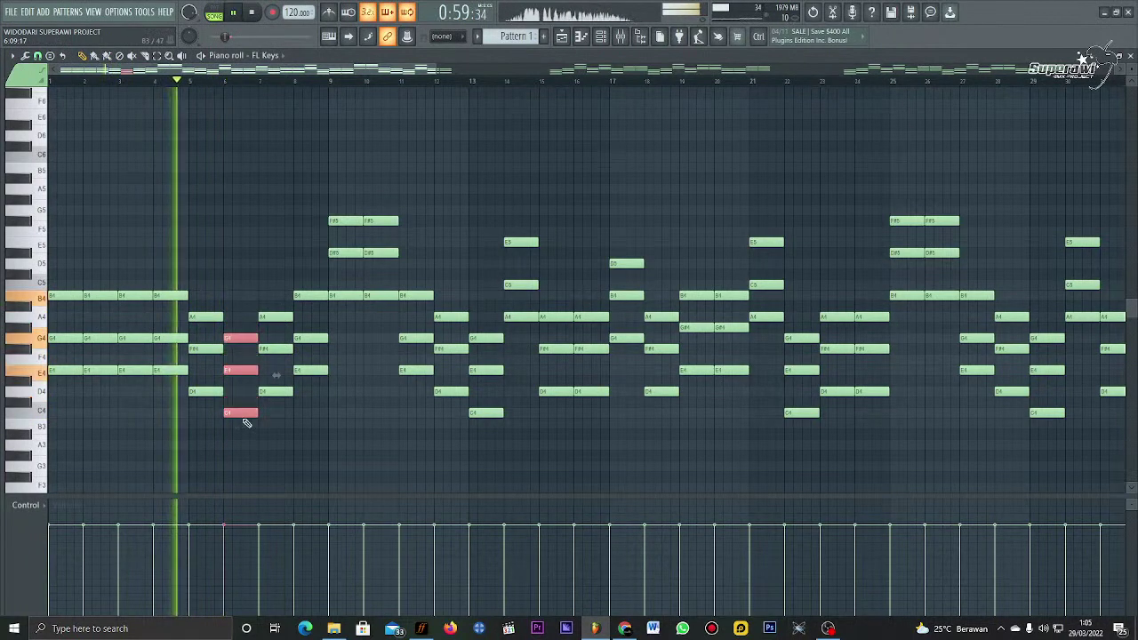
key(Down)
key(ctrl+d)
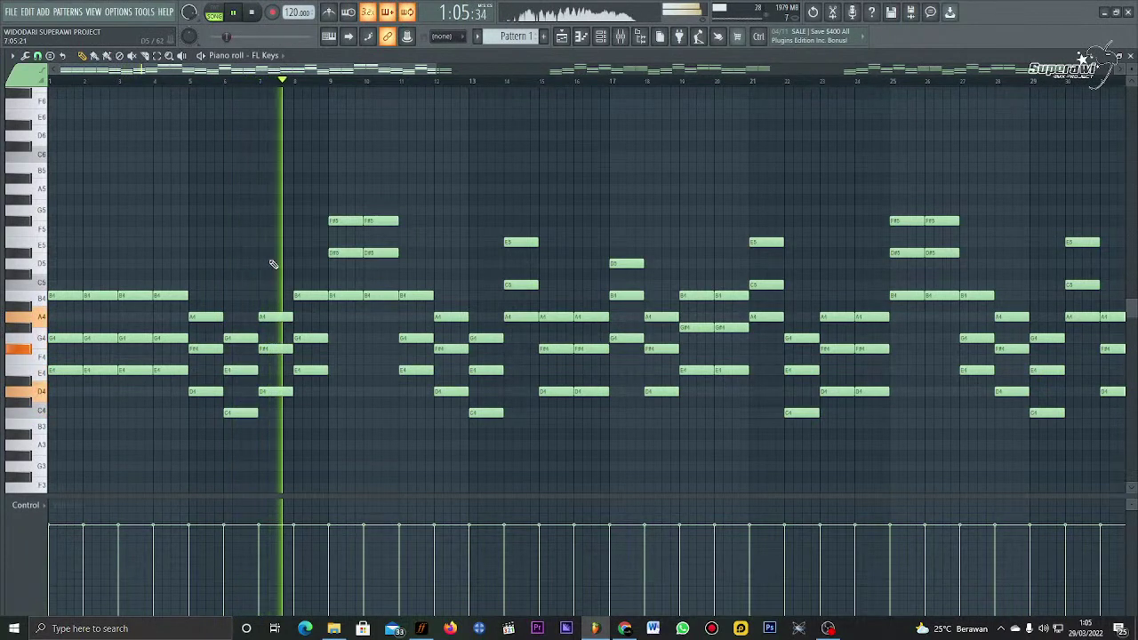
Step: Delete the six high notes in bars 9–10
right_click(346, 220)
right_click(346, 252)
right_click(346, 295)
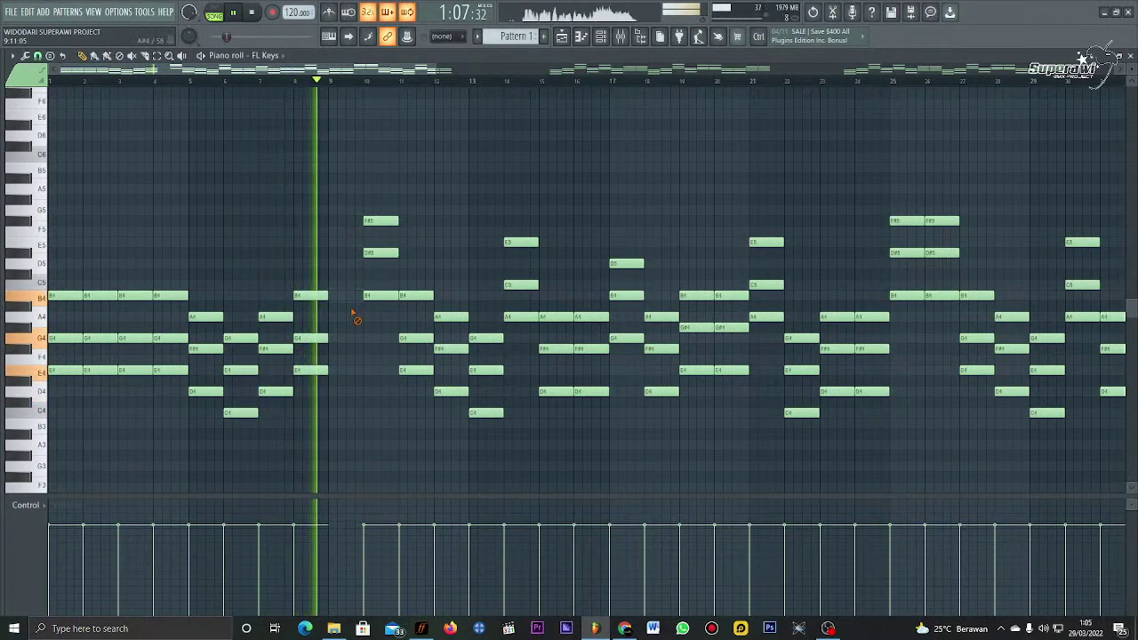
right_click(381, 253)
right_click(380, 221)
right_click(383, 295)
Step: Delete all notes from bar 11 onward and duplicate the remaining opening bars with Ctrl+B
scroll(406, 85, down, 5)
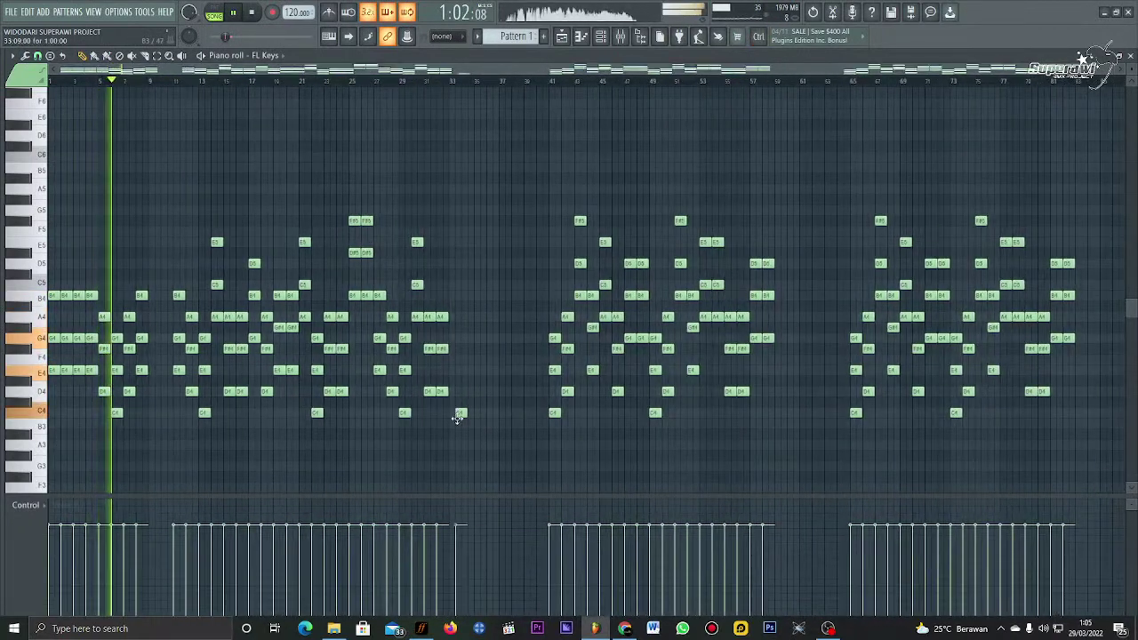
drag(1097, 131, 197, 468)
key(Delete)
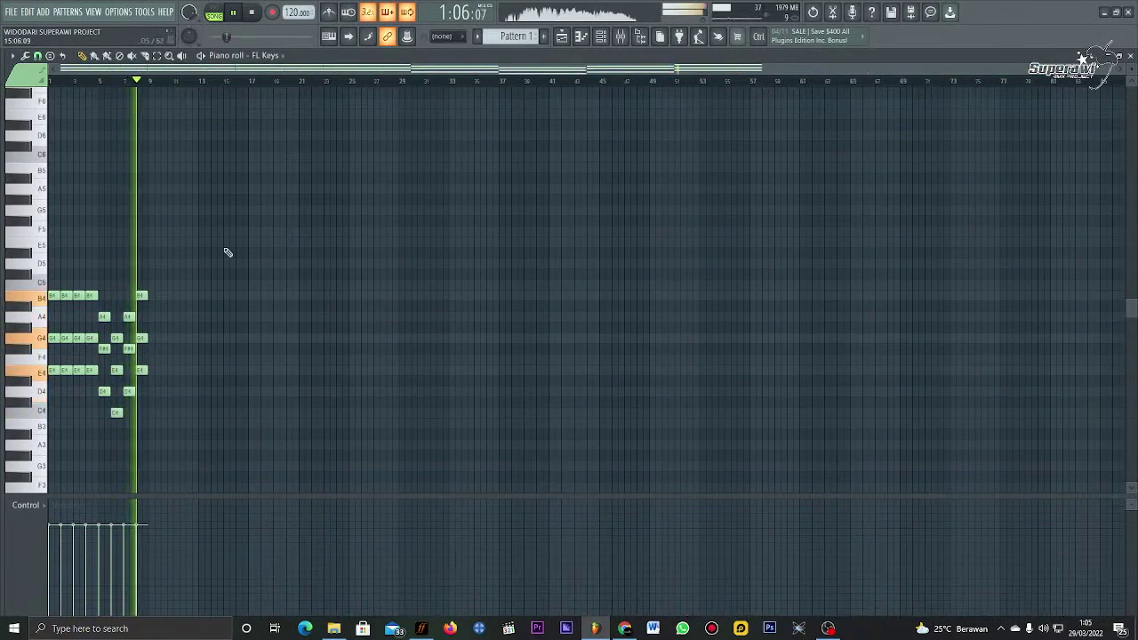
drag(219, 238, 156, 378)
key(space)
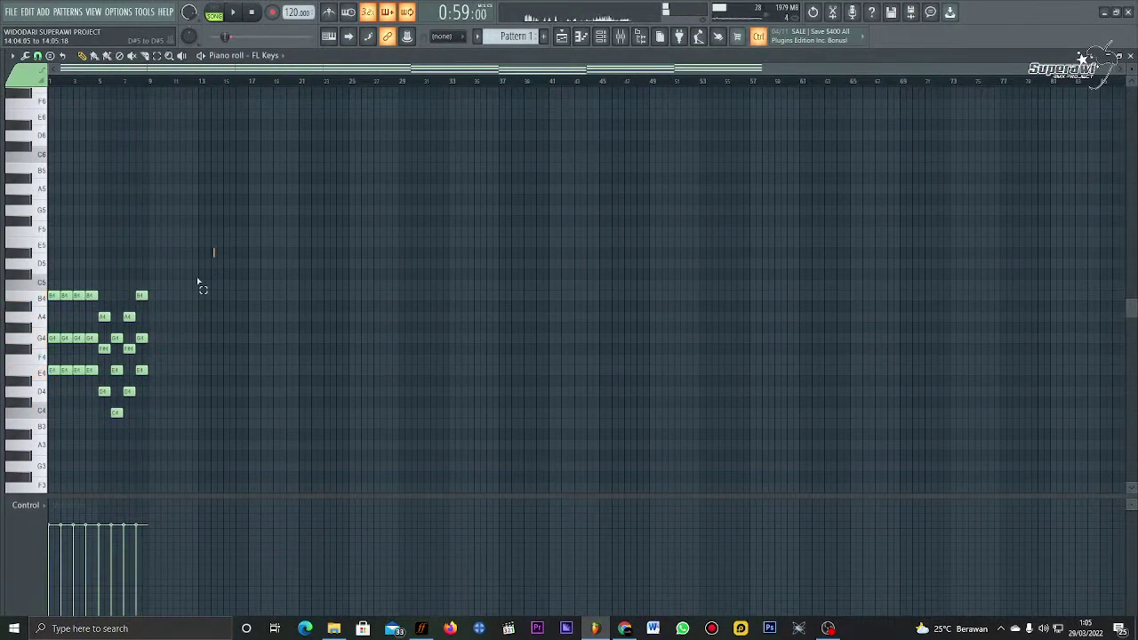
drag(211, 249, 60, 371)
key(ctrl+b)
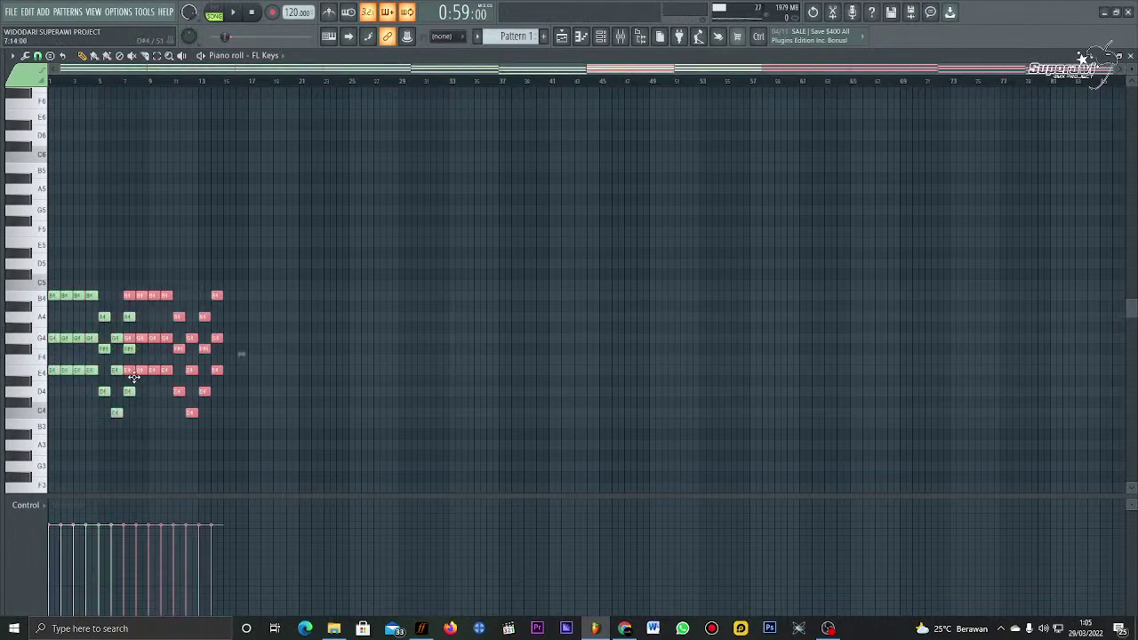
key(space)
click(145, 82)
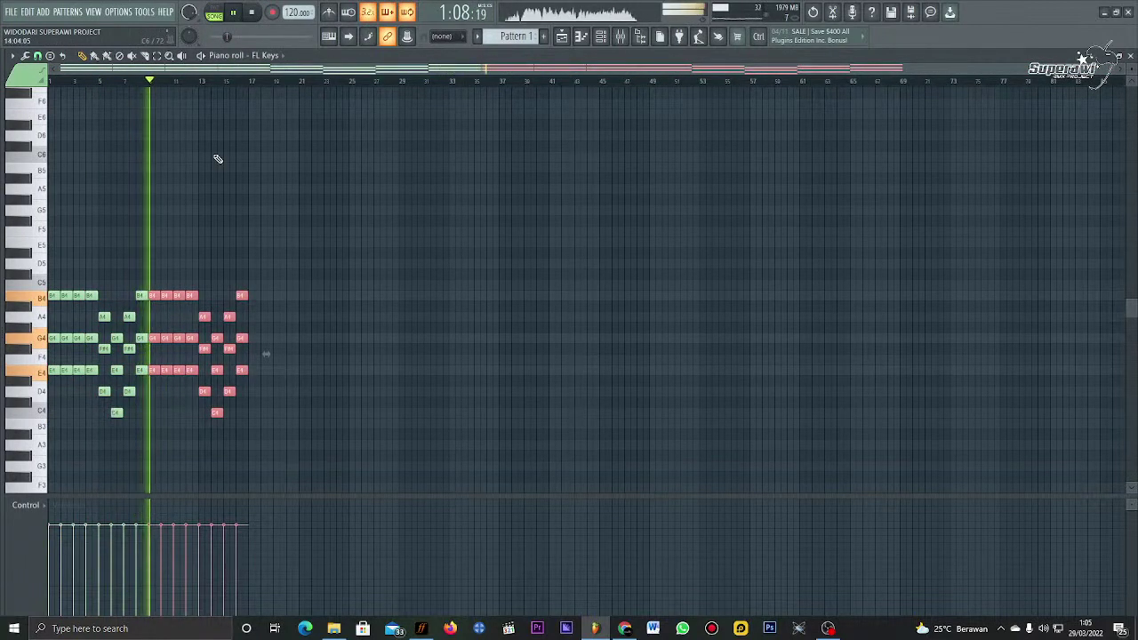
key(ctrl+d)
Step: Move the bar-13 chord back to bar 11 and play from around bar 10
scroll(174, 86, up, 5)
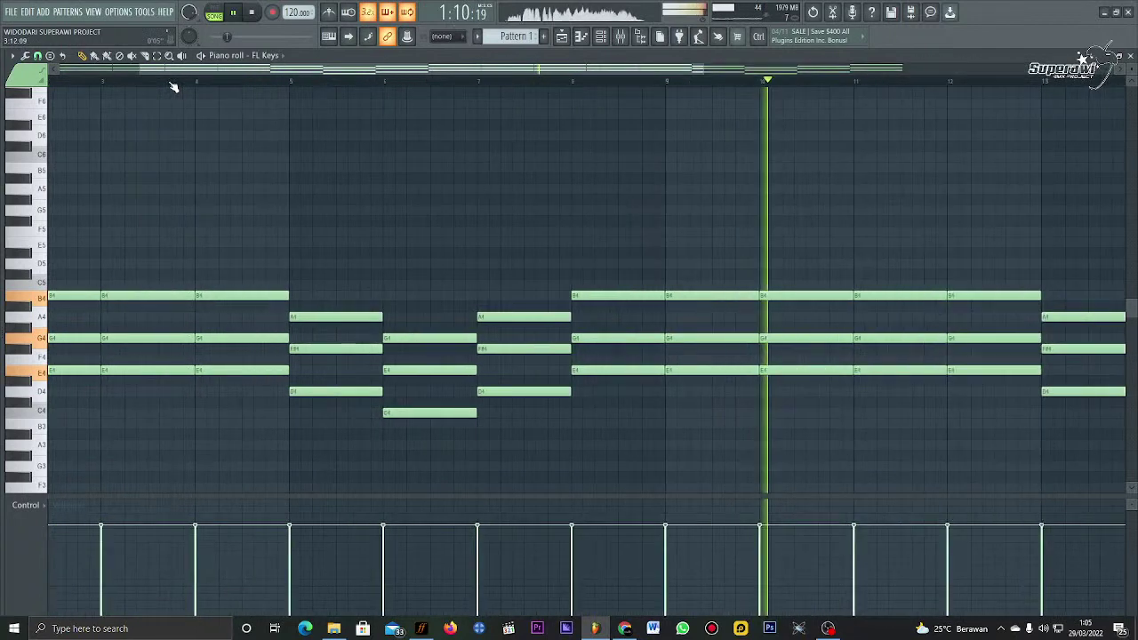
key(space)
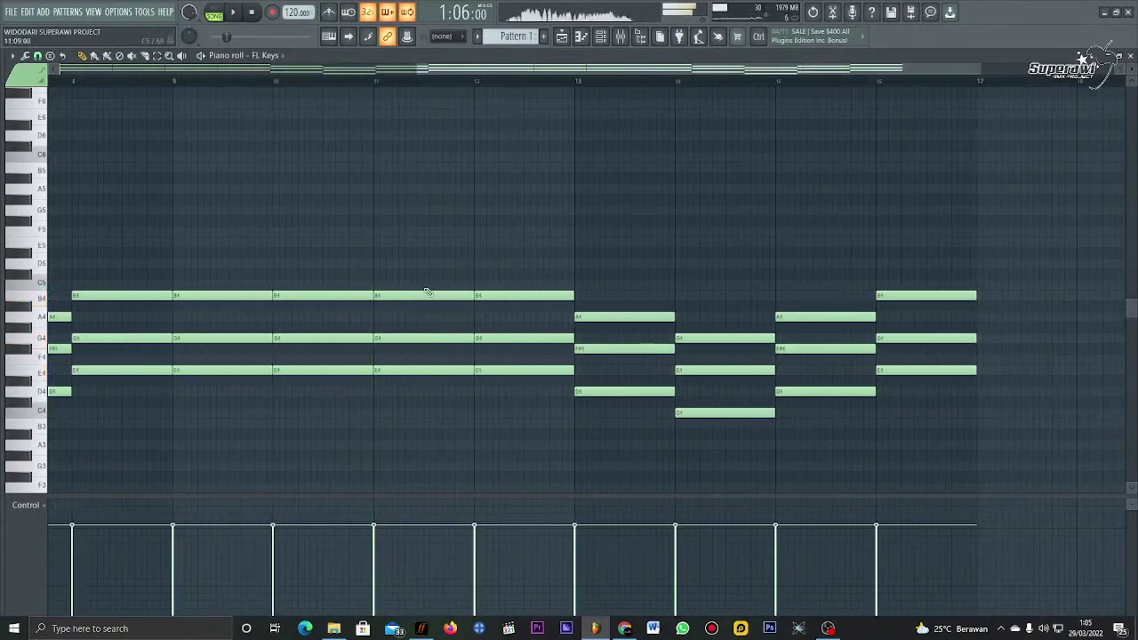
drag(667, 303, 419, 386)
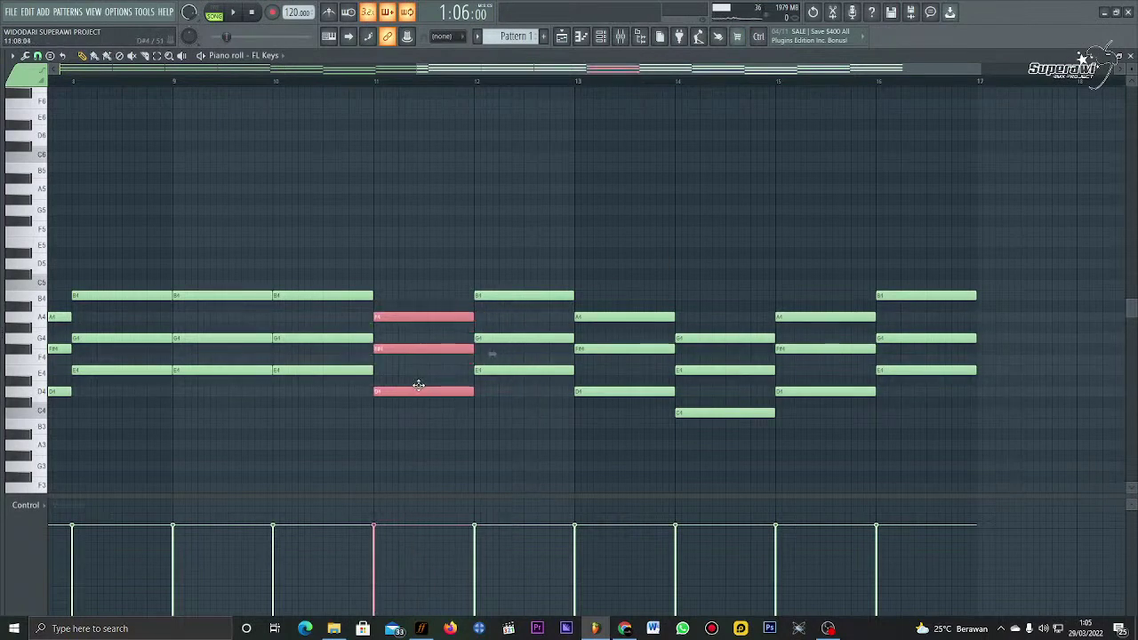
click(340, 82)
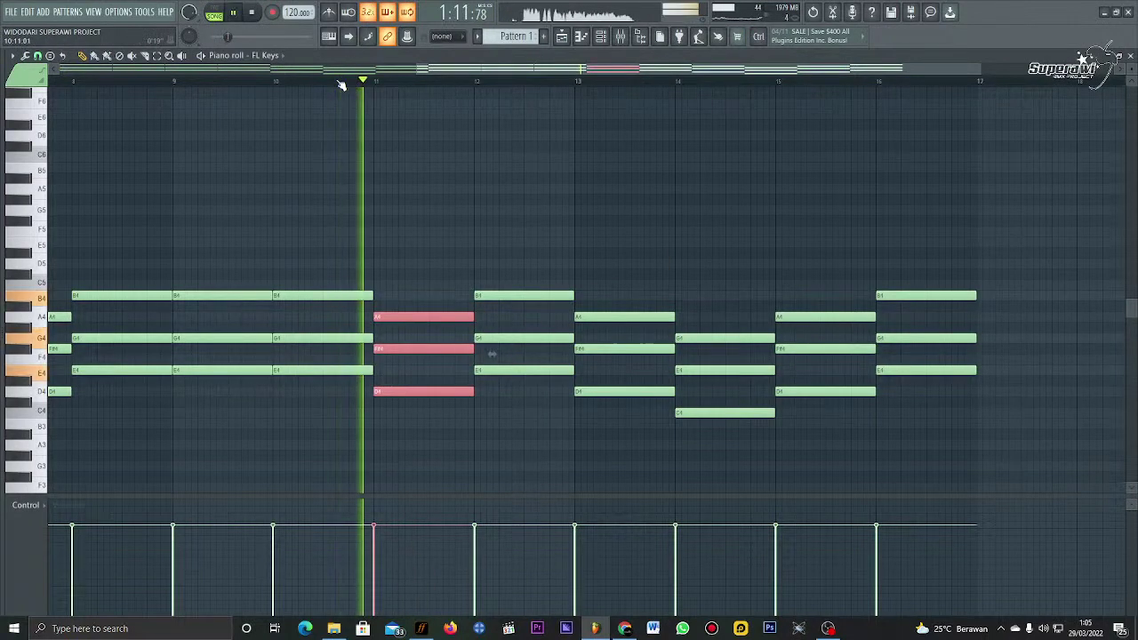
scroll(340, 83, down, 2)
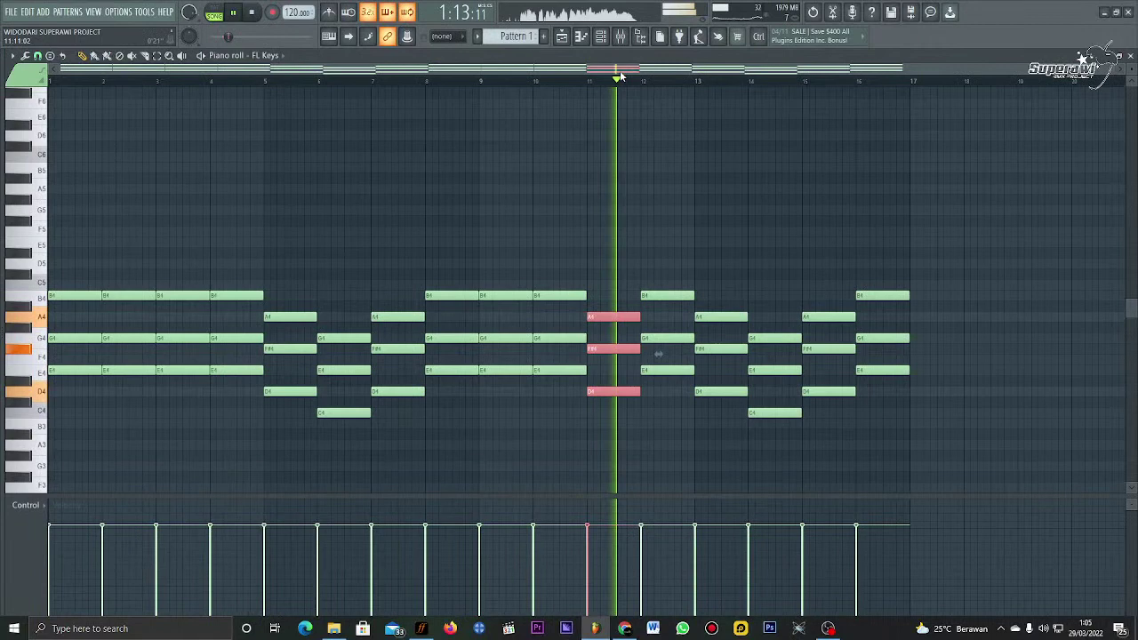
scroll(495, 228, right, 4)
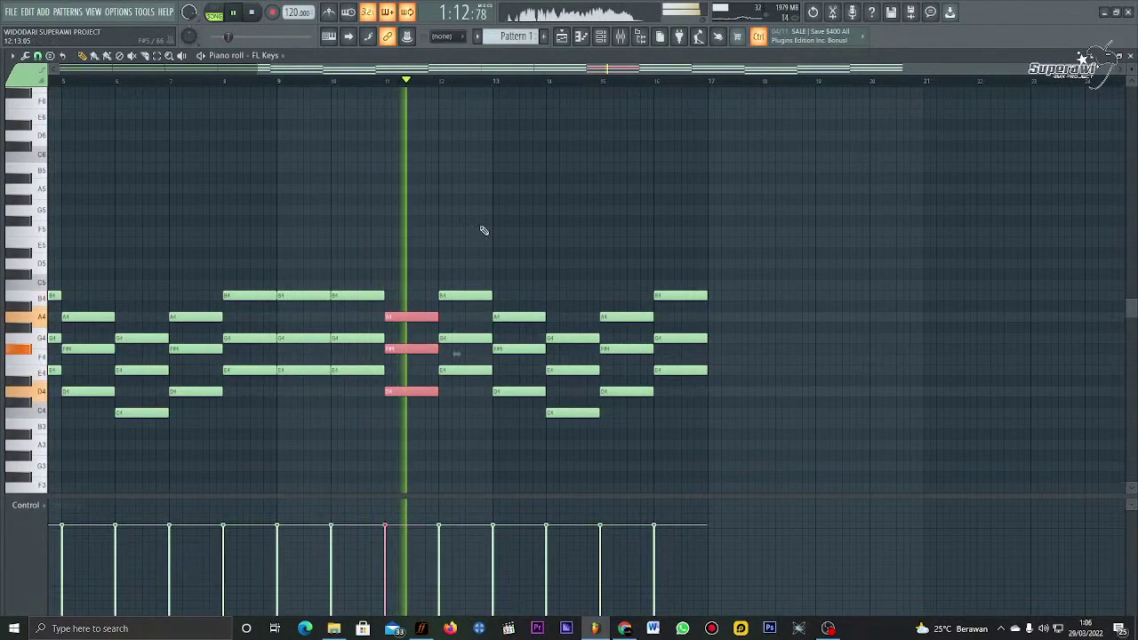
Step: Lower the bar-12 chord two semitones with F4 raised to F#4, and the bar-13 chord one semitone
drag(481, 230, 451, 381)
key(Down)
key(Down)
click(472, 271)
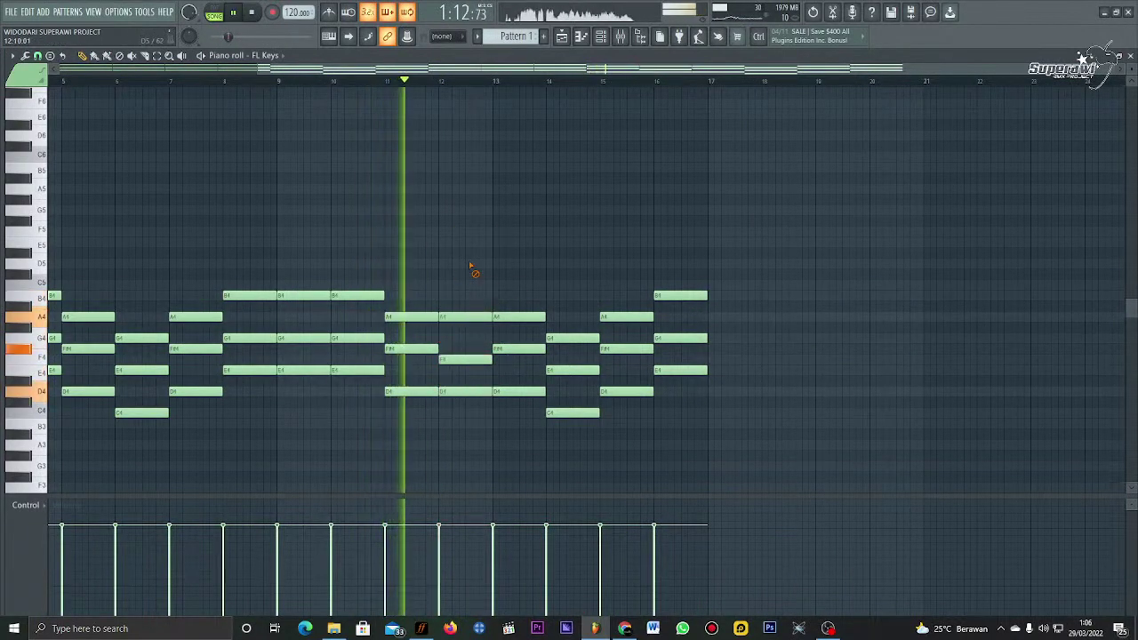
drag(448, 359, 446, 347)
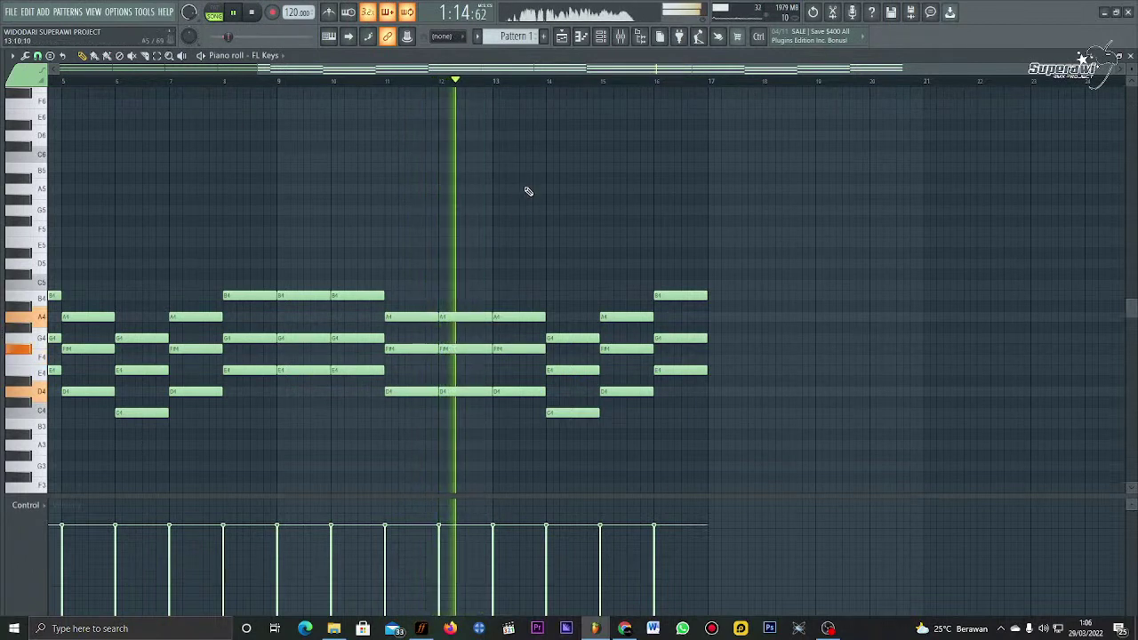
drag(516, 258, 509, 412)
key(Down)
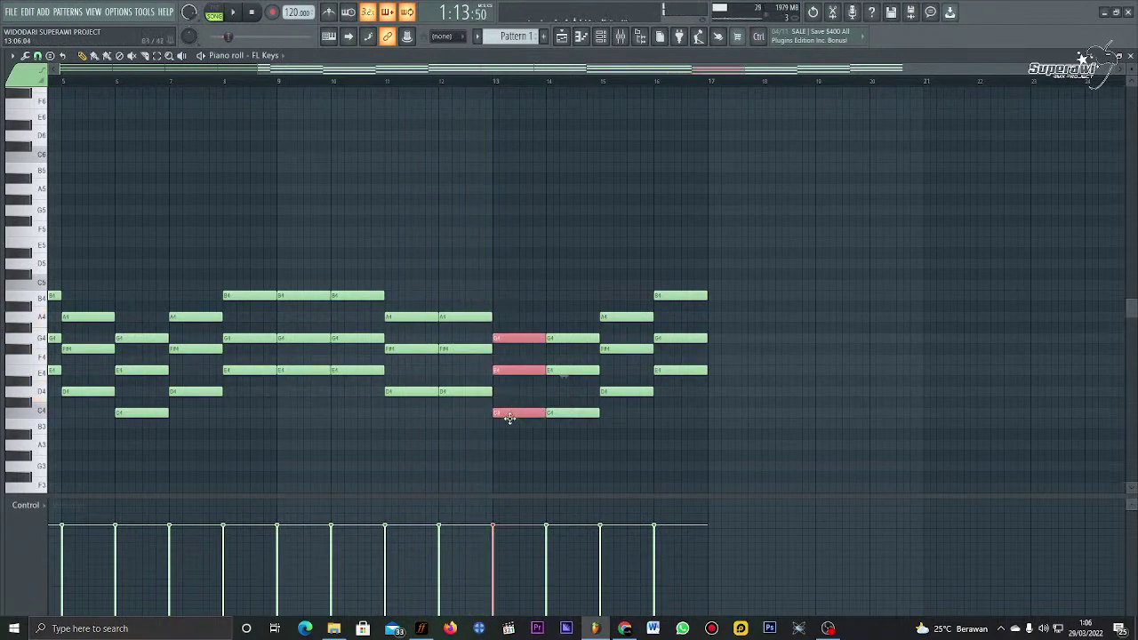
click(598, 180)
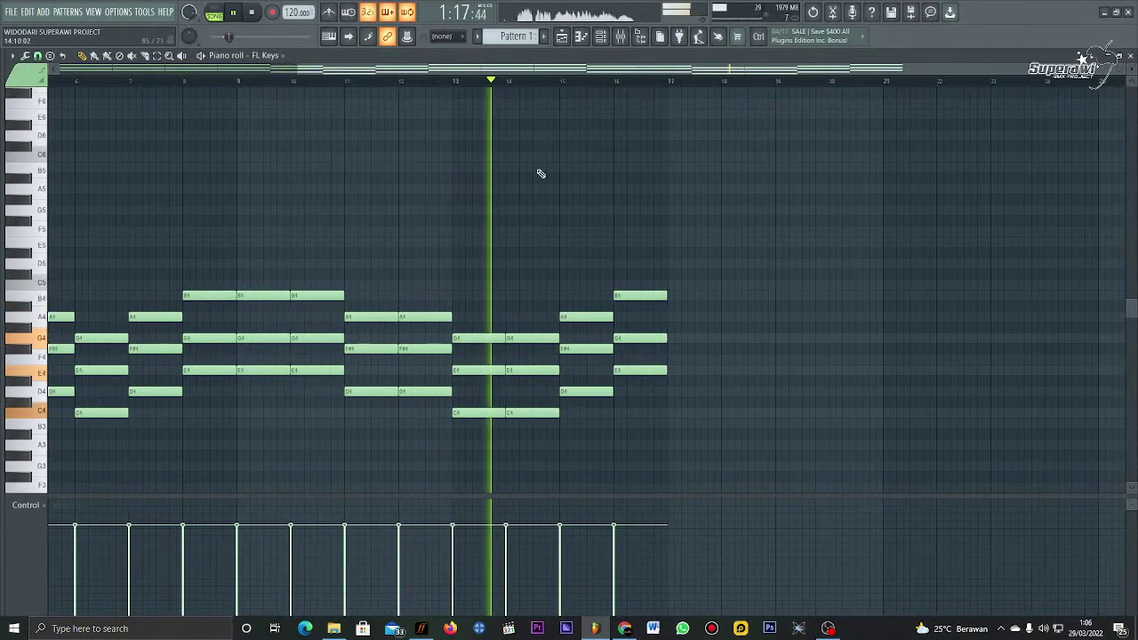
Step: Nudge the last B4, G4, E4 chord later, copy it into bar 17, and select all notes
scroll(569, 187, down, 3)
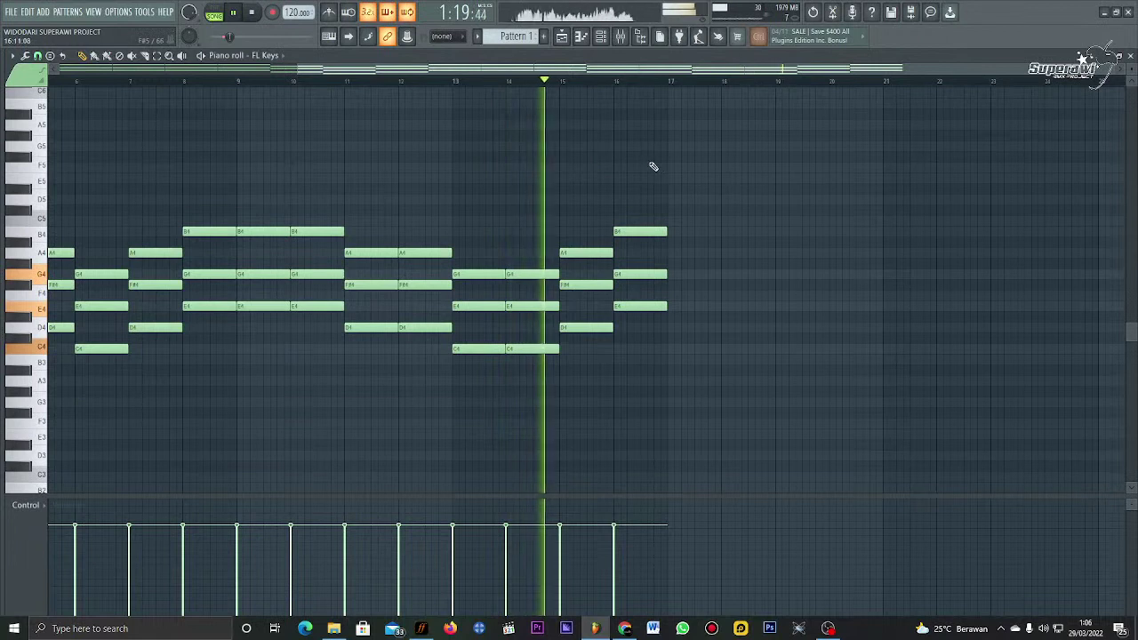
drag(650, 163, 636, 304)
mouse_move(620, 233)
mouse_down()
mouse_move(638, 233)
mouse_move(626, 233)
mouse_up()
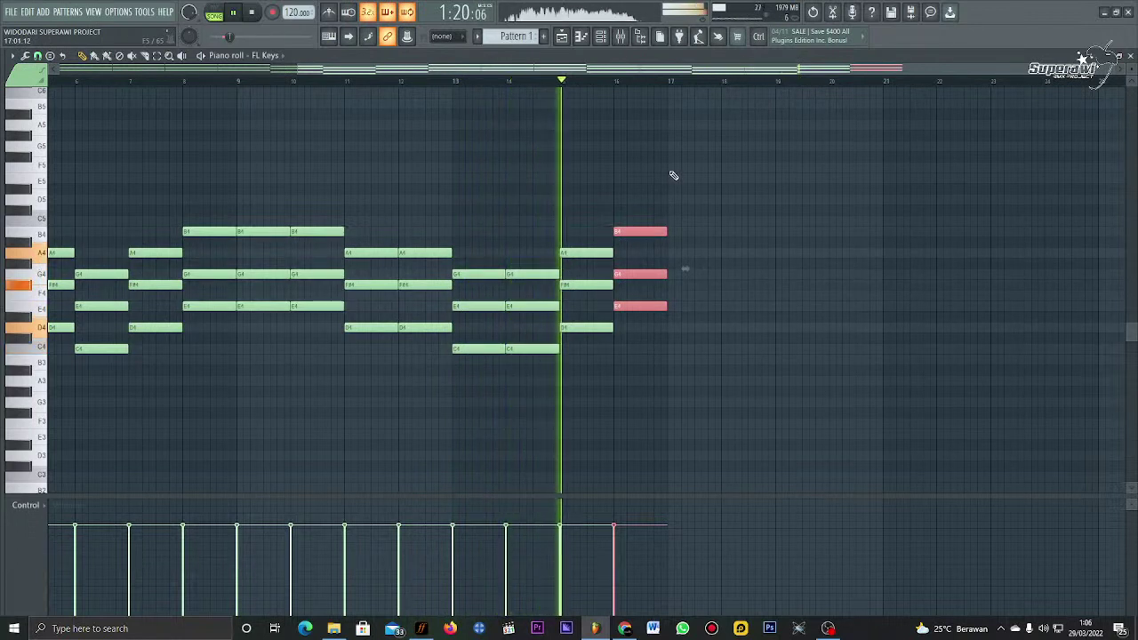
key(ctrl+d)
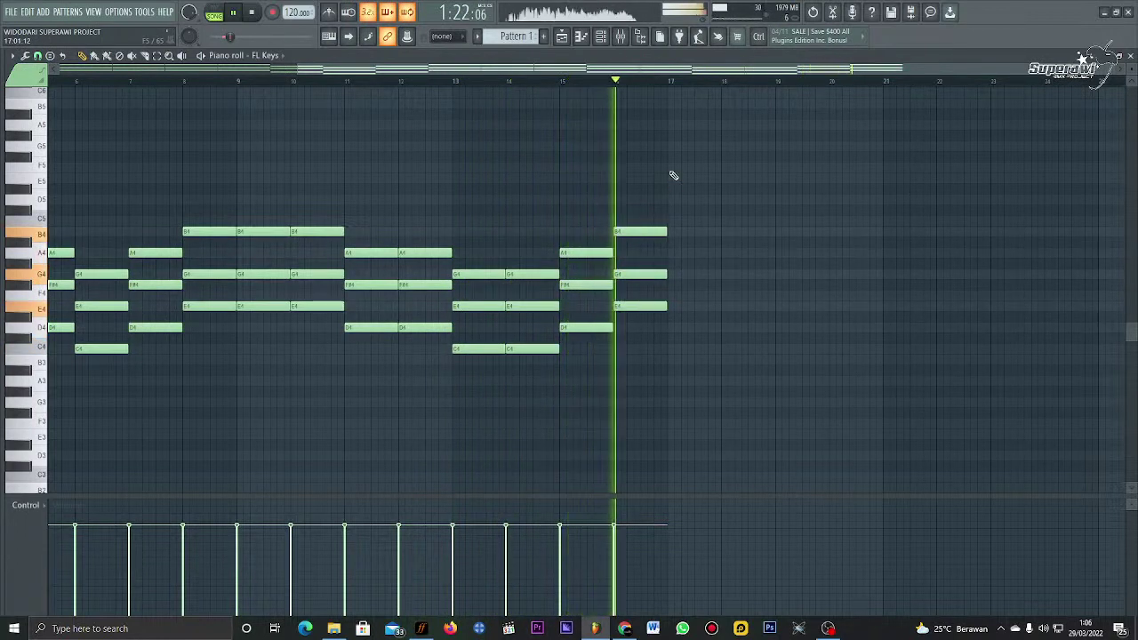
drag(666, 178, 691, 312)
key(space)
key(ctrl+d)
key(ctrl+a)
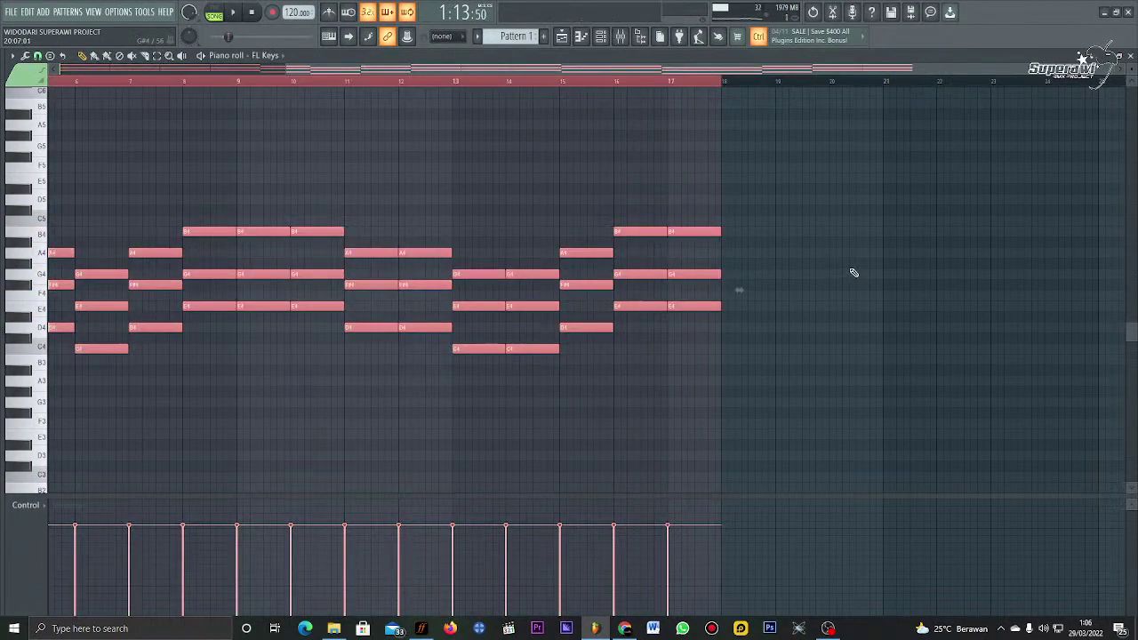
Step: In the playlist, unmute RYTHME, move its clip to bar 27, mute Track 3, and open the RYTHME pattern
click(578, 38)
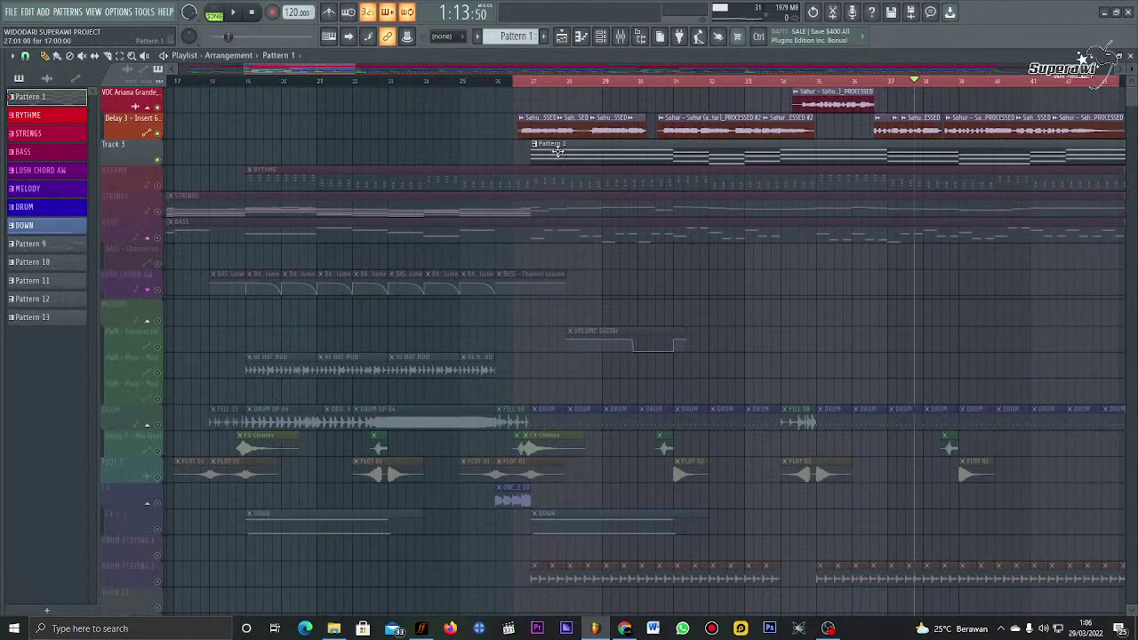
click(157, 185)
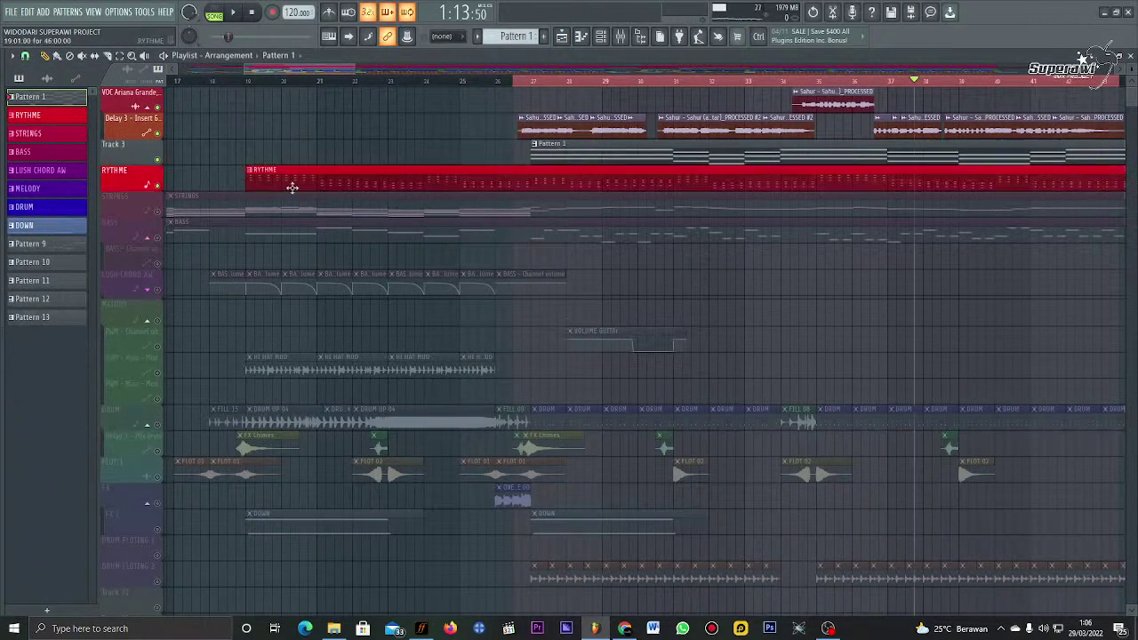
drag(423, 188, 578, 189)
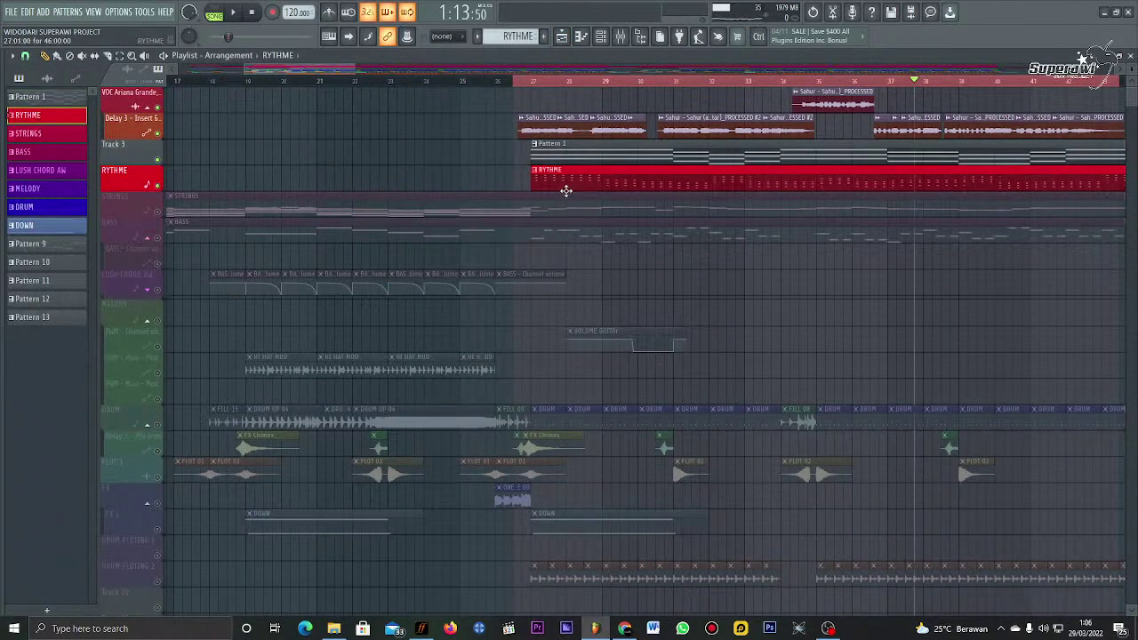
click(158, 160)
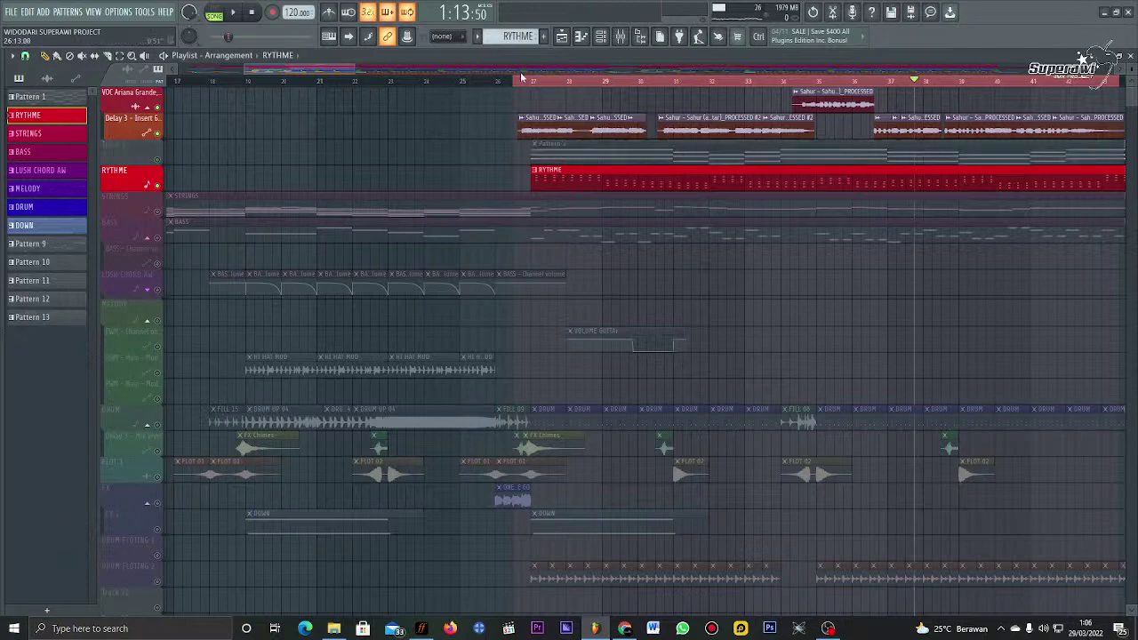
scroll(525, 118, right, 1)
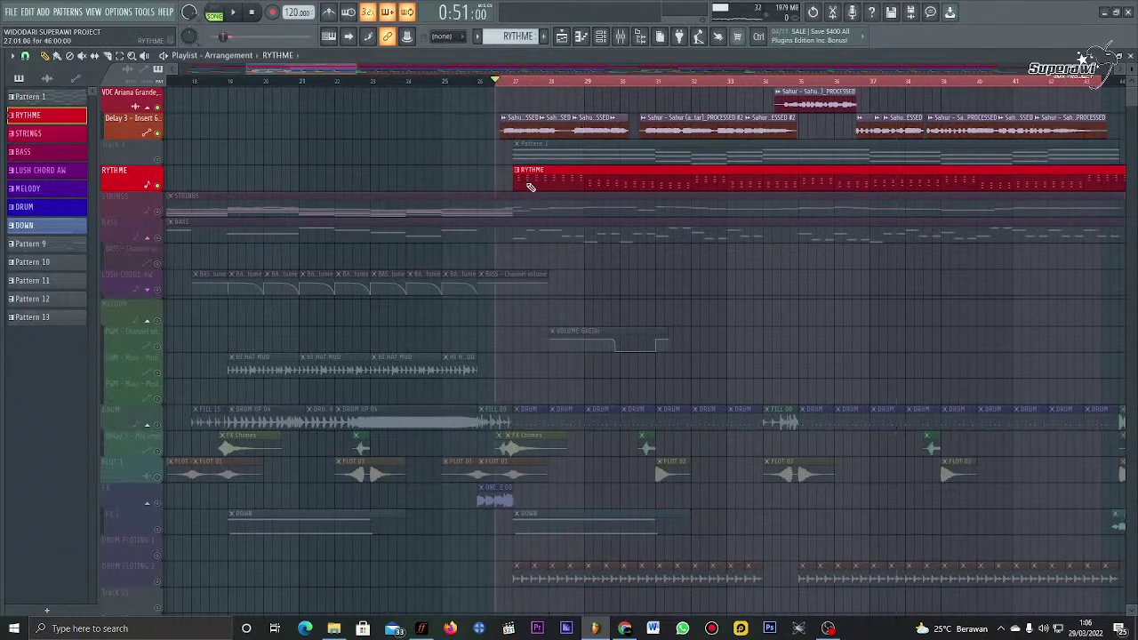
double_click(530, 187)
Step: Replace the RYTHME notes with the copied chords and raise them an octave to E5
key(ctrl+a)
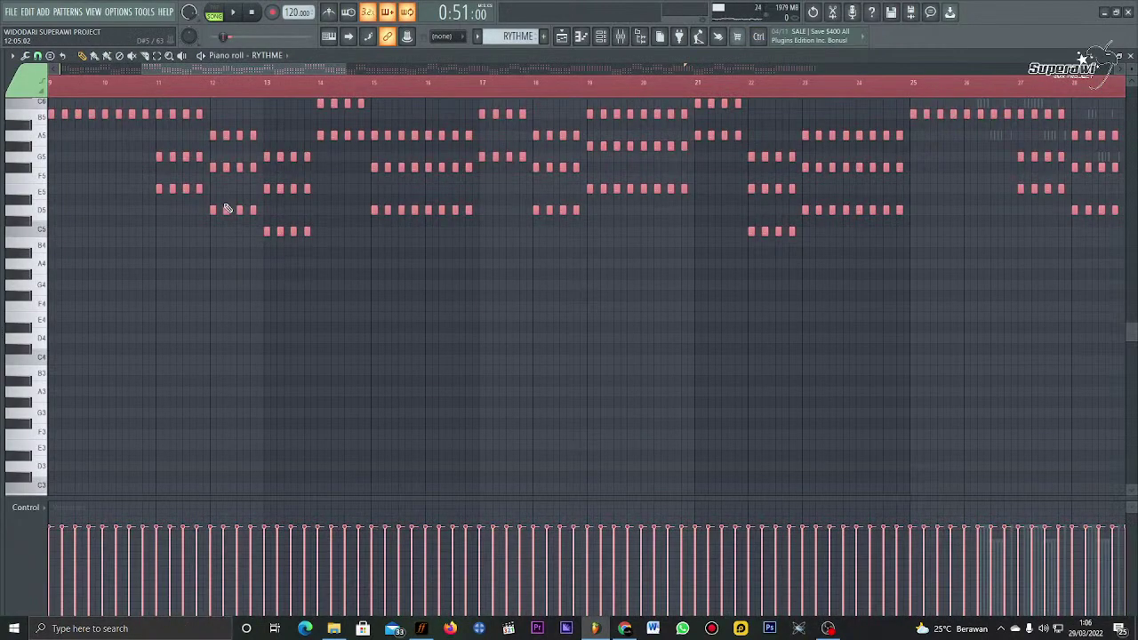
key(Delete)
scroll(182, 250, up, 3)
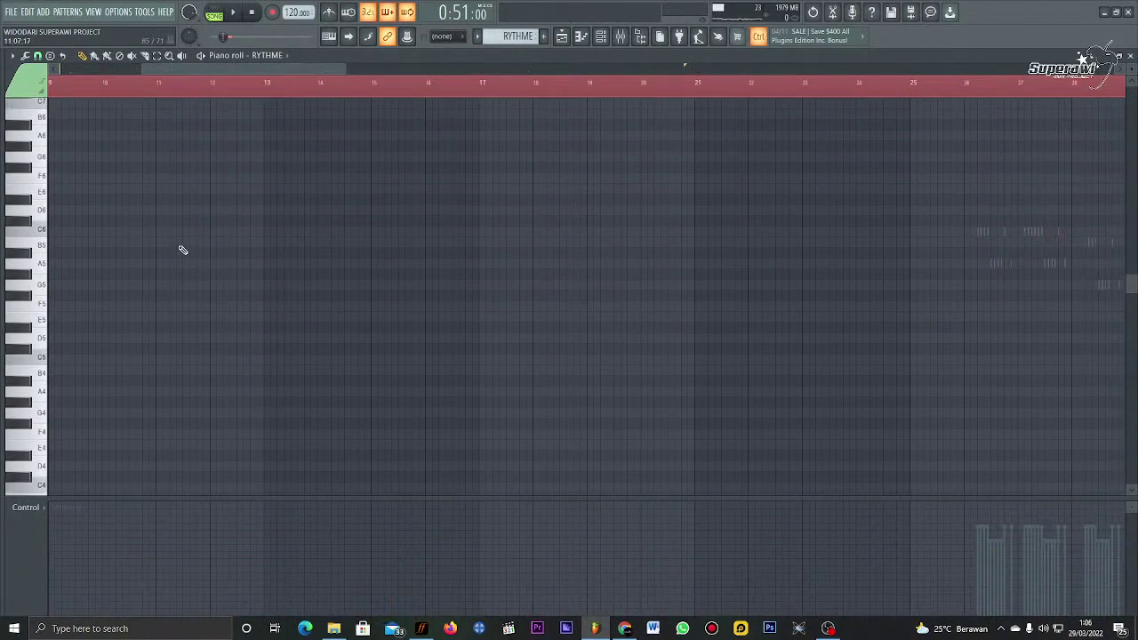
key(ctrl+v)
scroll(102, 342, down, 2)
drag(76, 386, 69, 251)
ctrl+scroll(60, 102, up, 3)
scroll(92, 68, left, 5)
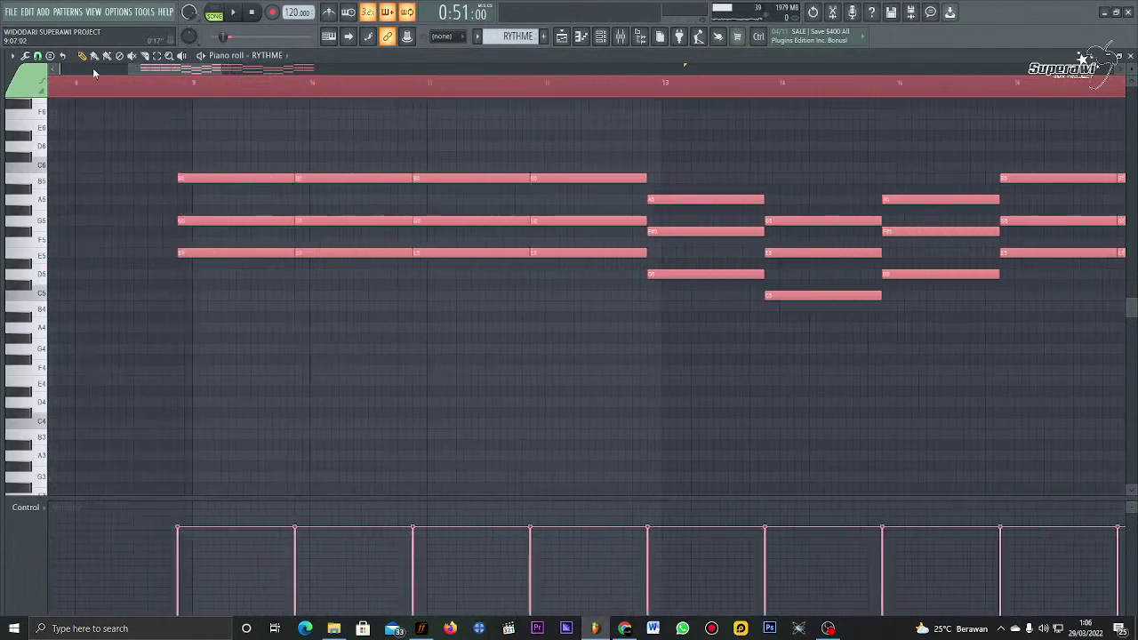
Step: Play the pattern and shorten every chord to a short stub at each bar start
key(space)
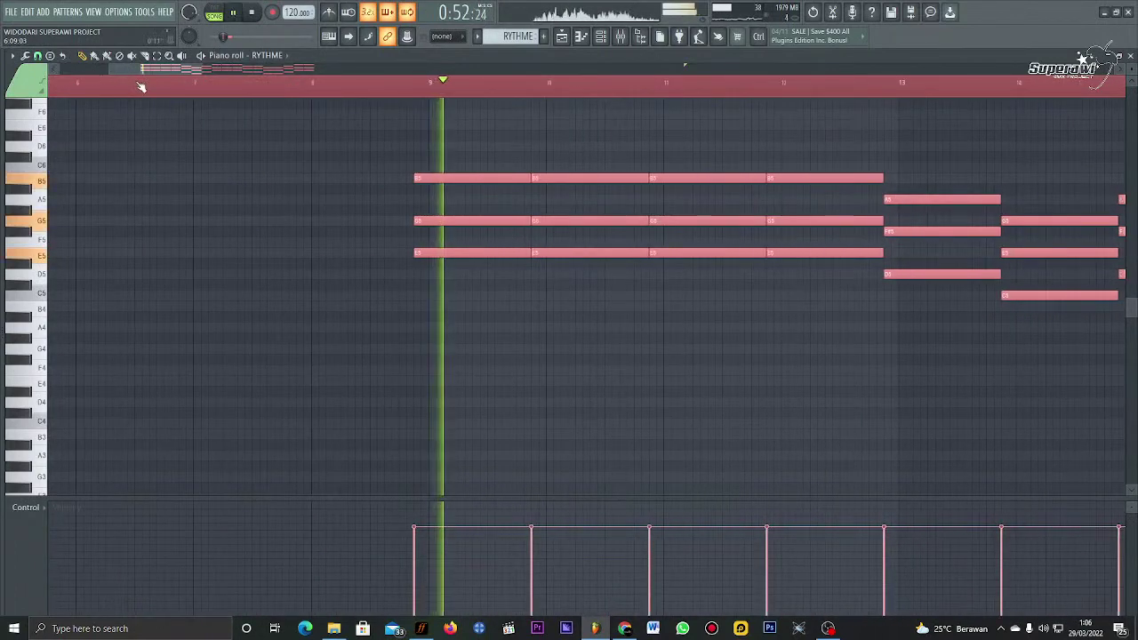
key(space)
ctrl+scroll(399, 170, down, 1)
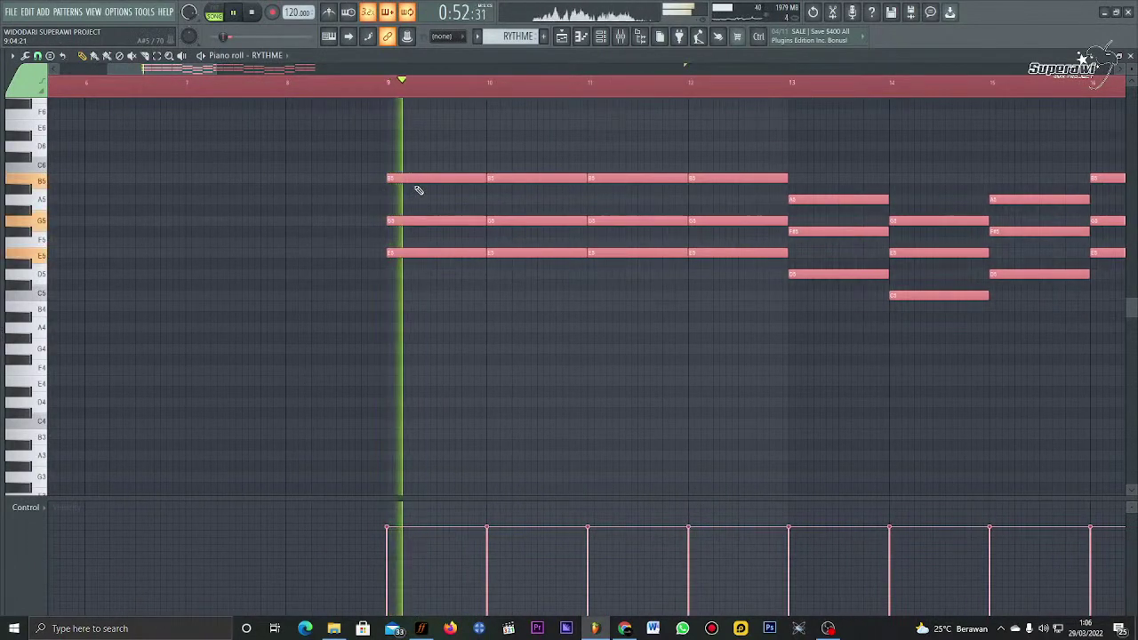
key(space)
ctrl+scroll(523, 171, up, 3)
drag(522, 182, 605, 178)
Step: Place copies of the chord stubs later in each beat
ctrl+scroll(341, 98, up, 2)
key(space)
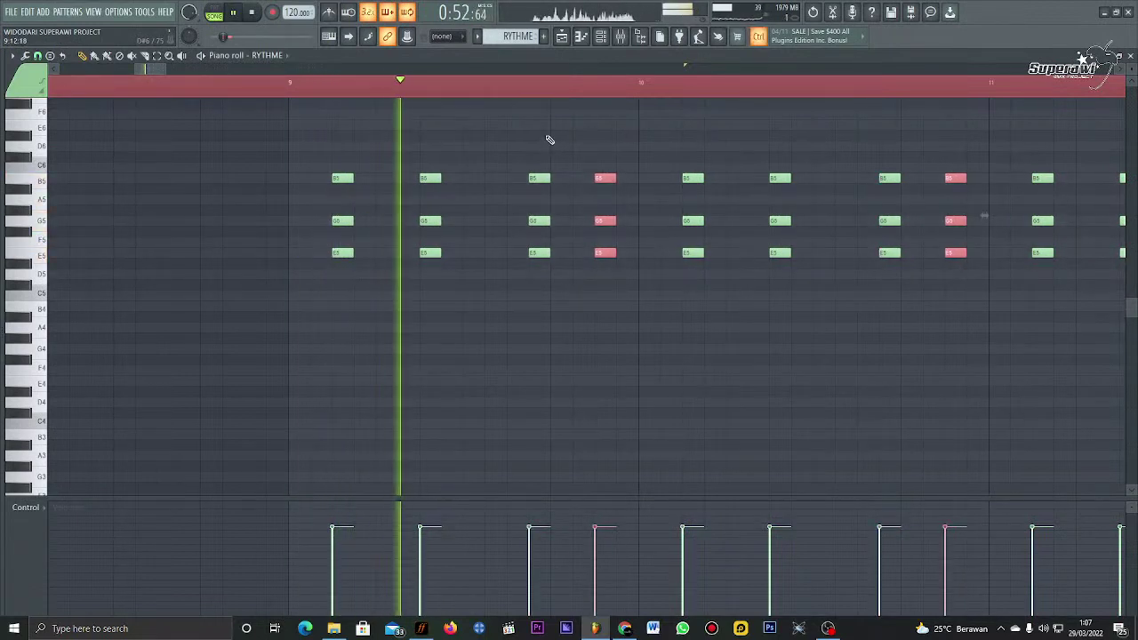
key(ctrl+z)
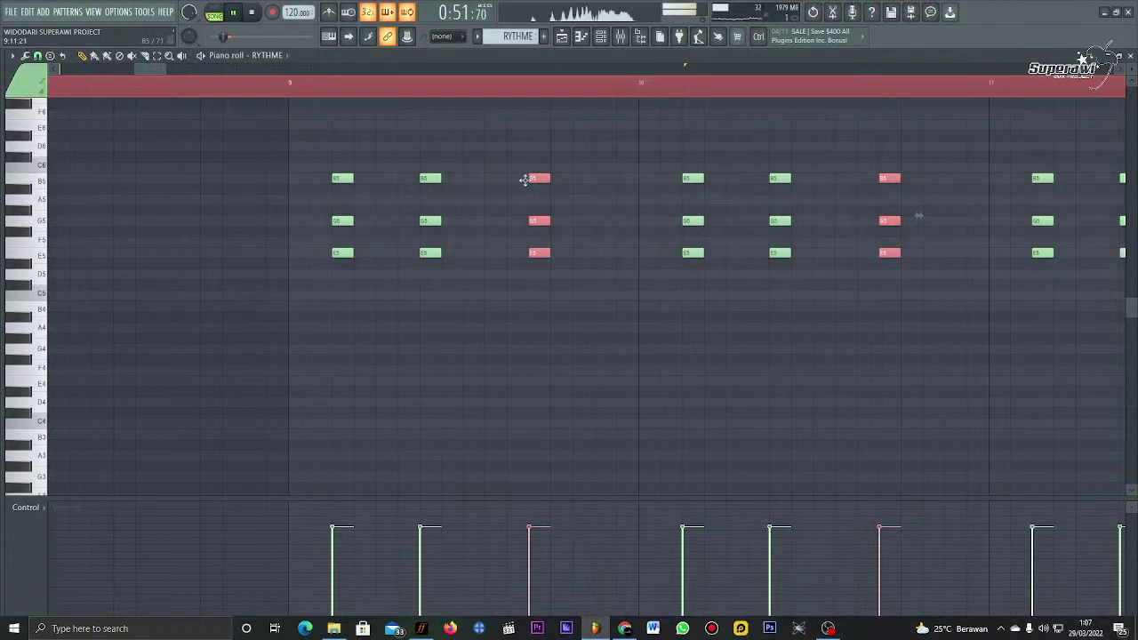
shift+drag(525, 180, 590, 180)
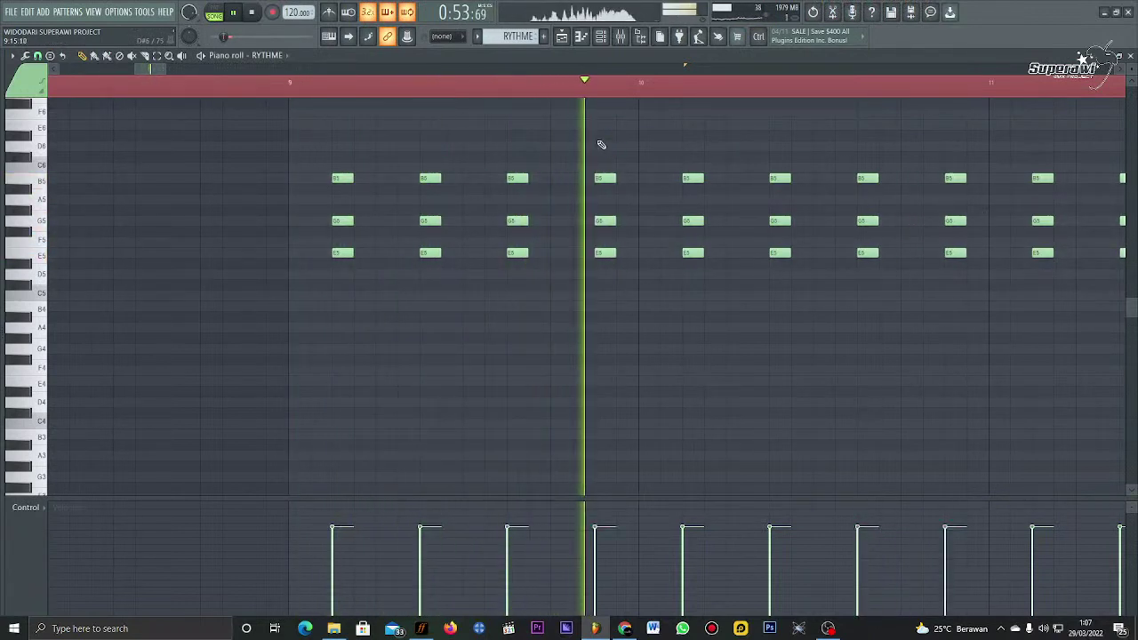
scroll(571, 101, down, 5)
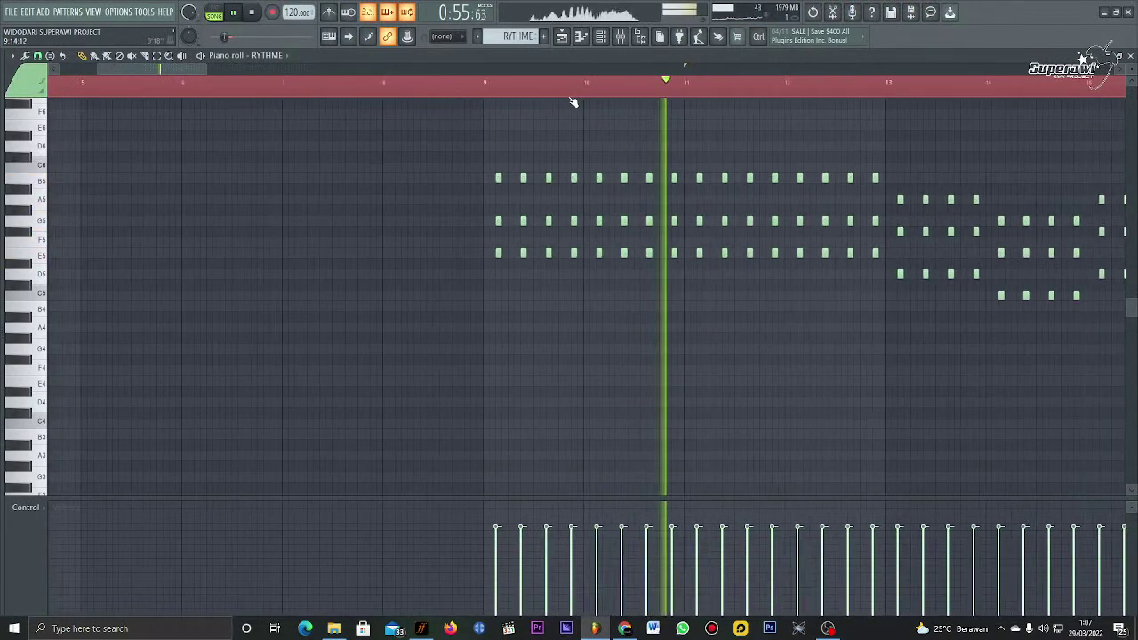
scroll(573, 101, down, 2)
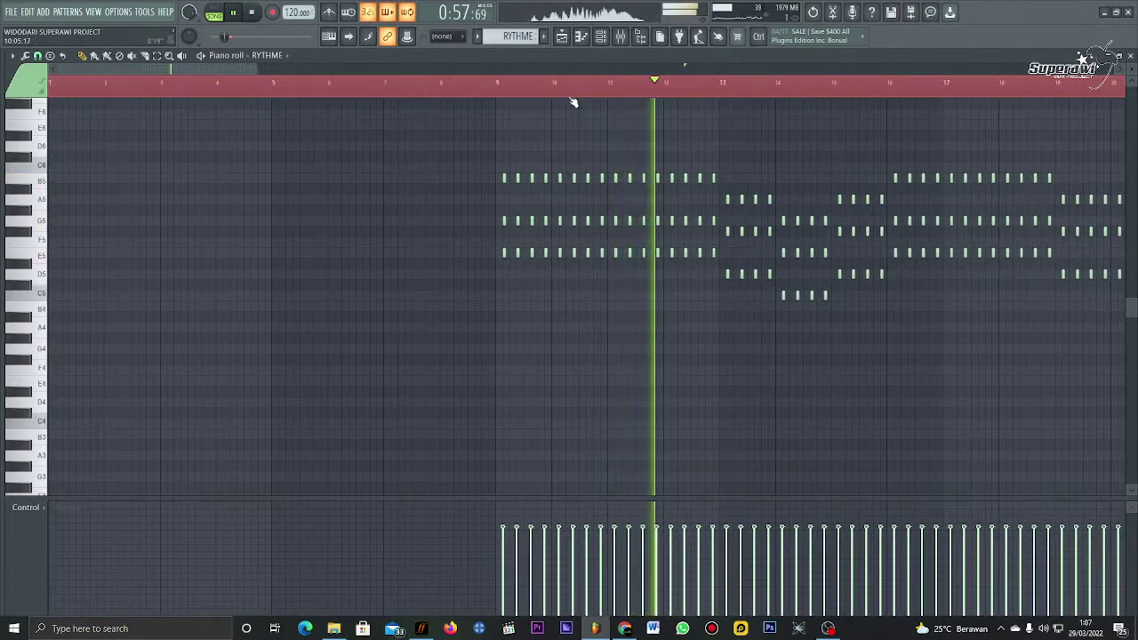
scroll(732, 69, right, 2)
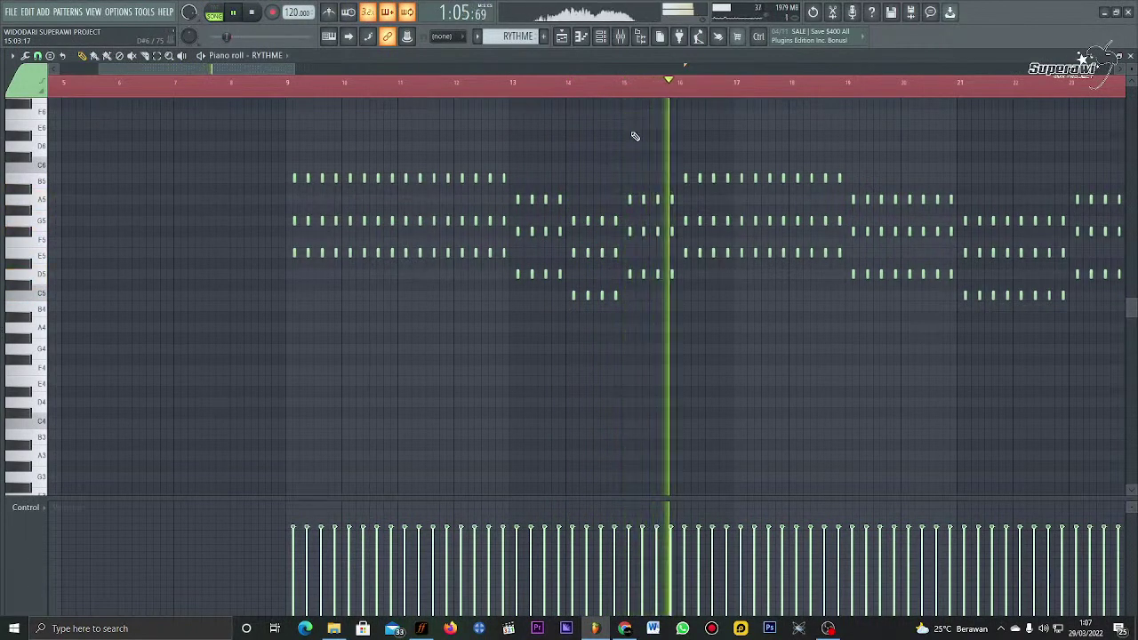
click(564, 38)
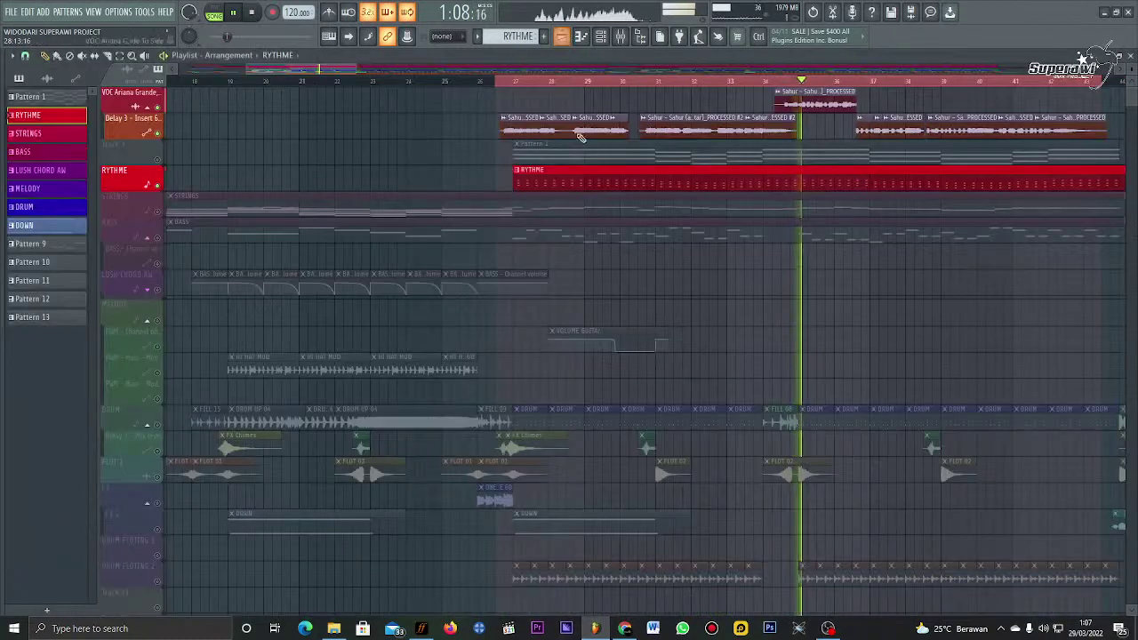
Step: Delete the RYTHME clips around bars 65 and 85 and shorten the remaining RYTHME clip
click(157, 423)
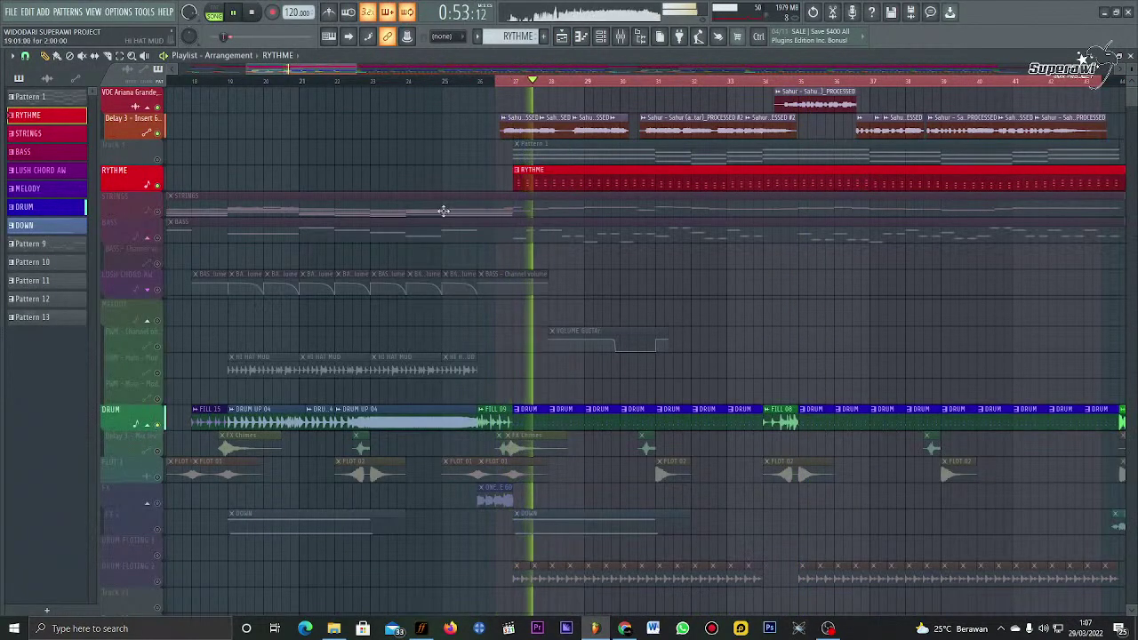
scroll(524, 84, down, 5)
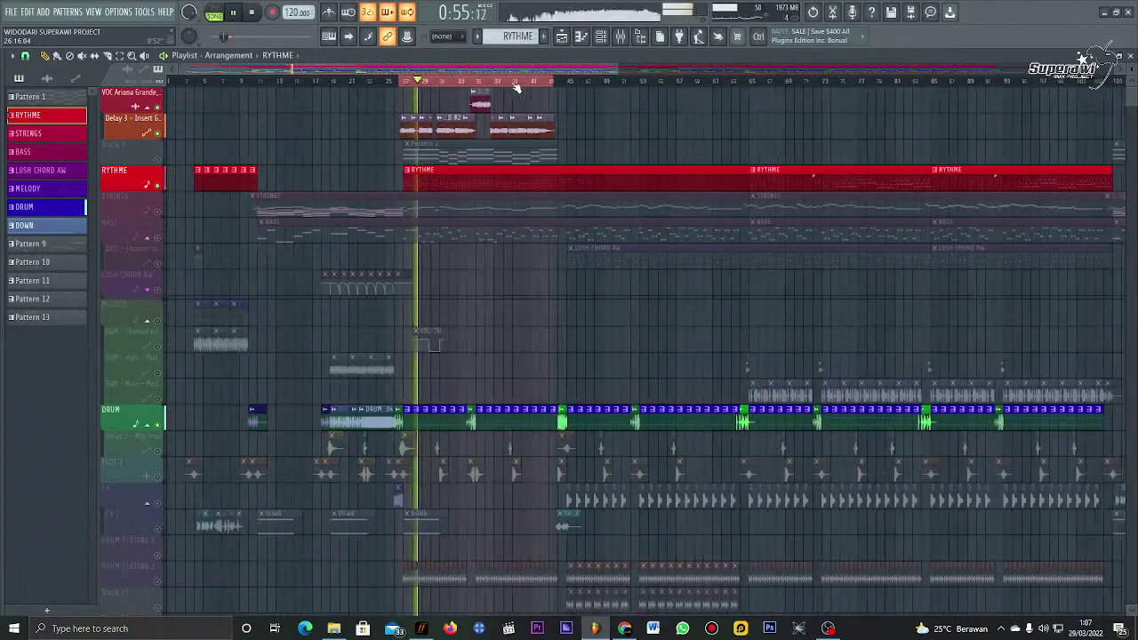
right_click(795, 177)
right_click(926, 177)
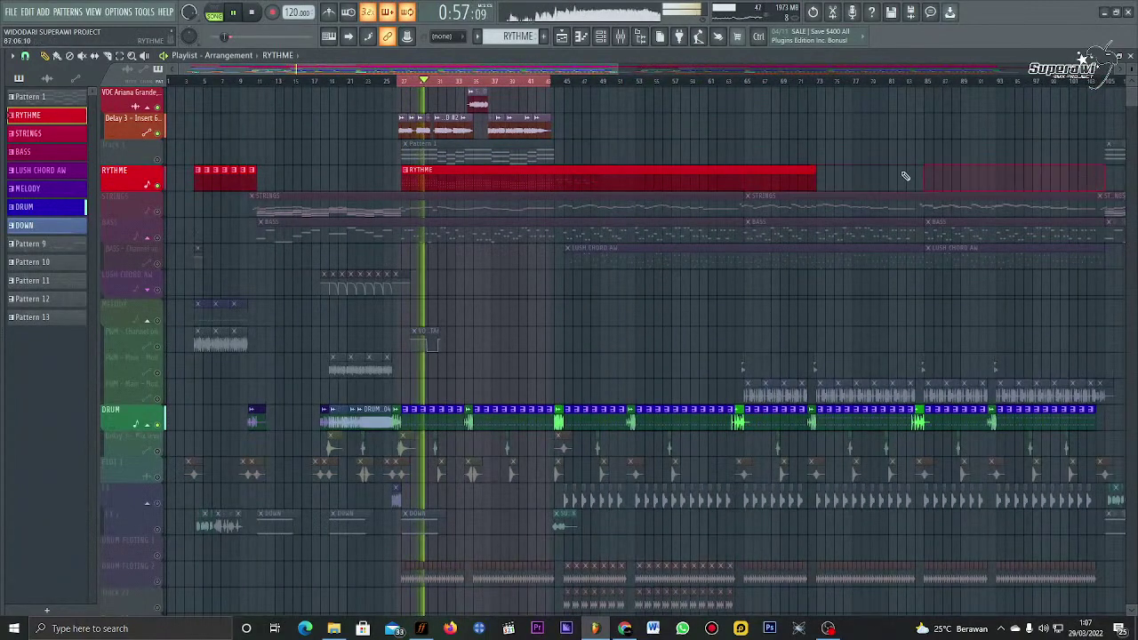
drag(816, 178, 552, 194)
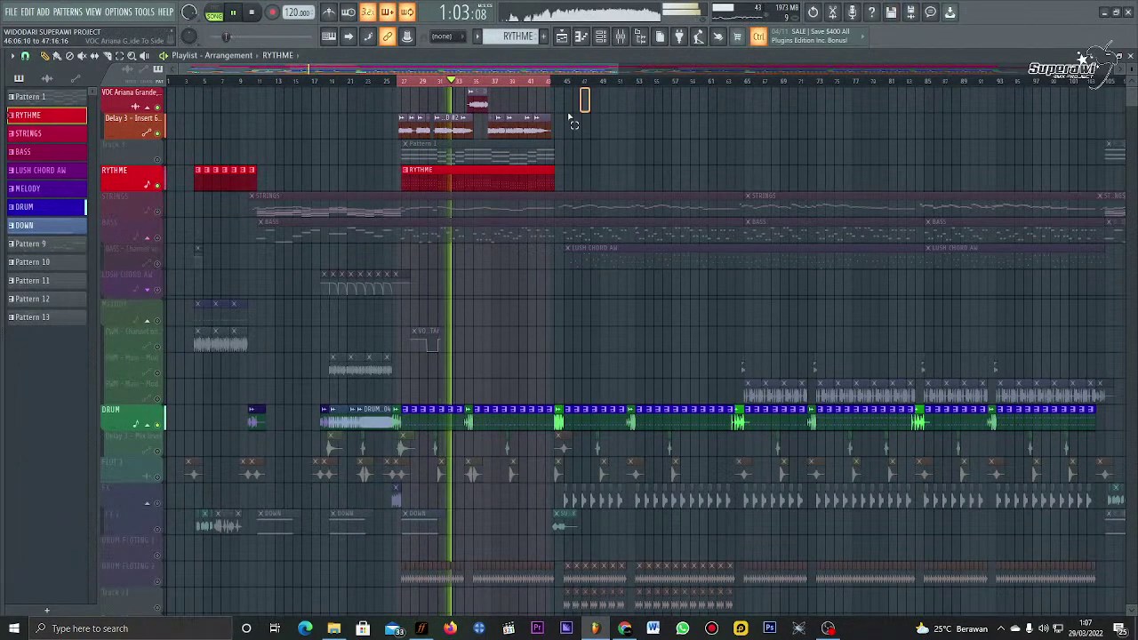
Step: Duplicate the vocal and RYTHME clips after the first ones, then open the RYTHME piano roll
drag(574, 122, 566, 163)
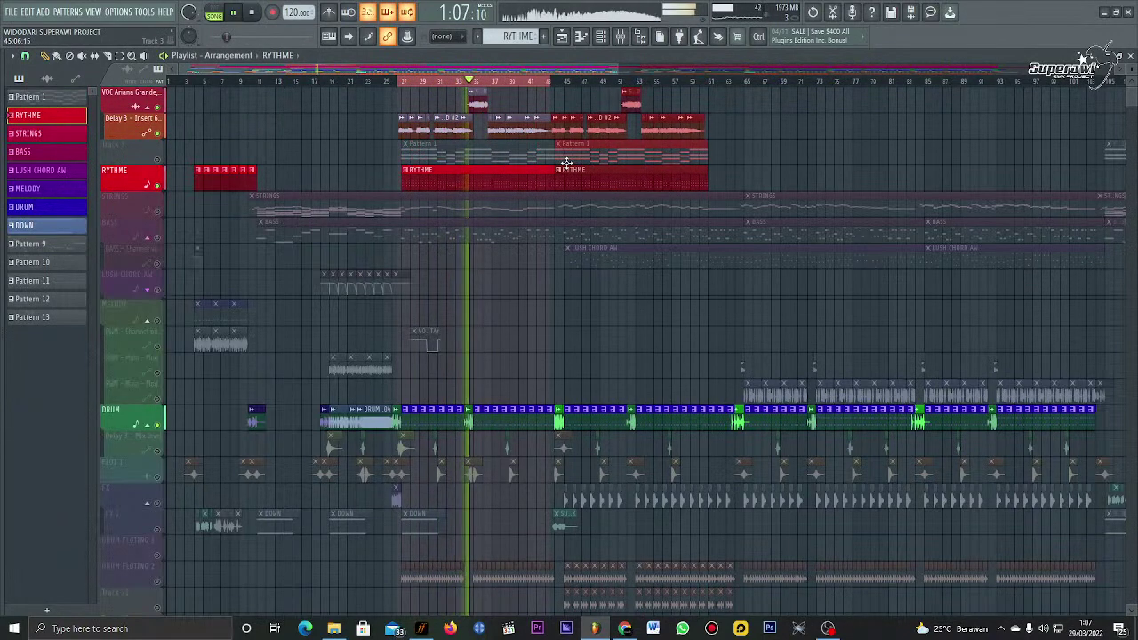
click(549, 81)
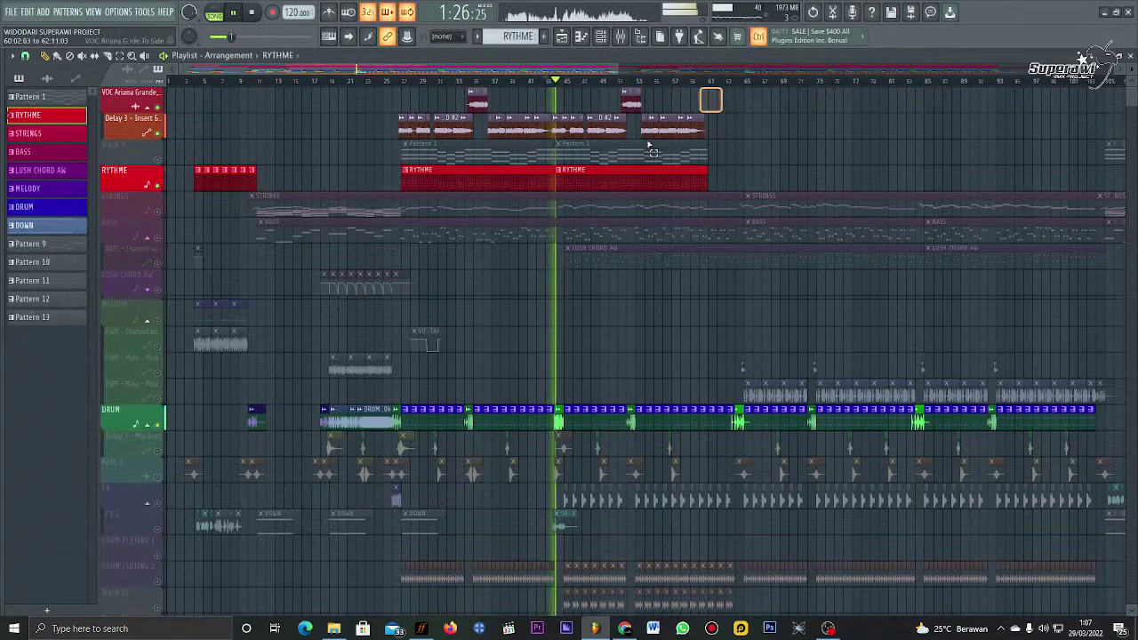
drag(649, 146, 569, 189)
key(space)
key(space)
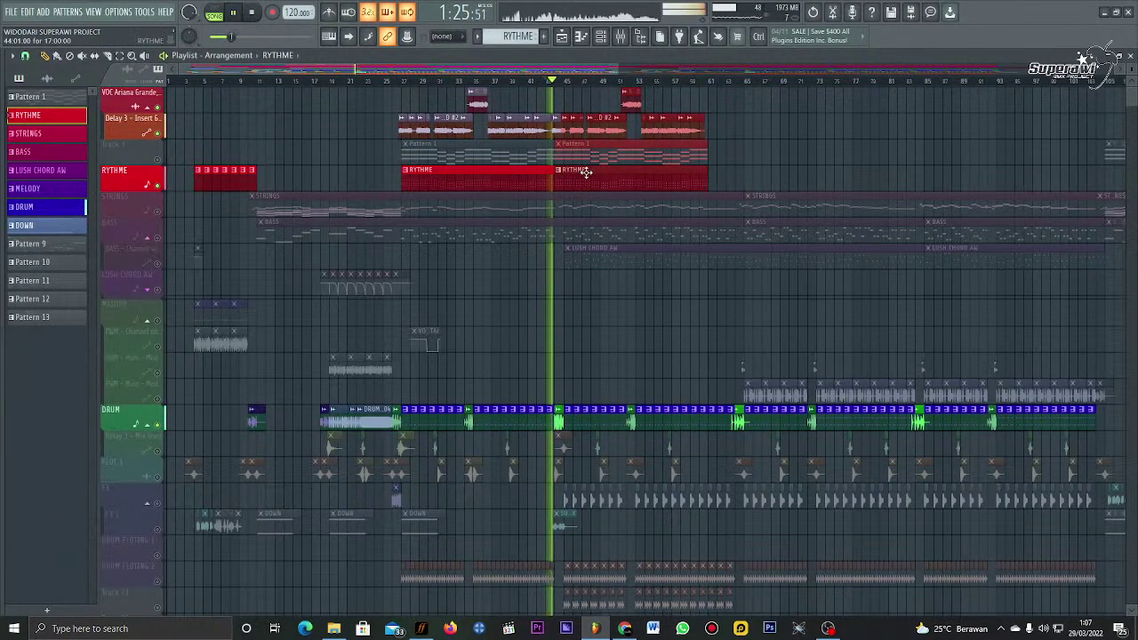
key(space)
drag(768, 112, 563, 220)
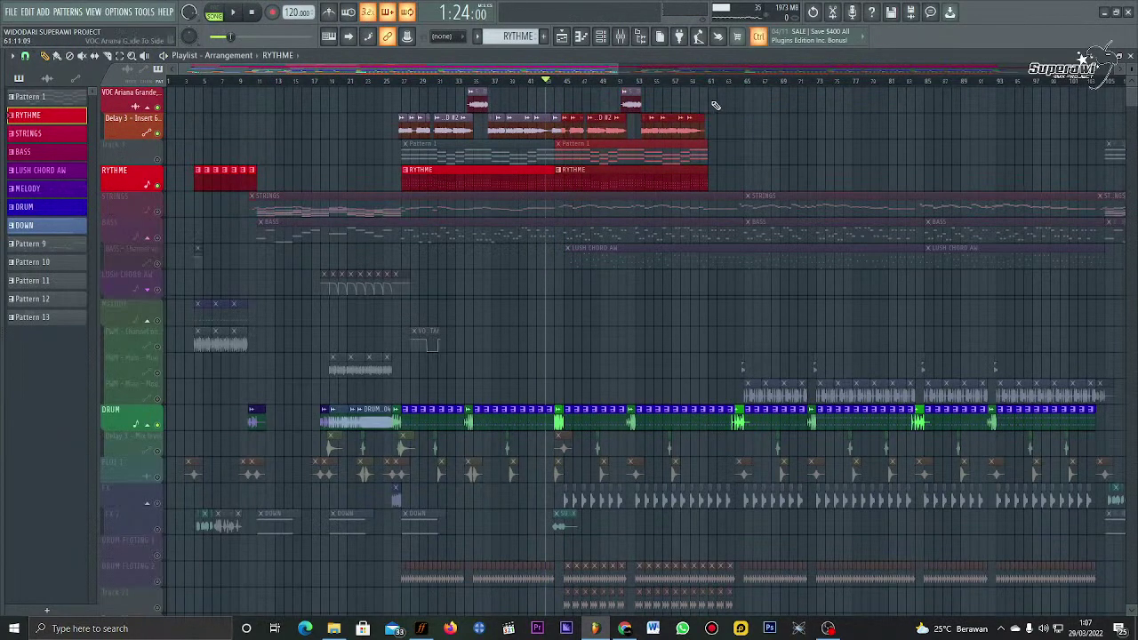
drag(715, 106, 559, 178)
key(space)
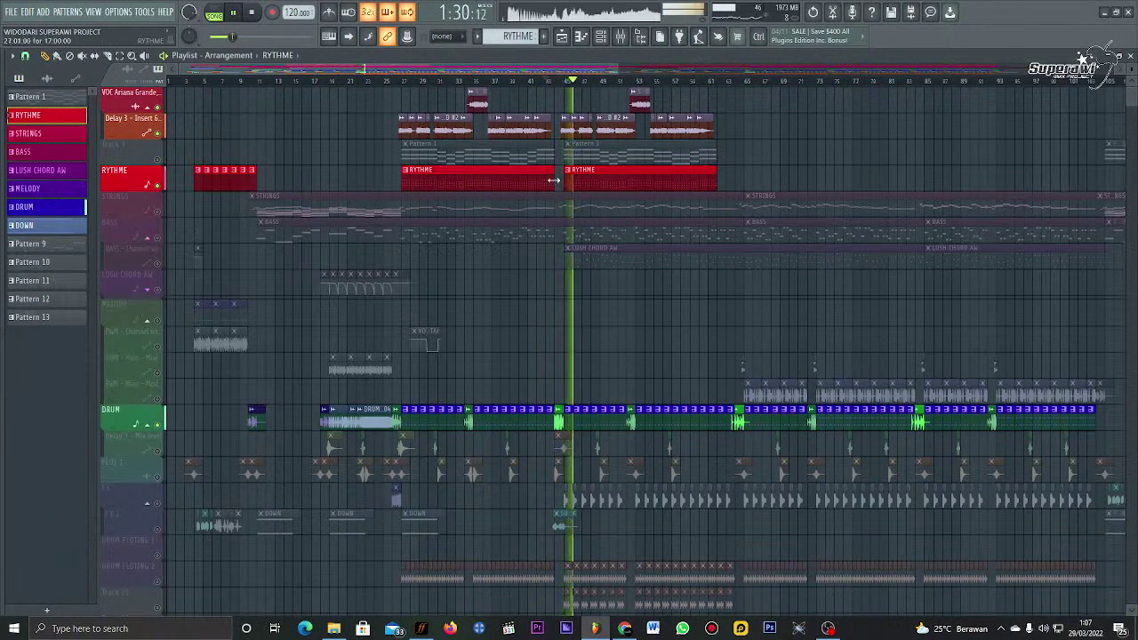
double_click(553, 182)
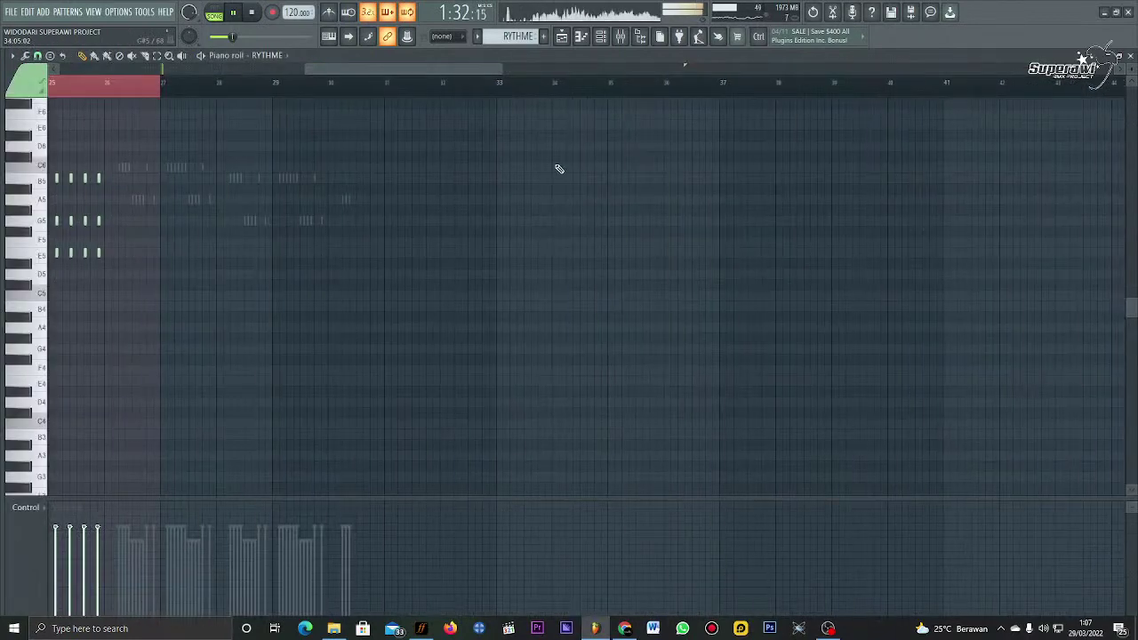
Step: Select the last four chord stubs, return to the playlist, then switch to YouTube Studio in Chrome
drag(294, 173, 278, 286)
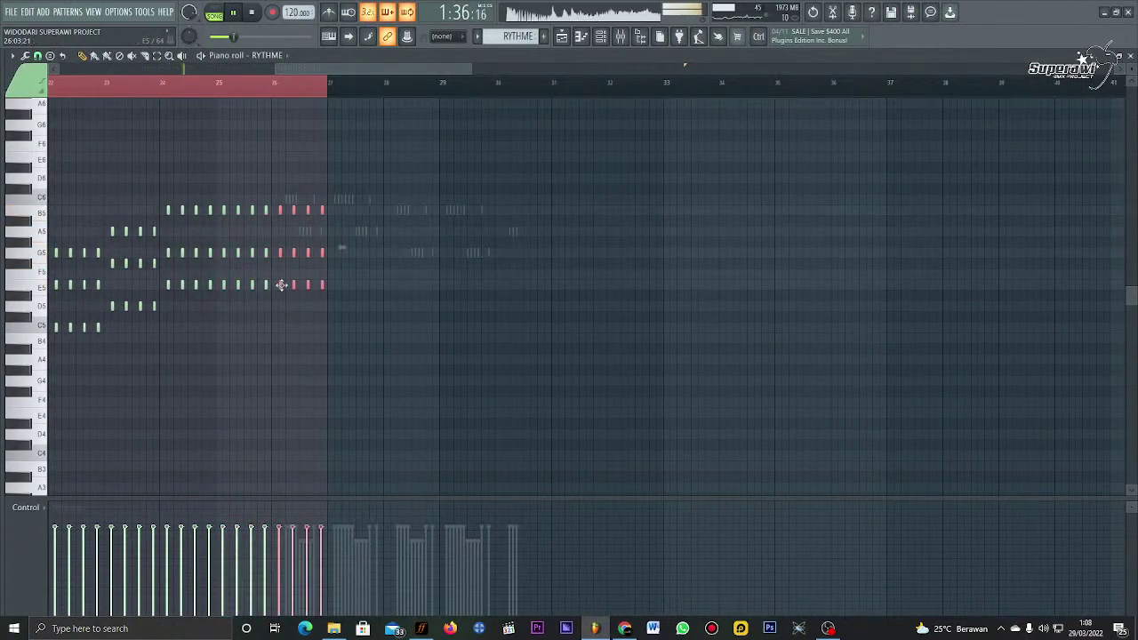
click(570, 39)
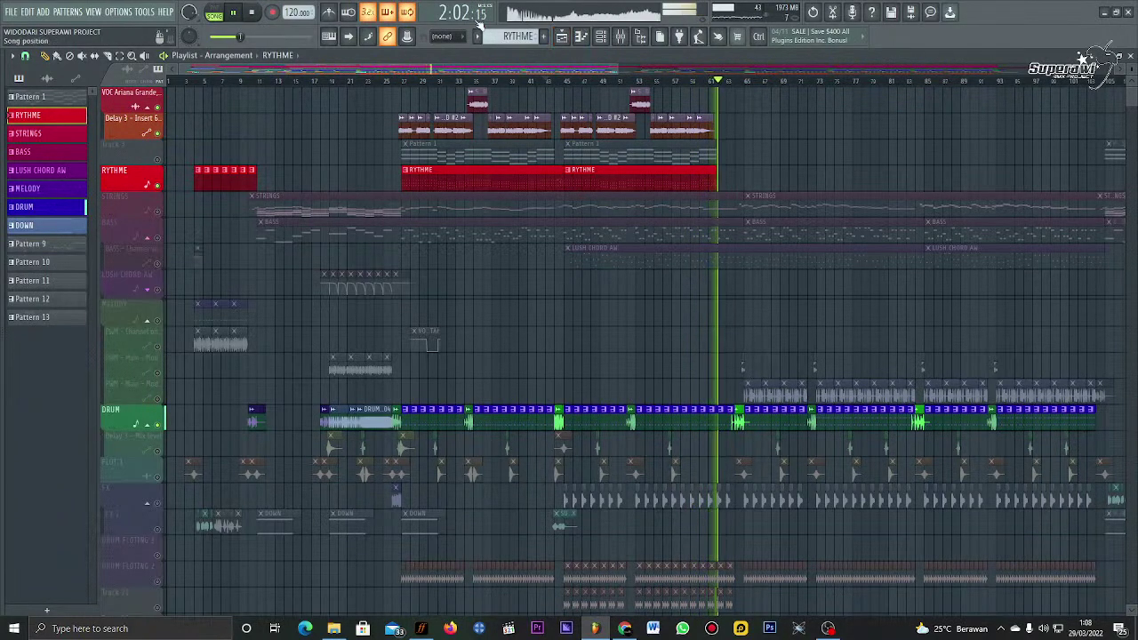
click(627, 628)
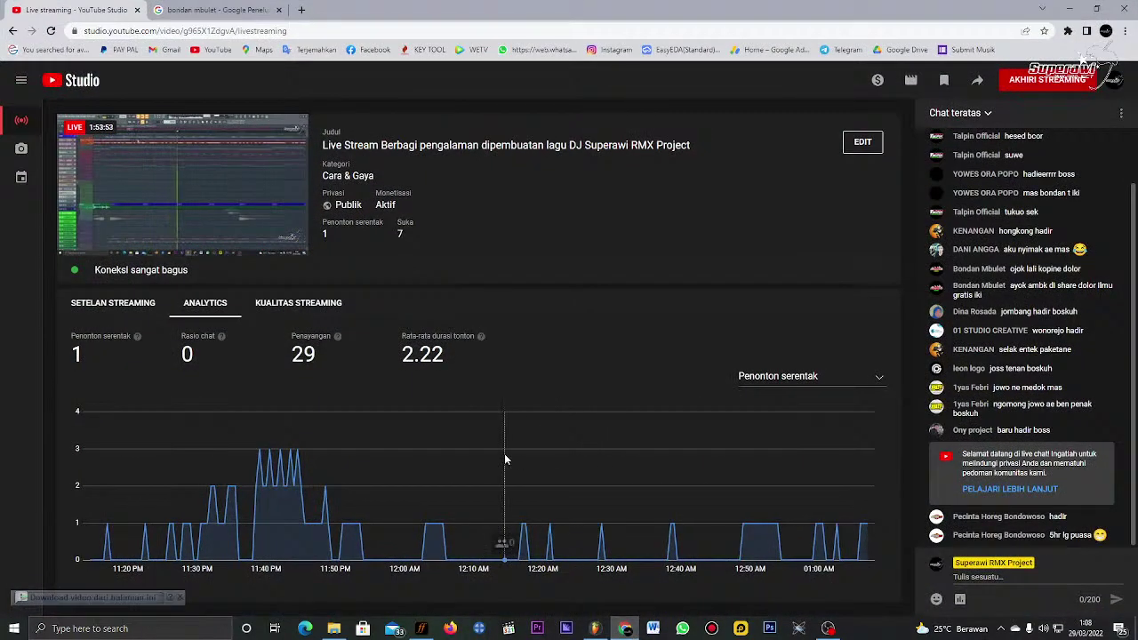
mouse_move(505, 459)
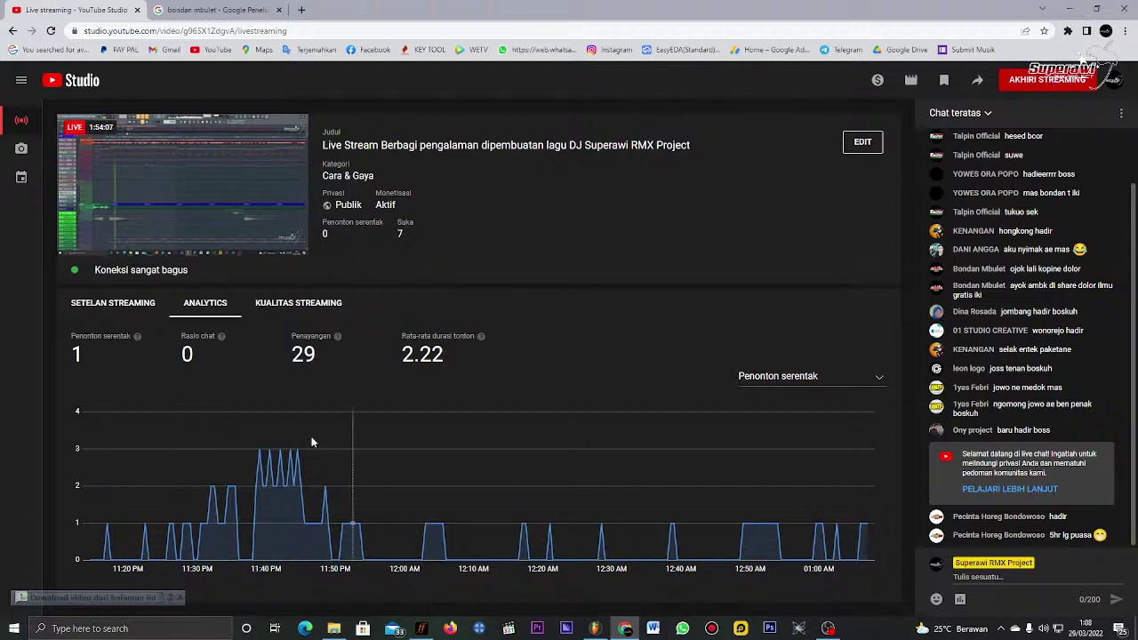
click(1072, 9)
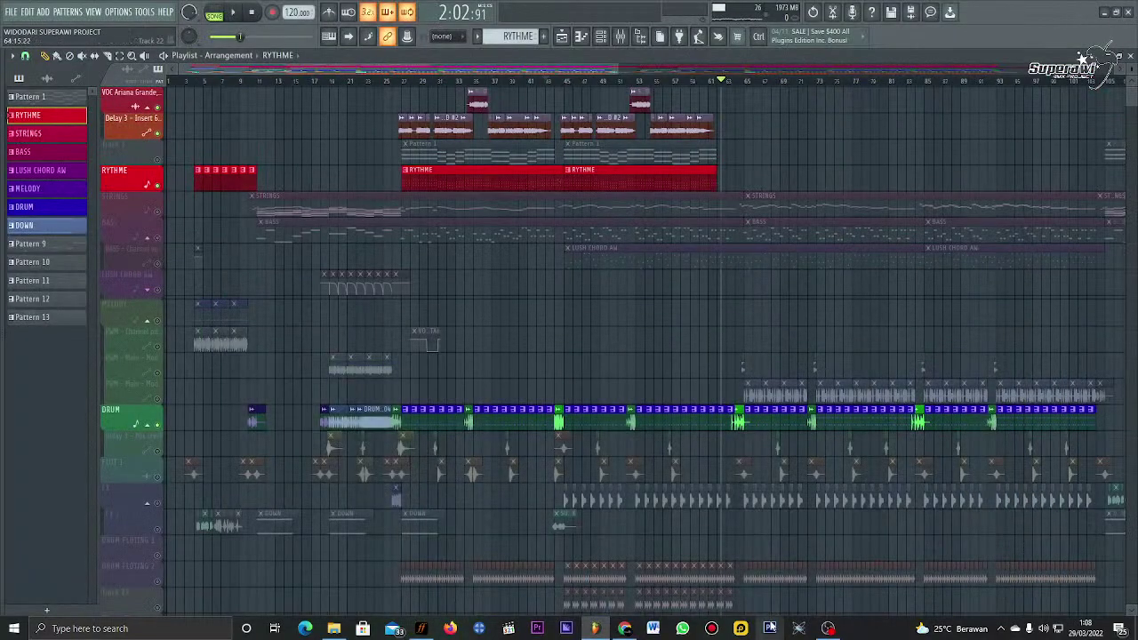
mouse_move(625, 633)
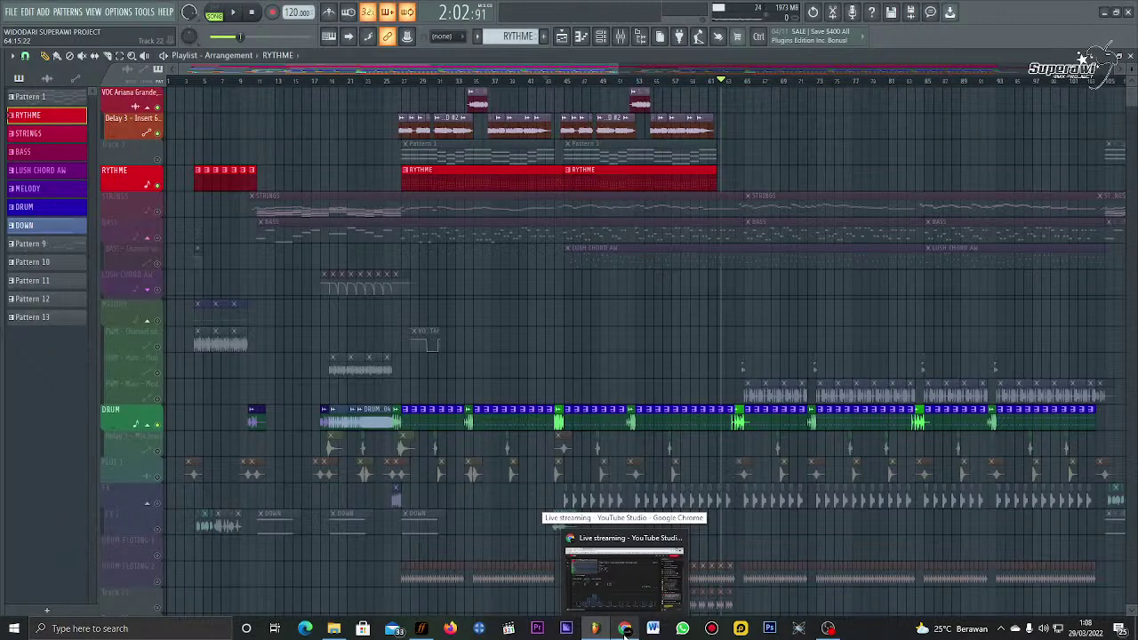
click(625, 629)
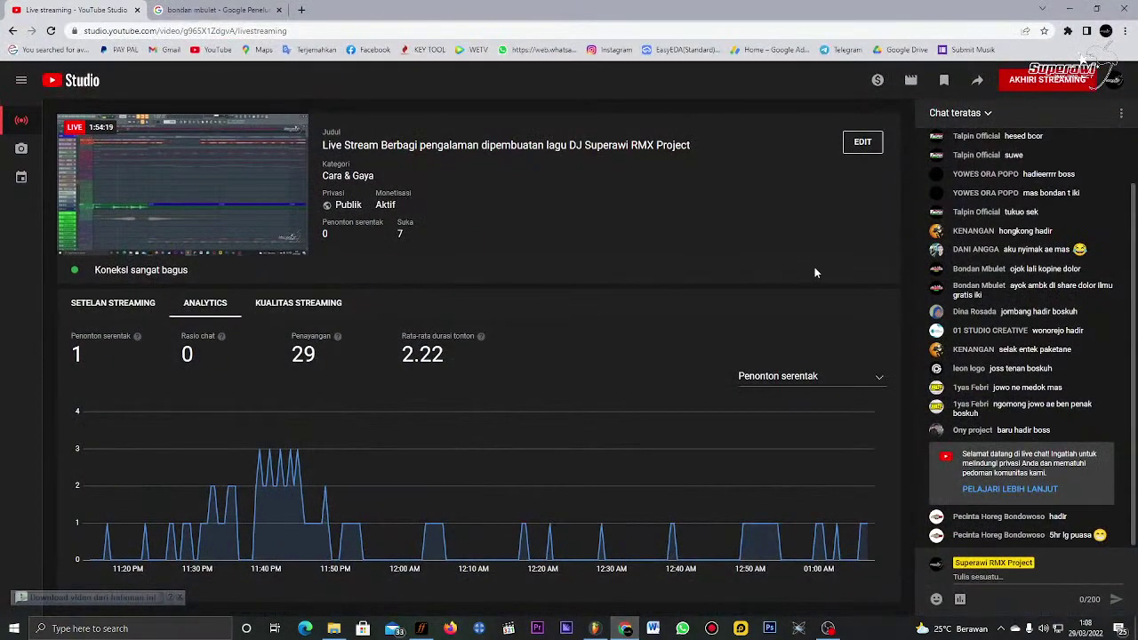